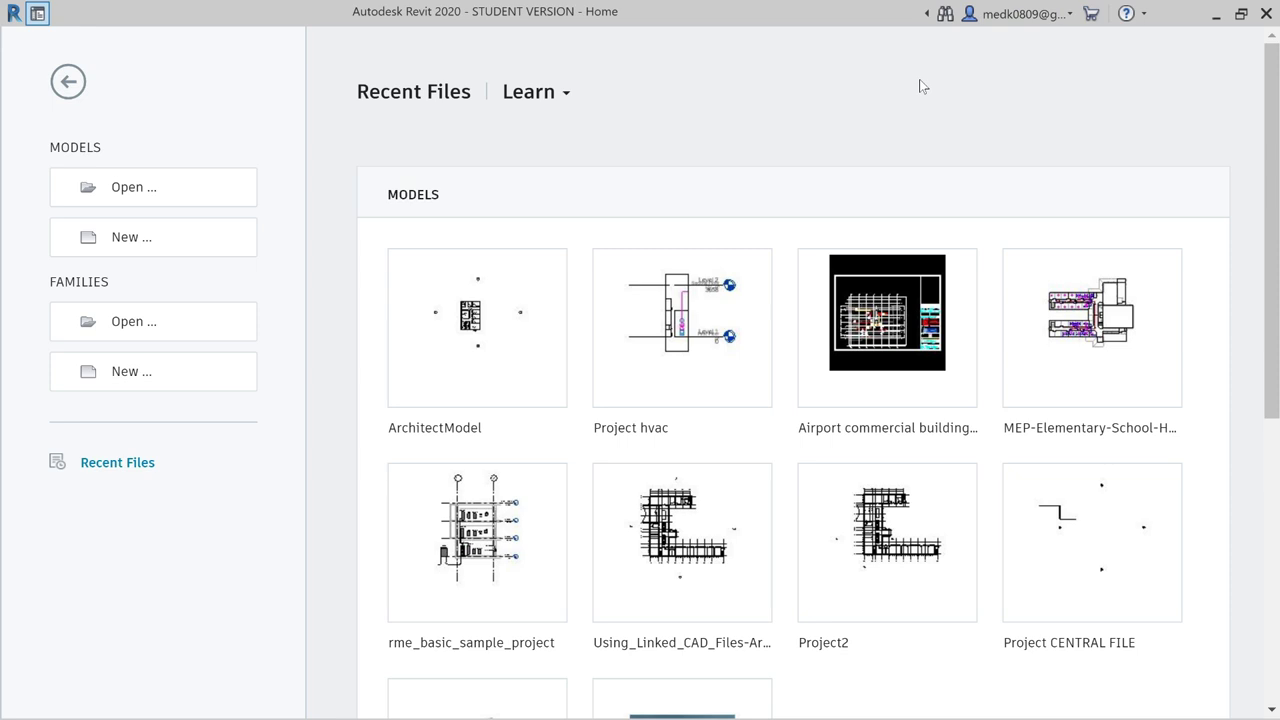
# - Create a new Project using the Mechanical Template file
pyautogui.click(135, 246)
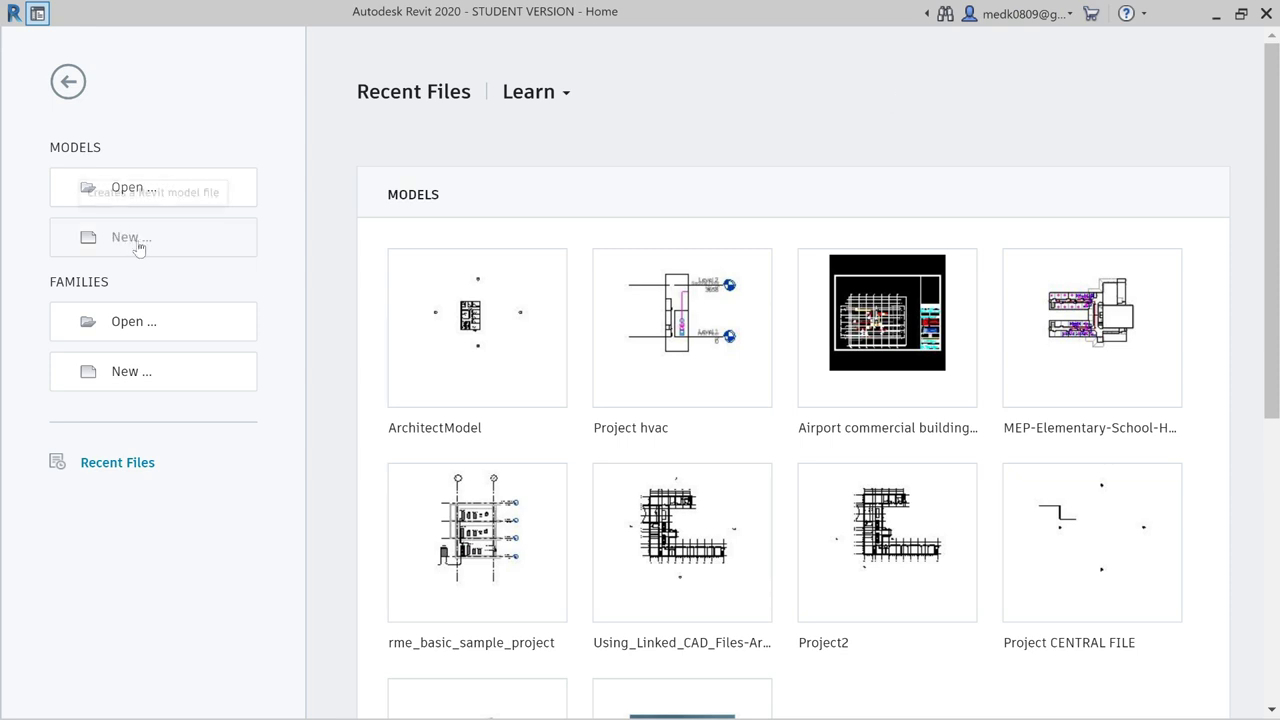
pyautogui.click(579, 214)
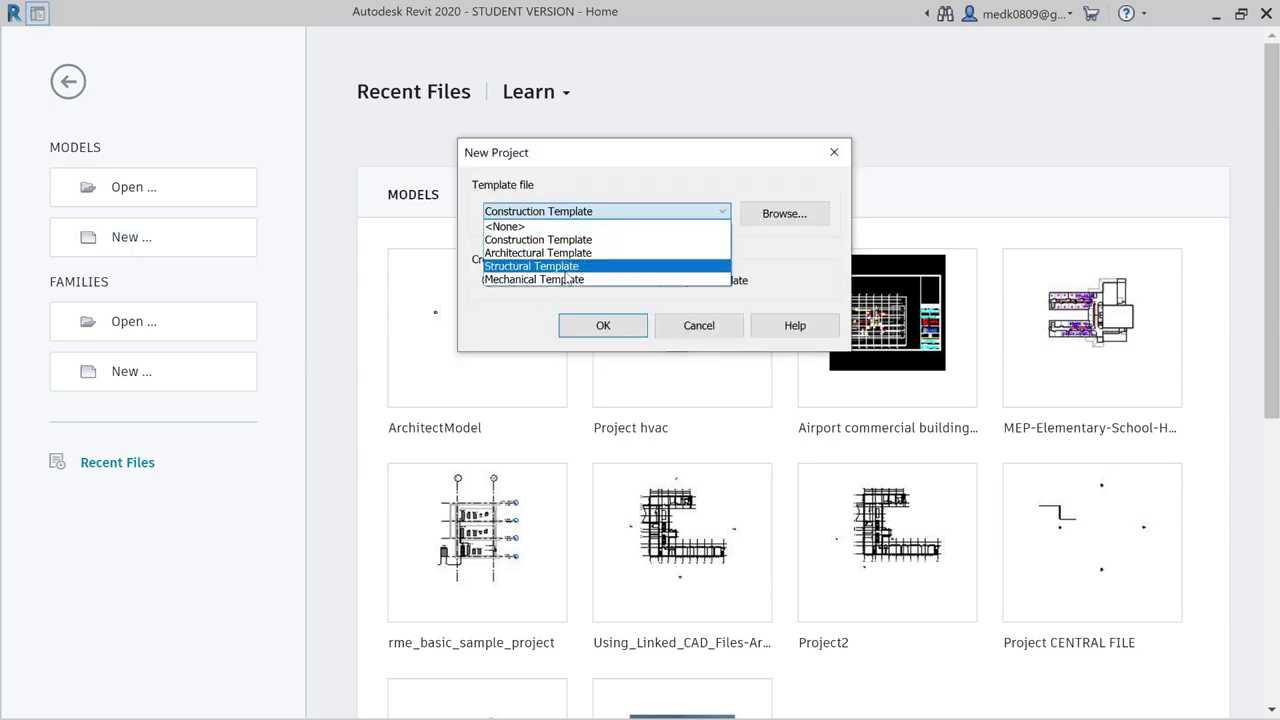
pyautogui.click(570, 281)
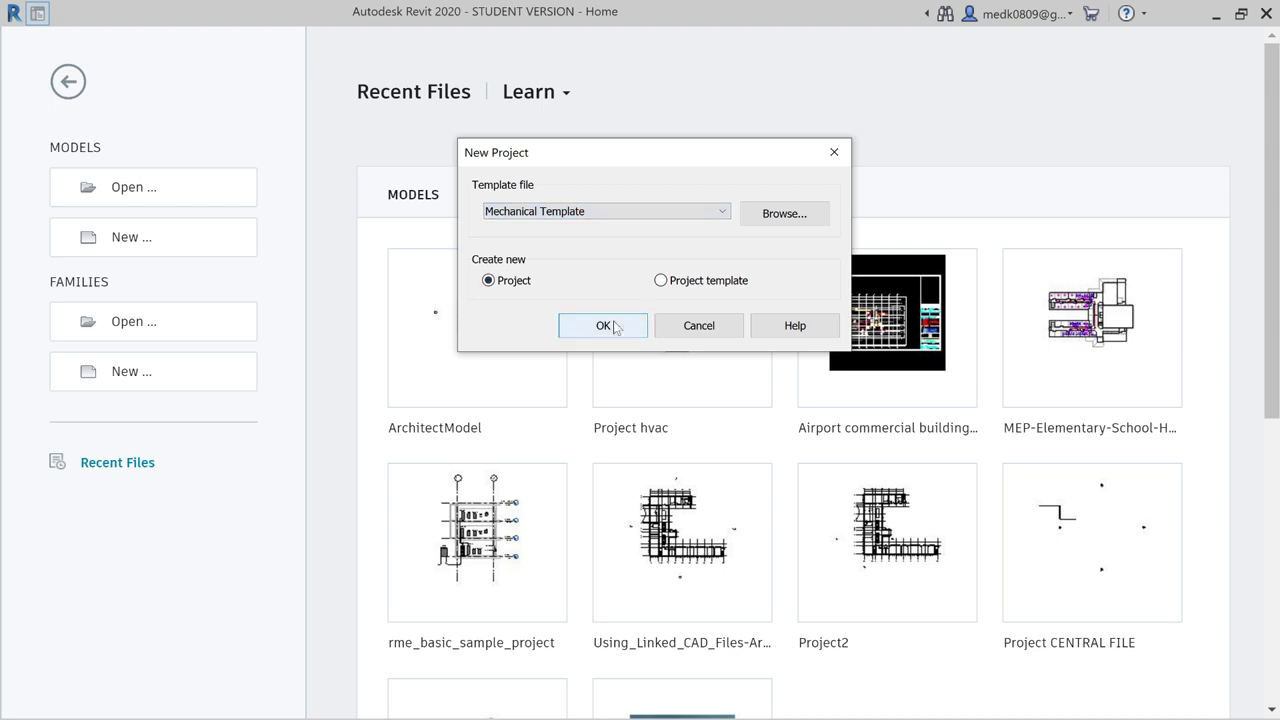
pyautogui.click(692, 283)
pyautogui.click(615, 332)
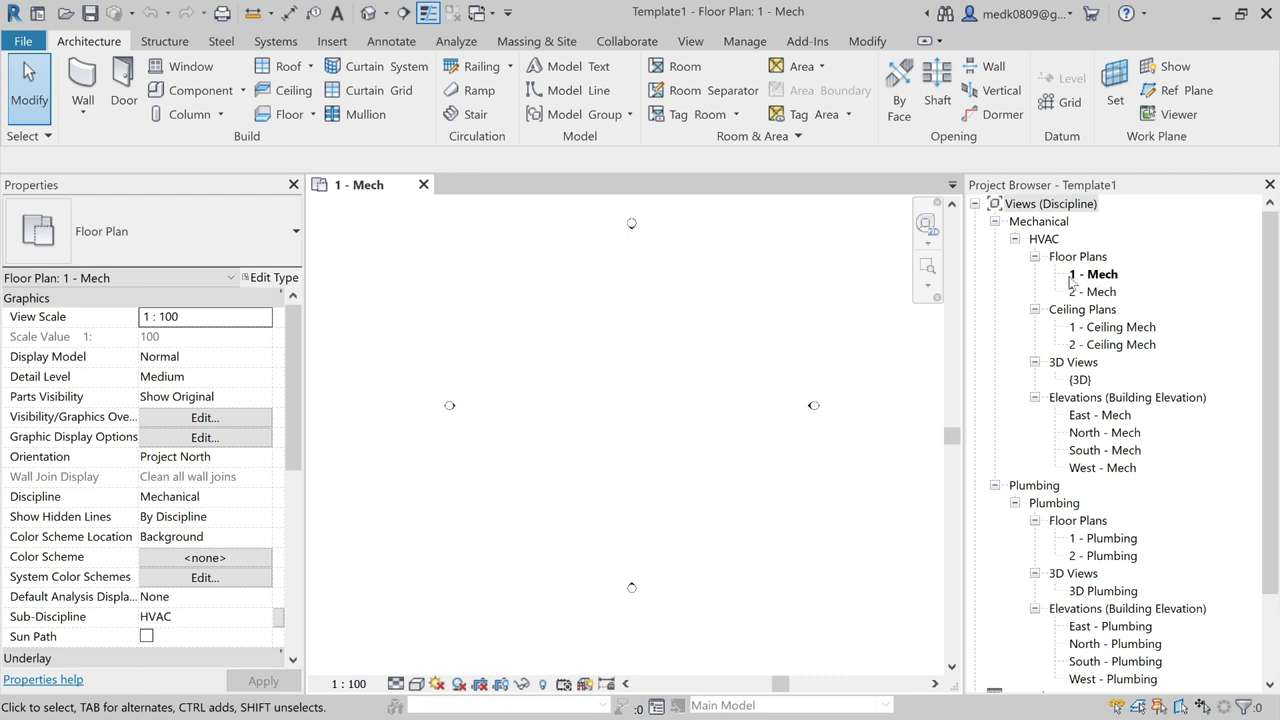
# - Duplicate the 1 - Mech floor plan and the 1 - Ceiling Mech ceiling plan
pyautogui.rightClick(1099, 276)
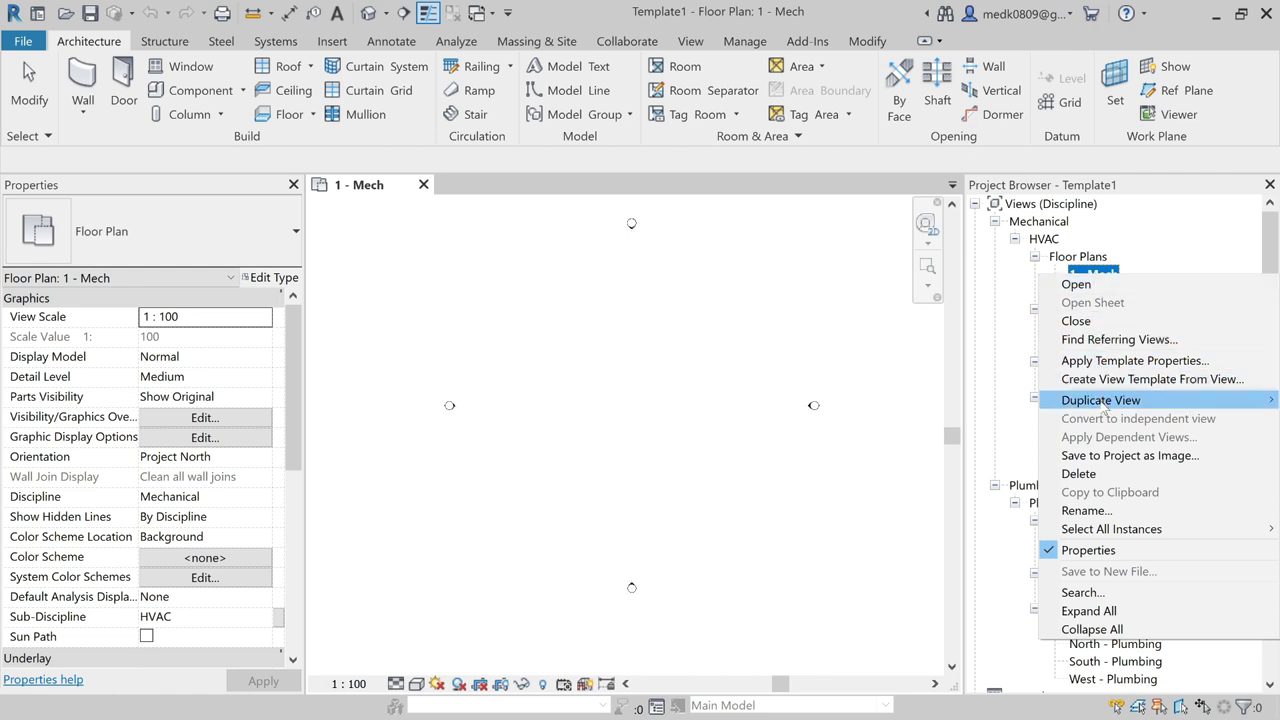
pyautogui.moveTo(1100, 400)
pyautogui.click(990, 400)
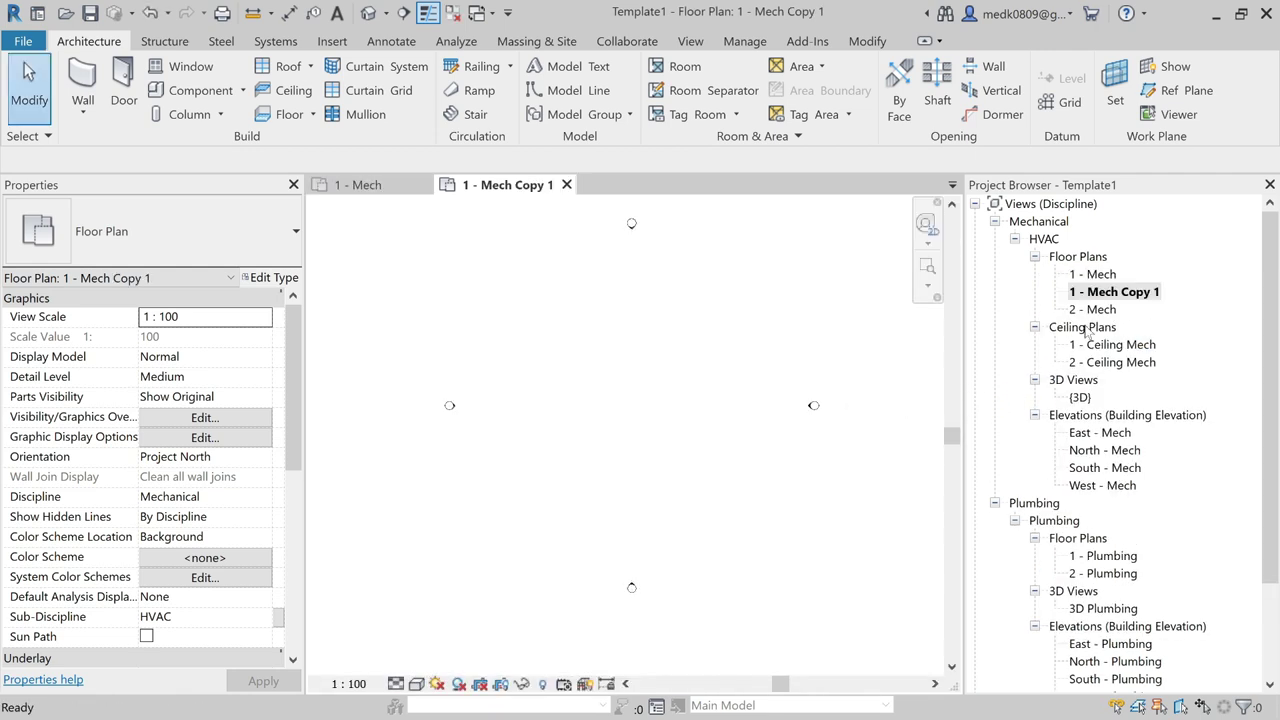
pyautogui.rightClick(1108, 344)
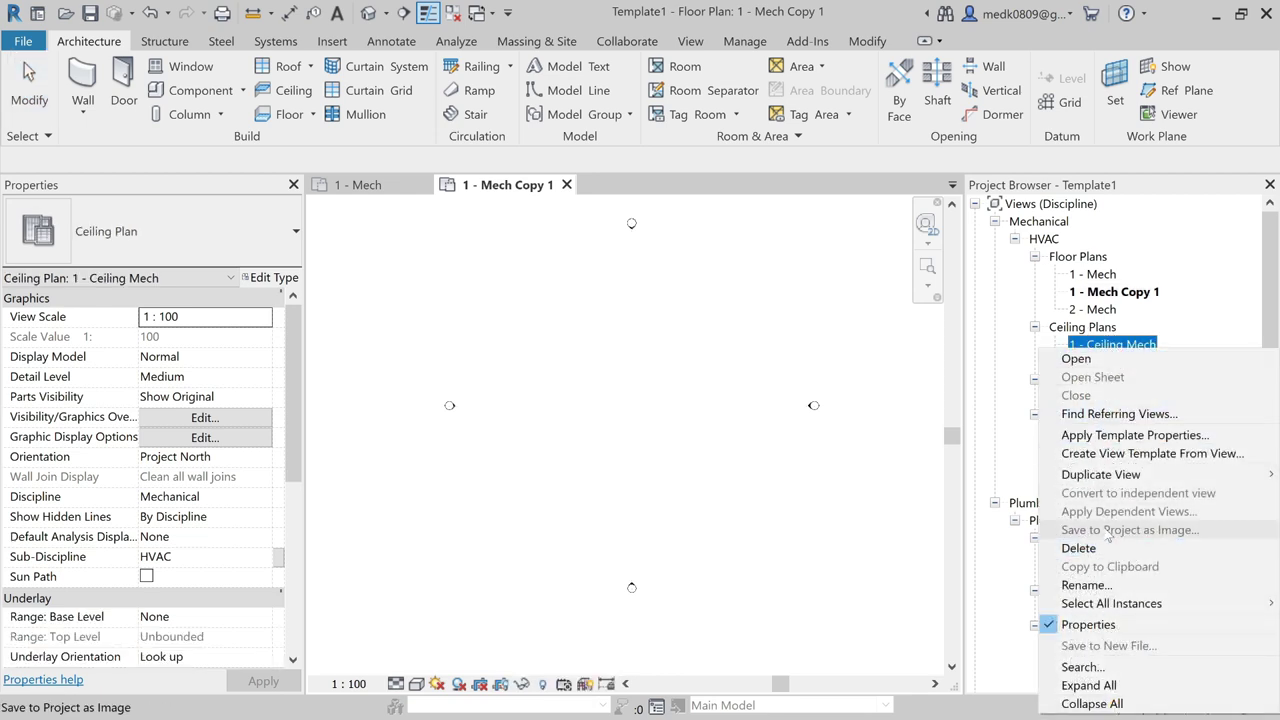
pyautogui.moveTo(1100, 474)
pyautogui.click(978, 476)
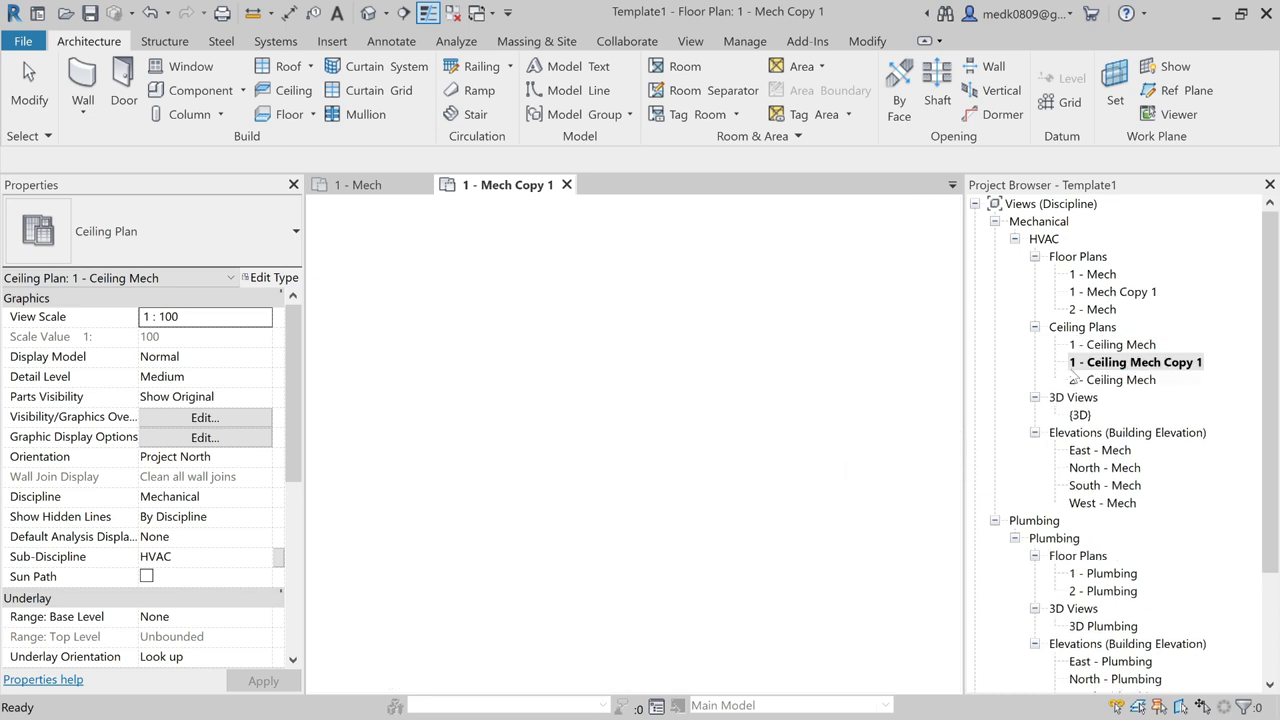
# - Rename the 1 - Mech Copy 1 floor plan to 1 - Fire Fighting
pyautogui.click(1101, 292)
pyautogui.rightClick(1101, 292)
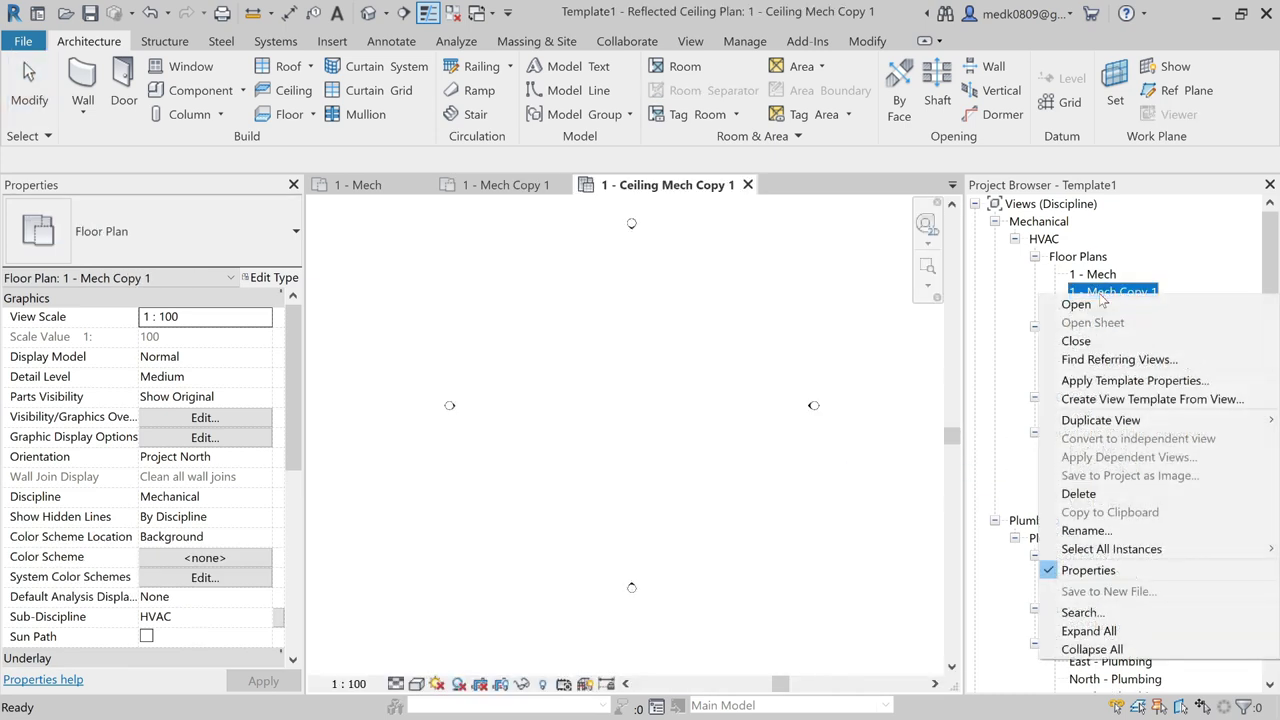
pyautogui.click(1085, 531)
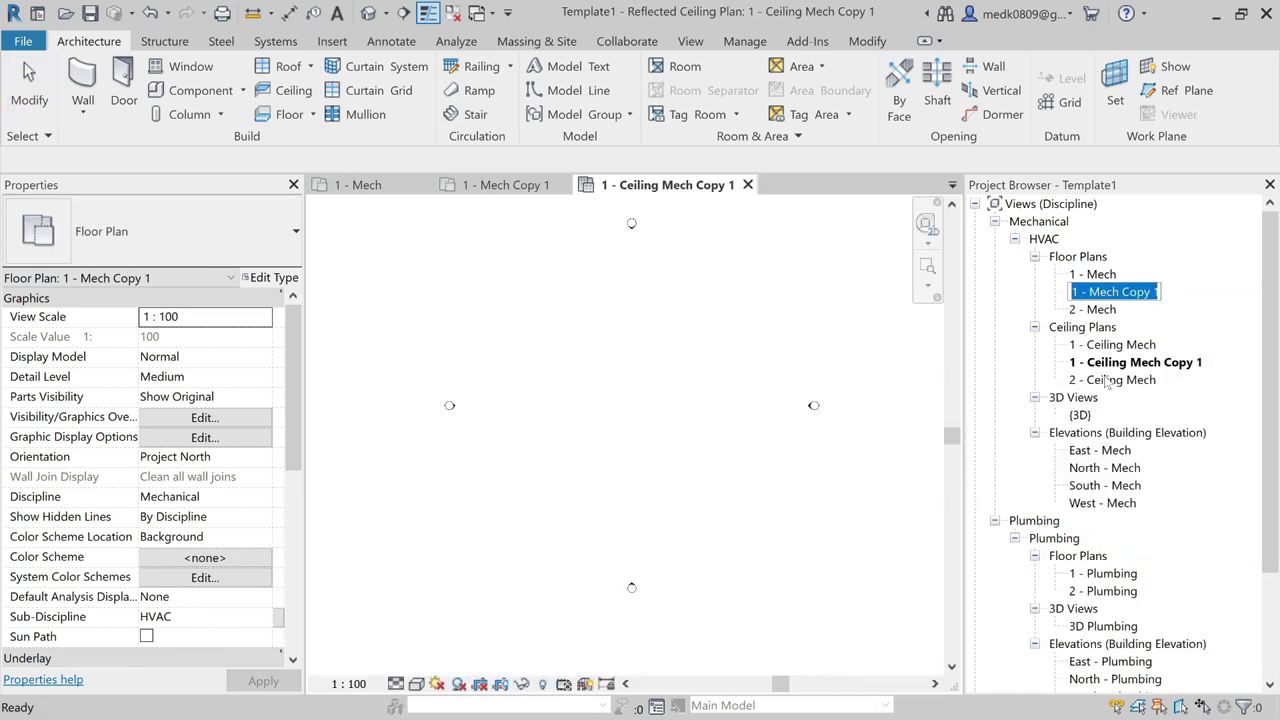
pyautogui.click(1155, 292)
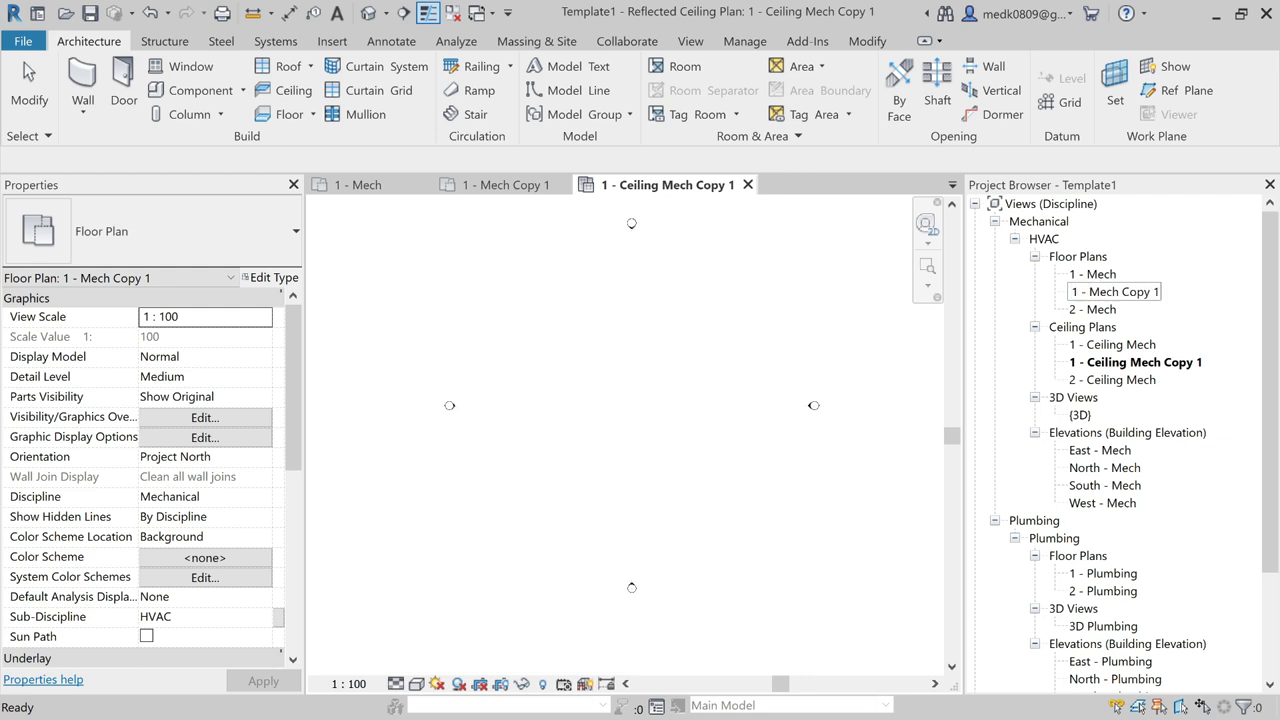
pyautogui.press('Delete')
pyautogui.press('Delete')
pyautogui.press('Delete')
pyautogui.press('Delete')
pyautogui.press('Delete')
pyautogui.press('Delete')
pyautogui.press('Delete')
pyautogui.press('Delete')
pyautogui.press('Delete')
pyautogui.press('Delete')
pyautogui.write('ire Fi')
pyautogui.write('htin')
pyautogui.press('BackSpace')
pyautogui.press('BackSpace')
pyautogui.press('BackSpace')
pyautogui.press('BackSpace')
pyautogui.write('ghting')
pyautogui.click(760, 335)
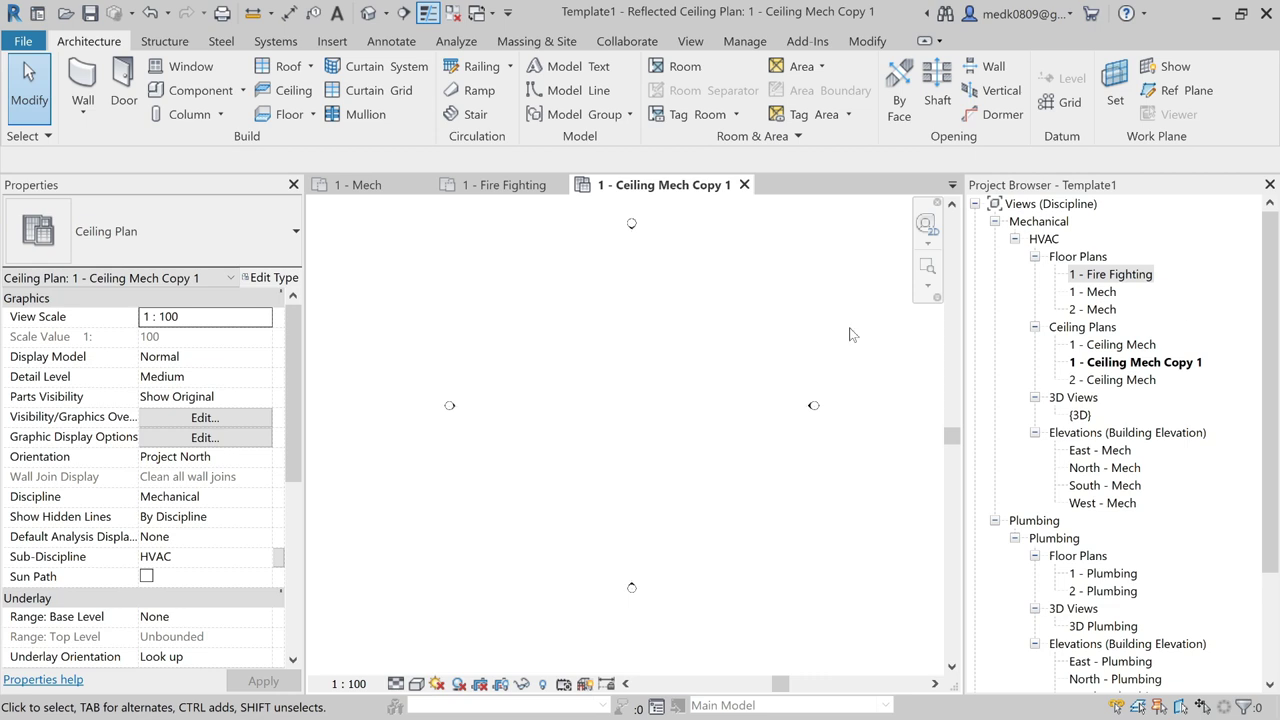
# - Rename 1 - Ceiling Mech Copy 1 to 1 - Ceiling Fire in the Project Browser
pyautogui.click(1140, 364)
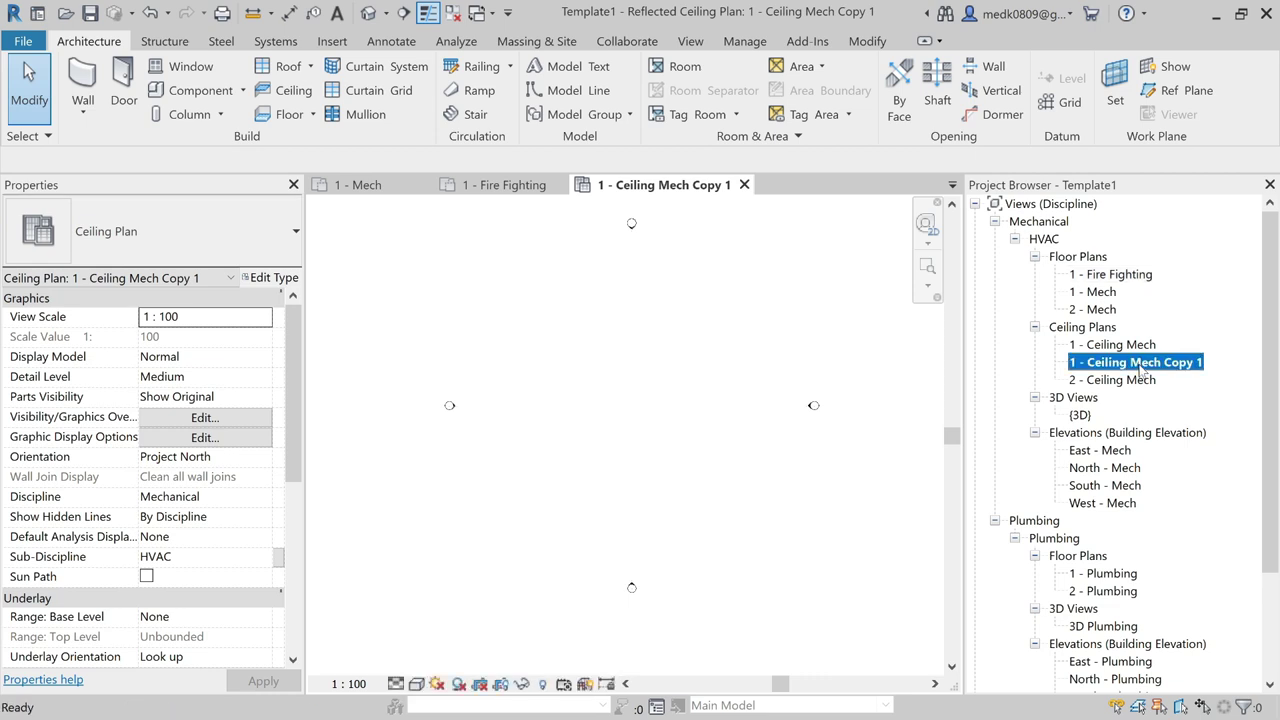
pyautogui.rightClick(1140, 364)
pyautogui.click(1124, 596)
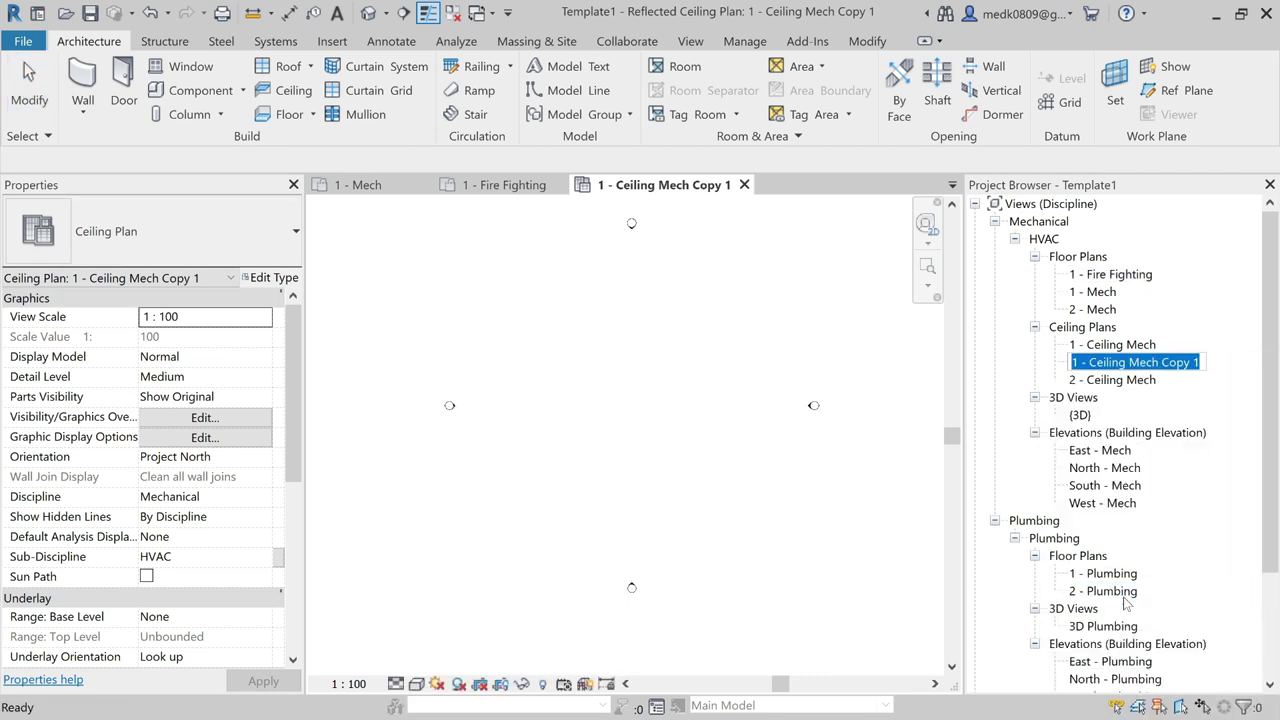
pyautogui.click(1128, 362)
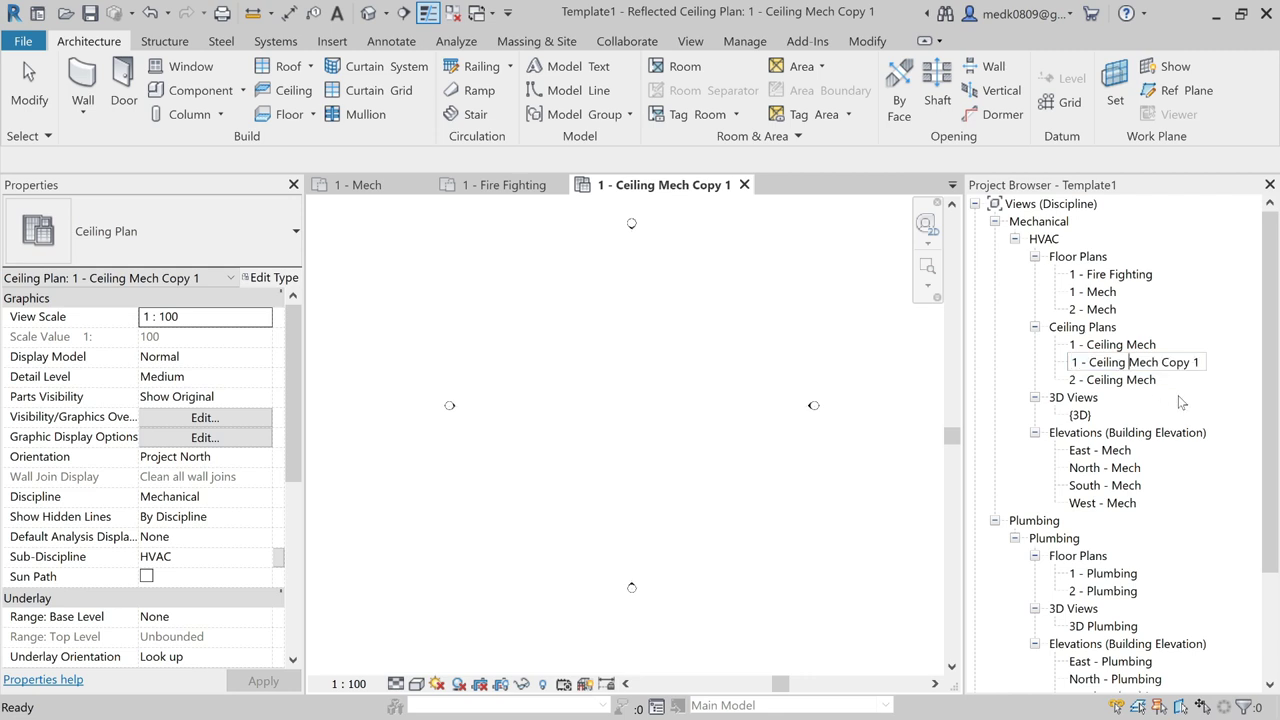
pyautogui.press('Delete')
pyautogui.press('Delete')
pyautogui.press('Delete')
pyautogui.press('Delete')
pyautogui.press('Delete')
pyautogui.press('Delete')
pyautogui.press('Delete')
pyautogui.press('Delete')
pyautogui.press('Delete')
pyautogui.write('re')
pyautogui.press('Return')
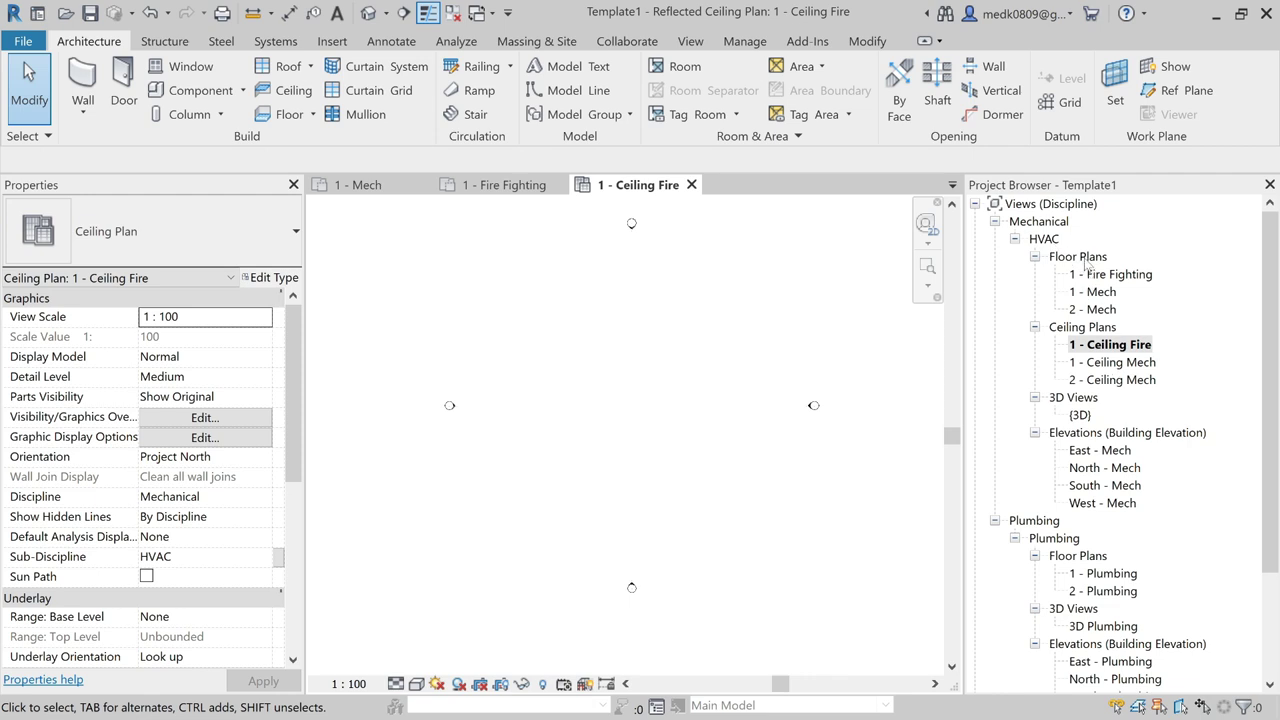
# - From the new Floor Plan command, open the Floor Plan type's Mechanical Plan view template assignment
pyautogui.click(690, 41)
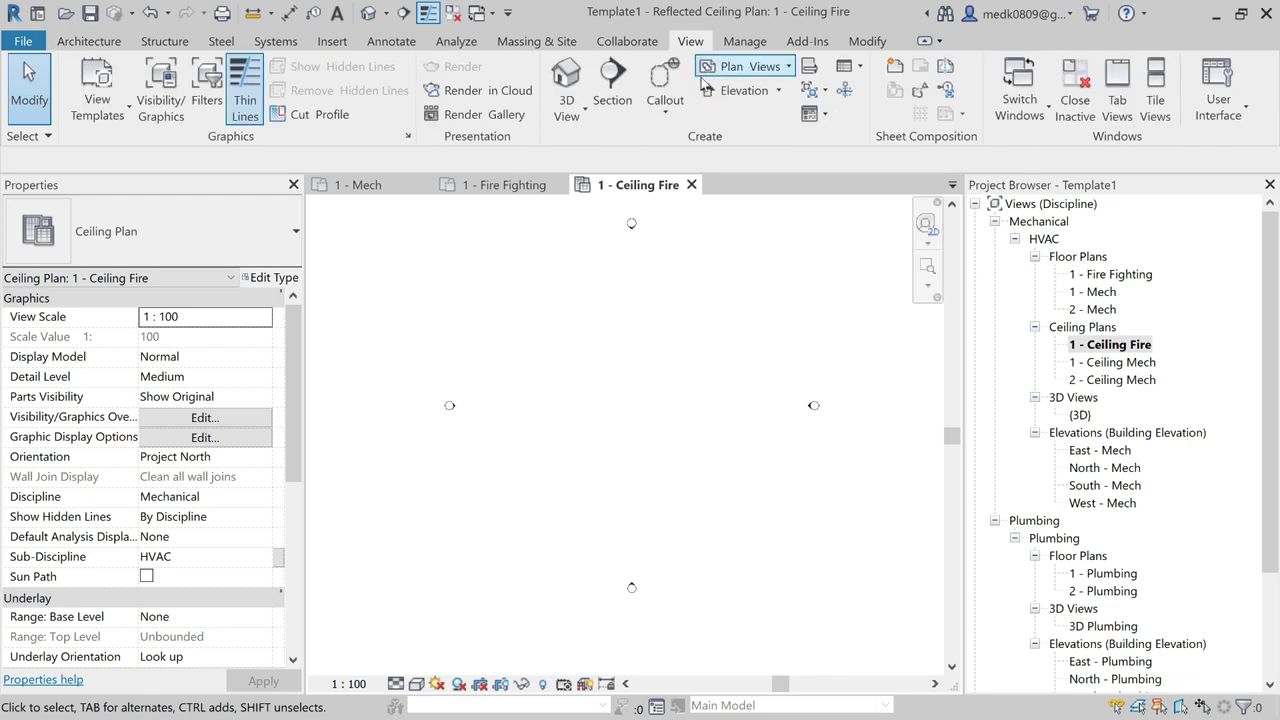
pyautogui.click(787, 67)
pyautogui.click(770, 98)
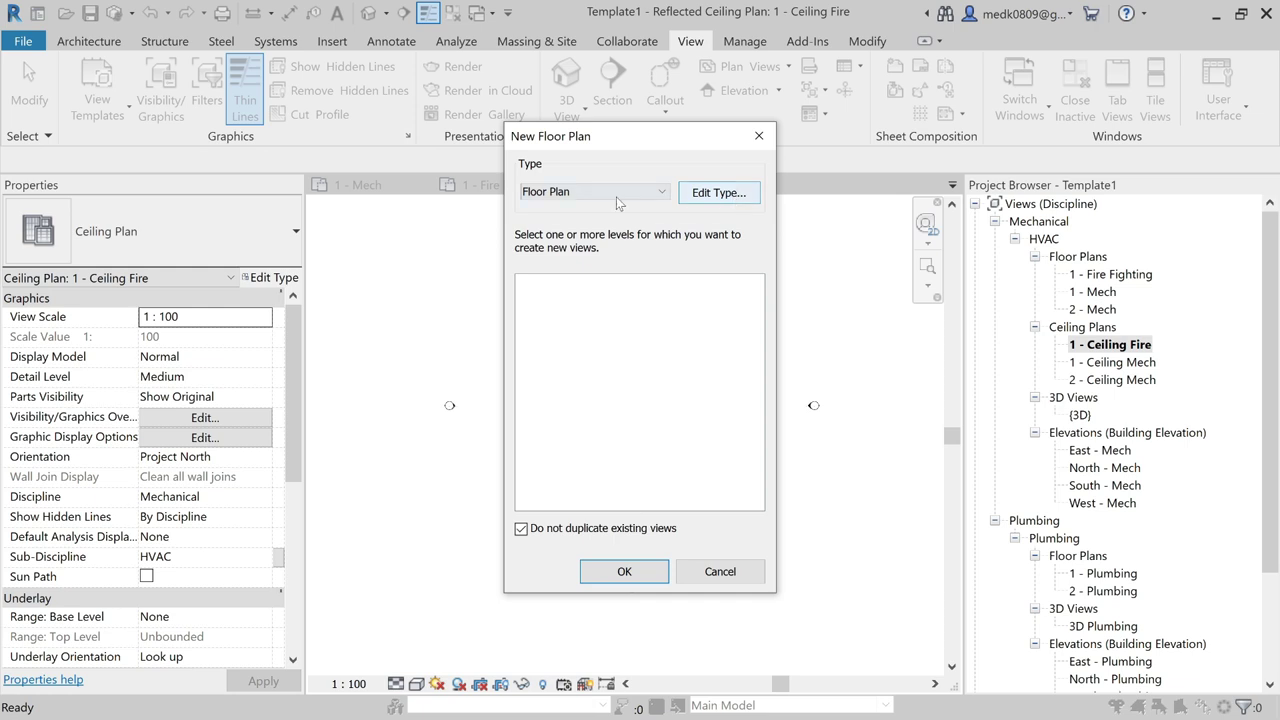
pyautogui.click(711, 192)
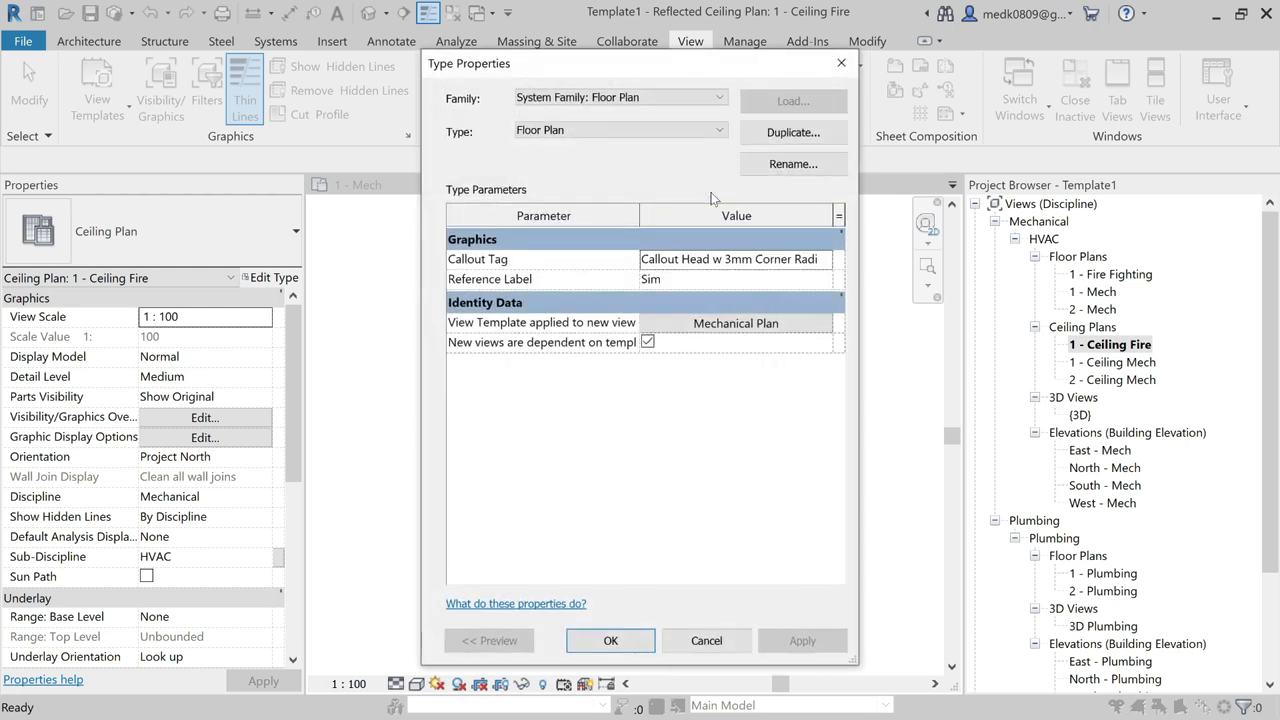
pyautogui.click(736, 325)
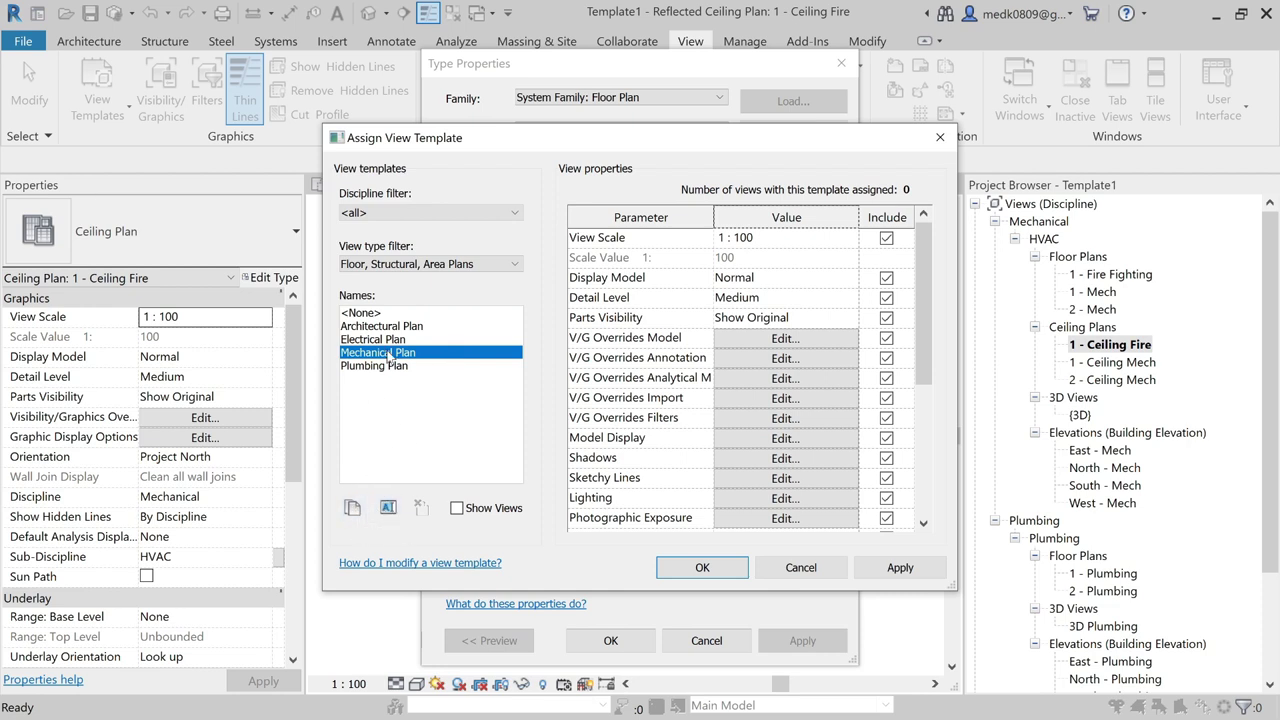
# - Duplicate the Mechanical Plan view template as Fire Fighting
pyautogui.click(352, 508)
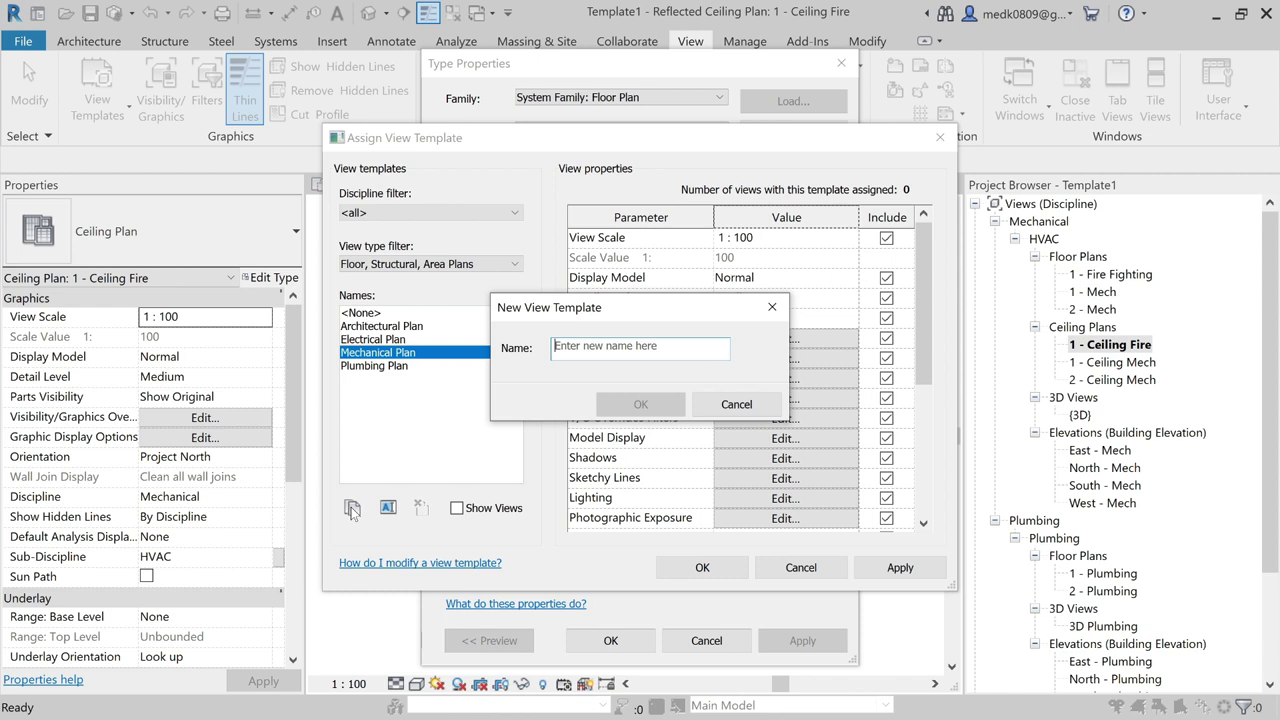
pyautogui.write('Fire Fighting')
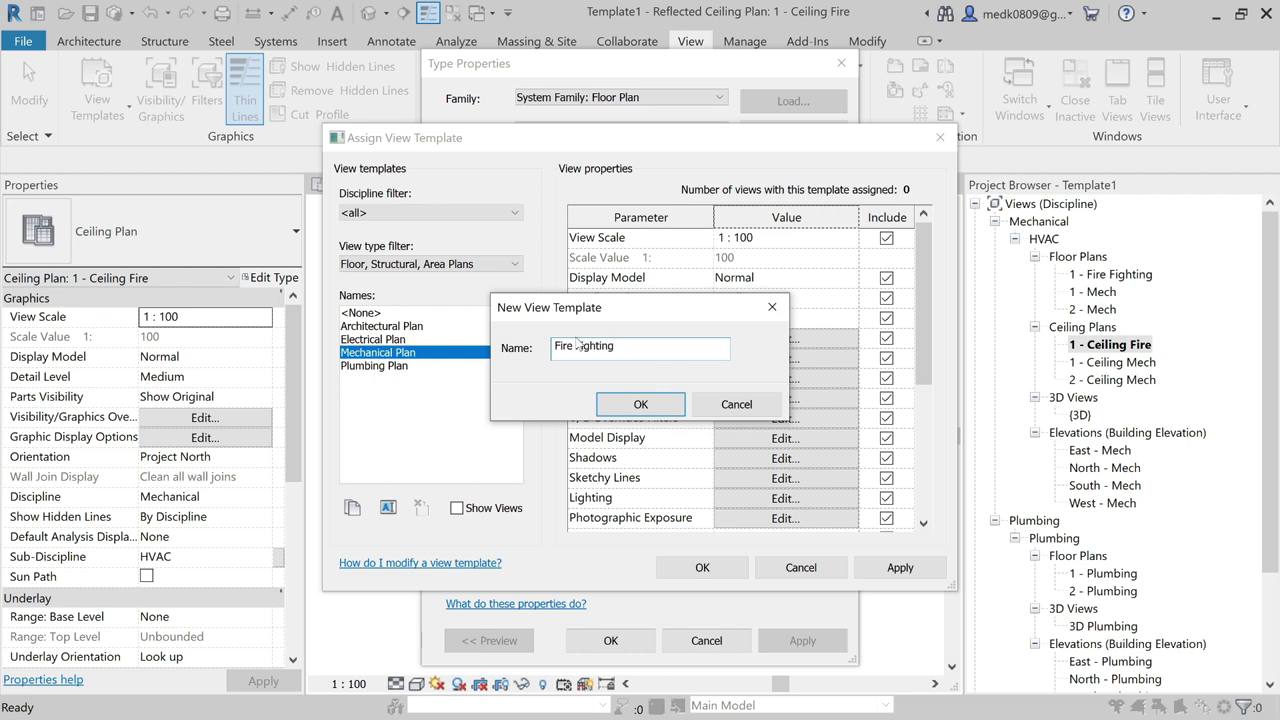
pyautogui.click(634, 408)
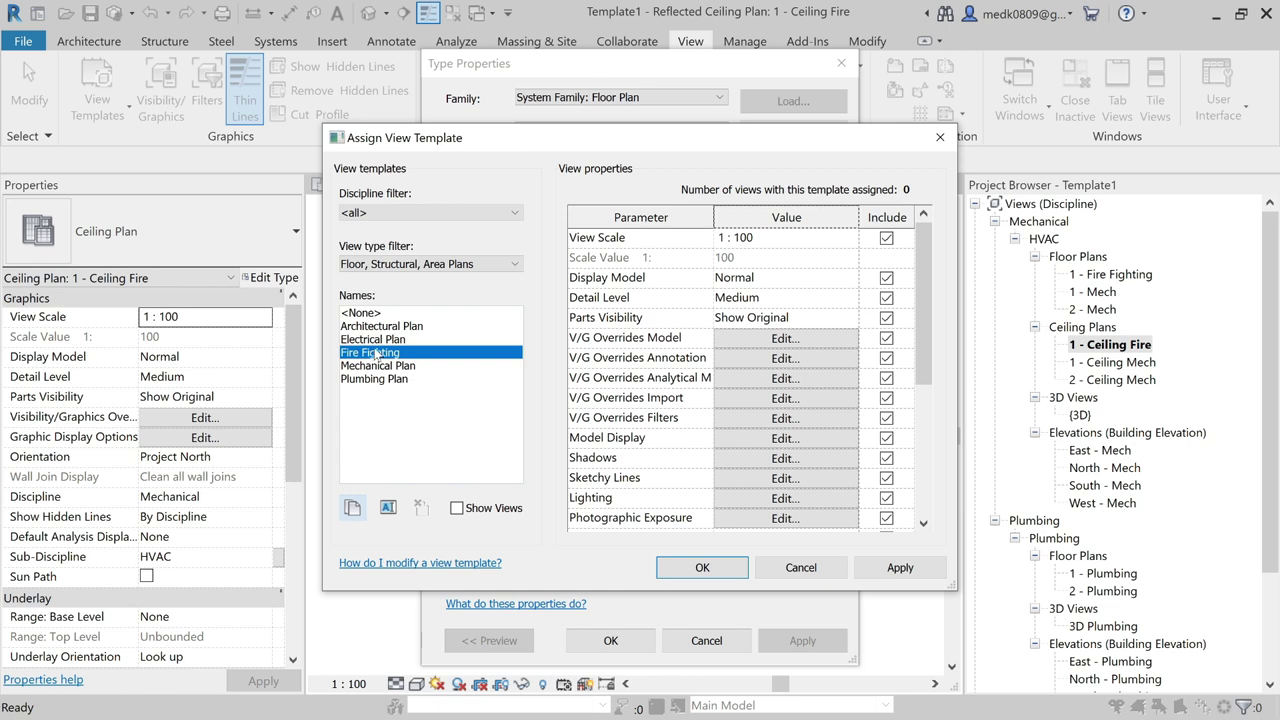
# - Set the Fire Fighting template's Sub-Discipline to Fire Fighting and confirm the assignment
pyautogui.moveTo(929, 312); pyautogui.dragTo(929, 448)
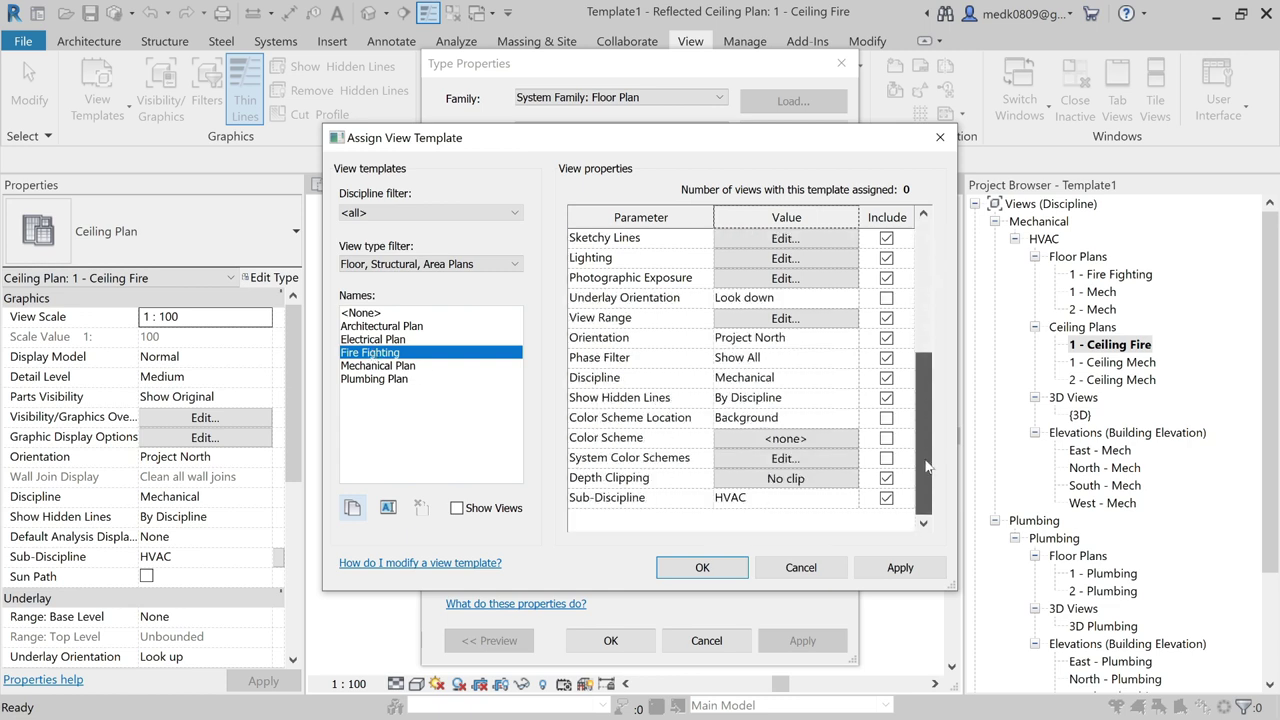
pyautogui.click(805, 498)
pyautogui.write('f')
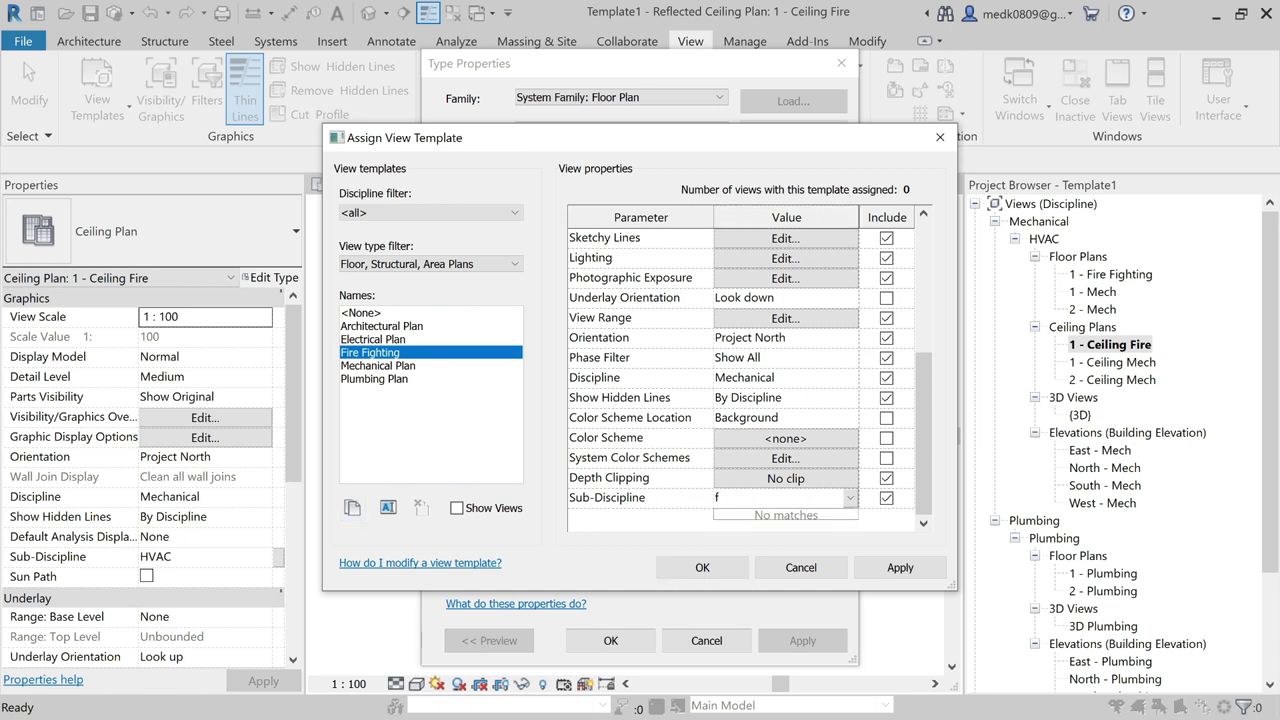
pyautogui.press('BackSpace')
pyautogui.press('BackSpace')
pyautogui.write('F')
pyautogui.click(900, 567)
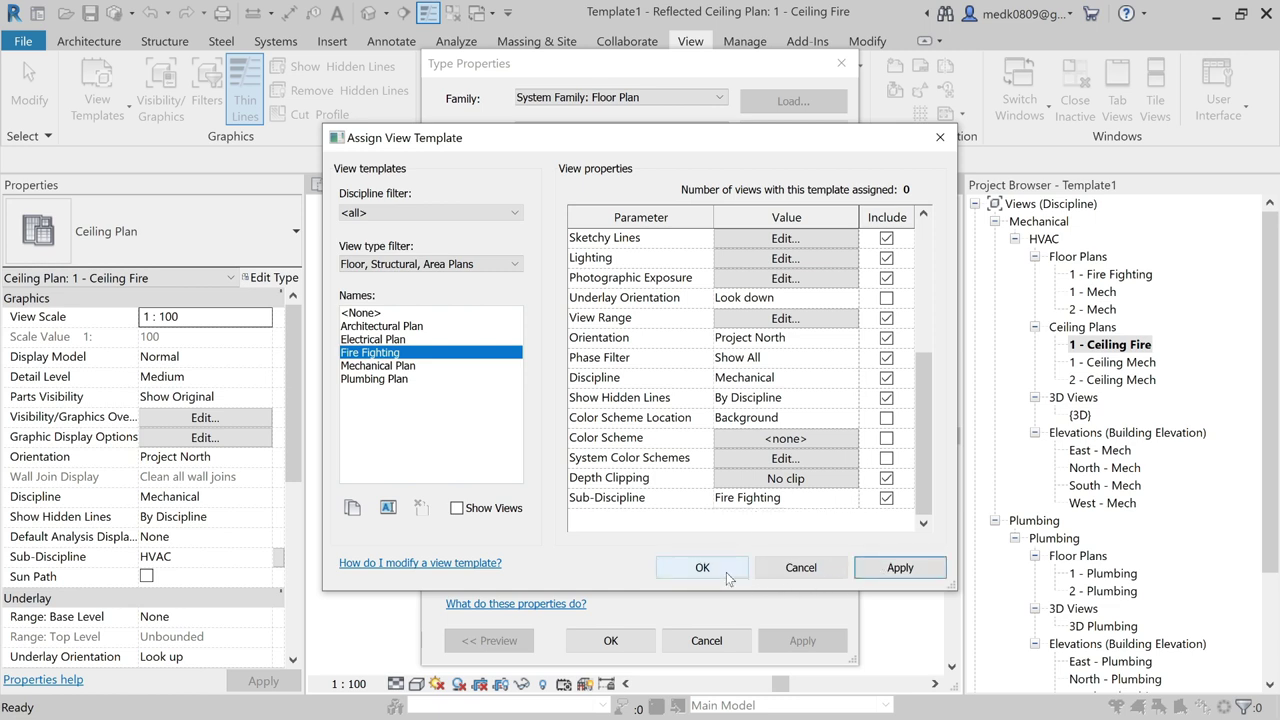
pyautogui.click(726, 572)
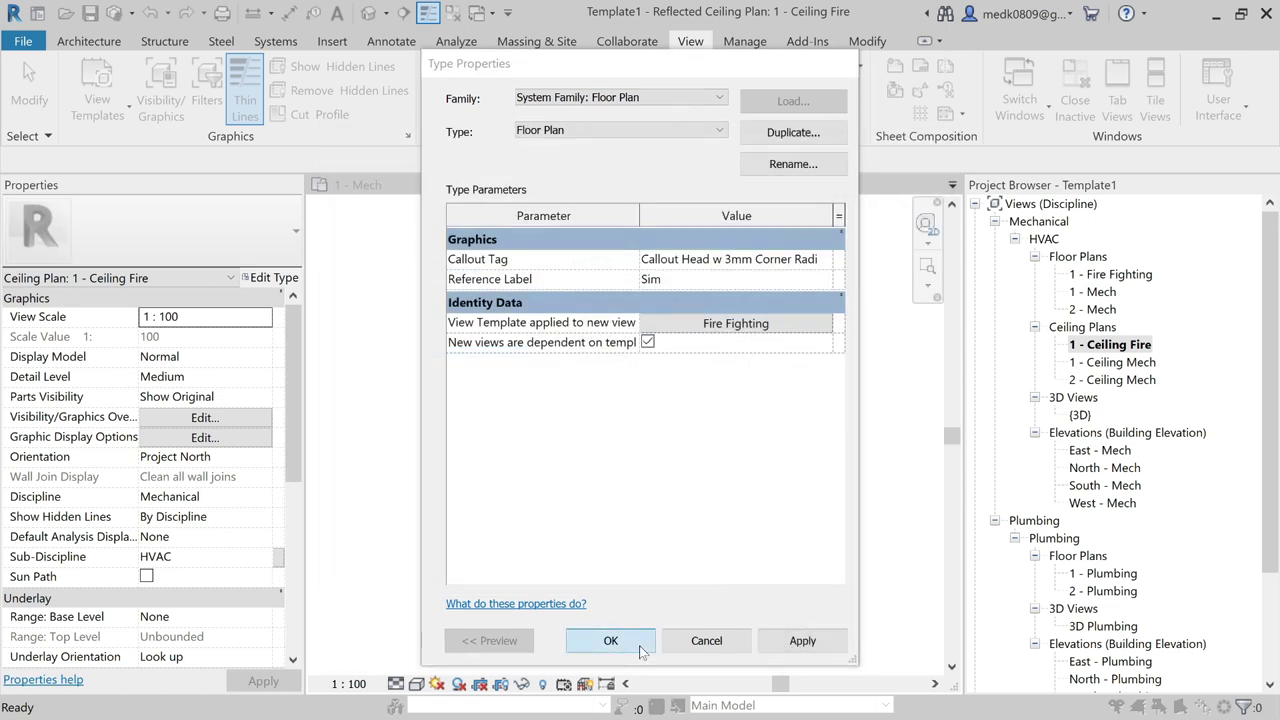
pyautogui.click(639, 645)
pyautogui.click(624, 571)
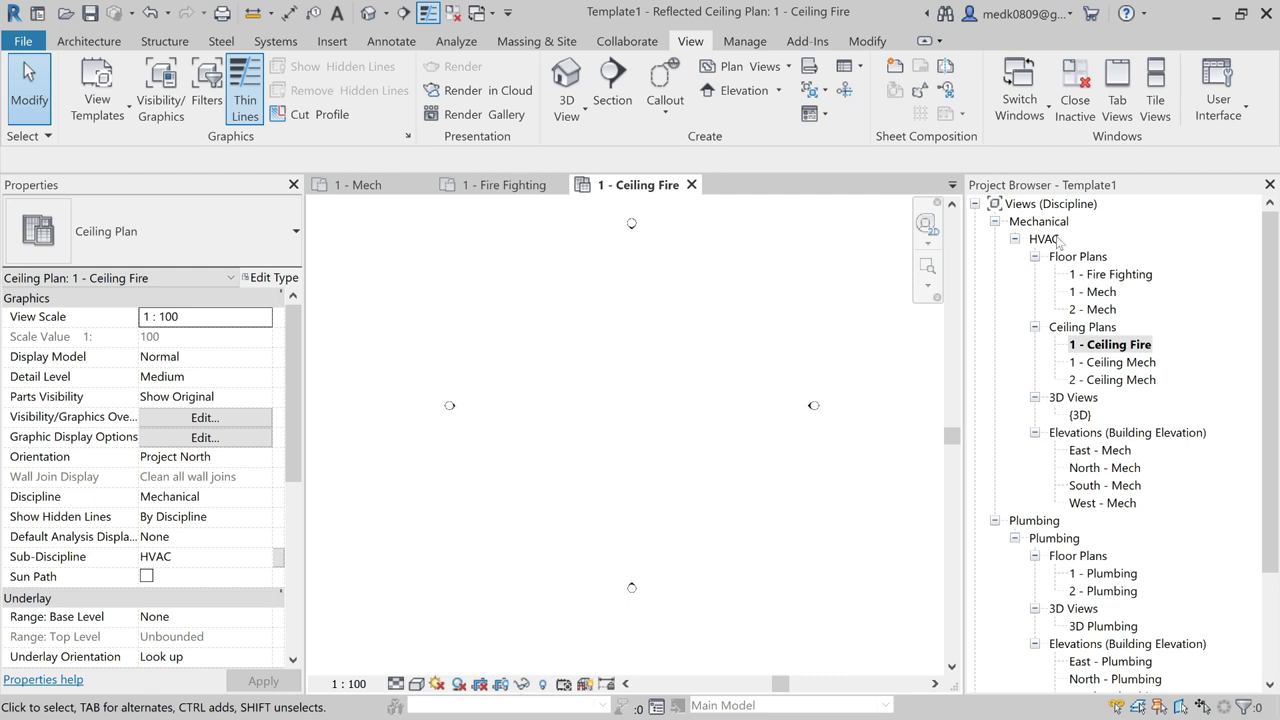
# - Set the 1 - Fire Fighting floor plan's Sub-Discipline to Fire Fighting in Properties
pyautogui.click(1106, 276)
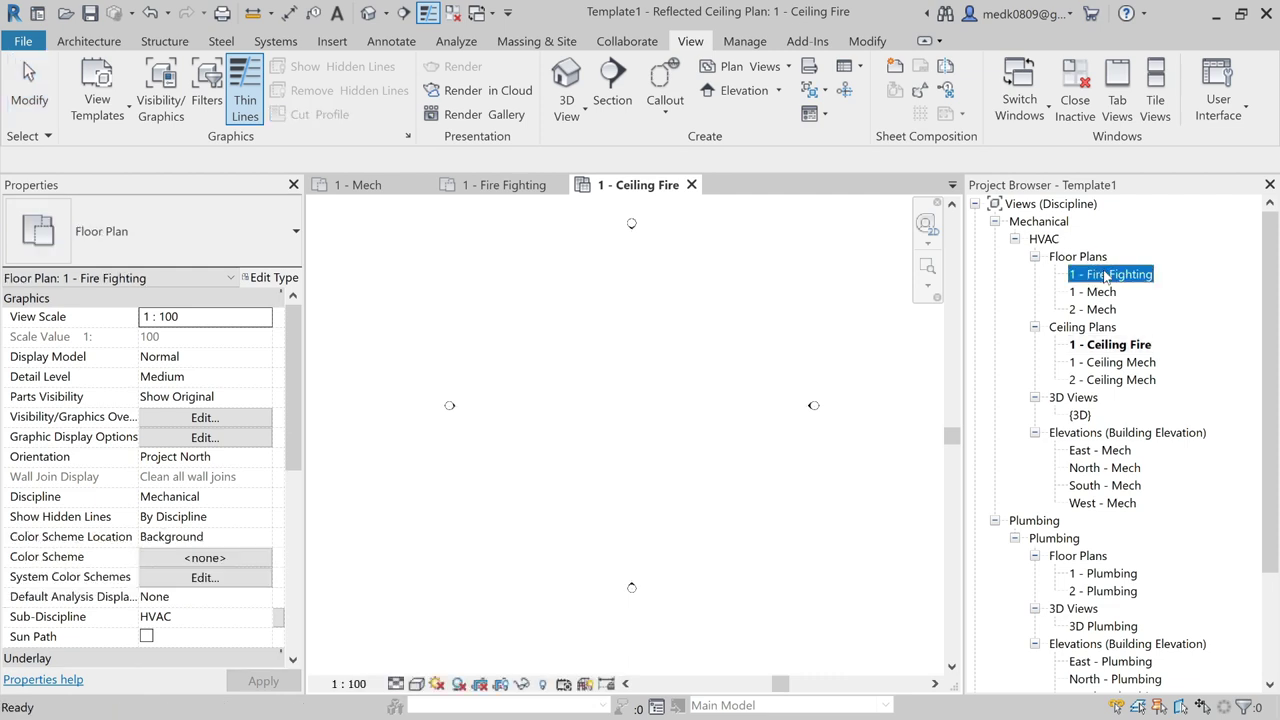
pyautogui.moveTo(295, 355); pyautogui.dragTo(286, 408)
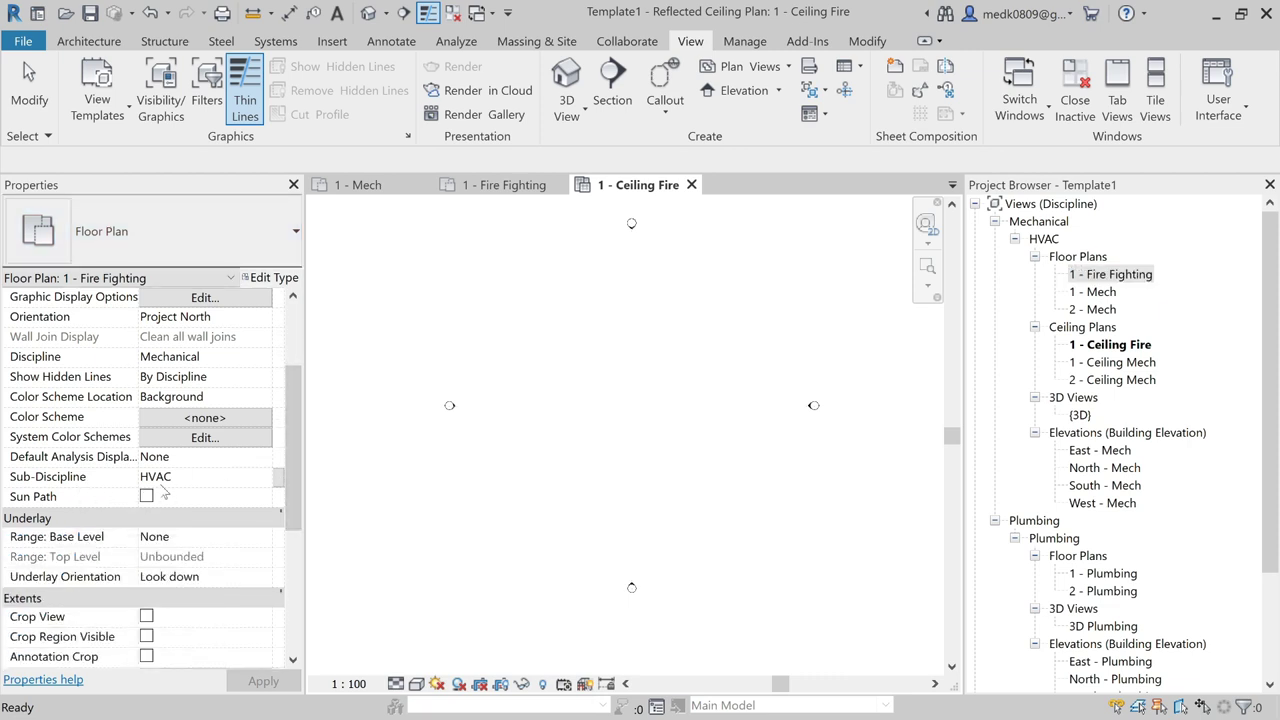
pyautogui.click(263, 482)
pyautogui.click(264, 482)
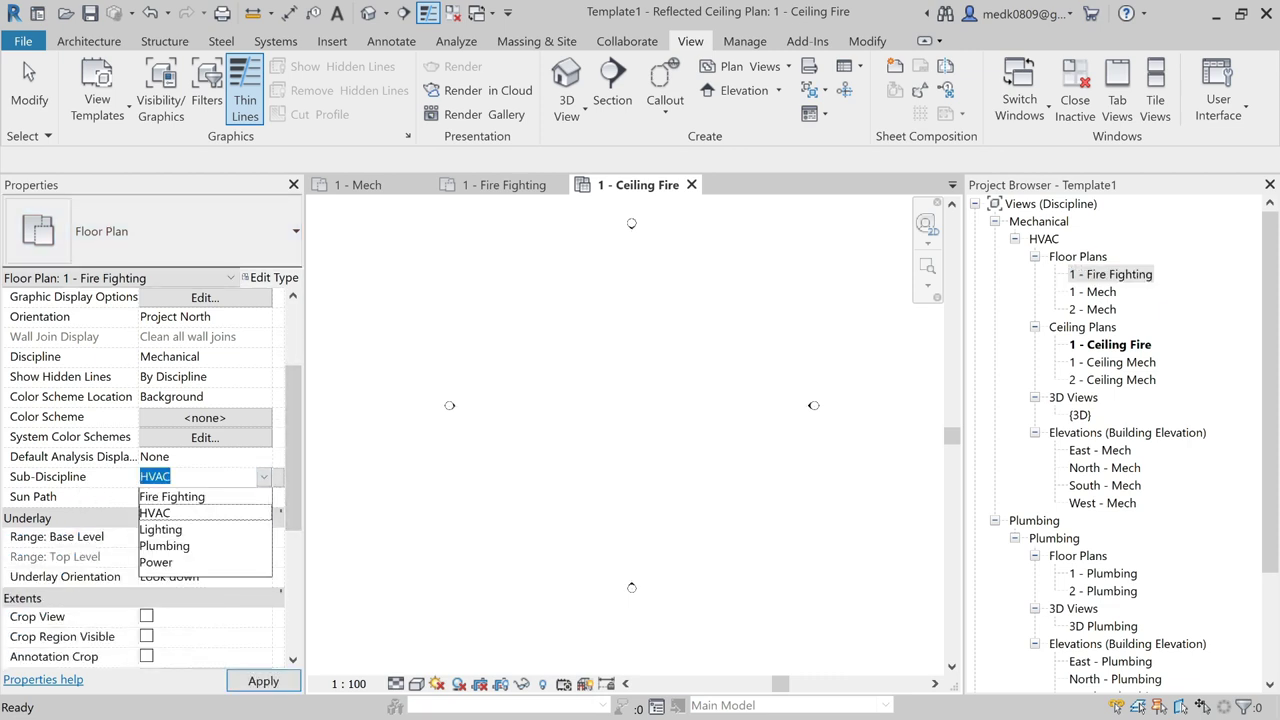
pyautogui.click(195, 500)
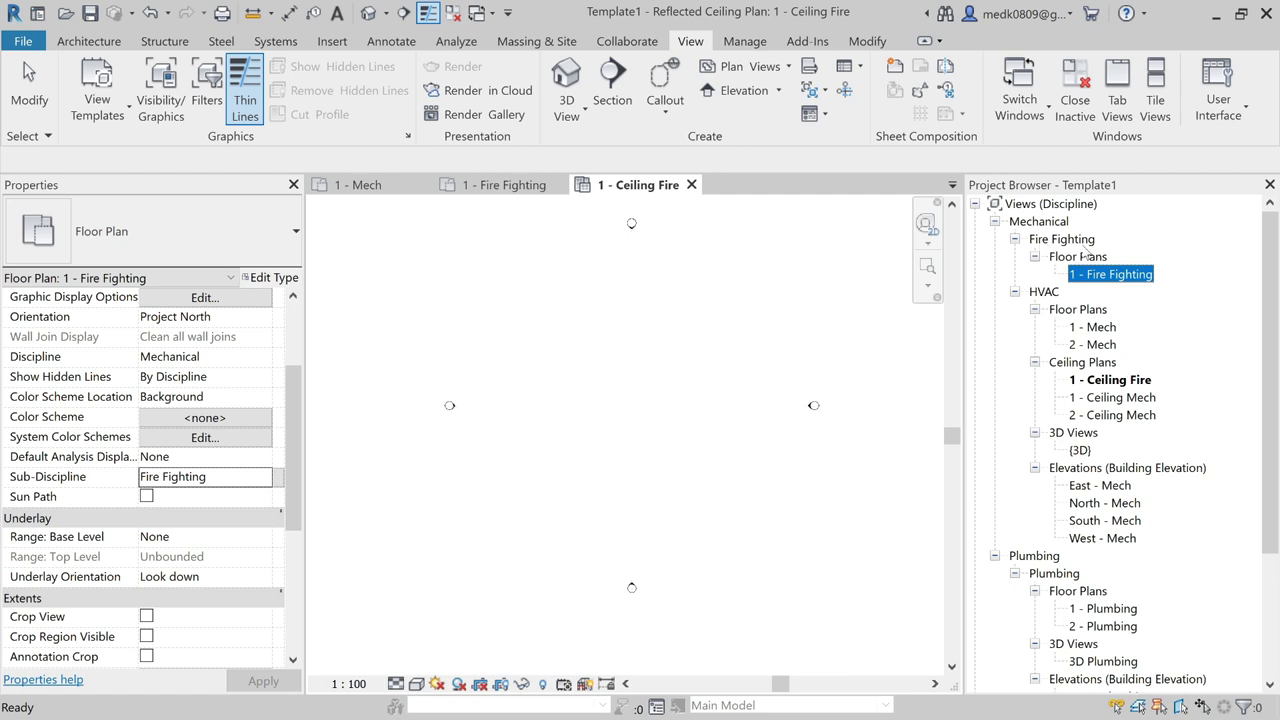
pyautogui.click(1119, 381)
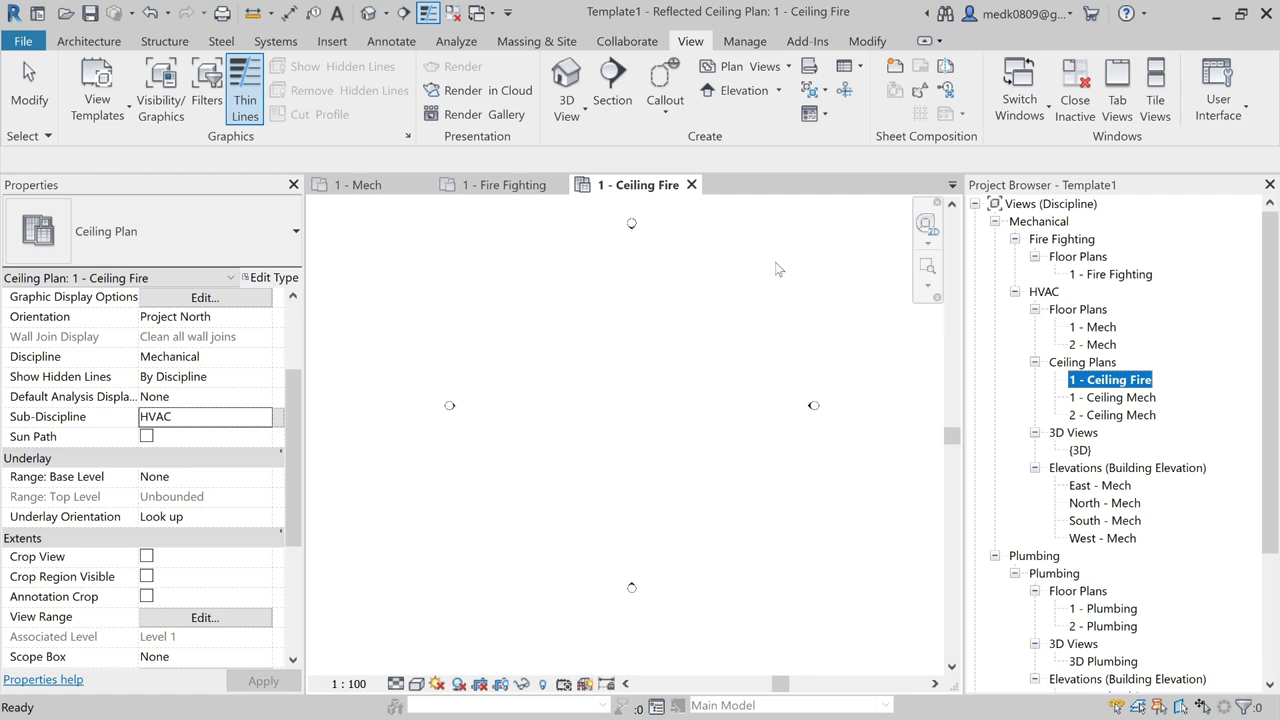
# - Duplicate the Mechanical Ceiling view template as Fire Fighting Ceiling for reflected ceiling plans
pyautogui.click(750, 72)
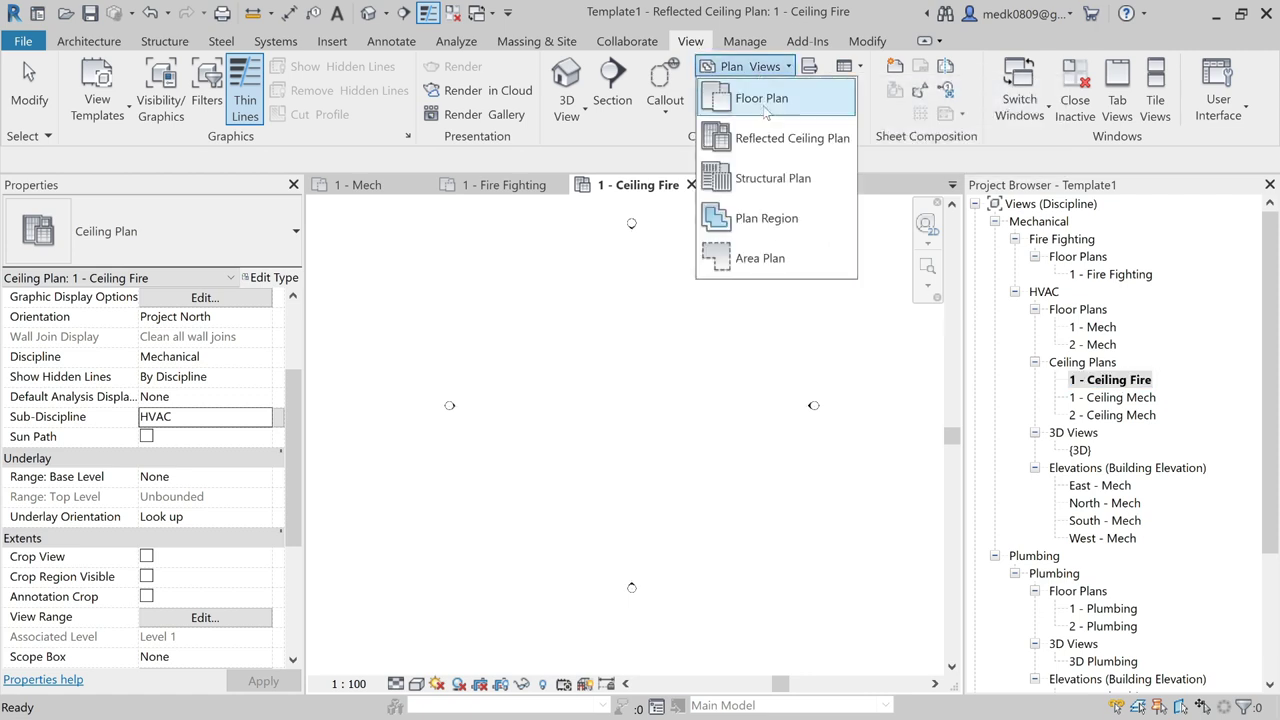
pyautogui.click(783, 145)
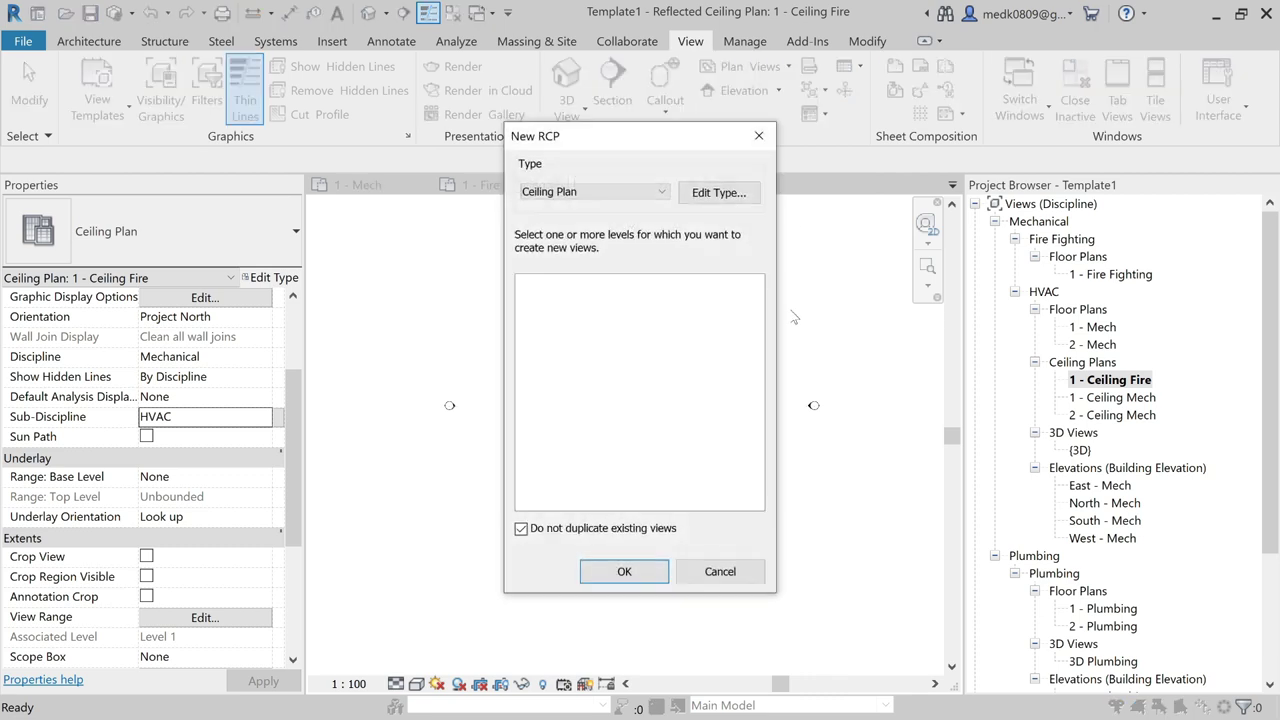
pyautogui.click(706, 194)
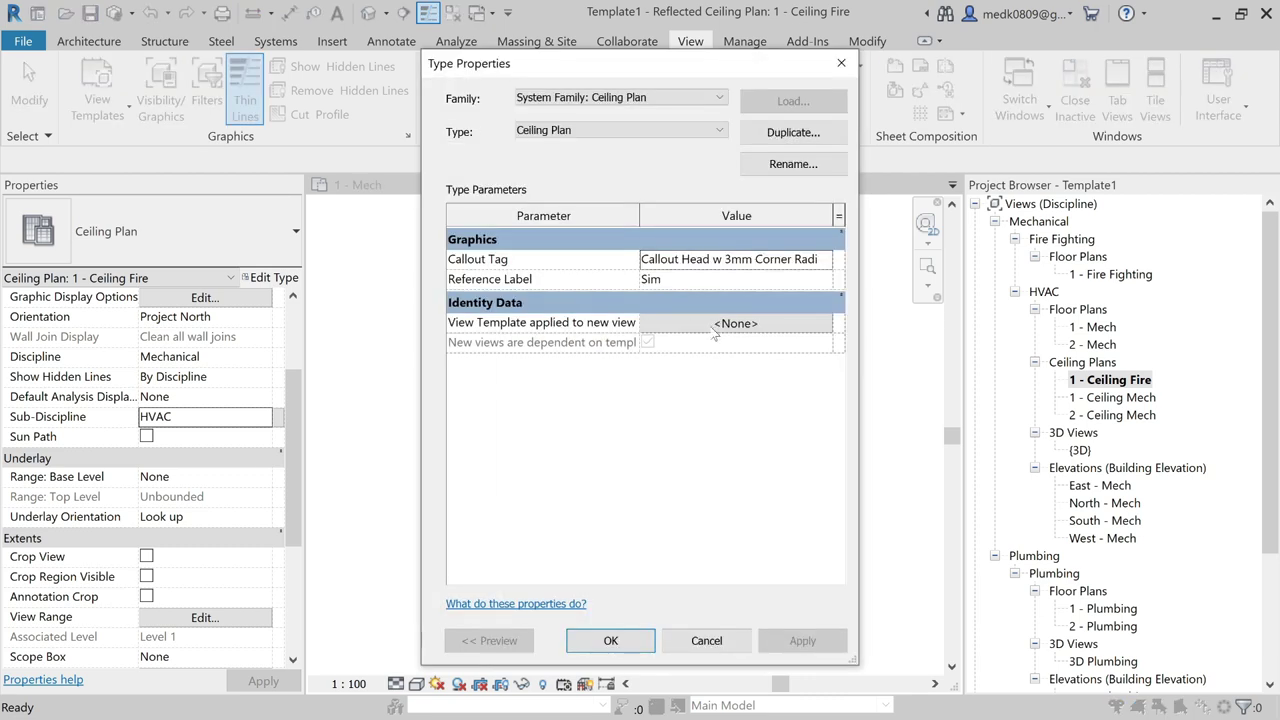
pyautogui.click(712, 326)
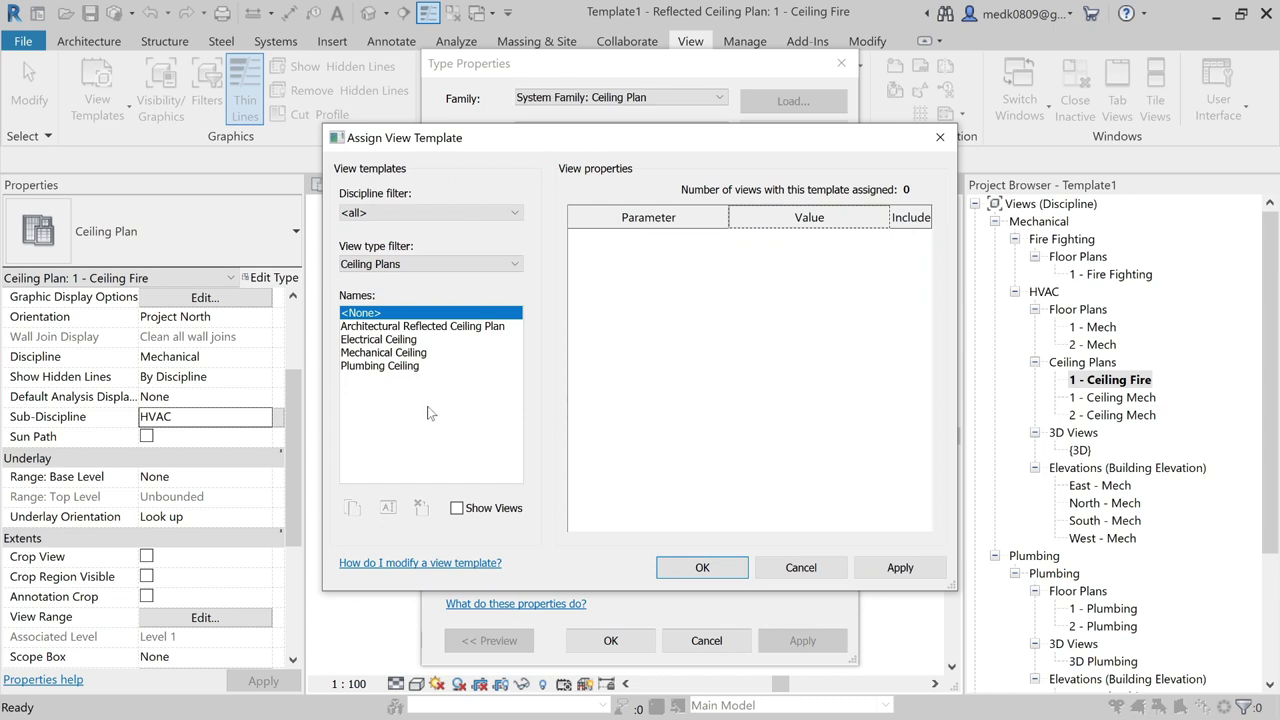
pyautogui.click(404, 353)
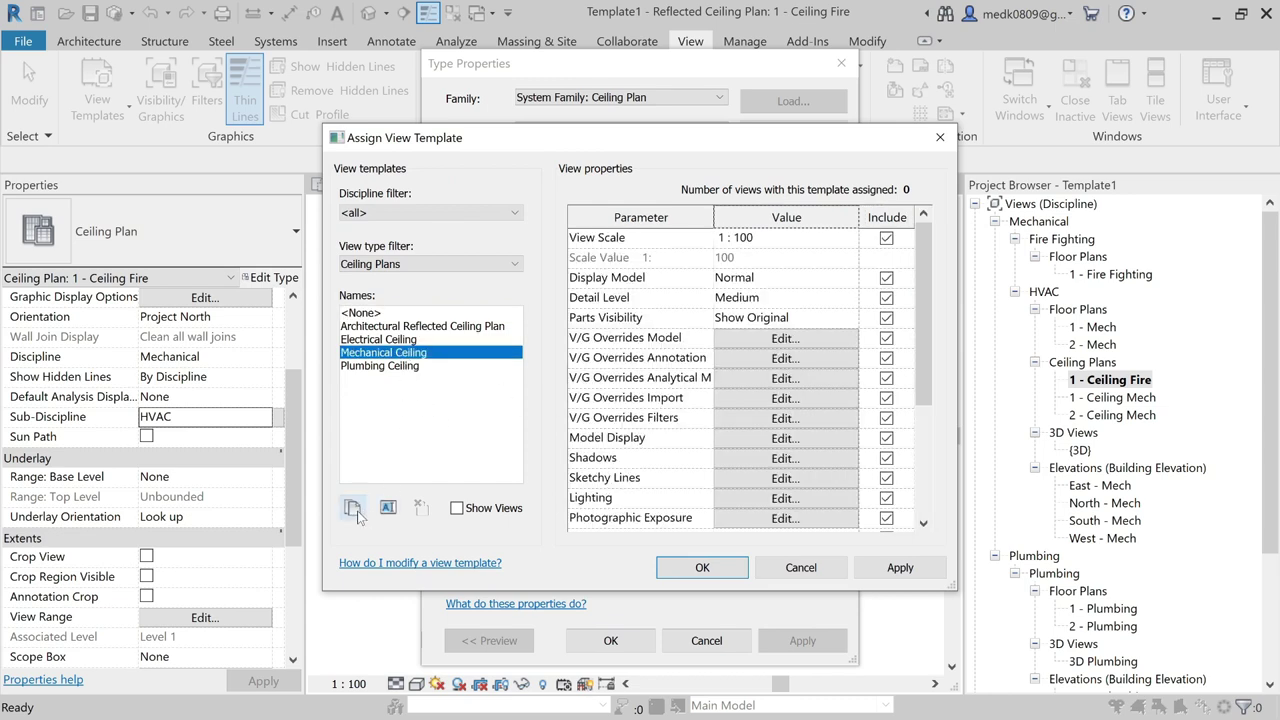
pyautogui.click(353, 508)
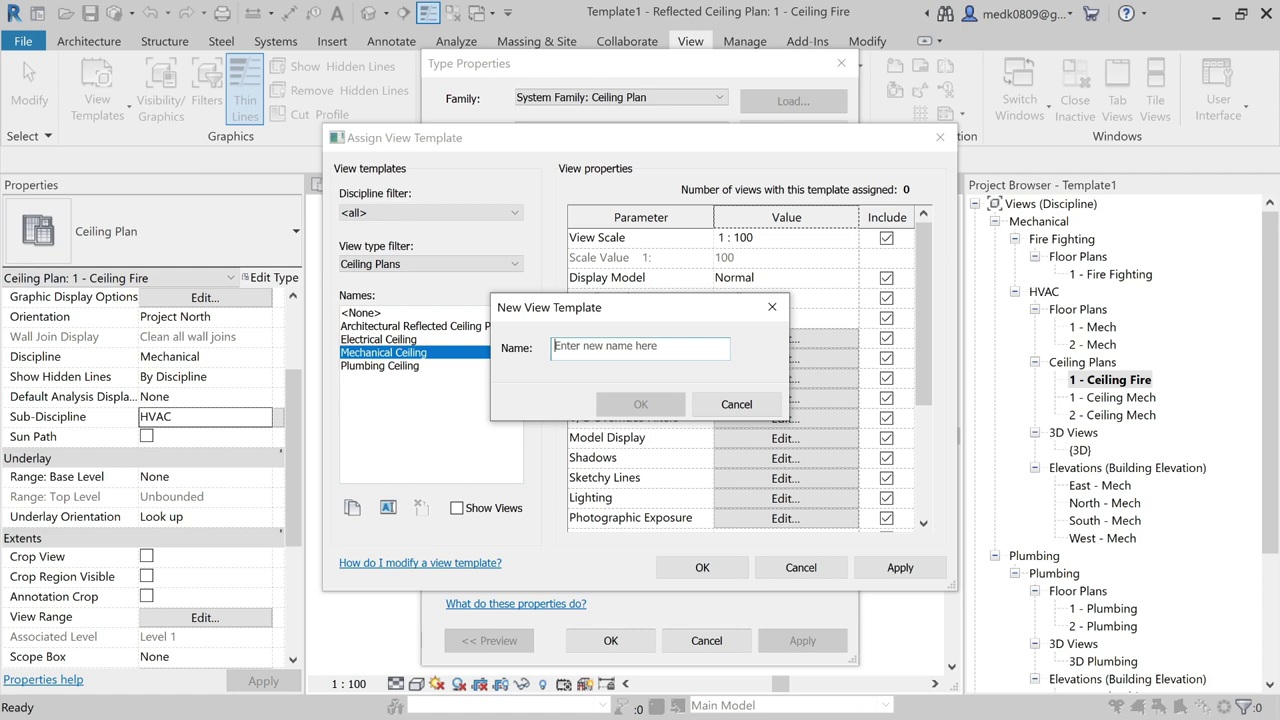
pyautogui.click(640, 348)
pyautogui.write('F')
pyautogui.press('BackSpace')
pyautogui.write('Fire Fighting Ceiling')
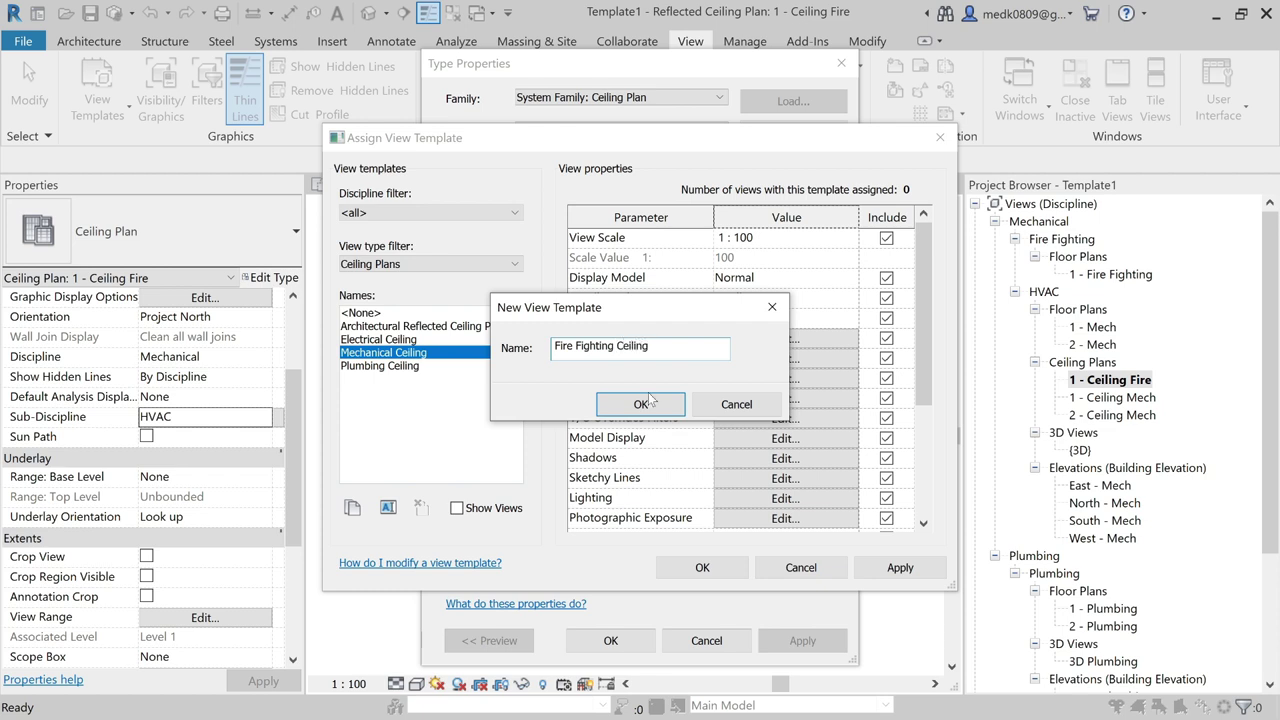
pyautogui.click(650, 400)
# - Set the Fire Fighting Ceiling template's Sub-Discipline to Fire Fighting and confirm the assignment
pyautogui.moveTo(923, 273); pyautogui.dragTo(927, 447)
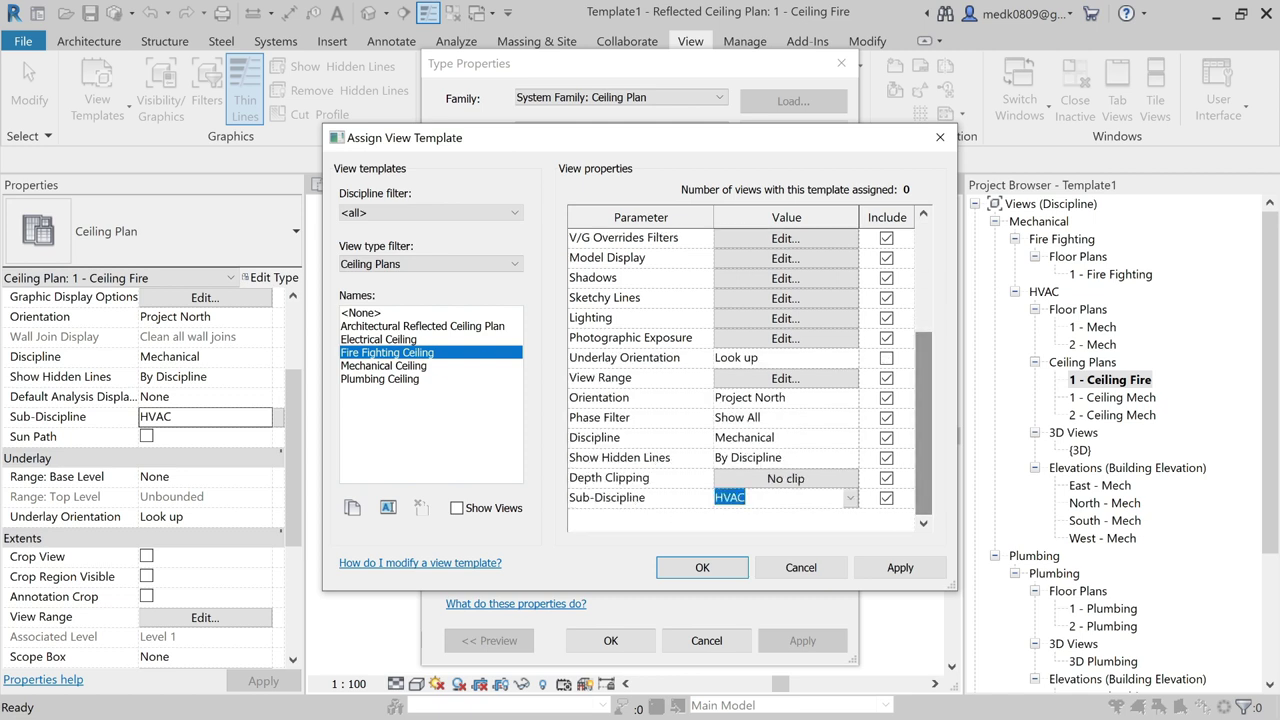
pyautogui.click(849, 500)
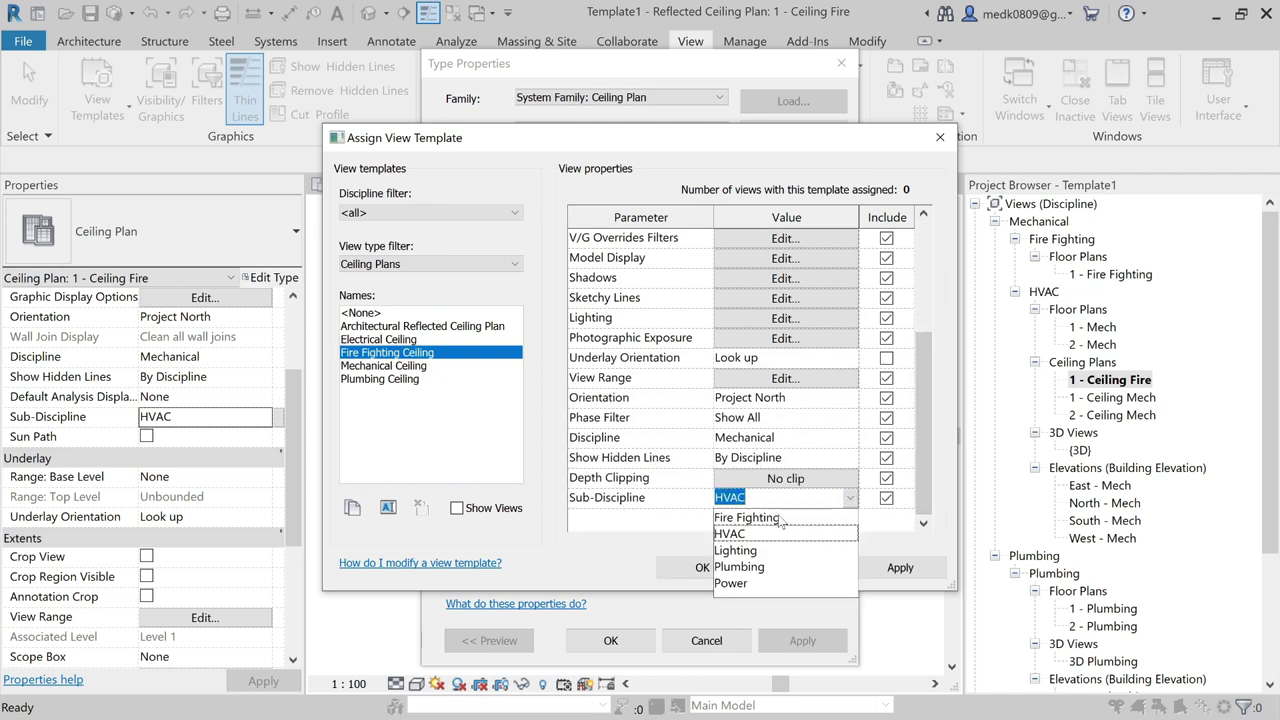
pyautogui.click(785, 518)
pyautogui.click(897, 569)
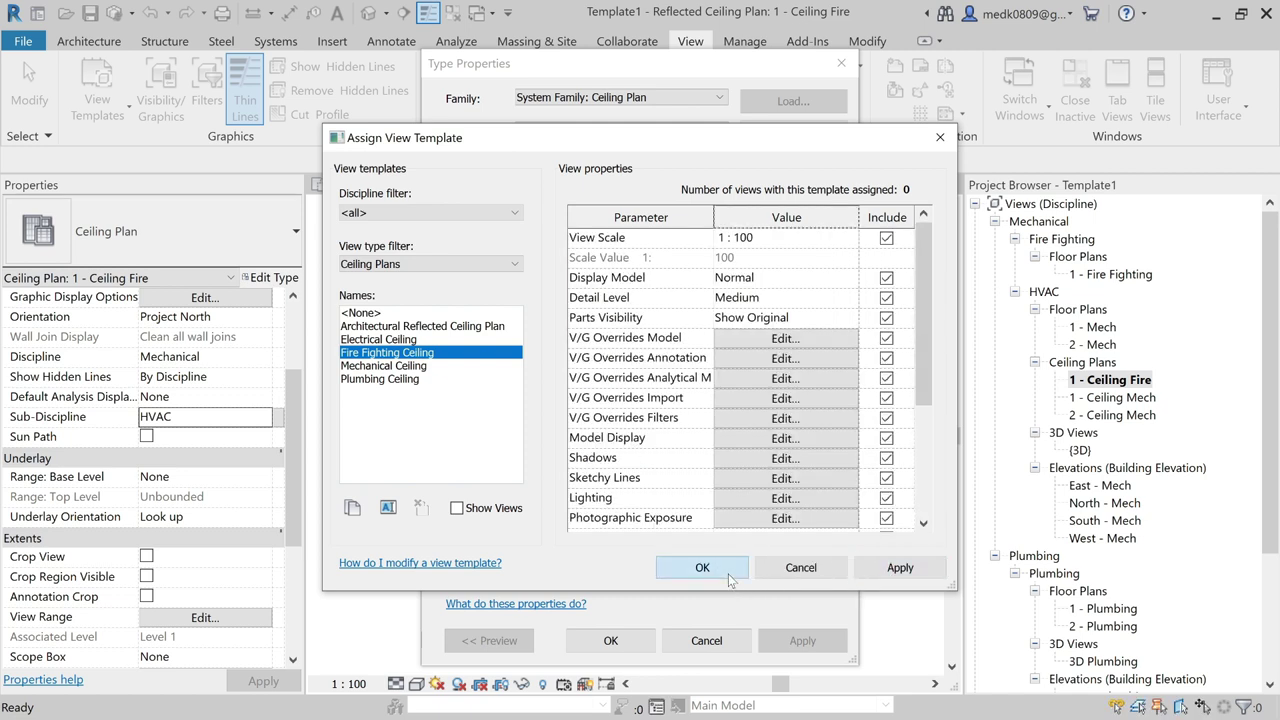
pyautogui.click(718, 570)
pyautogui.click(610, 640)
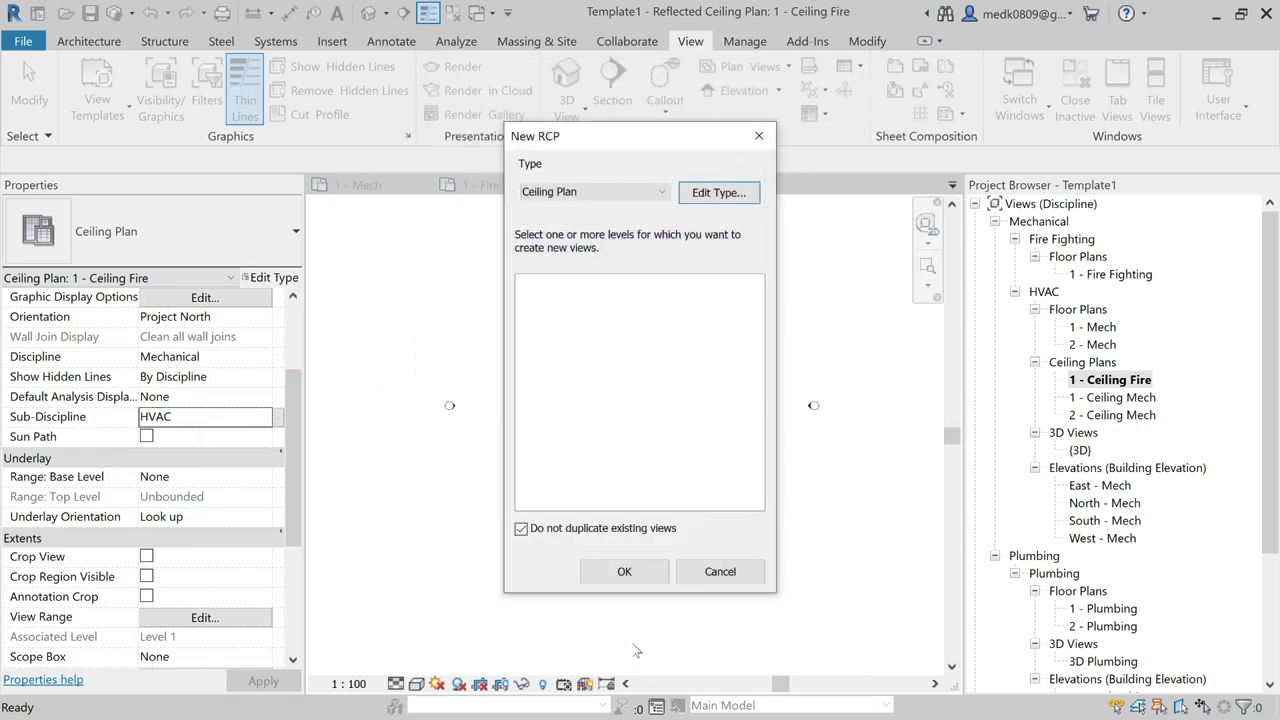
pyautogui.click(638, 578)
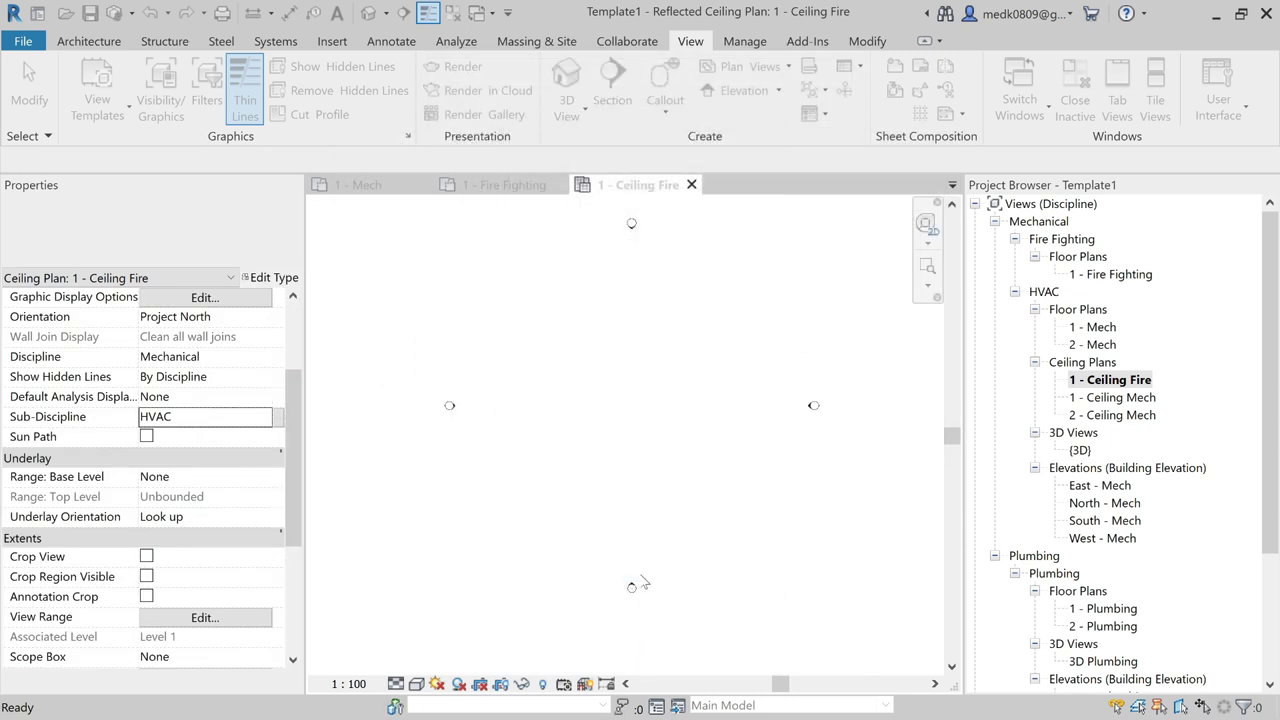
# - Set the 1 - Ceiling Fire plan's Sub-Discipline to Fire Fighting
pyautogui.click(1115, 382)
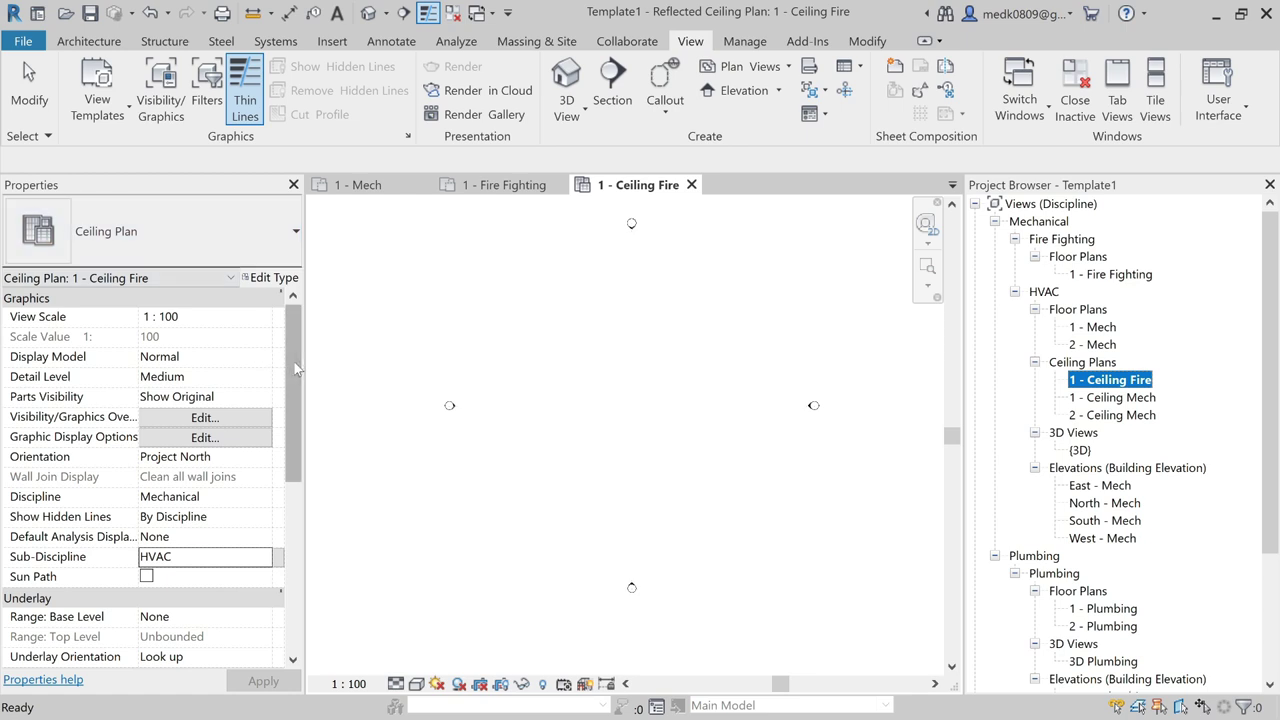
pyautogui.scroll(-1, 220, 434)
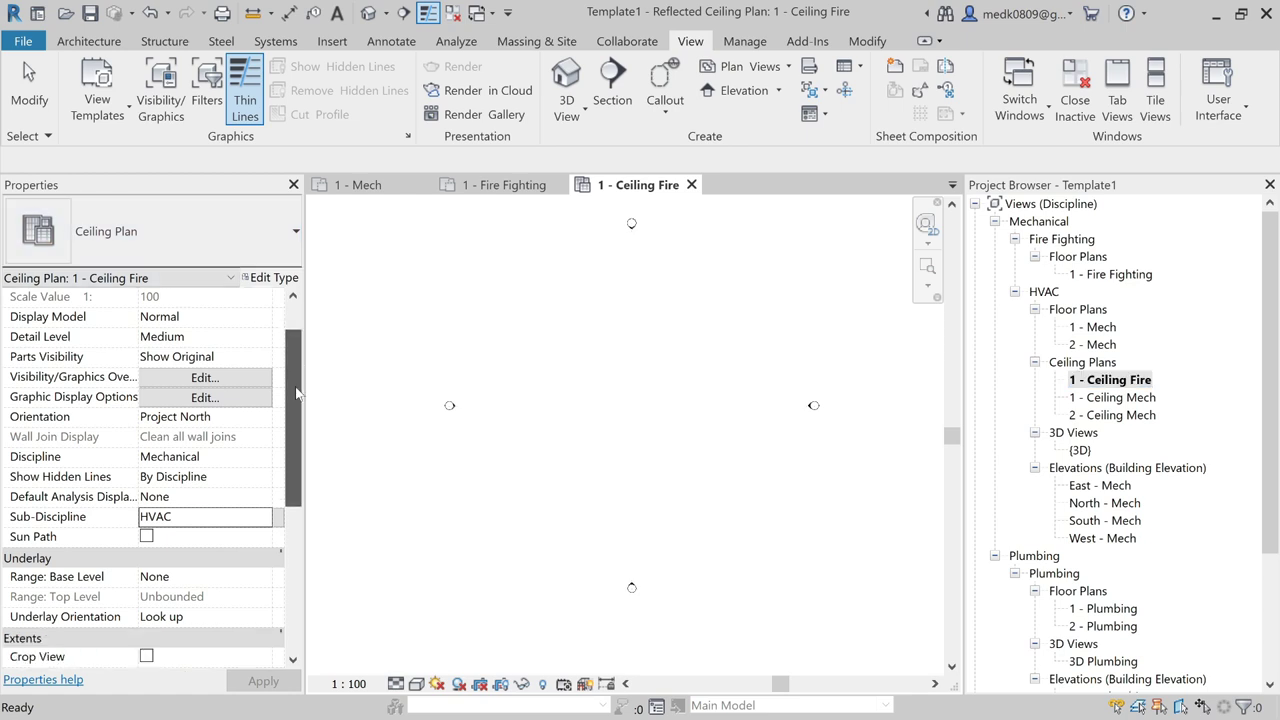
pyautogui.click(262, 522)
pyautogui.click(264, 520)
pyautogui.click(165, 531)
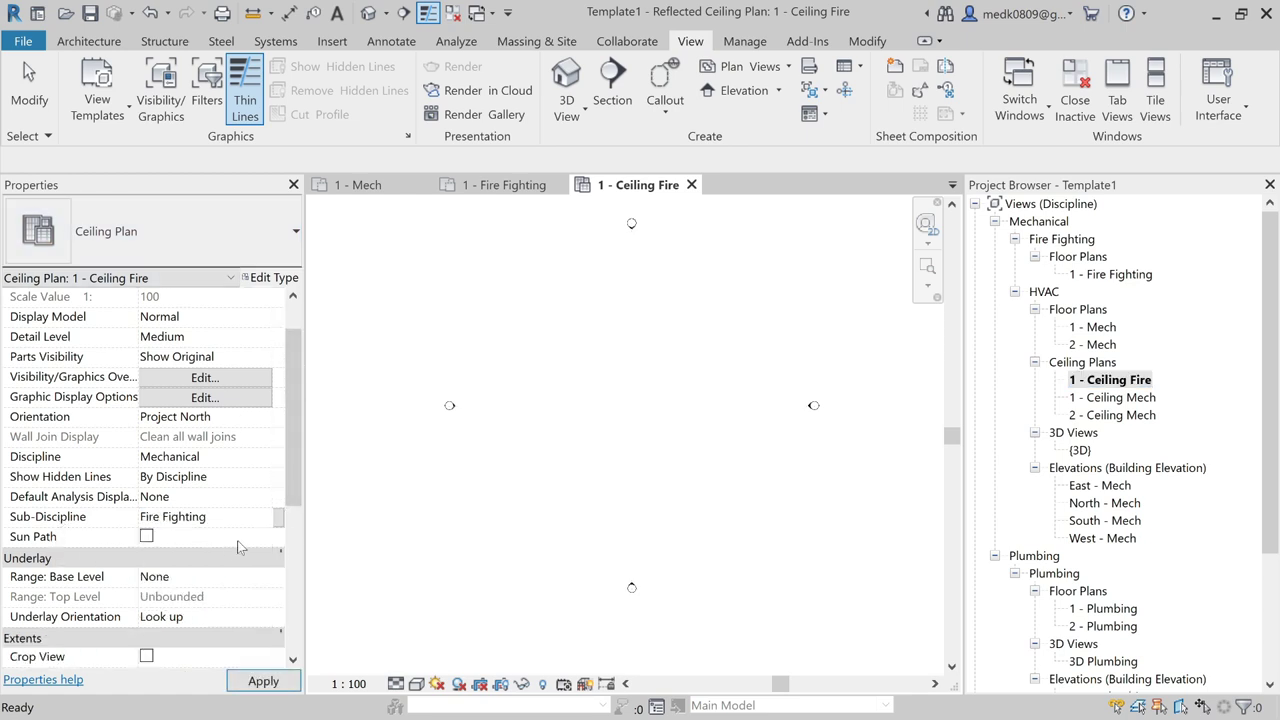
pyautogui.click(600, 483)
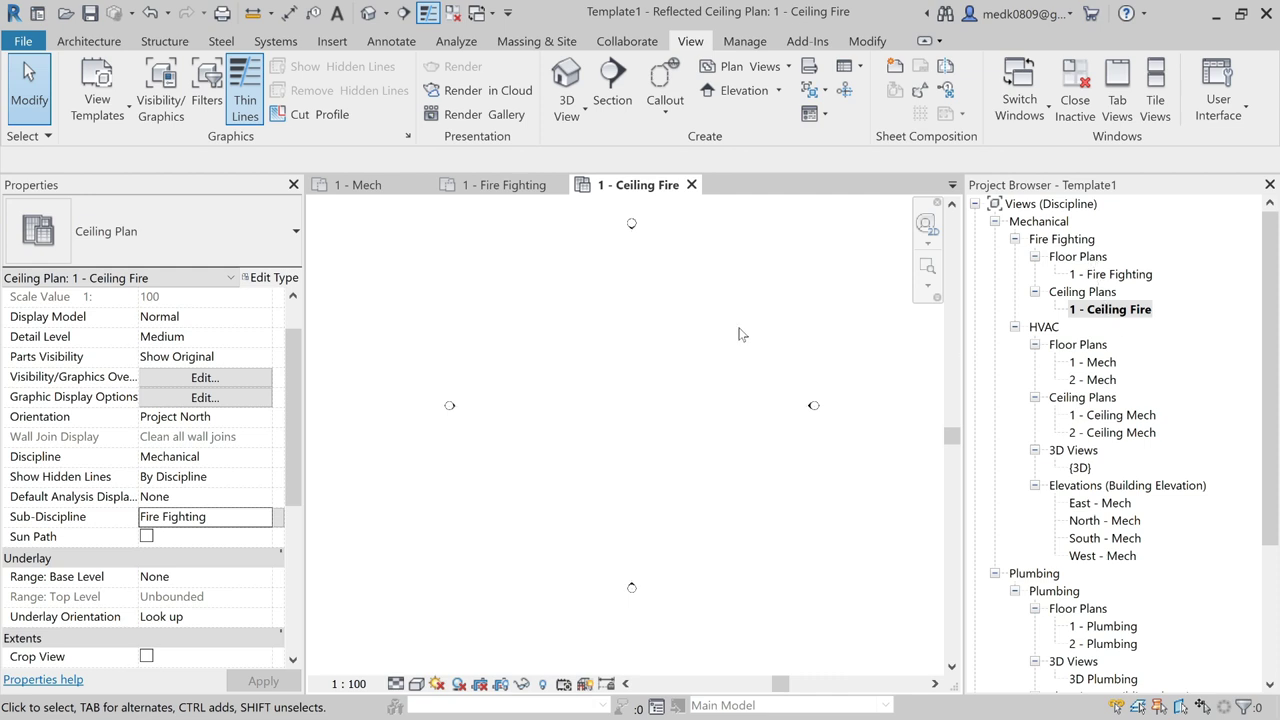
pyautogui.scroll(-1, 517, 346)
# - Open the type properties of the Fire Protection Wet piping system from Families
pyautogui.moveTo(1270, 348); pyautogui.dragTo(1270, 483)
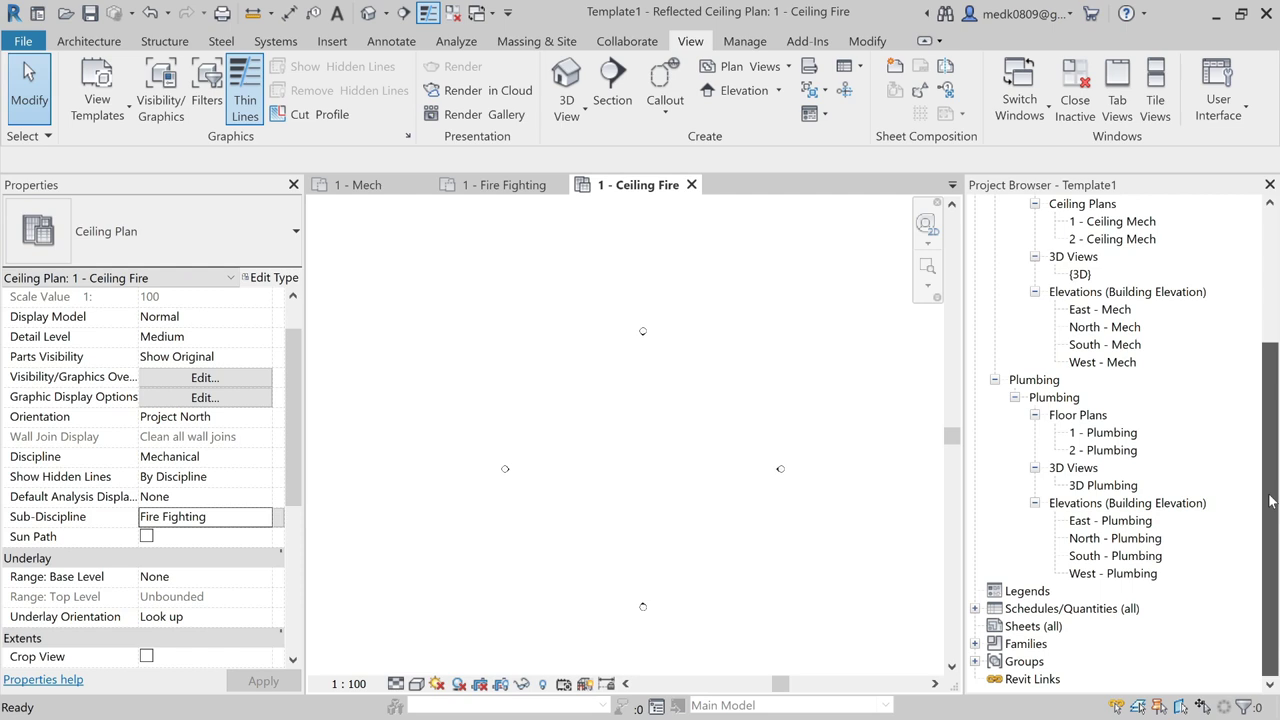
pyautogui.click(975, 644)
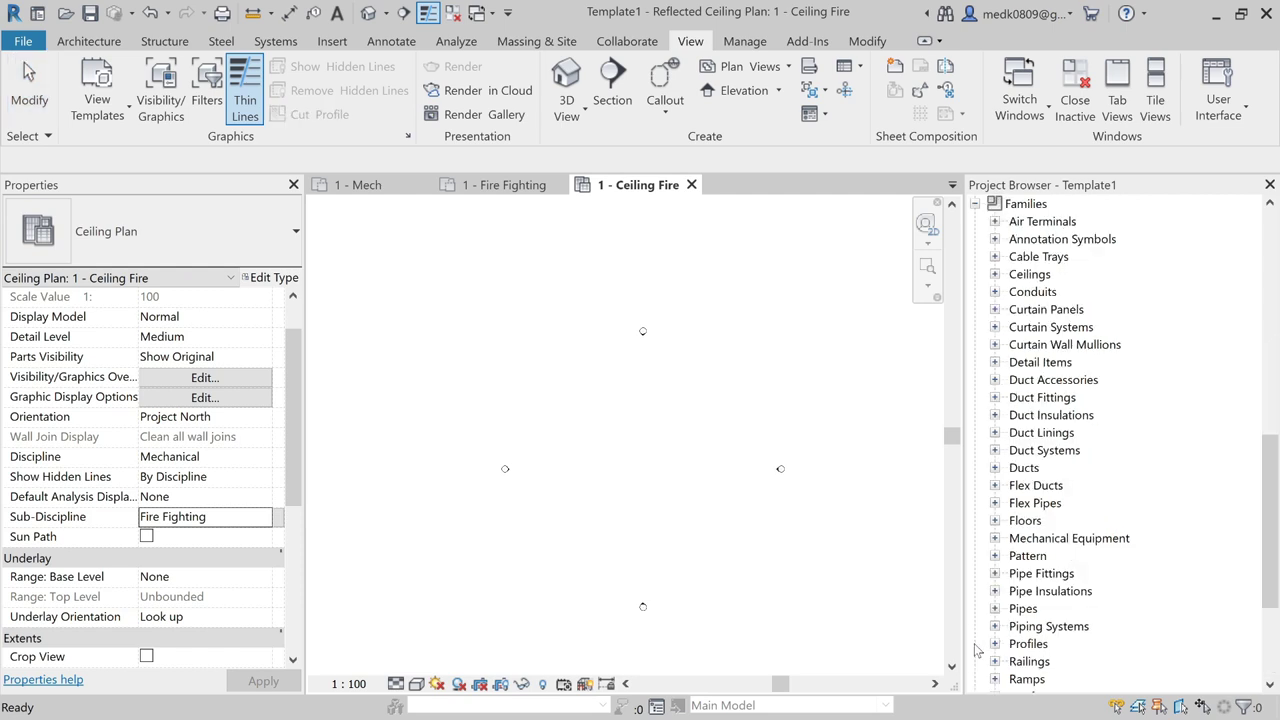
pyautogui.scroll(-2, 1016, 524)
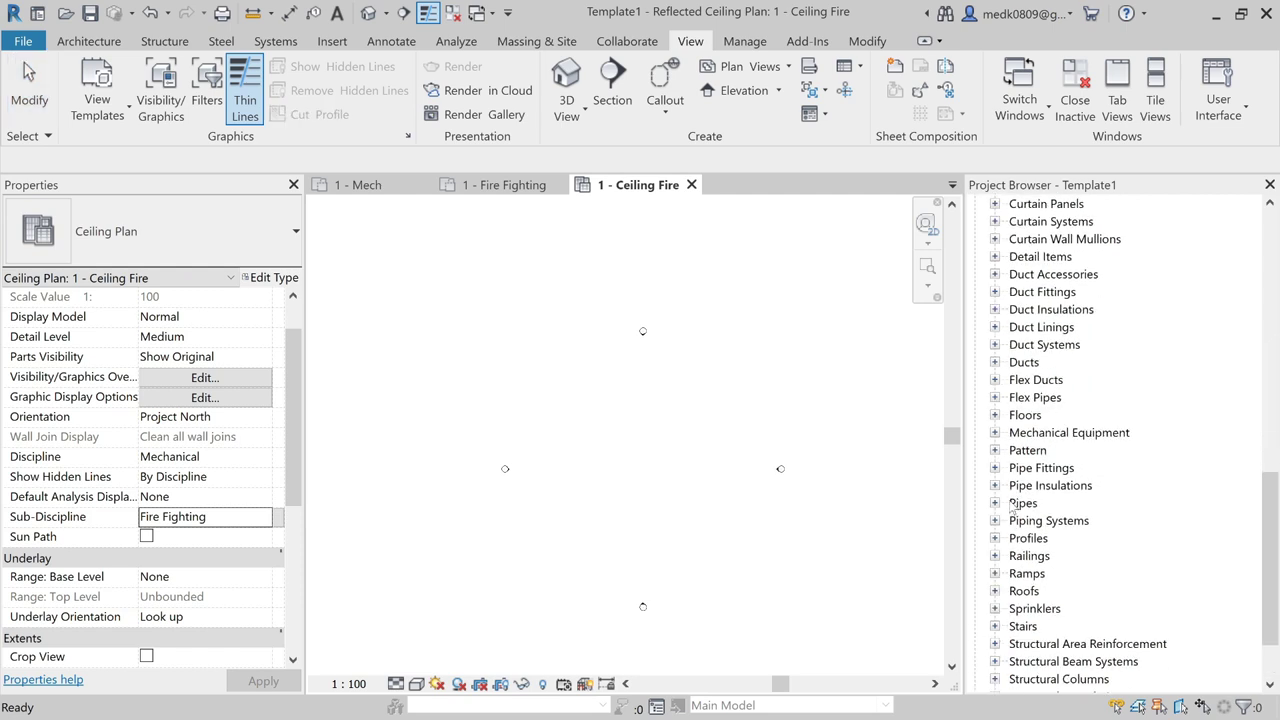
pyautogui.click(995, 521)
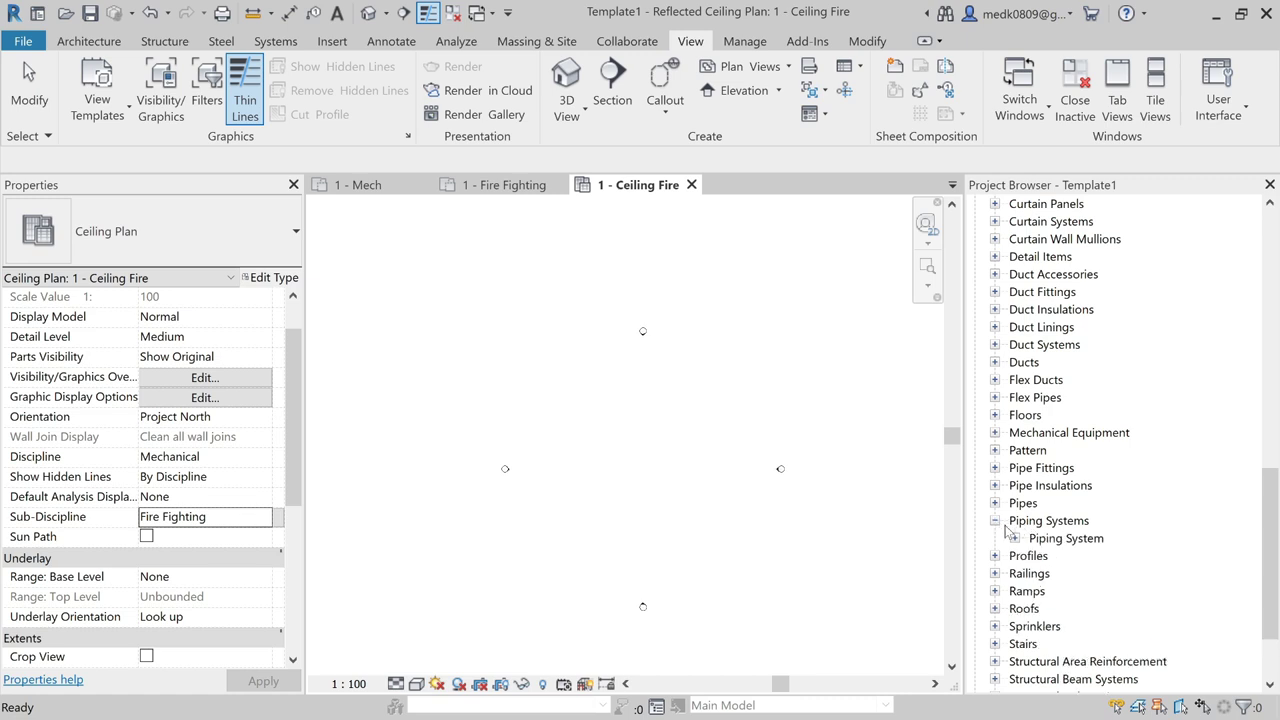
pyautogui.click(1015, 538)
pyautogui.scroll(-2, 1018, 543)
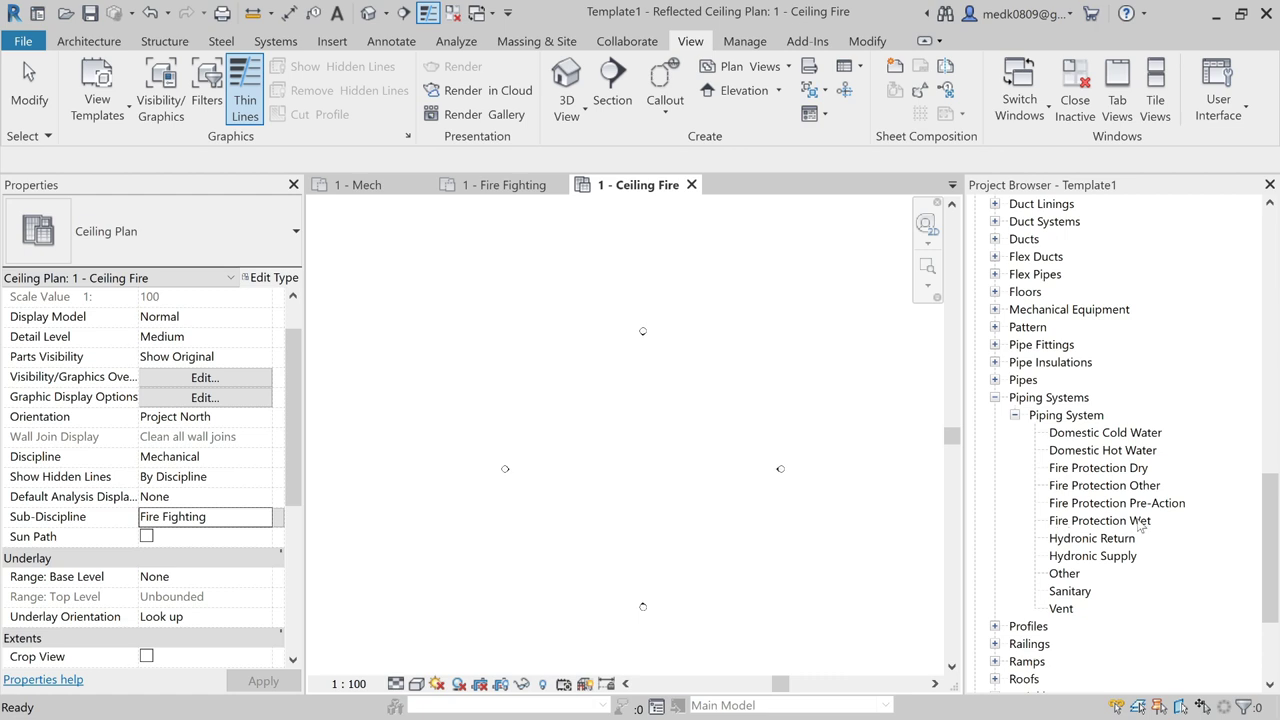
pyautogui.click(1116, 527)
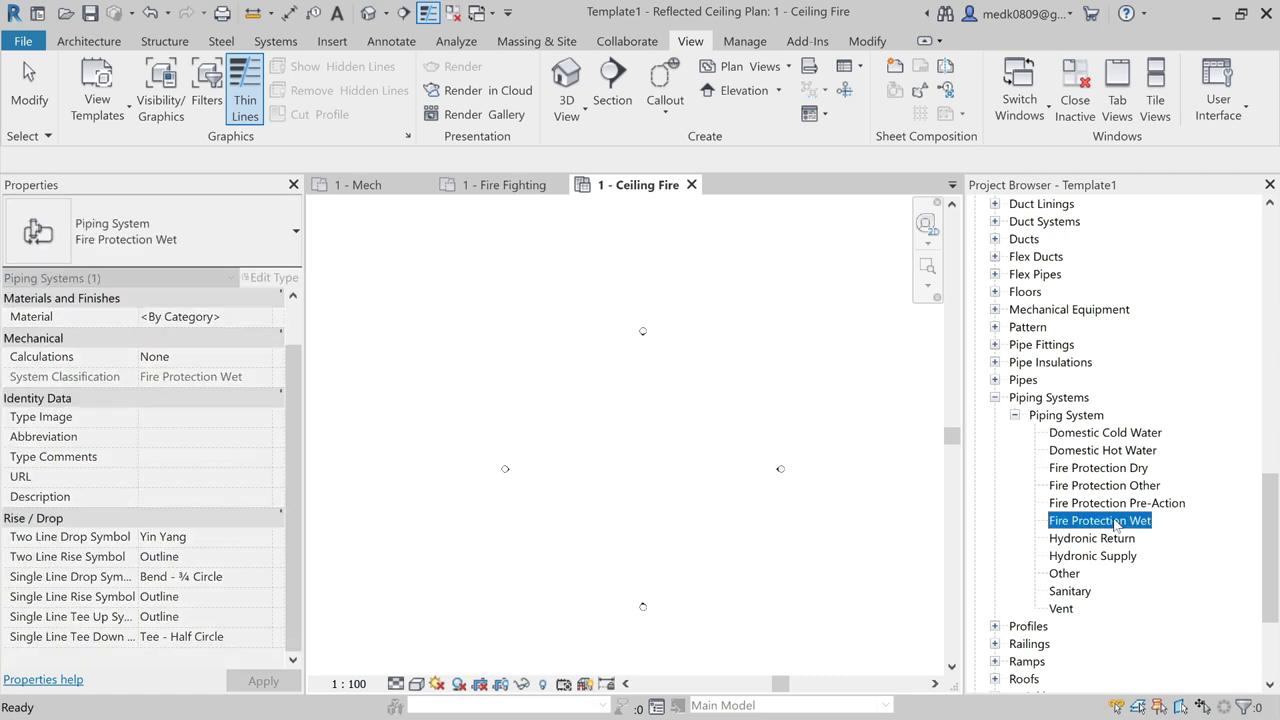
pyautogui.rightClick(1115, 525)
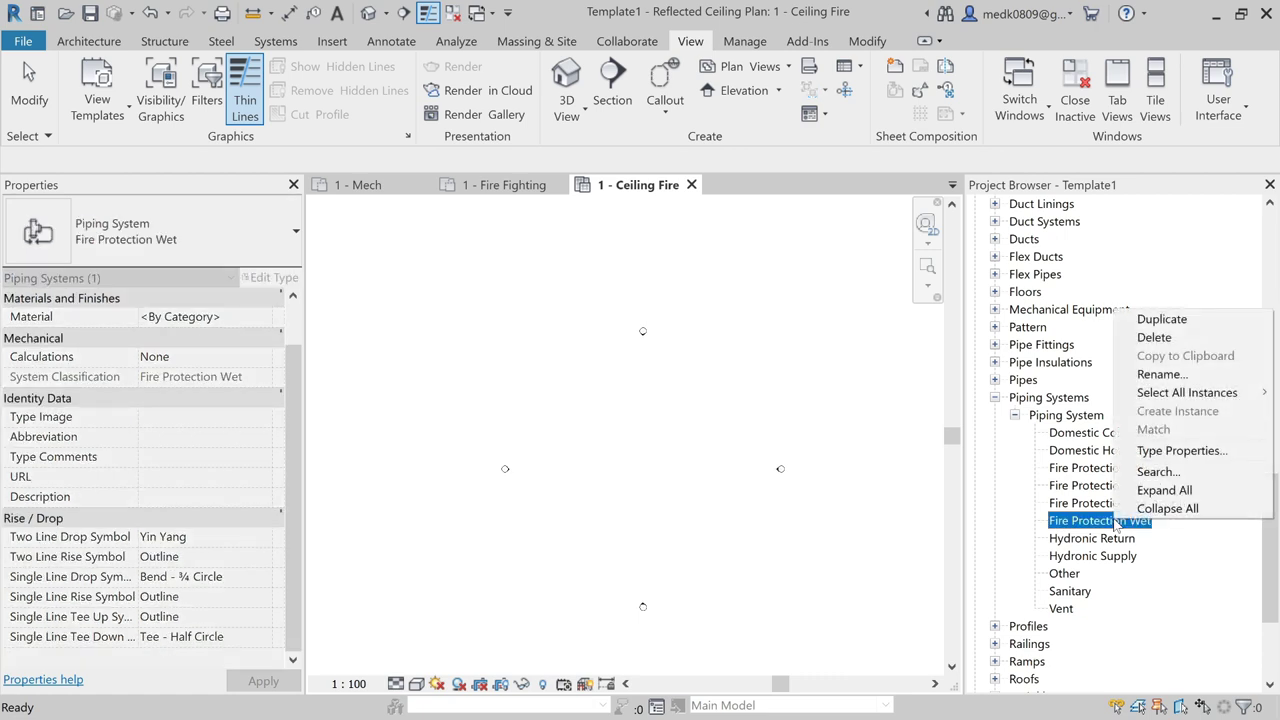
pyautogui.click(1153, 452)
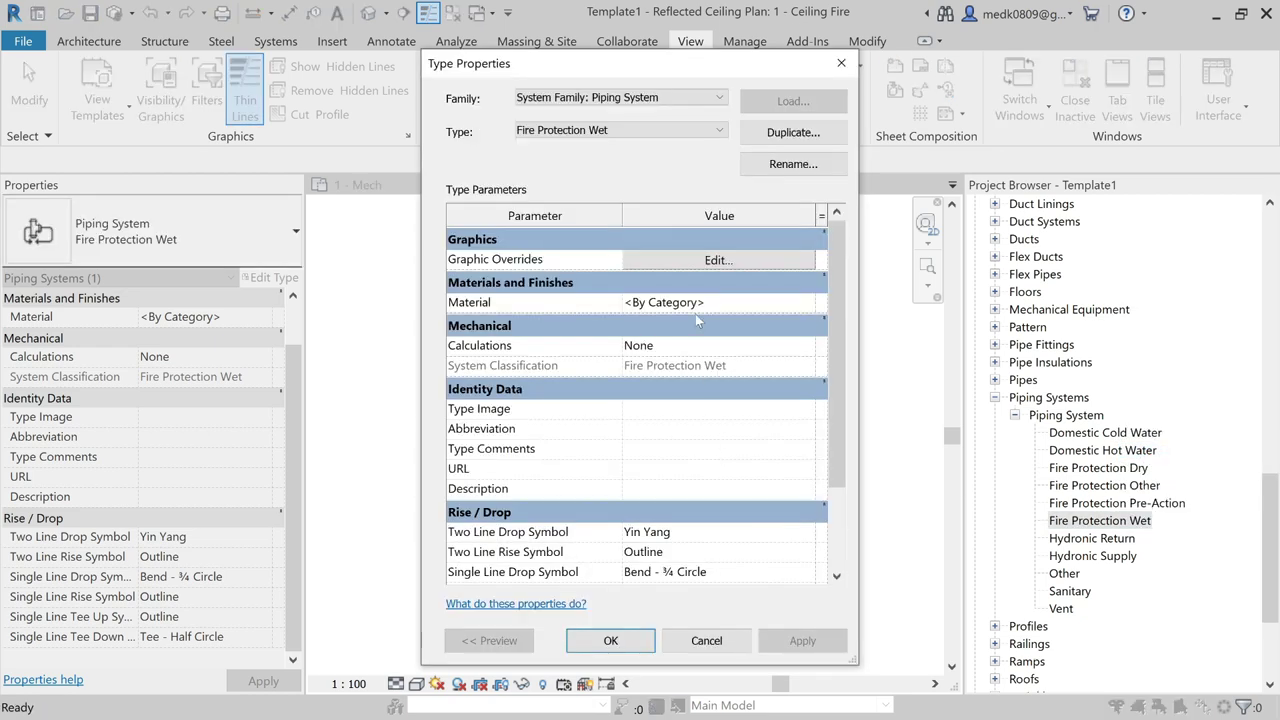
# - Override the system's line graphics to a Solid pattern in Red
pyautogui.click(692, 262)
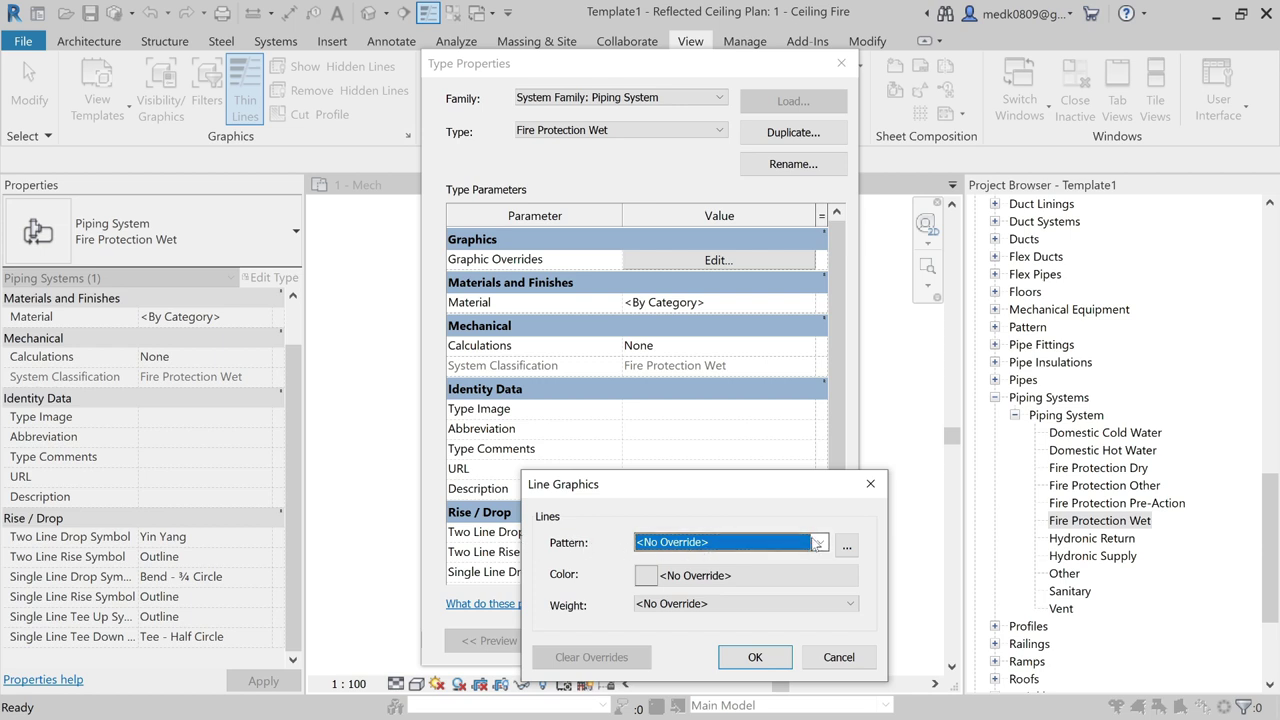
pyautogui.click(817, 543)
pyautogui.click(712, 185)
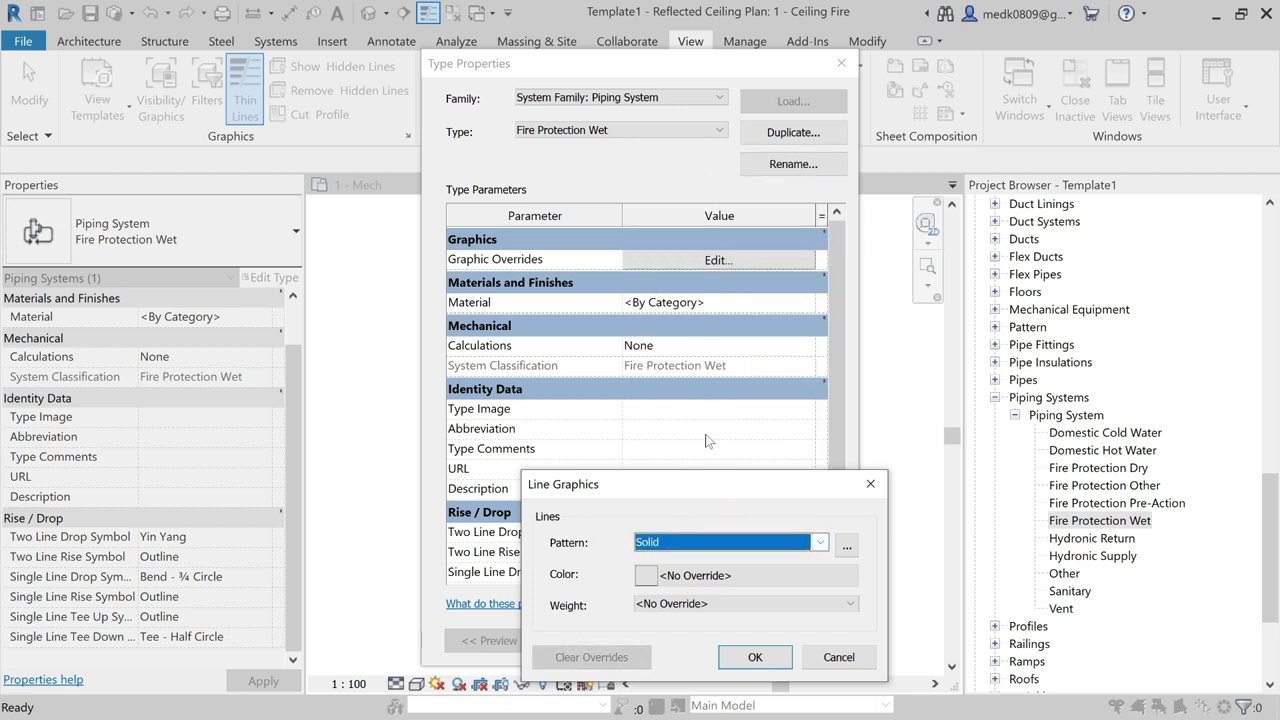
pyautogui.click(647, 577)
pyautogui.click(495, 393)
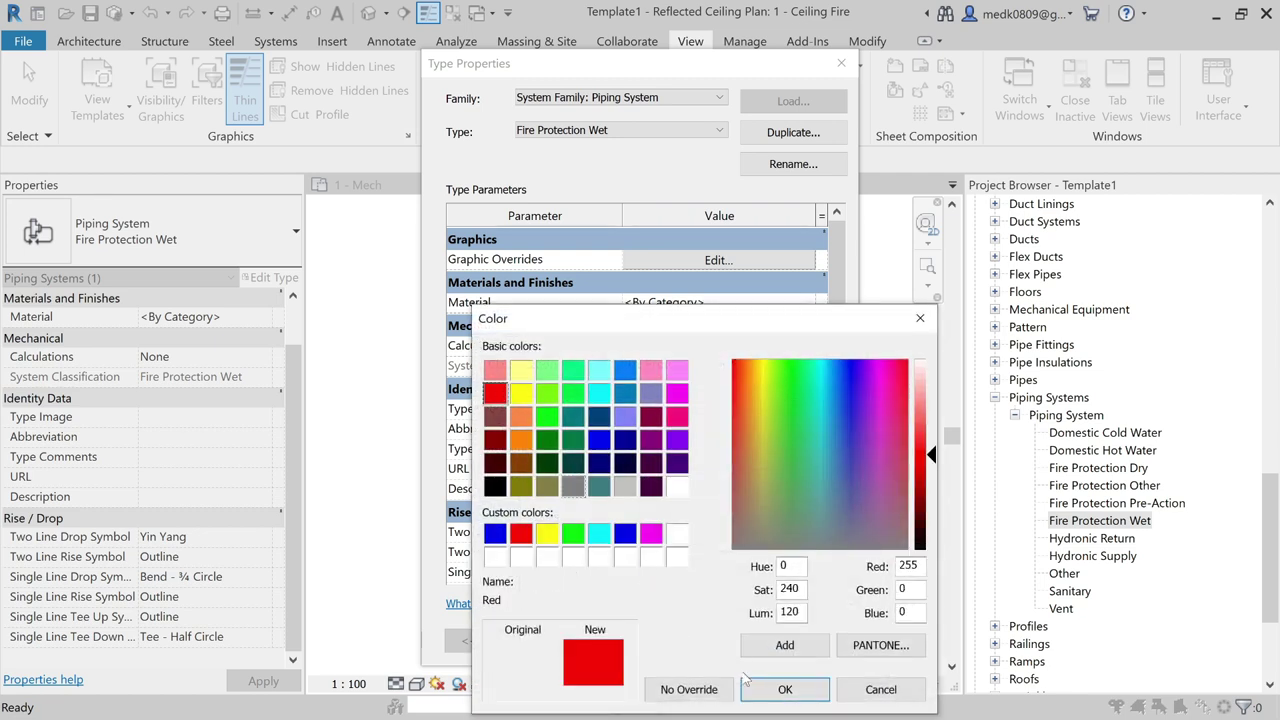
pyautogui.click(780, 689)
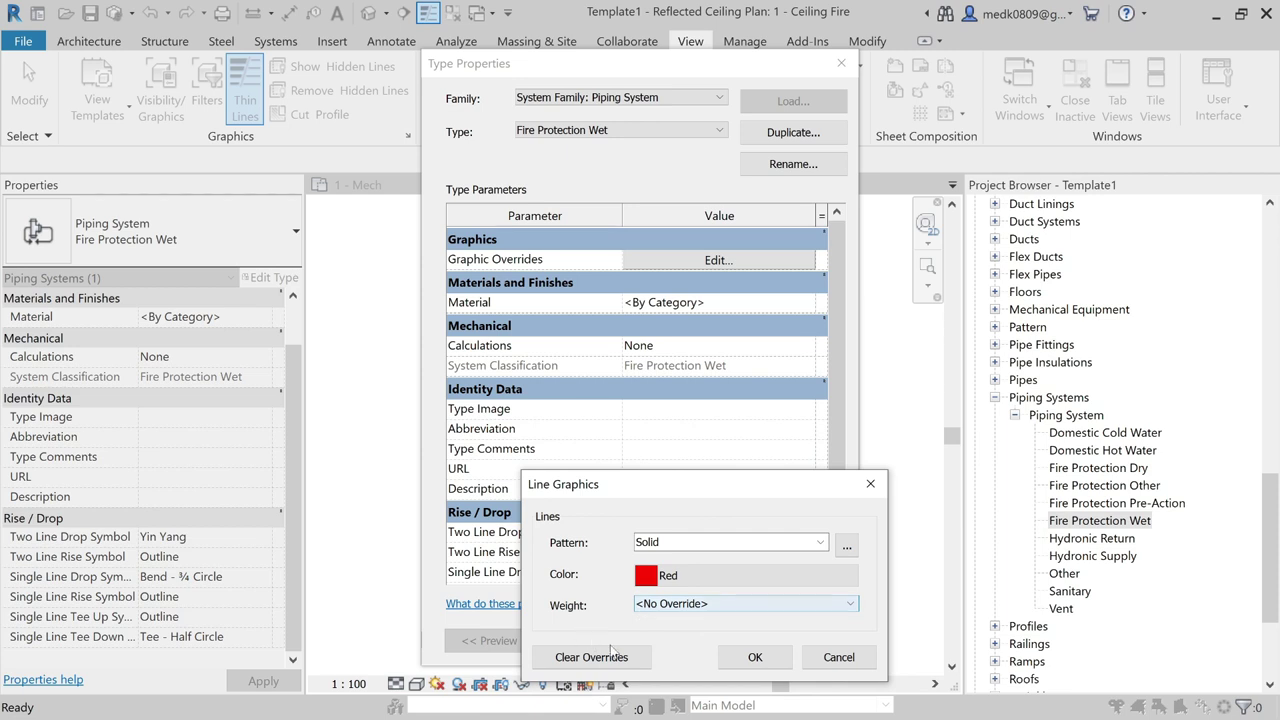
pyautogui.click(758, 658)
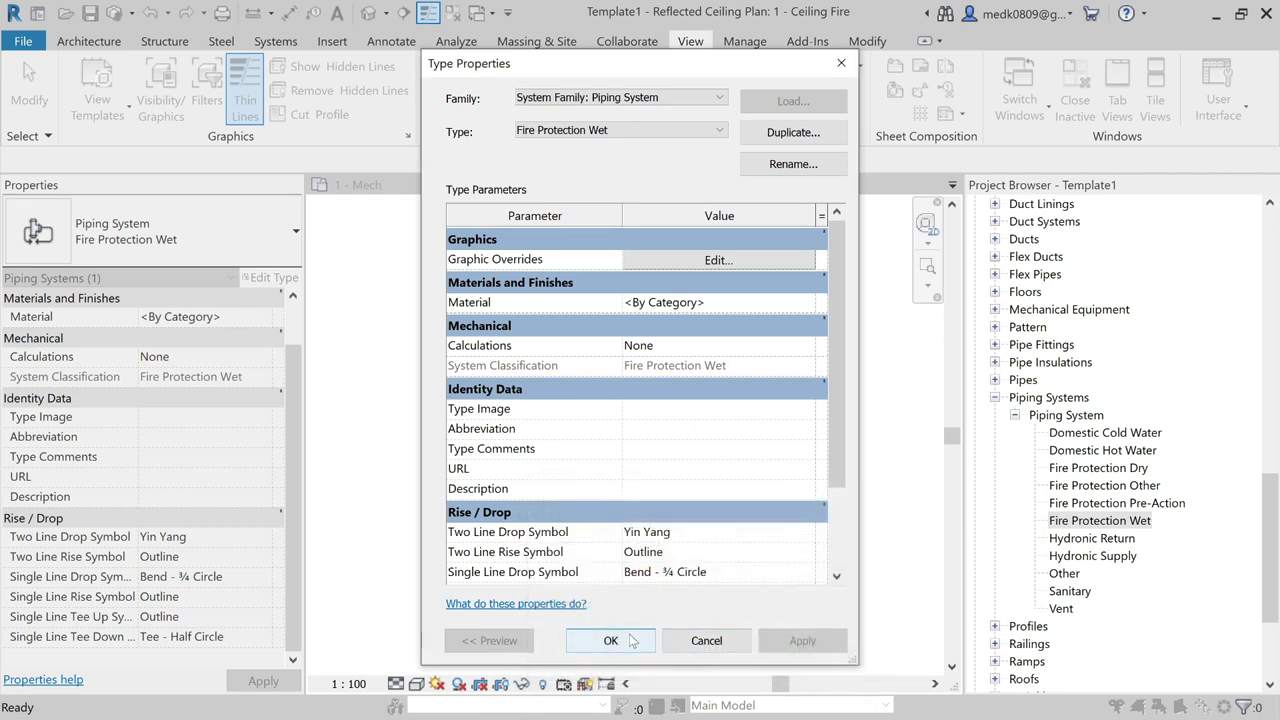
pyautogui.click(611, 640)
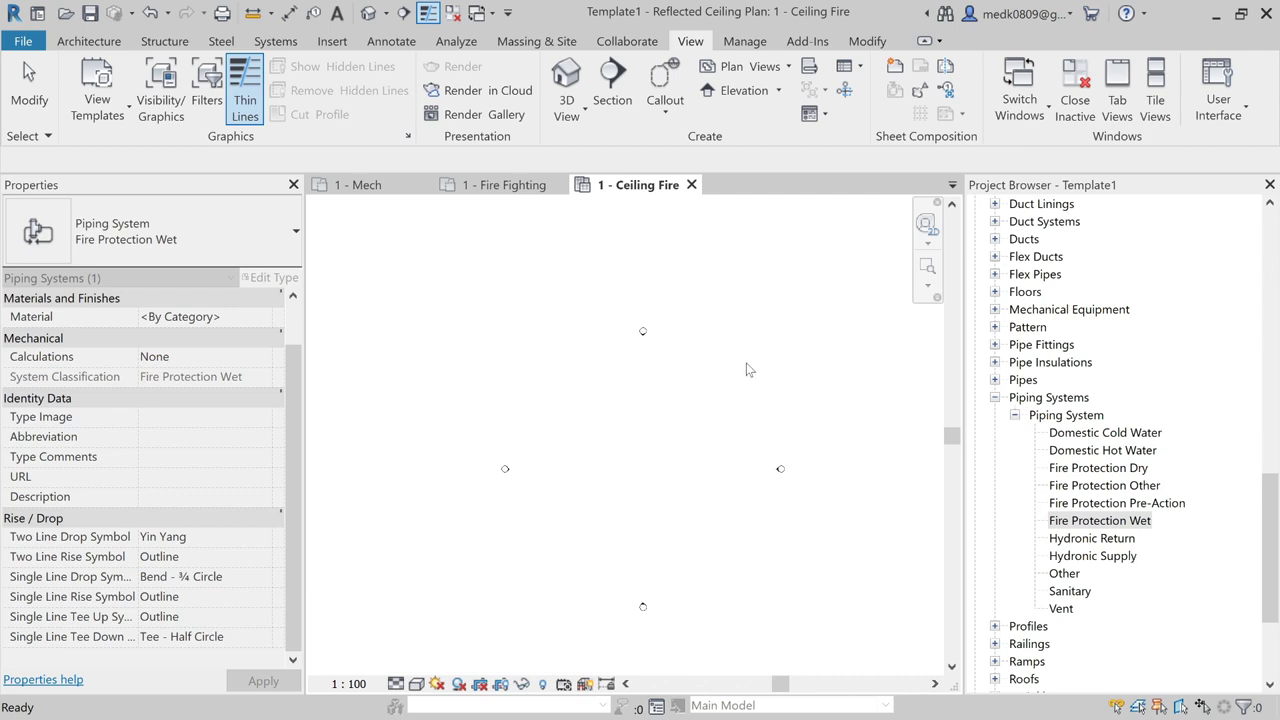
# - Duplicate the Chilled Water pipe type as a new Fire Pipe type
pyautogui.click(276, 42)
pyautogui.click(656, 85)
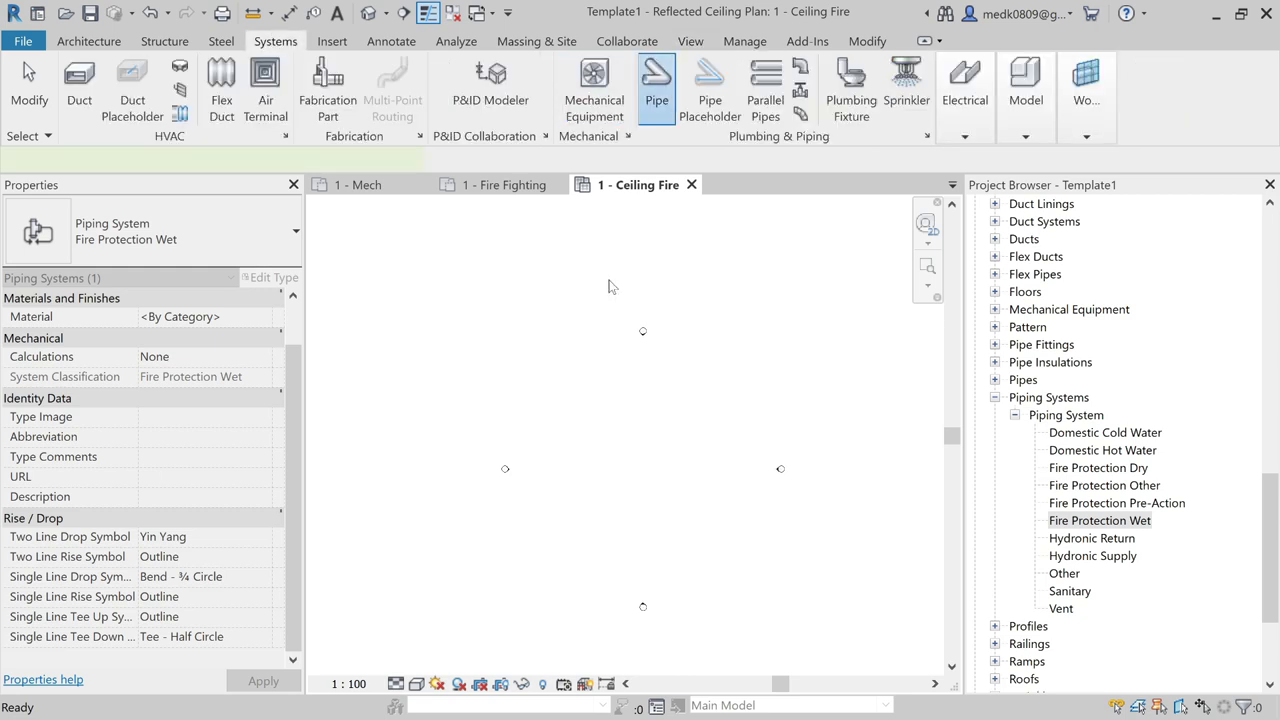
pyautogui.click(296, 255)
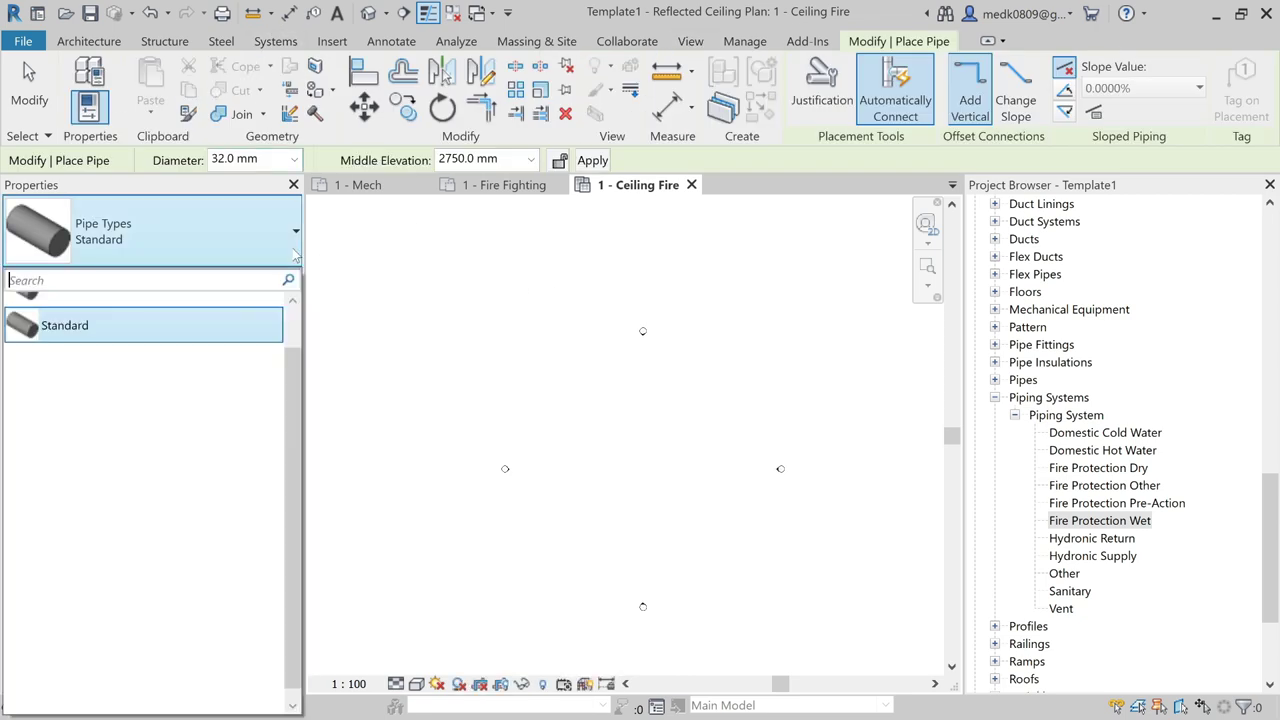
pyautogui.scroll(2, 205, 325)
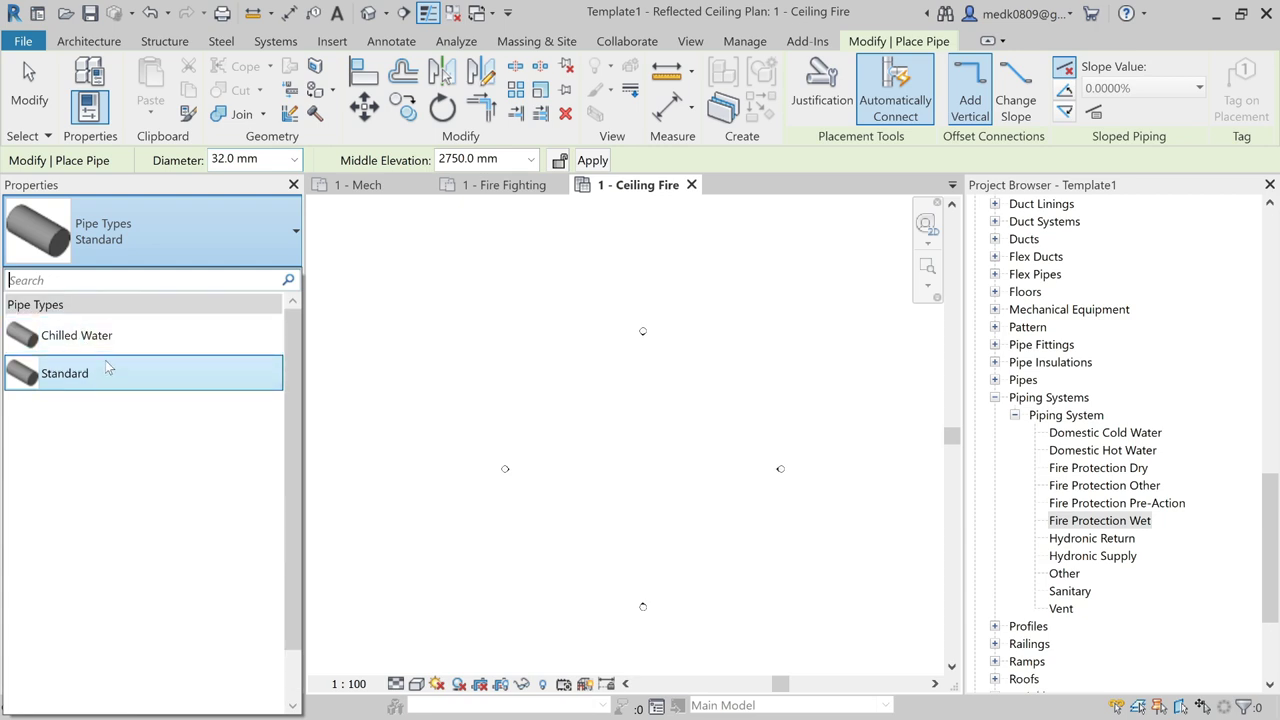
pyautogui.click(80, 335)
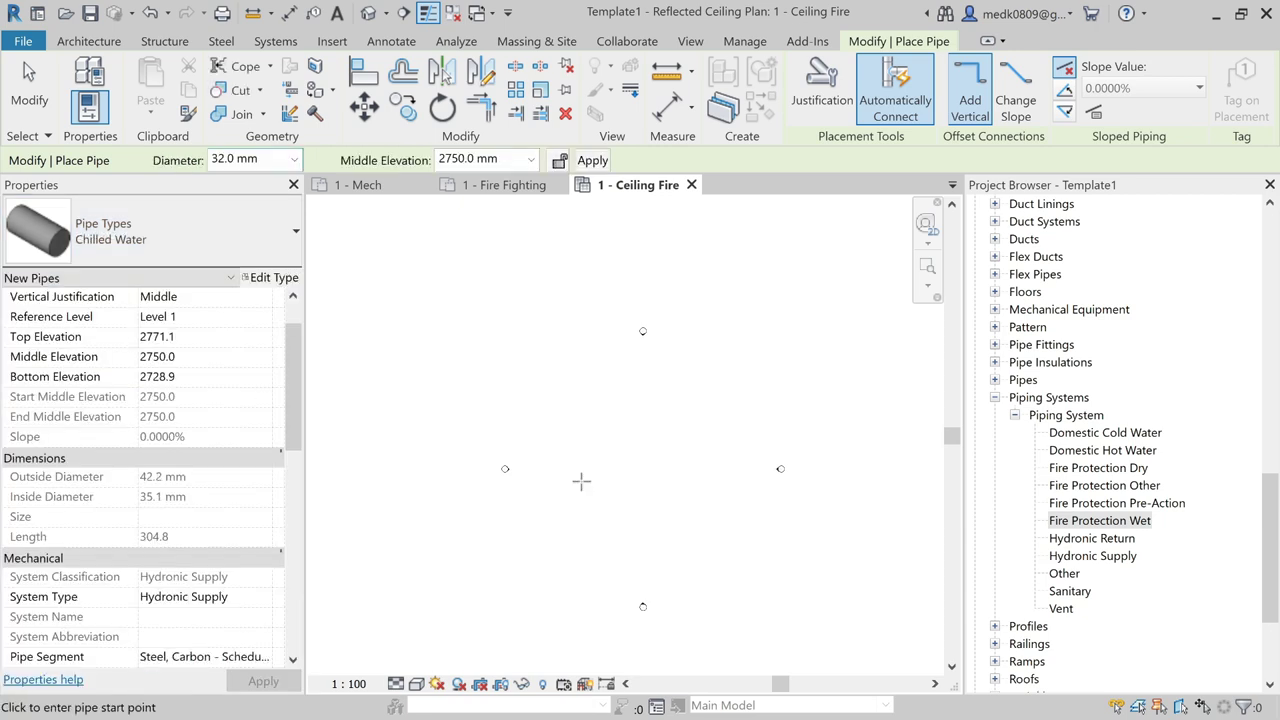
pyautogui.click(285, 279)
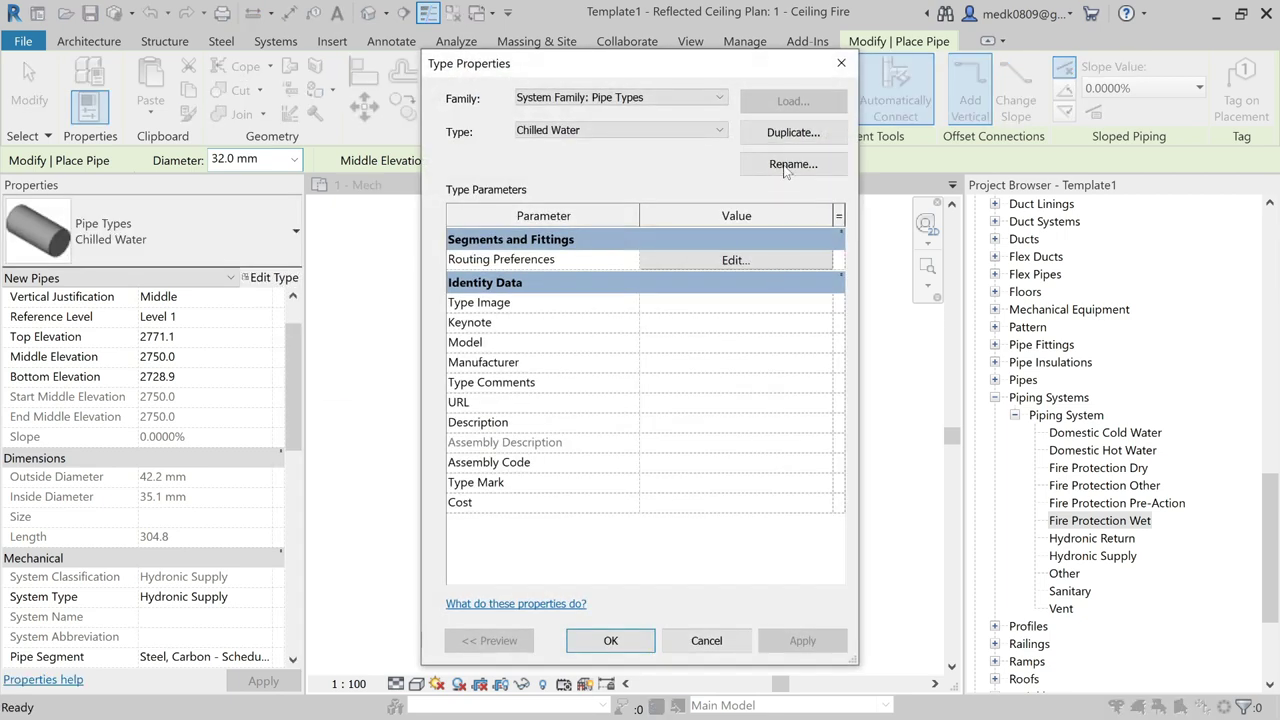
pyautogui.click(786, 138)
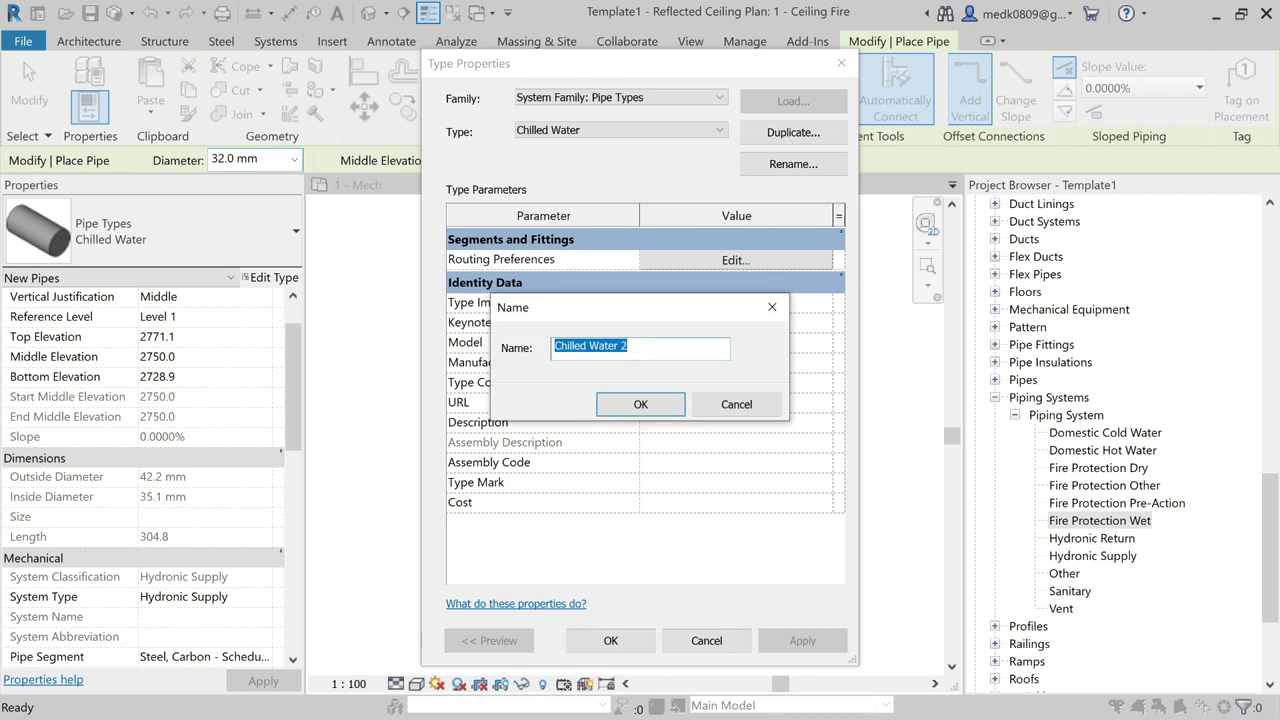
pyautogui.write('Fire Pipe')
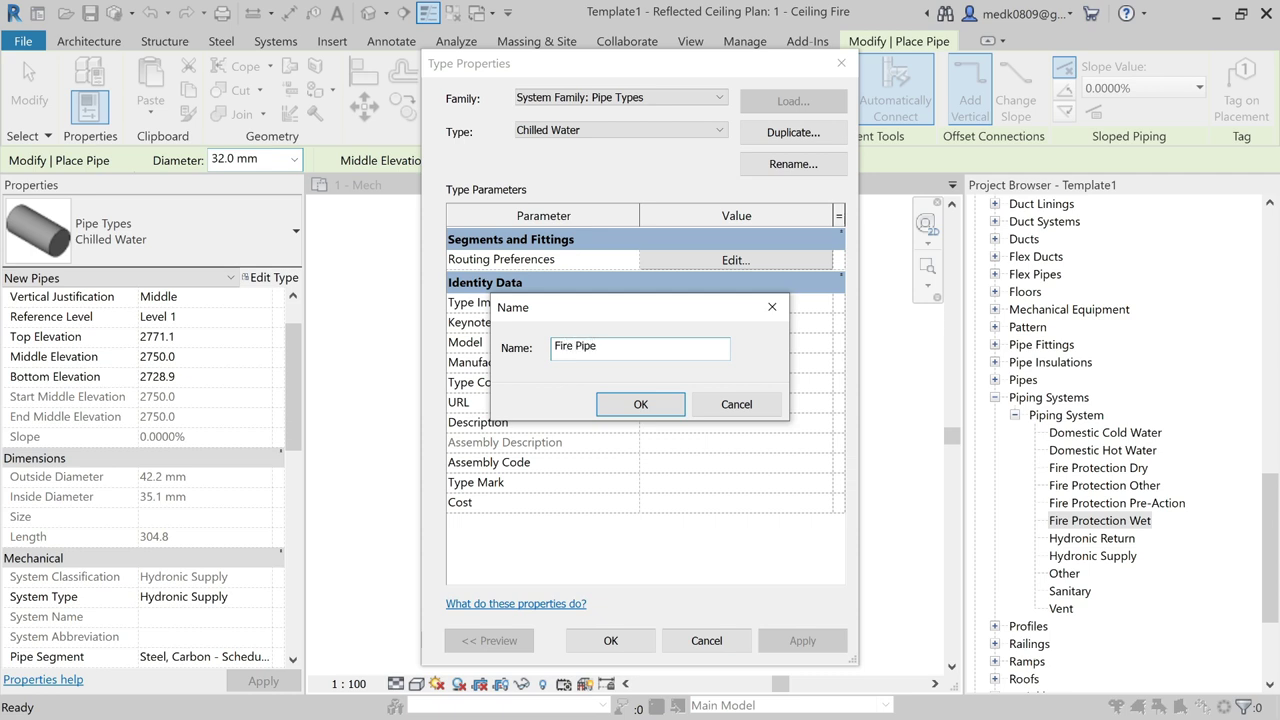
pyautogui.click(640, 404)
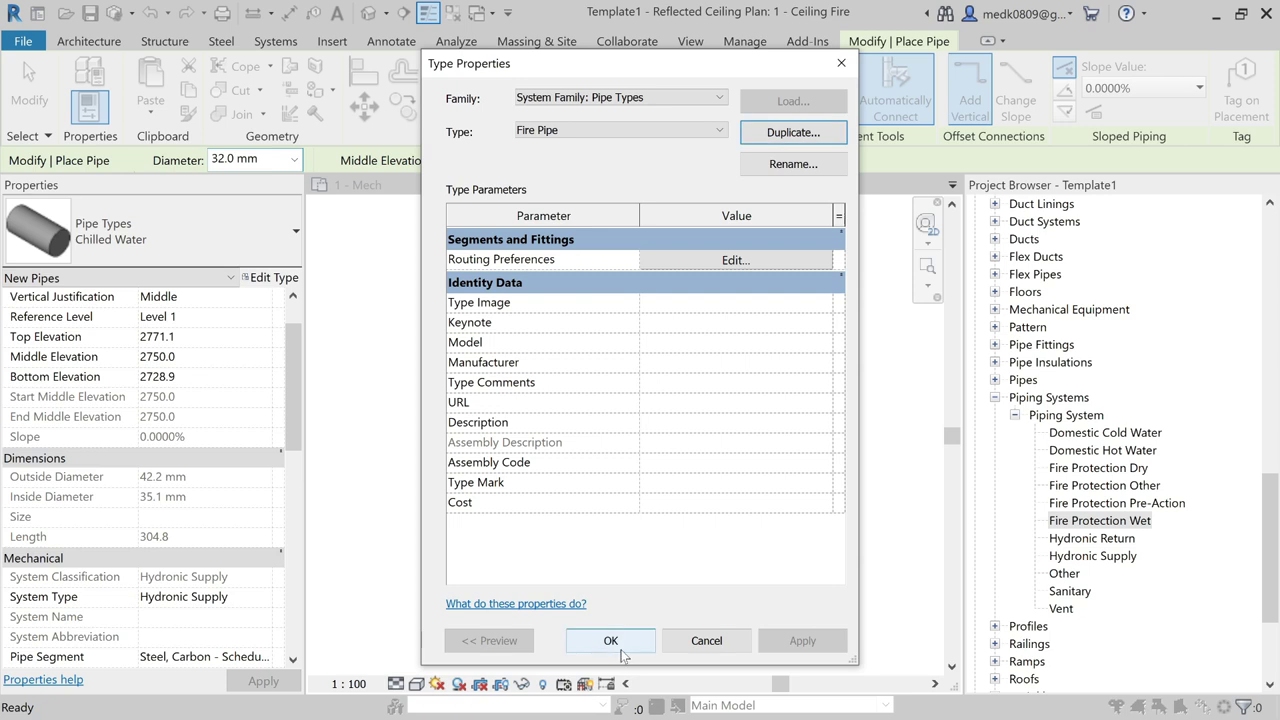
pyautogui.click(614, 643)
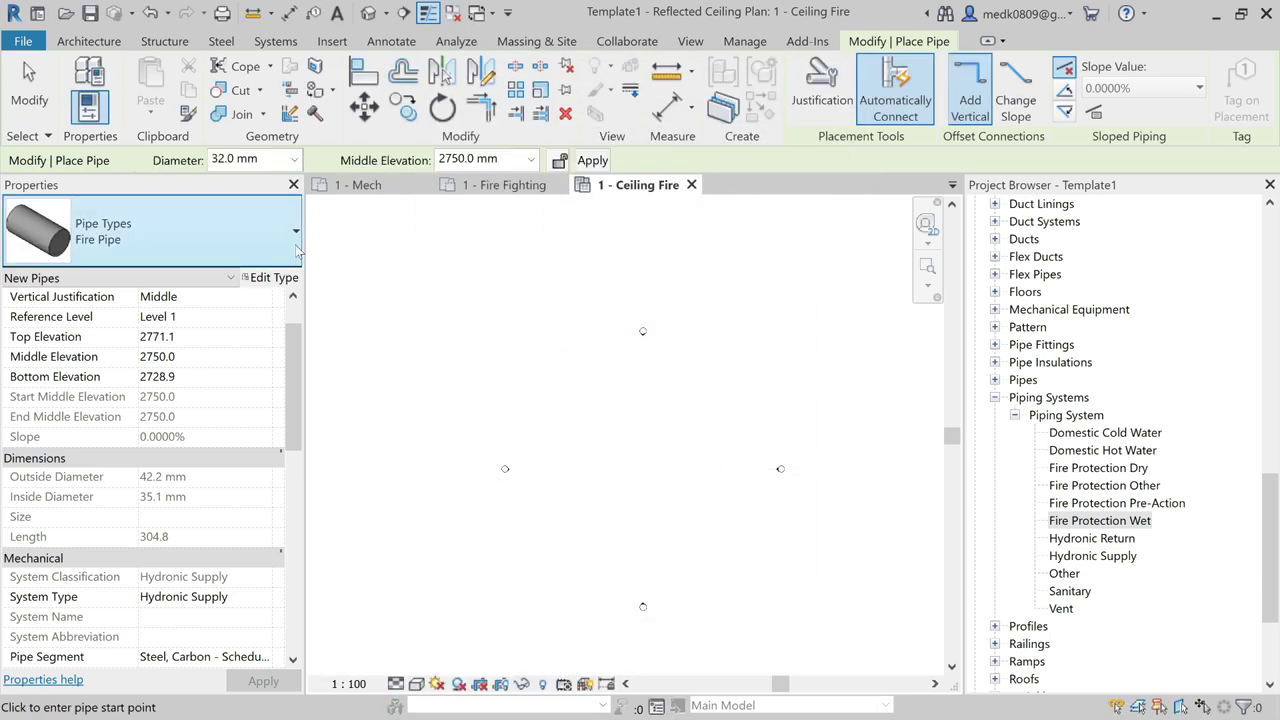
# - Set the System Type for new pipes to Fire Protection Wet
pyautogui.click(265, 598)
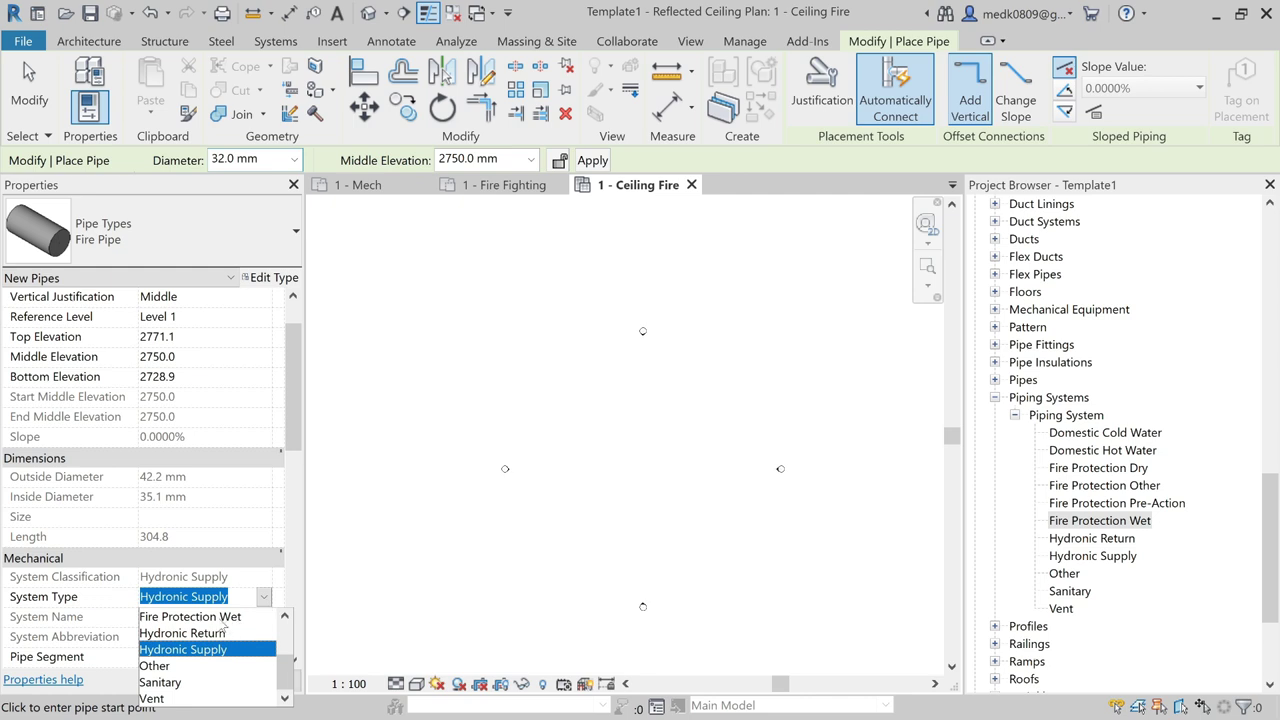
pyautogui.click(220, 617)
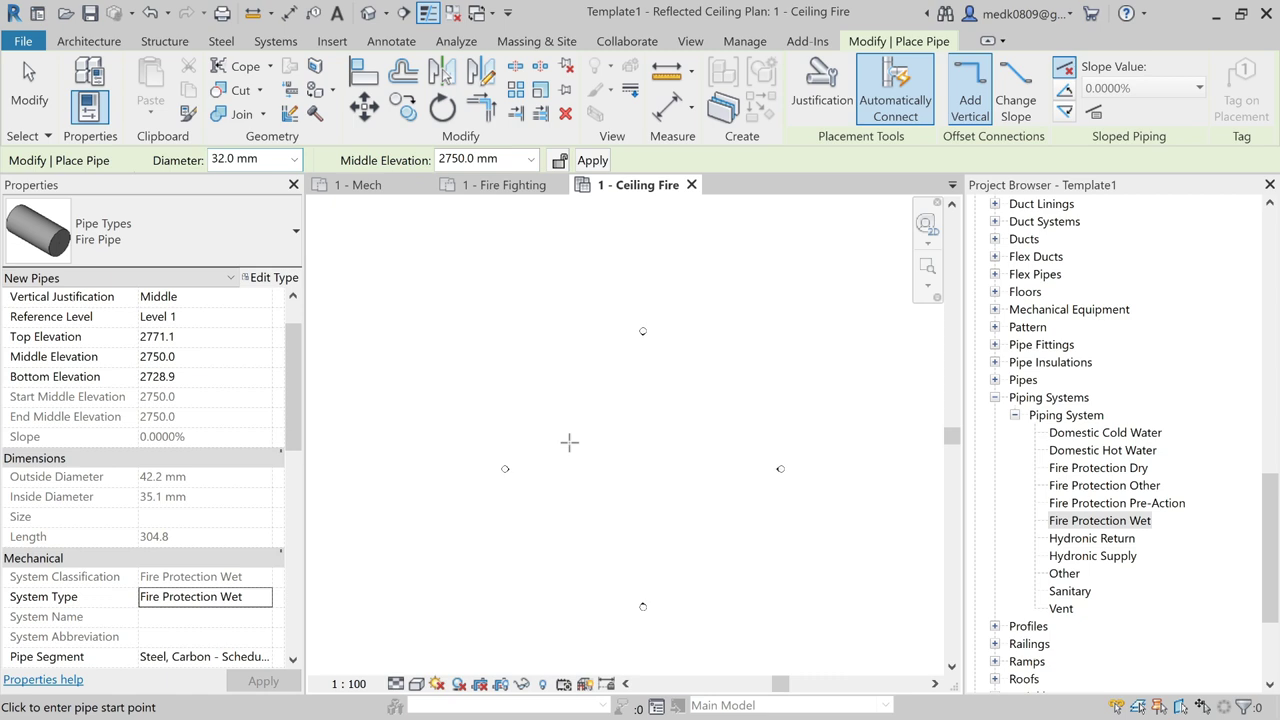
pyautogui.press('Escape')
pyautogui.press('Escape')
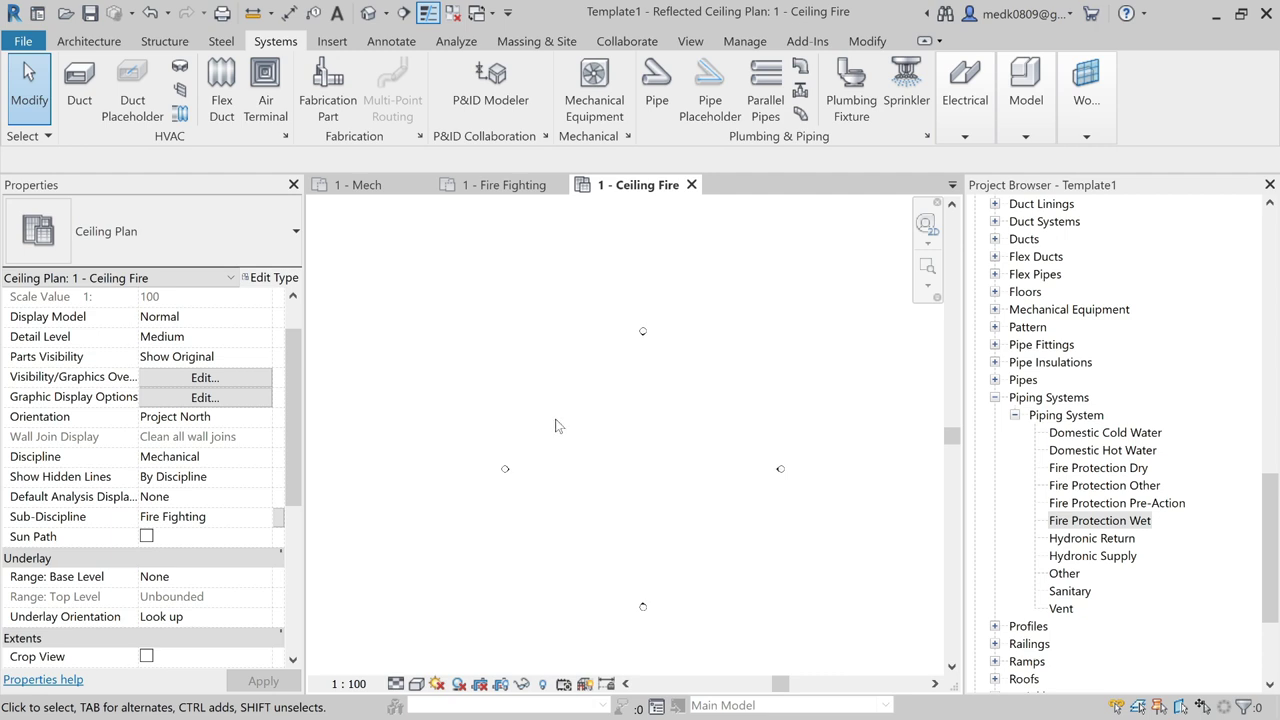
# - Create a new rule-based view filter named fire
pyautogui.click(691, 41)
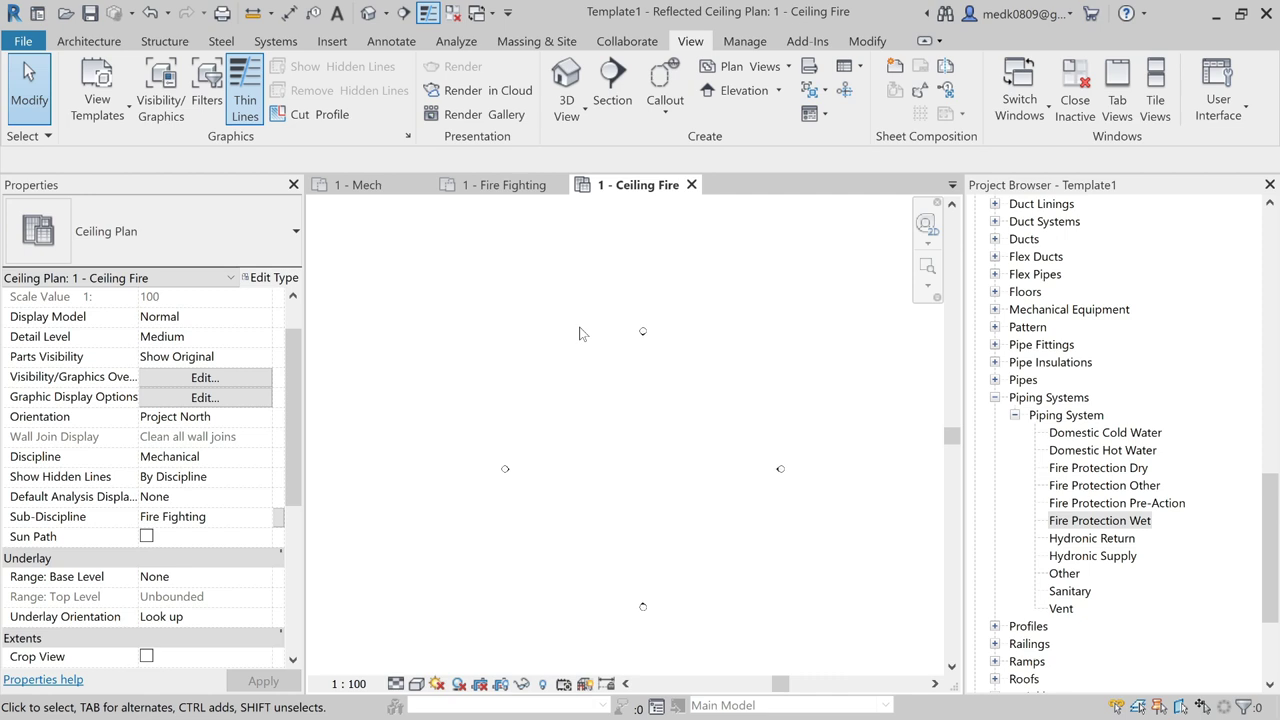
pyautogui.click(205, 100)
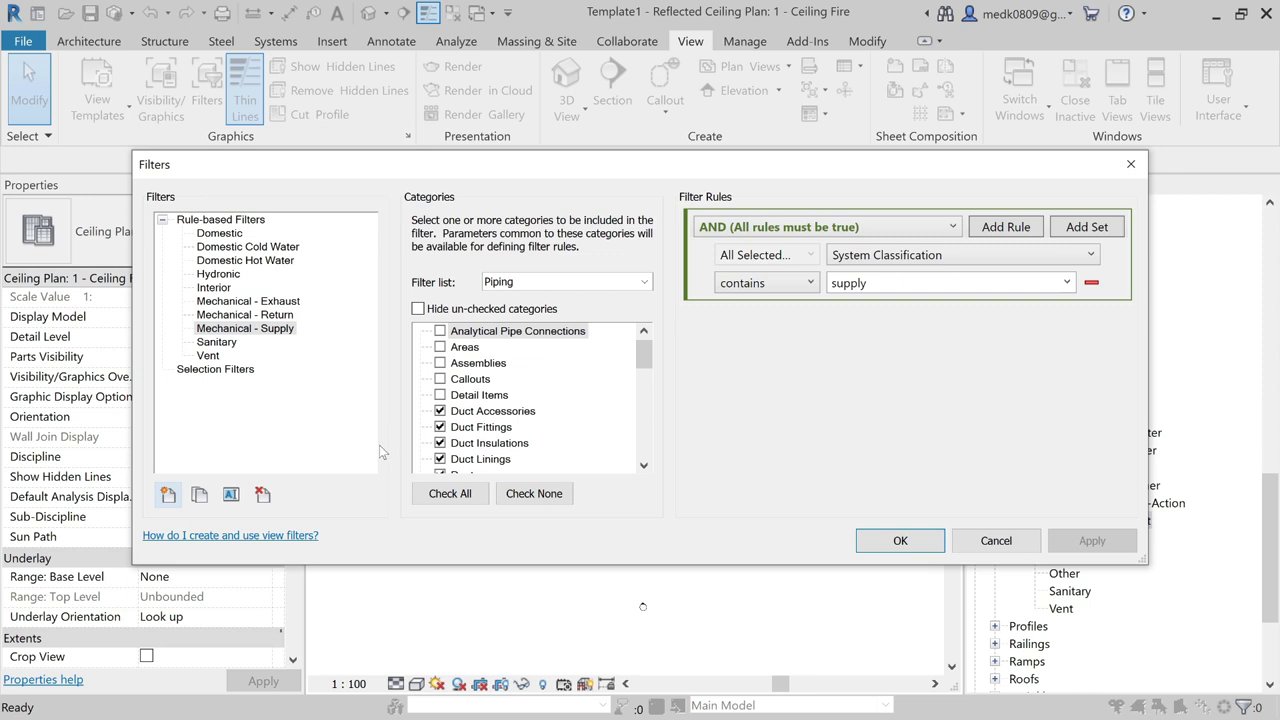
pyautogui.click(169, 496)
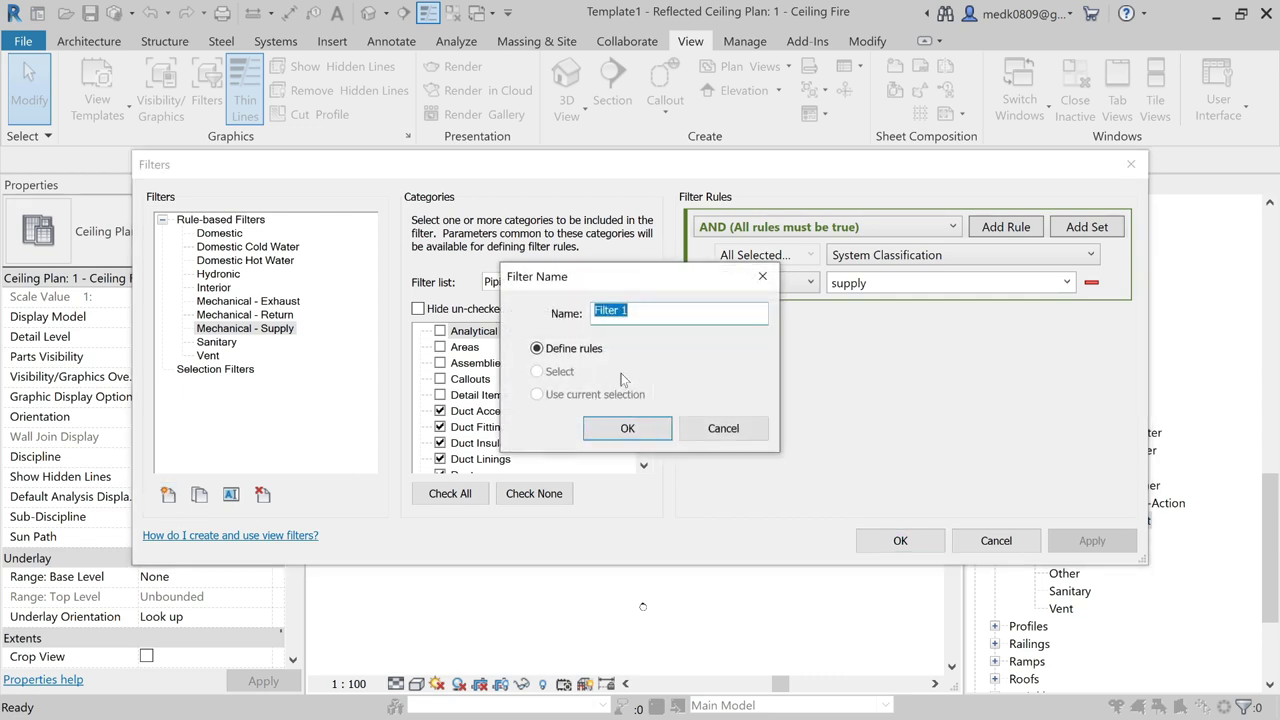
pyautogui.write('fire')
pyautogui.click(643, 428)
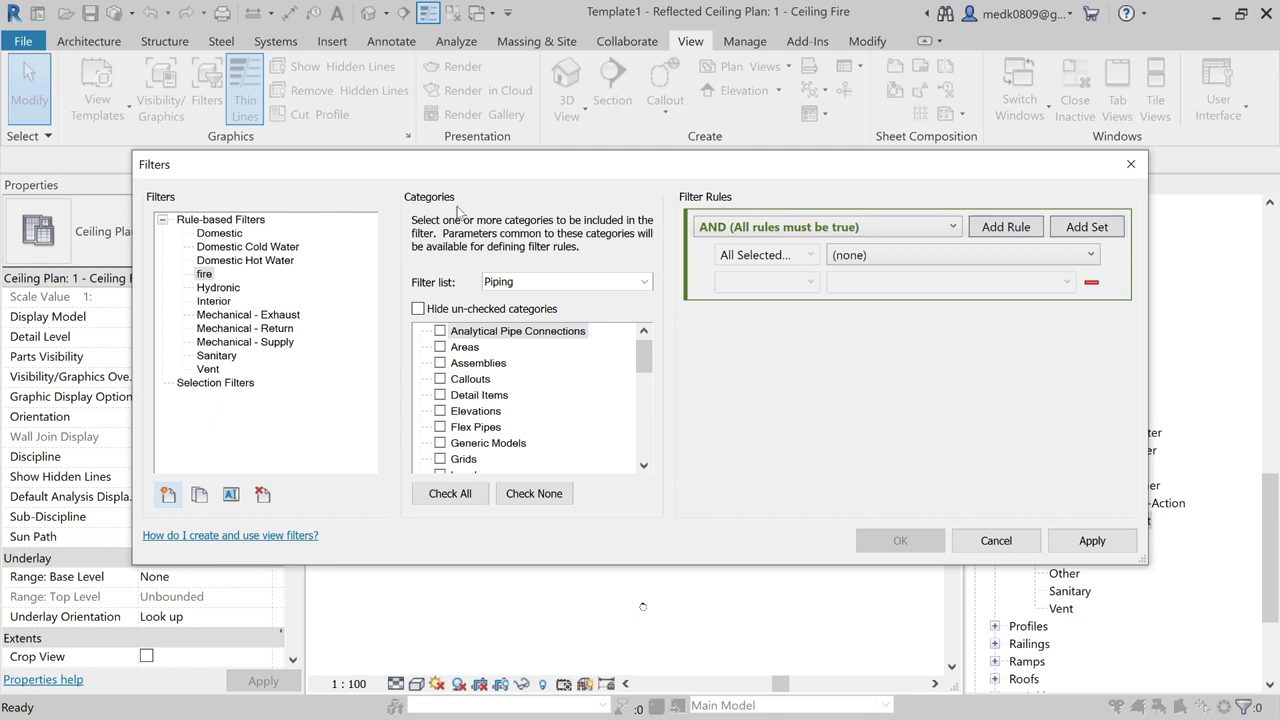
# - Apply the fire filter to Pipe Accessories, Fittings, Insulations, Placeholders and Pipes
pyautogui.click(487, 283)
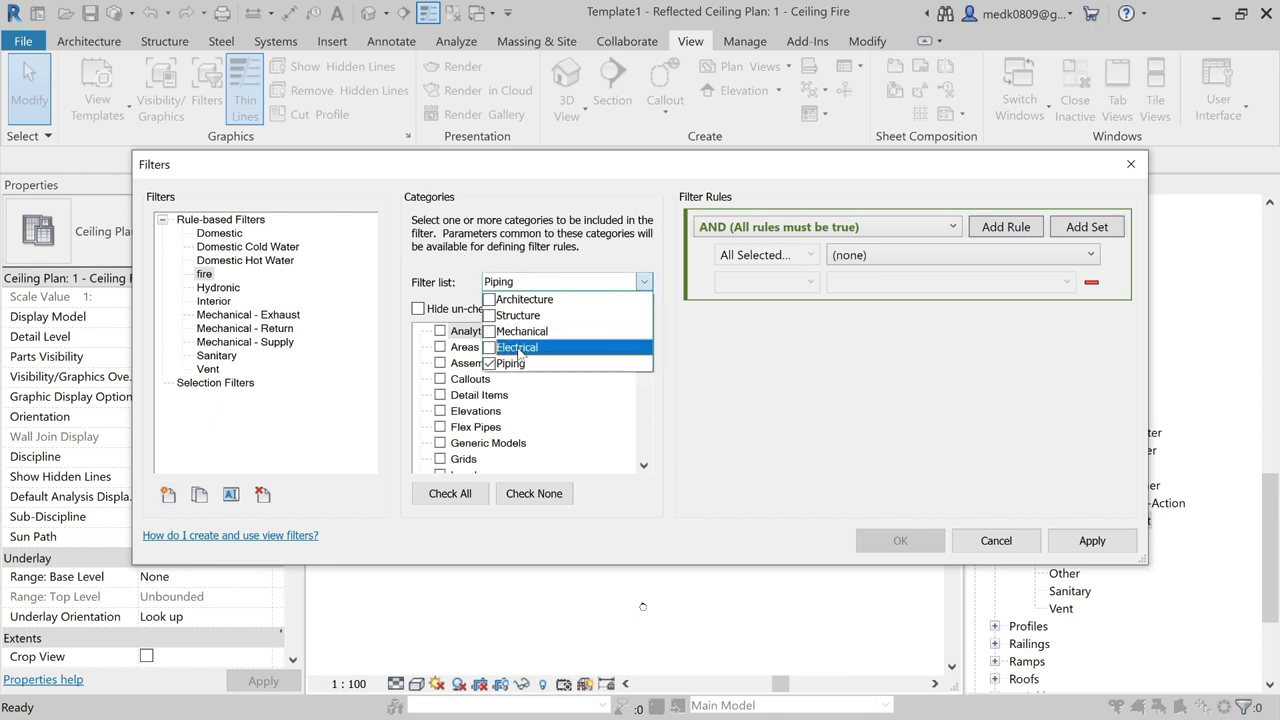
pyautogui.click(570, 408)
pyautogui.scroll(-2, 644, 380)
pyautogui.moveTo(644, 380); pyautogui.dragTo(644, 432)
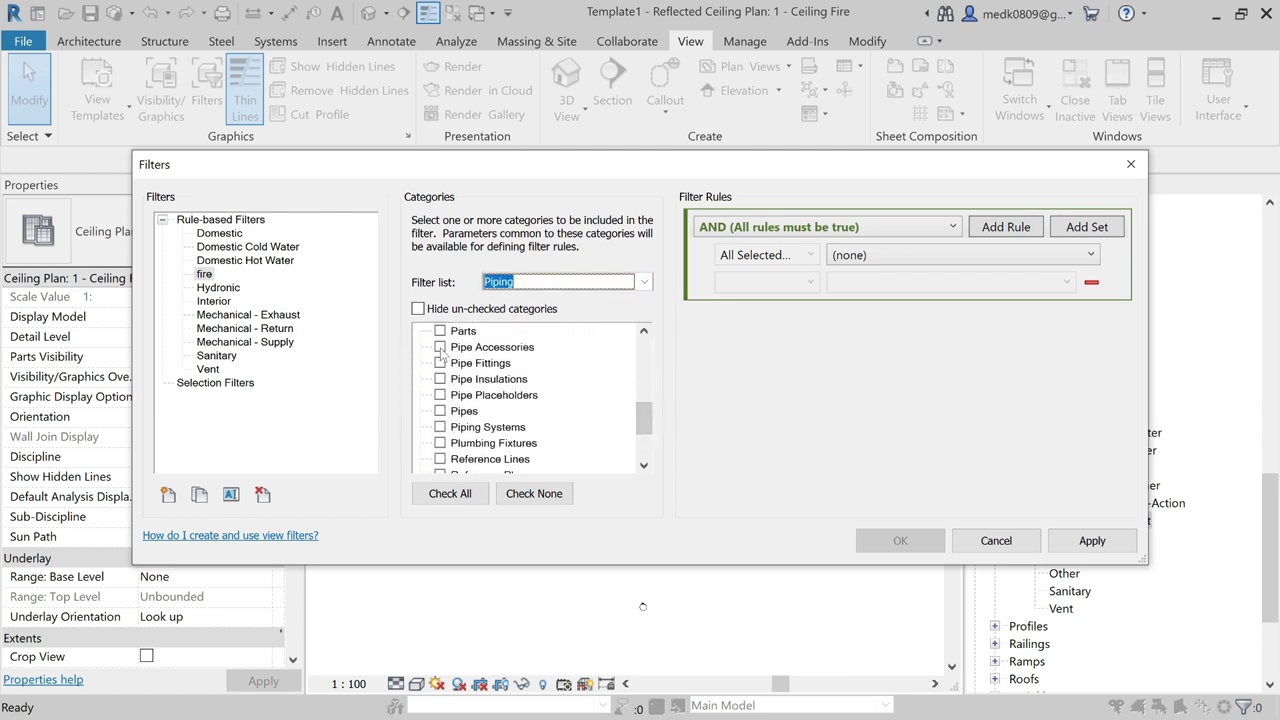
pyautogui.click(440, 347)
pyautogui.click(440, 363)
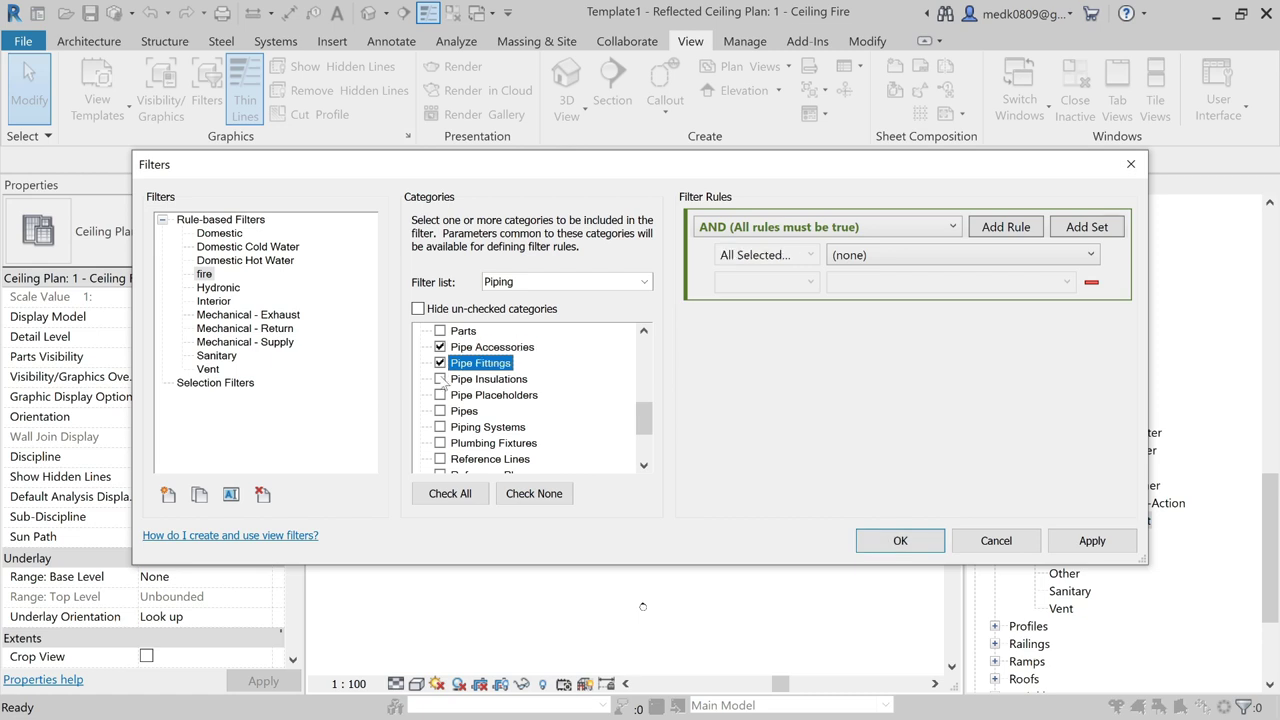
pyautogui.click(440, 379)
pyautogui.click(440, 395)
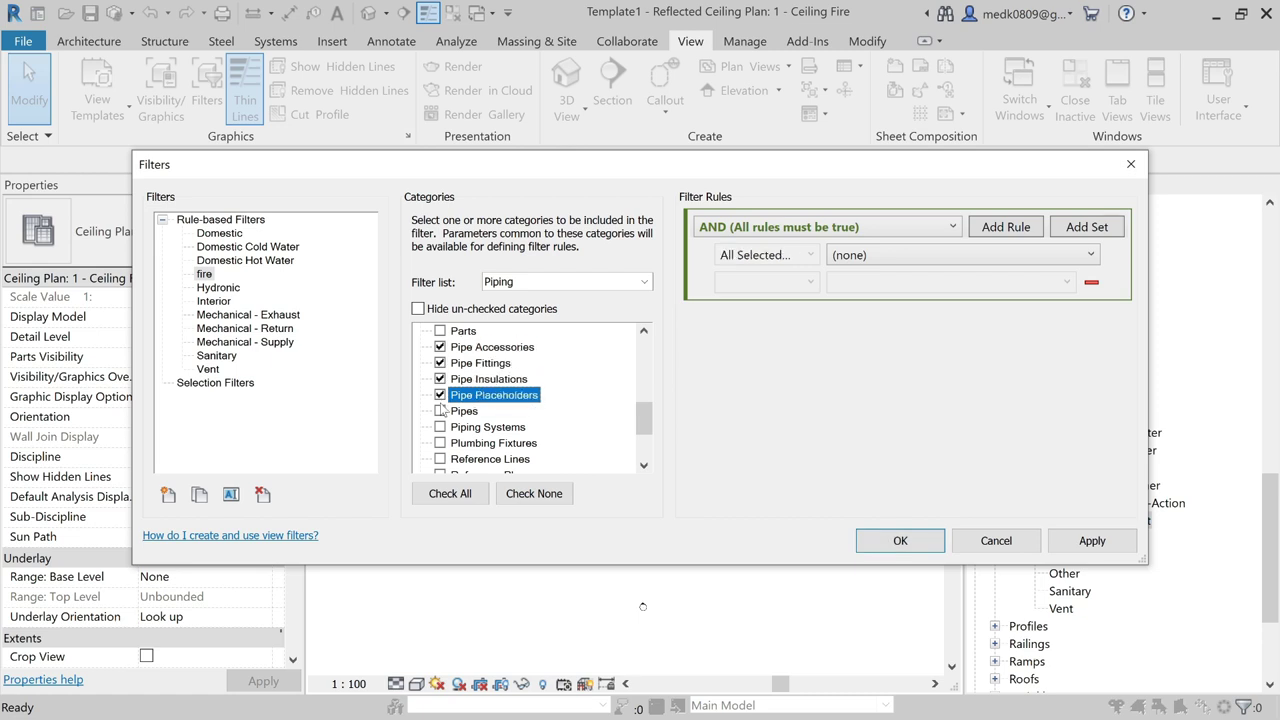
pyautogui.click(441, 412)
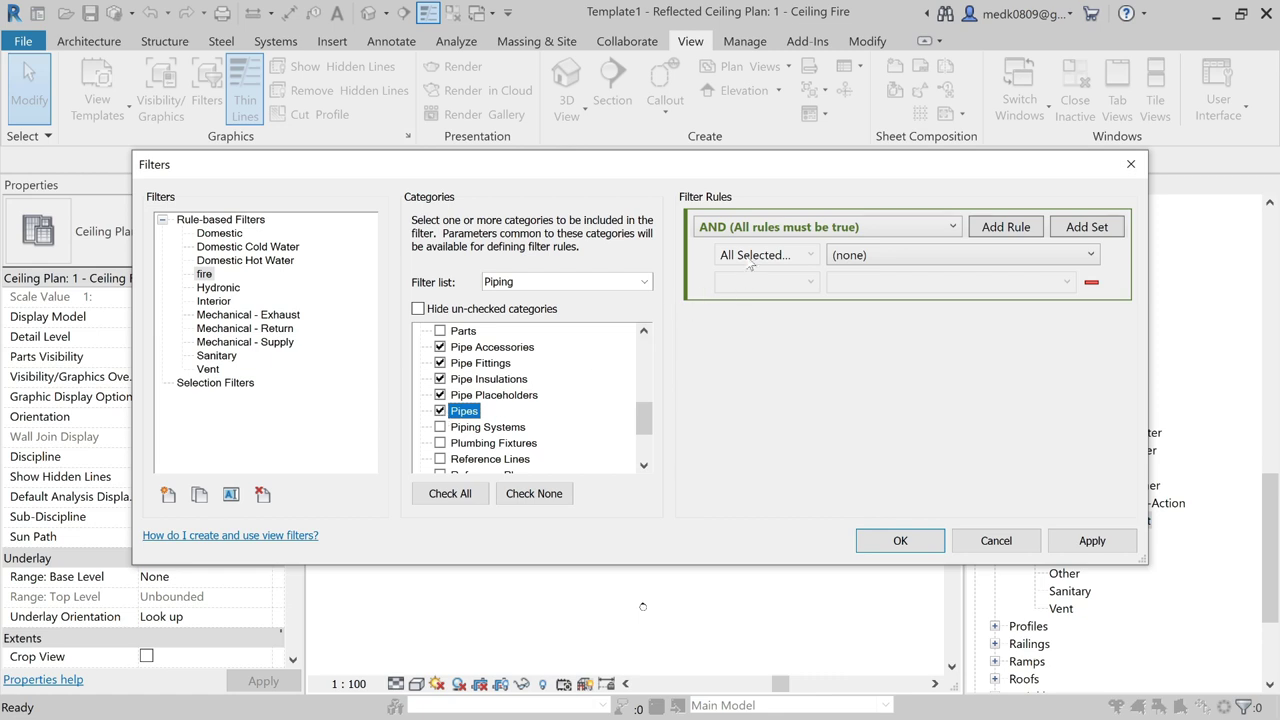
# - Set the filter rule to System Type equals Fire Protection Wet and apply it
pyautogui.click(857, 258)
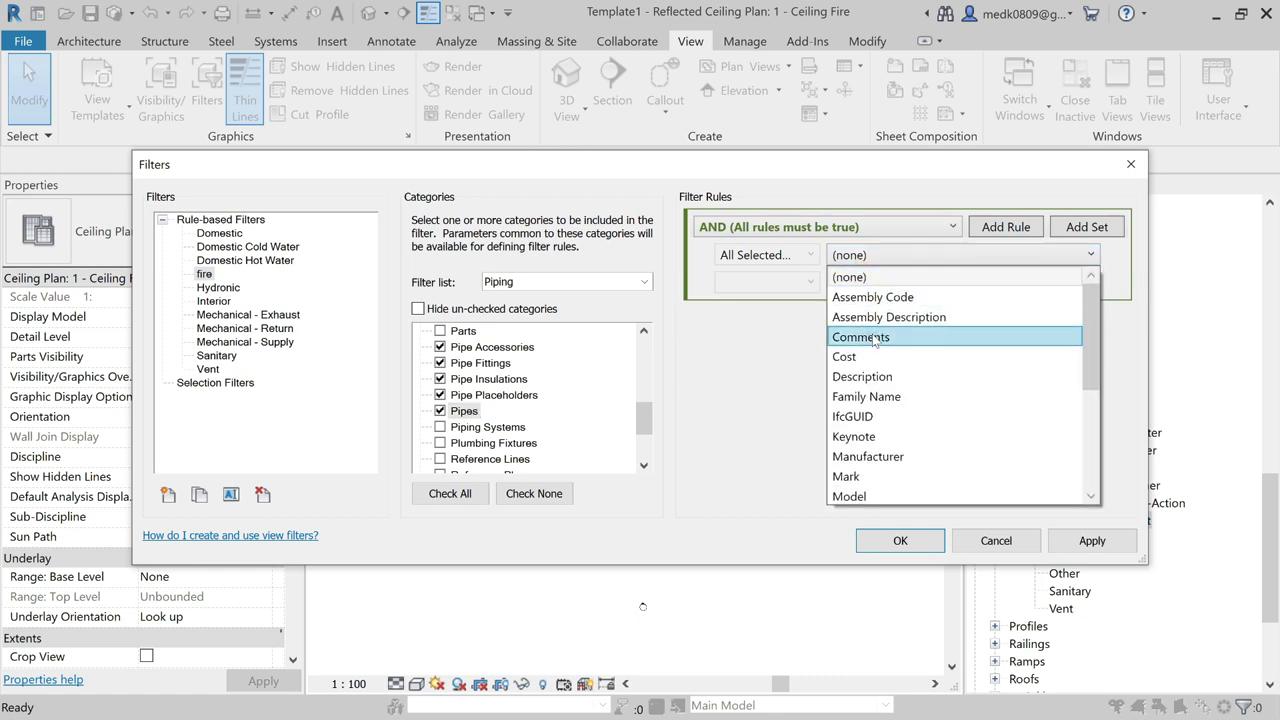
pyautogui.scroll(-2, 875, 343)
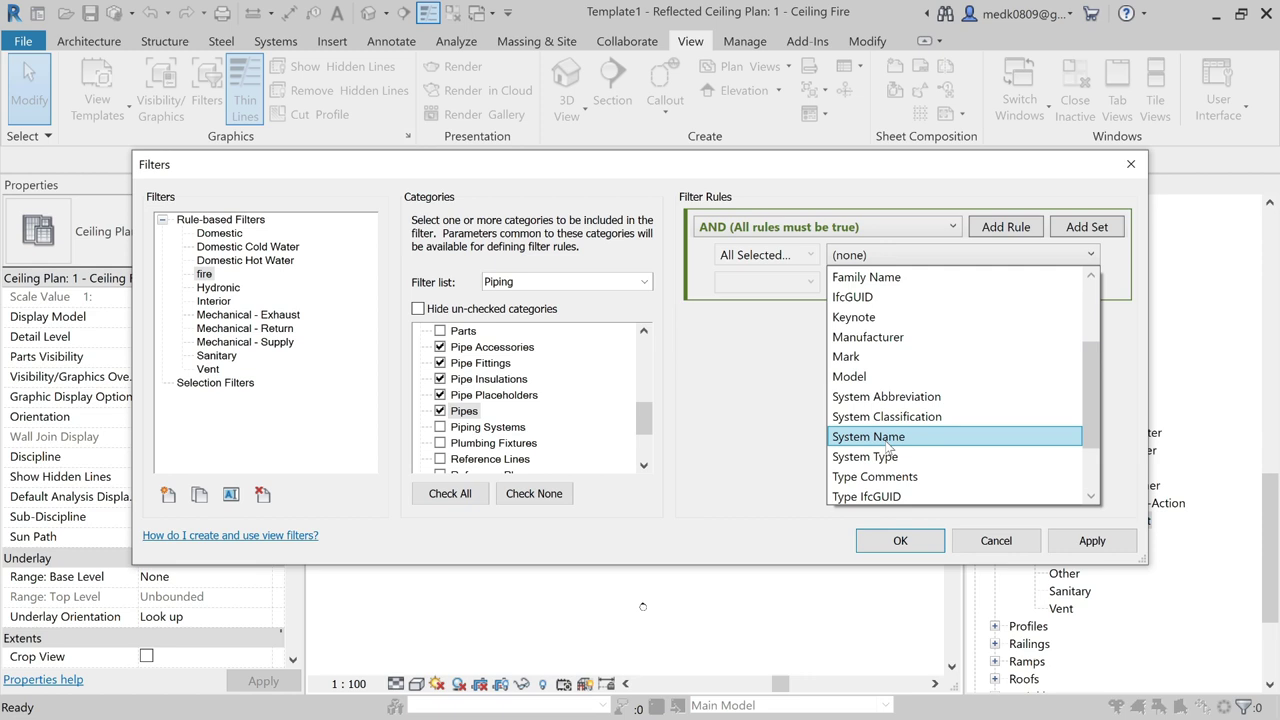
pyautogui.click(890, 454)
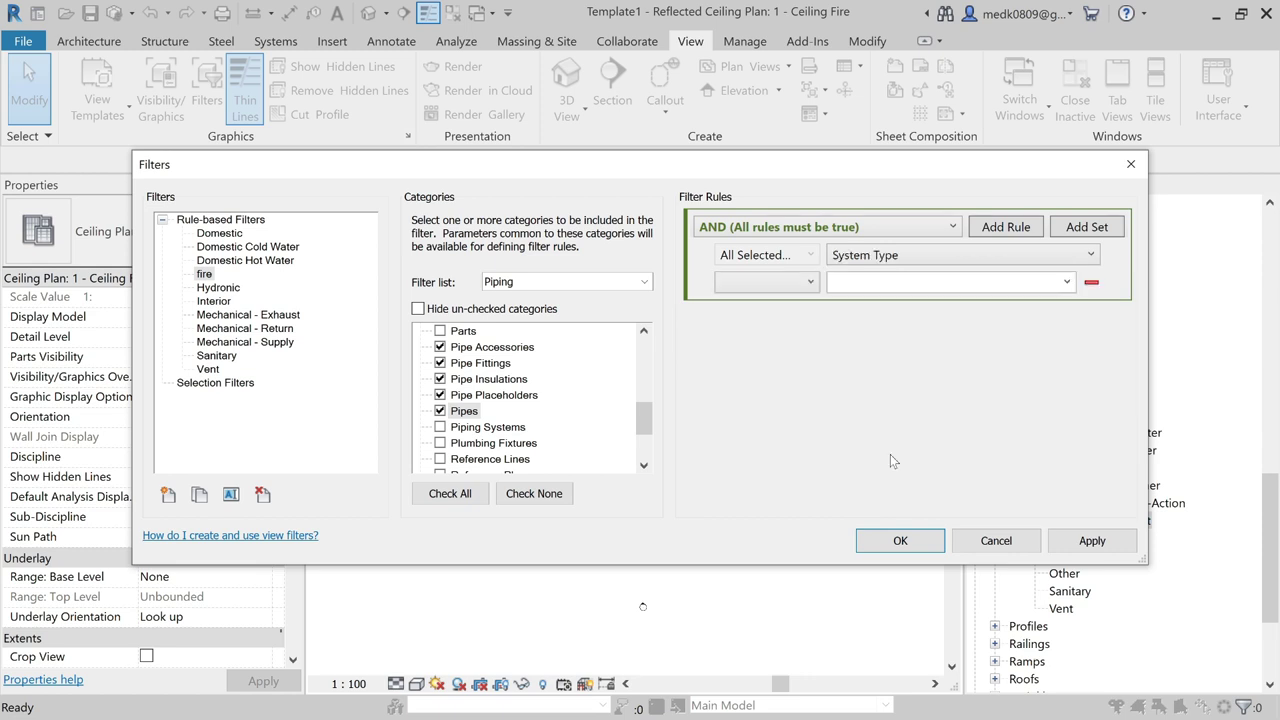
pyautogui.click(788, 283)
pyautogui.click(784, 306)
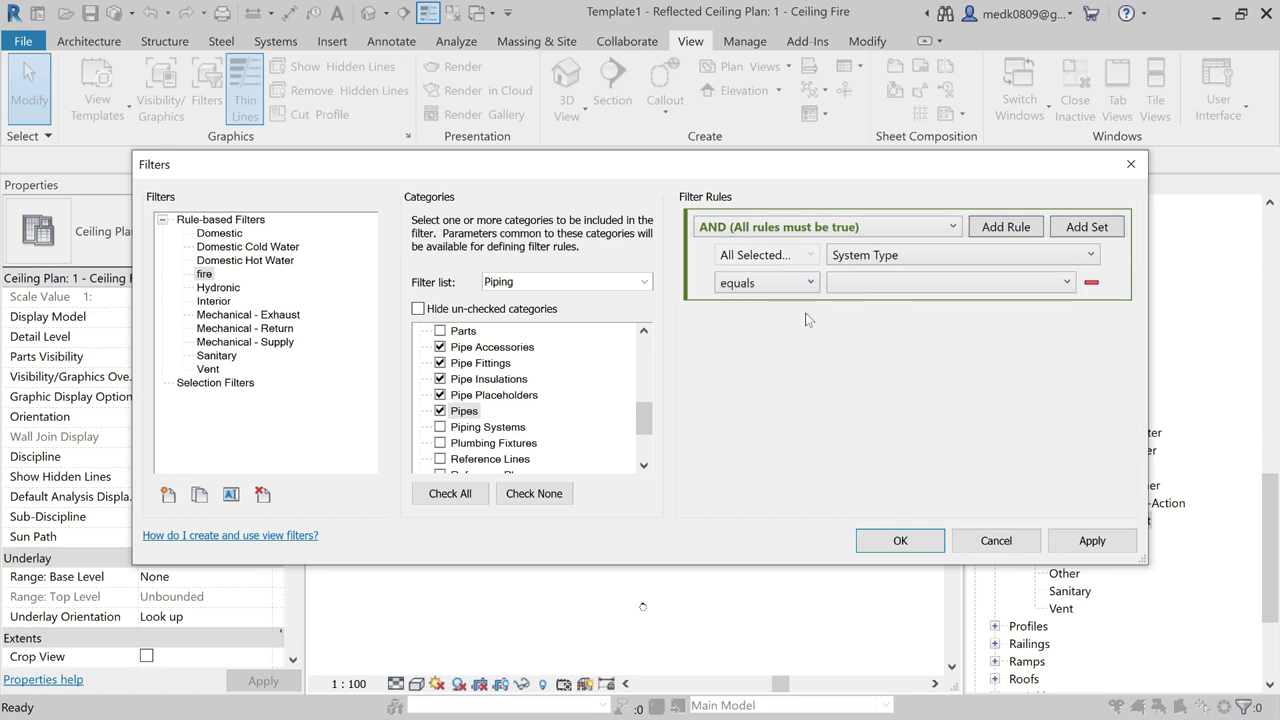
pyautogui.click(1062, 283)
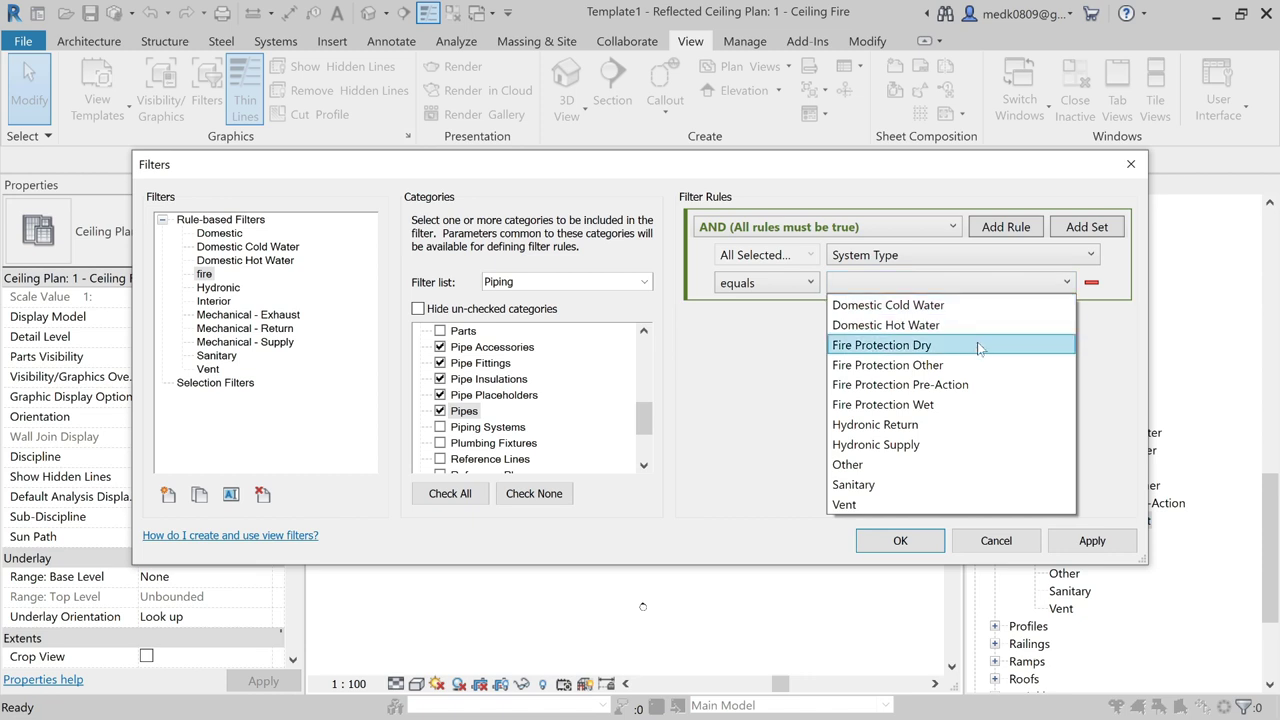
pyautogui.click(940, 406)
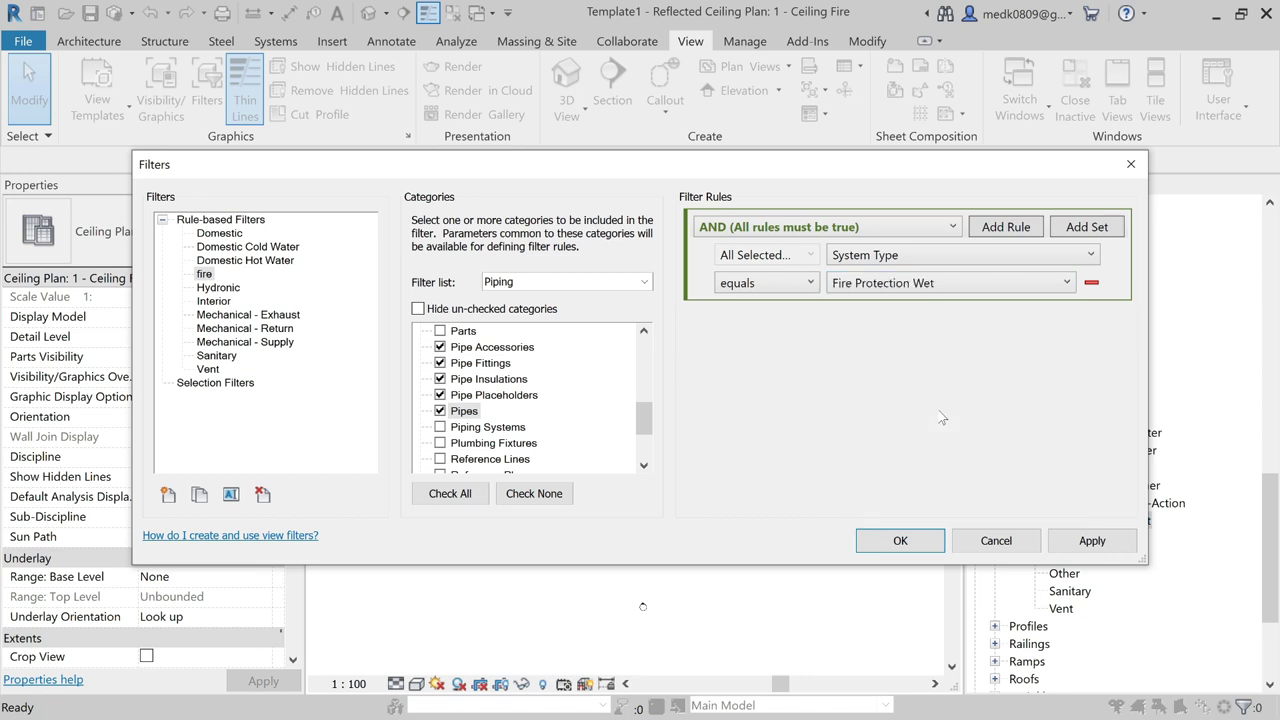
pyautogui.click(1092, 540)
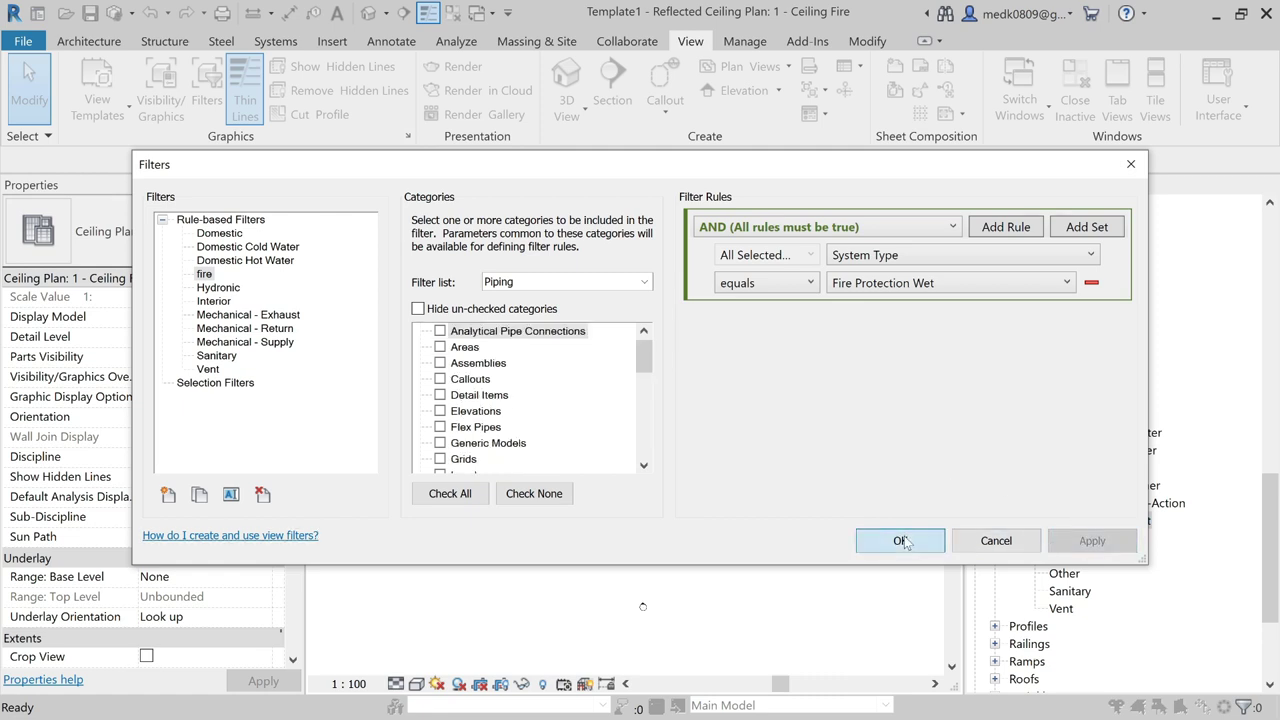
pyautogui.click(897, 540)
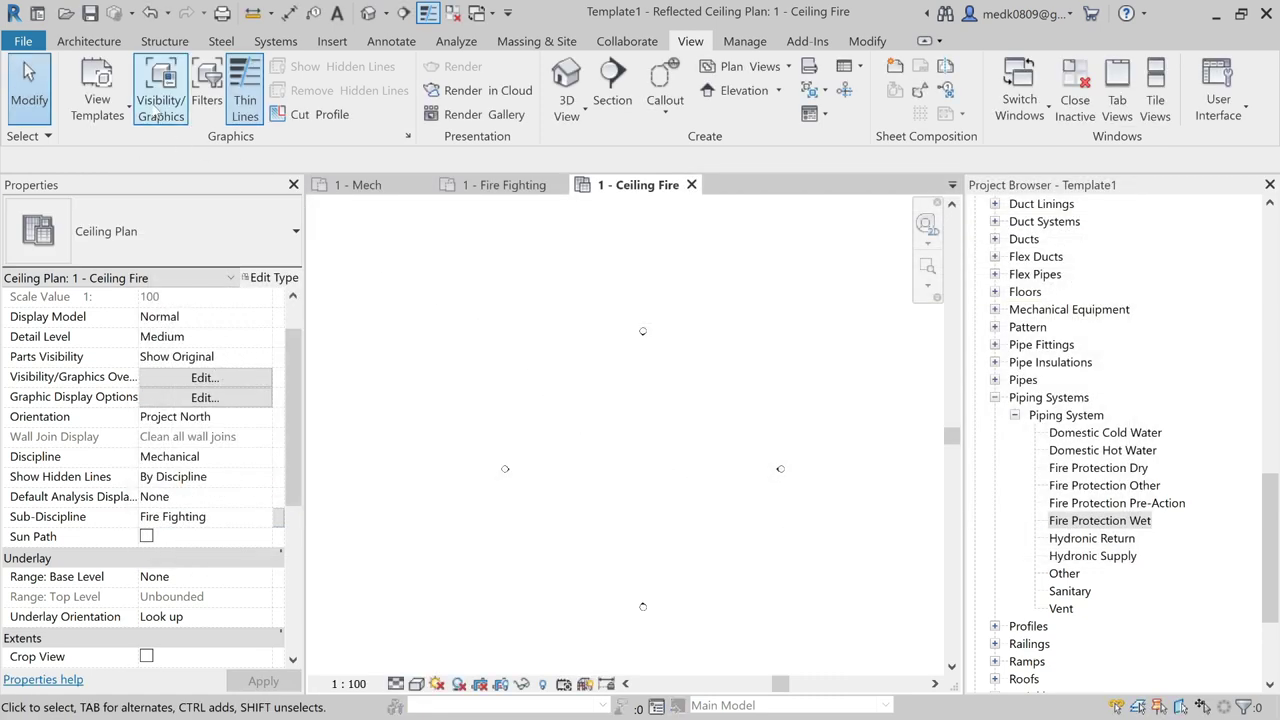
# - Add the fire filter to the view's Visibility/Graphics filters
pyautogui.click(147, 104)
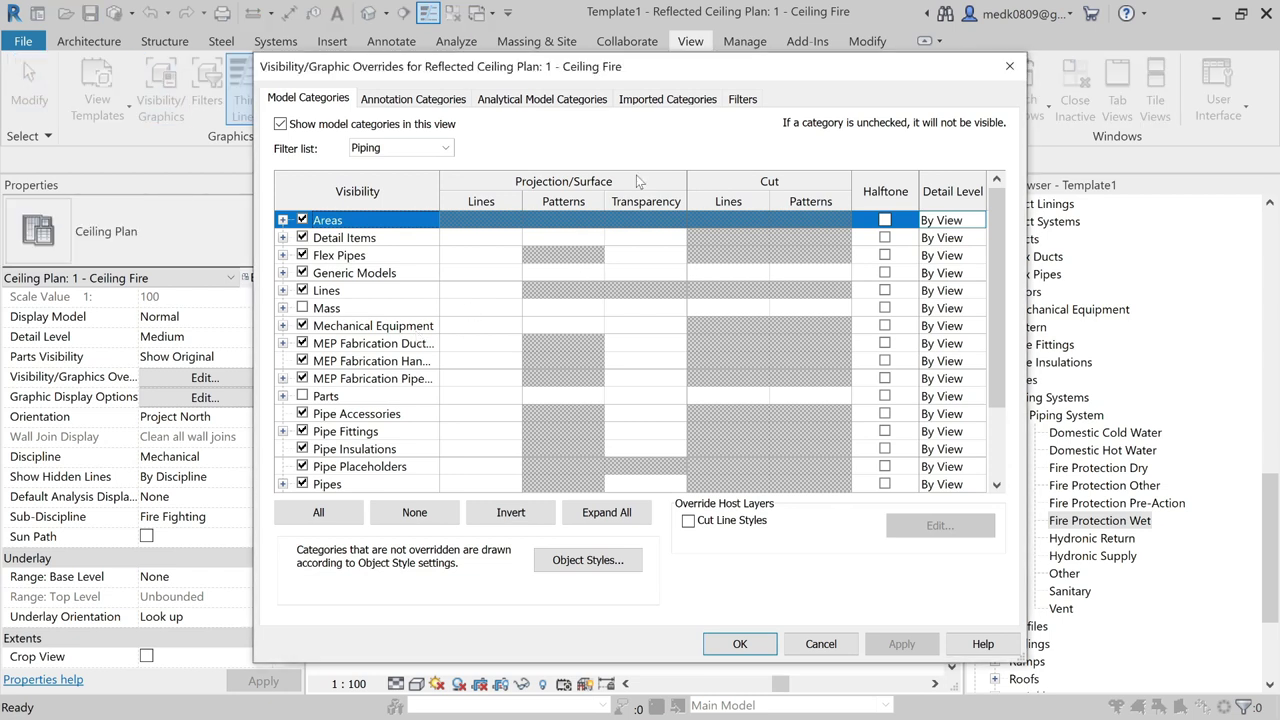
pyautogui.click(745, 100)
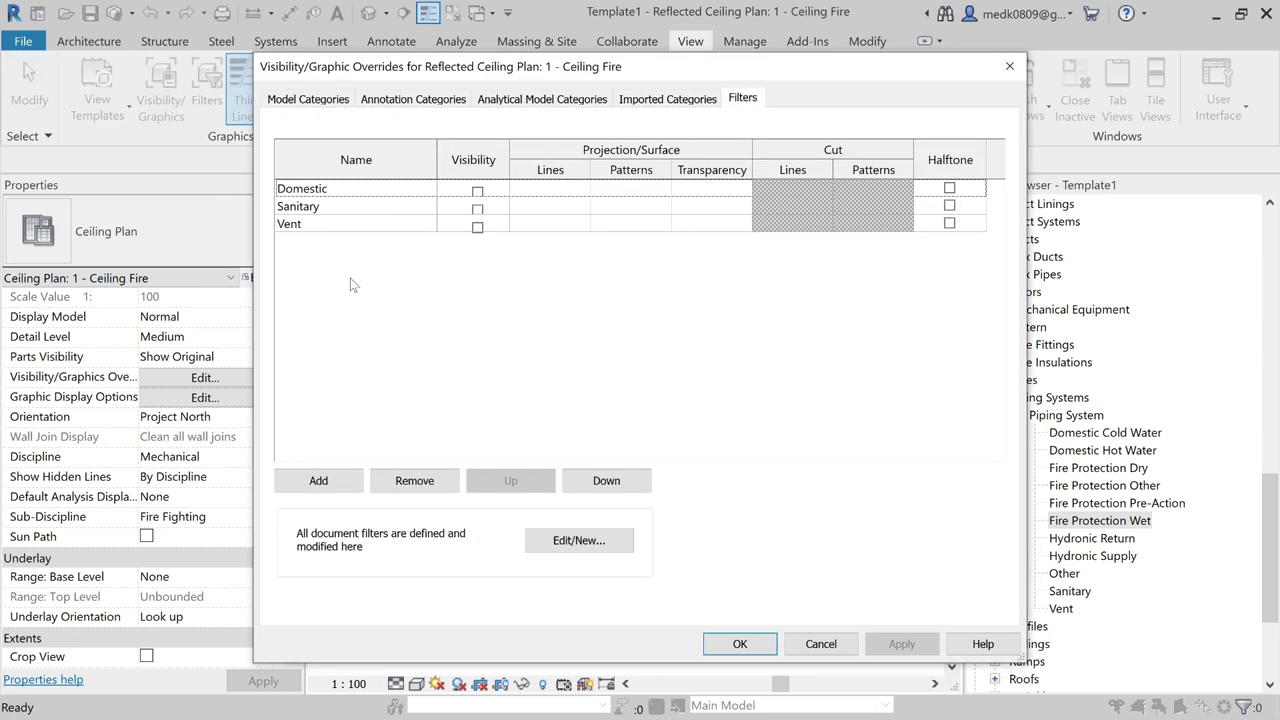
pyautogui.click(325, 480)
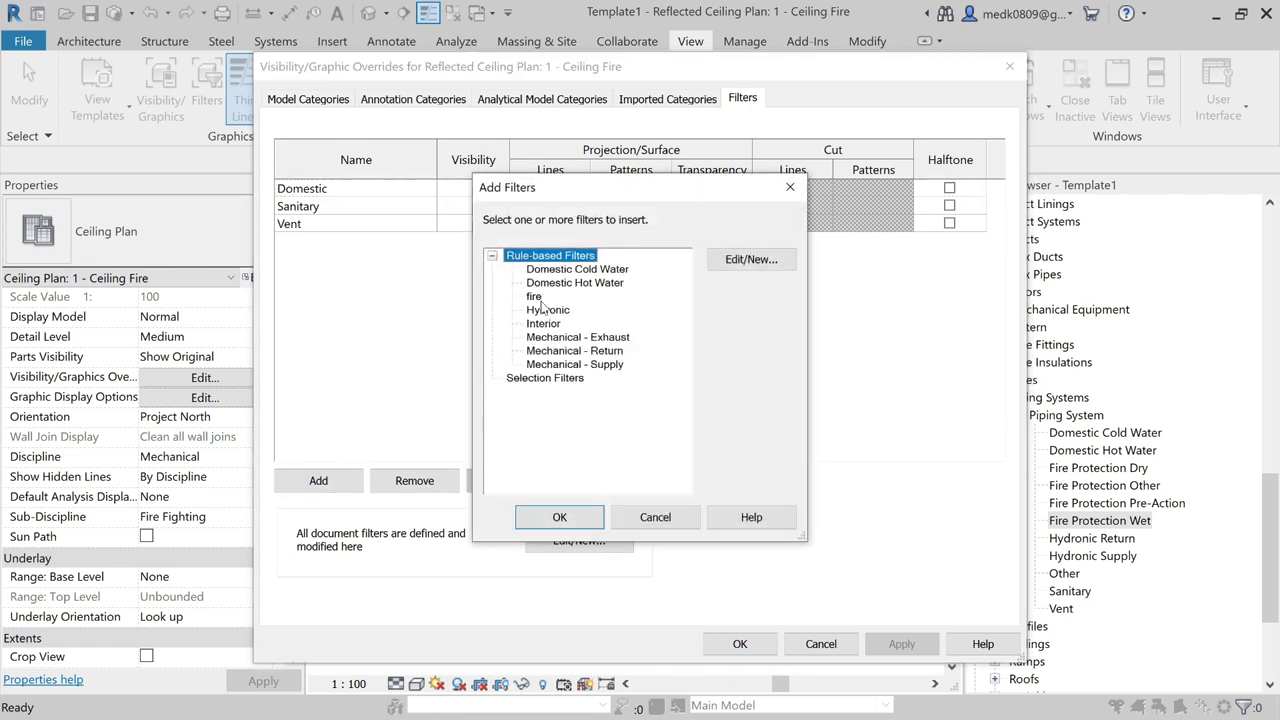
pyautogui.click(540, 297)
pyautogui.click(600, 520)
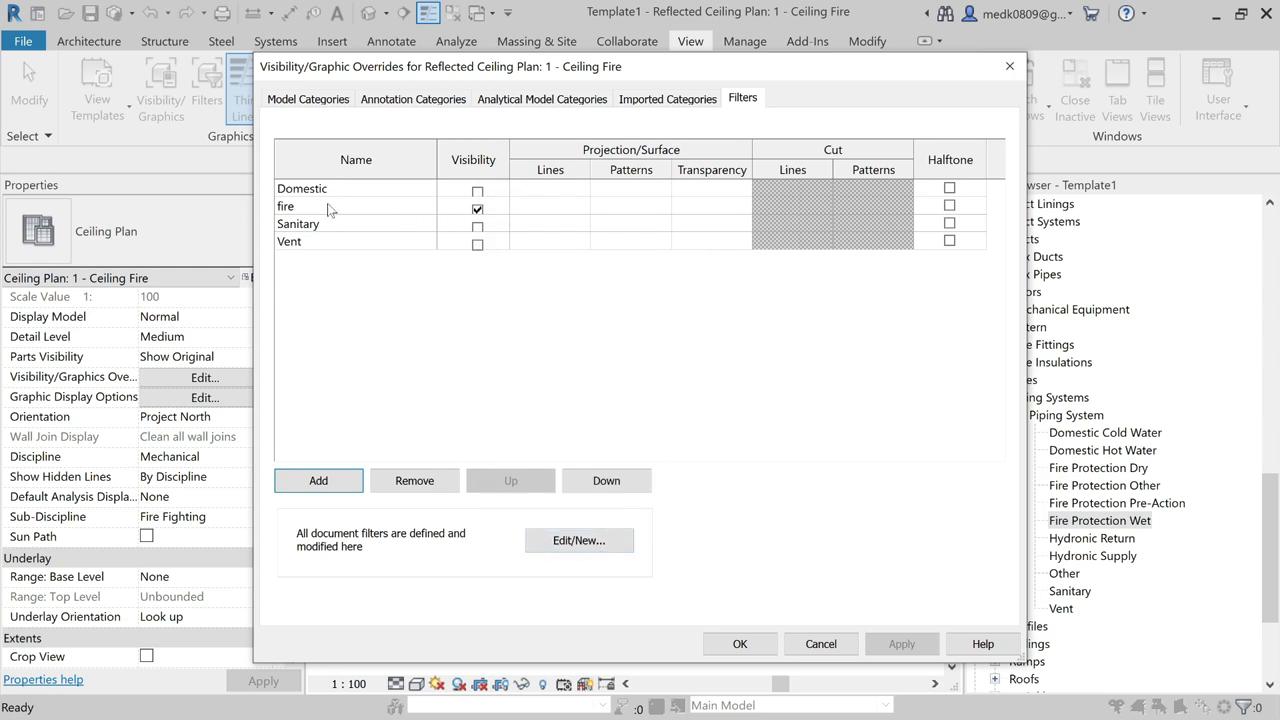
# - Override the fire filter's lines to a solid pattern in red
pyautogui.click(566, 206)
pyautogui.click(566, 206)
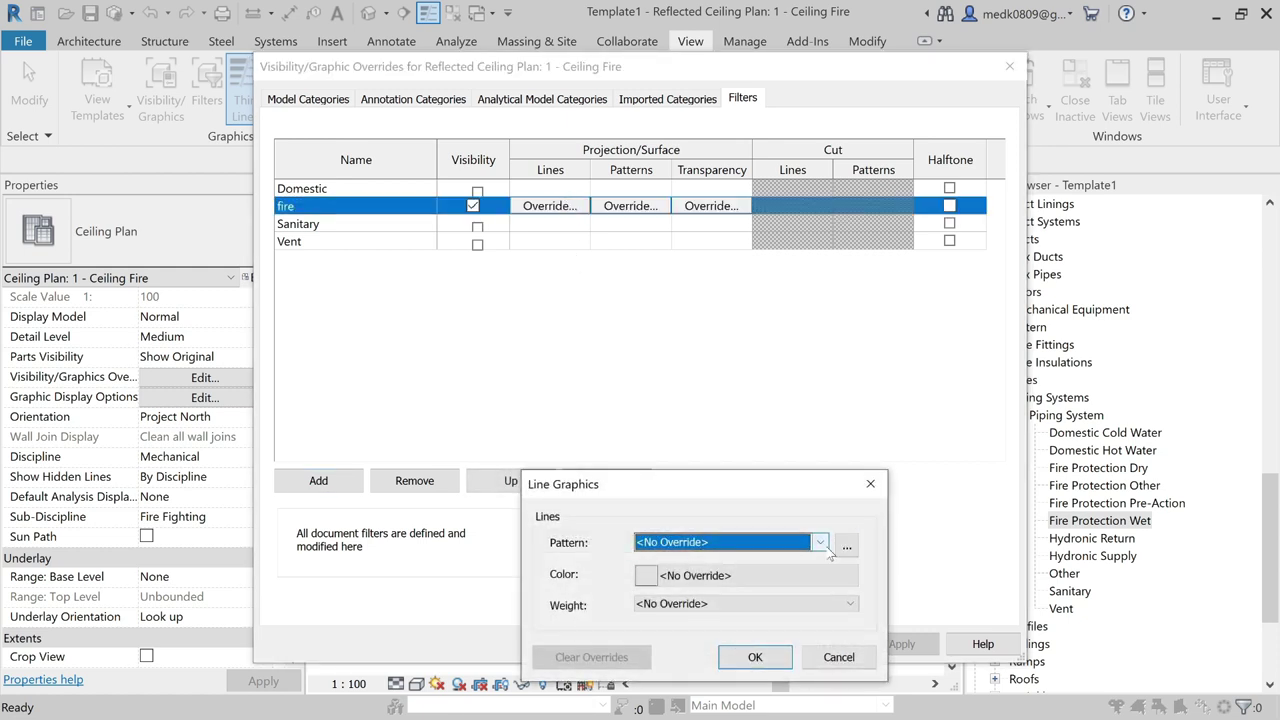
pyautogui.click(819, 542)
pyautogui.click(729, 174)
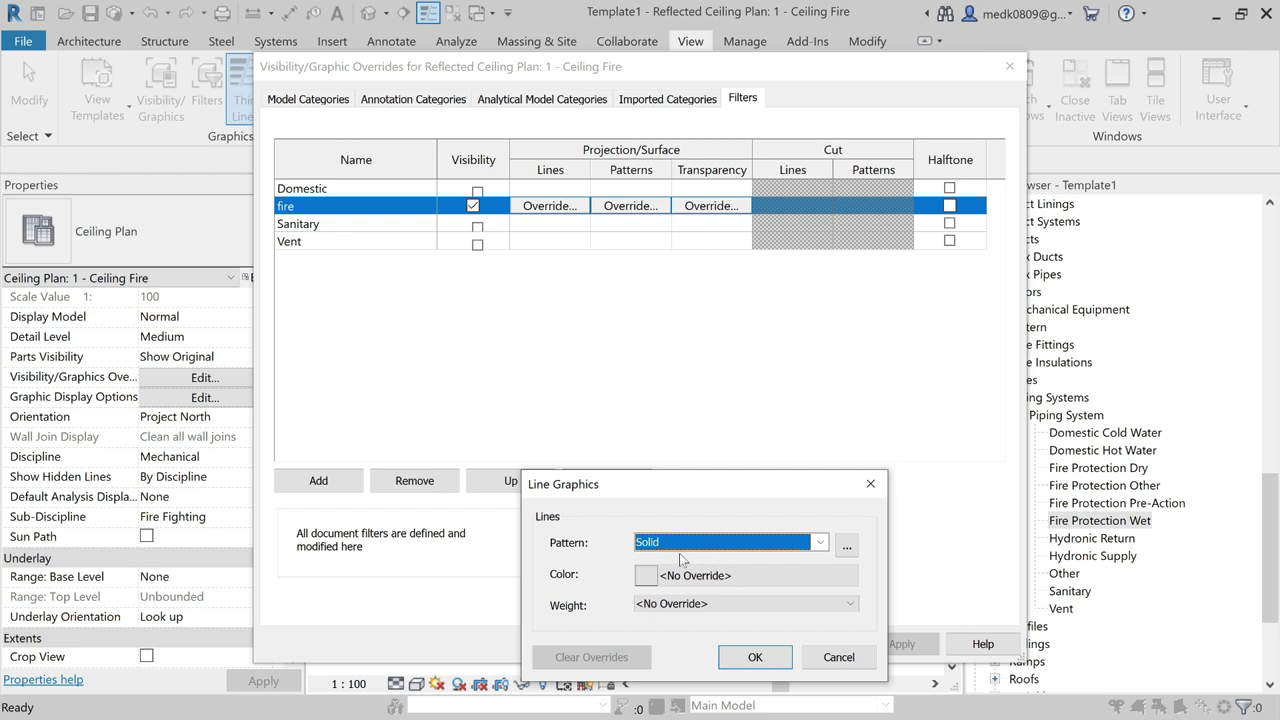
pyautogui.click(646, 576)
pyautogui.click(495, 395)
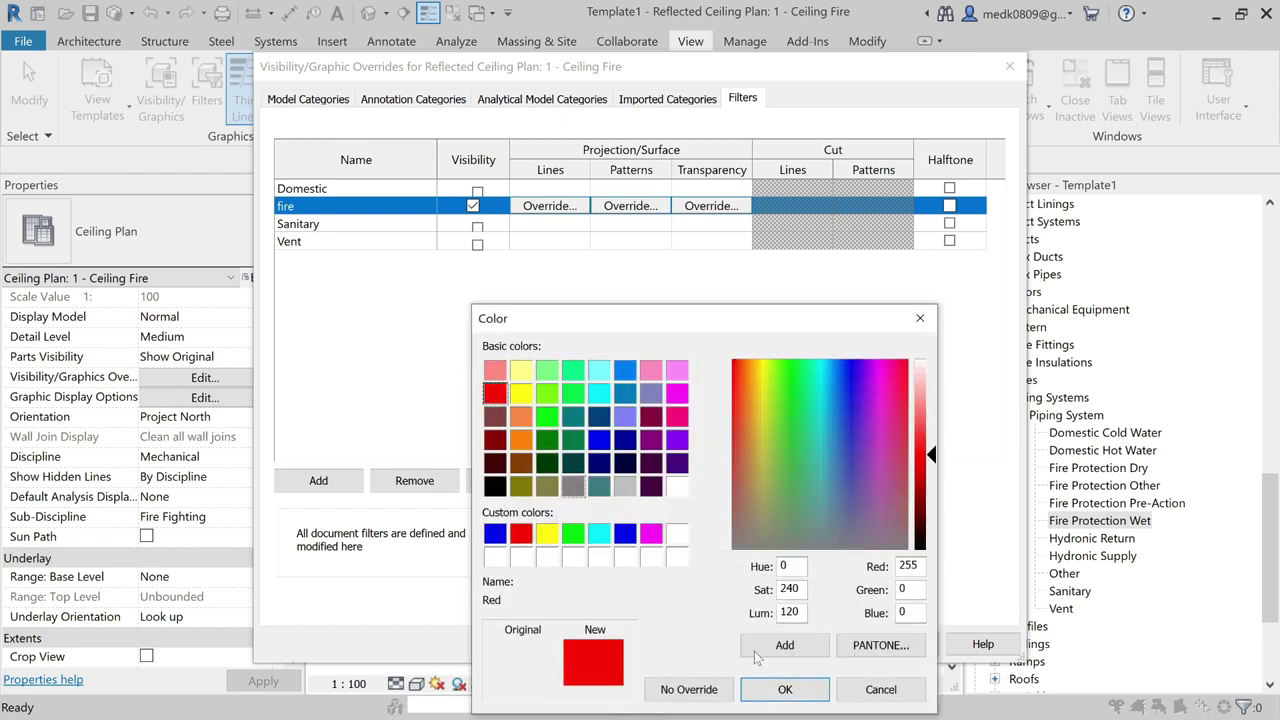
pyautogui.click(785, 689)
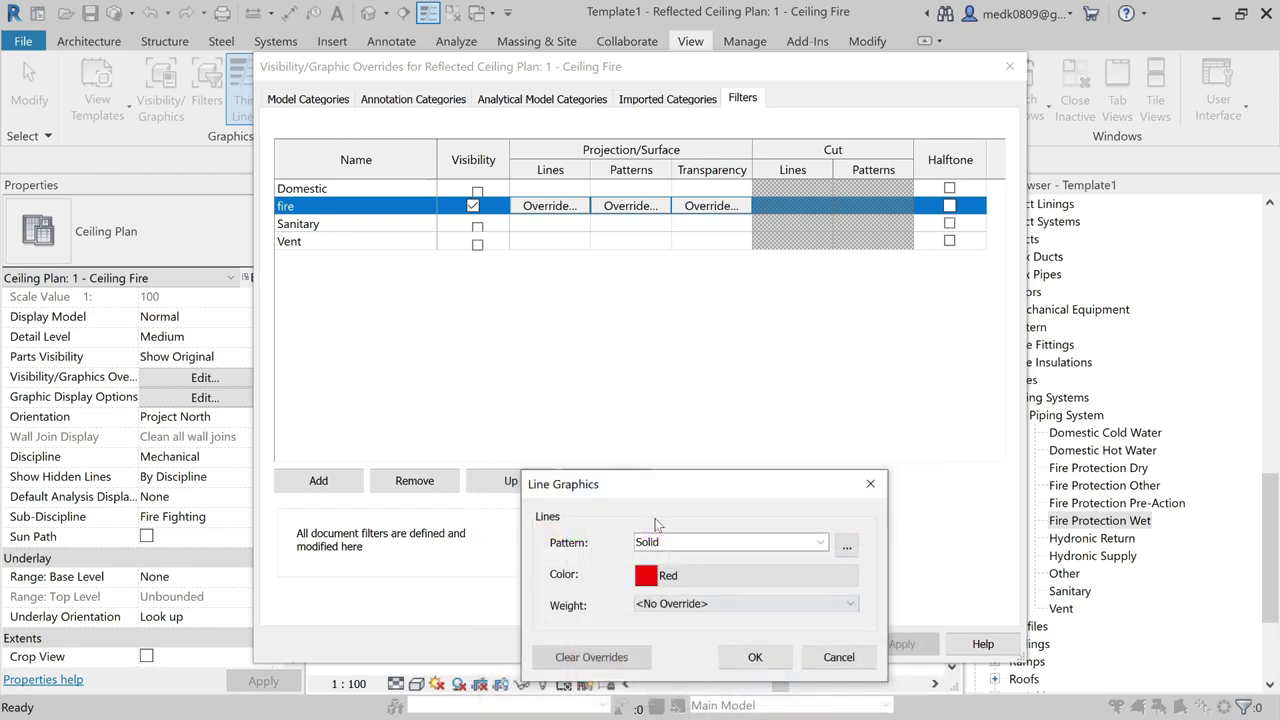
pyautogui.click(755, 657)
# - Set the fire filter's foreground surface pattern to red Aluminum
pyautogui.click(630, 206)
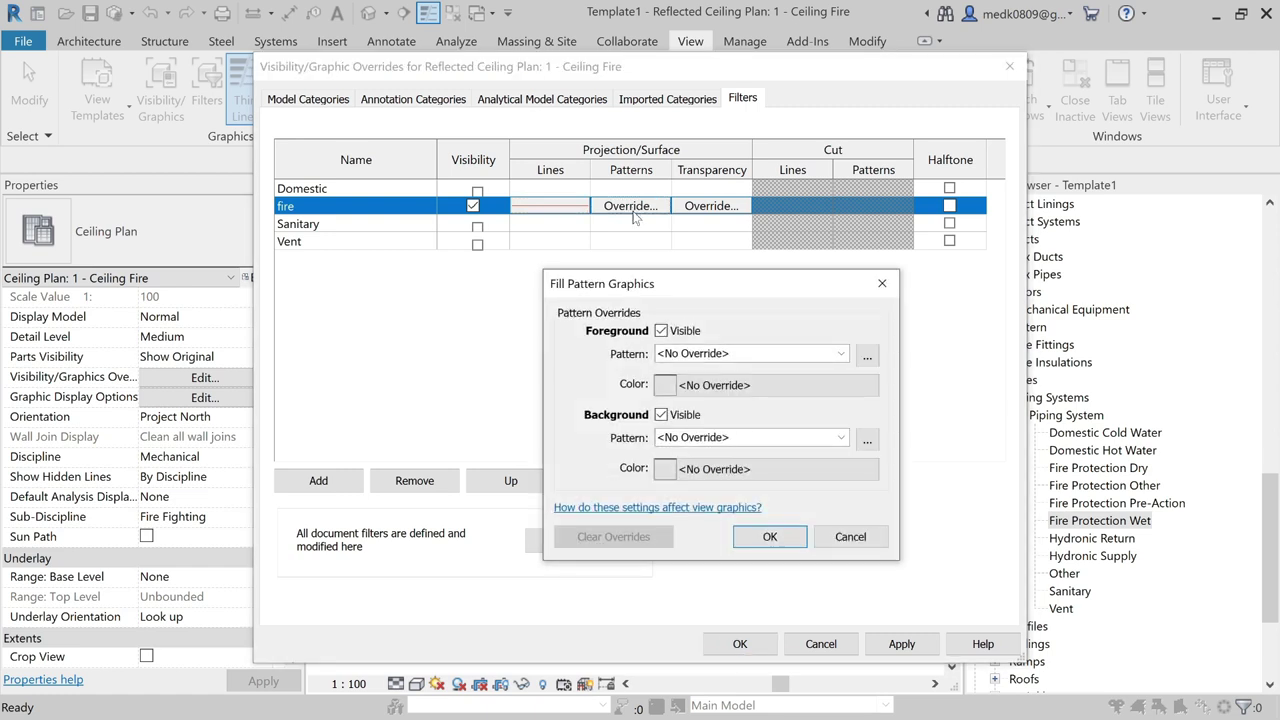
pyautogui.click(700, 354)
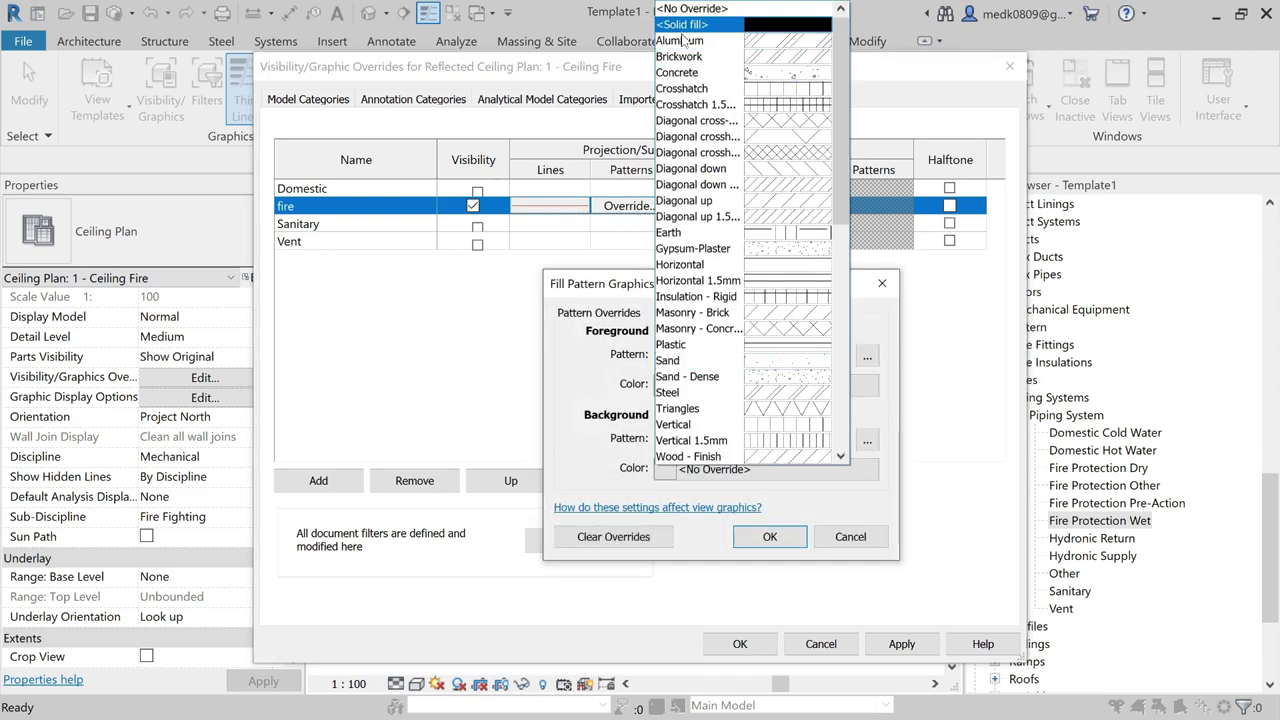
pyautogui.click(686, 41)
pyautogui.click(668, 385)
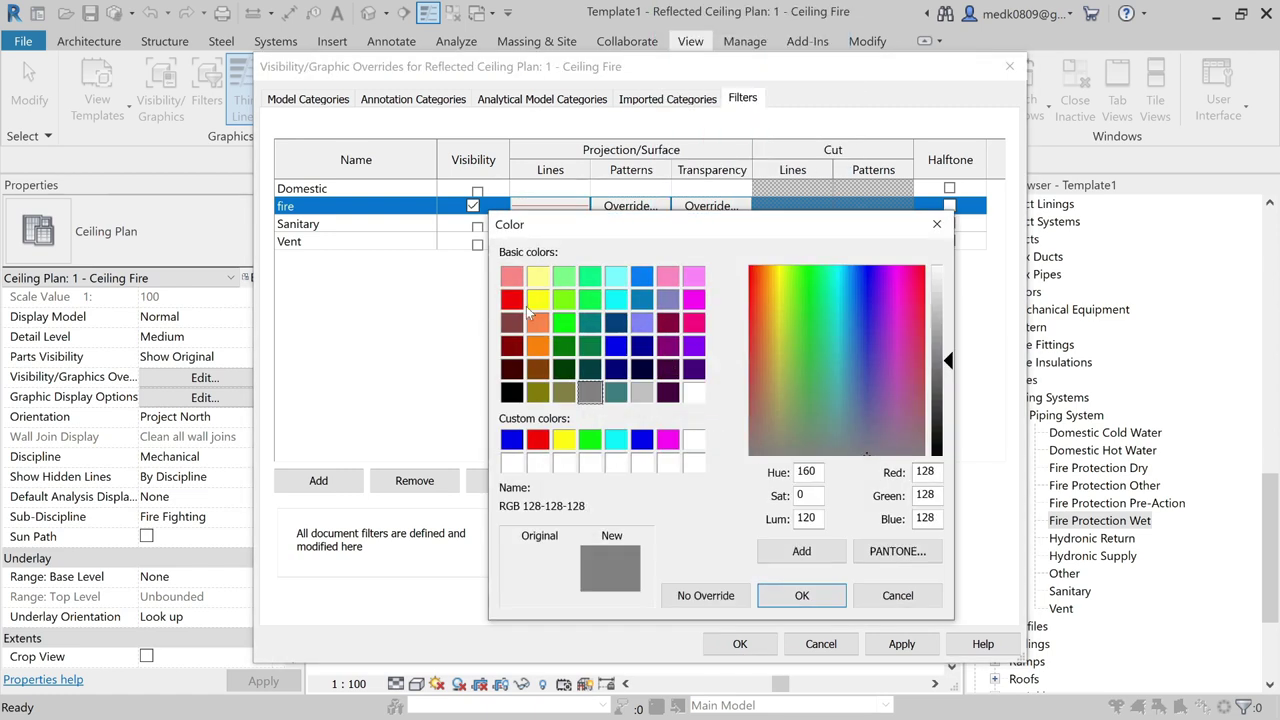
pyautogui.click(511, 299)
pyautogui.click(802, 596)
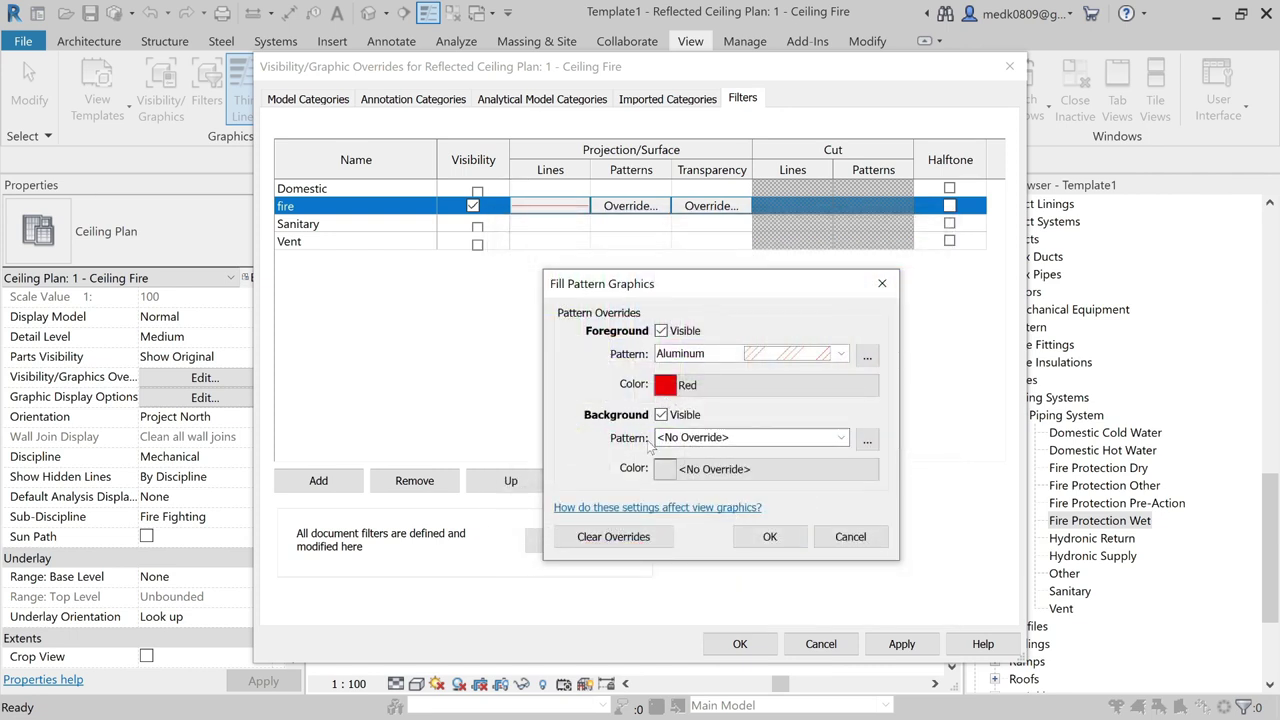
# - Give the fire filter a red solid-fill background pattern and apply the overrides
pyautogui.click(842, 440)
pyautogui.click(700, 42)
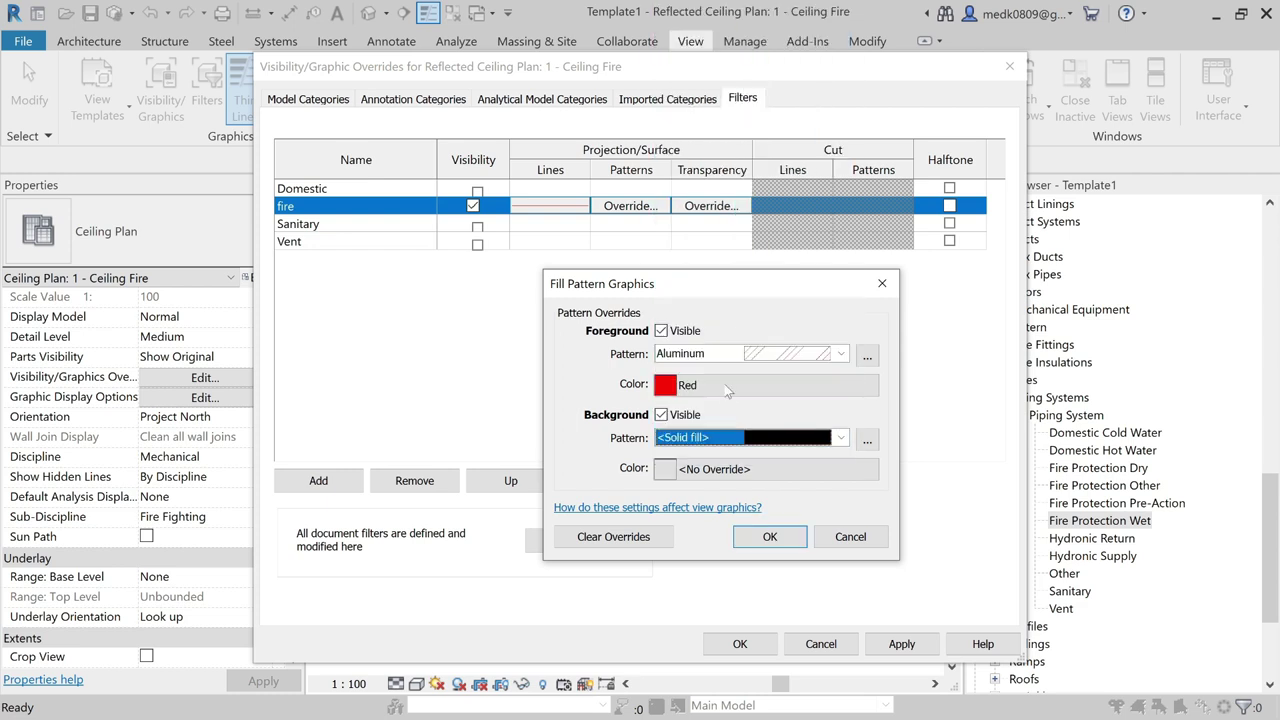
pyautogui.click(676, 469)
pyautogui.click(511, 299)
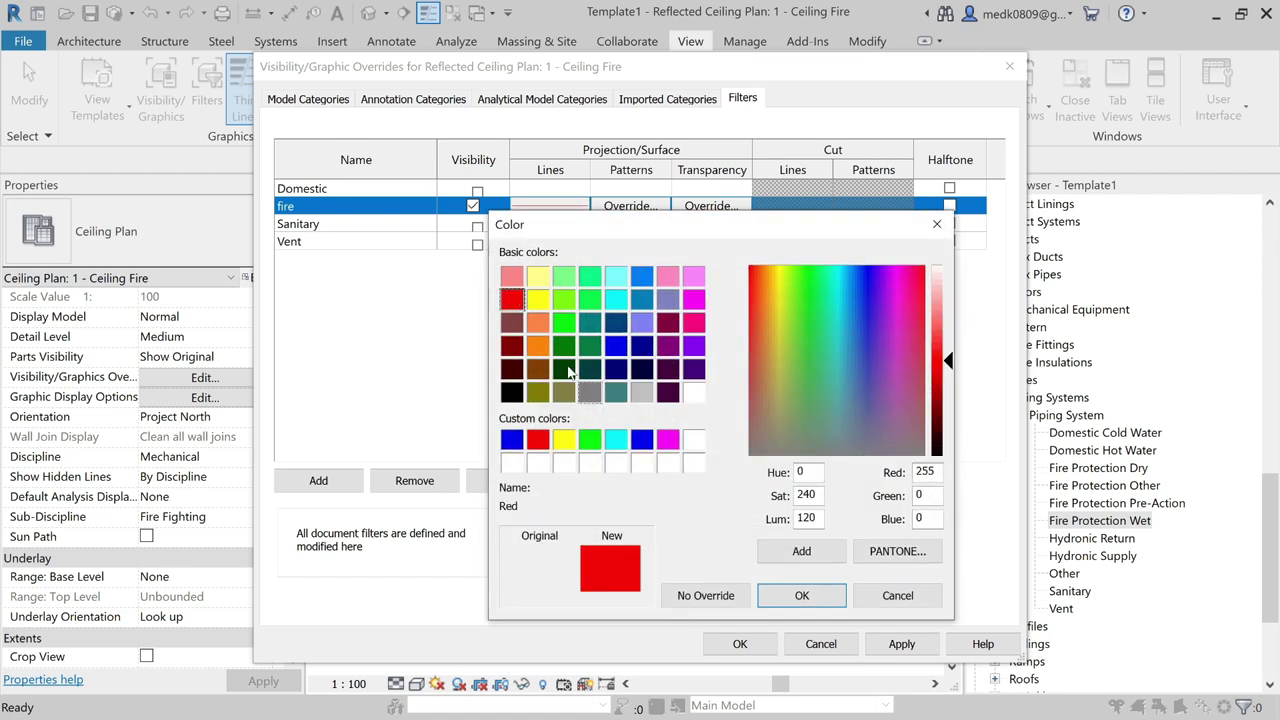
pyautogui.click(800, 595)
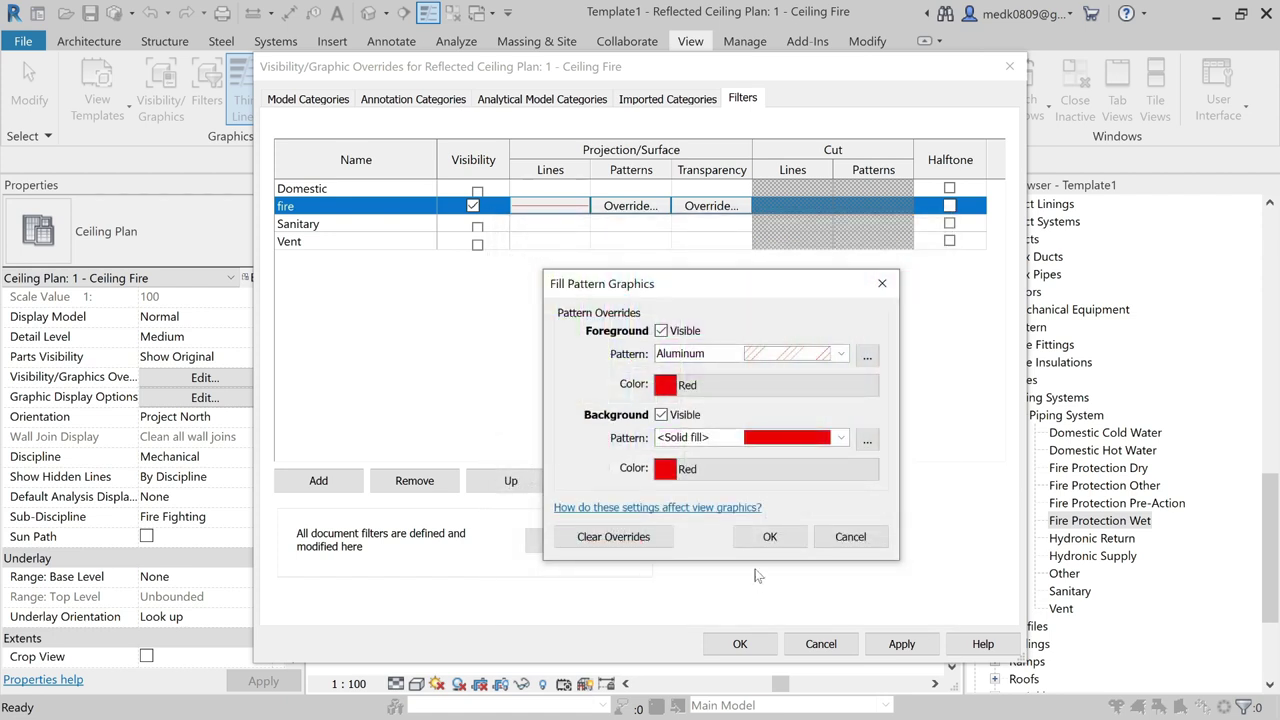
pyautogui.click(770, 536)
pyautogui.click(901, 643)
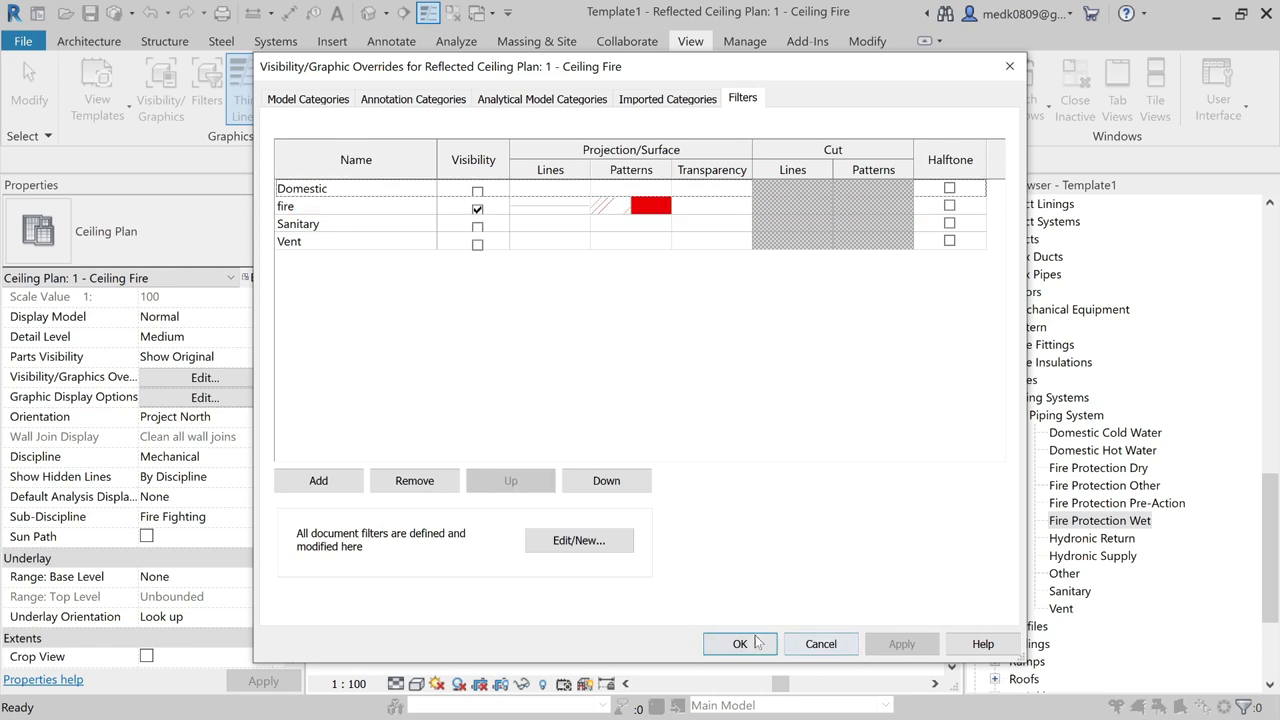
pyautogui.click(755, 643)
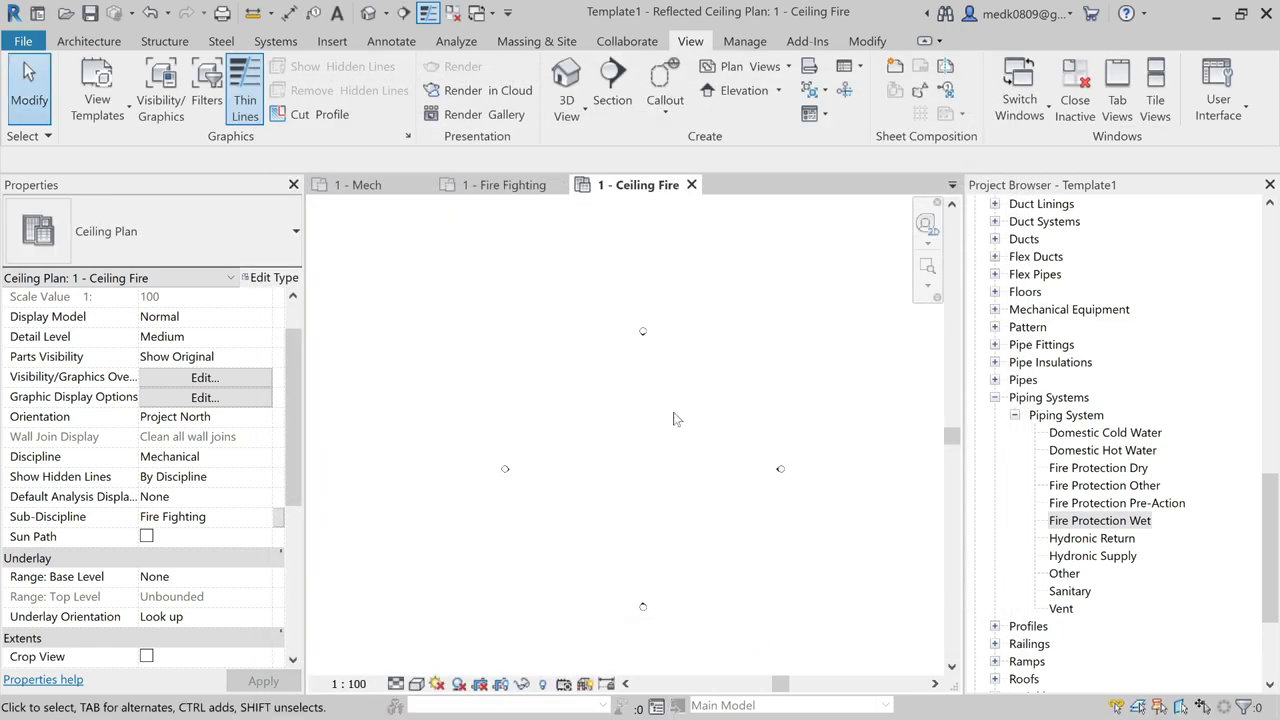
# - Start the Pipe tool with a 100.0 mm diameter
pyautogui.click(275, 41)
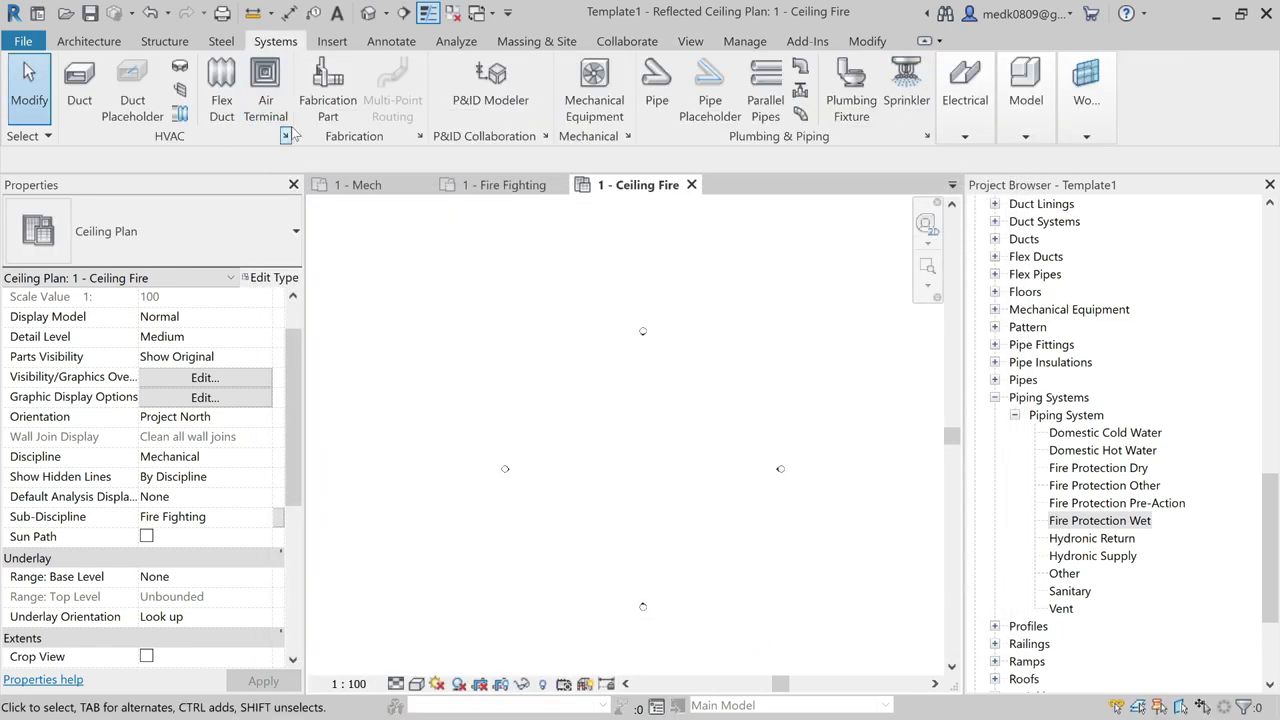
pyautogui.click(657, 90)
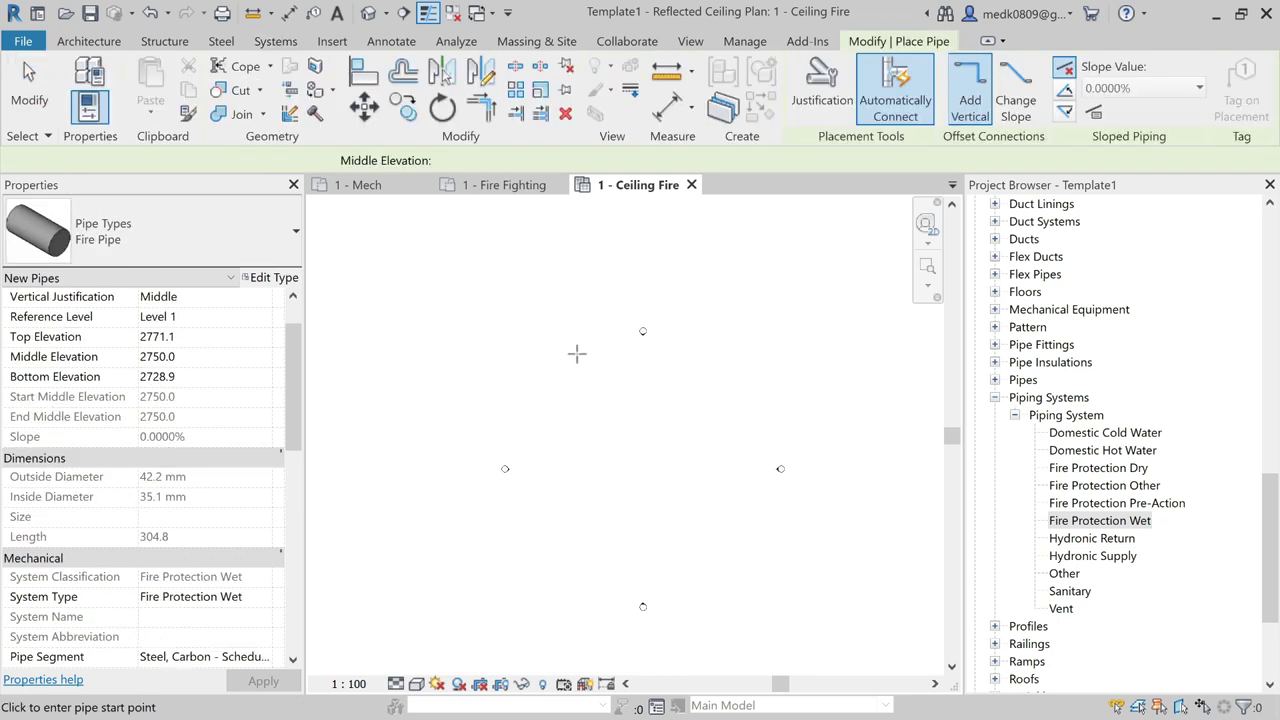
pyautogui.scroll(2, 550, 384)
pyautogui.scroll(1, 552, 388)
pyautogui.scroll(3, 626, 416)
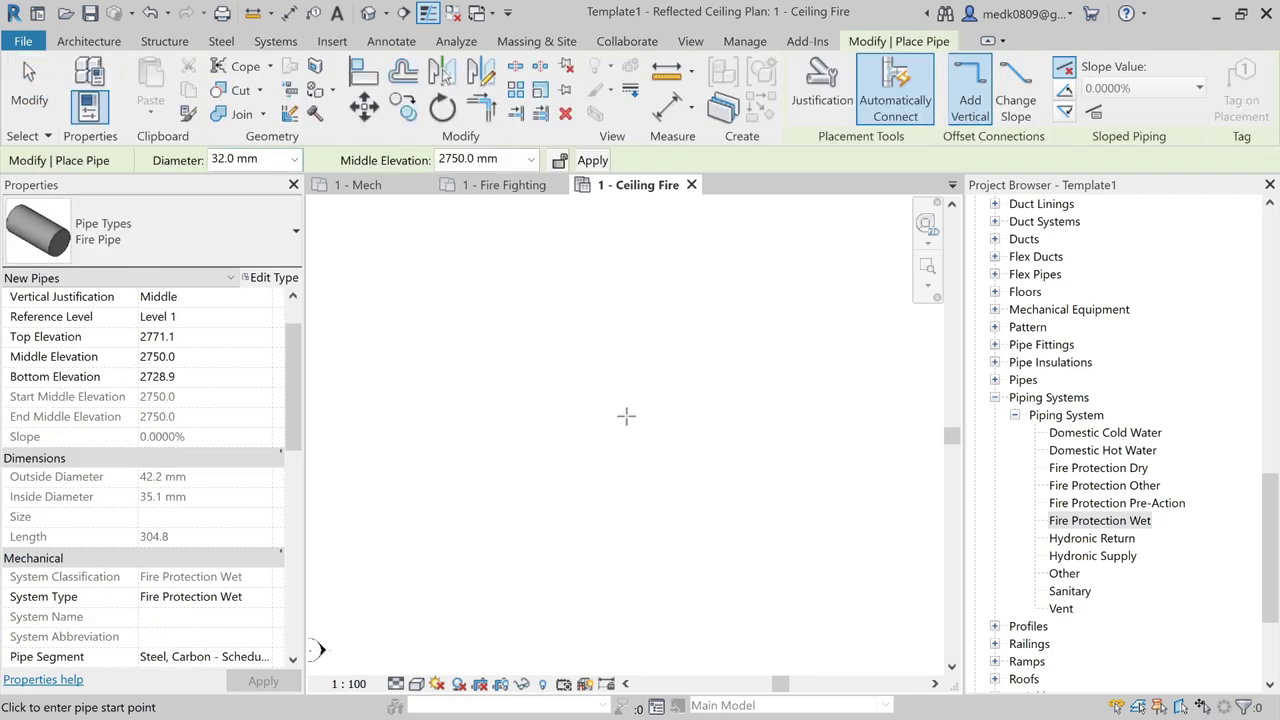
pyautogui.click(293, 160)
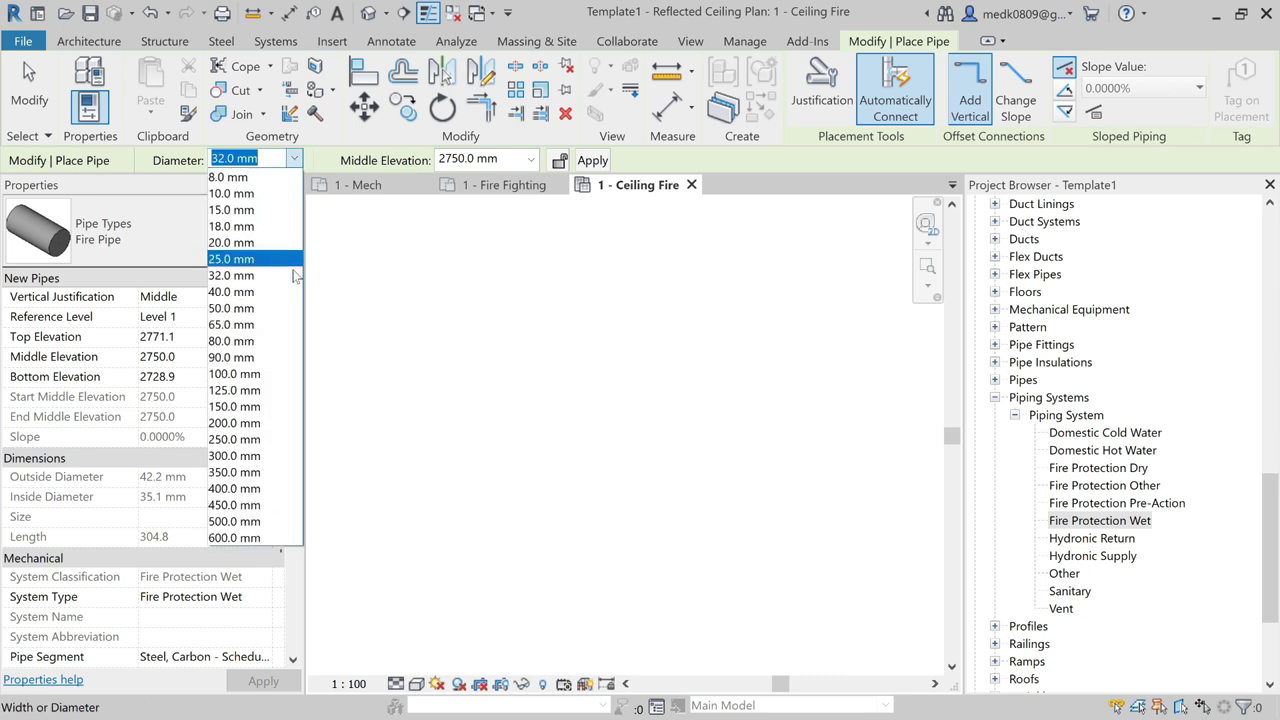
pyautogui.click(240, 374)
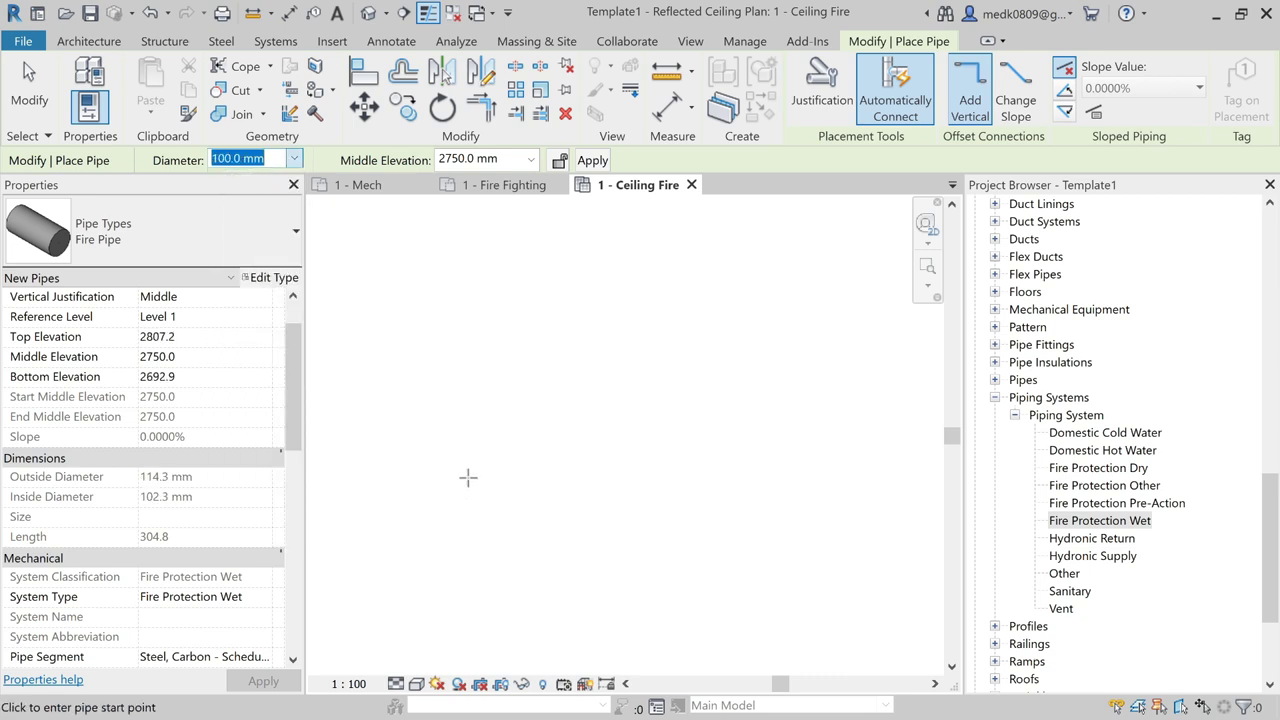
# - Draw a stepped pipe run: a horizontal segment, a drop down, then a lower horizontal segment
pyautogui.click(444, 433)
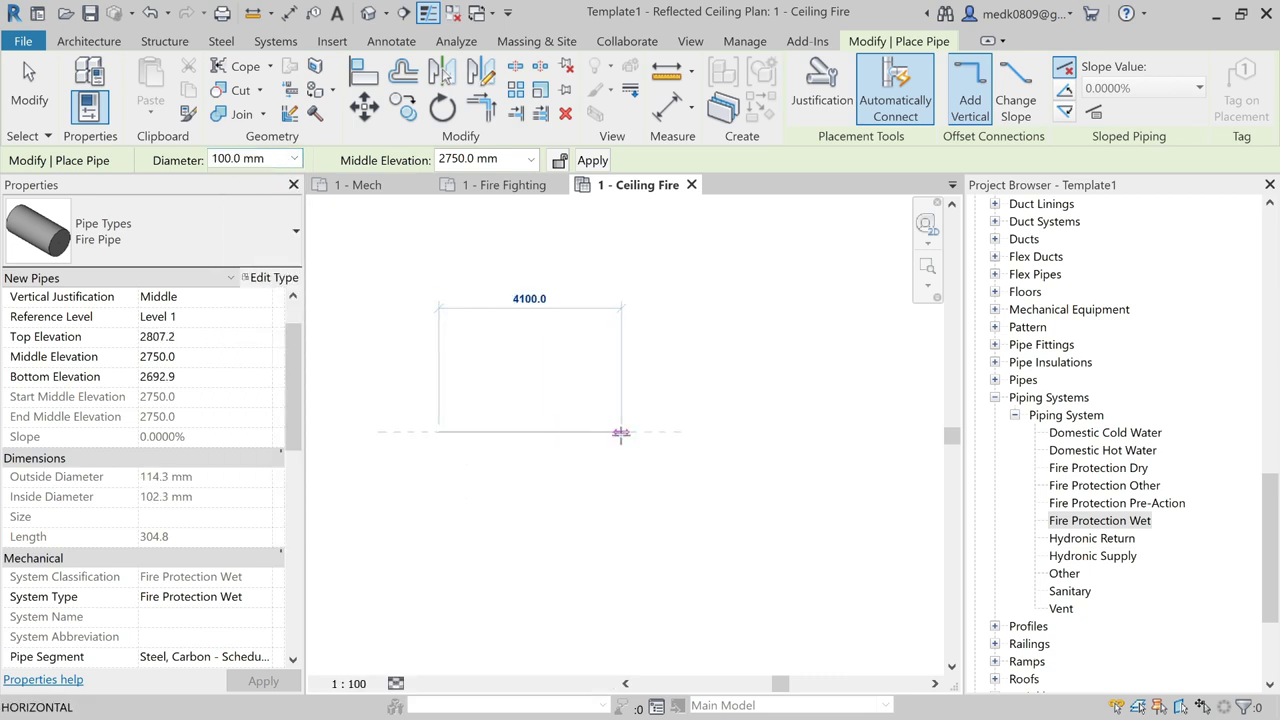
pyautogui.click(620, 432)
pyautogui.click(621, 545)
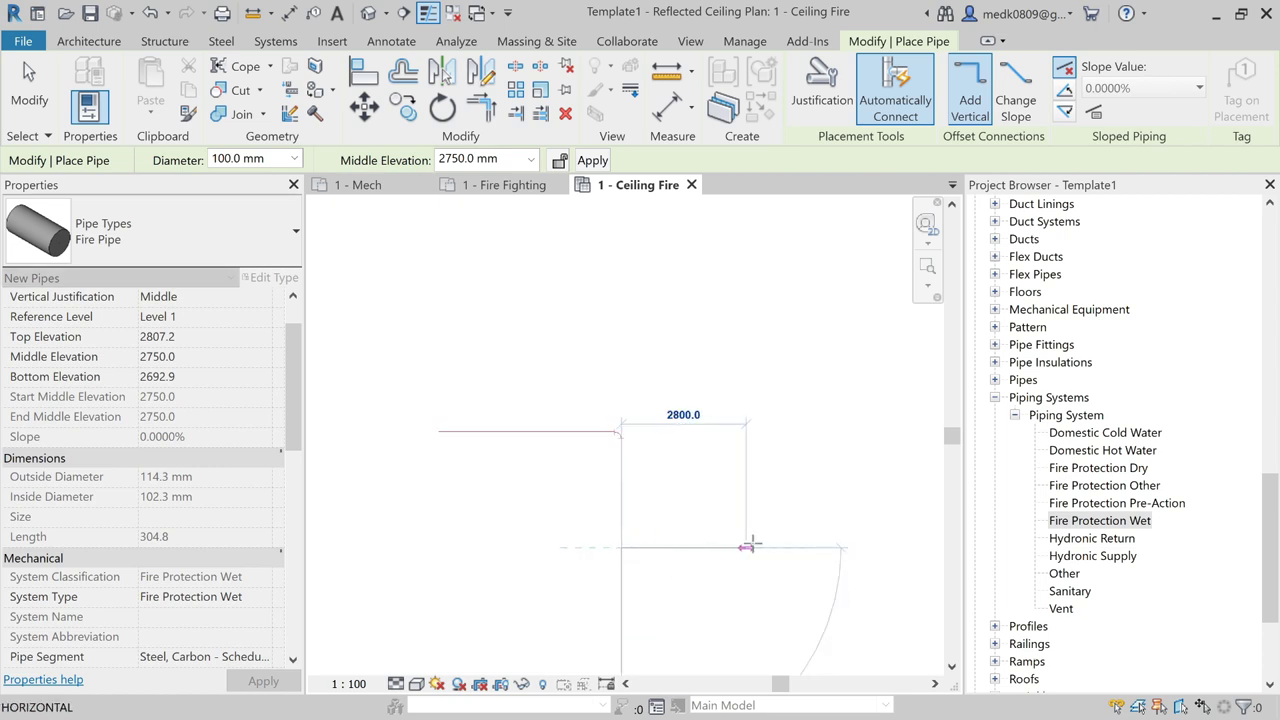
pyautogui.click(755, 545)
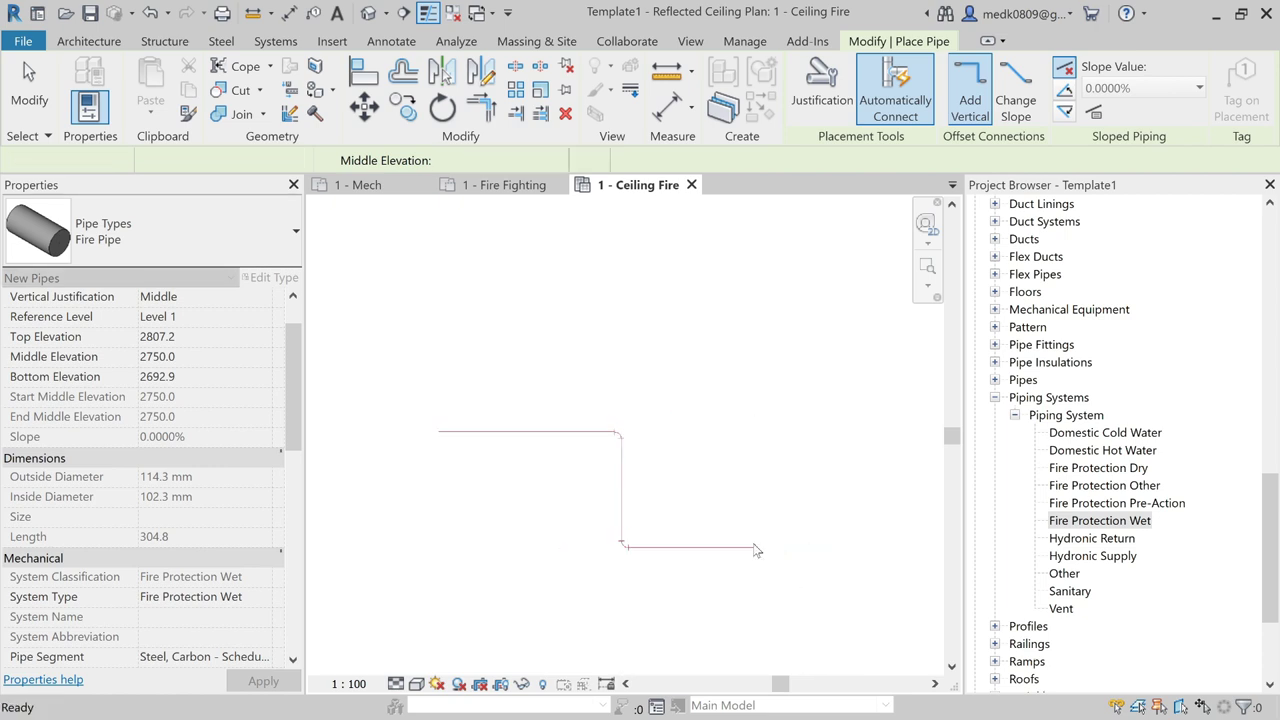
pyautogui.press('Escape')
pyautogui.press('Escape')
# - Set the Ceiling Fire view to Fine detail level and Shaded visual style
pyautogui.click(398, 684)
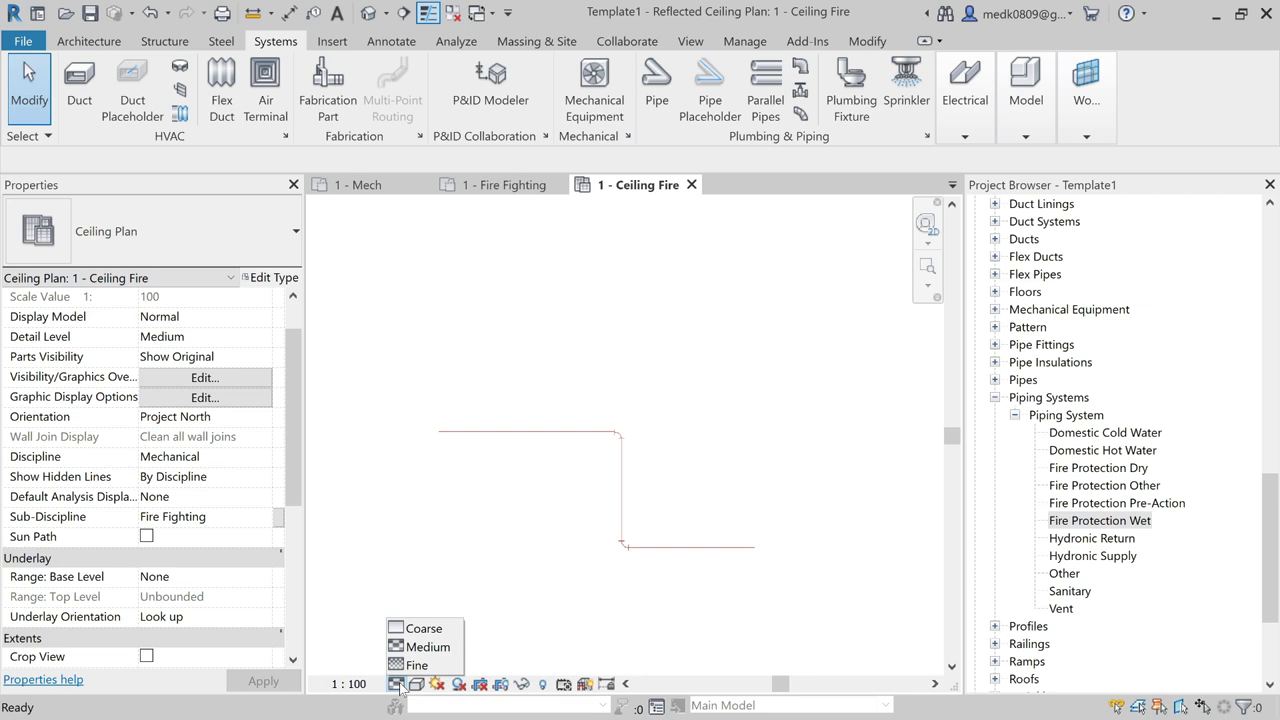
pyautogui.click(418, 666)
pyautogui.click(417, 684)
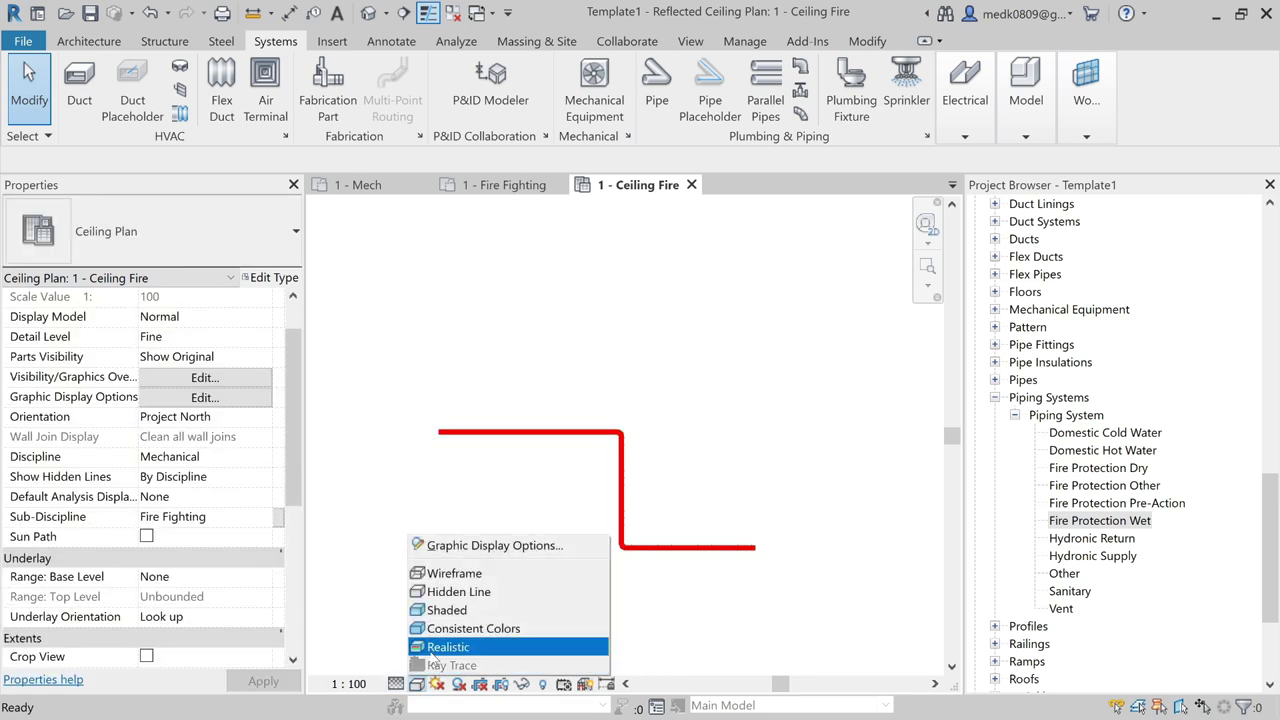
pyautogui.click(440, 612)
# - Delete the test pipe run, then close the 1 - Ceiling Fire and 1 - Fire Fighting views
pyautogui.scroll(3, 603, 487)
pyautogui.scroll(2, 629, 380)
pyautogui.scroll(-2, 629, 380)
pyautogui.scroll(-2, 631, 385)
pyautogui.scroll(-2, 631, 385)
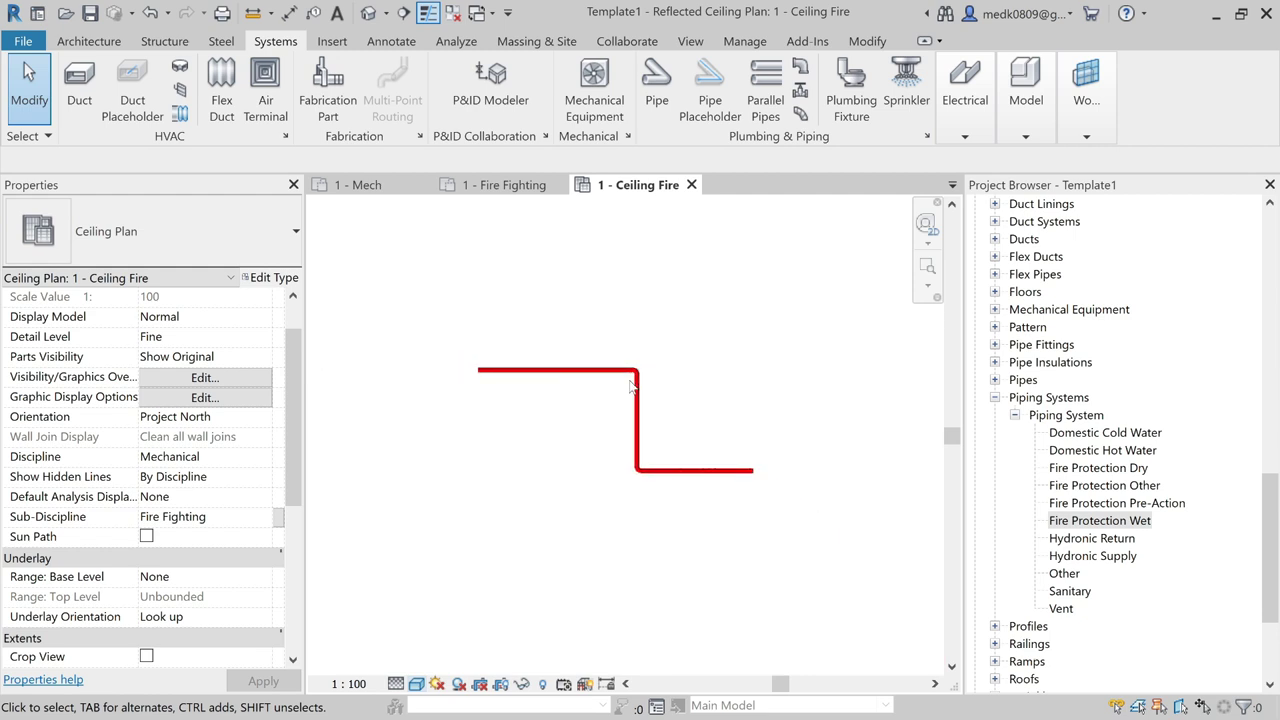
pyautogui.scroll(-2, 631, 385)
pyautogui.moveTo(499, 339); pyautogui.dragTo(753, 443)
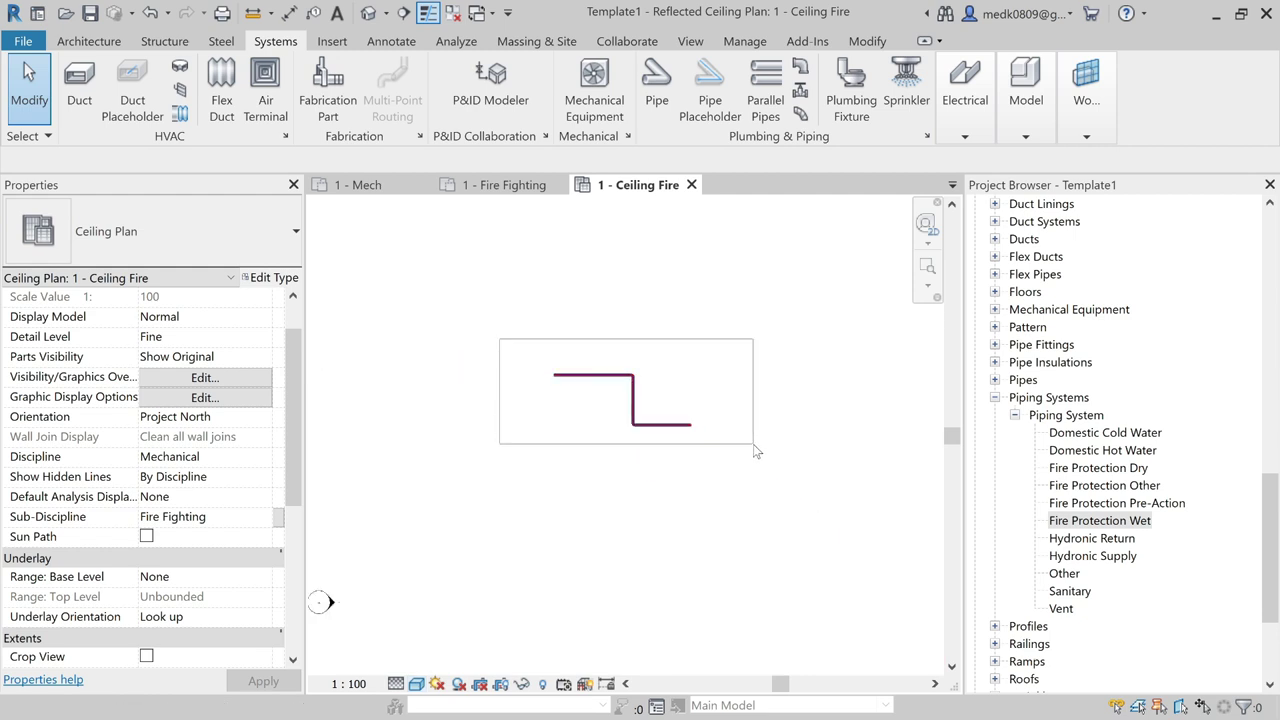
pyautogui.press('Delete')
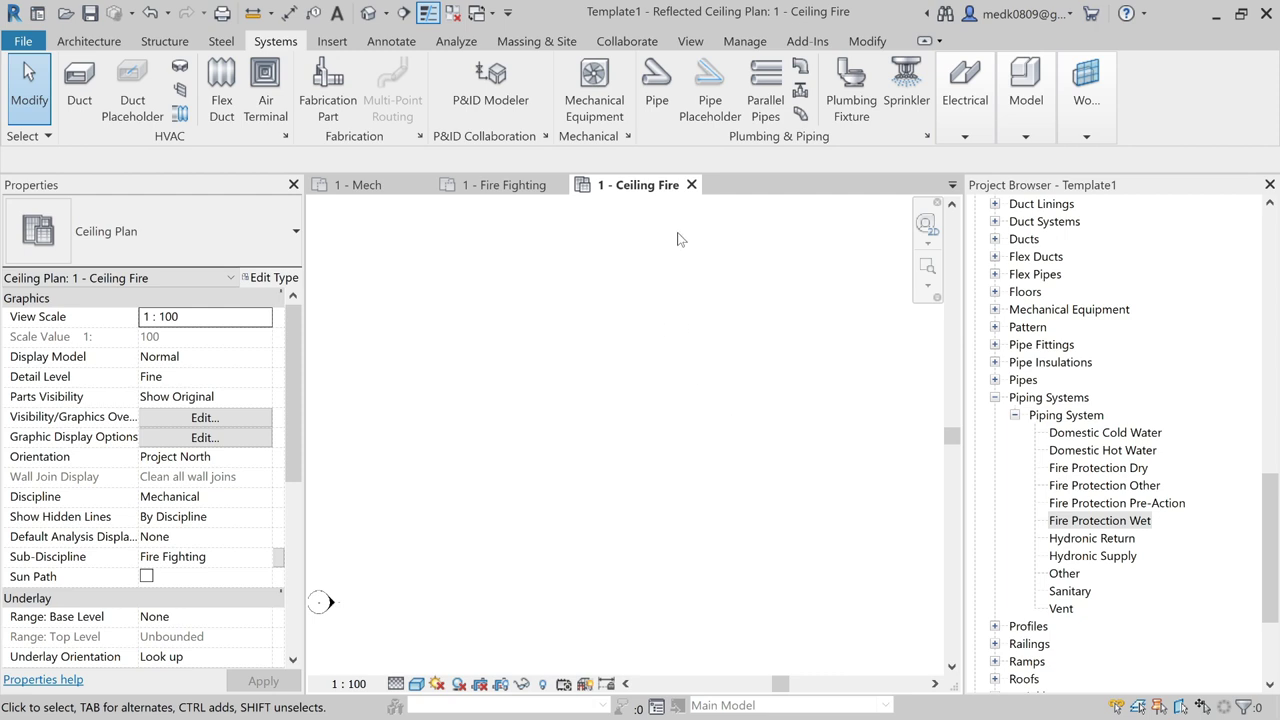
pyautogui.click(691, 185)
pyautogui.click(565, 185)
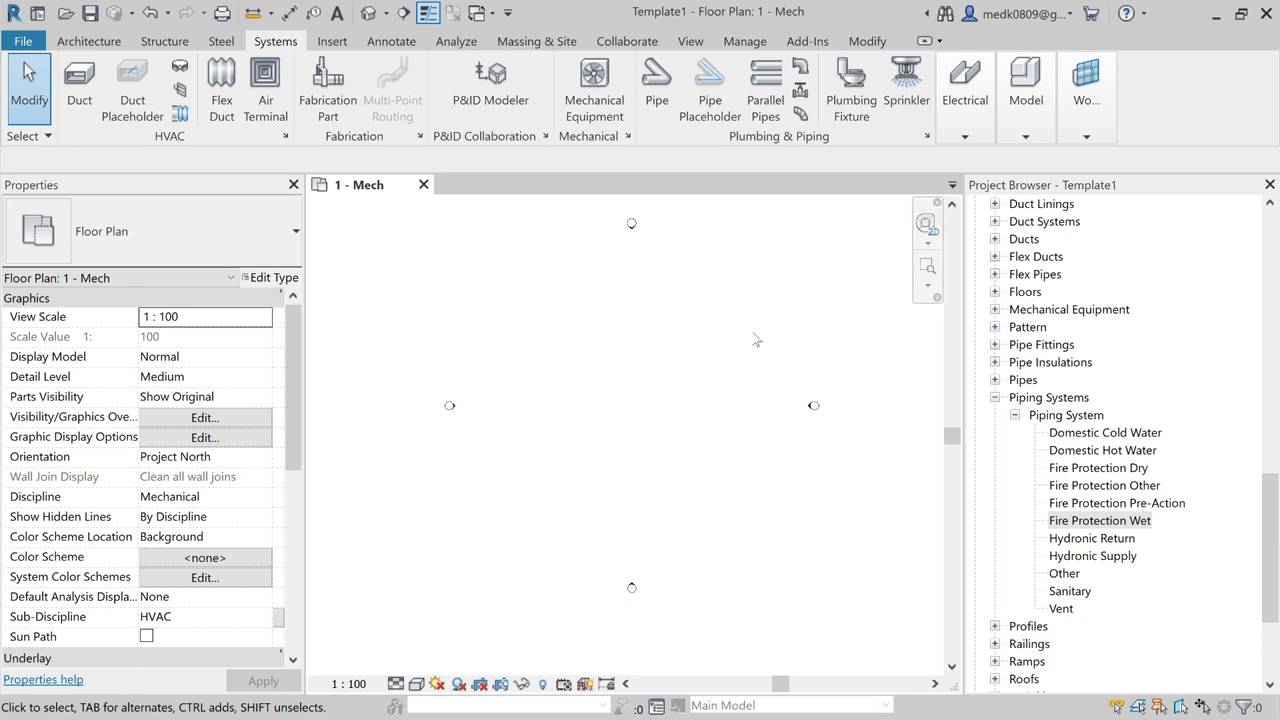
# - Link the architect's .rvt model from the OS (C:) drive and center the linked building plan
pyautogui.click(341, 43)
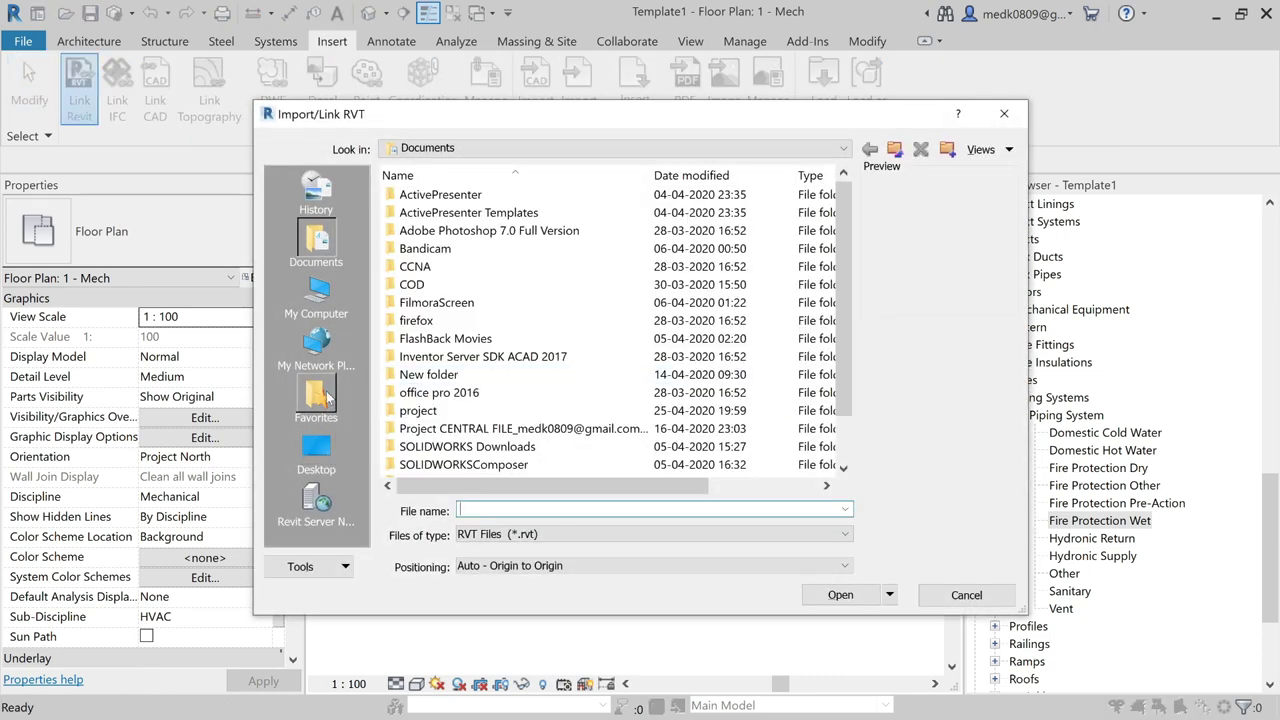
pyautogui.click(316, 295)
pyautogui.click(449, 360)
pyautogui.click(450, 362)
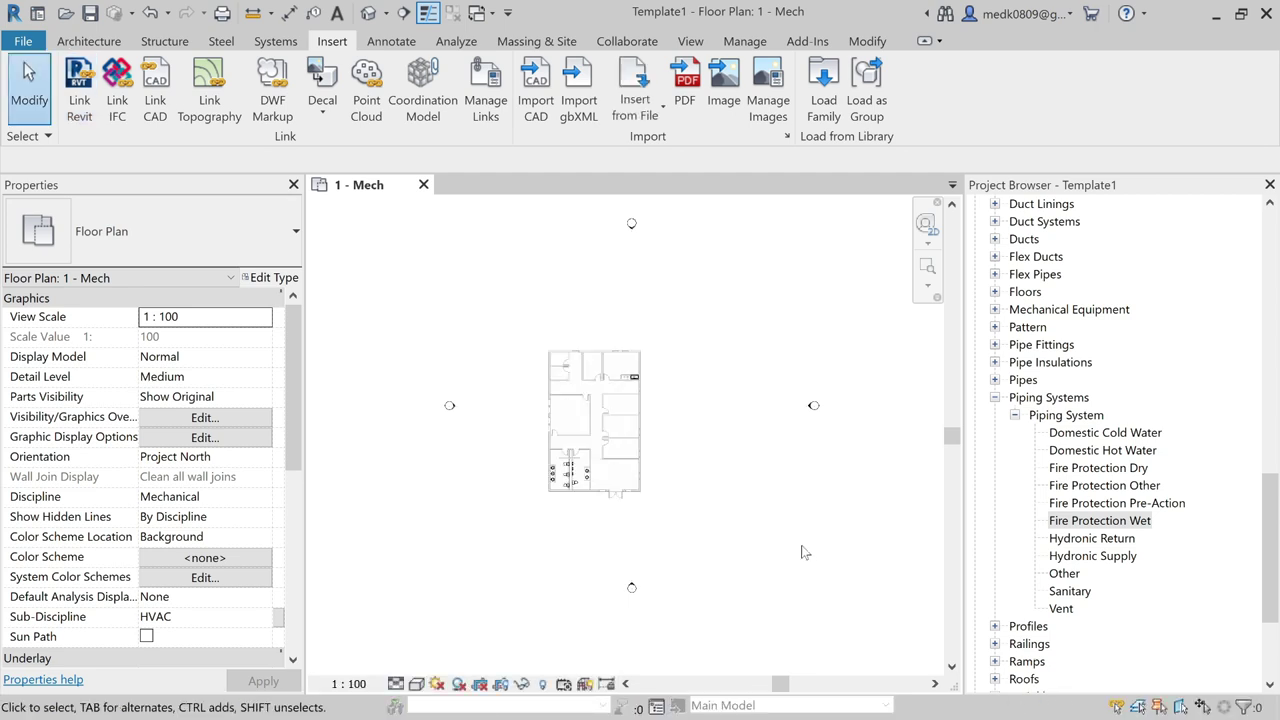
pyautogui.scroll(3, 620, 440)
pyautogui.scroll(2, 620, 445)
pyautogui.moveTo(623, 451); pyautogui.dragTo(821, 546, button='middle')
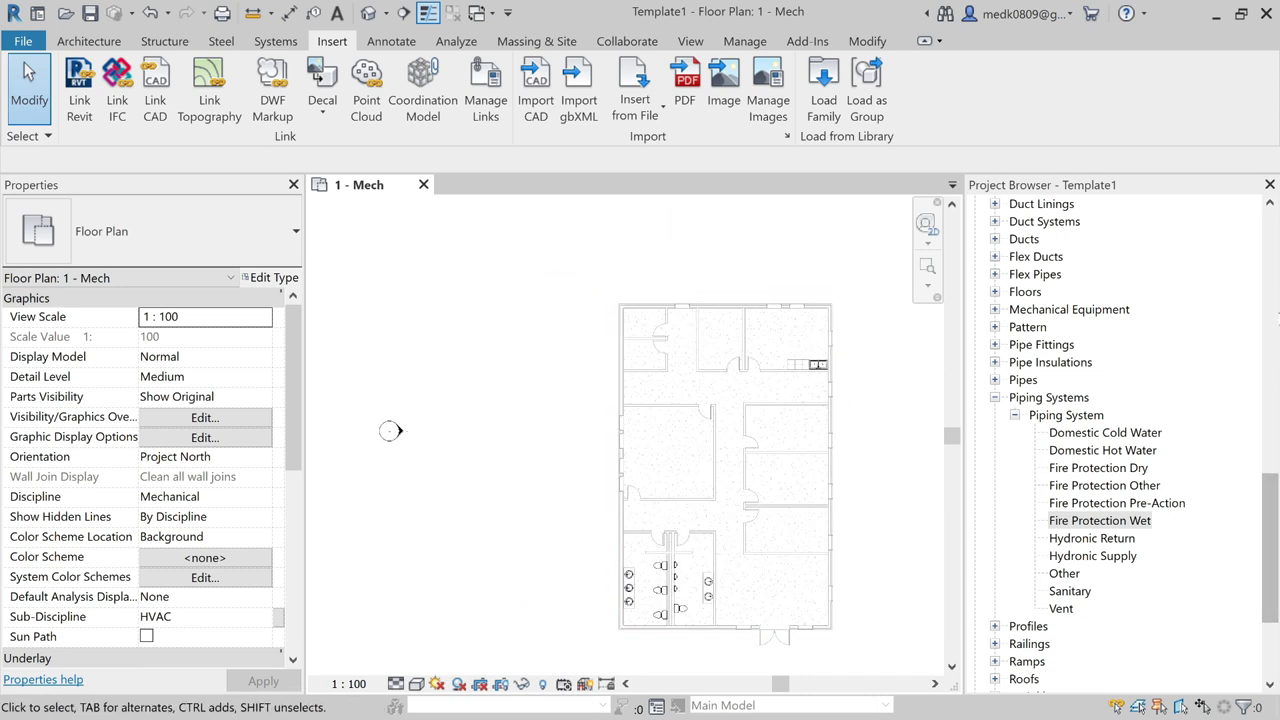
pyautogui.moveTo(1270, 488); pyautogui.dragTo(1268, 222)
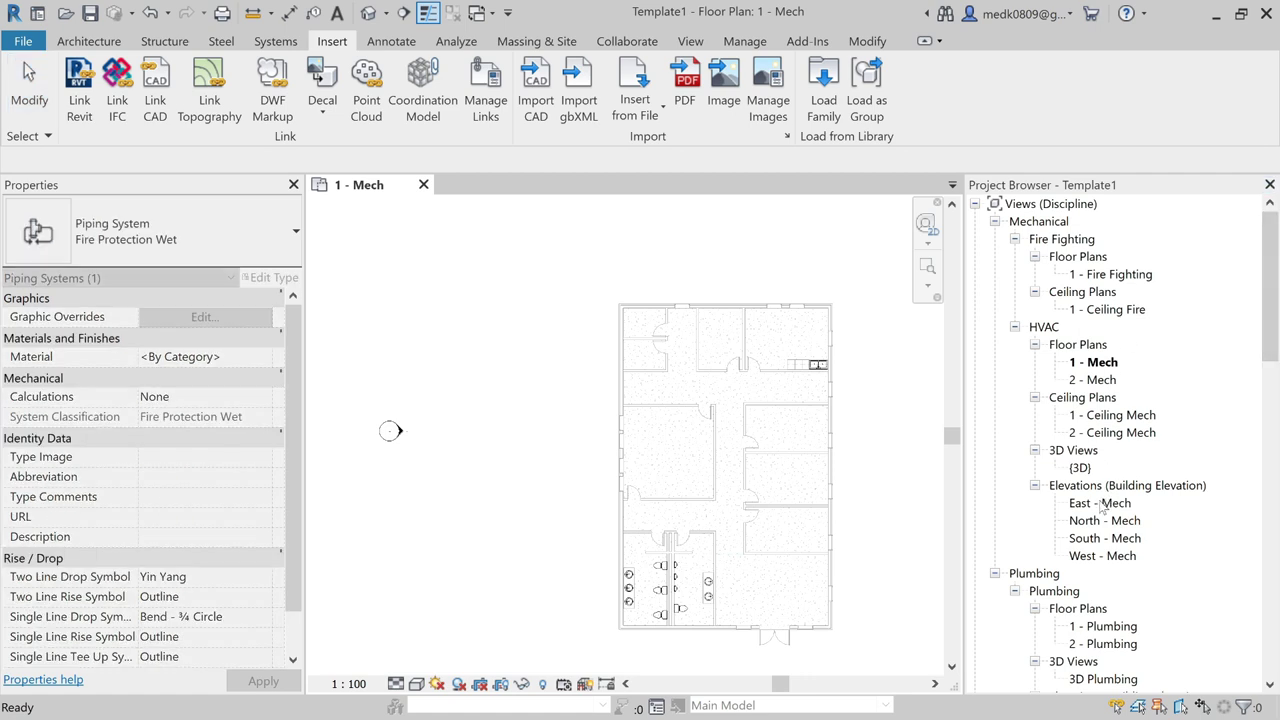
# - Open the East - Mech elevation and bring the linked model's levels into view
pyautogui.doubleClick(1100, 503)
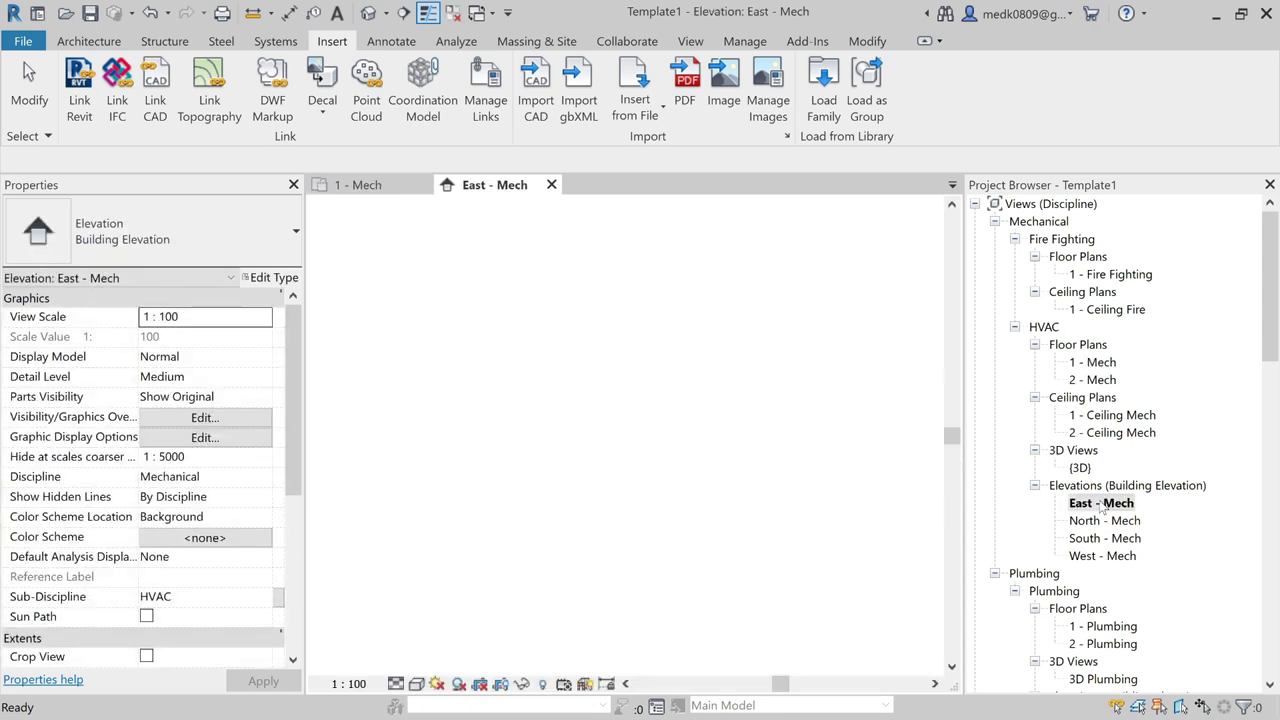
pyautogui.scroll(2, 760, 455)
pyautogui.scroll(2, 700, 450)
pyautogui.scroll(1, 631, 448)
pyautogui.moveTo(631, 448); pyautogui.dragTo(574, 451, button='middle')
pyautogui.scroll(-2, 574, 451)
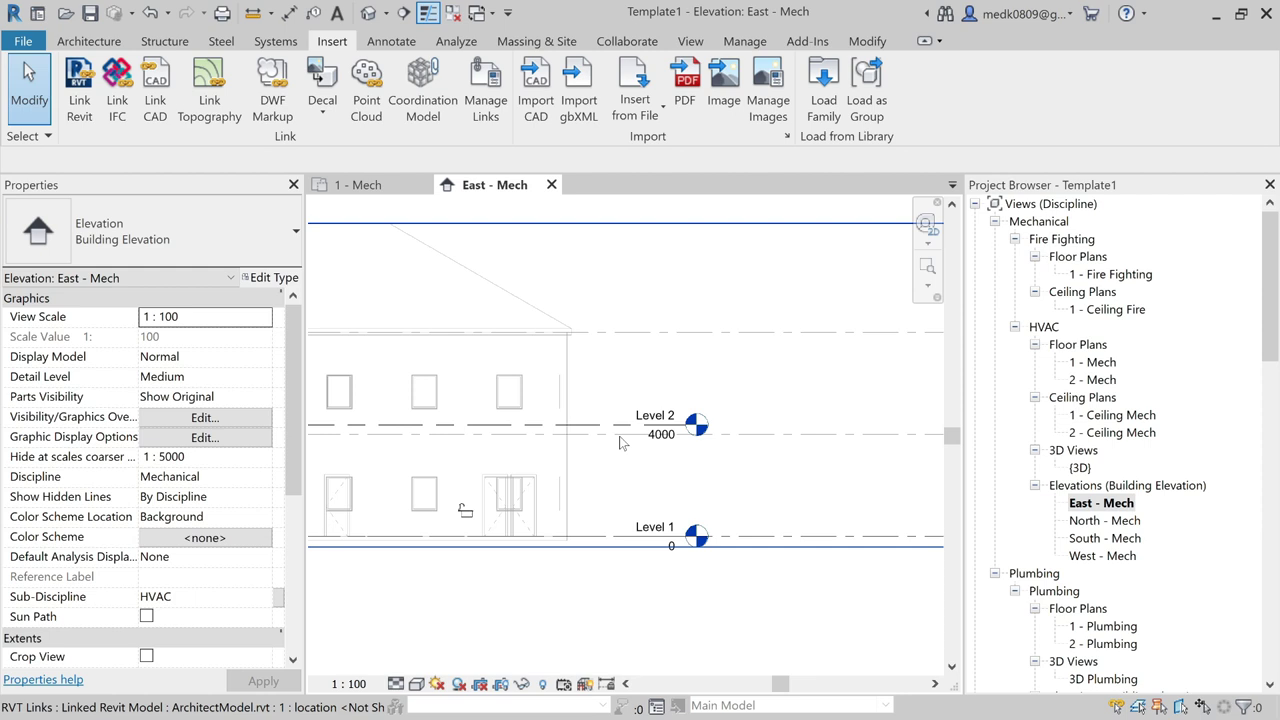
pyautogui.scroll(-1, 540, 380)
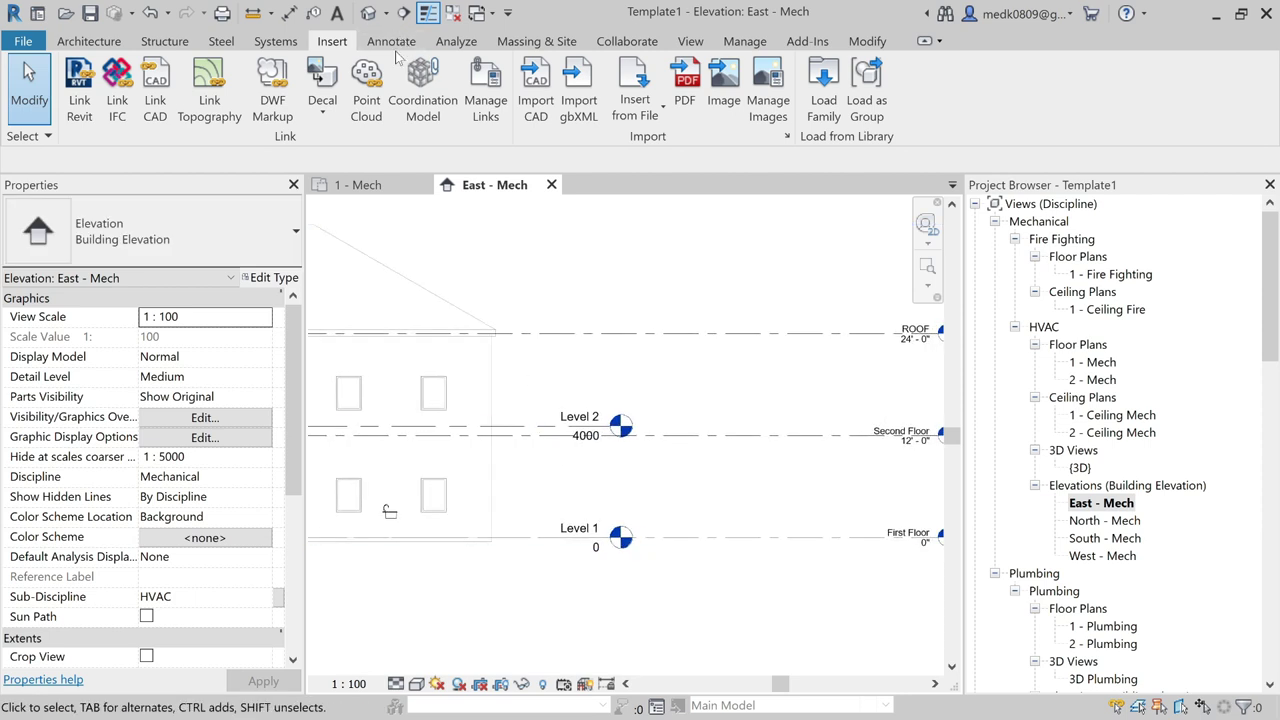
# - Align Level 2 onto the linked Second Floor level, moving it to 3658
pyautogui.click(867, 41)
pyautogui.click(363, 72)
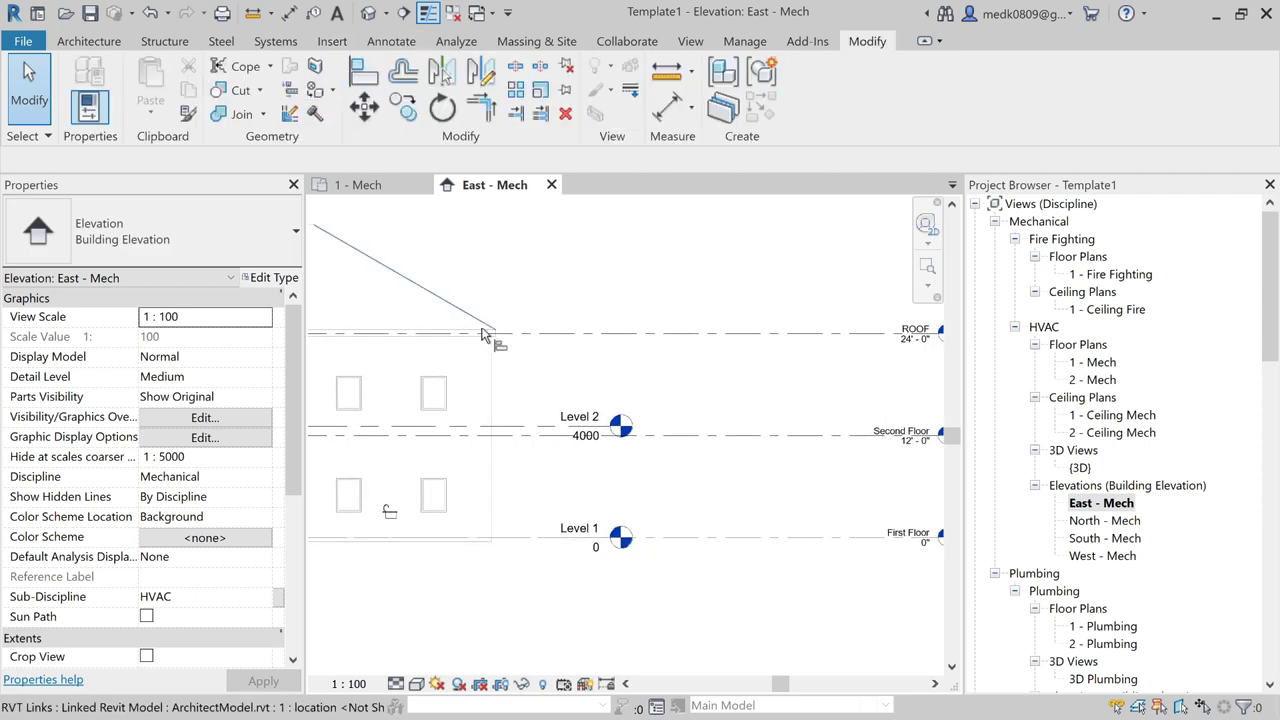
pyautogui.click(537, 430)
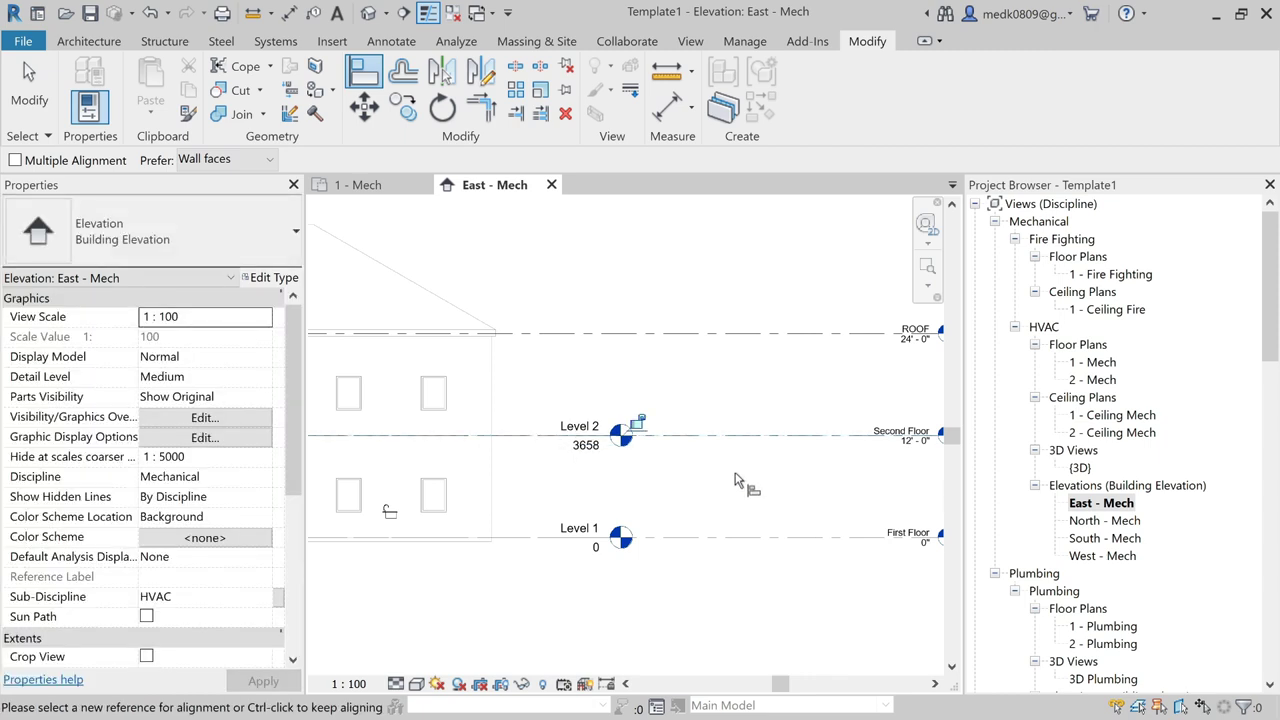
pyautogui.scroll(-2, 731, 482)
pyautogui.scroll(-1, 731, 482)
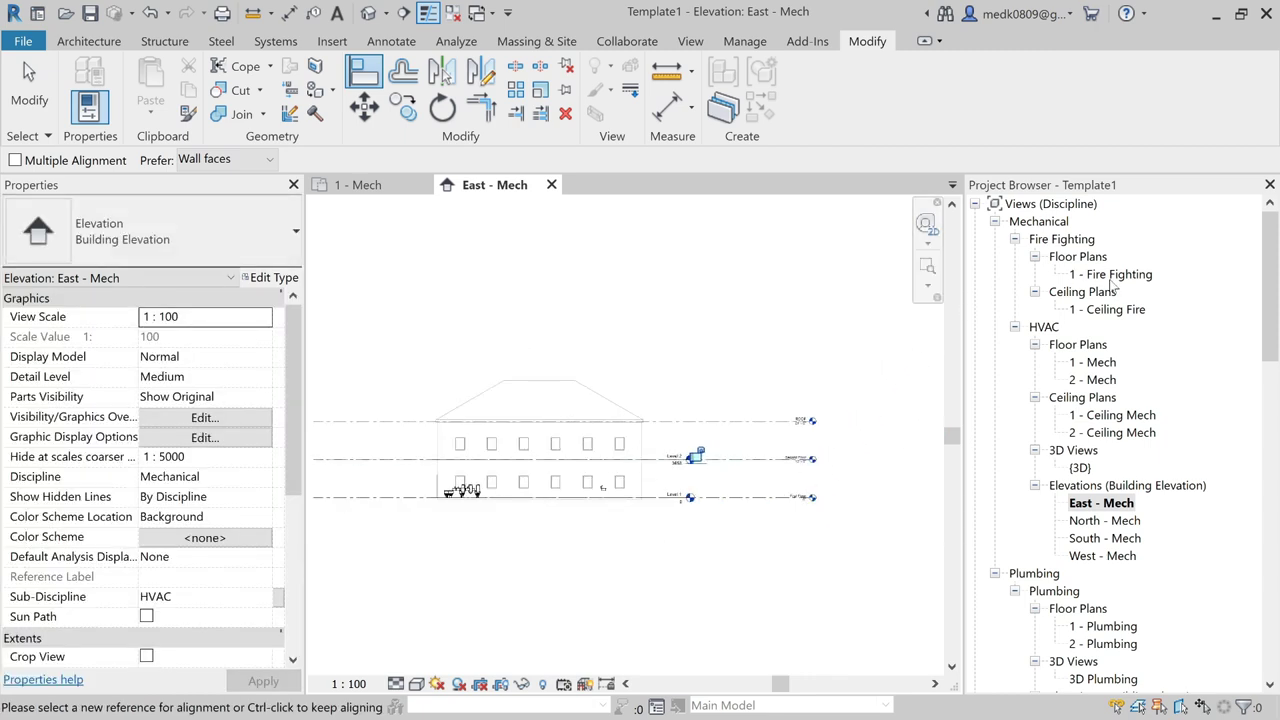
pyautogui.doubleClick(1110, 310)
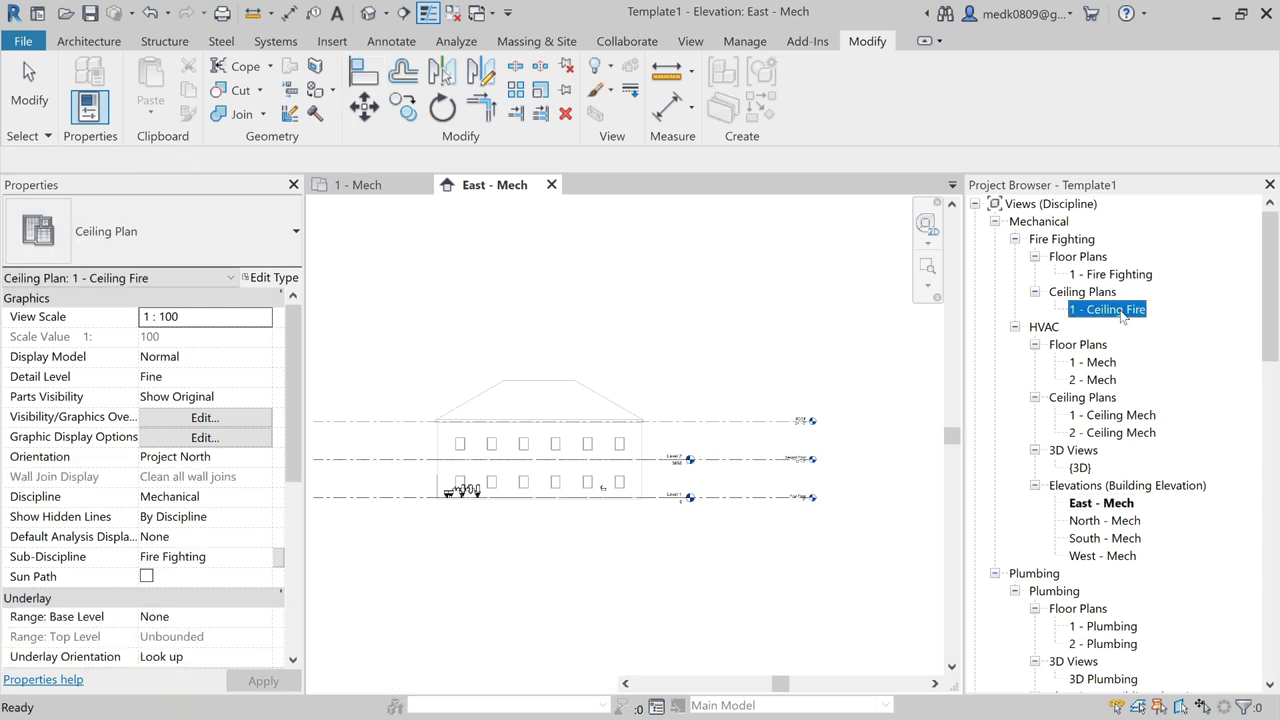
# - Draw grid 10 across the top of the ceiling plan with the Grid tool
pyautogui.scroll(2, 650, 350)
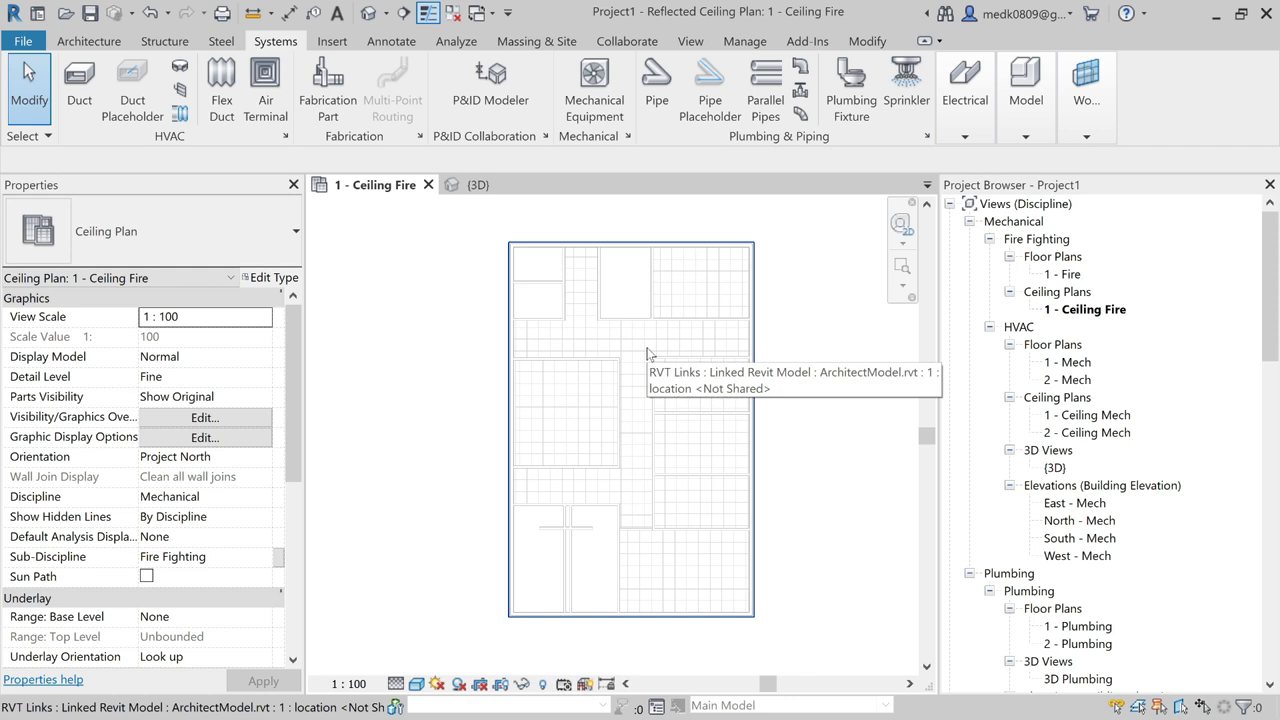
pyautogui.click(94, 40)
pyautogui.click(1066, 100)
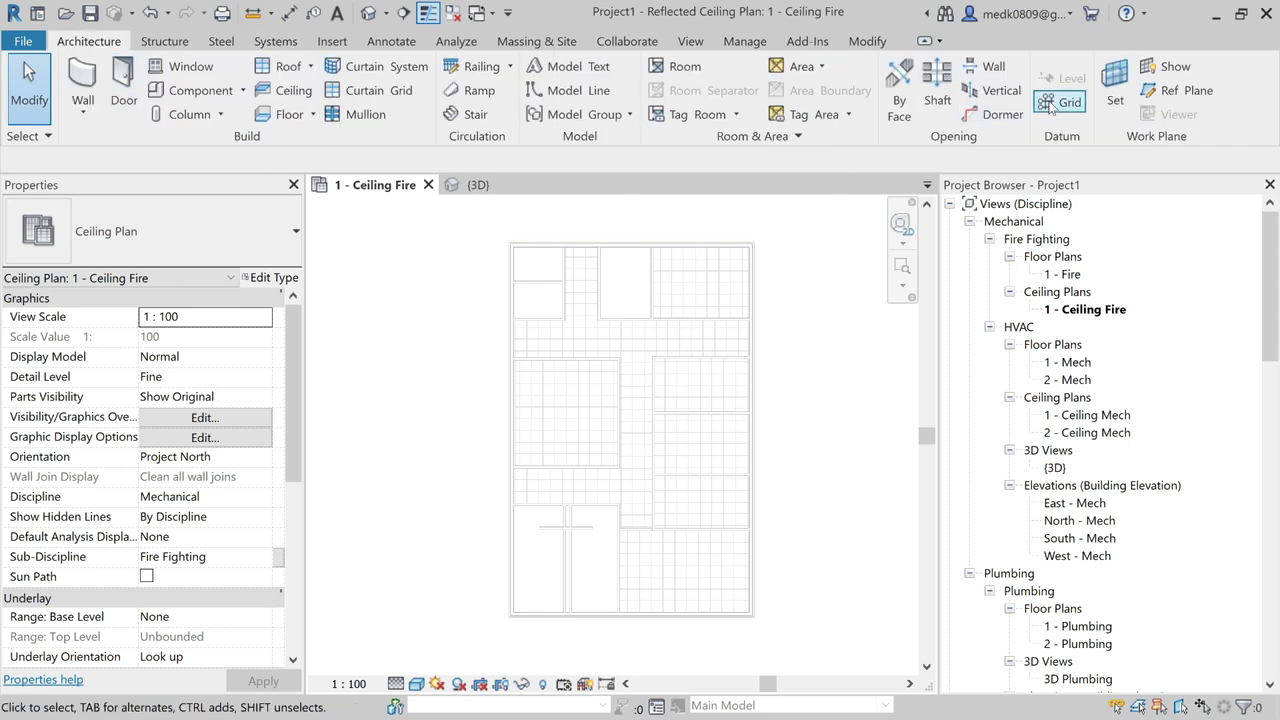
pyautogui.scroll(3, 560, 262)
pyautogui.moveTo(554, 263); pyautogui.dragTo(474, 294, button='middle')
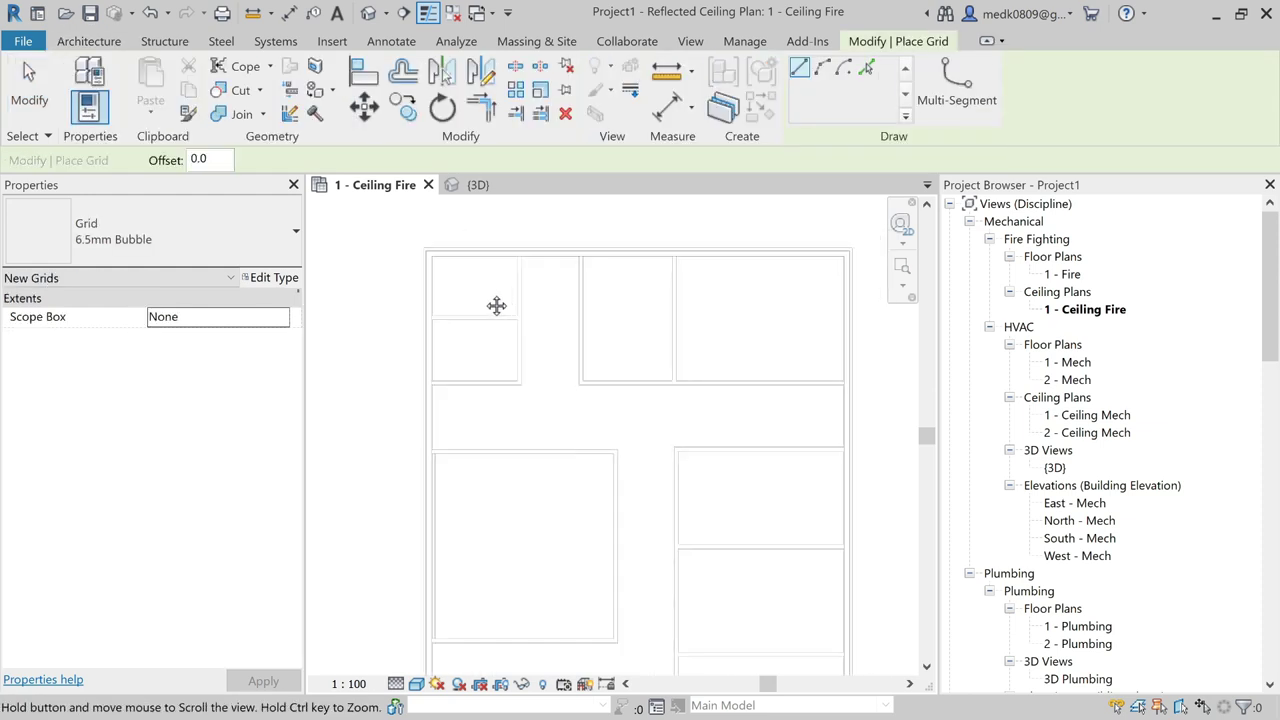
pyautogui.click(373, 297)
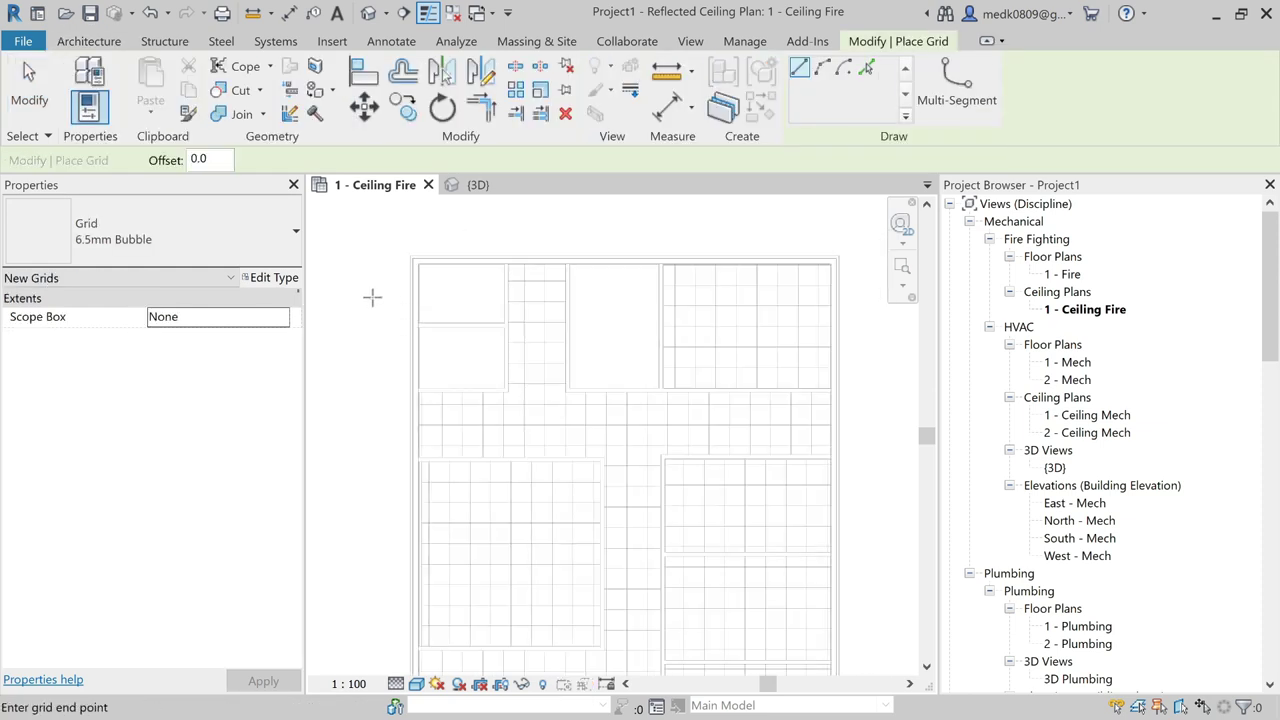
pyautogui.scroll(-2, 840, 298)
pyautogui.moveTo(837, 297); pyautogui.dragTo(794, 323, button='middle')
pyautogui.click(810, 302)
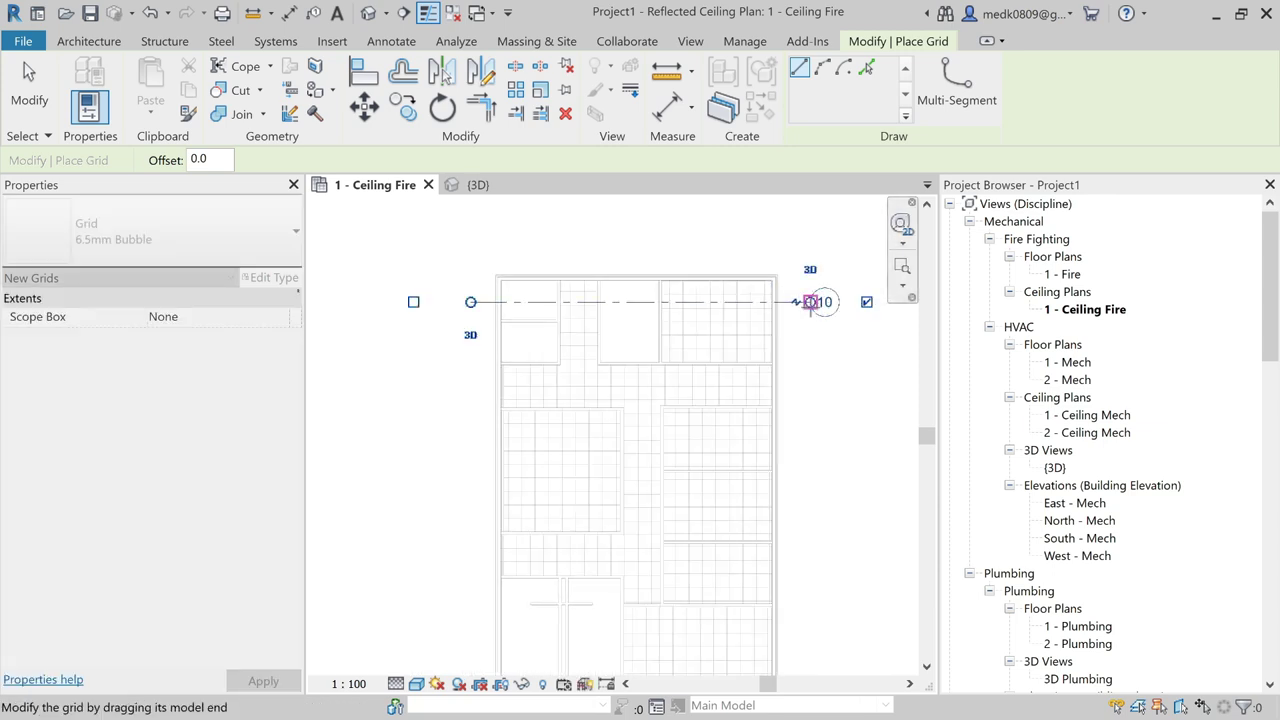
# - Add horizontal grids 11 to 15 below grid 10, with 3100 and 3500 spacing for 14 and 15
pyautogui.click(470, 362)
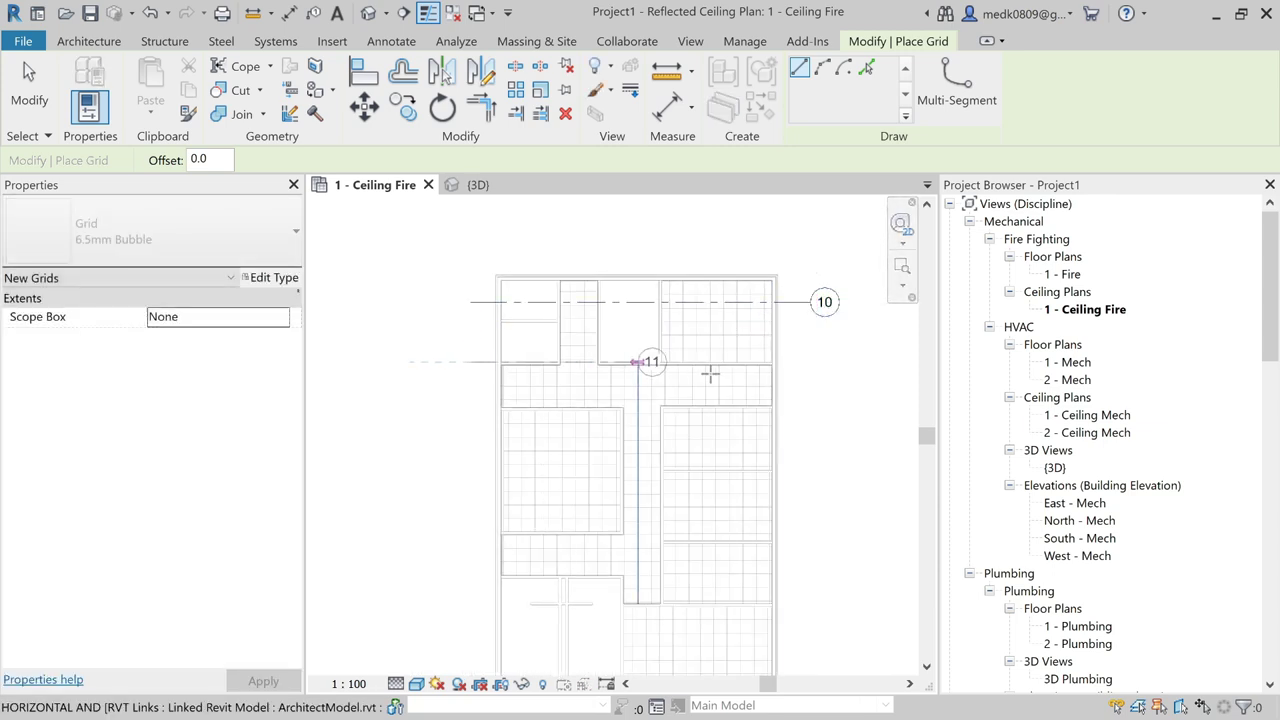
pyautogui.click(470, 432)
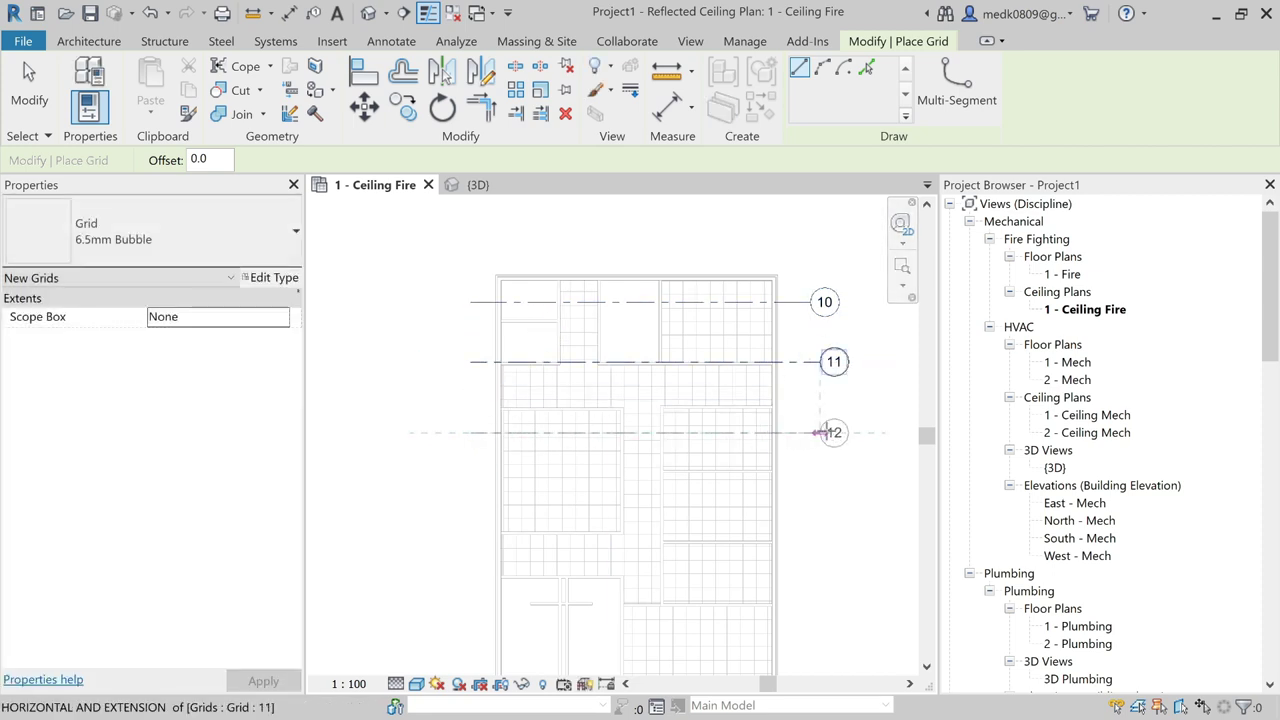
pyautogui.click(820, 432)
pyautogui.click(472, 499)
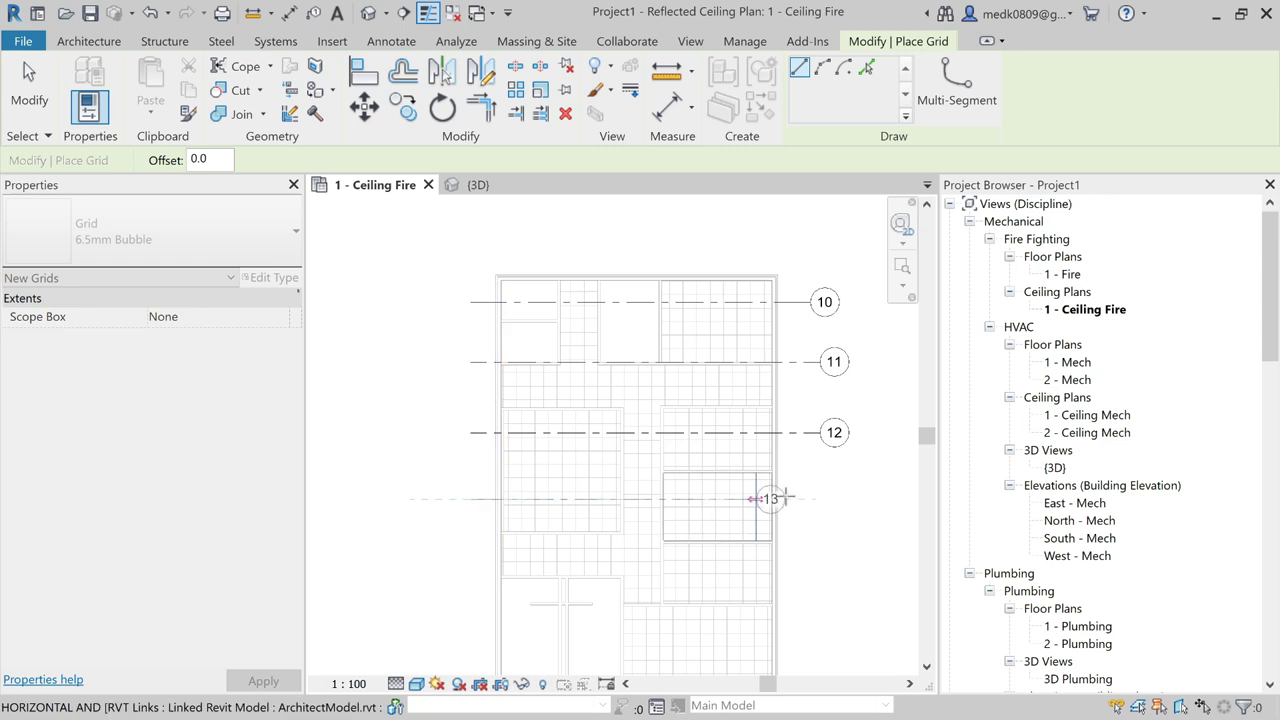
pyautogui.click(830, 499)
pyautogui.scroll(-1, 687, 255)
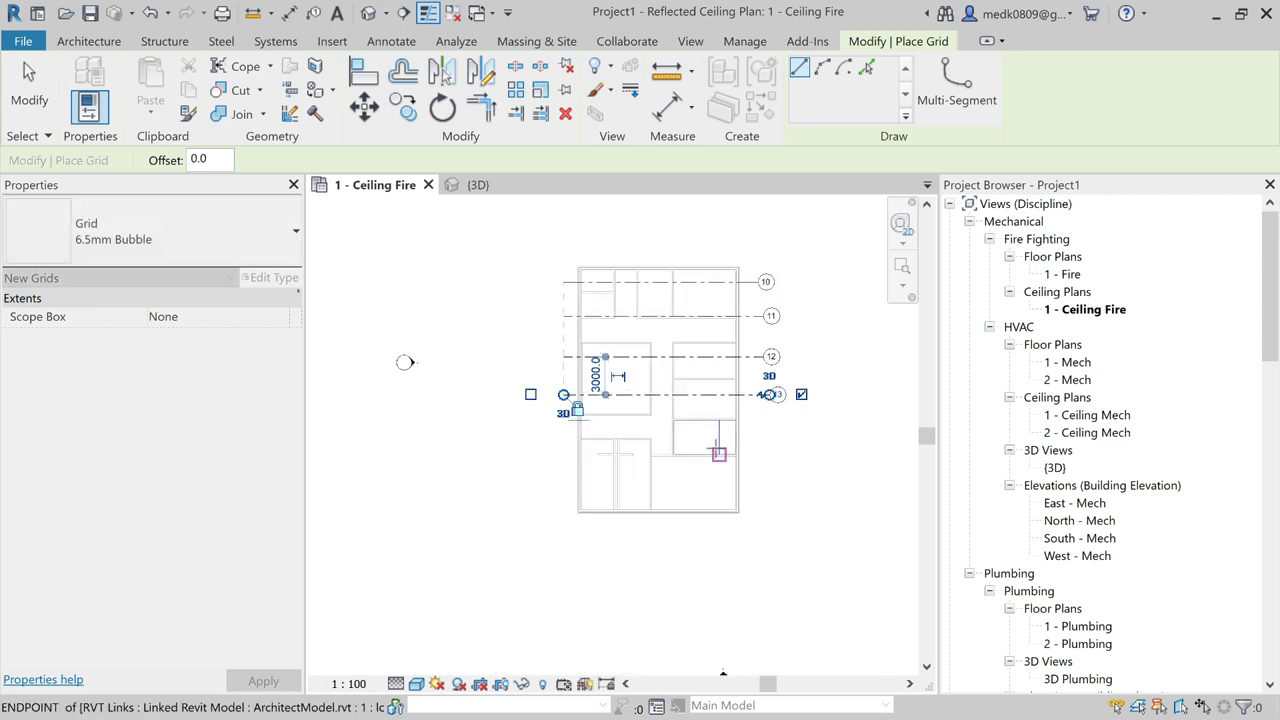
pyautogui.scroll(2, 577, 423)
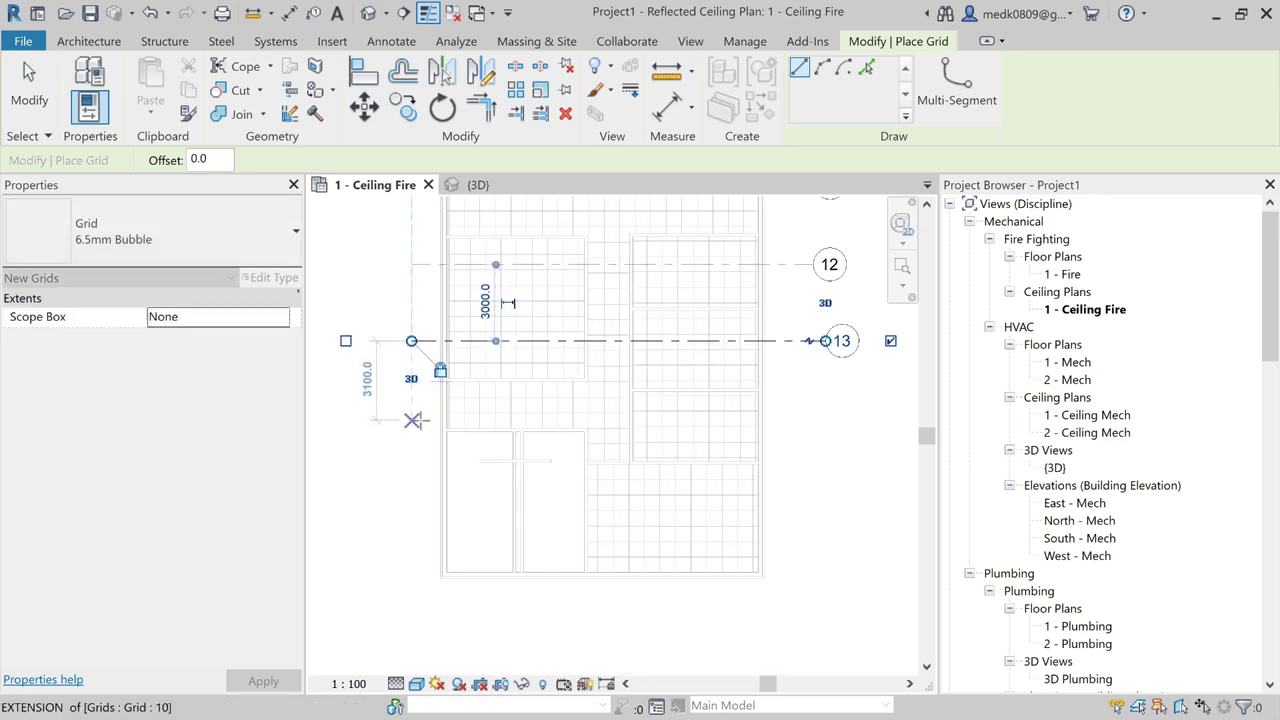
pyautogui.click(411, 420)
pyautogui.click(822, 420)
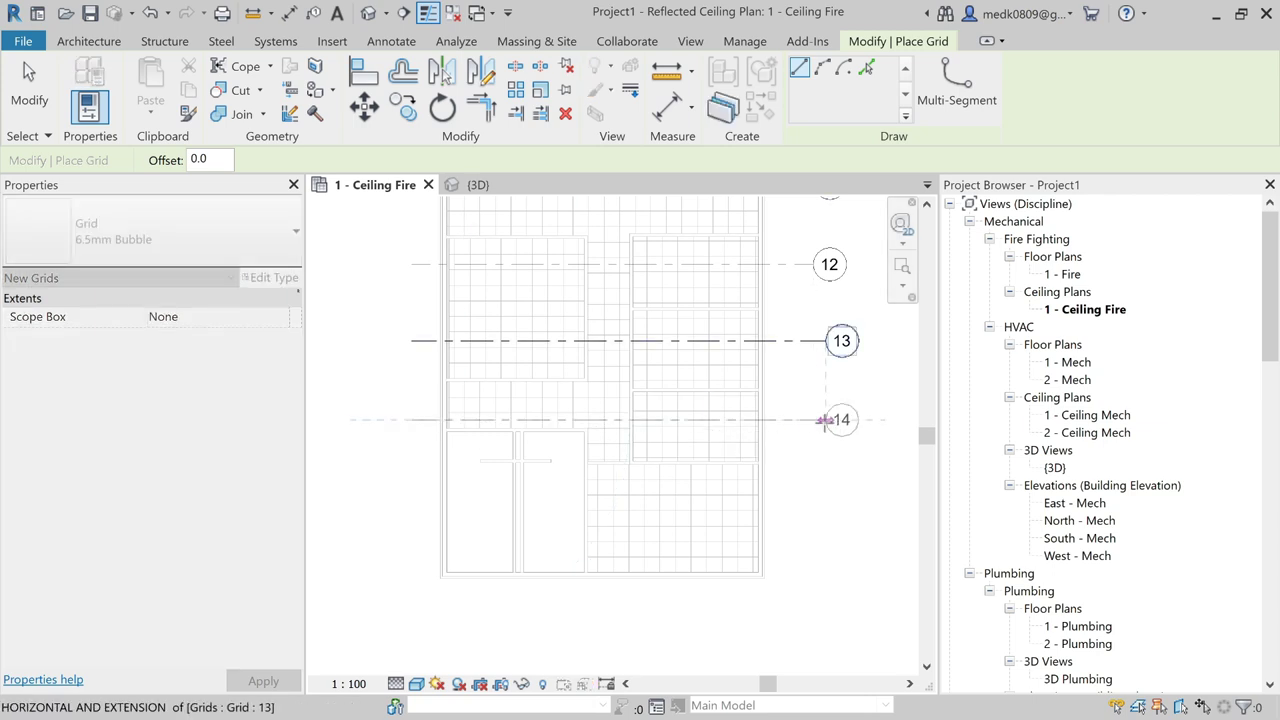
pyautogui.click(822, 420)
pyautogui.click(412, 507)
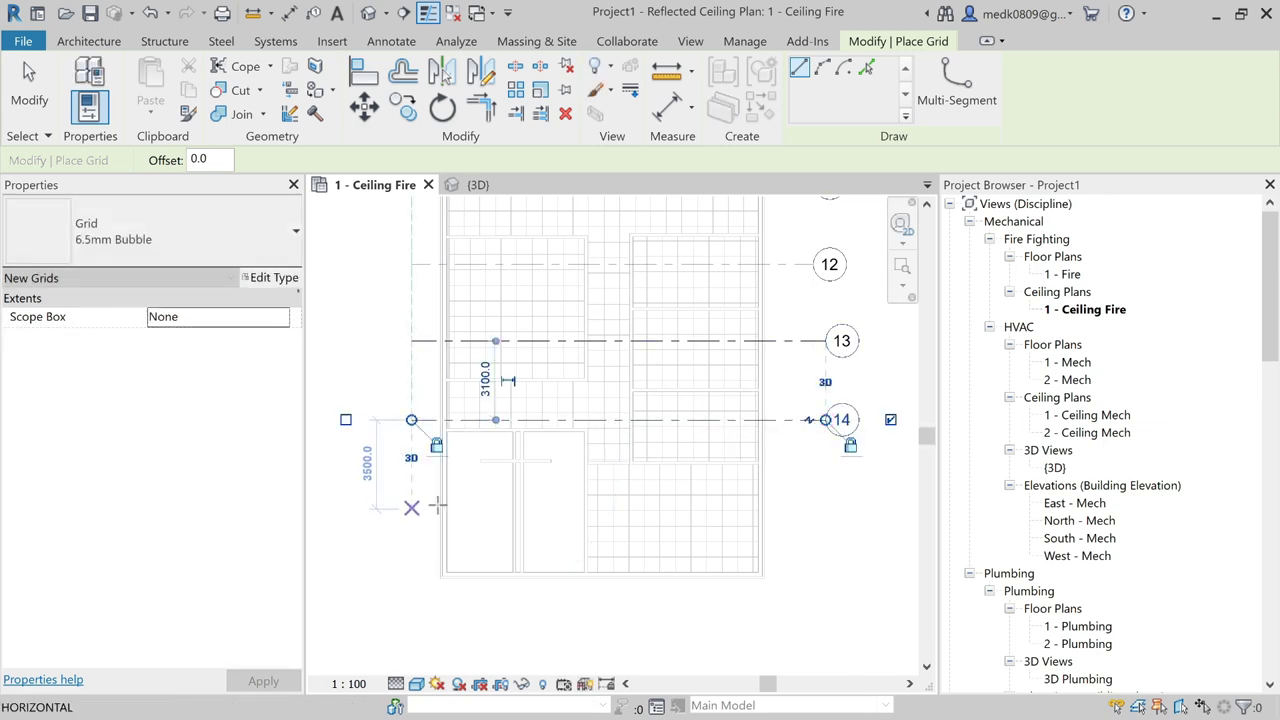
pyautogui.click(824, 508)
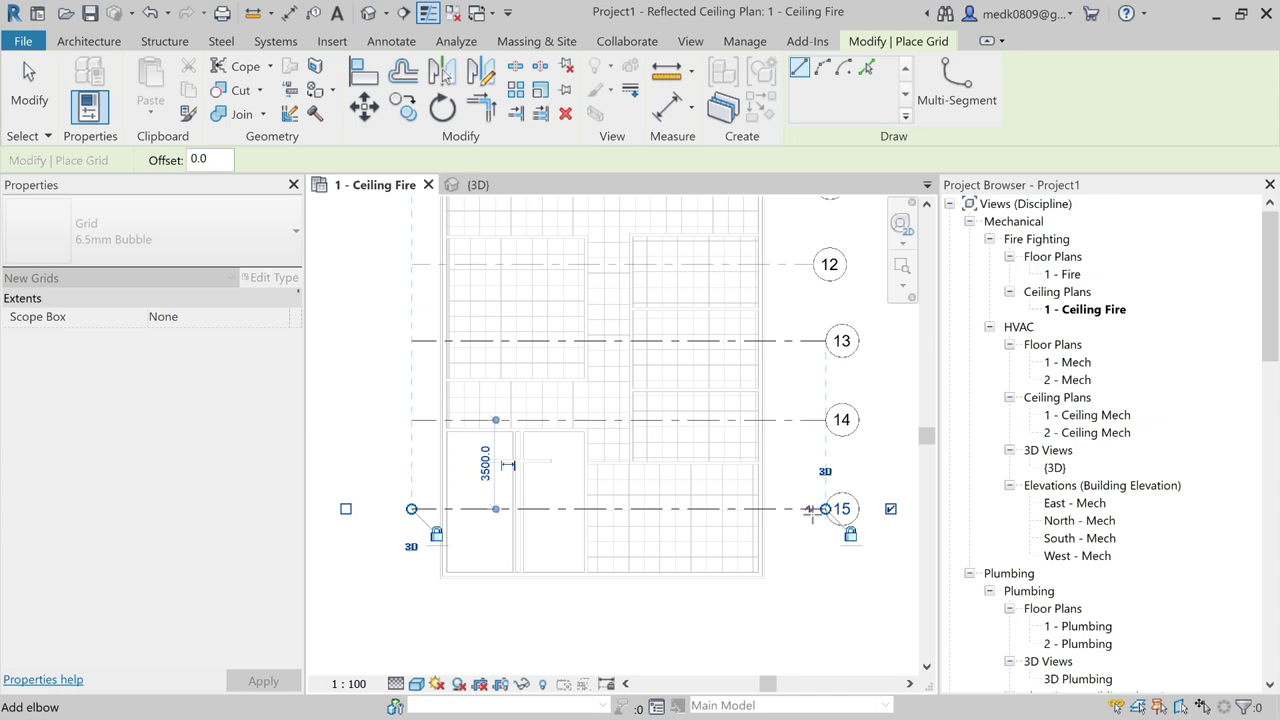
# - Draw vertical grids 16, 17, 18 and 19 from above to below the plan
pyautogui.scroll(-2, 343, 357)
pyautogui.scroll(-1, 400, 378)
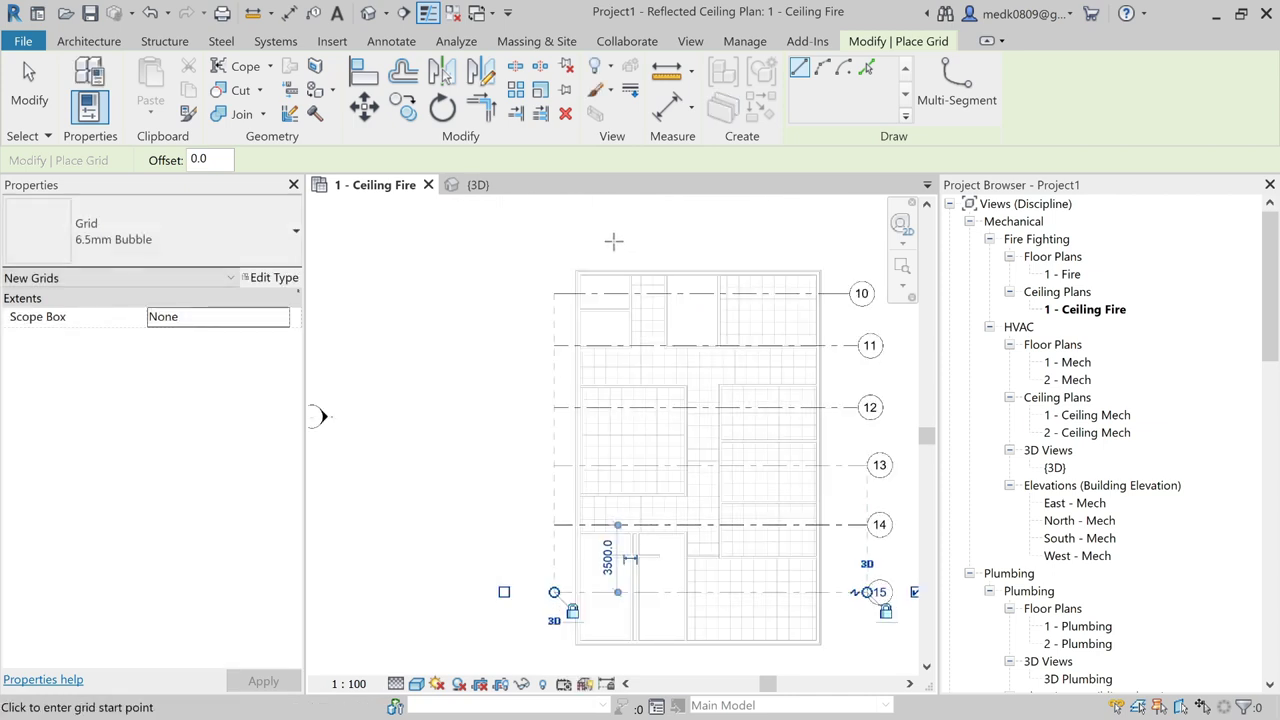
pyautogui.click(614, 297)
pyautogui.click(614, 624)
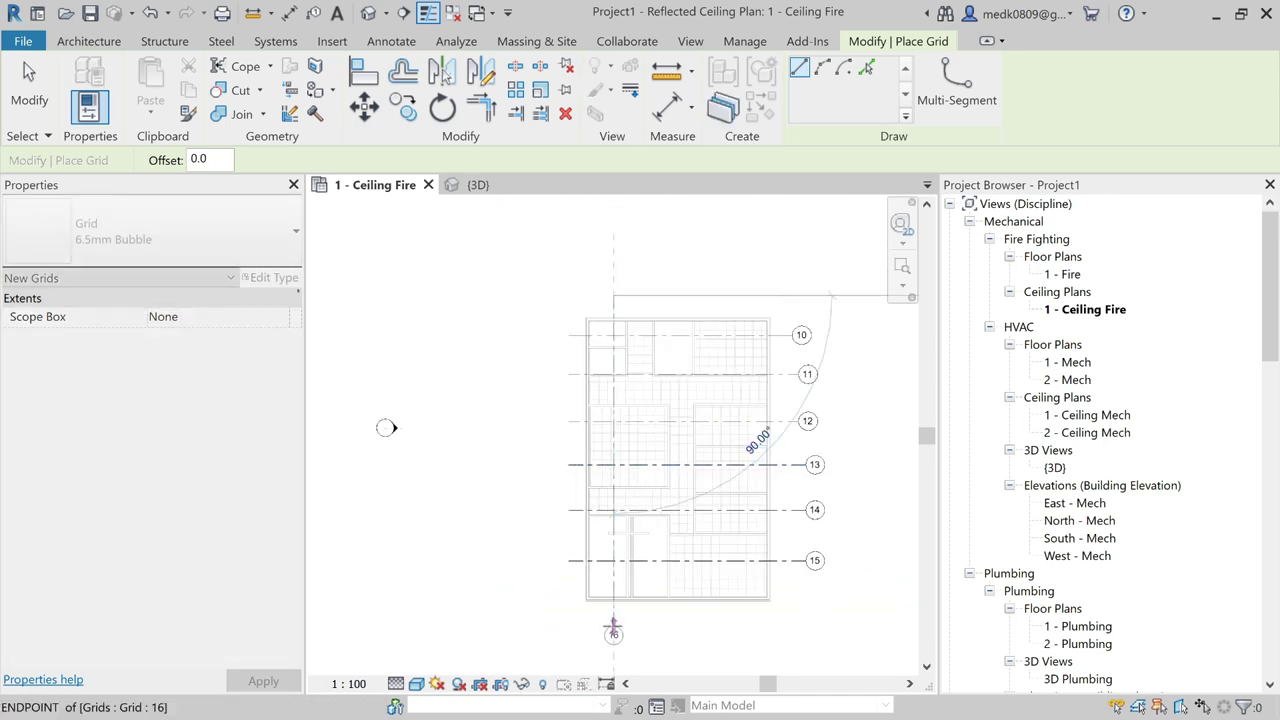
pyautogui.click(643, 295)
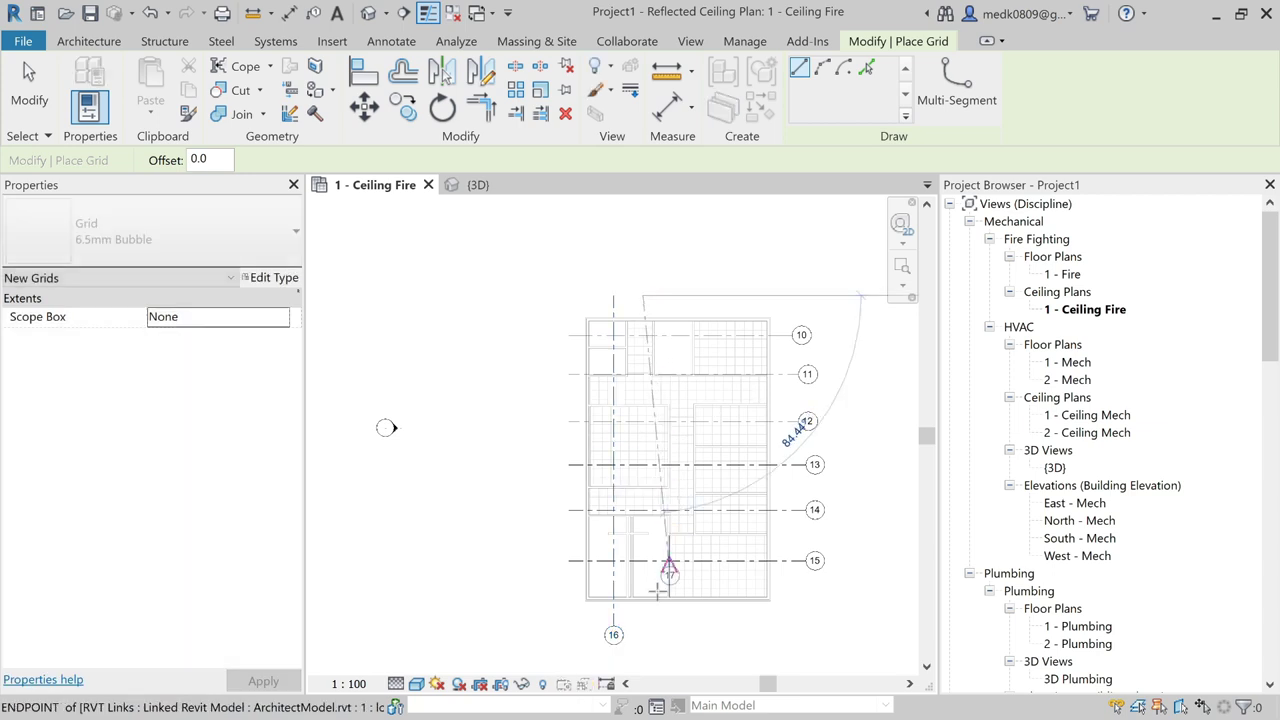
pyautogui.click(643, 630)
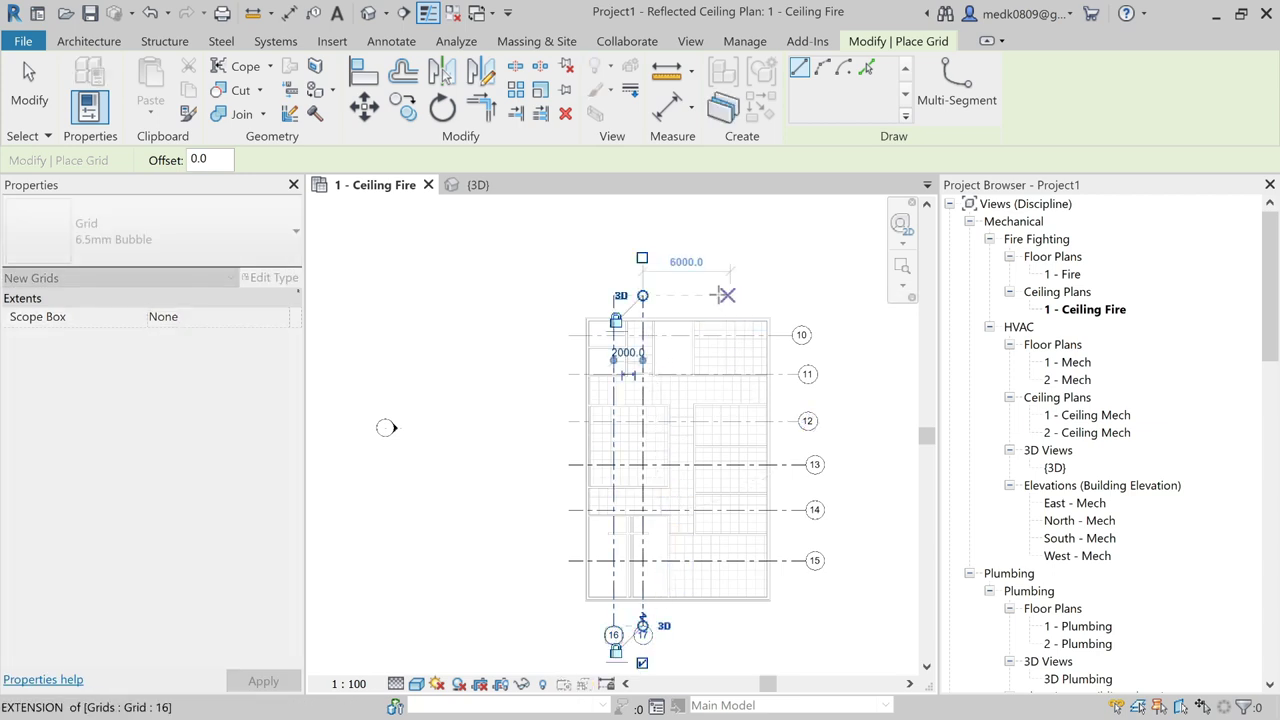
pyautogui.click(727, 322)
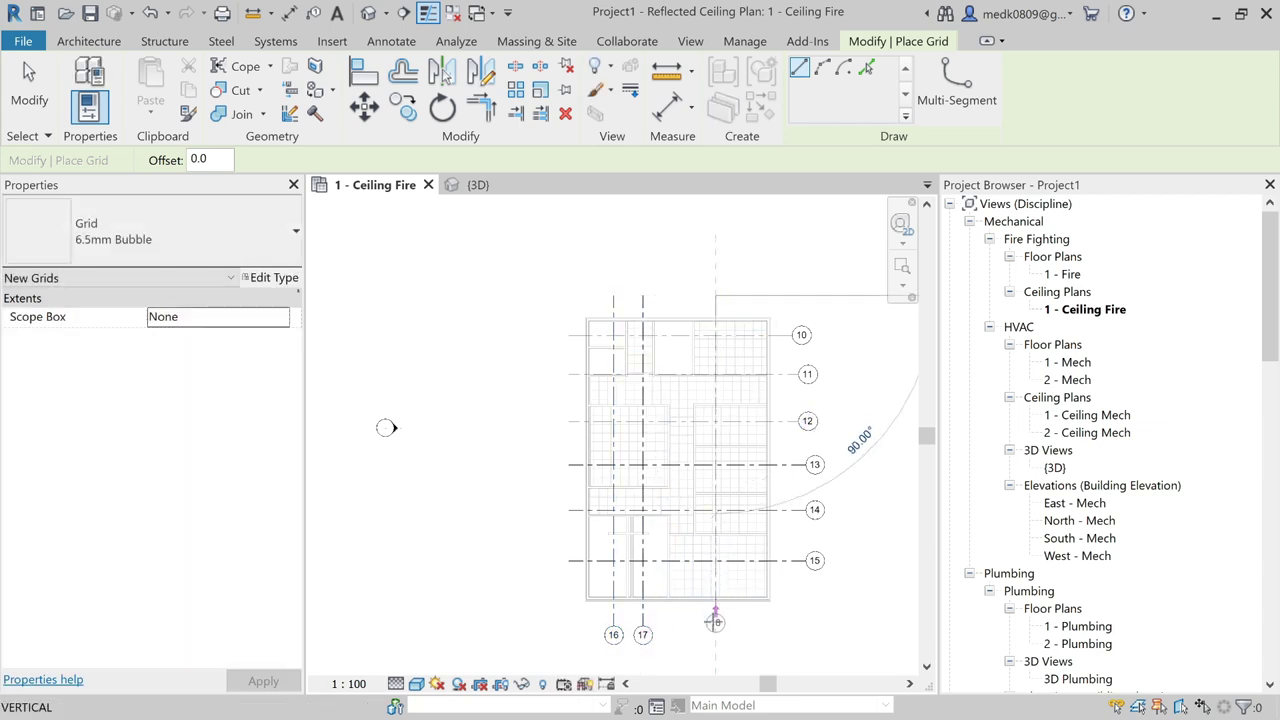
pyautogui.click(715, 622)
pyautogui.click(750, 338)
pyautogui.click(750, 620)
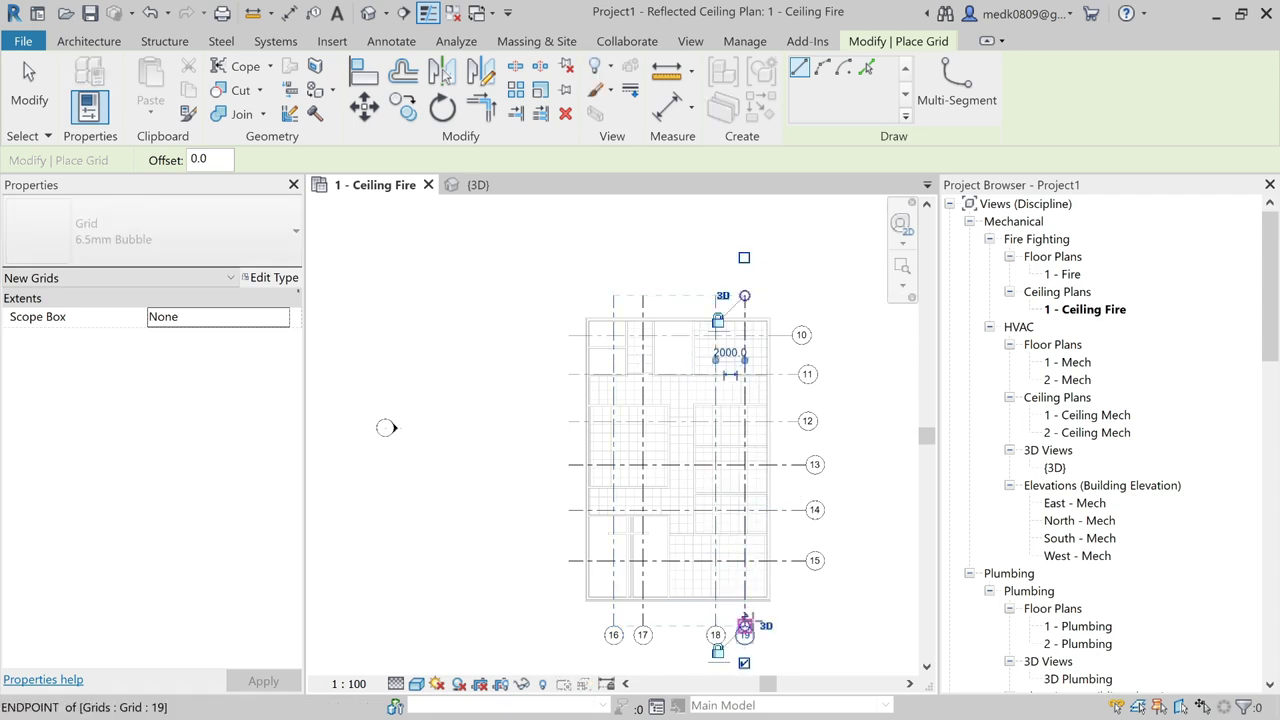
pyautogui.scroll(3, 740, 451)
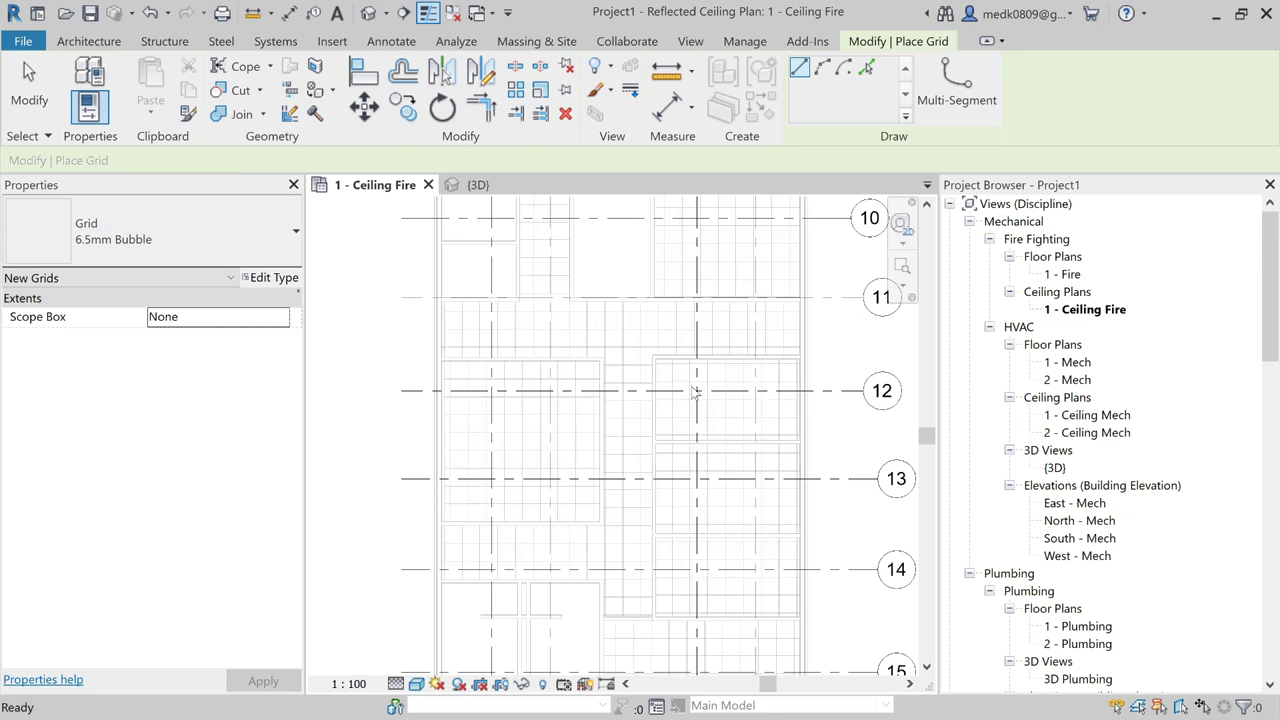
pyautogui.press('Escape')
pyautogui.press('Escape')
pyautogui.scroll(-3, 692, 364)
pyautogui.scroll(-2, 680, 368)
pyautogui.moveTo(680, 368); pyautogui.dragTo(646, 374, button='middle')
pyautogui.scroll(1, 517, 318)
pyautogui.scroll(1, 517, 318)
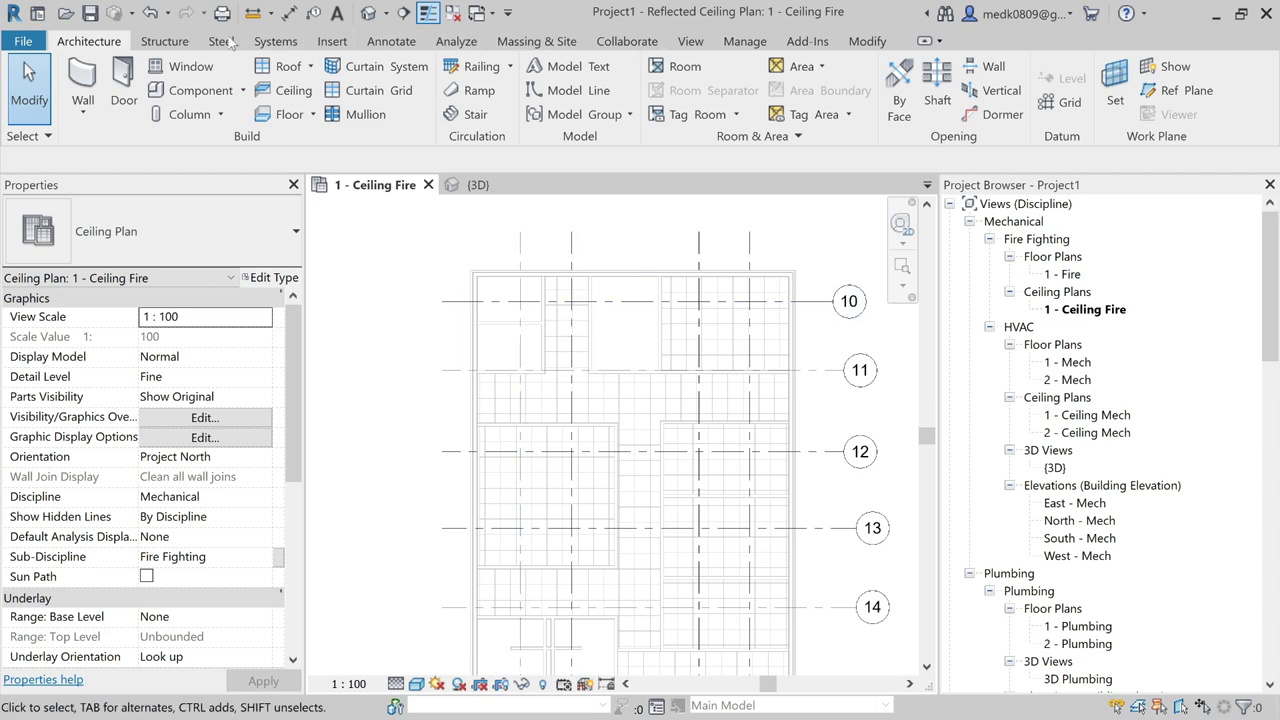
# - Place an M_Sprinkler - Pendent 15 mm head at 2700 elevation on the grid 16/10 intersection
pyautogui.click(292, 42)
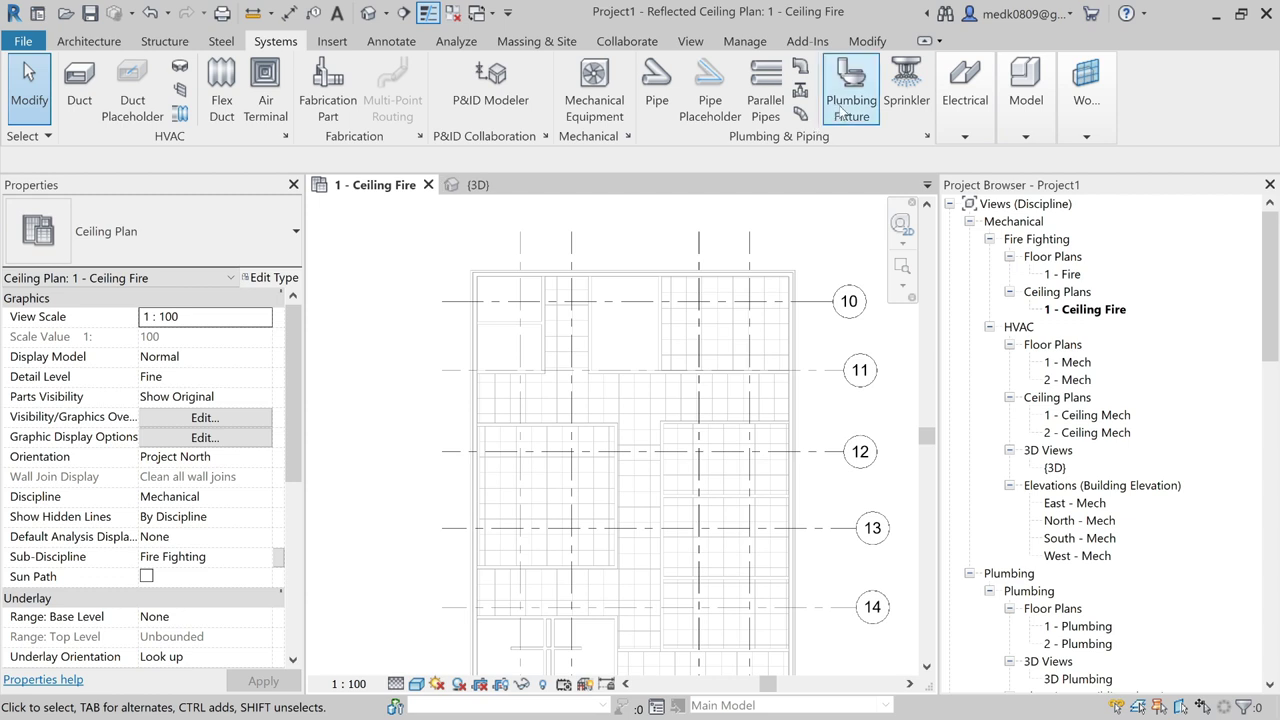
pyautogui.click(907, 92)
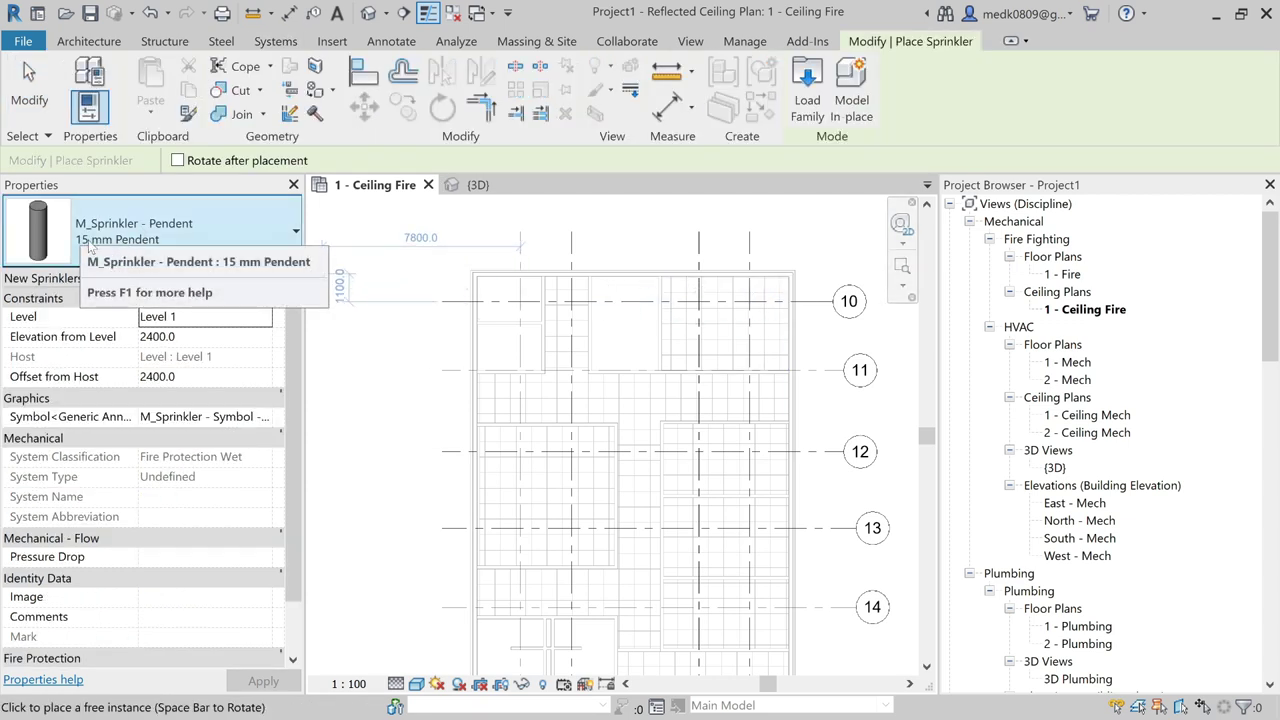
pyautogui.moveTo(150, 231)
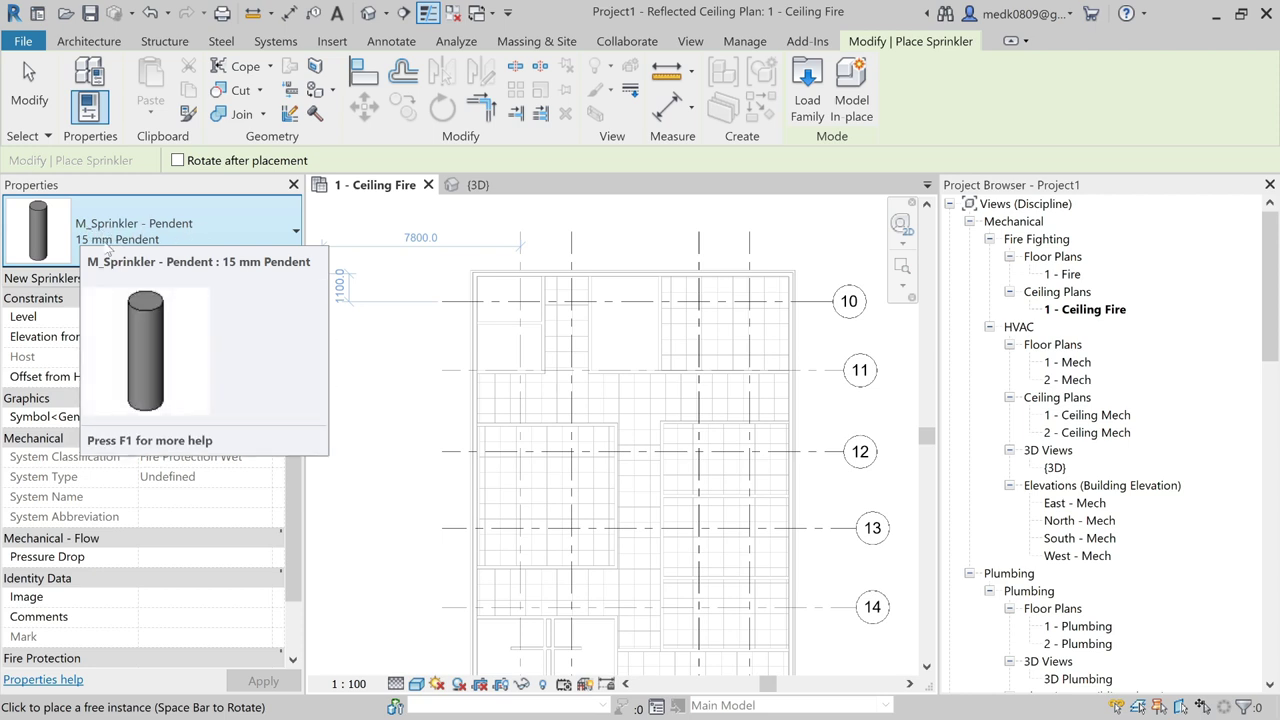
pyautogui.scroll(2, 543, 294)
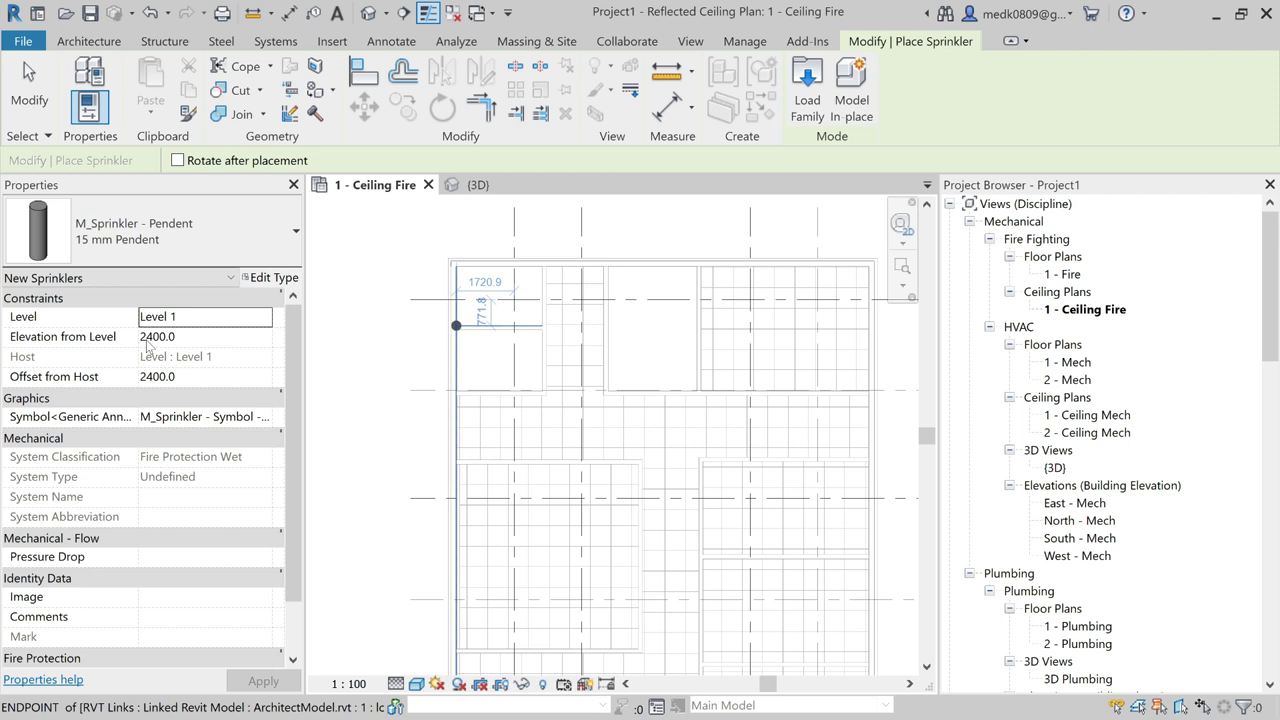
pyautogui.click(193, 339)
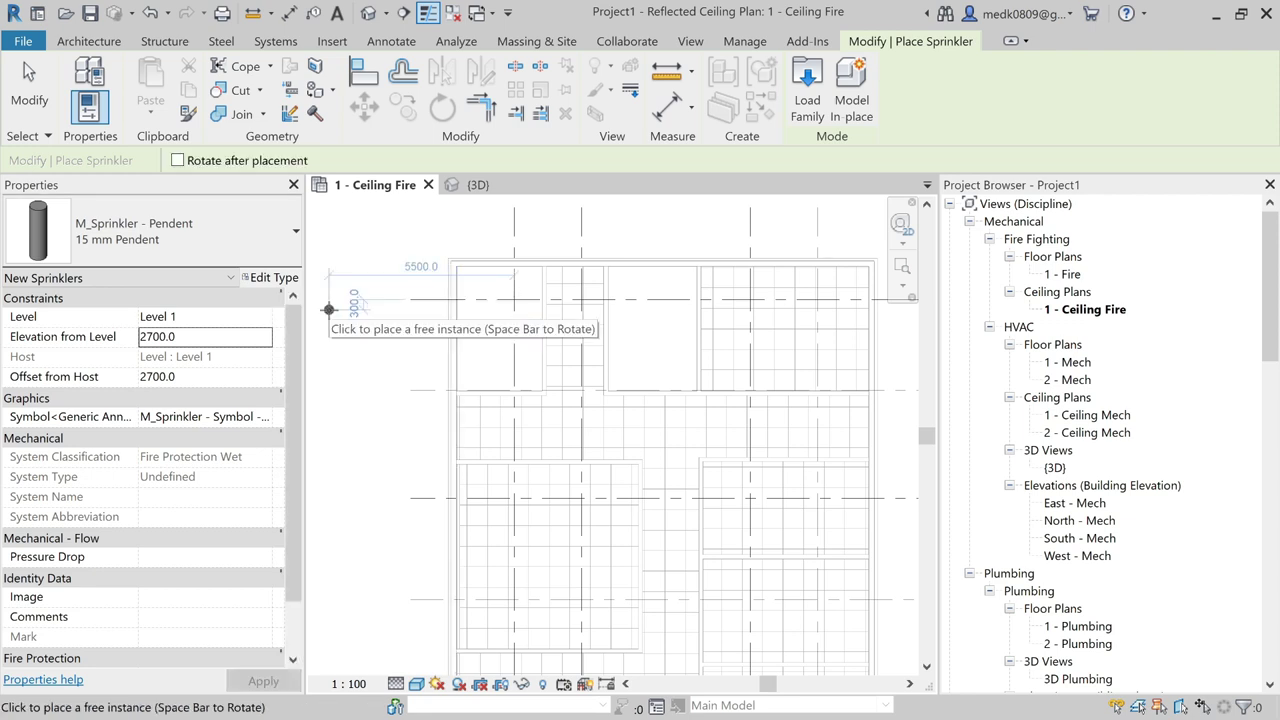
pyautogui.scroll(2, 486, 314)
pyautogui.scroll(1, 529, 297)
pyautogui.scroll(1, 551, 282)
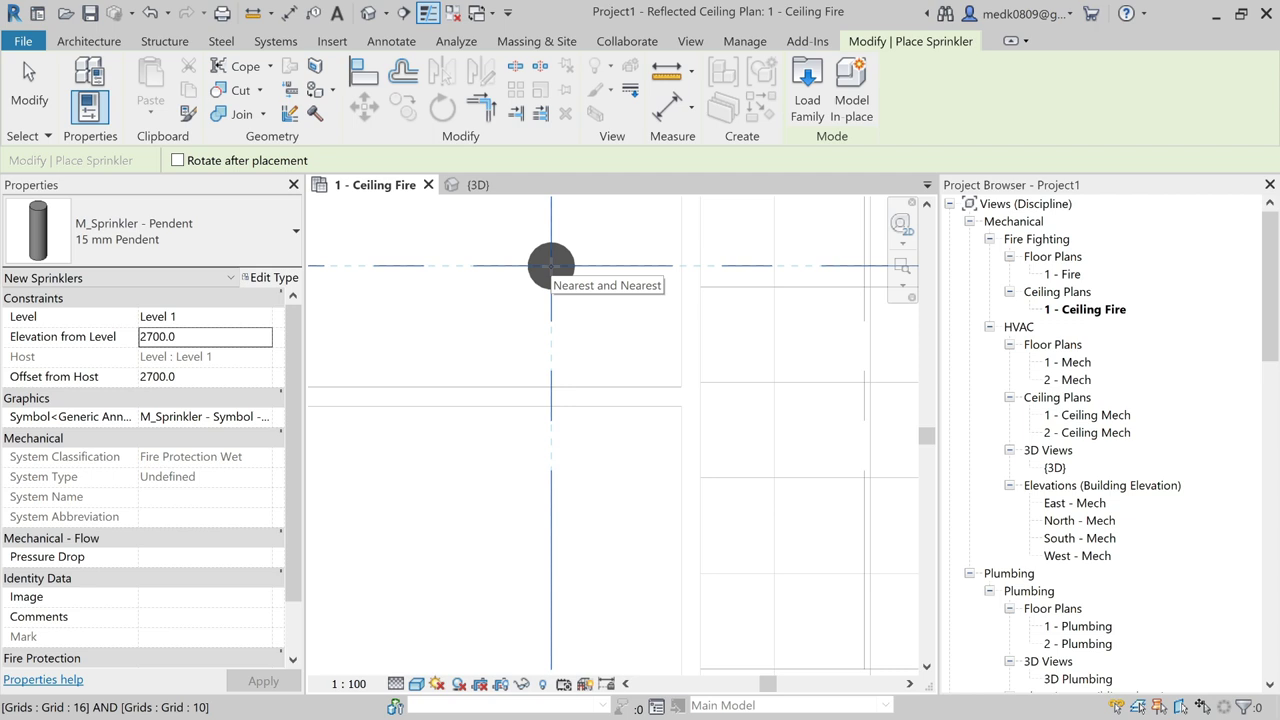
pyautogui.click(551, 265)
pyautogui.scroll(-1, 575, 500)
pyautogui.scroll(-1, 520, 450)
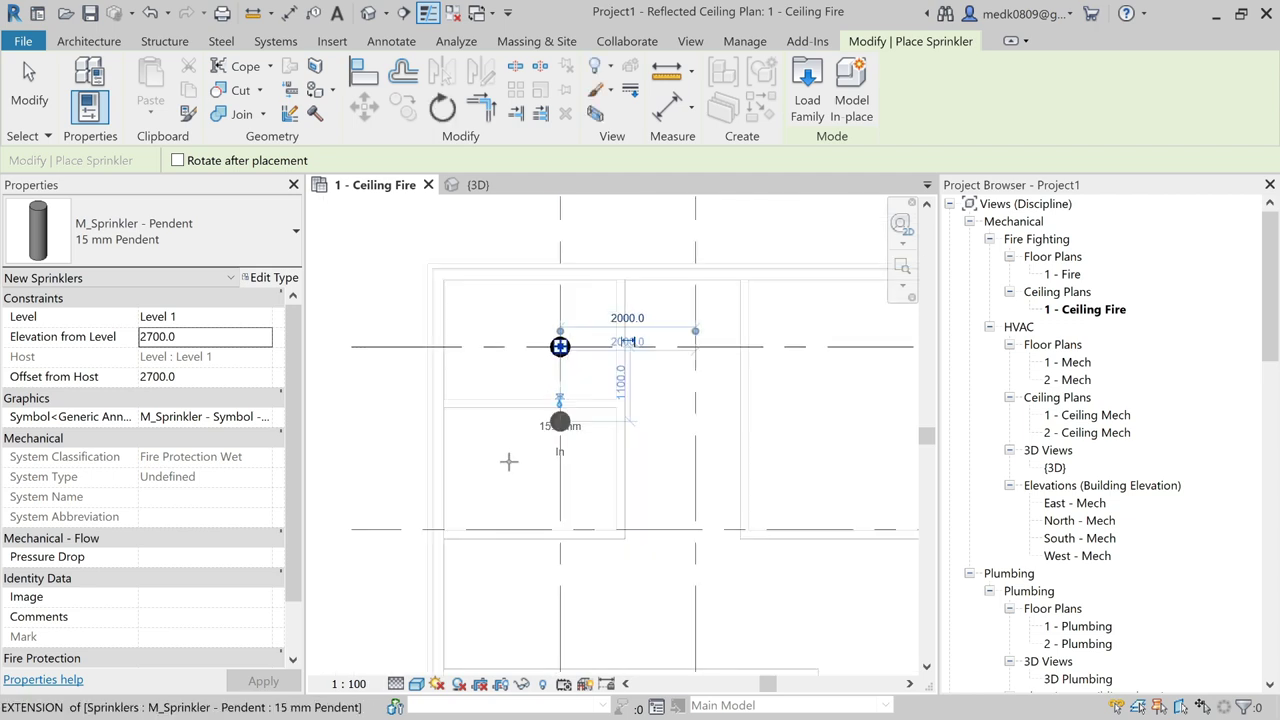
pyautogui.scroll(-1, 508, 461)
pyautogui.press('Escape')
pyautogui.press('Escape')
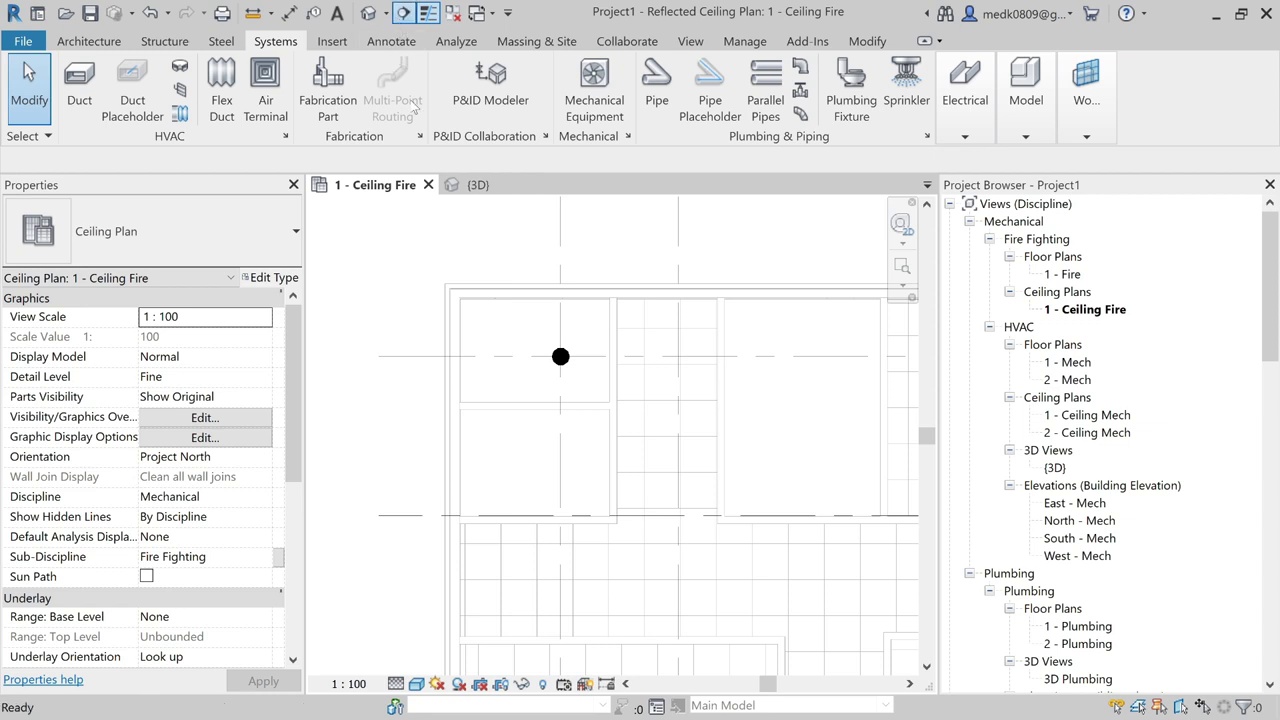
# - Draw a section line through the sprinkler and shrink its view depth
pyautogui.click(402, 13)
pyautogui.click(357, 381)
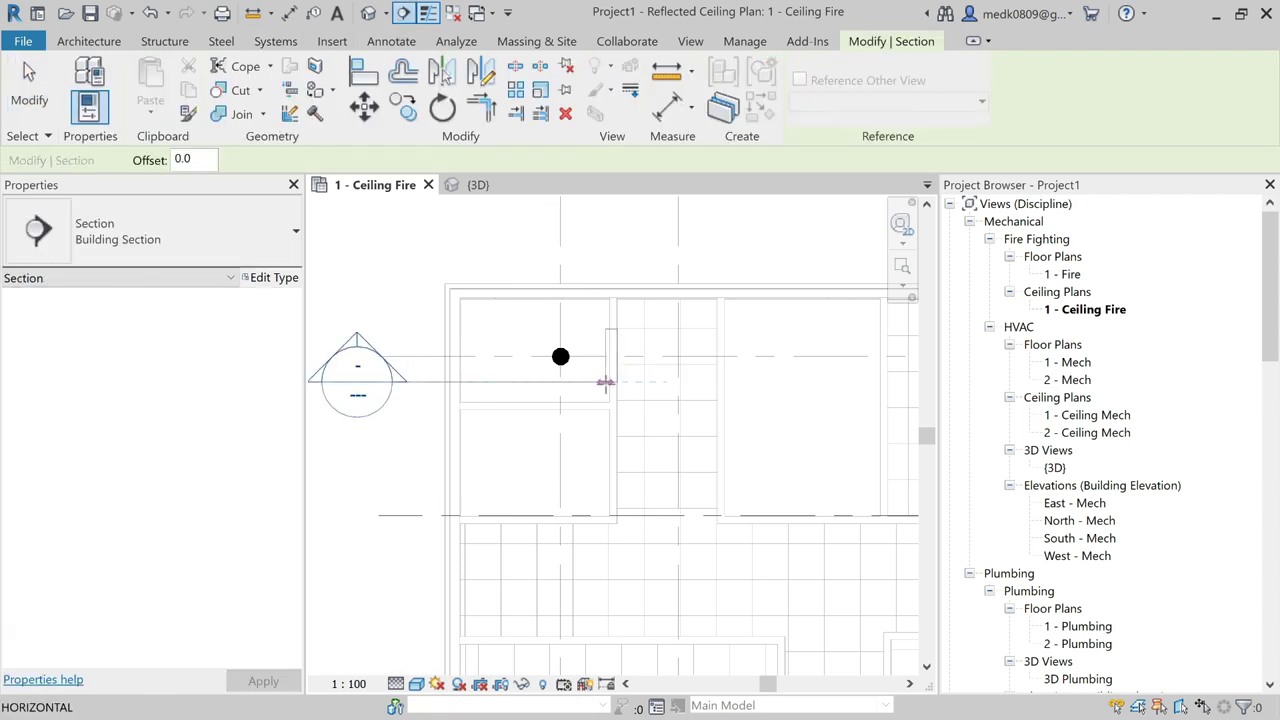
pyautogui.click(605, 381)
pyautogui.press('Escape')
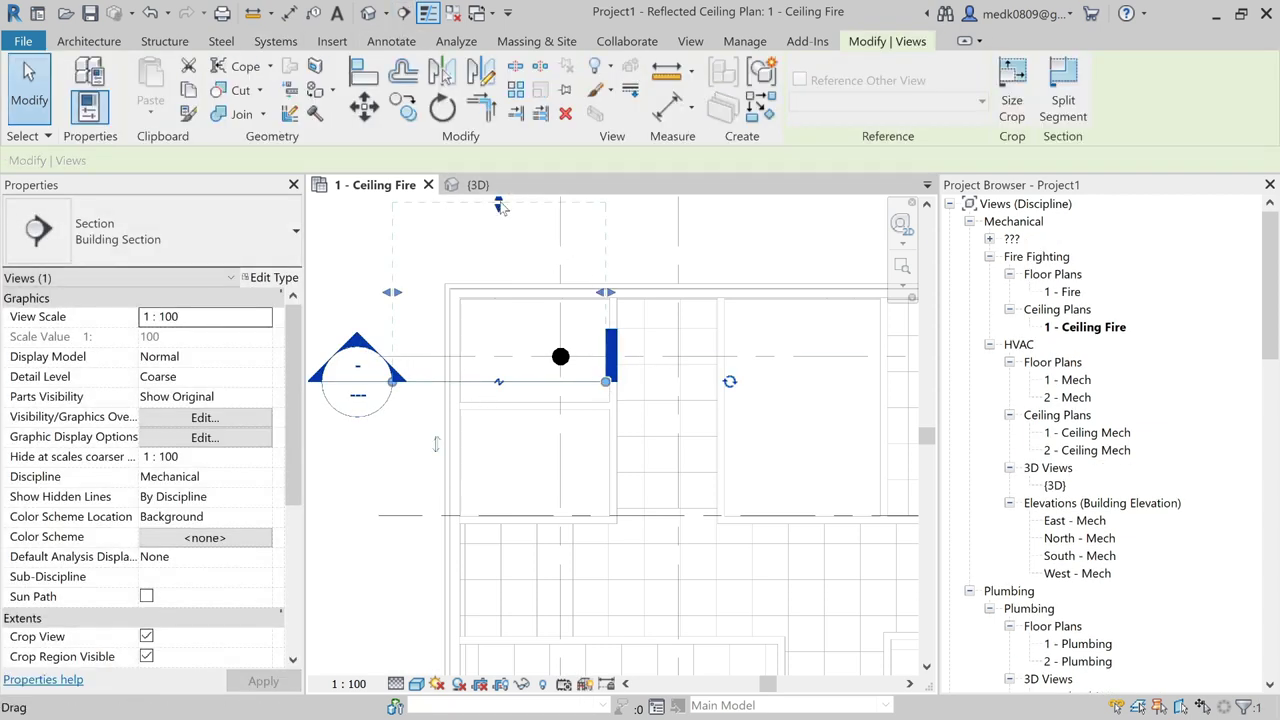
pyautogui.moveTo(500, 207); pyautogui.dragTo(498, 305)
# - Inspect the sprinkler in Section 1, then return to the 1 - Ceiling Fire plan
pyautogui.rightClick(523, 378)
pyautogui.click(564, 399)
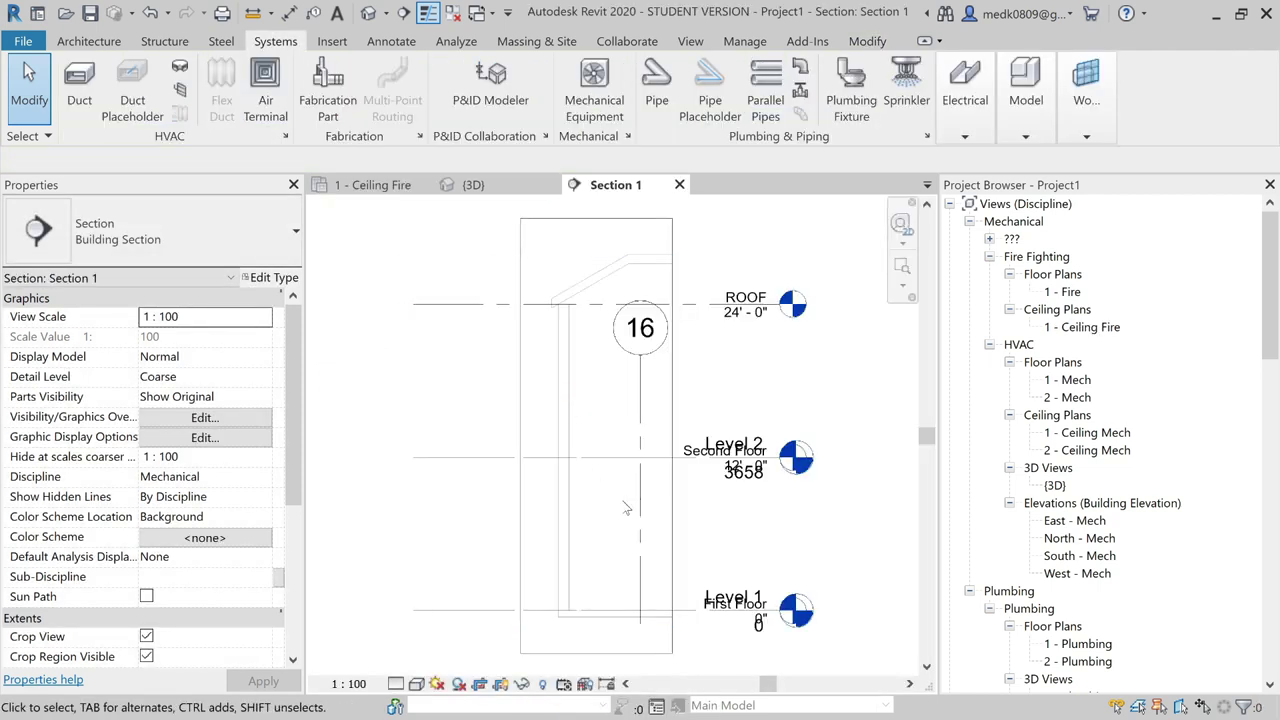
pyautogui.scroll(3, 628, 500)
pyautogui.scroll(3, 632, 485)
pyautogui.scroll(2, 600, 465)
pyautogui.scroll(-2, 598, 462)
pyautogui.scroll(-2, 598, 452)
pyautogui.scroll(-2, 605, 455)
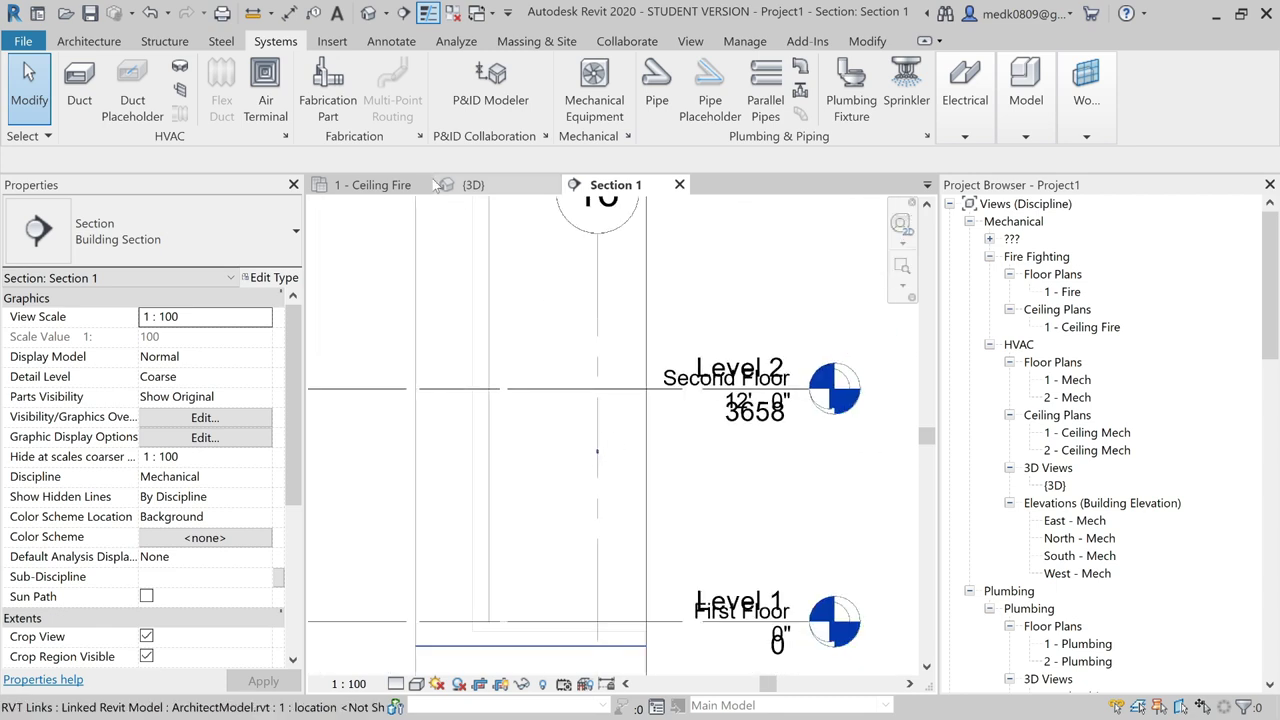
pyautogui.click(395, 185)
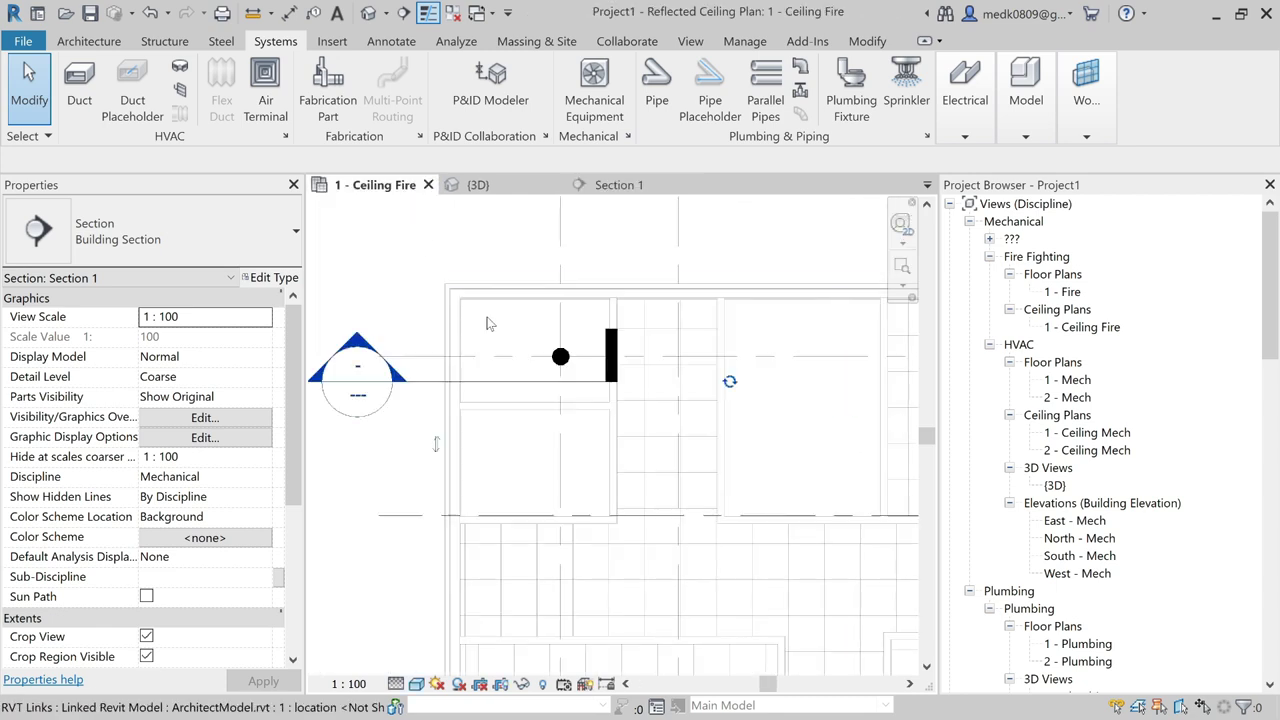
# - Copy the placed pendent sprinkler to the intersection of grids 10 and 17
pyautogui.click(565, 365)
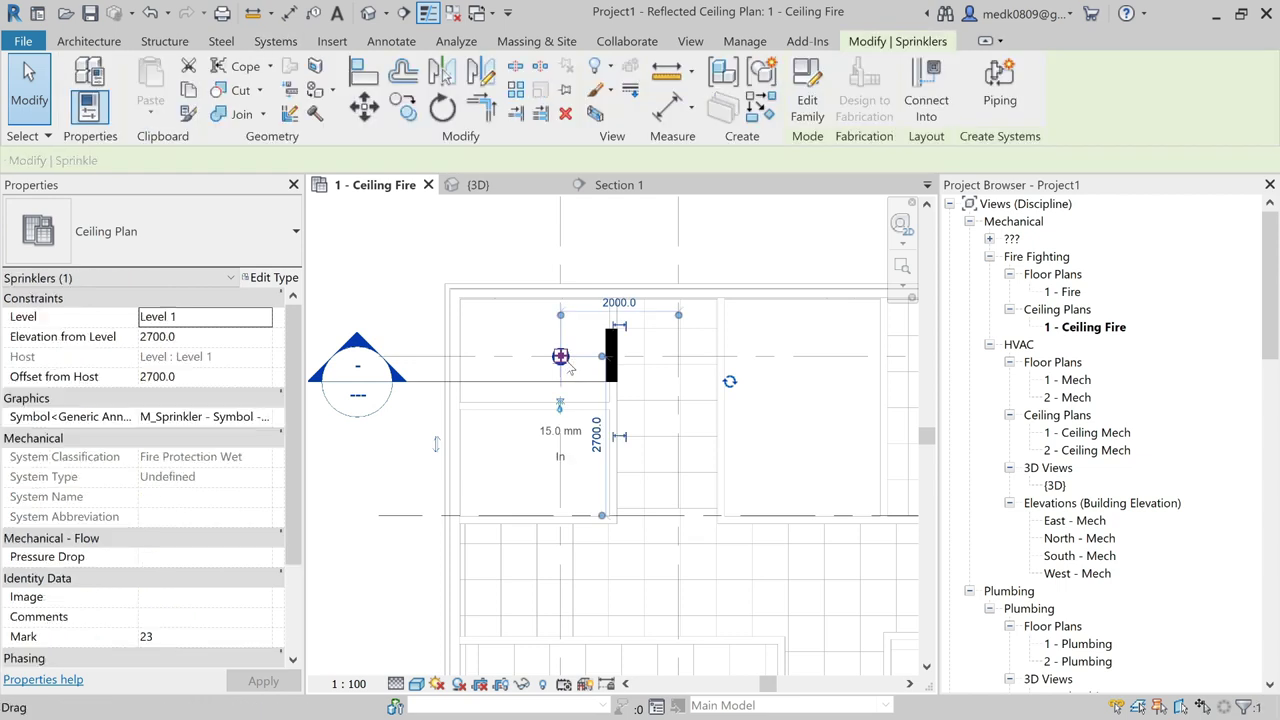
pyautogui.click(415, 121)
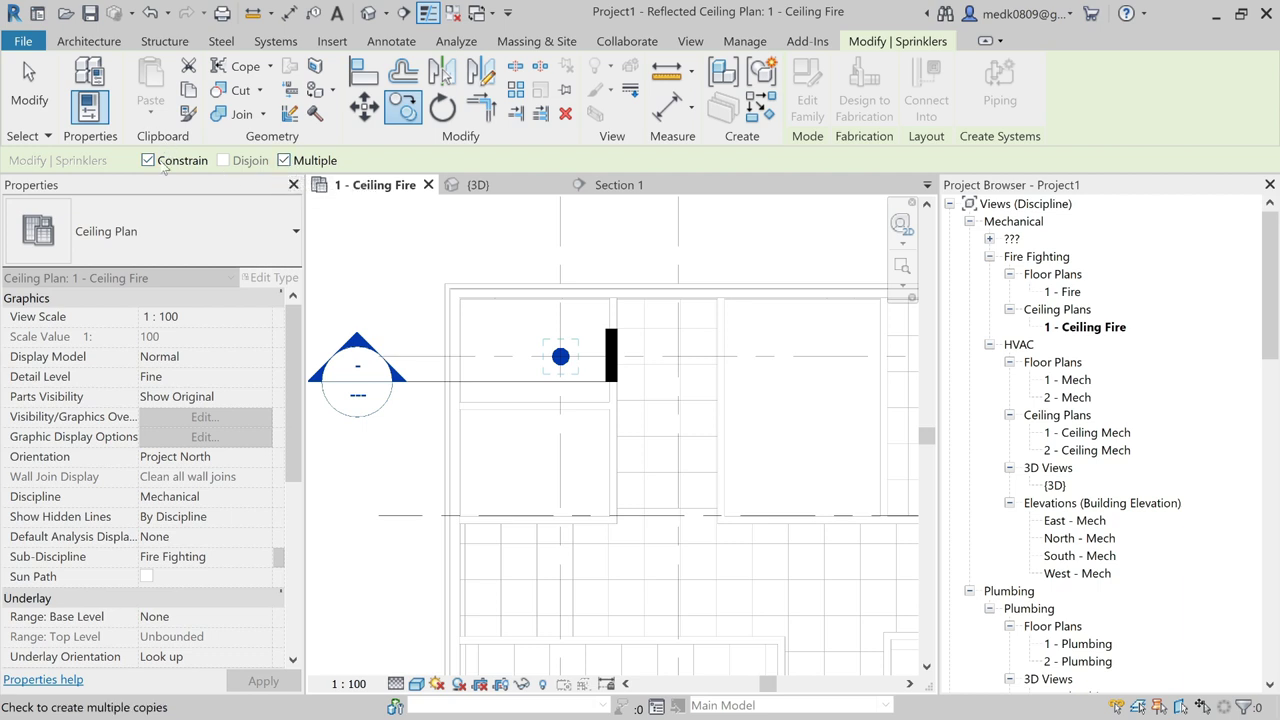
pyautogui.scroll(2, 565, 365)
pyautogui.scroll(2, 567, 370)
pyautogui.scroll(1, 566, 350)
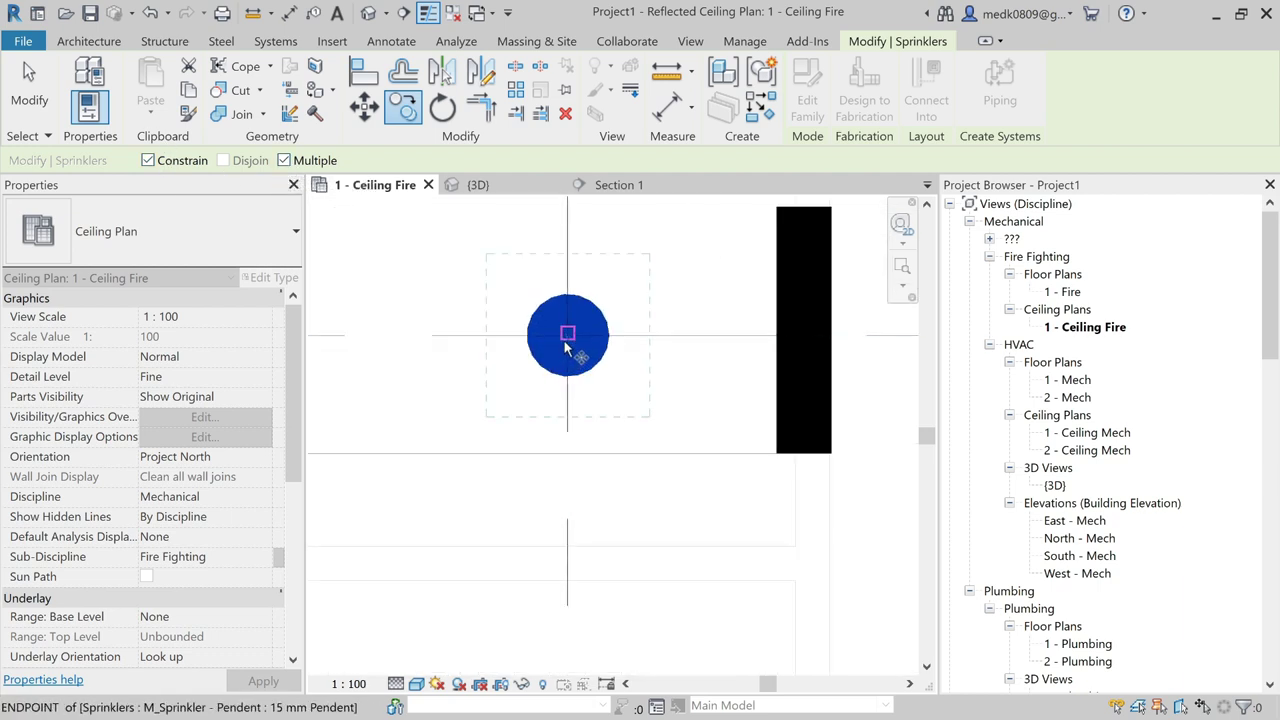
pyautogui.scroll(1, 565, 335)
pyautogui.scroll(2, 565, 333)
pyautogui.scroll(1, 568, 333)
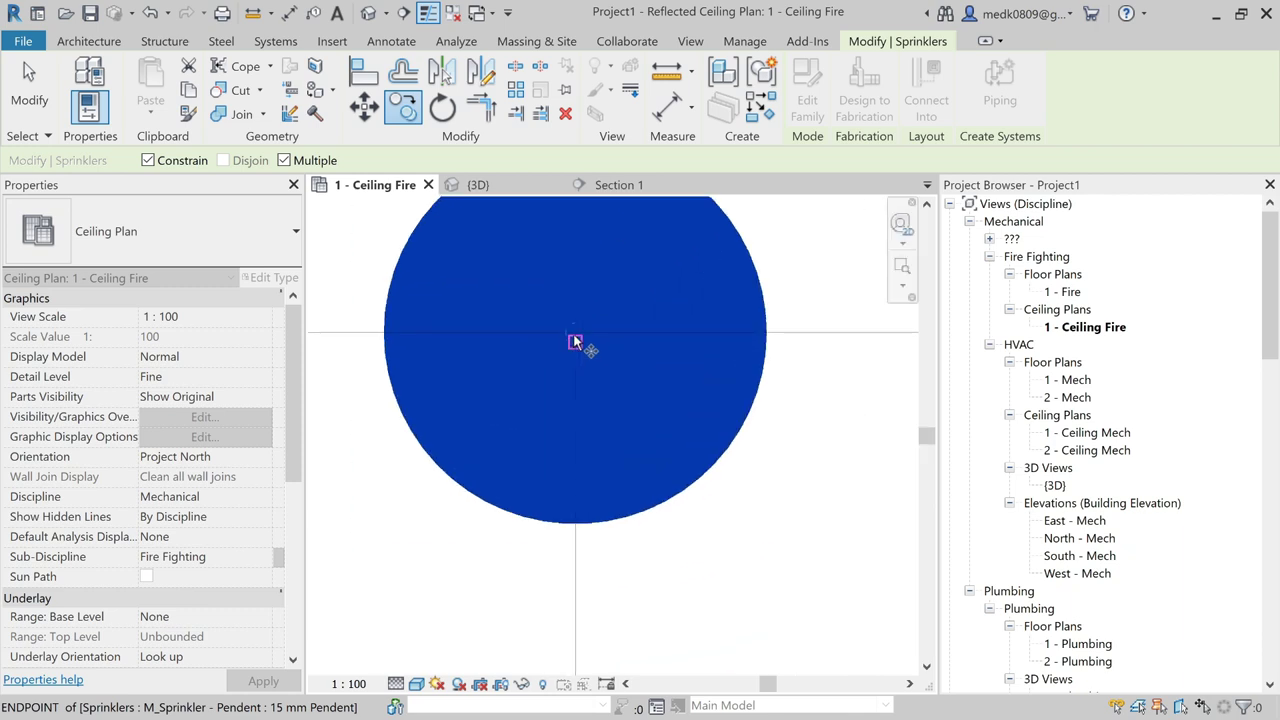
pyautogui.scroll(2, 574, 333)
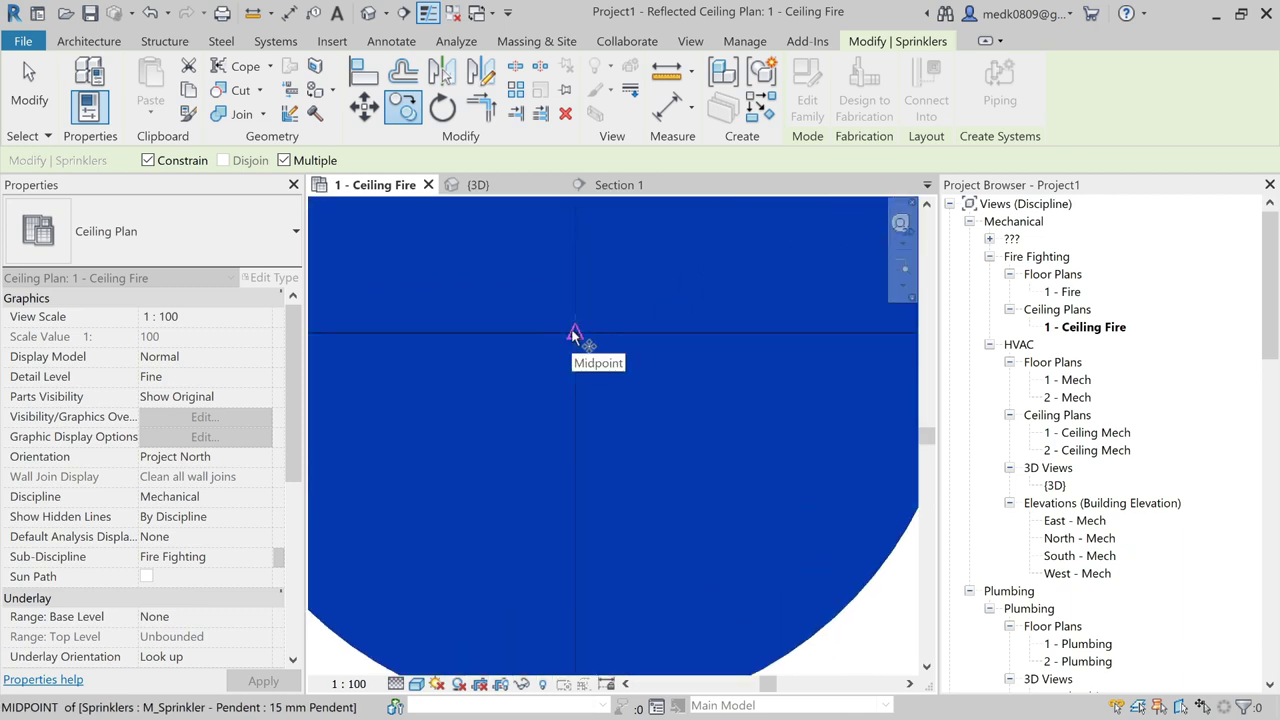
pyautogui.scroll(-2, 574, 333)
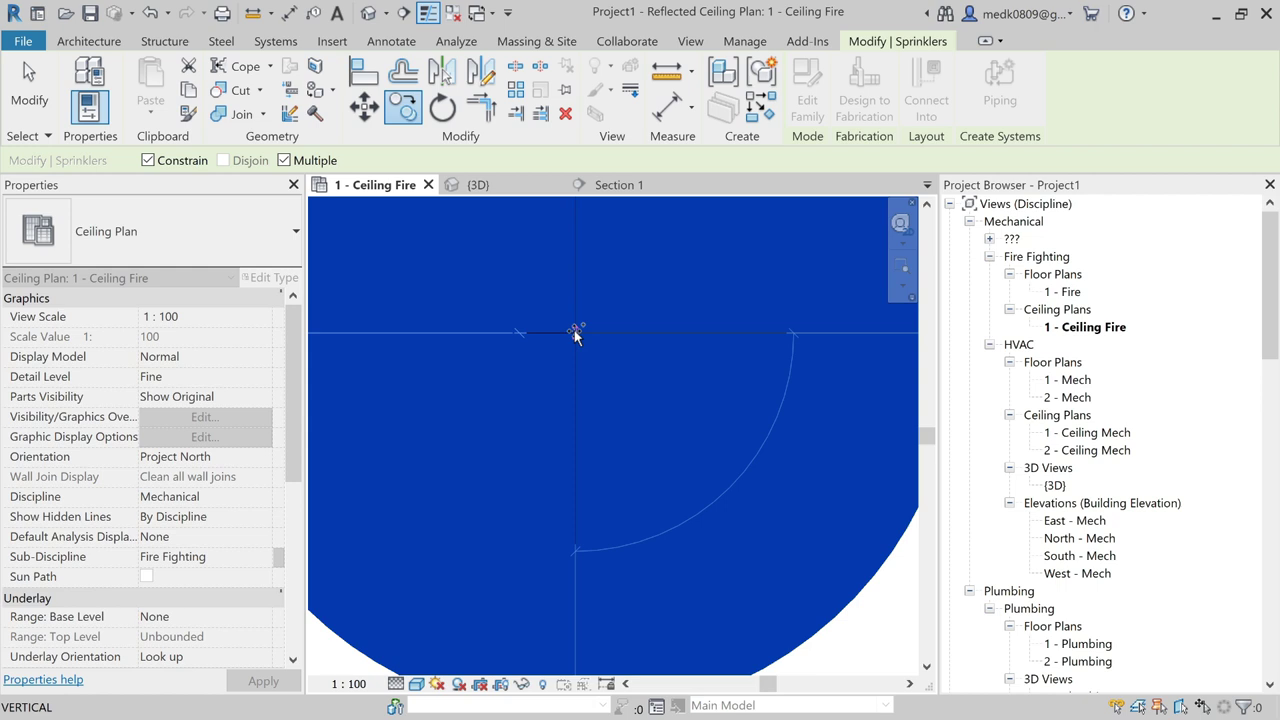
pyautogui.scroll(-2, 560, 335)
pyautogui.scroll(-2, 542, 338)
pyautogui.scroll(-2, 550, 336)
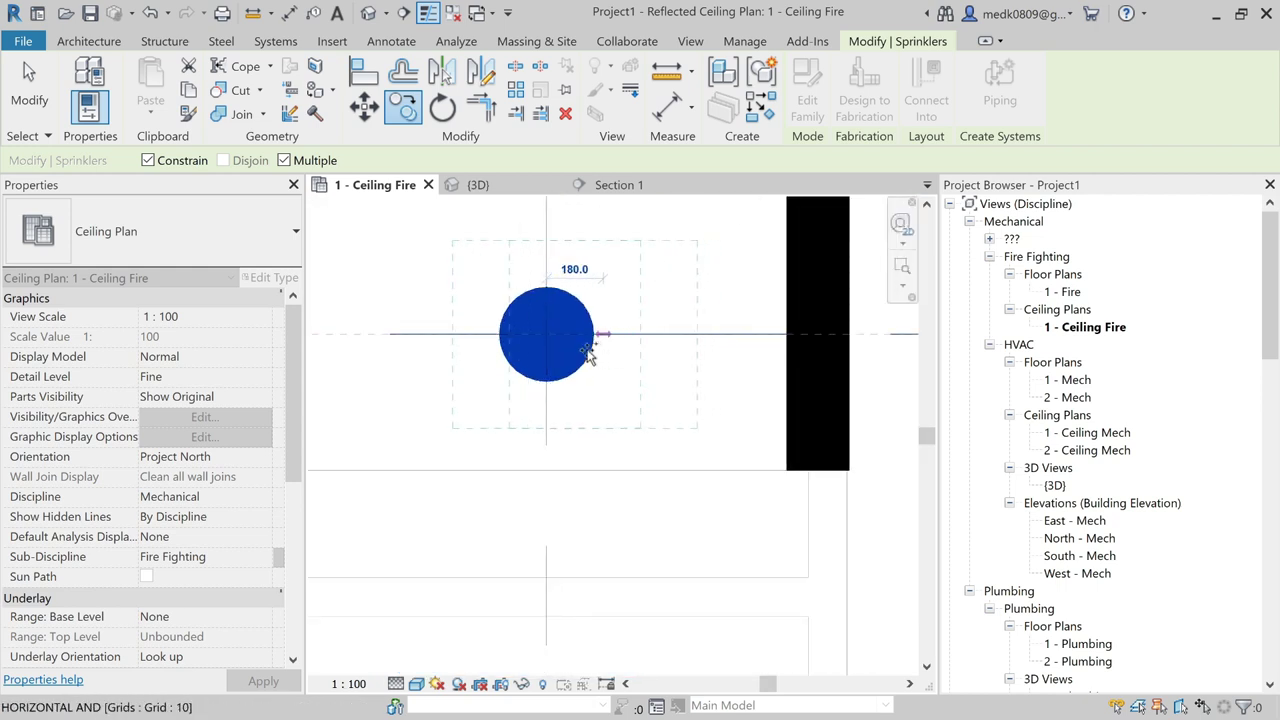
pyautogui.scroll(-3, 580, 350)
pyautogui.scroll(2, 776, 386)
pyautogui.scroll(1, 723, 349)
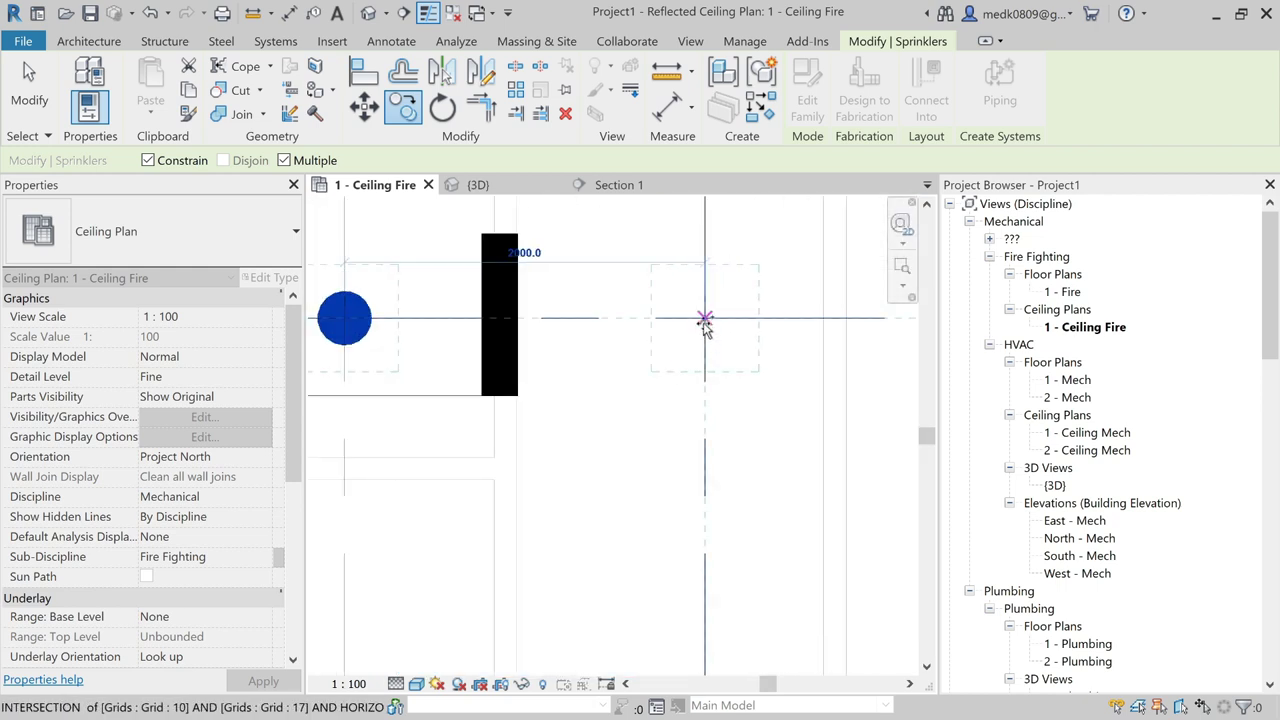
pyautogui.click(704, 318)
# - Place further sprinkler copies at grid 10/18 and the next intersection along grid 10
pyautogui.scroll(-3, 580, 351)
pyautogui.scroll(-2, 586, 357)
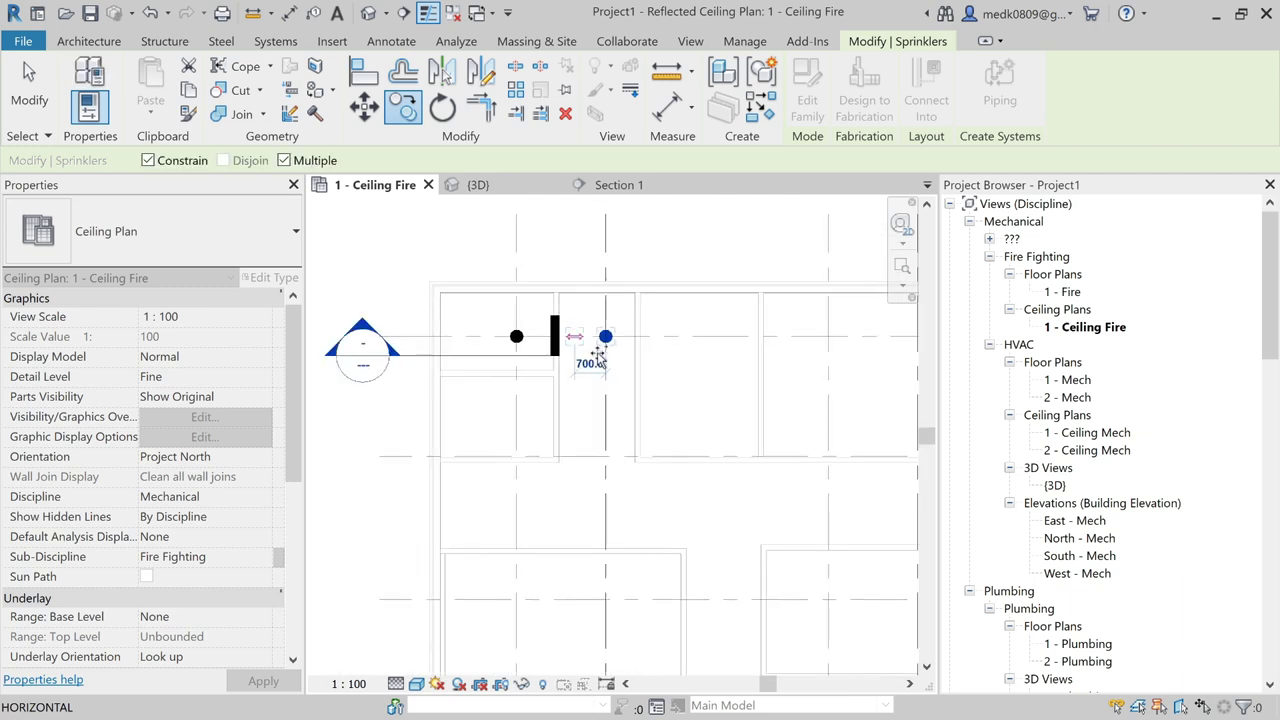
pyautogui.moveTo(649, 374); pyautogui.dragTo(611, 350, button='middle')
pyautogui.scroll(3, 640, 345)
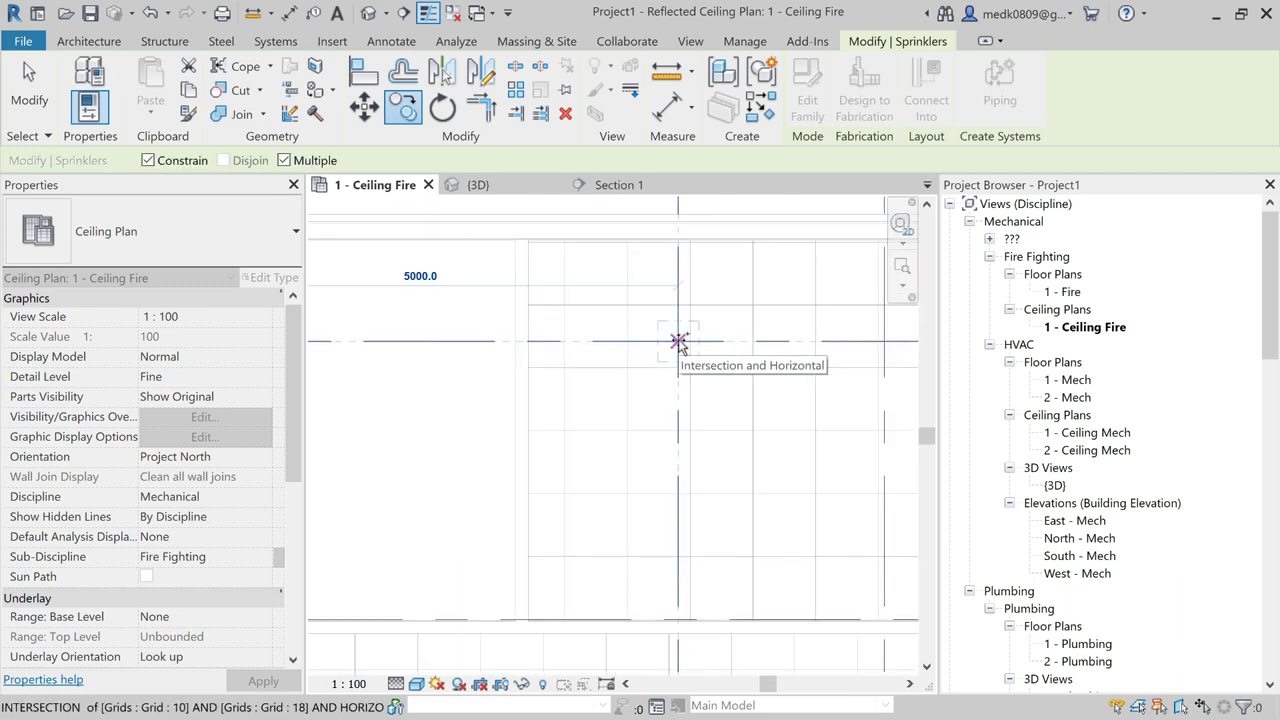
pyautogui.click(678, 342)
pyautogui.scroll(-3, 585, 335)
pyautogui.scroll(1, 734, 334)
pyautogui.scroll(1, 734, 337)
pyautogui.click(733, 336)
pyautogui.scroll(-2, 733, 336)
pyautogui.scroll(-1, 733, 336)
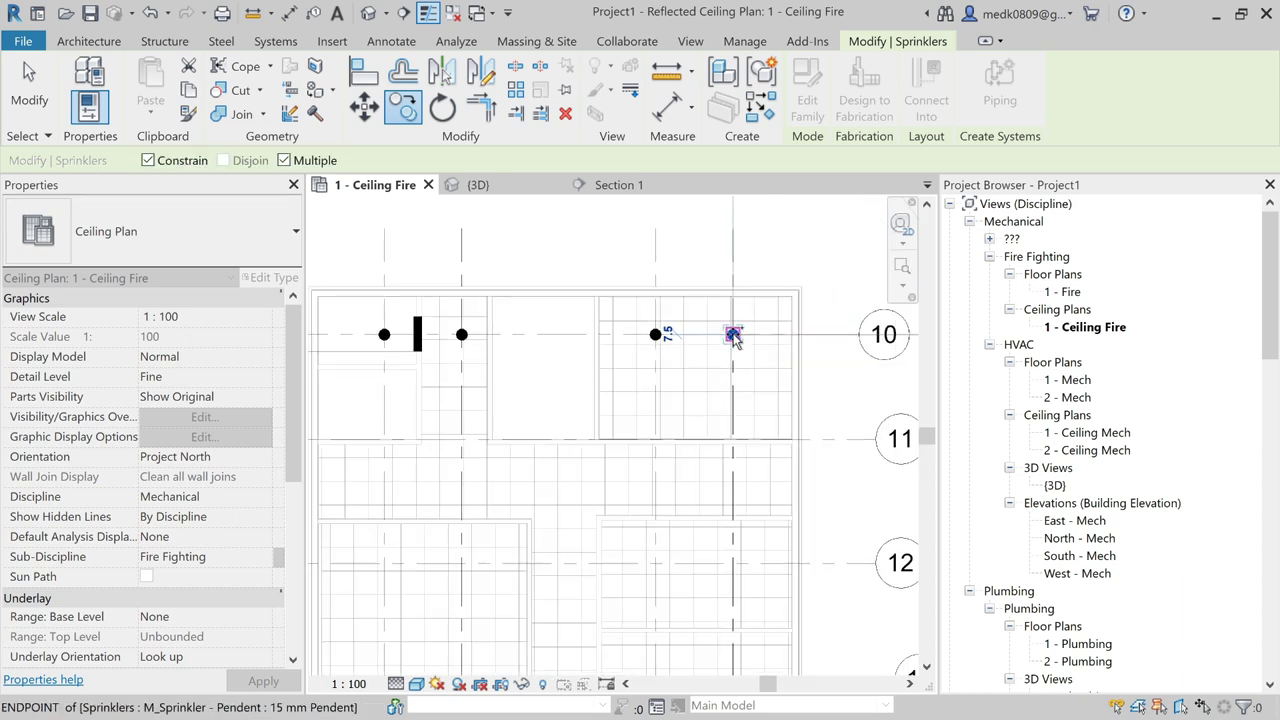
pyautogui.scroll(2, 476, 422)
pyautogui.scroll(2, 466, 423)
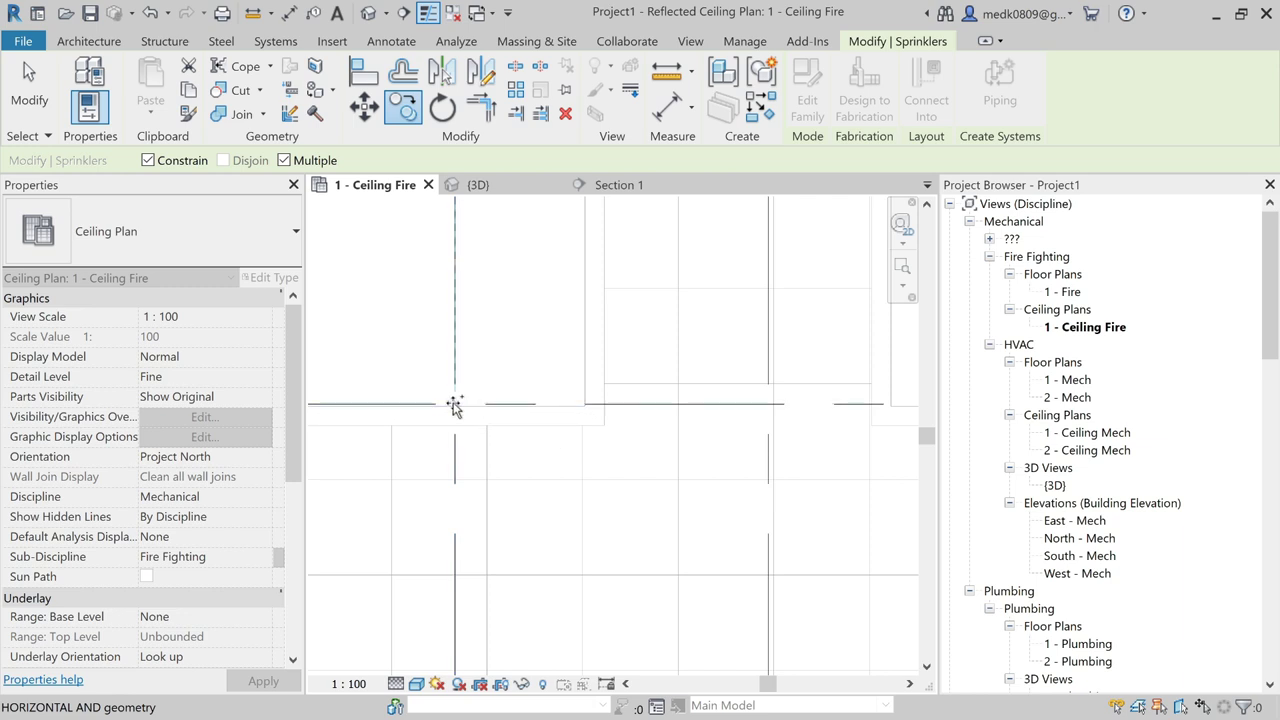
pyautogui.scroll(-1, 462, 404)
pyautogui.scroll(-1, 480, 410)
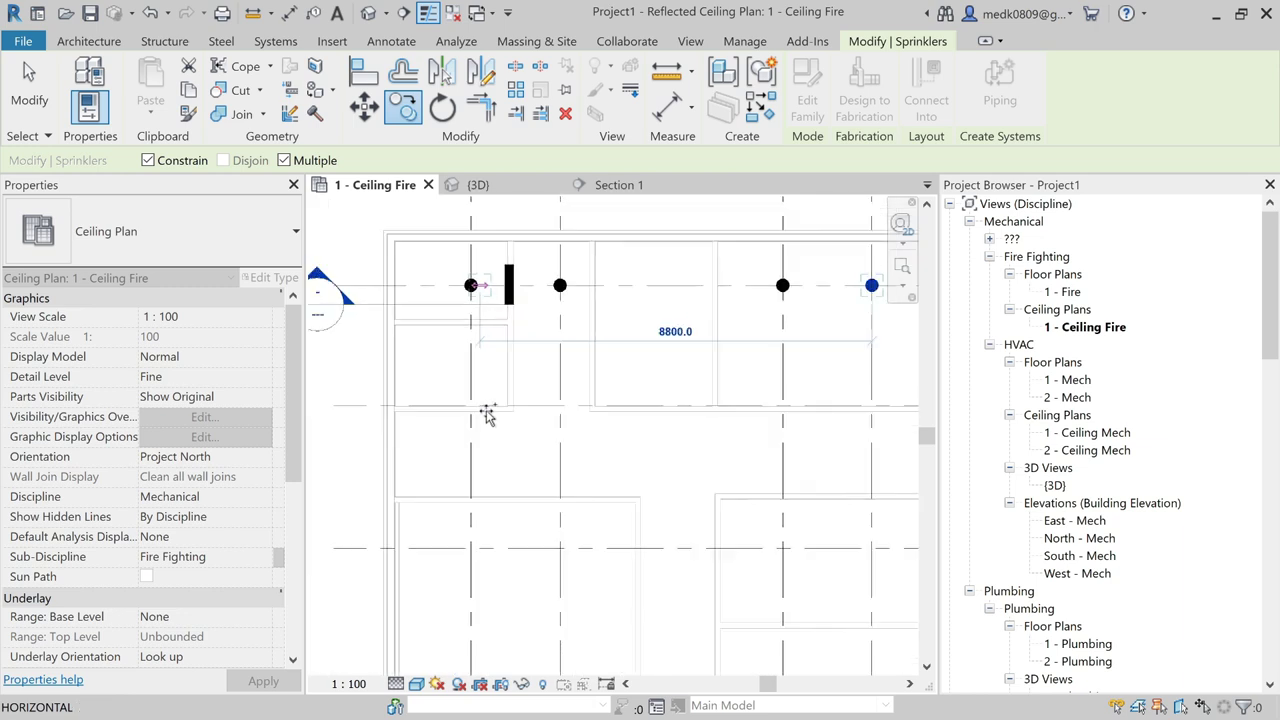
pyautogui.scroll(-2, 495, 405)
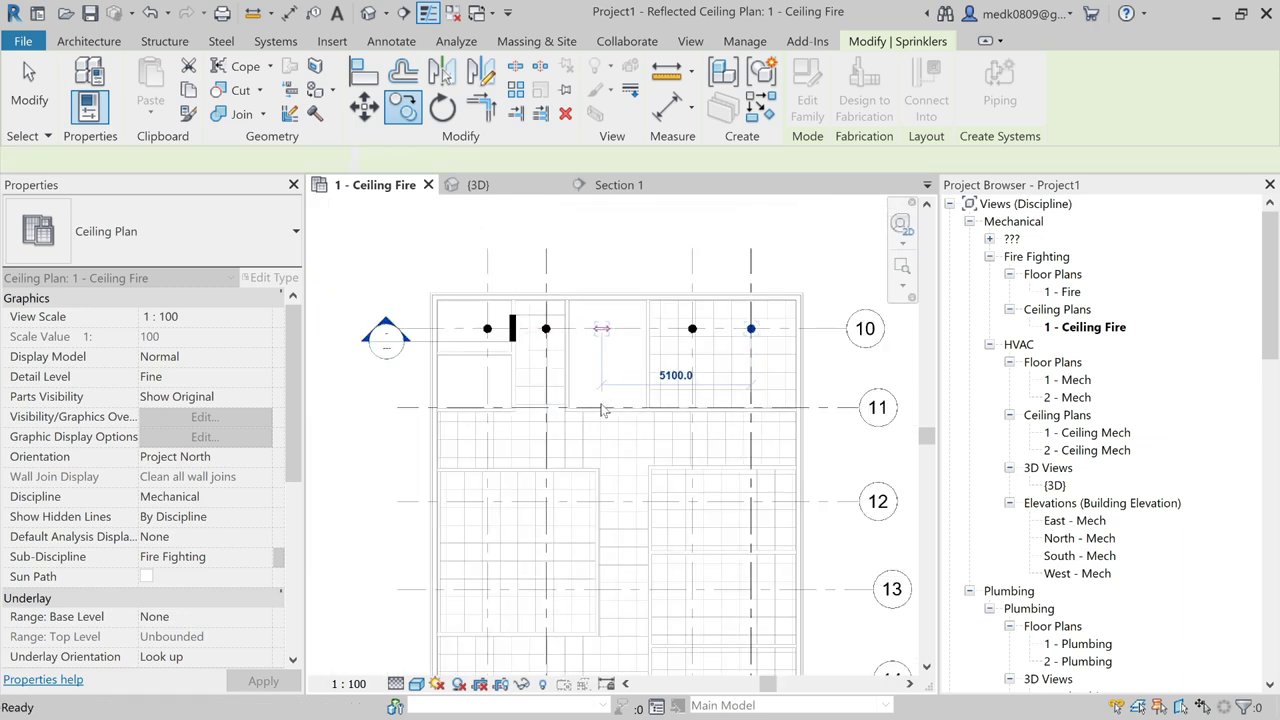
pyautogui.press('Escape')
pyautogui.press('Escape')
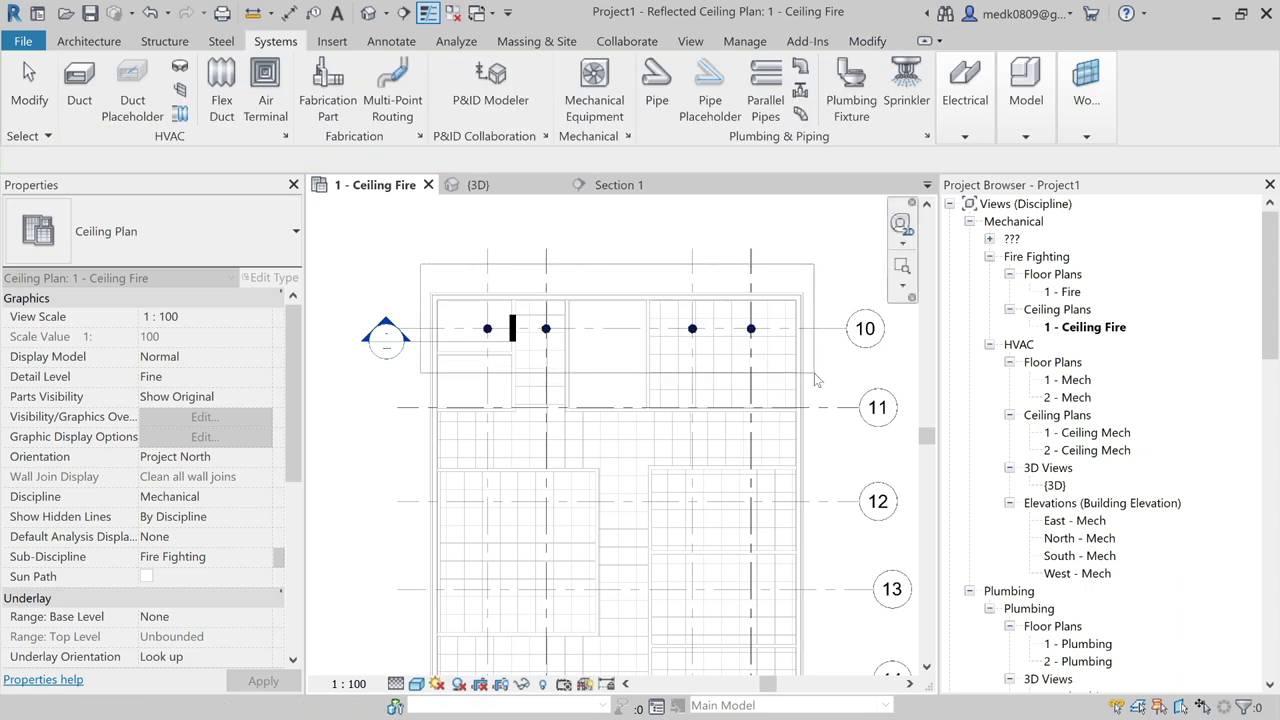
# - Select the four grid-10 sprinklers and confirm with Filter that only sprinklers are selected
pyautogui.moveTo(815, 380); pyautogui.dragTo(815, 378)
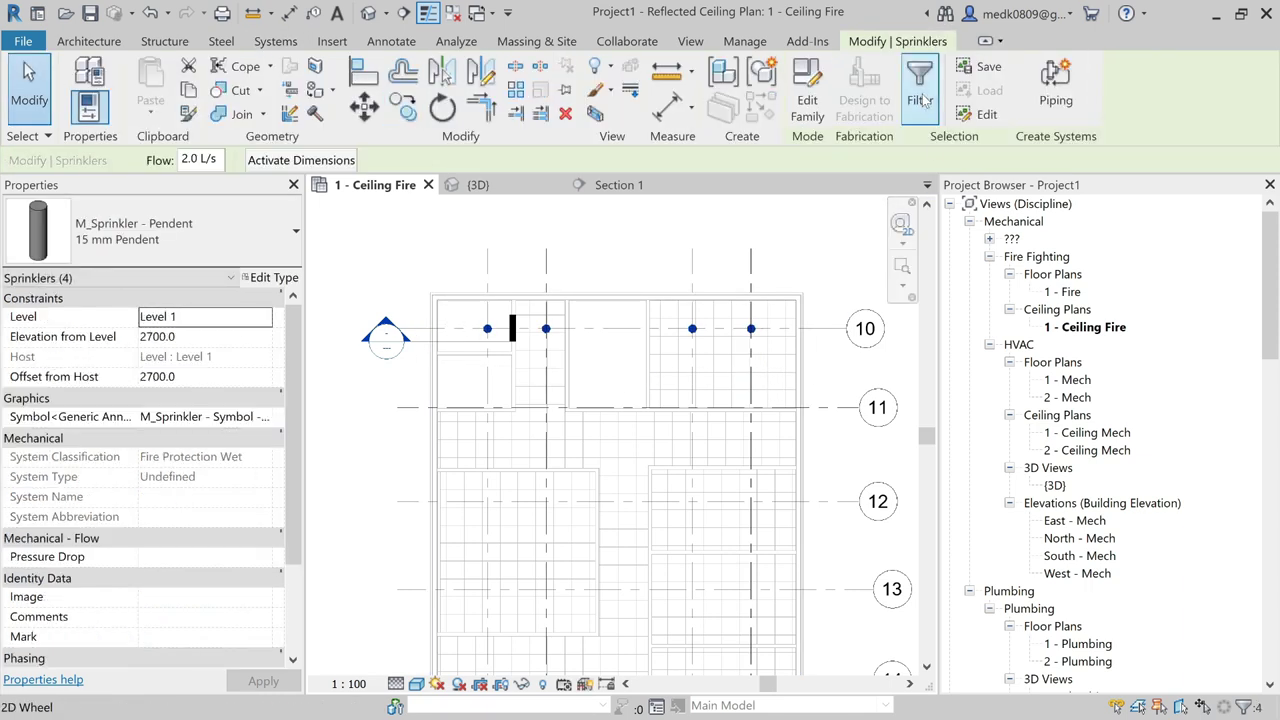
pyautogui.click(922, 100)
pyautogui.click(590, 518)
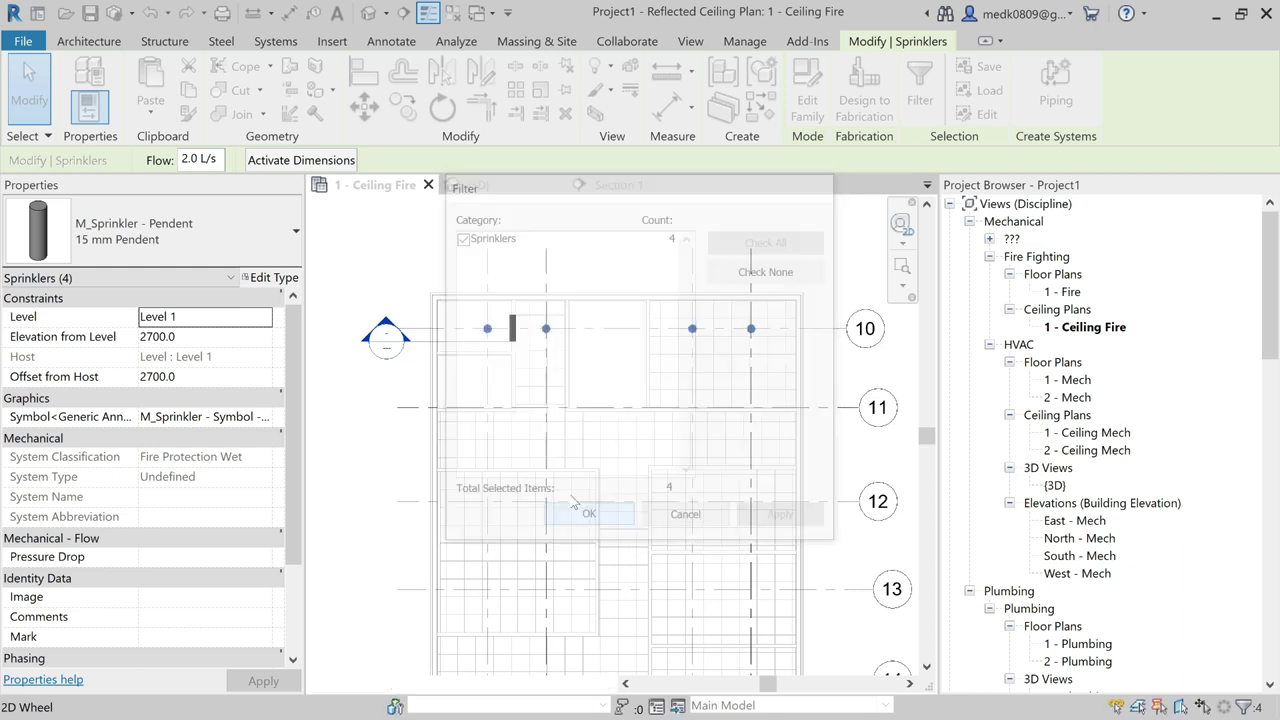
# - Copy the row of four sprinklers down to each of grid lines 11 through 15
pyautogui.click(405, 110)
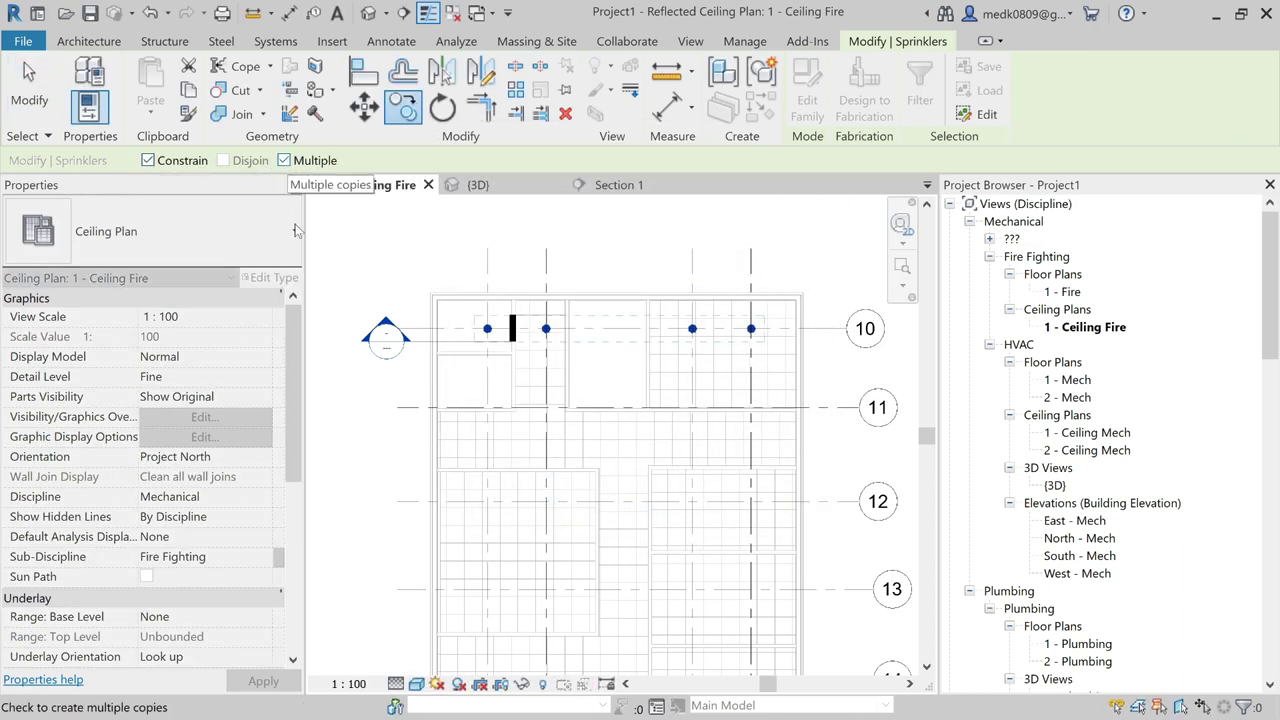
pyautogui.scroll(2, 505, 340)
pyautogui.scroll(2, 480, 337)
pyautogui.scroll(2, 488, 345)
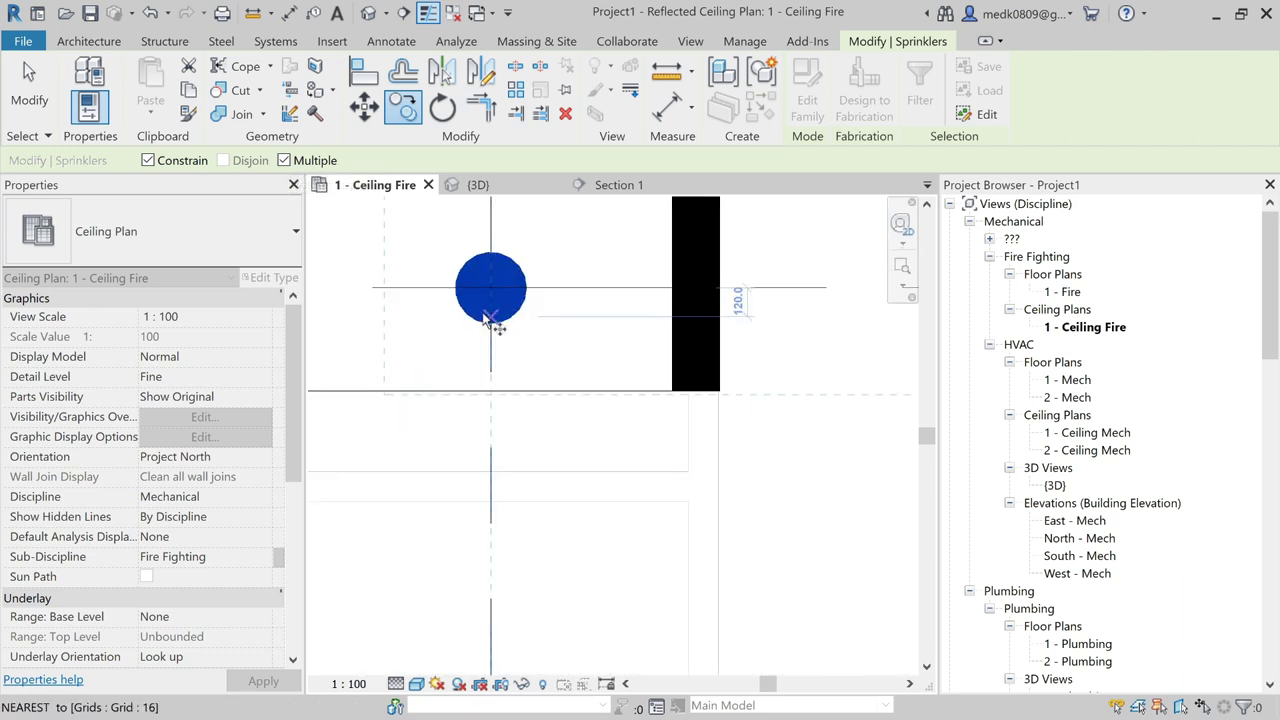
pyautogui.scroll(3, 490, 290)
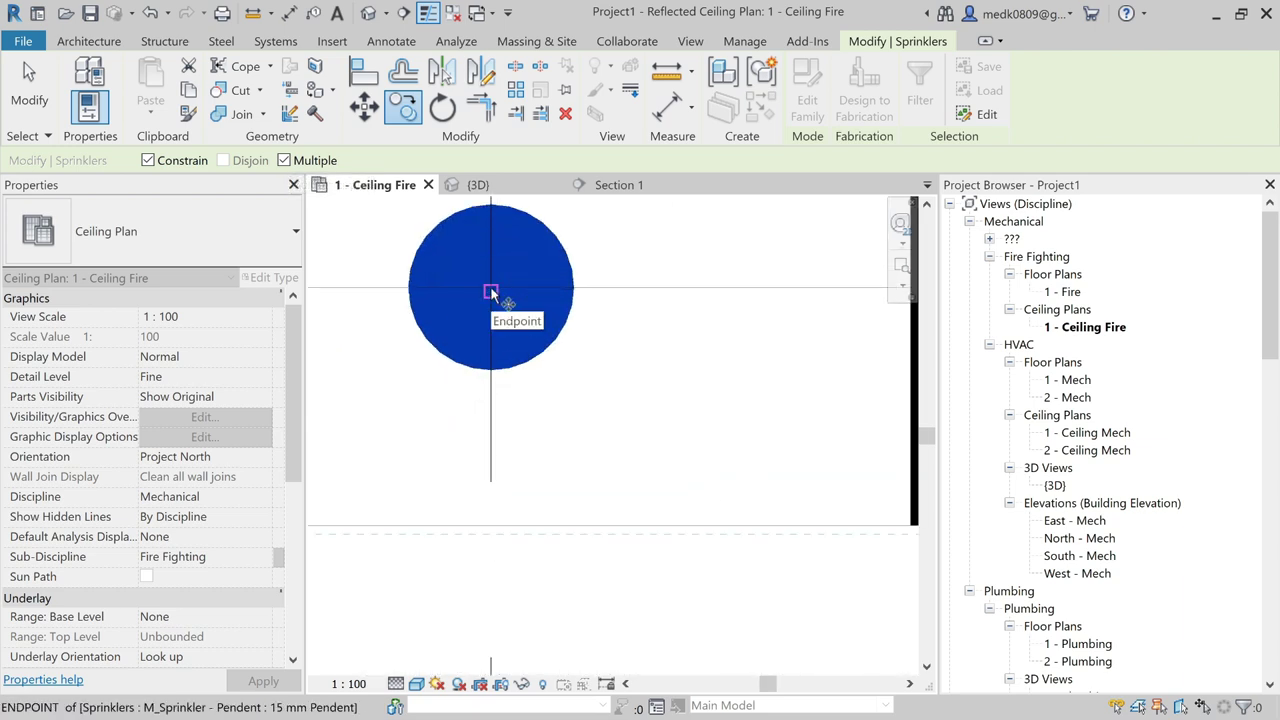
pyautogui.scroll(2, 489, 284)
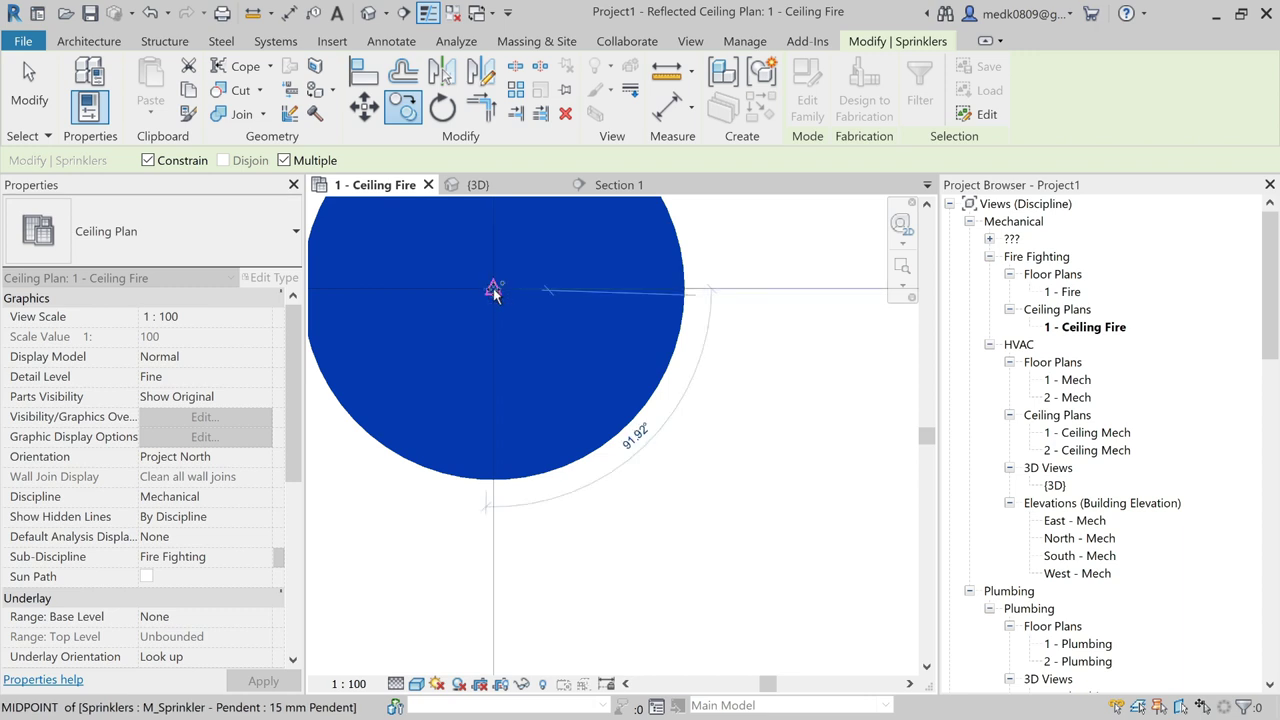
pyautogui.scroll(-3, 492, 290)
pyautogui.scroll(-3, 492, 290)
pyautogui.scroll(-2, 530, 330)
pyautogui.scroll(1, 489, 491)
pyautogui.scroll(2, 500, 491)
pyautogui.scroll(1, 523, 417)
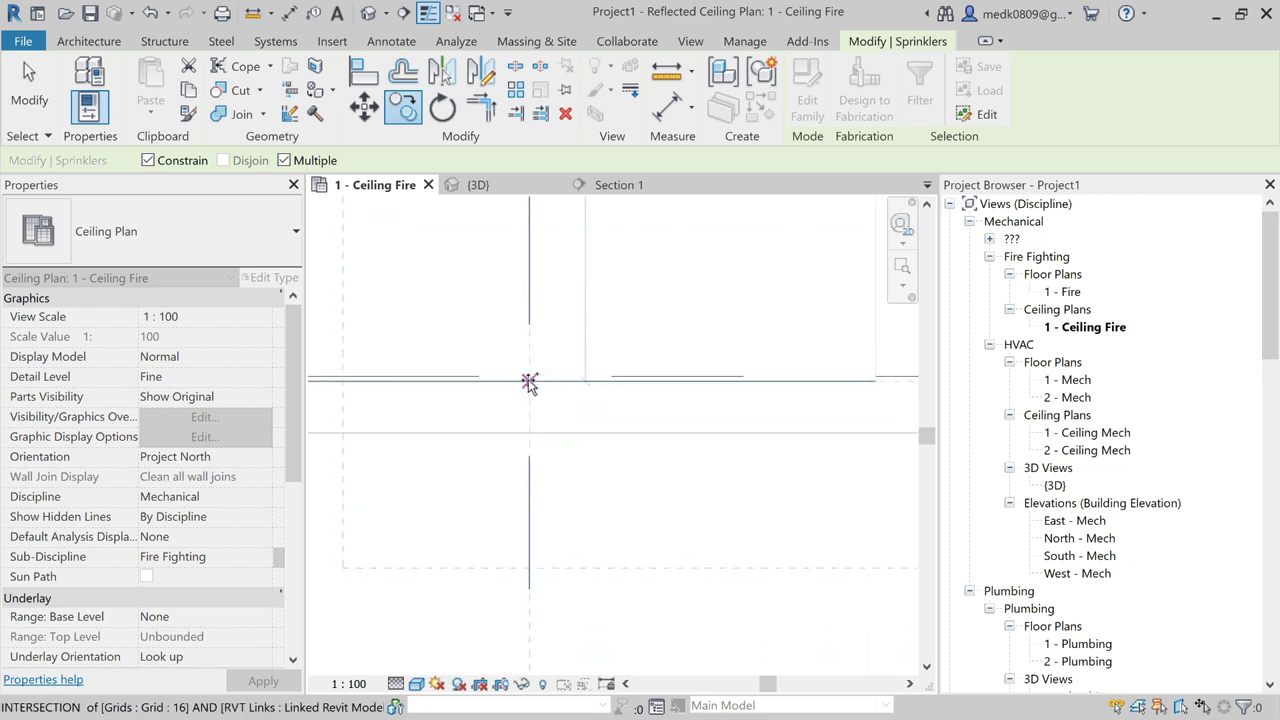
pyautogui.scroll(-2, 529, 378)
pyautogui.scroll(-2, 528, 373)
pyautogui.scroll(-3, 529, 375)
pyautogui.scroll(3, 529, 523)
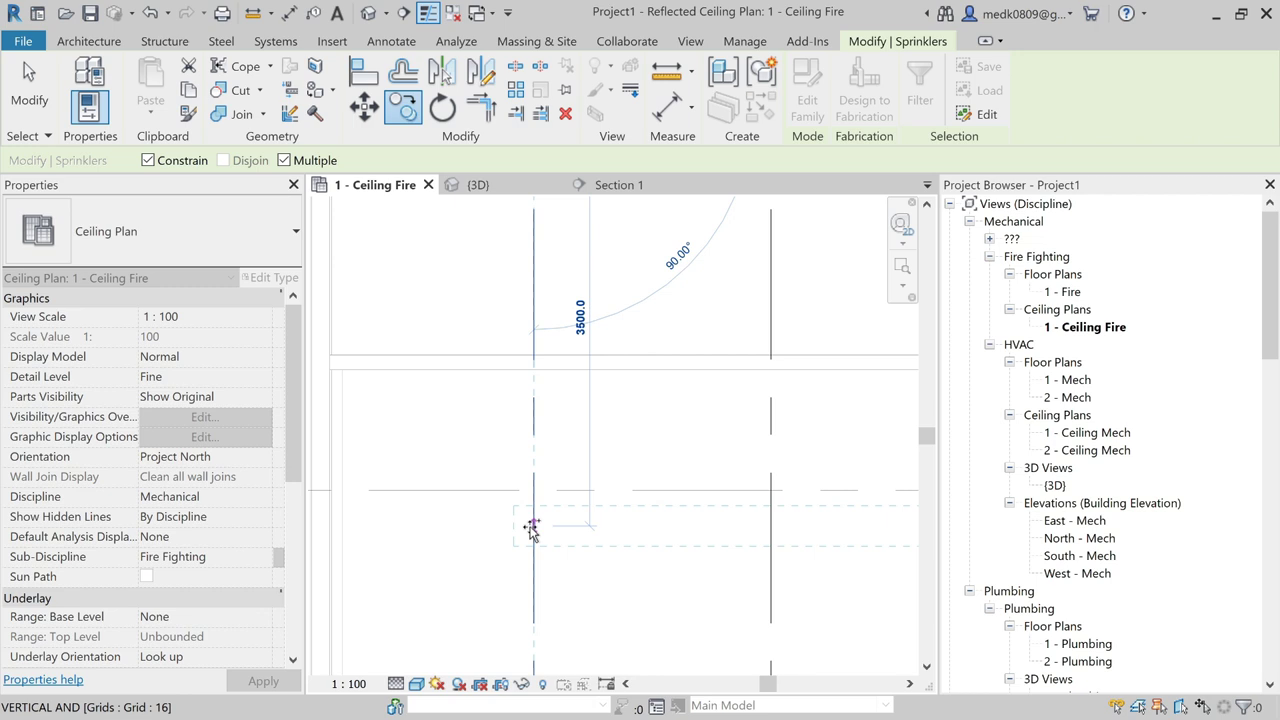
pyautogui.scroll(2, 537, 451)
pyautogui.scroll(-1, 540, 400)
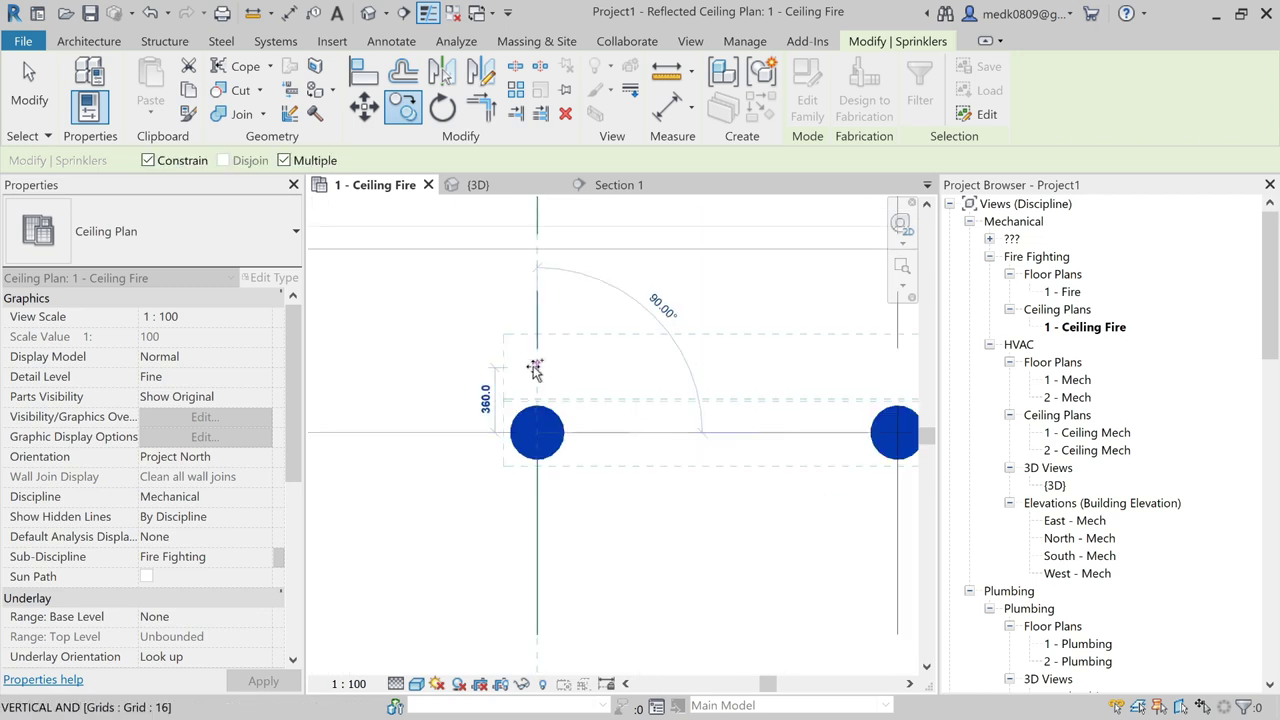
pyautogui.scroll(-2, 535, 370)
pyautogui.scroll(1, 534, 520)
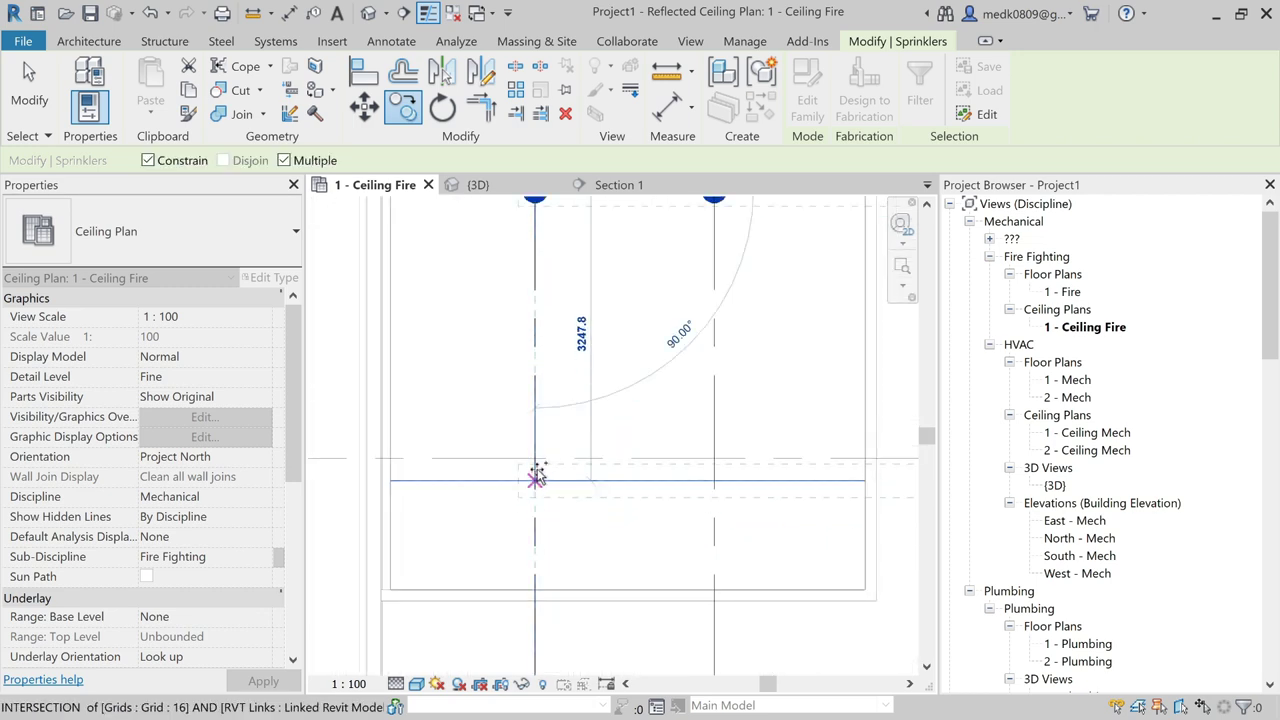
pyautogui.scroll(-2, 536, 470)
pyautogui.scroll(-2, 534, 458)
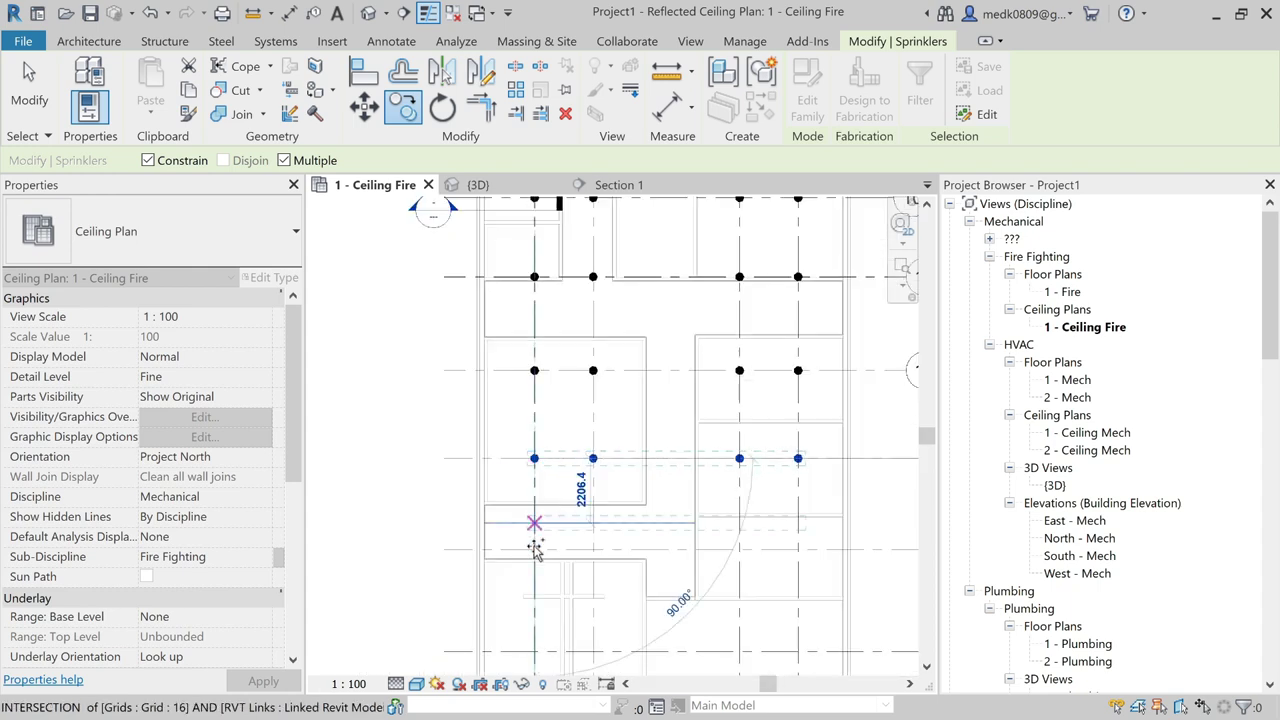
pyautogui.scroll(2, 536, 548)
pyautogui.scroll(-2, 535, 500)
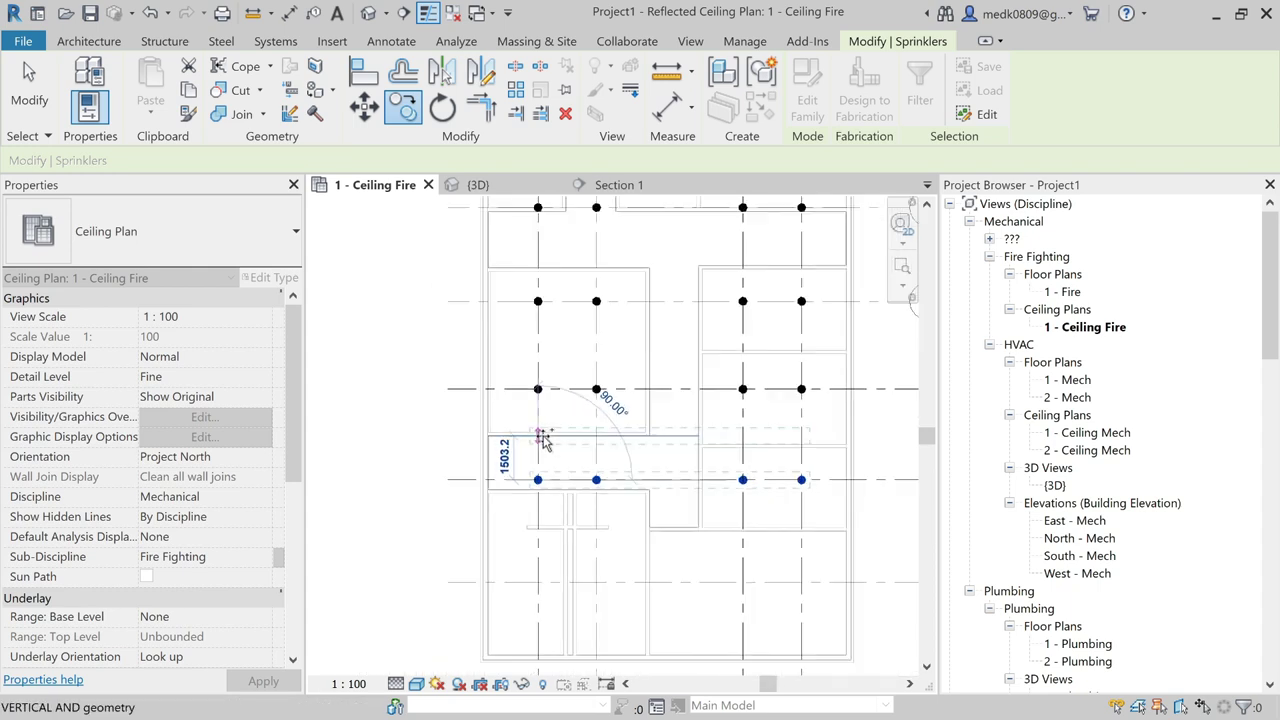
pyautogui.scroll(2, 540, 520)
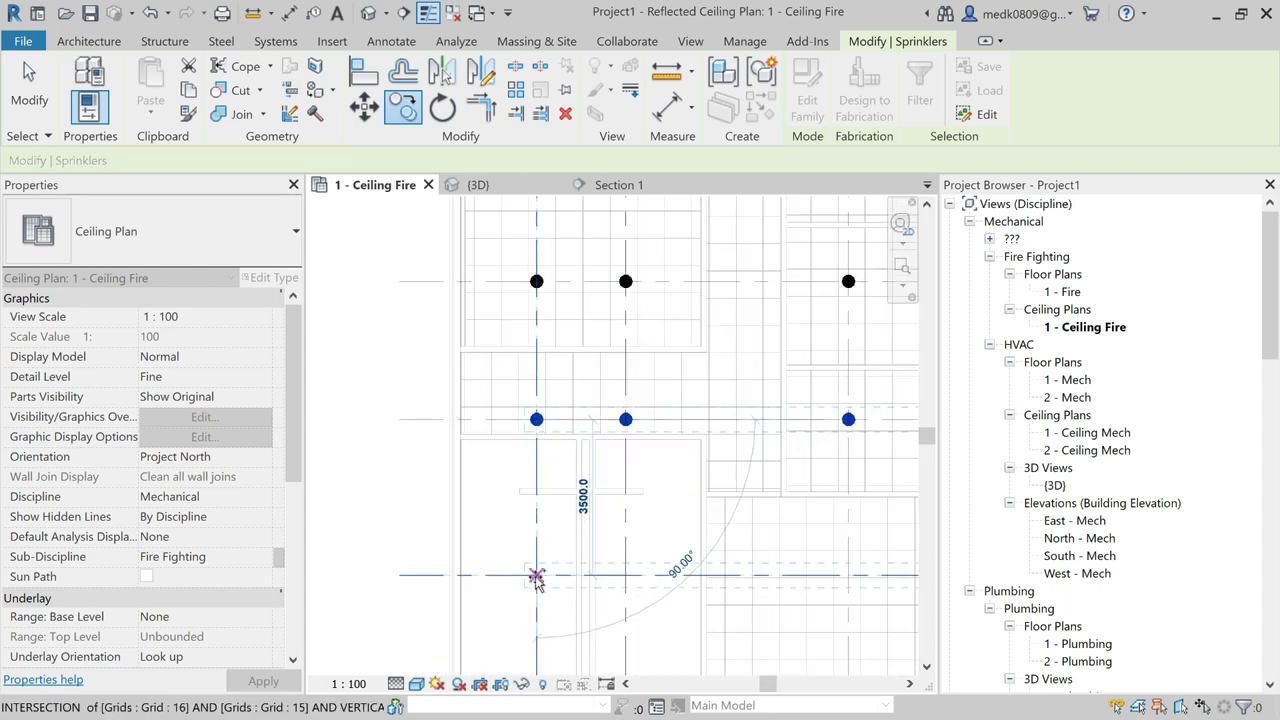
pyautogui.click(536, 578)
pyautogui.press('Escape')
pyautogui.press('Escape')
pyautogui.scroll(-2, 462, 528)
pyautogui.scroll(-2, 462, 528)
# - Window-select the whole ceiling plan and filter out RVT Links, keeping only the 24 sprinklers
pyautogui.moveTo(583, 411); pyautogui.dragTo(596, 447, button='middle')
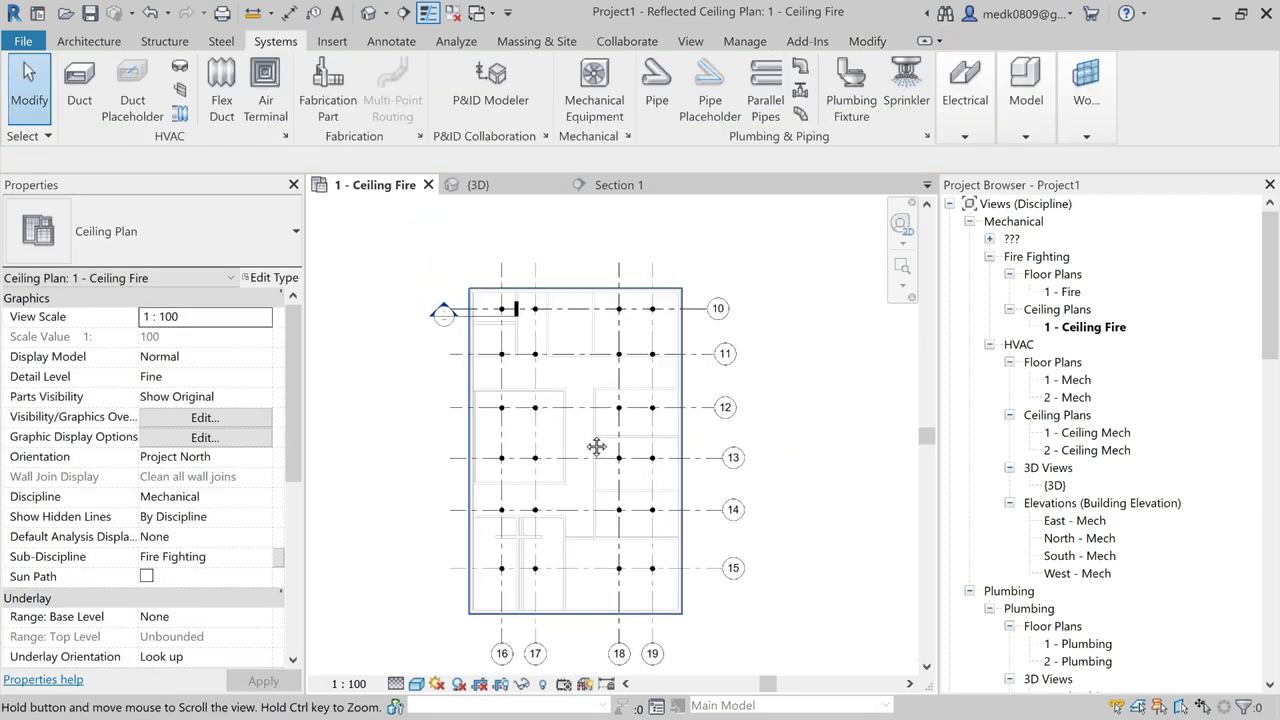
pyautogui.scroll(-1, 596, 447)
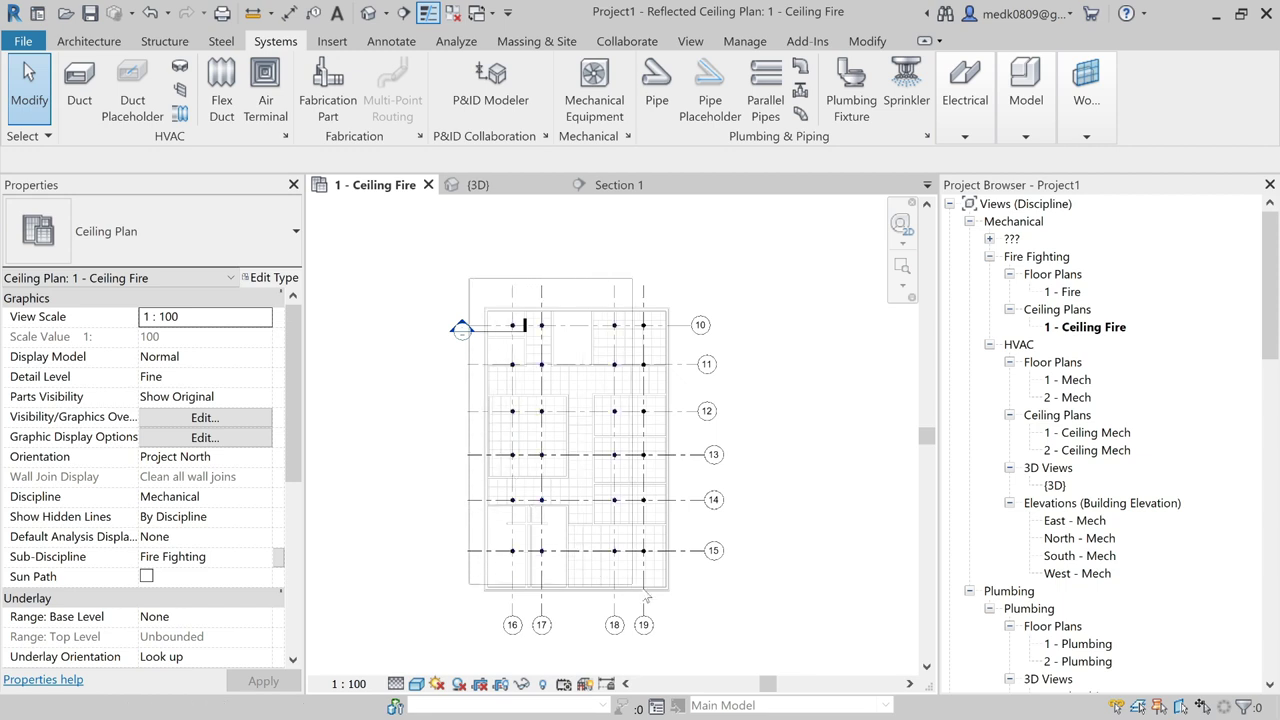
pyautogui.moveTo(468, 279); pyautogui.dragTo(700, 621)
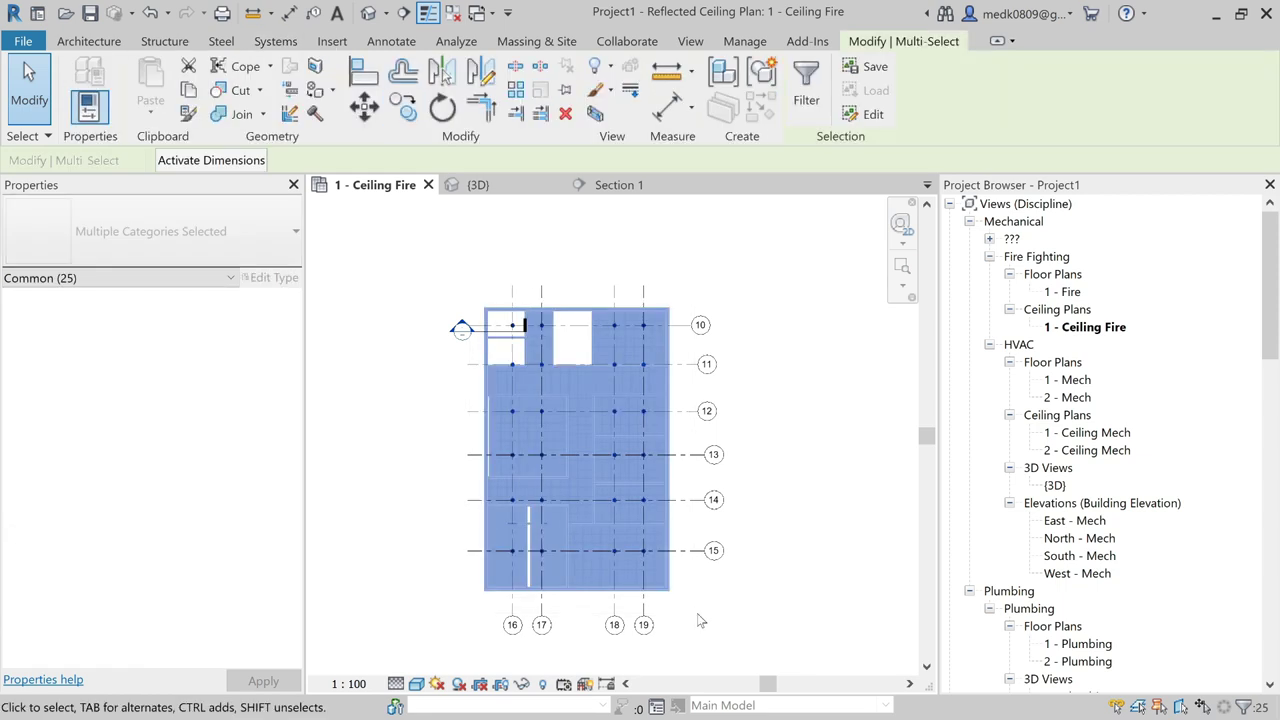
pyautogui.click(806, 88)
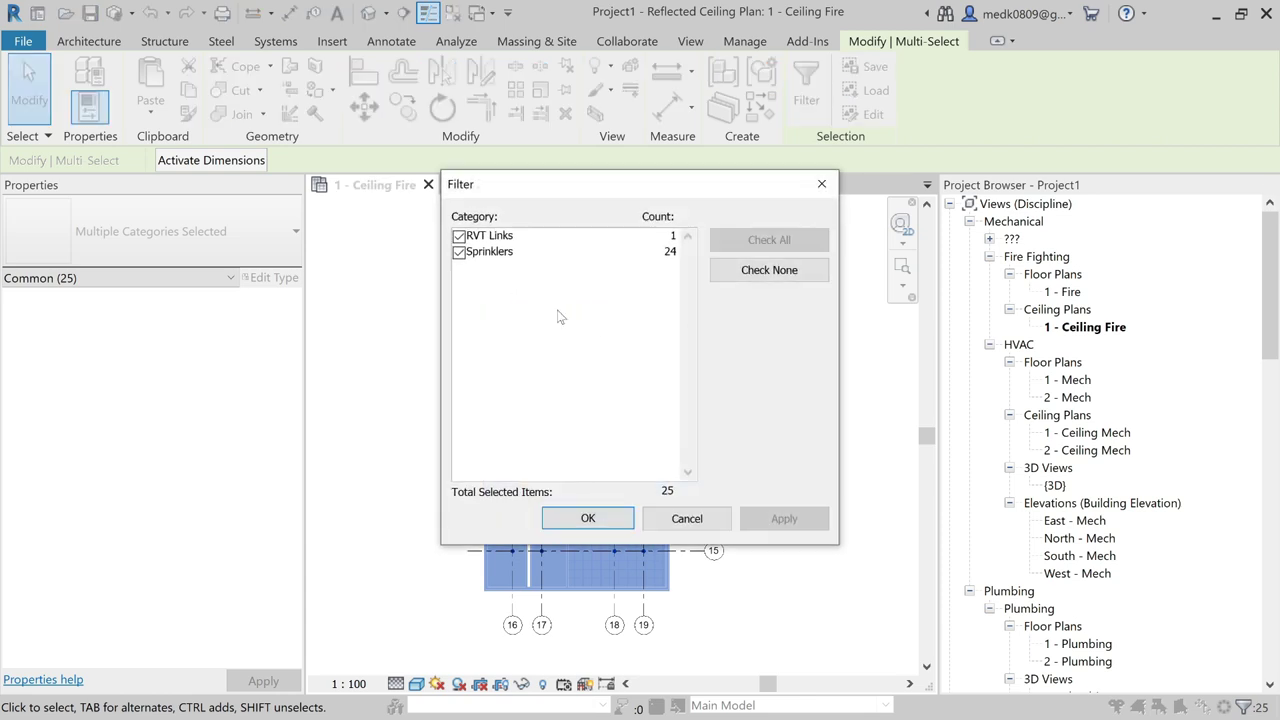
pyautogui.click(459, 237)
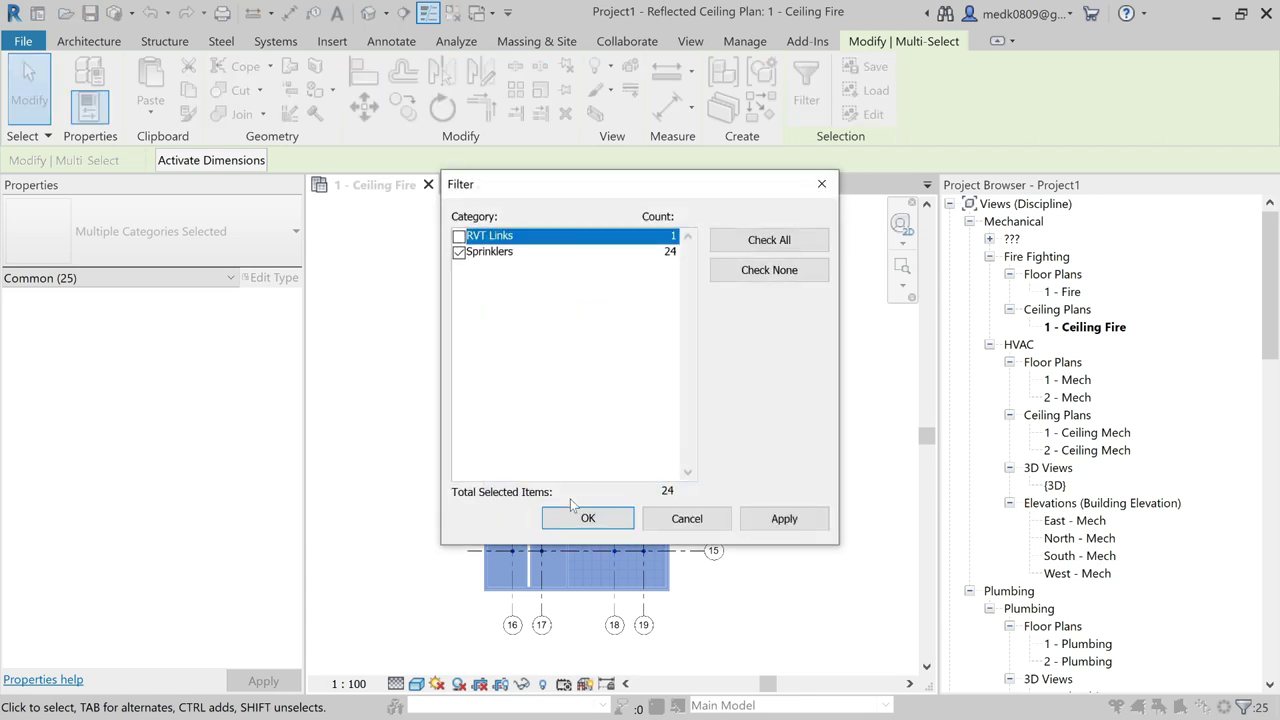
pyautogui.click(588, 521)
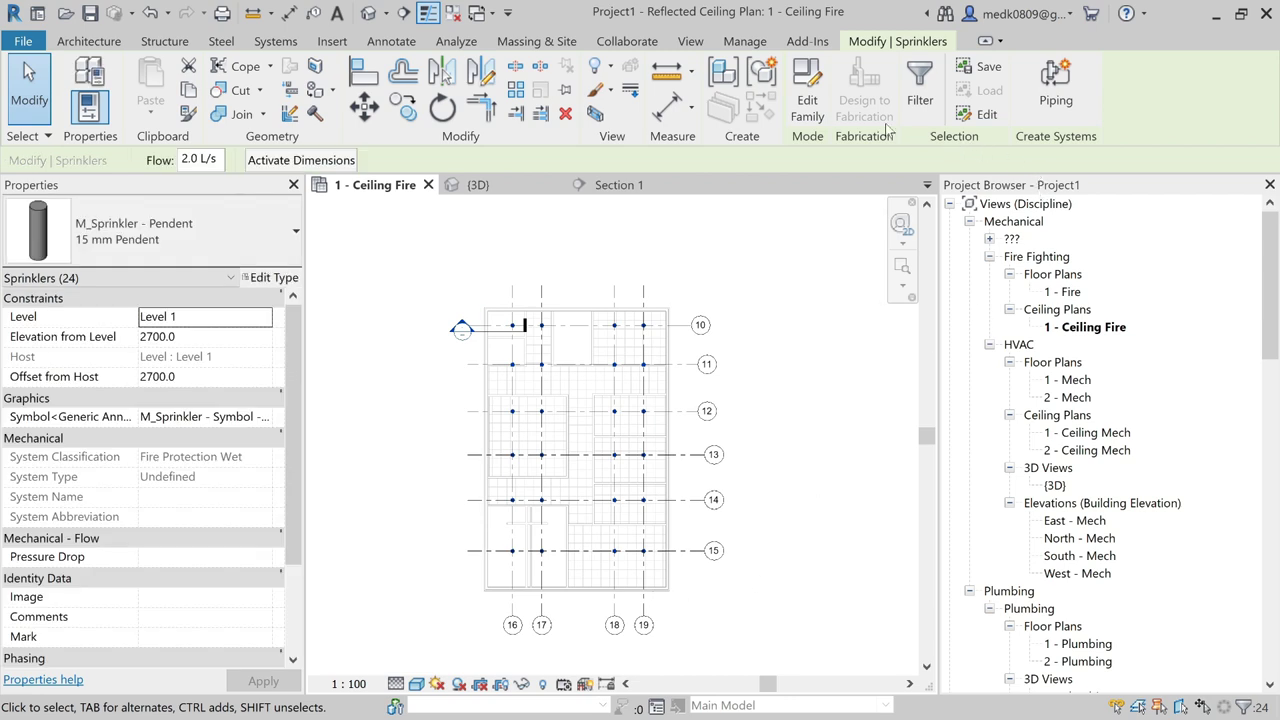
# - Create a Fire Protection Wet piping system from the 24 selected sprinklers and finish editing it
pyautogui.click(1056, 82)
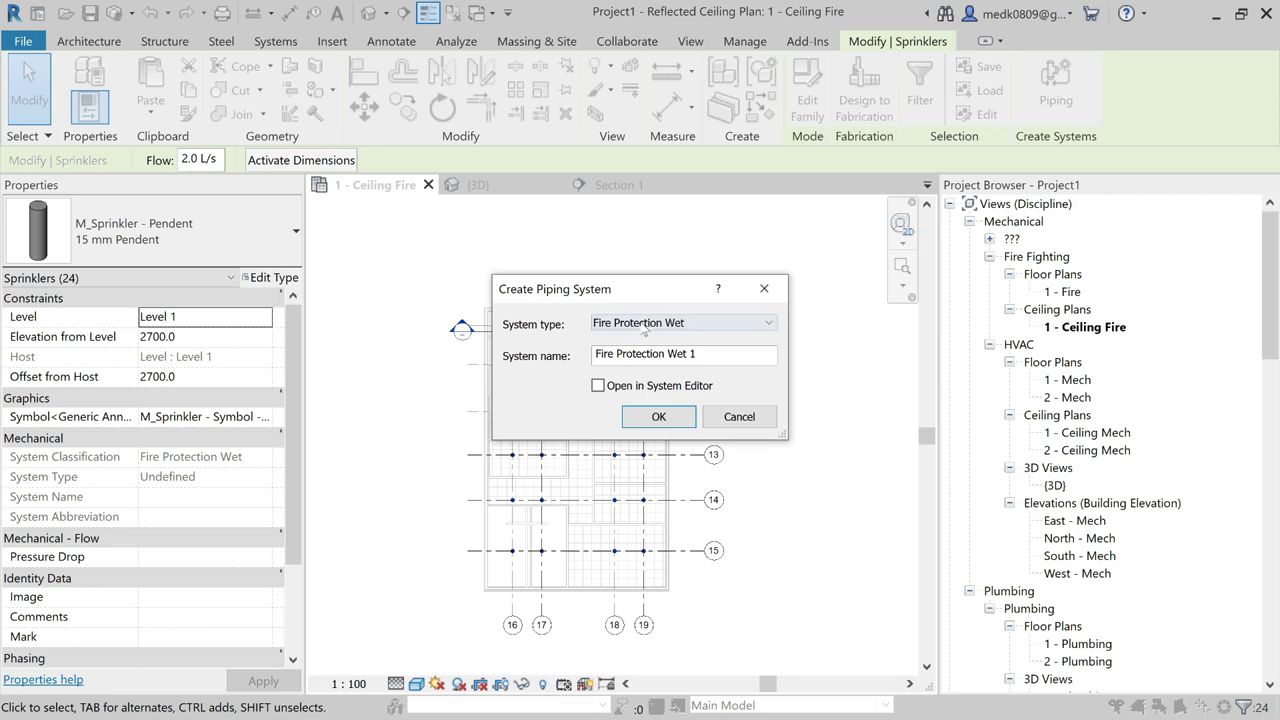
pyautogui.click(697, 326)
pyautogui.click(659, 416)
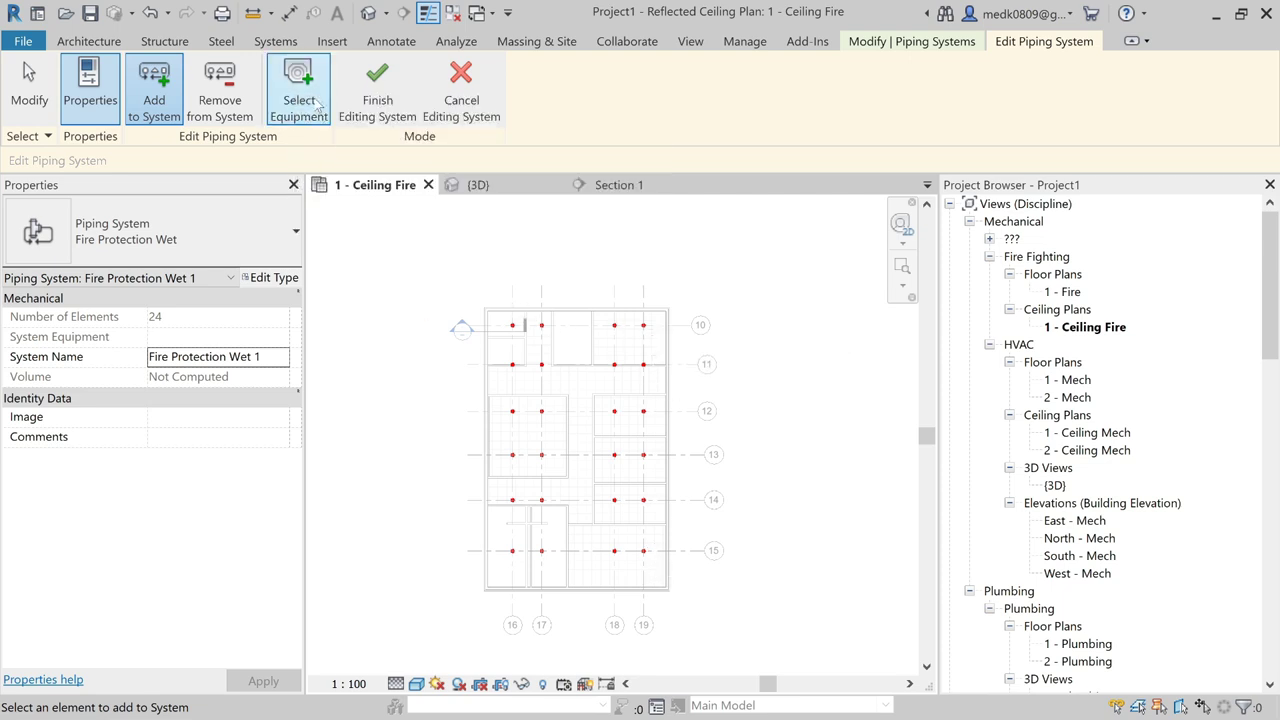
pyautogui.click(397, 90)
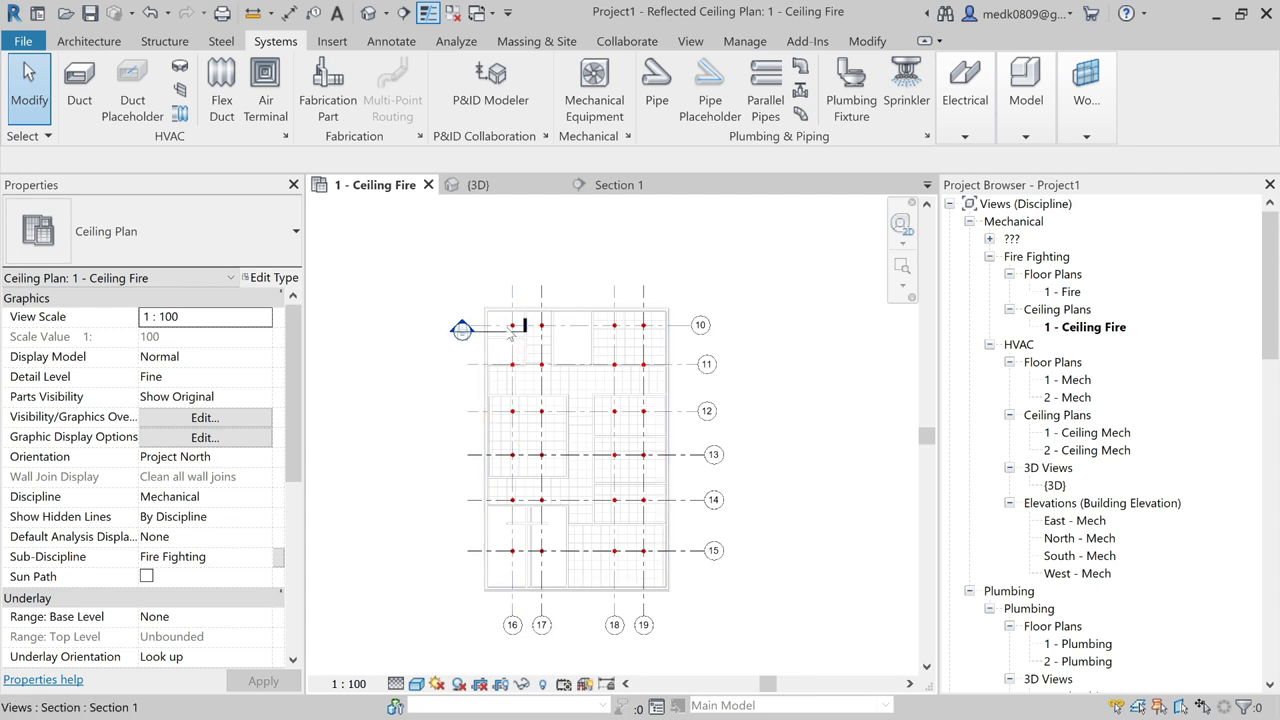
pyautogui.scroll(4, 511, 335)
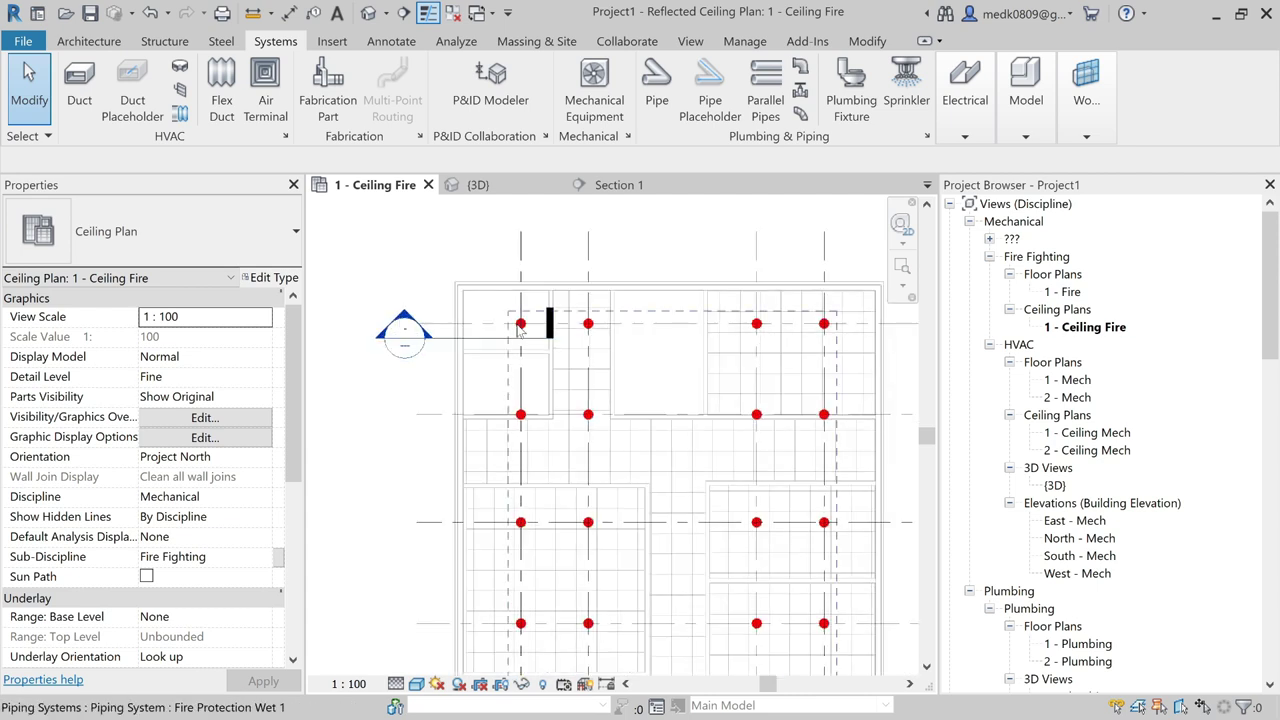
pyautogui.click(520, 330)
pyautogui.scroll(-3, 563, 345)
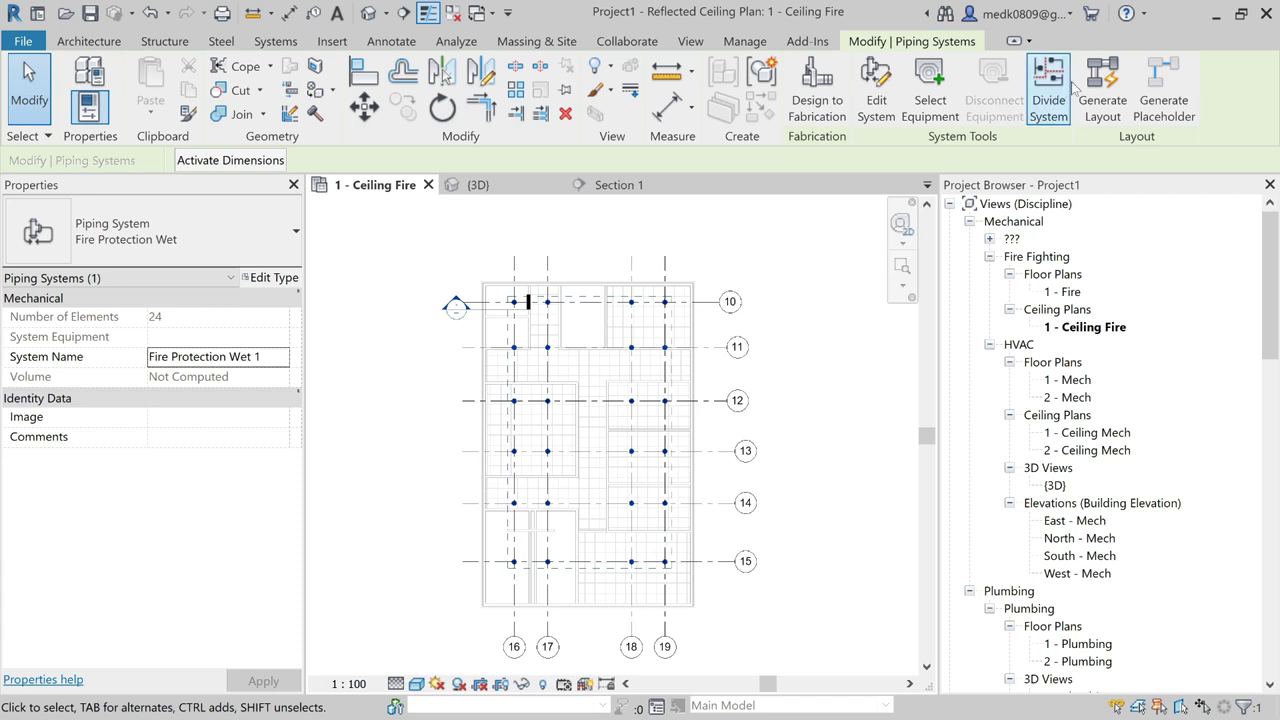
pyautogui.click(1101, 95)
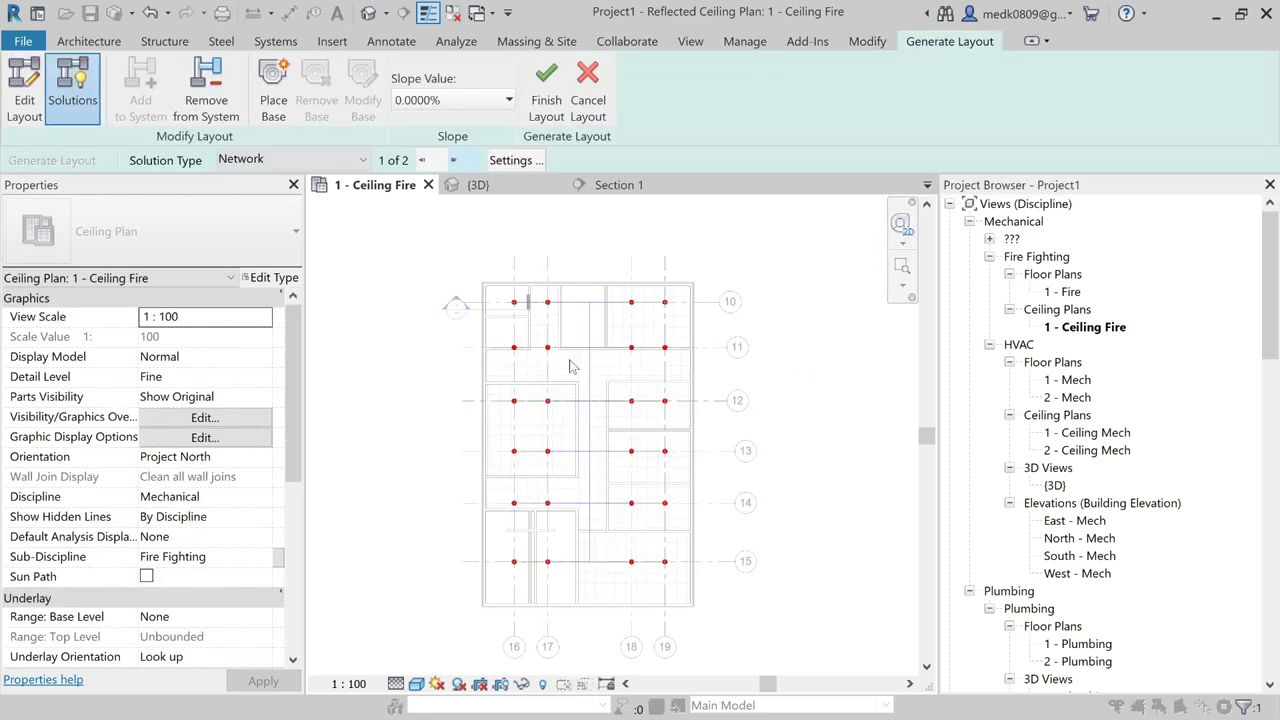
pyautogui.scroll(-2, 577, 388)
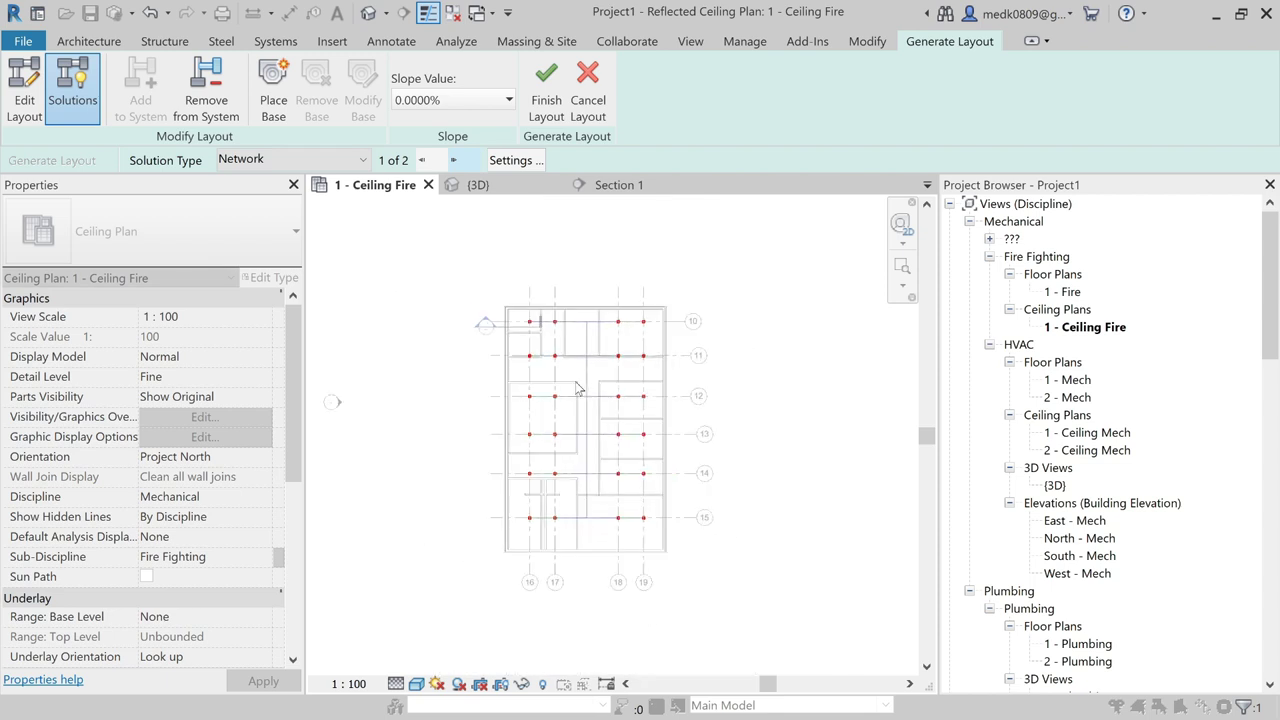
pyautogui.scroll(-1, 577, 388)
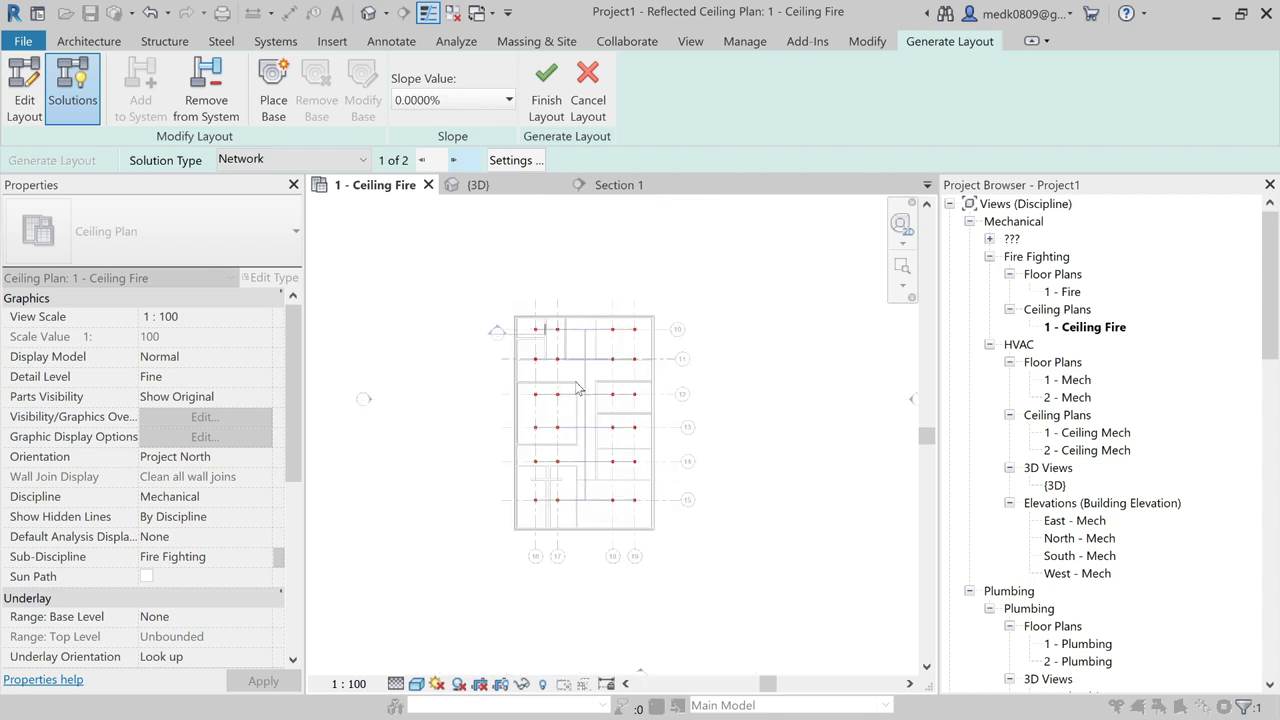
pyautogui.click(504, 186)
pyautogui.scroll(2, 610, 407)
pyautogui.scroll(2, 612, 405)
pyautogui.scroll(2, 632, 380)
pyautogui.scroll(2, 637, 380)
pyautogui.scroll(2, 637, 380)
pyautogui.scroll(2, 637, 379)
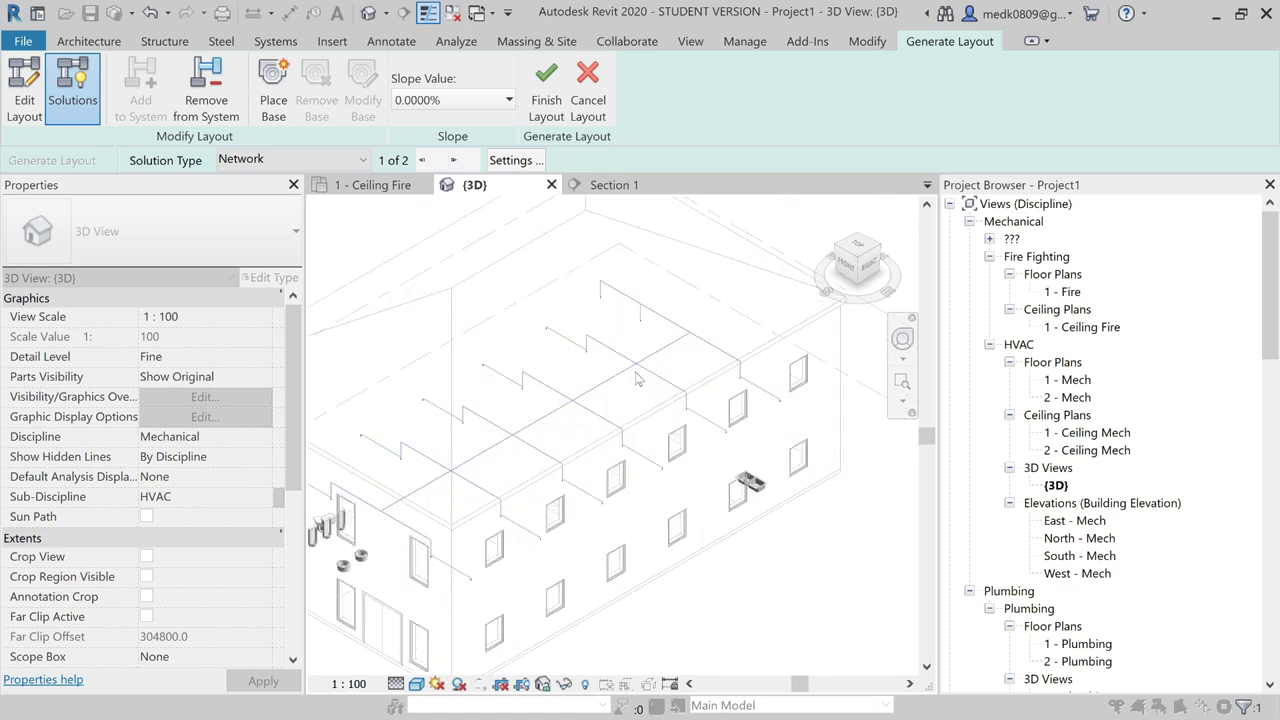
pyautogui.click(371, 186)
pyautogui.scroll(2, 587, 378)
pyautogui.scroll(2, 583, 360)
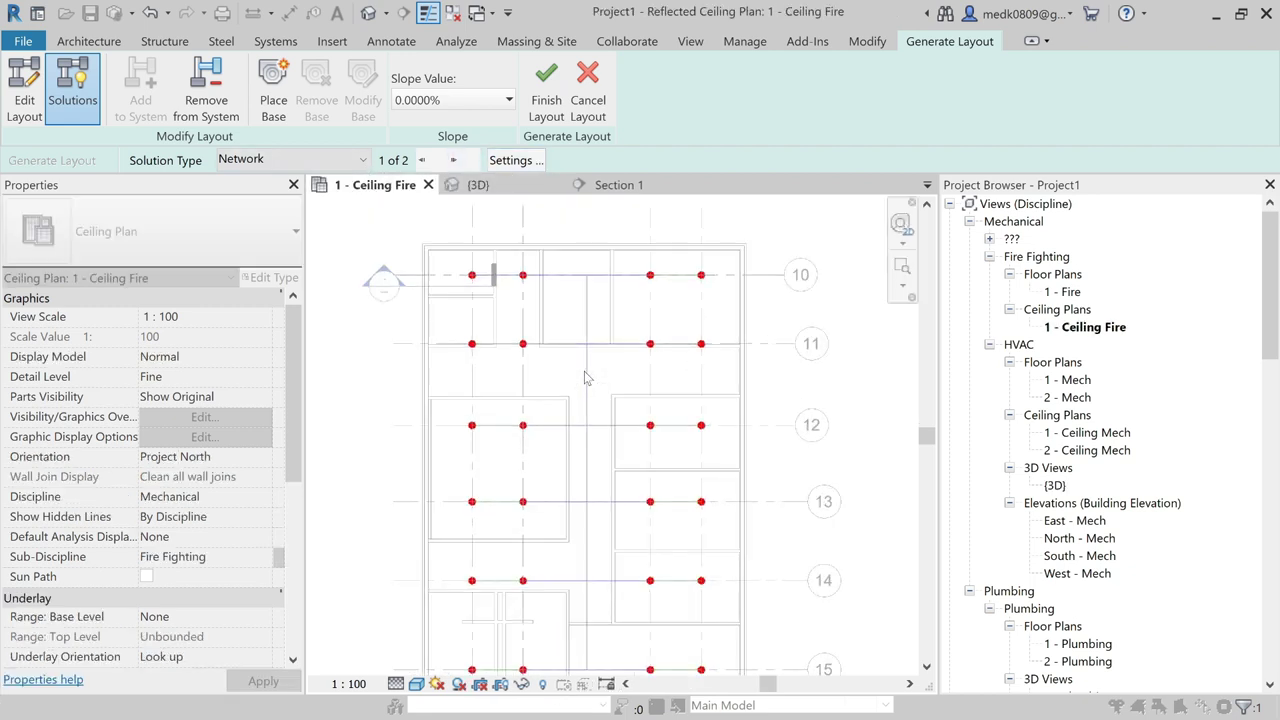
pyautogui.scroll(1, 573, 325)
# - Set the branch pipe offset to 2800 in the pipe conversion settings
pyautogui.click(514, 160)
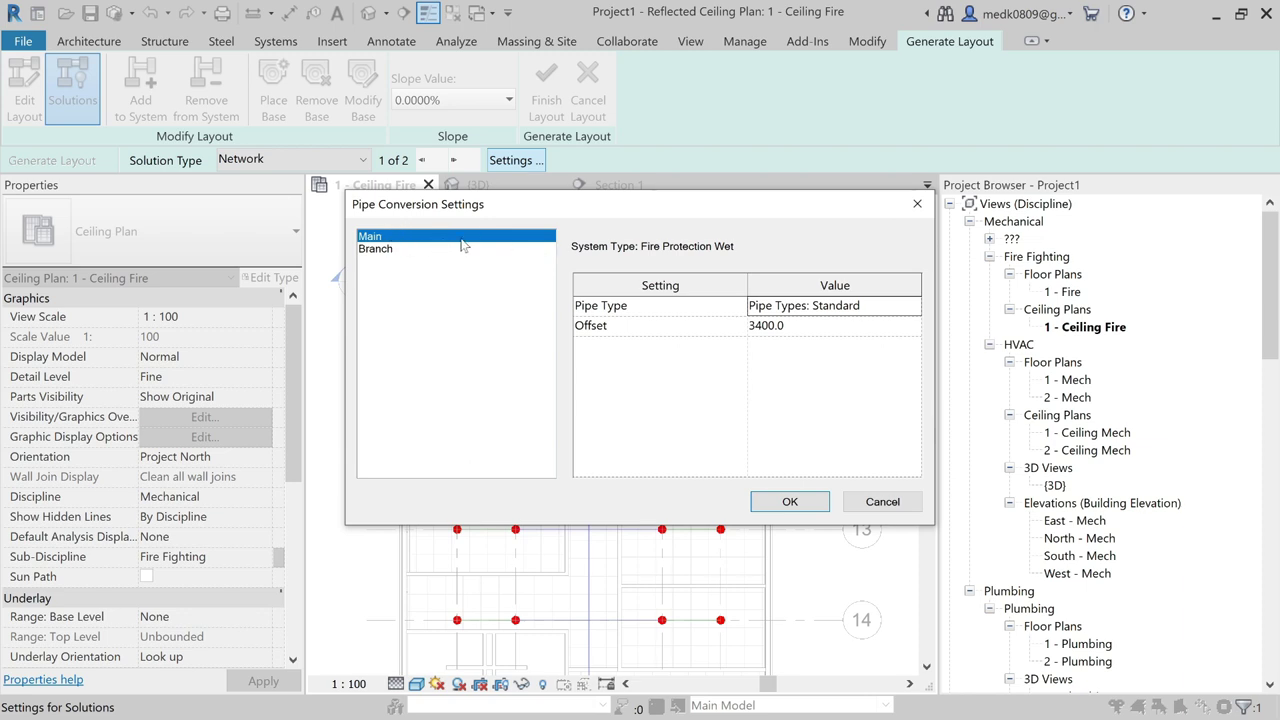
pyautogui.click(397, 250)
pyautogui.click(783, 330)
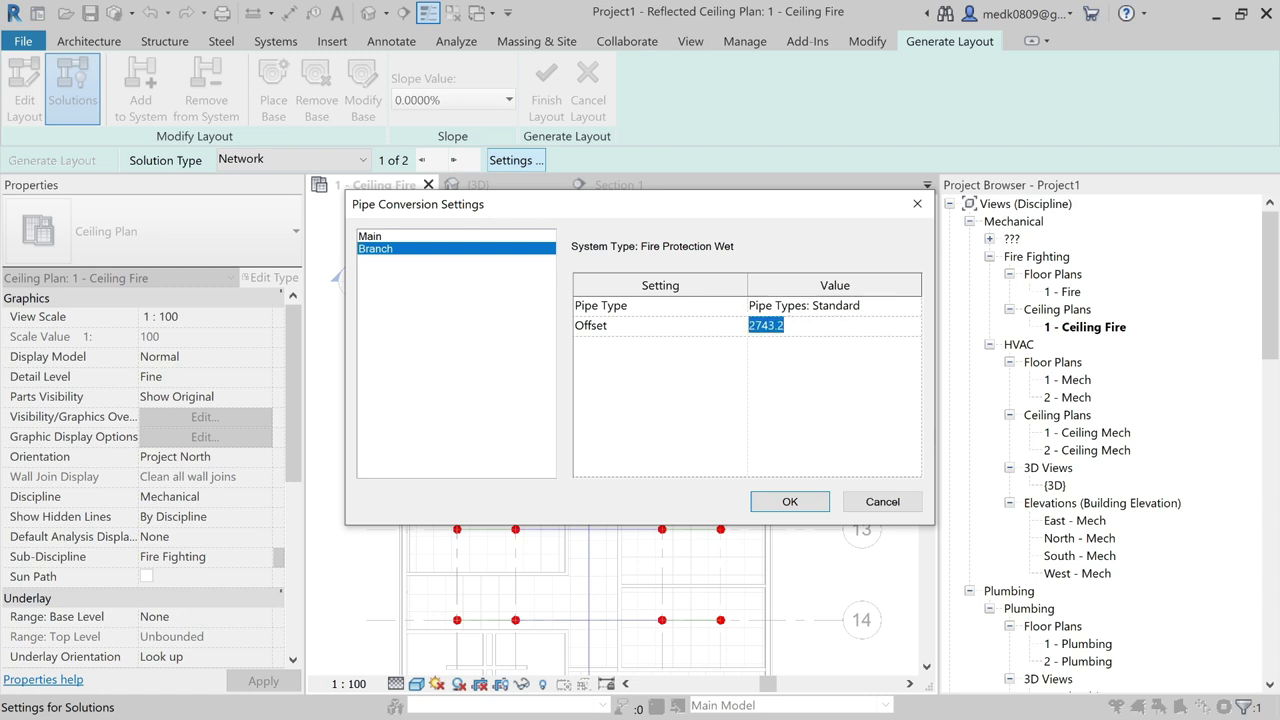
pyautogui.write('2')
pyautogui.click(787, 508)
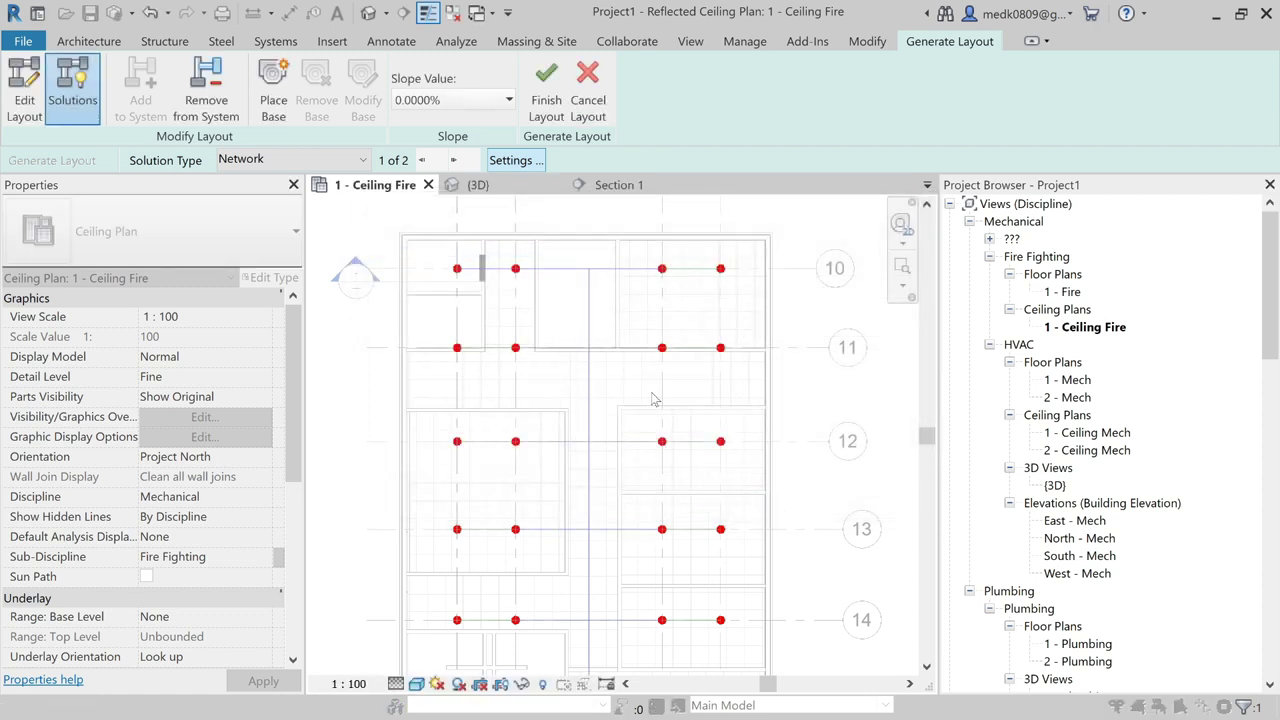
# - Finish the layout to convert the proposed layout into Fire Protection Wet pipes
pyautogui.scroll(-2, 652, 398)
pyautogui.scroll(-2, 647, 391)
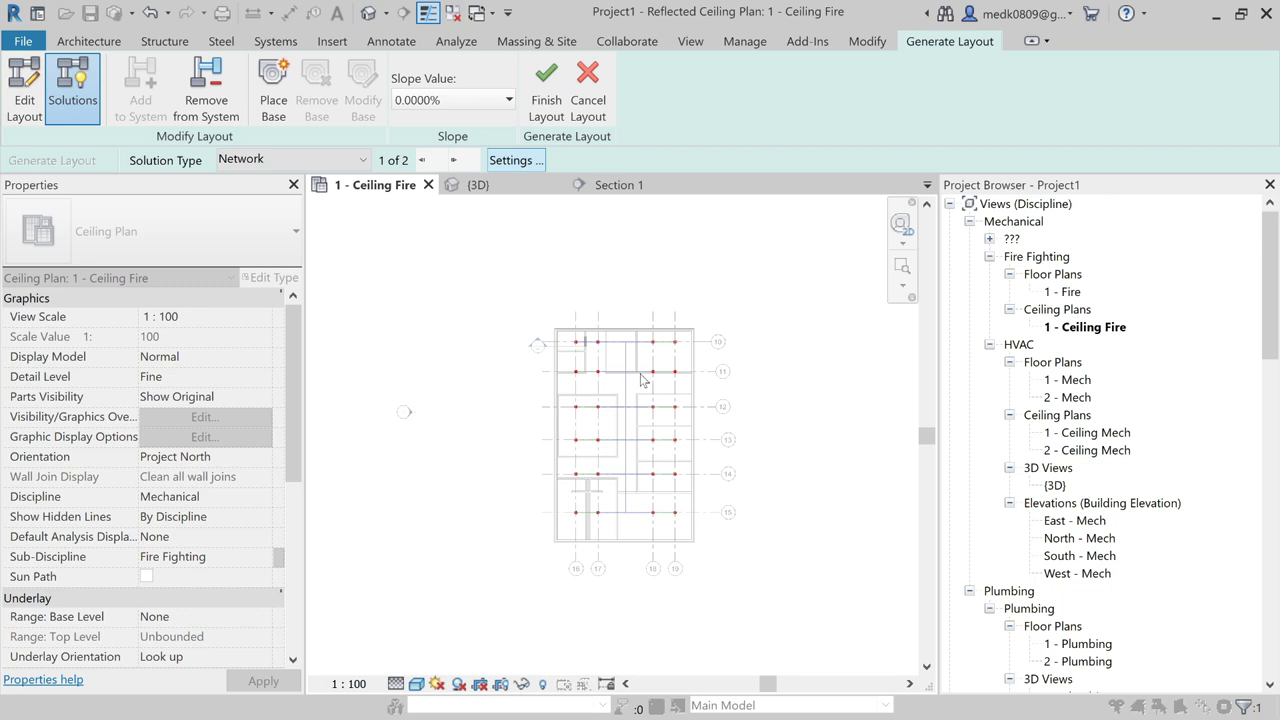
pyautogui.click(546, 92)
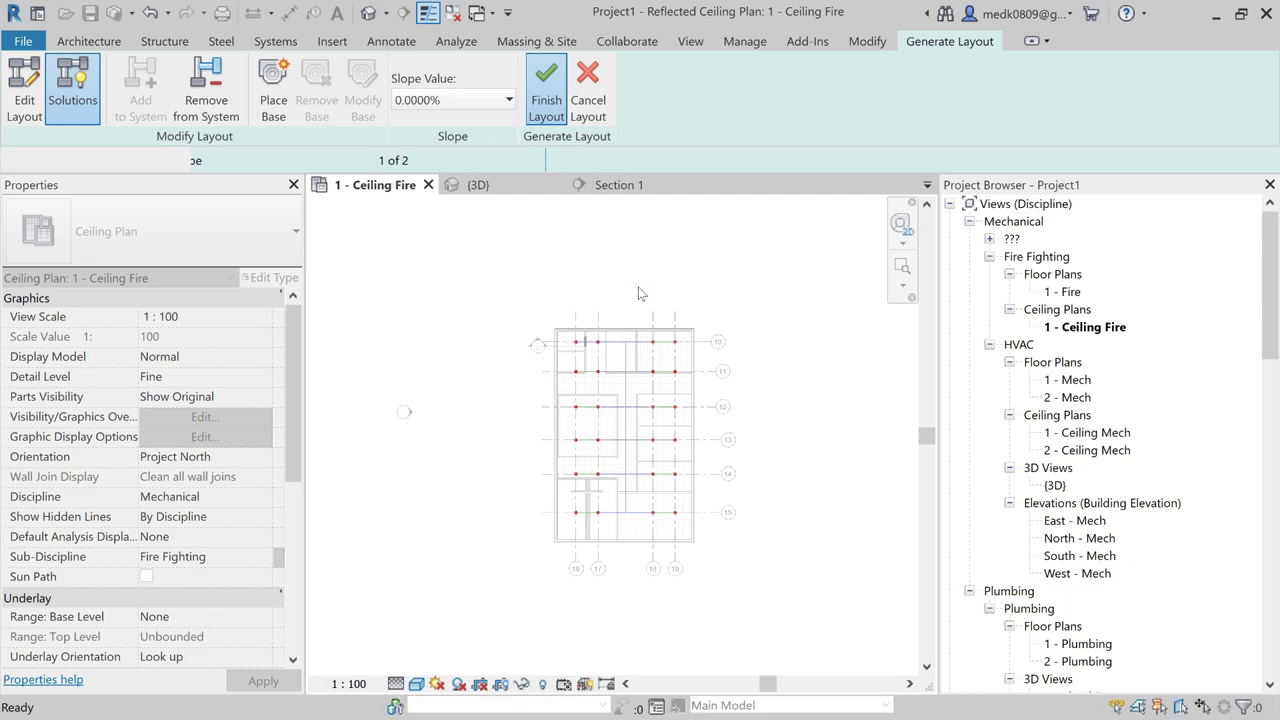
pyautogui.scroll(2, 625, 405)
pyautogui.scroll(2, 625, 405)
pyautogui.scroll(2, 625, 405)
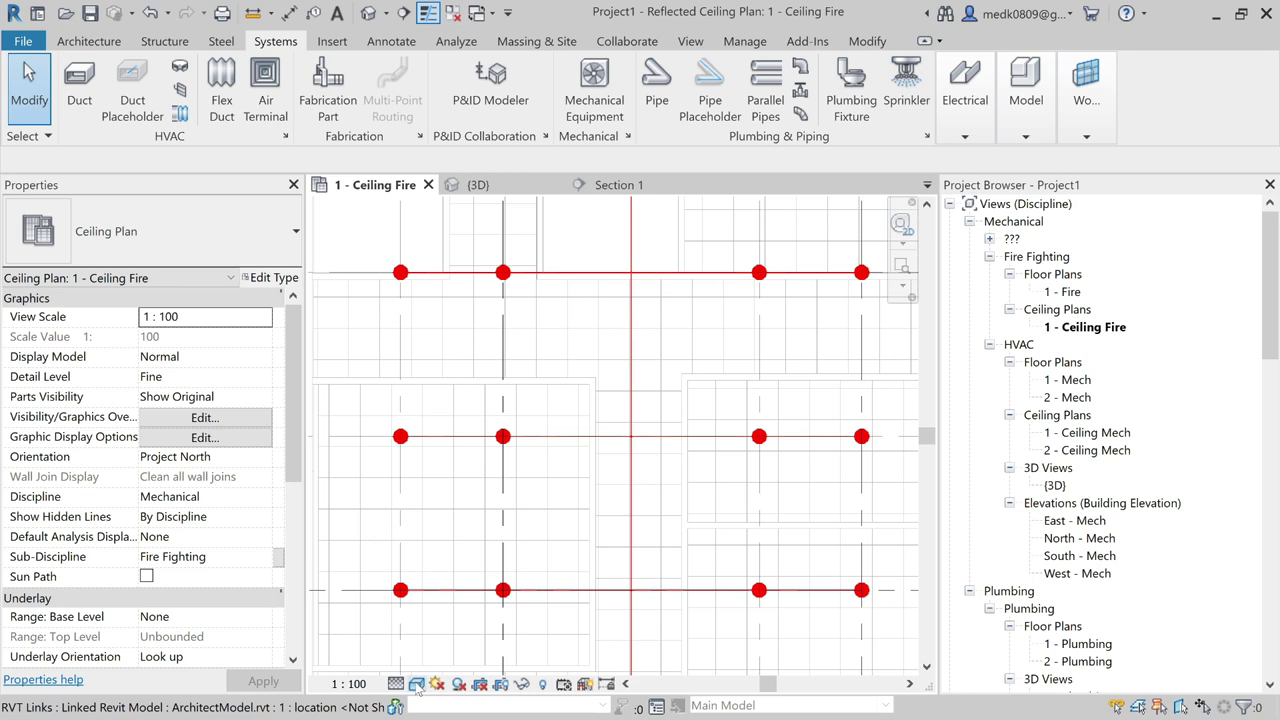
pyautogui.scroll(-3, 484, 463)
pyautogui.scroll(-2, 484, 463)
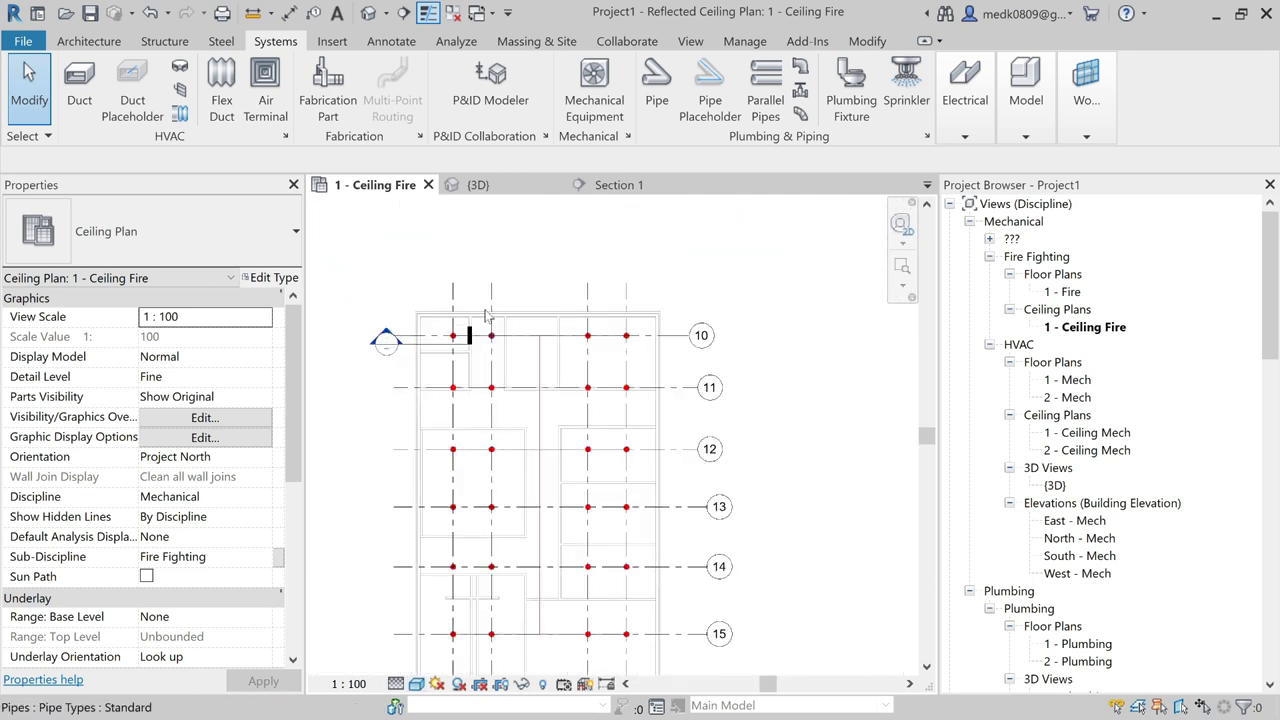
pyautogui.click(474, 184)
pyautogui.scroll(2, 556, 418)
pyautogui.scroll(2, 556, 418)
pyautogui.scroll(2, 556, 418)
pyautogui.scroll(2, 580, 470)
pyautogui.scroll(2, 608, 525)
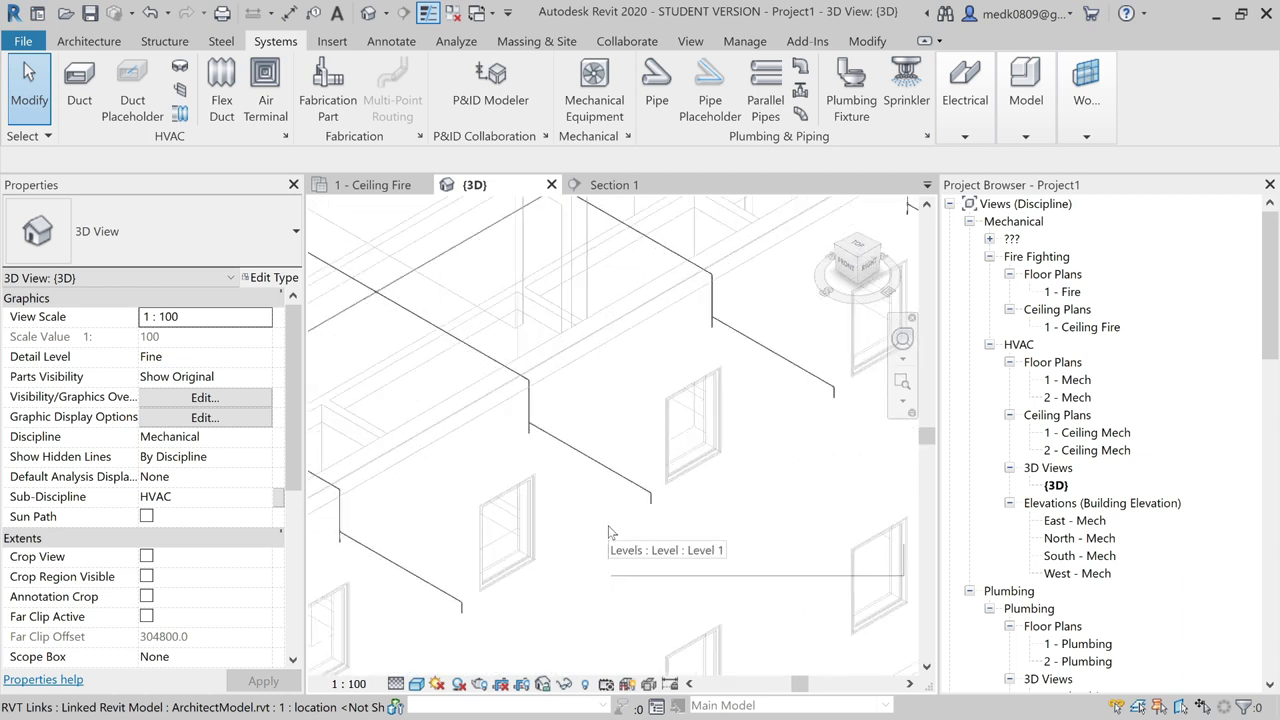
pyautogui.scroll(1, 608, 525)
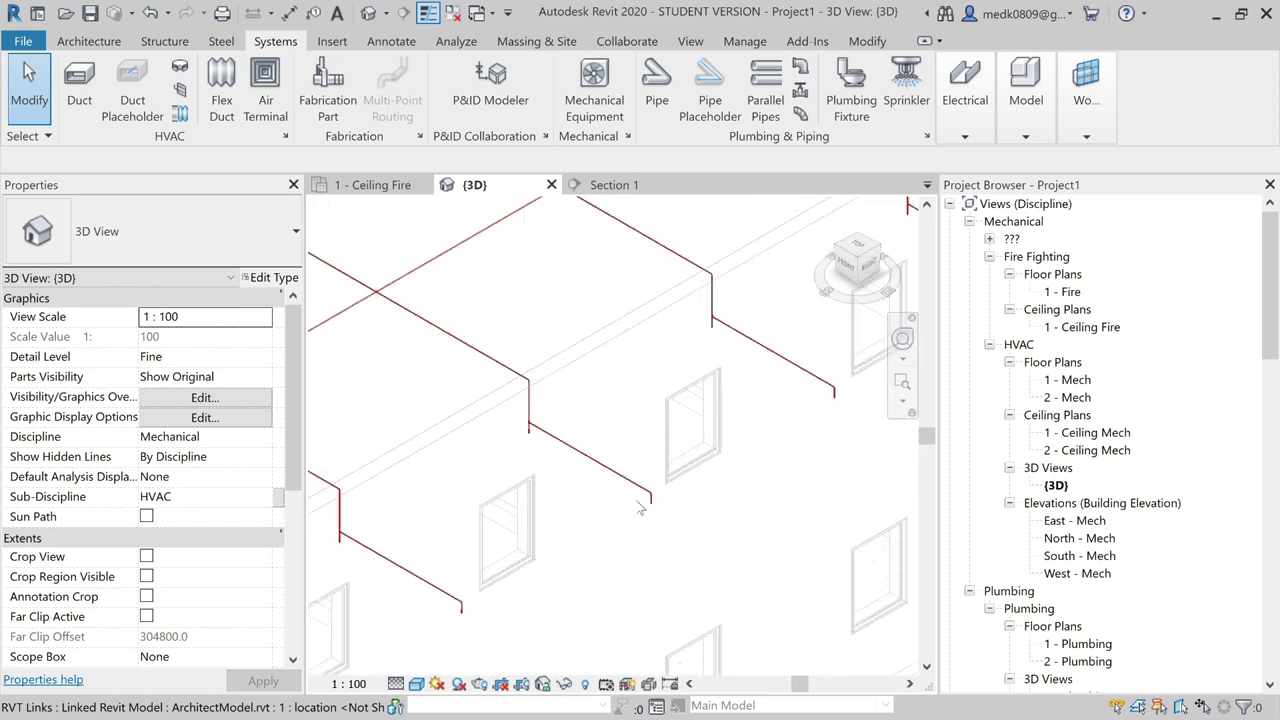
pyautogui.scroll(2, 640, 506)
pyautogui.moveTo(650, 506)
pyautogui.keyDown('shift'); pyautogui.mouseDown(button='middle')
pyautogui.moveTo(661, 507)
pyautogui.moveTo(609, 397)
pyautogui.moveTo(720, 443)
pyautogui.moveTo(766, 436)
pyautogui.moveTo(697, 366)
pyautogui.moveTo(690, 450)
pyautogui.mouseUp(button='middle'); pyautogui.keyUp('shift')
pyautogui.scroll(-3, 740, 490)
pyautogui.scroll(-3, 740, 490)
pyautogui.keyDown('shift'); pyautogui.moveTo(740, 490); pyautogui.dragTo(745, 520, button='middle'); pyautogui.keyUp('shift')
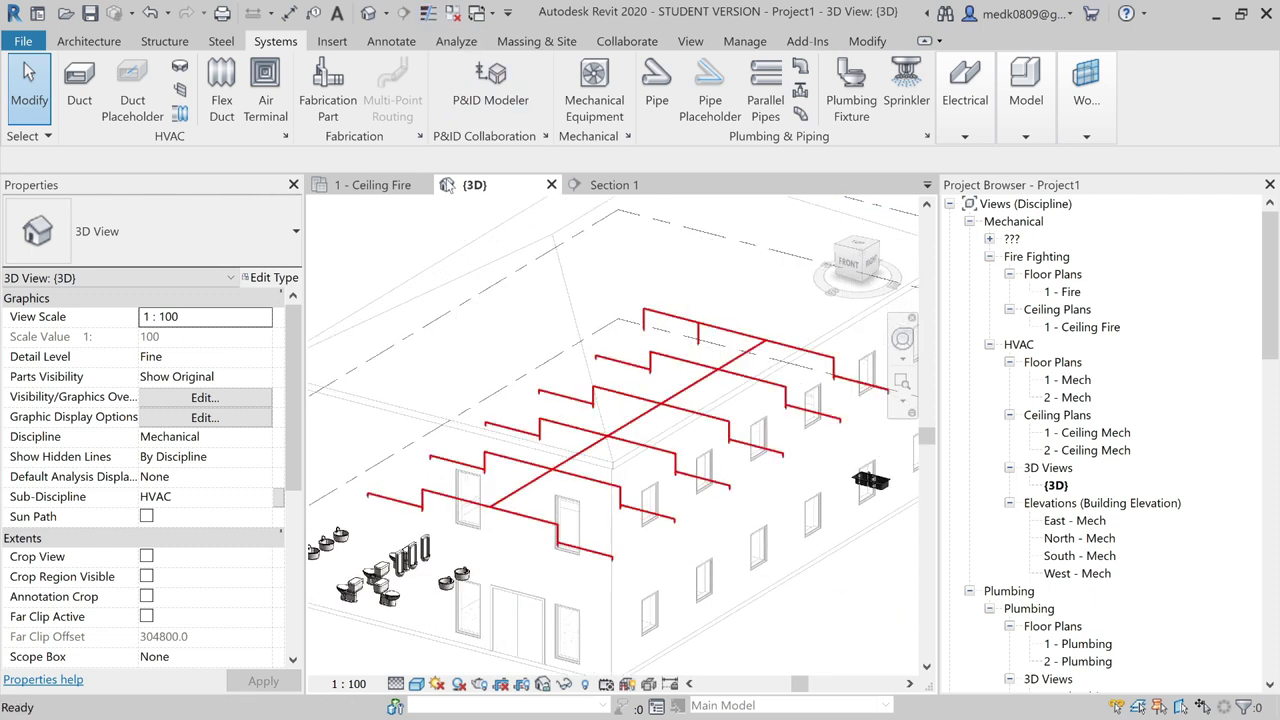
pyautogui.click(372, 185)
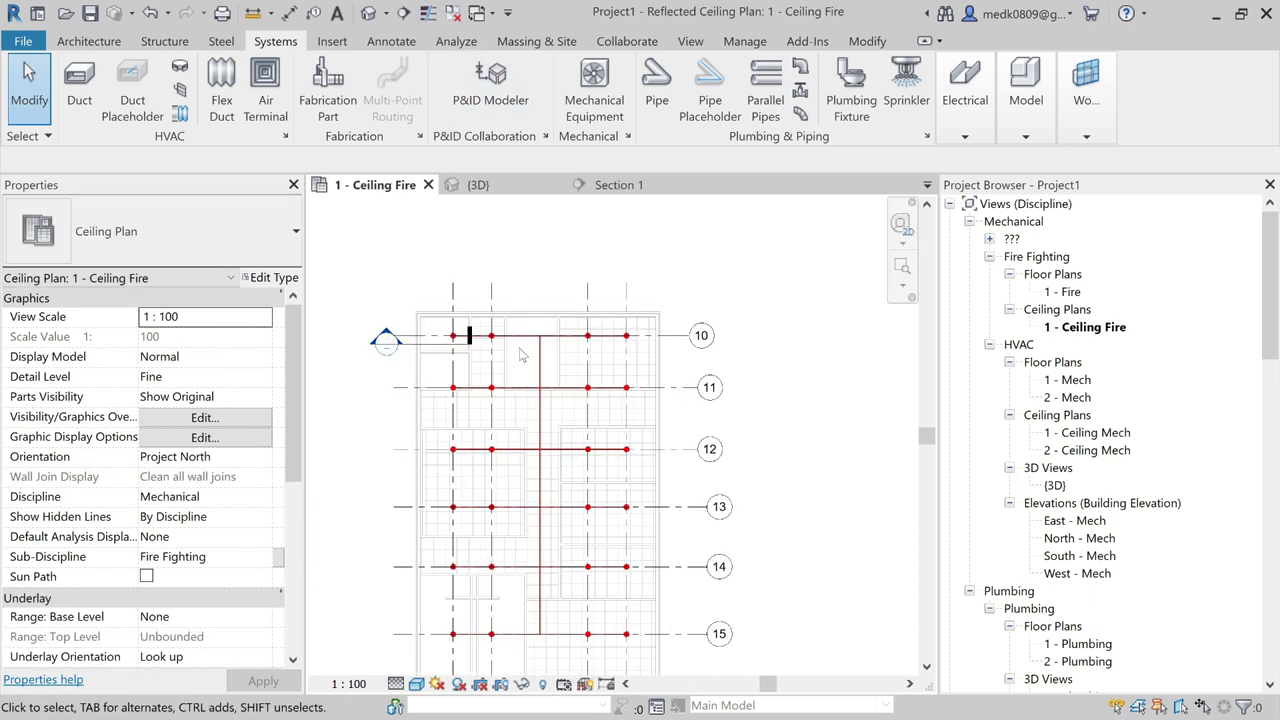
pyautogui.scroll(3, 522, 356)
pyautogui.scroll(-3, 580, 318)
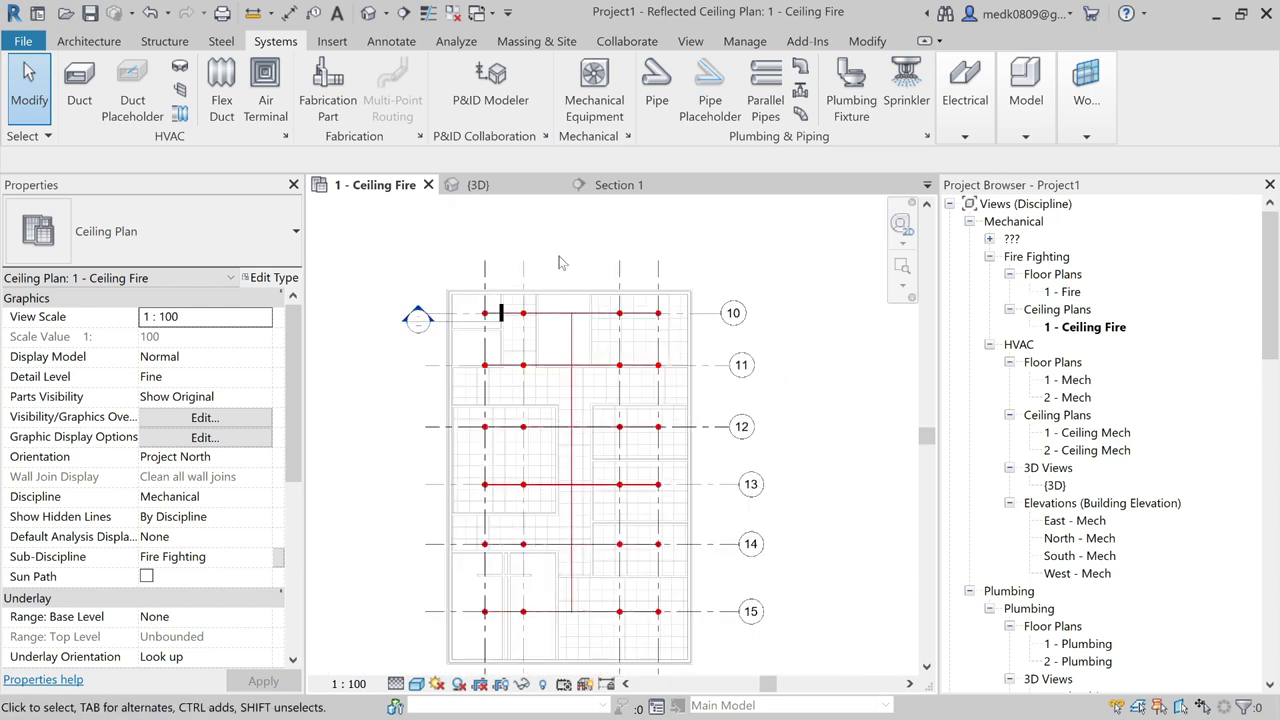
pyautogui.click(697, 45)
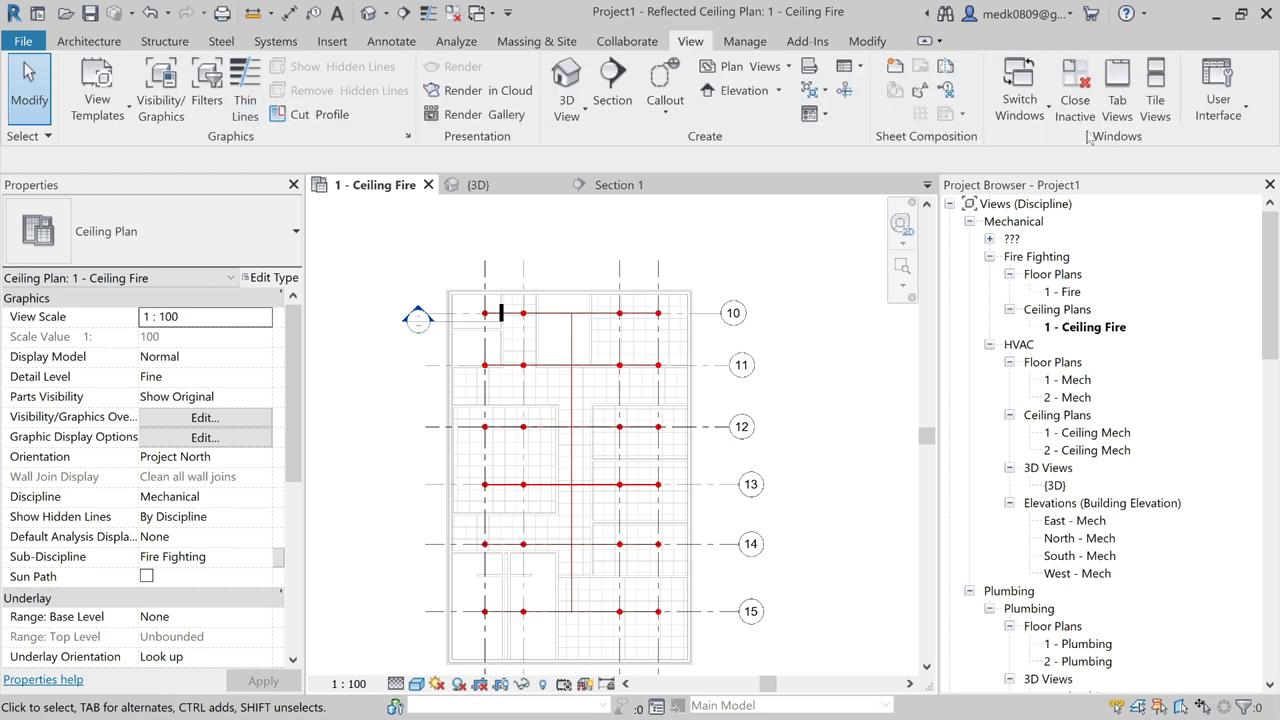
pyautogui.click(1218, 95)
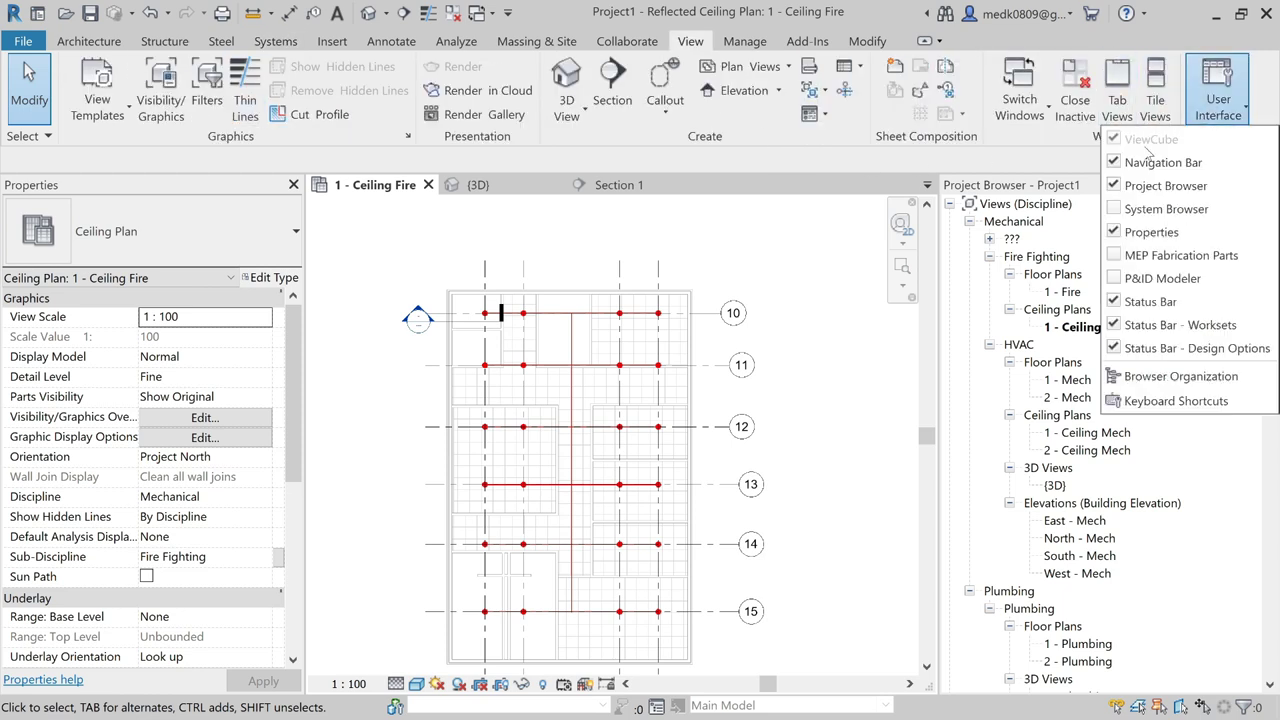
pyautogui.click(1113, 208)
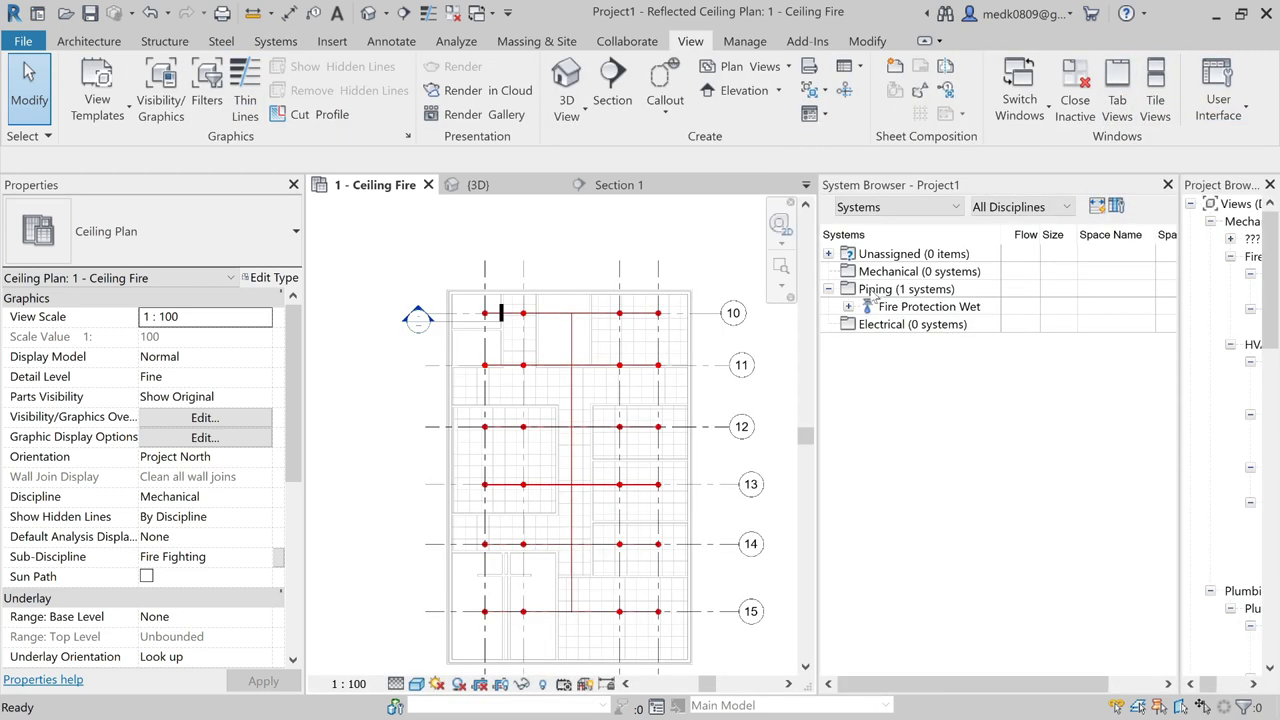
pyautogui.click(833, 290)
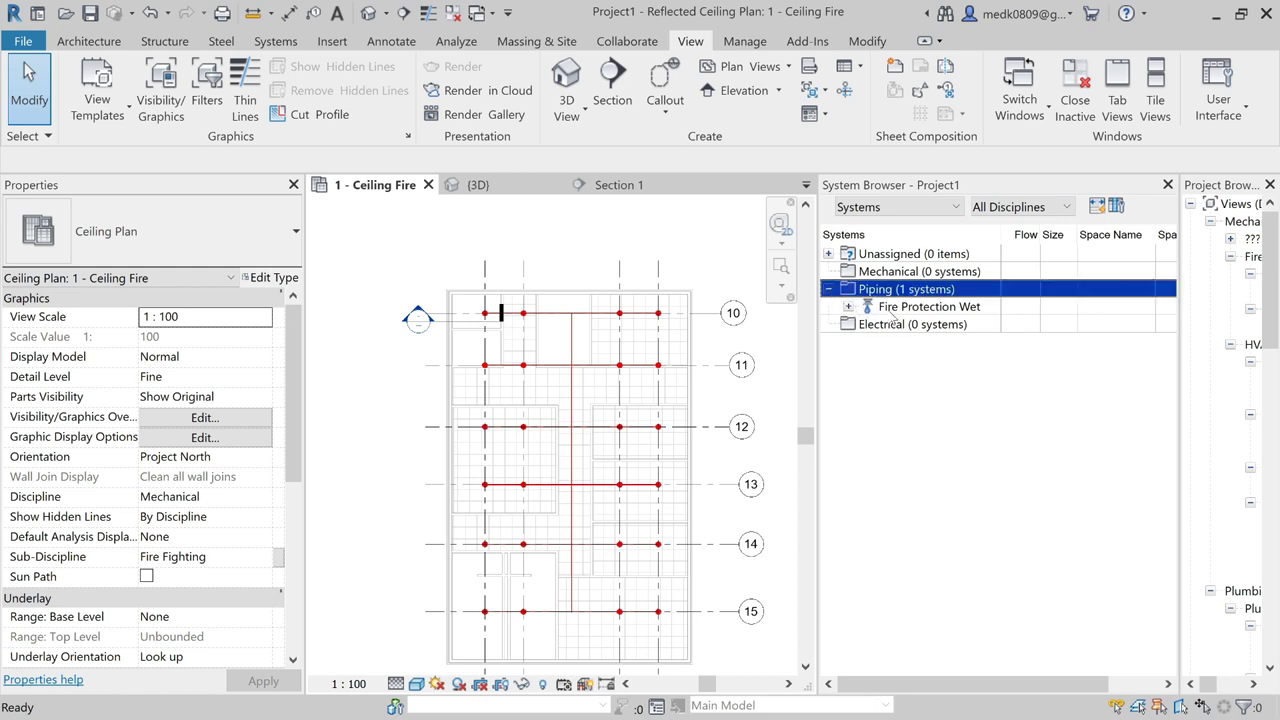
pyautogui.click(961, 311)
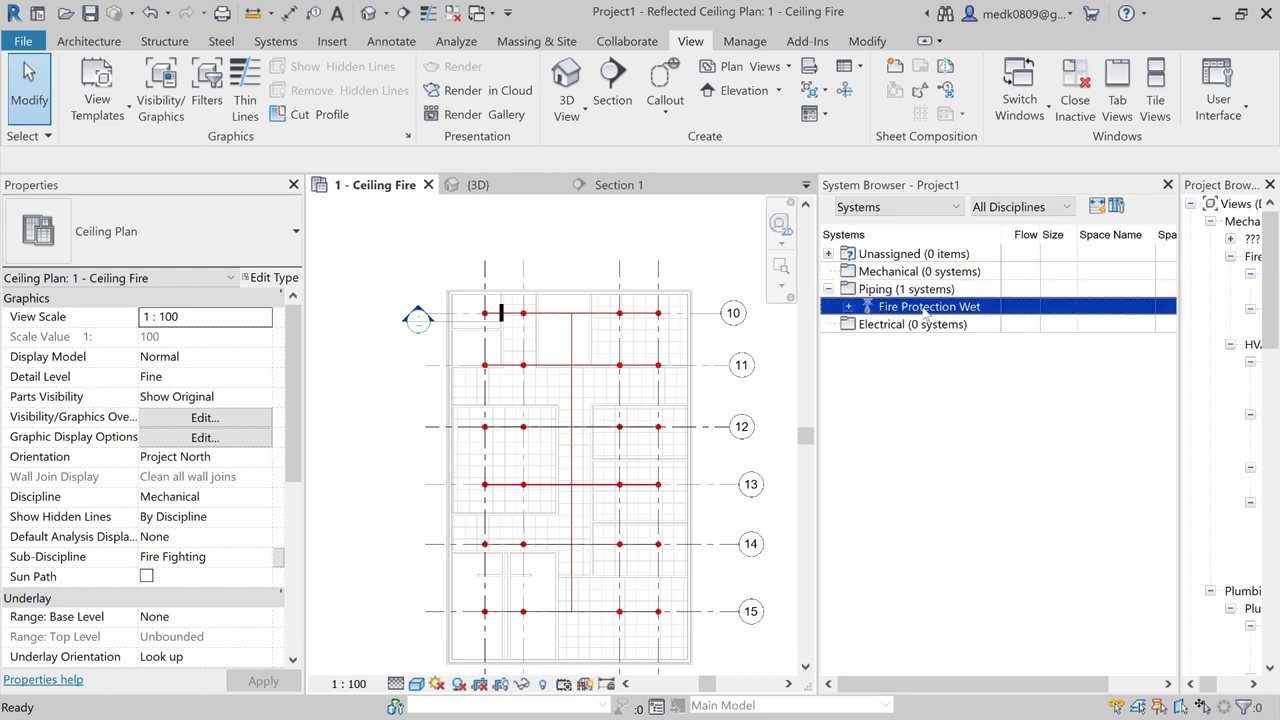
pyautogui.click(849, 307)
pyautogui.click(942, 325)
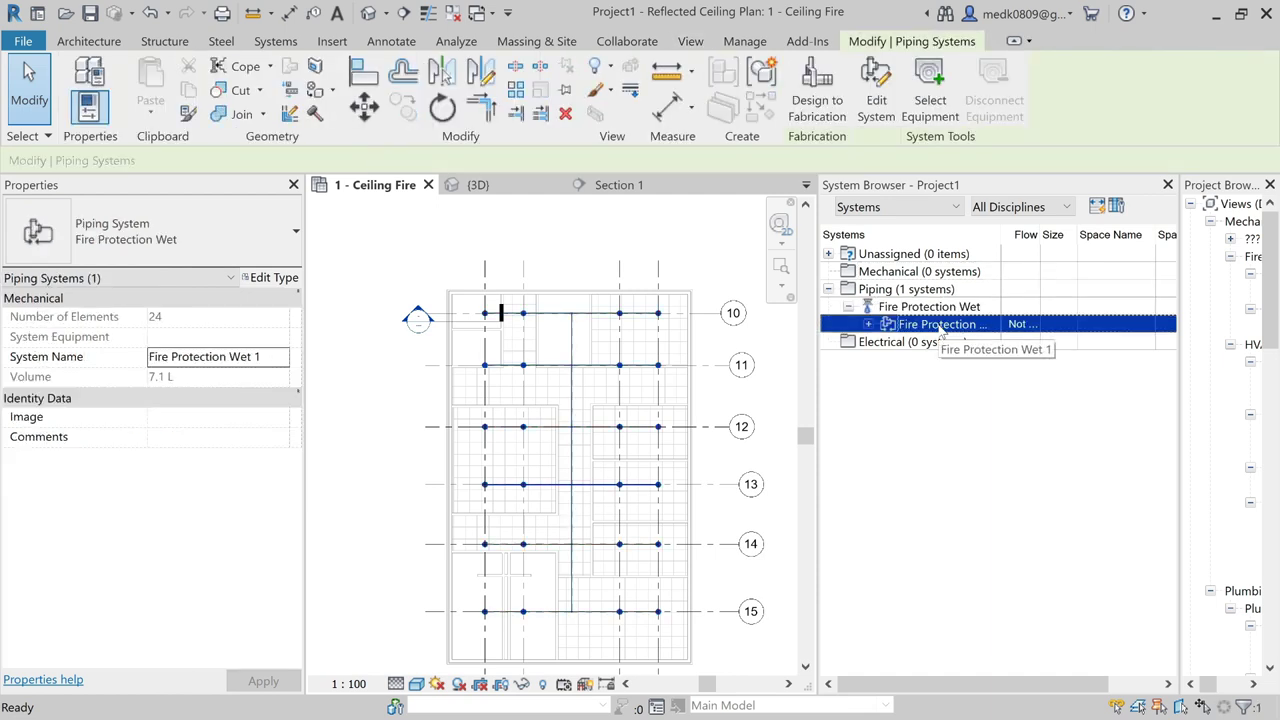
pyautogui.press('Escape')
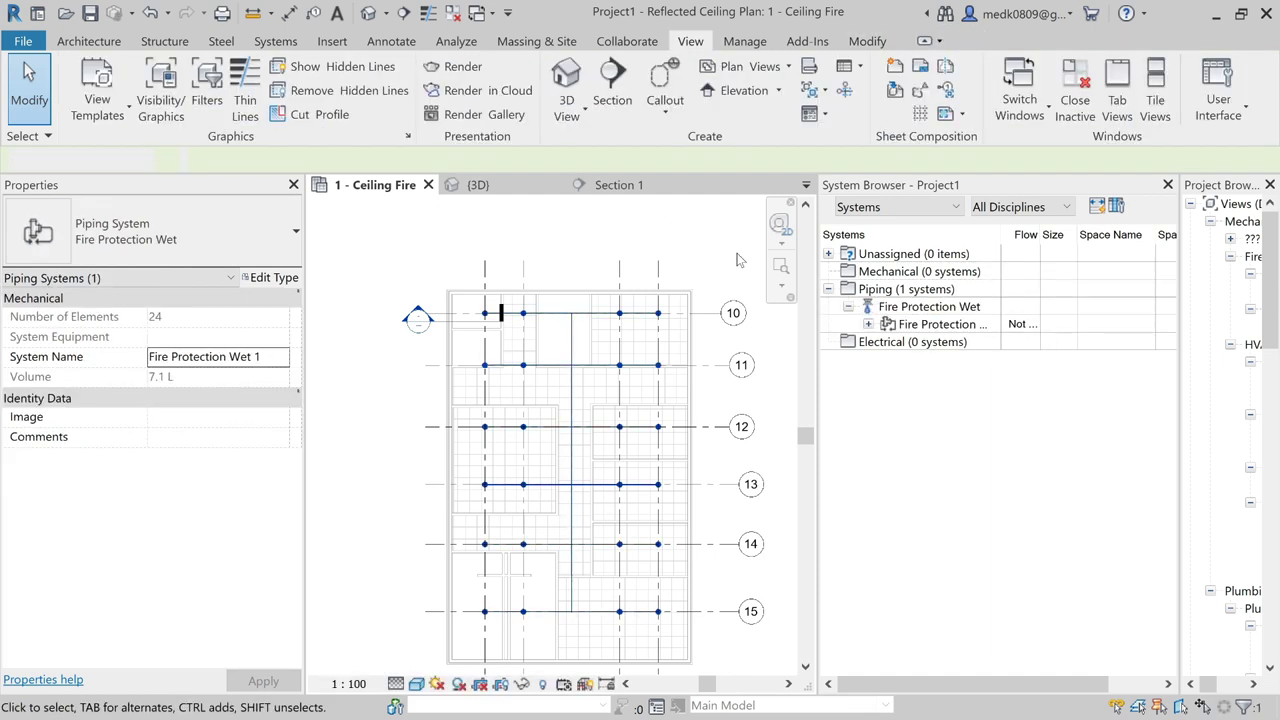
pyautogui.click(1167, 185)
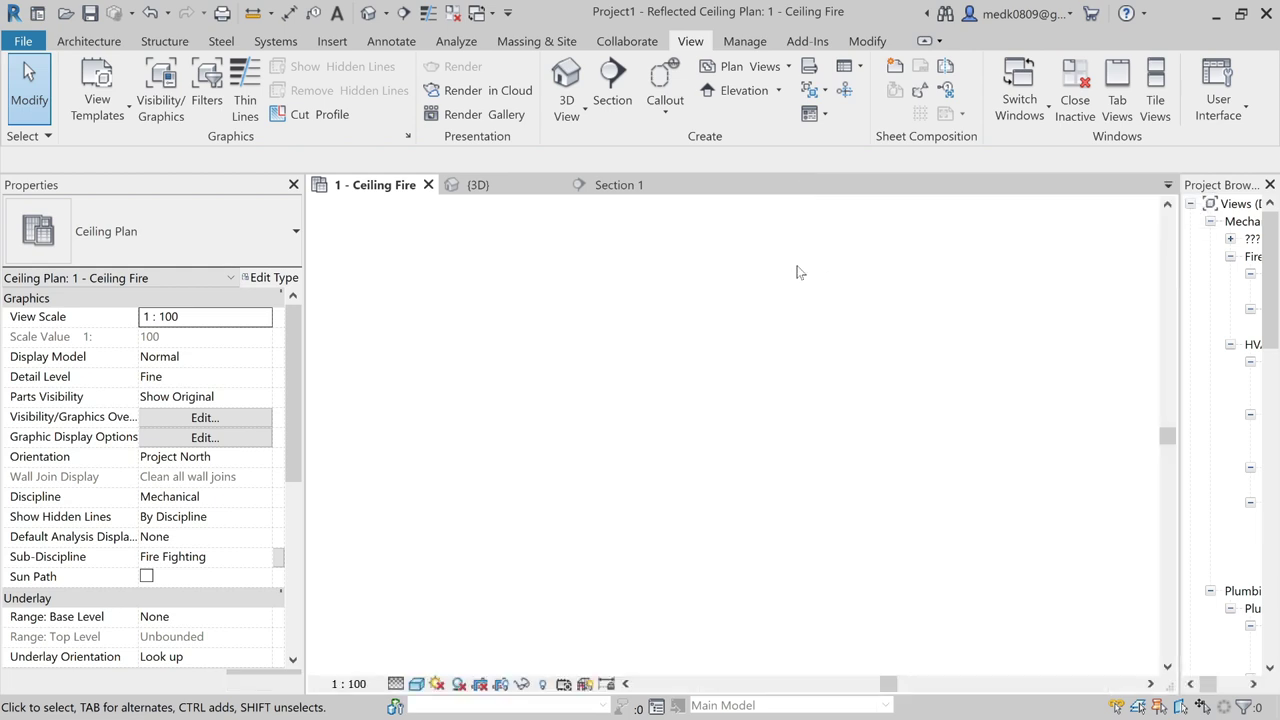
pyautogui.scroll(-2, 799, 259)
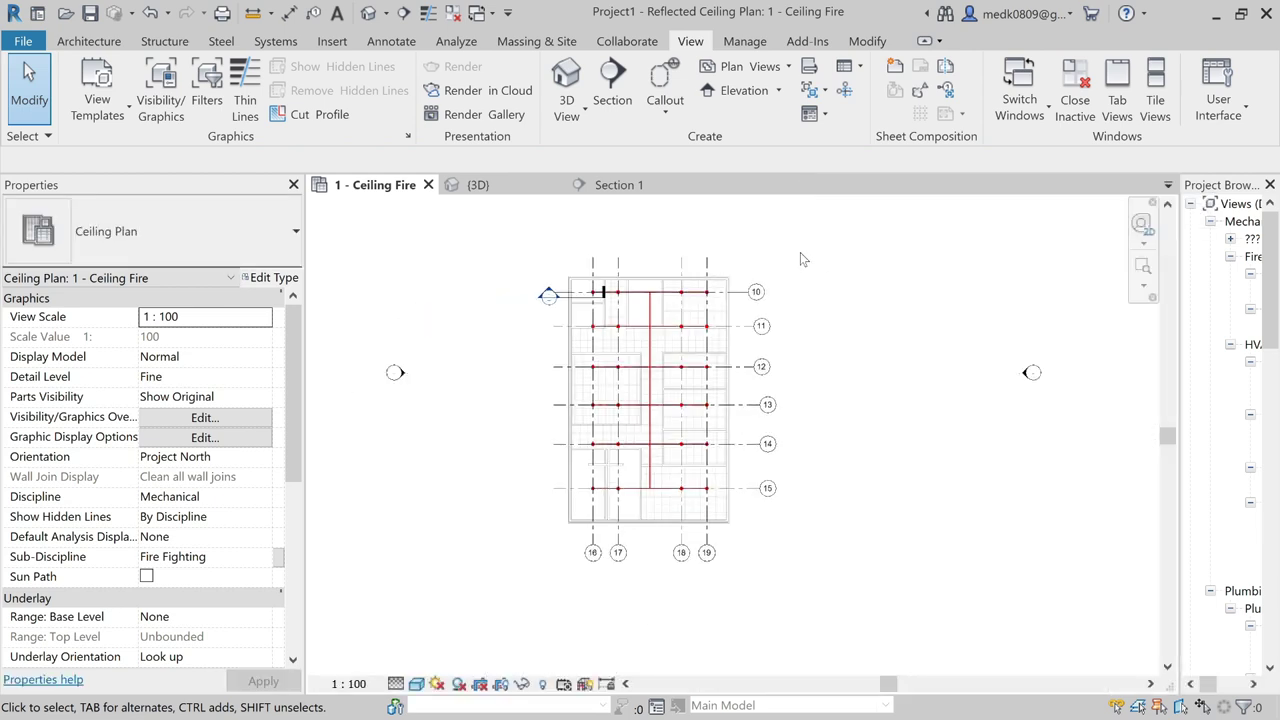
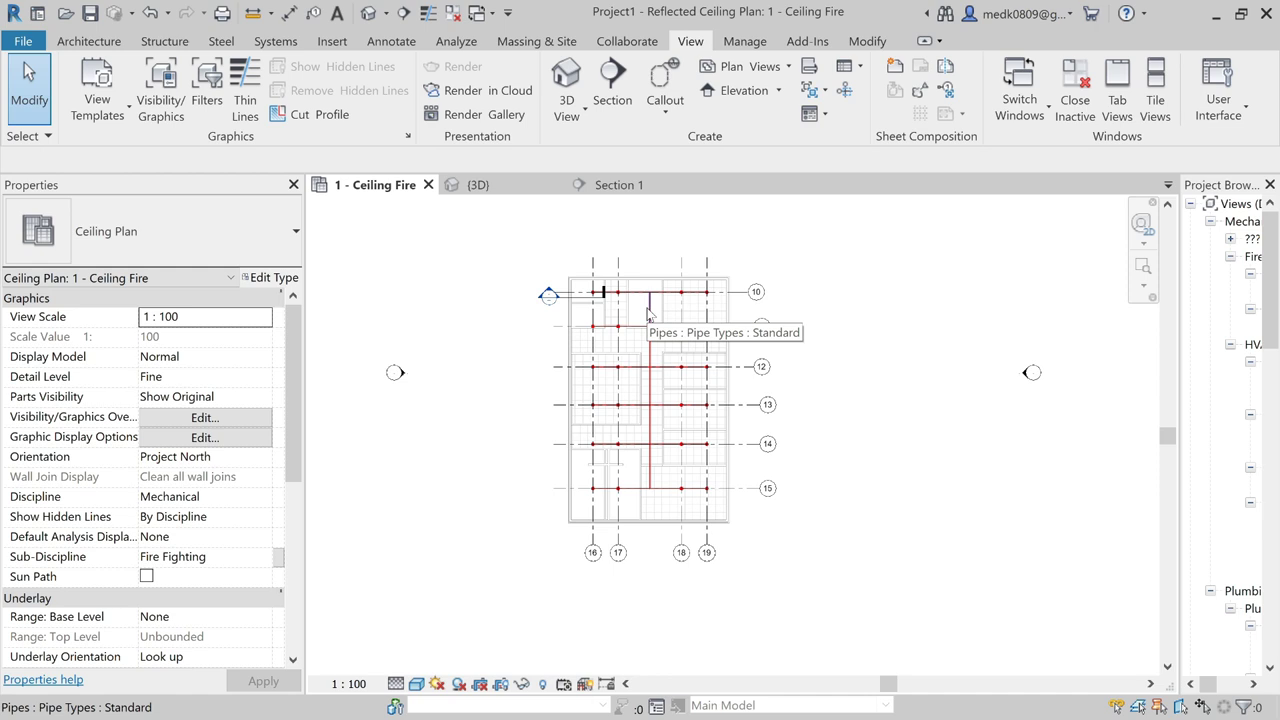
# - Window-select the plan, filter out RVT Links and Sprinklers, and delete the remaining pipes and fittings
pyautogui.scroll(1, 648, 313)
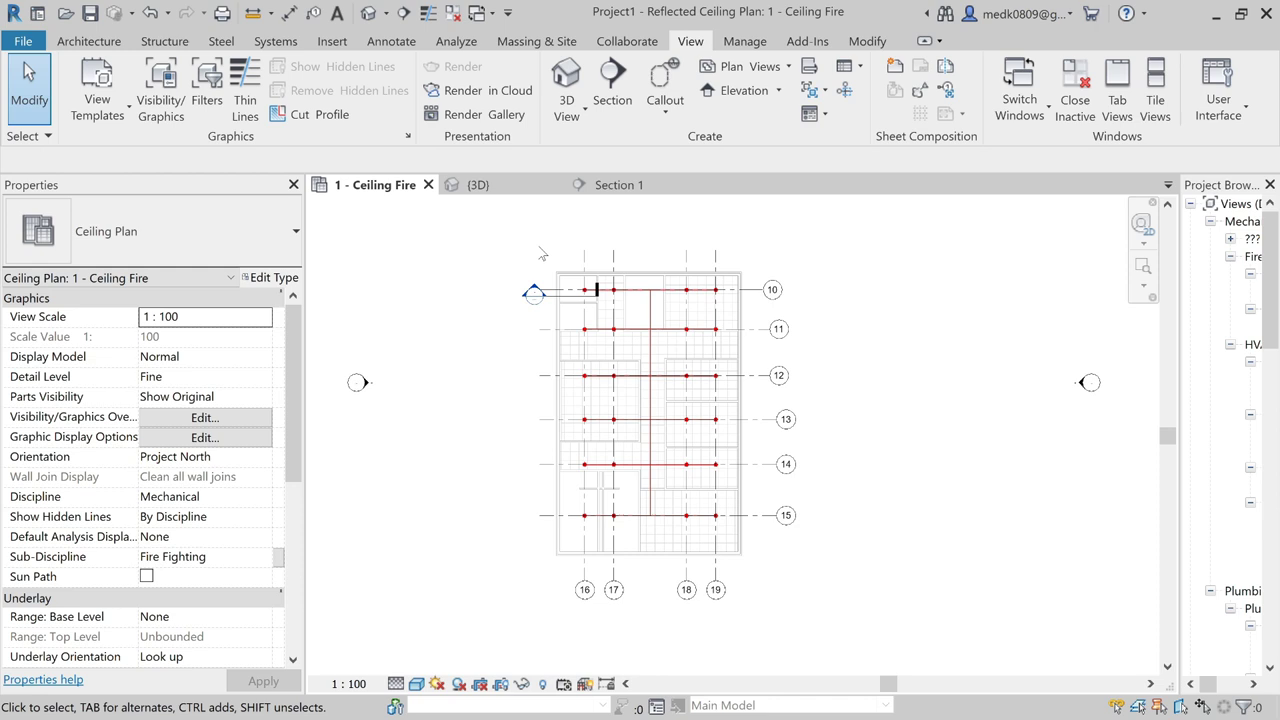
pyautogui.moveTo(539, 248); pyautogui.dragTo(764, 569)
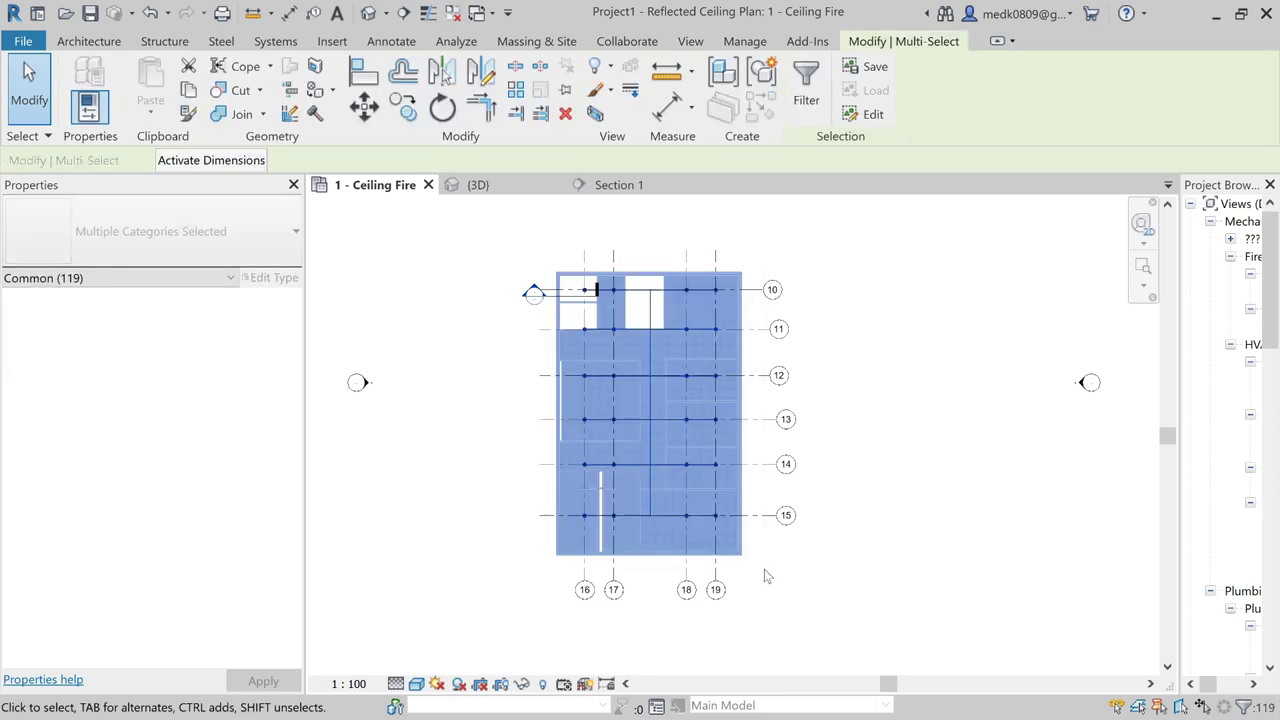
pyautogui.click(806, 88)
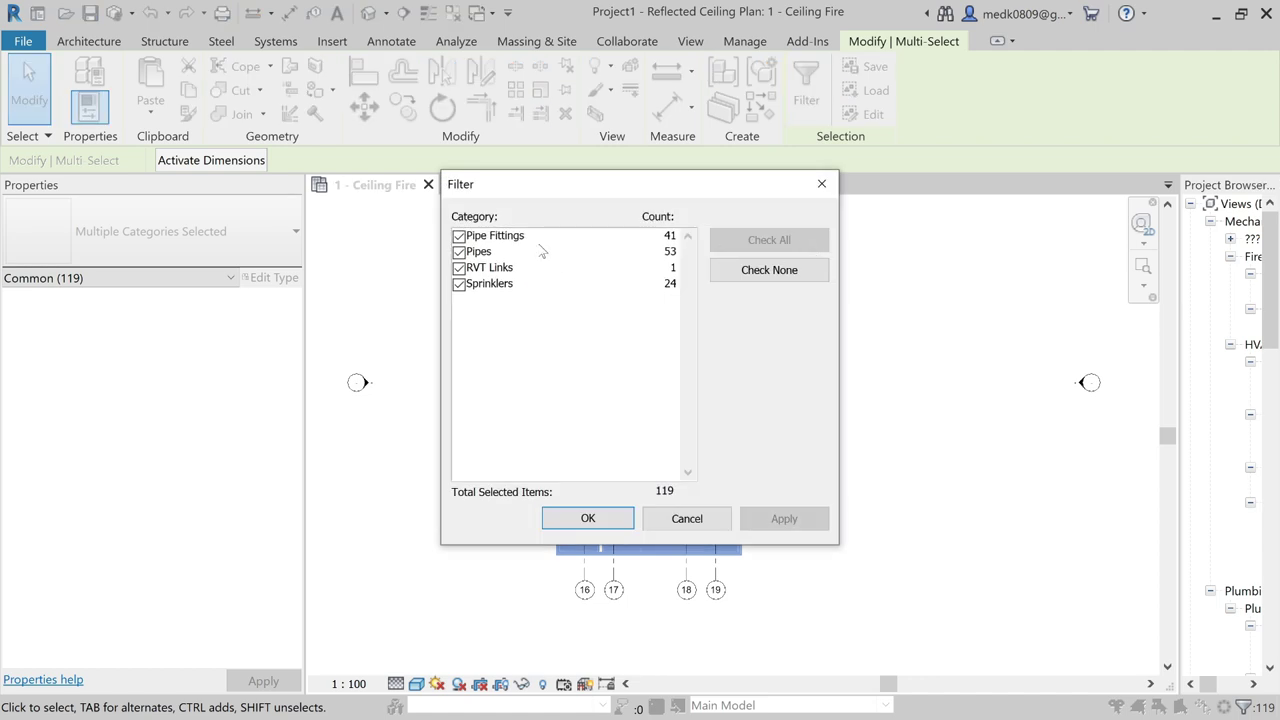
pyautogui.click(459, 268)
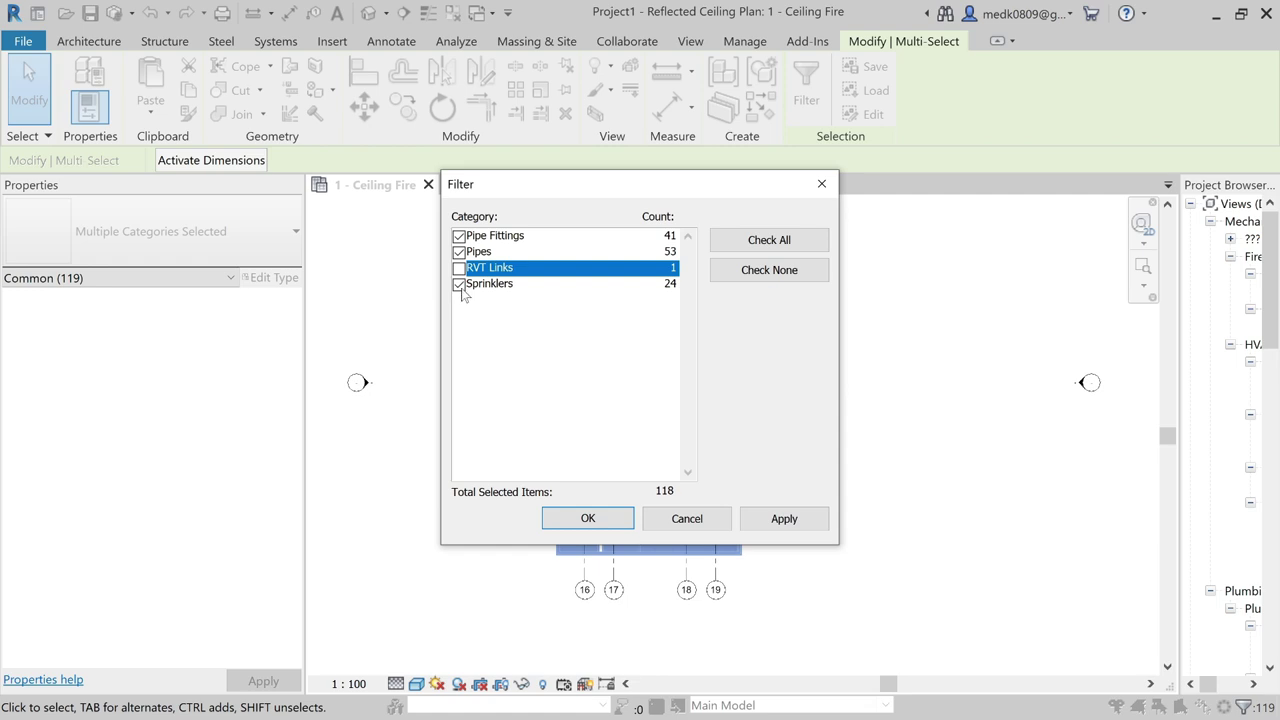
pyautogui.click(459, 284)
pyautogui.click(620, 521)
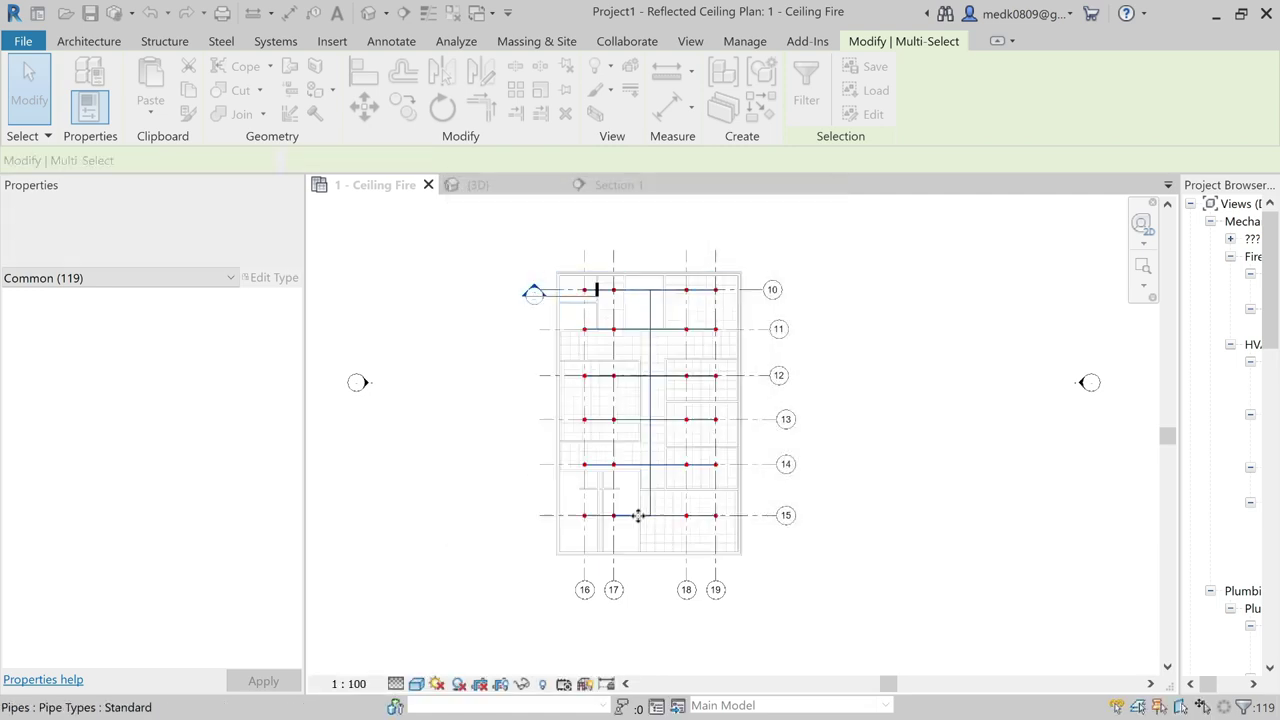
pyautogui.press('Delete')
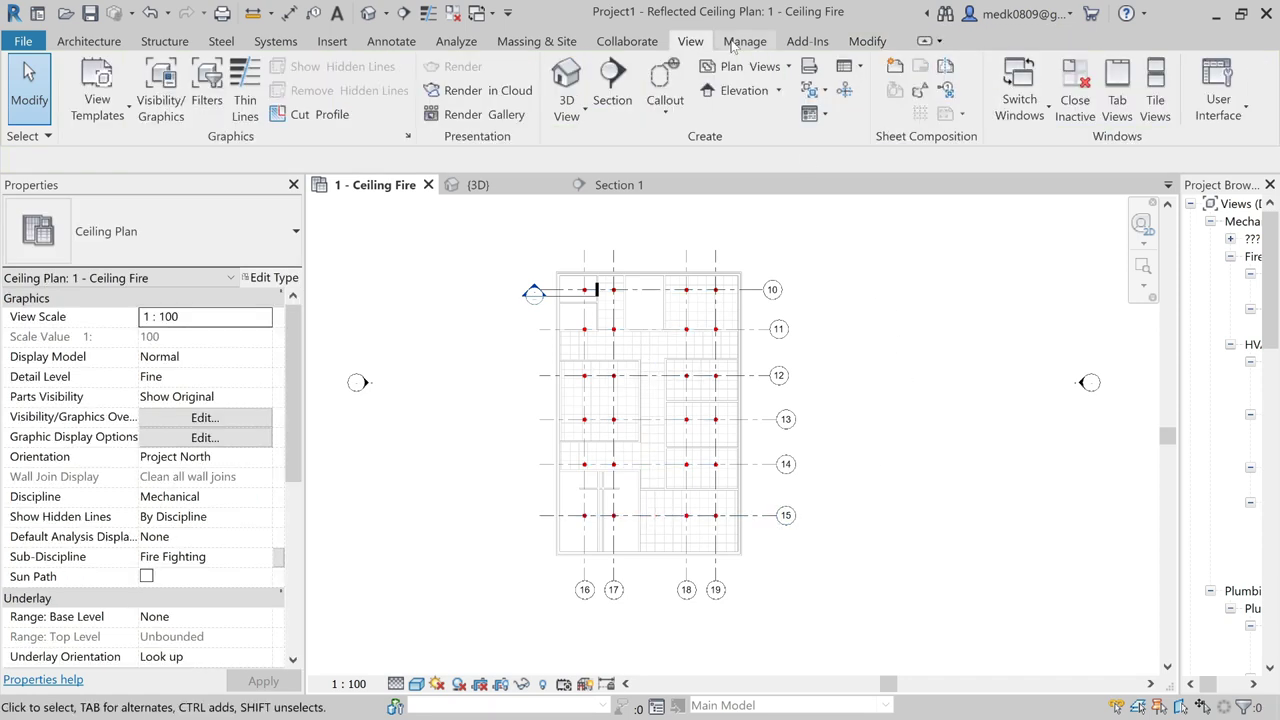
# - Delete the Fire Protection Wet piping system through the System Browser, then close the browser
pyautogui.click(1220, 110)
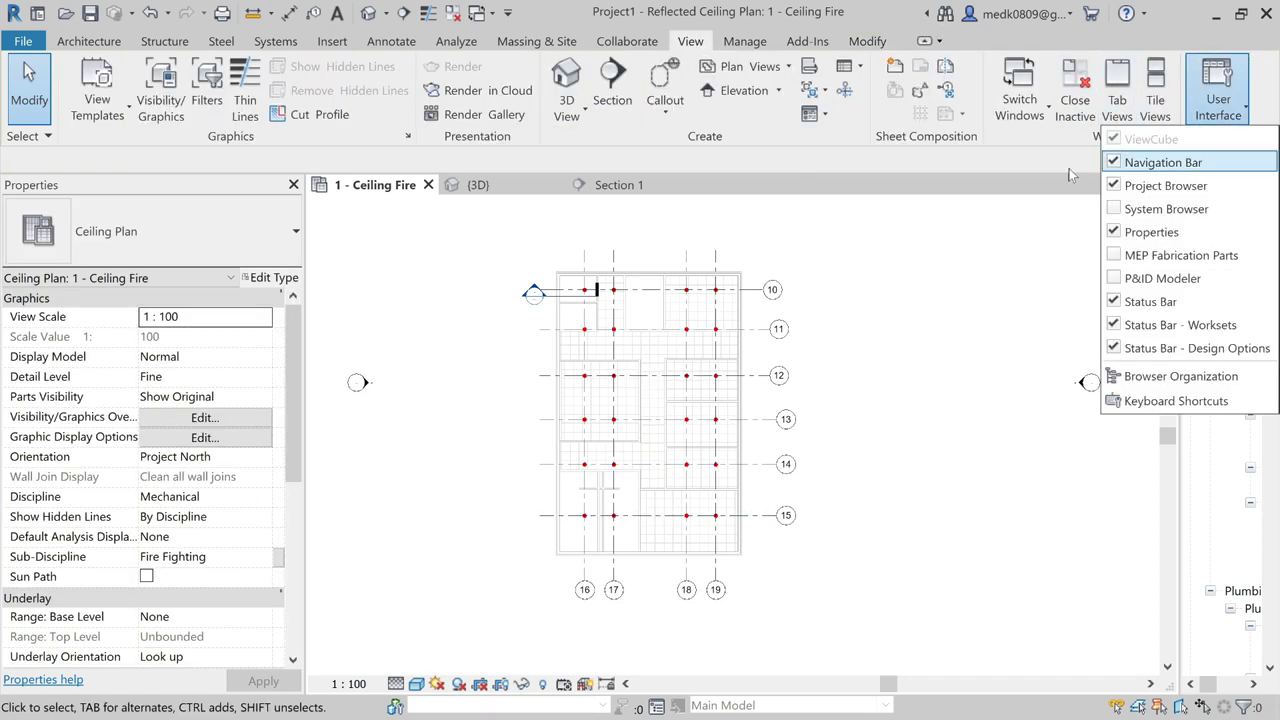
pyautogui.click(1110, 213)
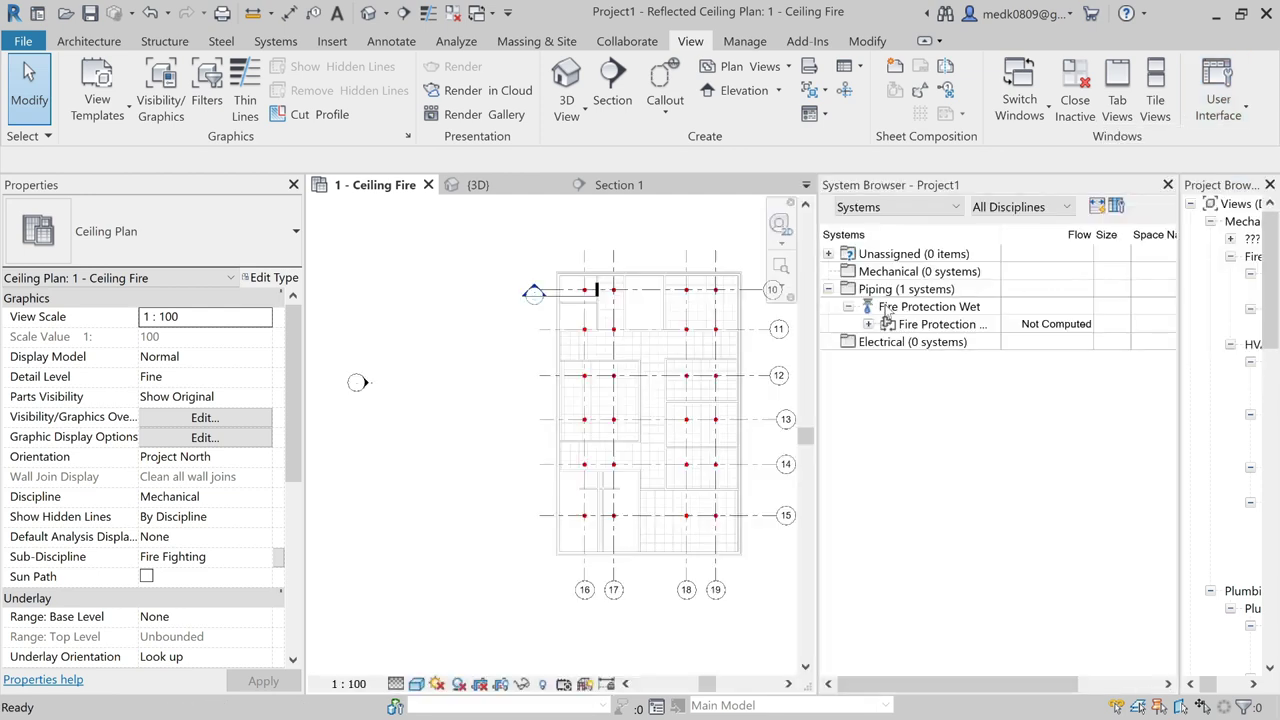
pyautogui.rightClick(930, 333)
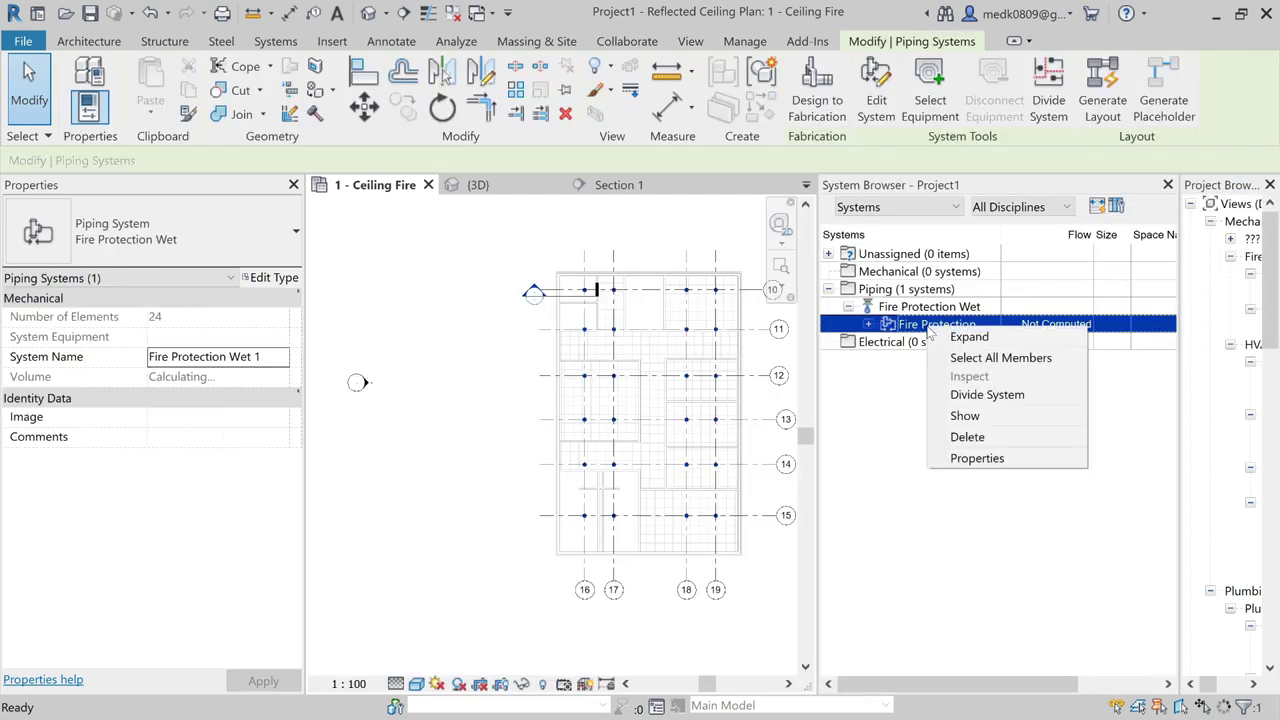
pyautogui.click(966, 436)
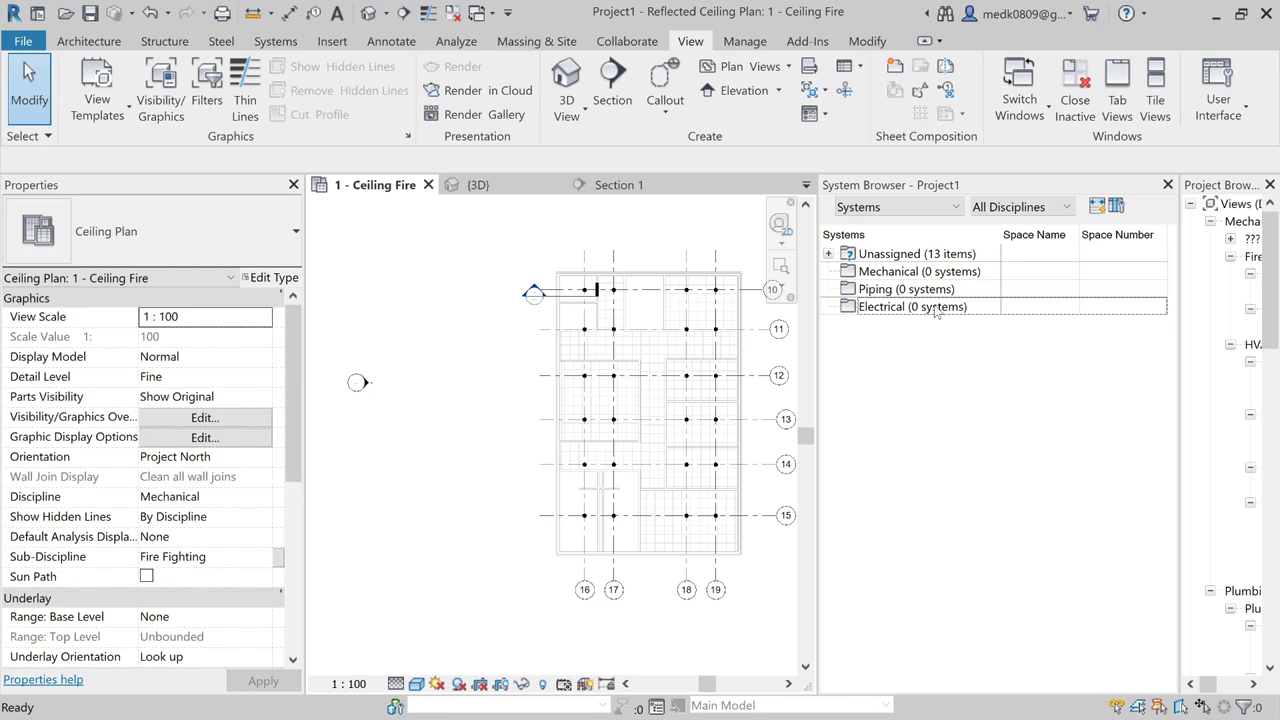
pyautogui.click(1167, 184)
pyautogui.scroll(2, 616, 296)
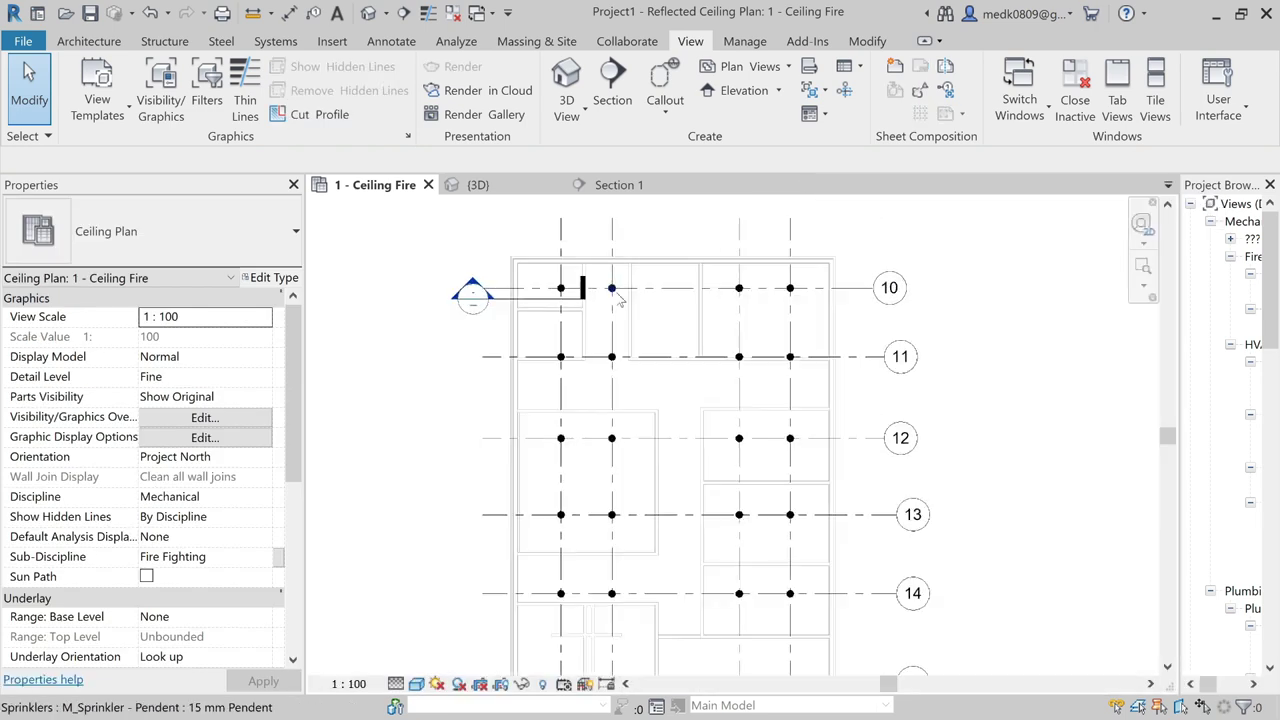
pyautogui.scroll(1, 617, 296)
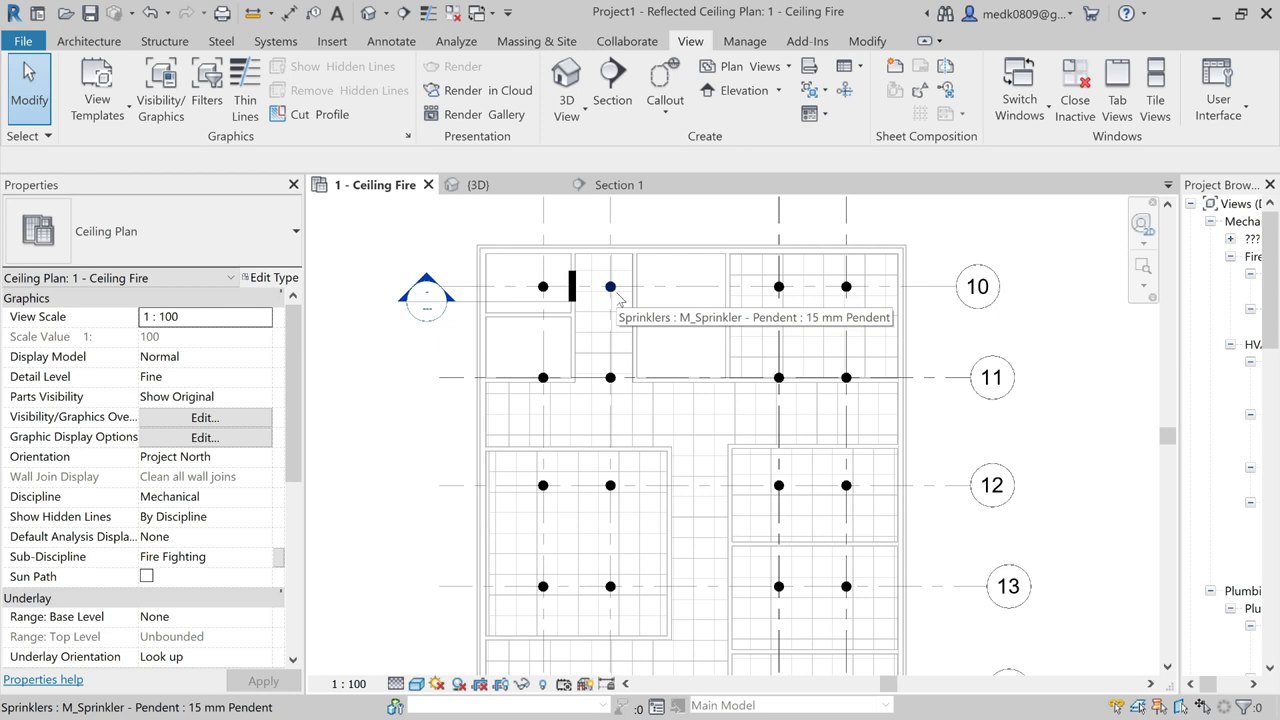
pyautogui.scroll(-1, 617, 296)
pyautogui.scroll(-2, 612, 290)
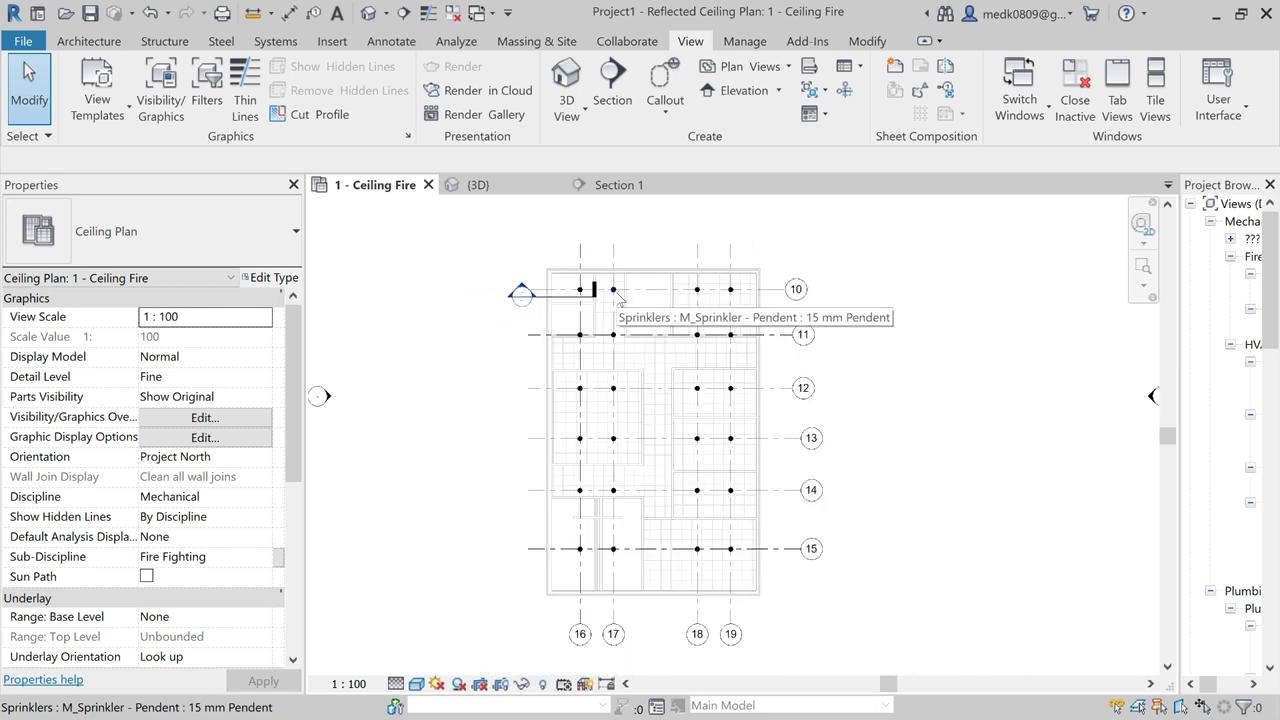
# - Draw a vertical 80.0 mm pipe from the top to the bottom of the plan
pyautogui.click(276, 45)
pyautogui.click(656, 82)
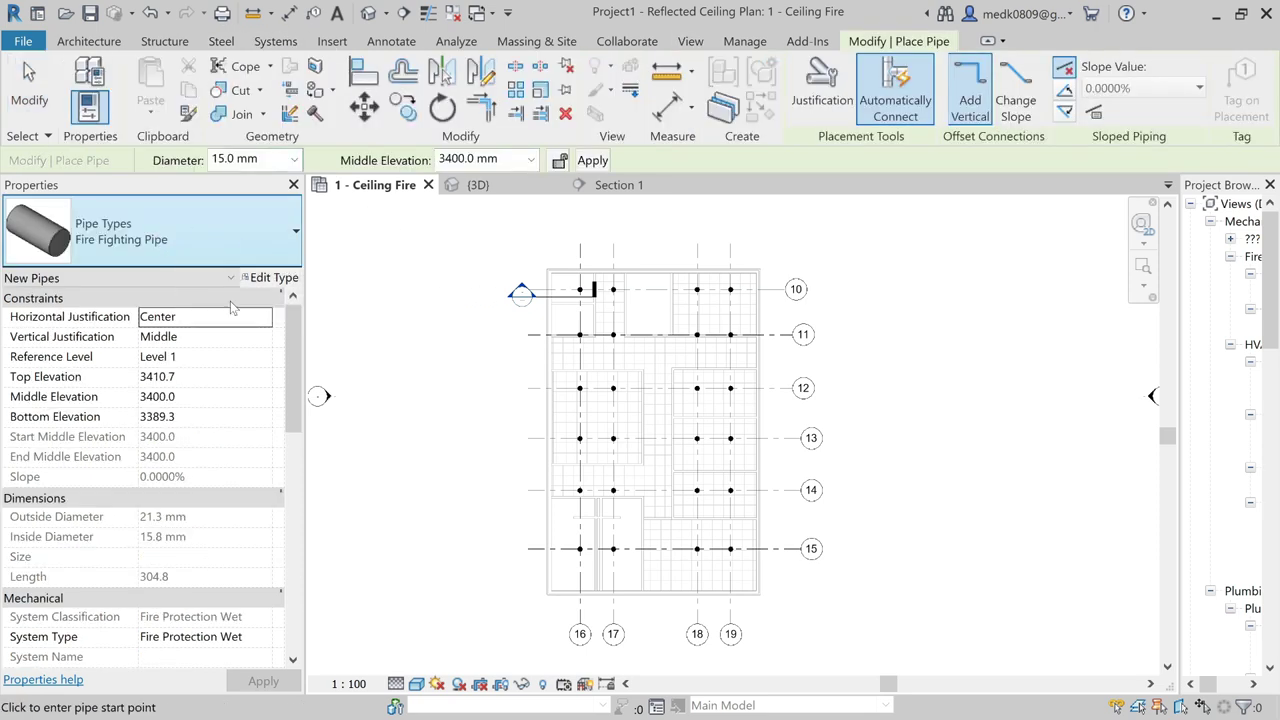
pyautogui.scroll(2, 647, 321)
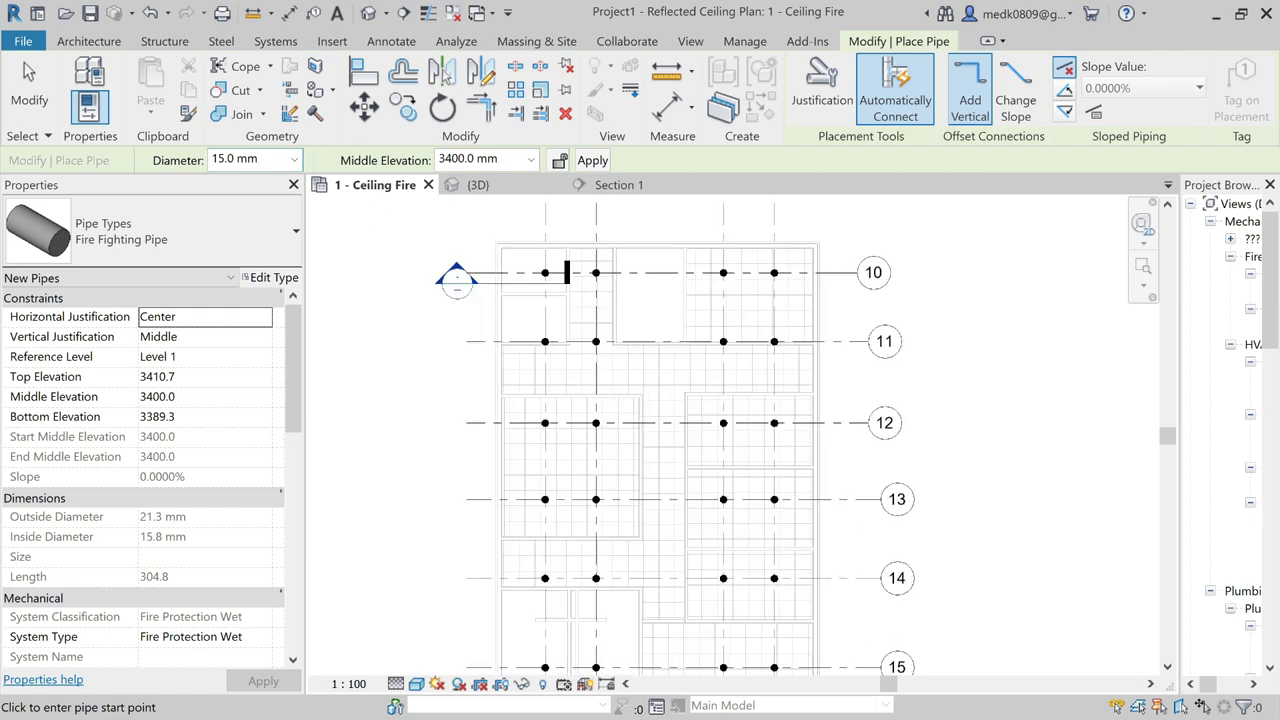
pyautogui.click(294, 160)
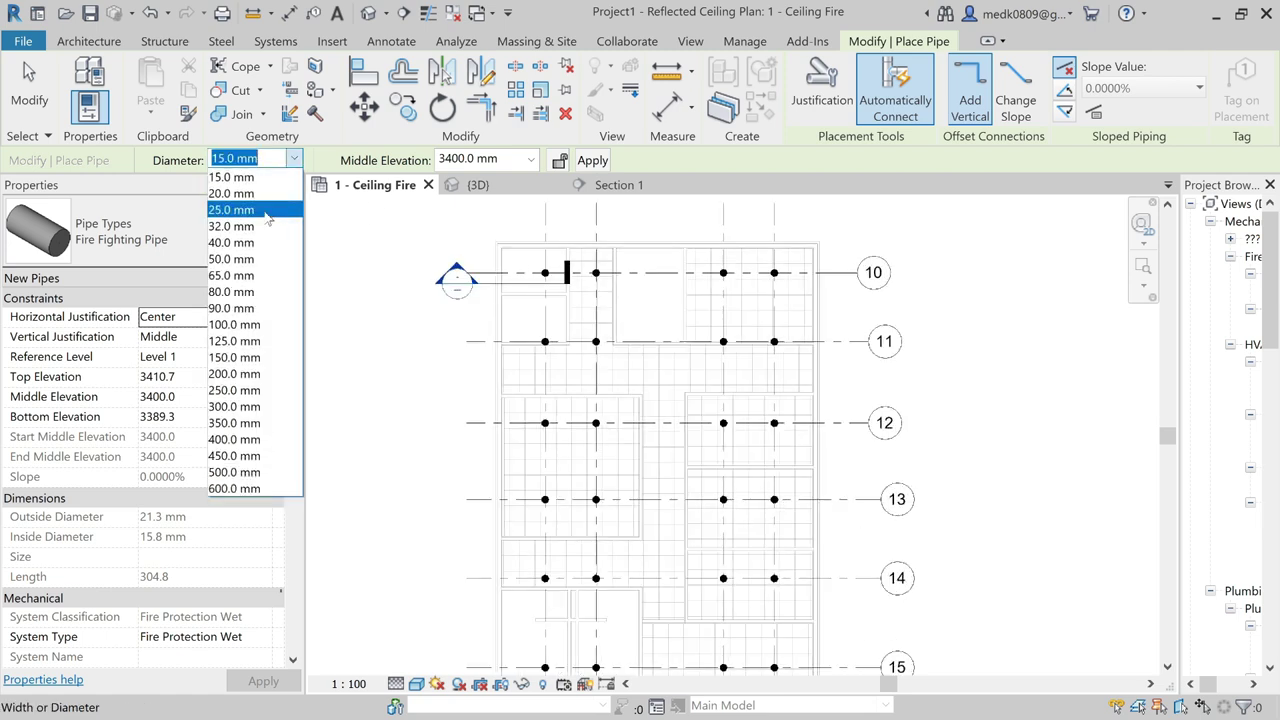
pyautogui.click(252, 296)
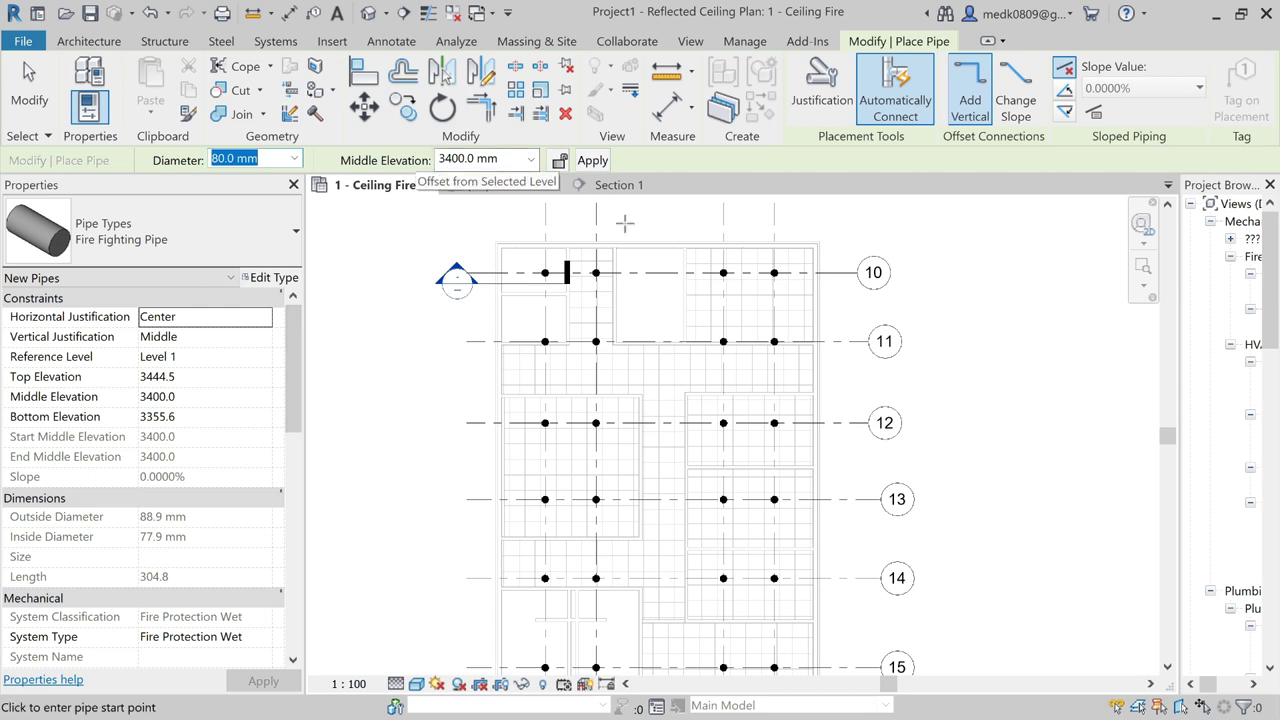
pyautogui.scroll(-2, 655, 233)
pyautogui.scroll(-1, 655, 233)
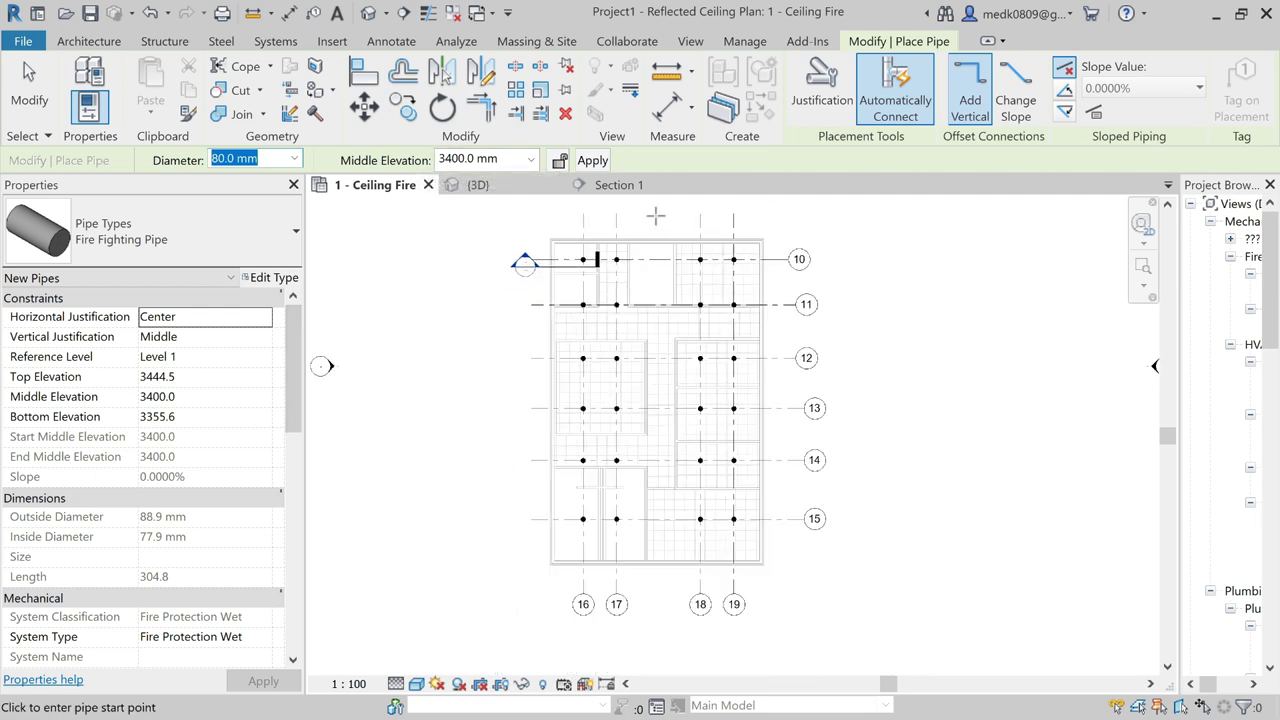
pyautogui.click(654, 216)
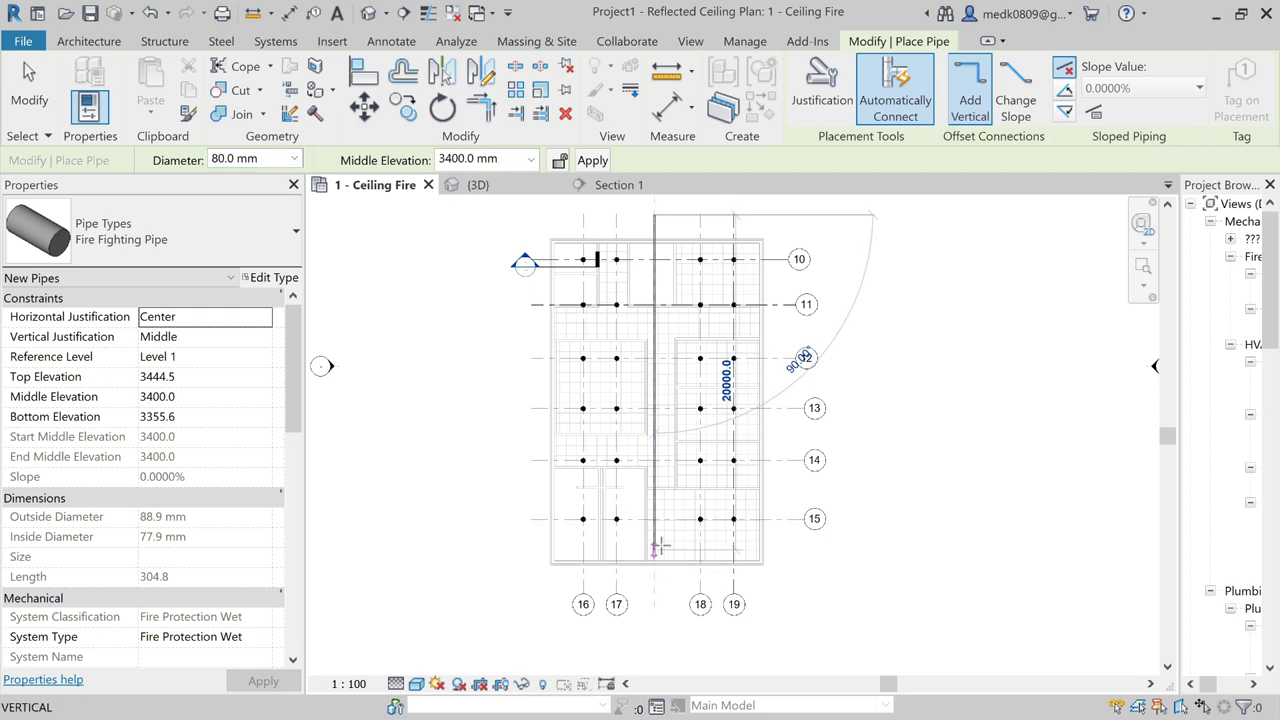
pyautogui.click(657, 539)
pyautogui.press('Escape')
pyautogui.press('Escape')
# - Connect both grid-10 sprinklers into the vertical pipe using Connect Into
pyautogui.scroll(3, 630, 263)
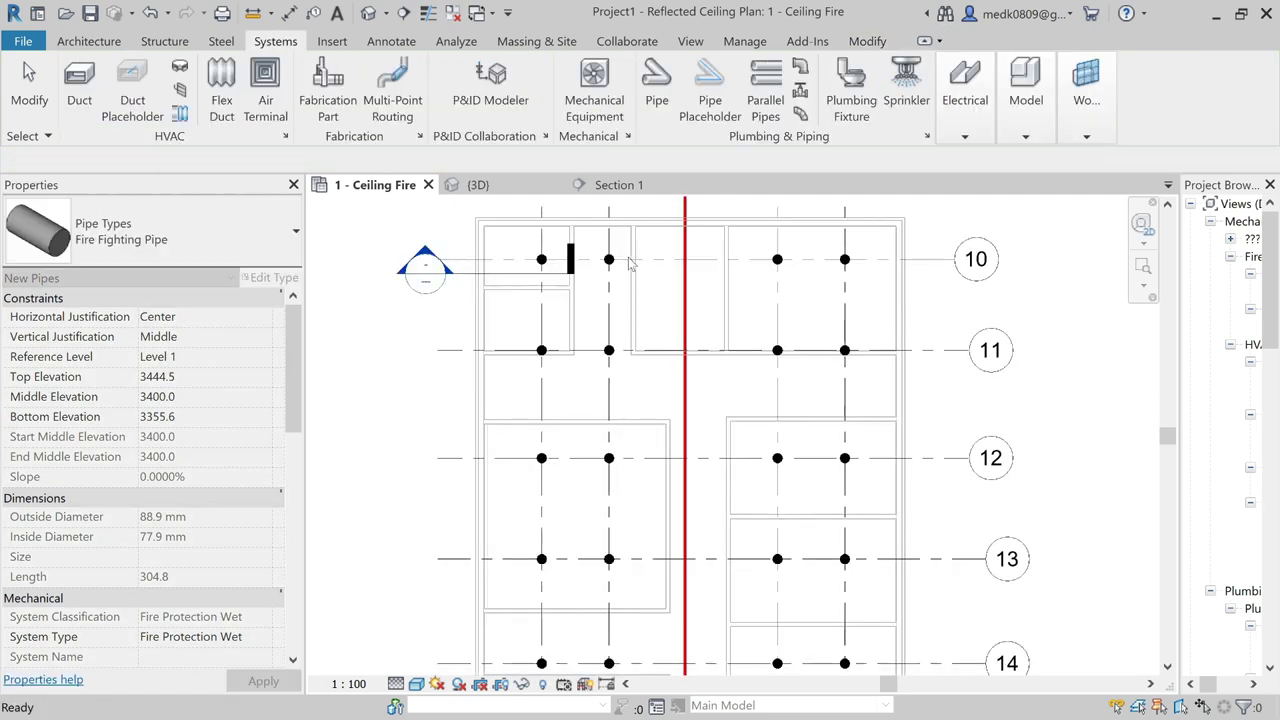
pyautogui.scroll(2, 630, 263)
pyautogui.scroll(1, 650, 366)
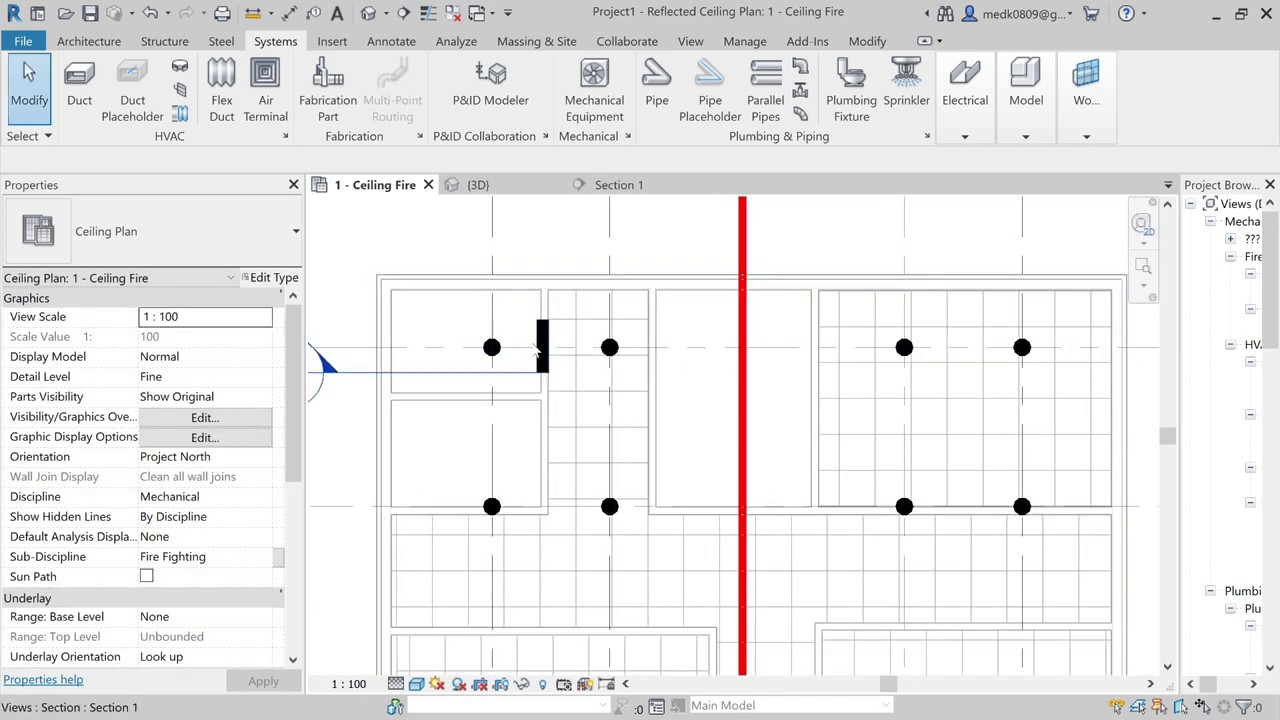
pyautogui.scroll(2, 537, 348)
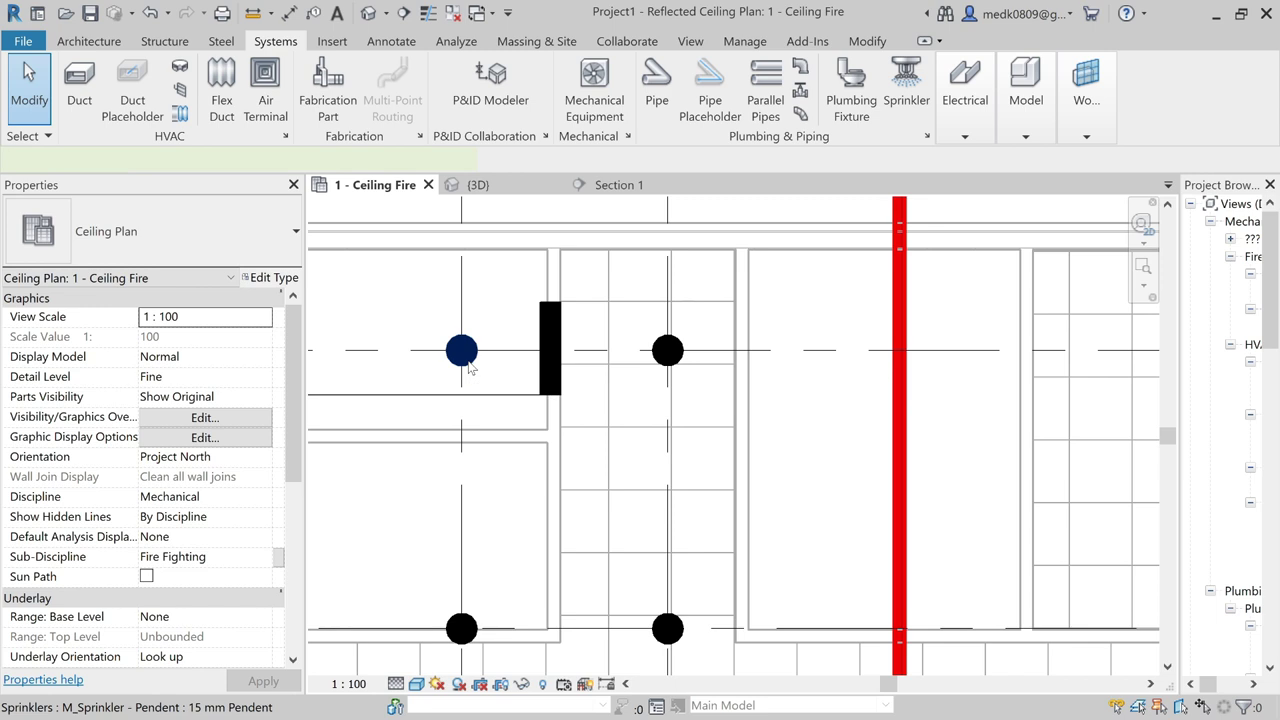
pyautogui.click(466, 360)
pyautogui.click(930, 103)
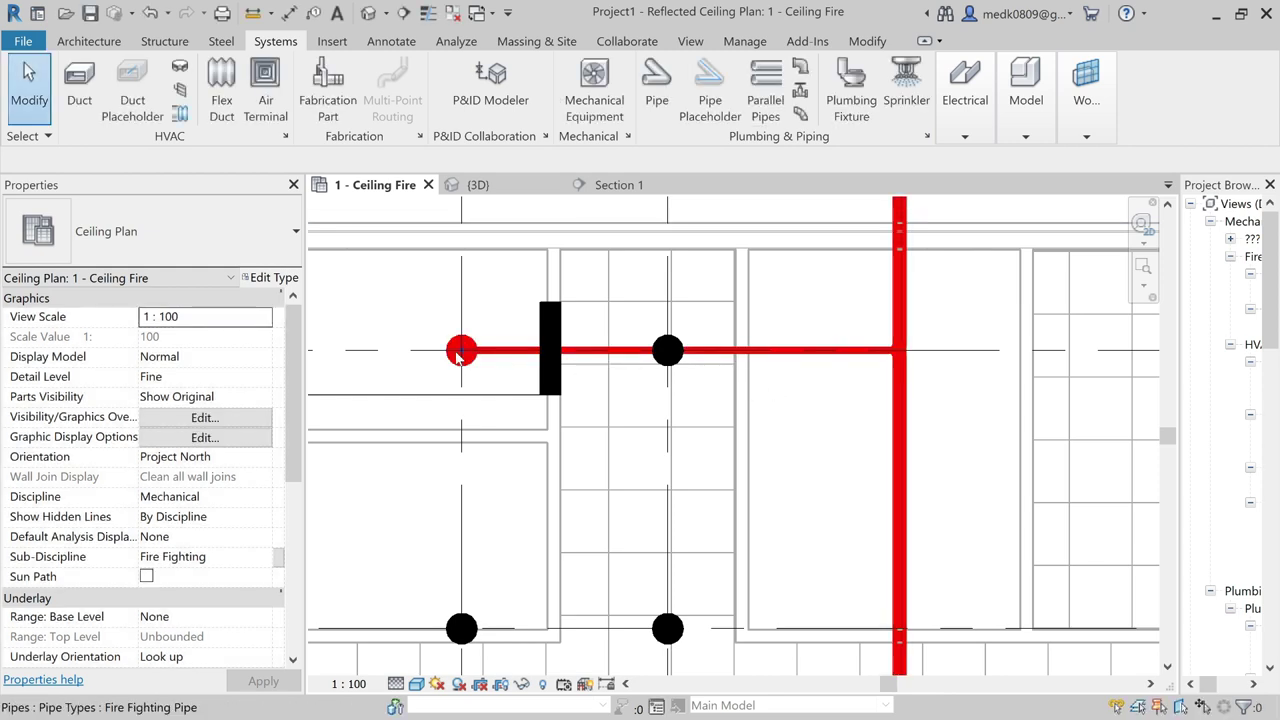
pyautogui.click(679, 362)
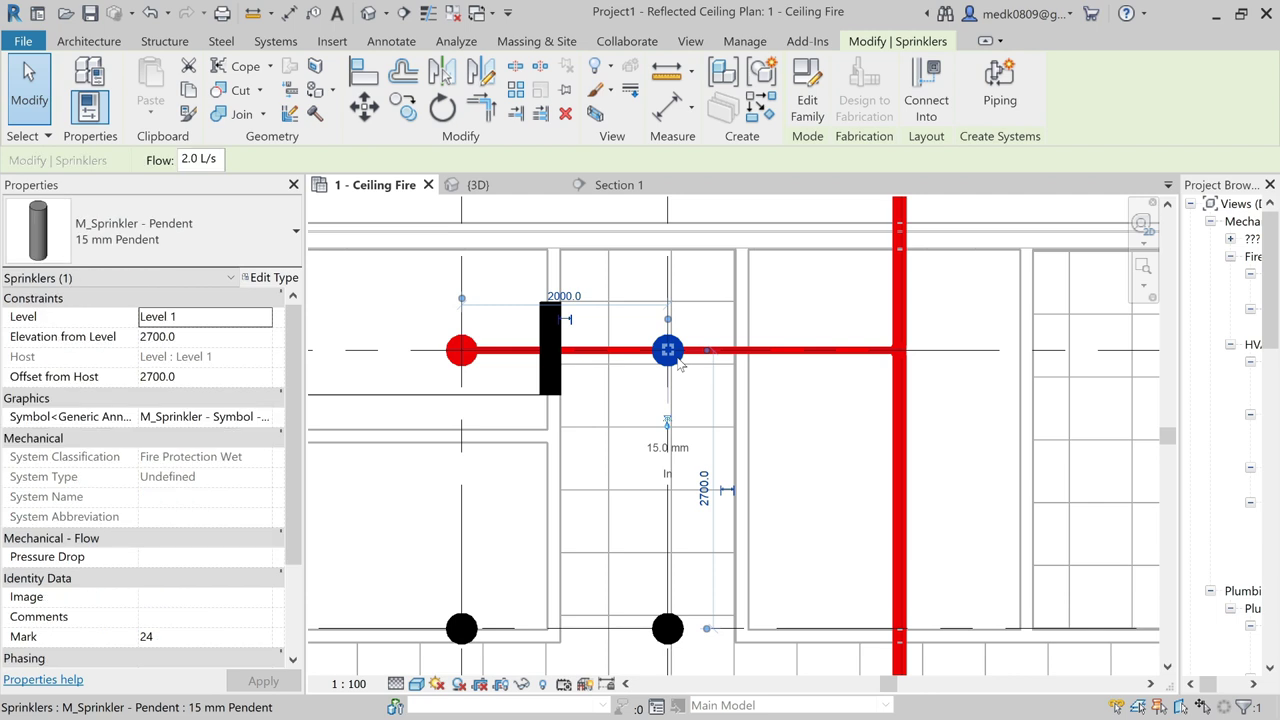
pyautogui.click(925, 88)
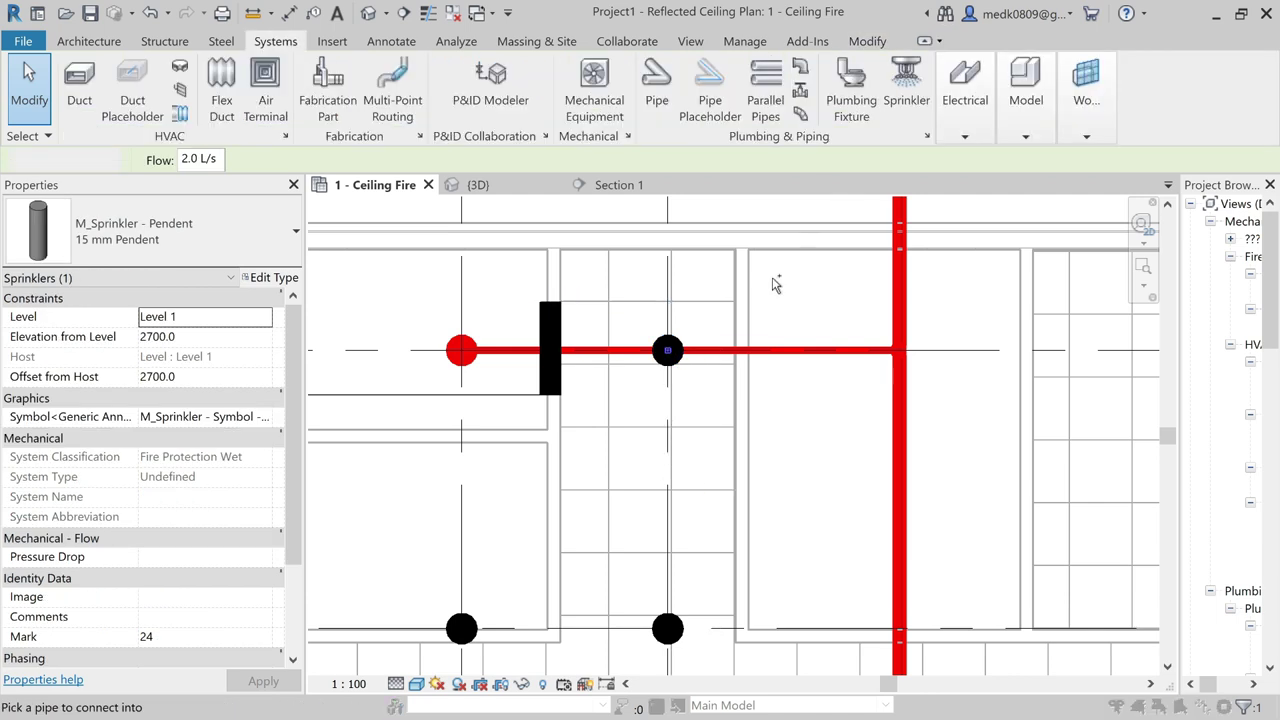
pyautogui.click(697, 350)
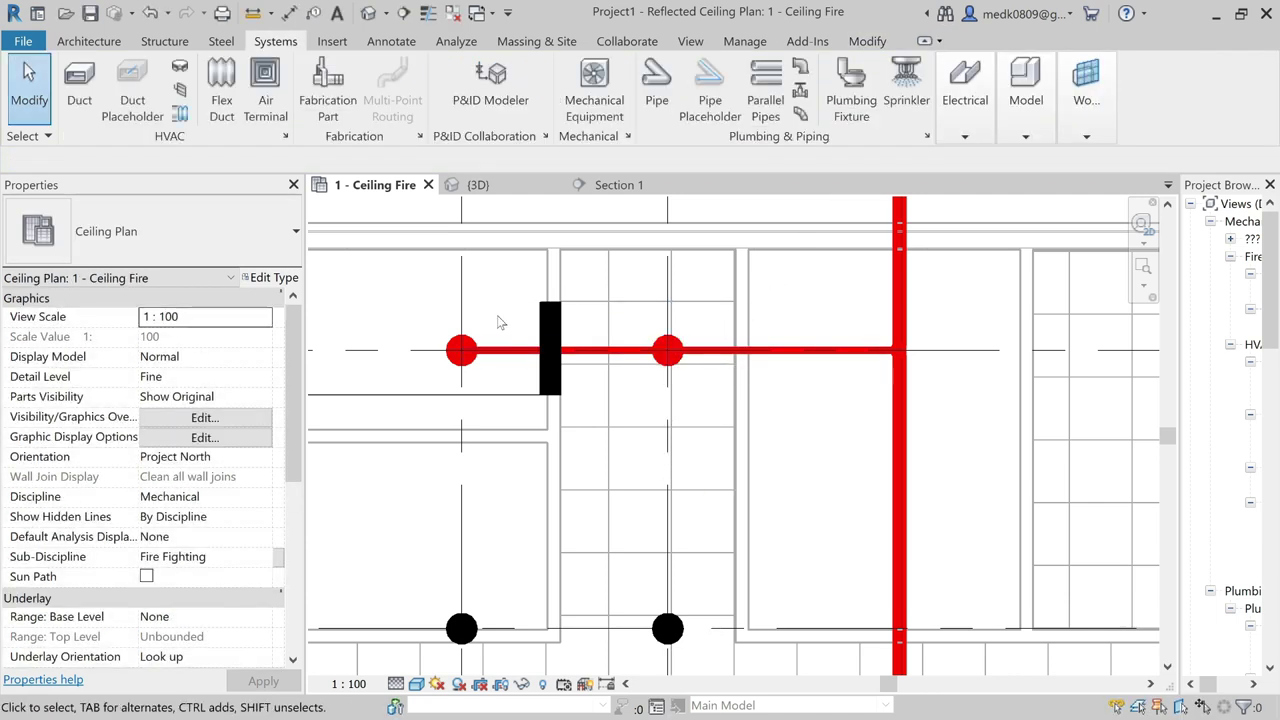
pyautogui.scroll(-3, 500, 322)
pyautogui.scroll(-2, 561, 361)
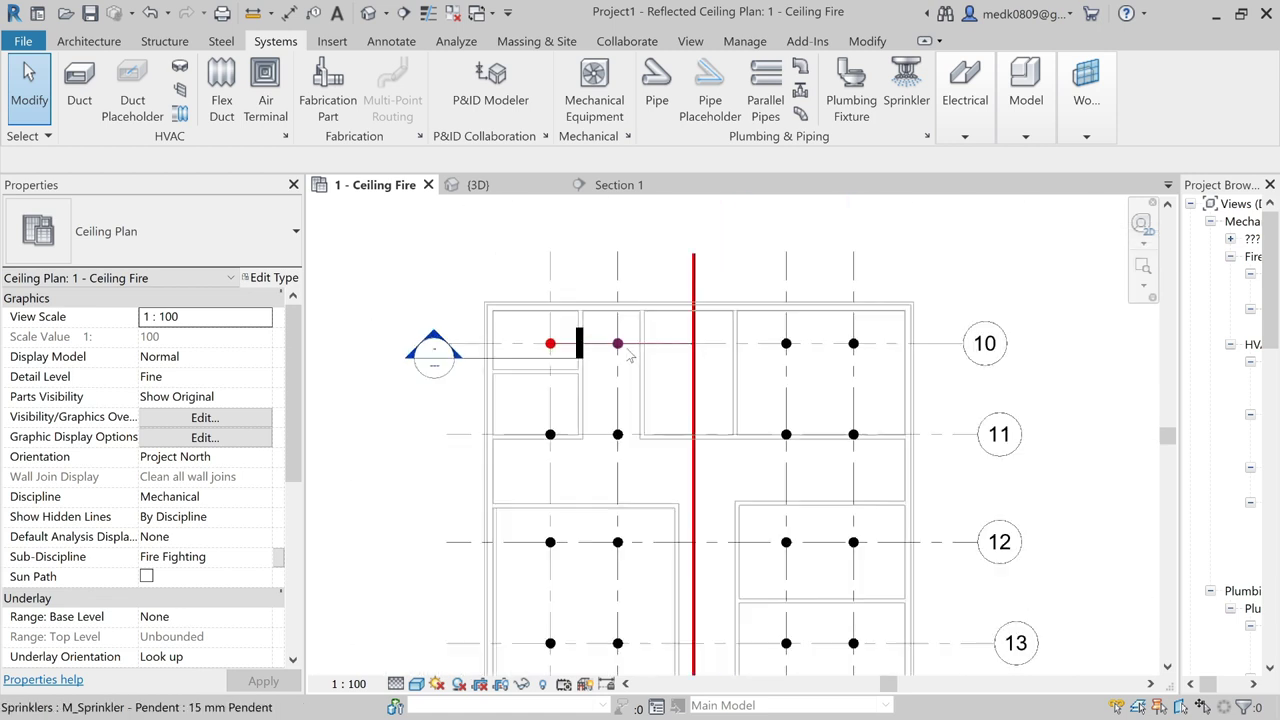
pyautogui.click(566, 366)
pyautogui.moveTo(620, 350); pyautogui.dragTo(697, 343)
pyautogui.rightClick(563, 357)
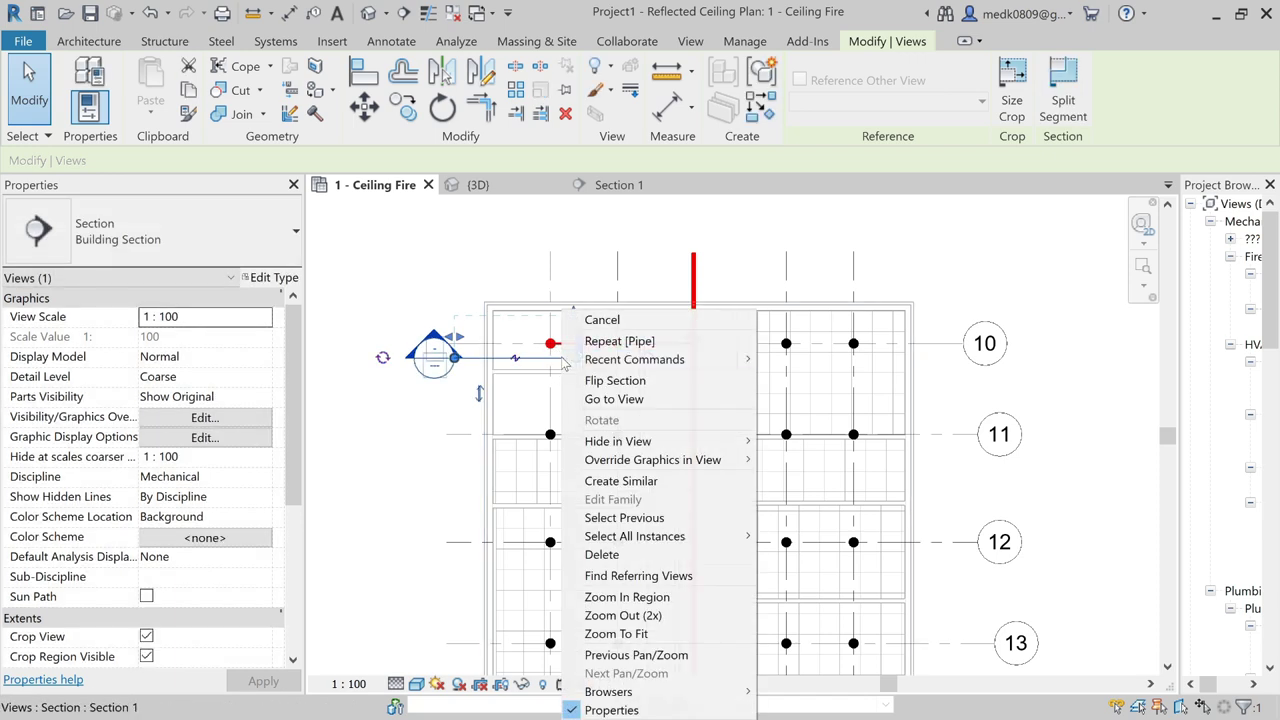
pyautogui.click(608, 398)
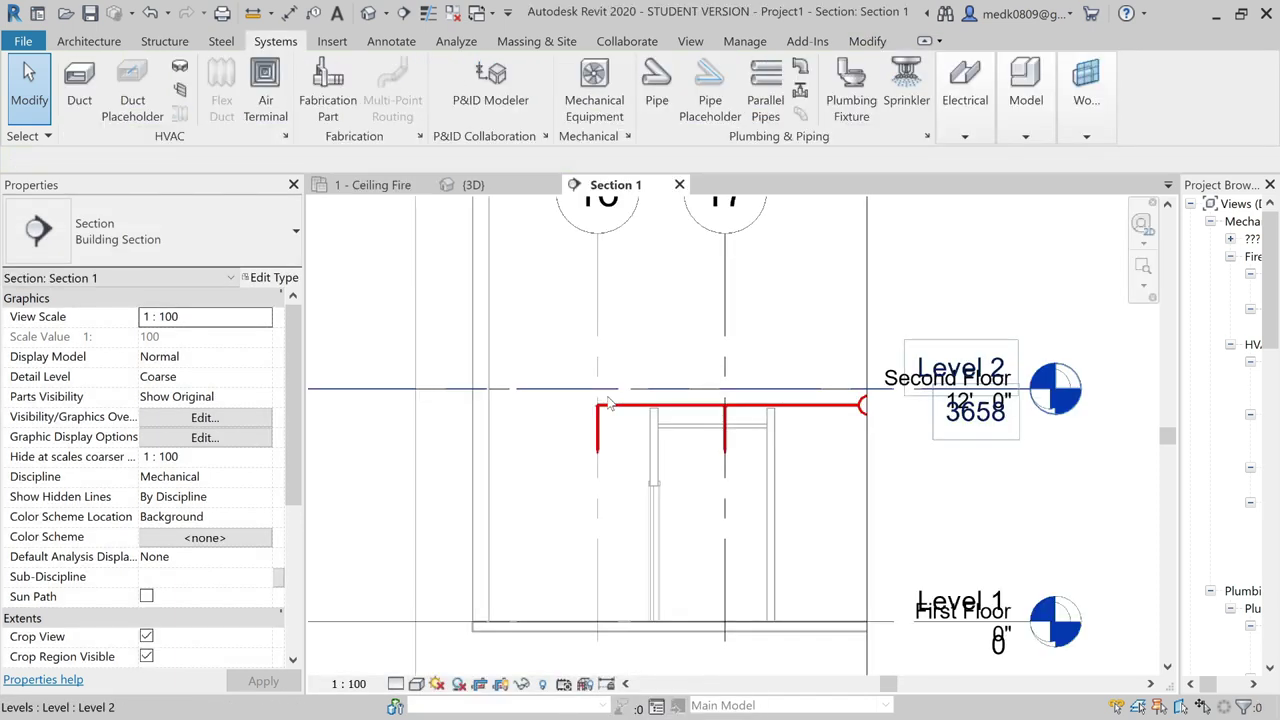
pyautogui.scroll(1, 720, 461)
pyautogui.scroll(1, 720, 461)
pyautogui.scroll(1, 720, 461)
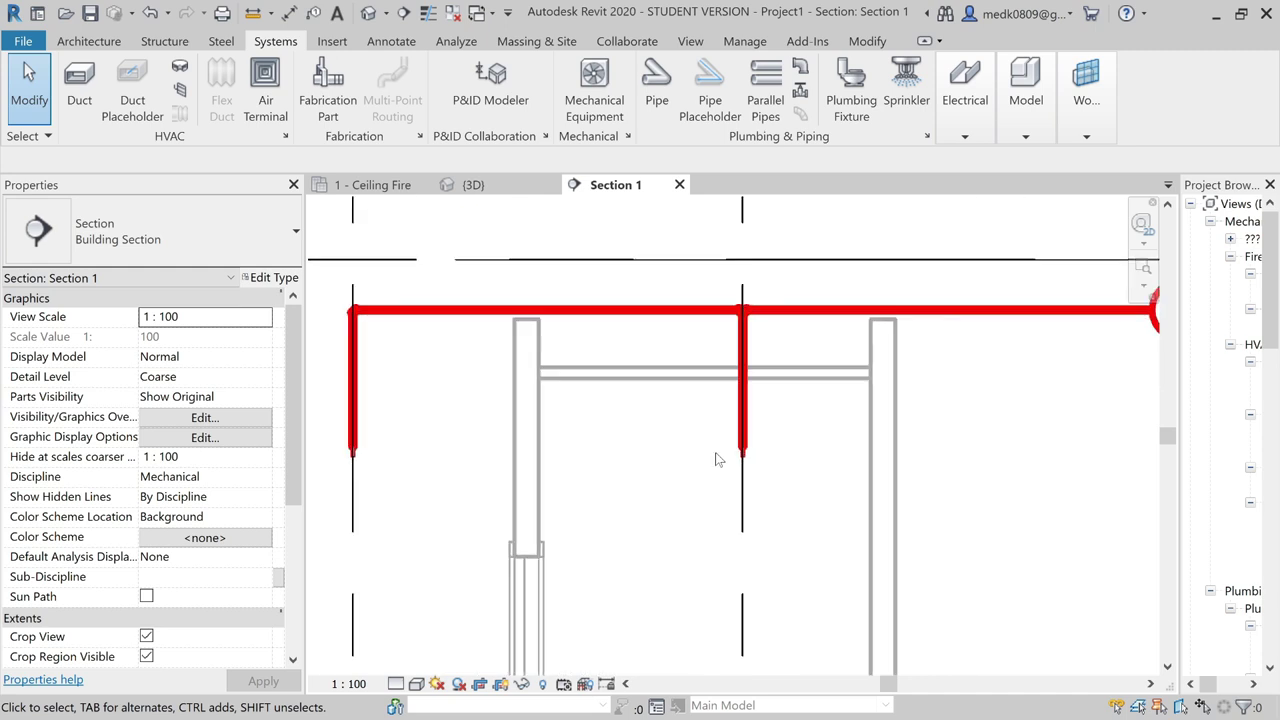
pyautogui.scroll(-1, 716, 459)
pyautogui.scroll(-1, 716, 459)
pyautogui.scroll(-1, 716, 459)
pyautogui.scroll(-1, 716, 459)
pyautogui.scroll(-1, 702, 436)
pyautogui.scroll(-1, 702, 436)
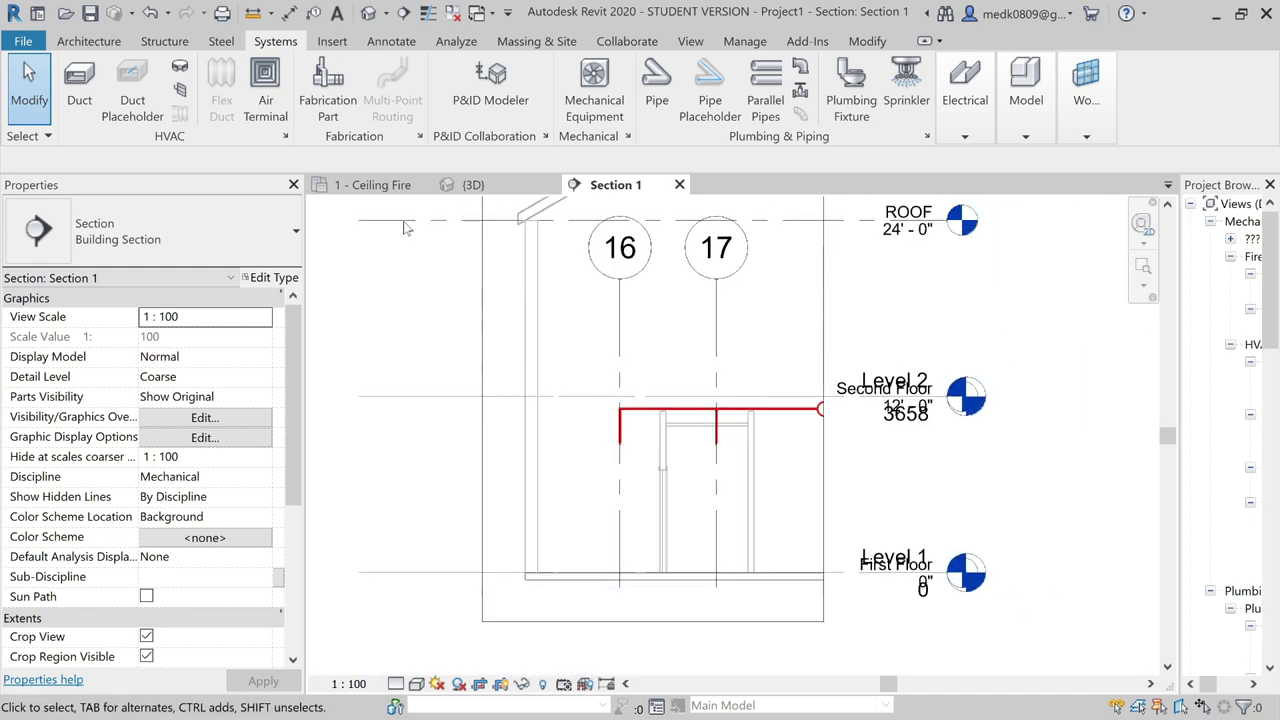
pyautogui.click(378, 185)
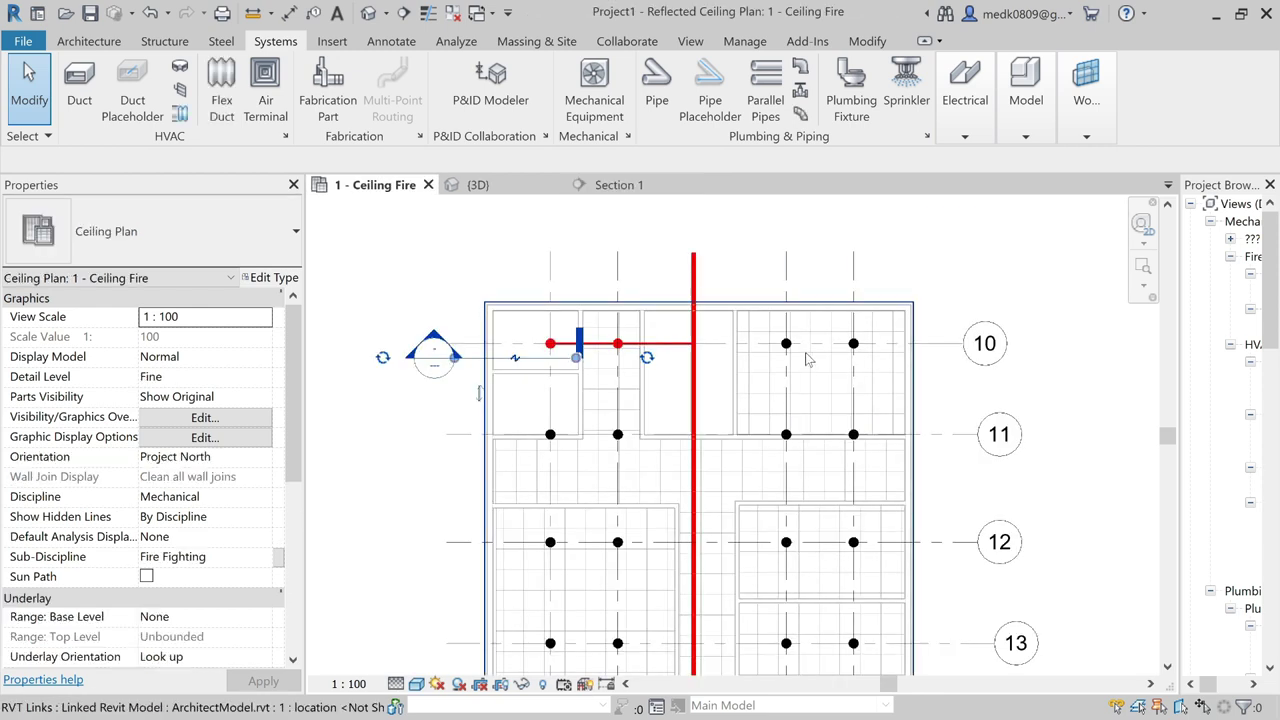
pyautogui.scroll(2, 808, 360)
pyautogui.scroll(2, 651, 337)
# - Turn on Thin Lines and convert the tee on the main pipe into a cross
pyautogui.moveTo(910, 359); pyautogui.dragTo(701, 366, button='middle')
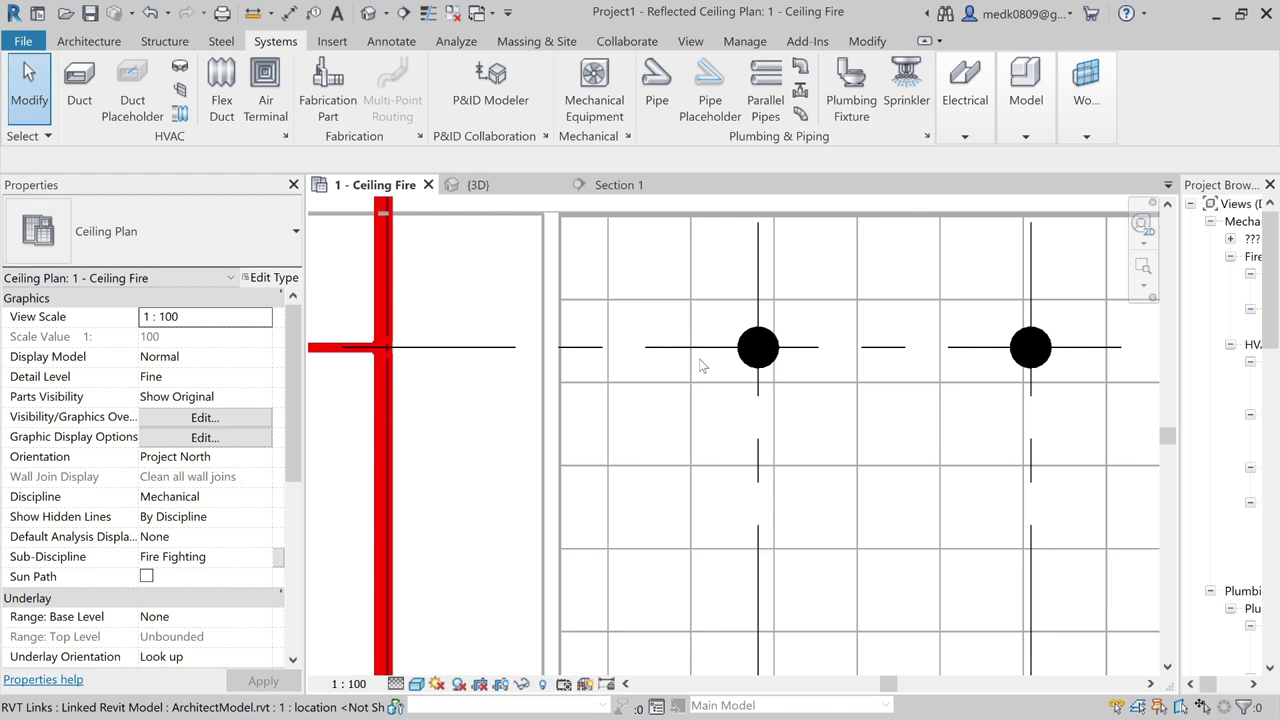
pyautogui.scroll(3, 376, 363)
pyautogui.scroll(2, 395, 335)
pyautogui.scroll(2, 405, 325)
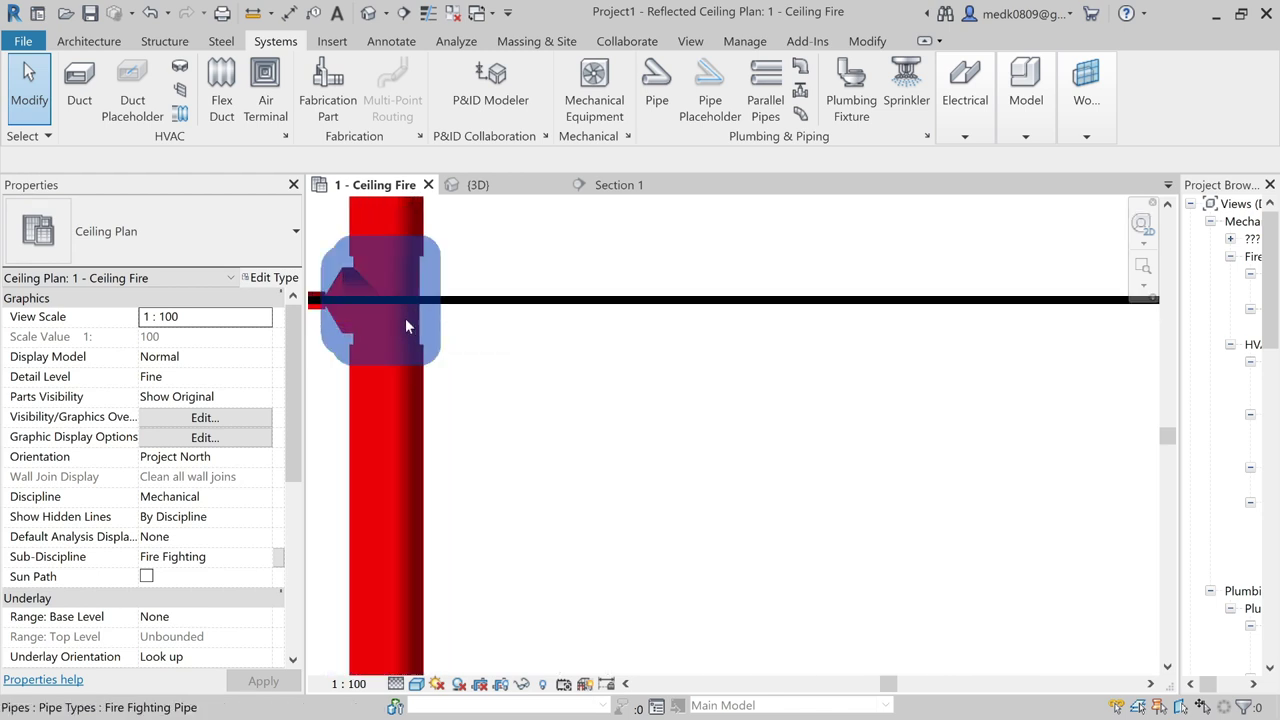
pyautogui.scroll(2, 402, 310)
pyautogui.click(427, 12)
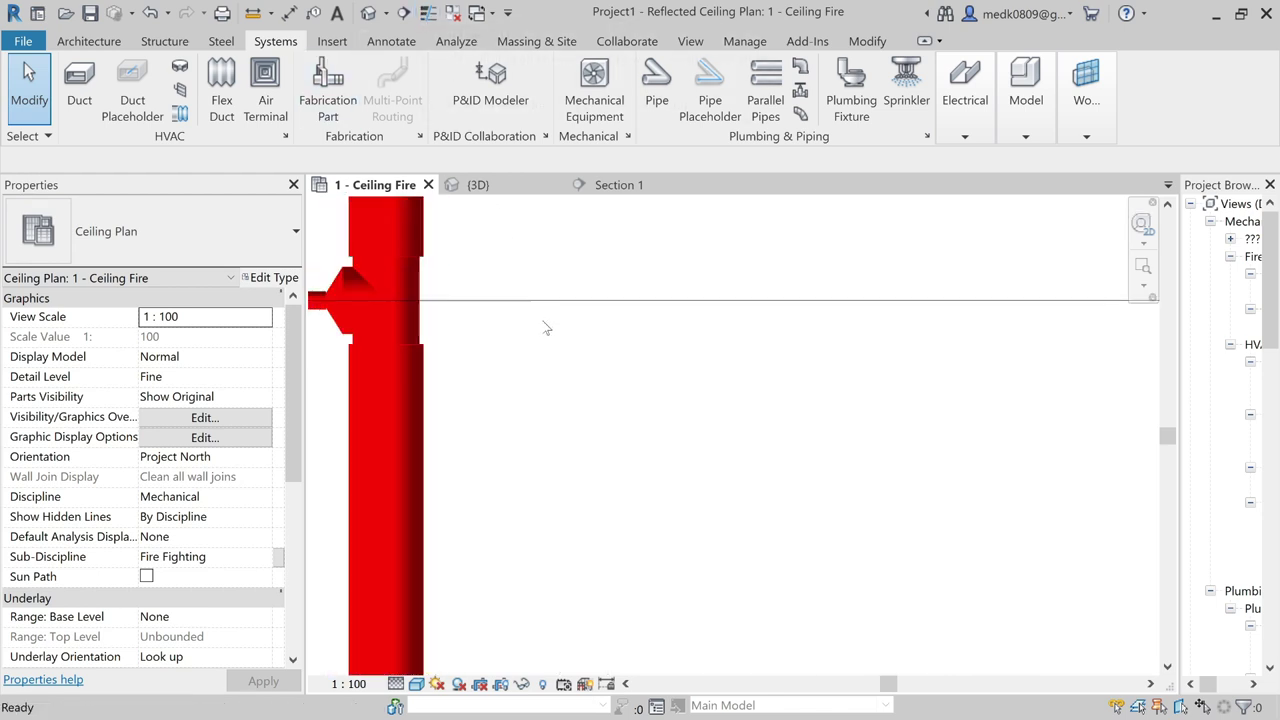
pyautogui.click(500, 323)
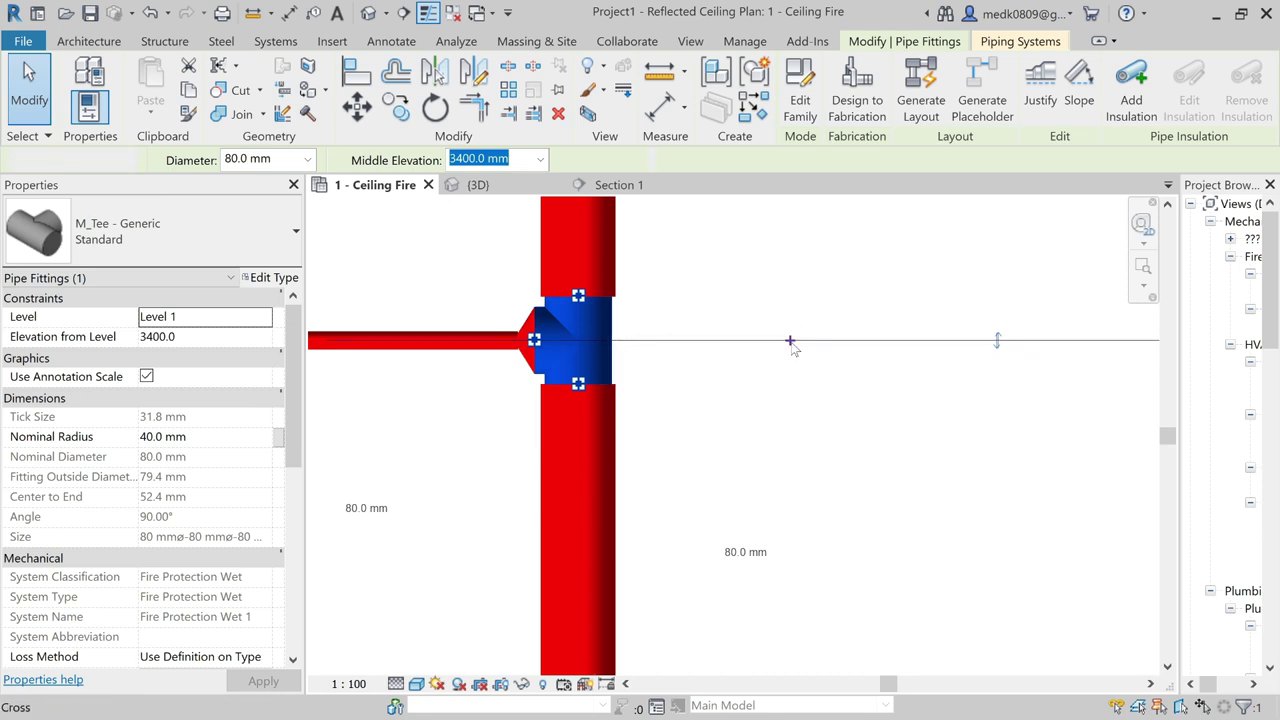
pyautogui.press('Escape')
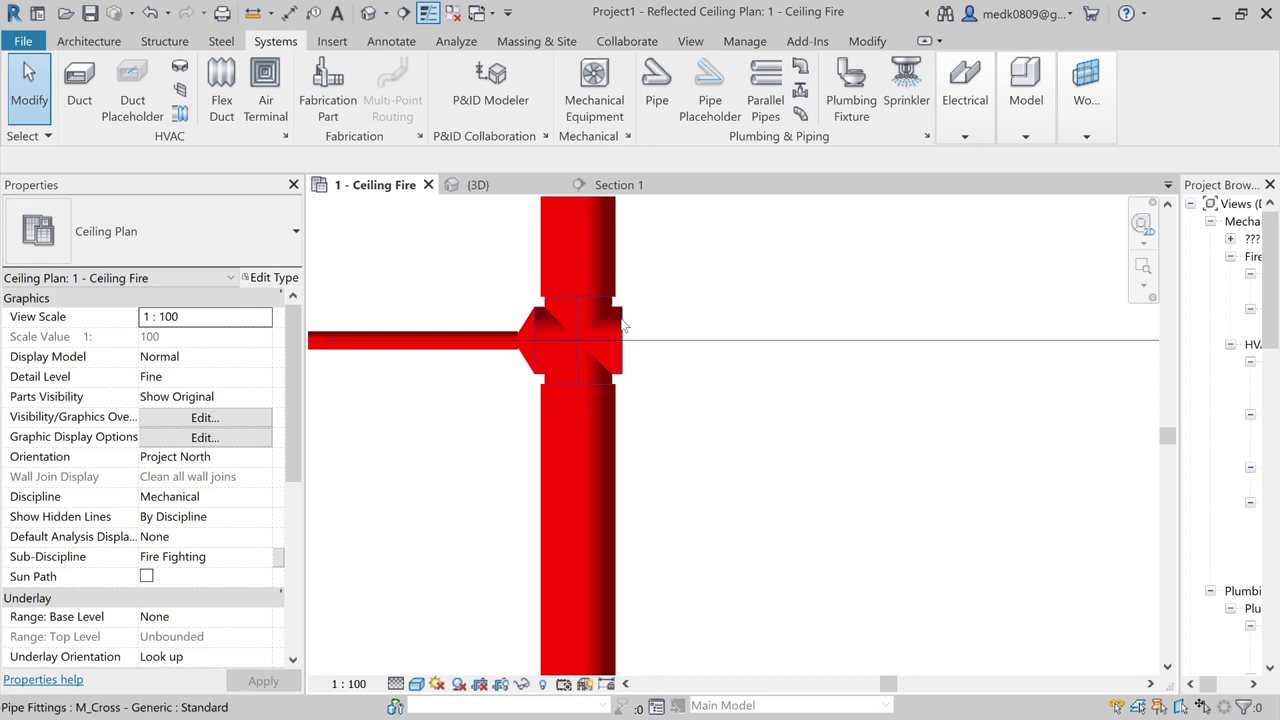
pyautogui.click(622, 325)
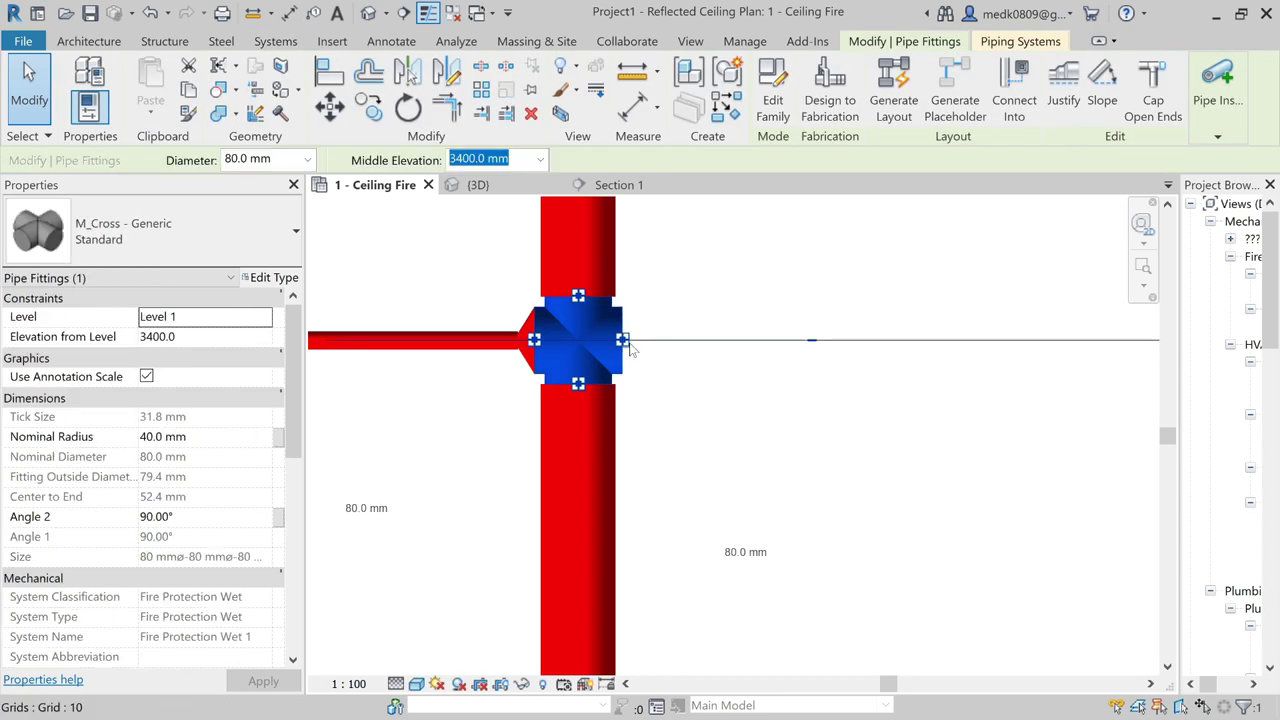
# - Draw a 15.0 mm branch pipe from the cross's open end to the nearby sprinkler's connector
pyautogui.rightClick(622, 340)
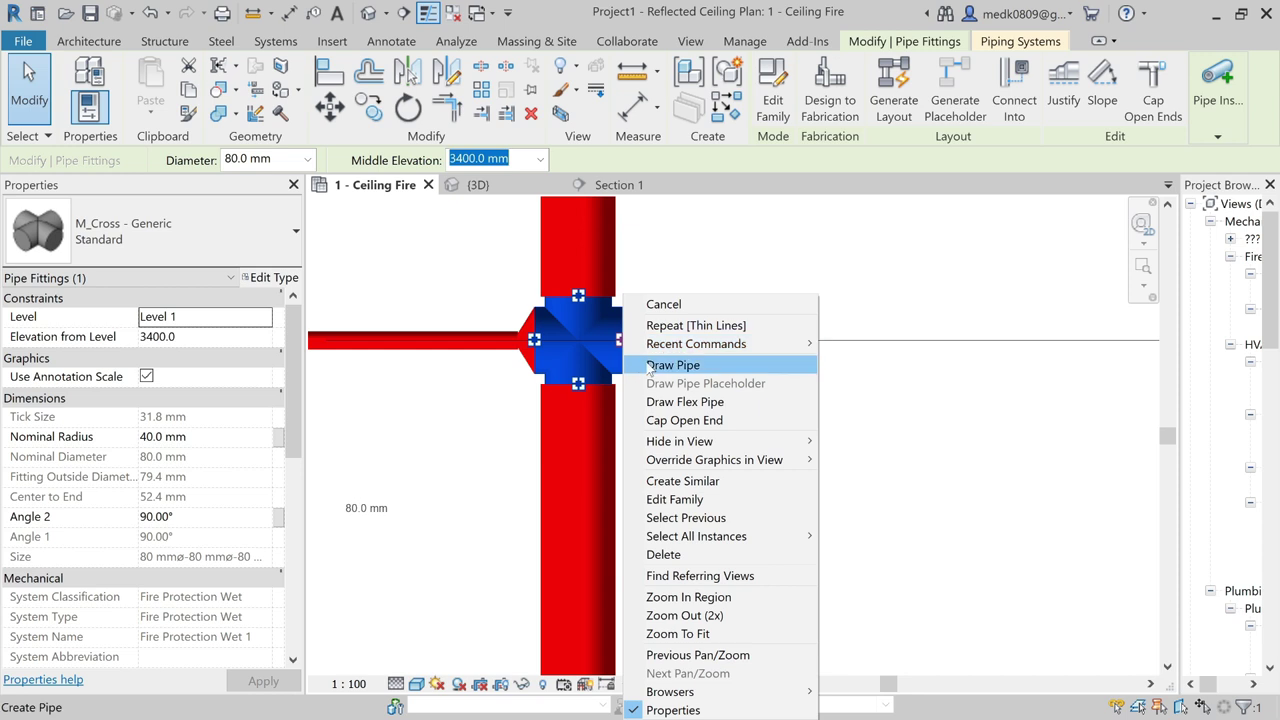
pyautogui.click(660, 361)
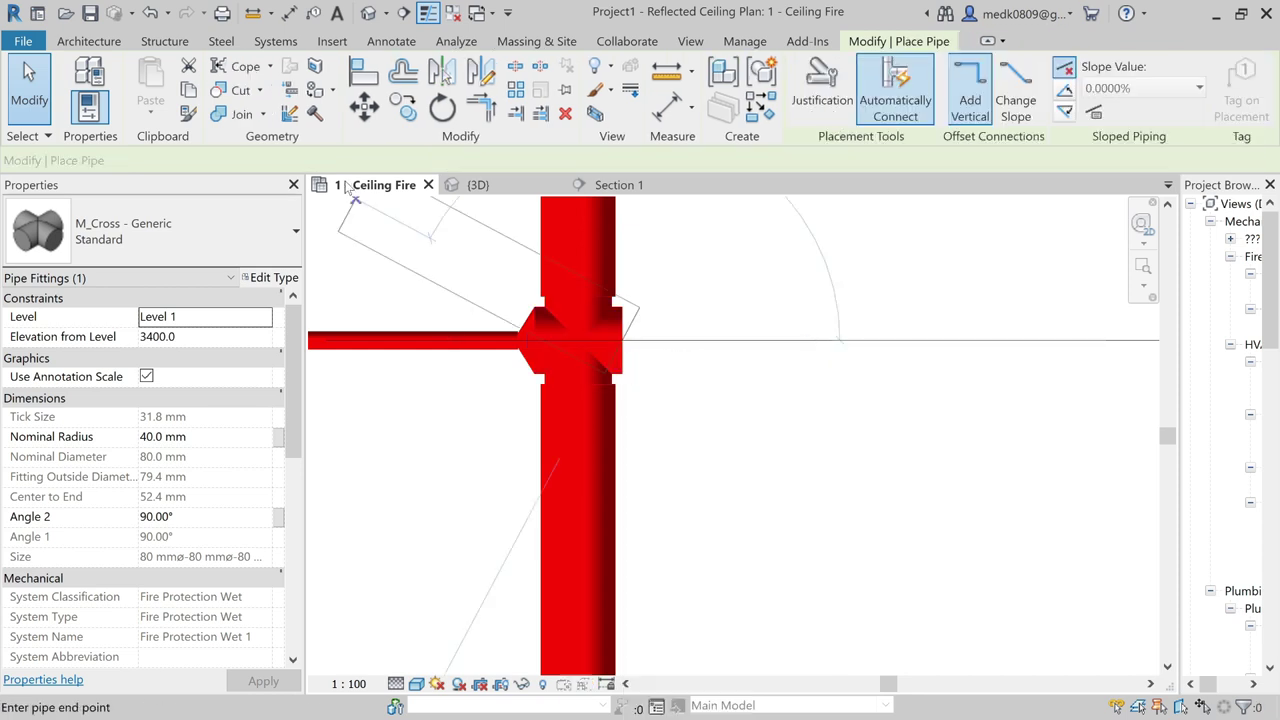
pyautogui.click(295, 160)
pyautogui.scroll(3, 245, 200)
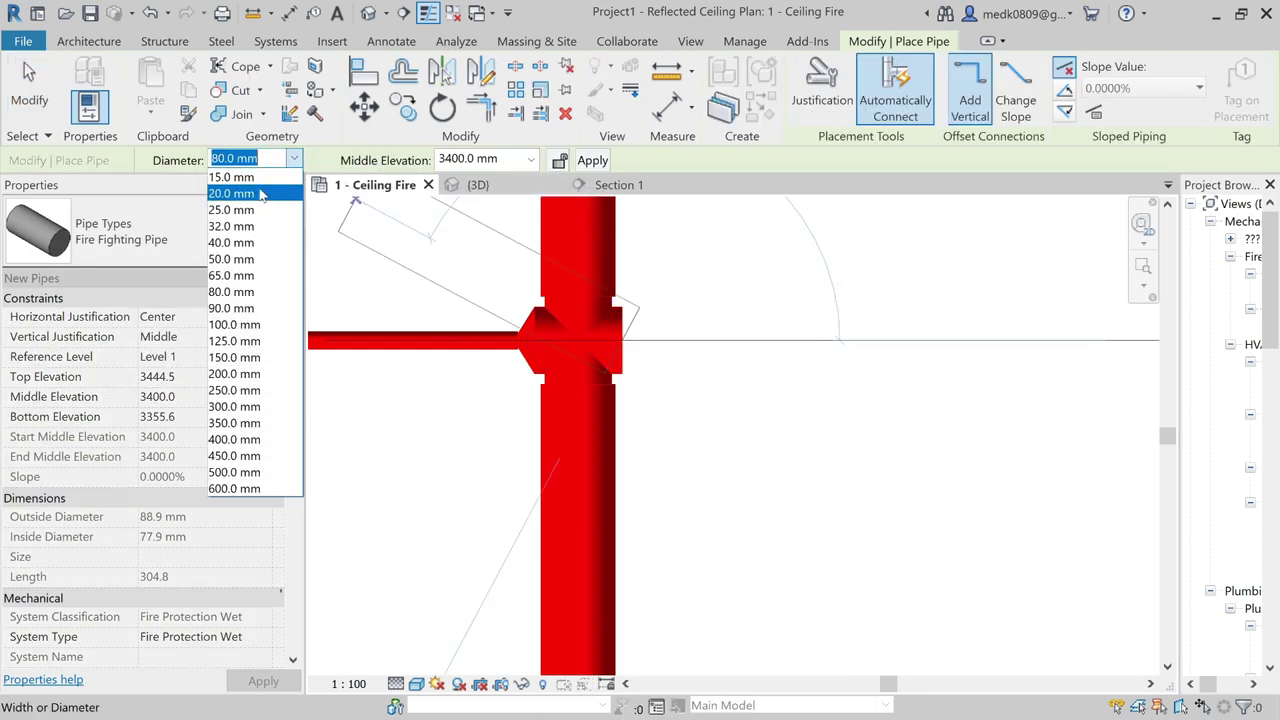
pyautogui.click(240, 175)
pyautogui.scroll(-5, 520, 400)
pyautogui.scroll(-2, 530, 395)
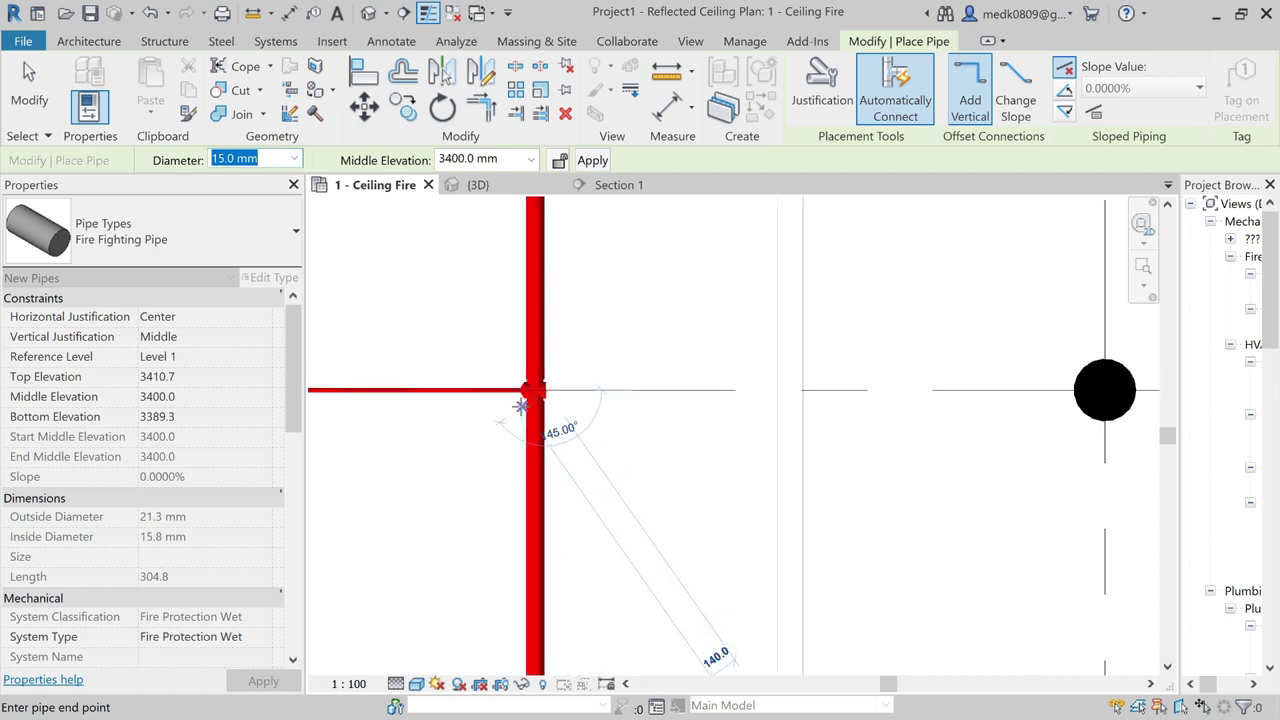
pyautogui.moveTo(972, 433); pyautogui.dragTo(609, 426, button='middle')
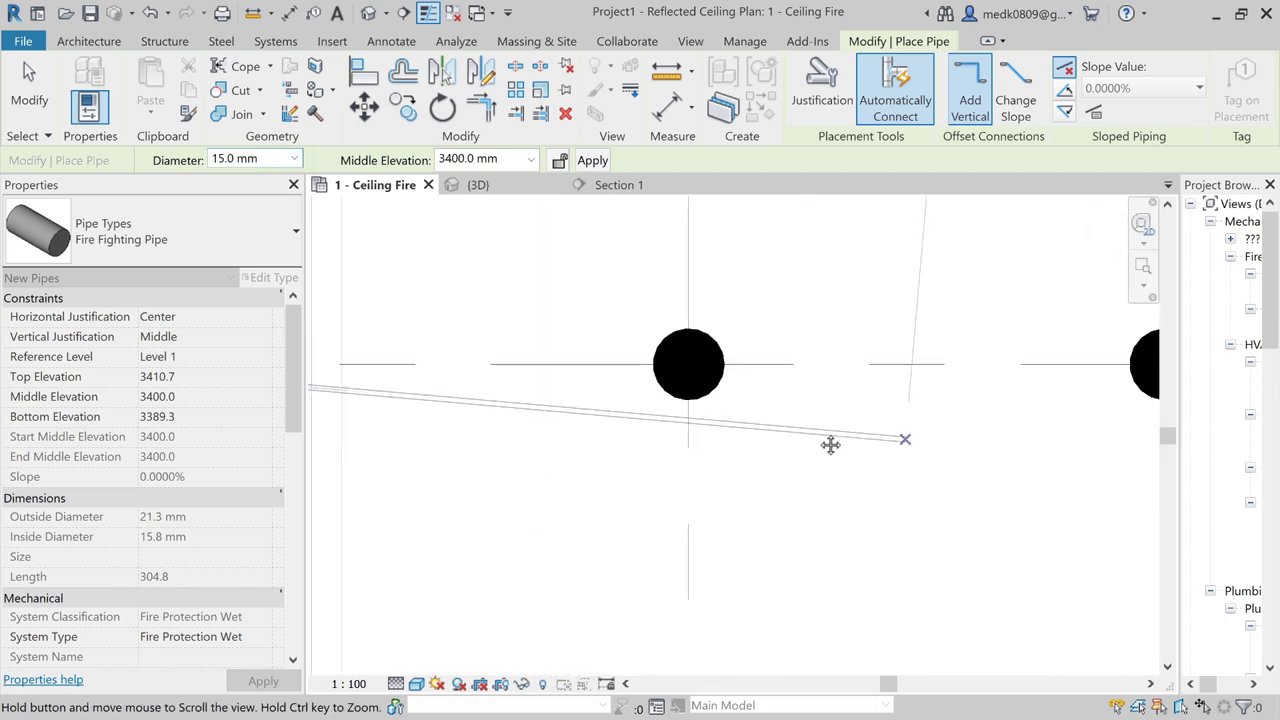
pyautogui.scroll(3, 822, 367)
pyautogui.scroll(1, 826, 363)
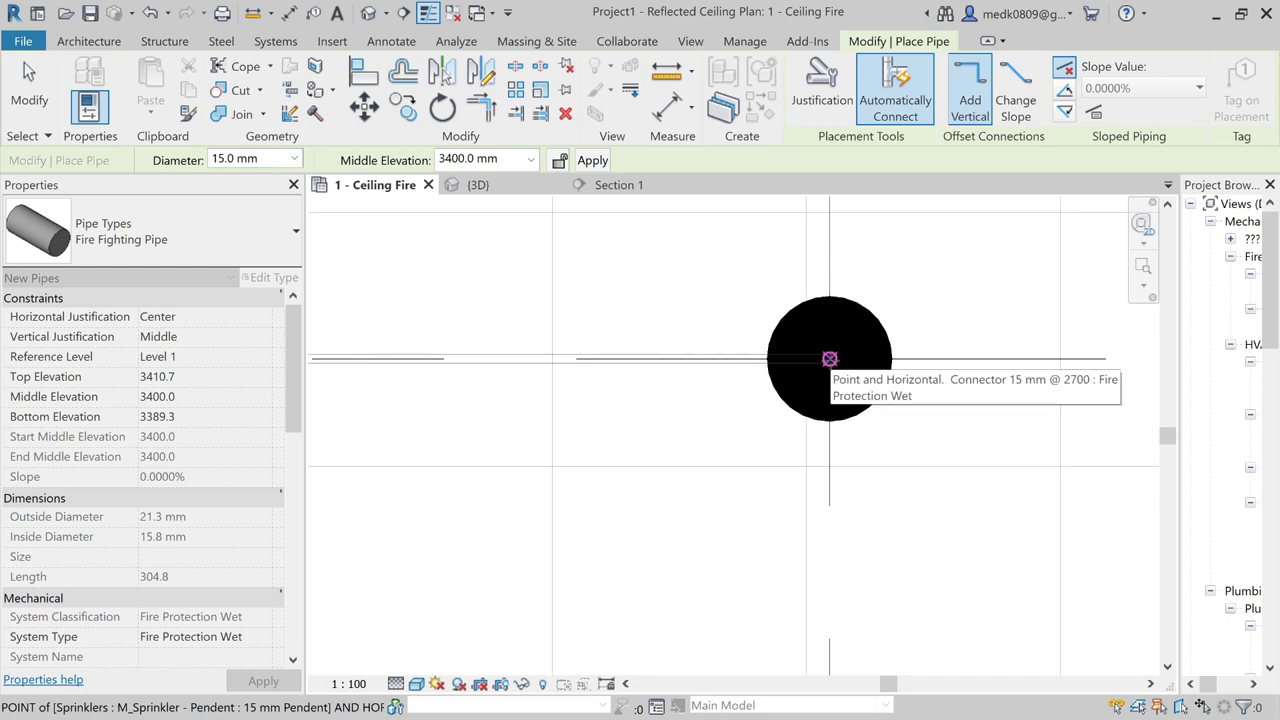
pyautogui.click(829, 358)
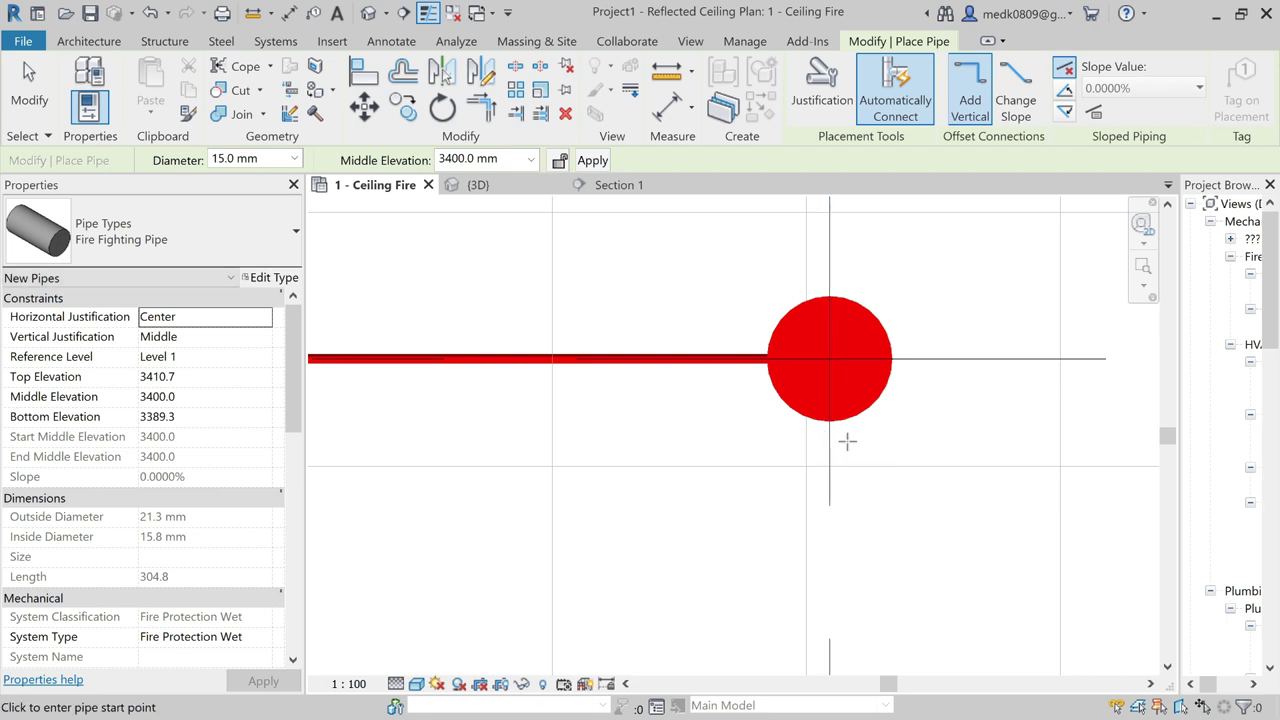
pyautogui.scroll(-2, 847, 441)
pyautogui.scroll(-1, 849, 451)
pyautogui.press('Escape')
pyautogui.press('Escape')
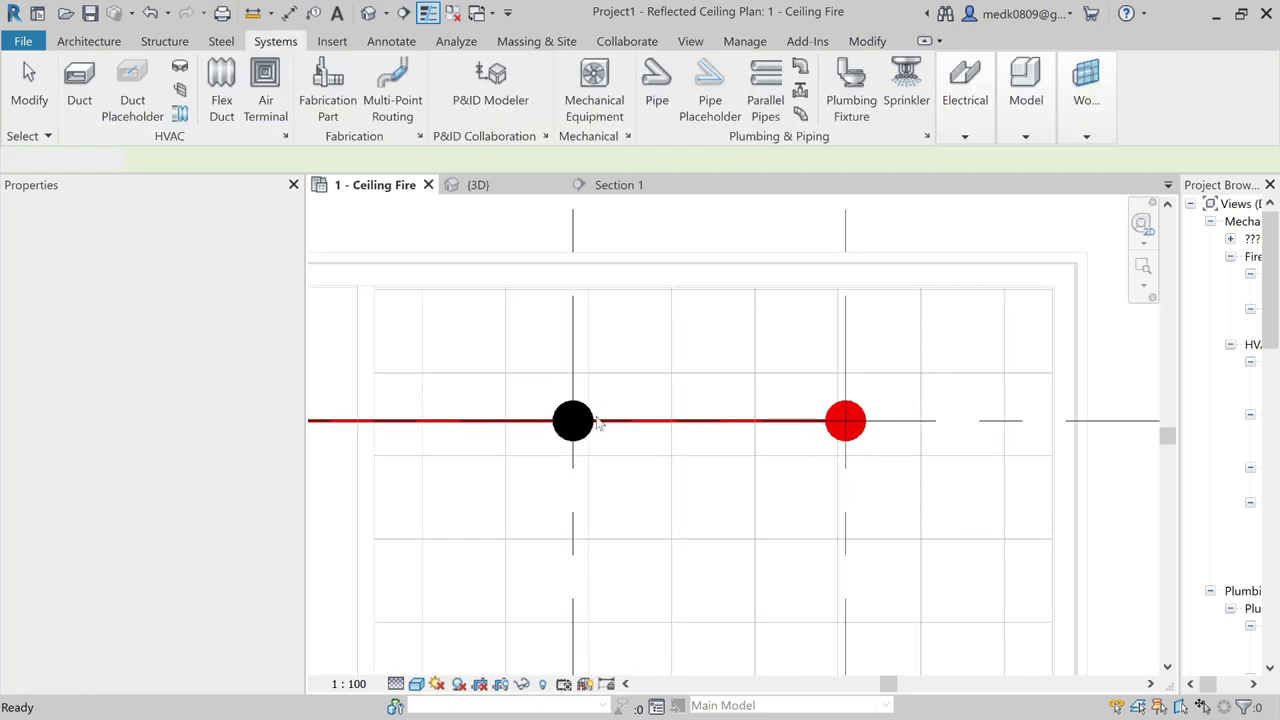
pyautogui.scroll(3, 597, 424)
pyautogui.click(615, 434)
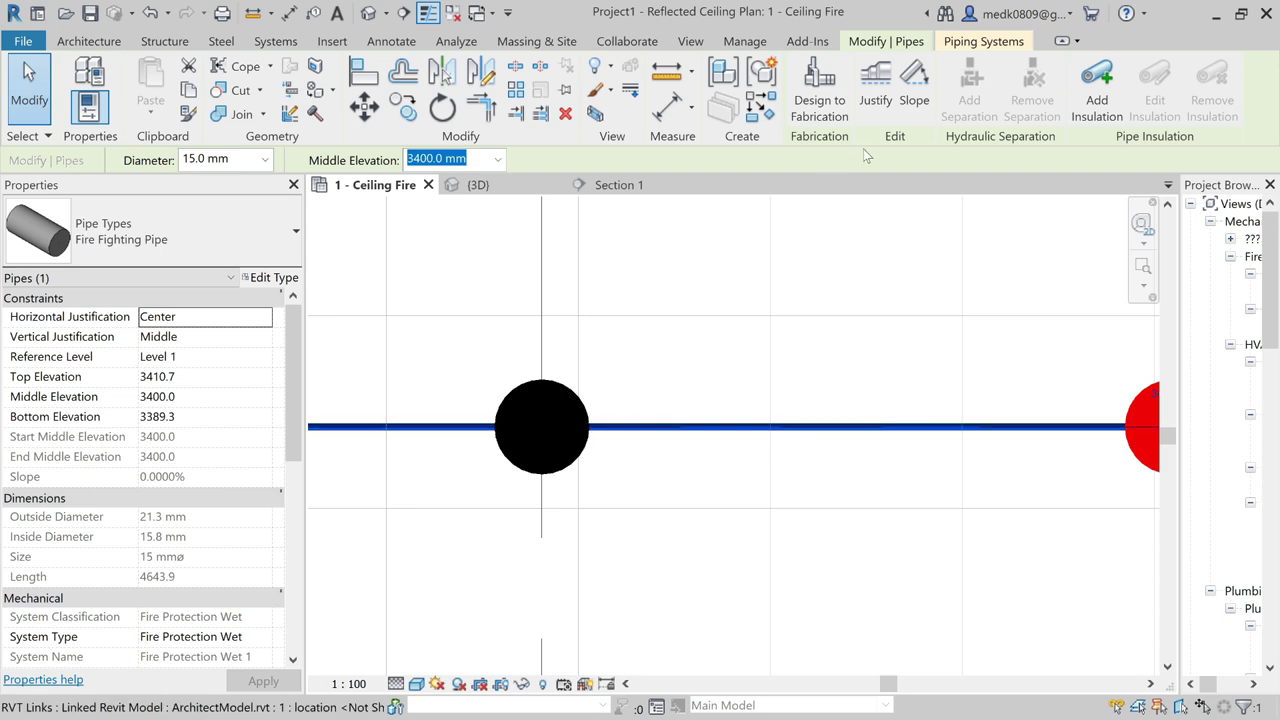
pyautogui.click(654, 371)
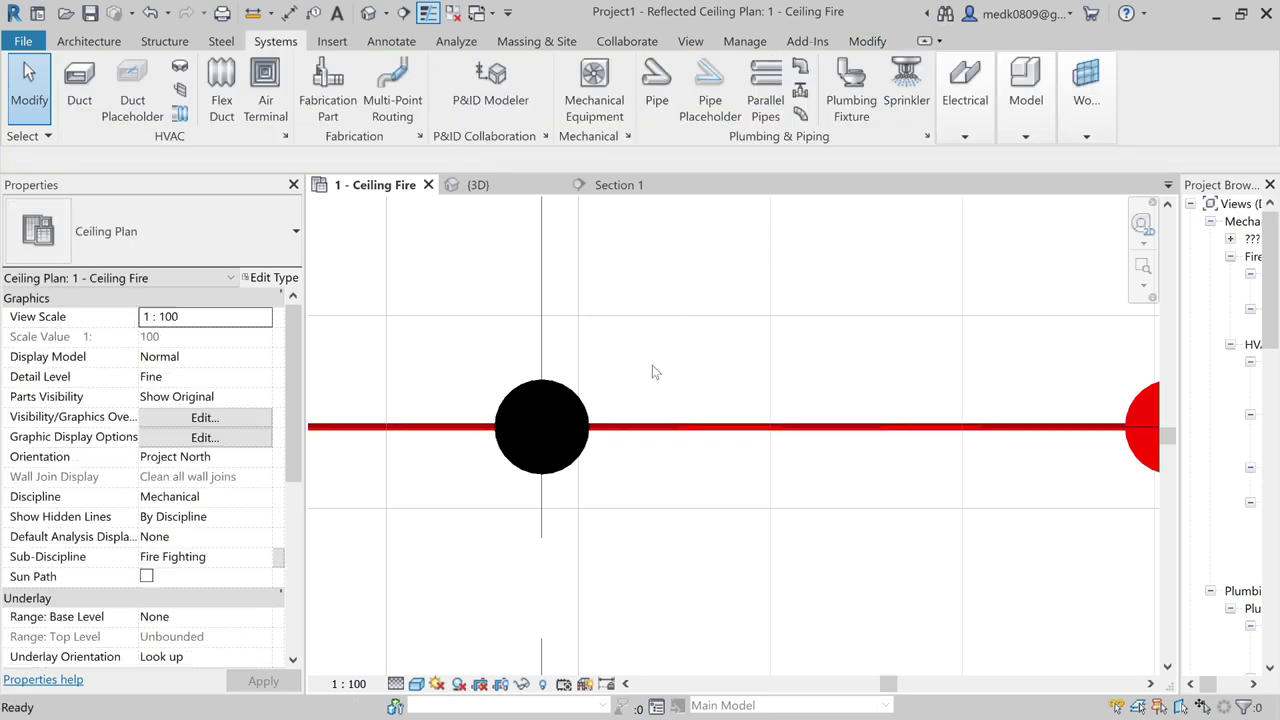
pyautogui.click(573, 403)
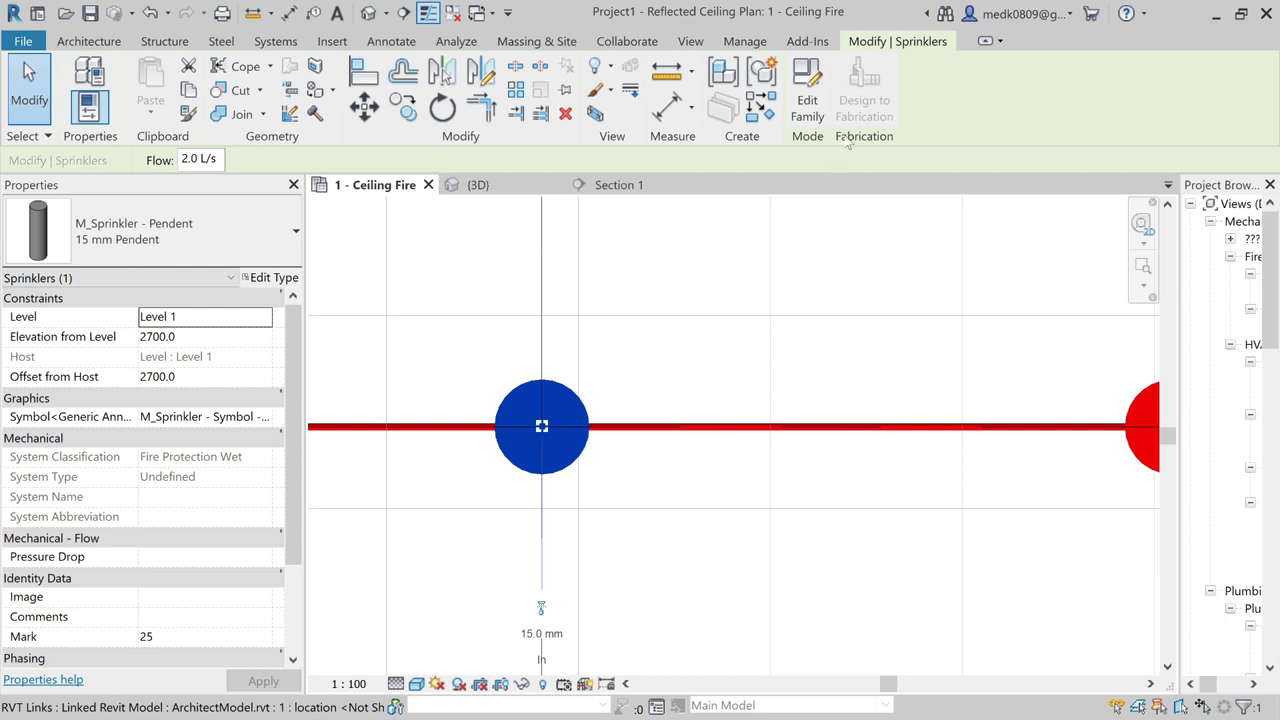
pyautogui.click(745, 250)
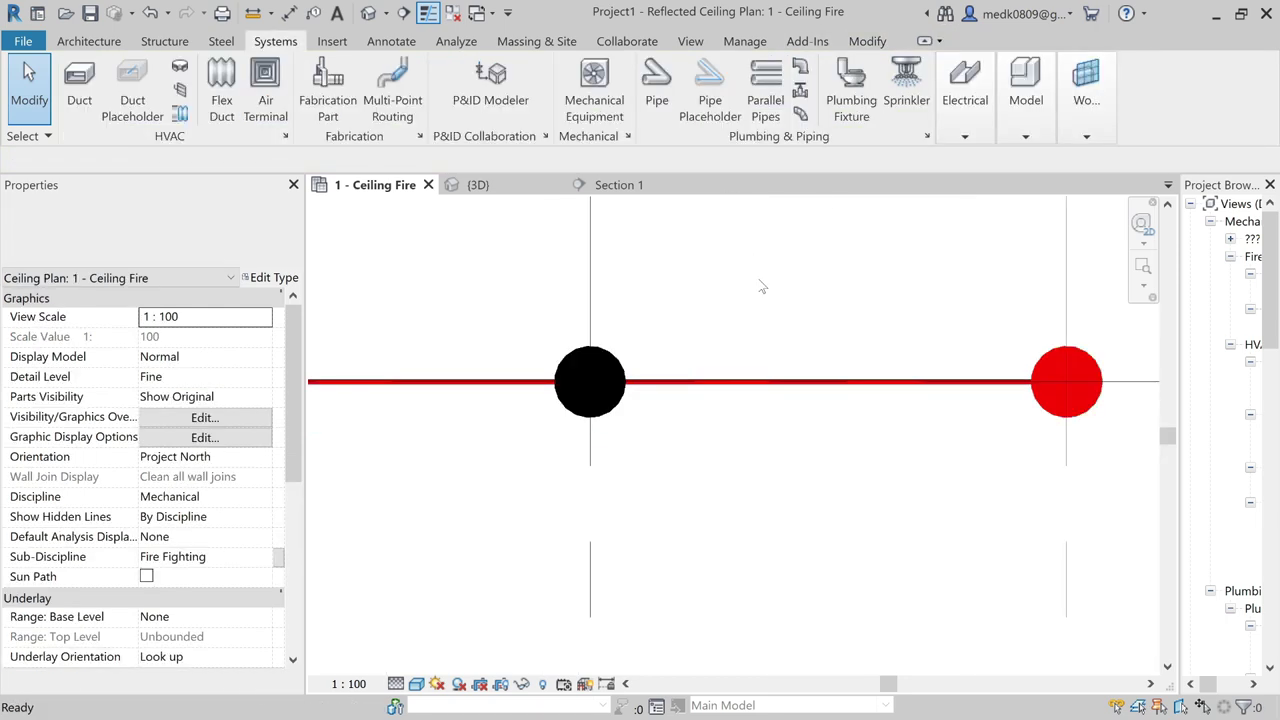
pyautogui.scroll(-2, 760, 286)
pyautogui.scroll(-2, 762, 288)
pyautogui.scroll(-2, 760, 287)
pyautogui.scroll(-2, 740, 287)
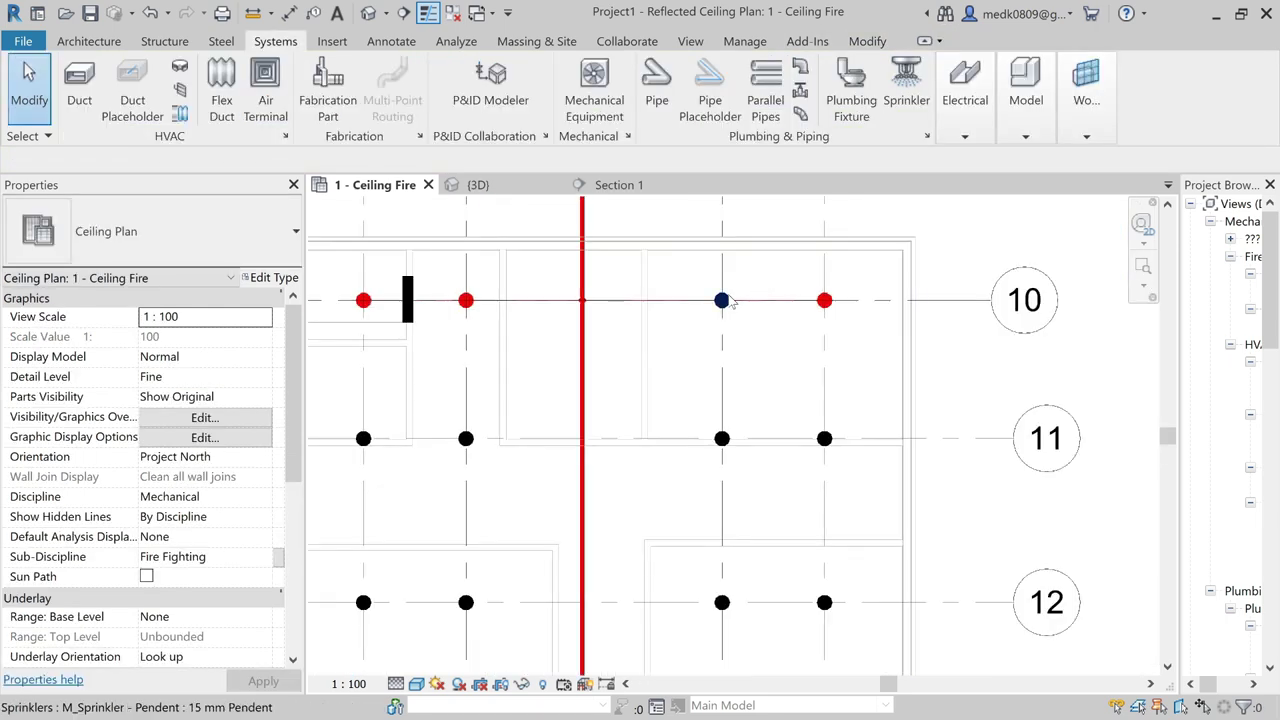
pyautogui.scroll(5, 678, 287)
pyautogui.scroll(-3, 745, 340)
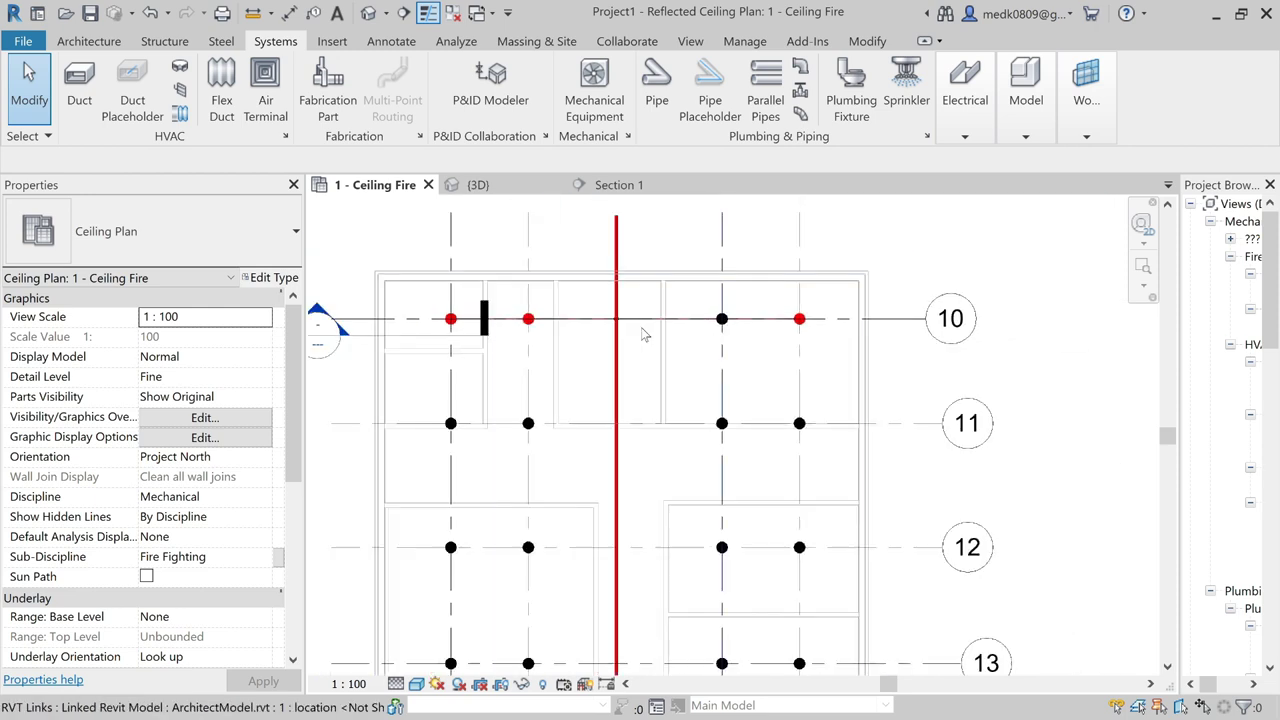
pyautogui.click(463, 343)
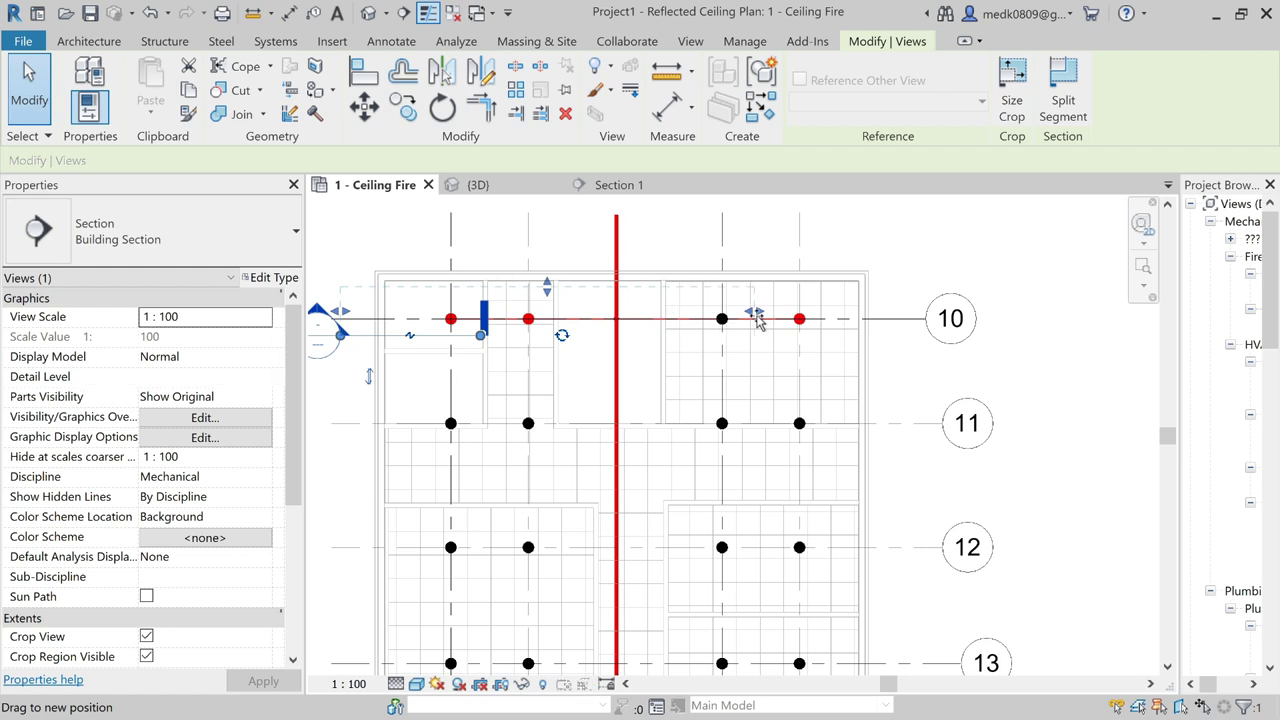
# - Open the Section 1 view from its section marker
pyautogui.rightClick(509, 326)
pyautogui.click(543, 334)
pyautogui.click(440, 338)
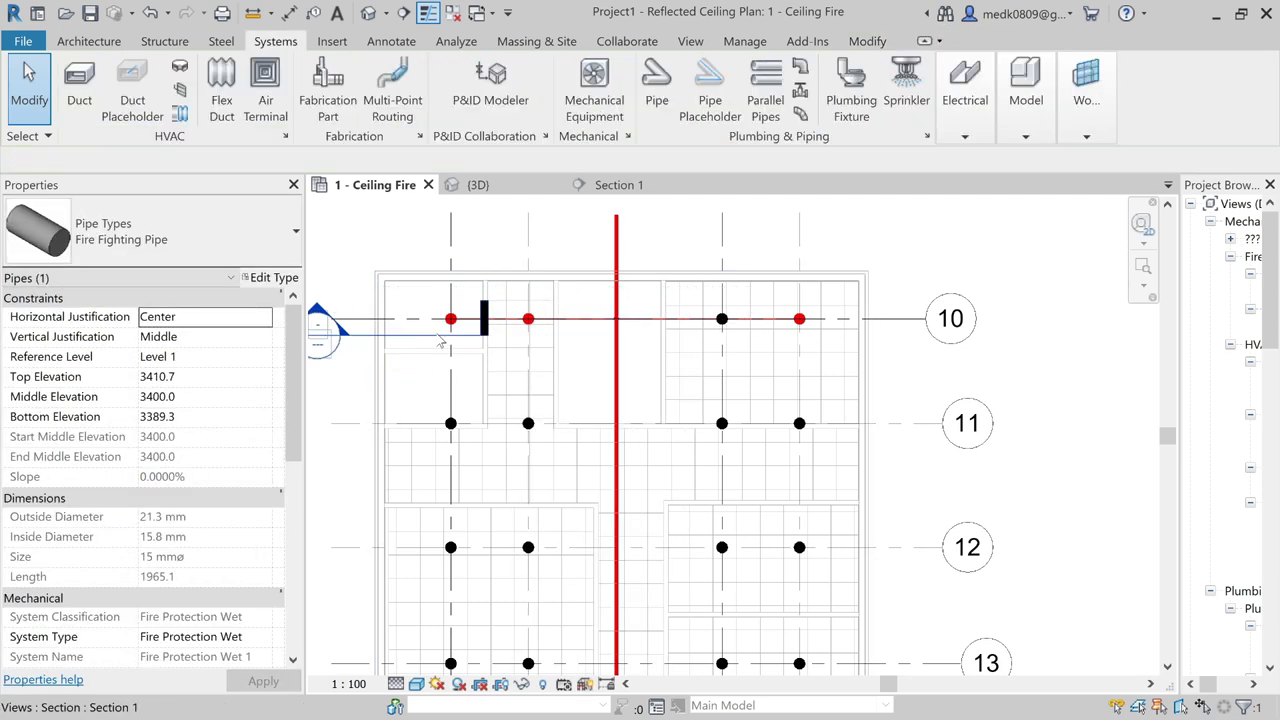
pyautogui.click(438, 337)
pyautogui.rightClick(436, 336)
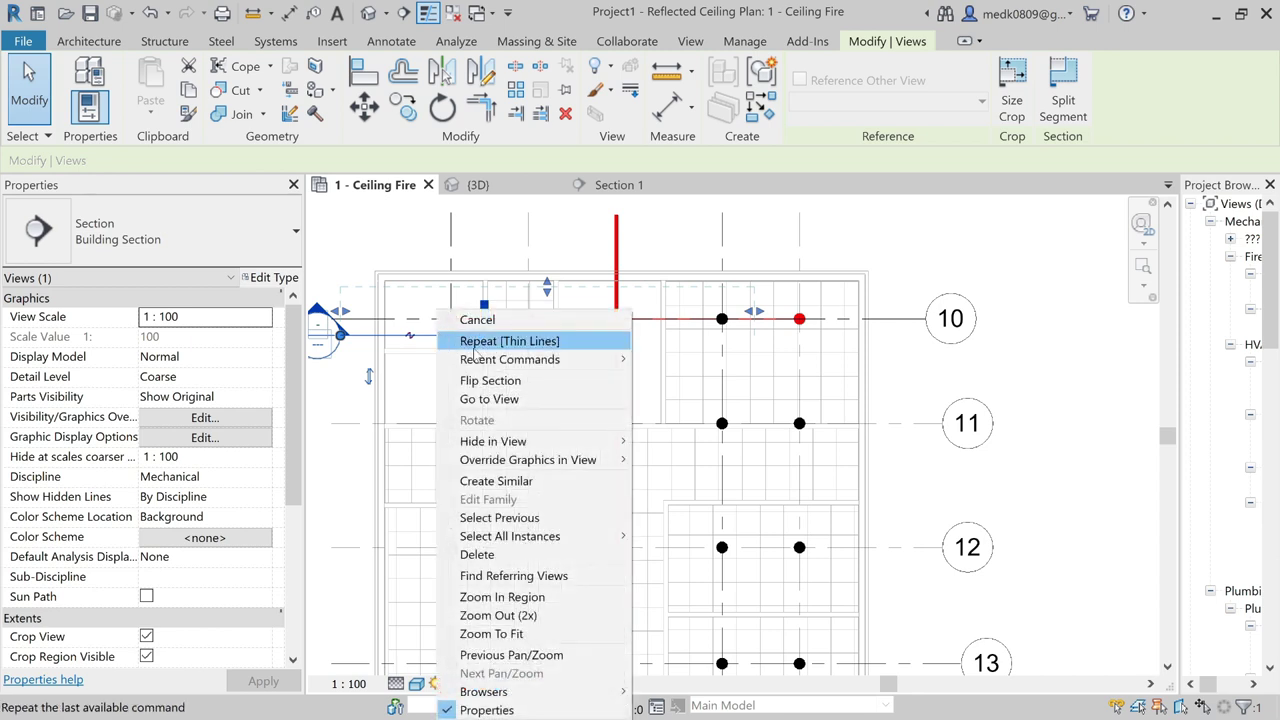
pyautogui.click(488, 399)
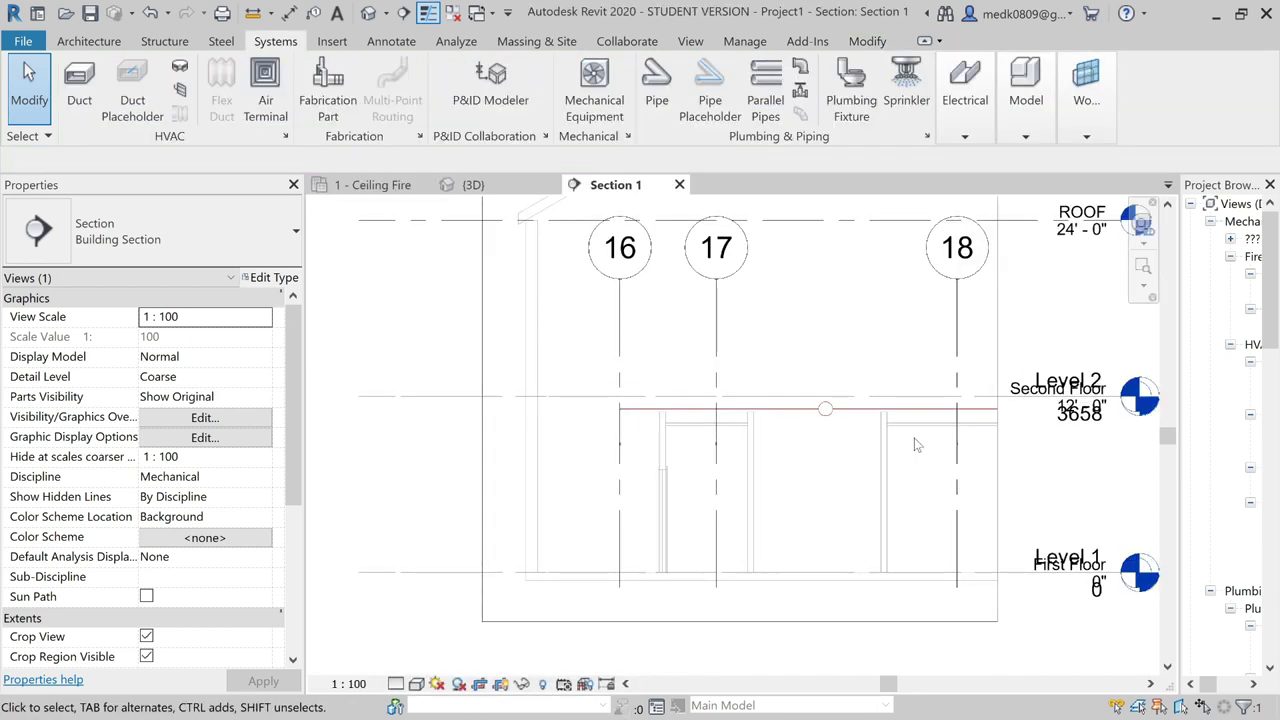
# - Check the vertical drop pipe's elevations in Section 1, then return to 1 - Ceiling Fire
pyautogui.scroll(2, 915, 445)
pyautogui.scroll(1, 666, 429)
pyautogui.scroll(2, 711, 420)
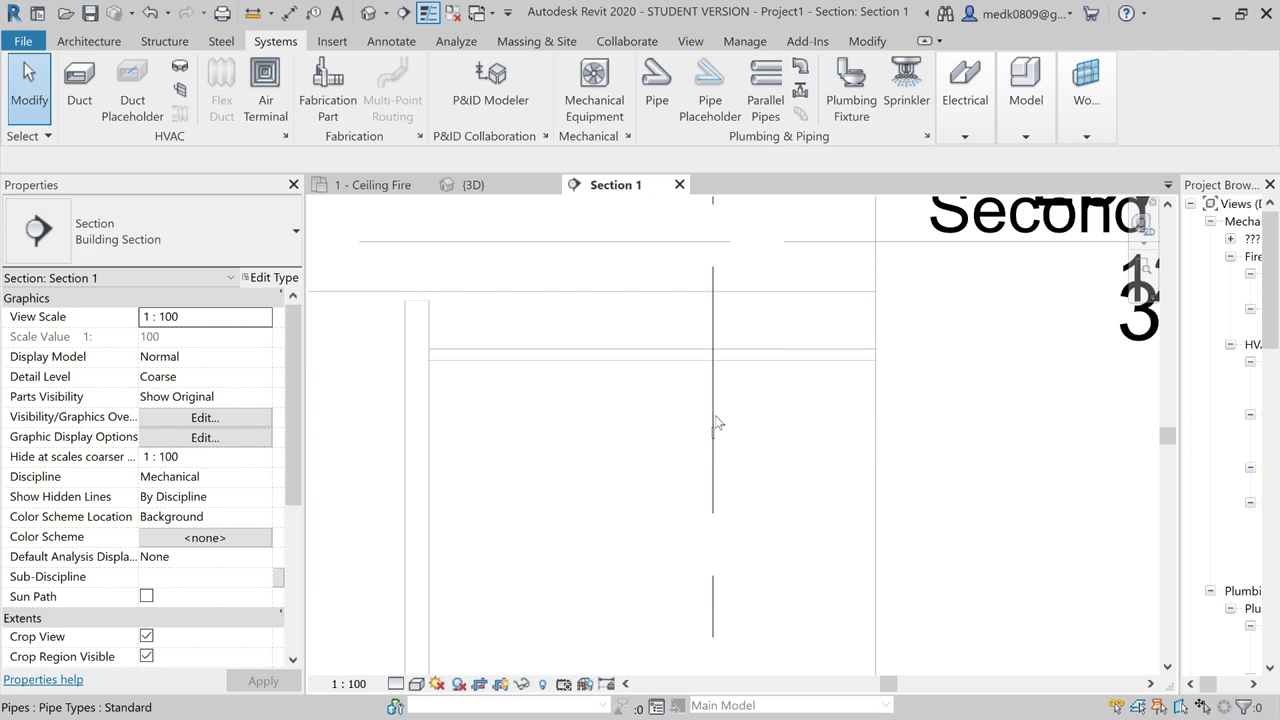
pyautogui.scroll(2, 715, 420)
pyautogui.scroll(1, 713, 425)
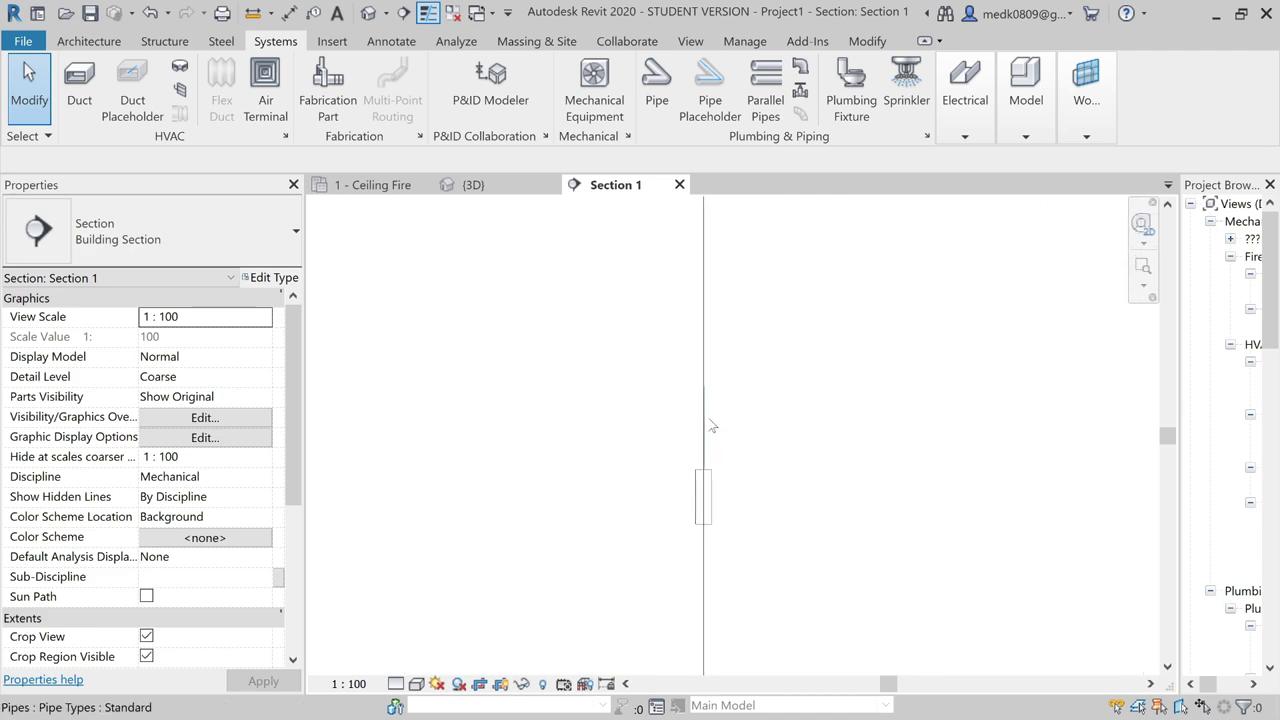
pyautogui.click(706, 425)
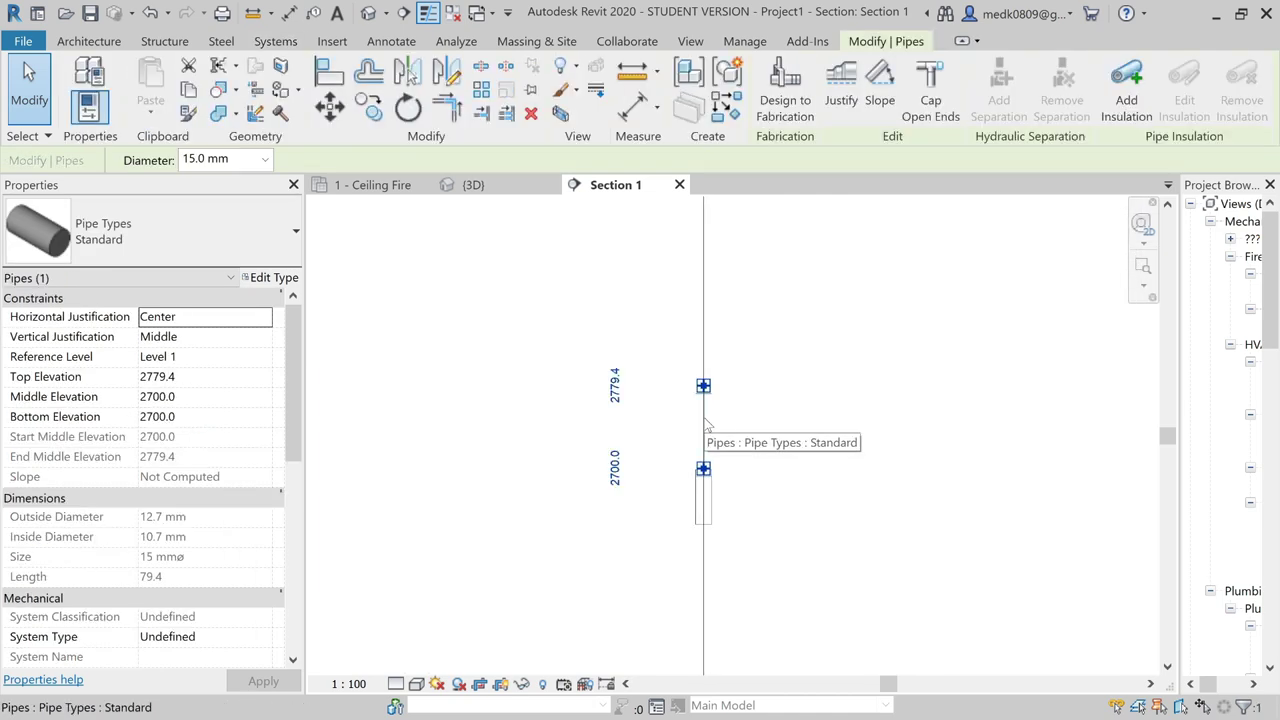
pyautogui.press('Escape')
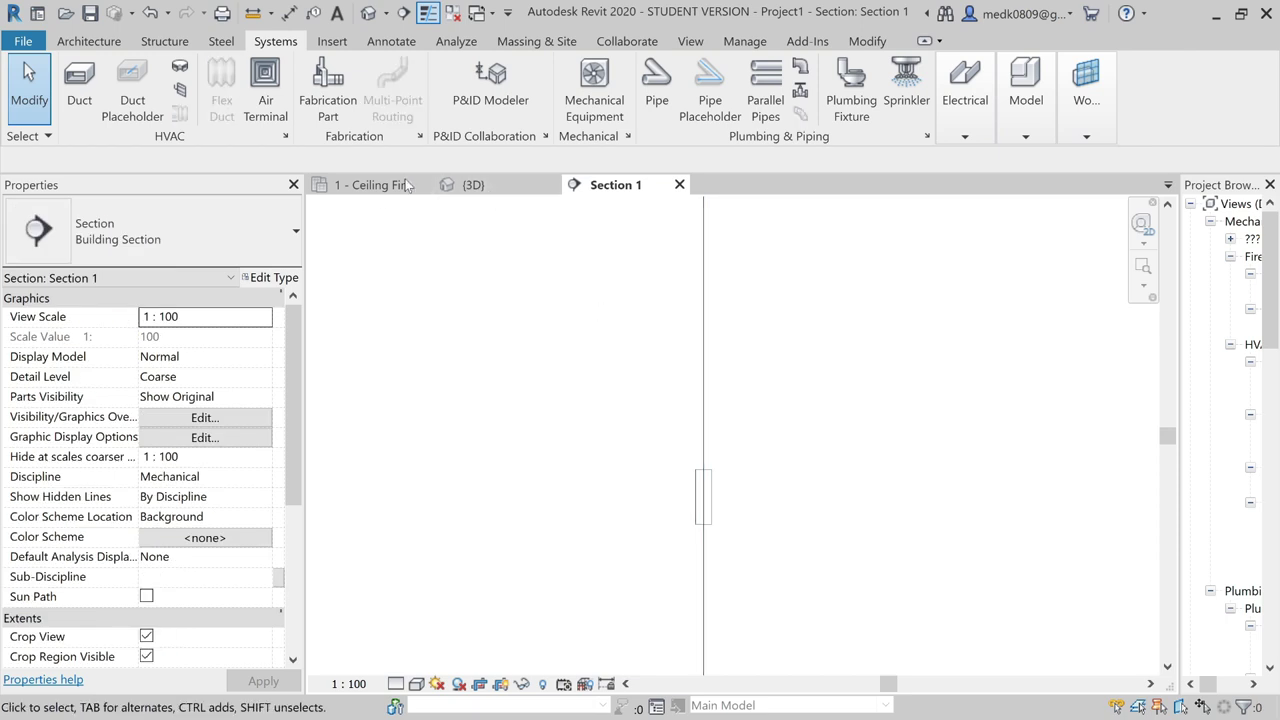
pyautogui.click(375, 184)
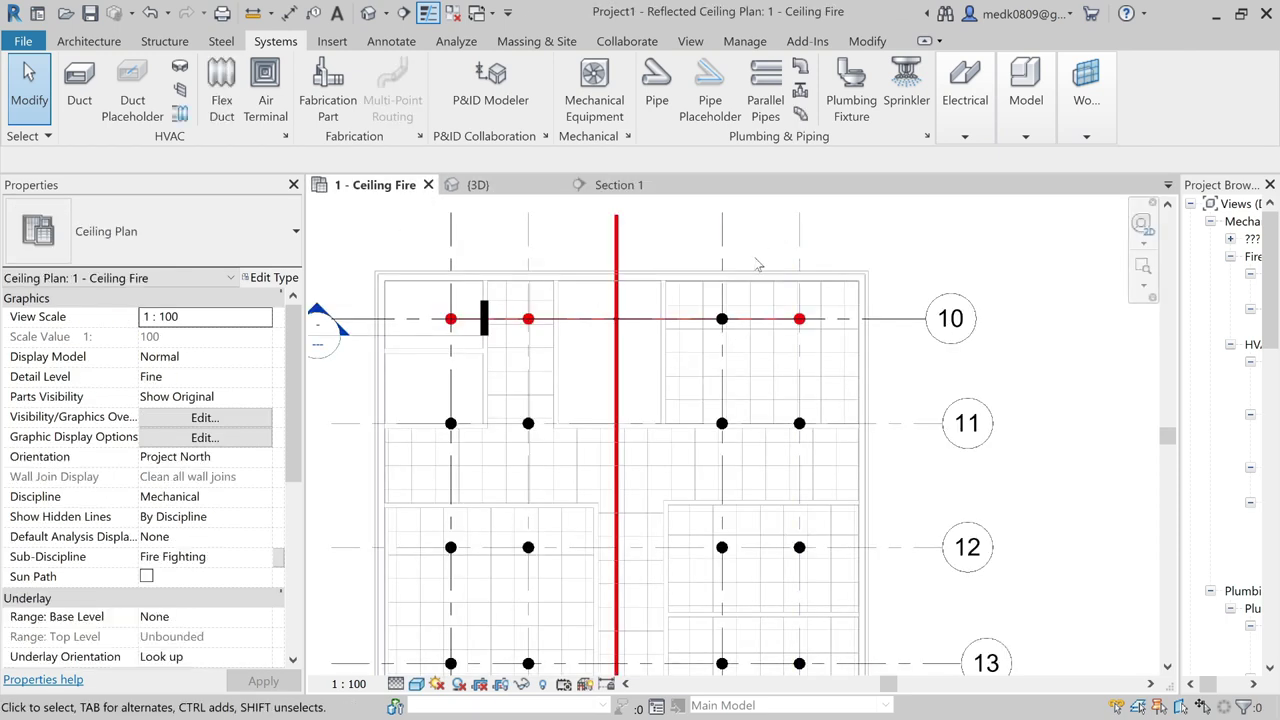
# - Connect the last unconnected grid-10 sprinkler into the branch pipe with CI, then zoom out
pyautogui.scroll(3, 733, 326)
pyautogui.scroll(1, 733, 326)
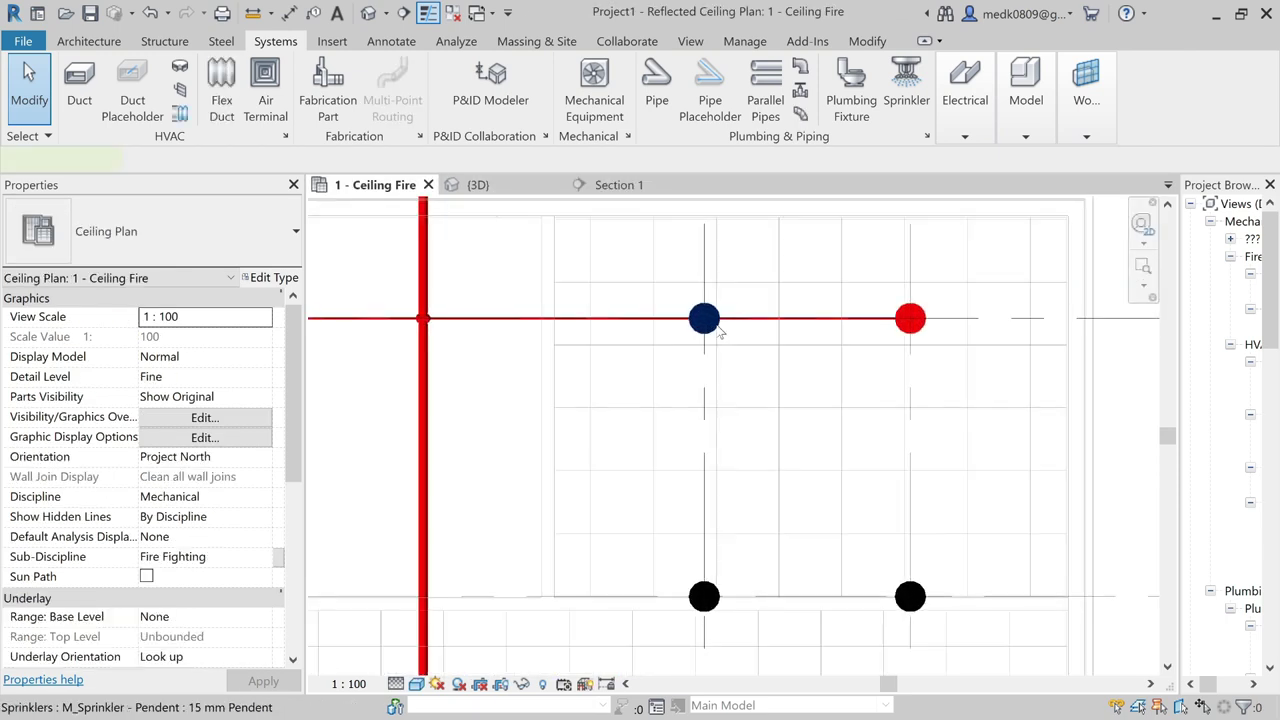
pyautogui.click(718, 330)
pyautogui.press('c')
pyautogui.press('i')
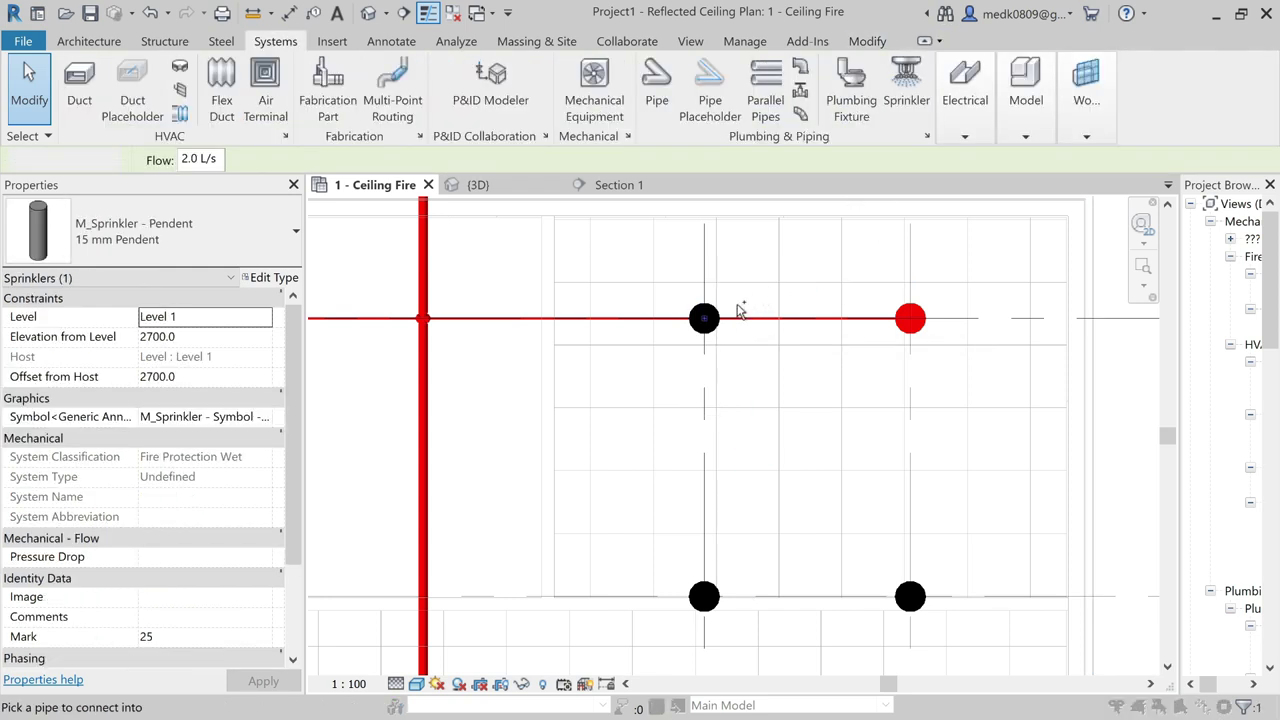
pyautogui.click(740, 316)
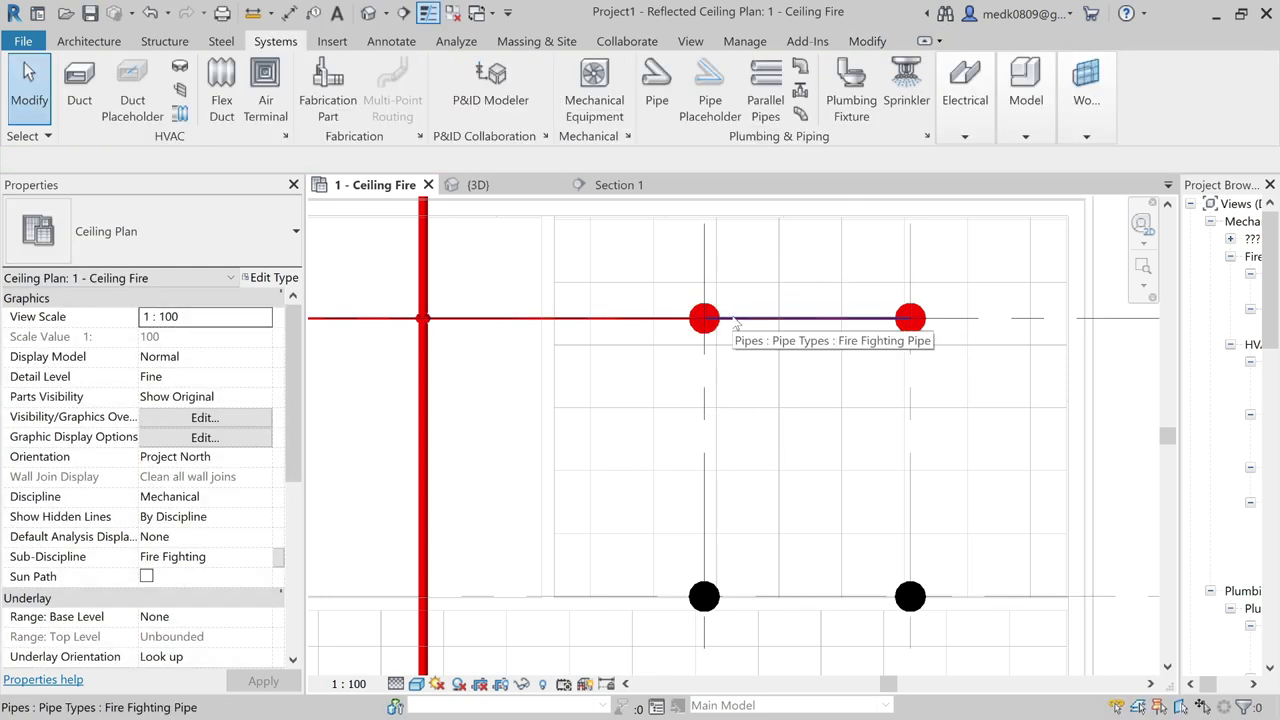
pyautogui.scroll(-3, 740, 328)
pyautogui.scroll(-2, 770, 338)
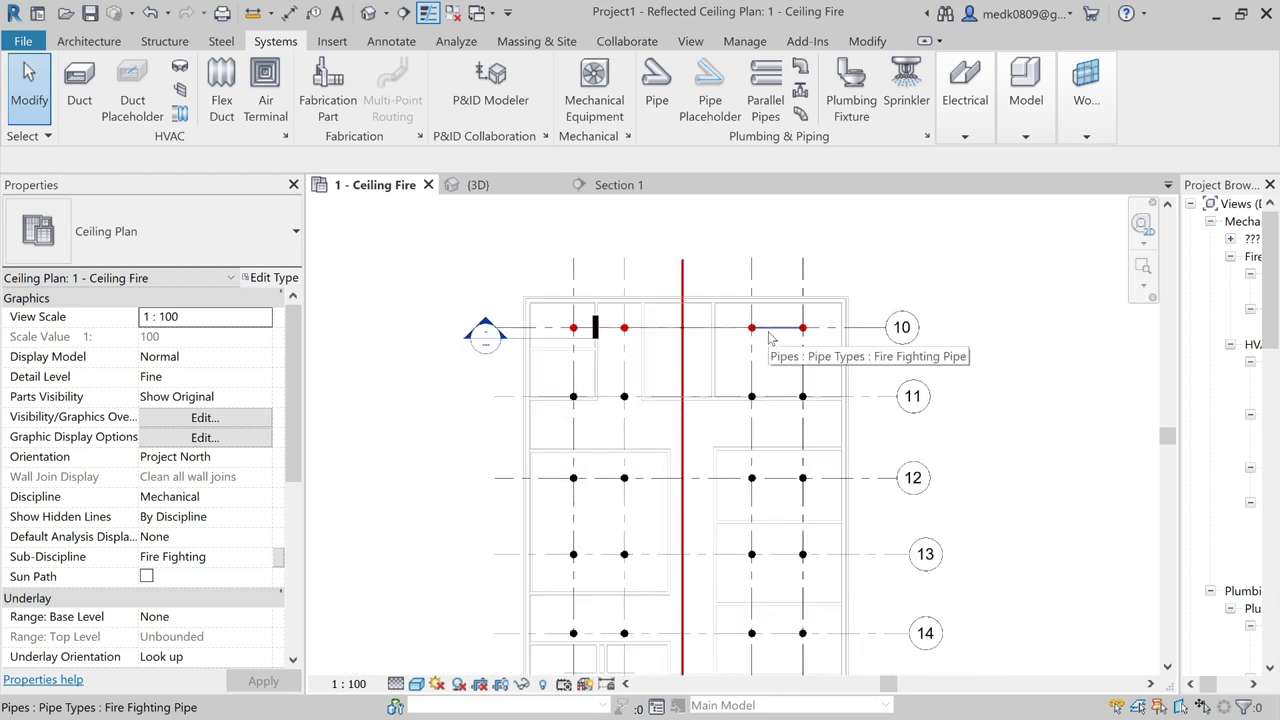
pyautogui.scroll(-2, 770, 420)
pyautogui.moveTo(770, 440)
pyautogui.mouseDown(button='middle')
pyautogui.moveTo(785, 453)
pyautogui.moveTo(778, 369)
pyautogui.mouseUp(button='middle')
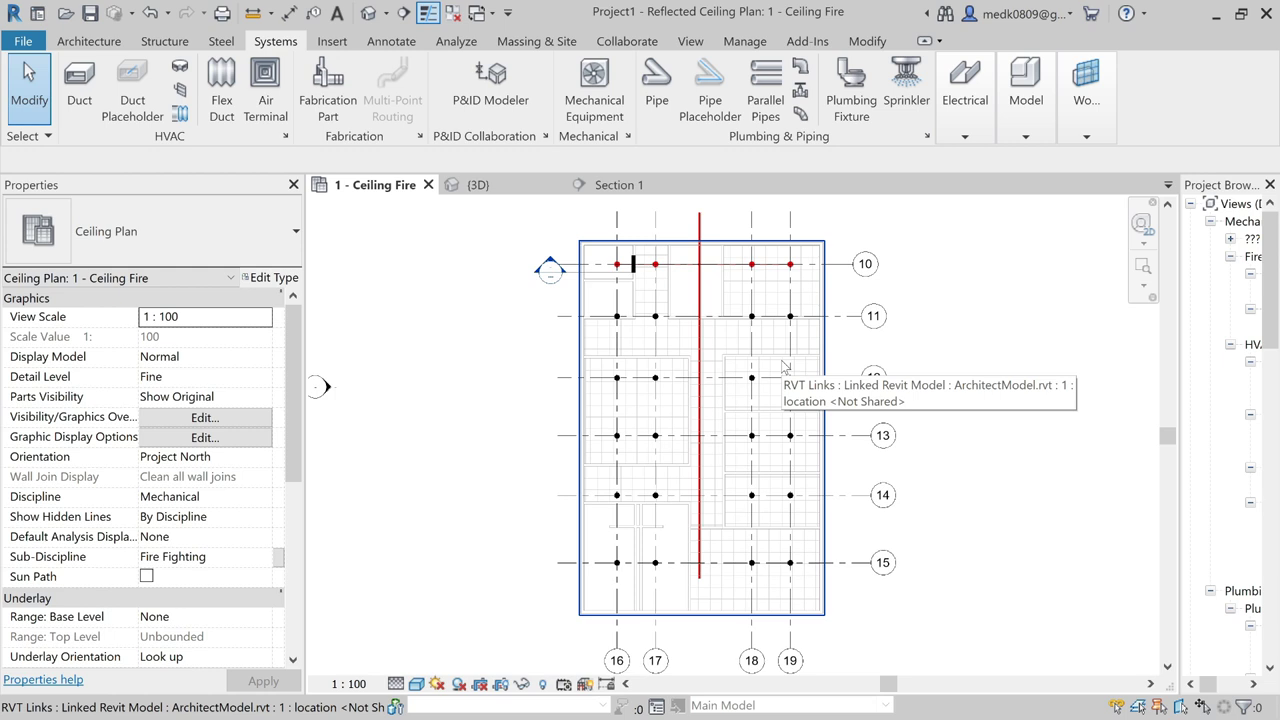
pyautogui.scroll(2, 613, 350)
pyautogui.scroll(3, 613, 350)
# - Orbit the {3D} view to inspect the red sprinkler piping, then return to 1 - Ceiling Fire
pyautogui.scroll(2, 613, 350)
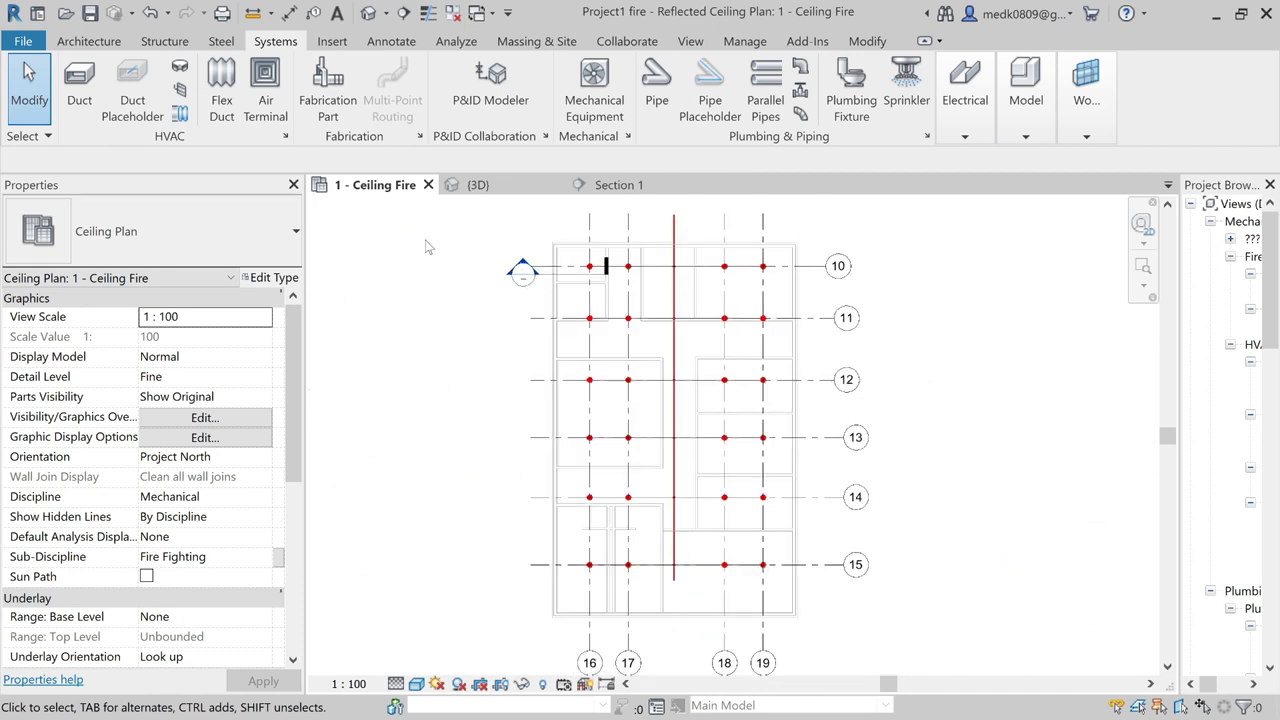
pyautogui.scroll(3, 590, 548)
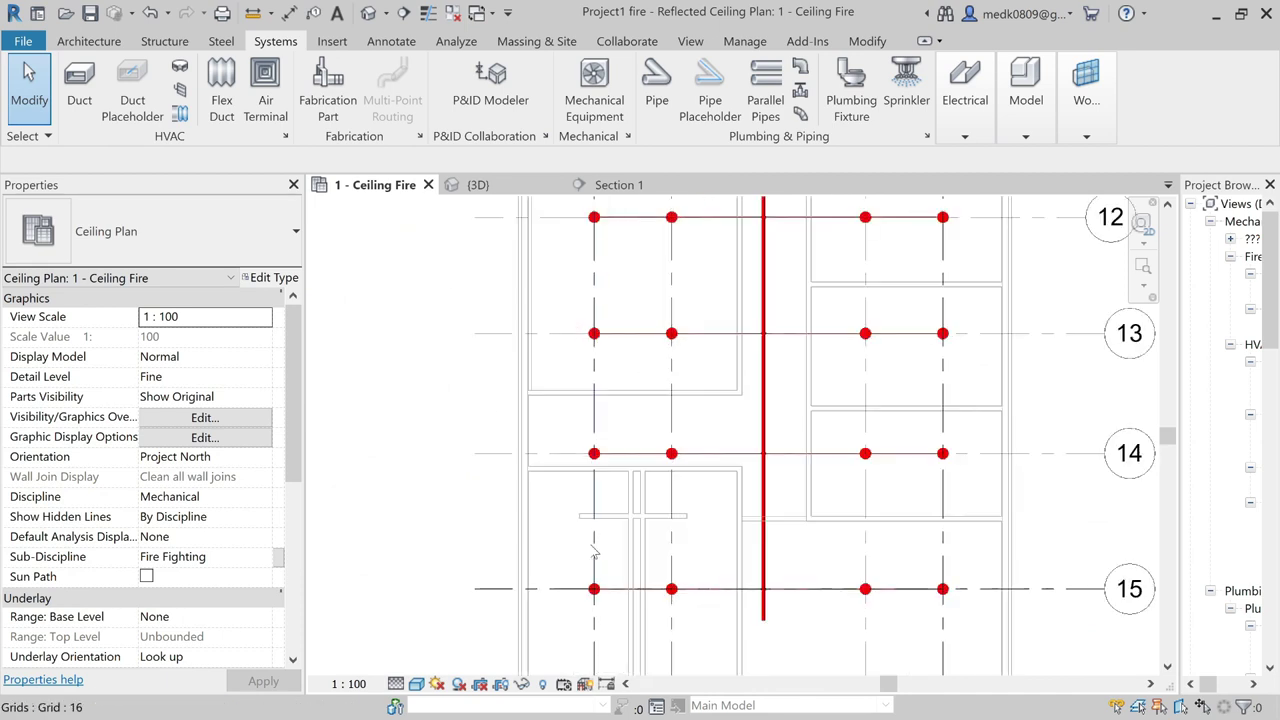
pyautogui.click(472, 185)
pyautogui.keyDown('shift'); pyautogui.moveTo(560, 450); pyautogui.dragTo(592, 462, button='middle'); pyautogui.keyUp('shift')
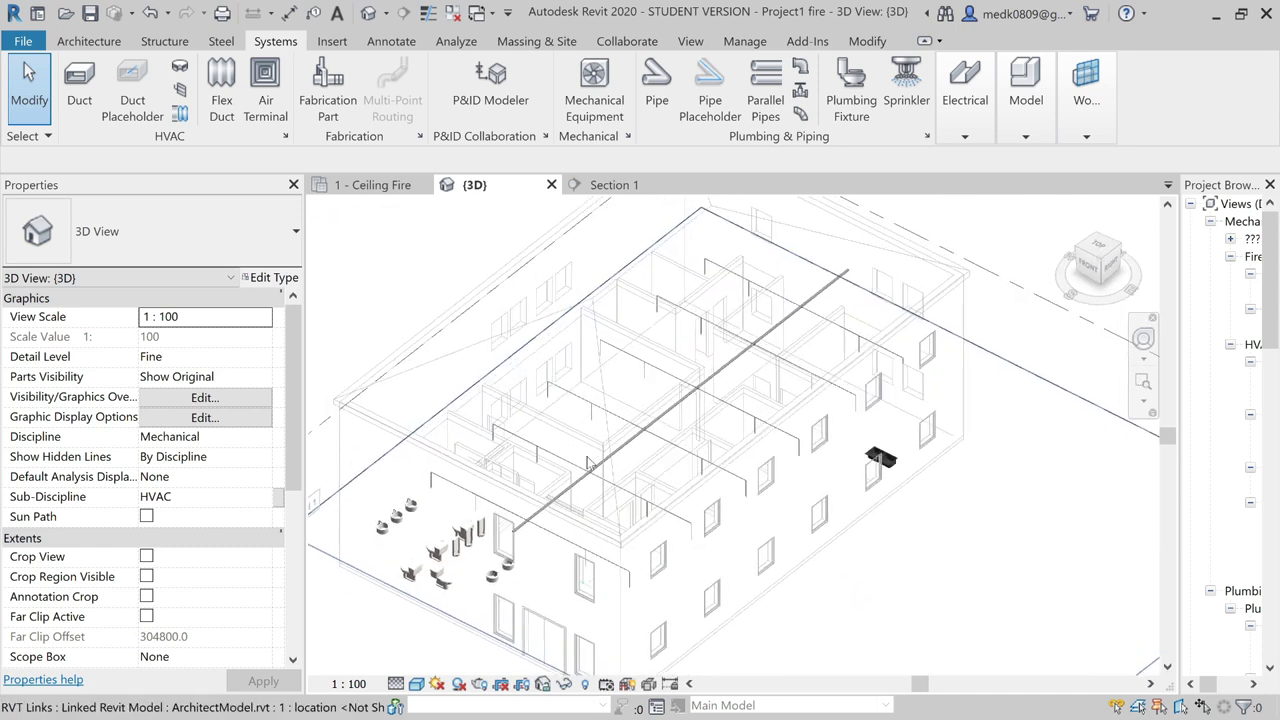
pyautogui.scroll(3, 676, 395)
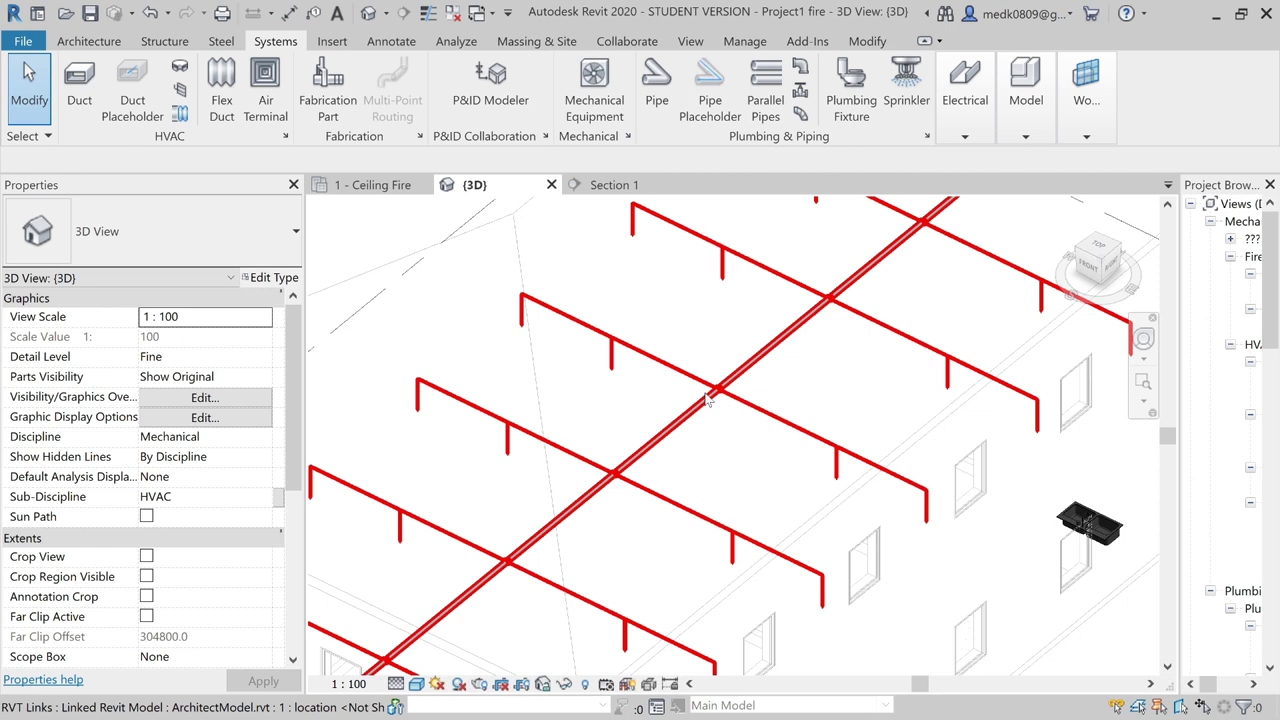
pyautogui.scroll(-4, 700, 400)
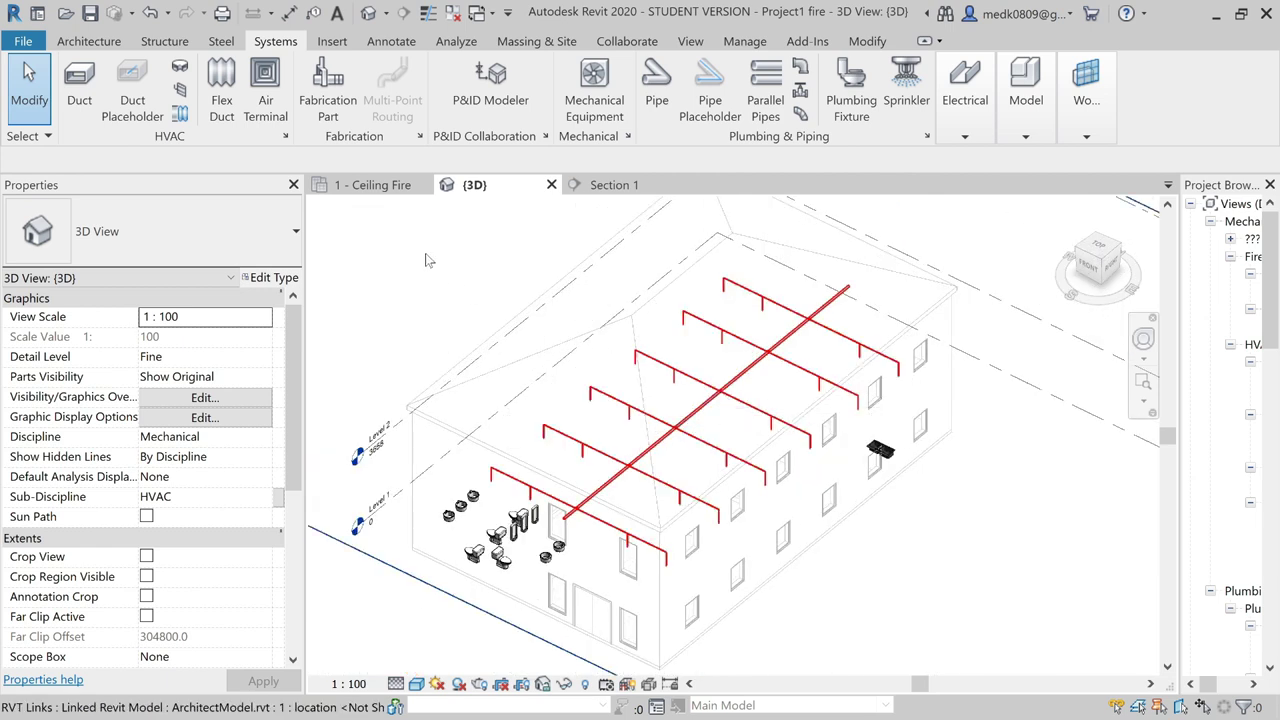
pyautogui.click(375, 185)
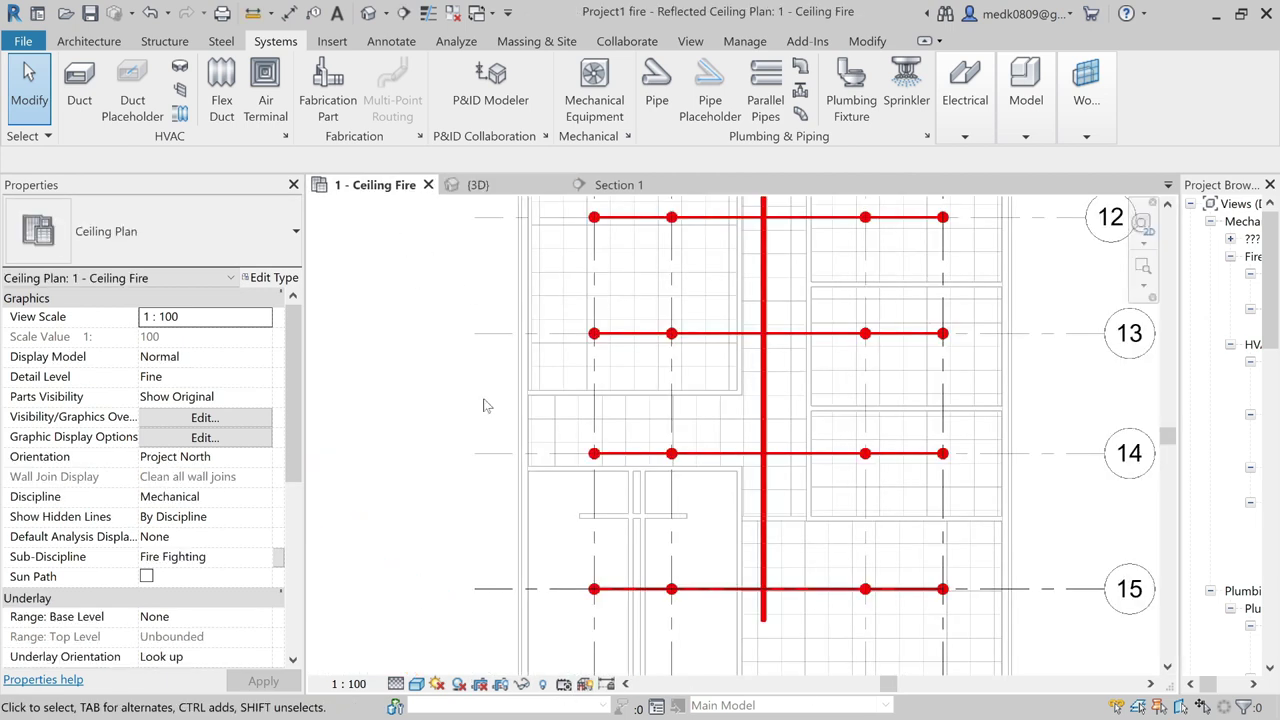
pyautogui.scroll(-3, 483, 405)
pyautogui.scroll(-2, 540, 290)
pyautogui.scroll(1, 558, 278)
pyautogui.scroll(2, 558, 278)
pyautogui.scroll(1, 558, 279)
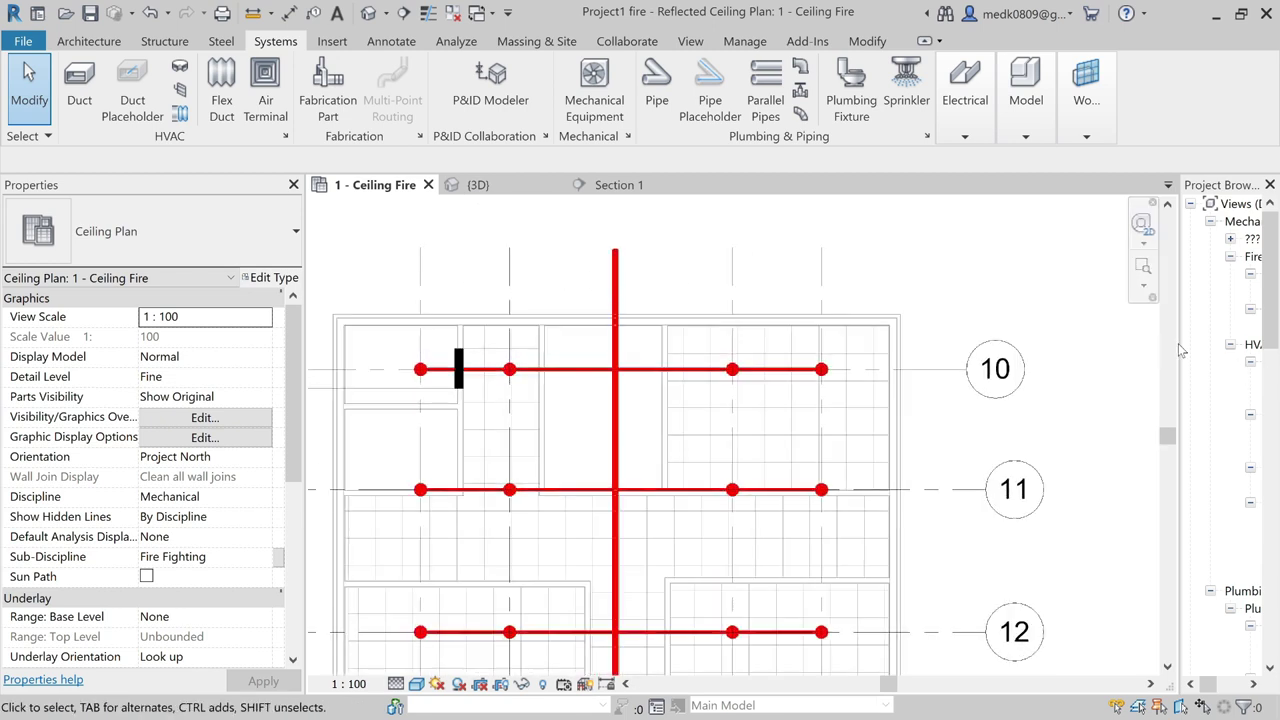
# - Widen the Project Browser and pan the 1 - Fire plan to leave room above grid 10
pyautogui.moveTo(1127, 344); pyautogui.dragTo(1040, 344)
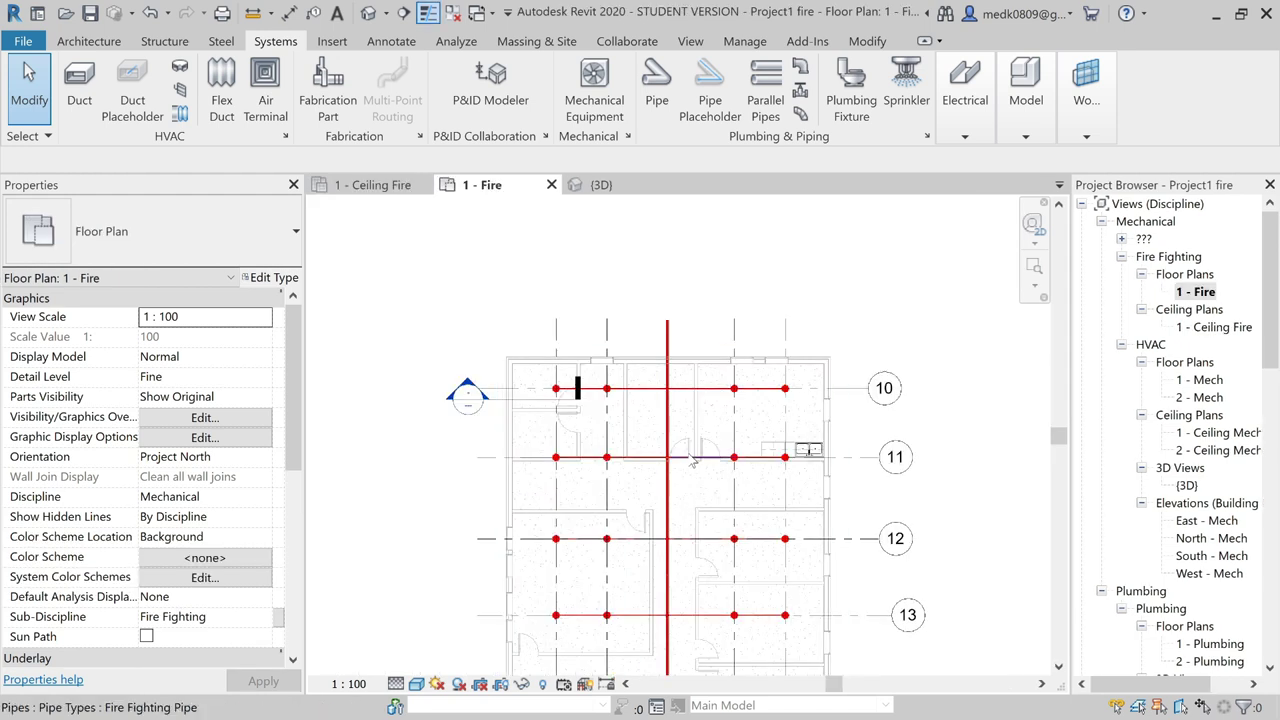
pyautogui.moveTo(689, 455)
pyautogui.mouseDown(button='middle')
pyautogui.moveTo(659, 528)
pyautogui.moveTo(657, 590)
pyautogui.mouseUp(button='middle')
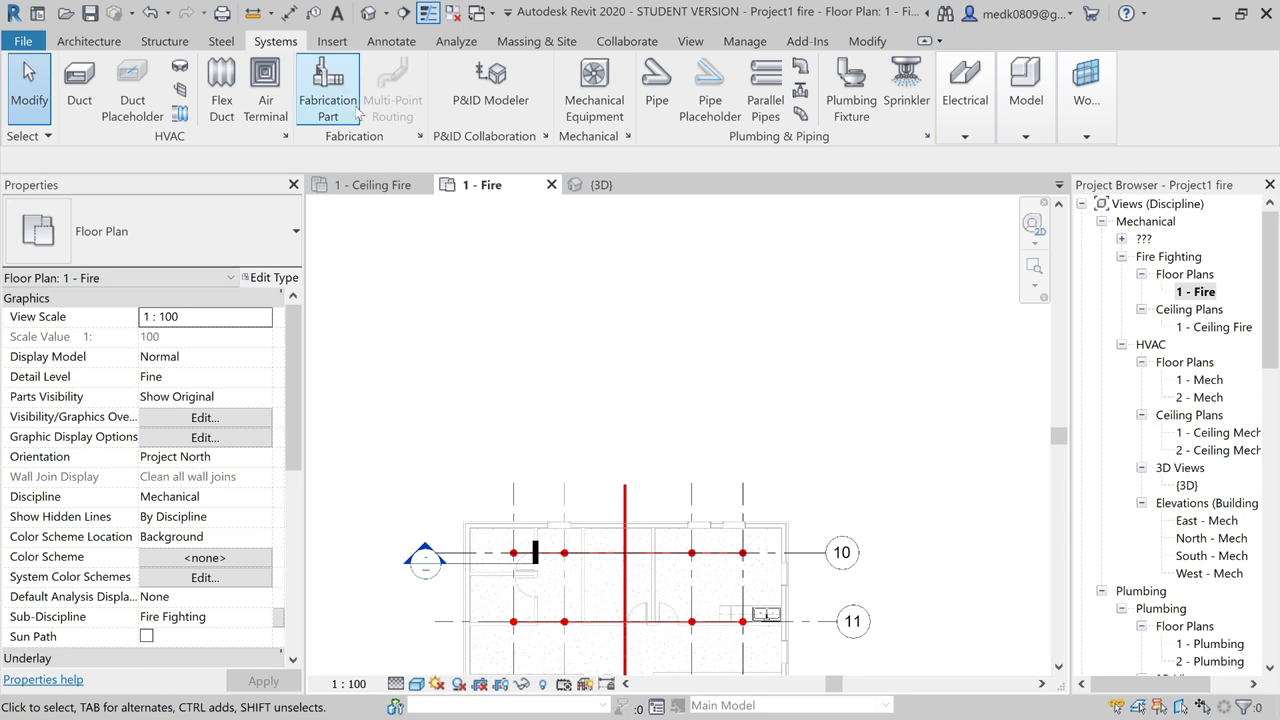
# - Place an M_Expansion Tank 266 L above the grid 10 pipe
pyautogui.click(607, 112)
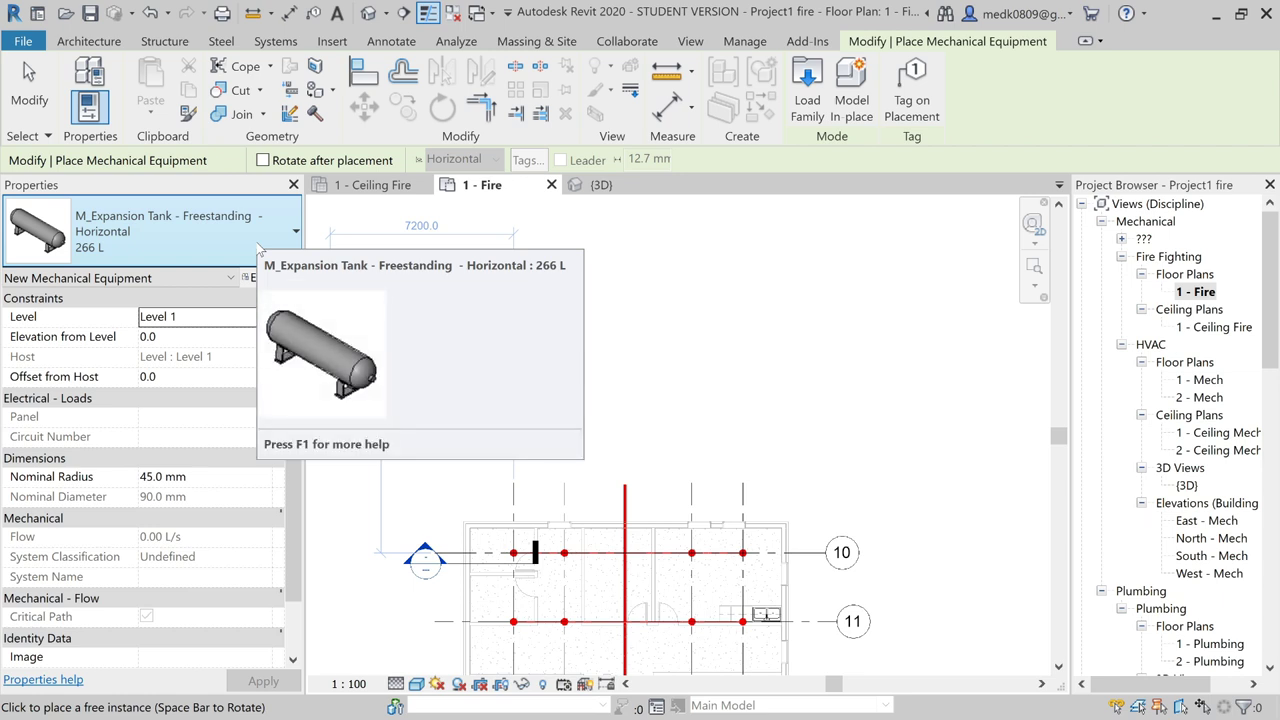
pyautogui.scroll(2, 515, 480)
pyautogui.scroll(1, 513, 505)
pyautogui.moveTo(512, 510); pyautogui.dragTo(556, 412, button='middle')
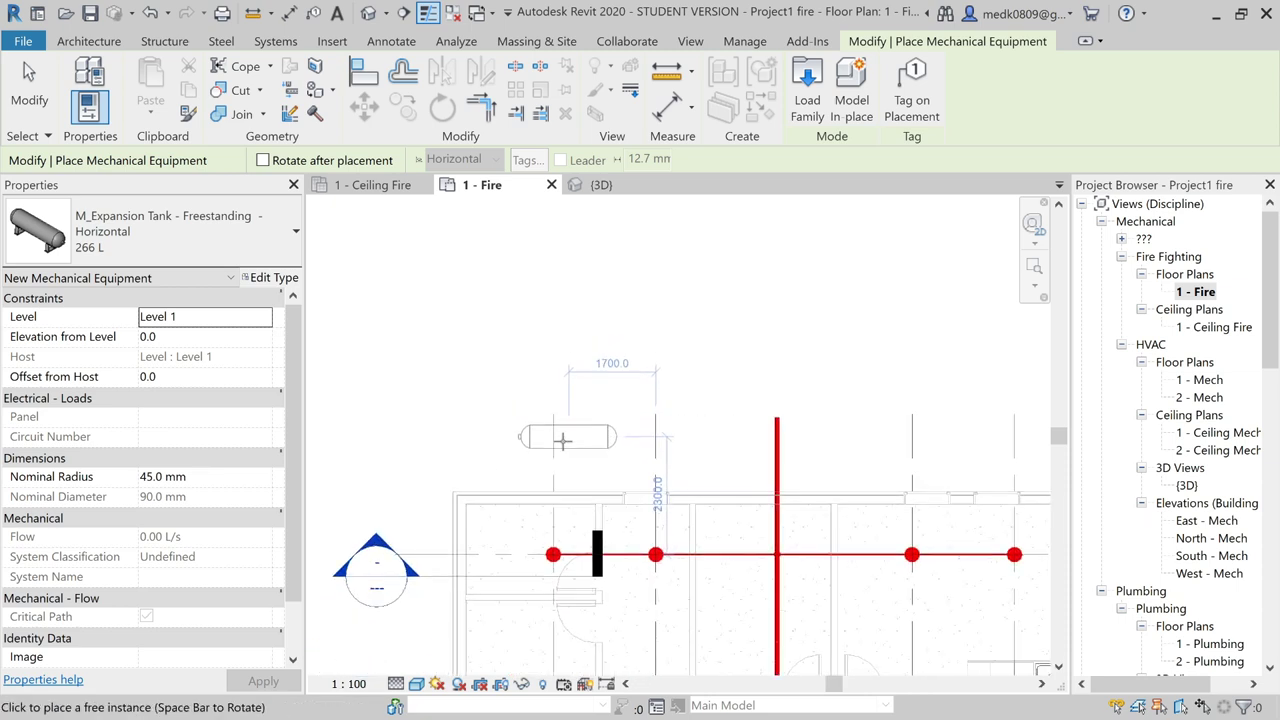
pyautogui.click(552, 447)
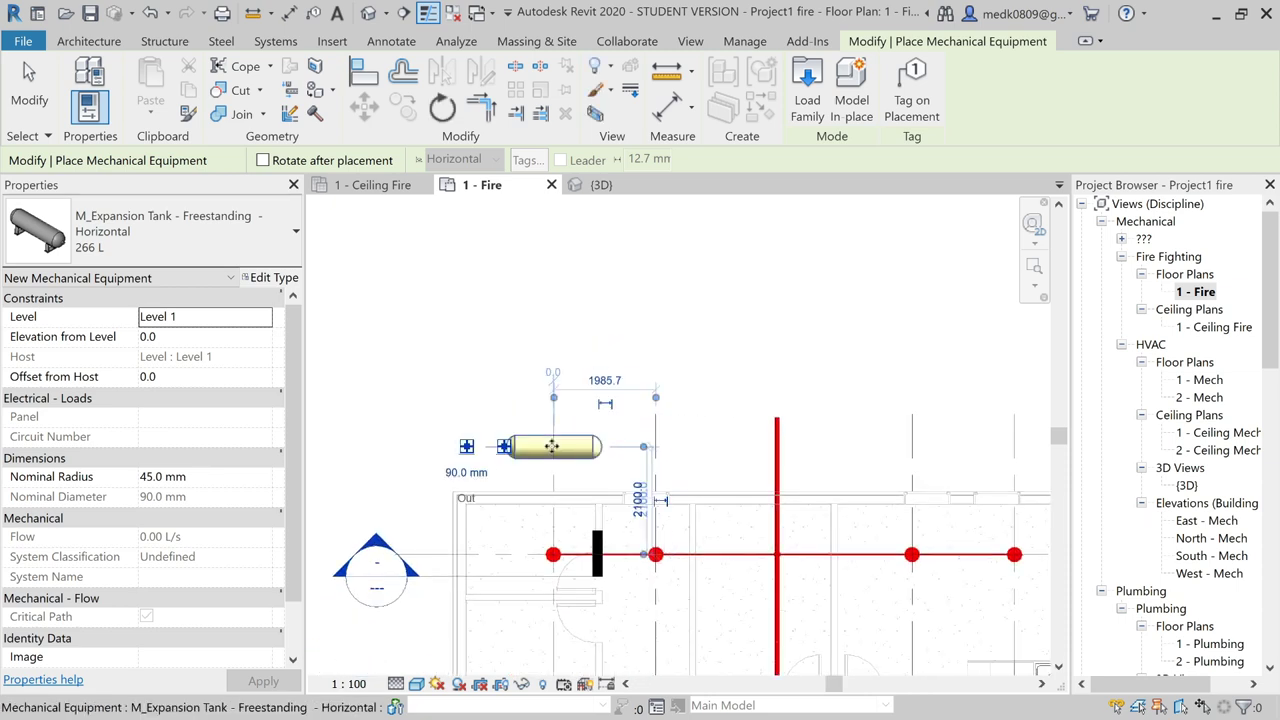
pyautogui.press('Escape')
pyautogui.press('Escape')
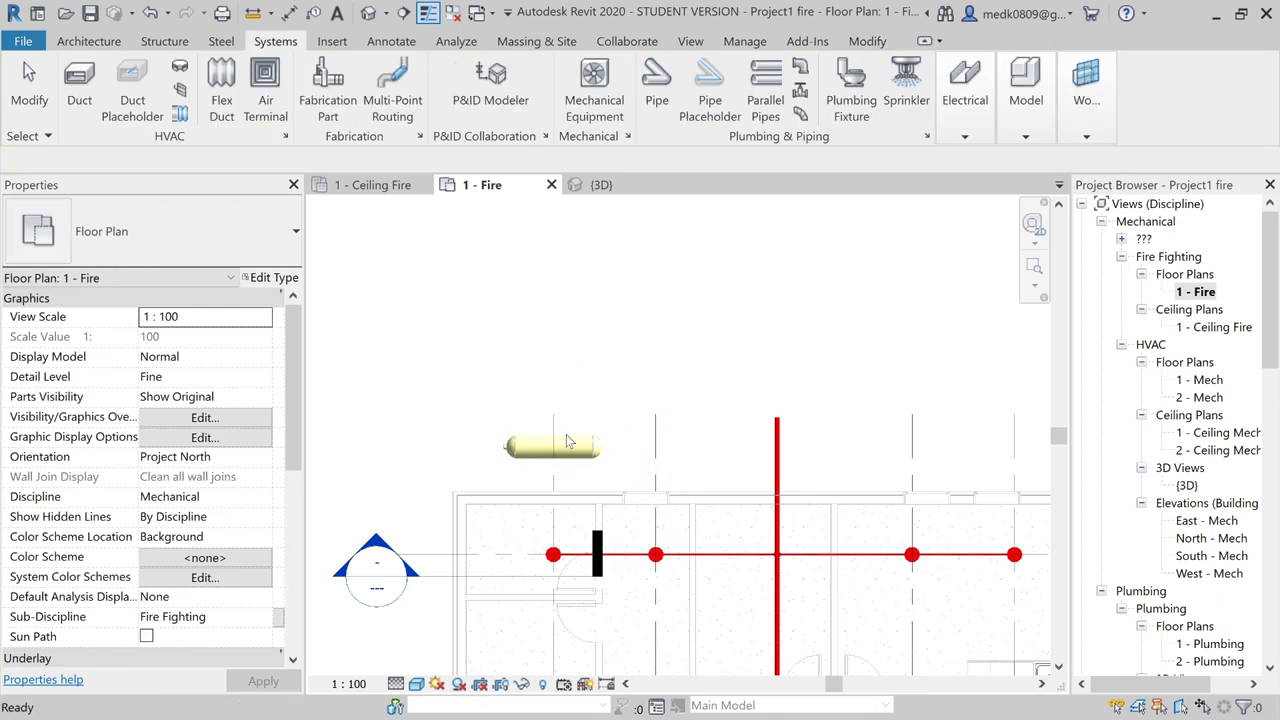
# - Rotate the expansion tank 180° and reselect it
pyautogui.click(563, 446)
pyautogui.click(442, 108)
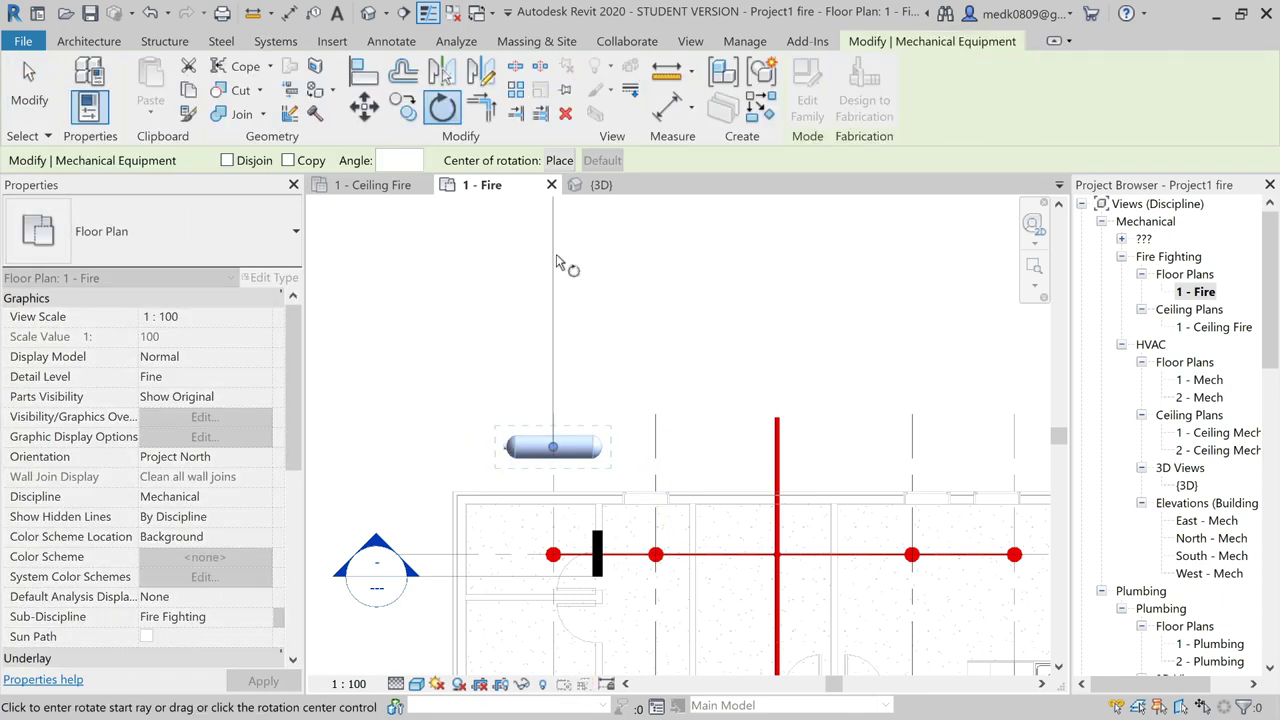
pyautogui.click(555, 259)
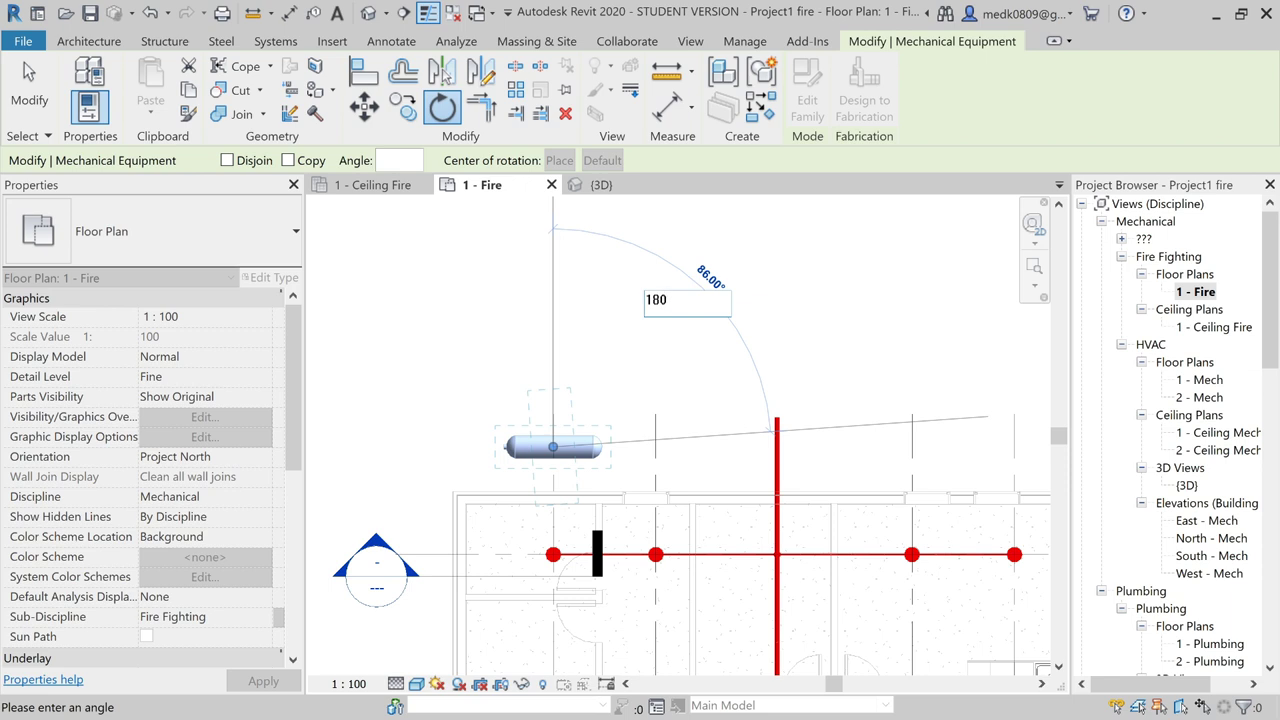
pyautogui.press('Return')
pyautogui.click(668, 435)
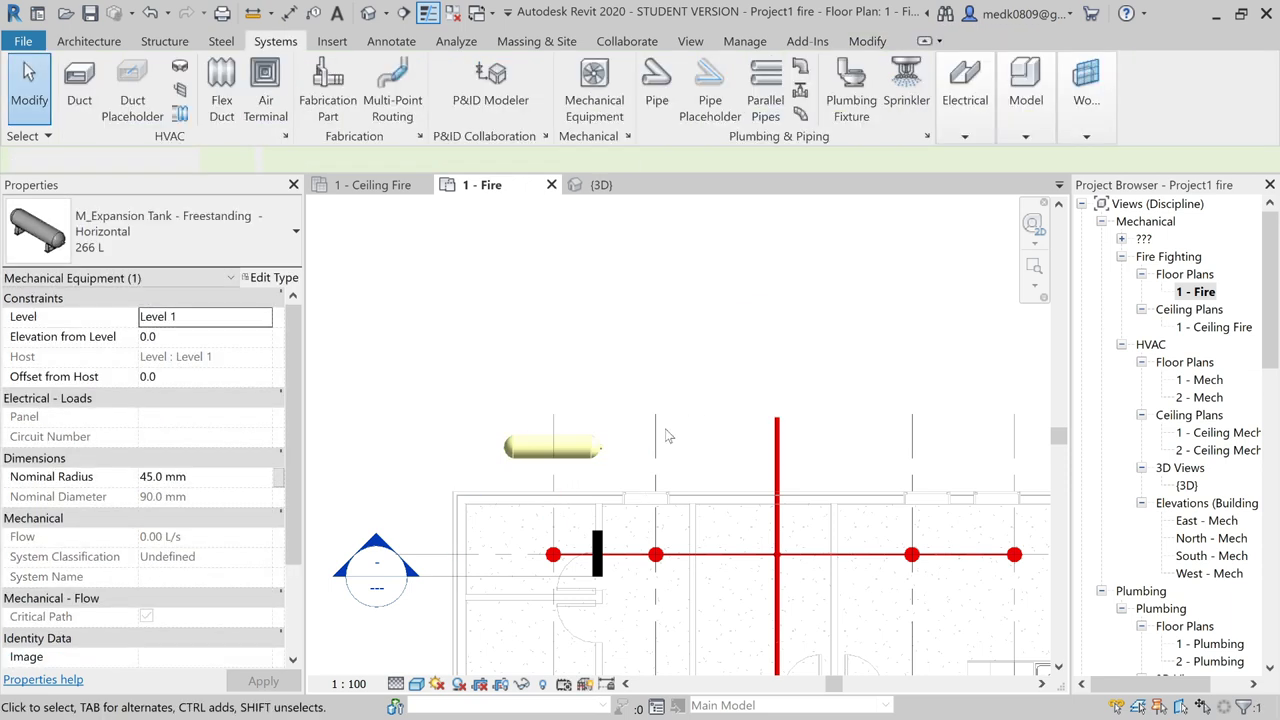
pyautogui.scroll(1, 640, 448)
pyautogui.scroll(1, 610, 462)
pyautogui.click(610, 462)
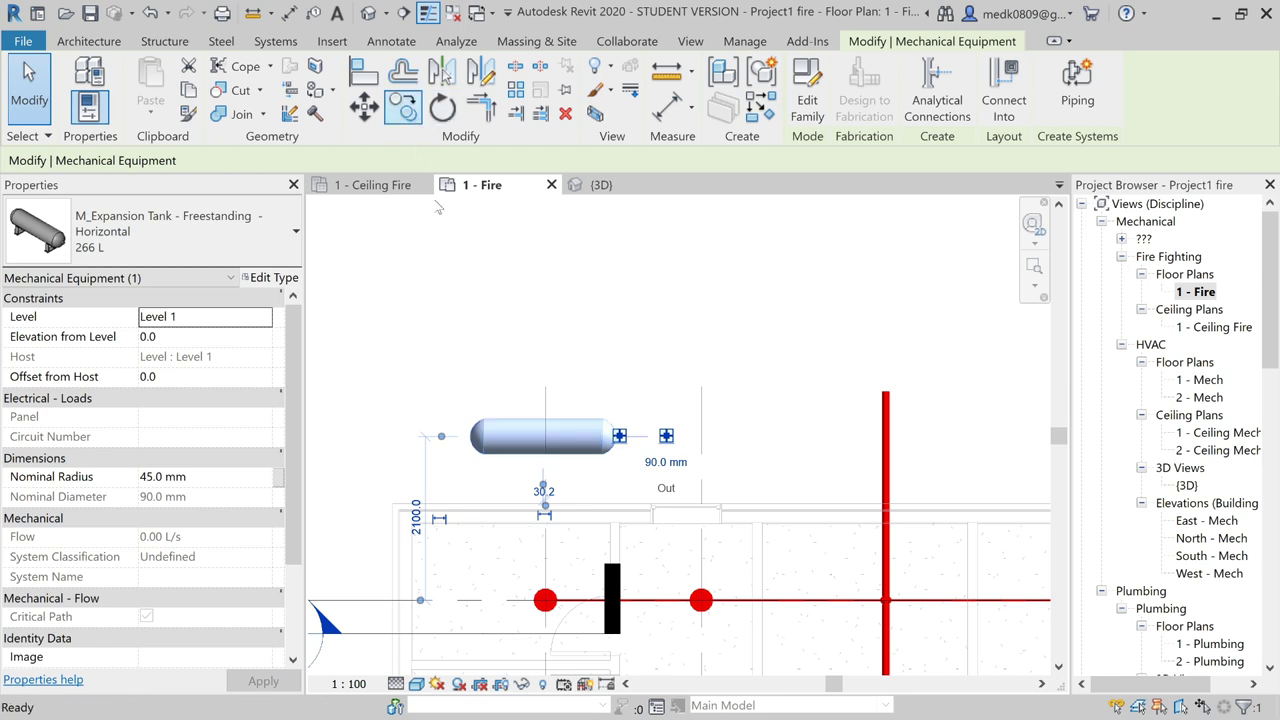
# - Copy the expansion tank four times at 700 spacing into a vertical column of five
pyautogui.click(403, 107)
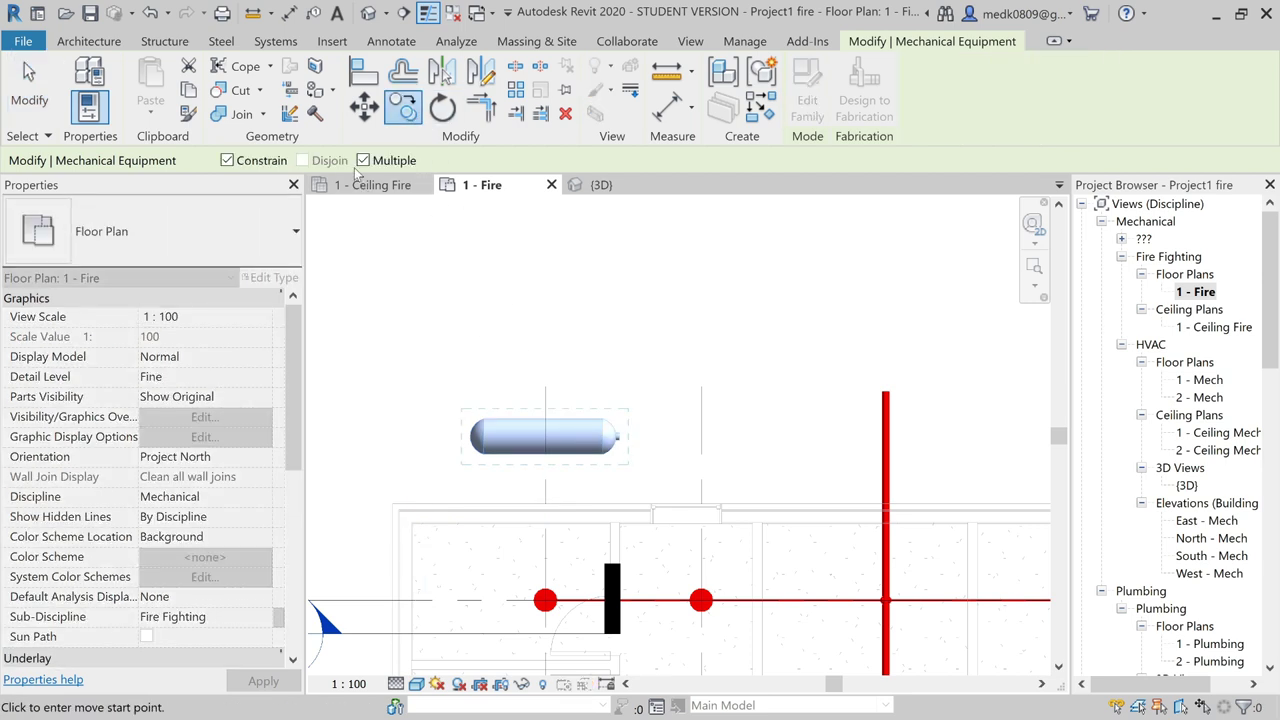
pyautogui.scroll(3, 622, 443)
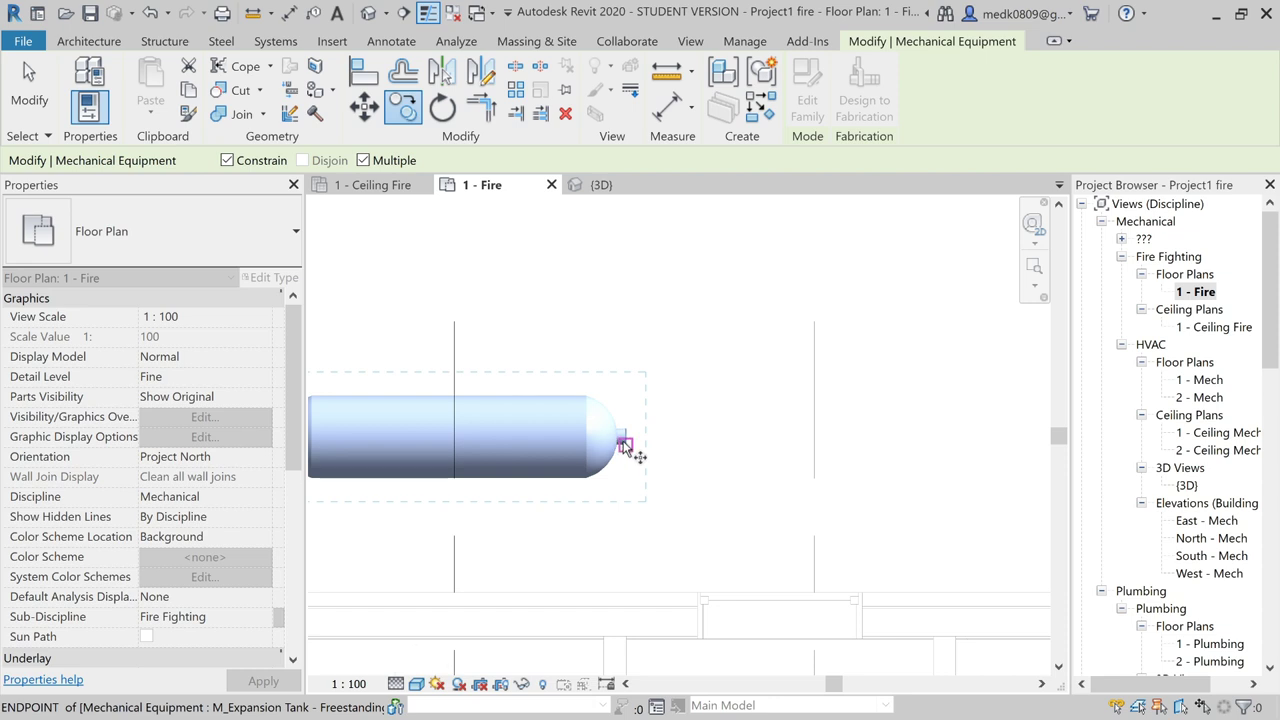
pyautogui.scroll(-3, 624, 440)
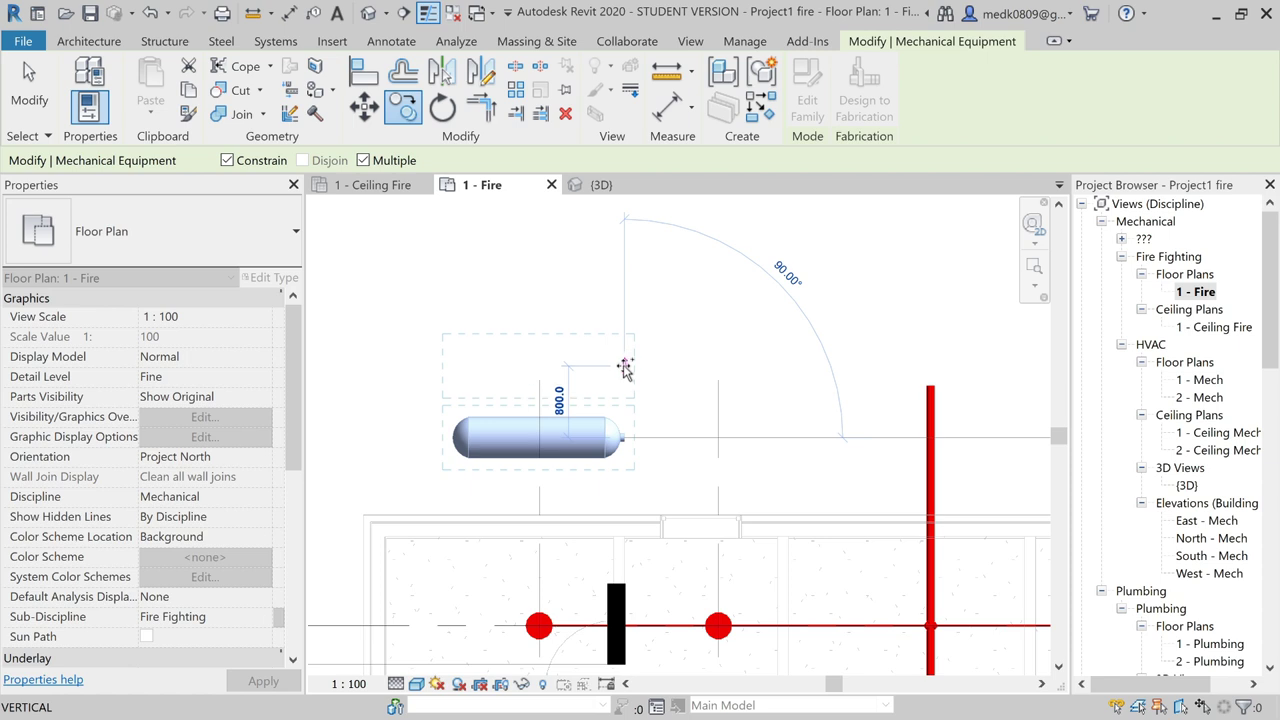
pyautogui.click(624, 368)
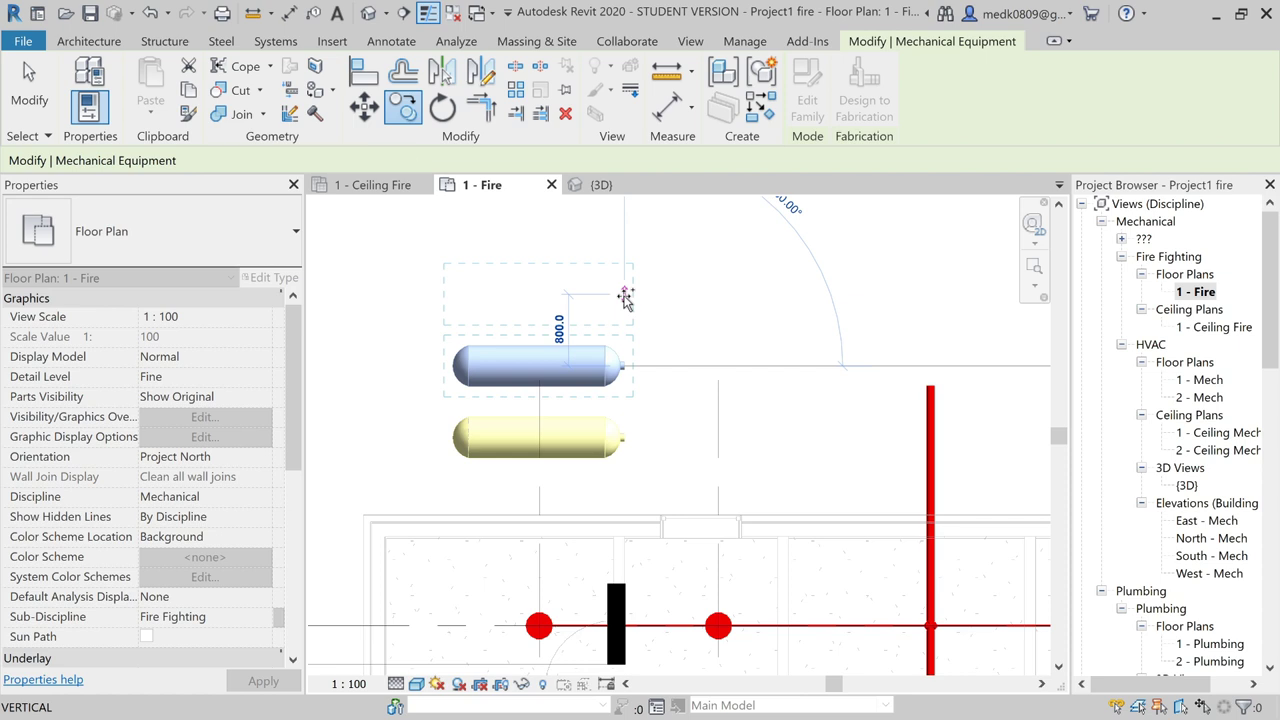
pyautogui.click(624, 298)
pyautogui.moveTo(623, 290); pyautogui.dragTo(645, 395, button='middle')
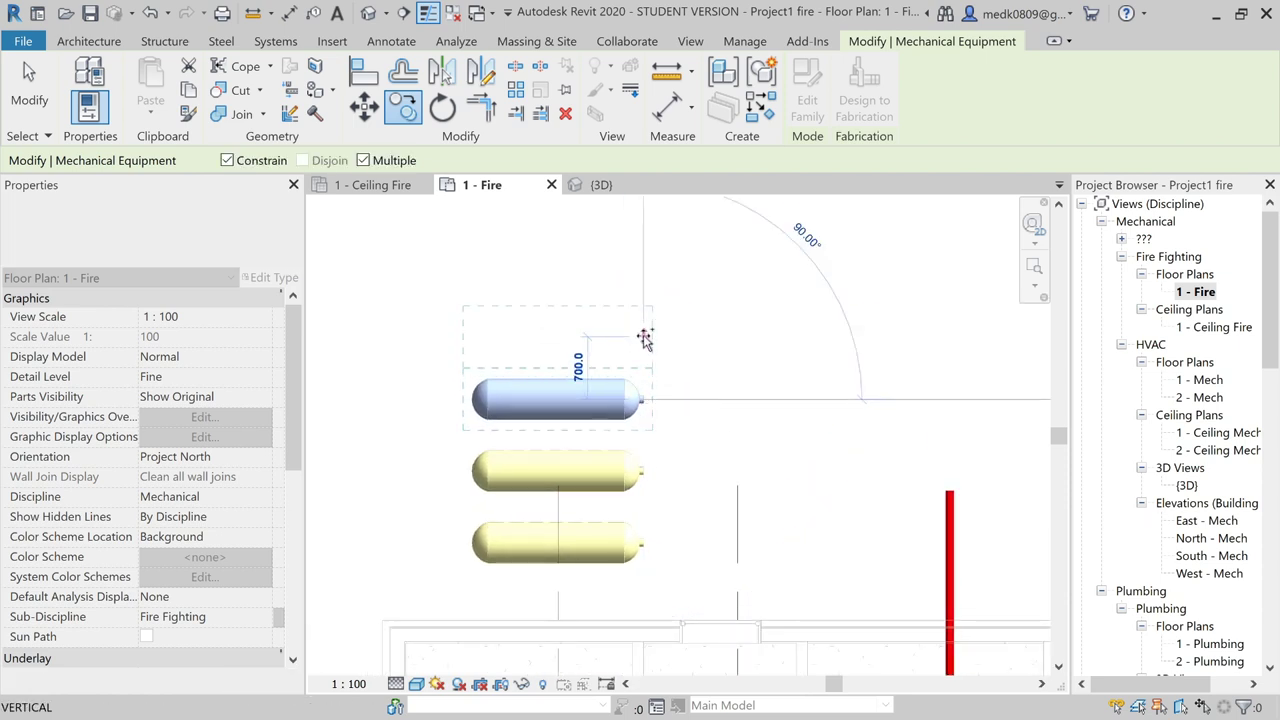
pyautogui.click(645, 330)
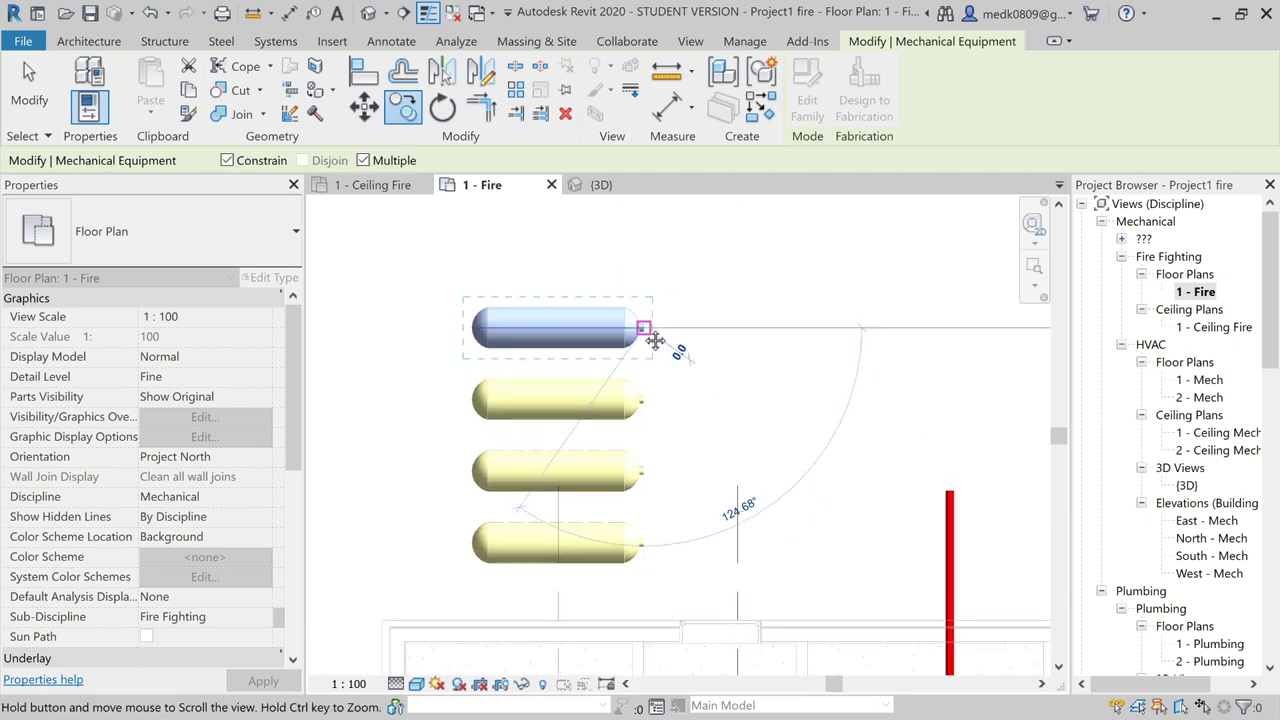
pyautogui.moveTo(650, 334); pyautogui.dragTo(646, 390, button='middle')
pyautogui.click(632, 313)
pyautogui.press('Escape')
pyautogui.press('Escape')
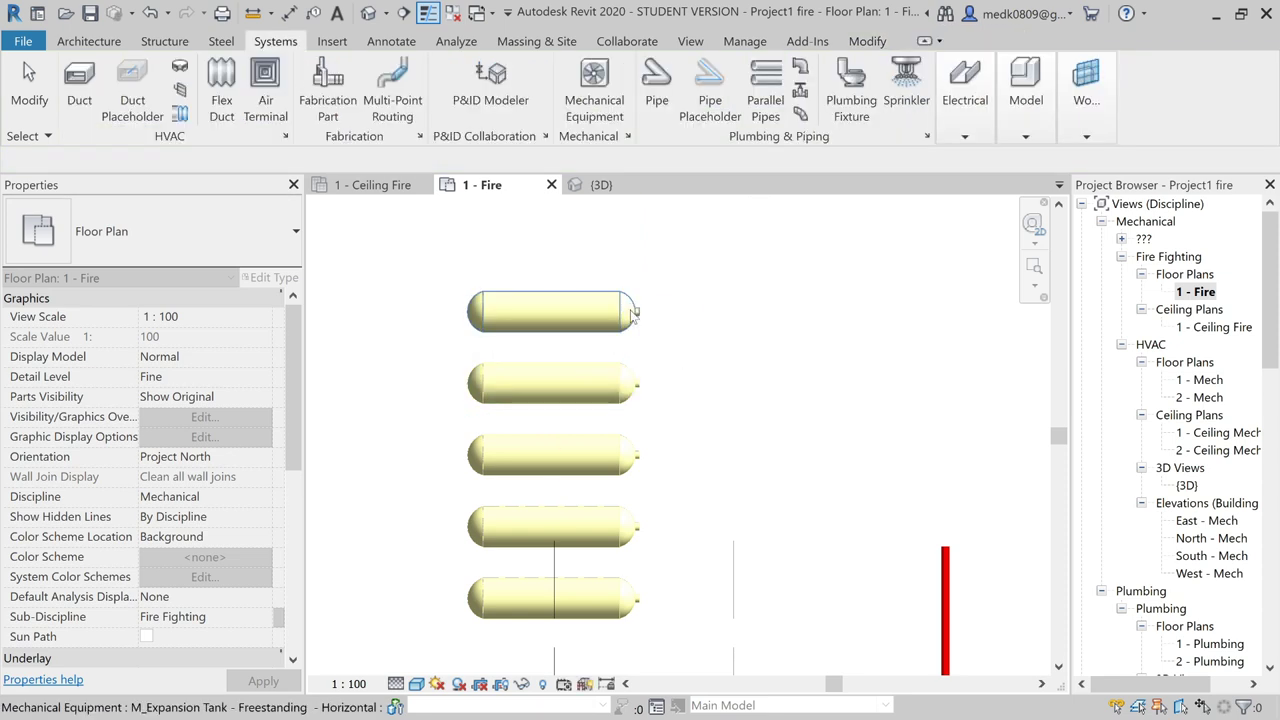
pyautogui.scroll(-2, 502, 344)
pyautogui.scroll(-1, 502, 344)
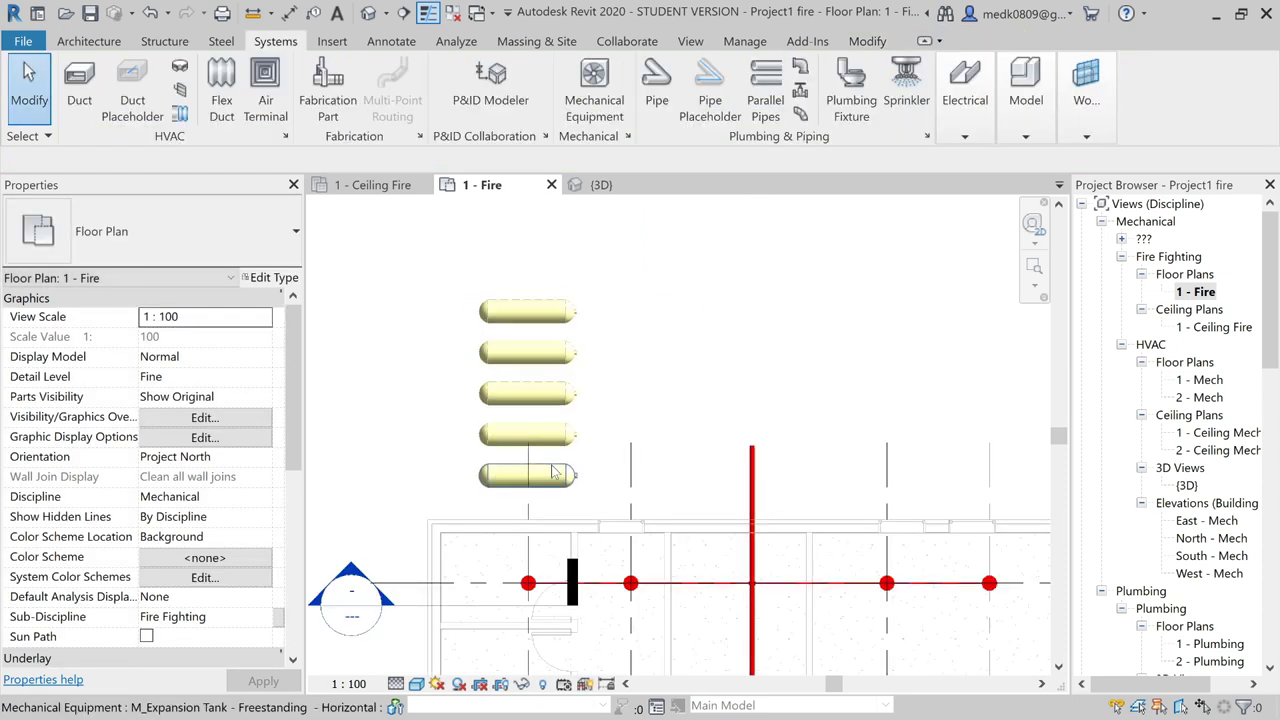
pyautogui.scroll(1, 560, 478)
pyautogui.scroll(1, 560, 478)
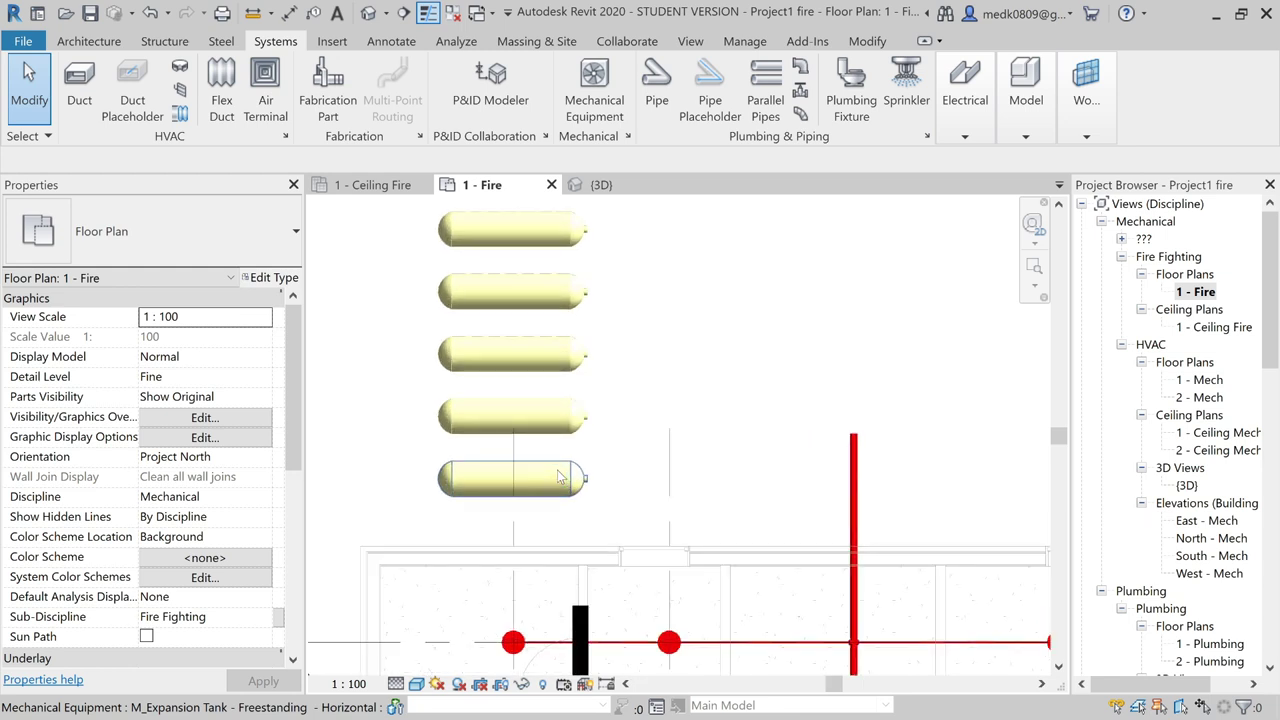
# - Pipe the bottom expansion tank's outlet into a new vertical header running up beside the tanks
pyautogui.scroll(1, 560, 478)
pyautogui.scroll(1, 570, 478)
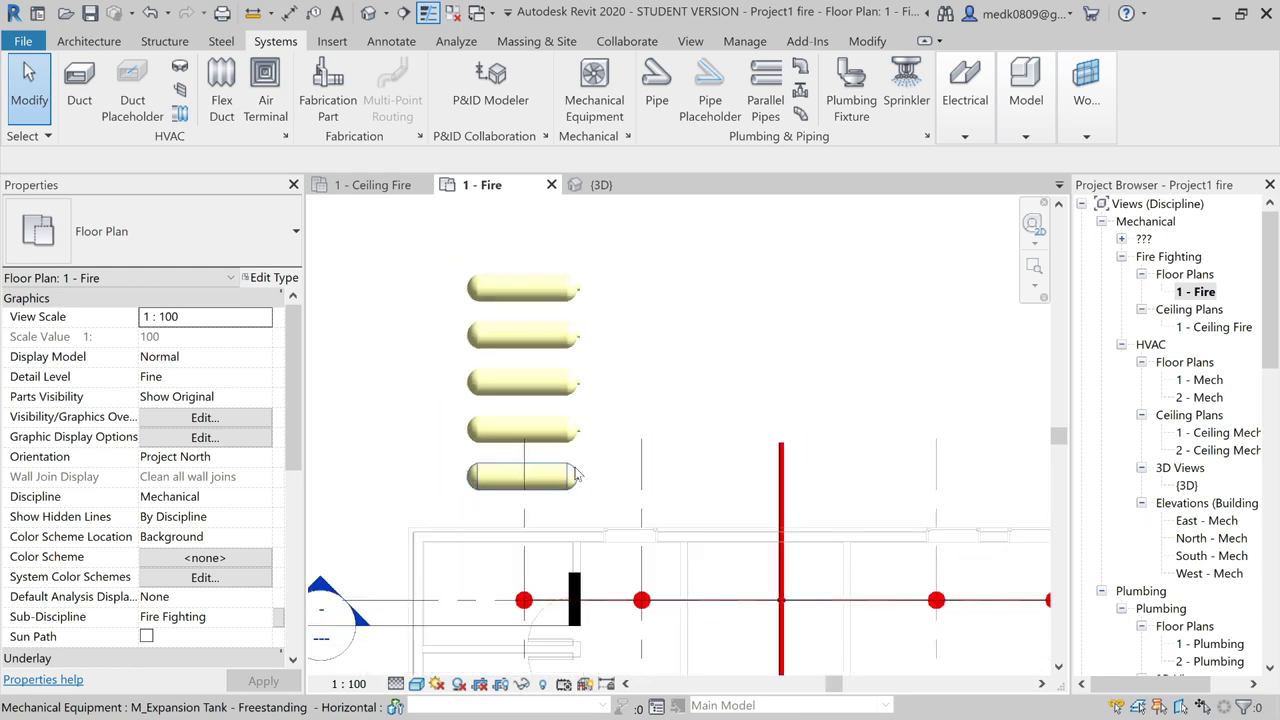
pyautogui.scroll(1, 588, 494)
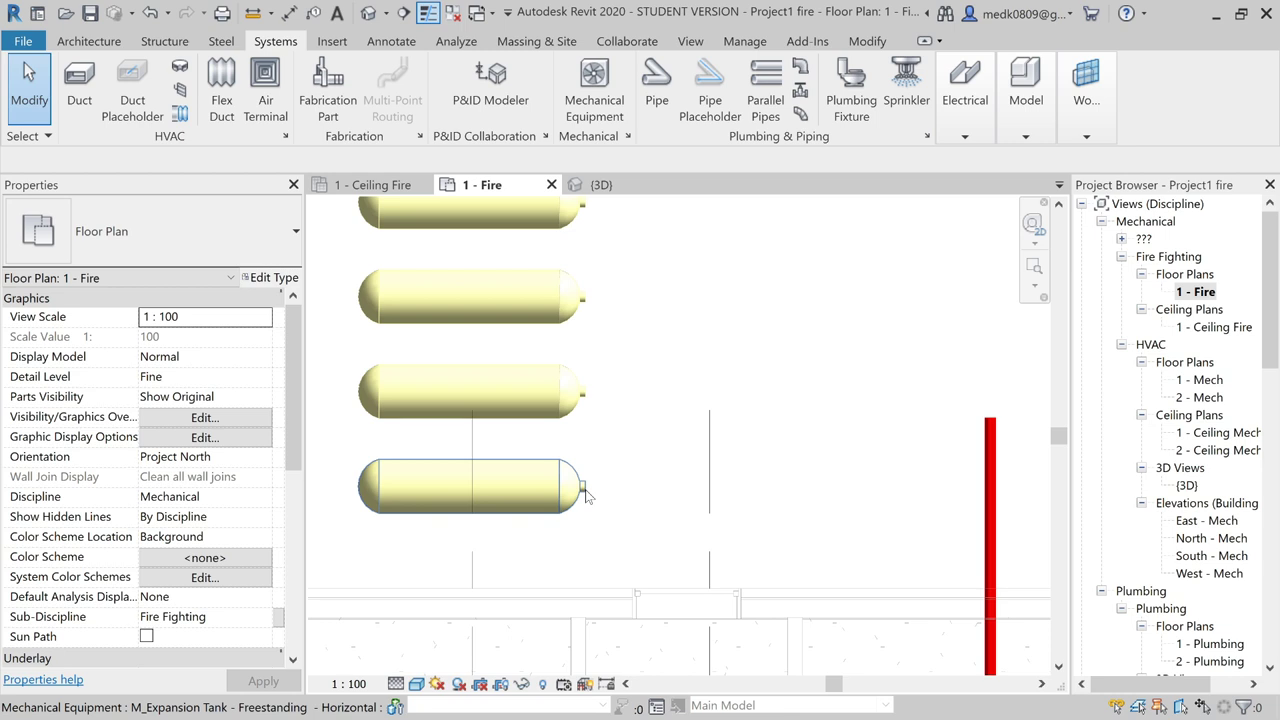
pyautogui.click(586, 494)
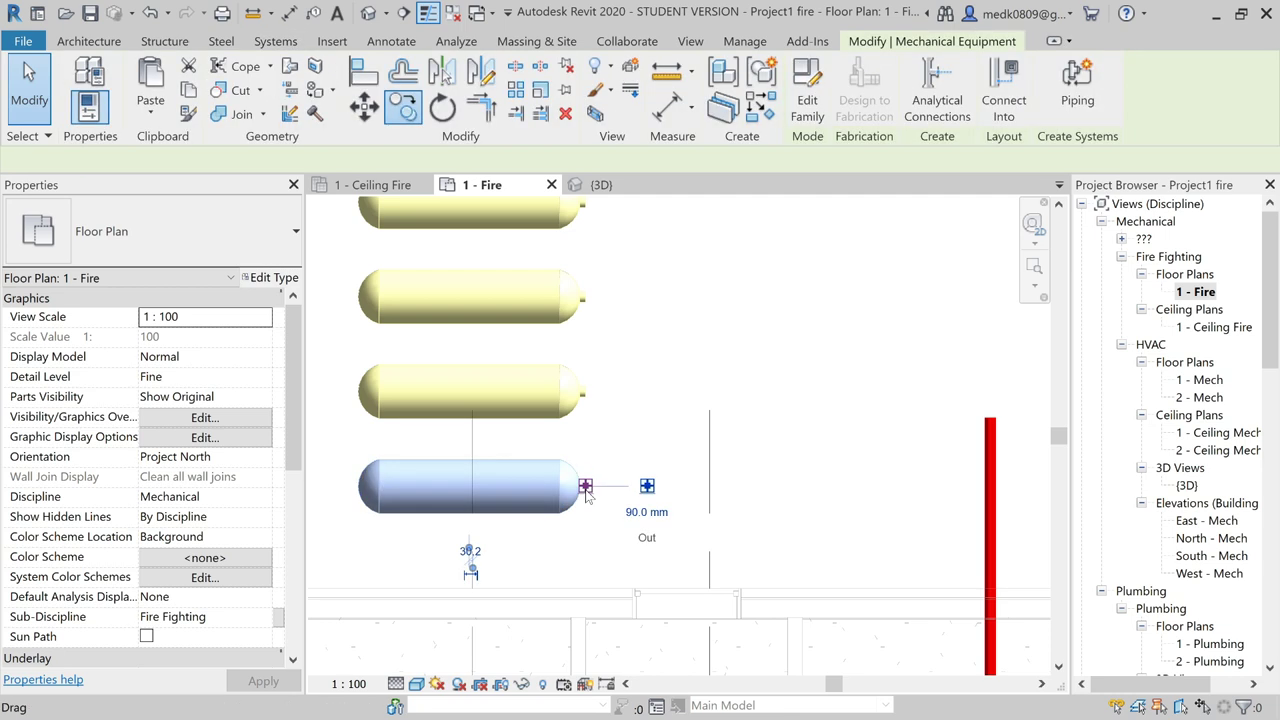
pyautogui.click(647, 487)
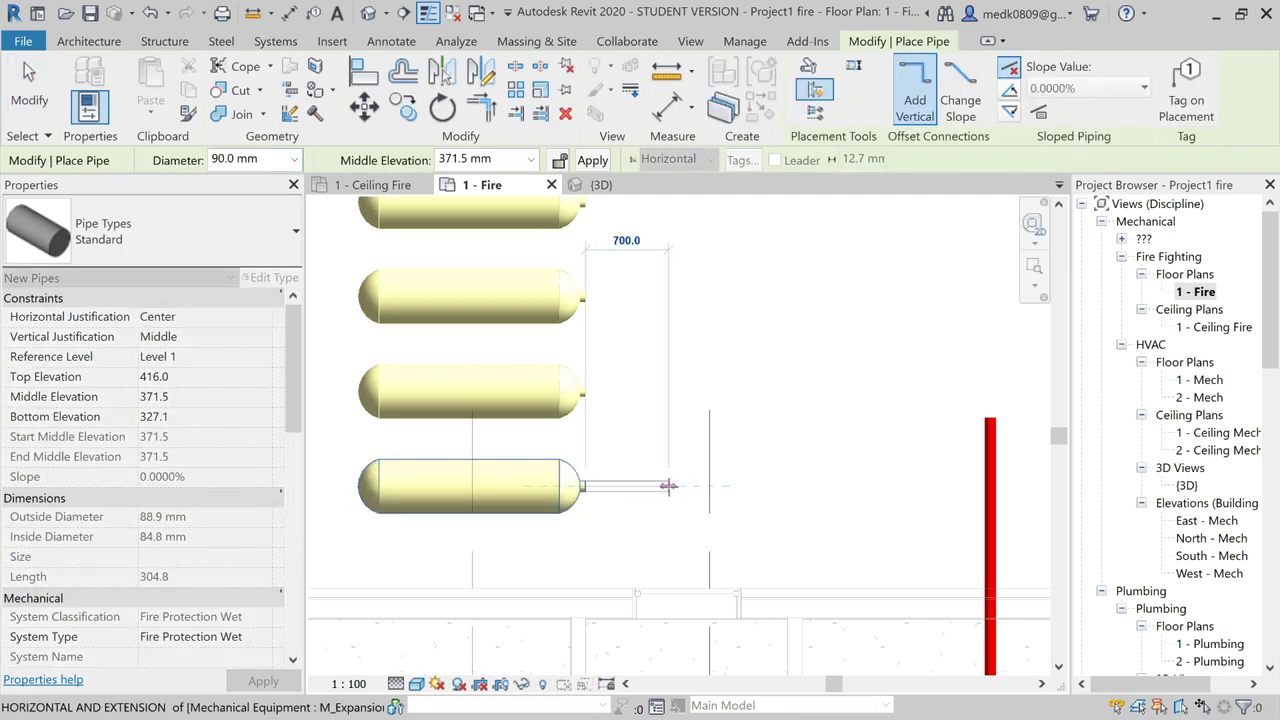
pyautogui.click(668, 487)
pyautogui.scroll(-2, 677, 486)
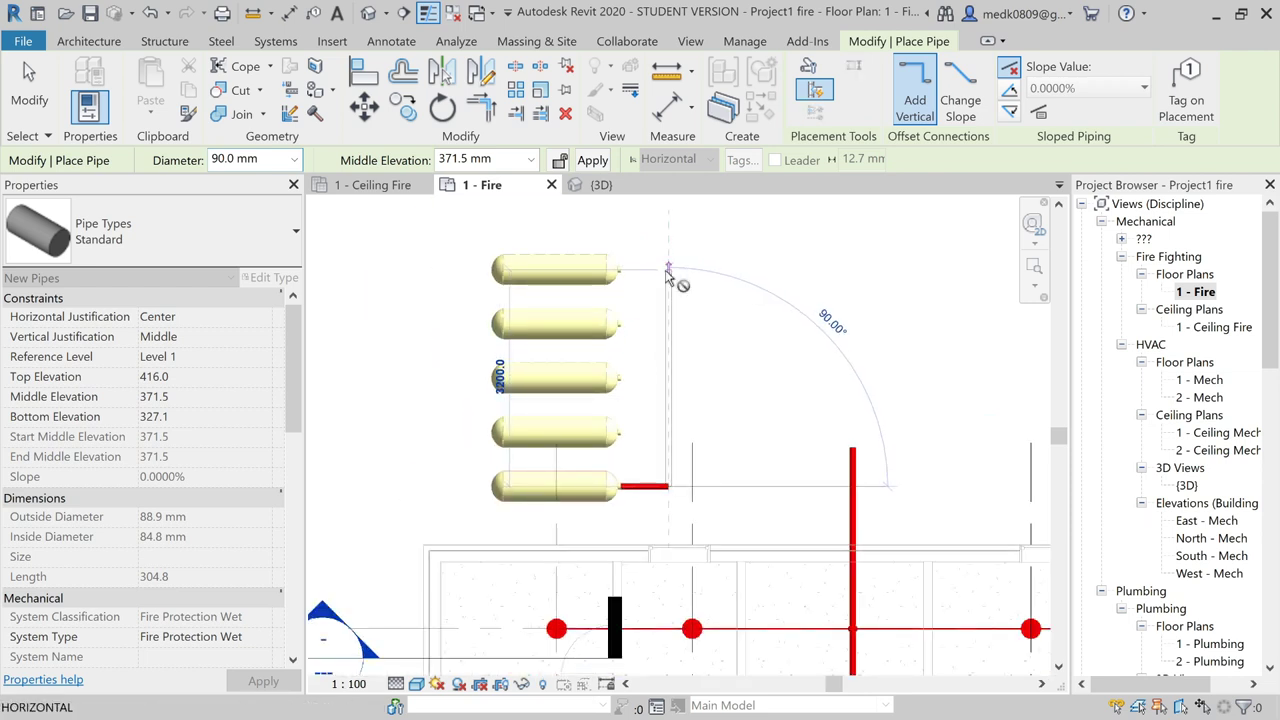
pyautogui.click(668, 272)
pyautogui.press('Escape')
pyautogui.press('Escape')
# - Tee the outlet pipes of the next three tanks up into the vertical header
pyautogui.scroll(3, 620, 455)
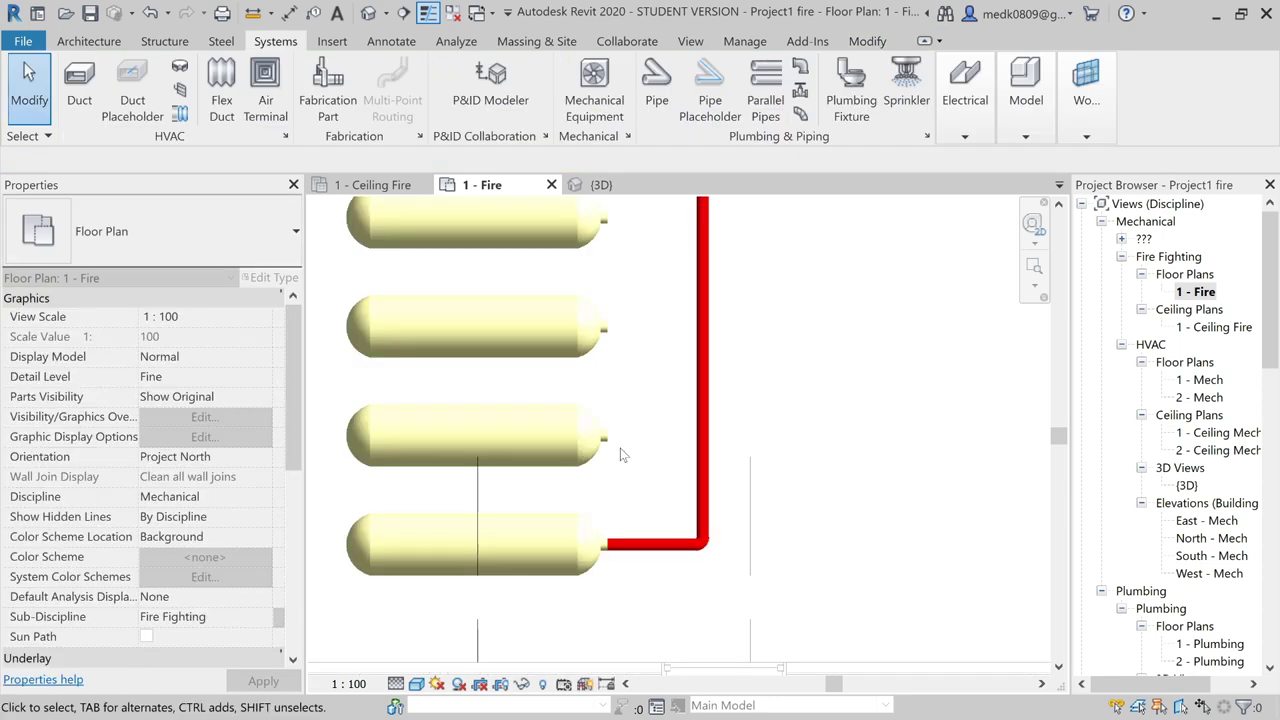
pyautogui.scroll(2, 620, 455)
pyautogui.click(590, 430)
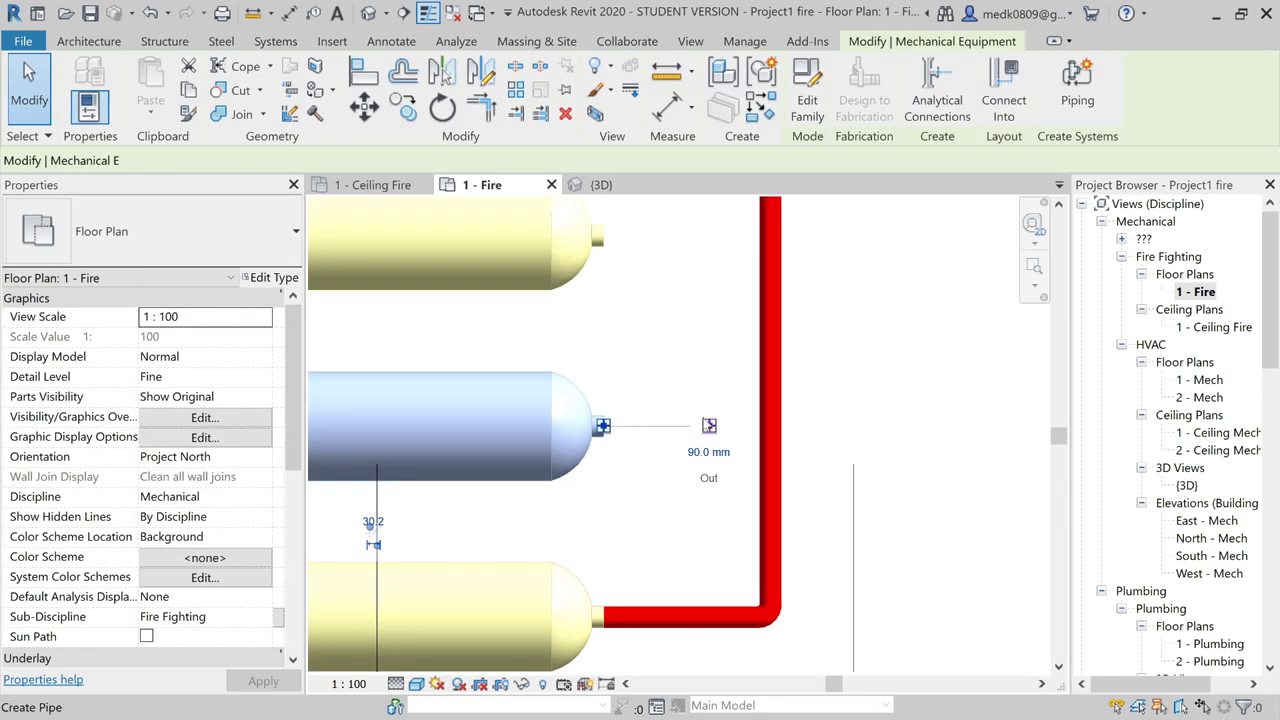
pyautogui.press('p')
pyautogui.press('i')
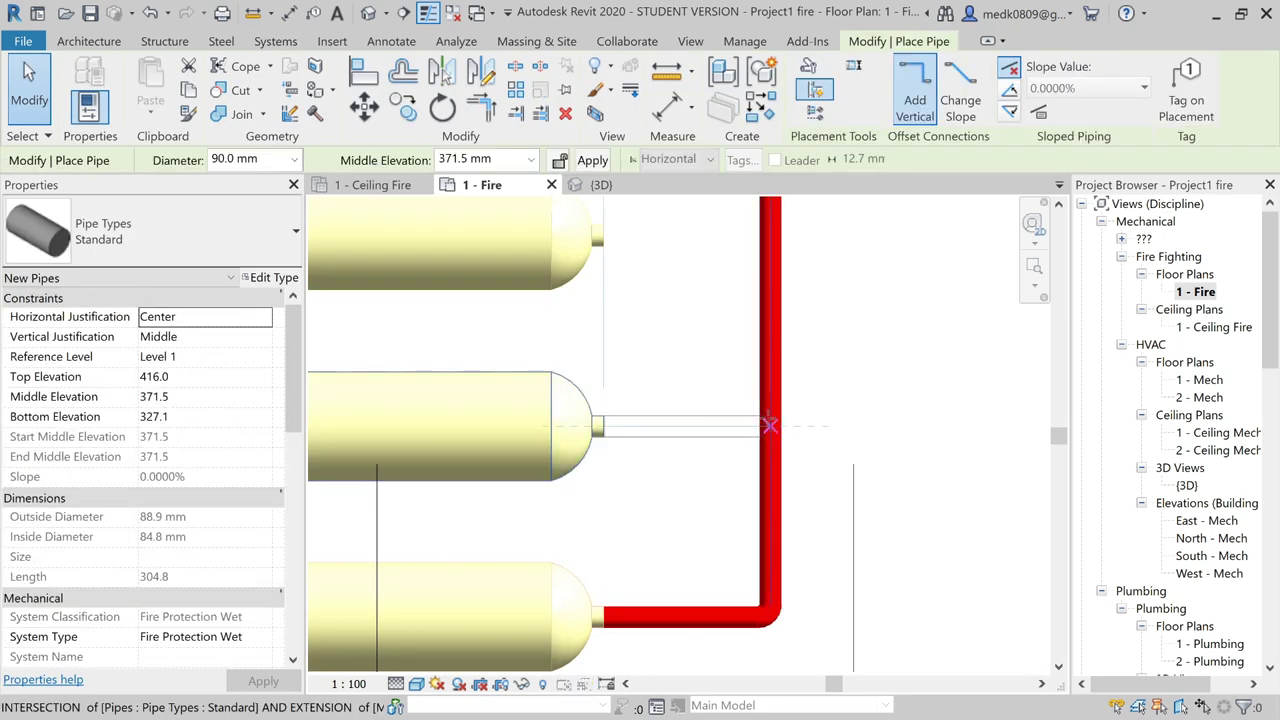
pyautogui.click(770, 412)
pyautogui.scroll(-3, 705, 435)
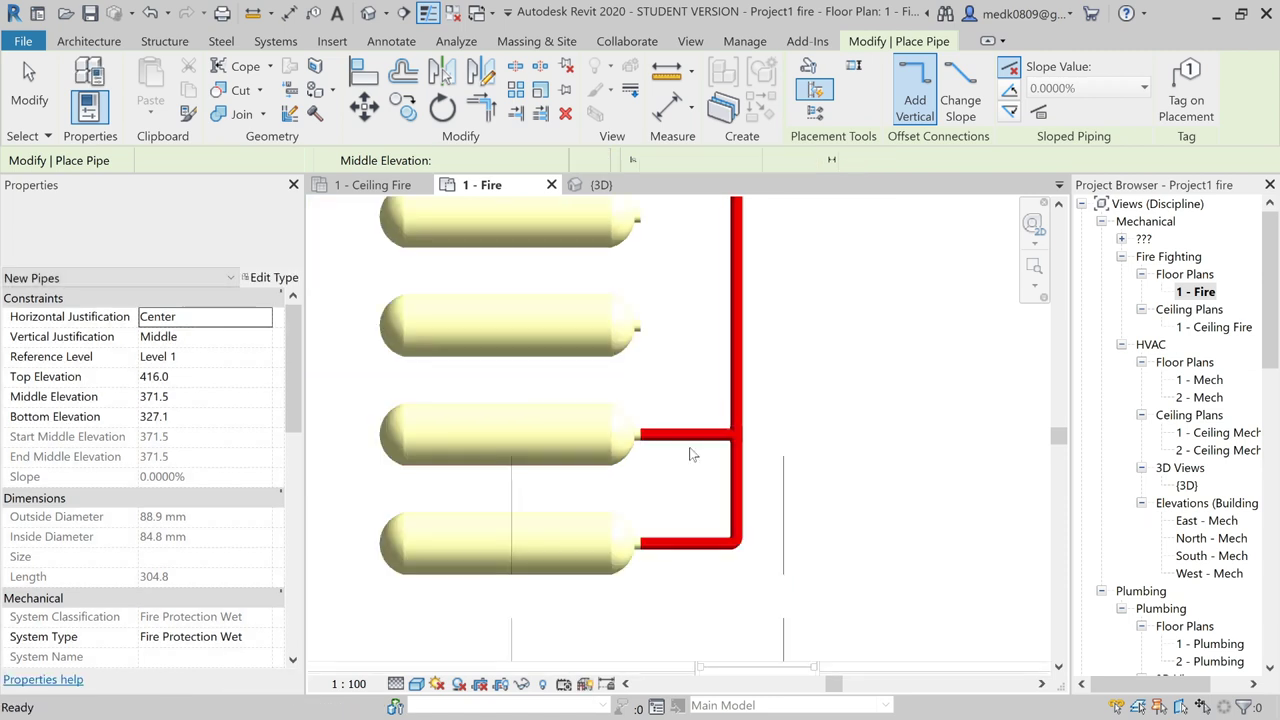
pyautogui.press('Escape')
pyautogui.scroll(3, 631, 452)
pyautogui.scroll(2, 631, 452)
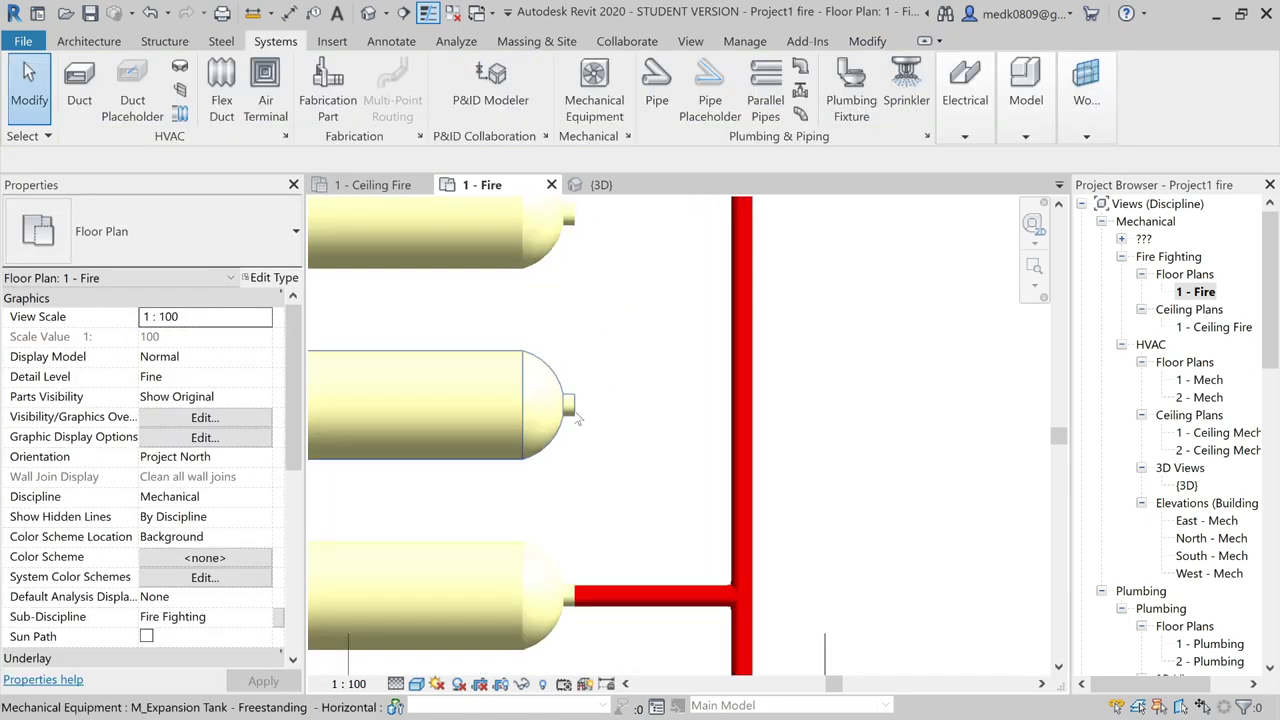
pyautogui.click(540, 410)
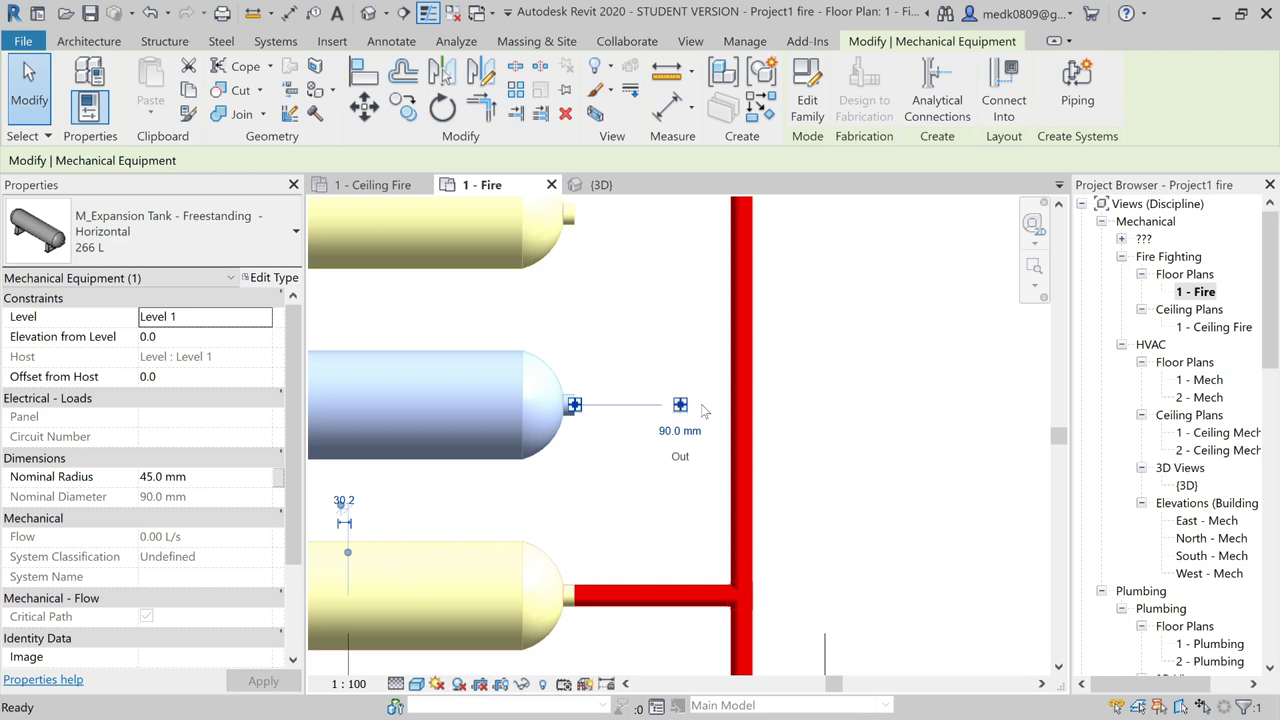
pyautogui.click(680, 404)
pyautogui.click(738, 404)
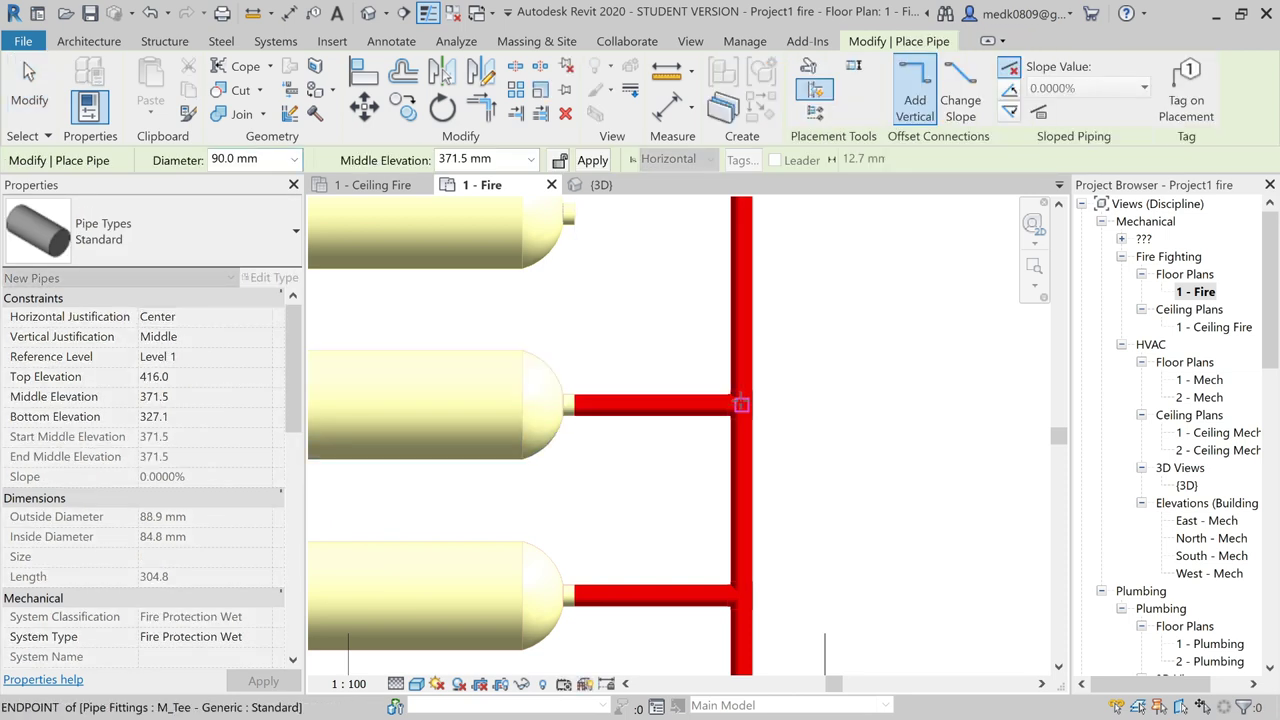
pyautogui.scroll(-2, 711, 423)
pyautogui.press('Escape')
pyautogui.press('Escape')
pyautogui.scroll(3, 623, 314)
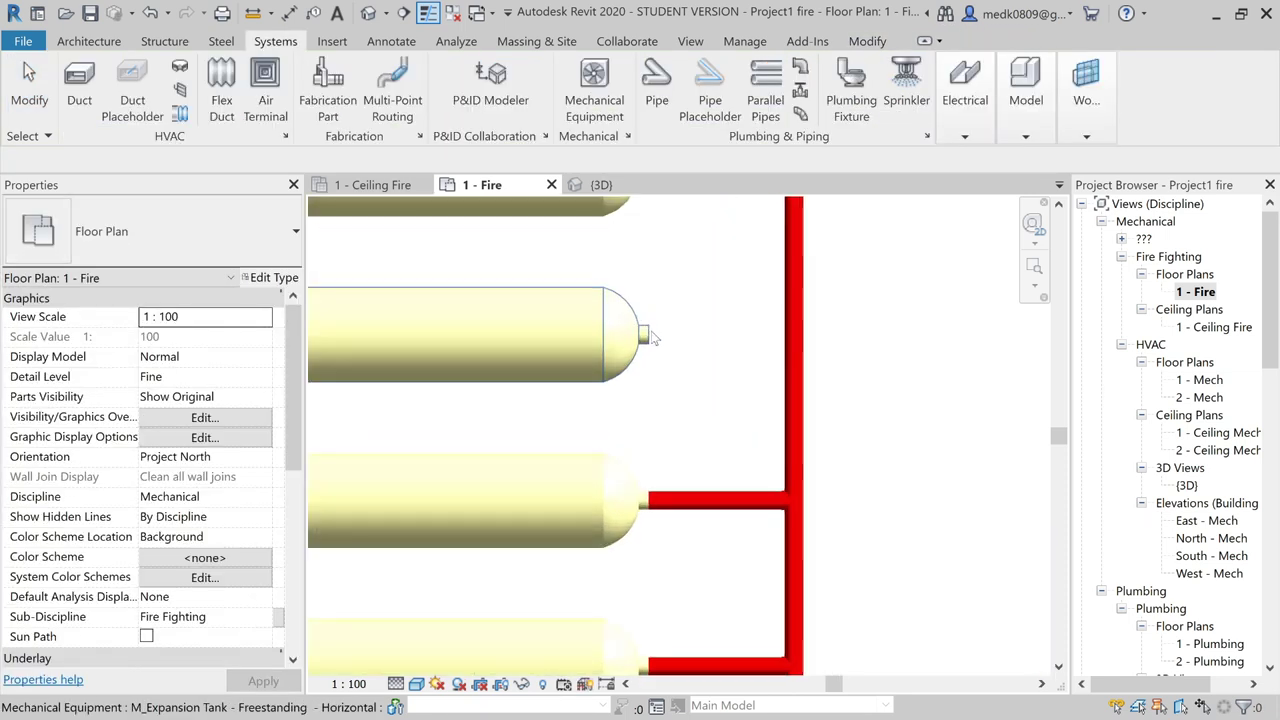
pyautogui.click(647, 340)
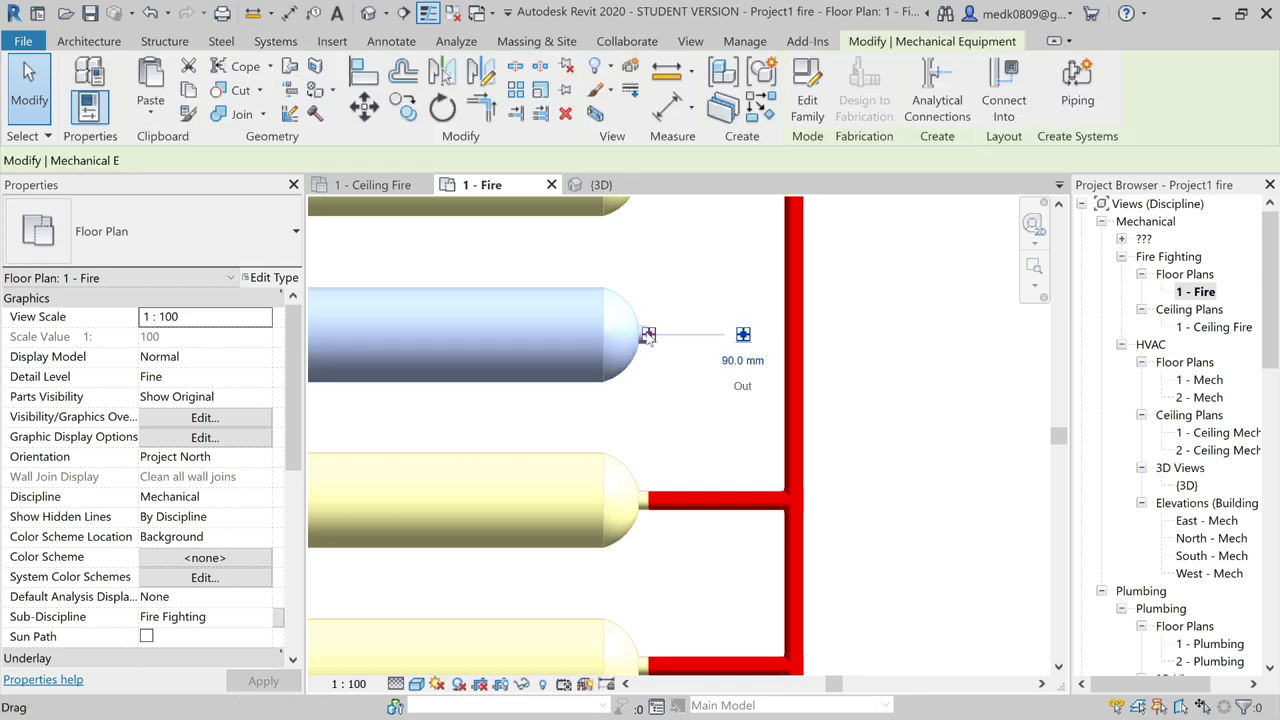
pyautogui.click(742, 334)
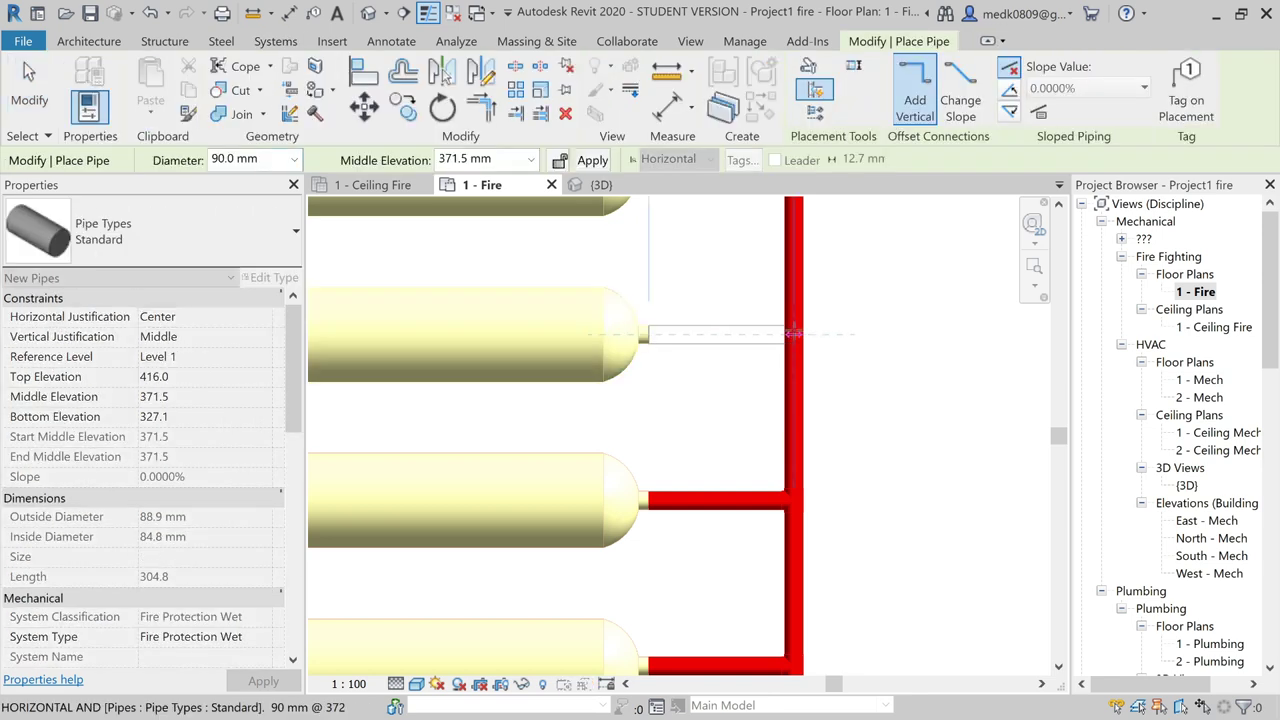
pyautogui.click(793, 334)
pyautogui.press('Escape')
pyautogui.press('Escape')
# - Connect the top expansion tank to the header's upper end
pyautogui.scroll(-2, 583, 423)
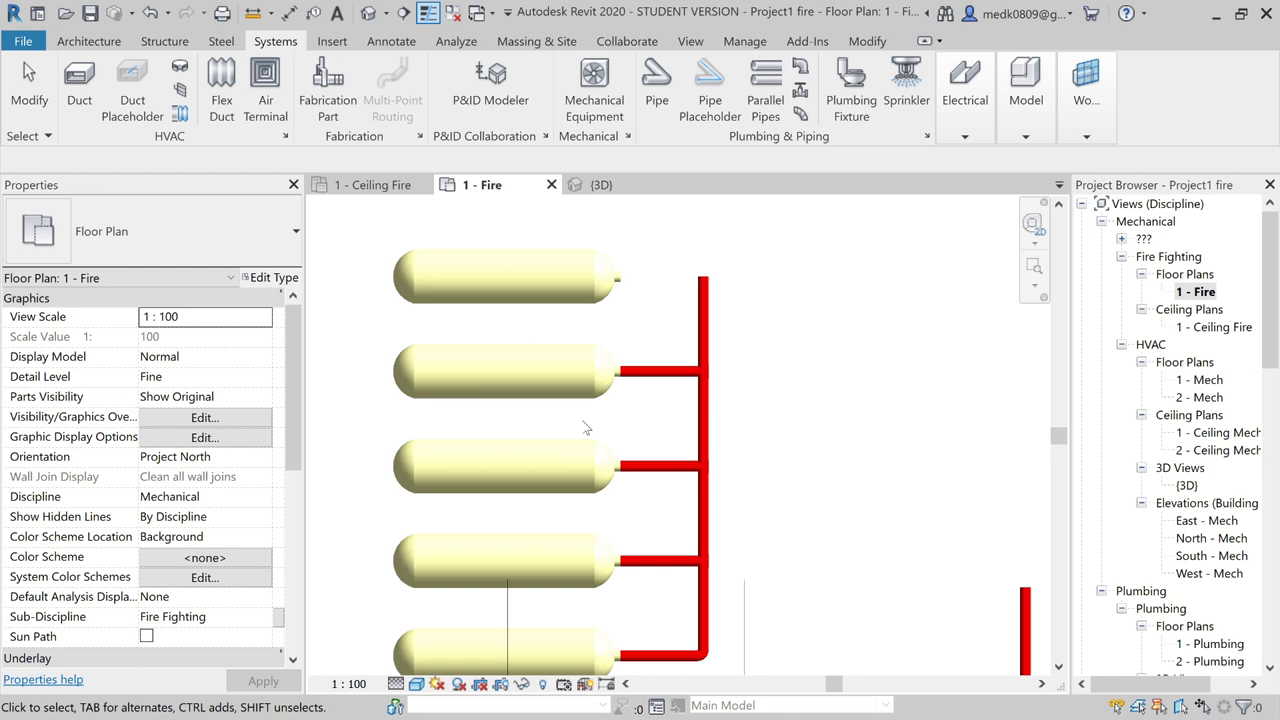
pyautogui.scroll(2, 636, 291)
pyautogui.scroll(1, 586, 351)
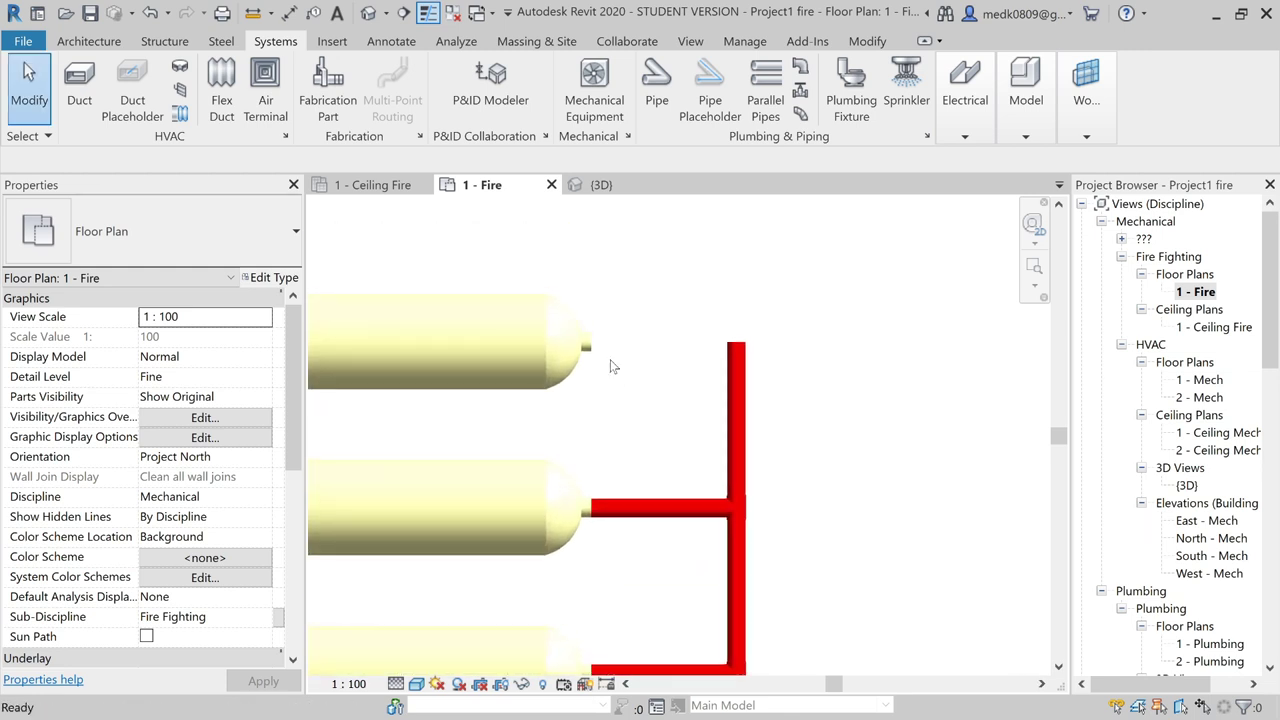
pyautogui.scroll(1, 589, 351)
pyautogui.click(590, 350)
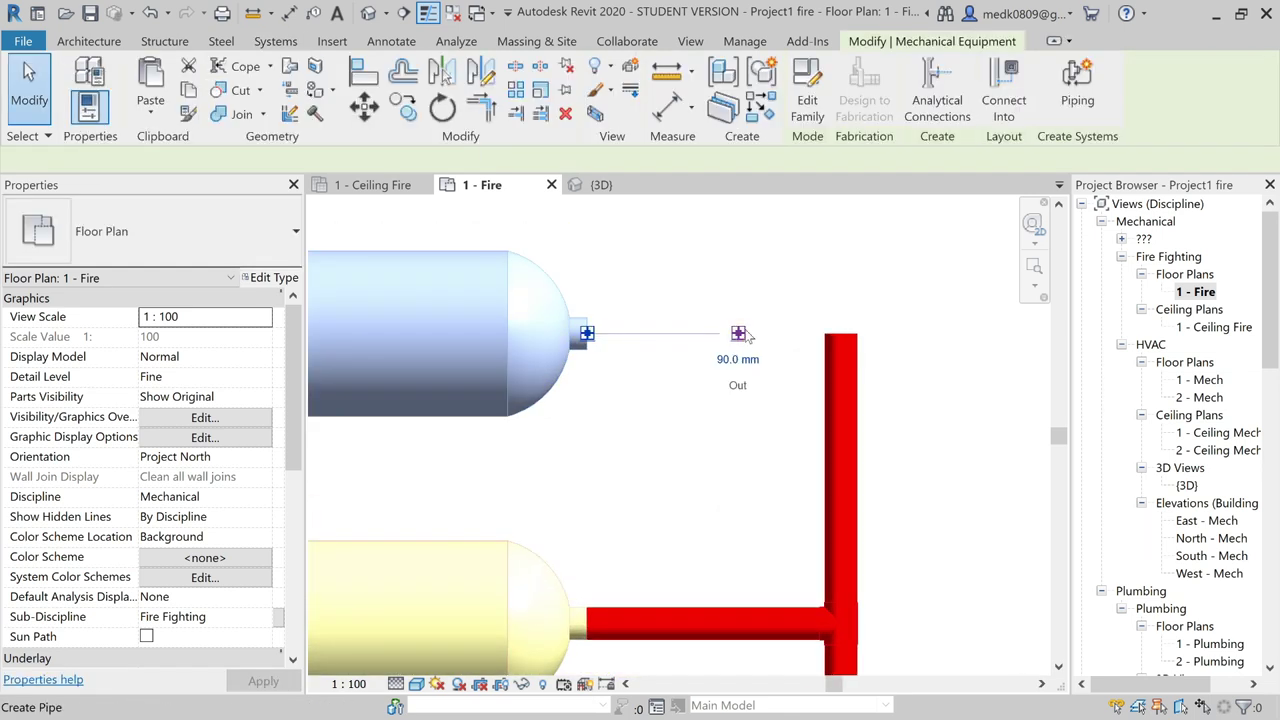
pyautogui.click(838, 322)
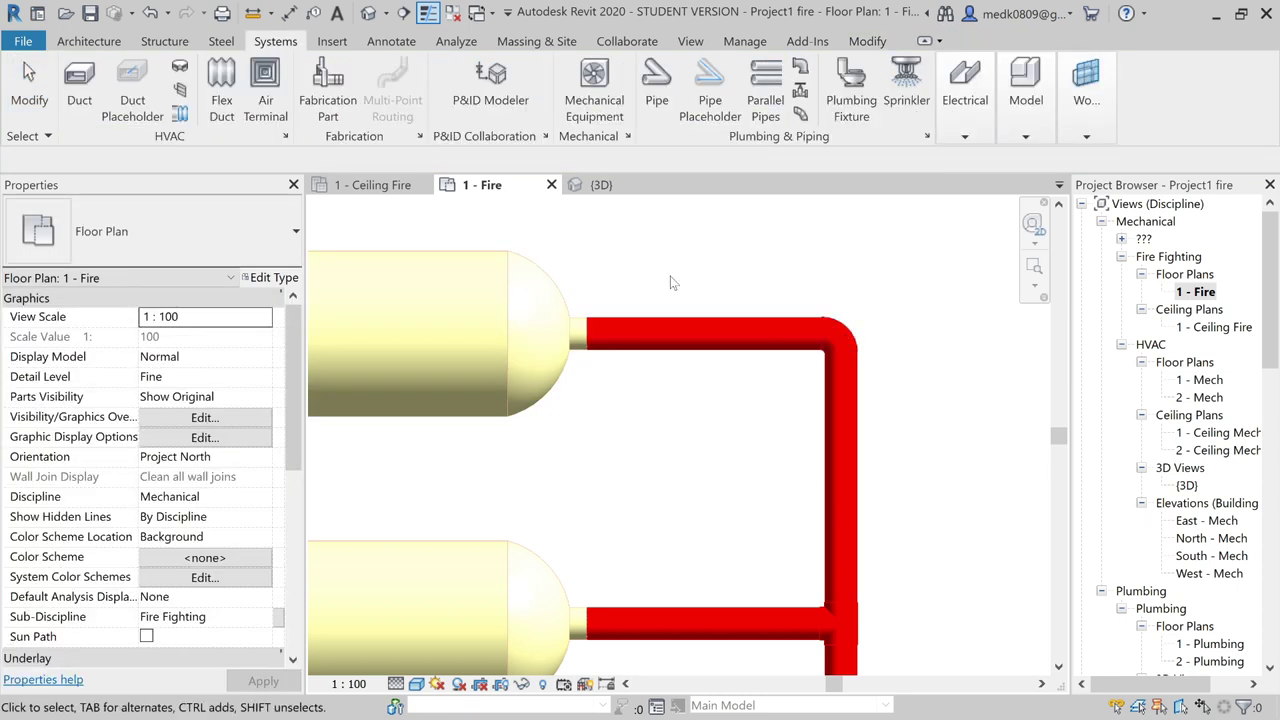
pyautogui.scroll(-1, 657, 278)
pyautogui.scroll(-2, 657, 278)
pyautogui.scroll(-2, 657, 278)
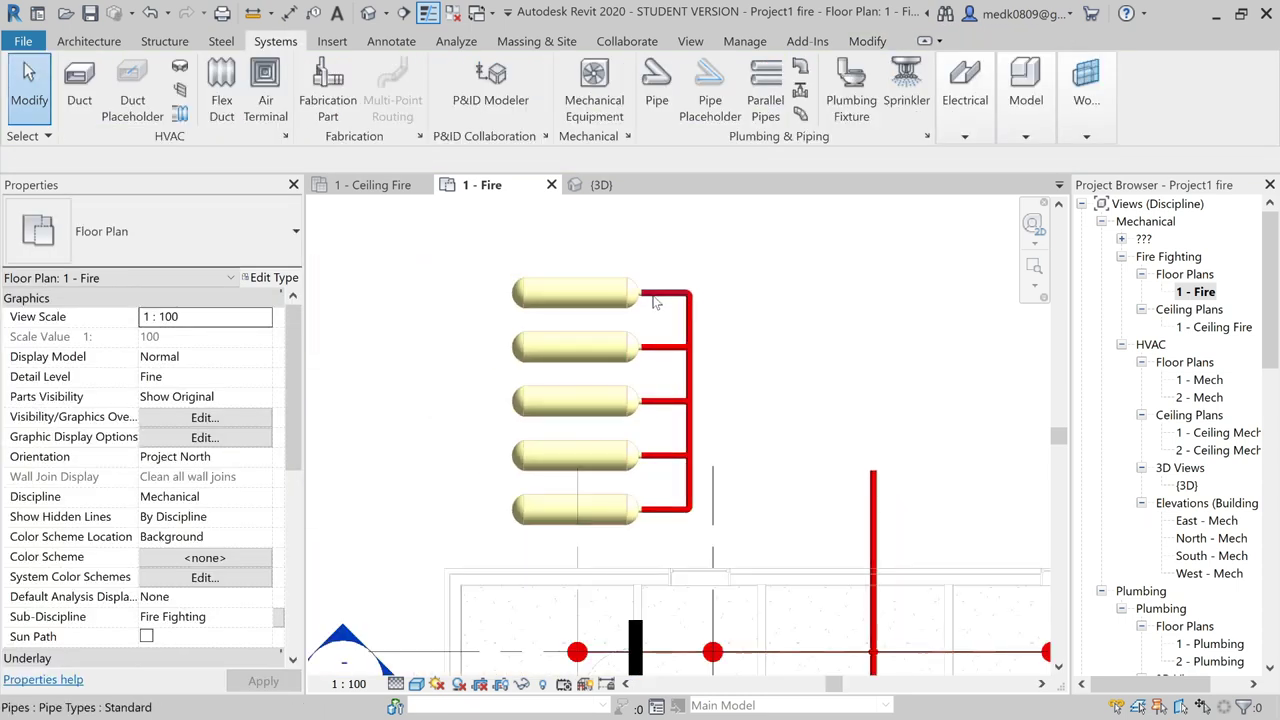
pyautogui.scroll(-1, 655, 302)
pyautogui.scroll(-1, 655, 308)
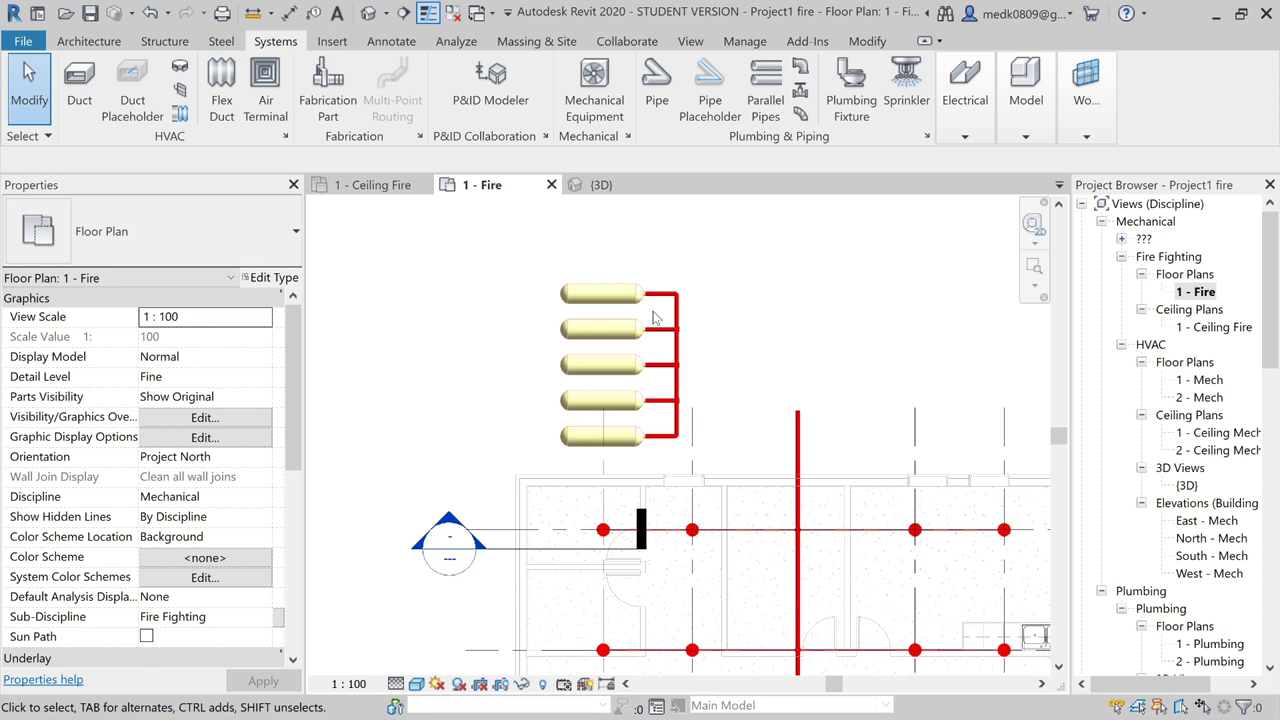
pyautogui.scroll(1, 662, 385)
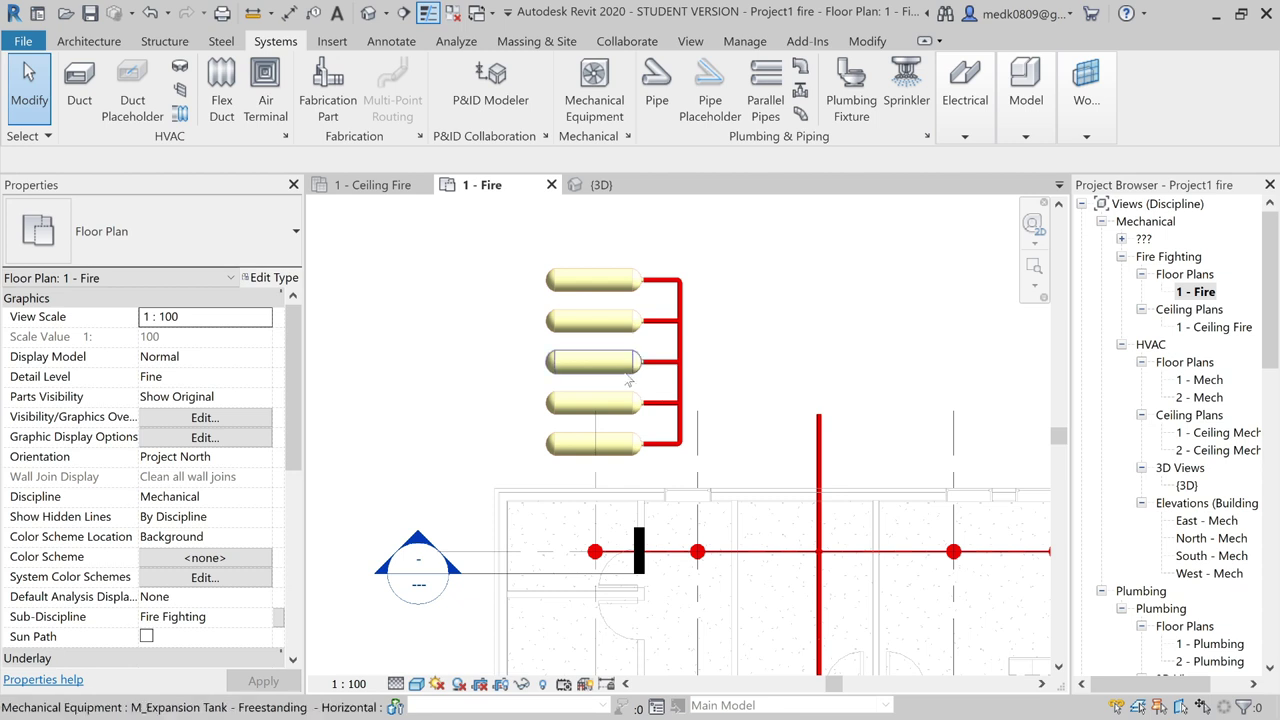
# - Start placing mechanical equipment and browse the available equipment types
pyautogui.click(592, 100)
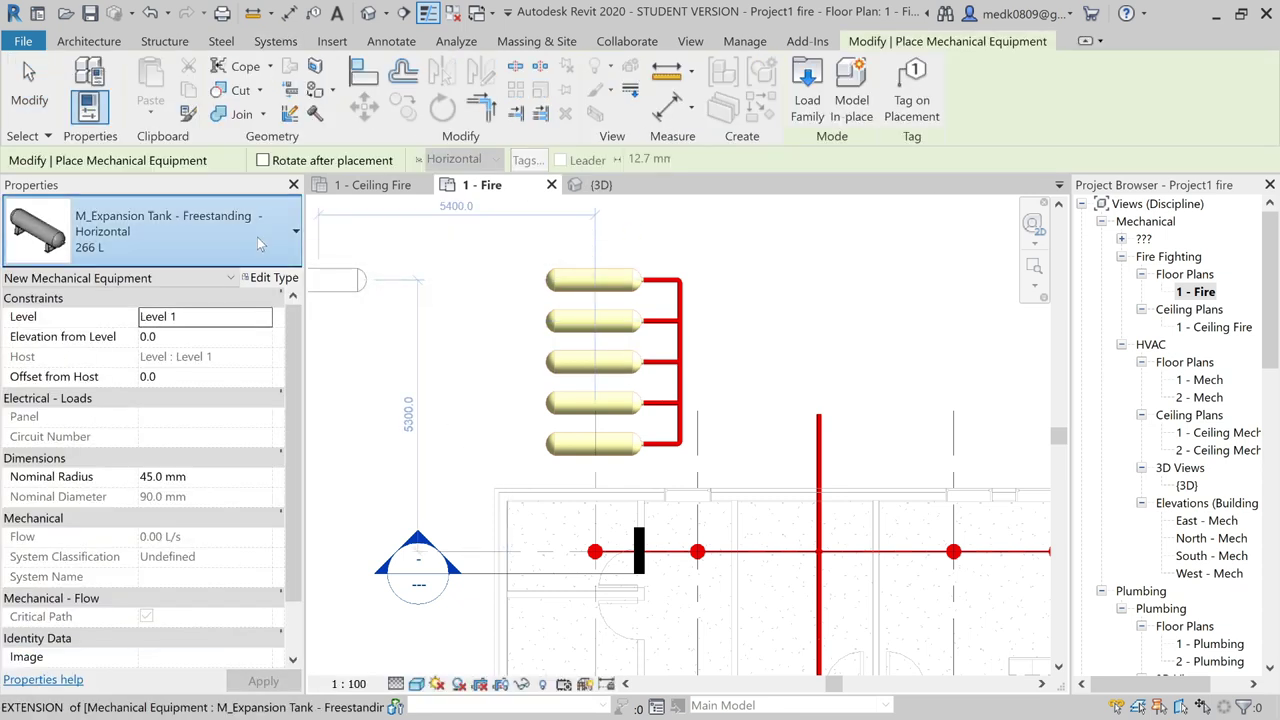
pyautogui.click(265, 244)
pyautogui.scroll(-1, 215, 425)
pyautogui.scroll(-3, 215, 425)
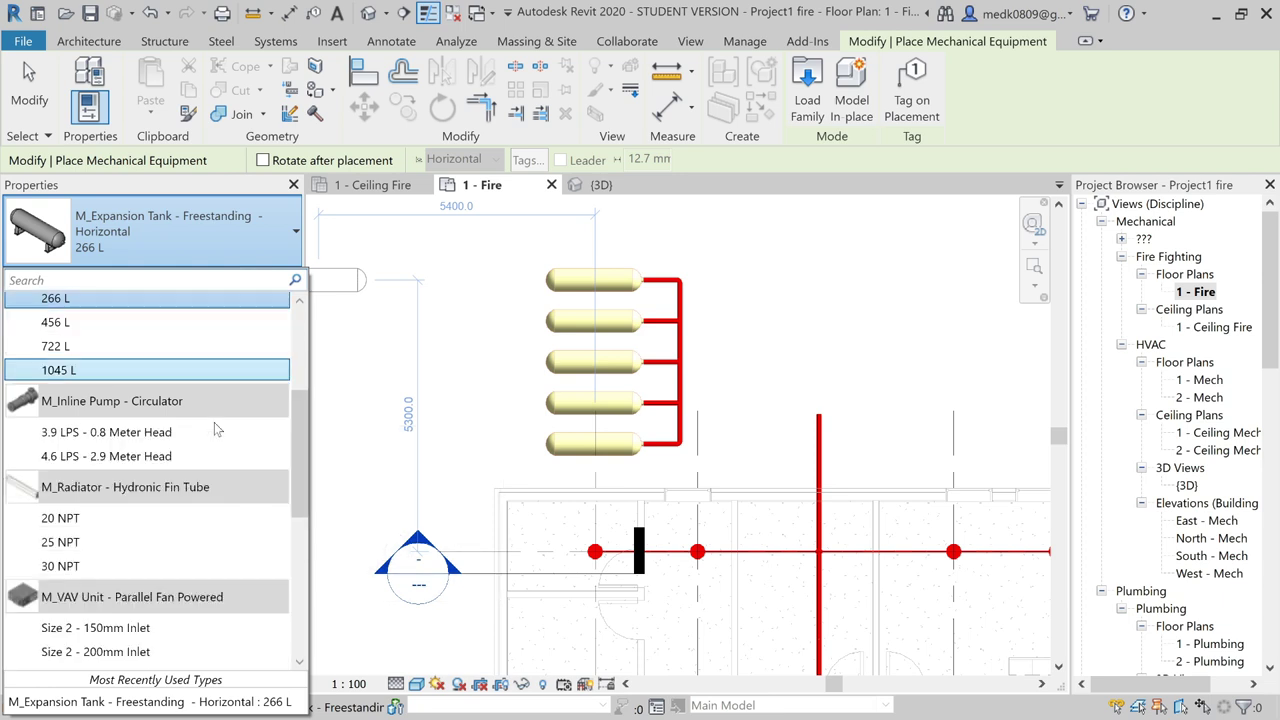
pyautogui.scroll(-4, 215, 428)
pyautogui.scroll(-4, 215, 432)
pyautogui.scroll(4, 215, 435)
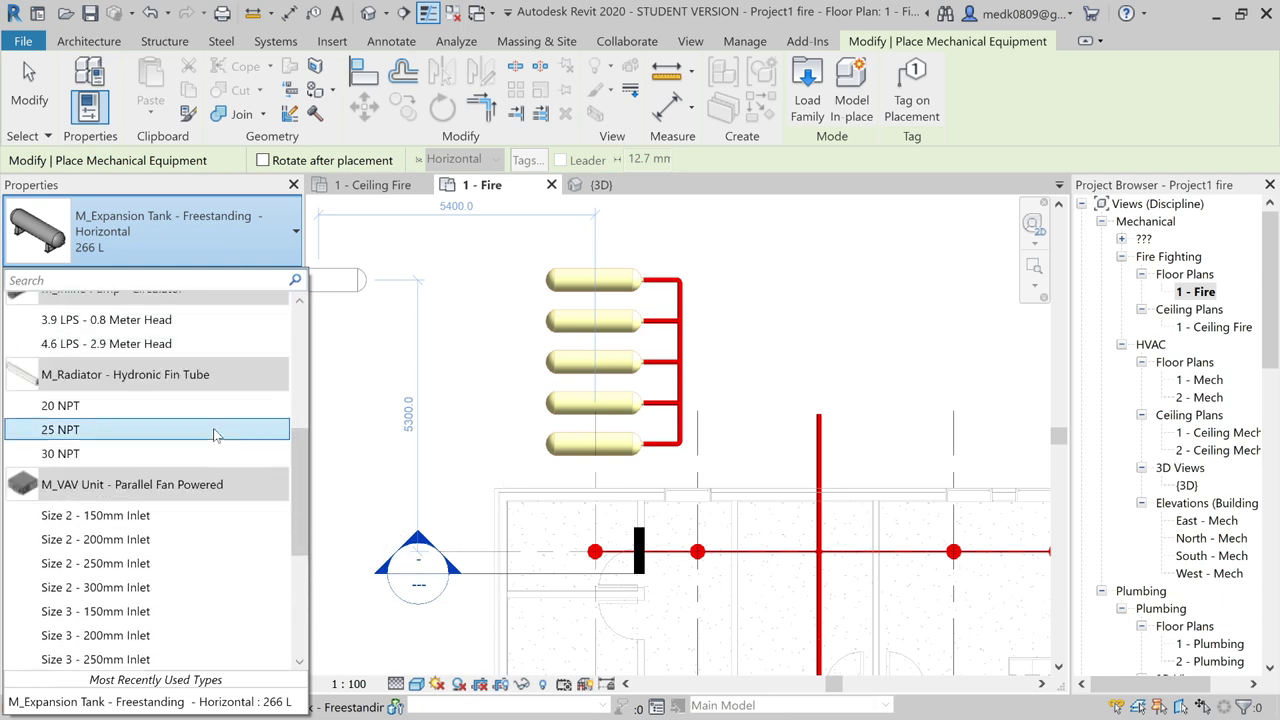
pyautogui.scroll(2, 215, 435)
pyautogui.scroll(2, 215, 435)
pyautogui.scroll(2, 215, 432)
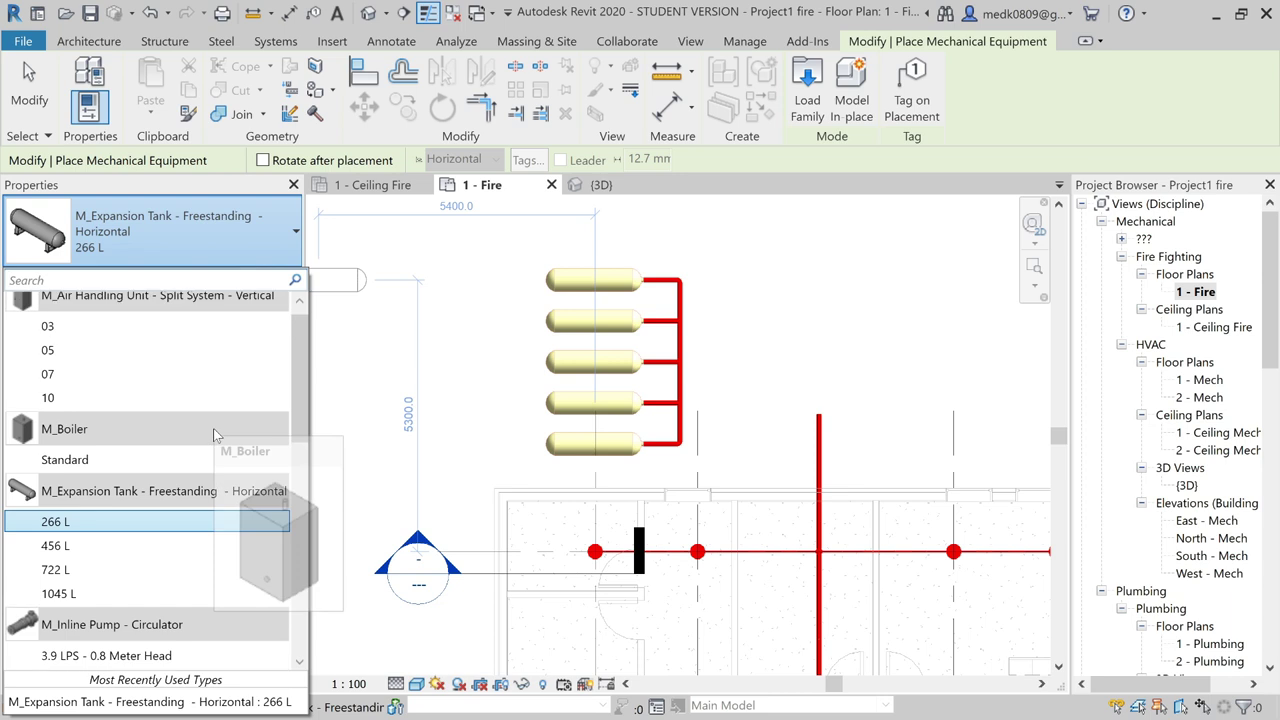
# - Load M_Pump - Base Mounted.rfa from the Pumps folder under Water-Side Components
pyautogui.click(797, 124)
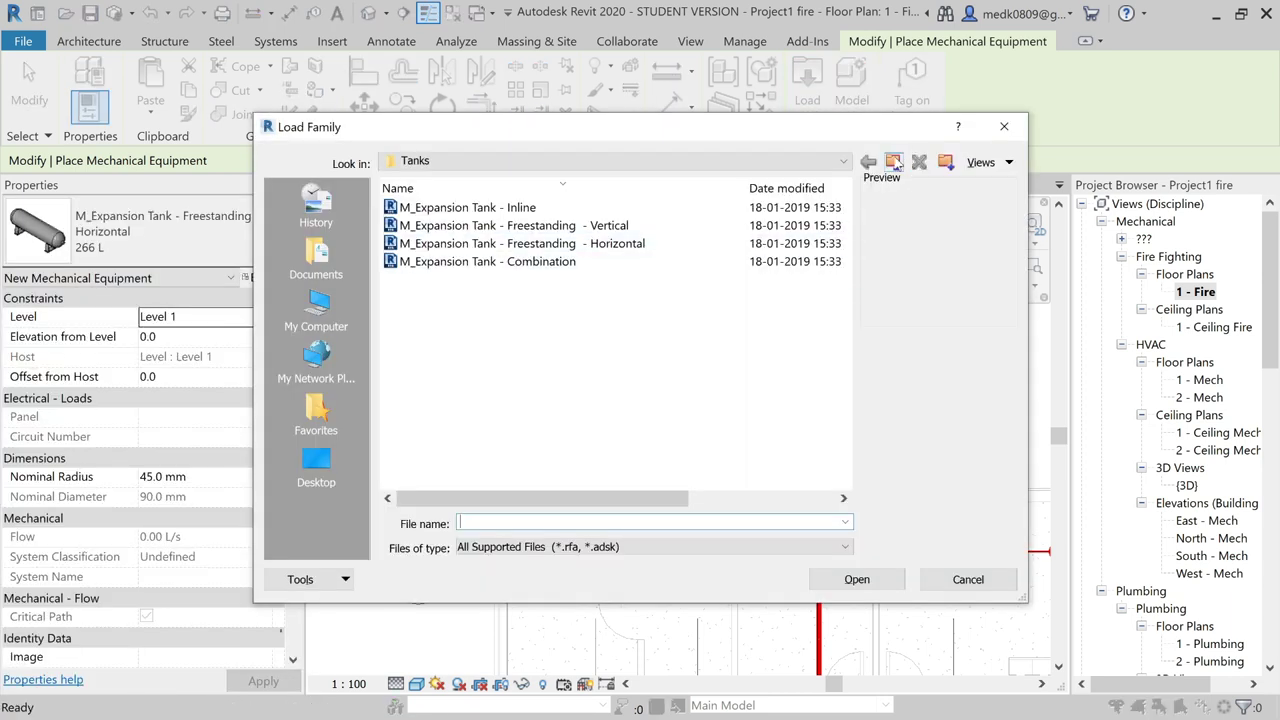
pyautogui.click(895, 163)
pyautogui.doubleClick(490, 261)
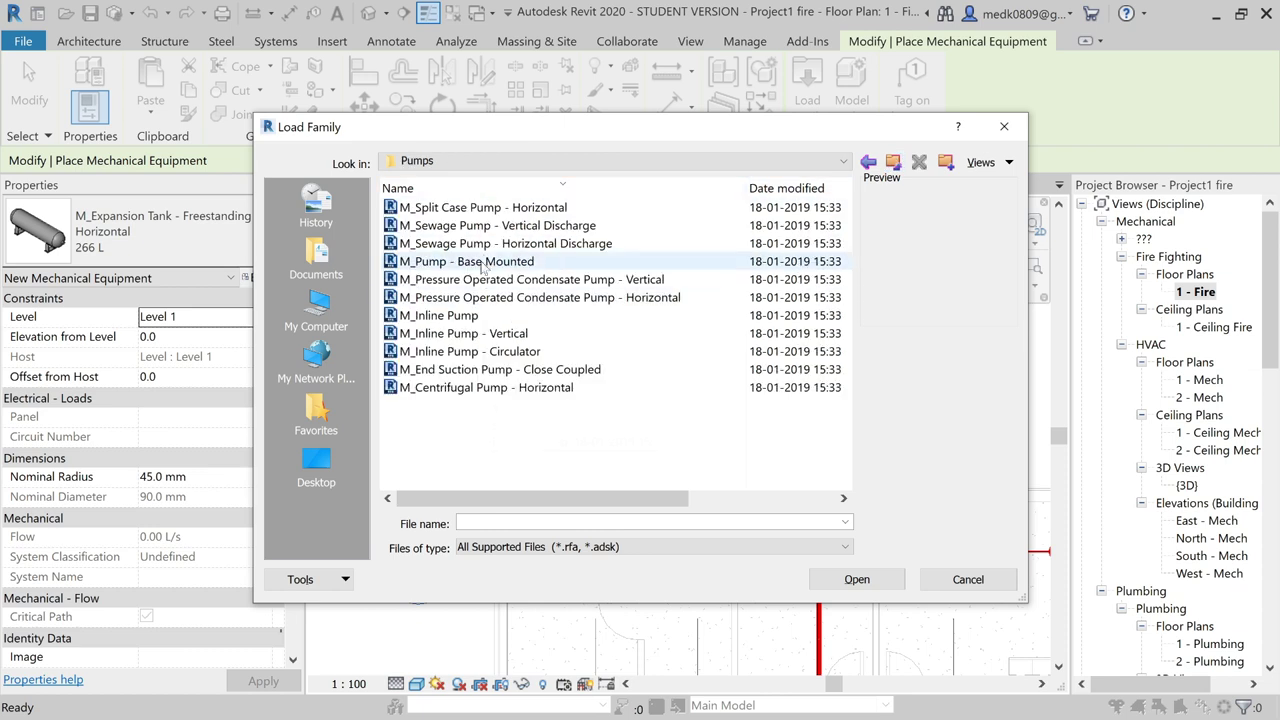
pyautogui.click(492, 245)
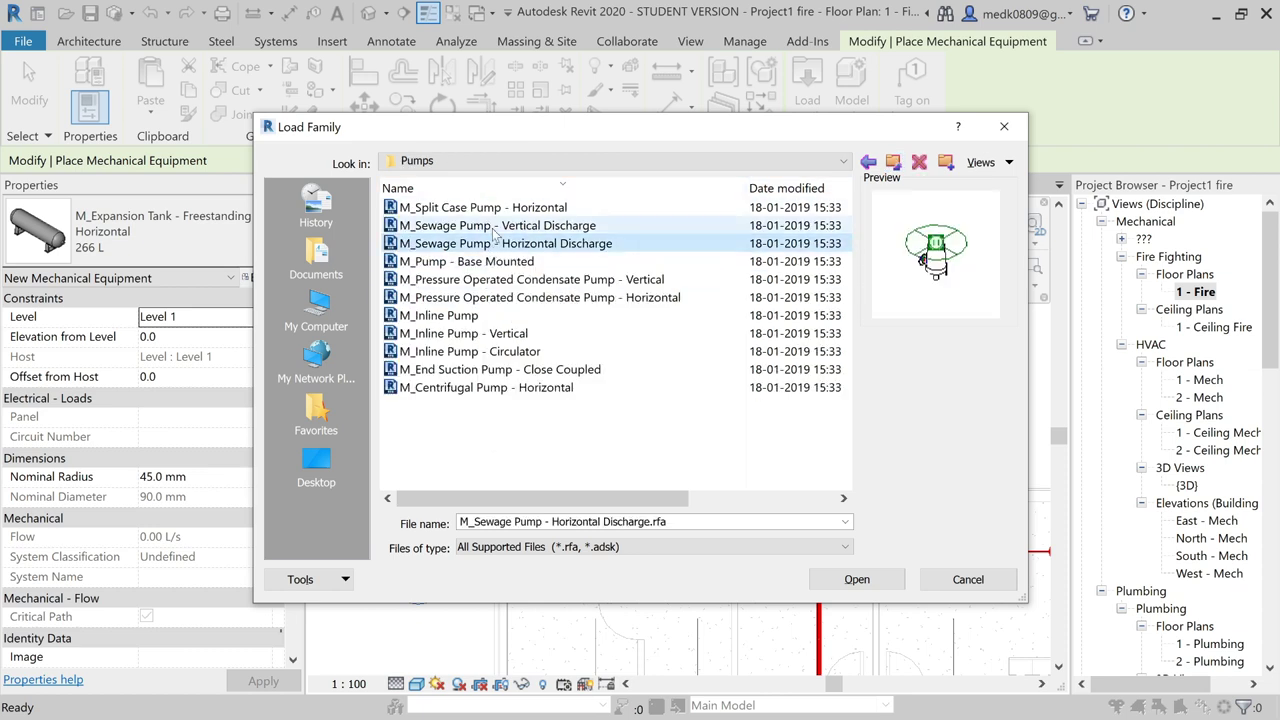
pyautogui.click(495, 227)
pyautogui.click(495, 262)
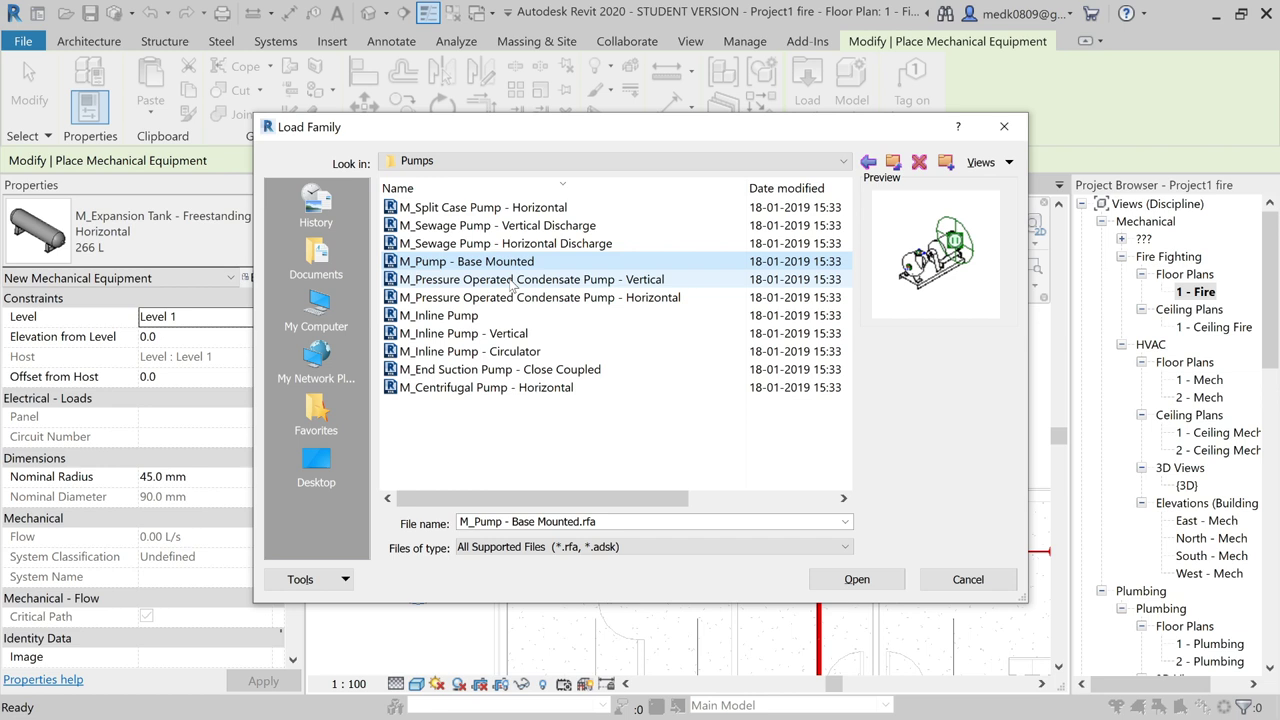
pyautogui.click(510, 280)
pyautogui.click(507, 262)
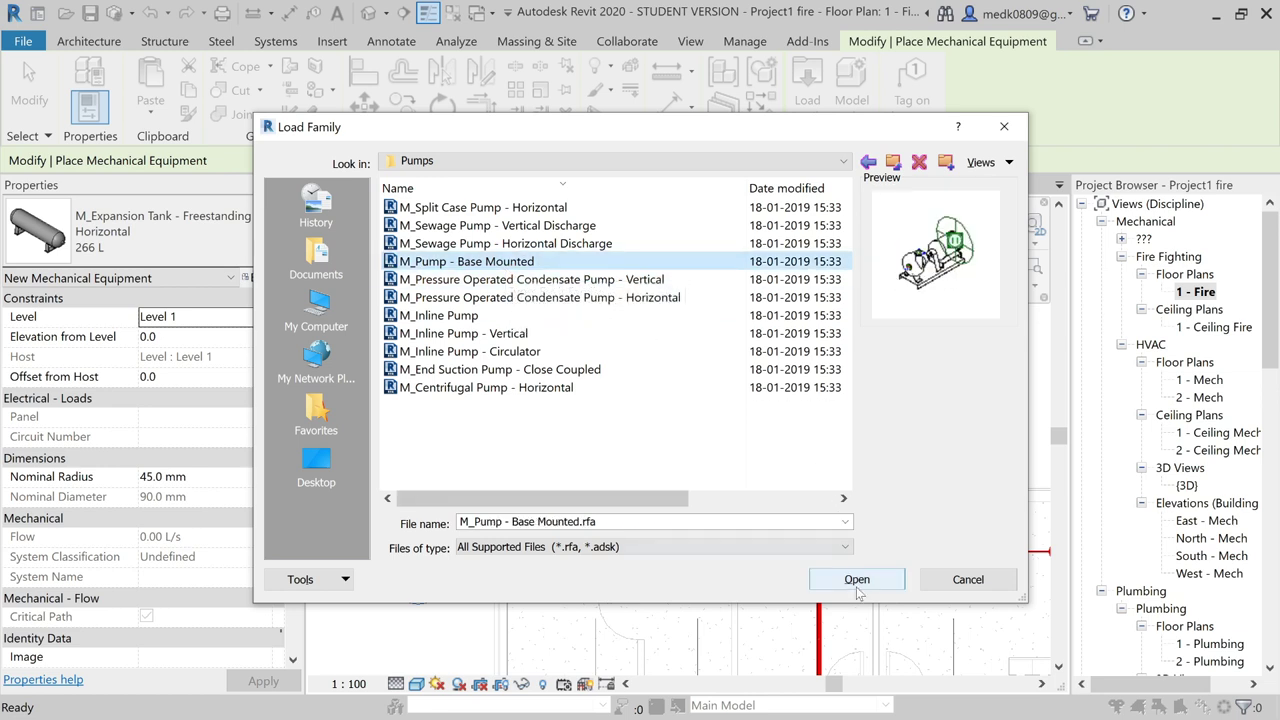
pyautogui.click(853, 582)
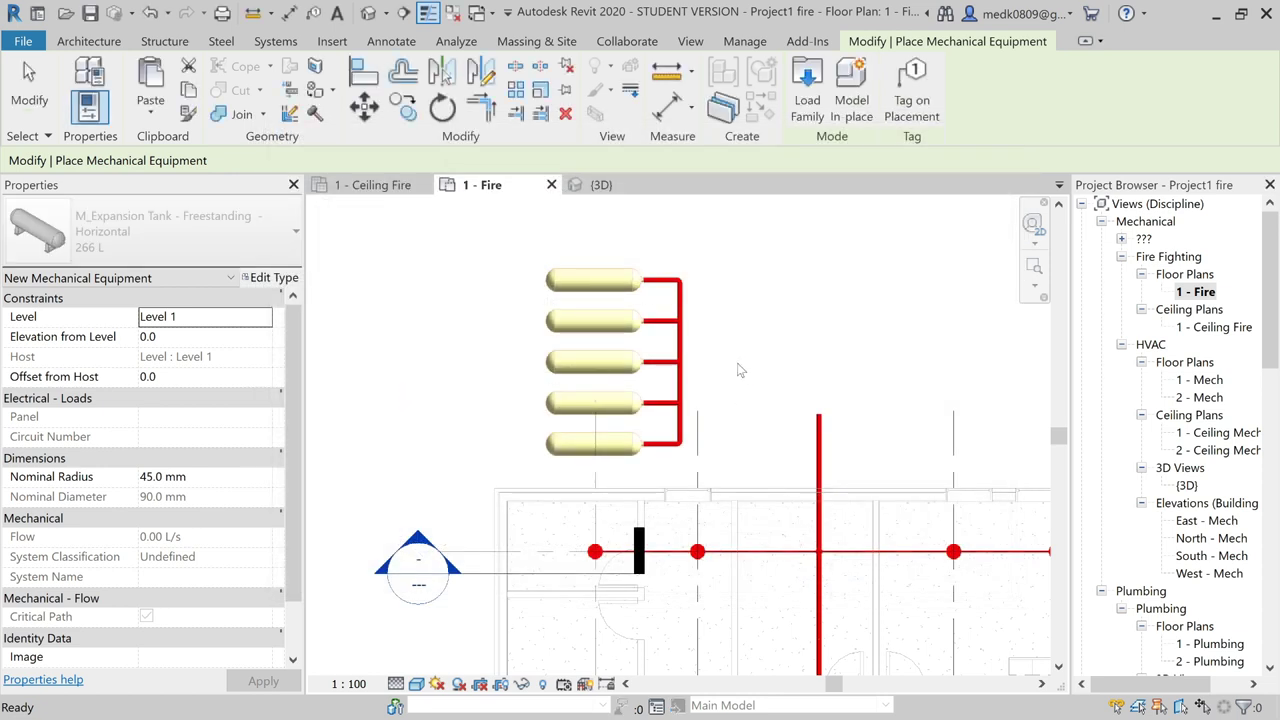
# - Place two 6.3 LPS - 388 kPa Head base-mounted pumps side by side, right of the tanks
pyautogui.scroll(1, 735, 367)
pyautogui.scroll(-2, 730, 365)
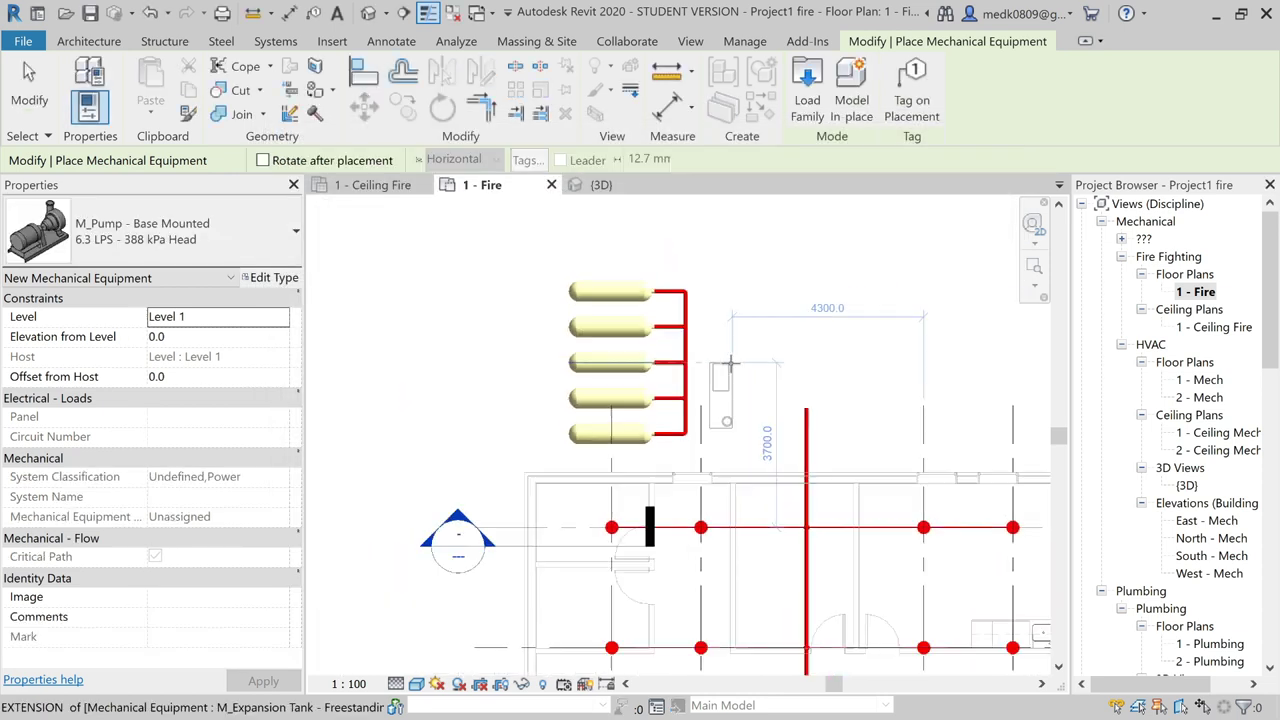
pyautogui.scroll(-1, 730, 365)
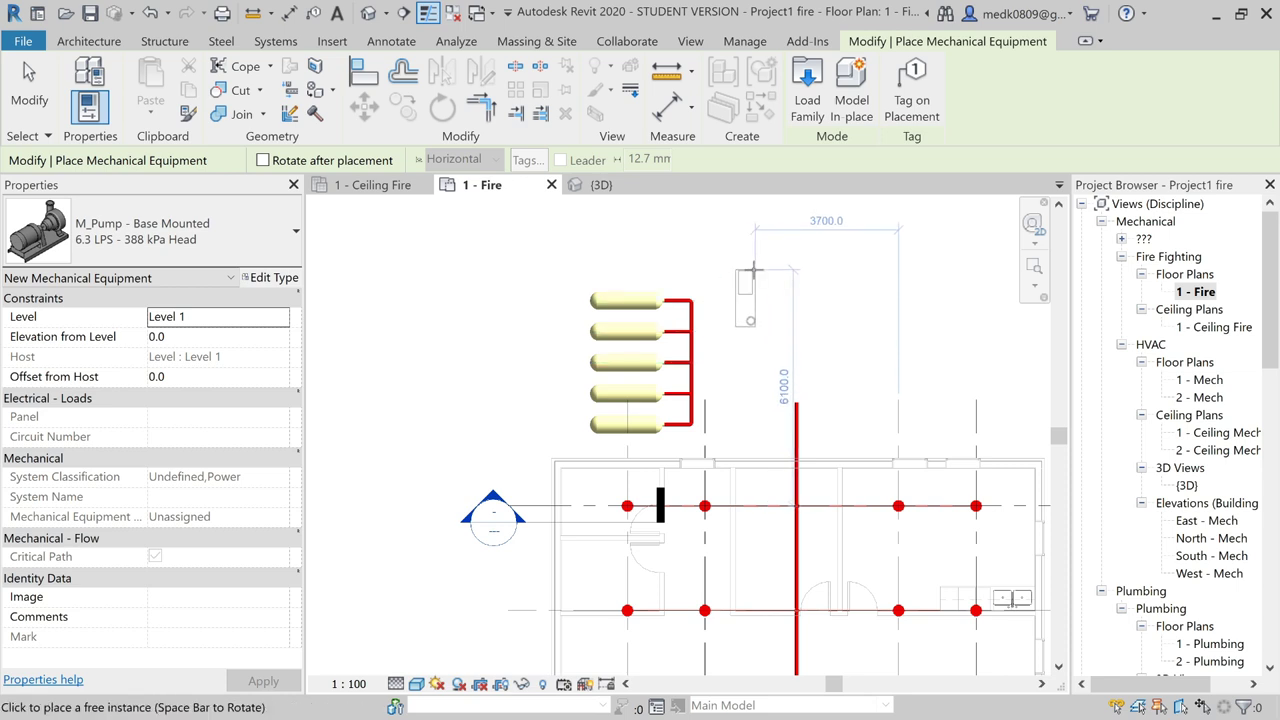
pyautogui.click(752, 246)
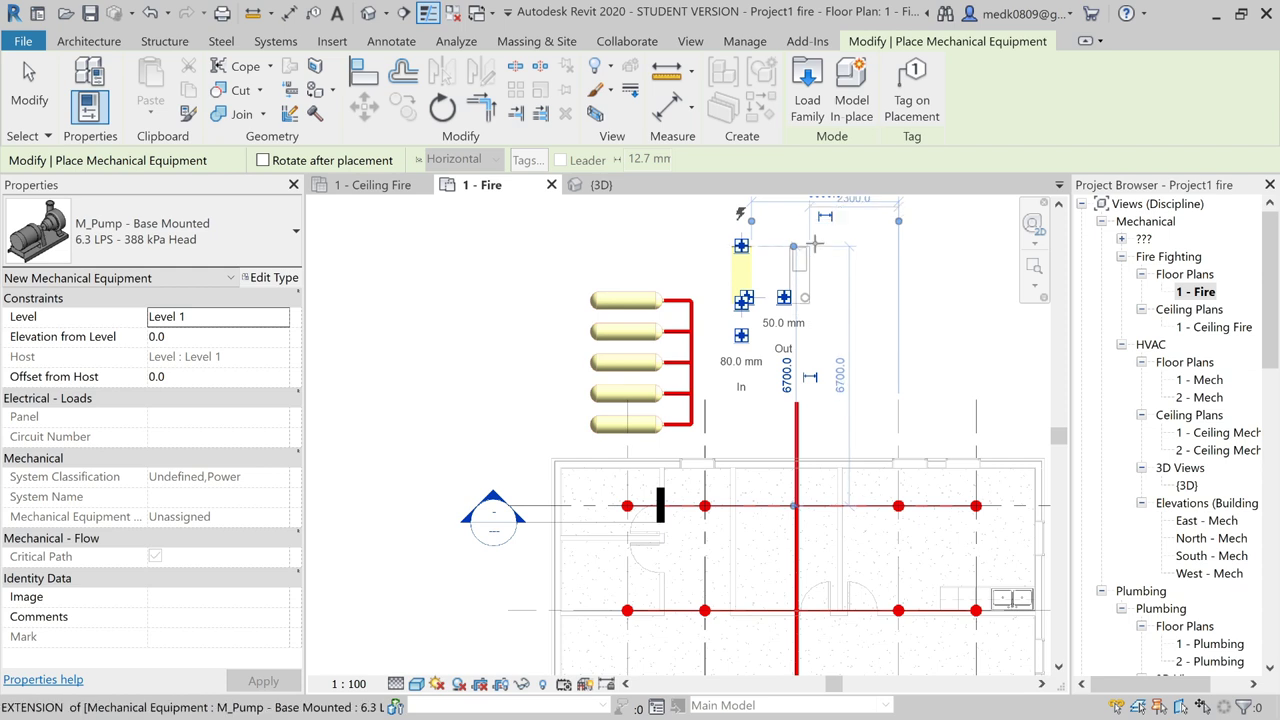
pyautogui.click(814, 245)
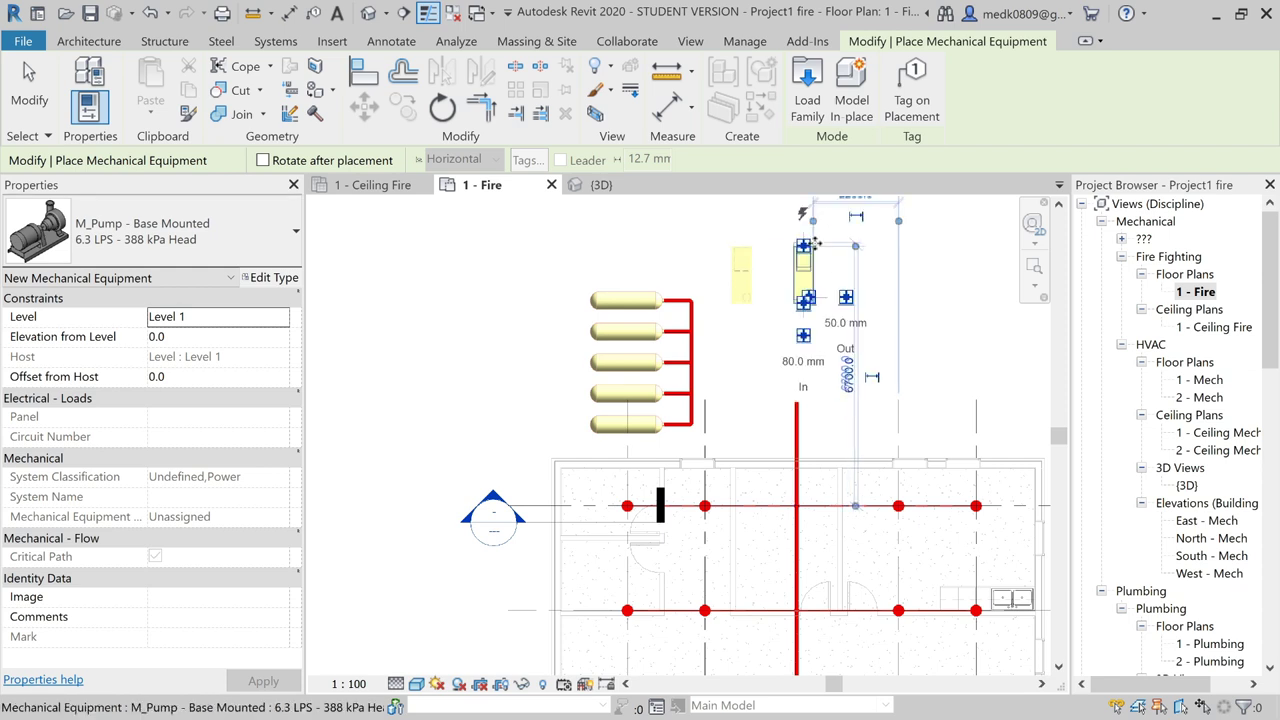
pyautogui.press('Escape')
pyautogui.scroll(3, 826, 292)
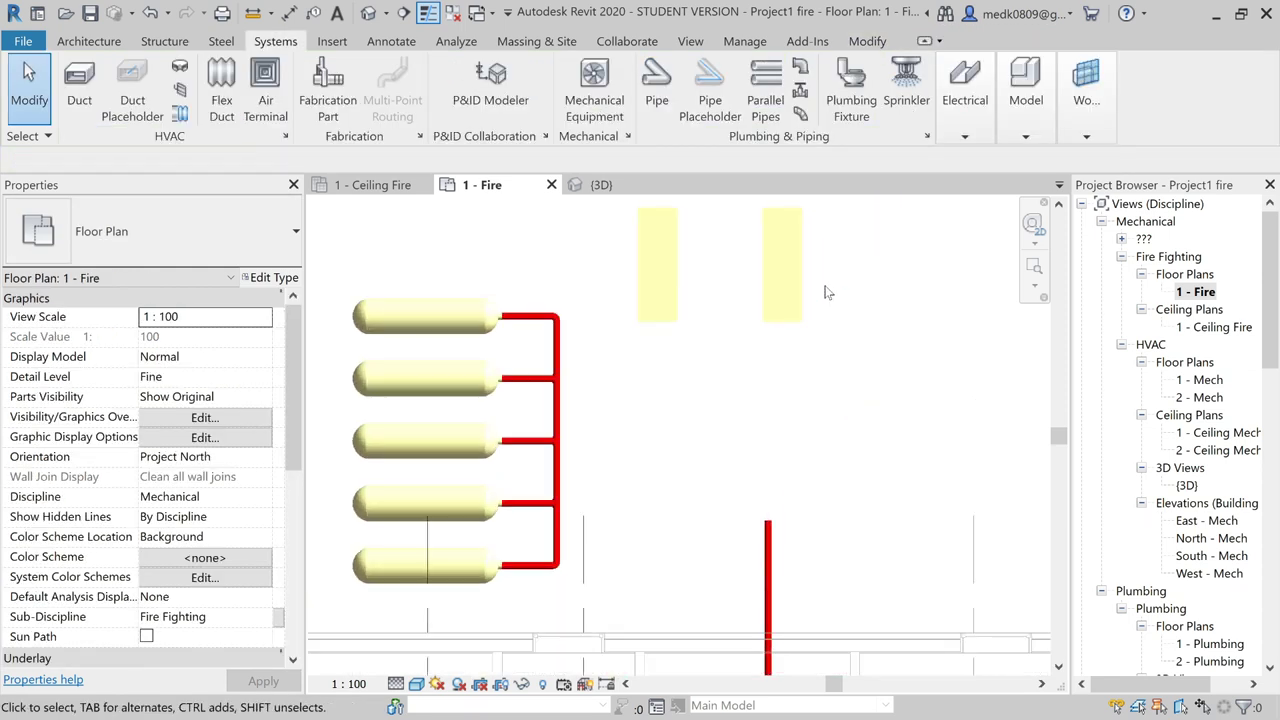
pyautogui.scroll(-2, 826, 292)
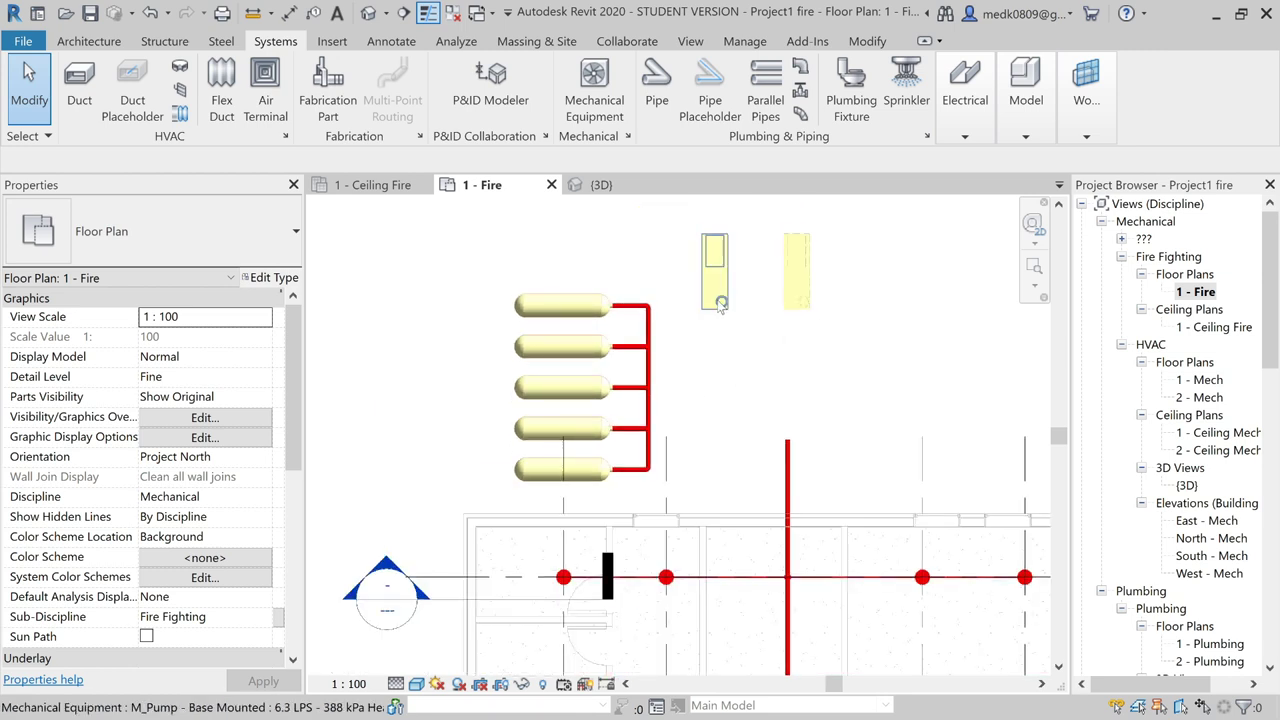
pyautogui.scroll(2, 567, 313)
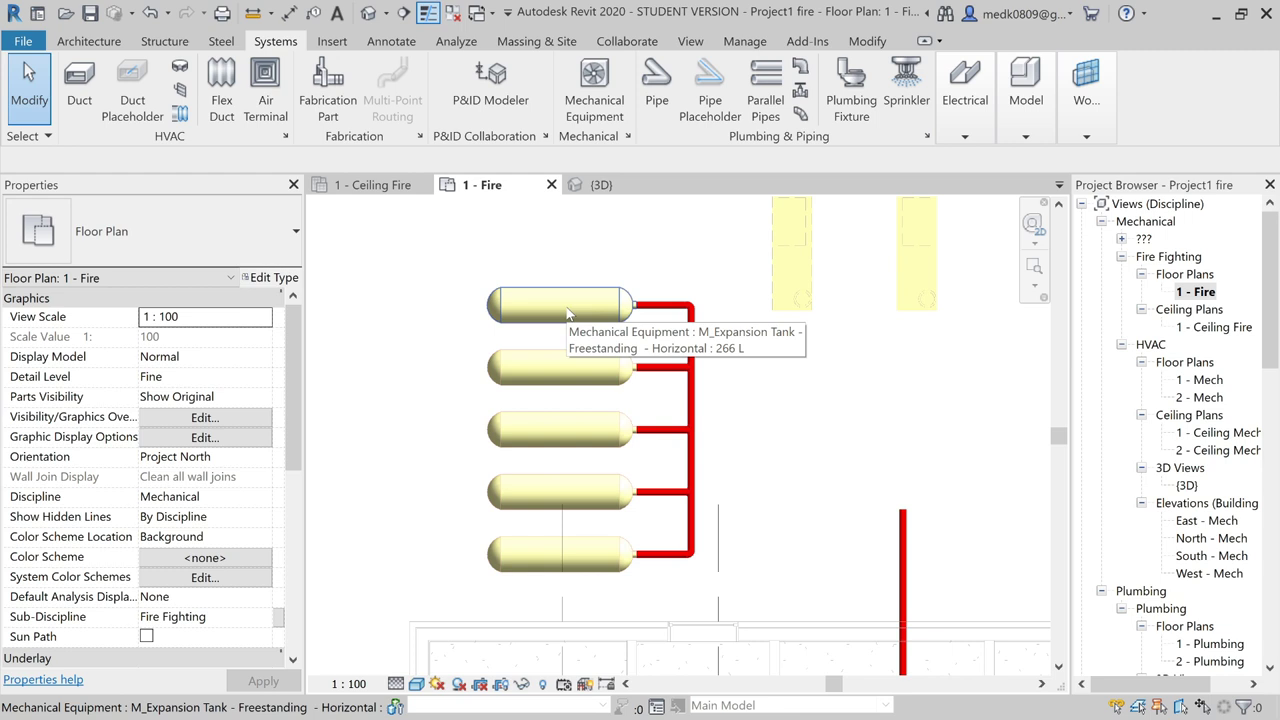
pyautogui.scroll(-2, 567, 313)
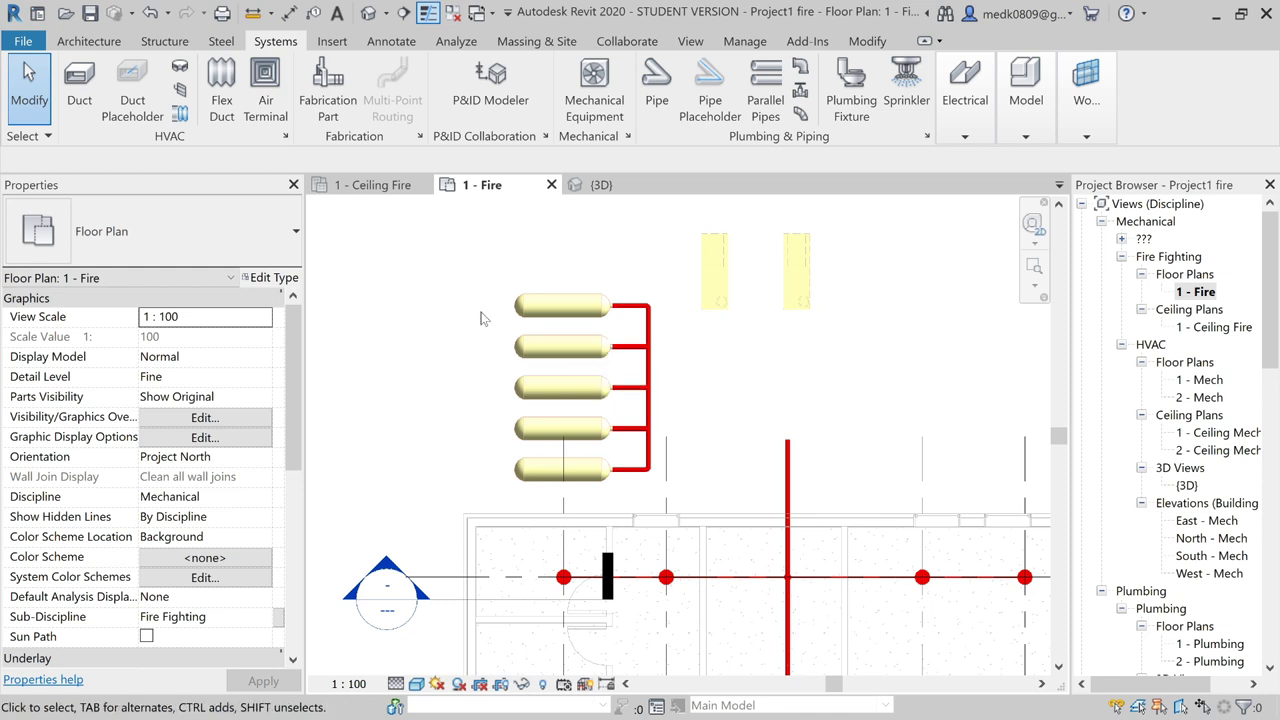
# - Turn off Halftone for Mechanical Equipment in the plan's Visibility/Graphics overrides
pyautogui.click(688, 42)
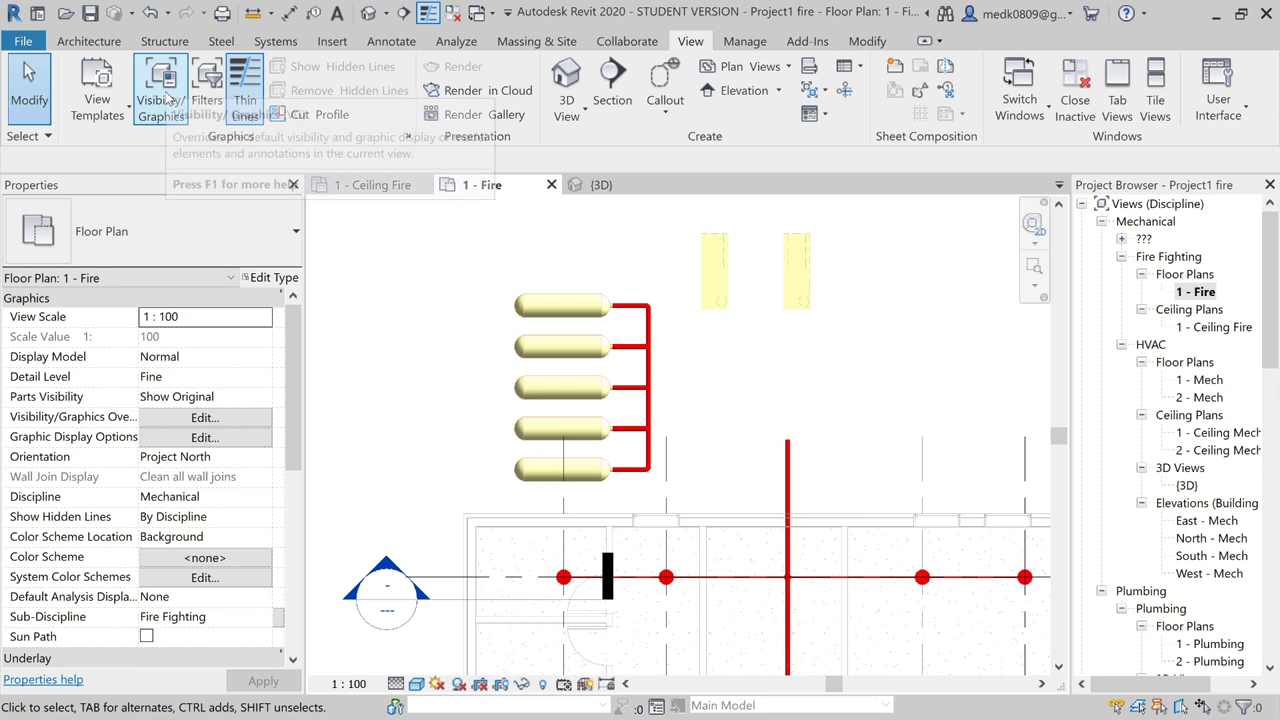
pyautogui.click(161, 95)
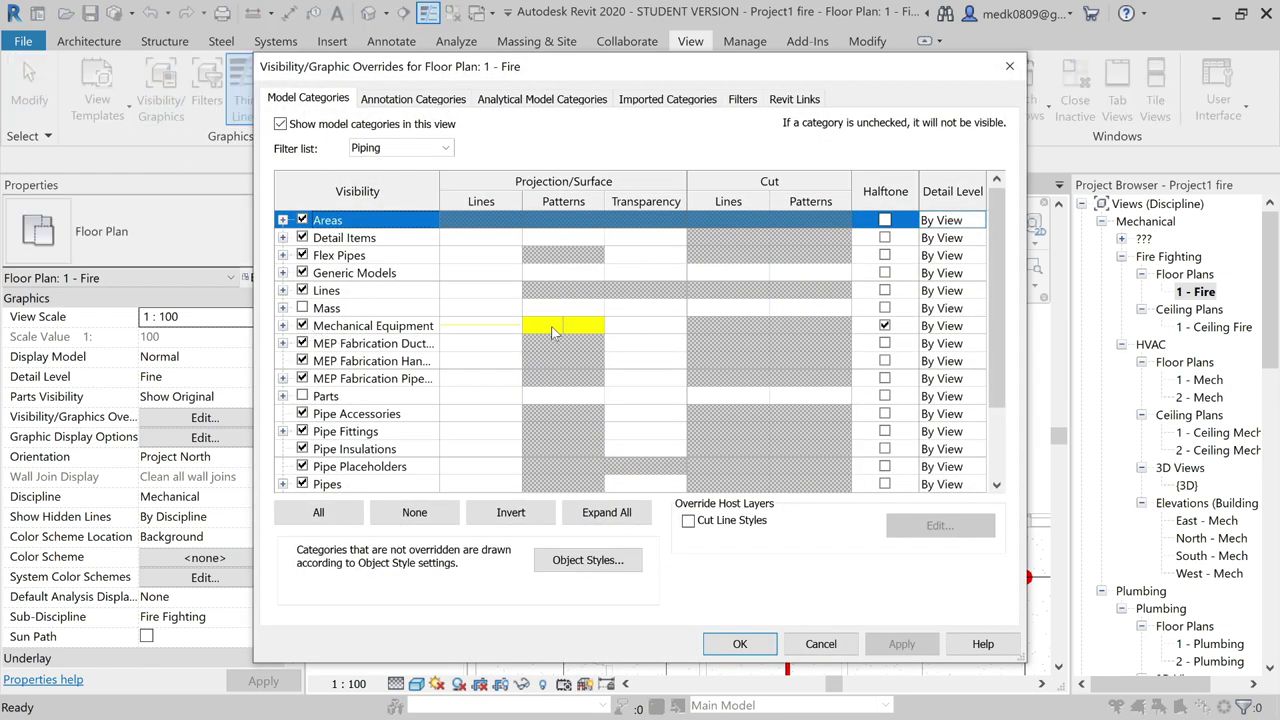
pyautogui.click(884, 326)
pyautogui.click(903, 645)
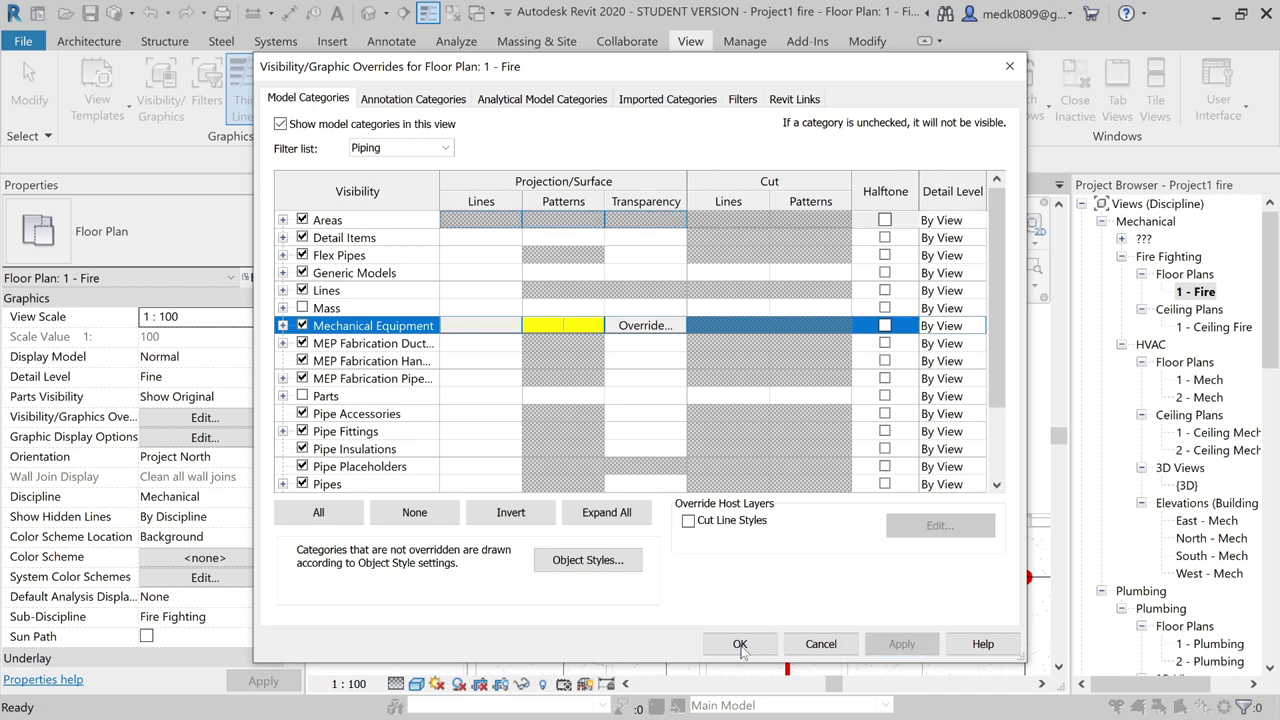
pyautogui.click(742, 645)
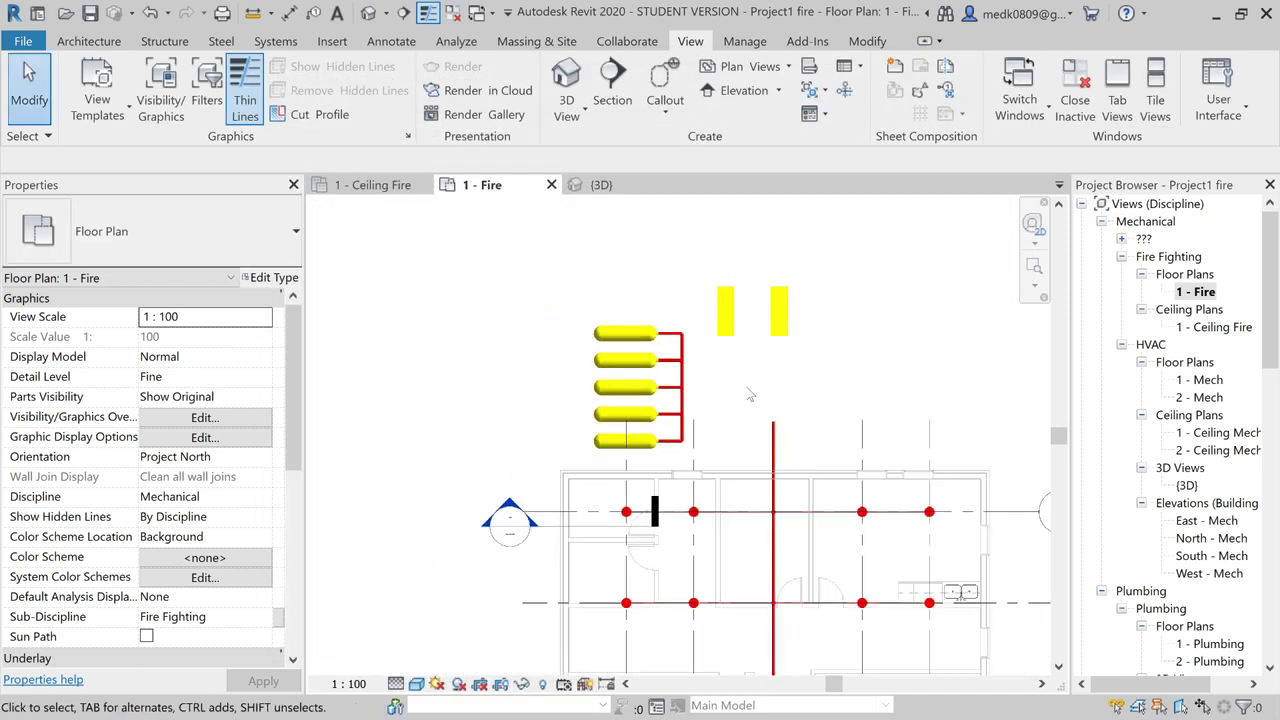
# - Drag the right-hand pump farther right, away from the left pump
pyautogui.scroll(1, 734, 344)
pyautogui.scroll(1, 731, 342)
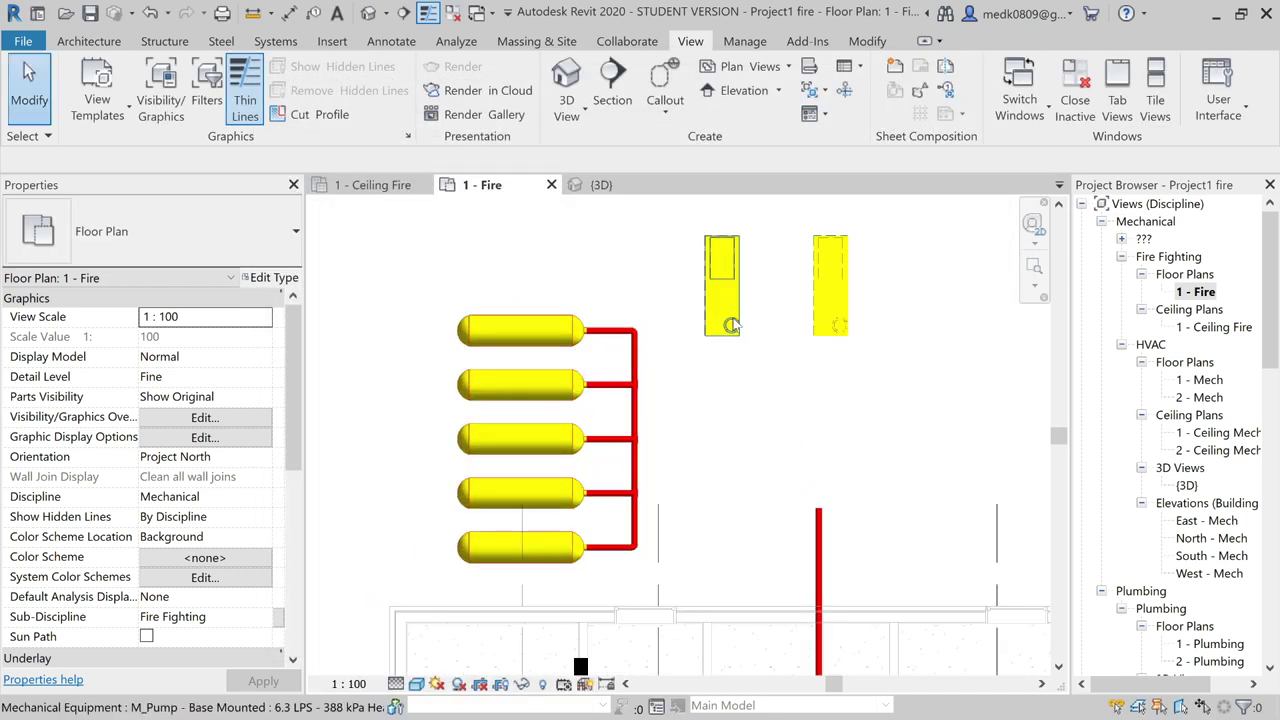
pyautogui.click(835, 305)
pyautogui.moveTo(833, 298); pyautogui.dragTo(929, 292)
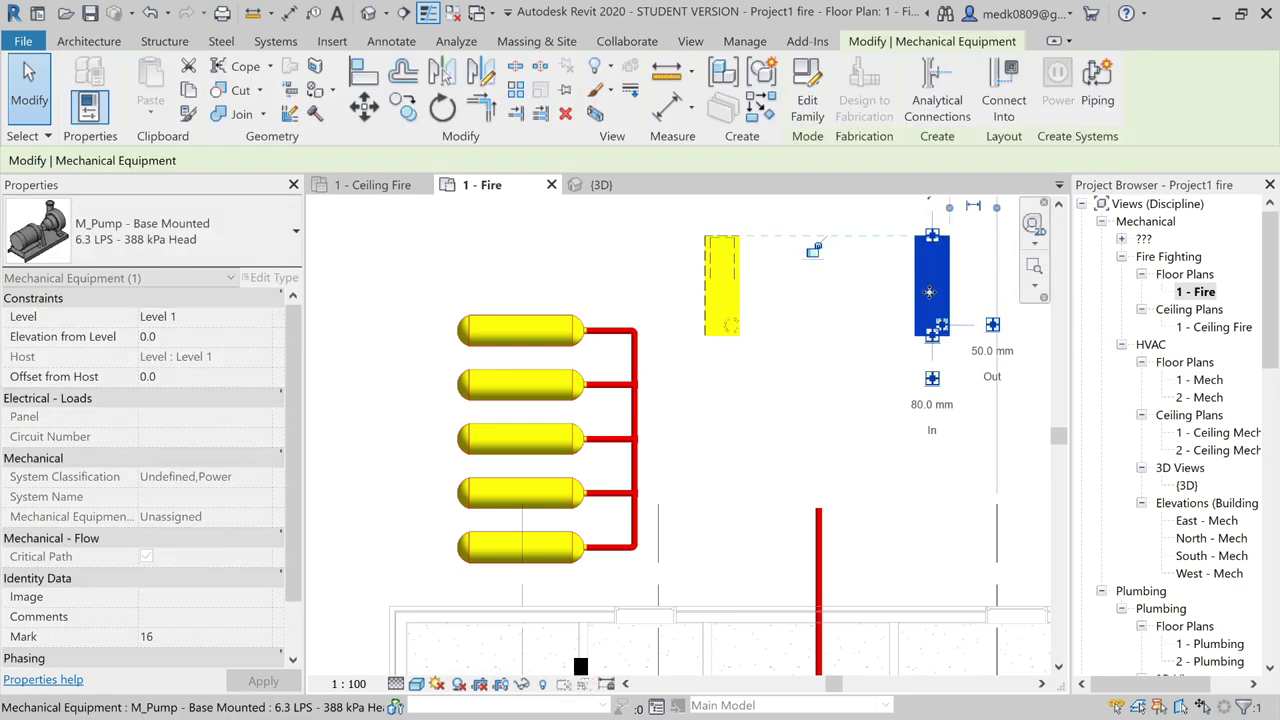
# - Rotate the left-hand pump 90 degrees
pyautogui.press('Escape')
pyautogui.click(736, 289)
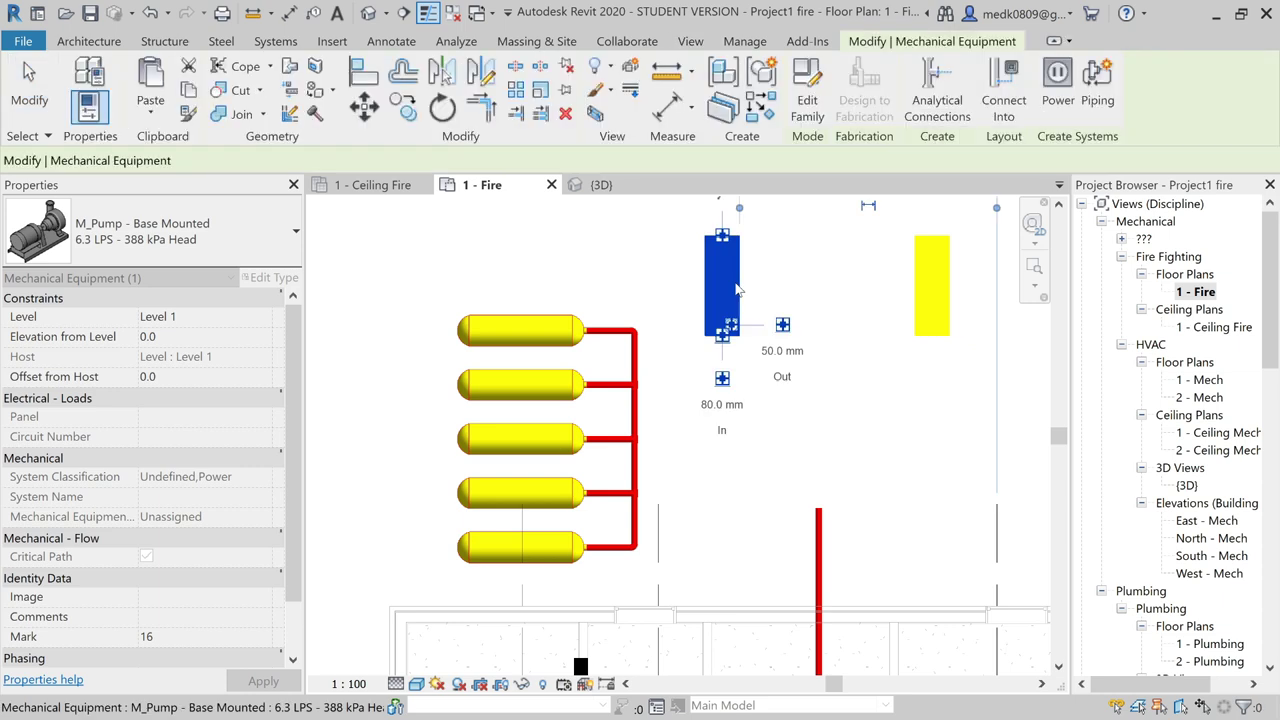
pyautogui.click(405, 108)
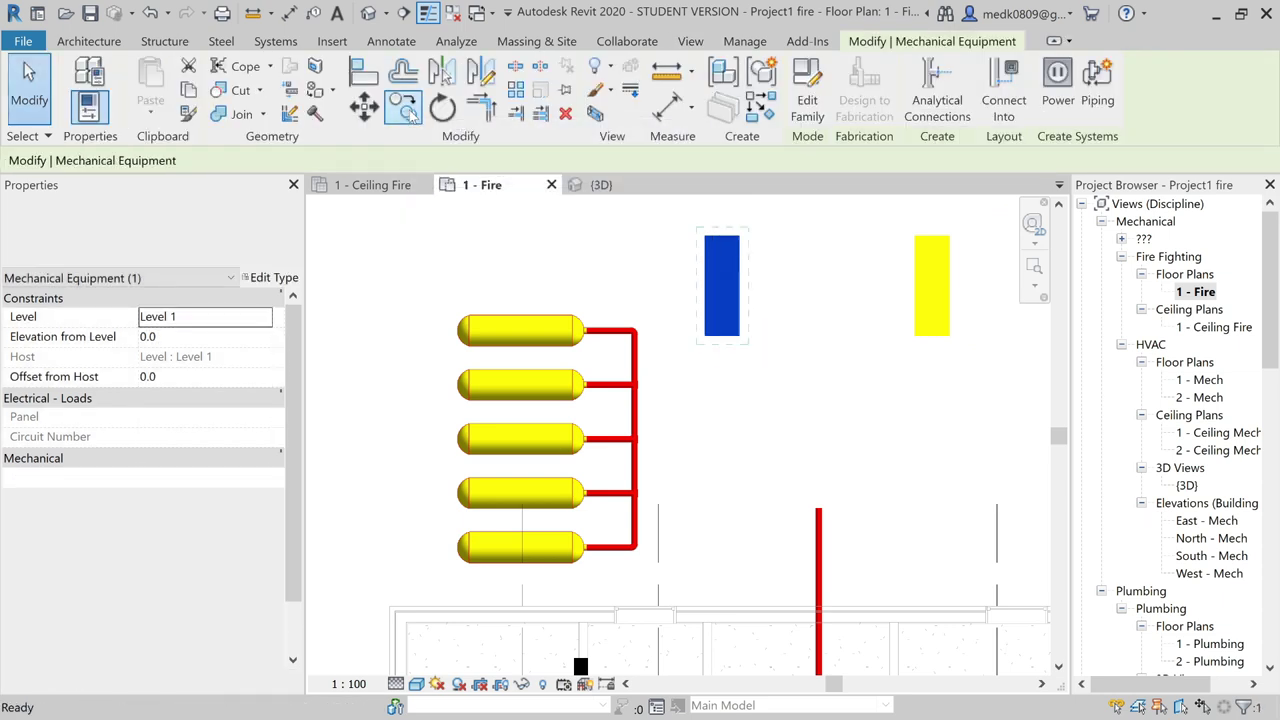
pyautogui.click(442, 108)
pyautogui.scroll(-1, 714, 263)
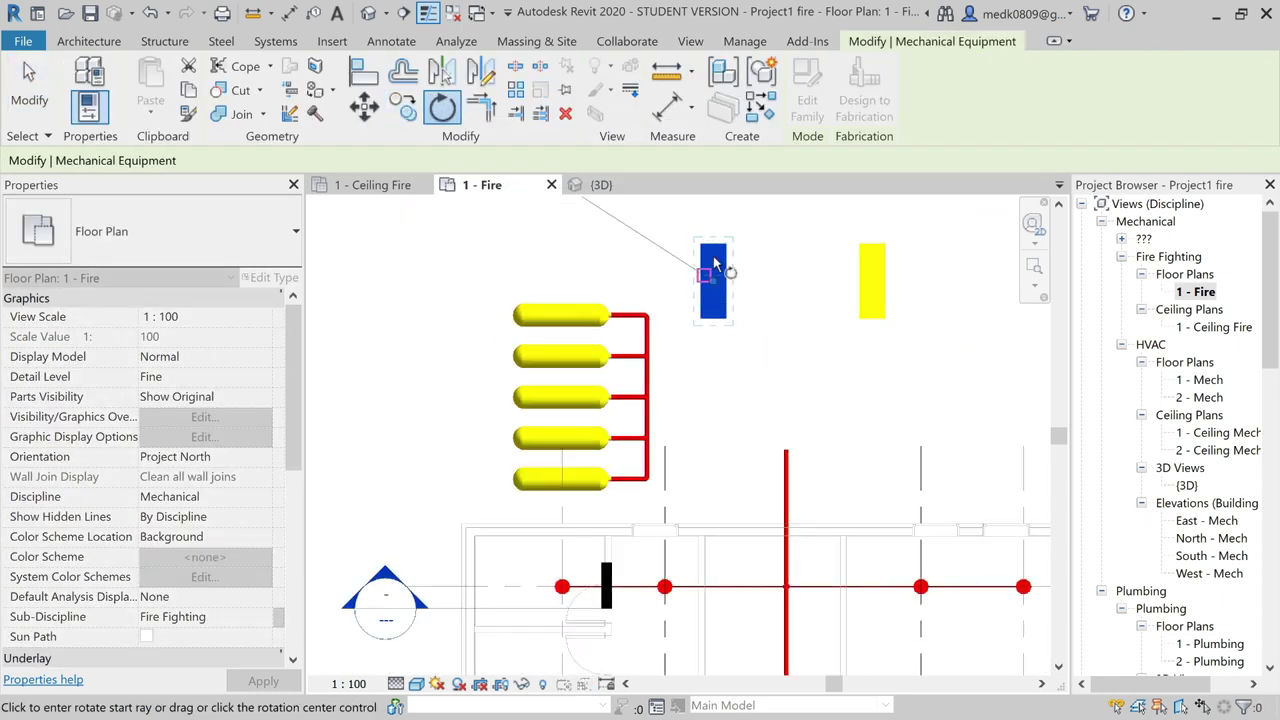
pyautogui.scroll(-1, 710, 225)
pyautogui.scroll(-1, 715, 235)
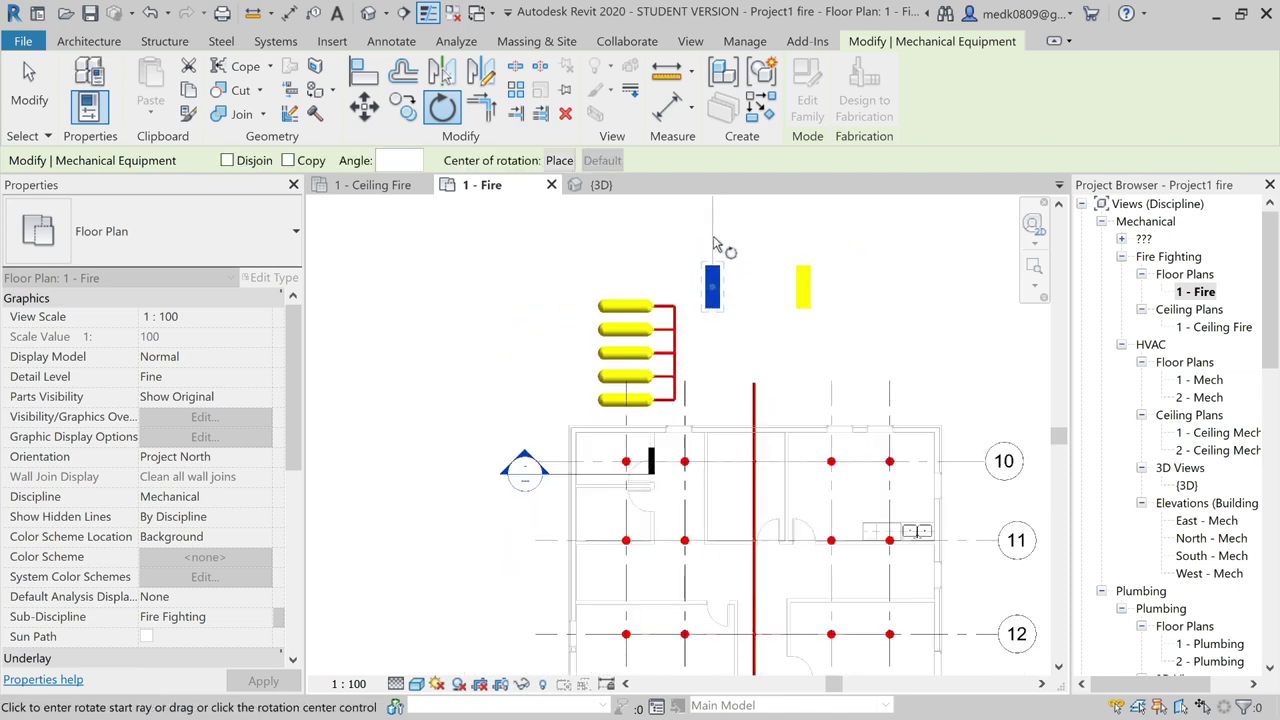
pyautogui.scroll(3, 714, 245)
pyautogui.click(714, 245)
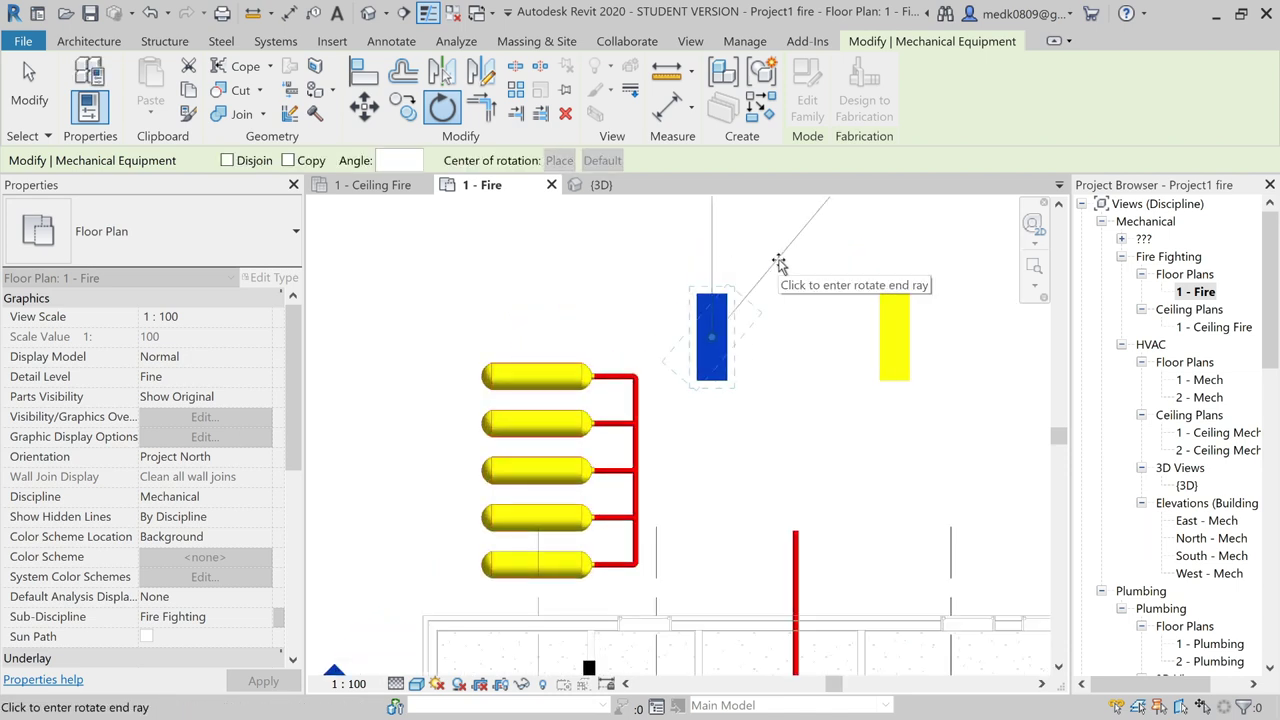
pyautogui.write('90')
pyautogui.press('Return')
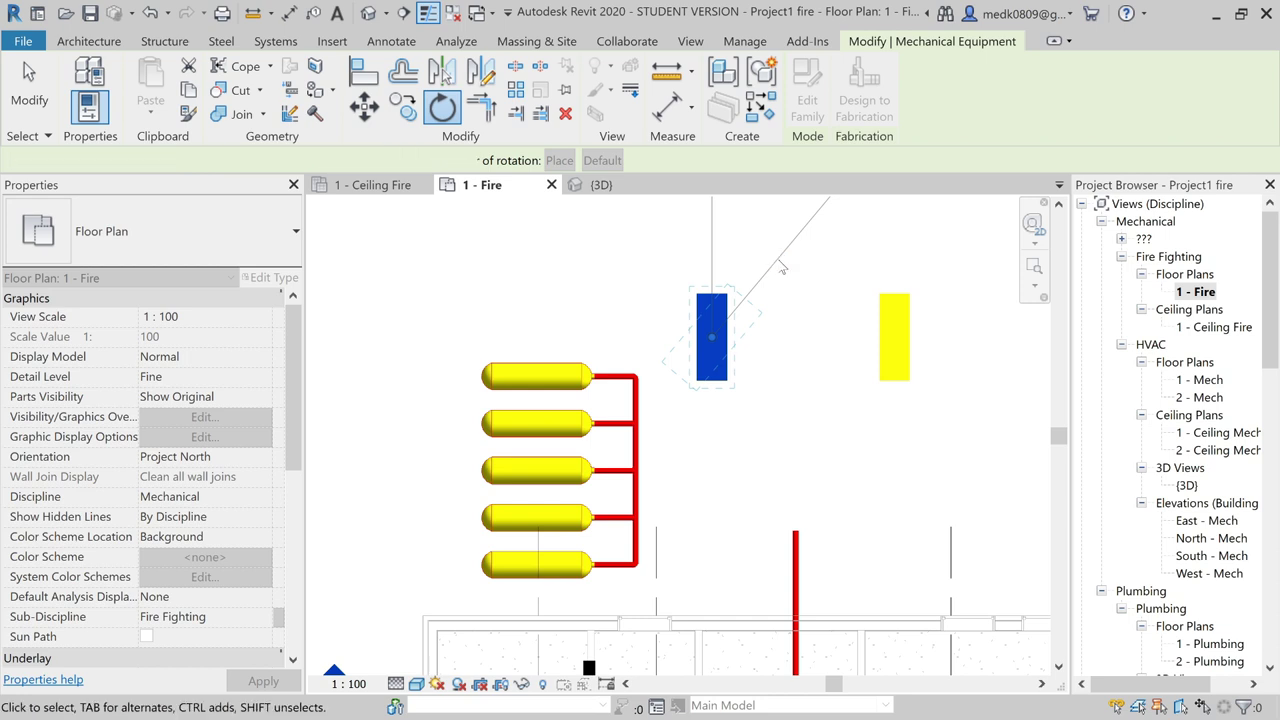
pyautogui.scroll(1, 755, 380)
pyautogui.scroll(1, 755, 380)
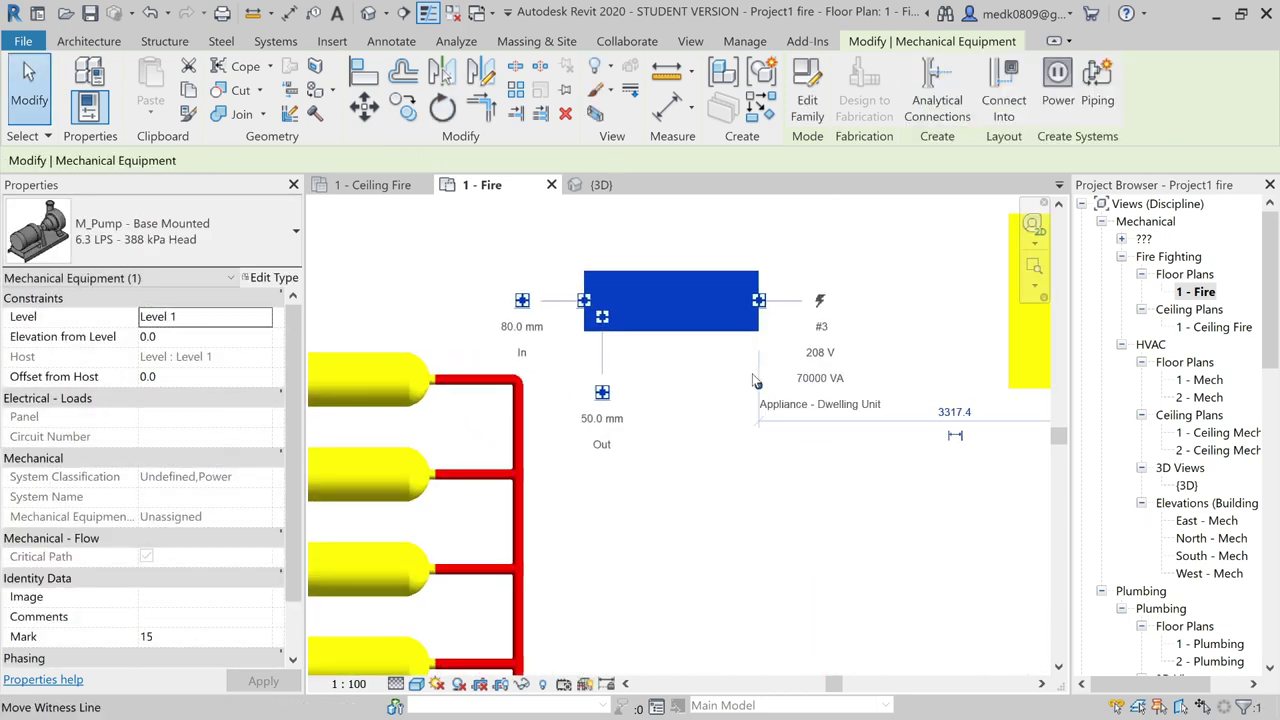
pyautogui.click(752, 374)
# - Move the rotated pump down and further right of the tank header
pyautogui.scroll(-1, 712, 354)
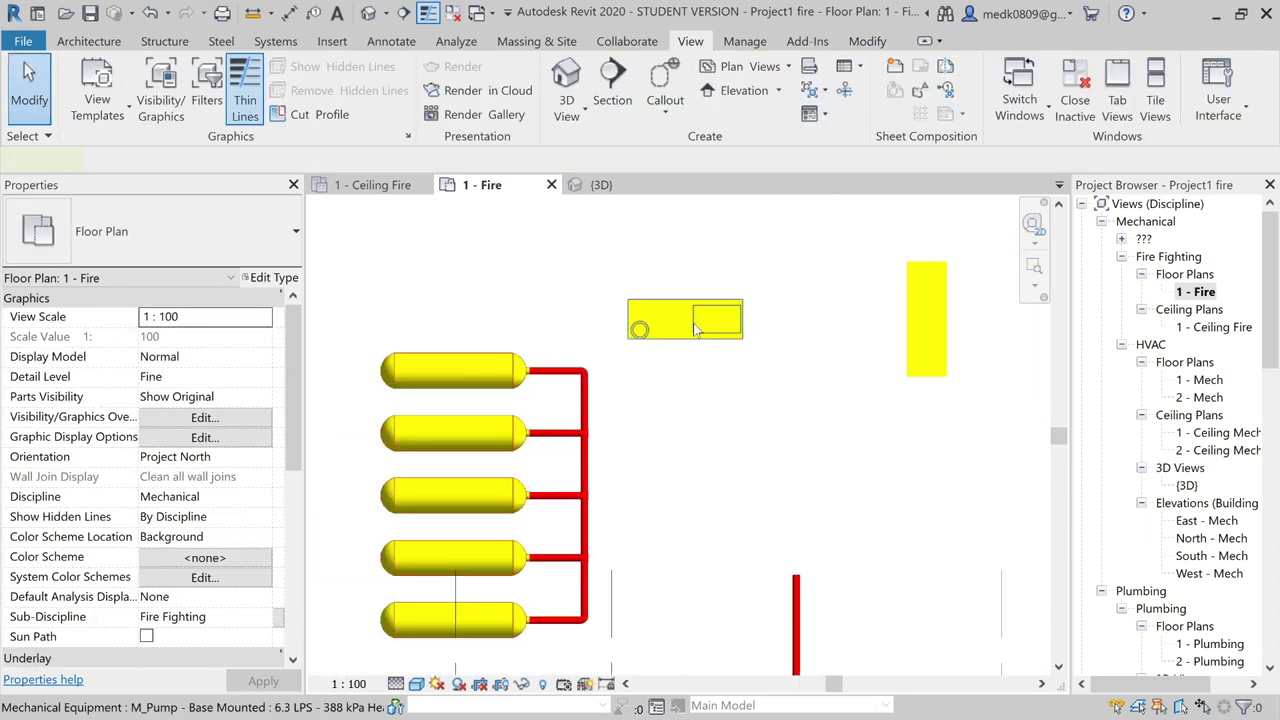
pyautogui.click(695, 328)
pyautogui.moveTo(695, 328)
pyautogui.mouseDown()
pyautogui.moveTo(705, 441)
pyautogui.moveTo(704, 418)
pyautogui.moveTo(725, 403)
pyautogui.mouseUp()
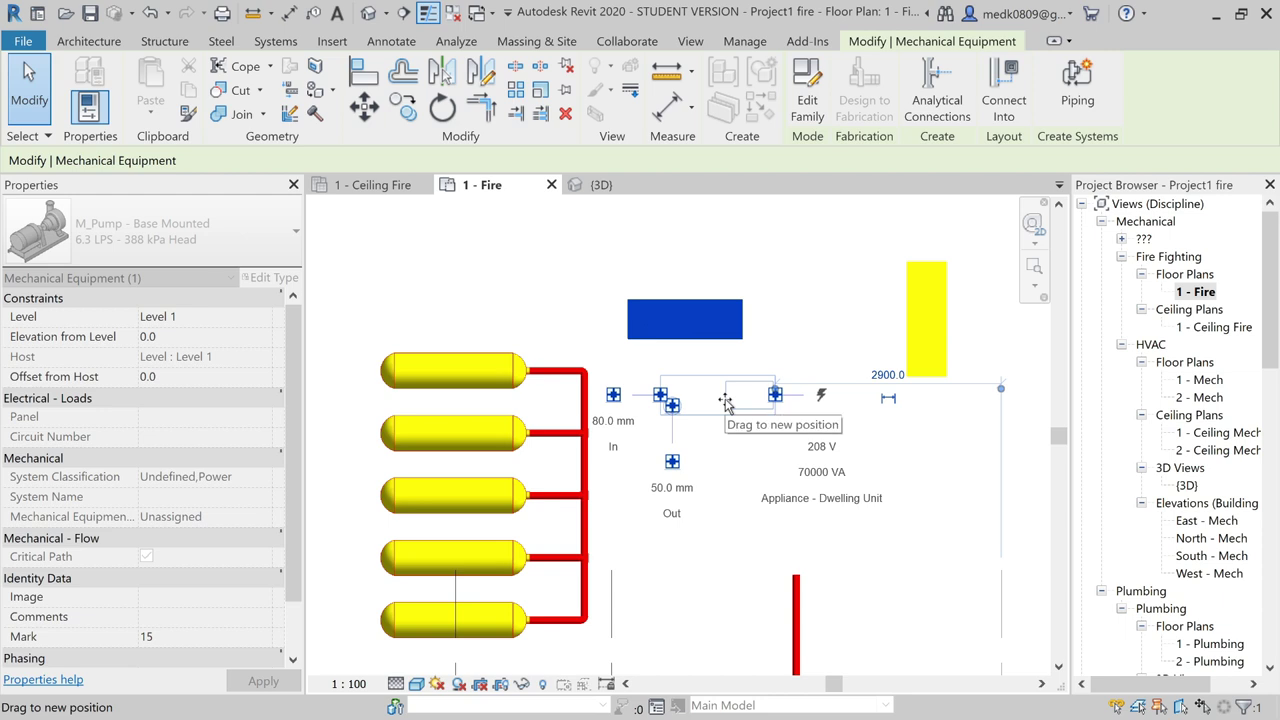
pyautogui.moveTo(725, 403); pyautogui.dragTo(740, 399)
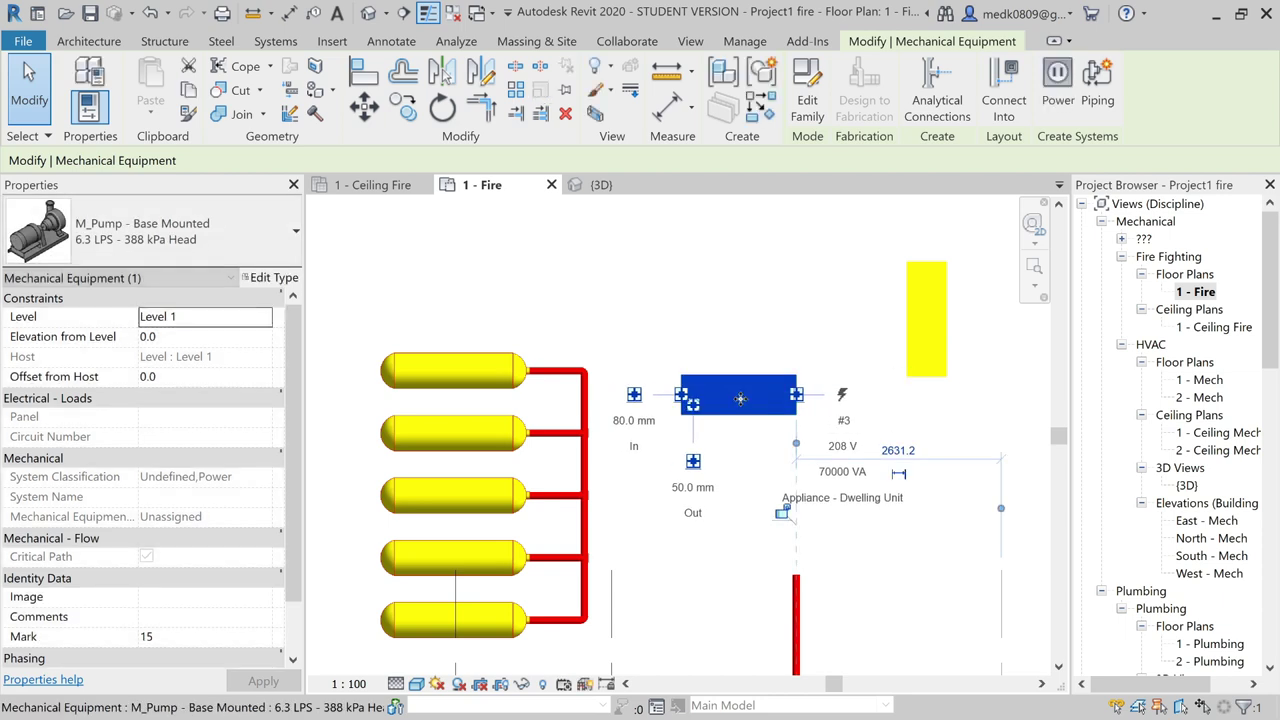
pyautogui.click(718, 330)
# - Delete the extra vertical pump
pyautogui.scroll(-2, 718, 330)
pyautogui.scroll(-1, 718, 330)
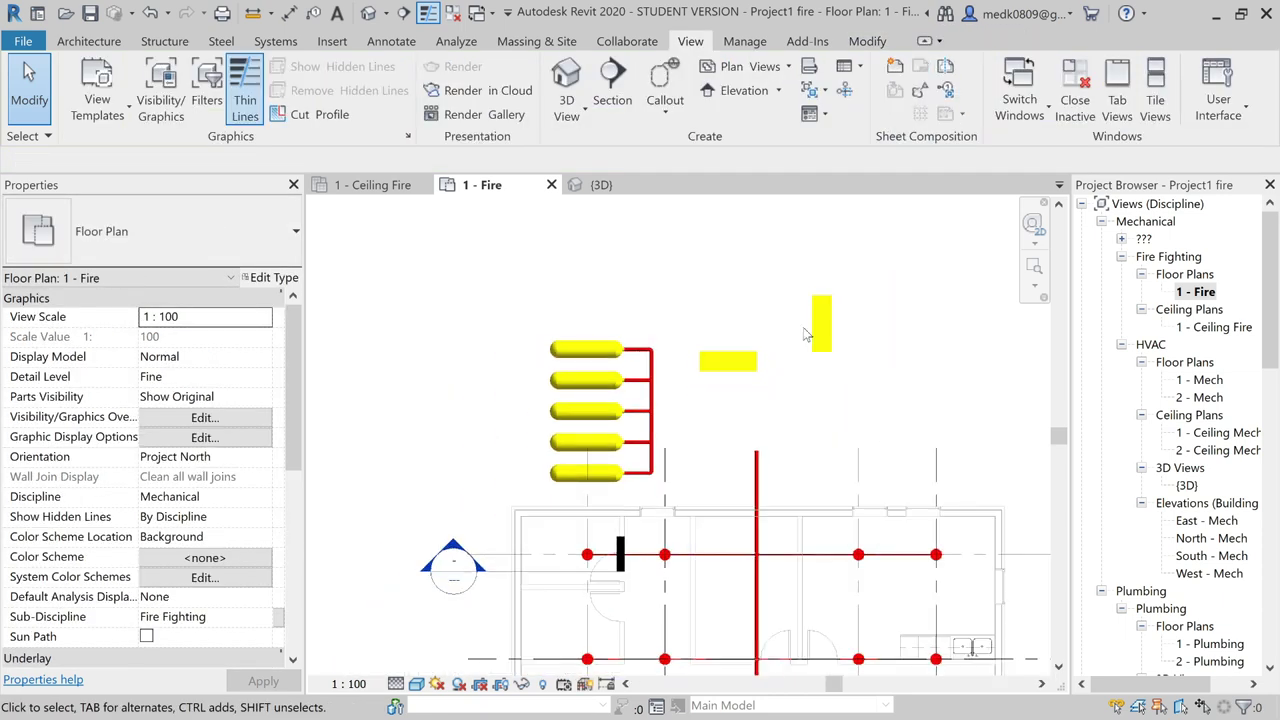
pyautogui.click(820, 335)
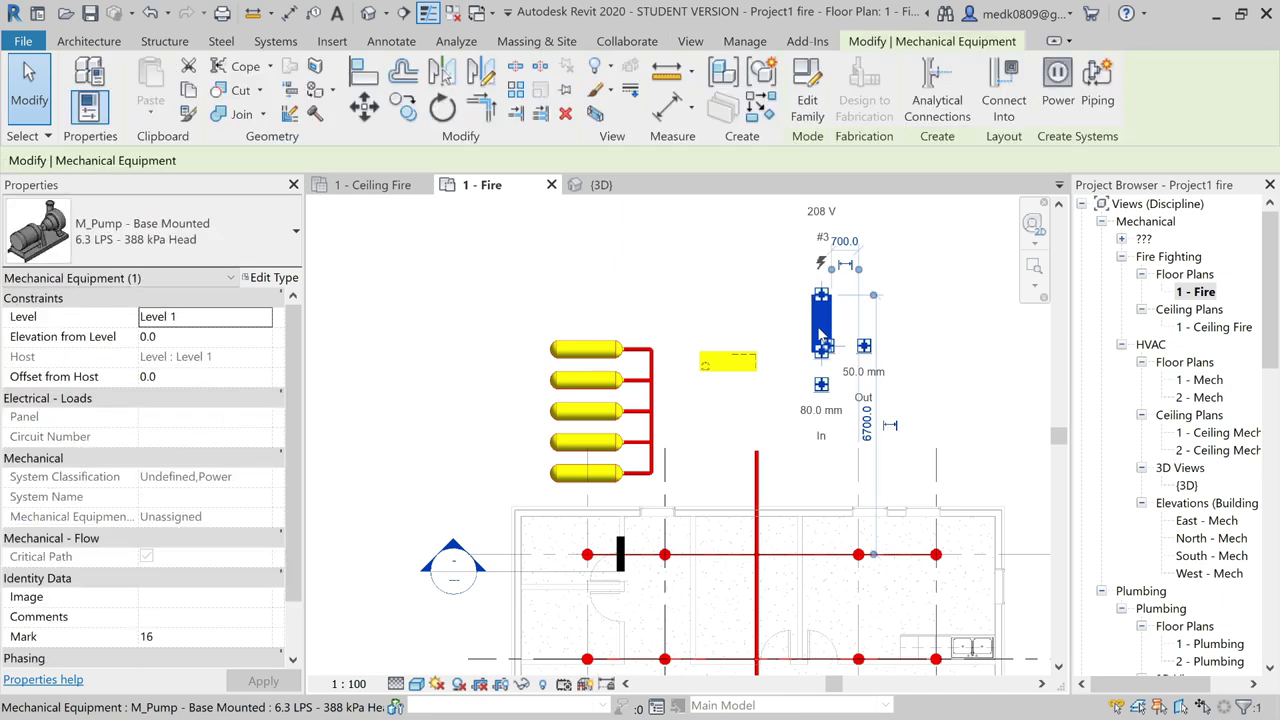
pyautogui.press('Delete')
# - Copy the remaining pump 2600 mm below, beside the red riser
pyautogui.scroll(2, 720, 390)
pyautogui.scroll(2, 720, 390)
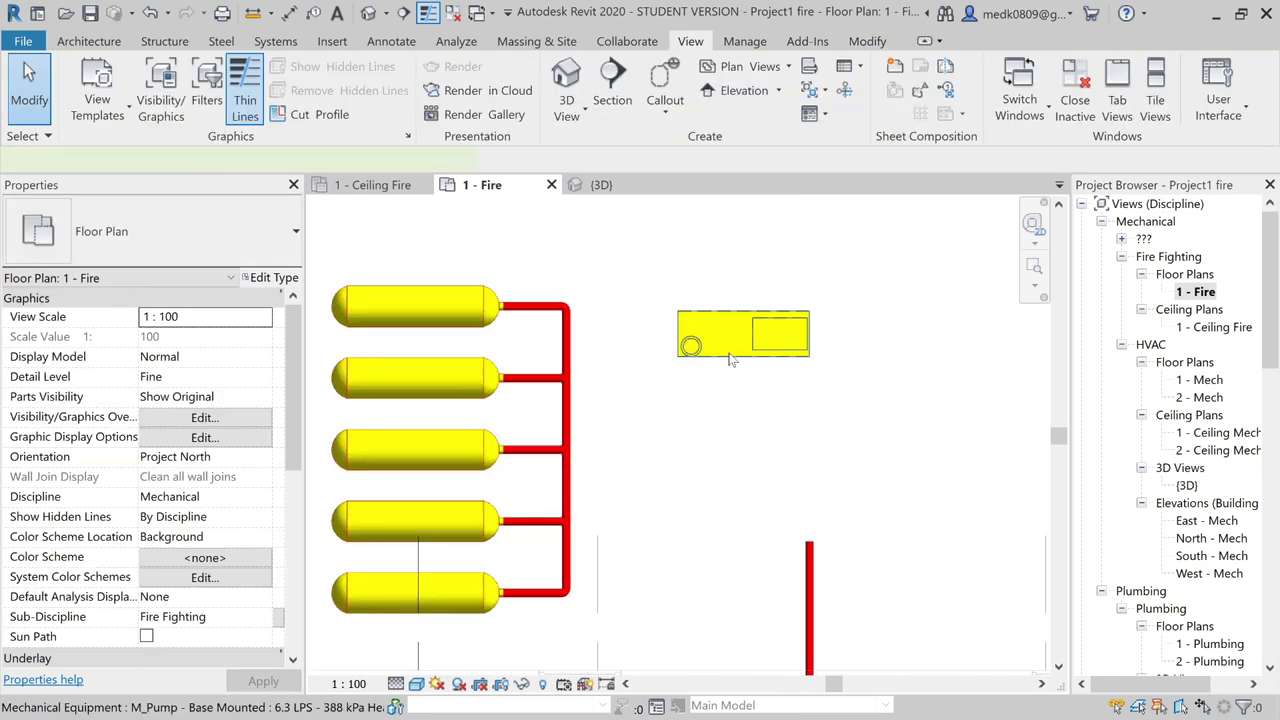
pyautogui.click(730, 345)
pyautogui.click(405, 108)
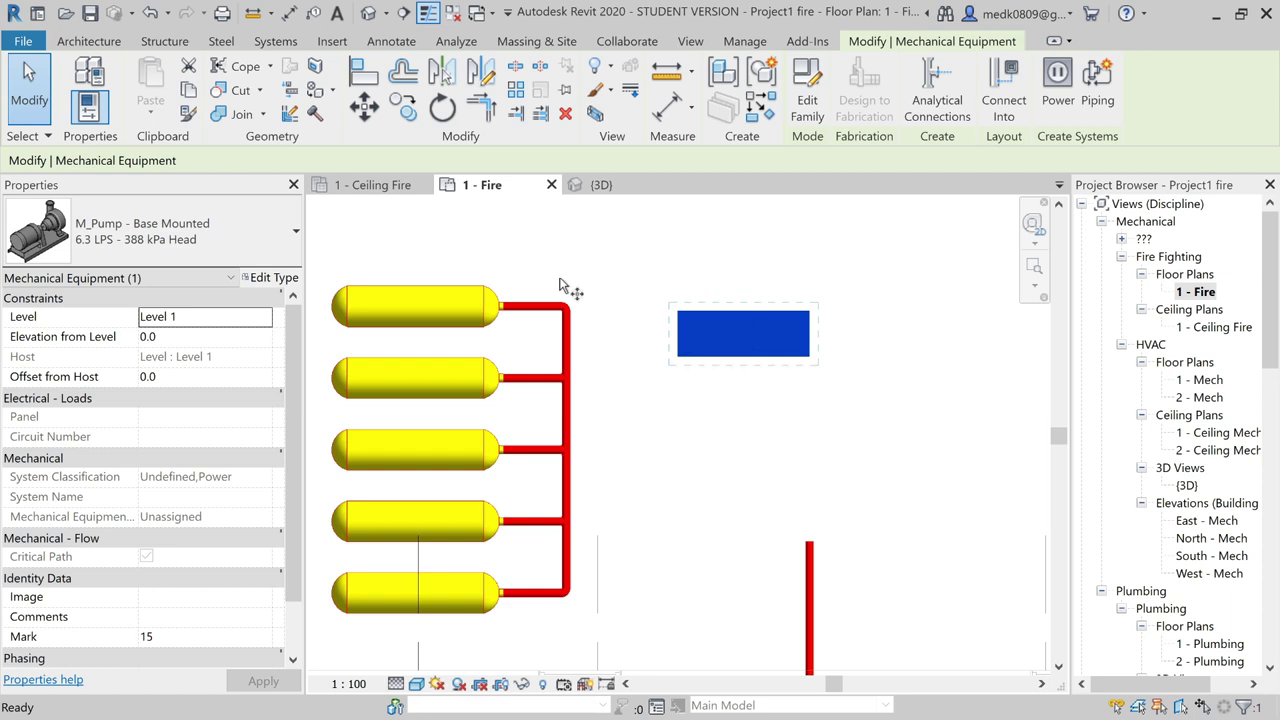
pyautogui.click(676, 340)
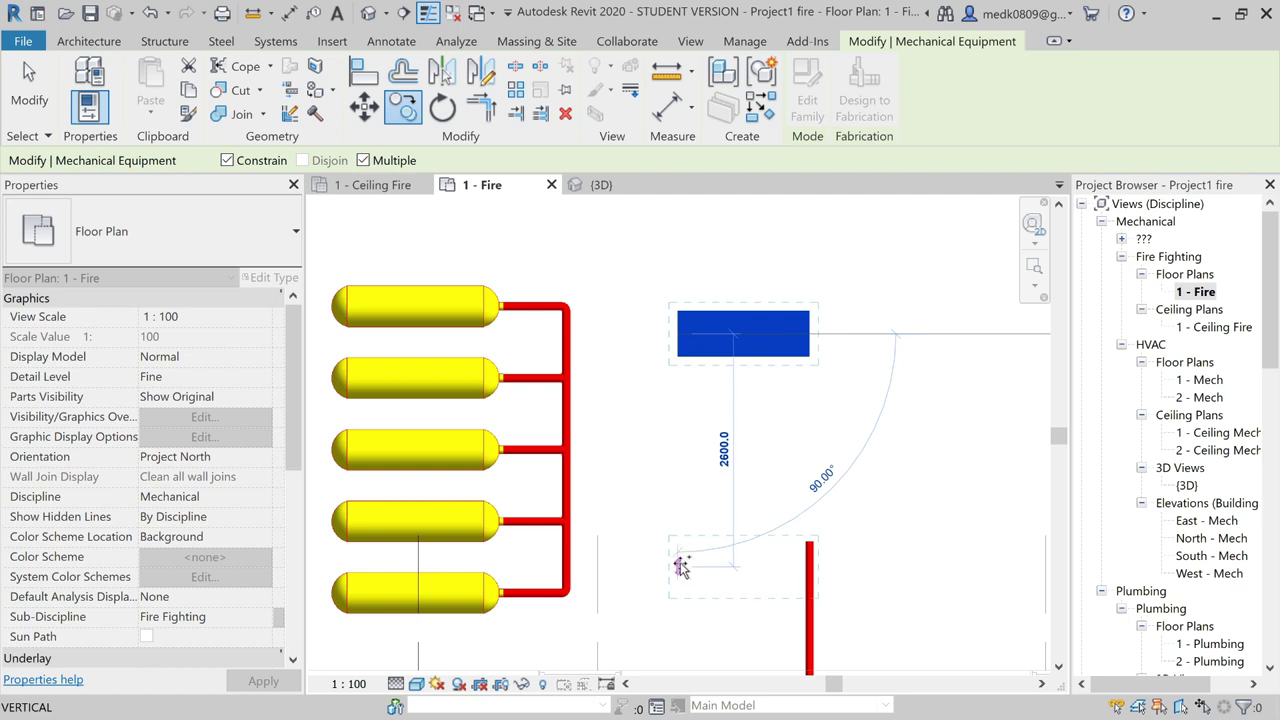
pyautogui.click(679, 563)
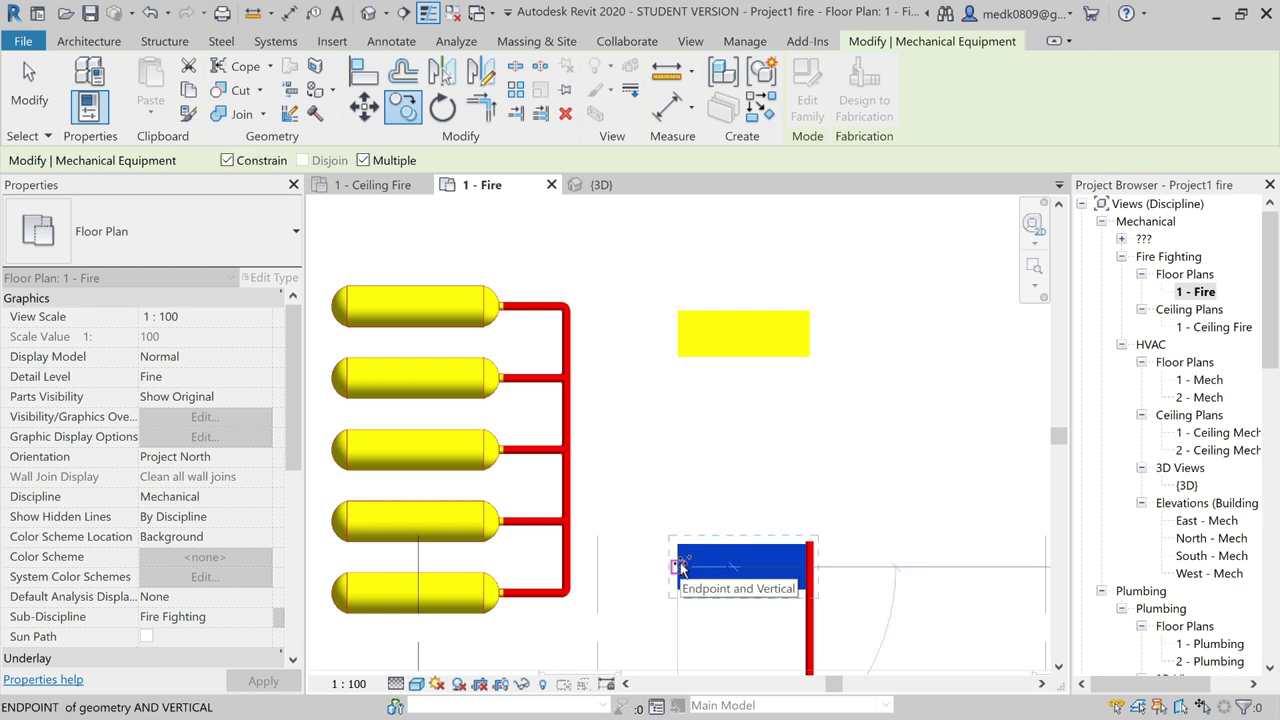
pyautogui.press('Escape')
pyautogui.press('Escape')
# - Draw a section line from left of the tanks past the upper pump, then open Section 2
pyautogui.scroll(-1, 668, 480)
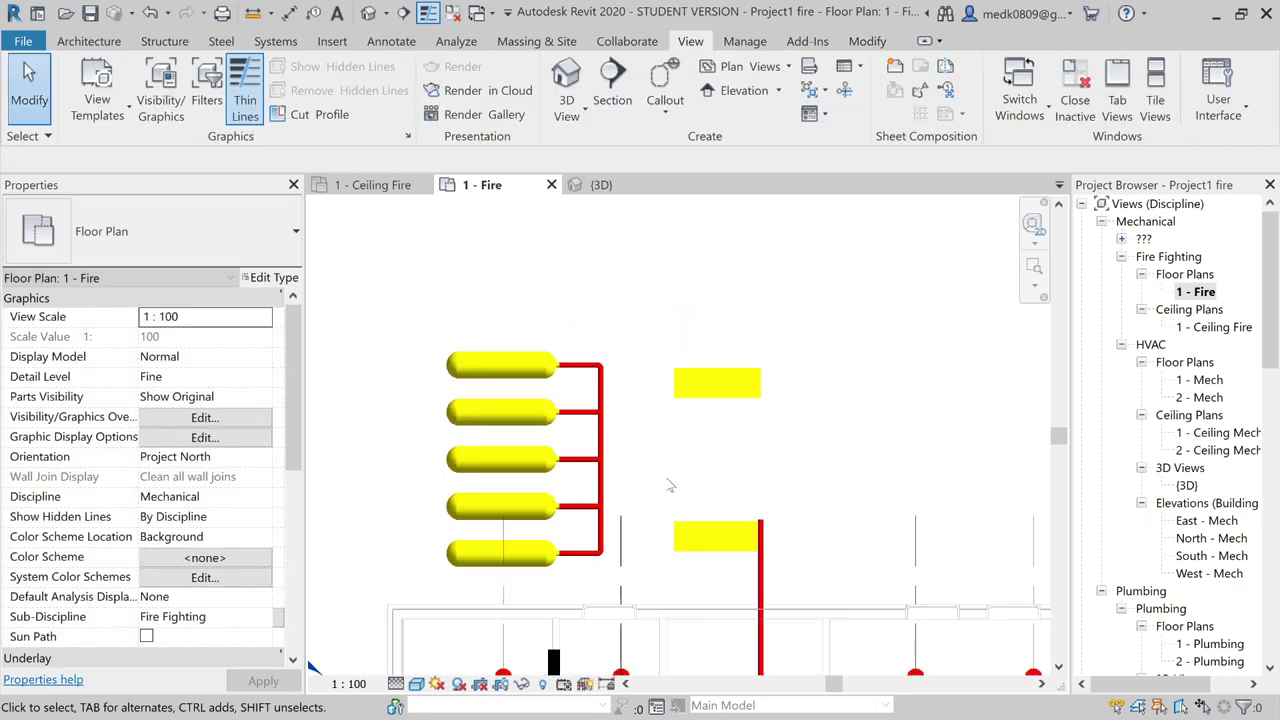
pyautogui.scroll(-1, 666, 474)
pyautogui.scroll(-1, 664, 468)
pyautogui.moveTo(663, 468); pyautogui.dragTo(640, 390, button='middle')
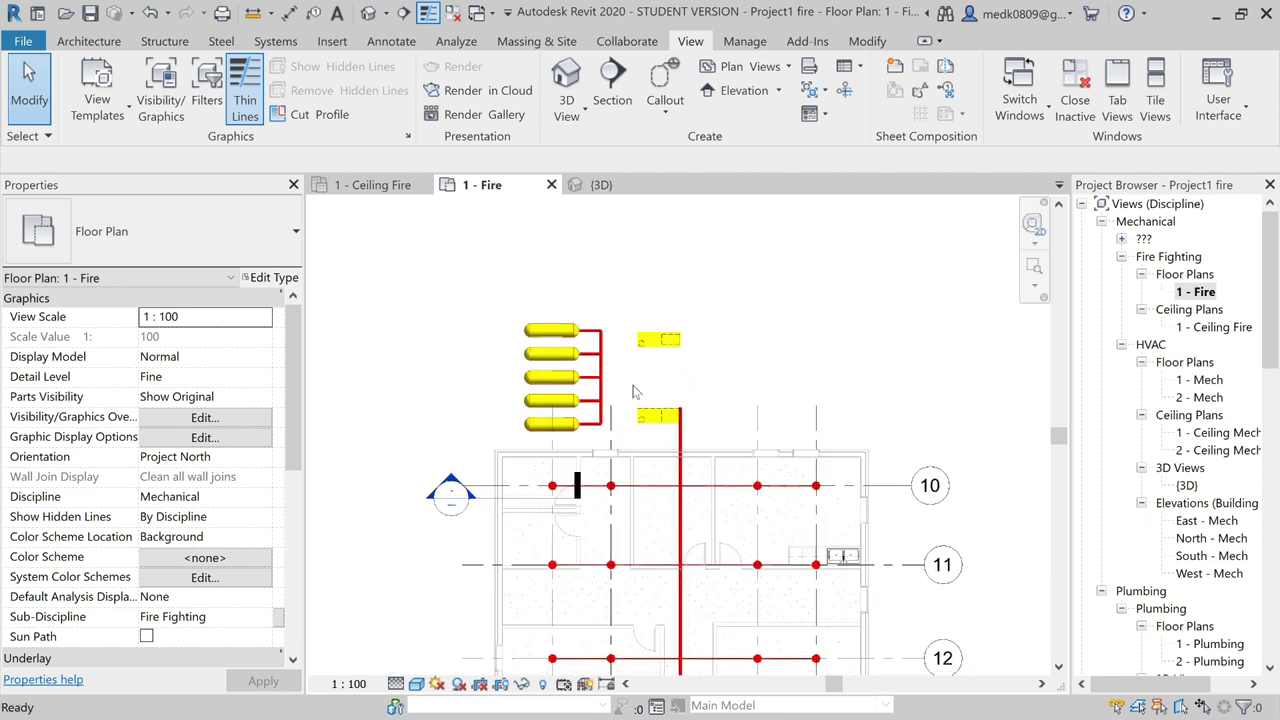
pyautogui.scroll(2, 633, 391)
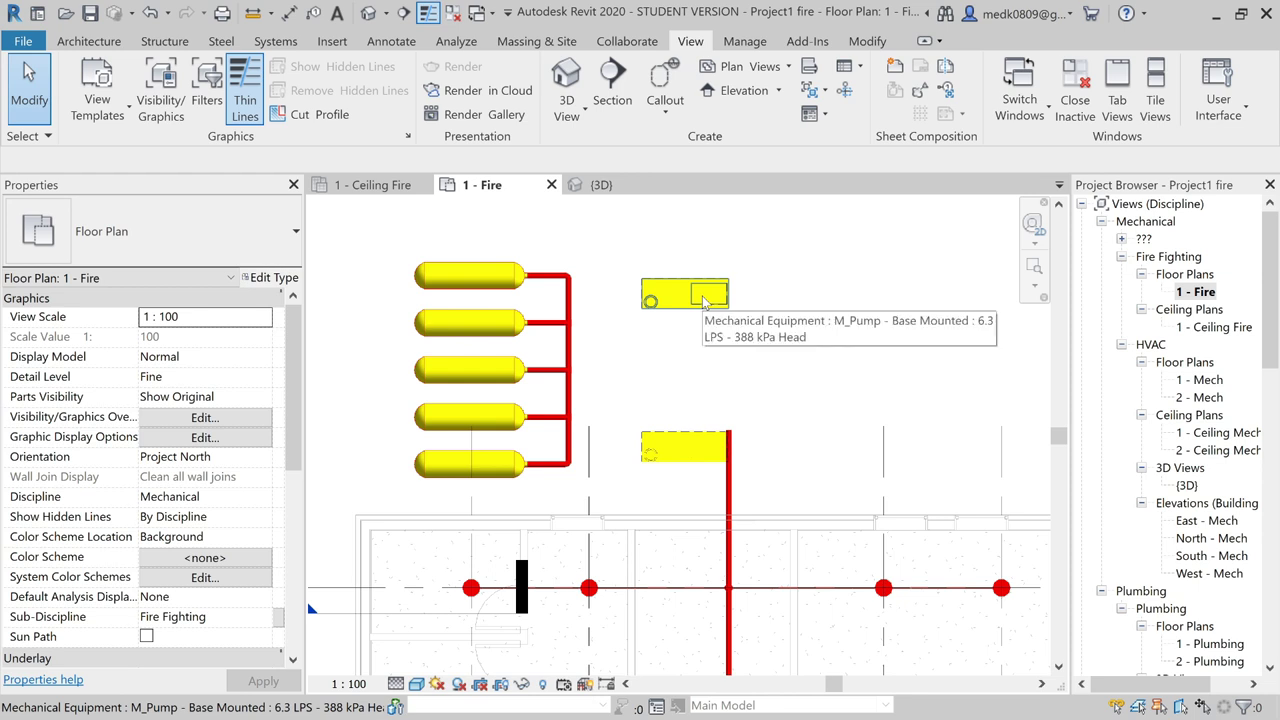
pyautogui.scroll(-2, 704, 302)
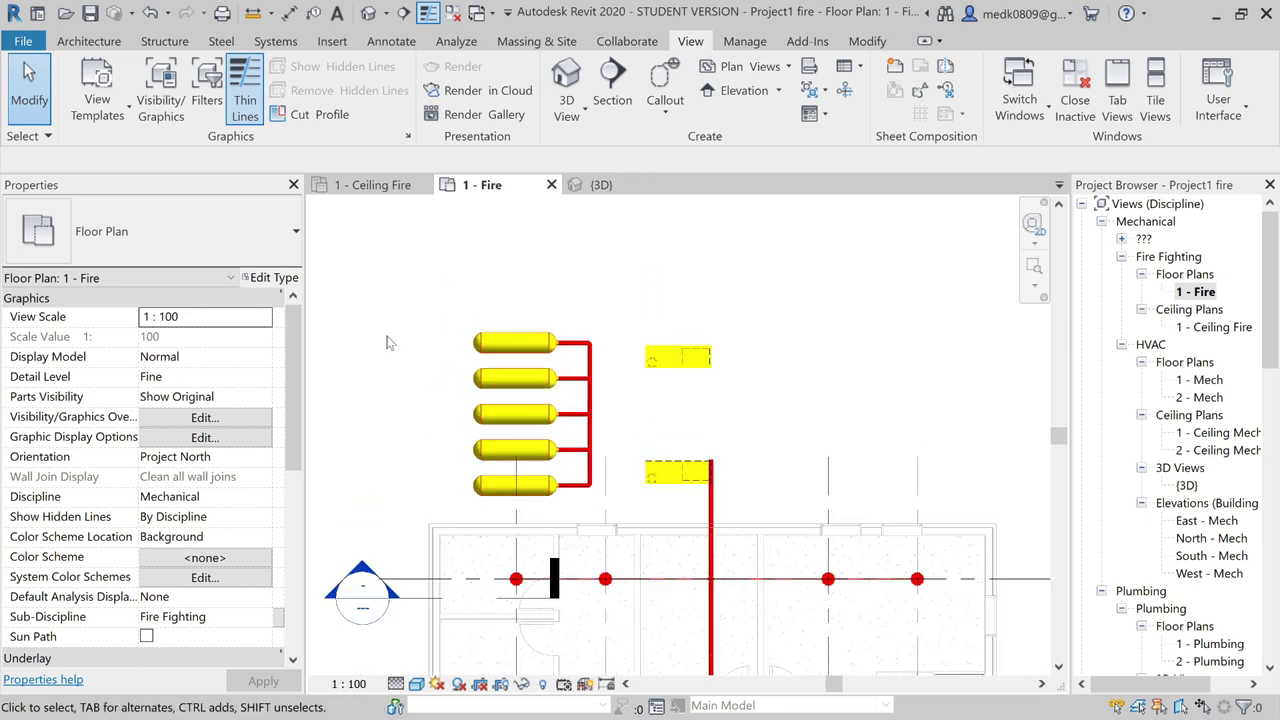
pyautogui.click(403, 14)
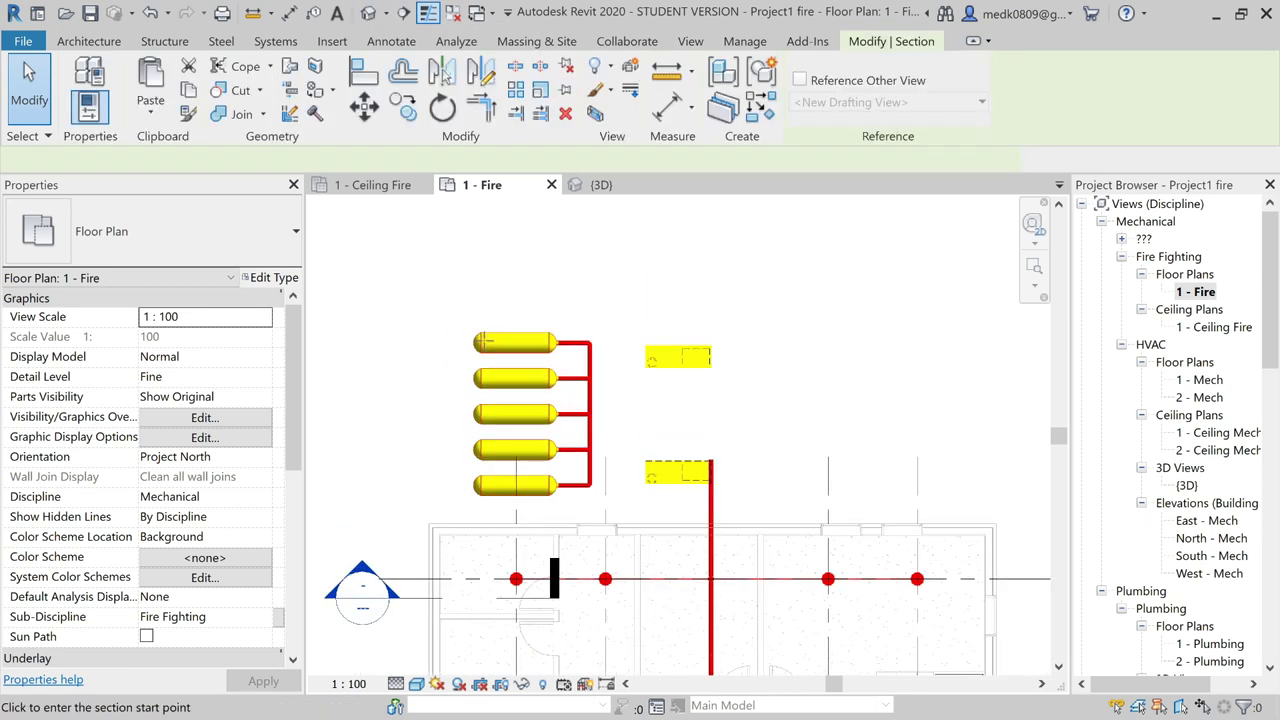
pyautogui.scroll(2, 491, 374)
pyautogui.scroll(1, 425, 374)
pyautogui.click(425, 376)
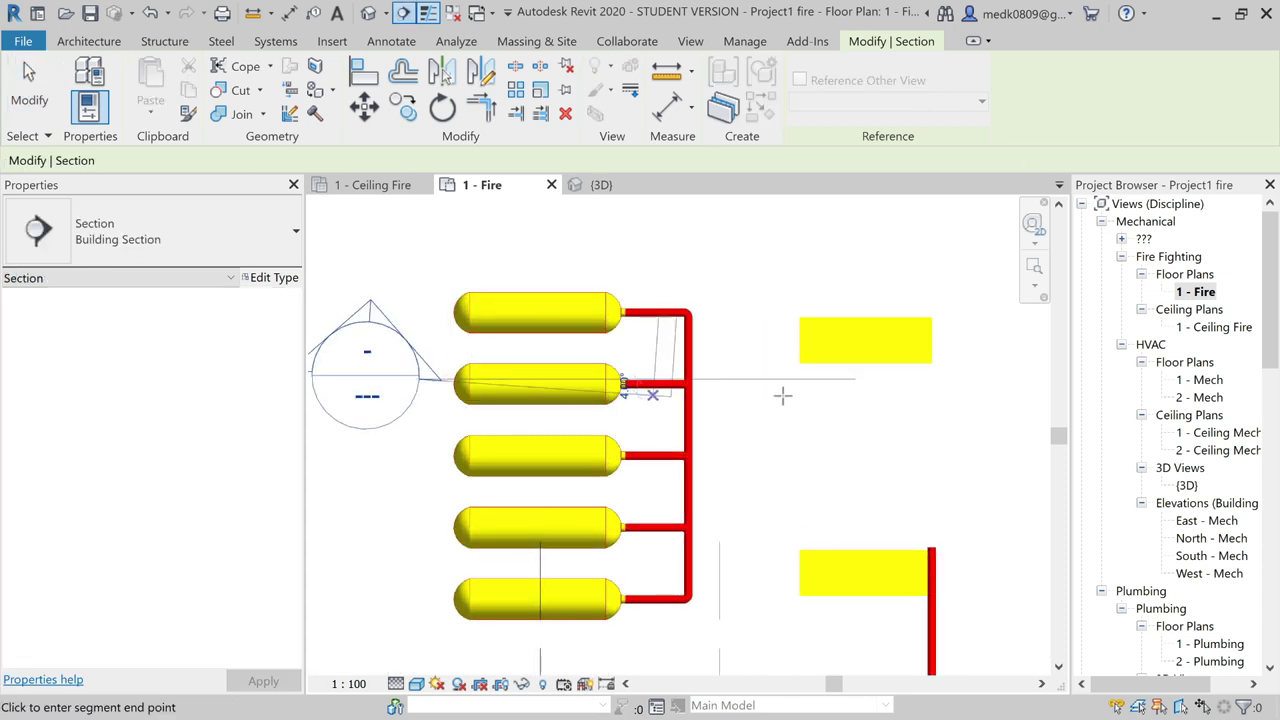
pyautogui.click(976, 378)
pyautogui.scroll(-2, 836, 433)
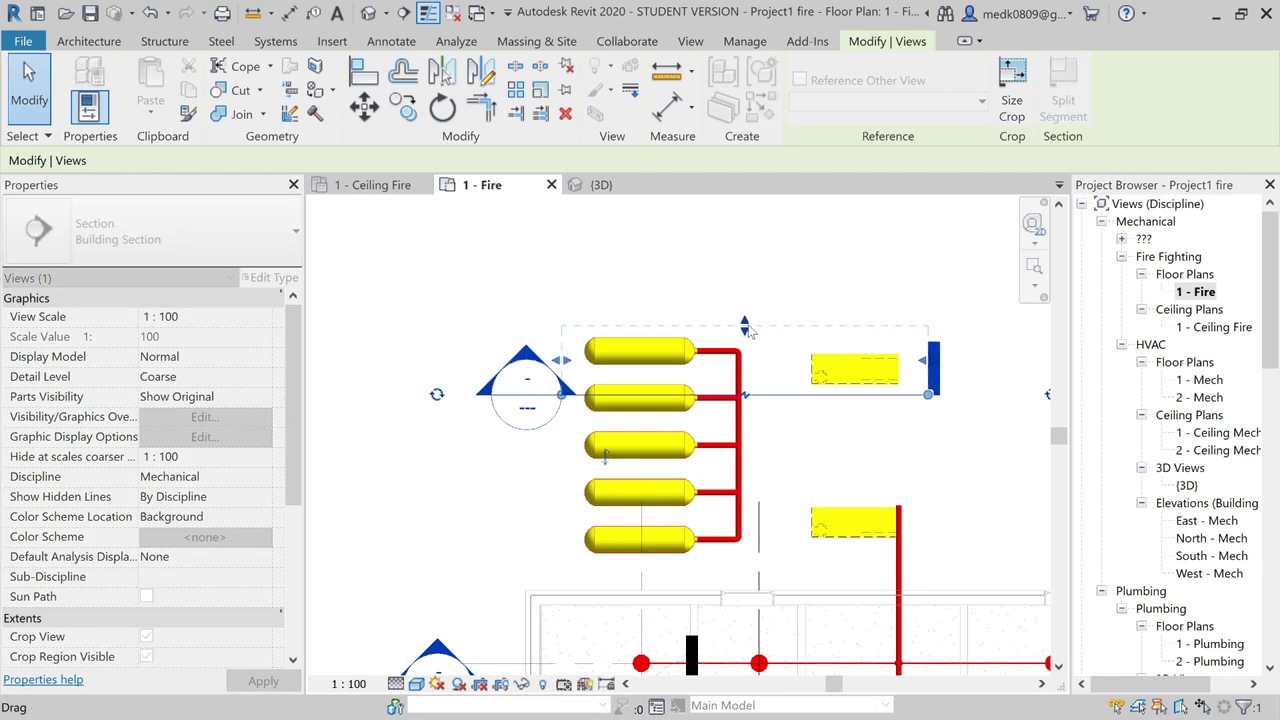
pyautogui.rightClick(797, 399)
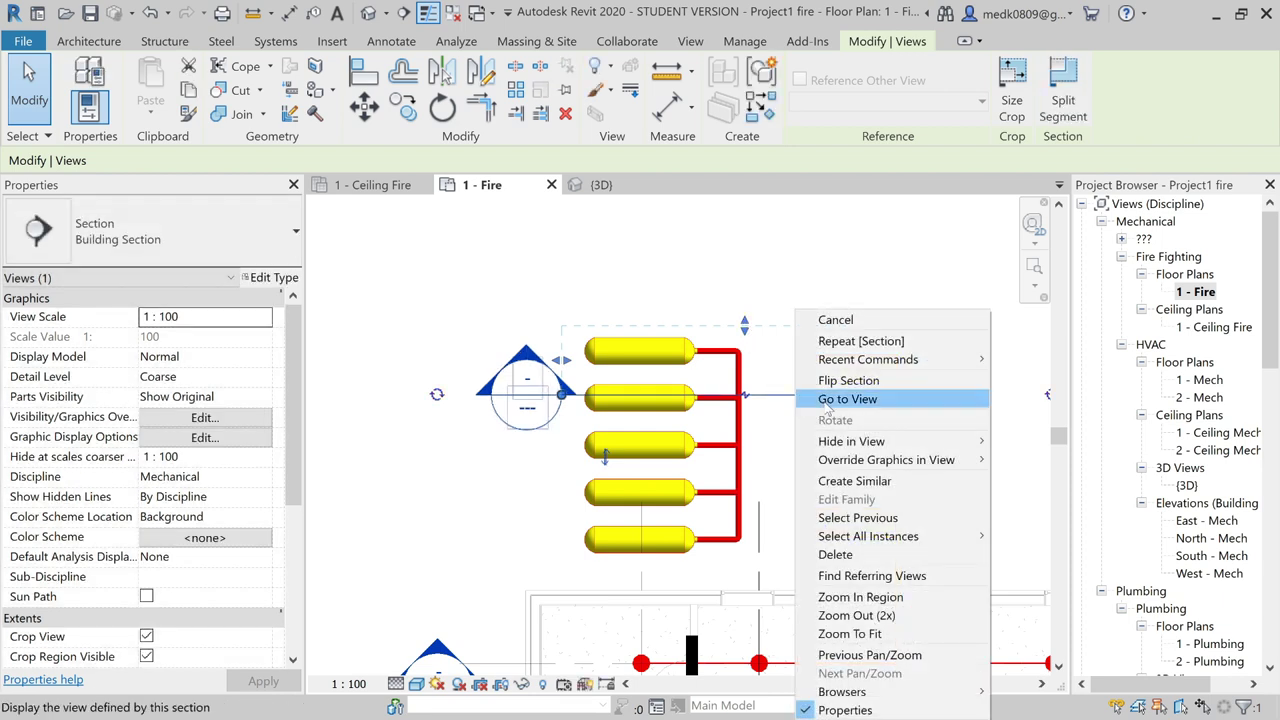
pyautogui.click(828, 400)
# - Set Section 2 to Fine detail level and Shaded visual style
pyautogui.scroll(2, 801, 436)
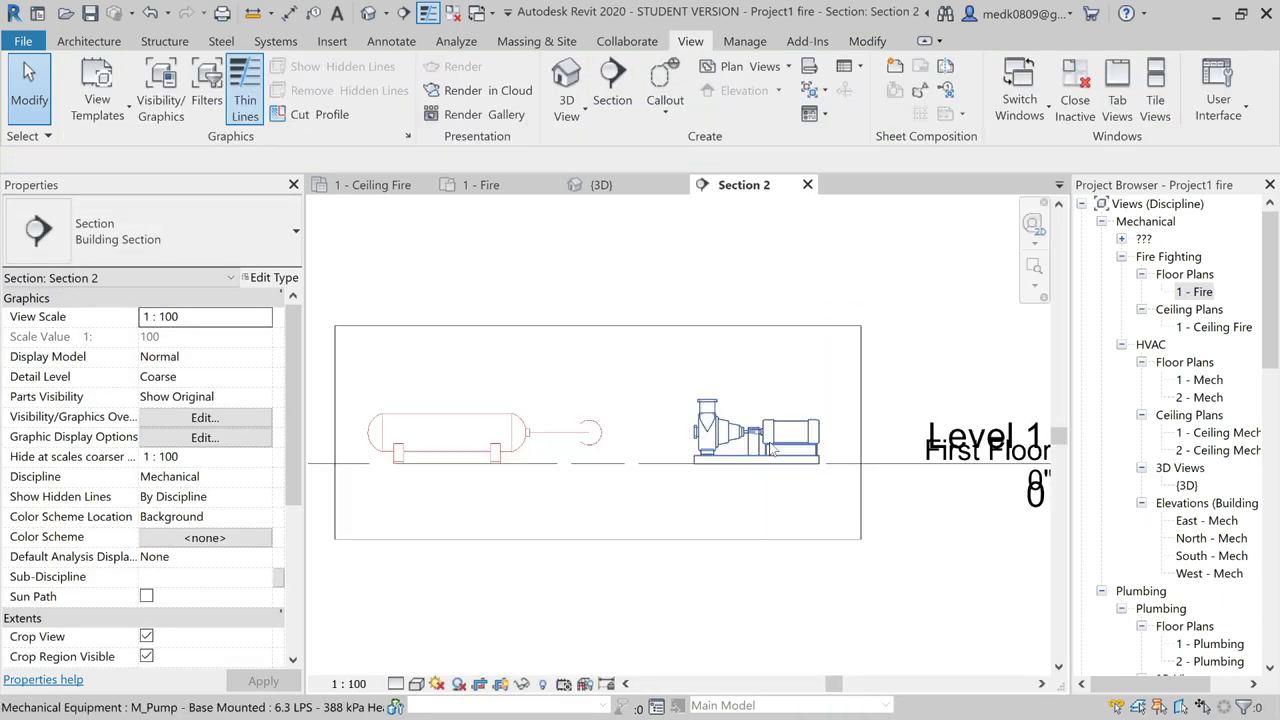
pyautogui.click(395, 683)
pyautogui.click(422, 663)
pyautogui.click(416, 683)
pyautogui.click(433, 610)
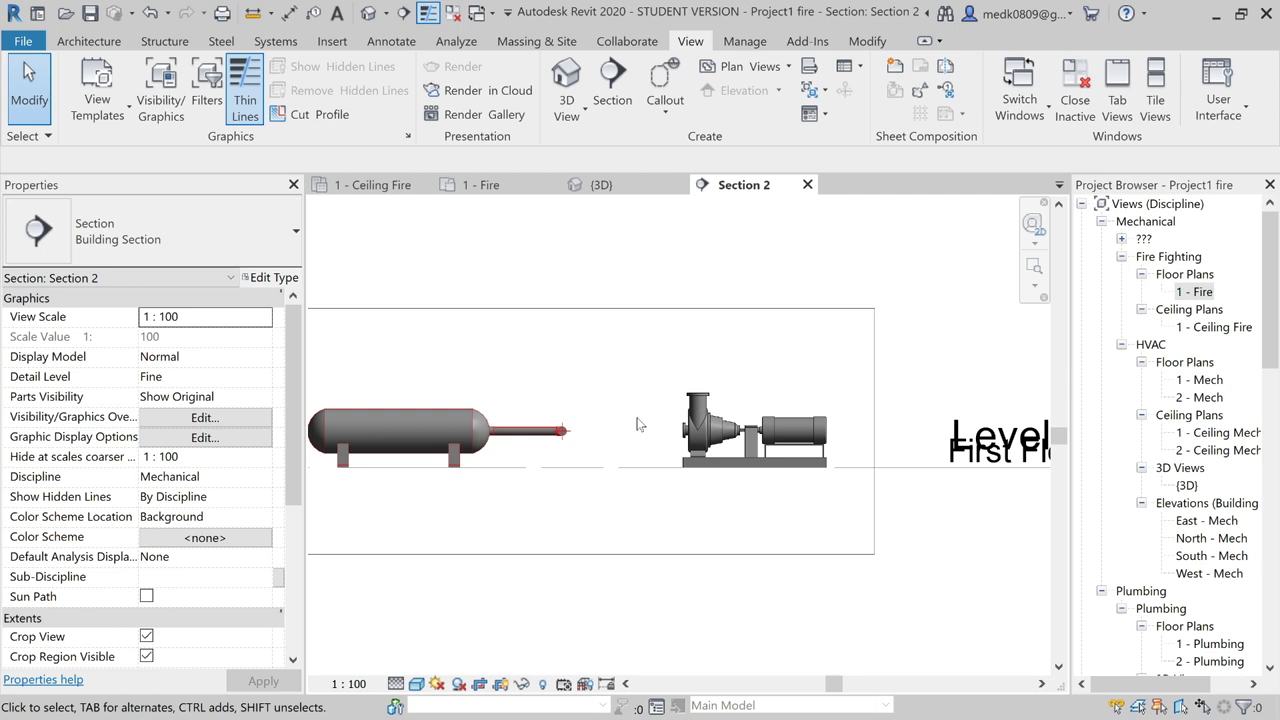
# - Draw an 80 mm inlet pipe from the pump toward the tank
pyautogui.click(688, 432)
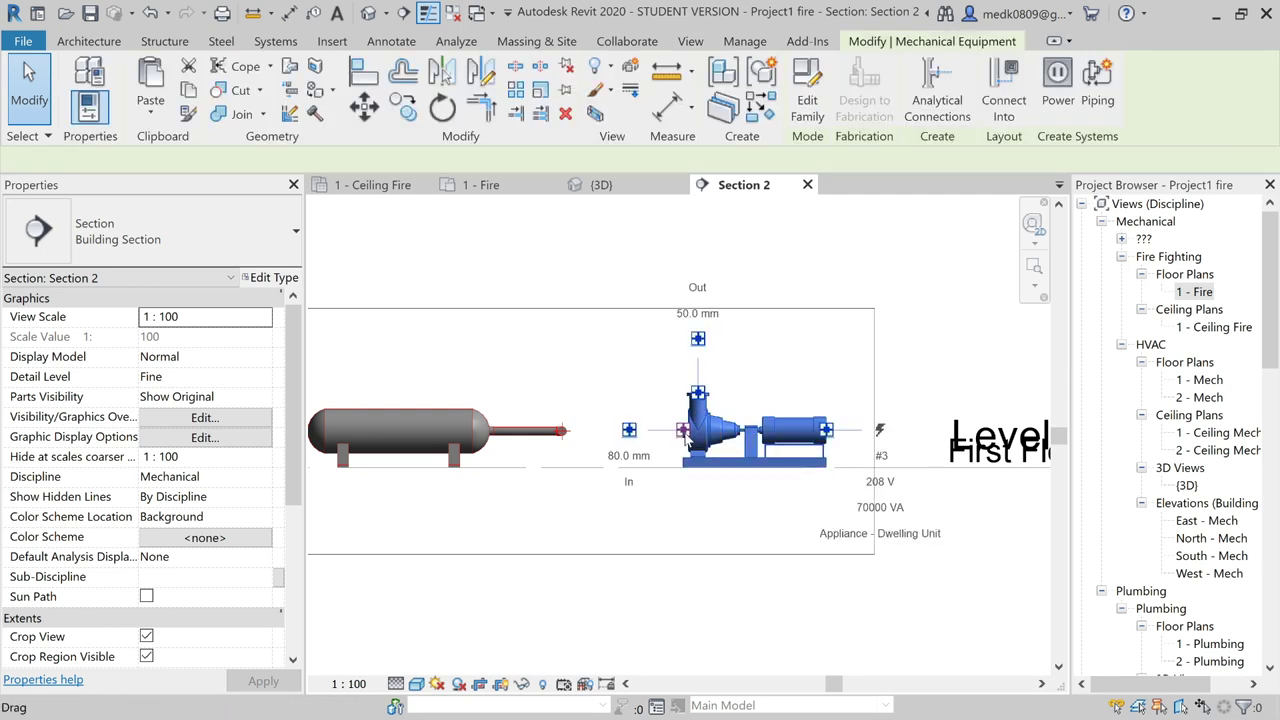
pyautogui.click(628, 430)
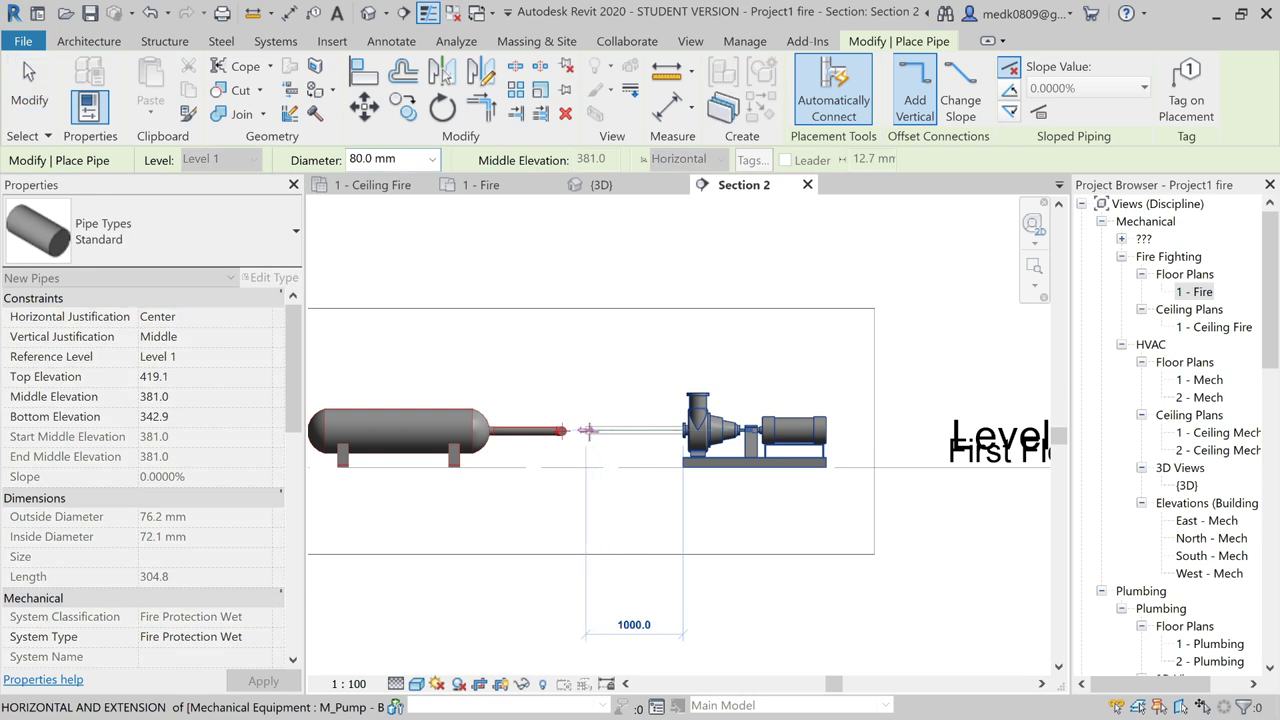
pyautogui.click(589, 431)
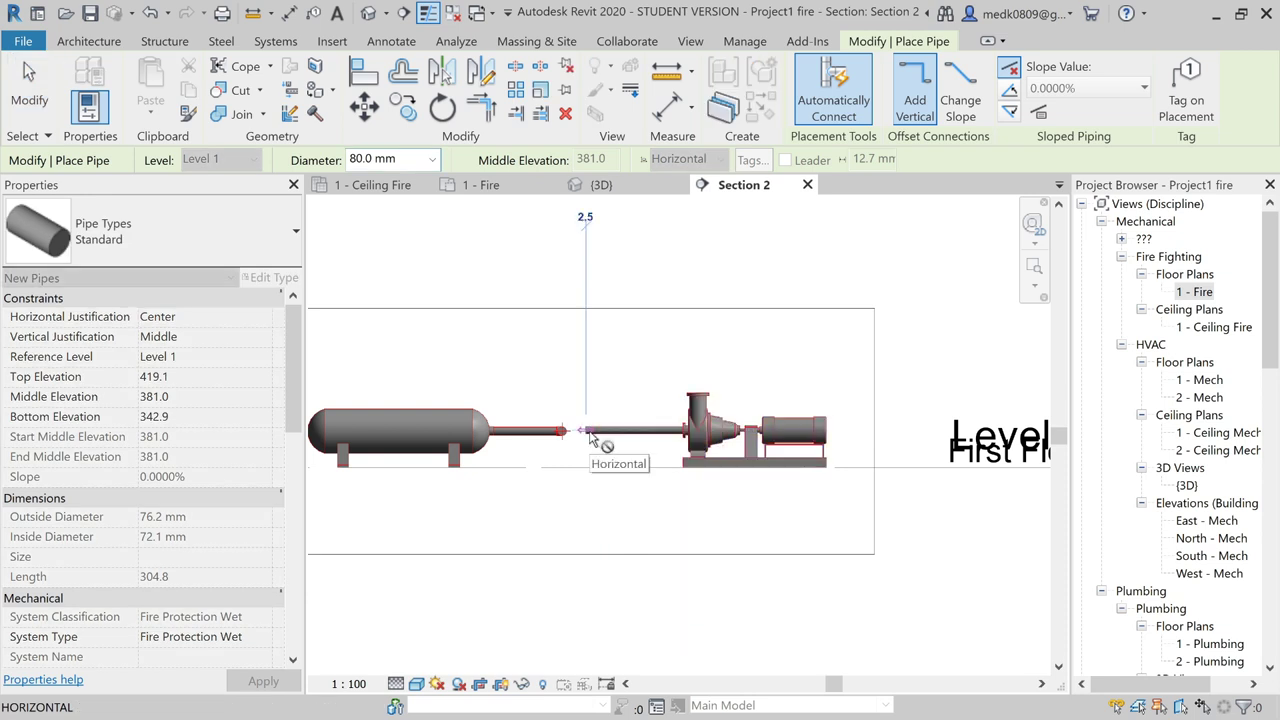
pyautogui.press('Escape')
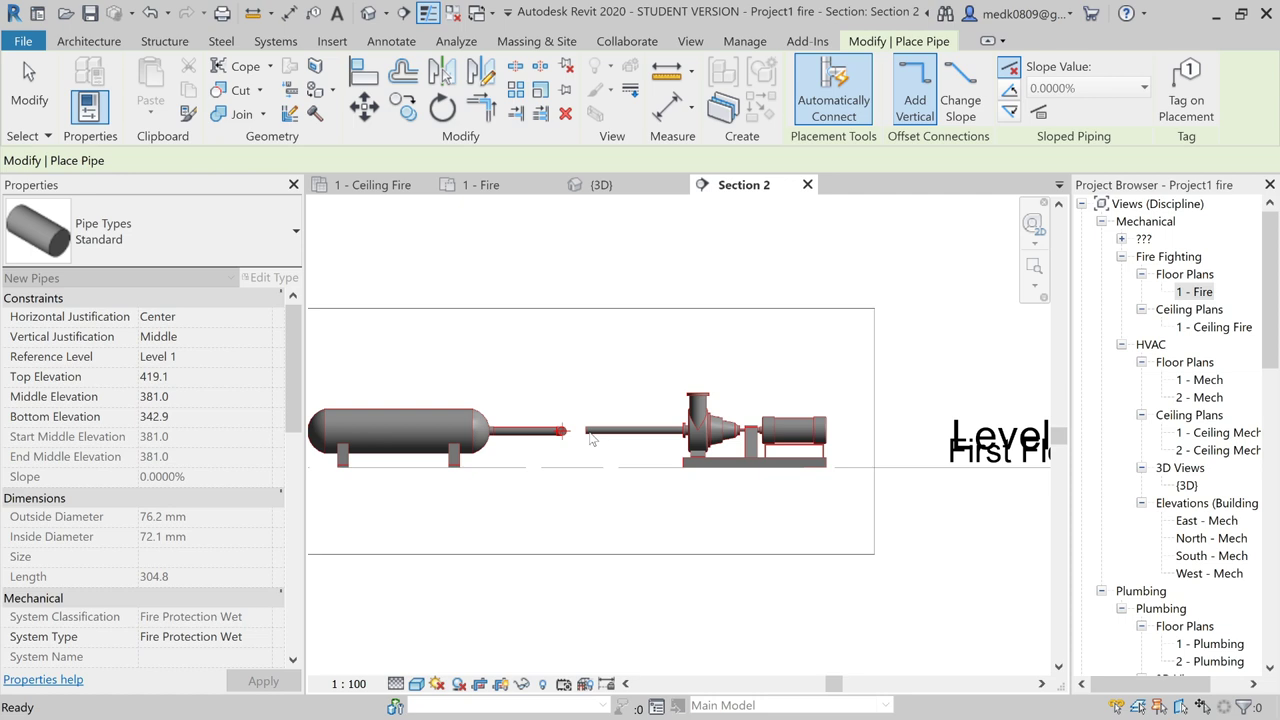
pyautogui.press('Escape')
# - Draw a 50 mm vertical riser from the pump's outlet
pyautogui.click(700, 395)
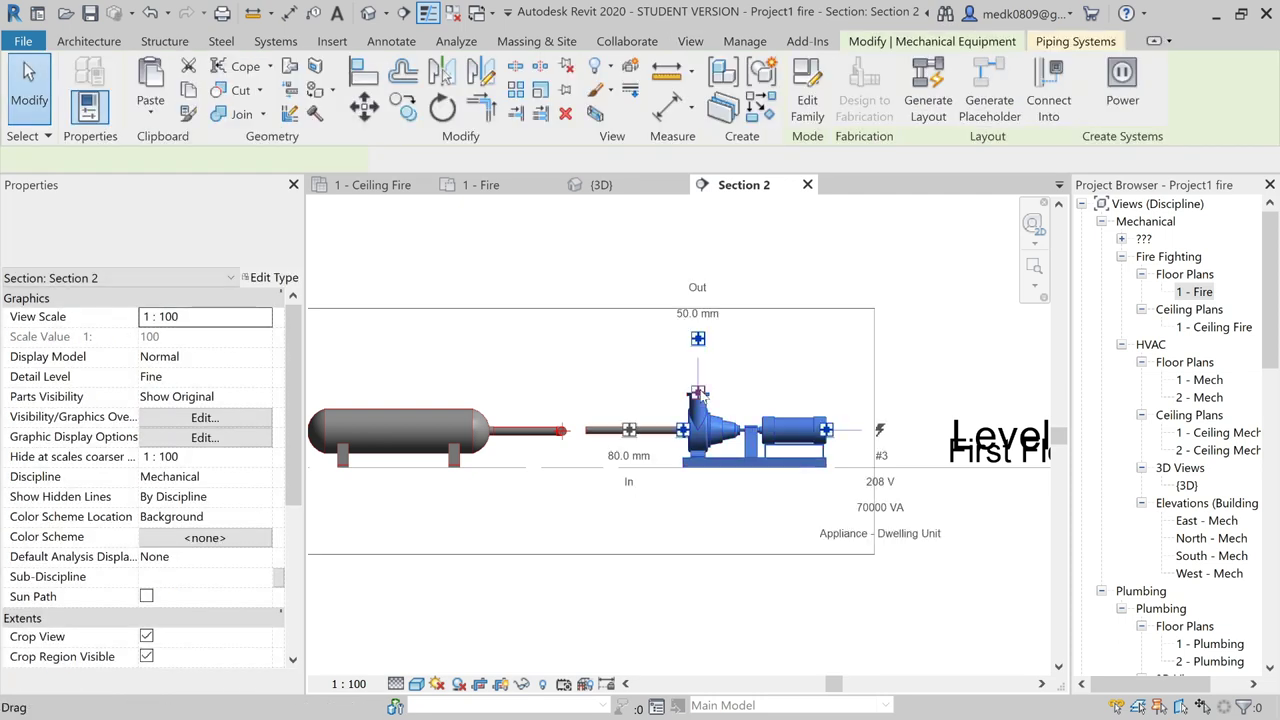
pyautogui.rightClick(700, 393)
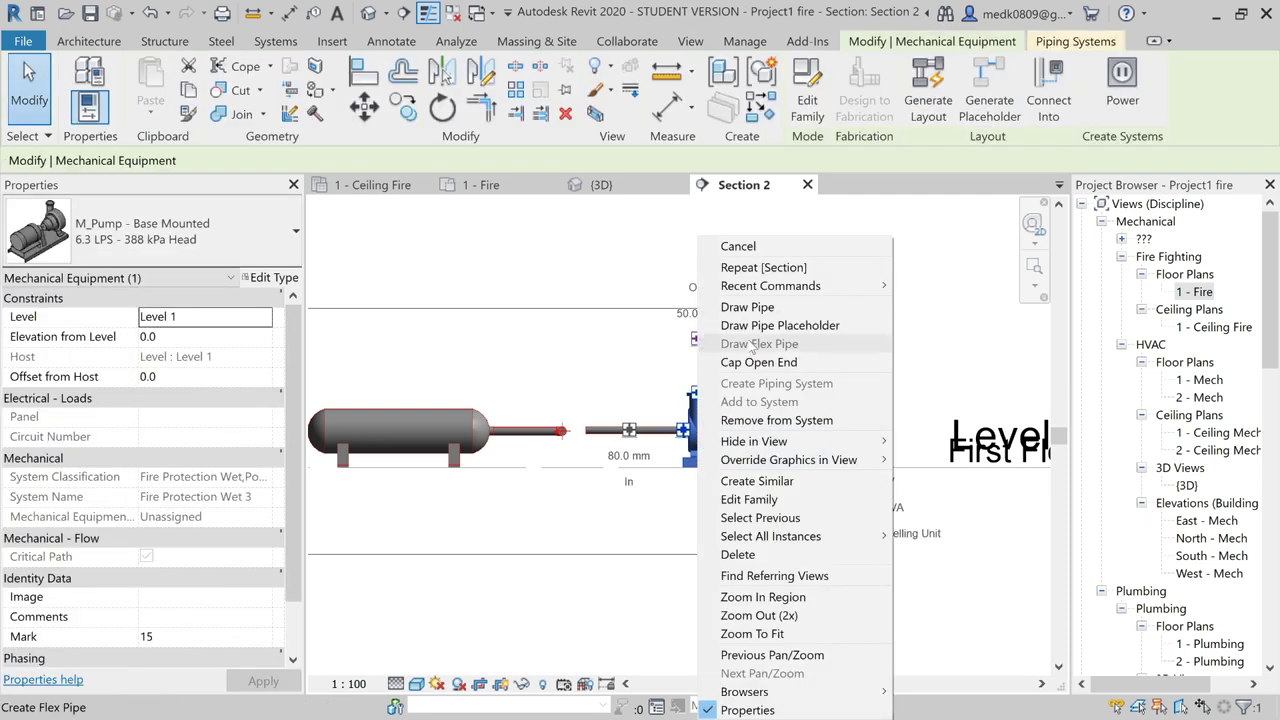
pyautogui.click(722, 310)
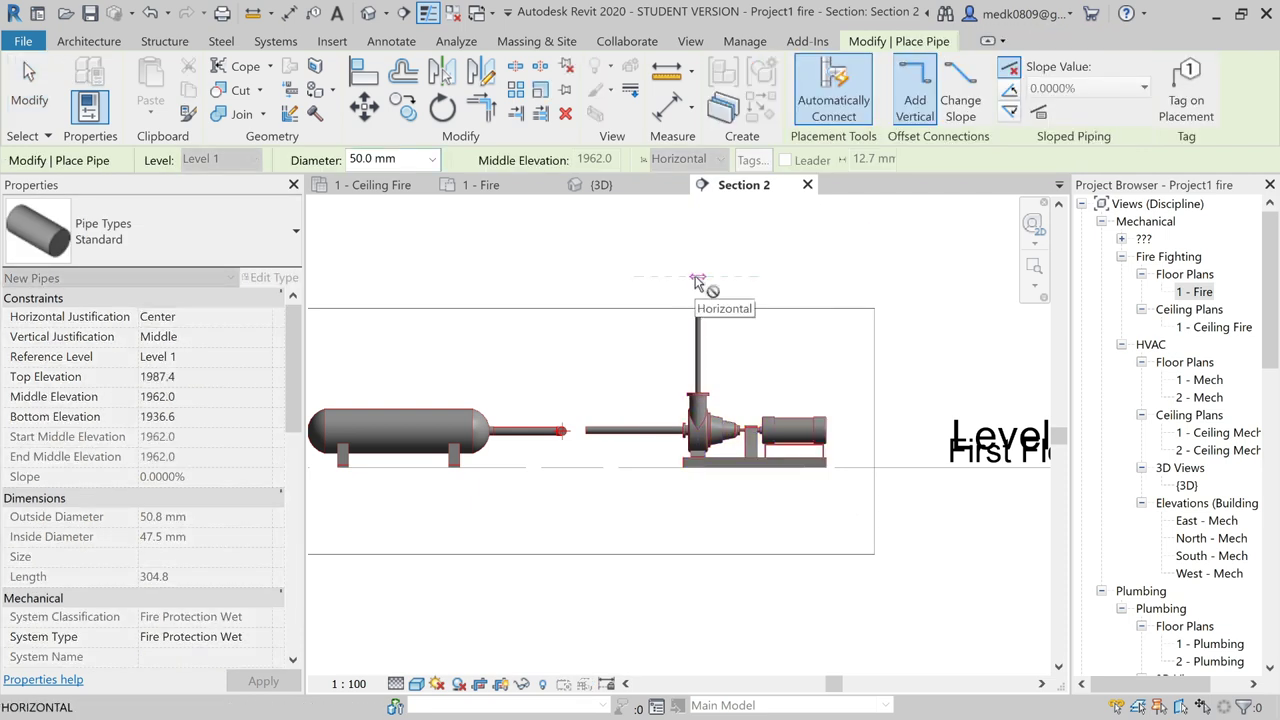
pyautogui.press('Escape')
pyautogui.press('Escape')
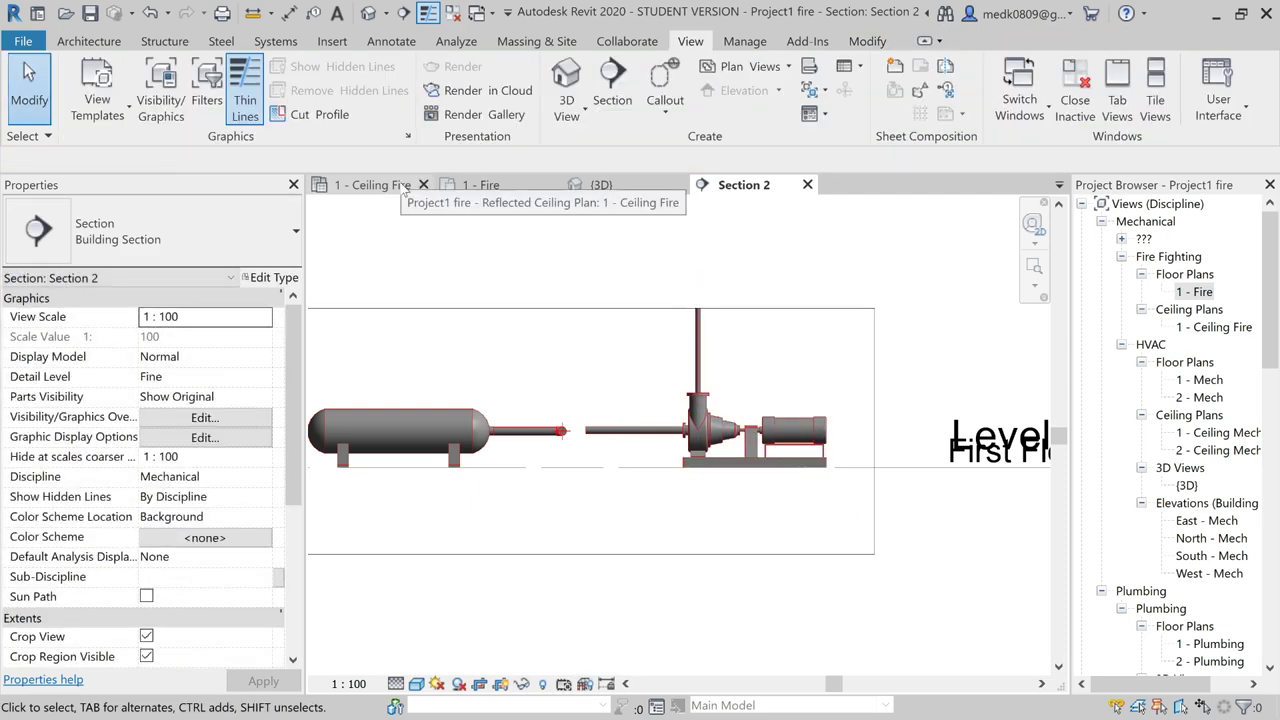
# - Return to the 1 - Fire floor plan and delete the lower pump
pyautogui.click(480, 186)
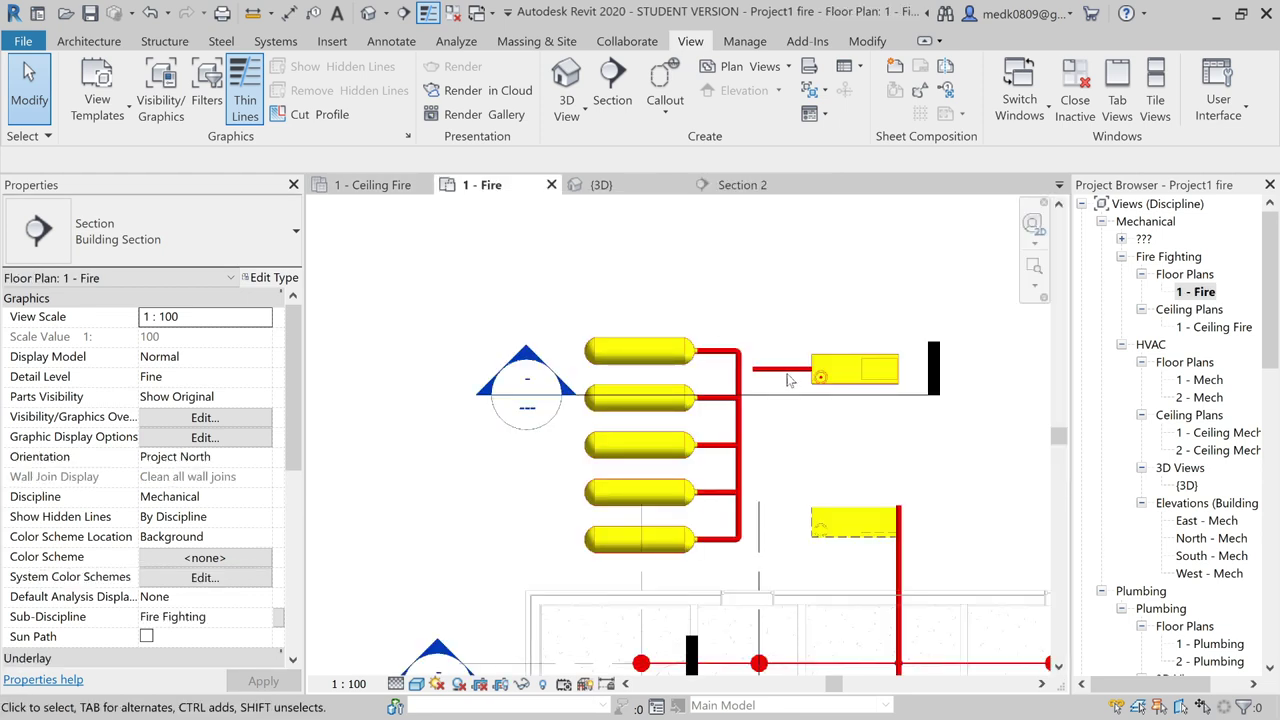
pyautogui.scroll(1, 766, 400)
pyautogui.scroll(2, 743, 363)
pyautogui.scroll(1, 735, 358)
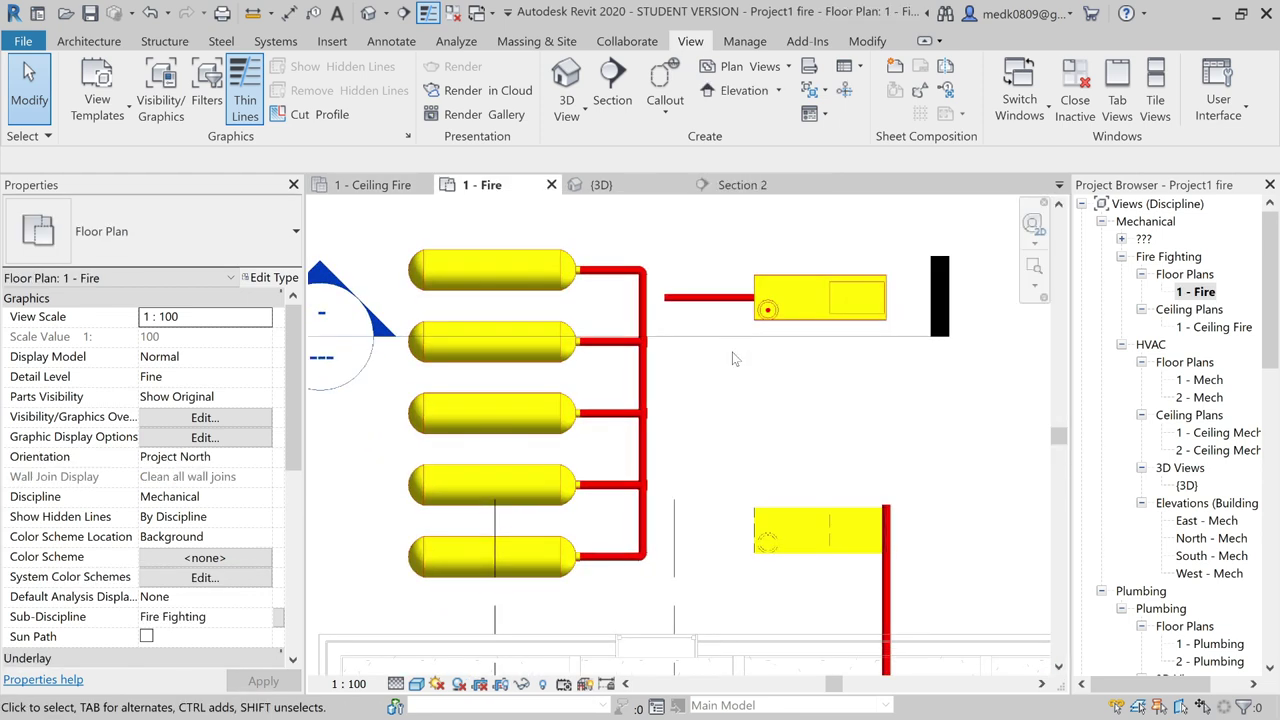
pyautogui.click(800, 543)
pyautogui.press('Delete')
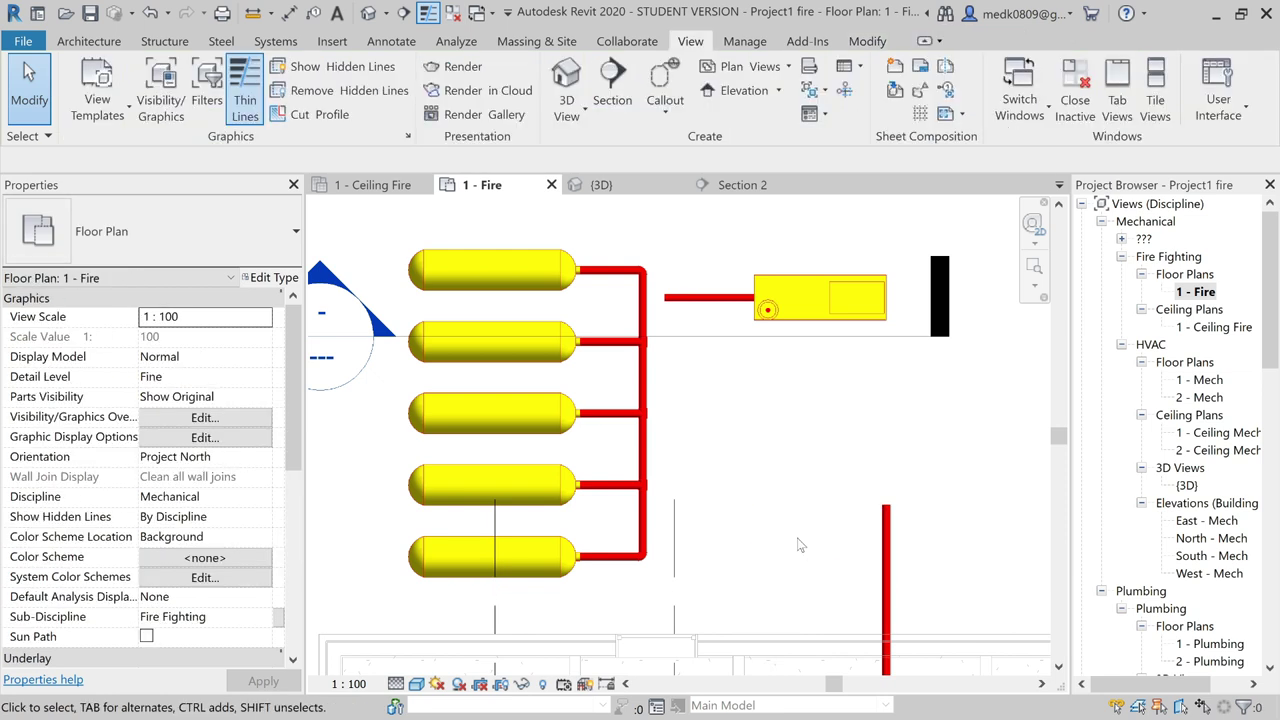
# - Copy the upper pump with its pipe and place the copy lower down, beside the vertical red pipe
pyautogui.moveTo(651, 229); pyautogui.dragTo(711, 317)
pyautogui.moveTo(868, 343); pyautogui.dragTo(905, 349)
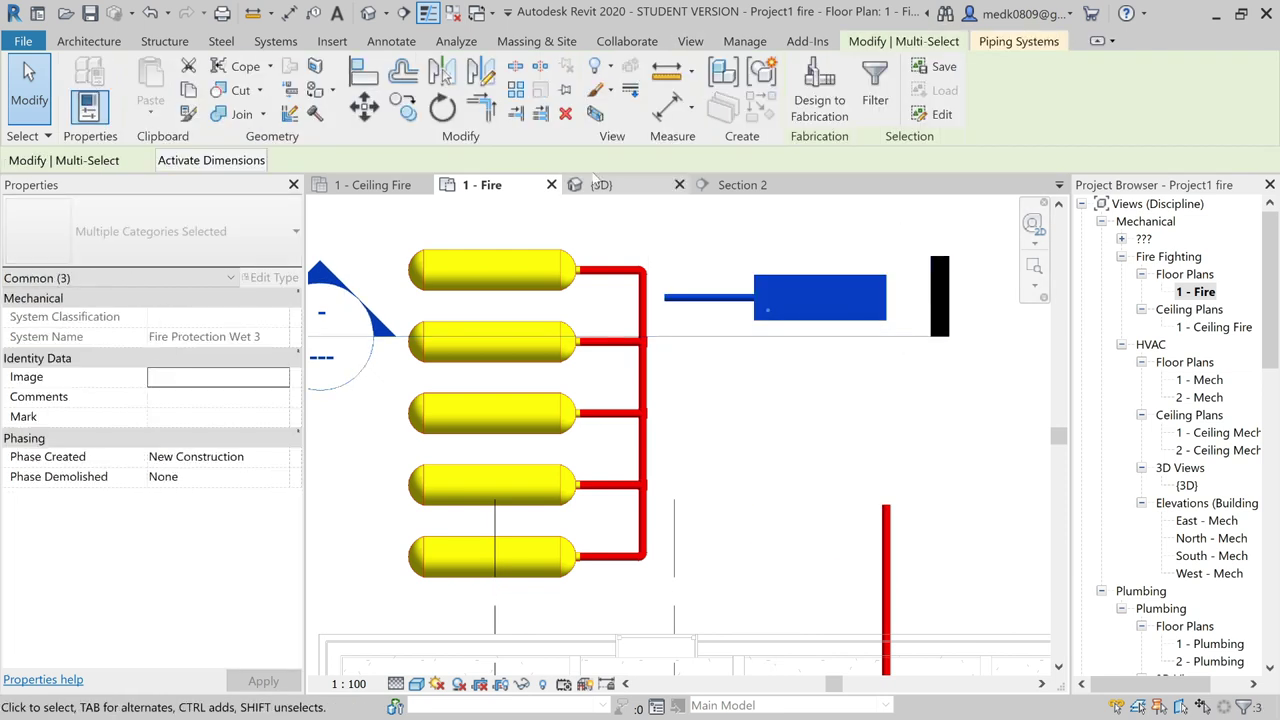
pyautogui.click(403, 108)
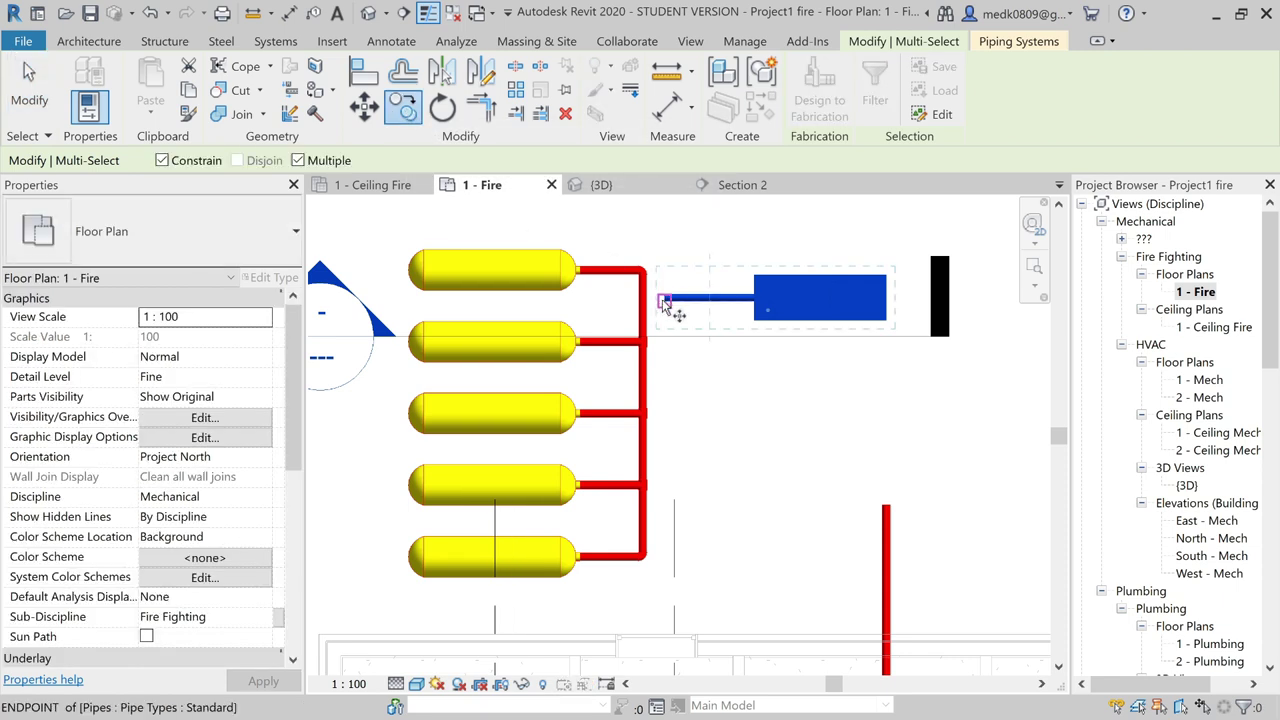
pyautogui.scroll(3, 672, 309)
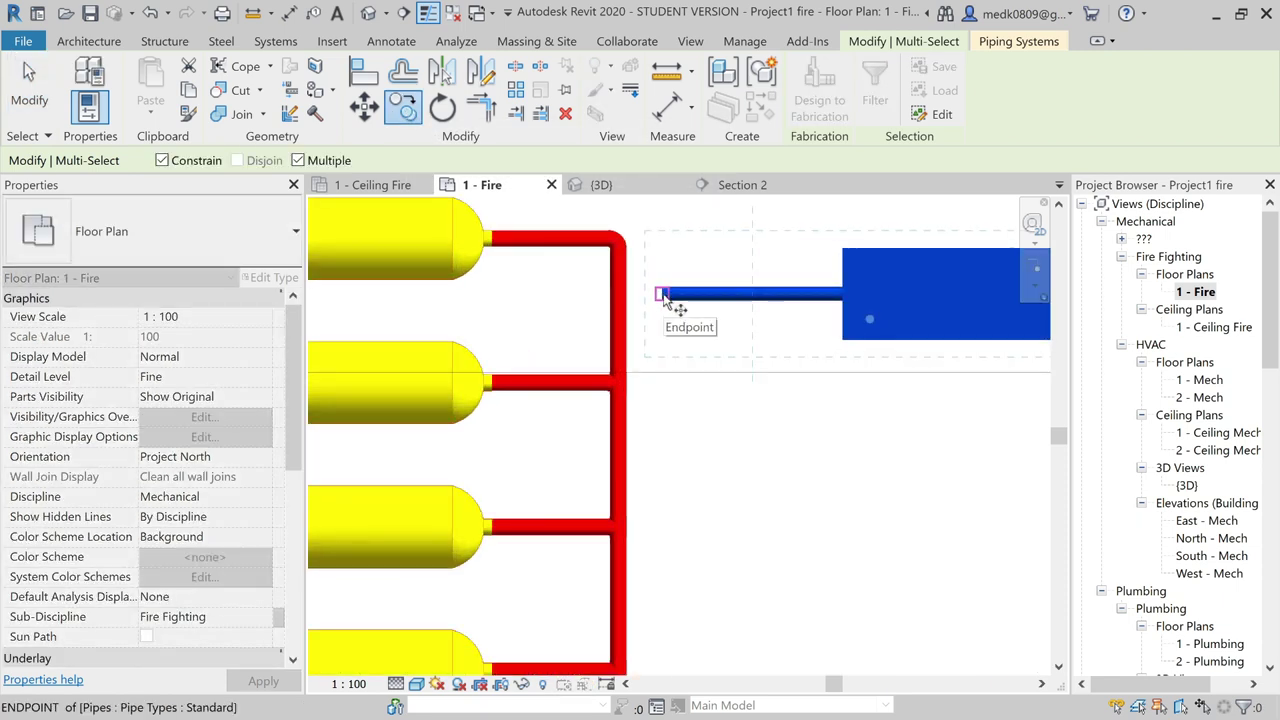
pyautogui.scroll(3, 662, 300)
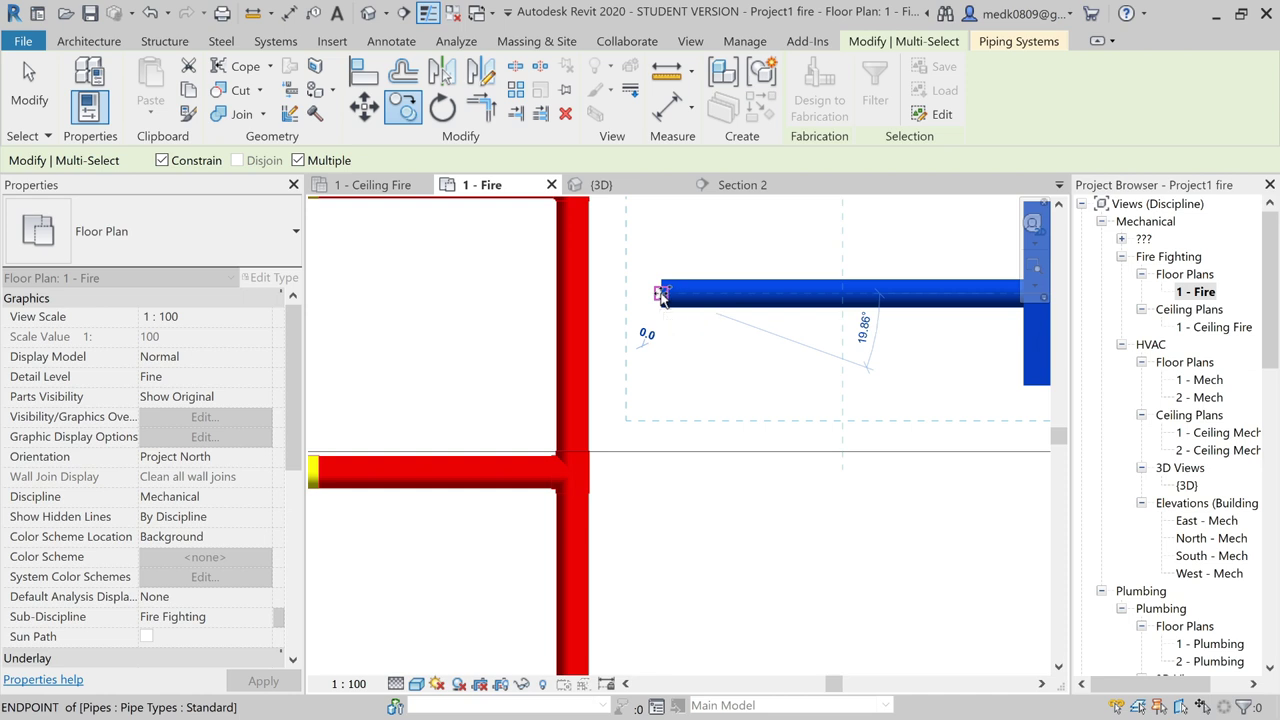
pyautogui.scroll(-3, 662, 296)
pyautogui.scroll(-2, 658, 294)
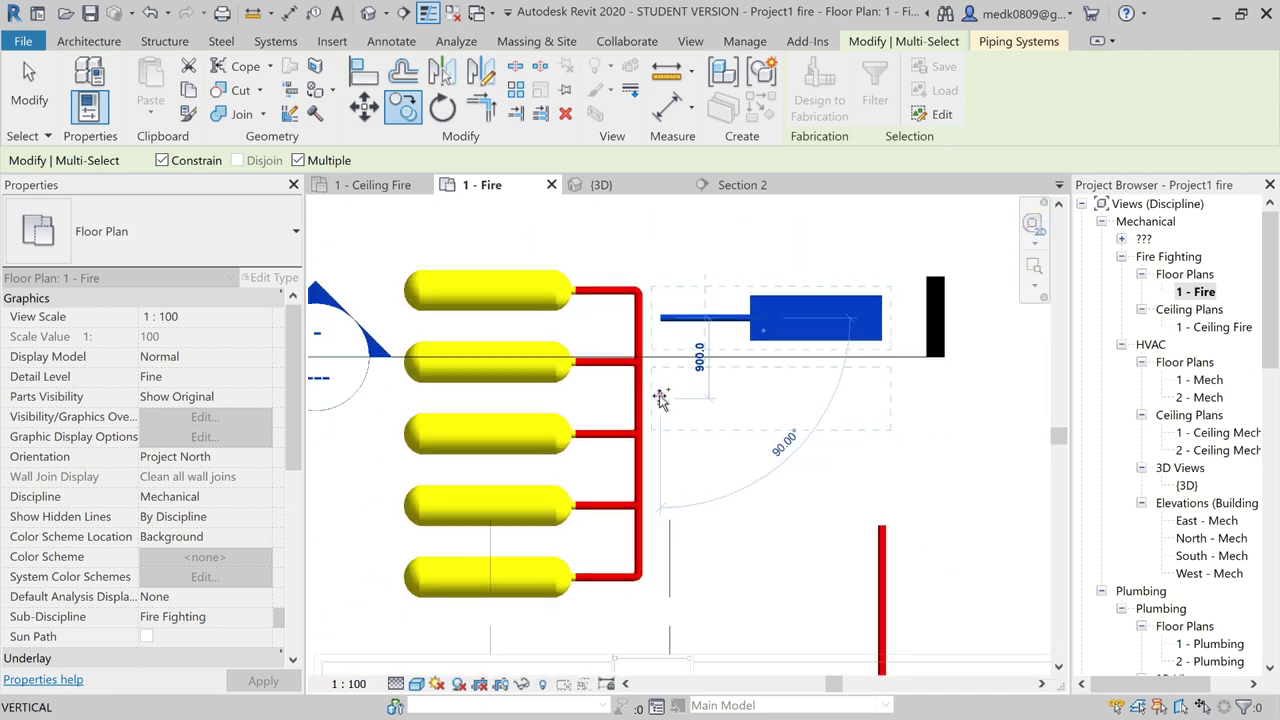
pyautogui.scroll(2, 660, 470)
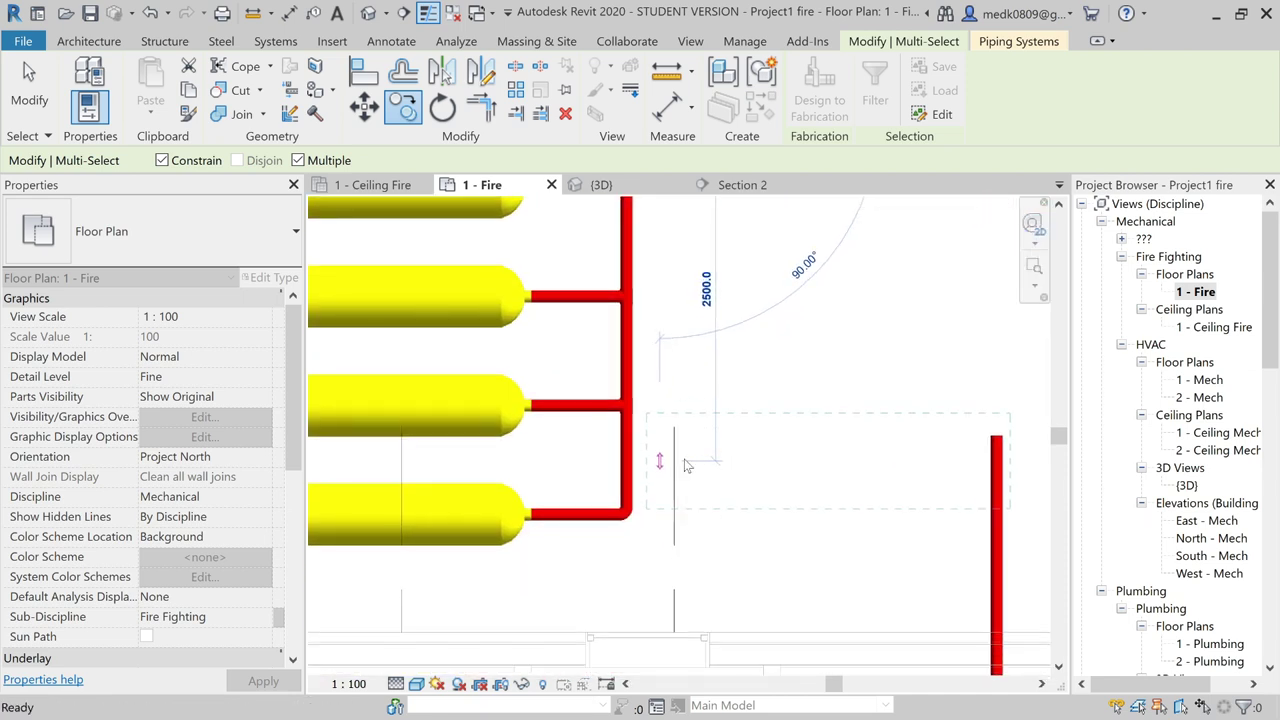
pyautogui.click(701, 462)
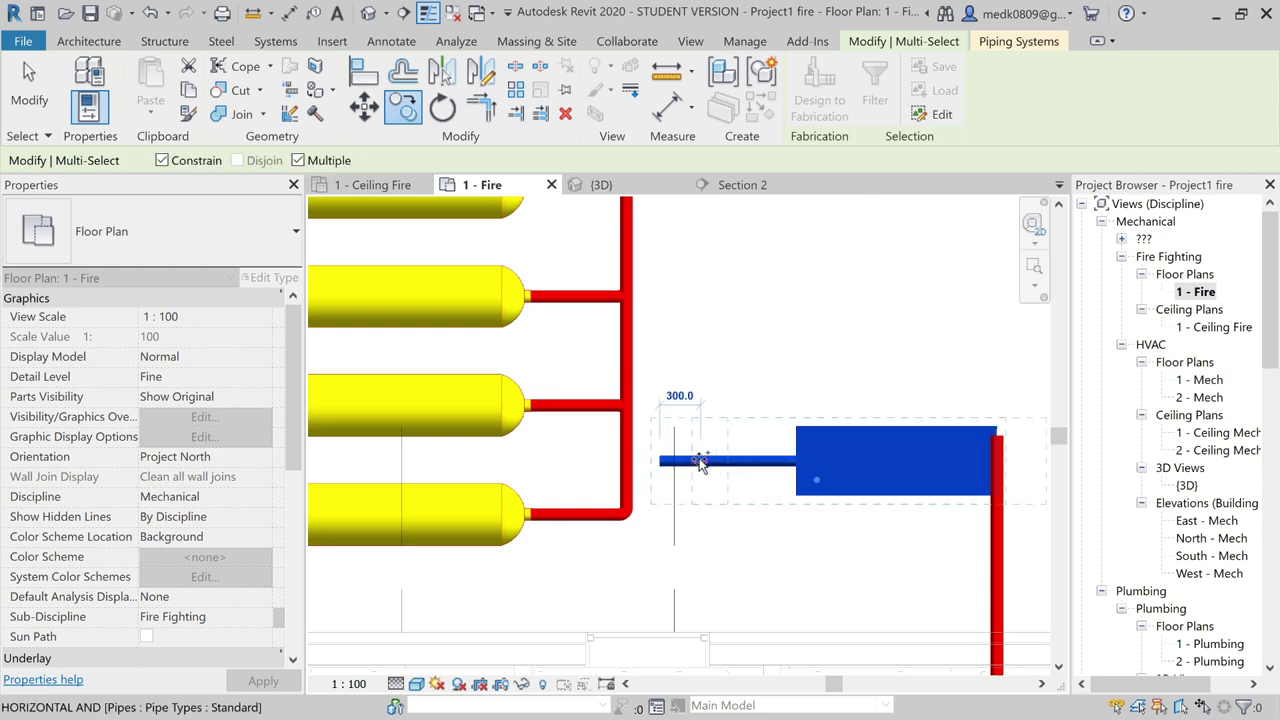
pyautogui.press('Escape')
pyautogui.press('Escape')
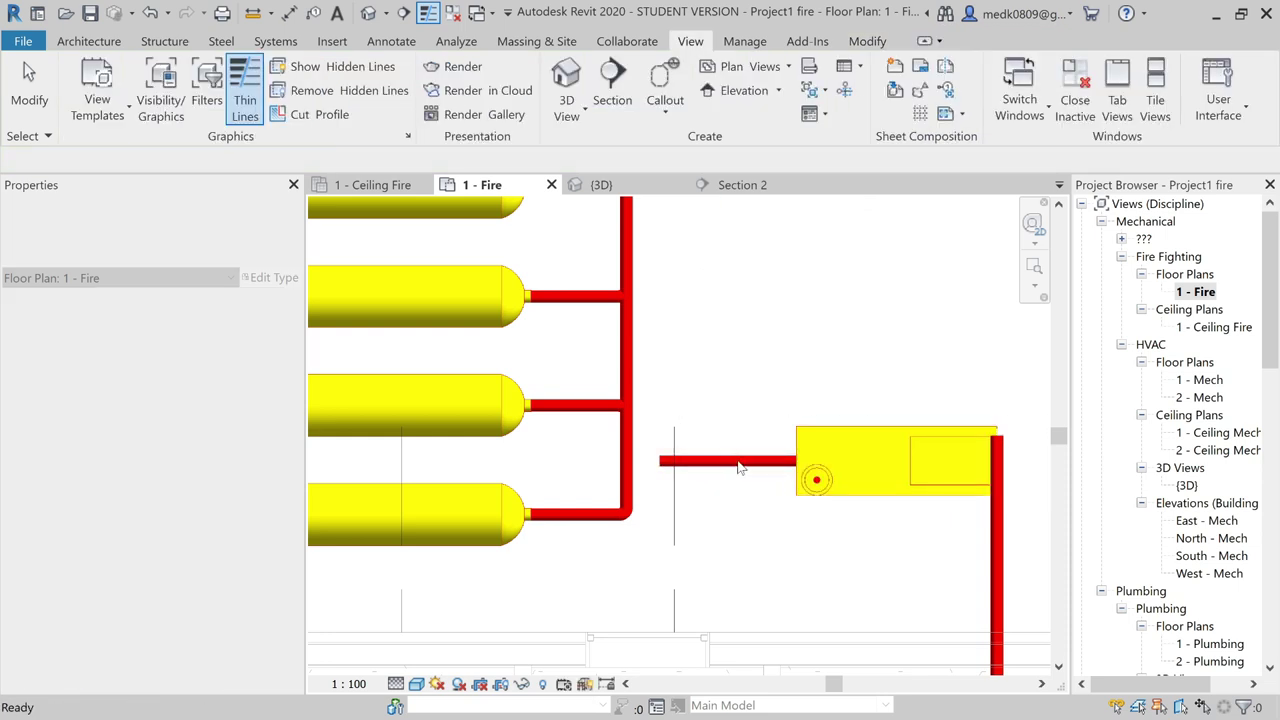
pyautogui.scroll(-2, 740, 467)
pyautogui.scroll(1, 722, 289)
# - Stretch the upper pump's pipe end left onto the vertical header, forming a tee
pyautogui.scroll(1, 722, 289)
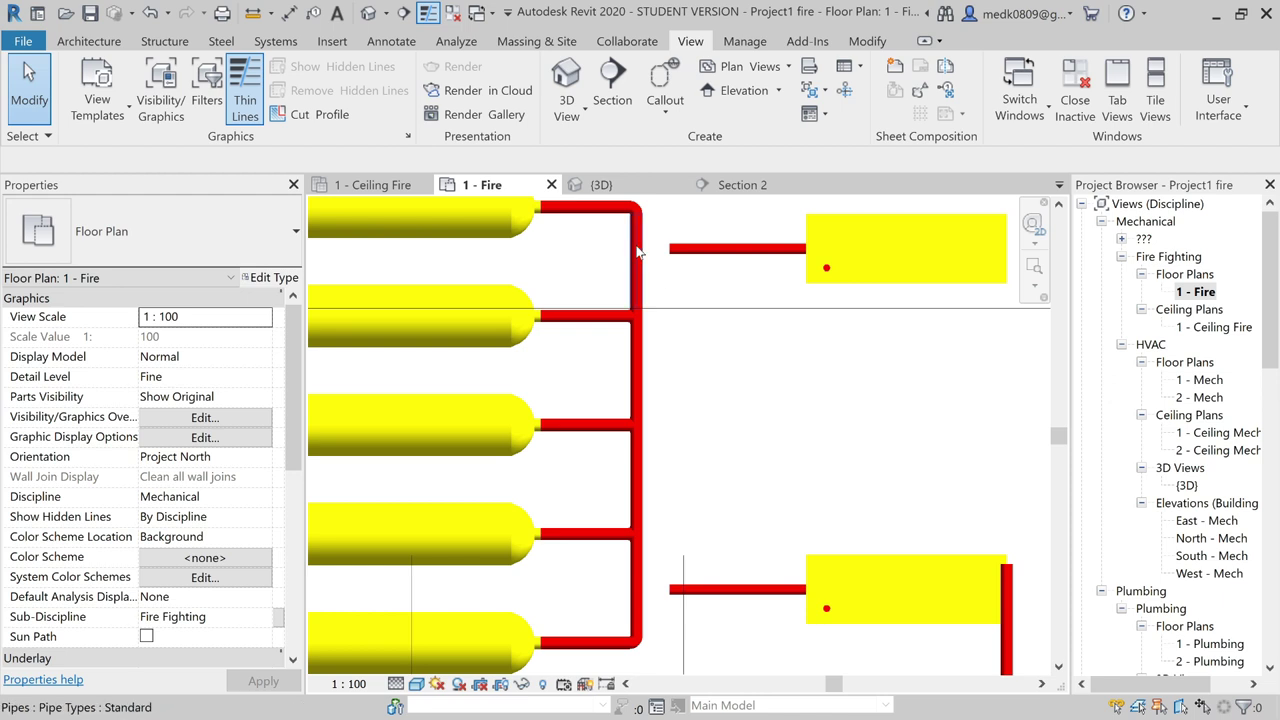
pyautogui.scroll(1, 618, 252)
pyautogui.moveTo(686, 294); pyautogui.dragTo(716, 344, button='middle')
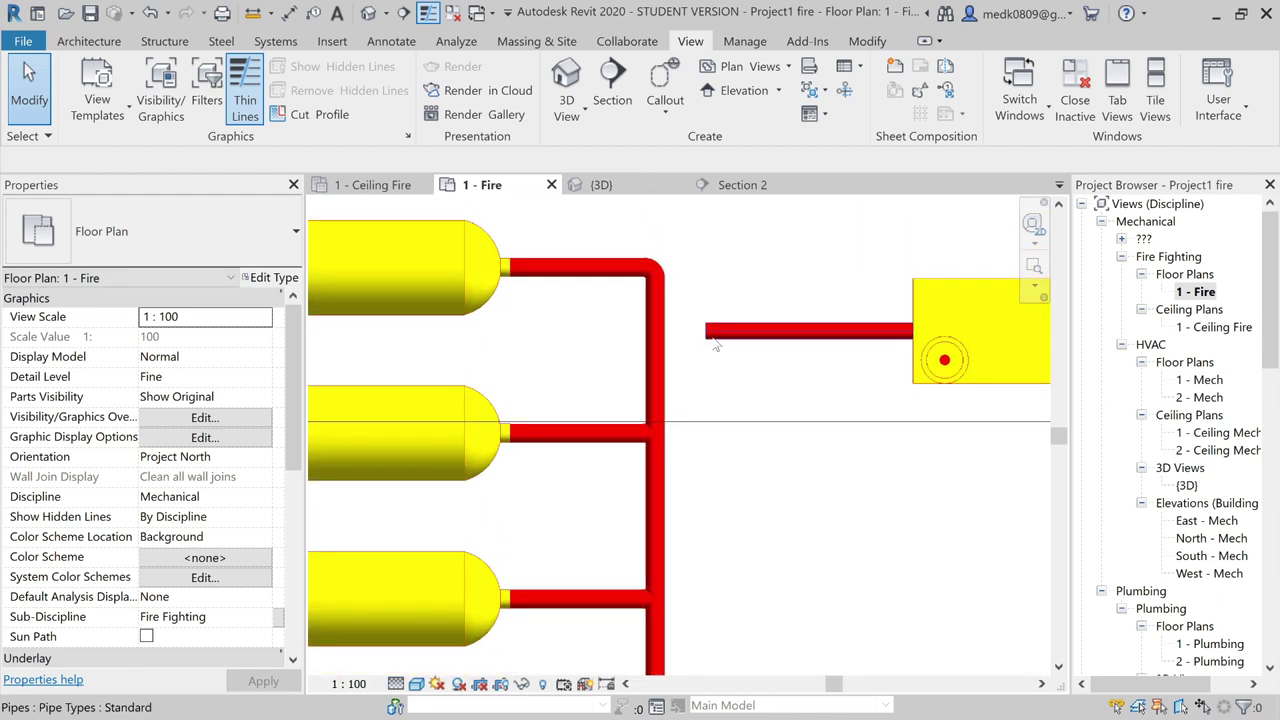
pyautogui.click(710, 336)
pyautogui.moveTo(708, 332); pyautogui.dragTo(656, 330)
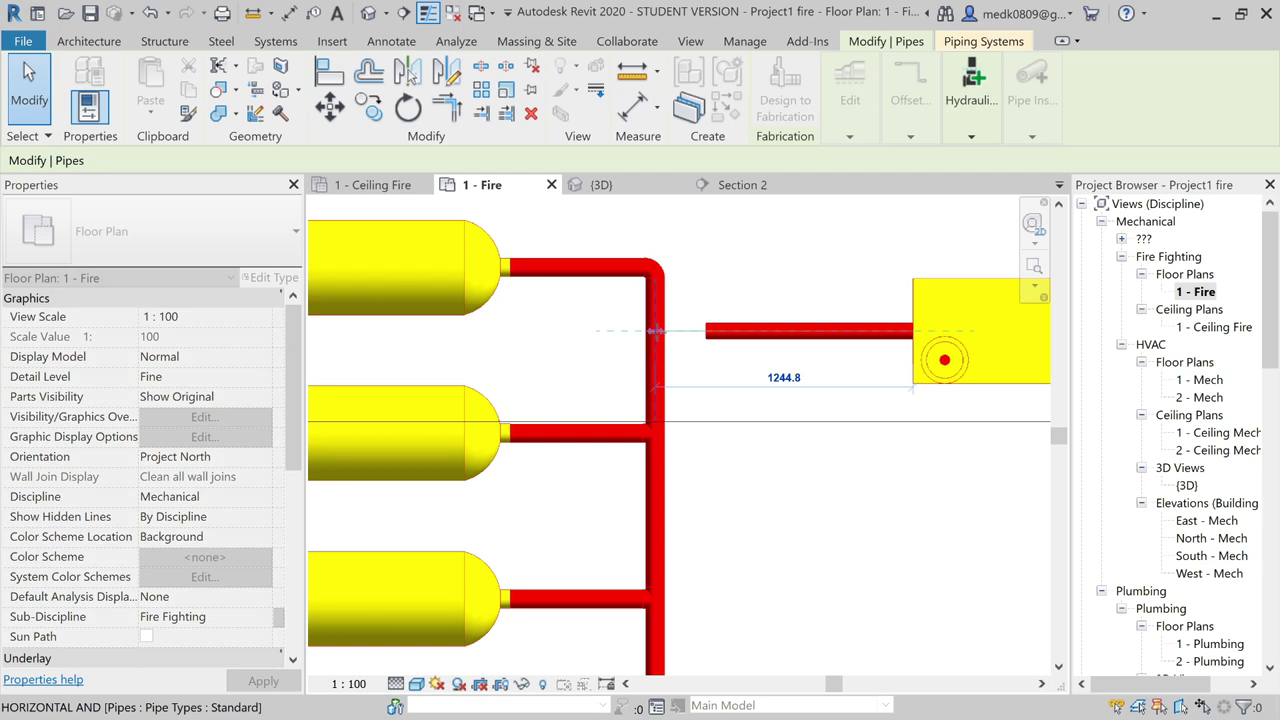
pyautogui.moveTo(656, 330); pyautogui.dragTo(656, 330)
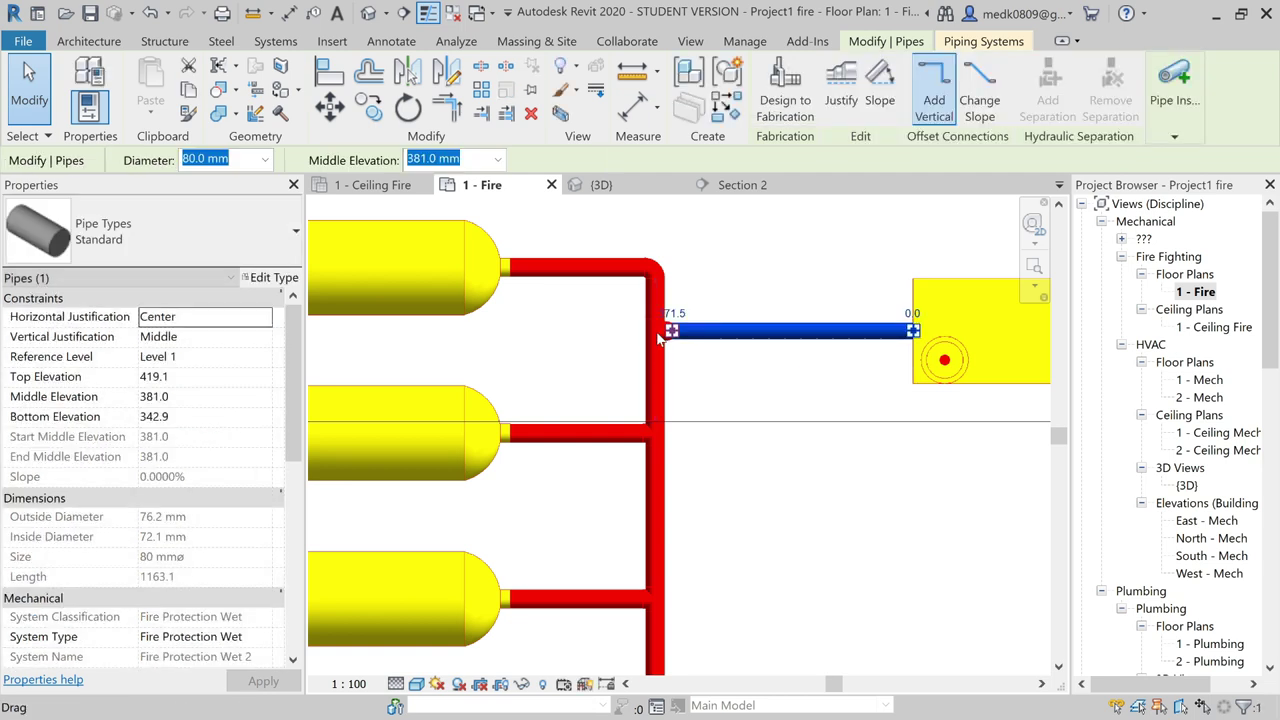
pyautogui.press('Escape')
# - Drag the lower pump's pipe end onto the header so it tees in as well
pyautogui.scroll(-1, 658, 338)
pyautogui.scroll(3, 720, 490)
pyautogui.moveTo(697, 490); pyautogui.dragTo(600, 486)
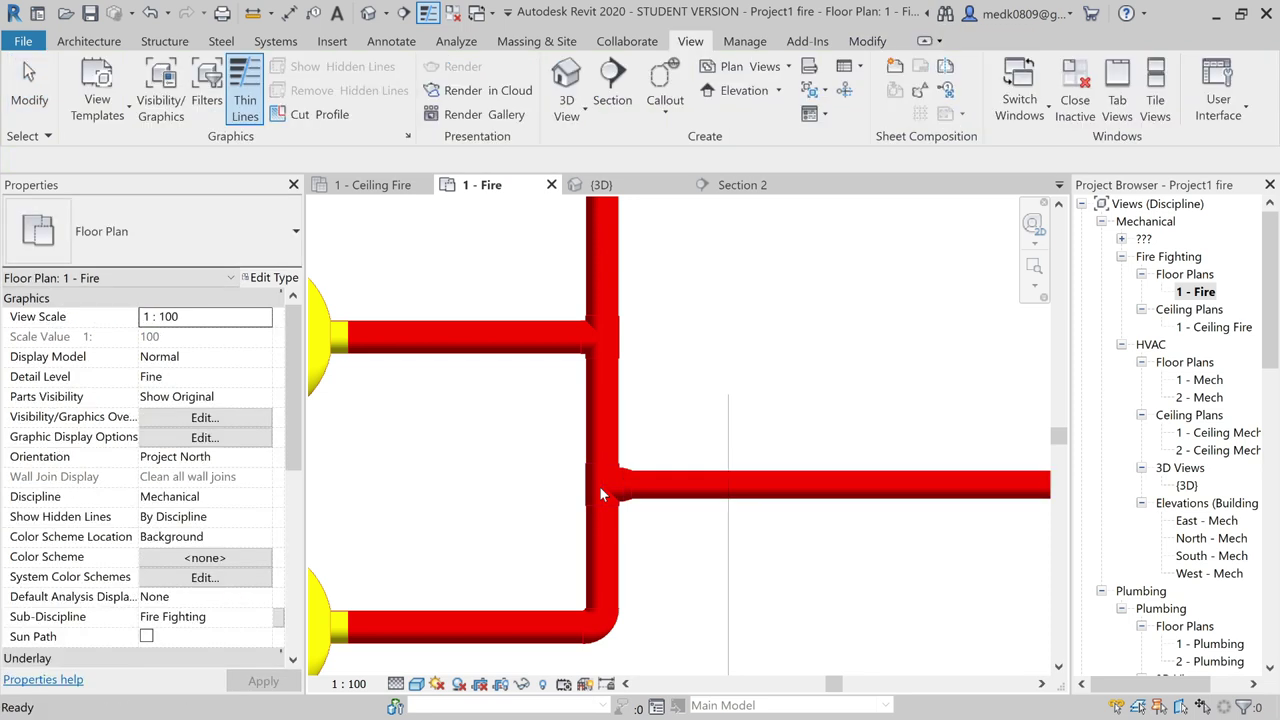
pyautogui.scroll(-2, 599, 486)
pyautogui.scroll(-2, 599, 486)
pyautogui.scroll(-2, 599, 486)
pyautogui.scroll(-1, 600, 492)
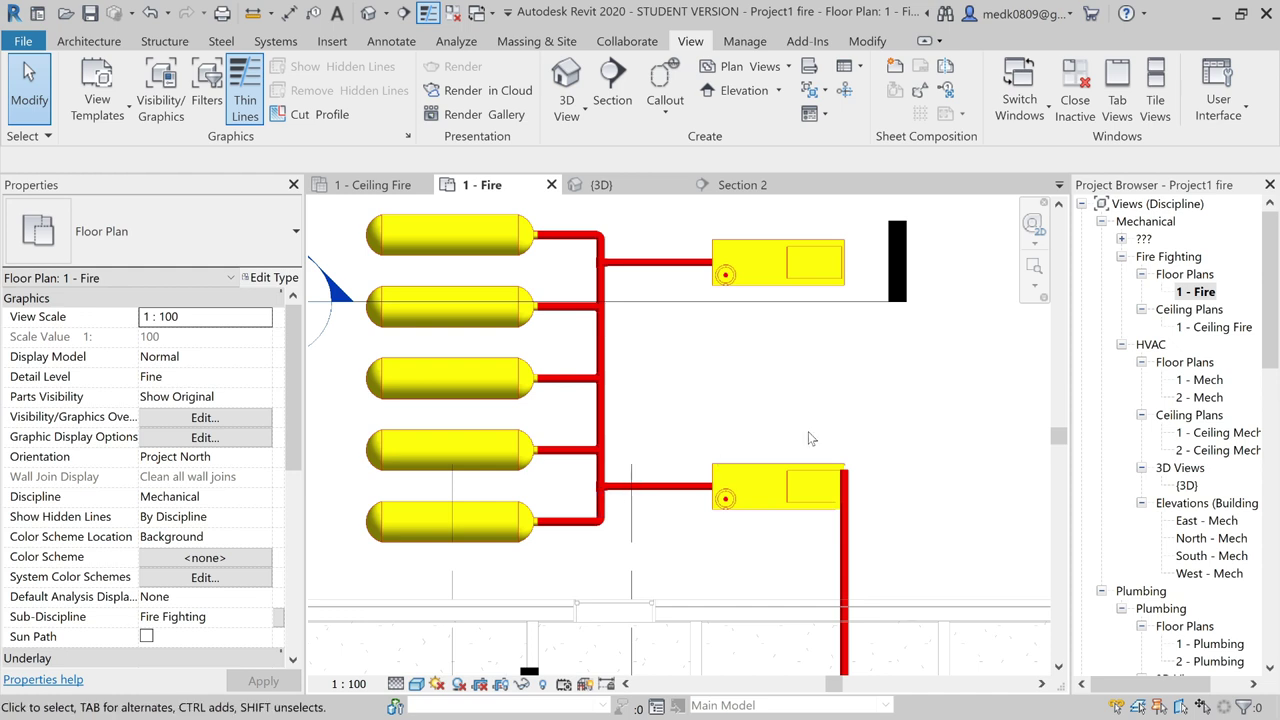
pyautogui.scroll(-3, 840, 485)
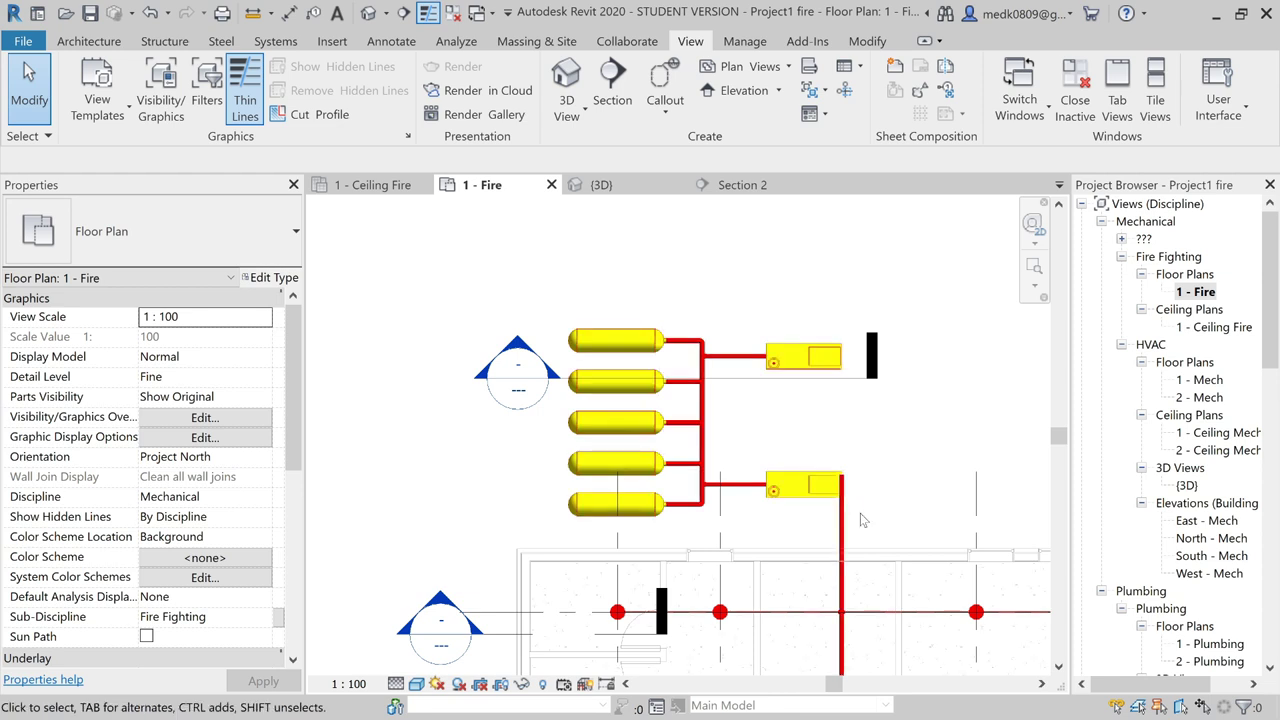
pyautogui.scroll(3, 860, 513)
pyautogui.scroll(1, 797, 376)
pyautogui.scroll(1, 806, 444)
pyautogui.moveTo(806, 428)
pyautogui.mouseDown(button='middle')
pyautogui.moveTo(806, 444)
pyautogui.moveTo(753, 417)
pyautogui.mouseUp(button='middle')
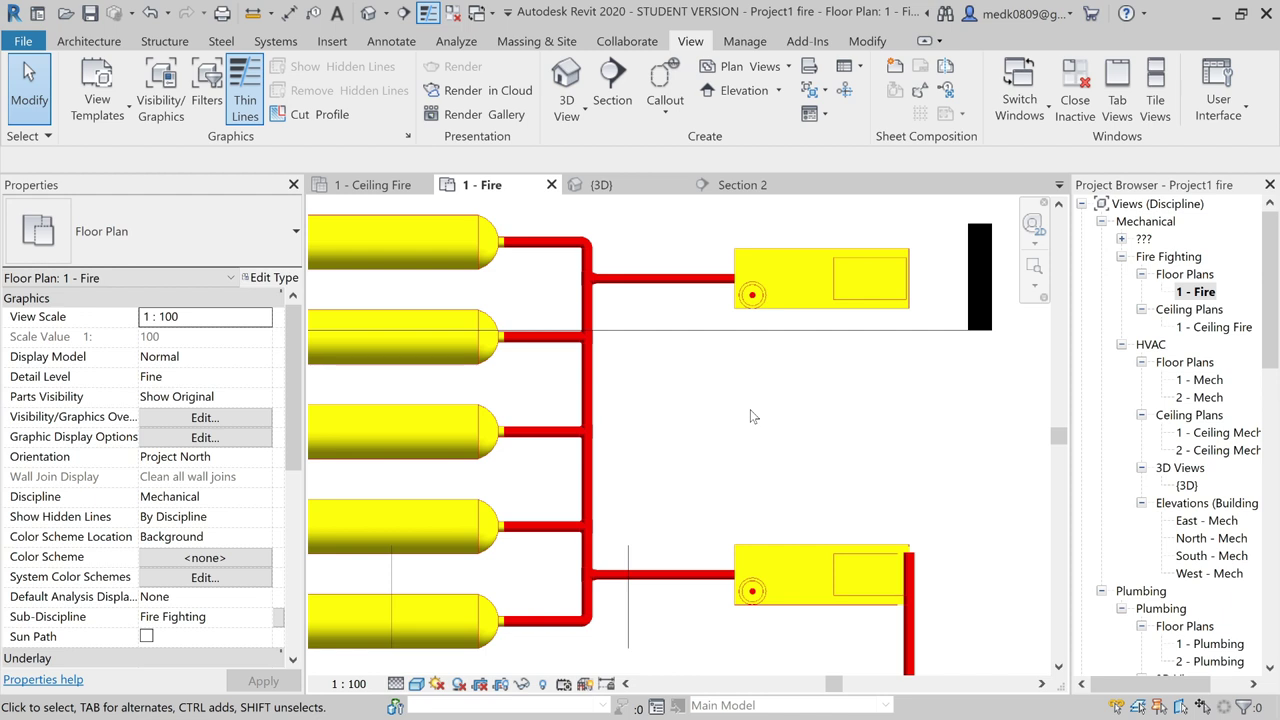
pyautogui.scroll(-2, 753, 417)
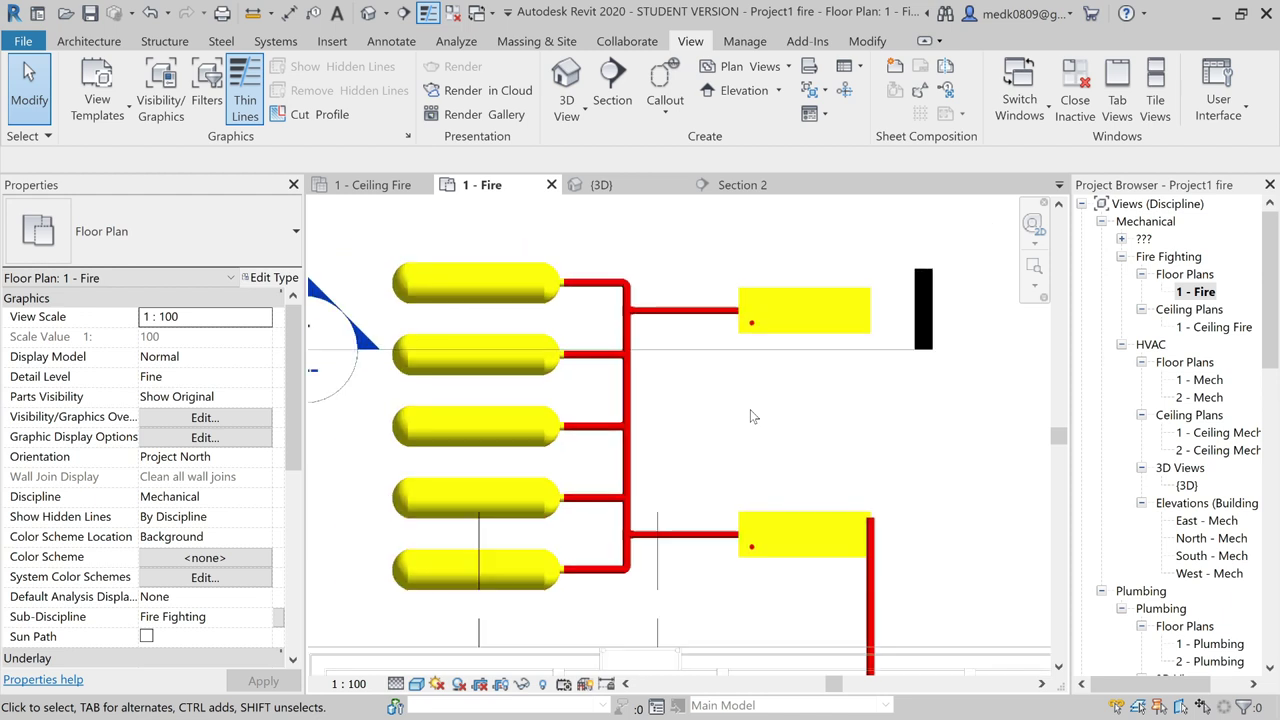
pyautogui.moveTo(746, 417); pyautogui.dragTo(719, 397, button='middle')
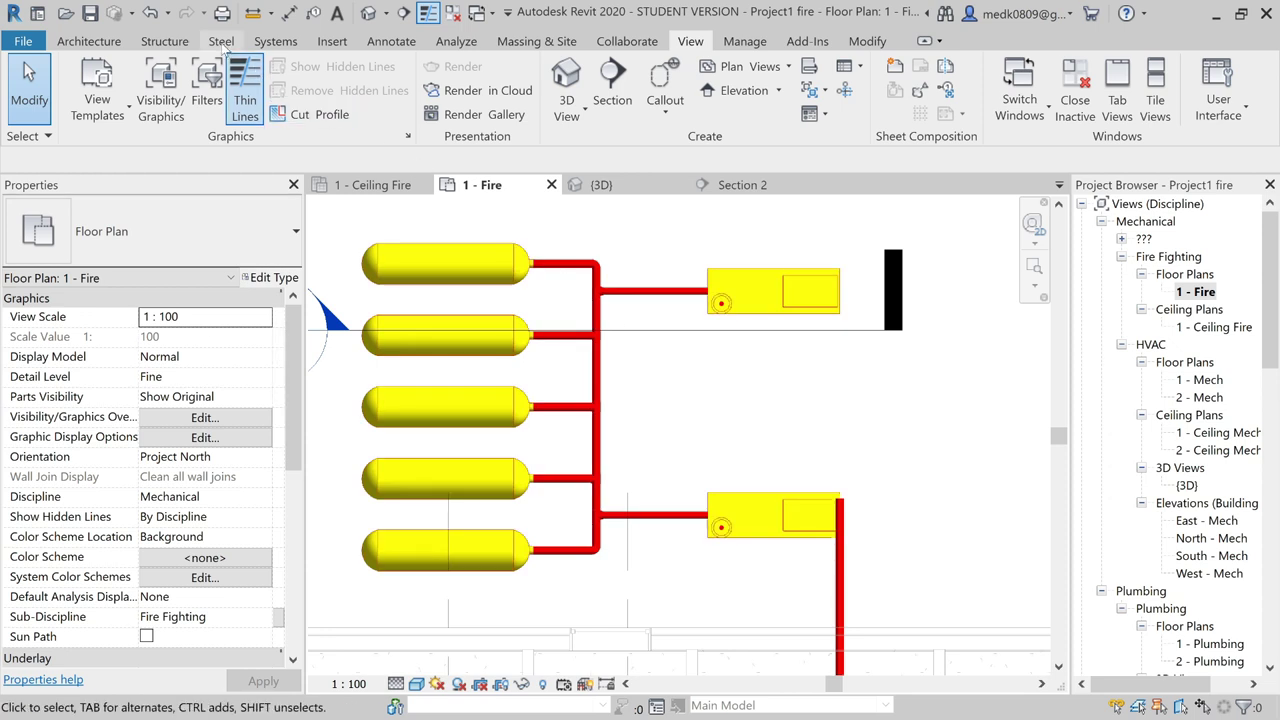
# - Load the M_Inline Pump - Vertical family for Mechanical Equipment placement
pyautogui.click(275, 41)
pyautogui.click(603, 110)
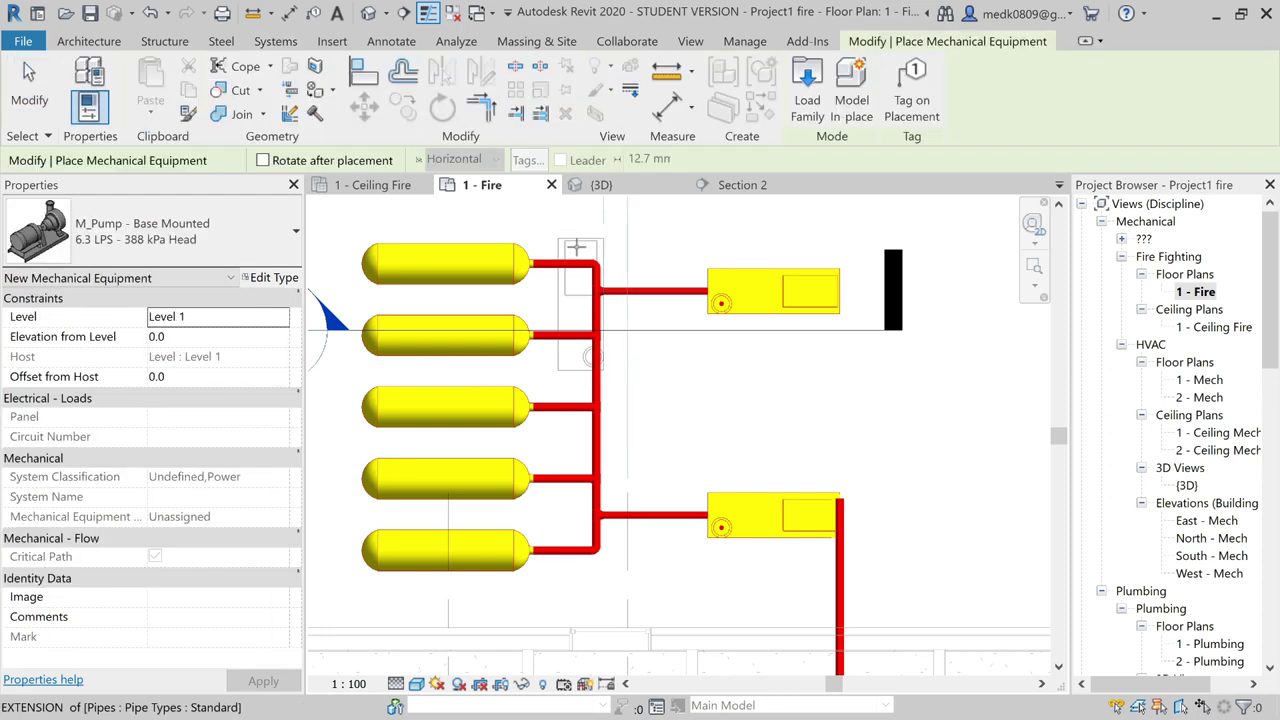
pyautogui.click(807, 95)
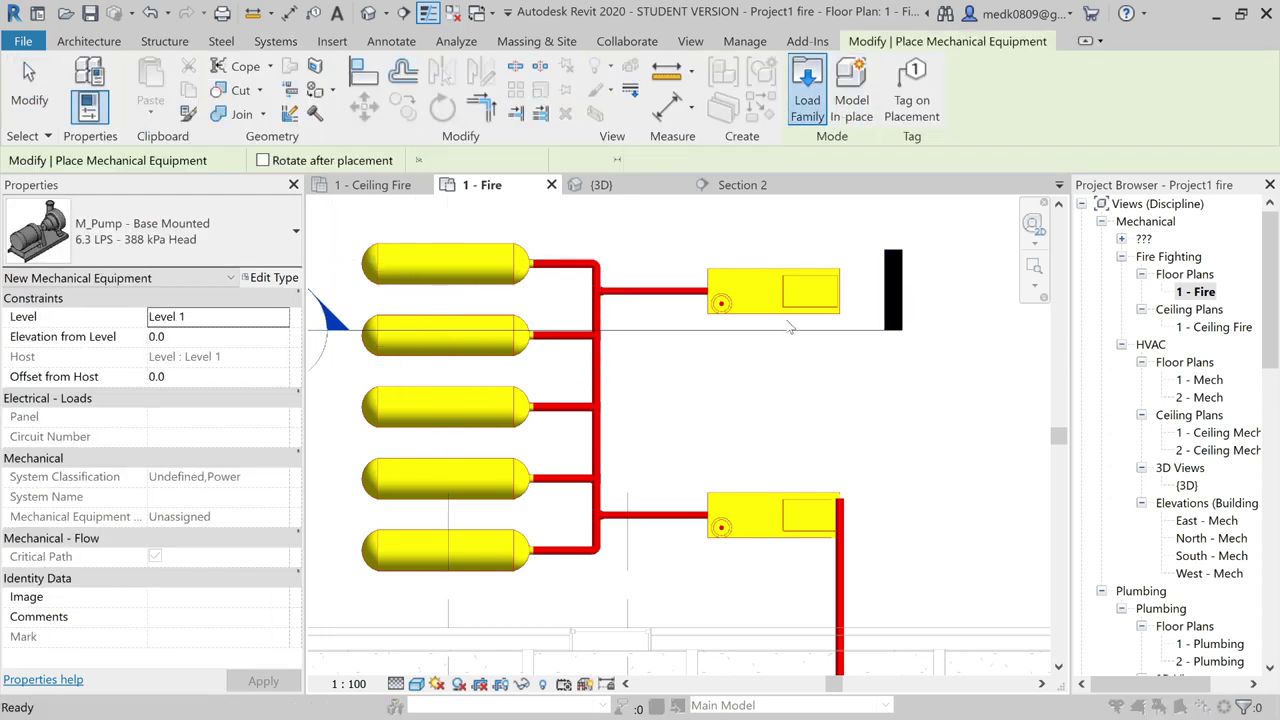
pyautogui.click(479, 228)
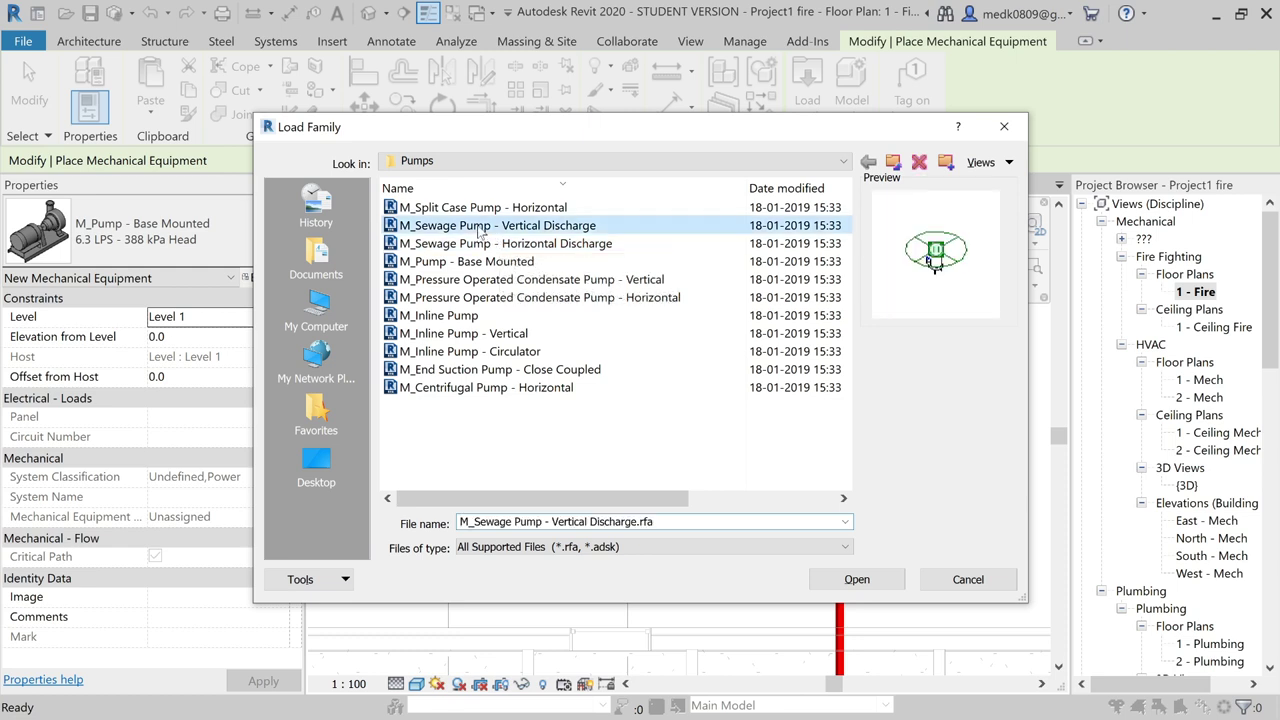
pyautogui.click(484, 208)
pyautogui.click(487, 226)
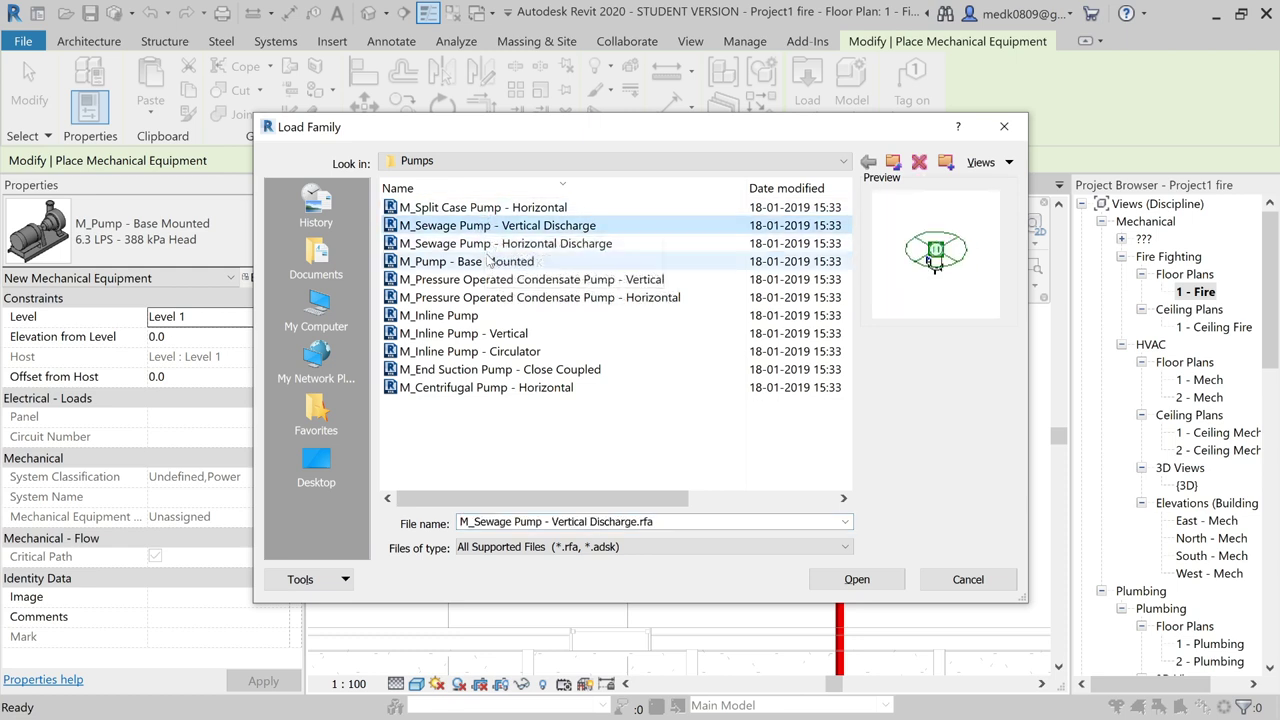
pyautogui.click(494, 263)
pyautogui.click(493, 281)
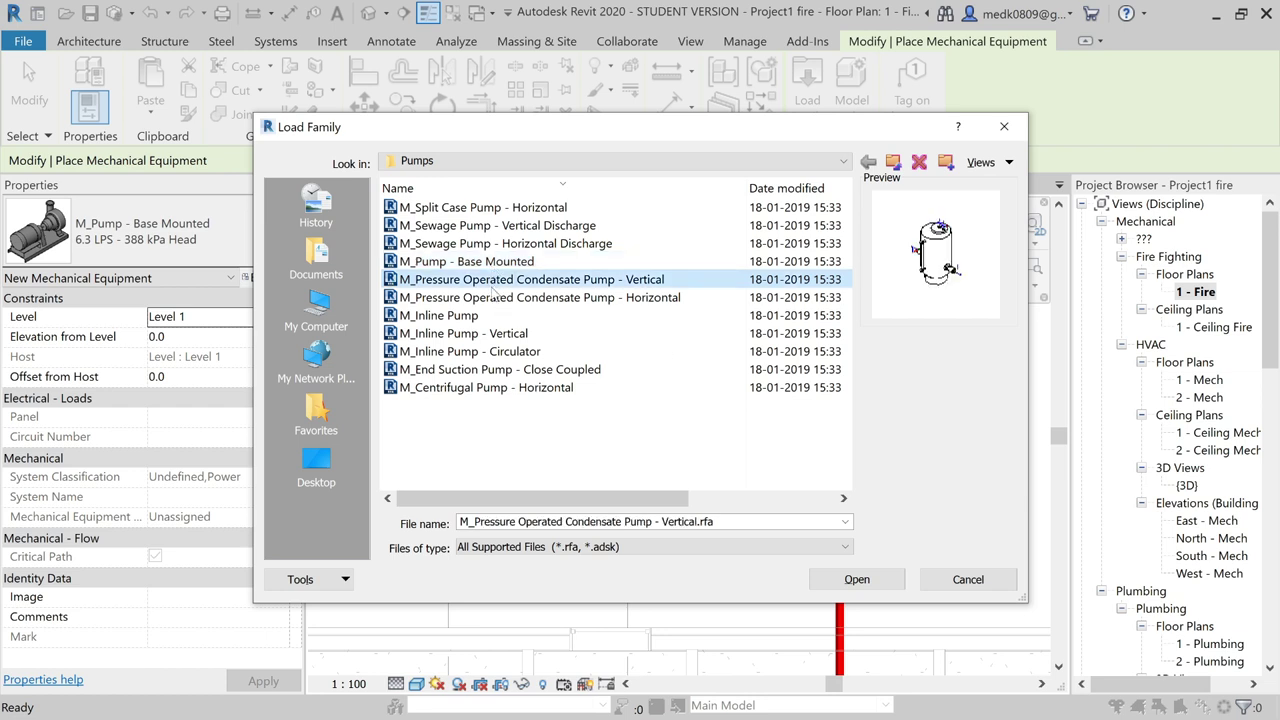
pyautogui.click(495, 298)
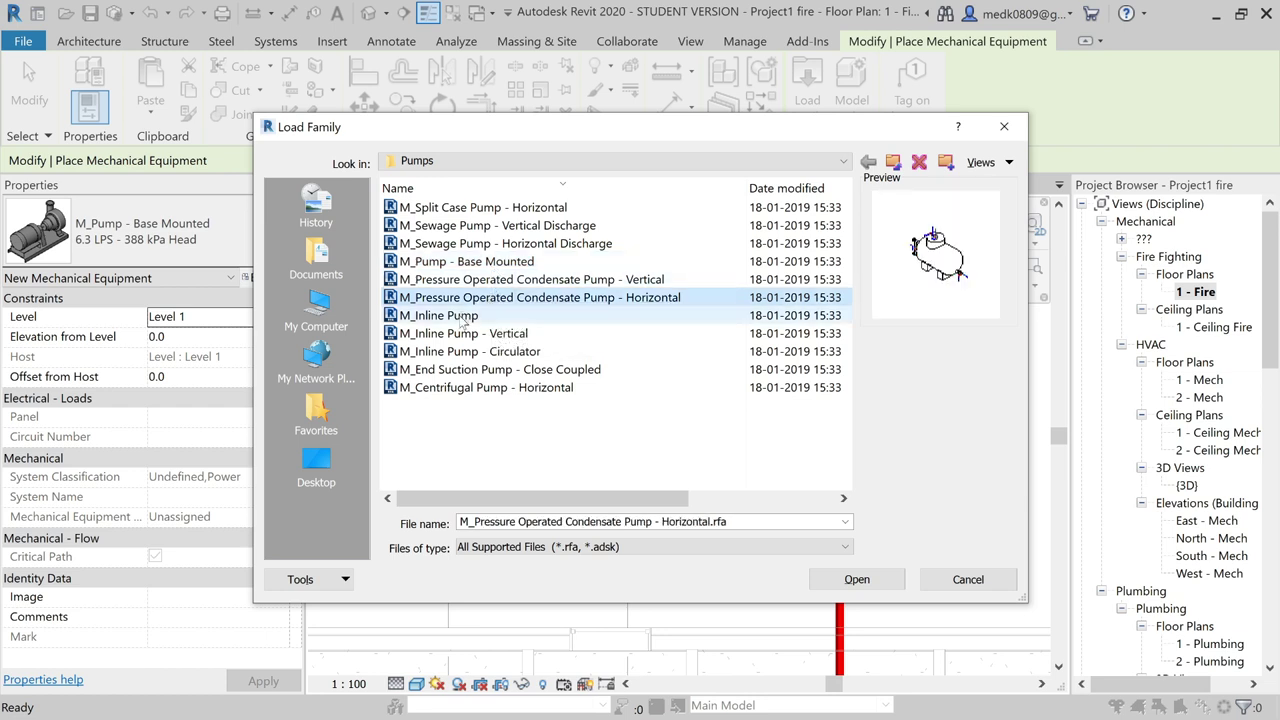
pyautogui.click(462, 317)
pyautogui.click(461, 334)
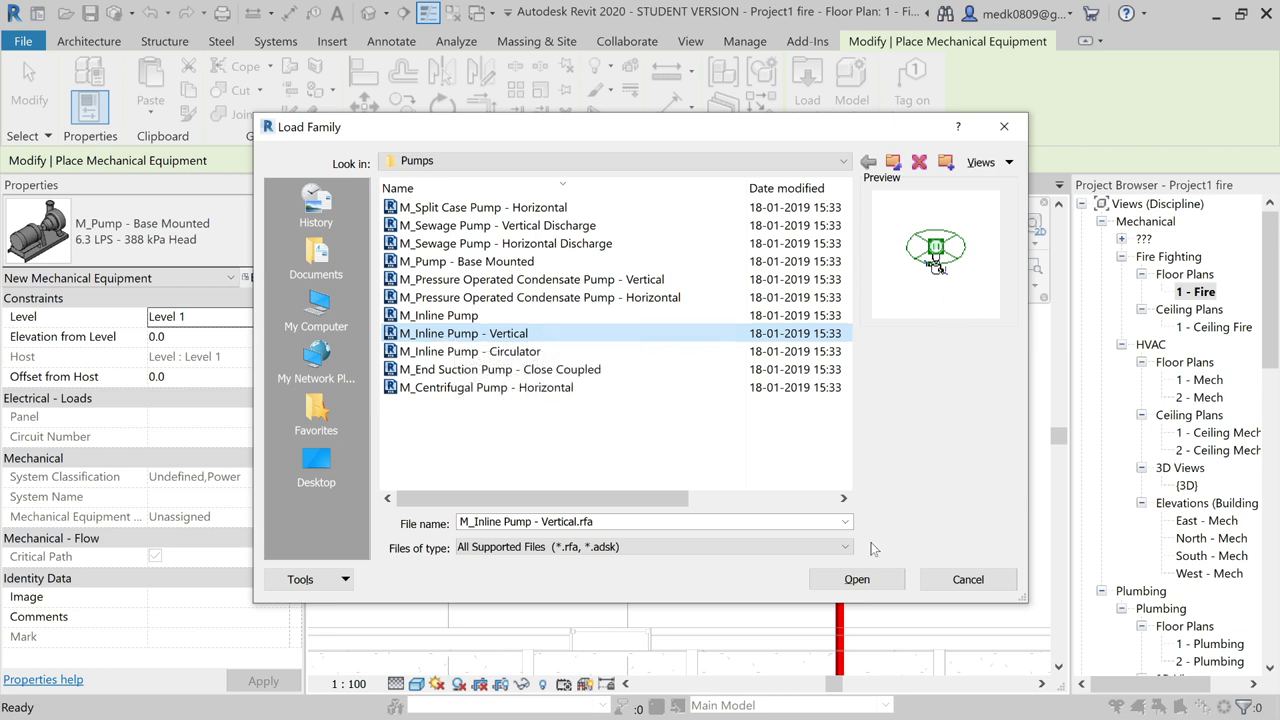
pyautogui.click(860, 581)
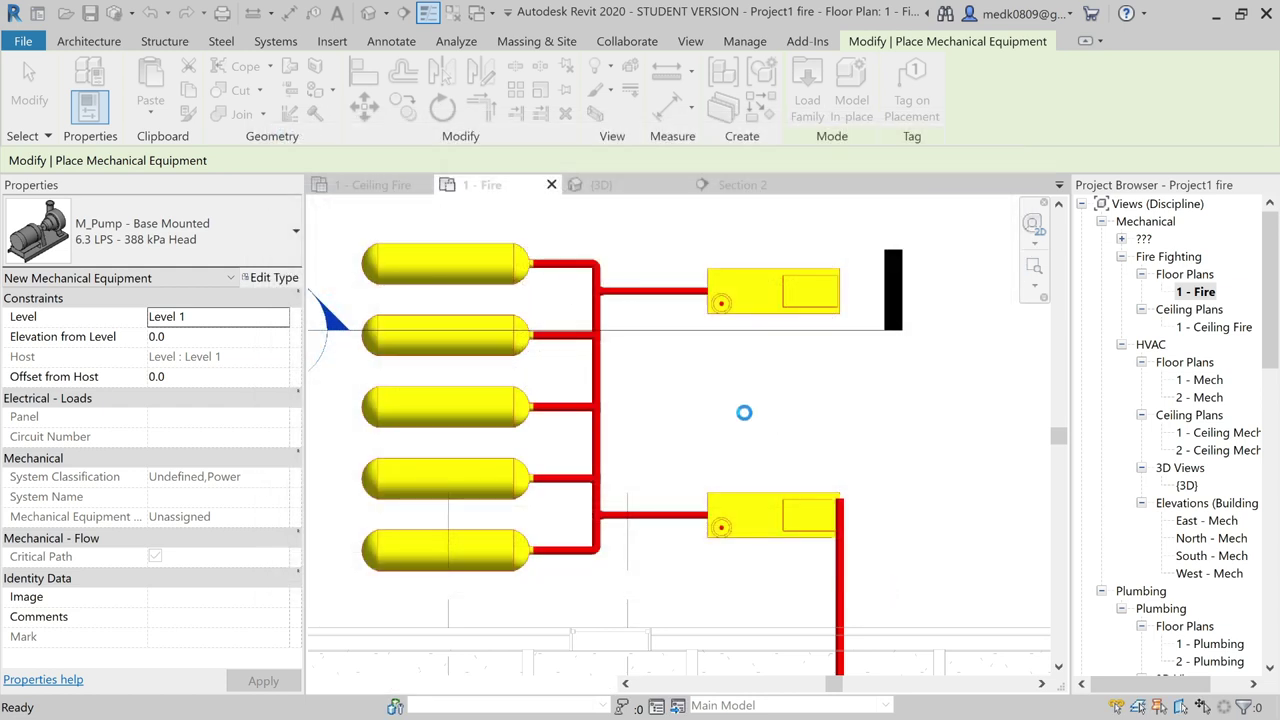
# - Place the 3.2 LPS - 0.7 Meter Head inline pump between the two base-mounted pumps
pyautogui.scroll(2, 743, 405)
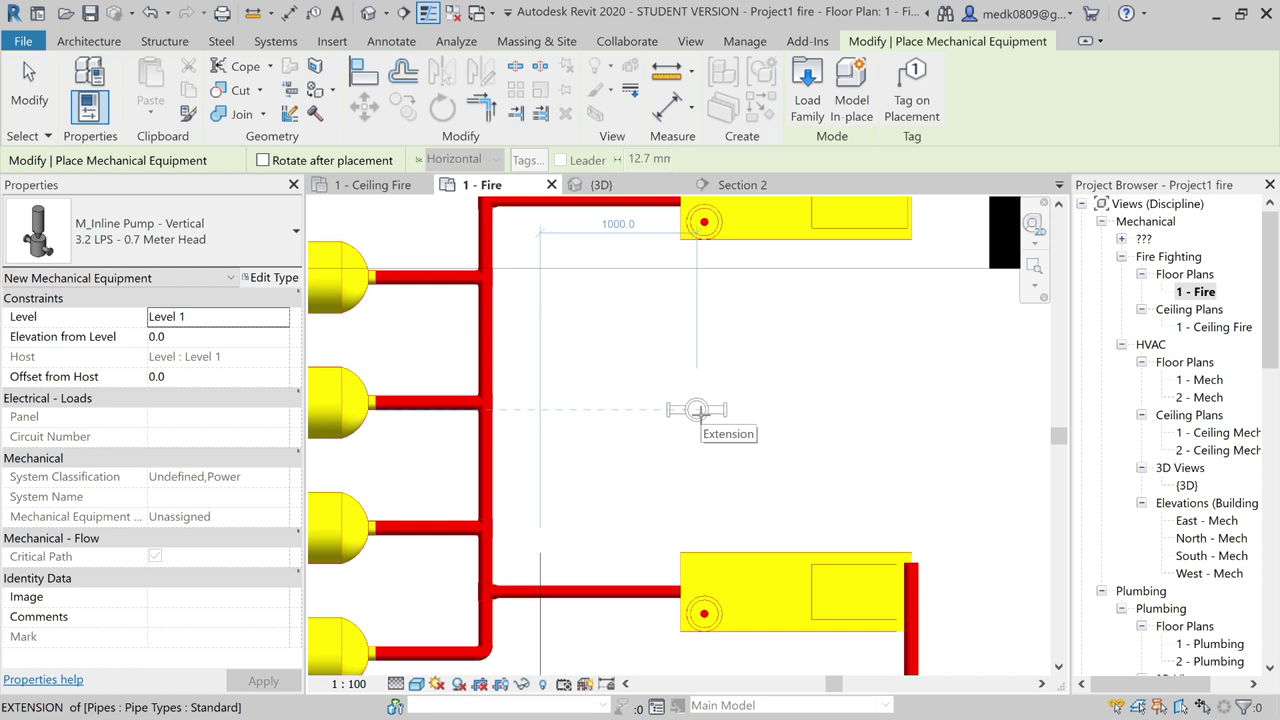
pyautogui.click(698, 410)
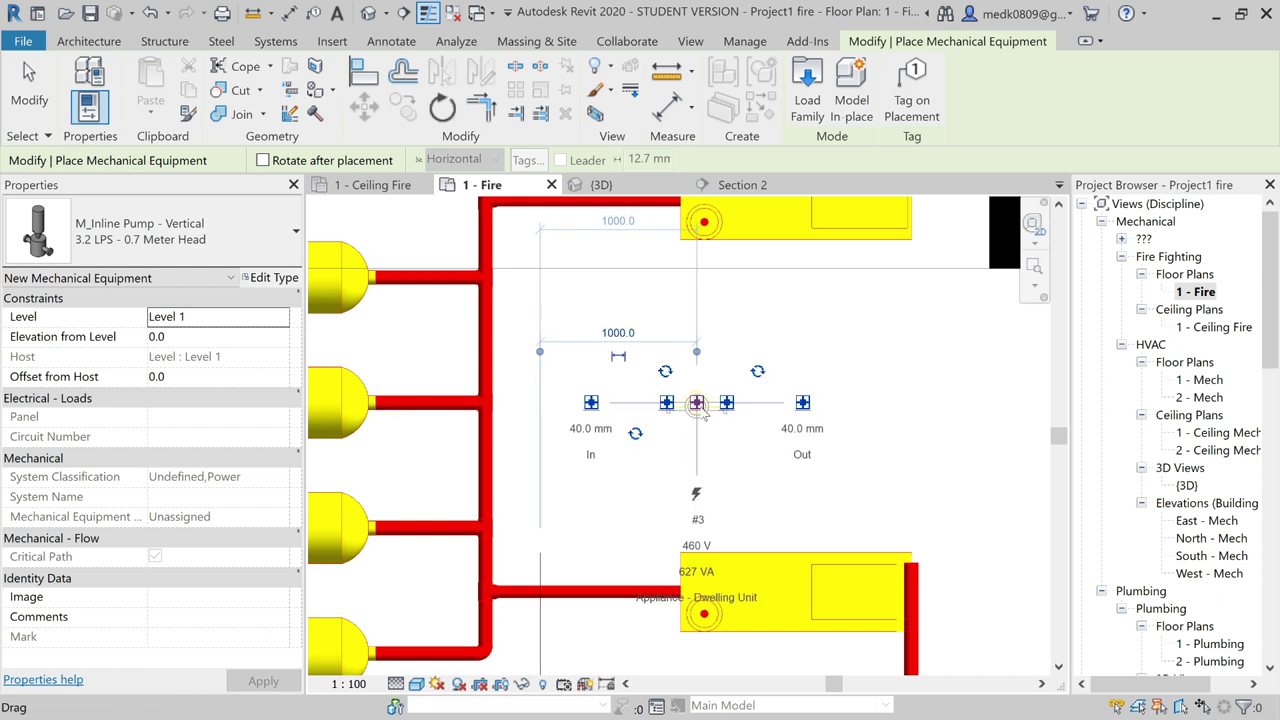
pyautogui.press('Escape')
pyautogui.press('Escape')
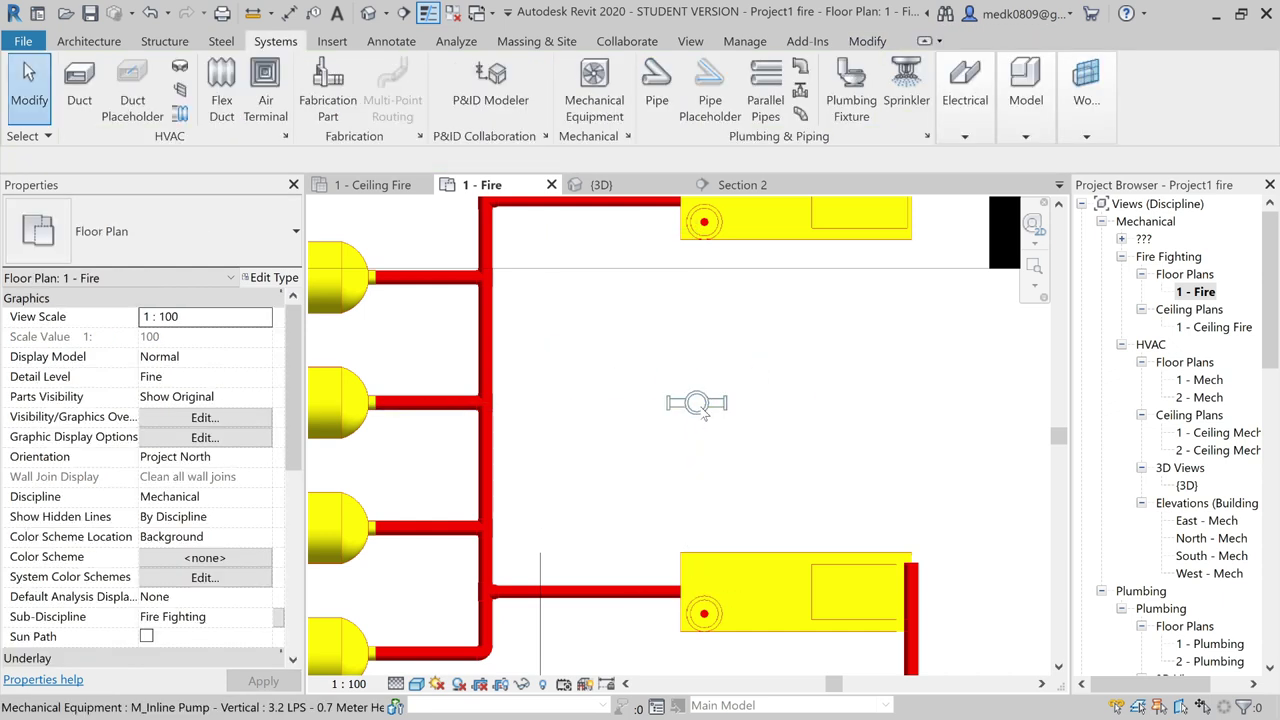
pyautogui.scroll(-2, 700, 410)
pyautogui.scroll(-1, 703, 412)
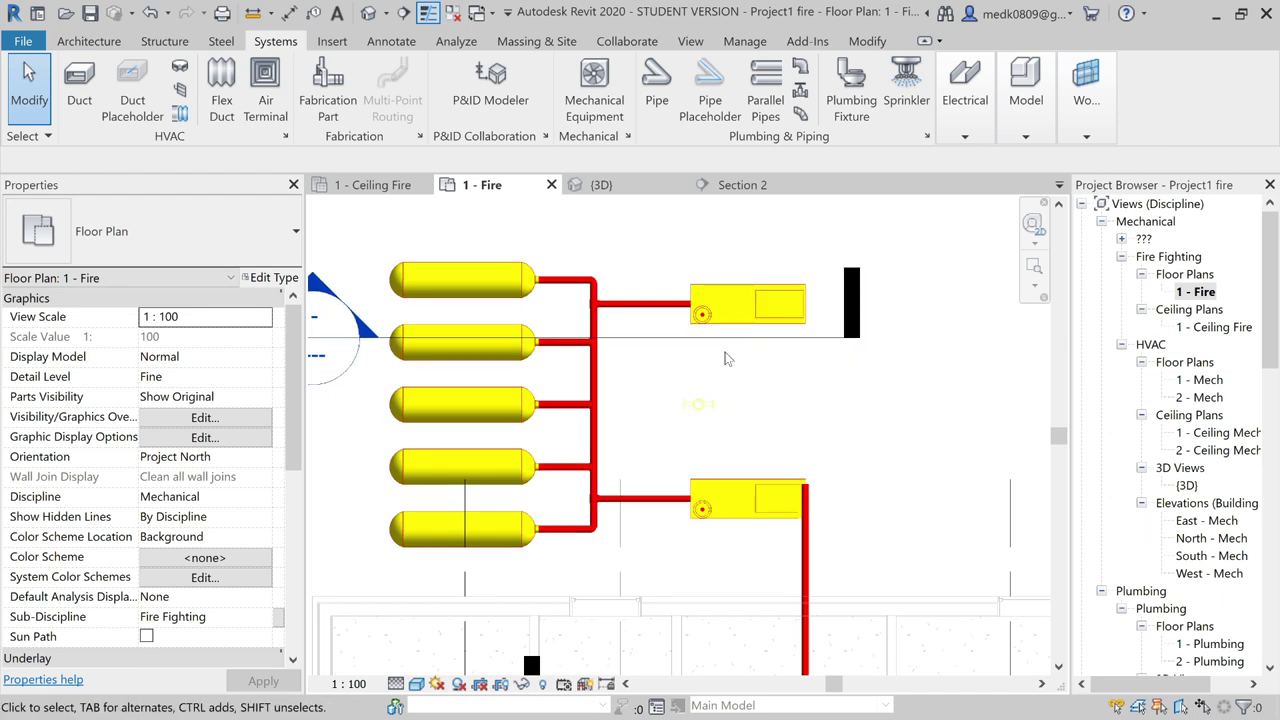
pyautogui.scroll(-2, 727, 358)
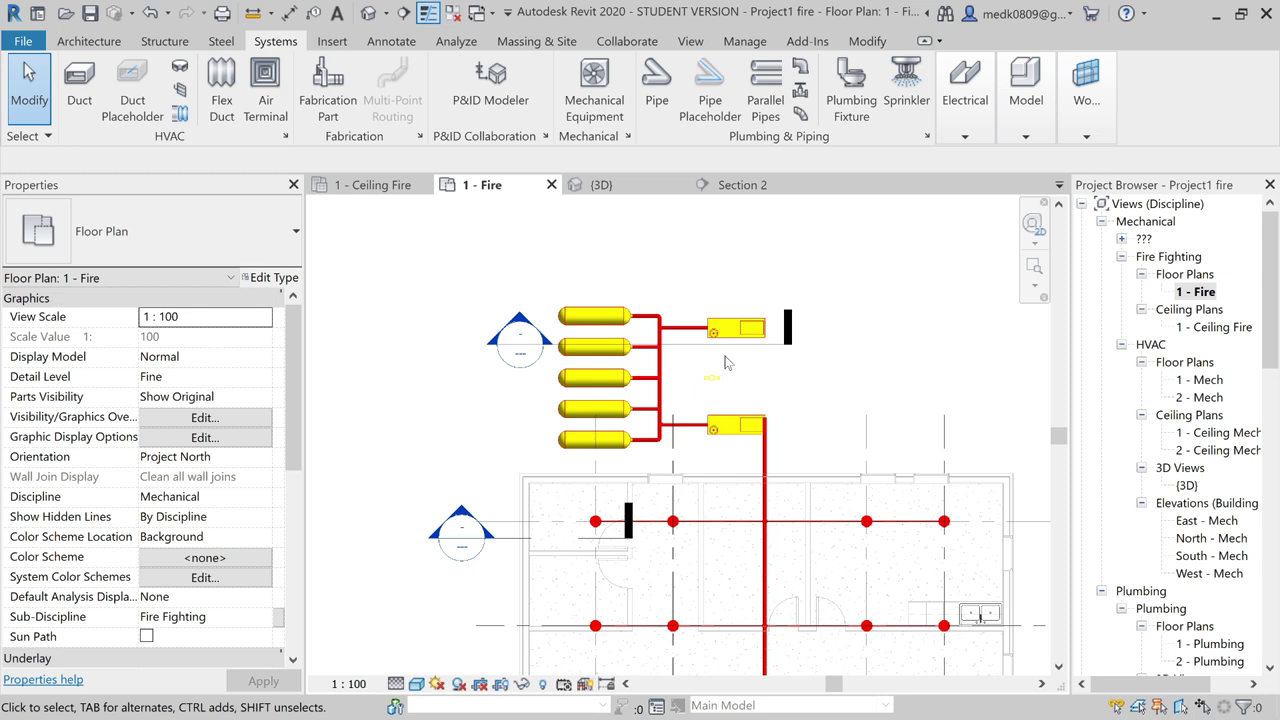
# - Draw a vertical section line through the three pumps and go to the Section 3 view
pyautogui.scroll(1, 705, 340)
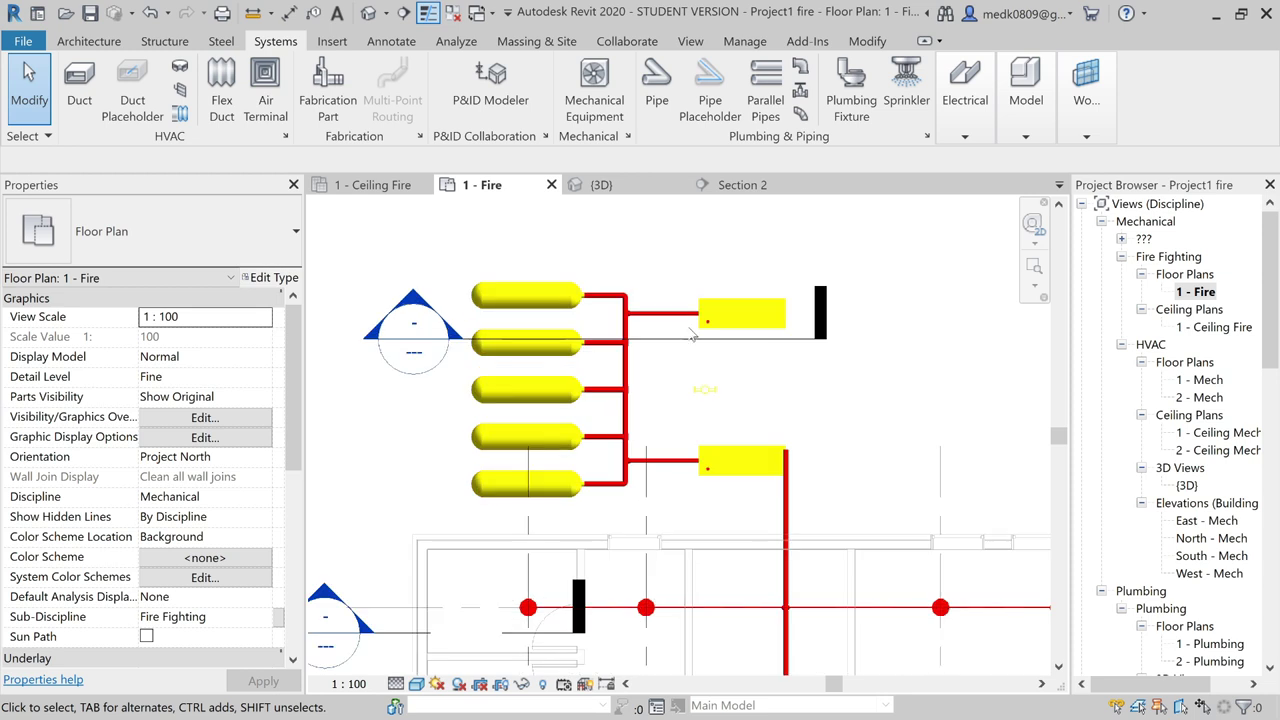
pyautogui.click(410, 20)
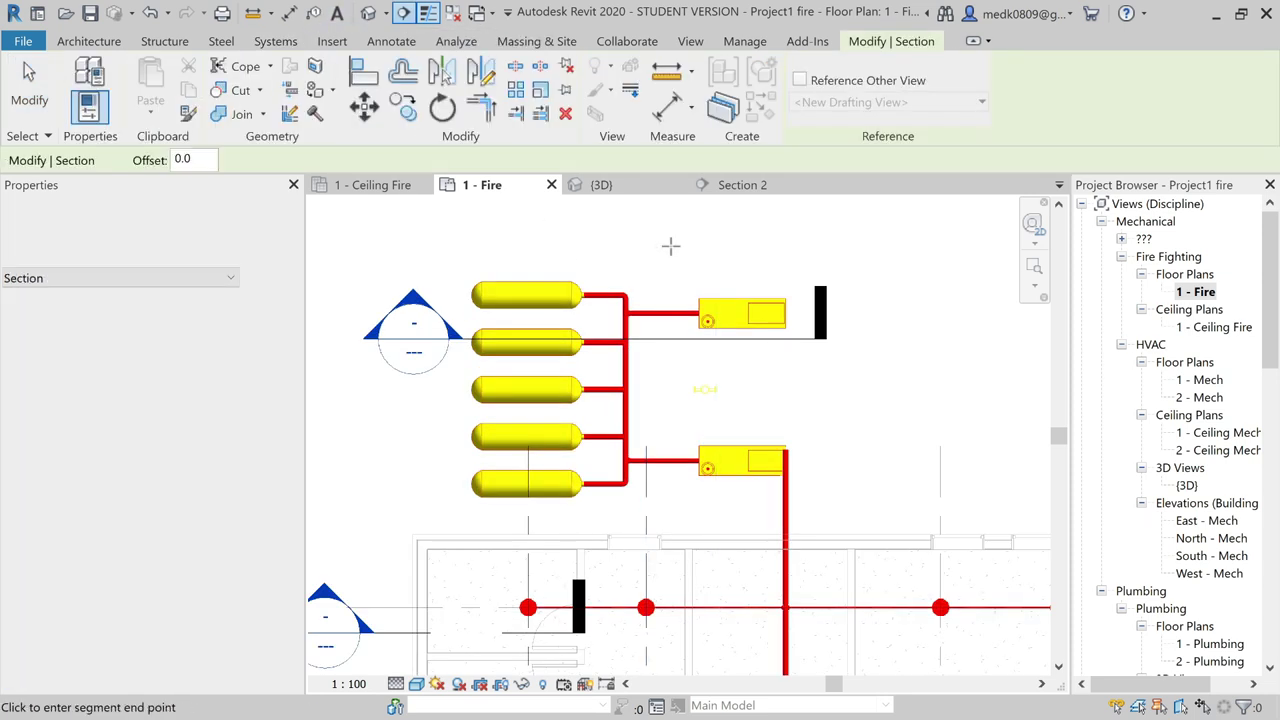
pyautogui.click(670, 518)
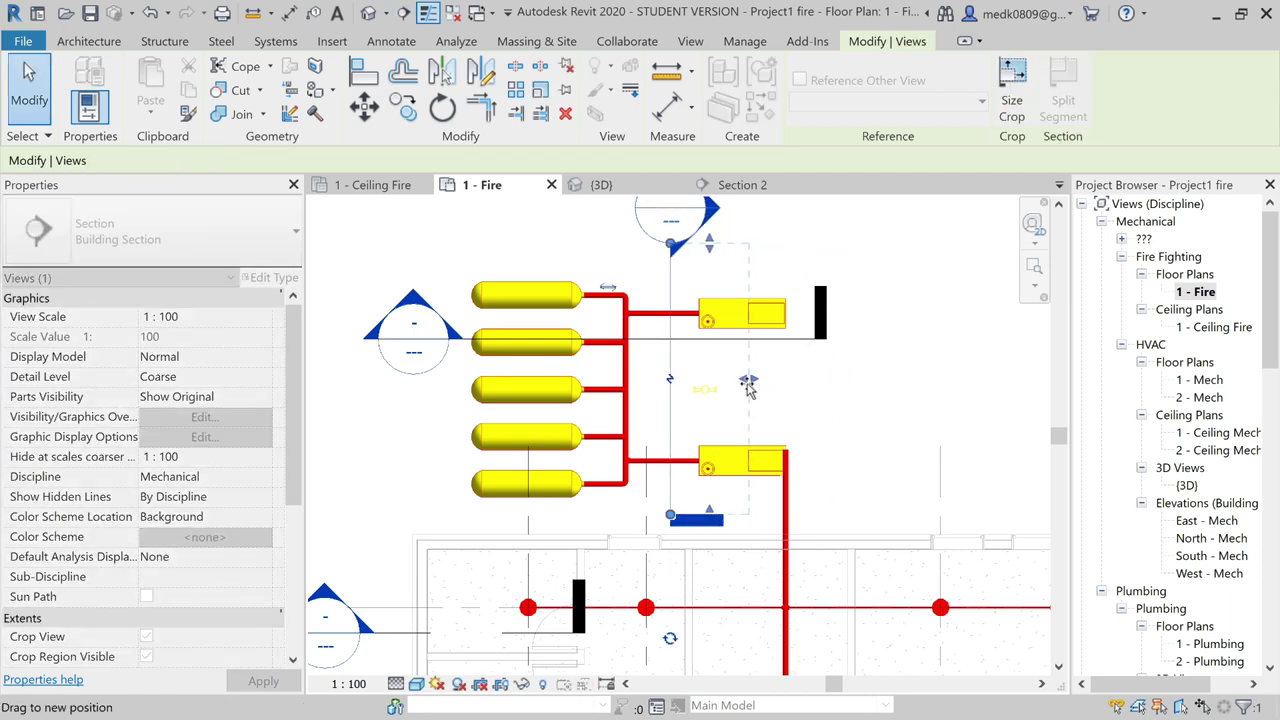
pyautogui.rightClick(668, 352)
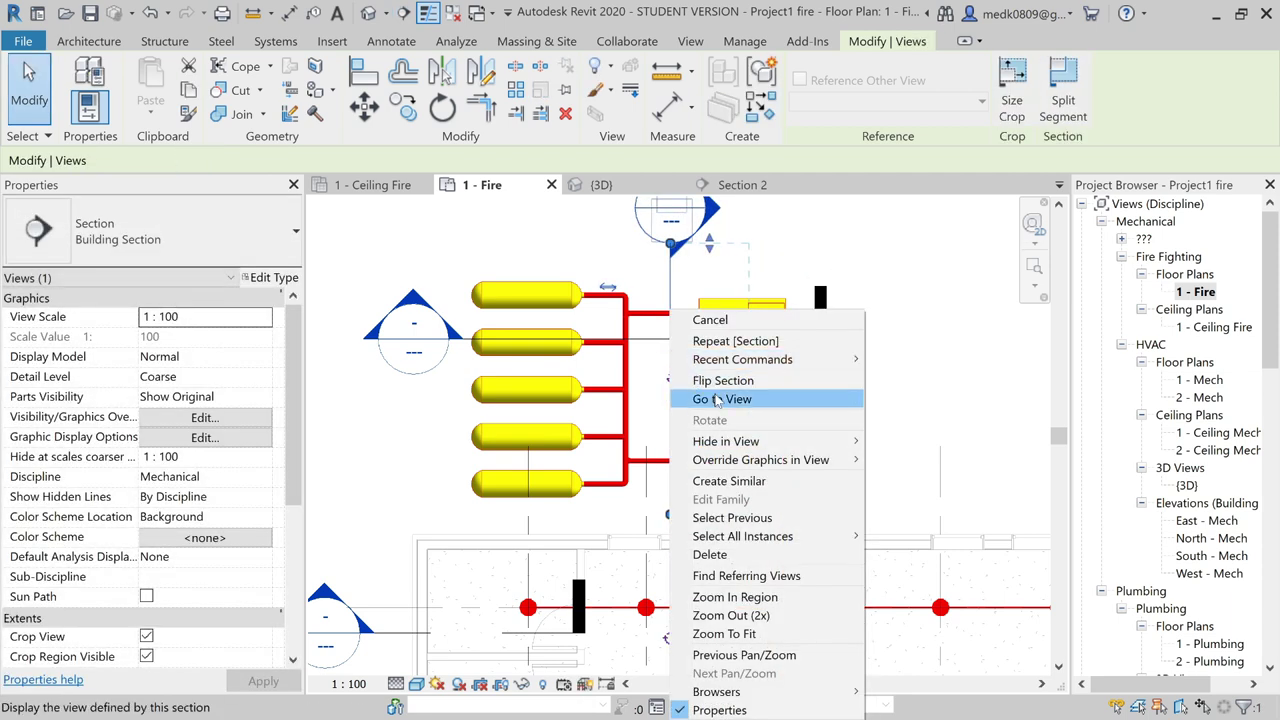
pyautogui.click(722, 399)
pyautogui.scroll(1, 689, 318)
pyautogui.scroll(2, 689, 318)
# - Set Section 3 to Fine detail level and Shaded visual style
pyautogui.click(396, 683)
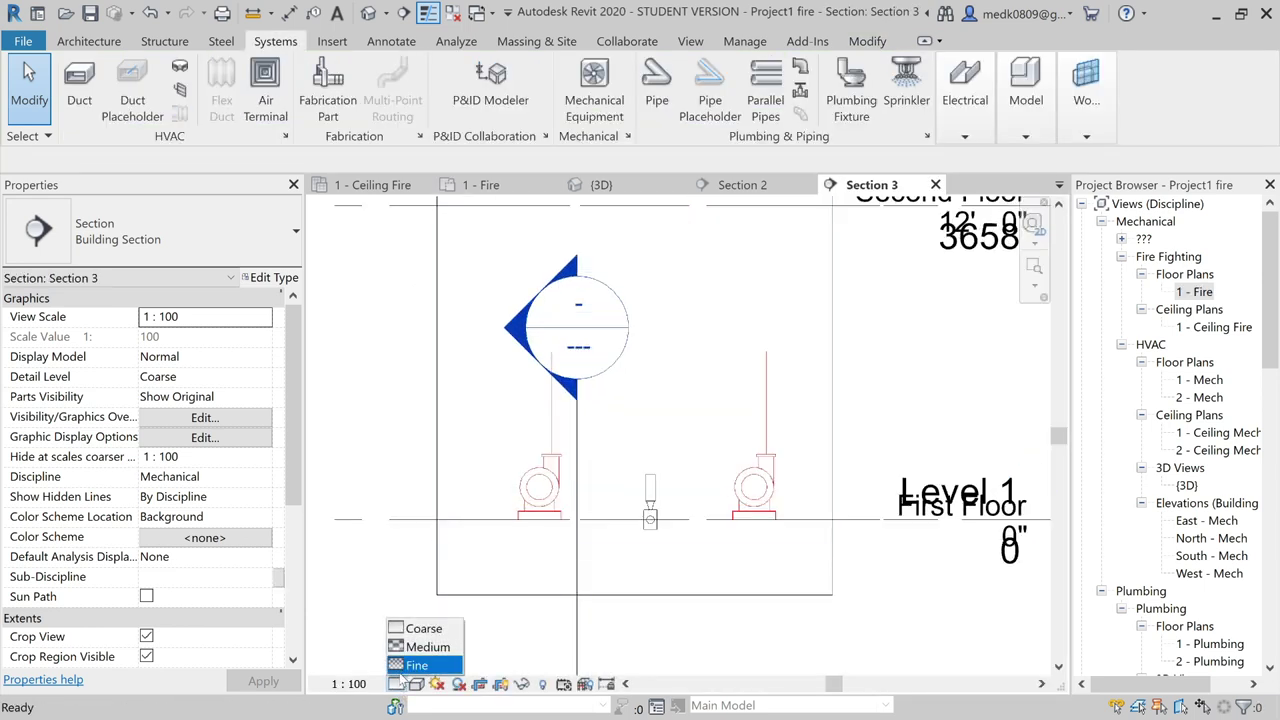
pyautogui.click(420, 660)
pyautogui.click(416, 684)
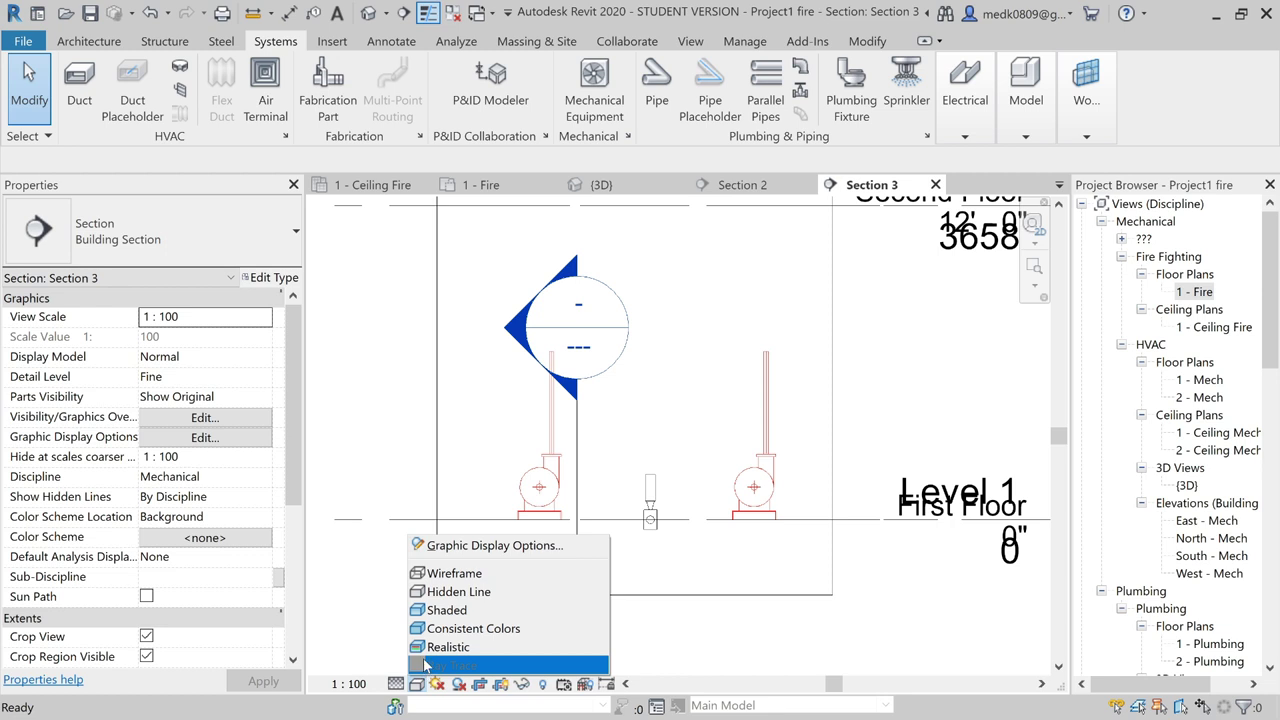
pyautogui.click(446, 610)
# - Draw a horizontal 50 mm pipe from the left riser's top to the right riser's top
pyautogui.scroll(2, 558, 393)
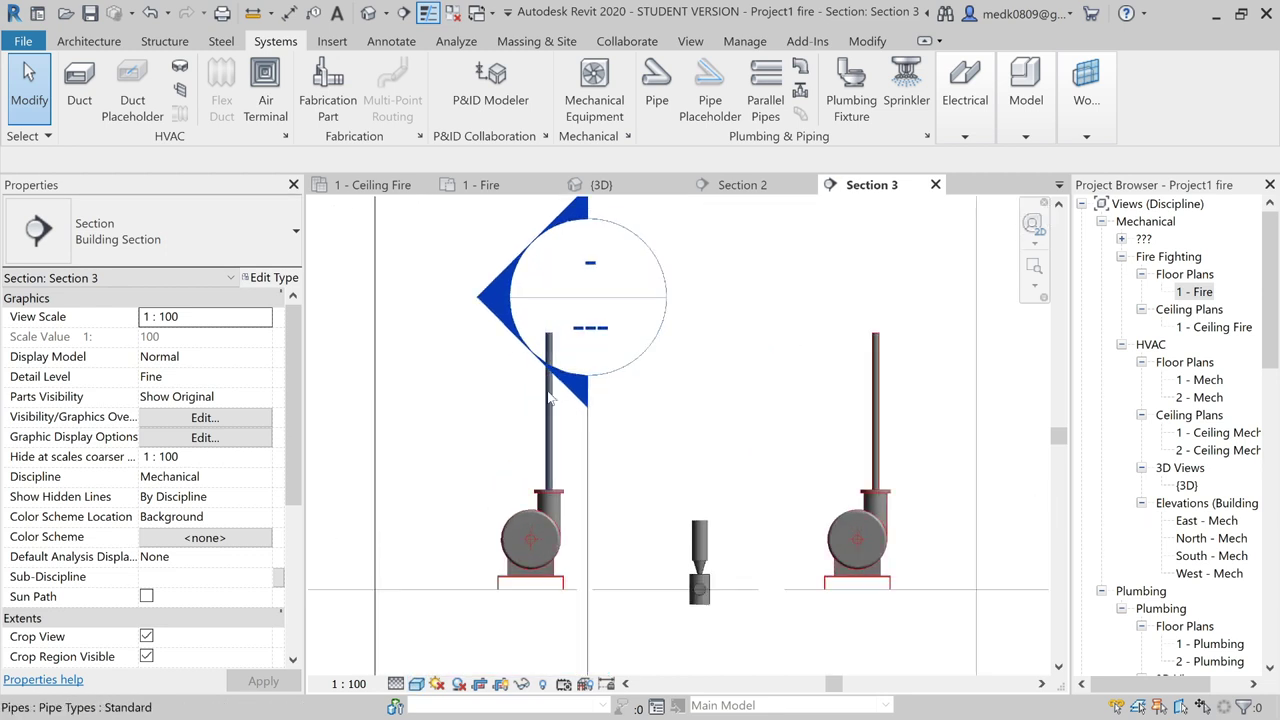
pyautogui.click(561, 355)
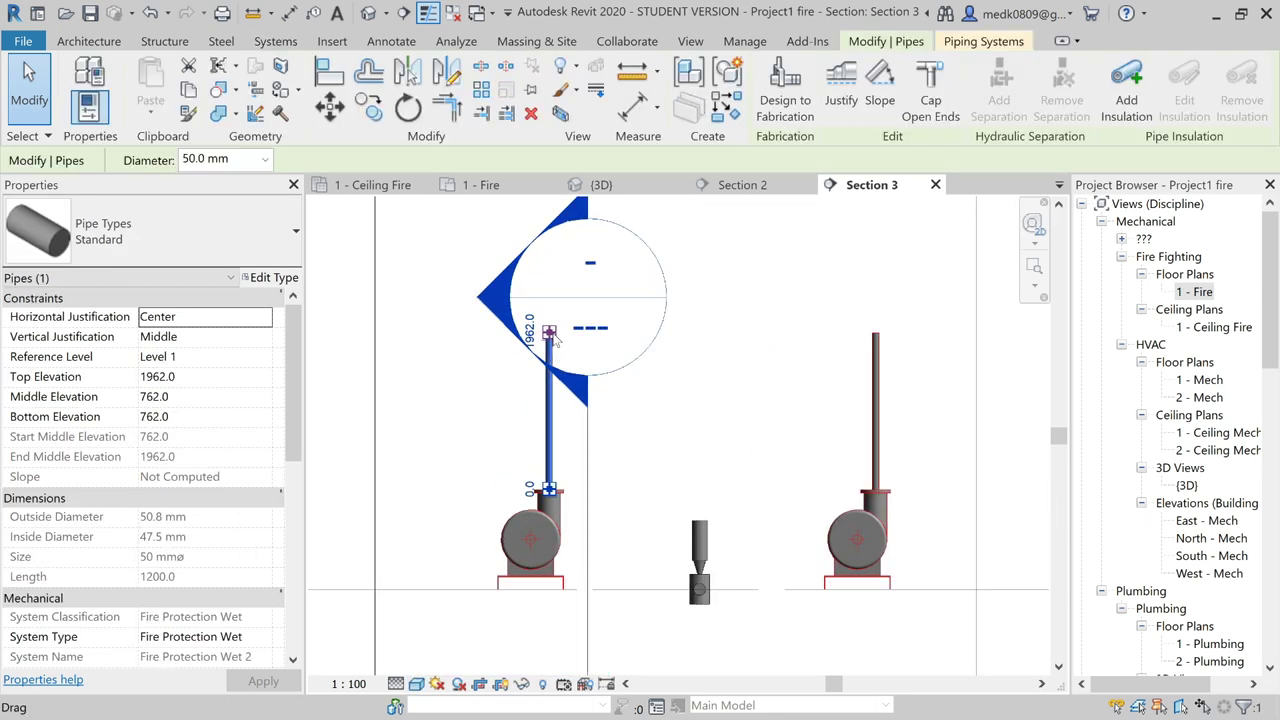
pyautogui.rightClick(549, 333)
pyautogui.click(612, 368)
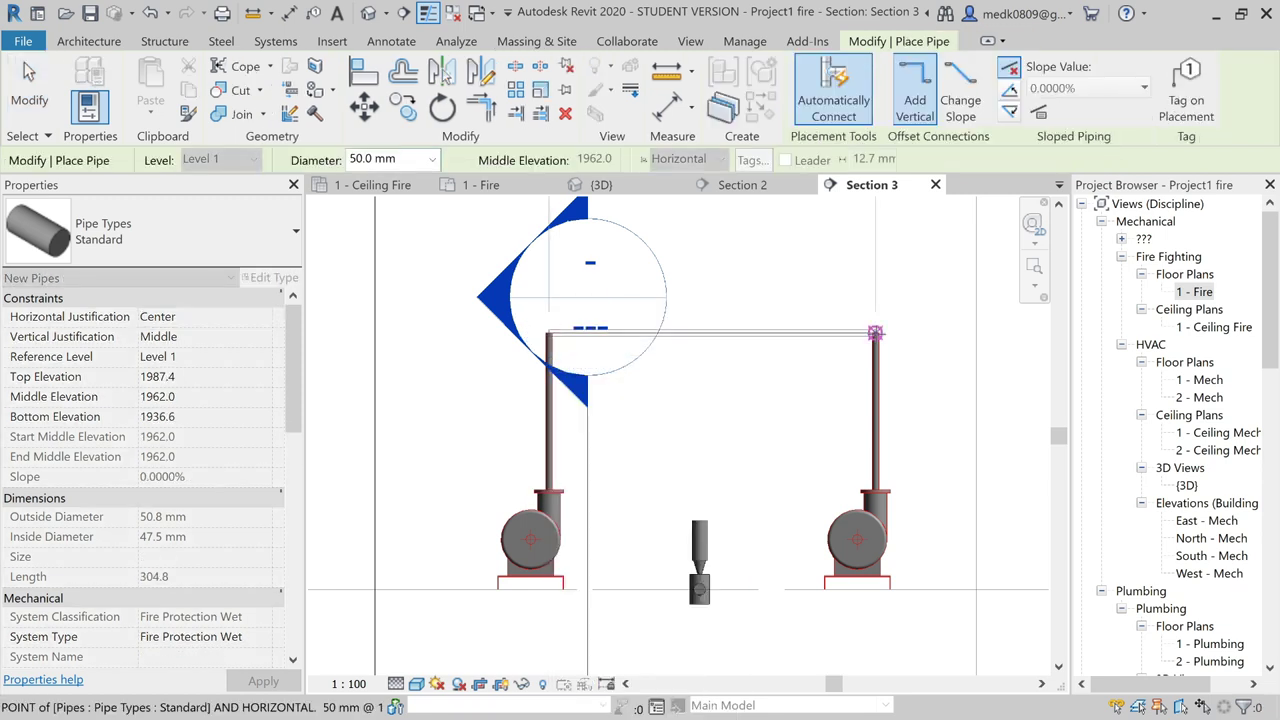
pyautogui.click(875, 333)
pyautogui.press('Escape')
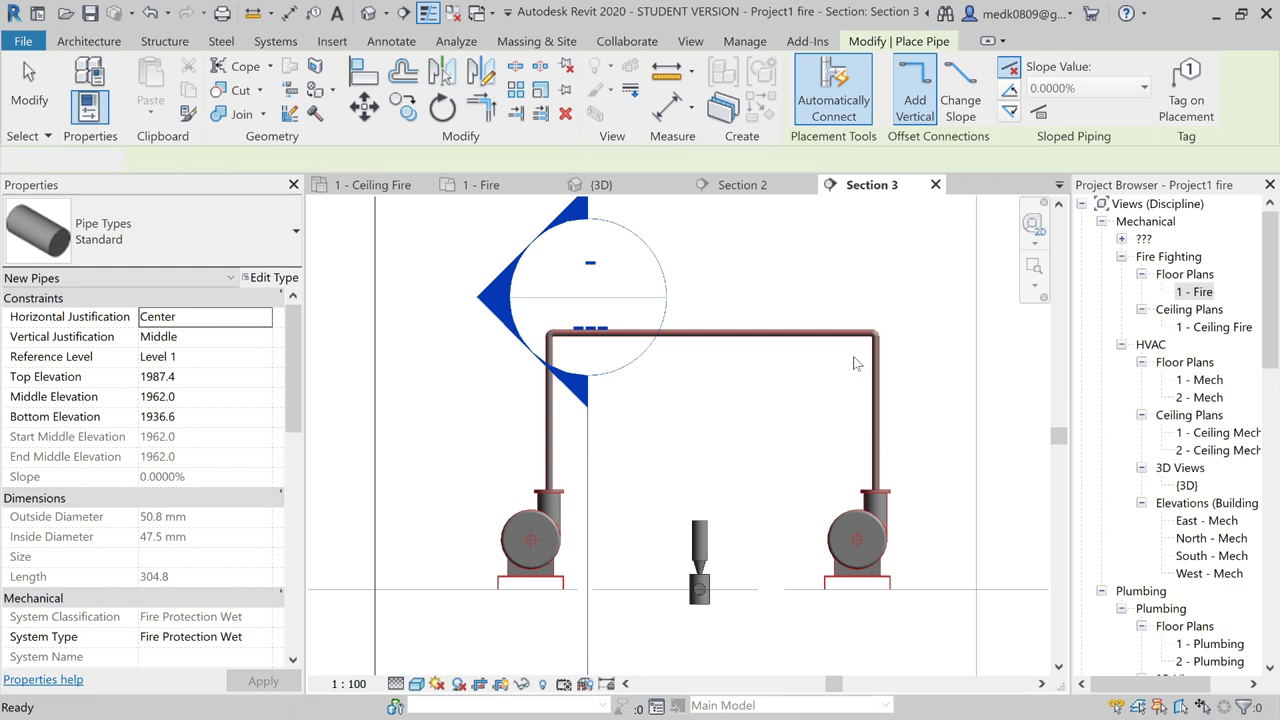
pyautogui.press('Escape')
pyautogui.scroll(-2, 712, 505)
pyautogui.scroll(3, 710, 505)
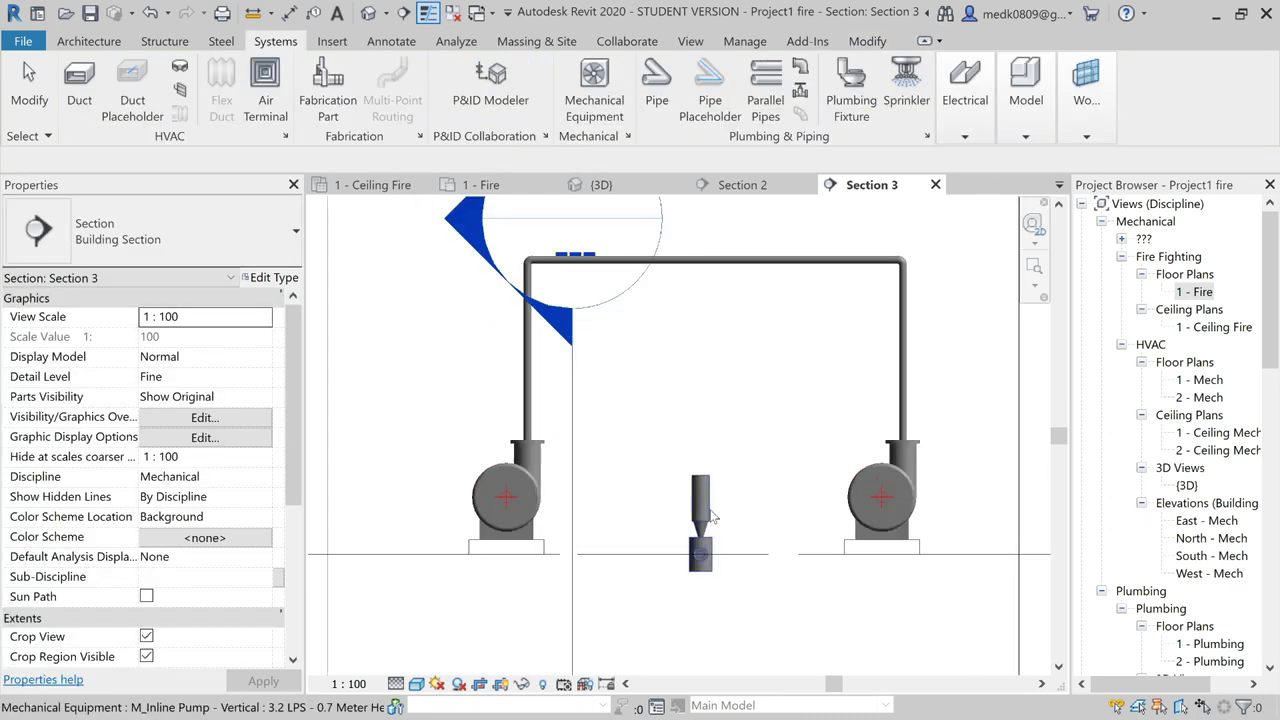
# - Set the inline pump's Elevation from Level to 200.0 in Properties
pyautogui.click(706, 418)
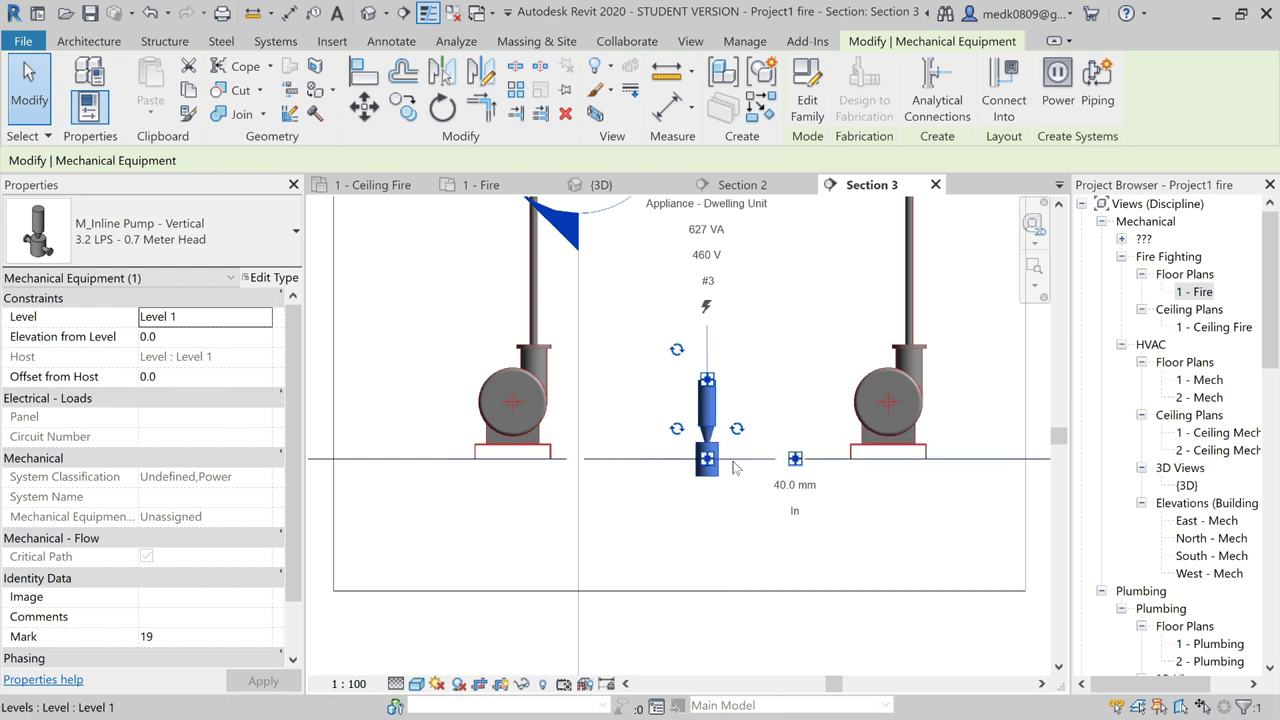
pyautogui.scroll(1, 733, 462)
pyautogui.scroll(-1, 733, 462)
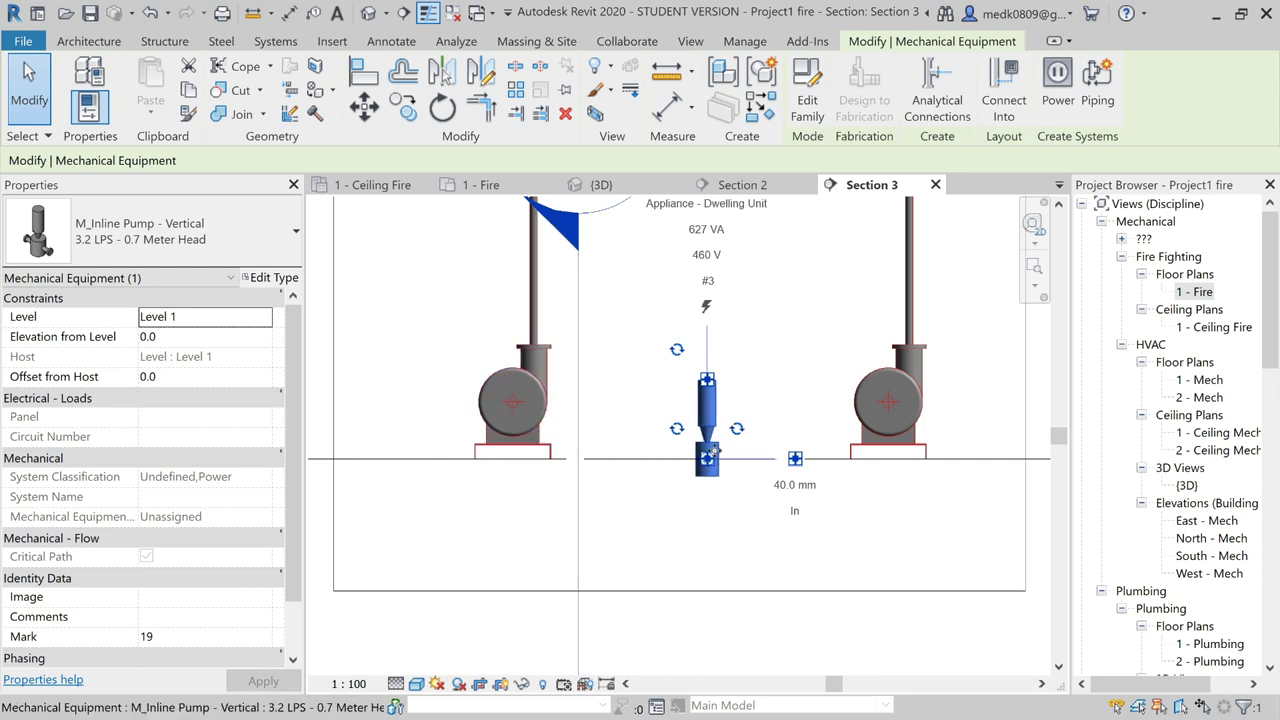
pyautogui.click(229, 344)
pyautogui.write('20')
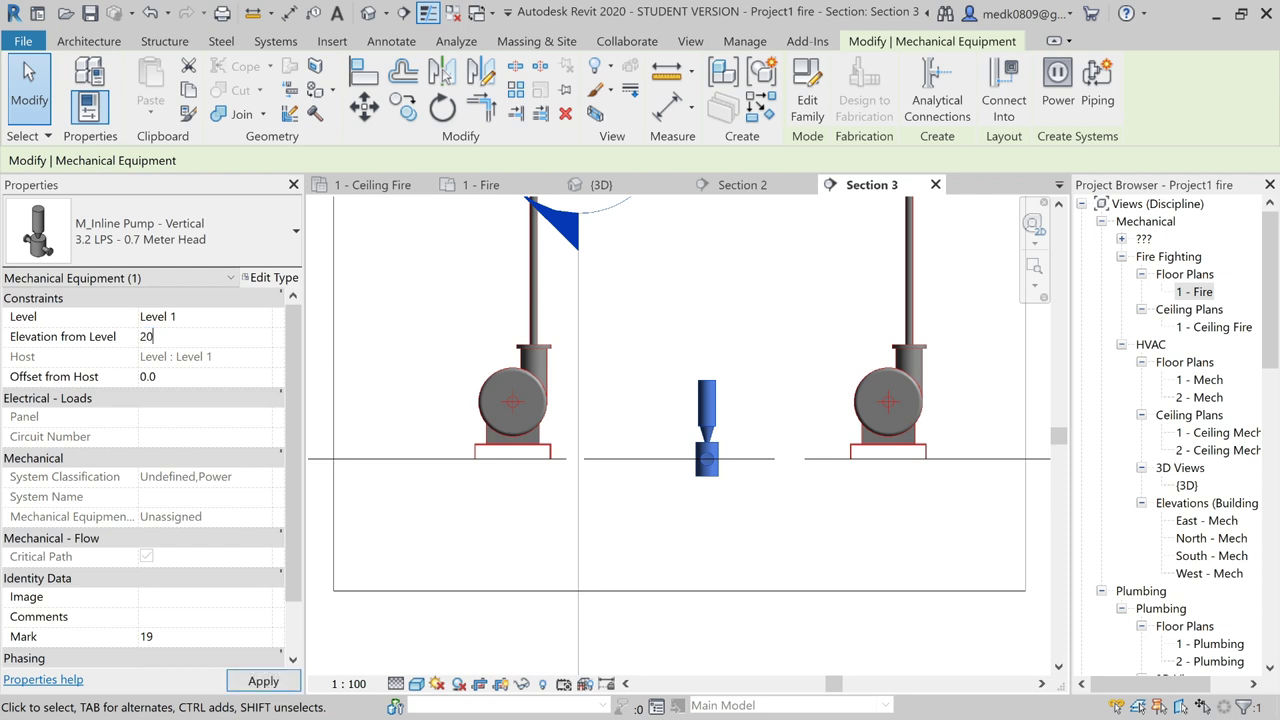
pyautogui.press('Return')
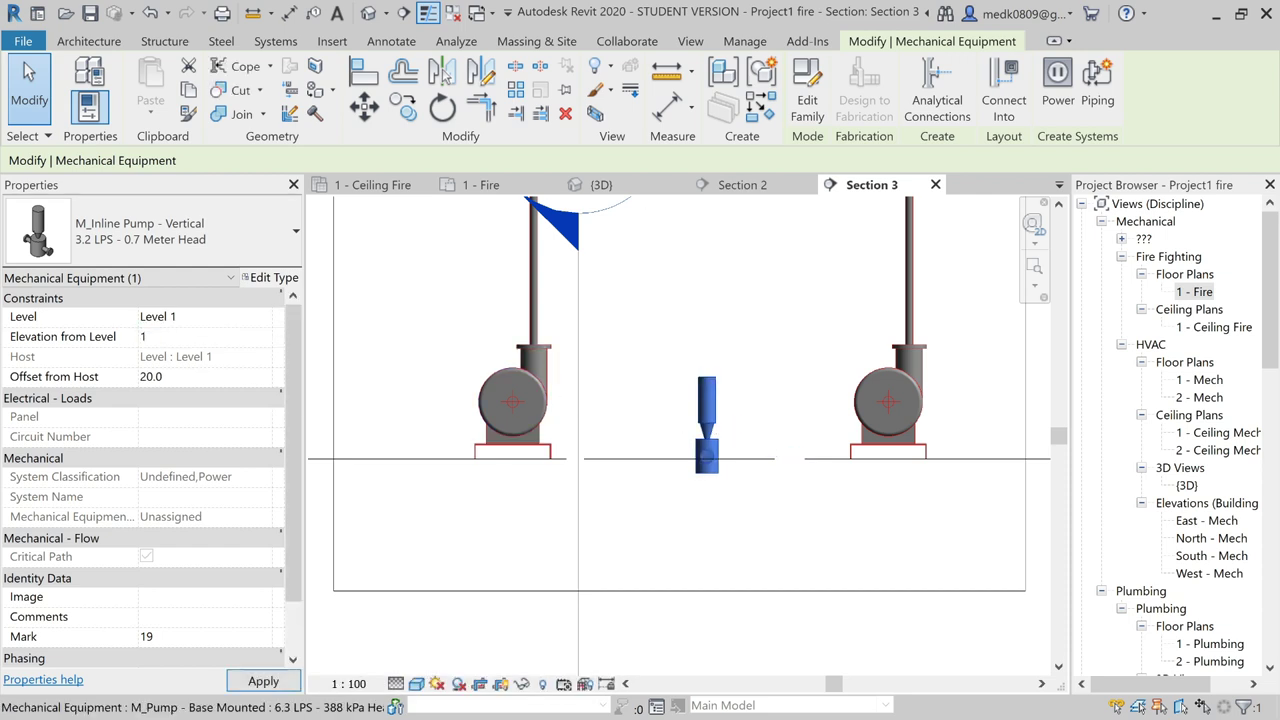
pyautogui.write('0')
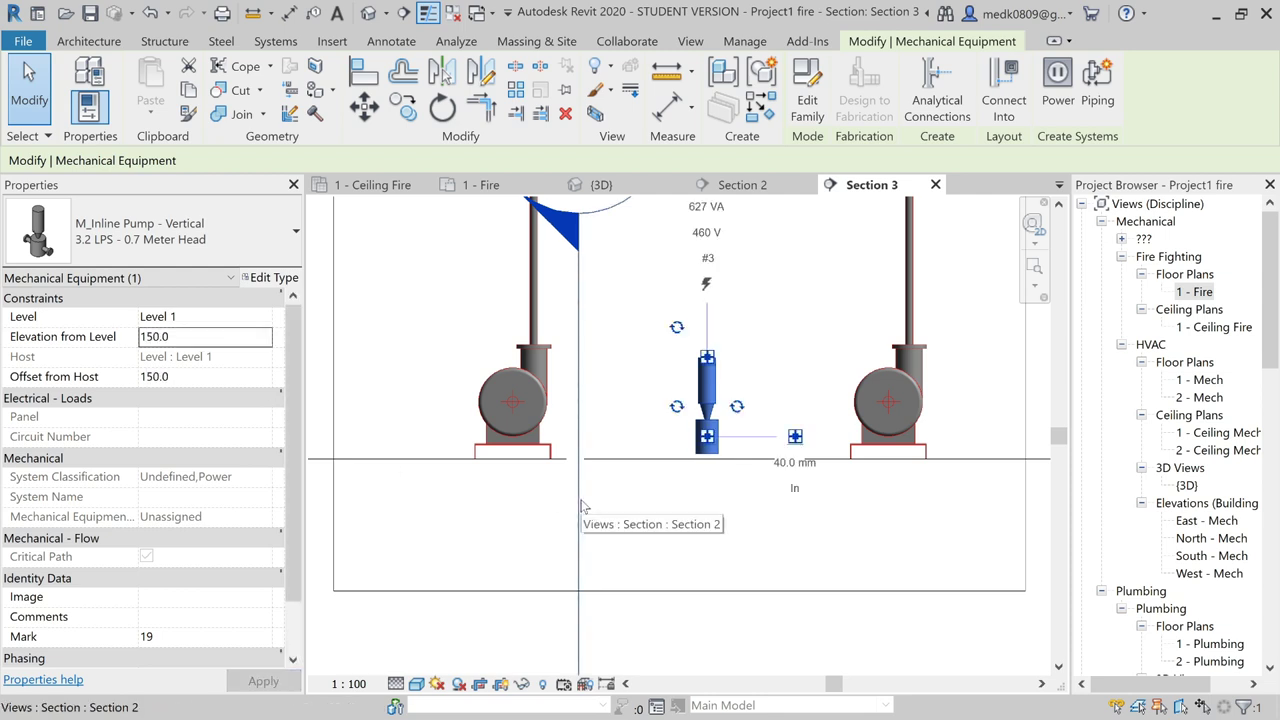
pyautogui.click(193, 341)
pyautogui.write('200')
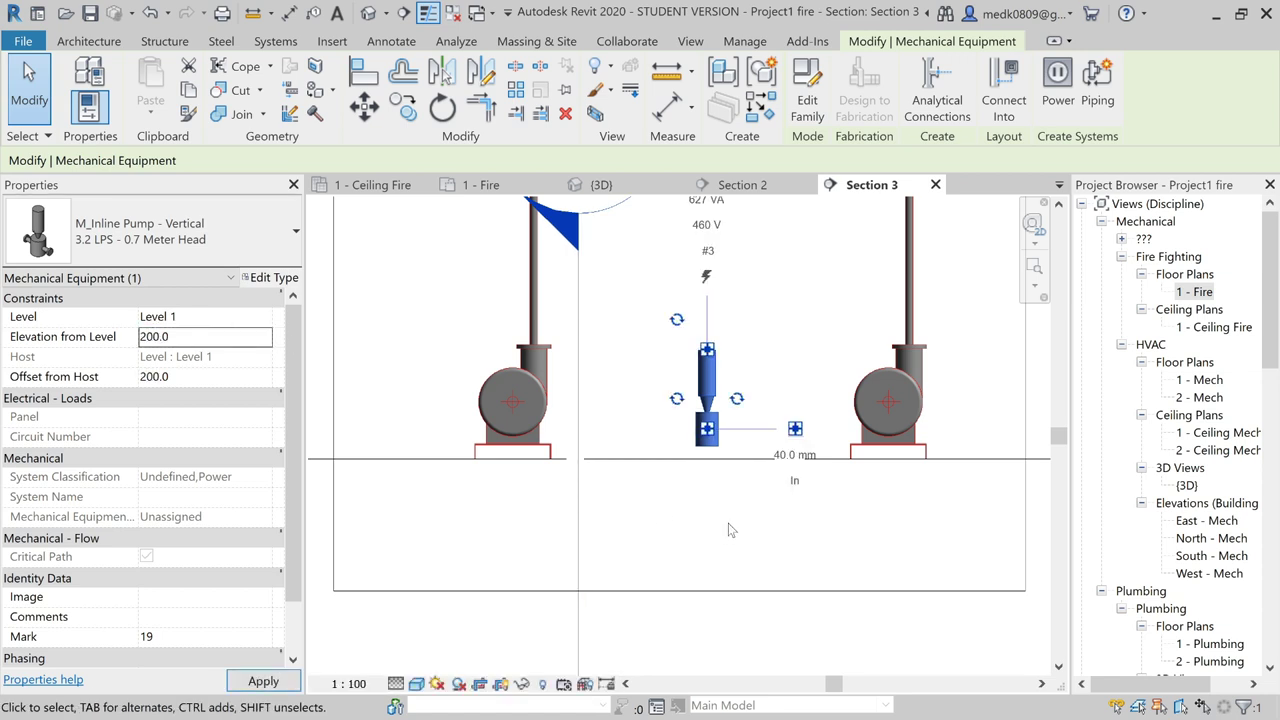
pyautogui.click(797, 342)
# - Switch back to the 1 - Fire floor plan and zoom in on the pumps
pyautogui.scroll(-1, 797, 342)
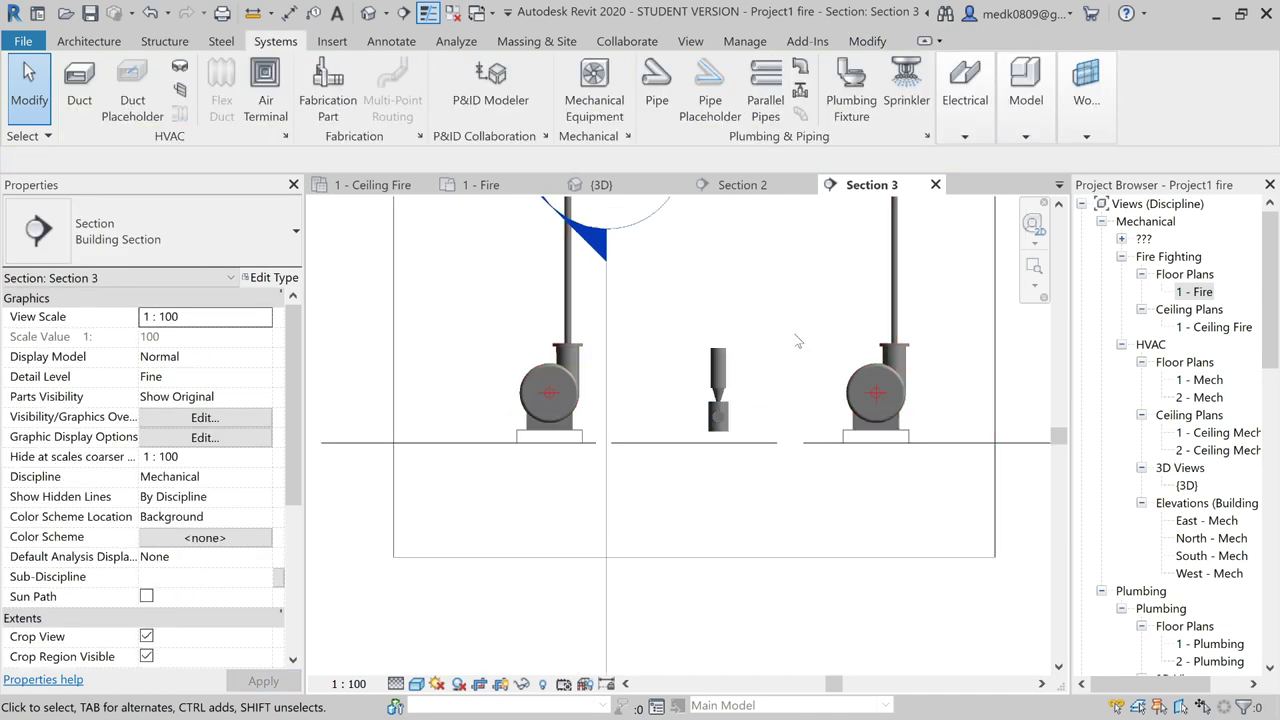
pyautogui.scroll(-1, 797, 342)
pyautogui.click(518, 189)
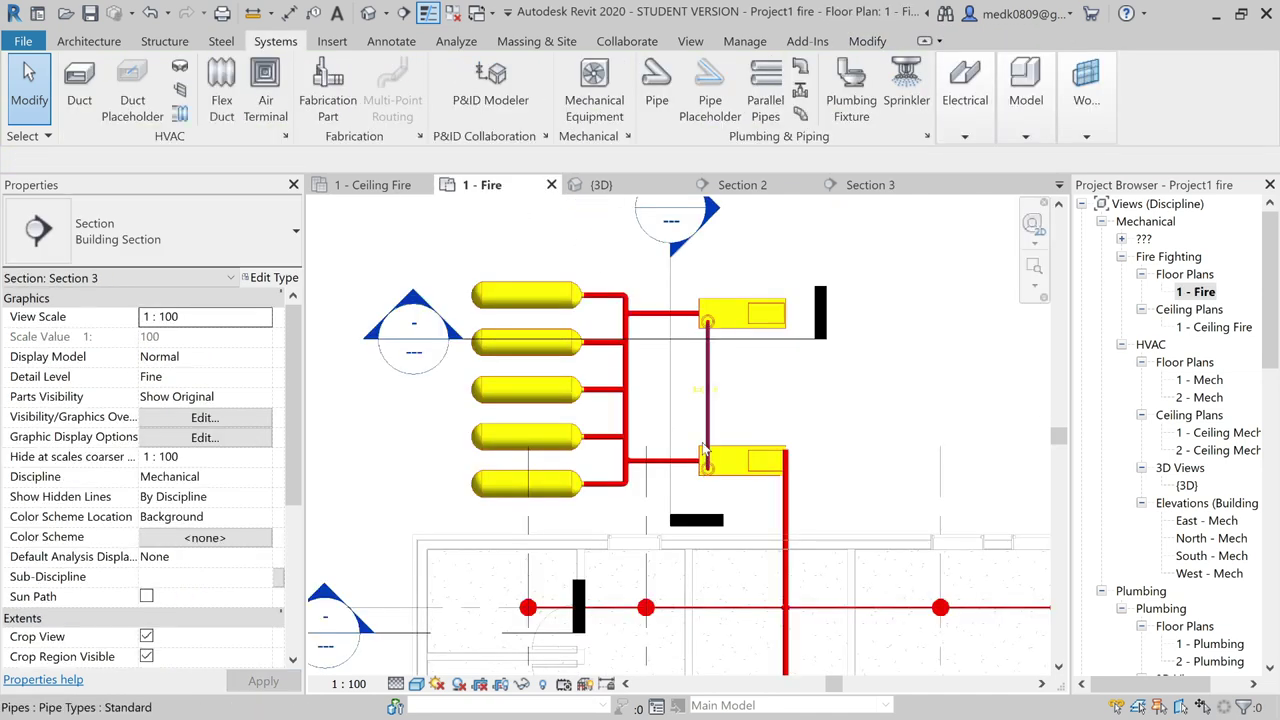
pyautogui.scroll(2, 725, 393)
pyautogui.scroll(1, 725, 393)
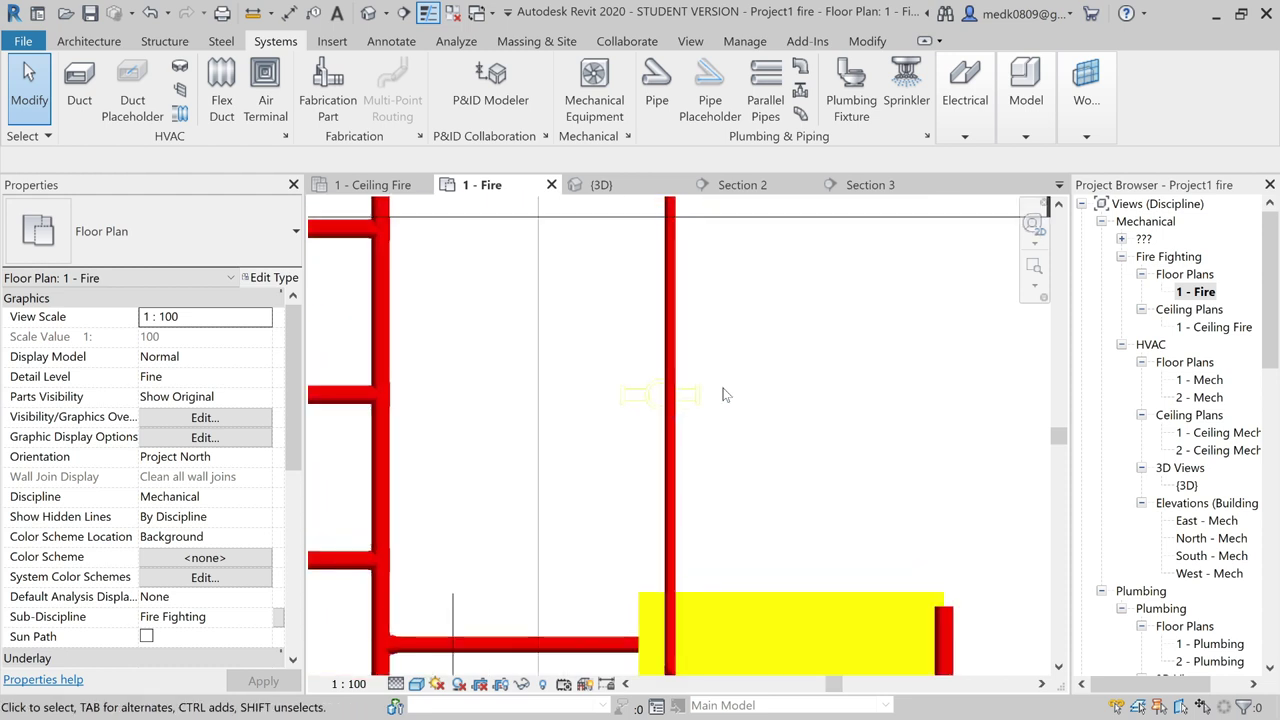
pyautogui.scroll(-1, 725, 393)
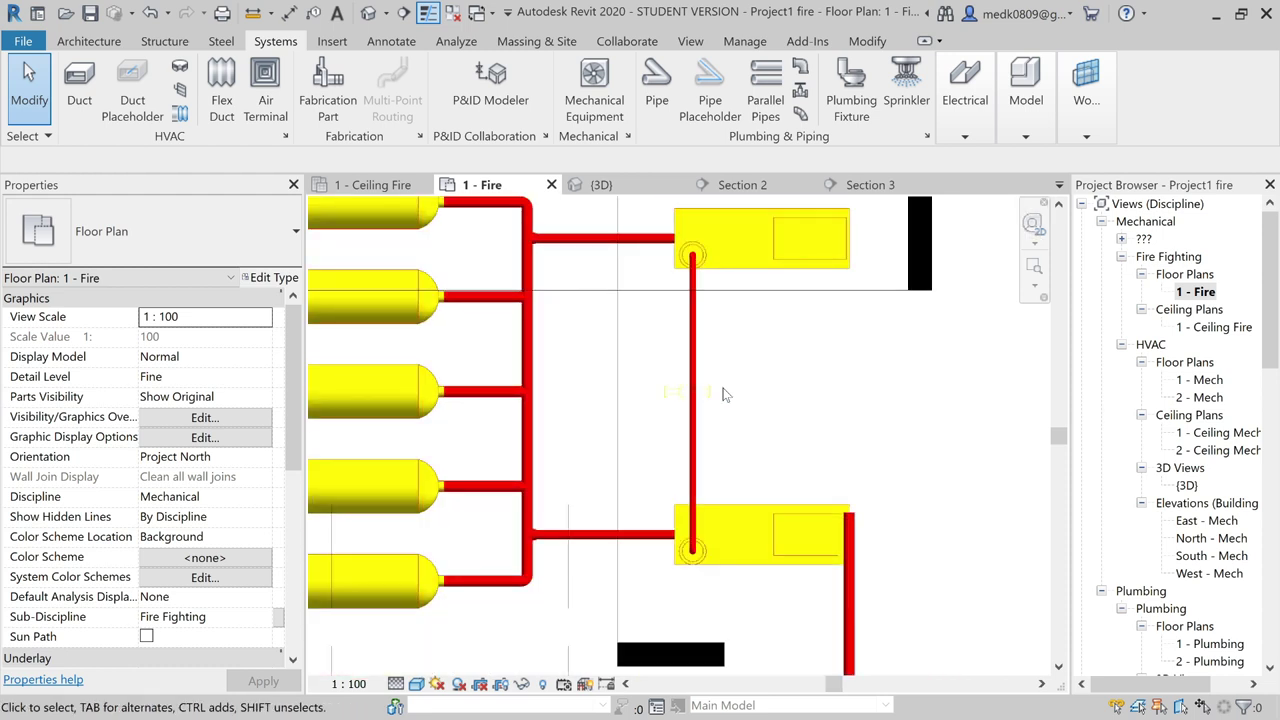
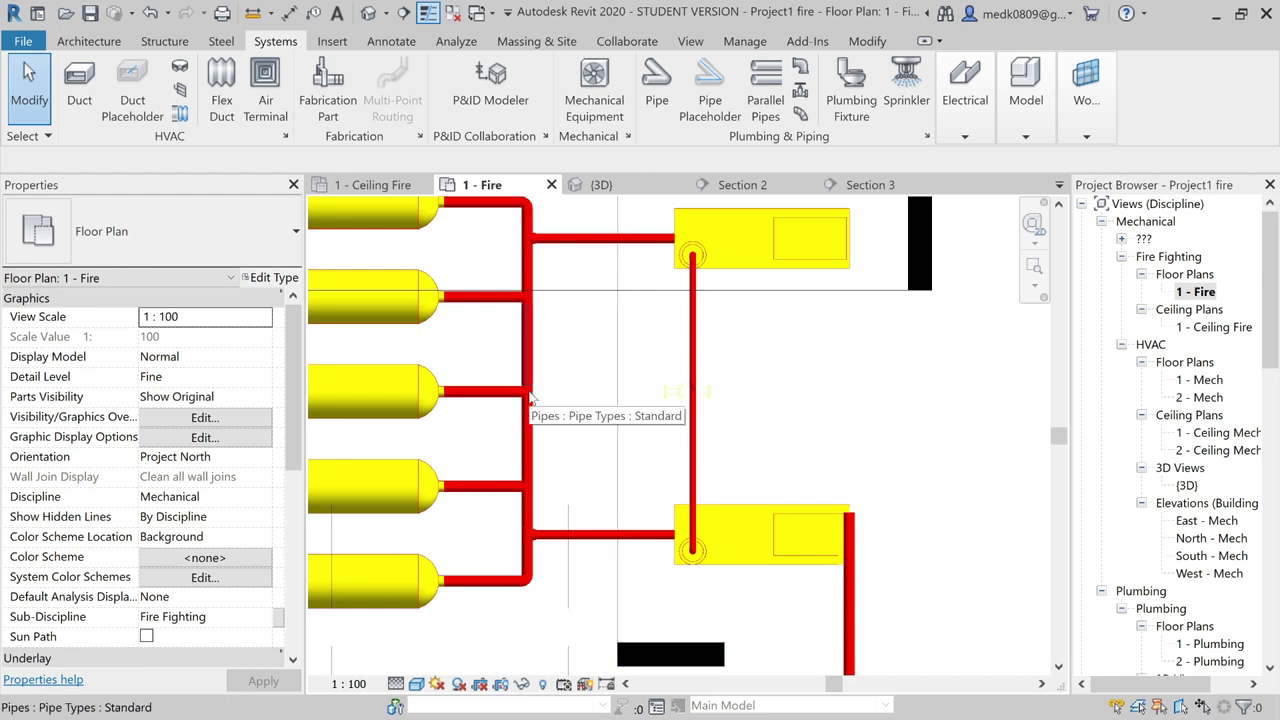
# - Start a new pipe from the open connector of the header's M_Cross fitting
pyautogui.scroll(3, 530, 398)
pyautogui.scroll(3, 530, 398)
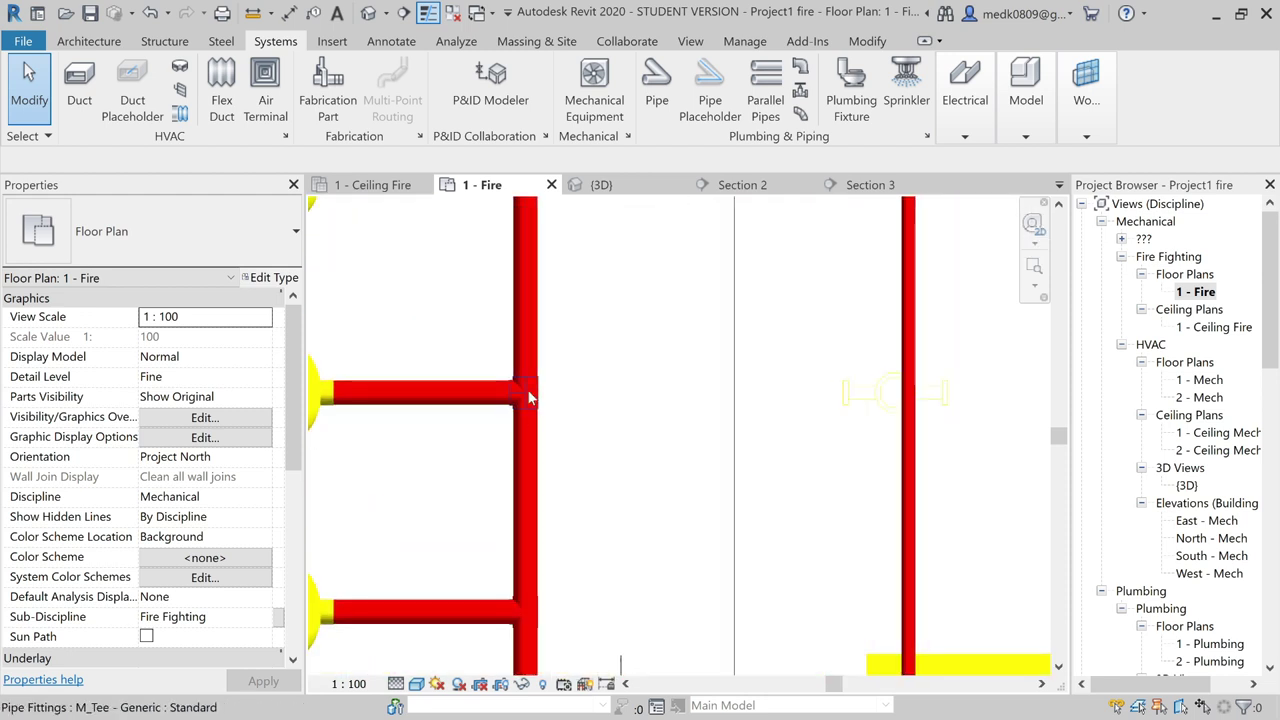
pyautogui.click(528, 392)
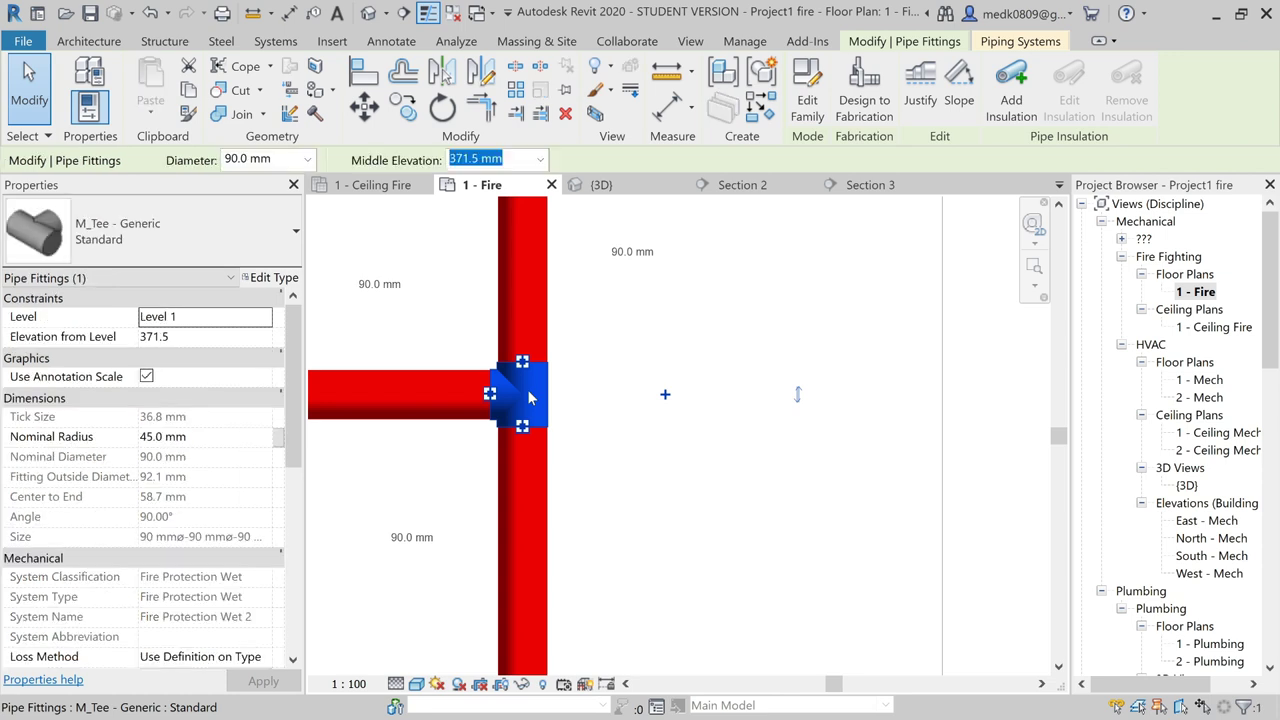
pyautogui.click(665, 398)
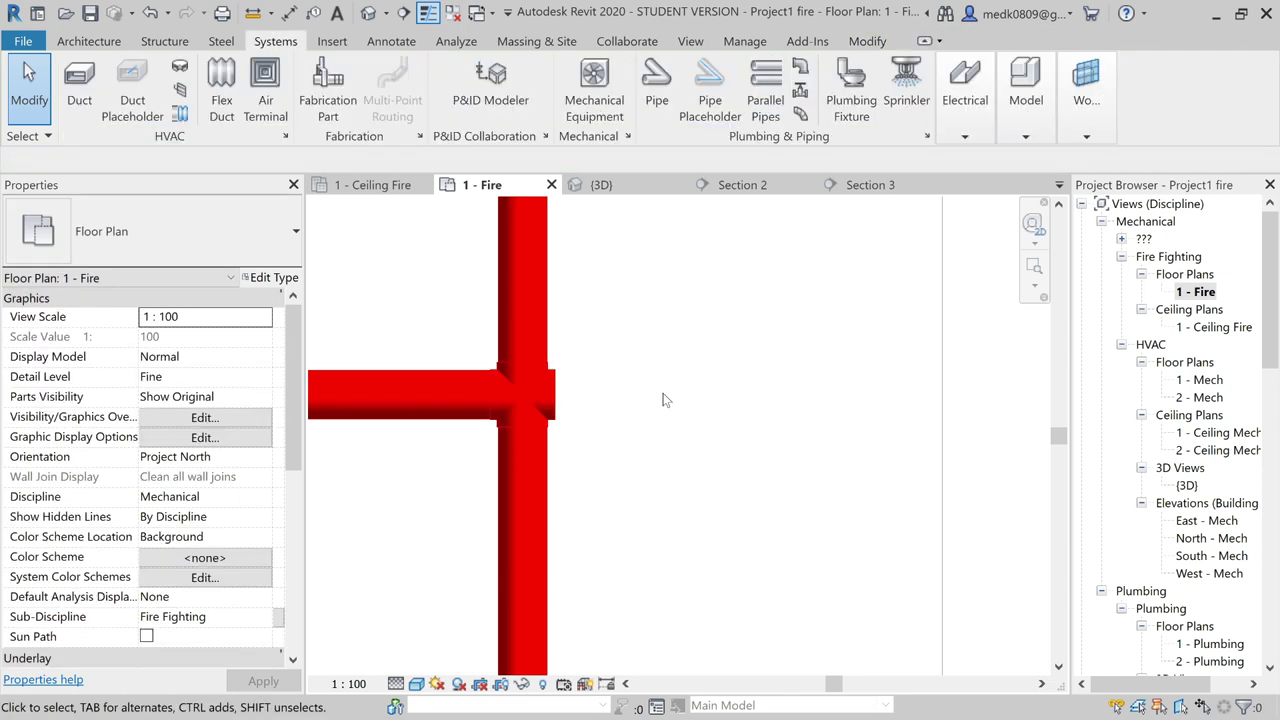
pyautogui.click(545, 398)
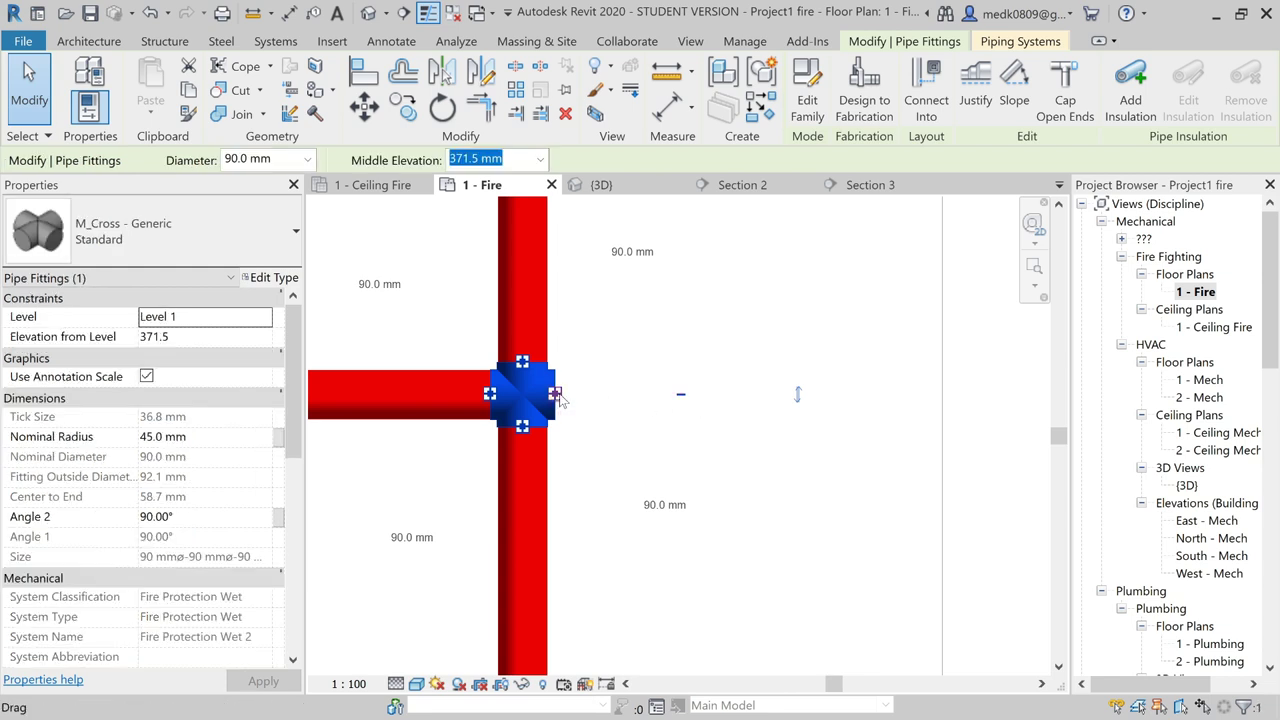
pyautogui.rightClick(558, 396)
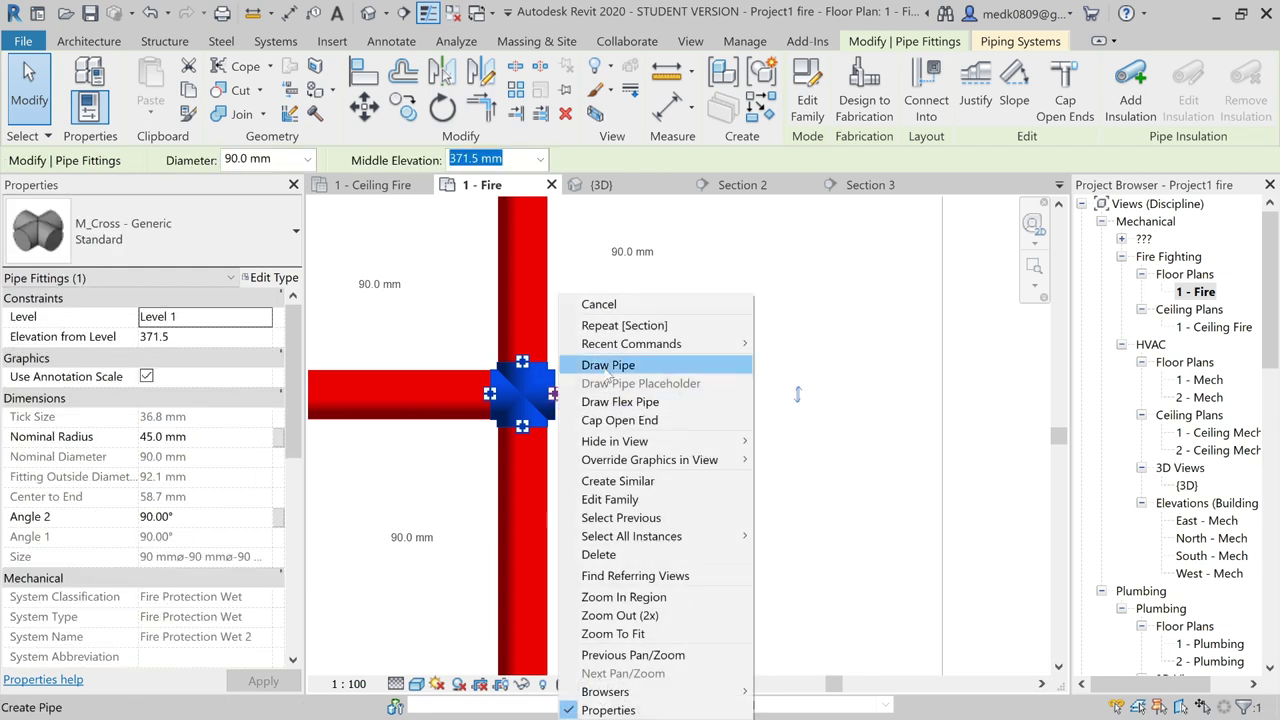
pyautogui.click(590, 363)
# - Set the branch diameter to 40 mm and run it to beside the inline pump
pyautogui.scroll(-2, 582, 432)
pyautogui.scroll(-3, 582, 432)
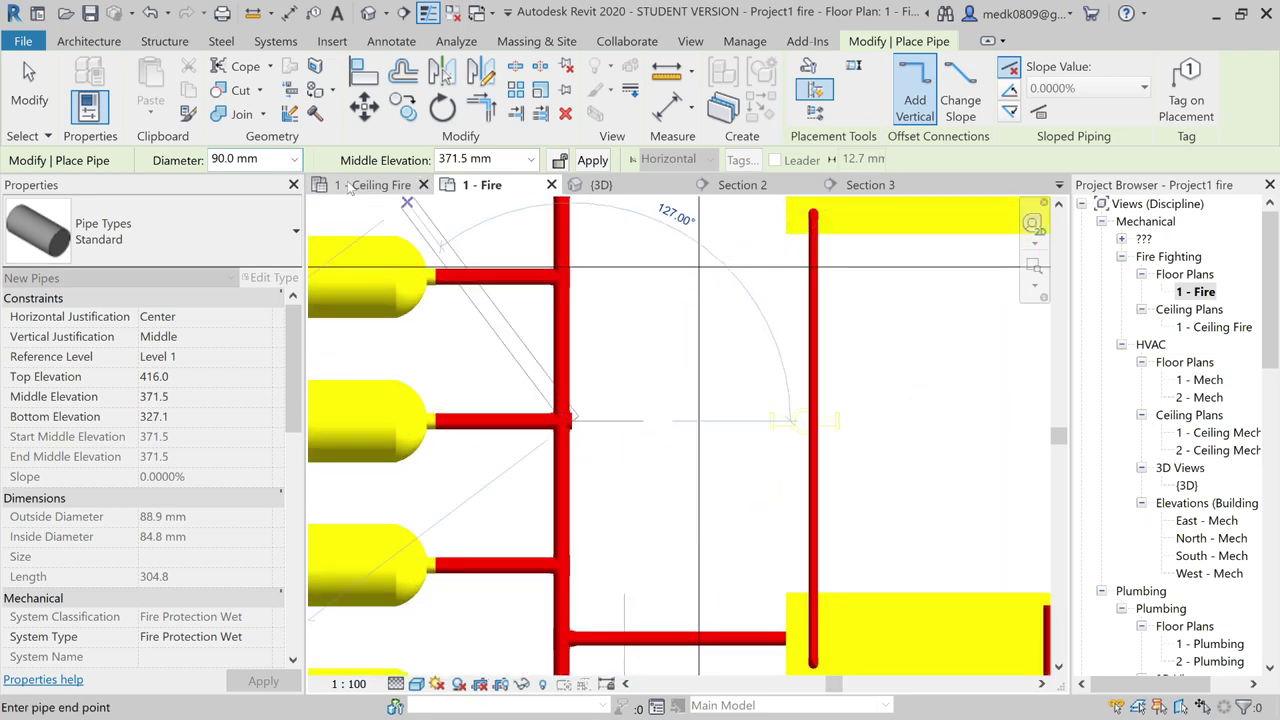
pyautogui.click(296, 160)
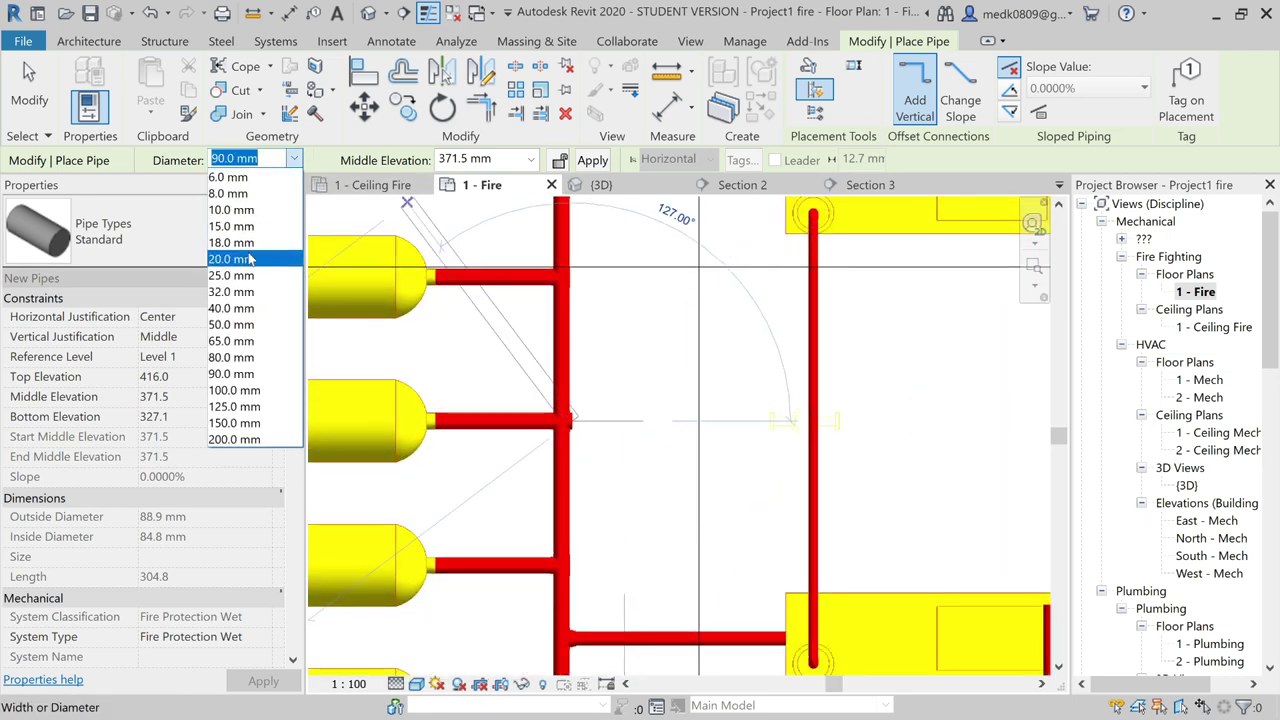
pyautogui.click(232, 308)
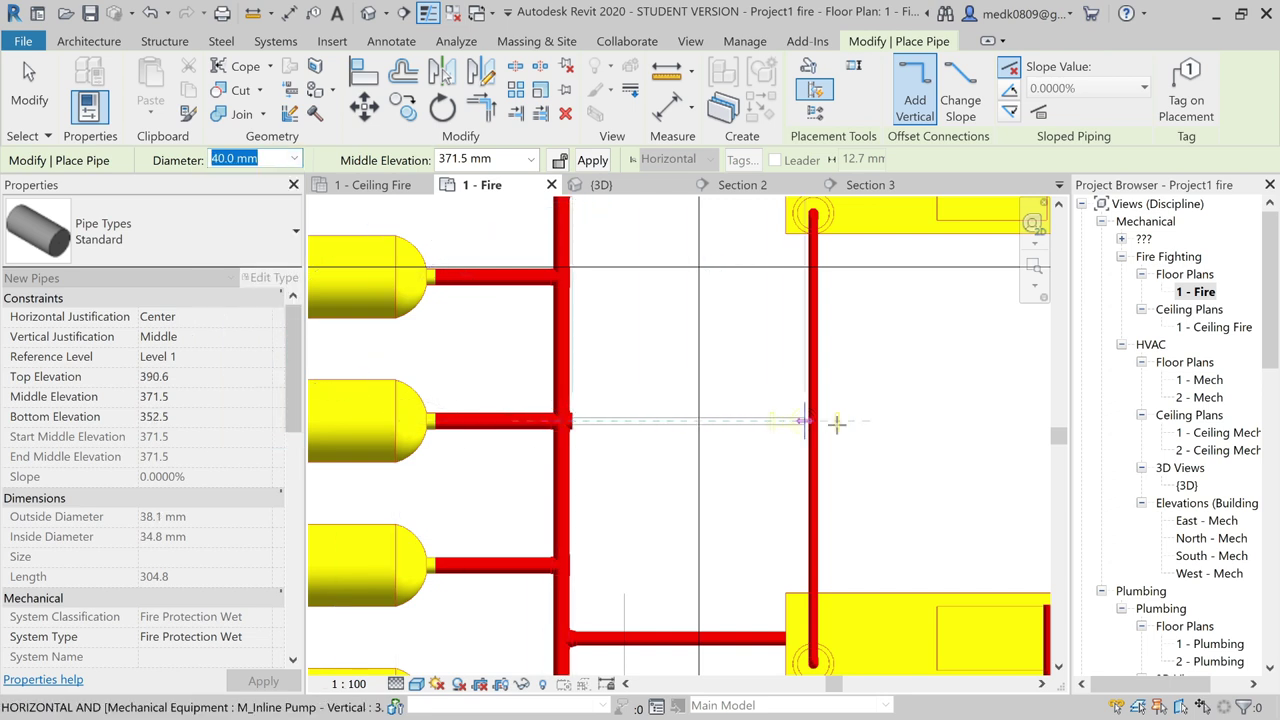
pyautogui.moveTo(893, 428); pyautogui.dragTo(700, 424, button='middle')
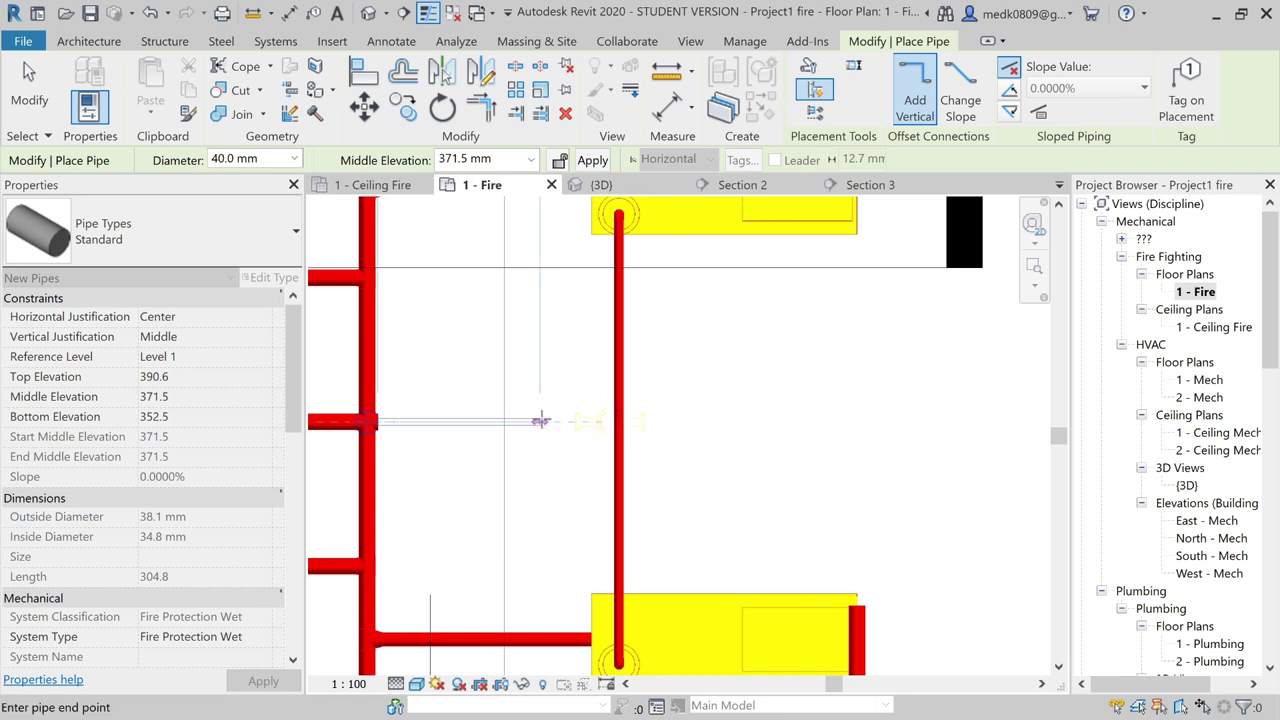
pyautogui.click(540, 421)
# - Move the Section 2 cut across the new branch and open the Section 2 view
pyautogui.press('Escape')
pyautogui.press('Escape')
pyautogui.scroll(-3, 540, 424)
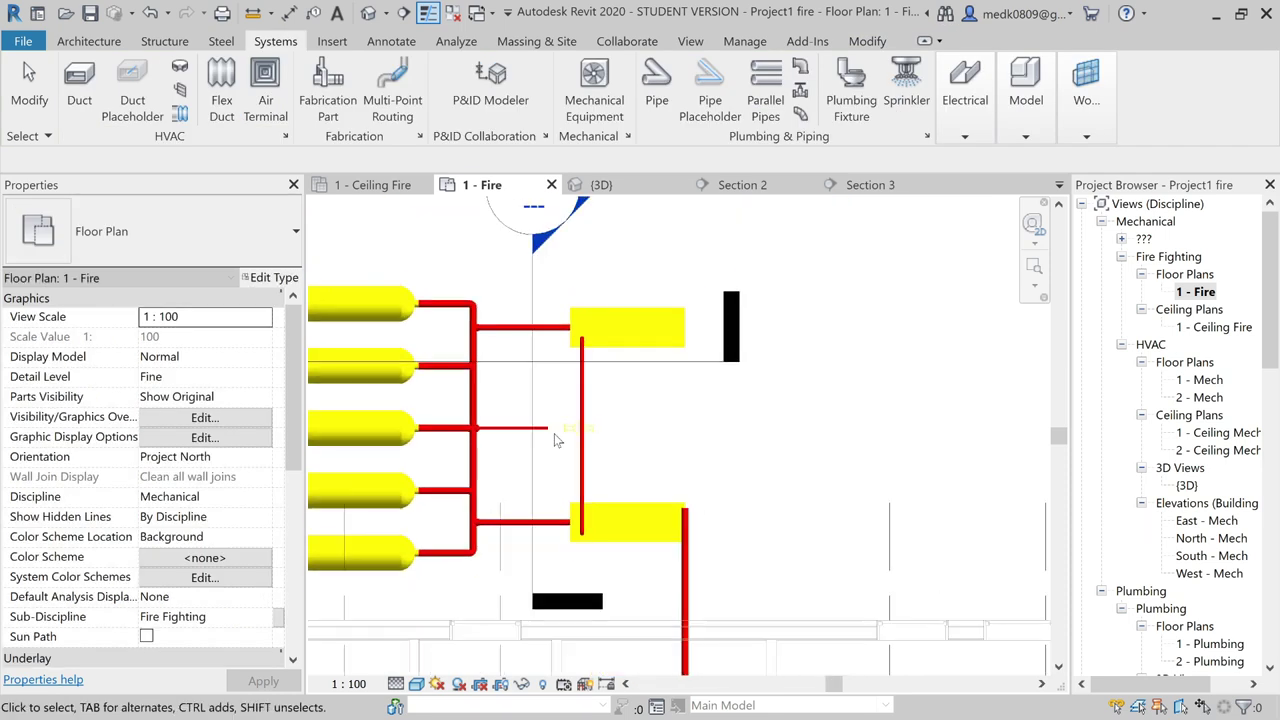
pyautogui.click(612, 360)
pyautogui.moveTo(612, 360); pyautogui.dragTo(613, 452)
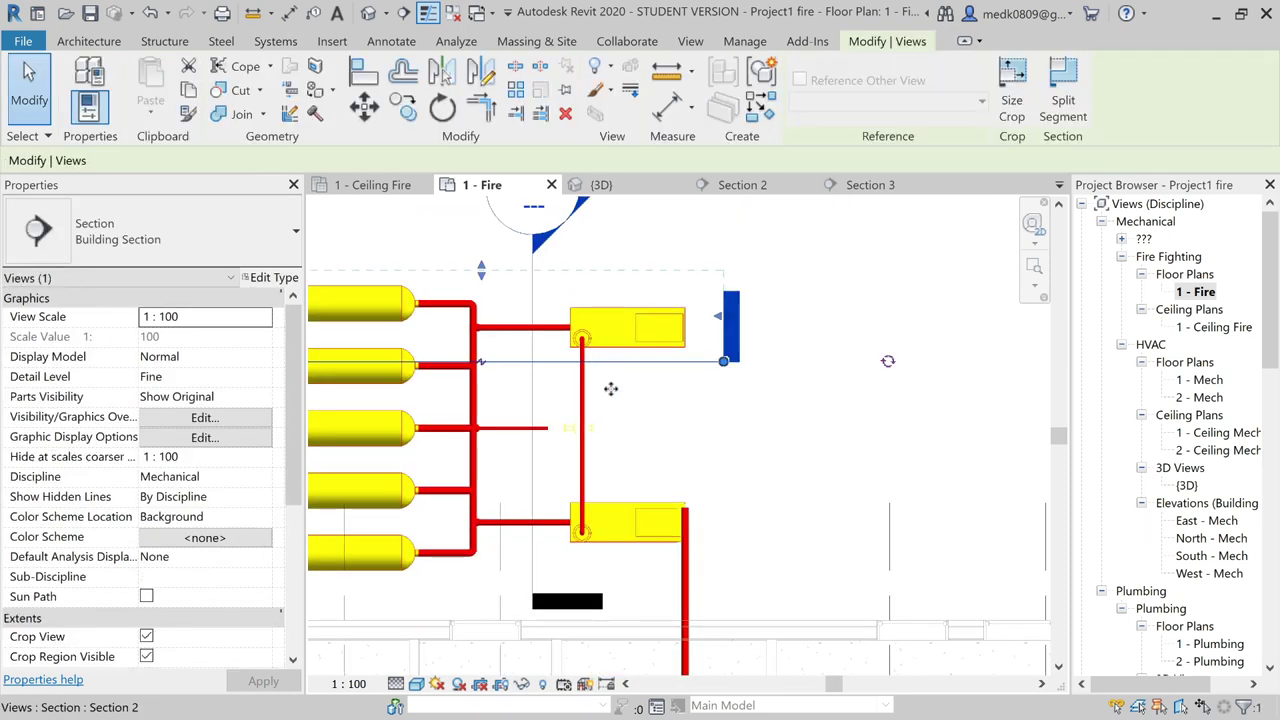
pyautogui.rightClick(613, 452)
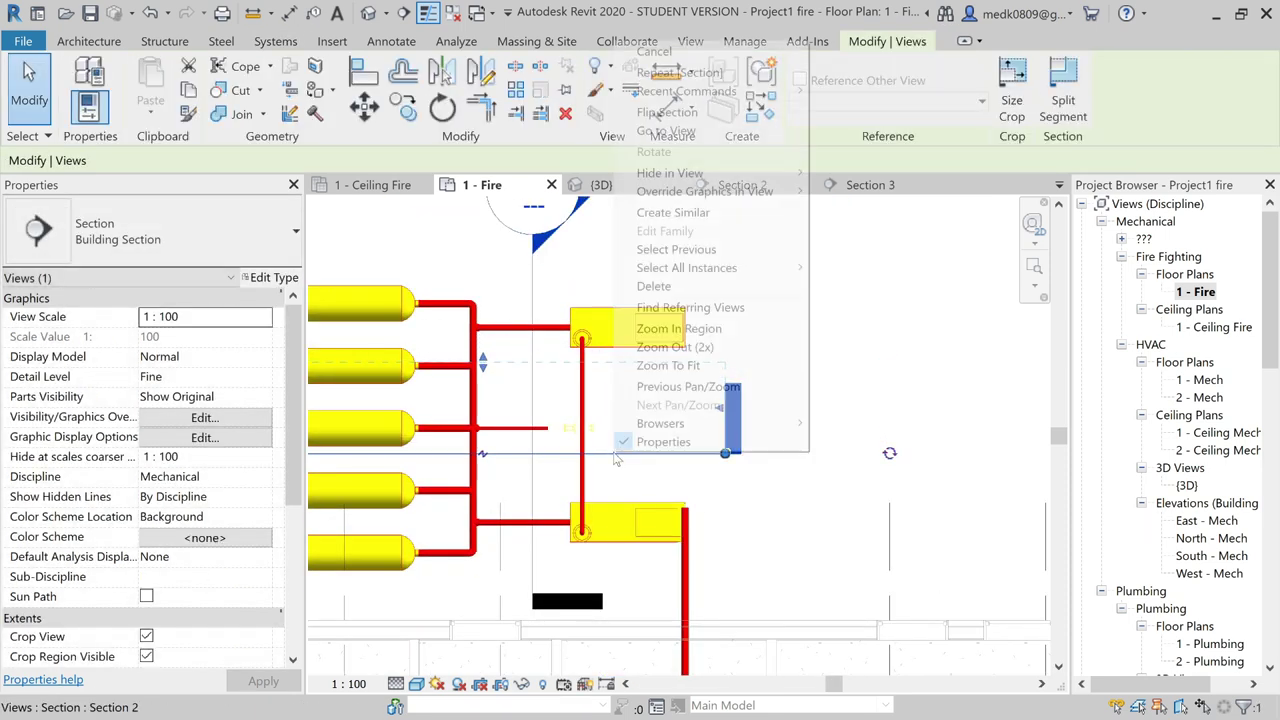
pyautogui.click(666, 131)
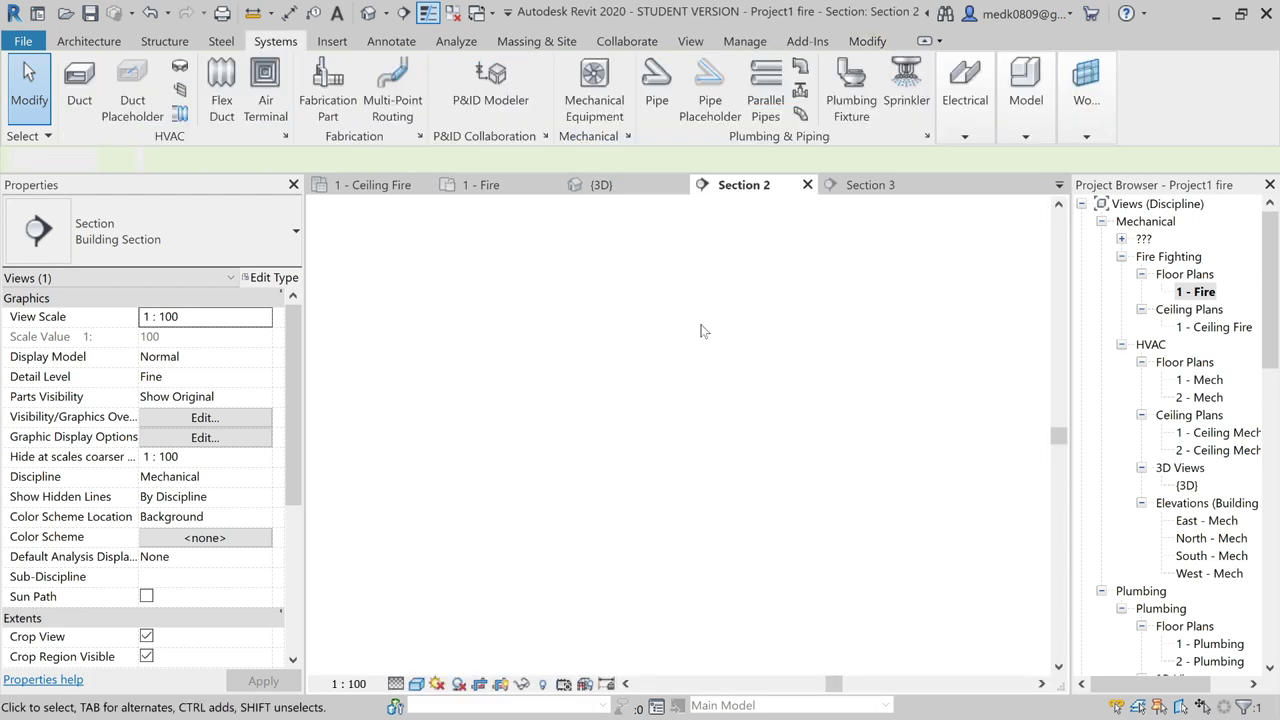
# - Draw a short pipe out from the inline pump's In connector
pyautogui.scroll(-1, 713, 440)
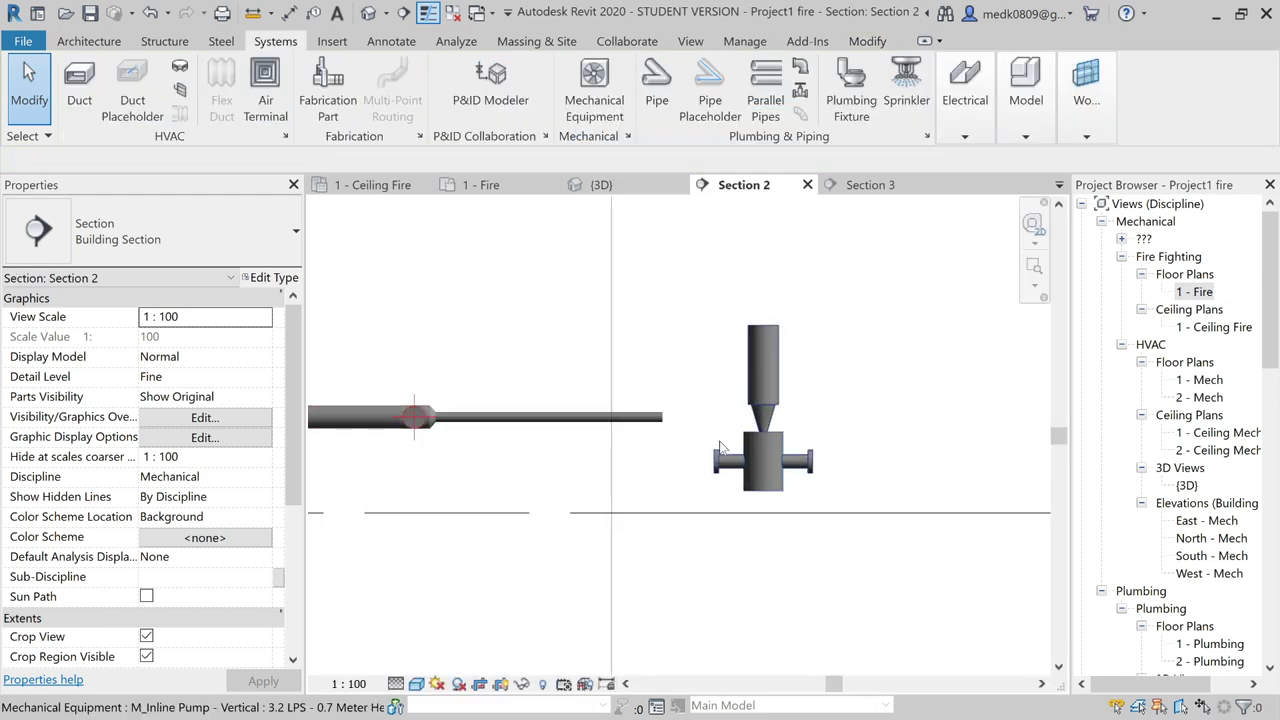
pyautogui.scroll(-2, 740, 440)
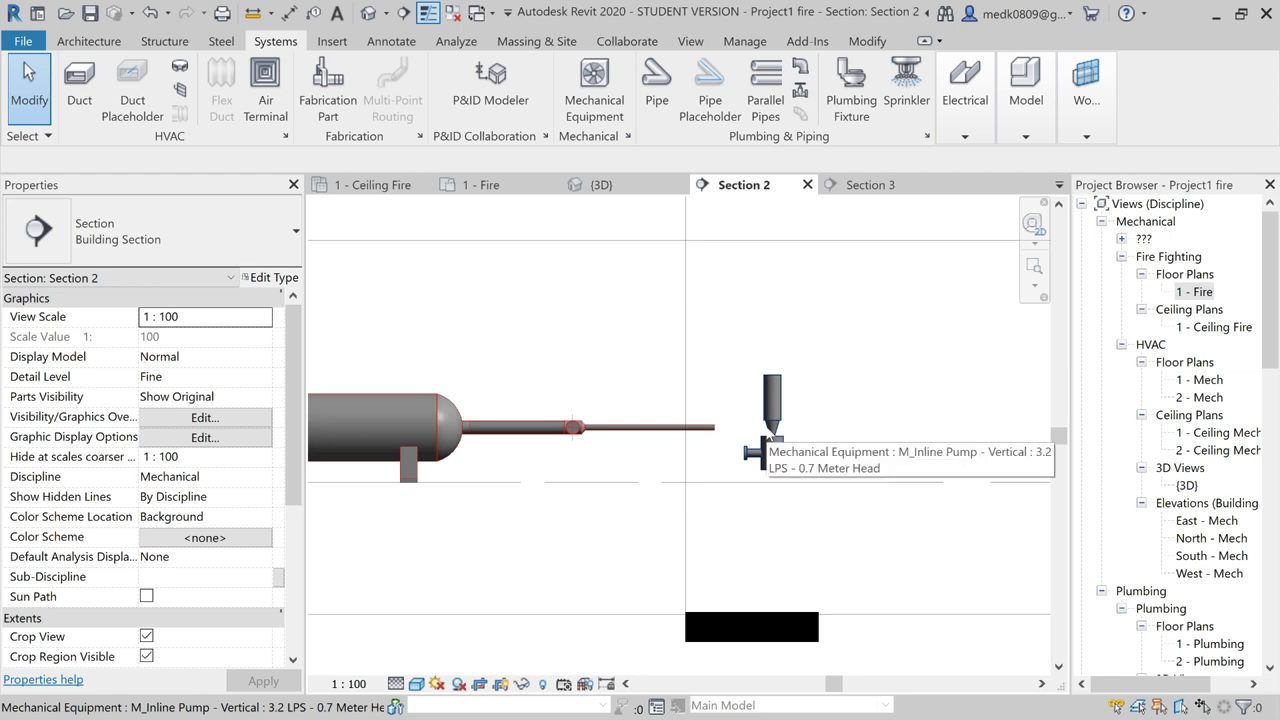
pyautogui.scroll(2, 773, 444)
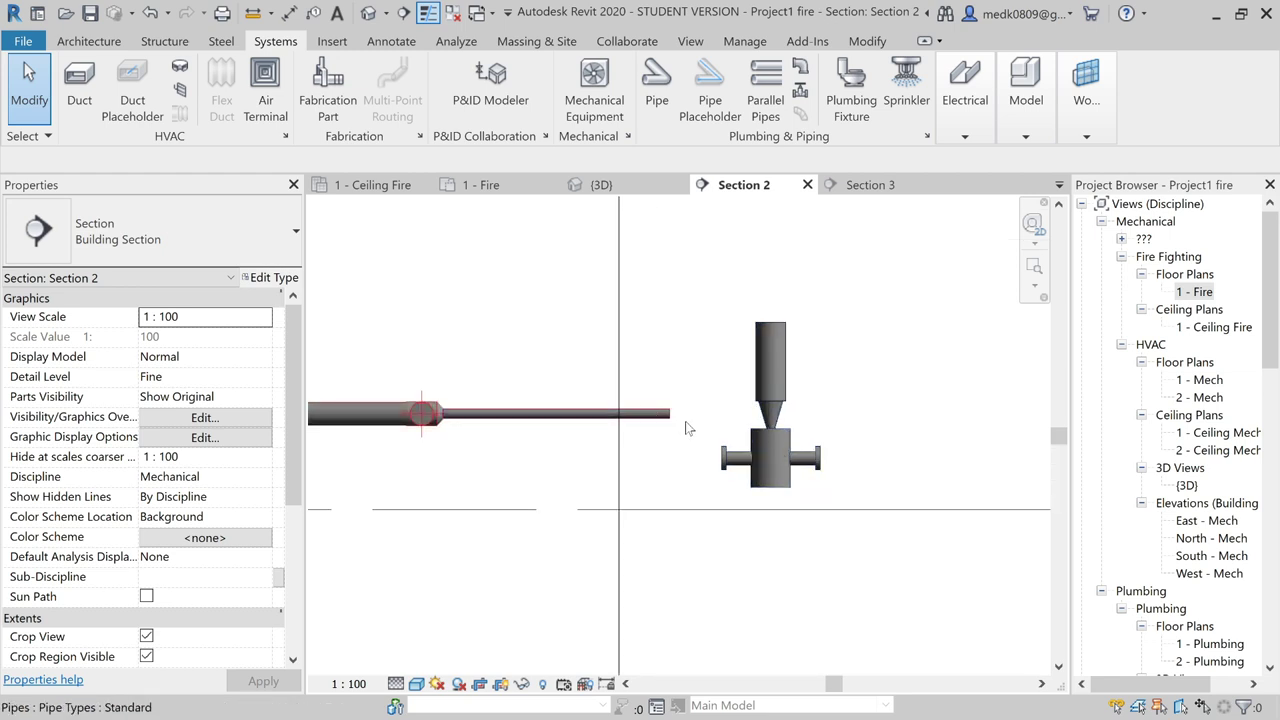
pyautogui.scroll(-1, 712, 429)
pyautogui.click(753, 447)
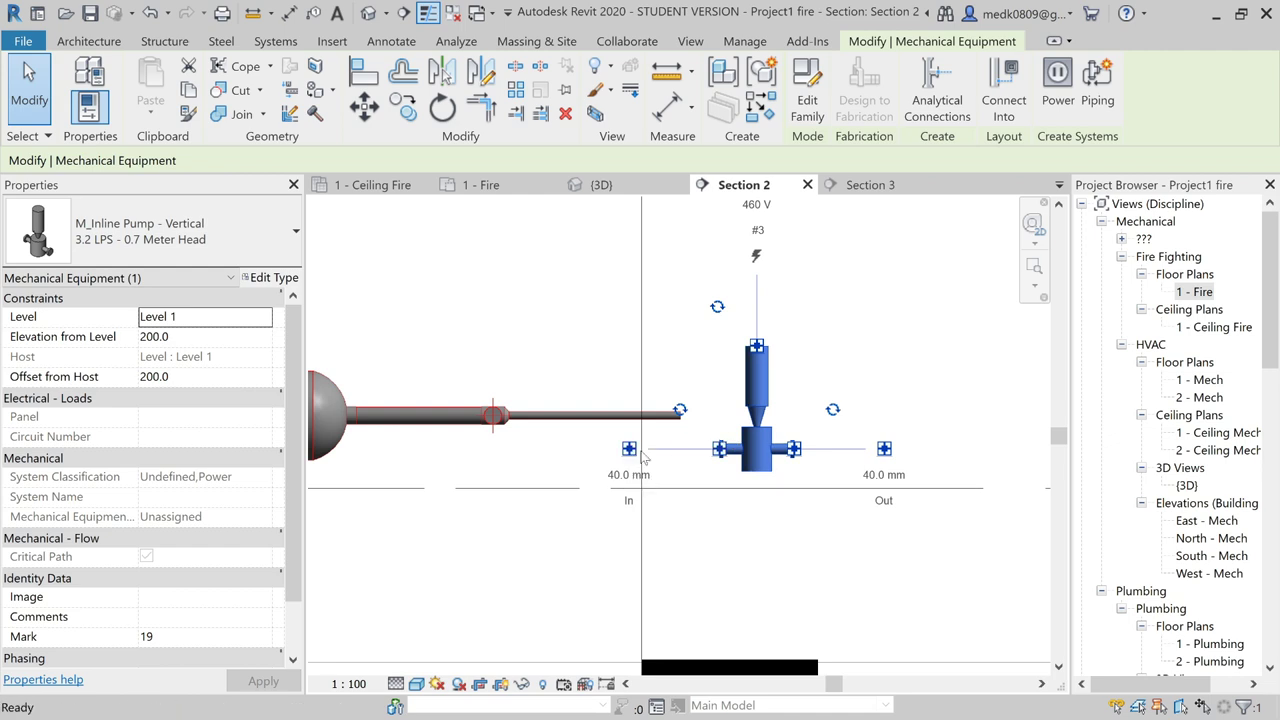
pyautogui.click(629, 448)
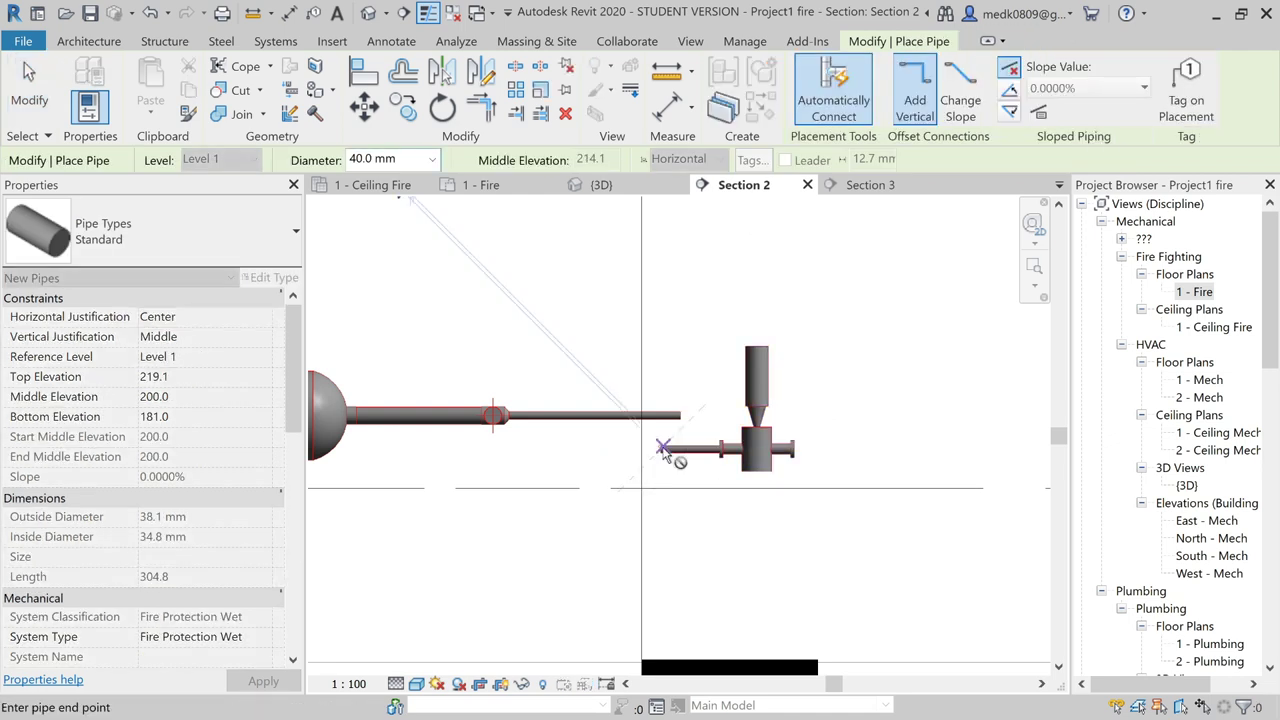
pyautogui.click(663, 449)
pyautogui.press('Escape')
pyautogui.press('Escape')
# - Align the inline pump assembly with the 40 mm branch pipe
pyautogui.scroll(2, 707, 435)
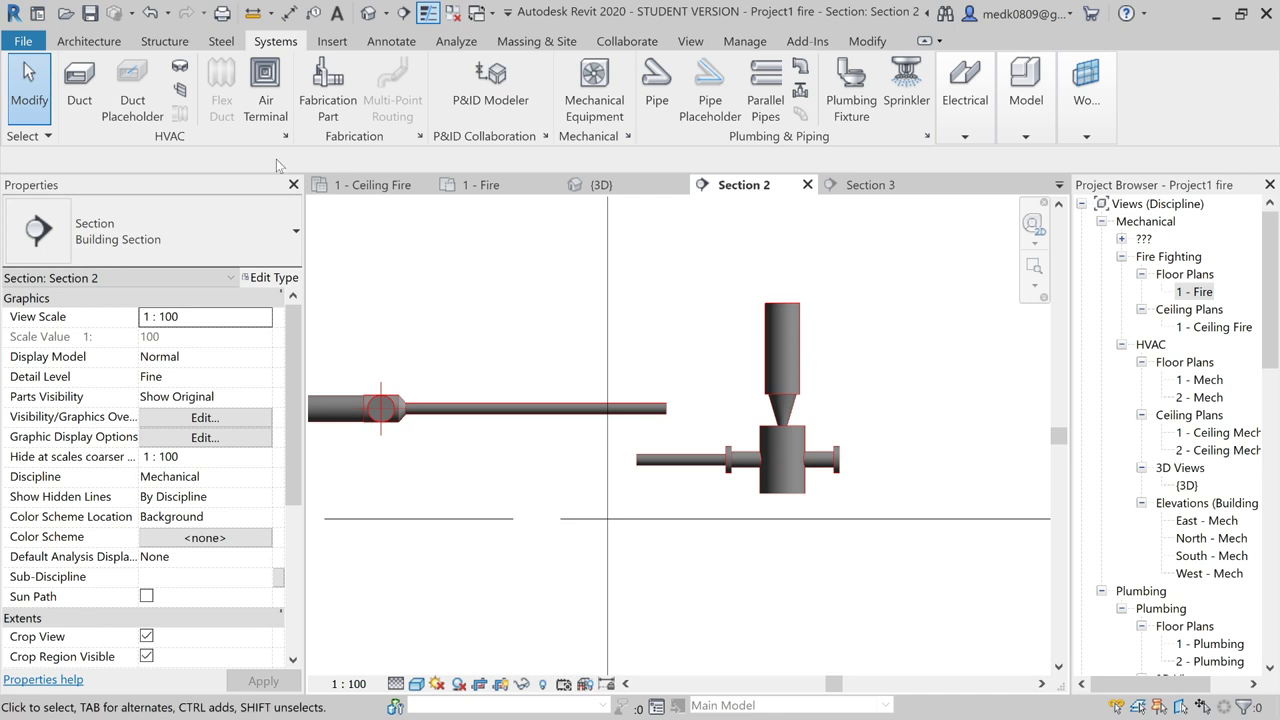
pyautogui.click(865, 50)
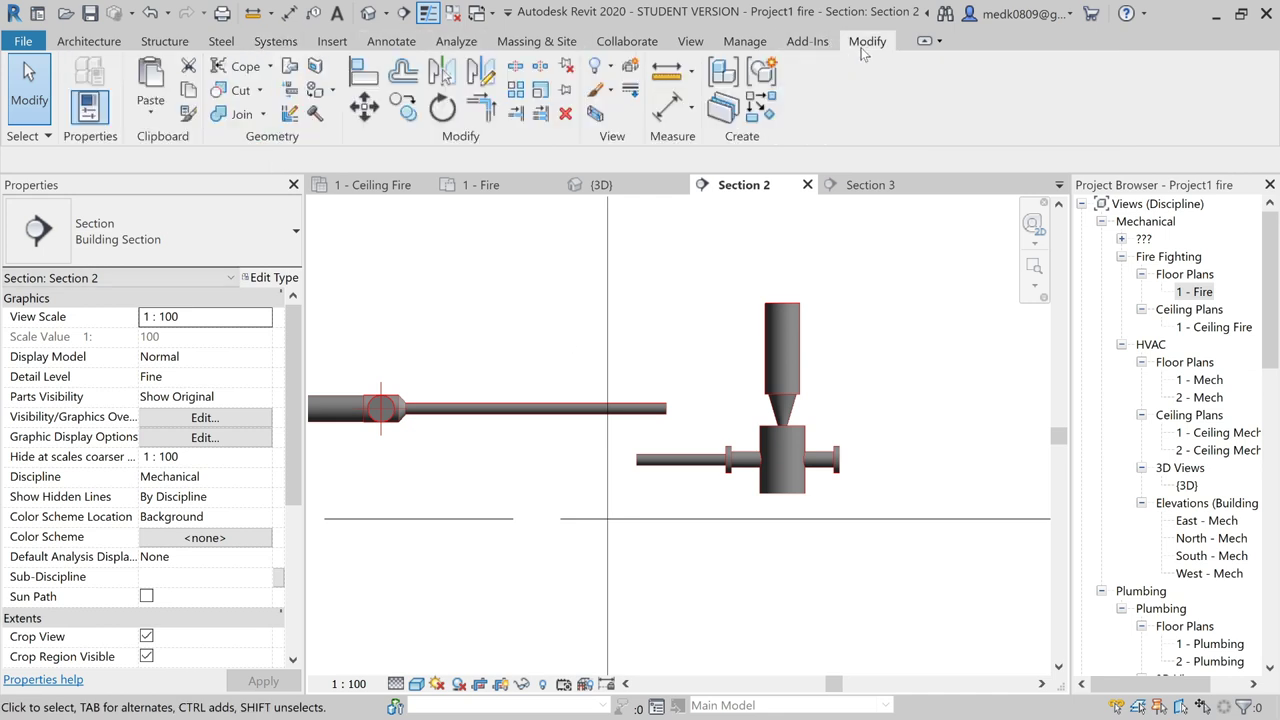
pyautogui.click(356, 76)
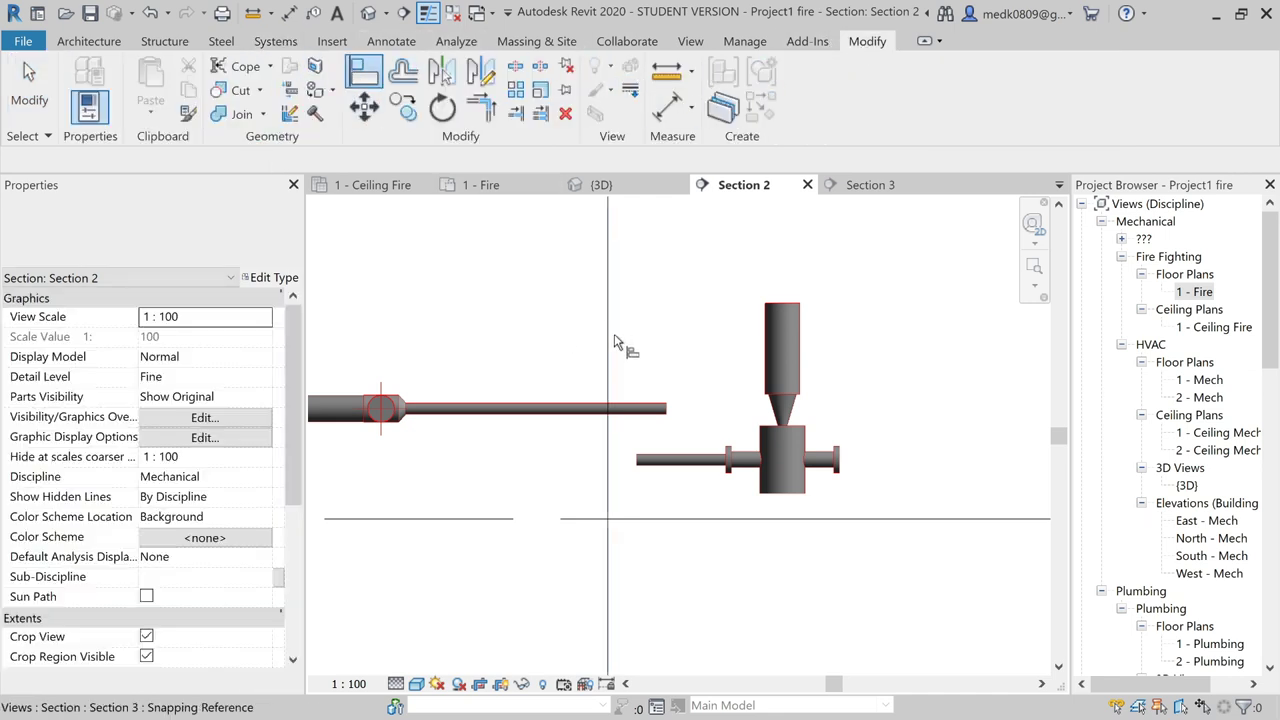
pyautogui.scroll(2, 638, 404)
pyautogui.click(660, 420)
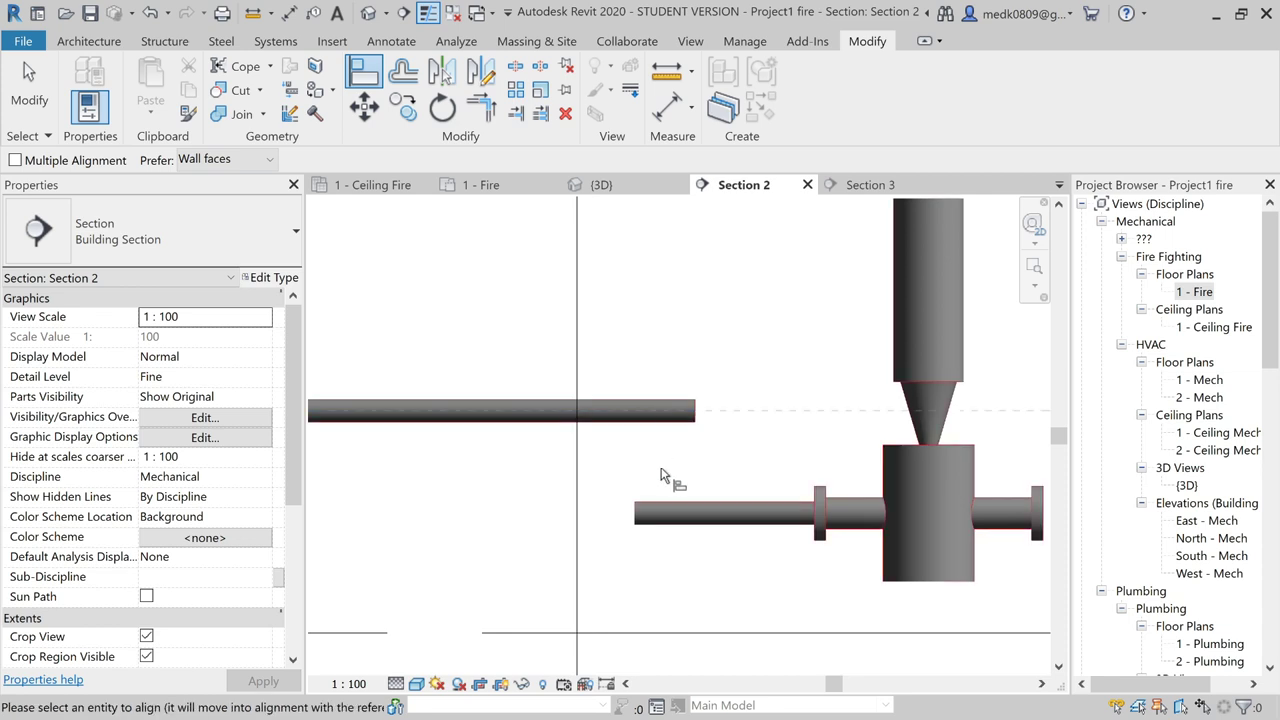
pyautogui.click(670, 518)
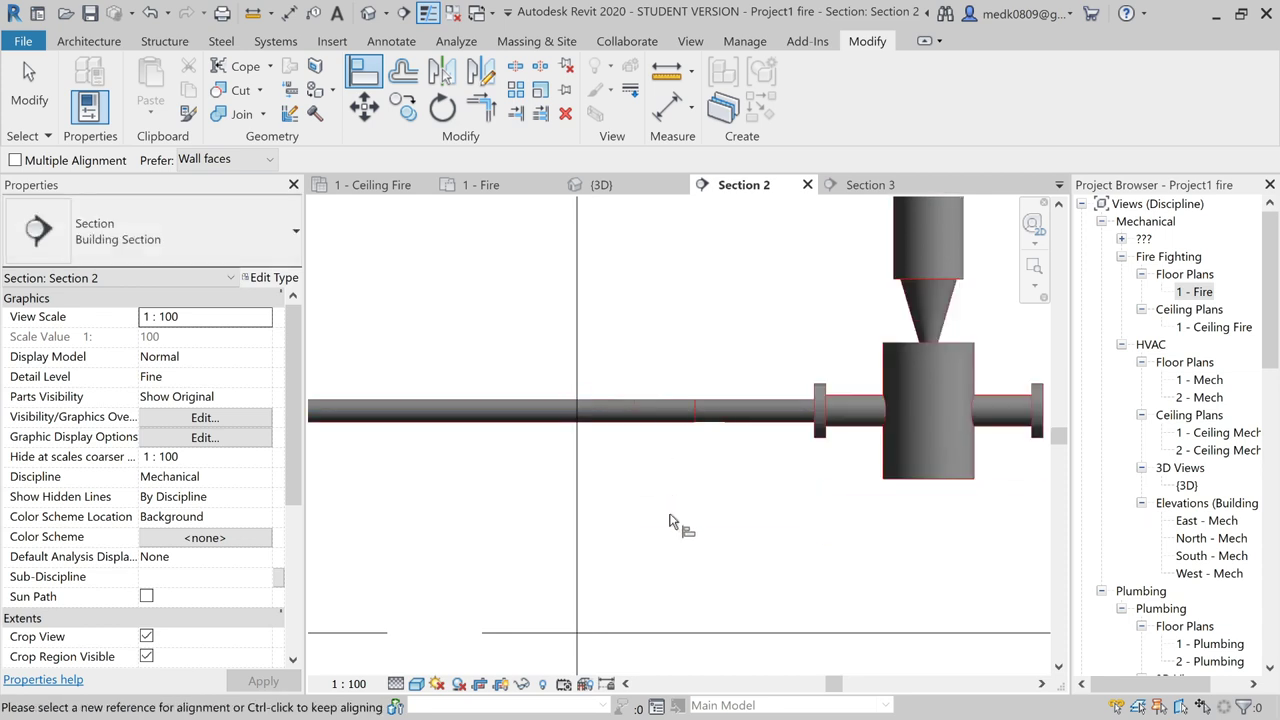
pyautogui.press('Escape')
pyautogui.press('Escape')
# - Stretch the pump inlet pipe so it connects to the branch pipe
pyautogui.click(650, 413)
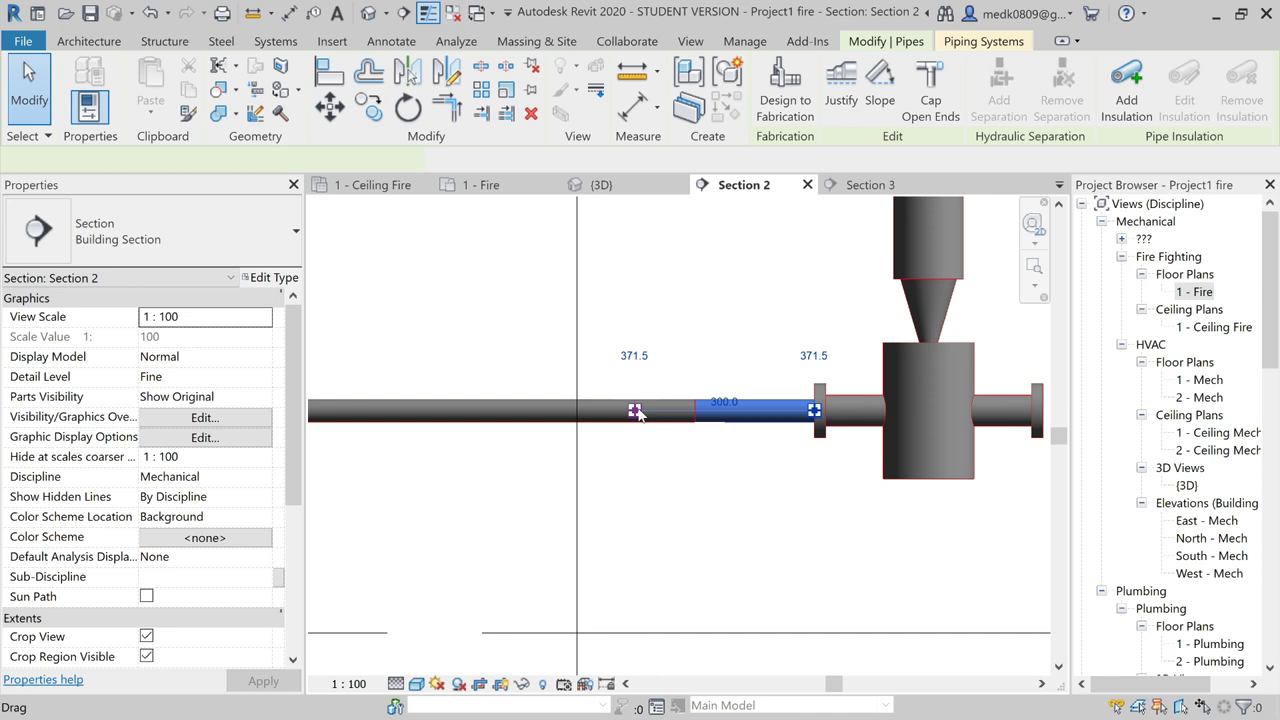
pyautogui.moveTo(640, 411); pyautogui.dragTo(695, 410)
pyautogui.press('Escape')
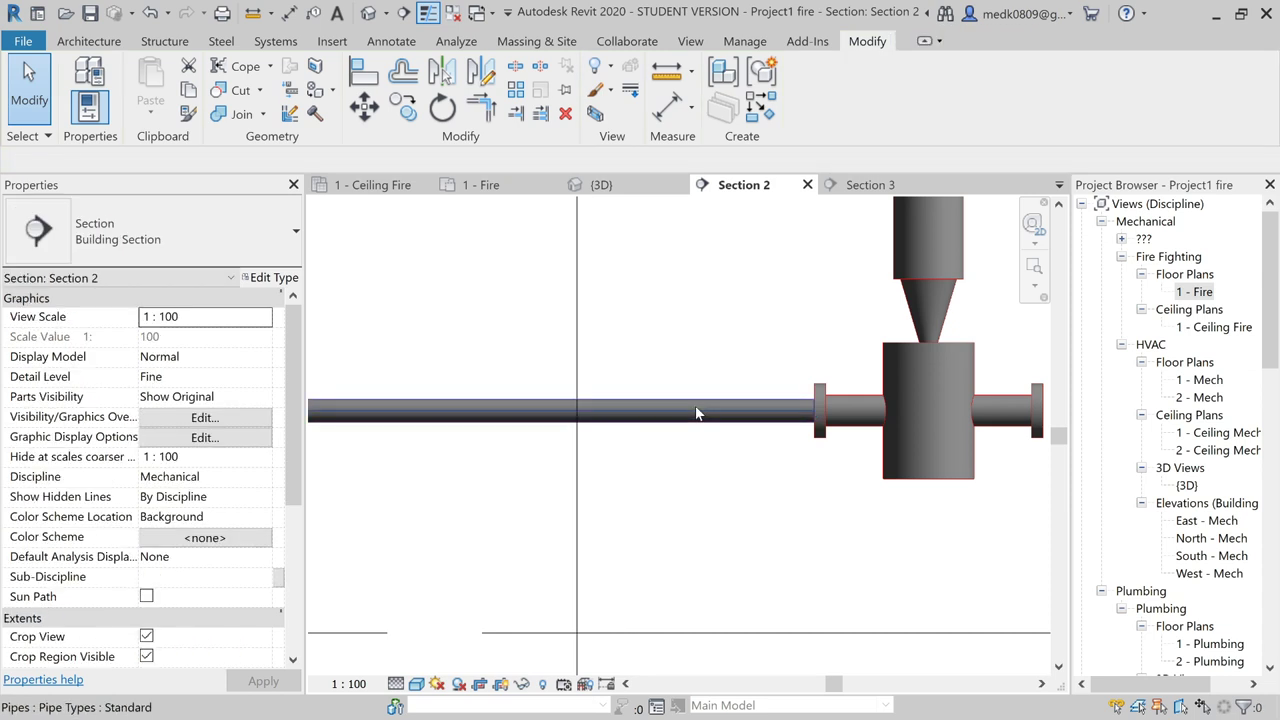
pyautogui.scroll(-2, 697, 413)
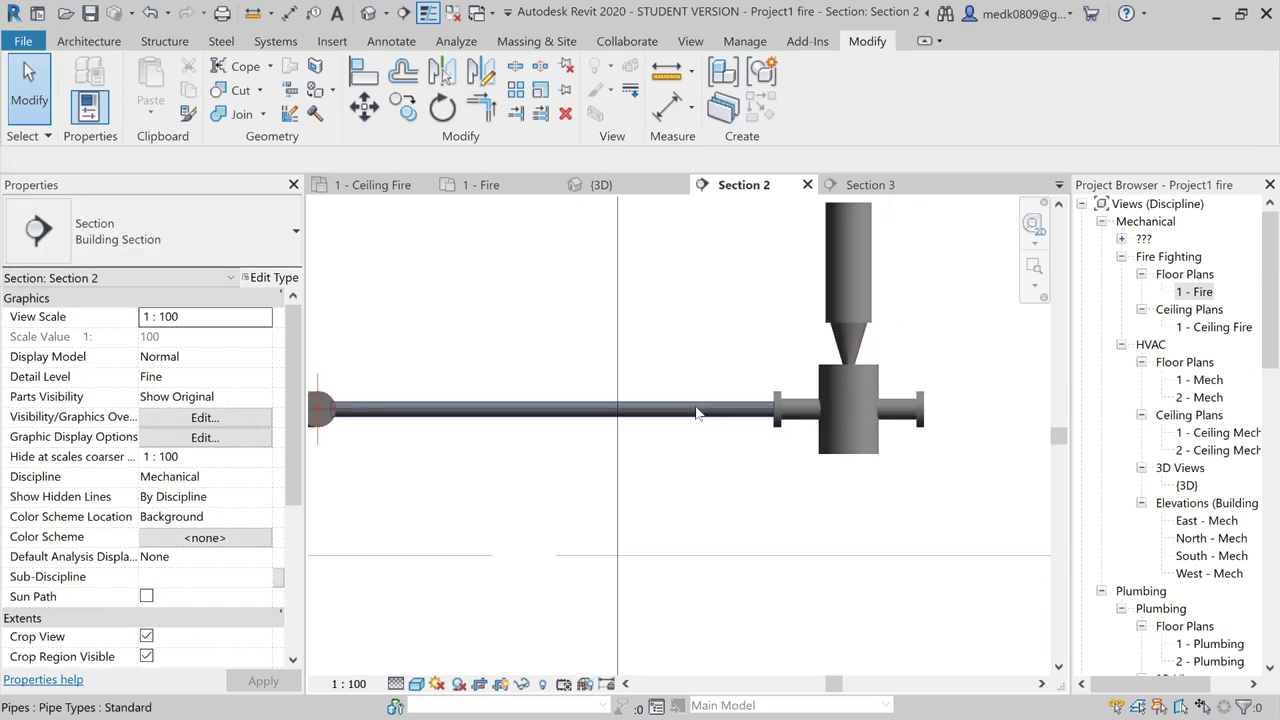
# - Select the inline pump and center the pump line in Section 2
pyautogui.click(843, 377)
pyautogui.scroll(-2, 843, 372)
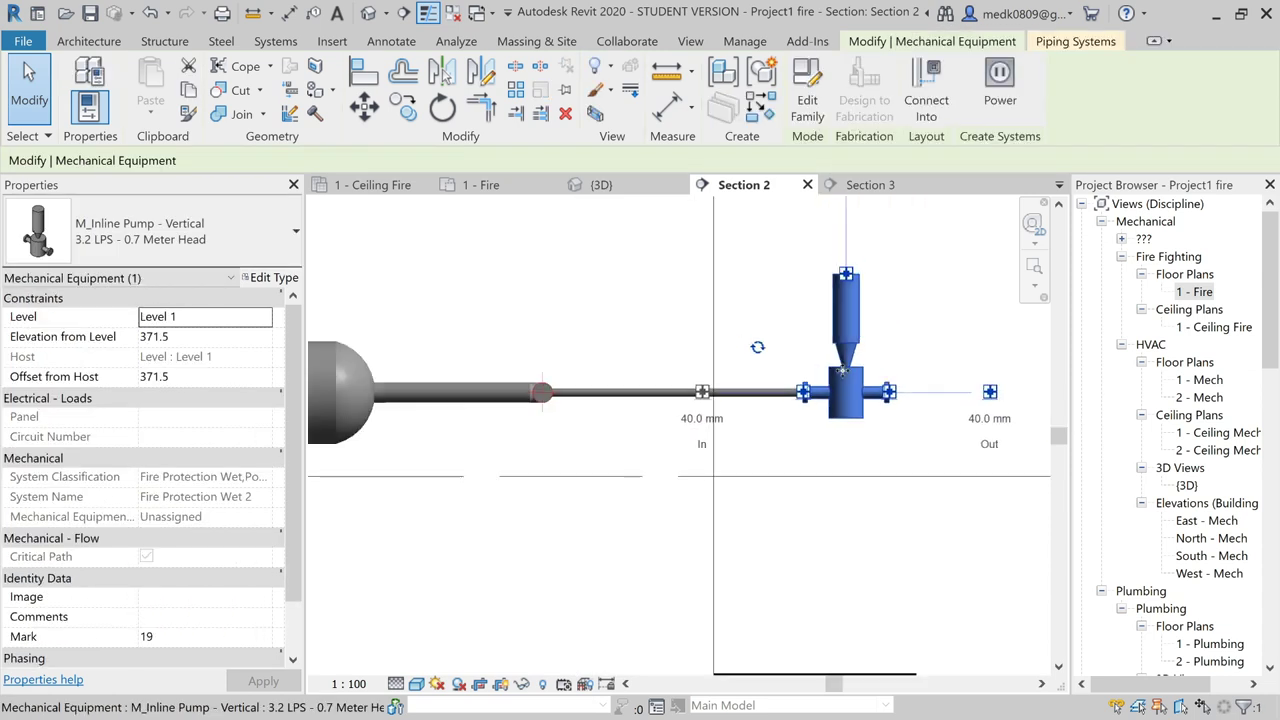
pyautogui.scroll(-2, 843, 372)
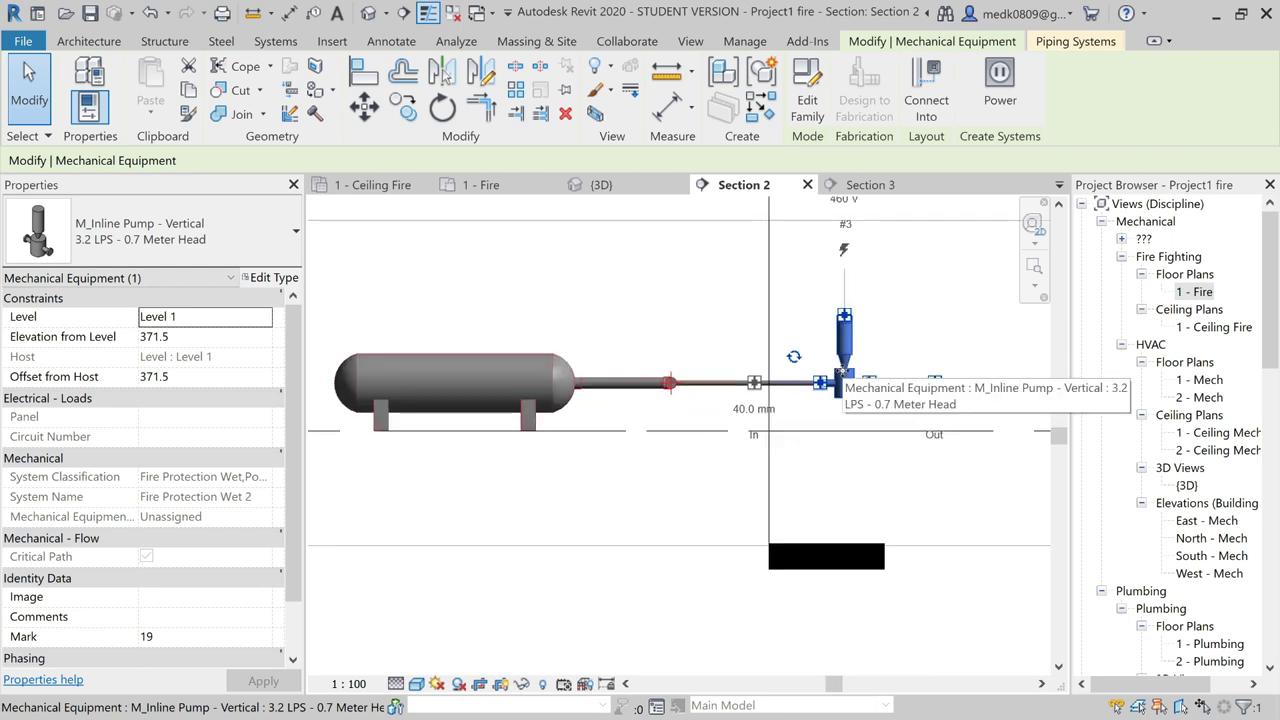
pyautogui.scroll(2, 837, 396)
pyautogui.moveTo(826, 435); pyautogui.dragTo(716, 452, button='middle')
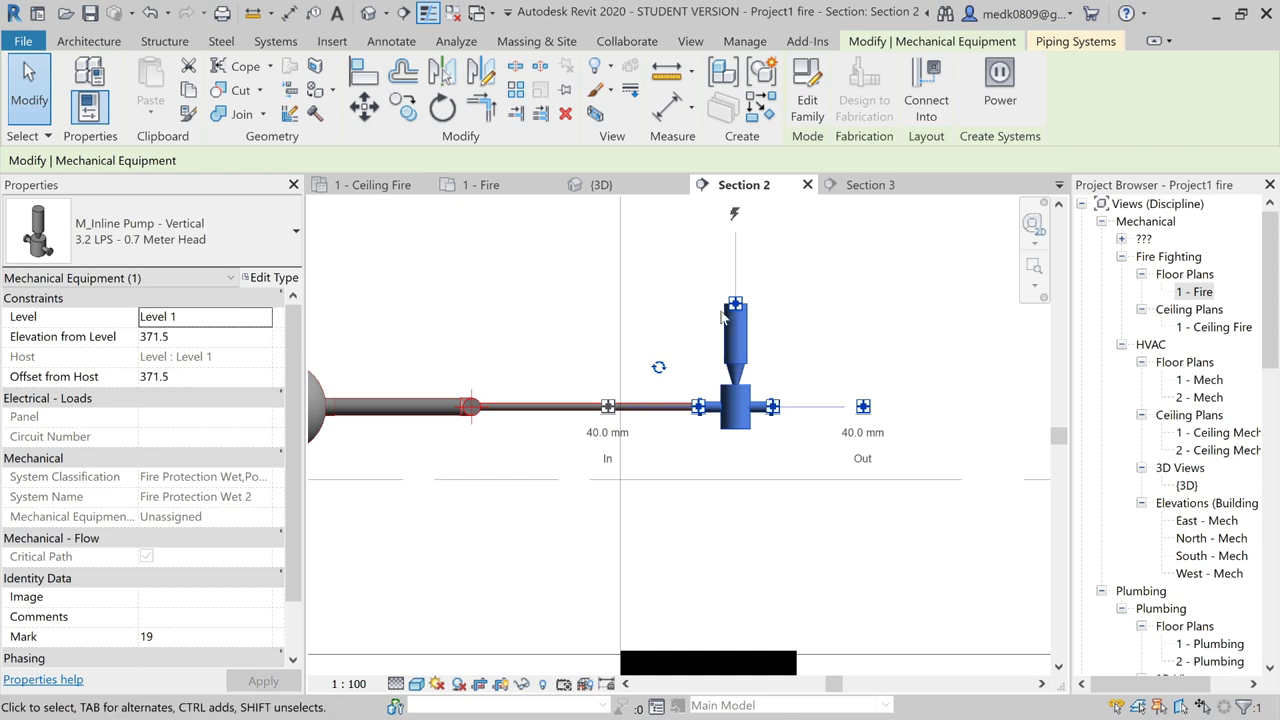
# - Switch to the 1 - Fire floor plan and zoom around the pump and valve
pyautogui.click(481, 185)
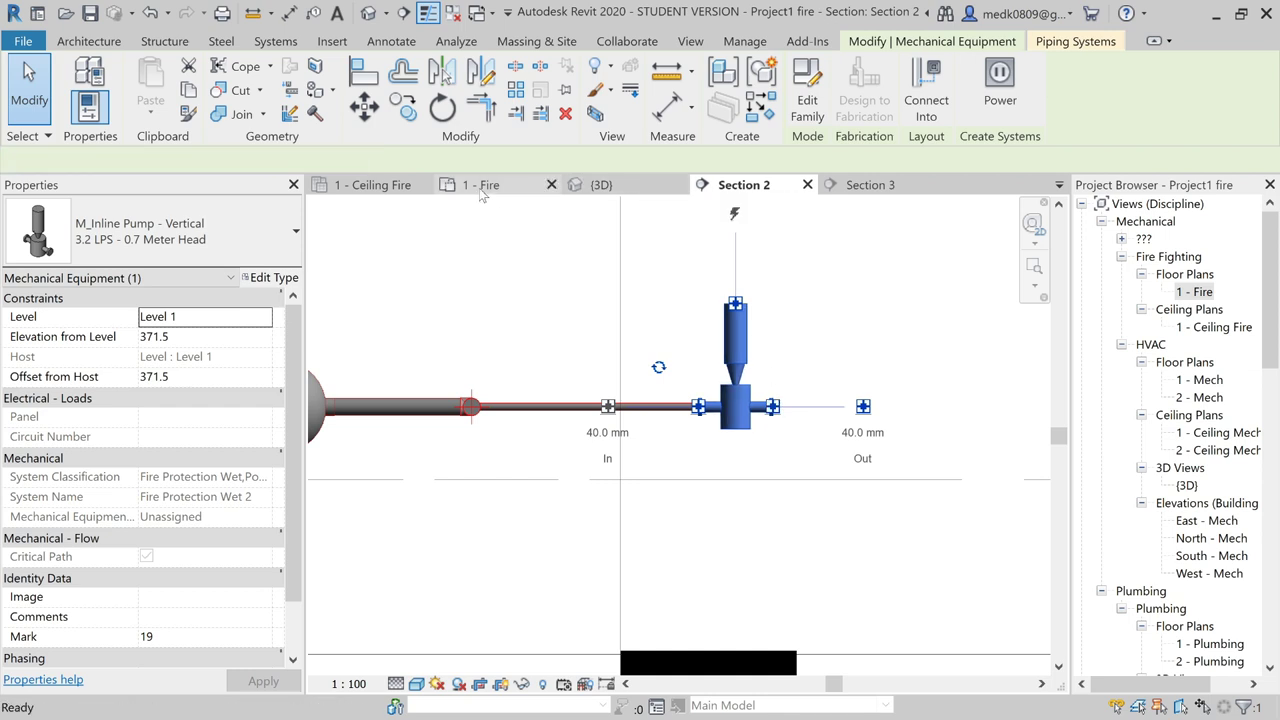
pyautogui.click(777, 305)
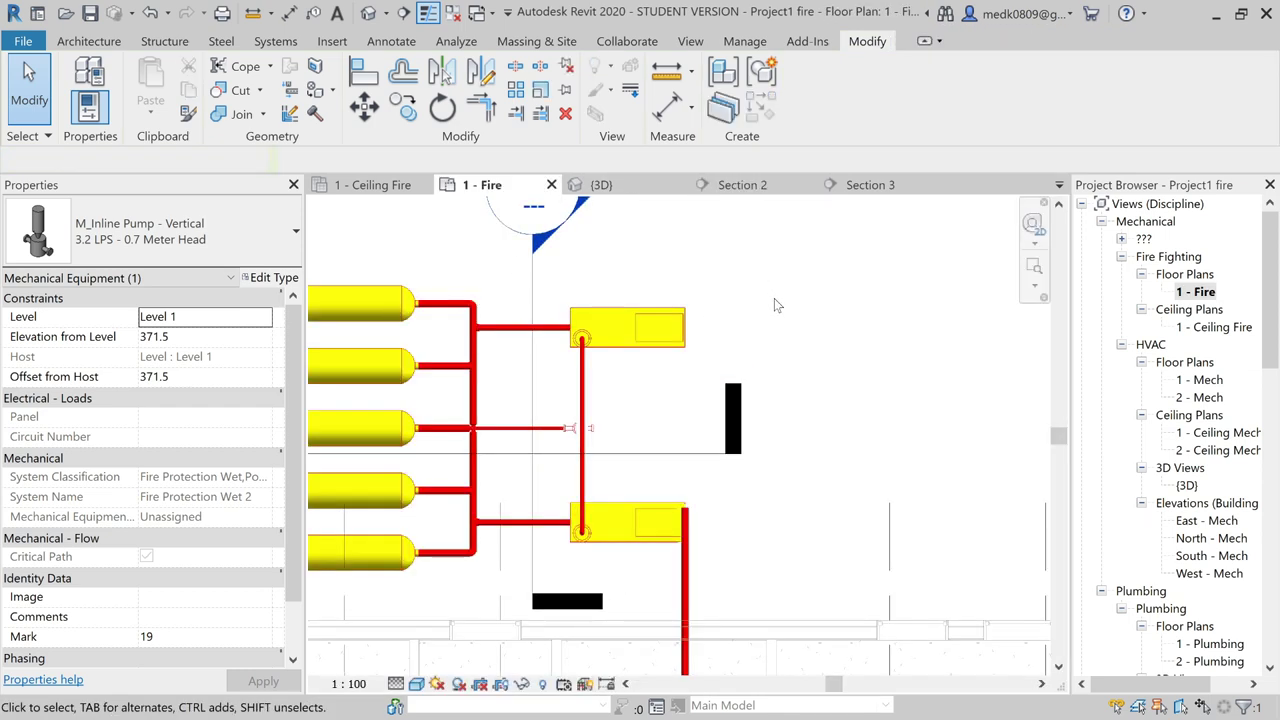
pyautogui.scroll(-2, 777, 305)
pyautogui.scroll(2, 648, 385)
pyautogui.scroll(1, 648, 390)
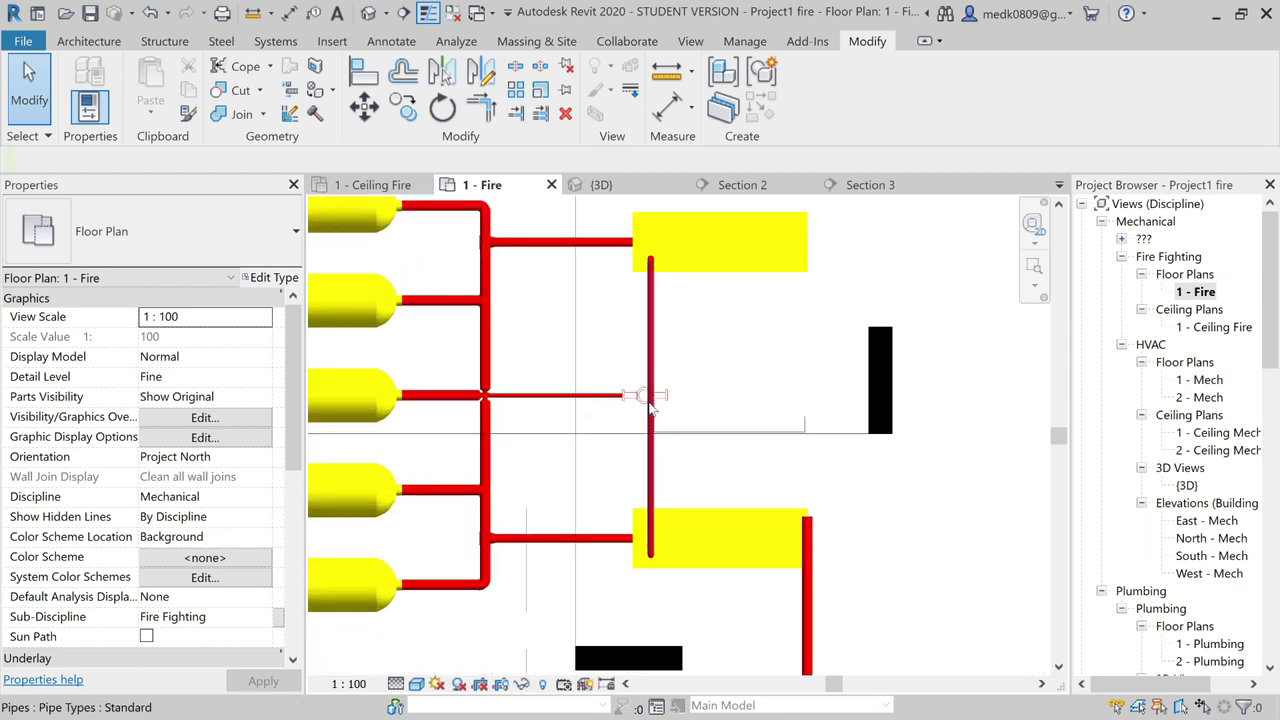
pyautogui.scroll(2, 650, 405)
pyautogui.scroll(-3, 650, 405)
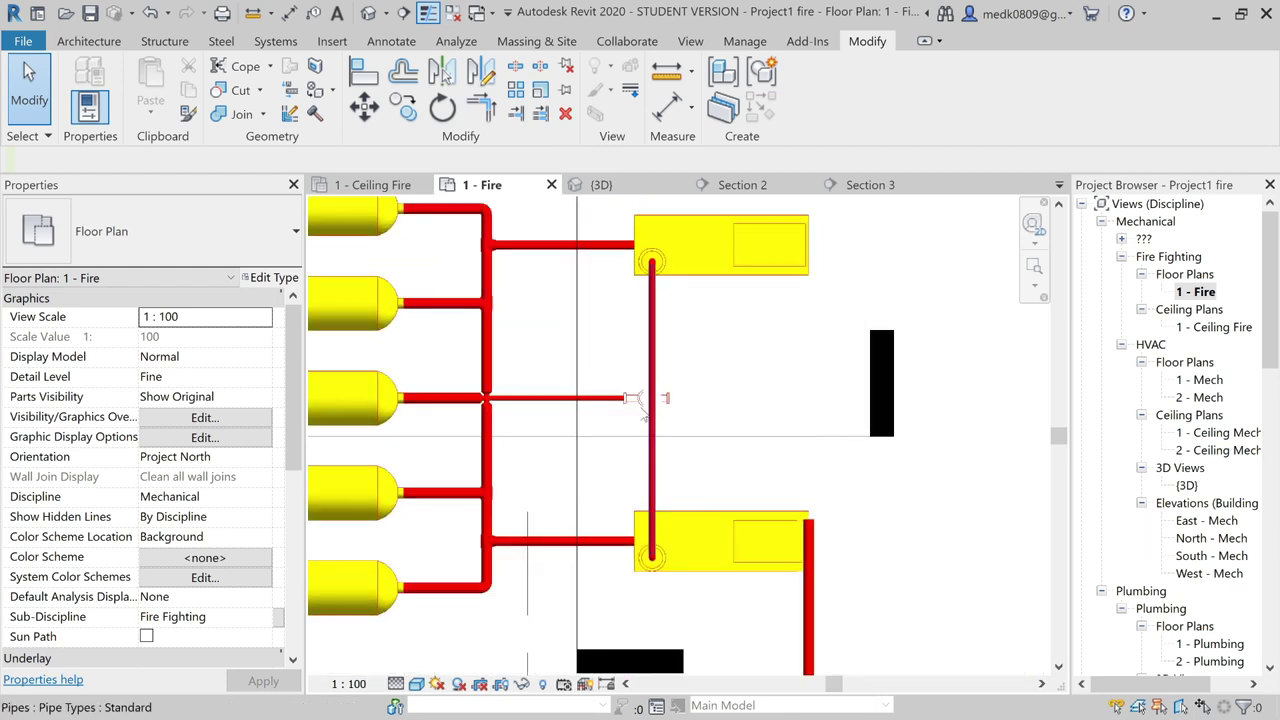
pyautogui.scroll(2, 632, 408)
pyautogui.scroll(1, 628, 406)
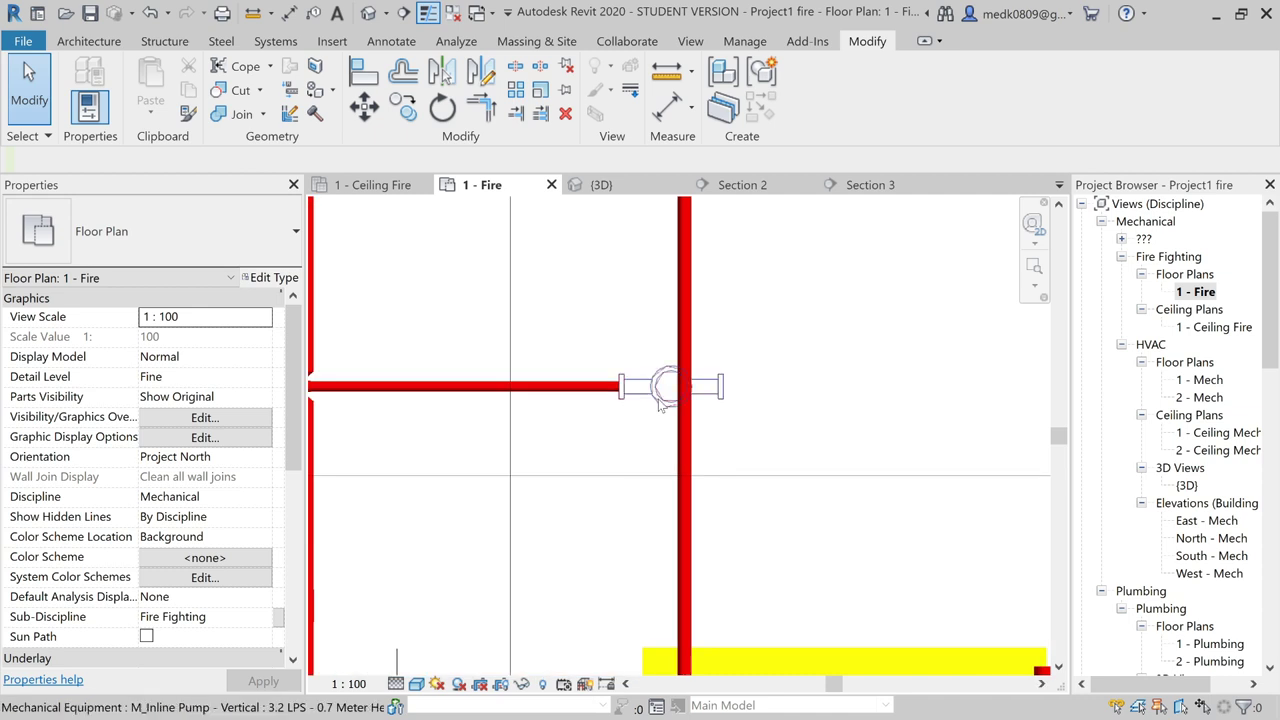
pyautogui.scroll(-2, 664, 403)
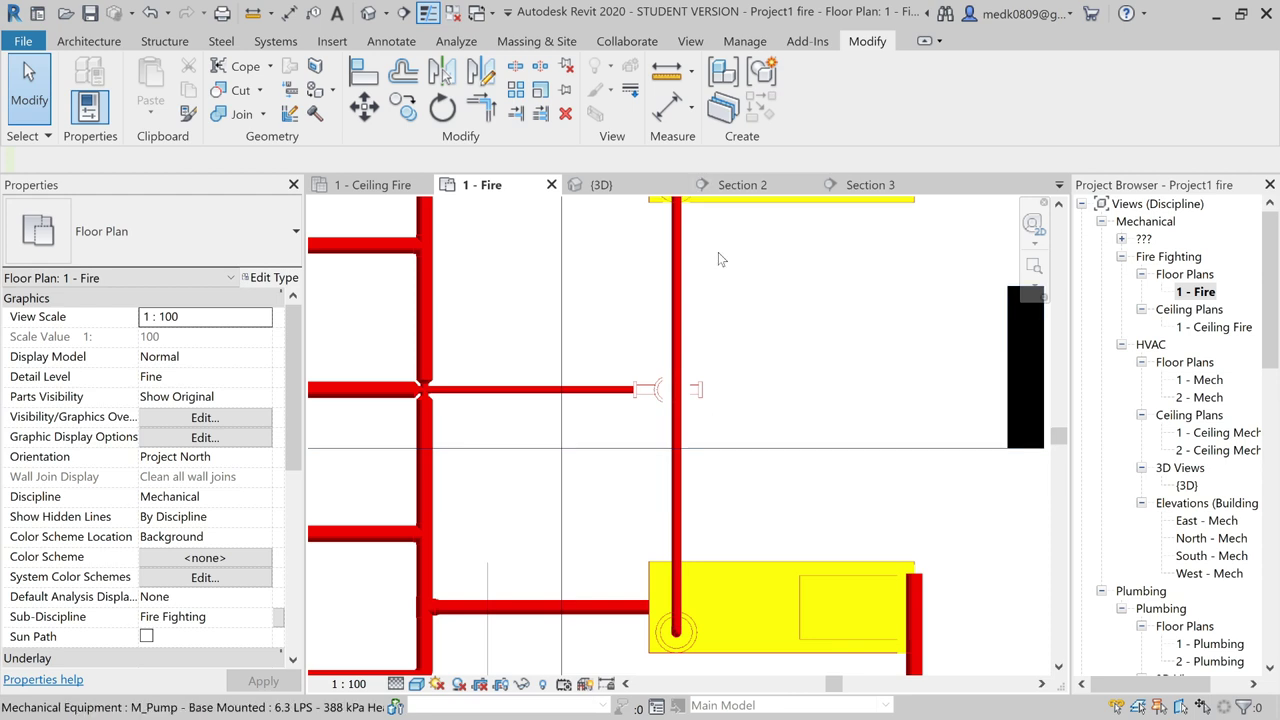
# - Open Section 2 and raise its crop region to frame the tank and pump
pyautogui.click(742, 450)
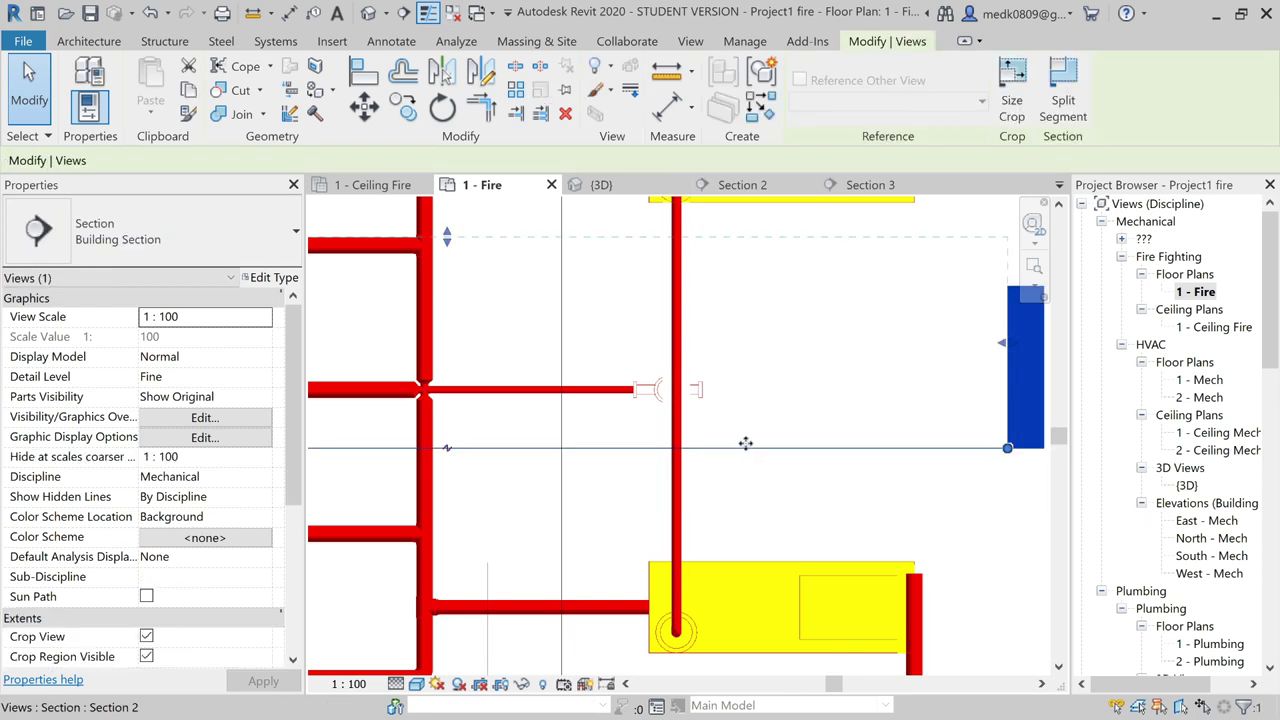
pyautogui.rightClick(749, 456)
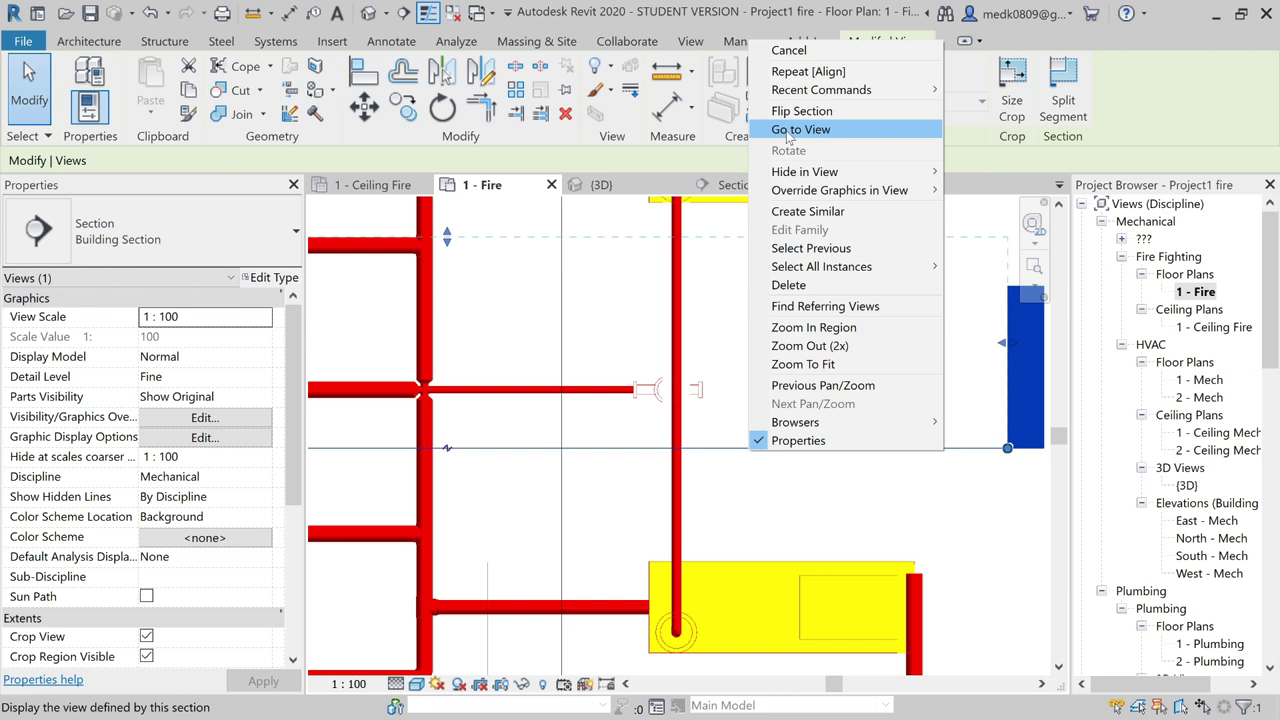
pyautogui.click(790, 129)
pyautogui.scroll(-2, 743, 415)
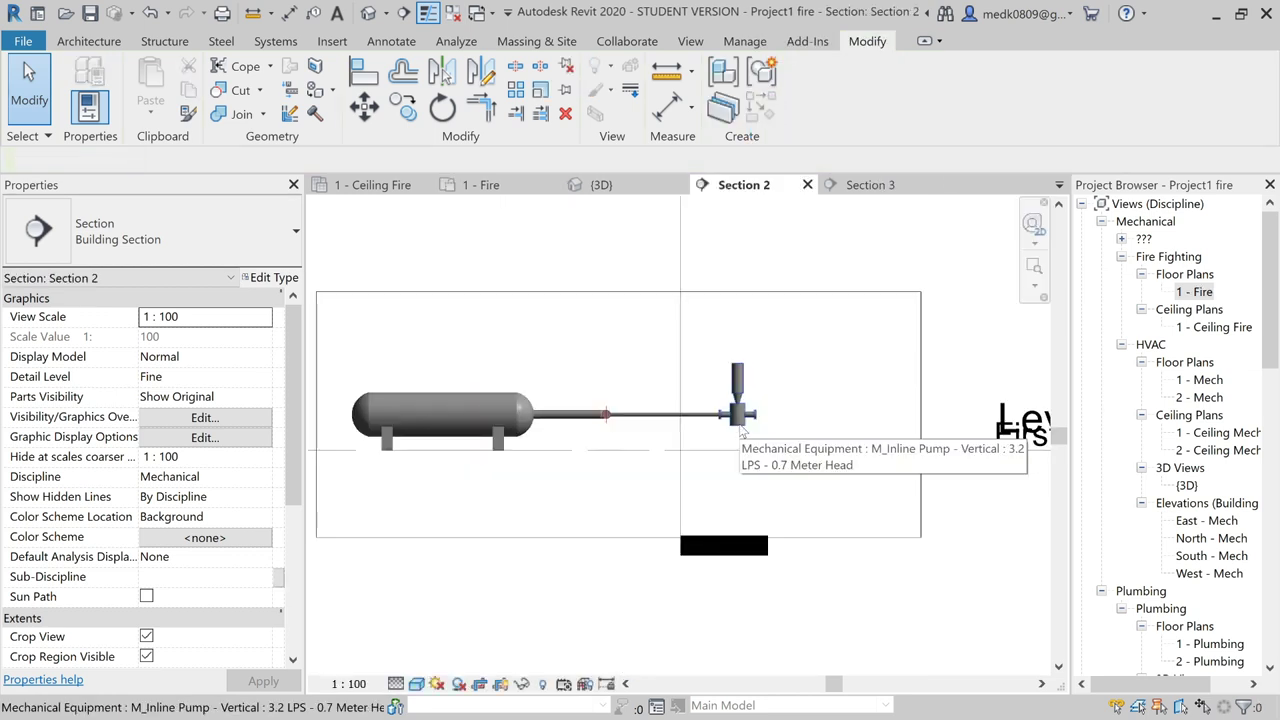
pyautogui.moveTo(728, 428); pyautogui.dragTo(731, 357, button='middle')
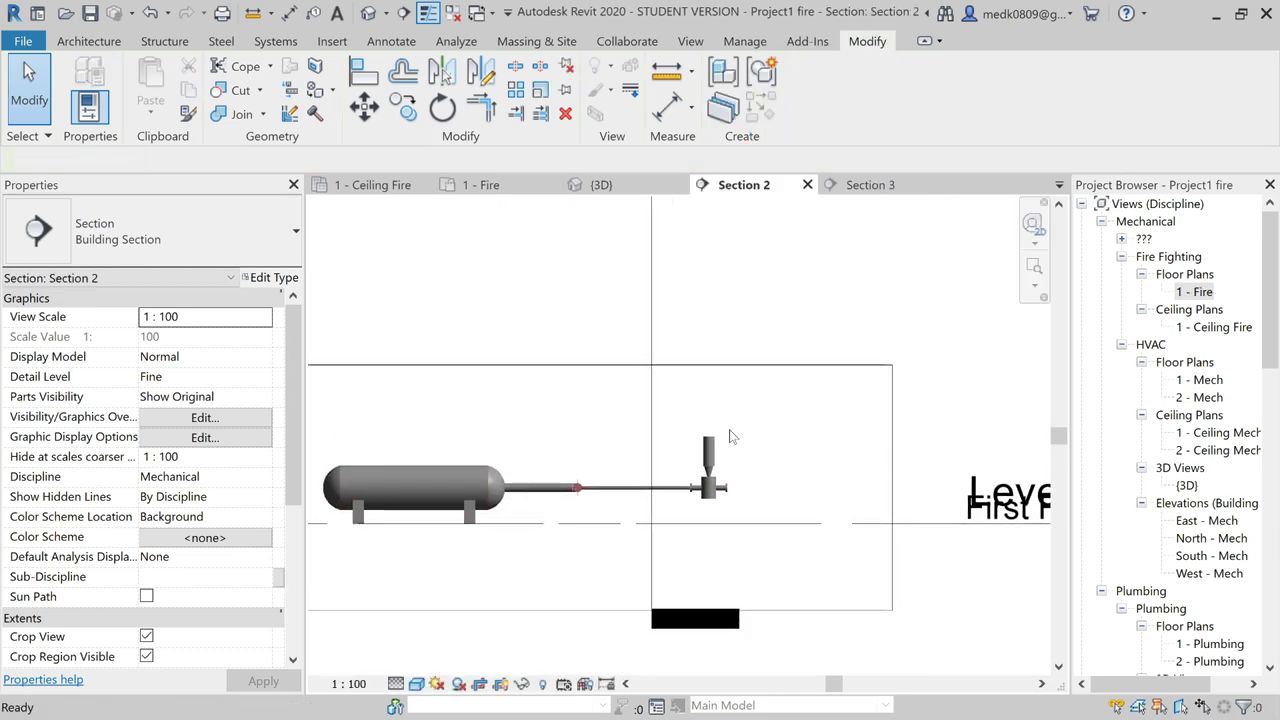
pyautogui.click(767, 365)
pyautogui.scroll(-2, 767, 365)
pyautogui.moveTo(651, 366); pyautogui.dragTo(651, 287)
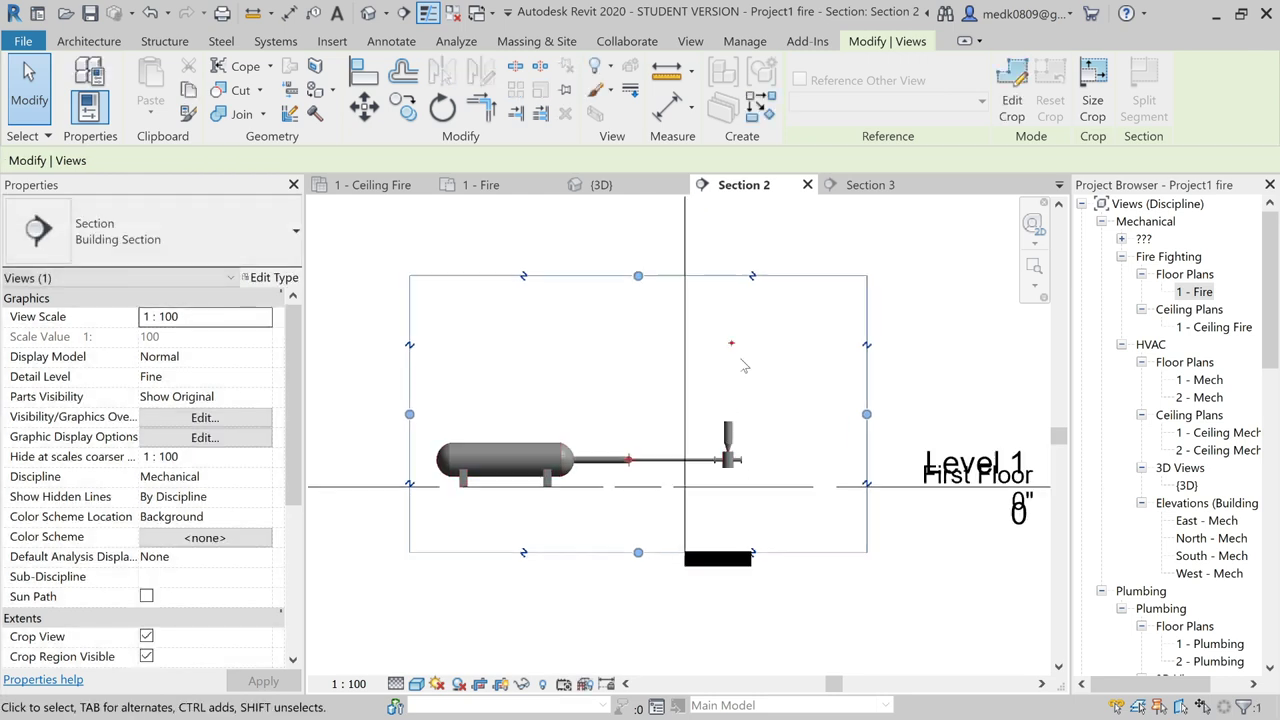
pyautogui.scroll(2, 732, 391)
pyautogui.scroll(1, 712, 478)
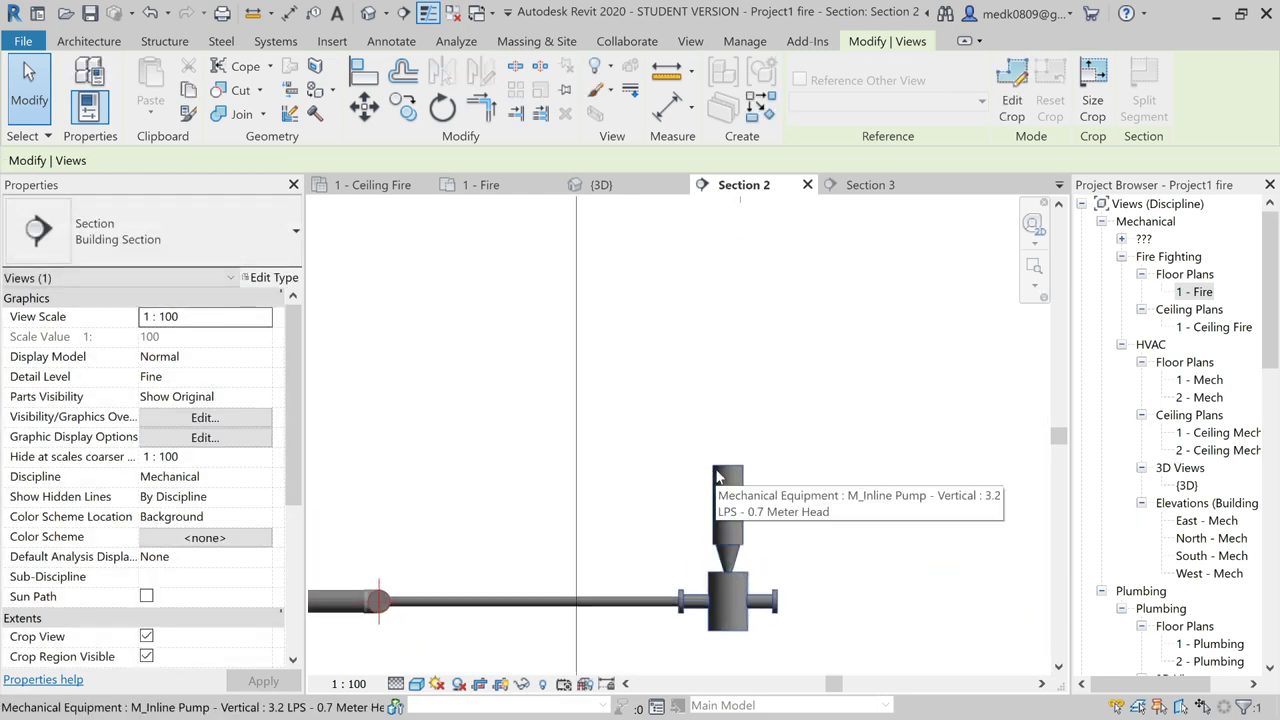
# - Draw a 40 mm pipe rising from the inline pump's outlet
pyautogui.click(727, 472)
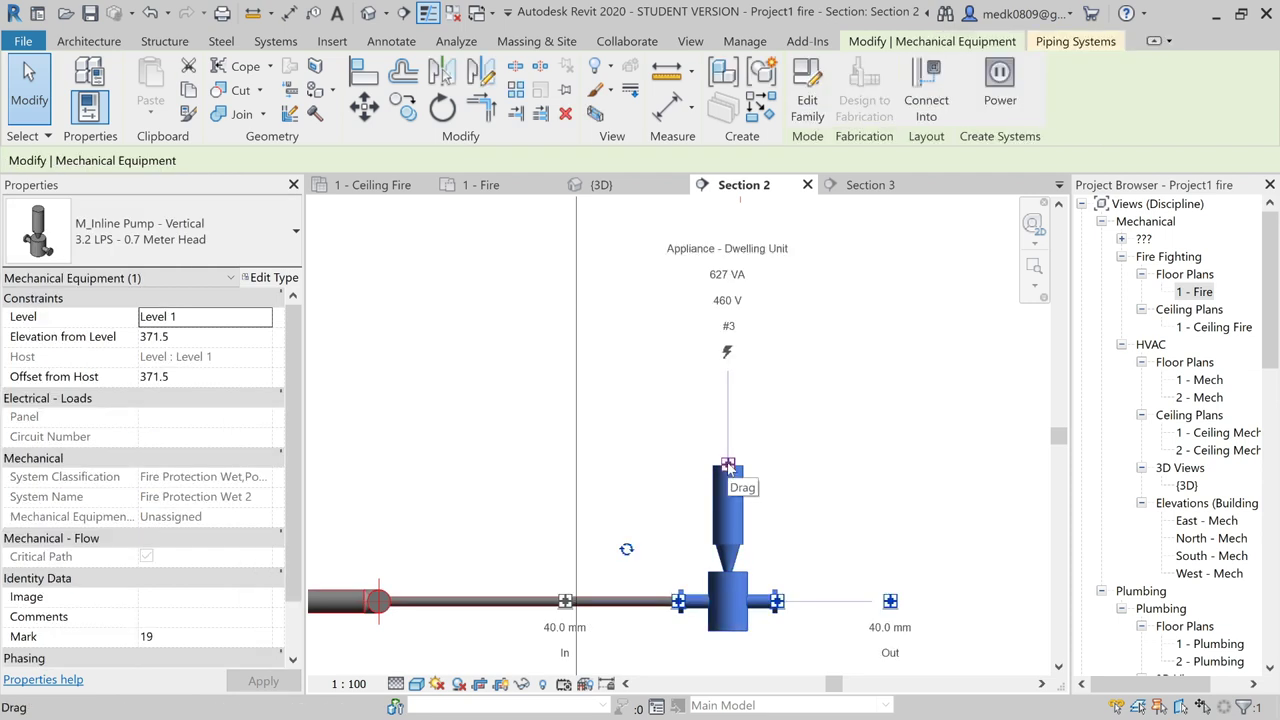
pyautogui.click(785, 613)
pyautogui.click(778, 611)
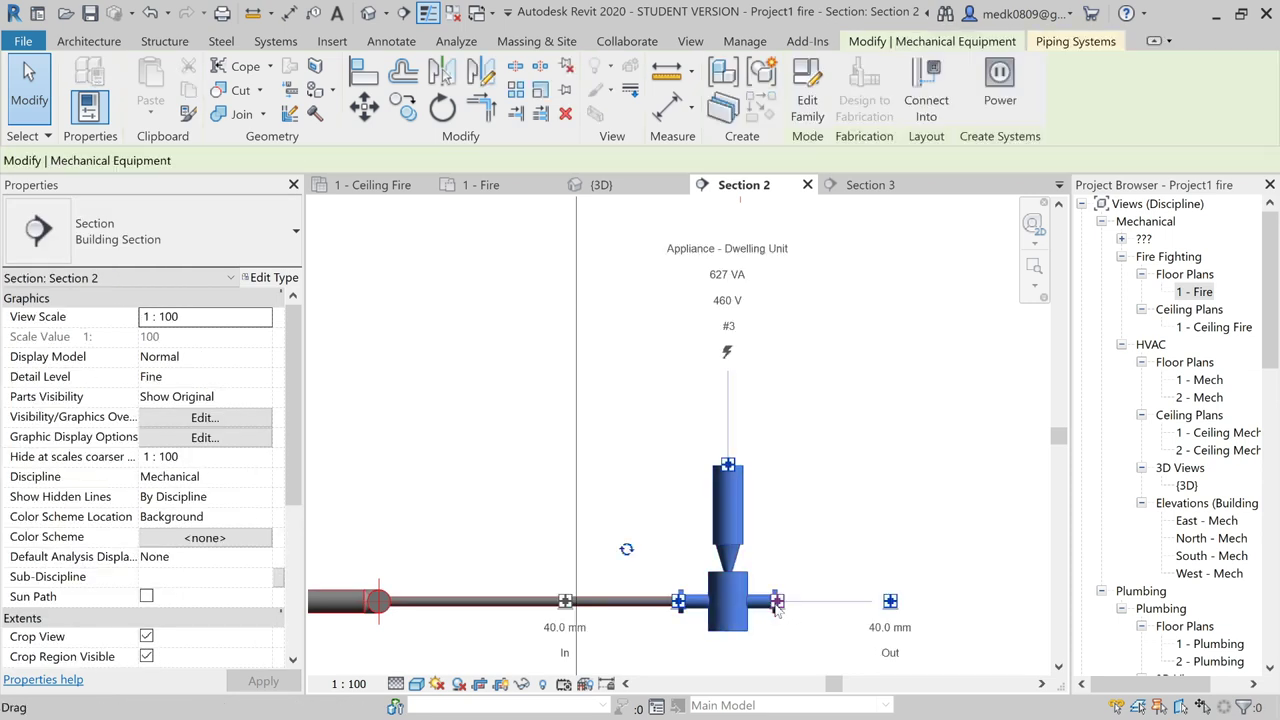
pyautogui.rightClick(780, 608)
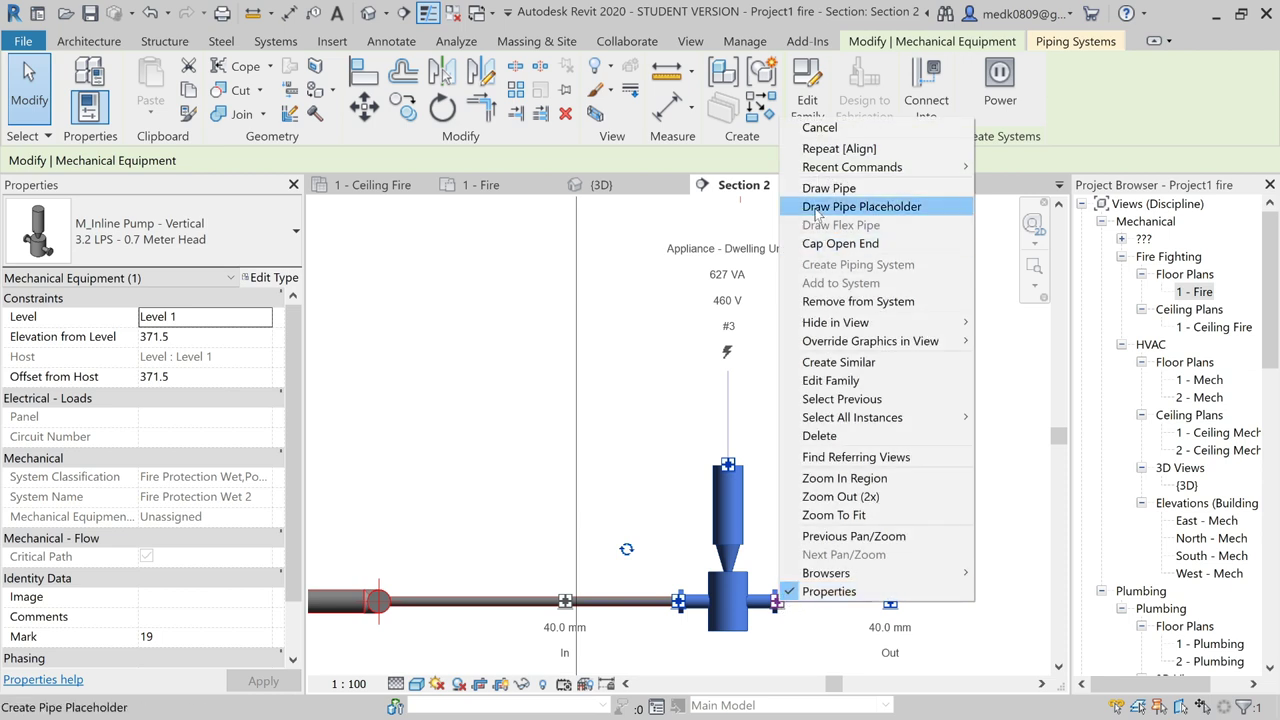
pyautogui.click(829, 203)
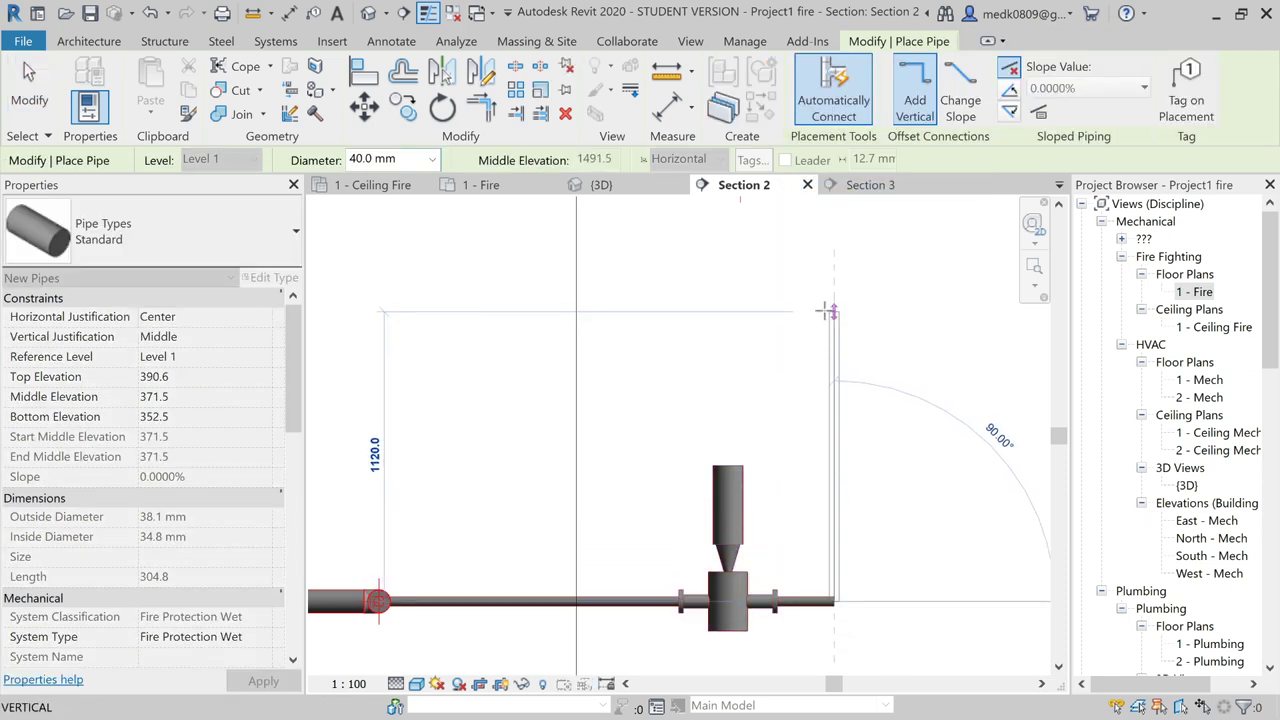
pyautogui.scroll(-2, 821, 312)
pyautogui.scroll(2, 828, 240)
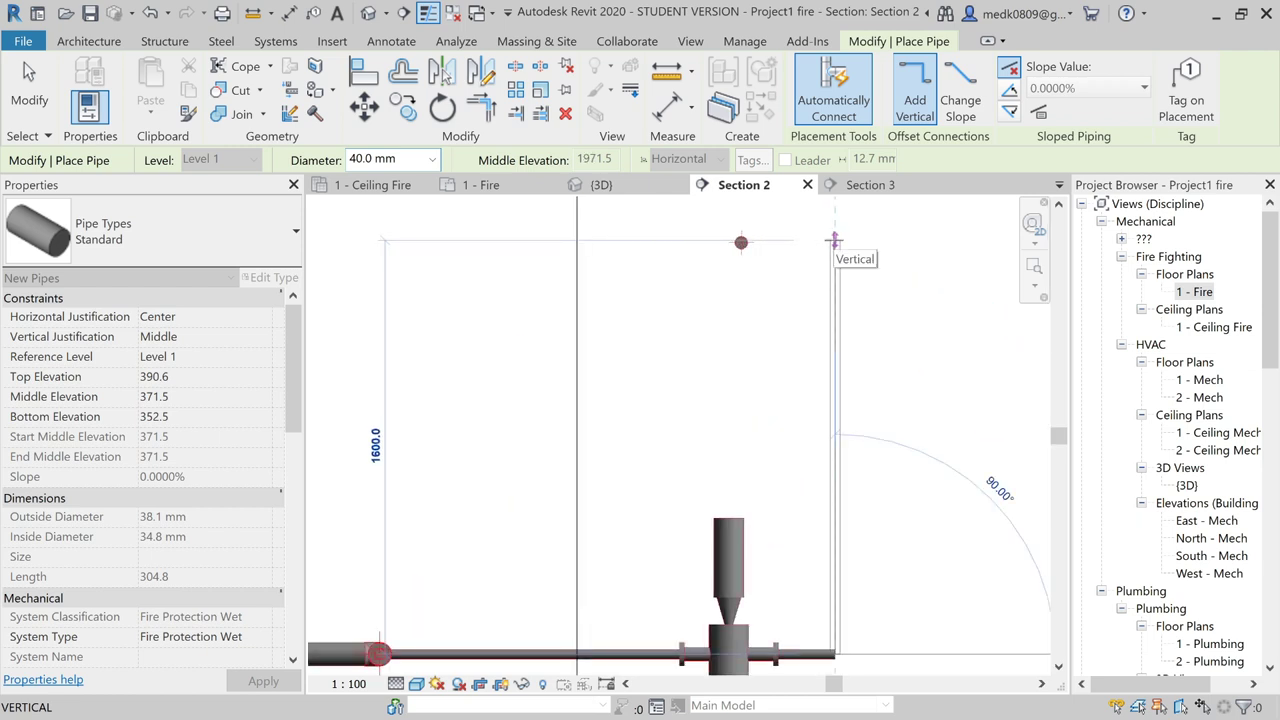
pyautogui.click(835, 241)
pyautogui.press('Escape')
pyautogui.press('Escape')
pyautogui.scroll(5, 810, 215)
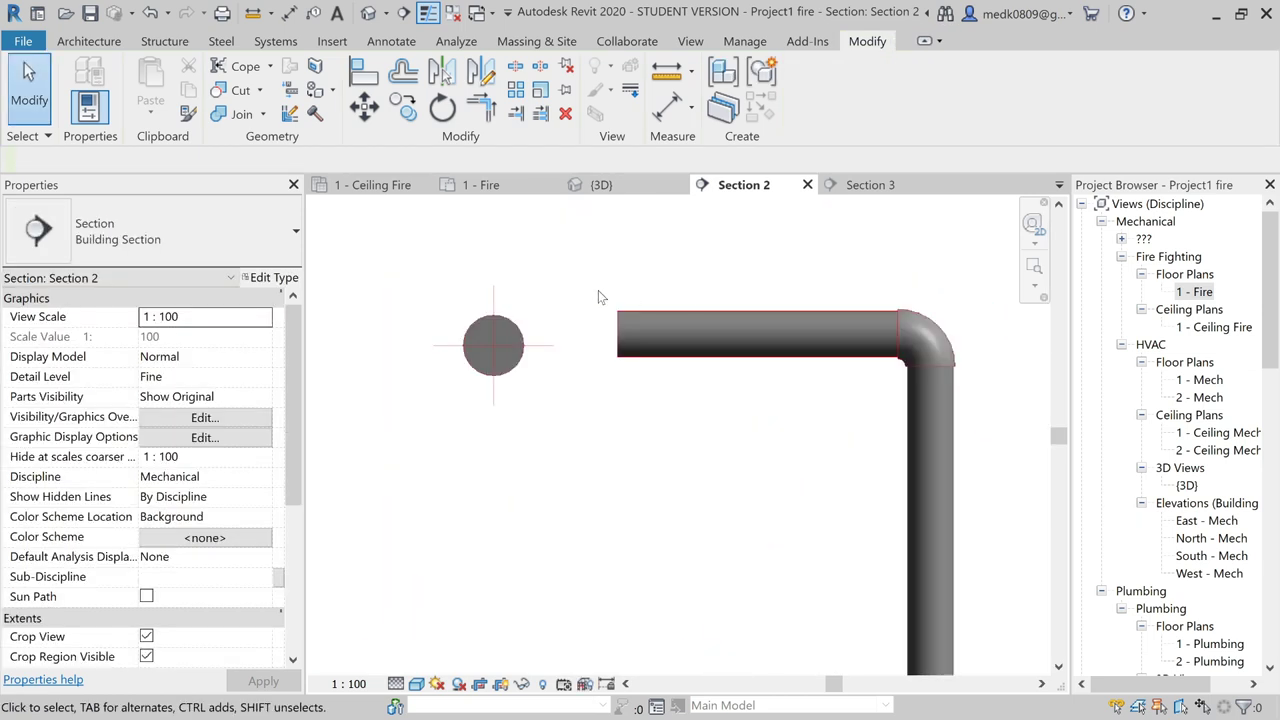
# - Set the horizontal pipe run's middle elevation to 1962 mm
pyautogui.click(509, 327)
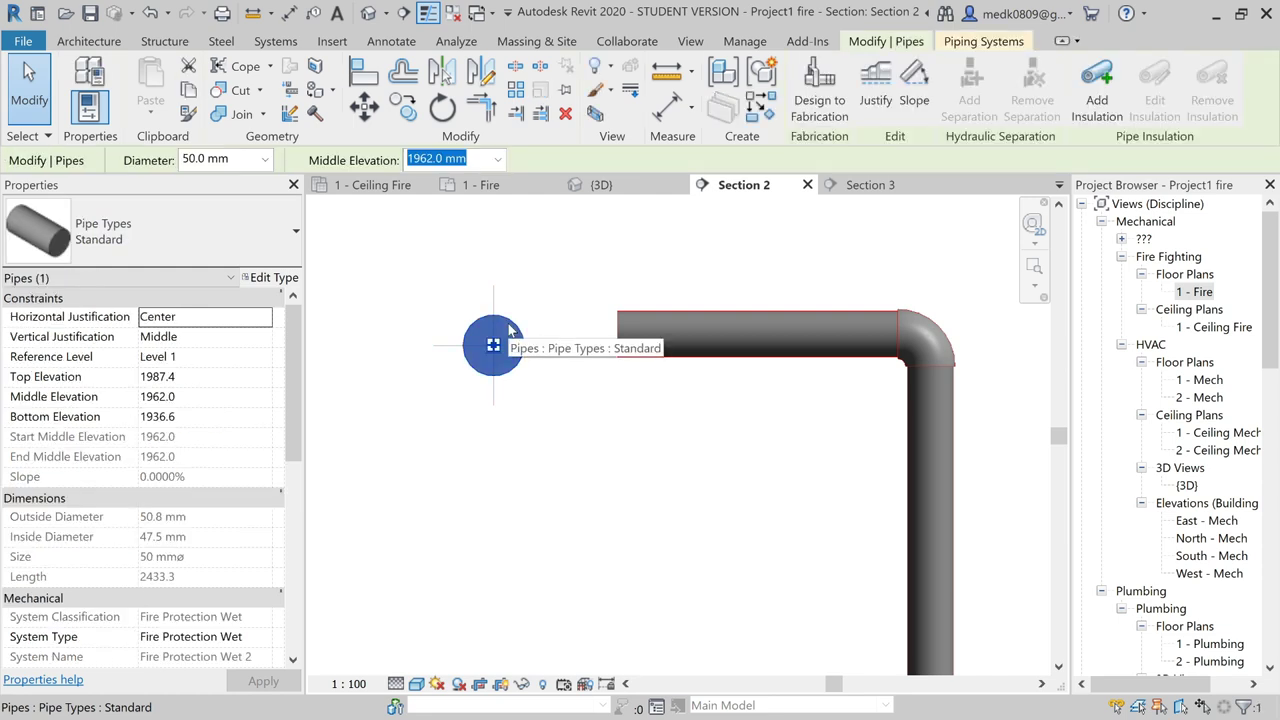
pyautogui.press('Escape')
pyautogui.click(643, 328)
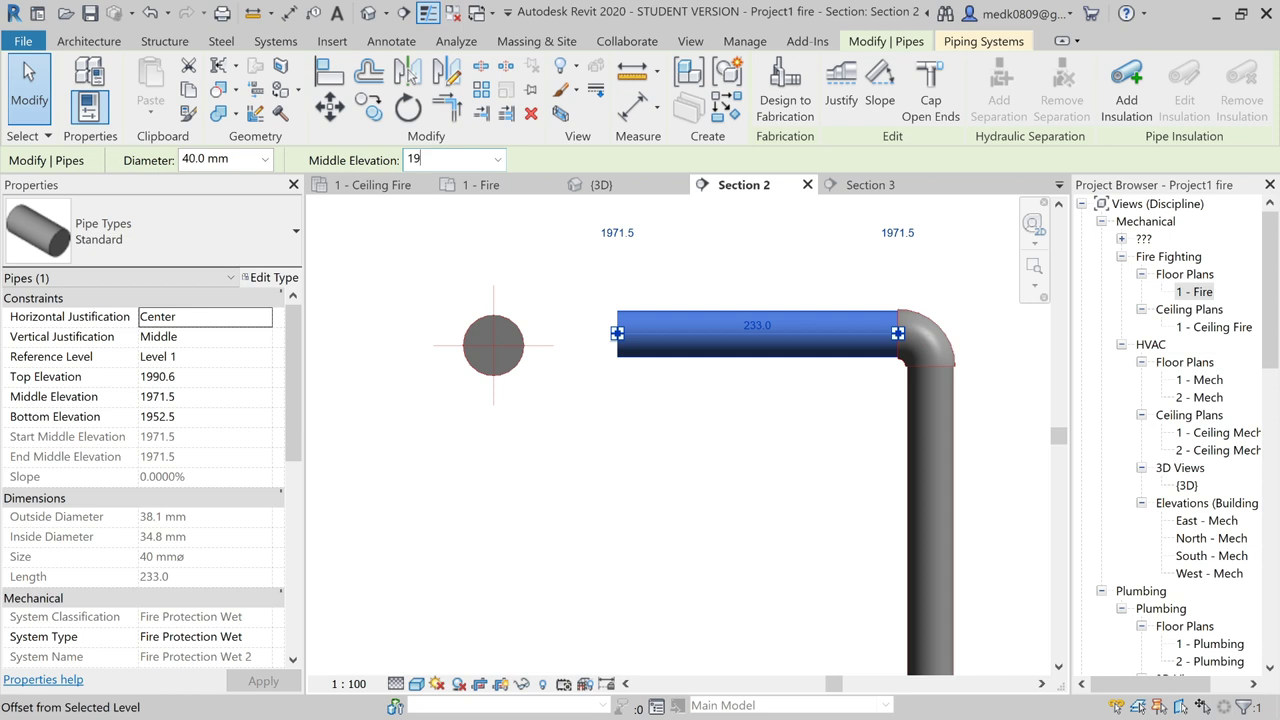
pyautogui.write('62')
pyautogui.press('Return')
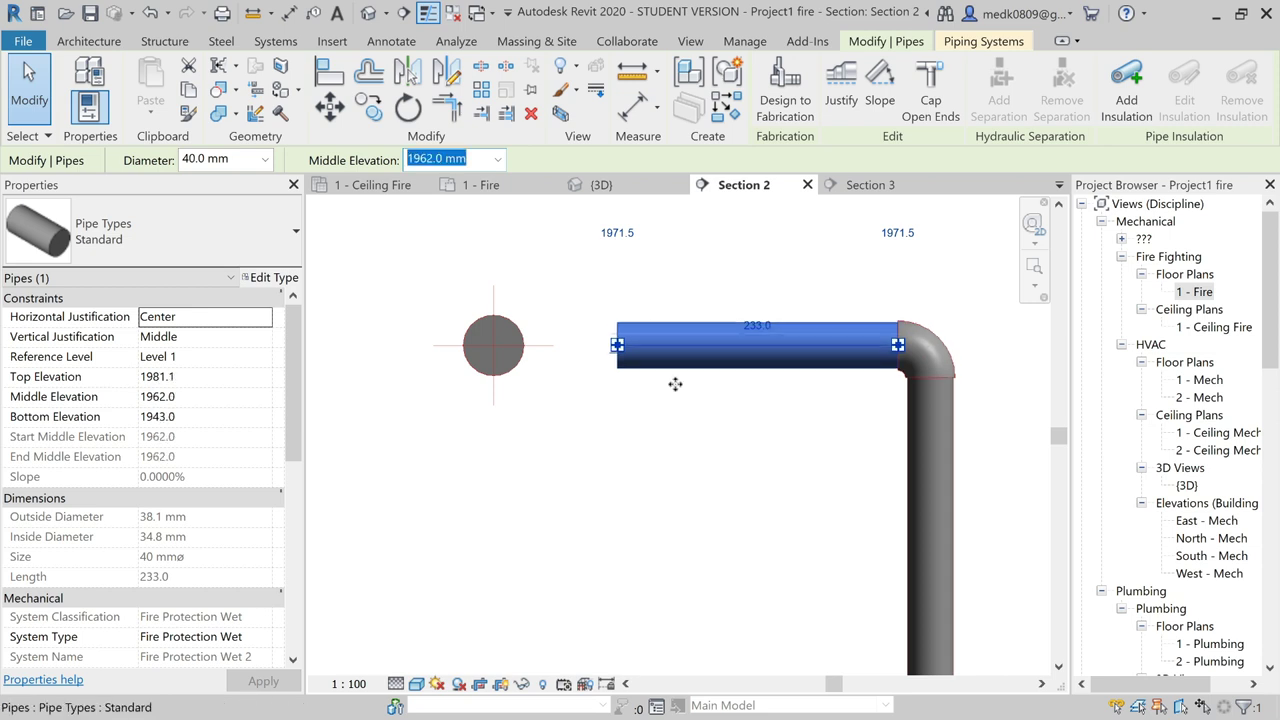
# - Extend a pipe from its open end into the existing 50 mm pipe
pyautogui.rightClick(617, 345)
pyautogui.click(650, 363)
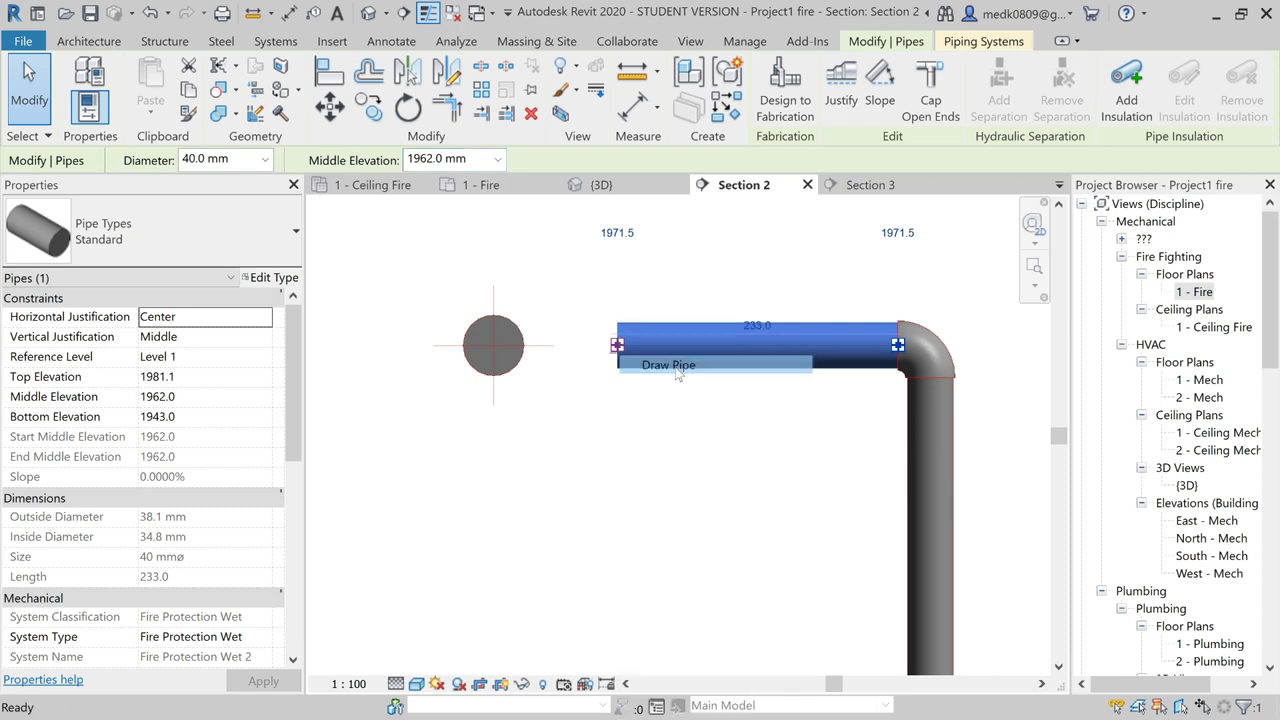
pyautogui.click(493, 345)
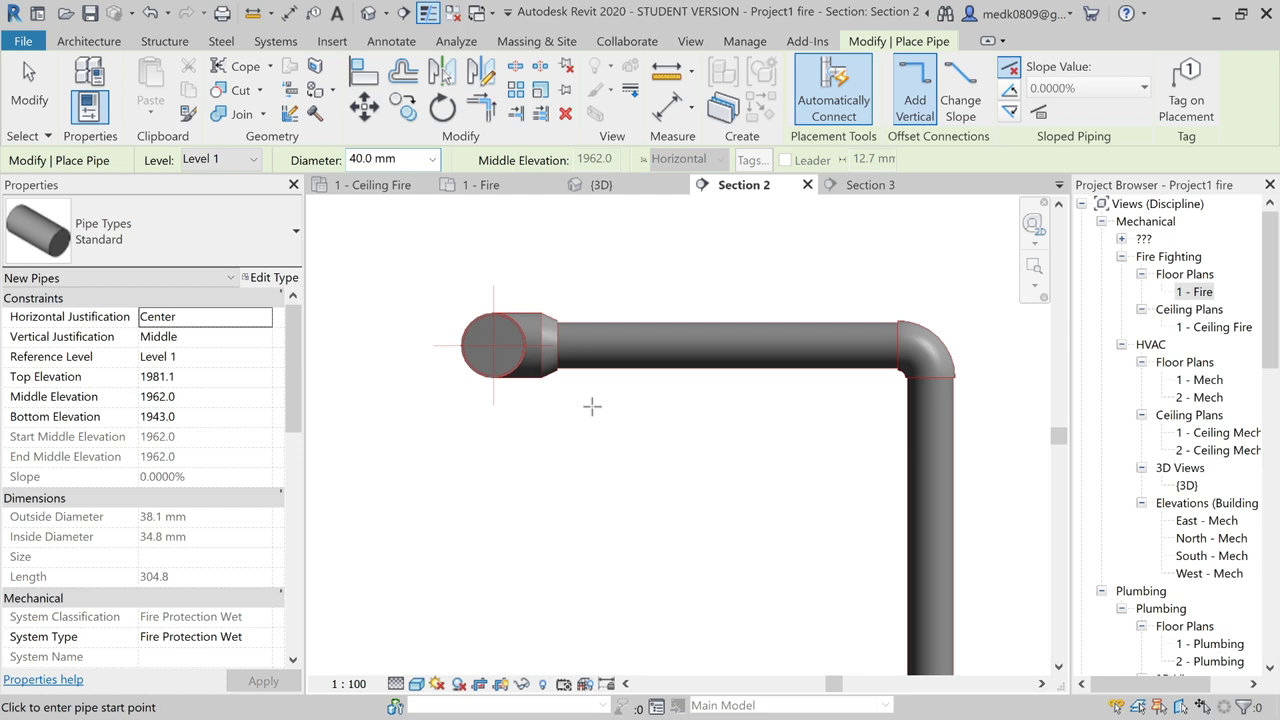
pyautogui.press('Escape')
pyautogui.press('Escape')
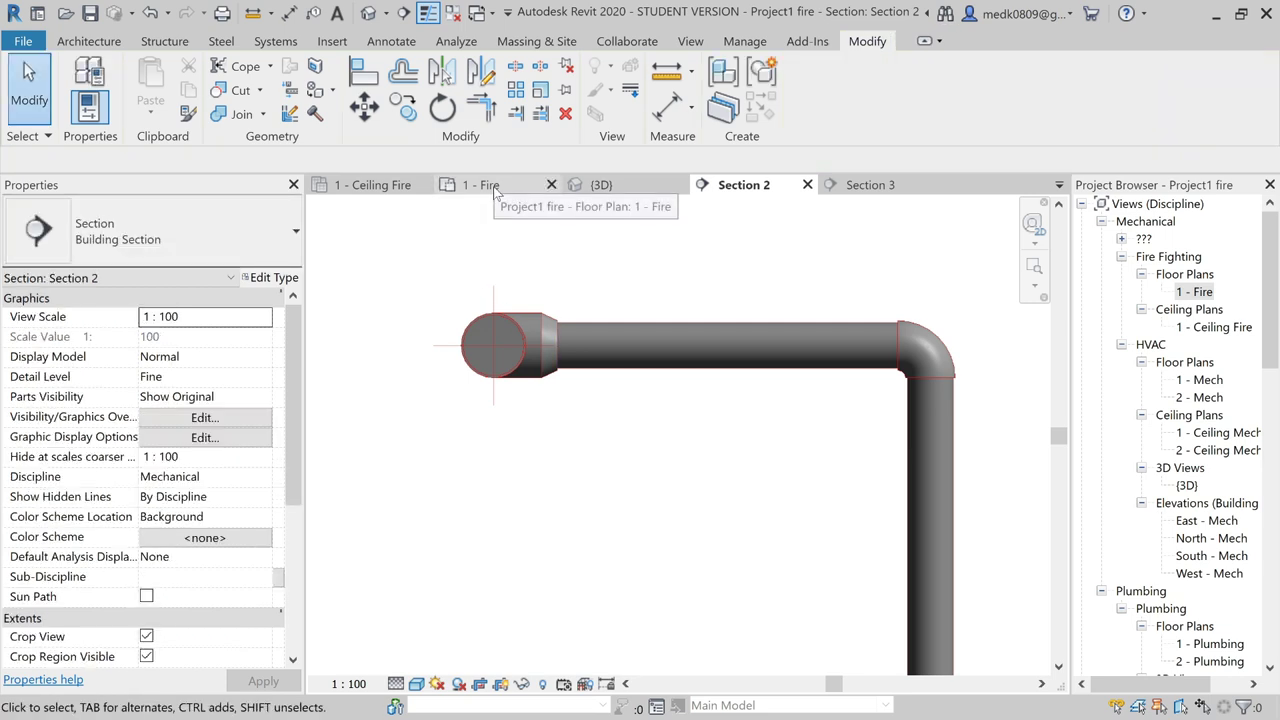
# - Return to the 1 - Fire floor plan and frame the tanks and pumps
pyautogui.click(481, 185)
pyautogui.scroll(-1, 786, 370)
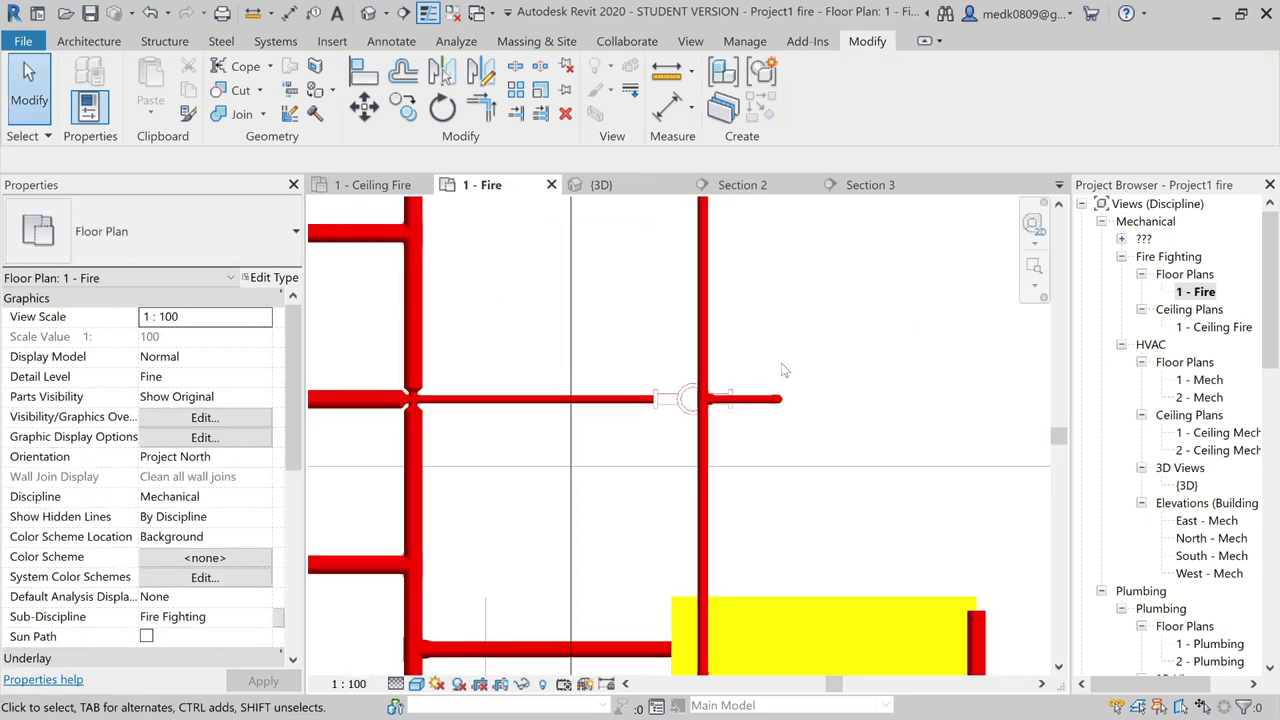
pyautogui.scroll(-2, 786, 370)
pyautogui.moveTo(808, 370); pyautogui.dragTo(791, 411, button='middle')
pyautogui.scroll(-1, 770, 420)
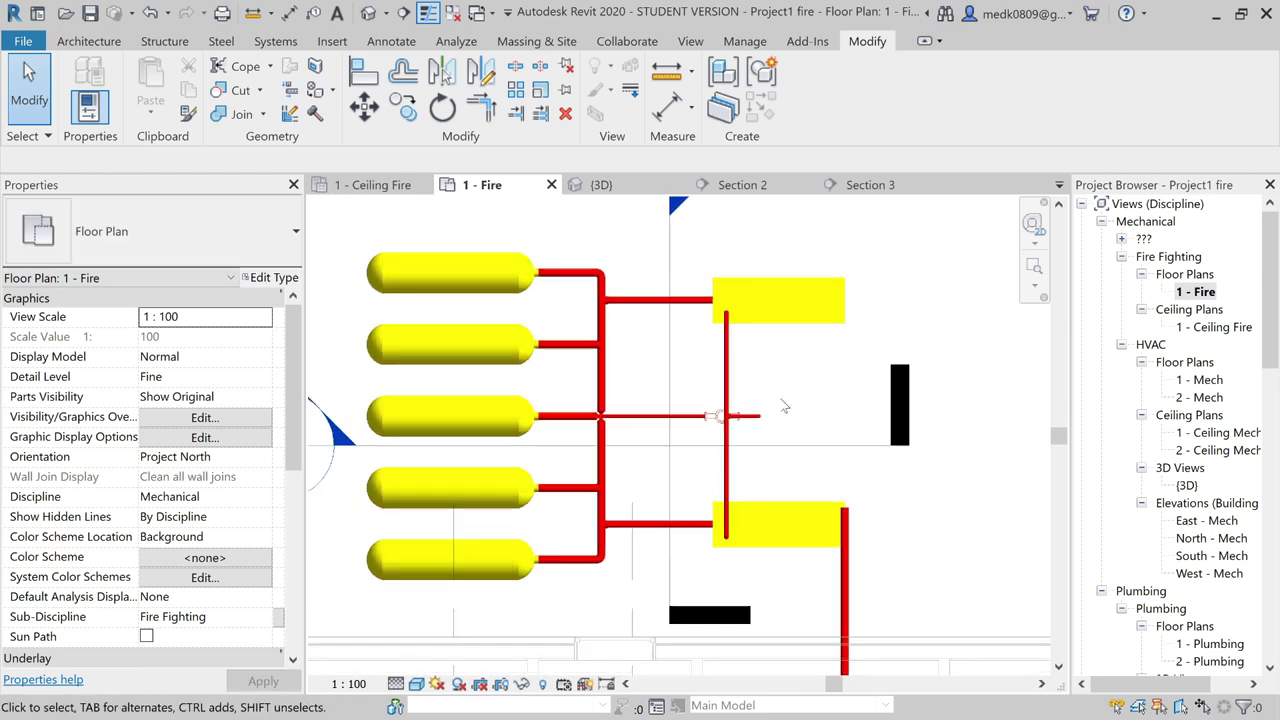
pyautogui.scroll(1, 750, 440)
pyautogui.scroll(1, 731, 460)
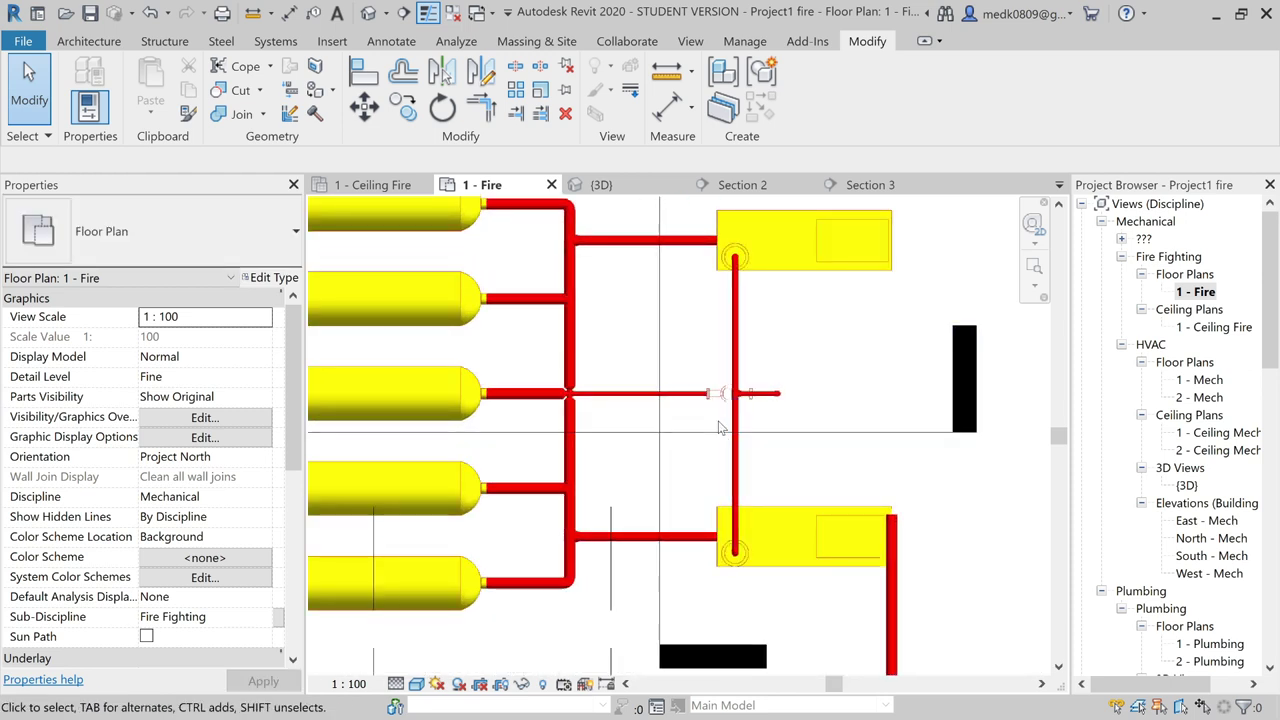
pyautogui.scroll(1, 718, 428)
pyautogui.scroll(-1, 718, 428)
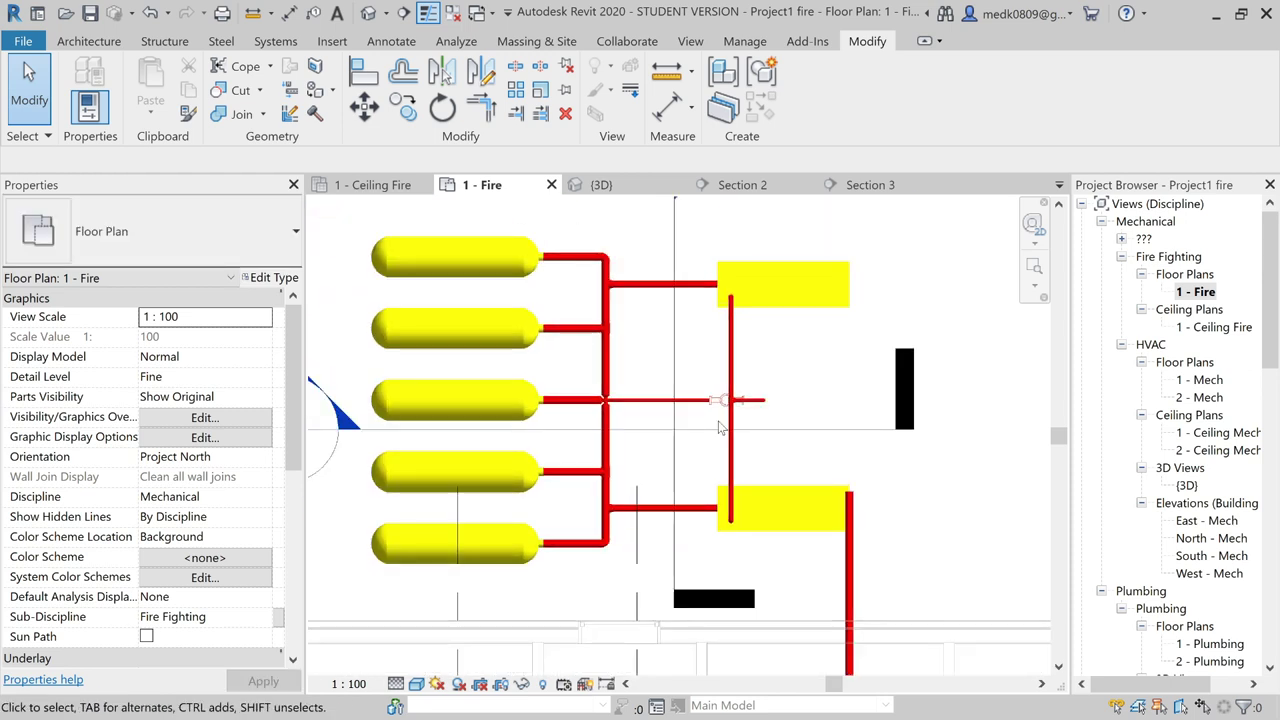
pyautogui.scroll(-1, 718, 428)
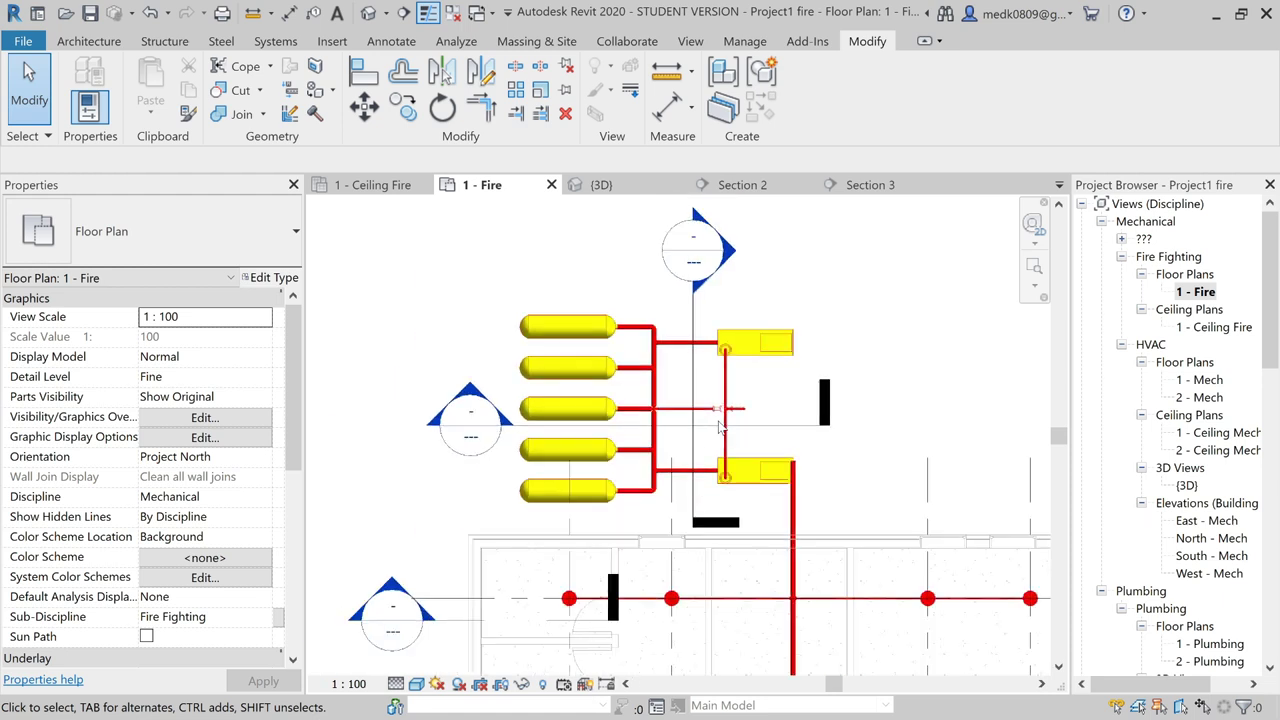
pyautogui.scroll(1, 718, 428)
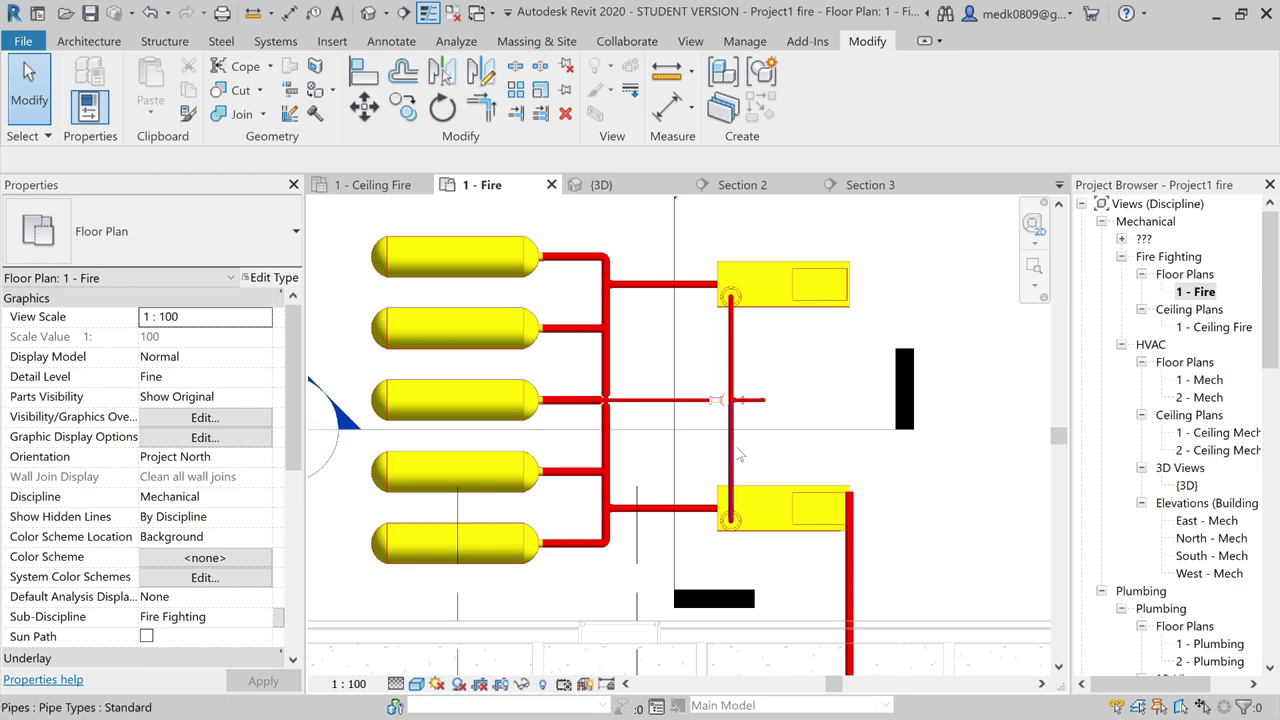
# - Select the Section 3 cut on the plan and bring up its shortcut menu
pyautogui.moveTo(822, 449); pyautogui.dragTo(780, 319, button='middle')
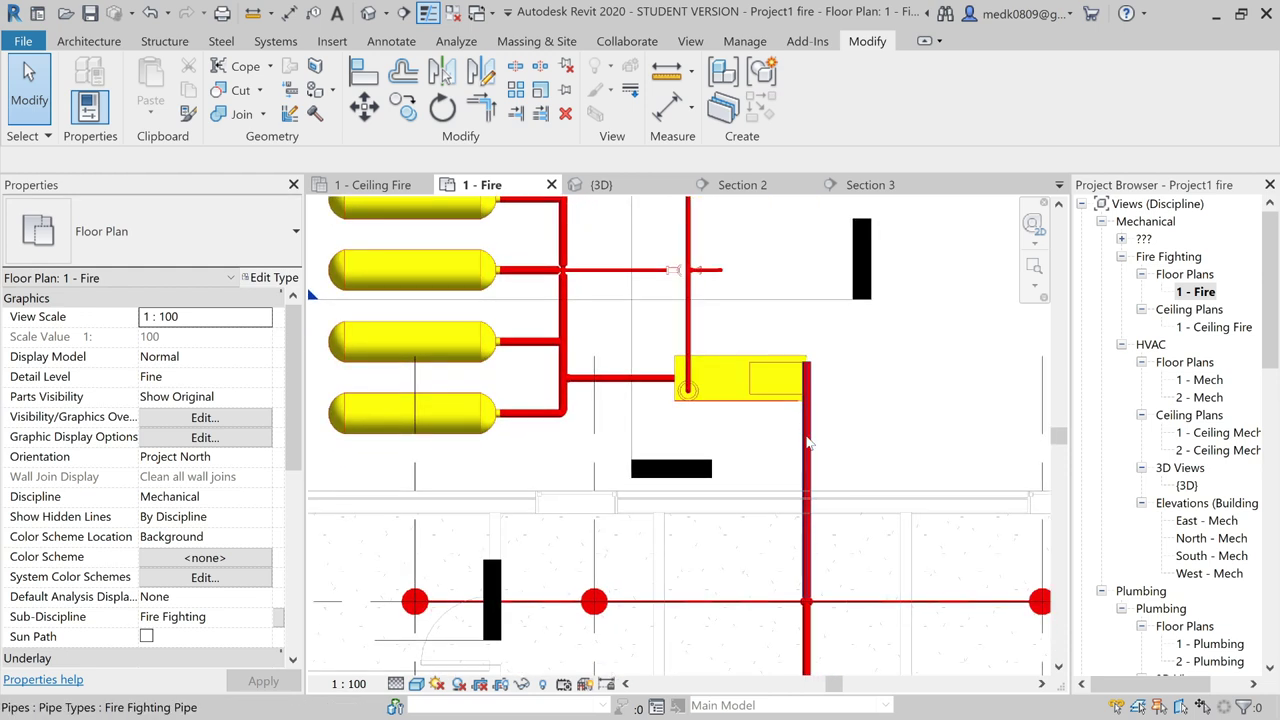
pyautogui.moveTo(742, 280); pyautogui.dragTo(737, 346, button='middle')
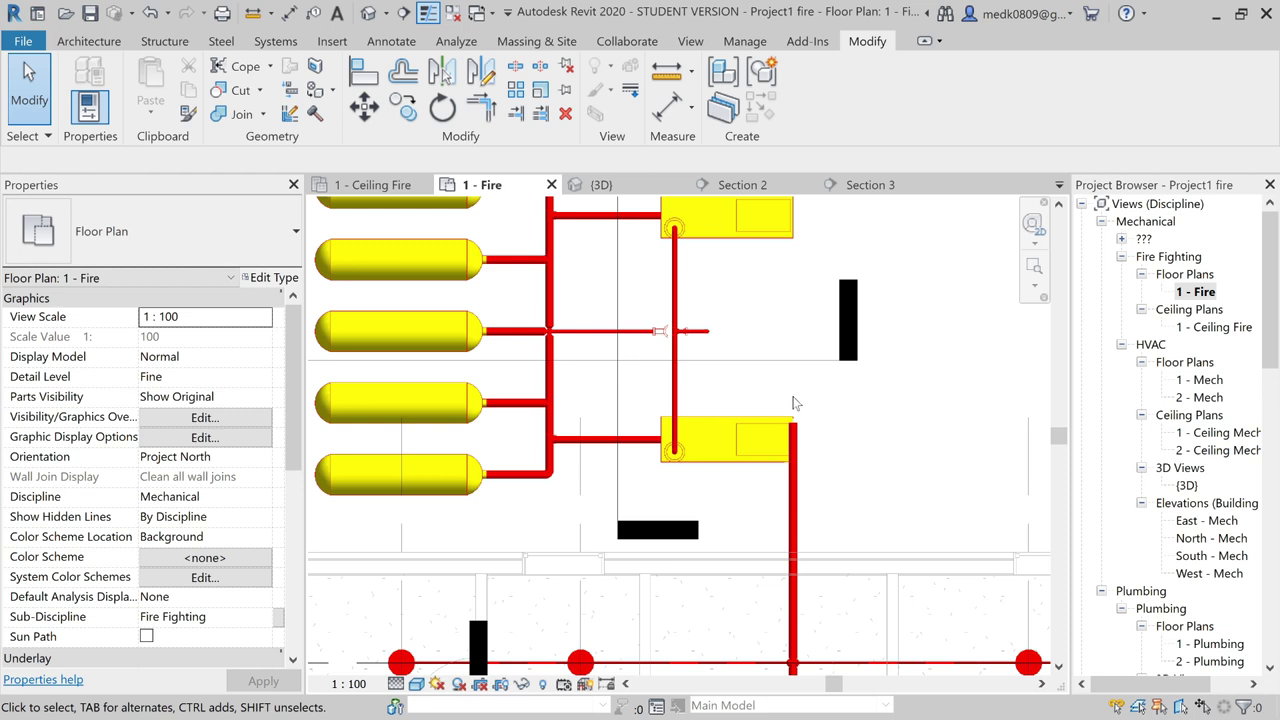
pyautogui.scroll(-2, 800, 428)
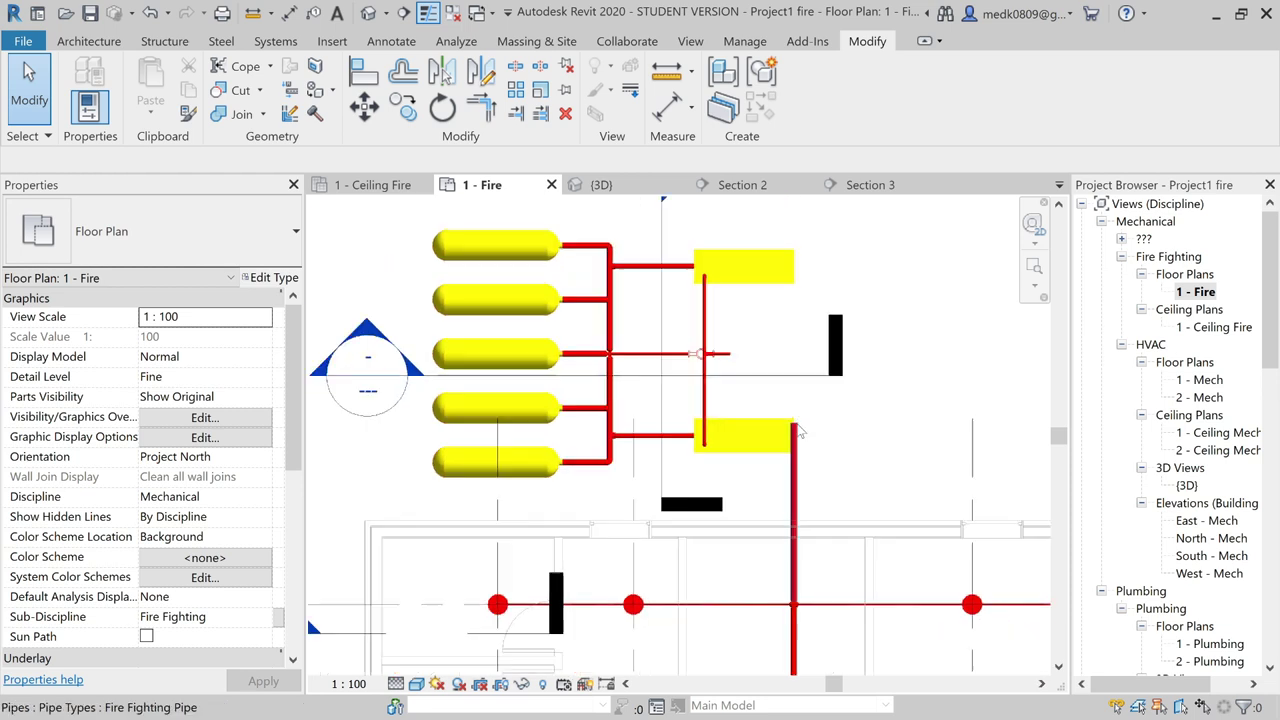
pyautogui.click(660, 335)
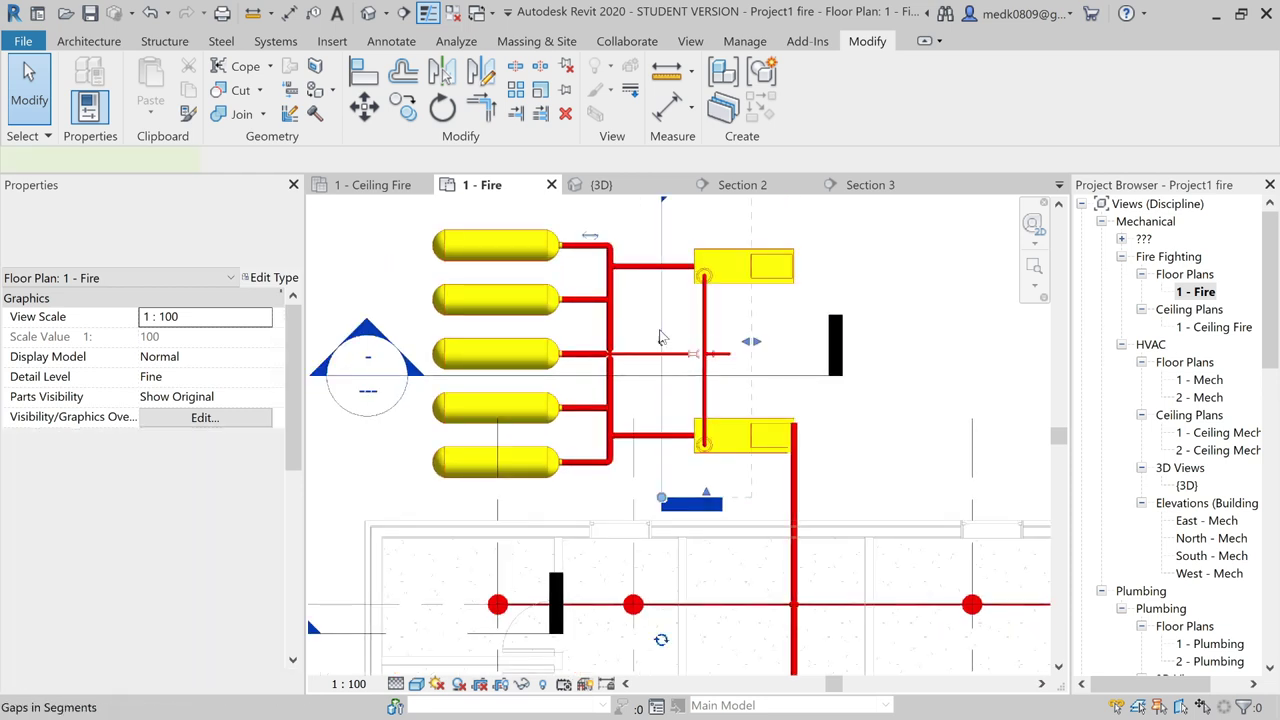
pyautogui.rightClick(658, 320)
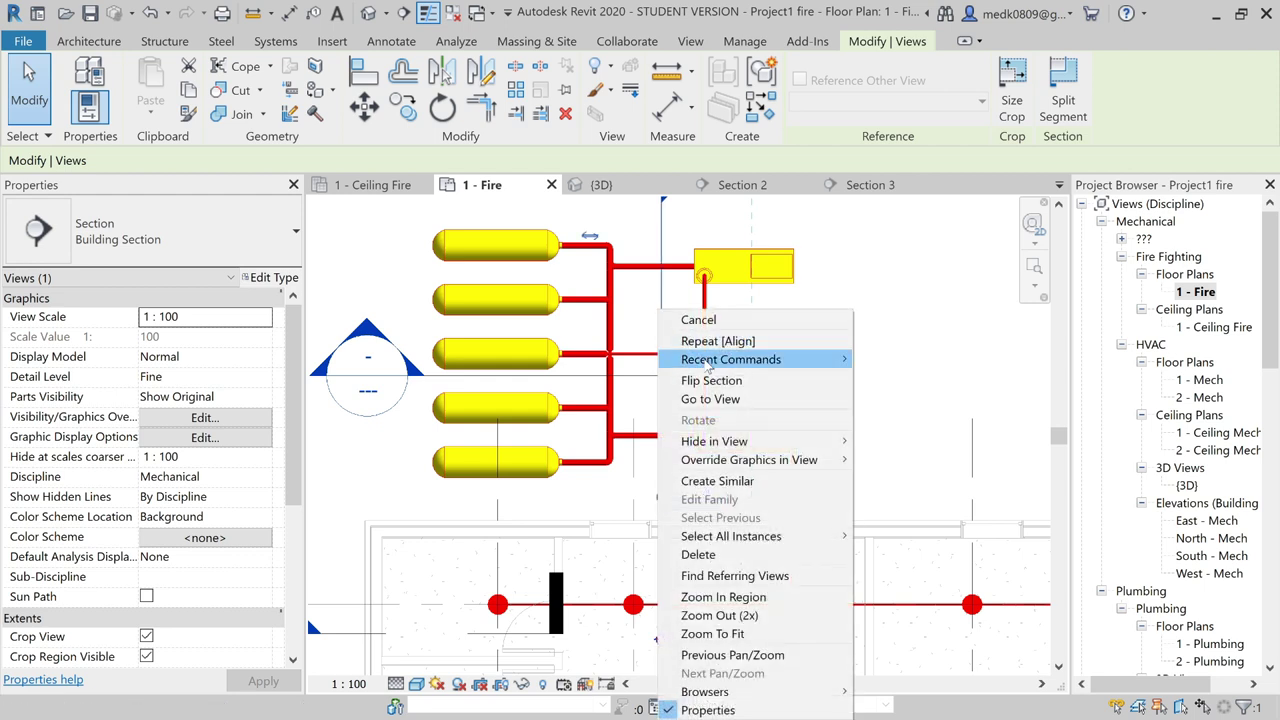
# - Open the Section 3 view and center the pipes
pyautogui.click(722, 400)
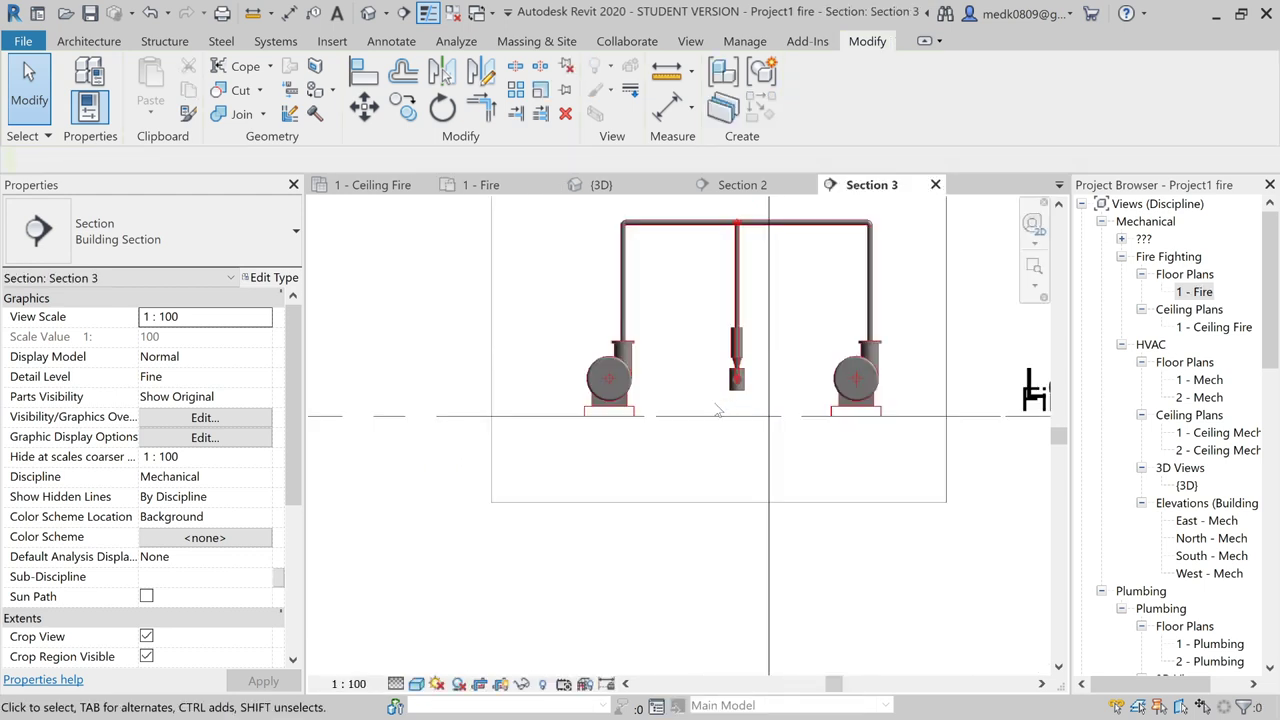
pyautogui.scroll(-2, 685, 428)
pyautogui.moveTo(770, 284); pyautogui.dragTo(630, 447, button='middle')
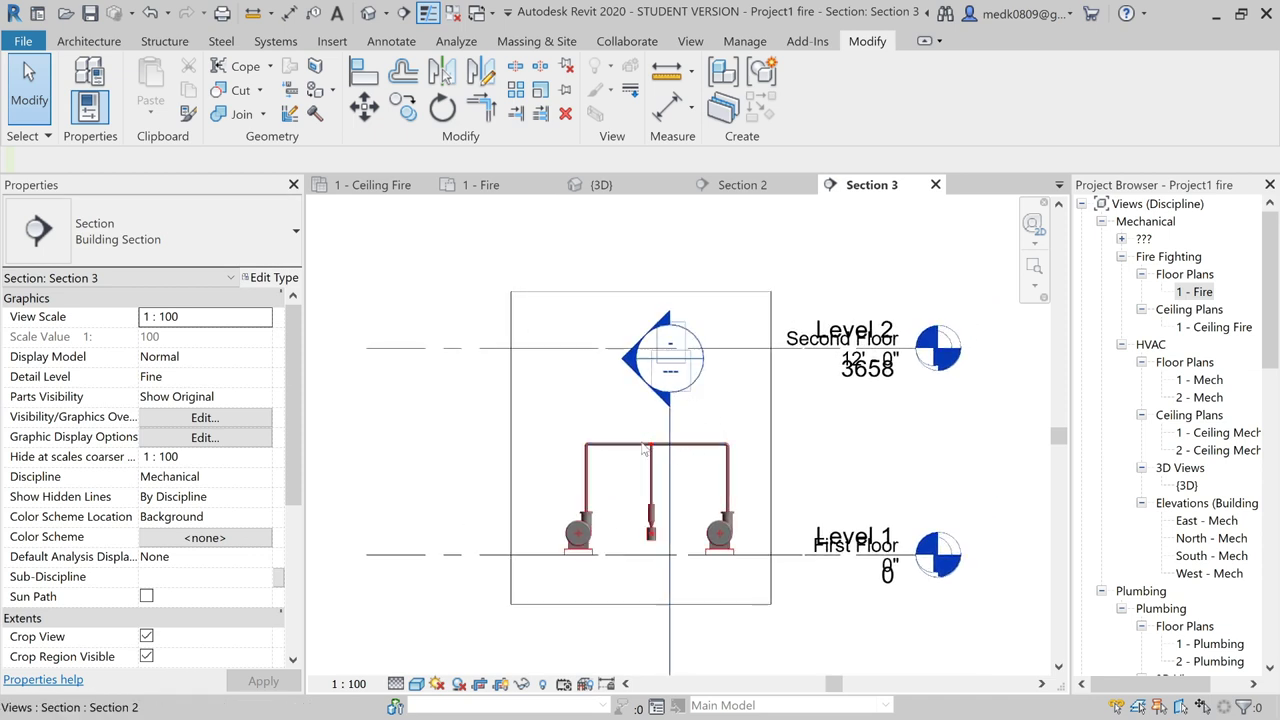
pyautogui.scroll(2, 632, 444)
pyautogui.scroll(2, 628, 428)
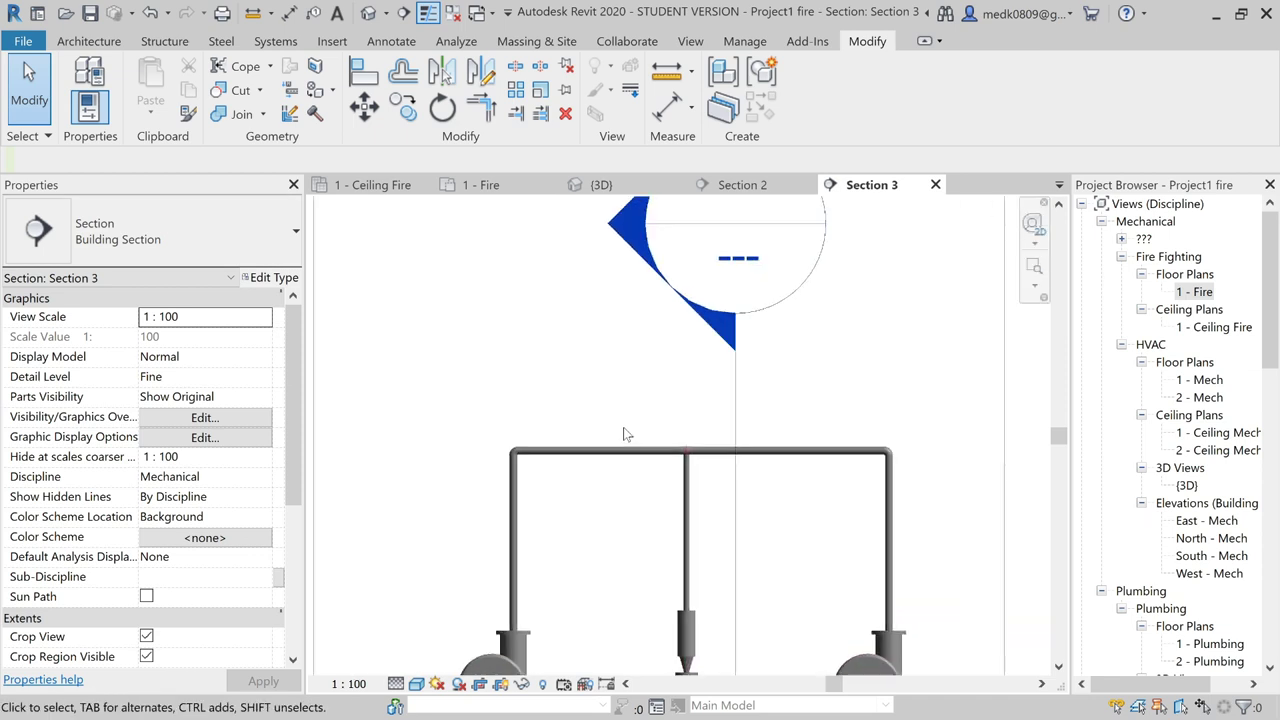
pyautogui.scroll(-1, 626, 432)
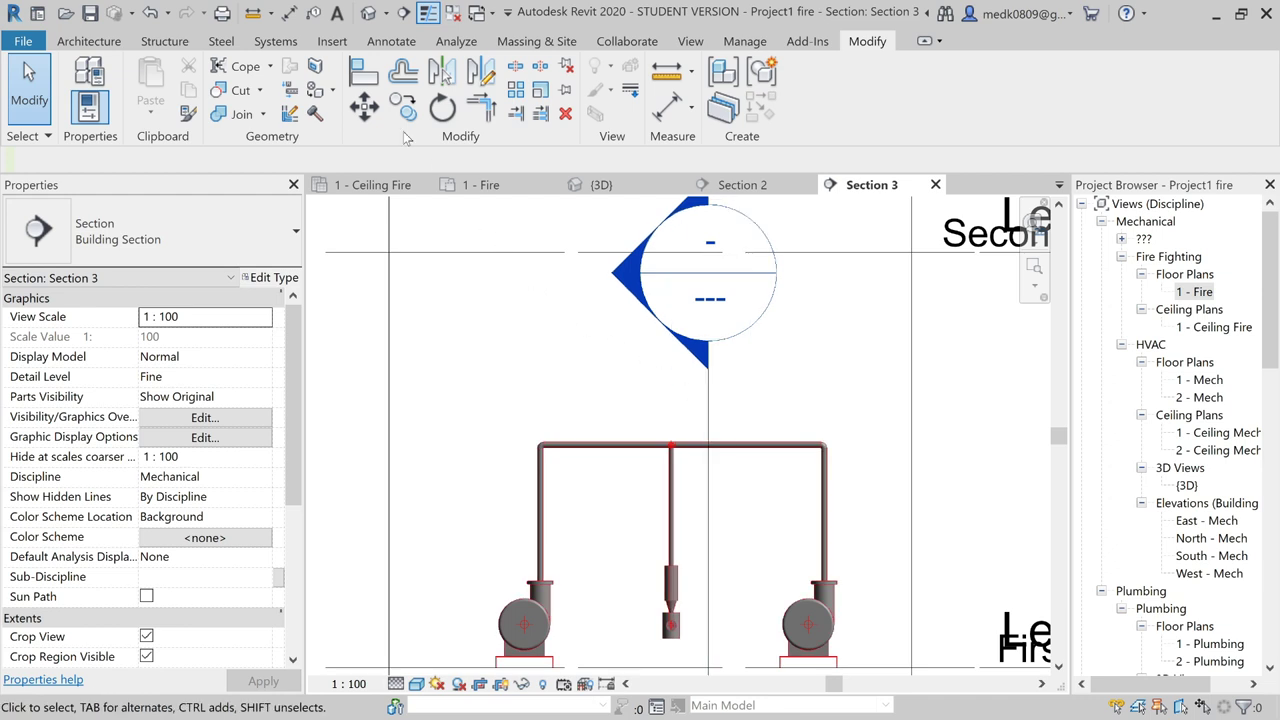
# - Draw a 50 mm Fire Fighting Pipe loop rising from the header to 2342 mm and back down
pyautogui.click(274, 44)
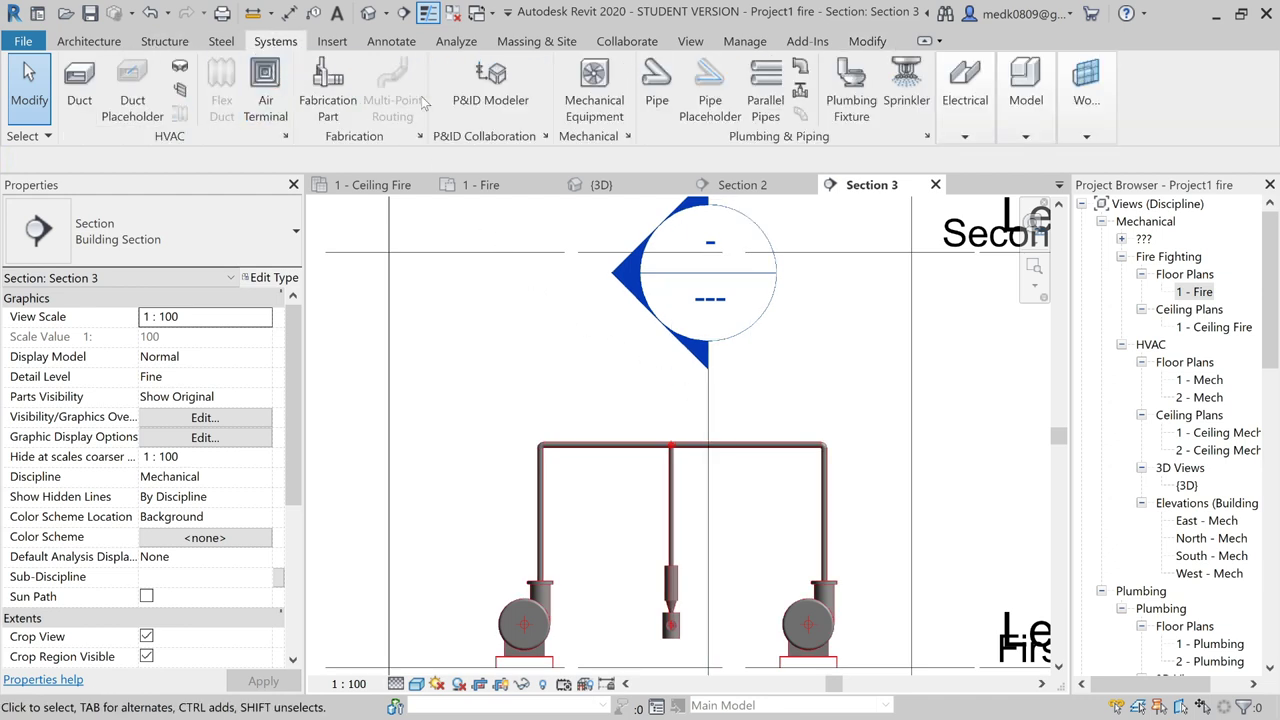
pyautogui.click(240, 245)
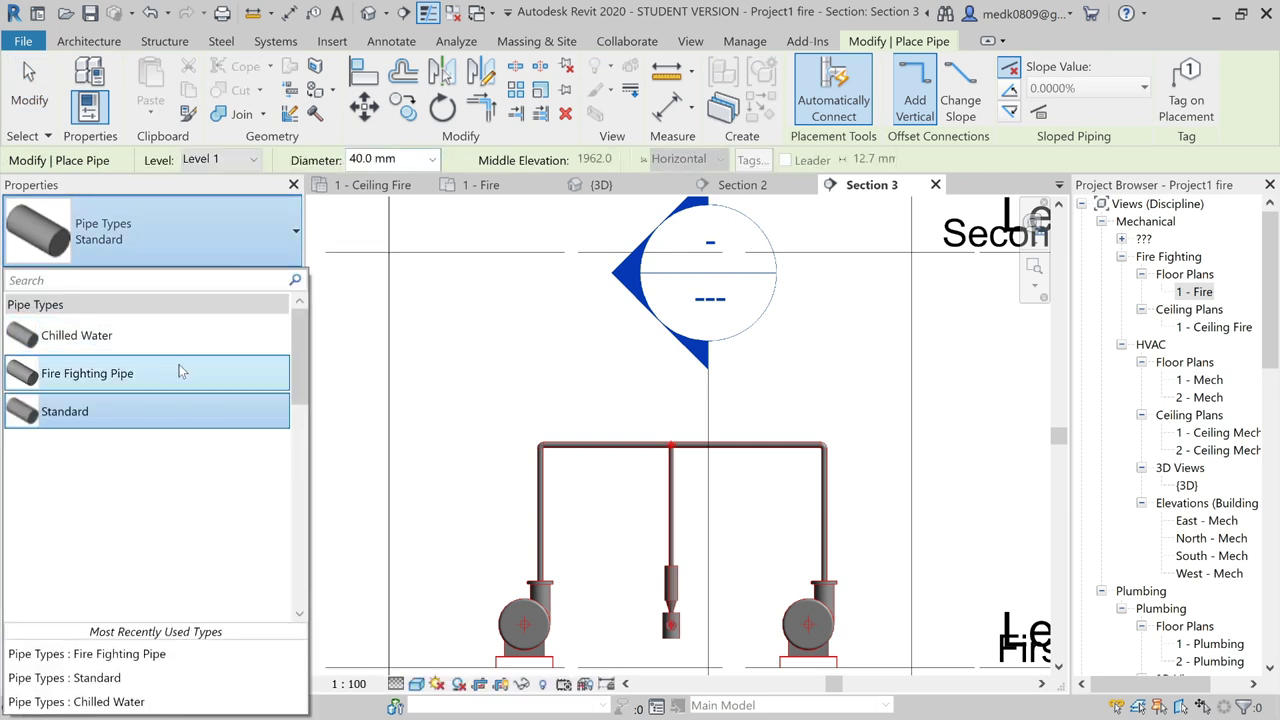
pyautogui.click(181, 371)
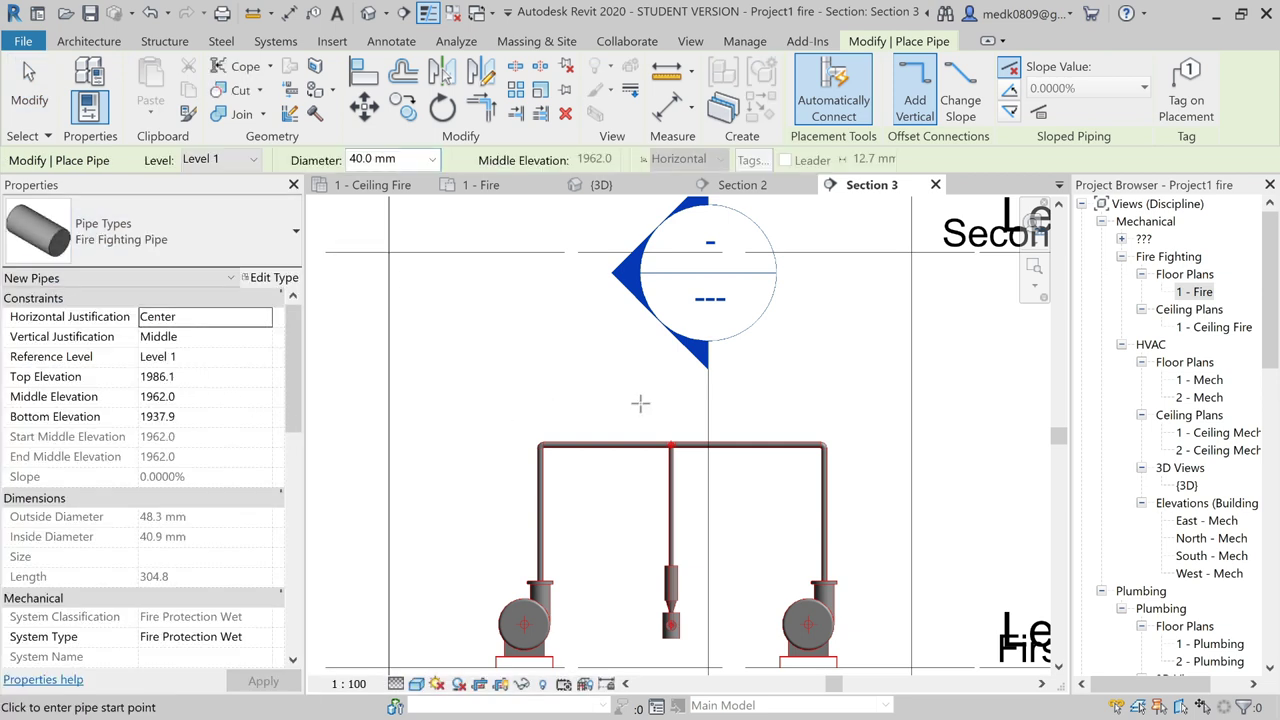
pyautogui.scroll(5, 610, 440)
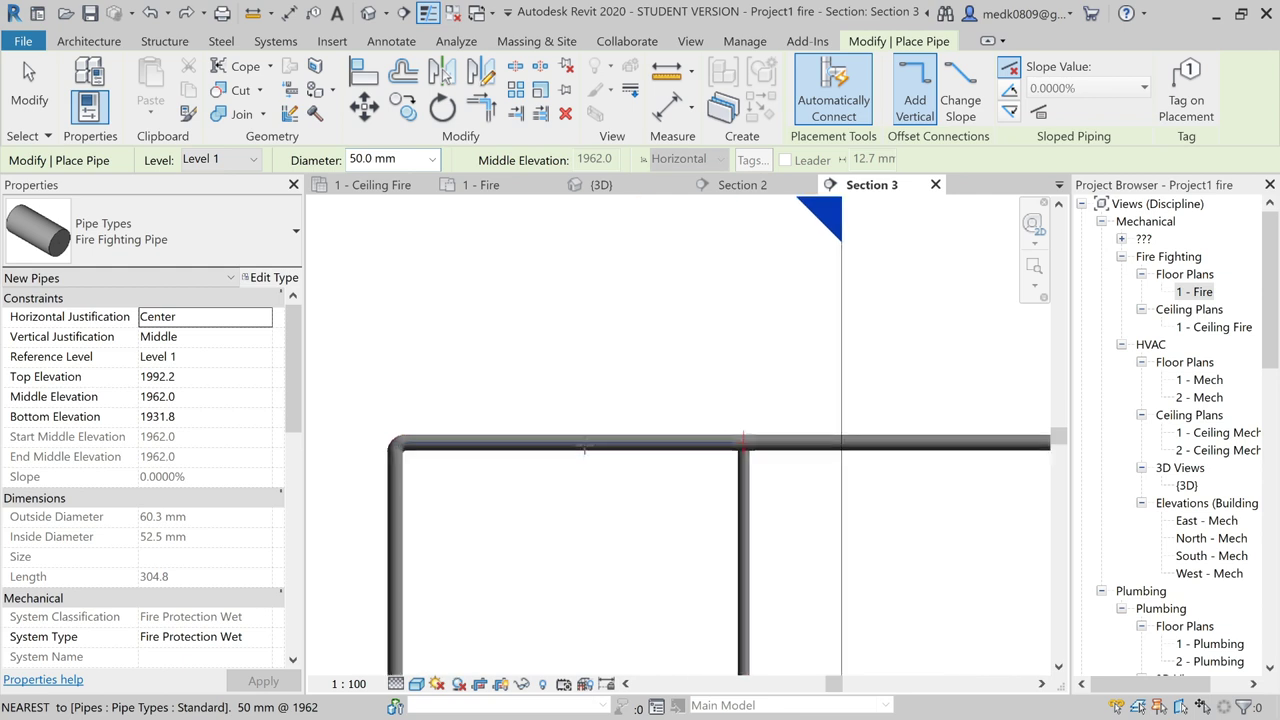
pyautogui.click(584, 444)
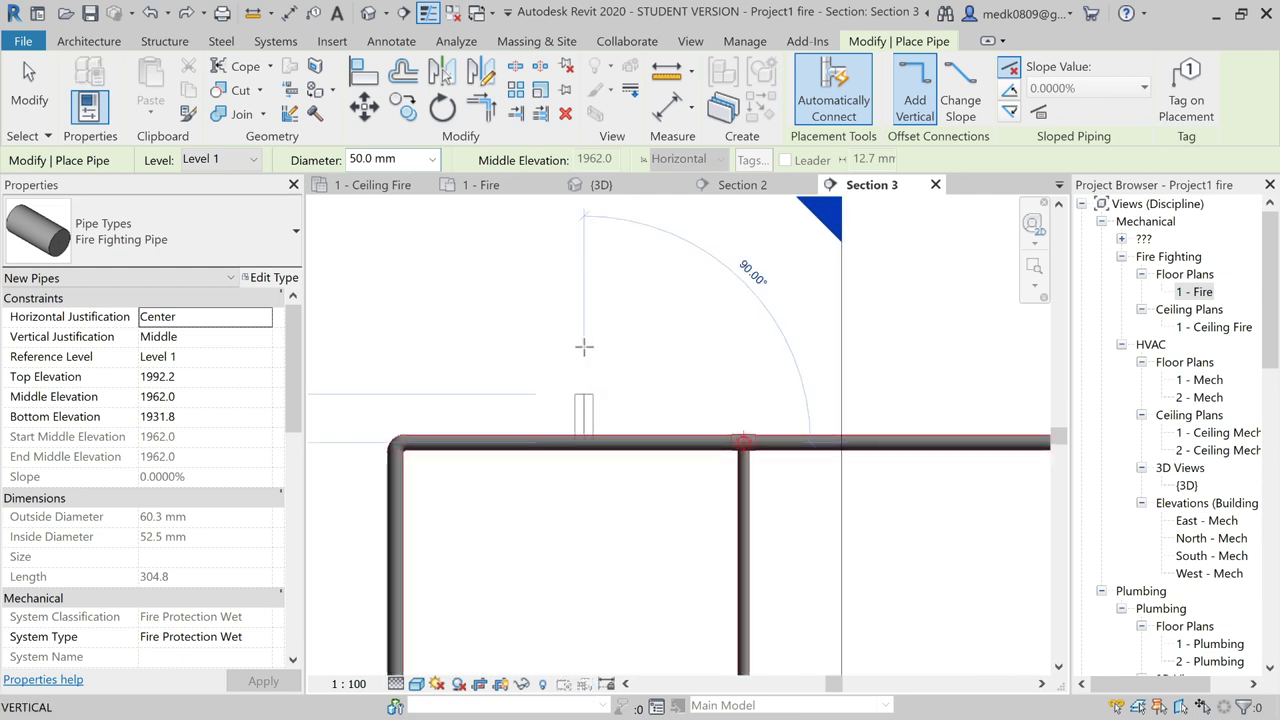
pyautogui.click(584, 328)
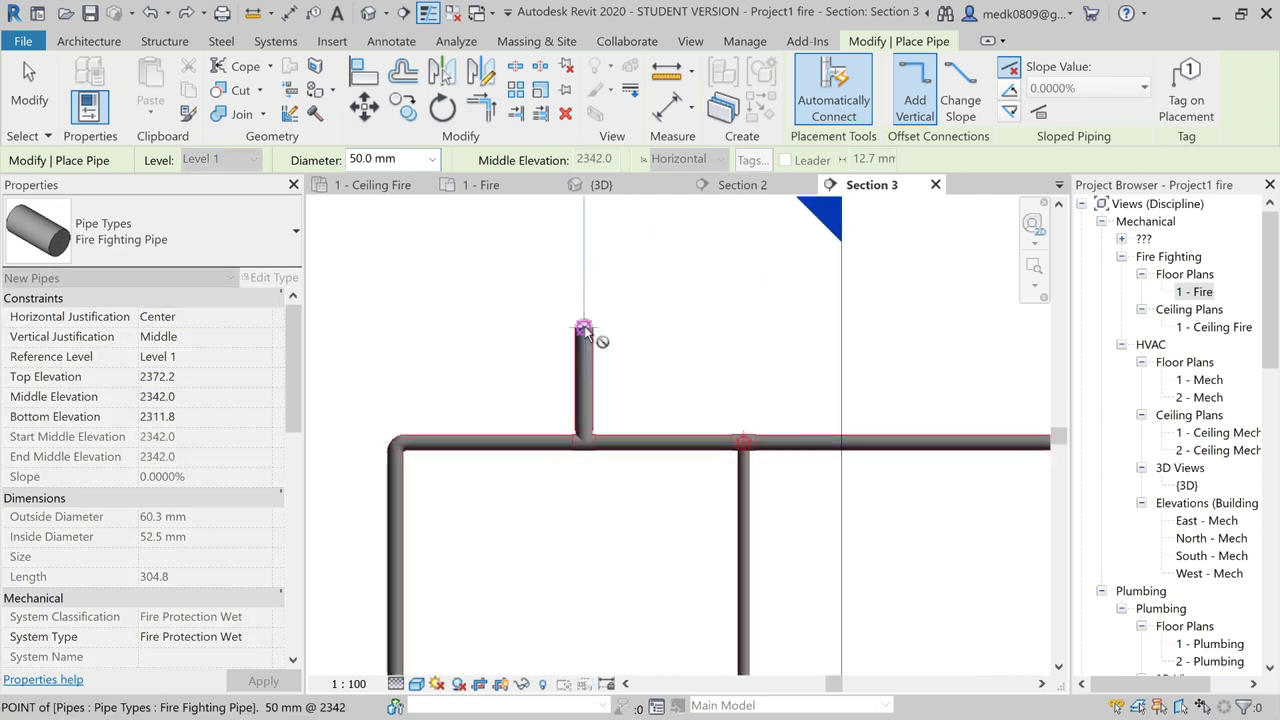
pyautogui.scroll(-2, 849, 327)
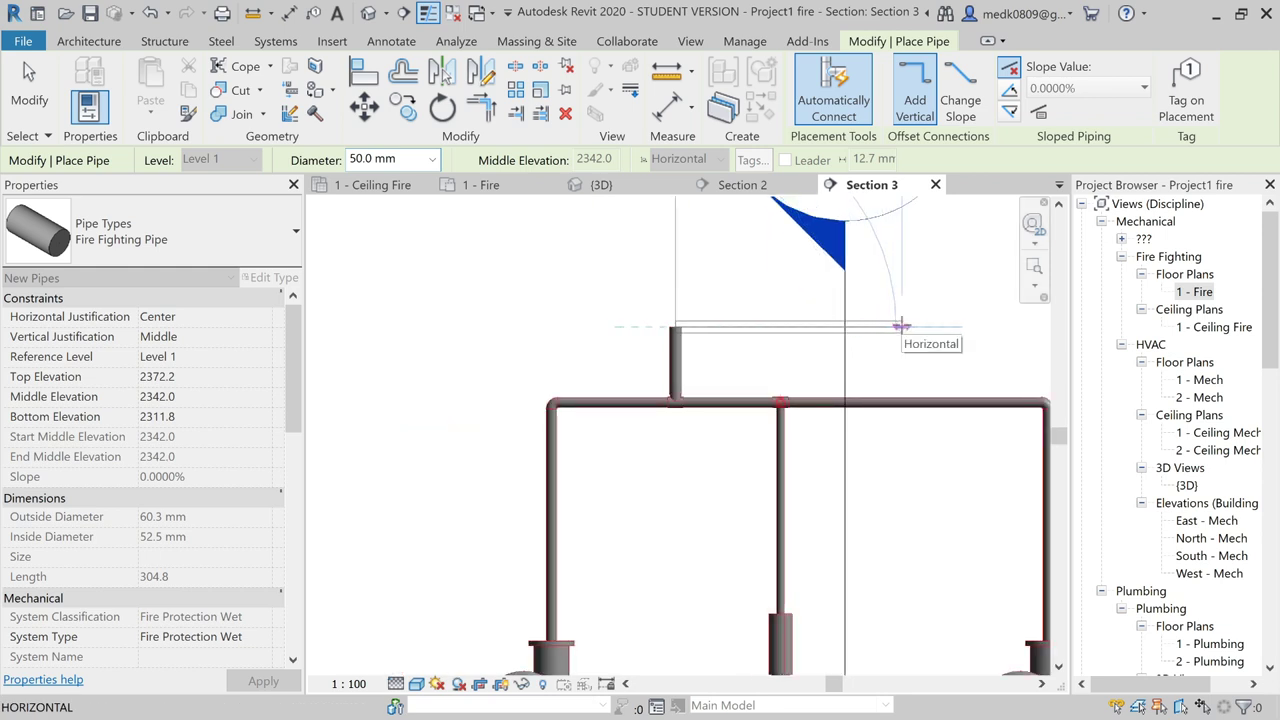
pyautogui.click(905, 401)
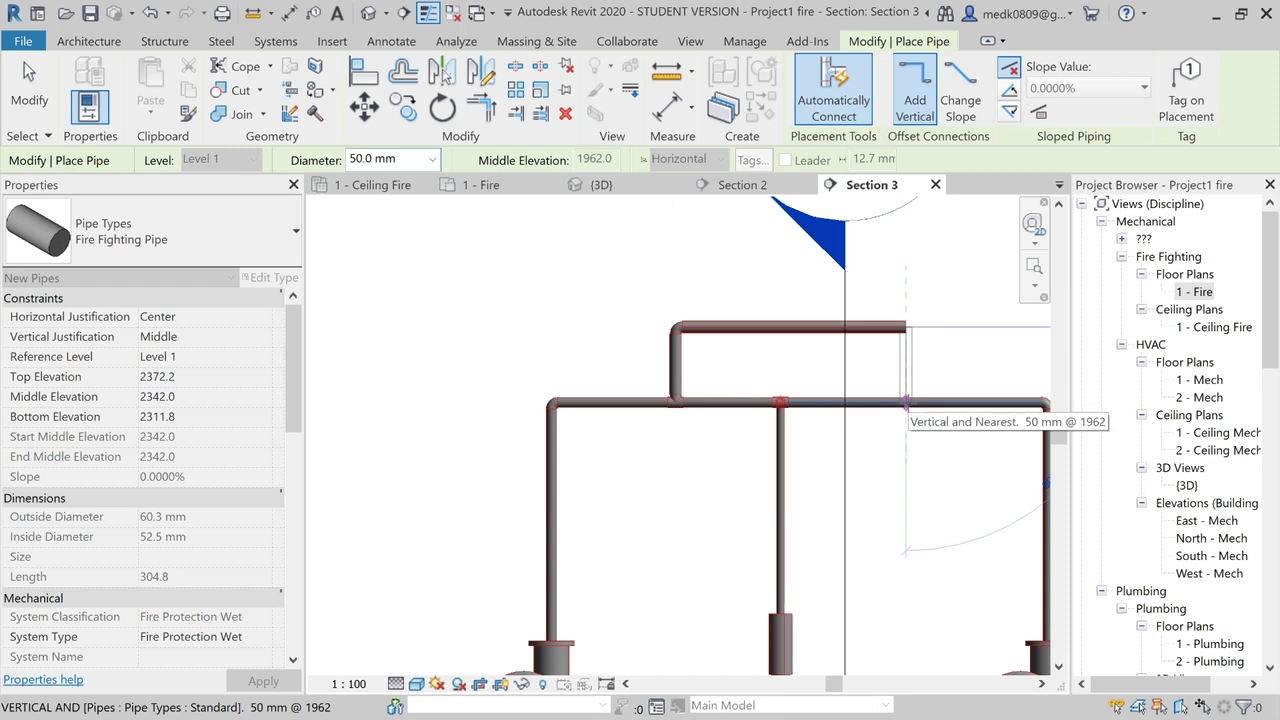
pyautogui.press('Escape')
pyautogui.press('Escape')
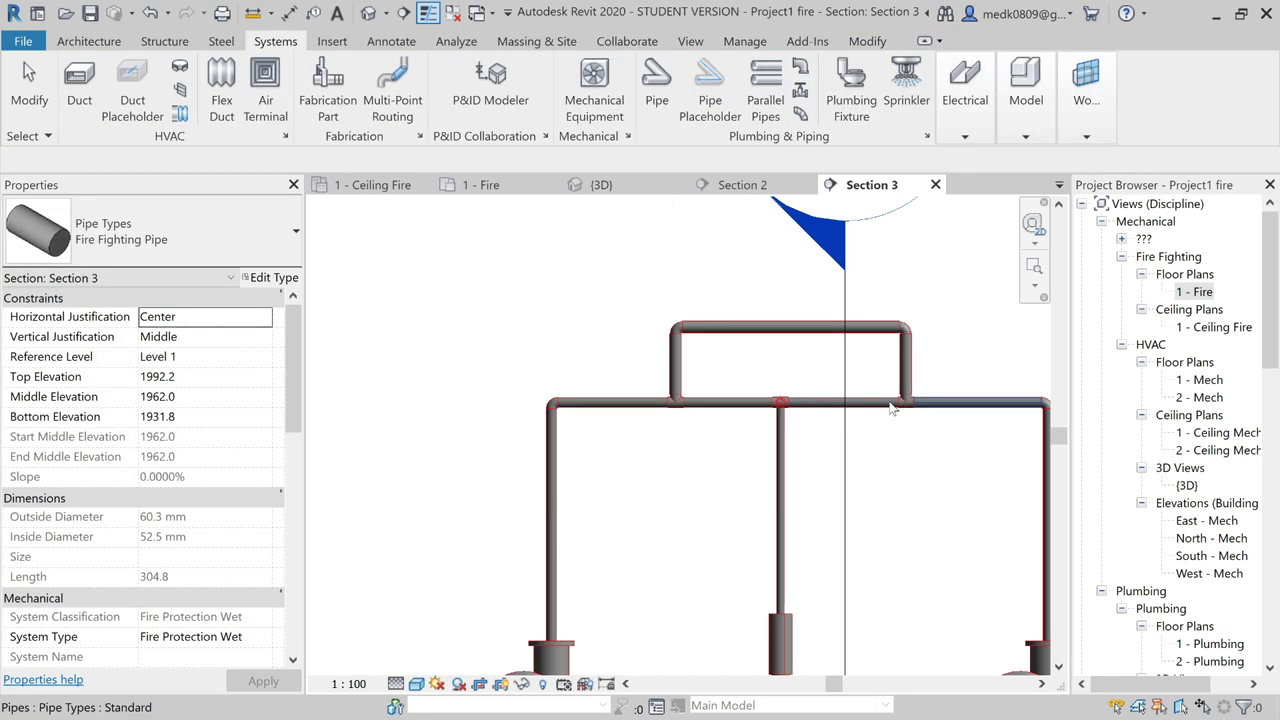
pyautogui.scroll(-2, 838, 397)
pyautogui.moveTo(838, 397); pyautogui.dragTo(700, 434, button='middle')
pyautogui.scroll(3, 686, 400)
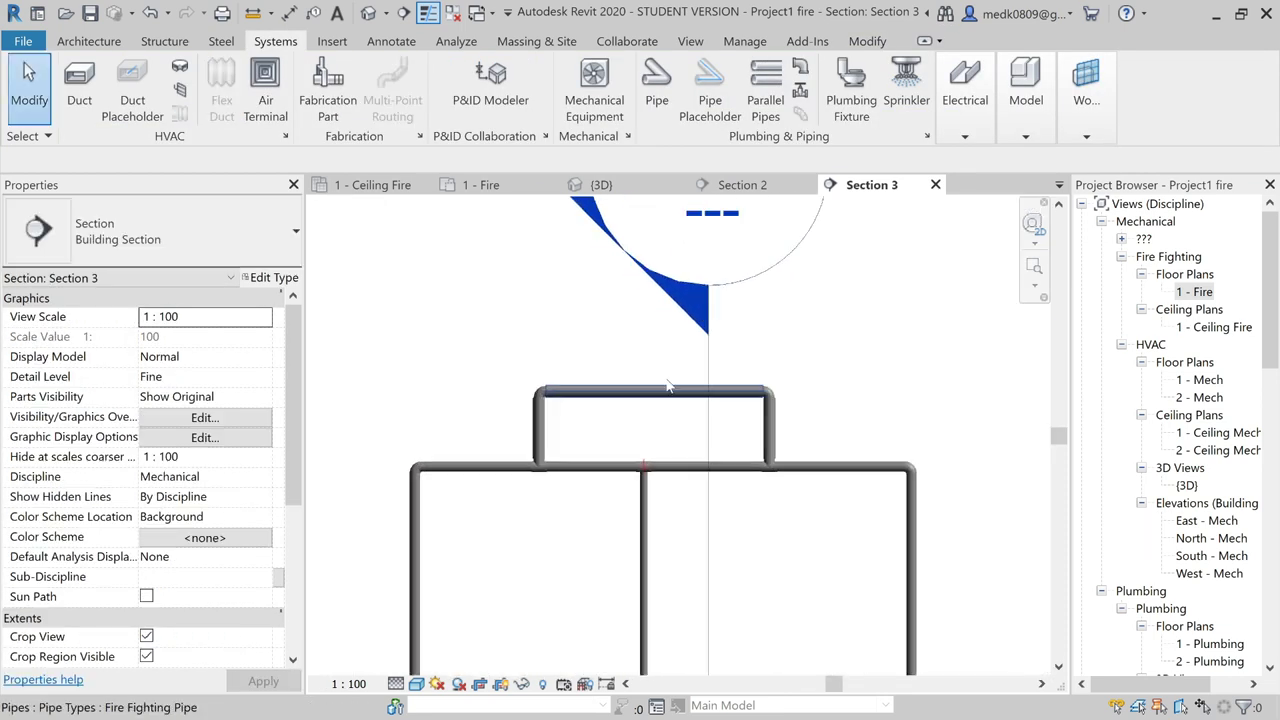
# - Draw a 900 mm vertical pipe up from the loop's top midpoint to 3242 mm
pyautogui.click(657, 100)
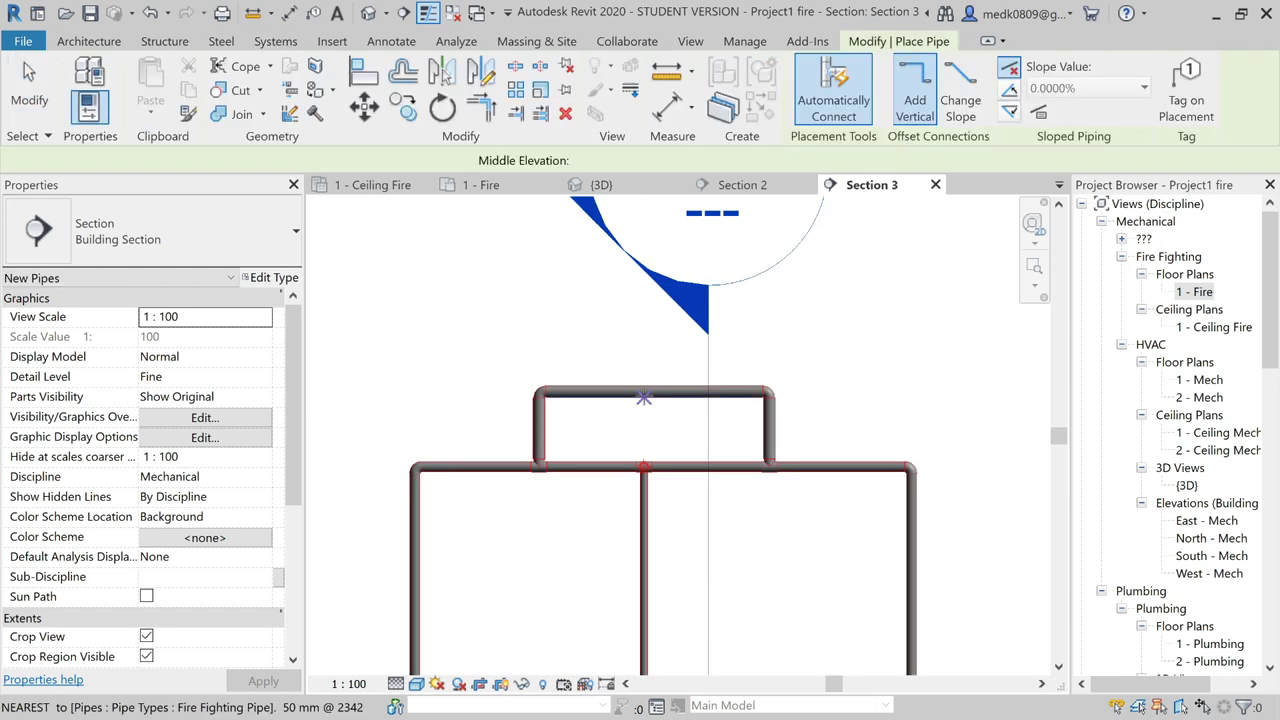
pyautogui.scroll(2, 657, 376)
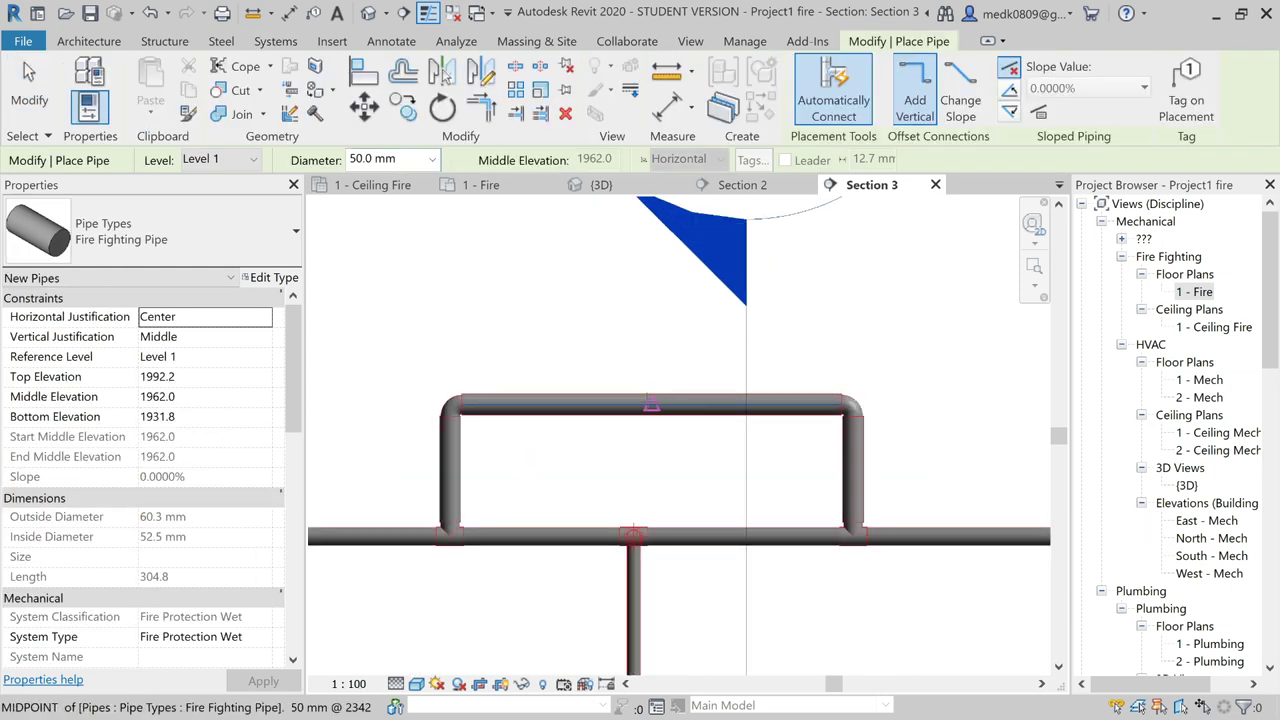
pyautogui.click(651, 404)
pyautogui.scroll(-2, 651, 404)
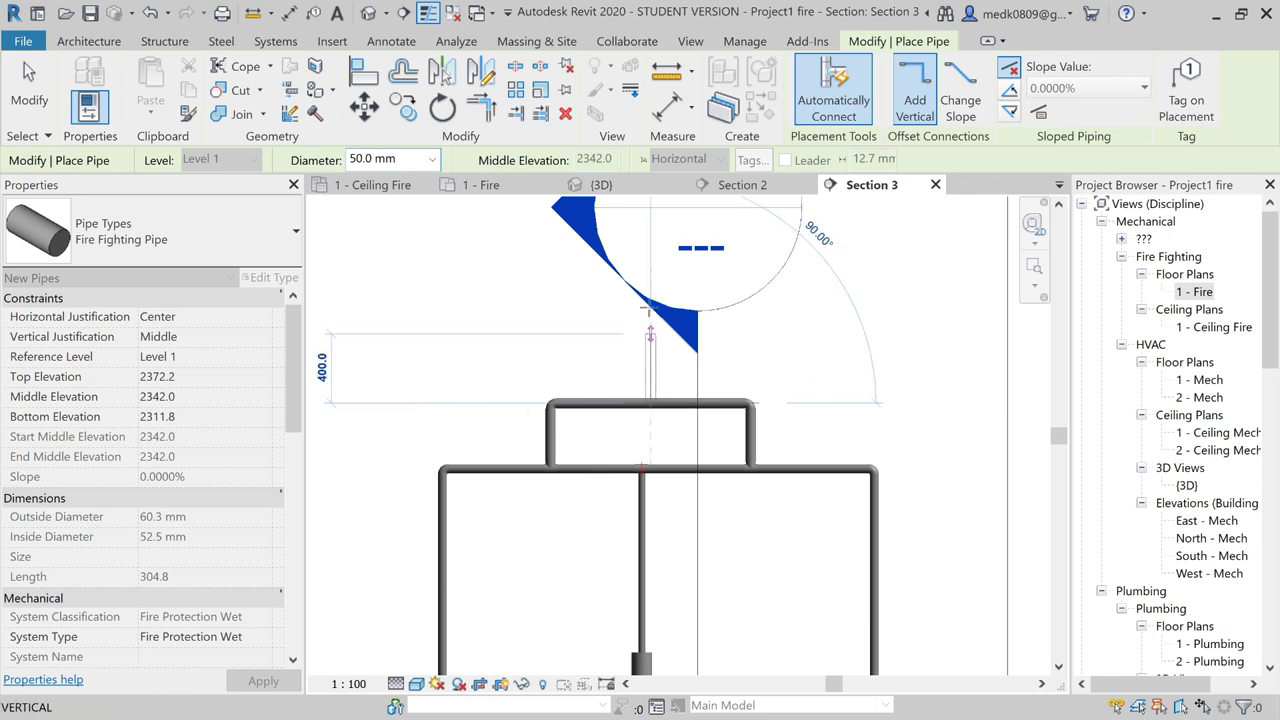
pyautogui.click(650, 247)
pyautogui.press('Escape')
pyautogui.press('Escape')
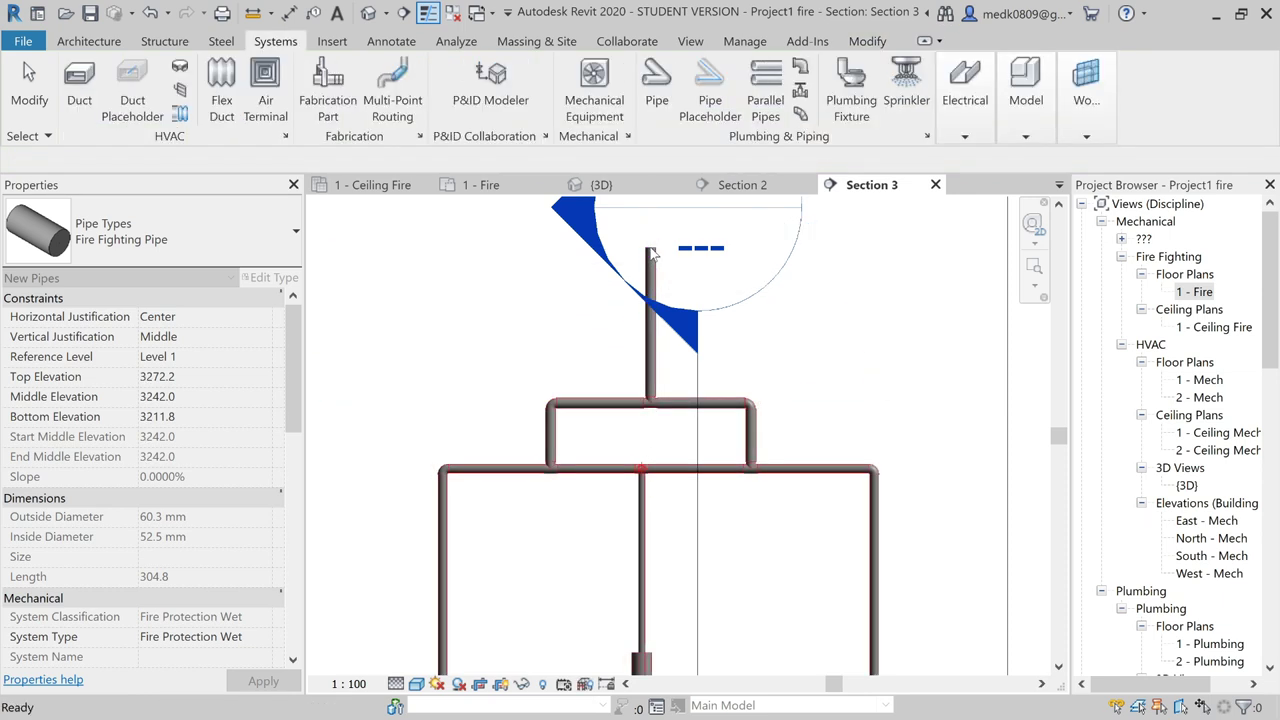
pyautogui.scroll(-2, 651, 265)
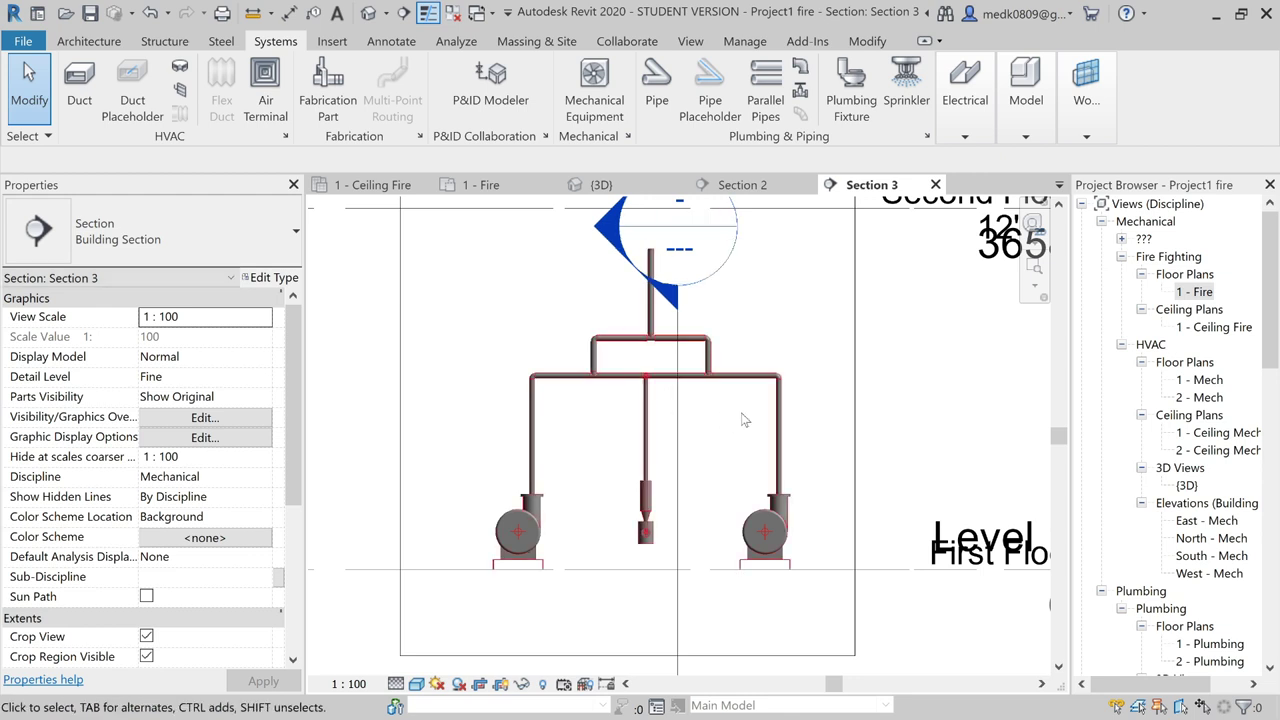
pyautogui.scroll(1, 700, 380)
pyautogui.scroll(1, 655, 310)
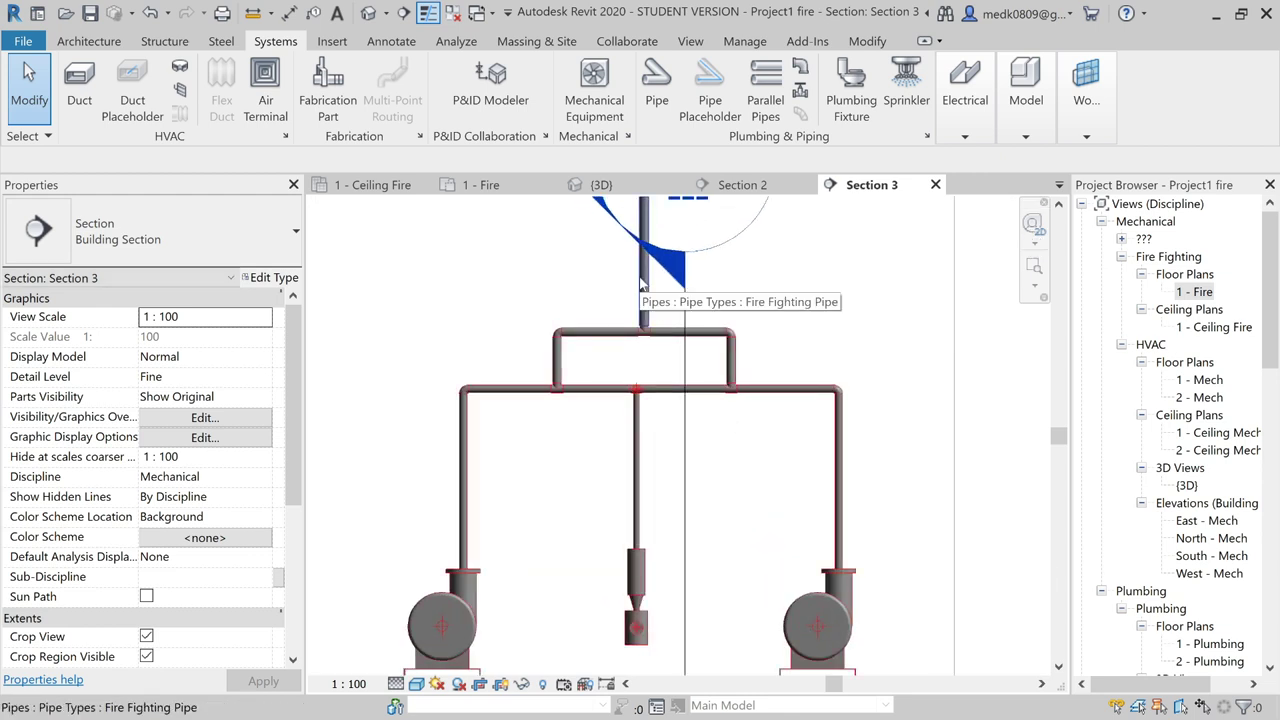
pyautogui.scroll(-2, 725, 450)
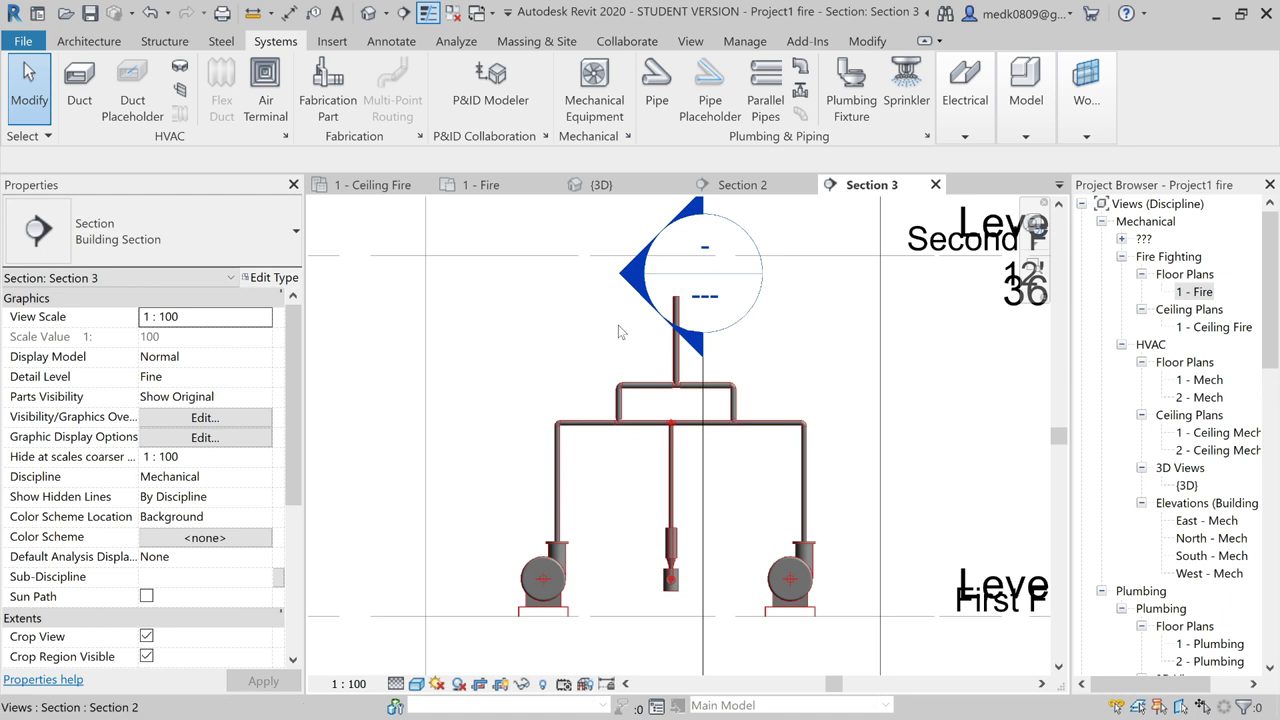
pyautogui.click(487, 186)
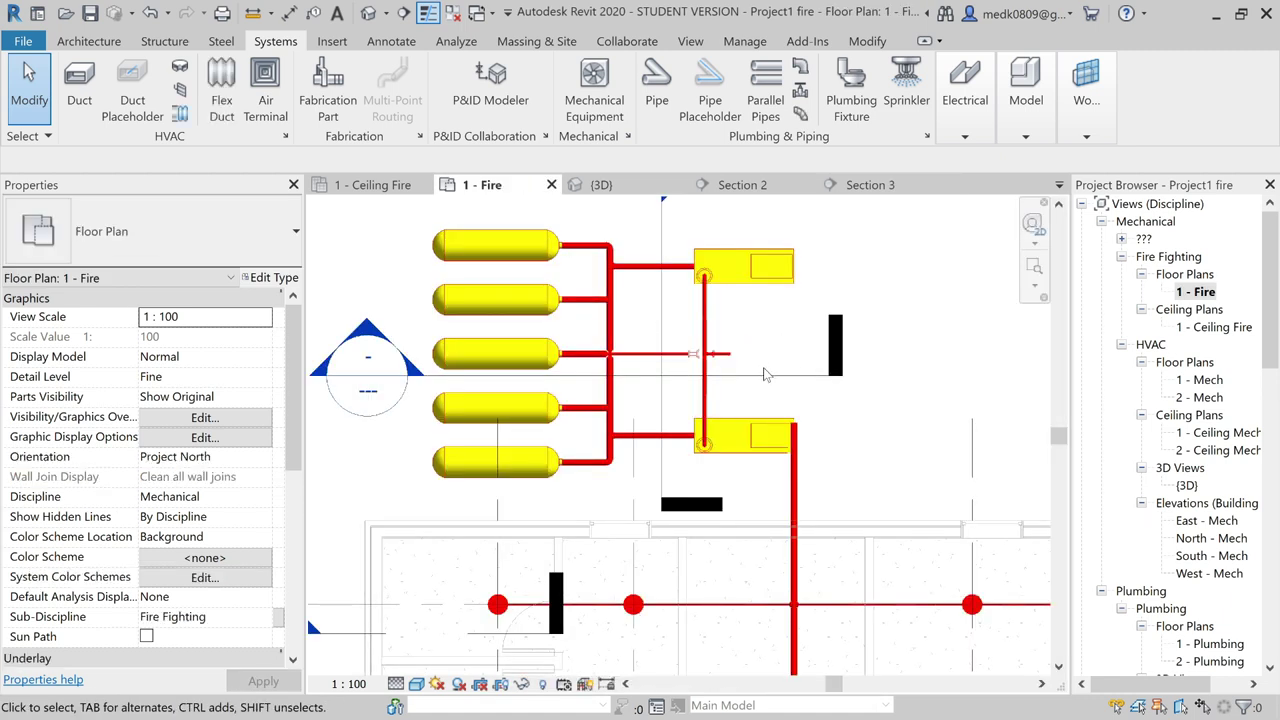
pyautogui.scroll(1, 765, 375)
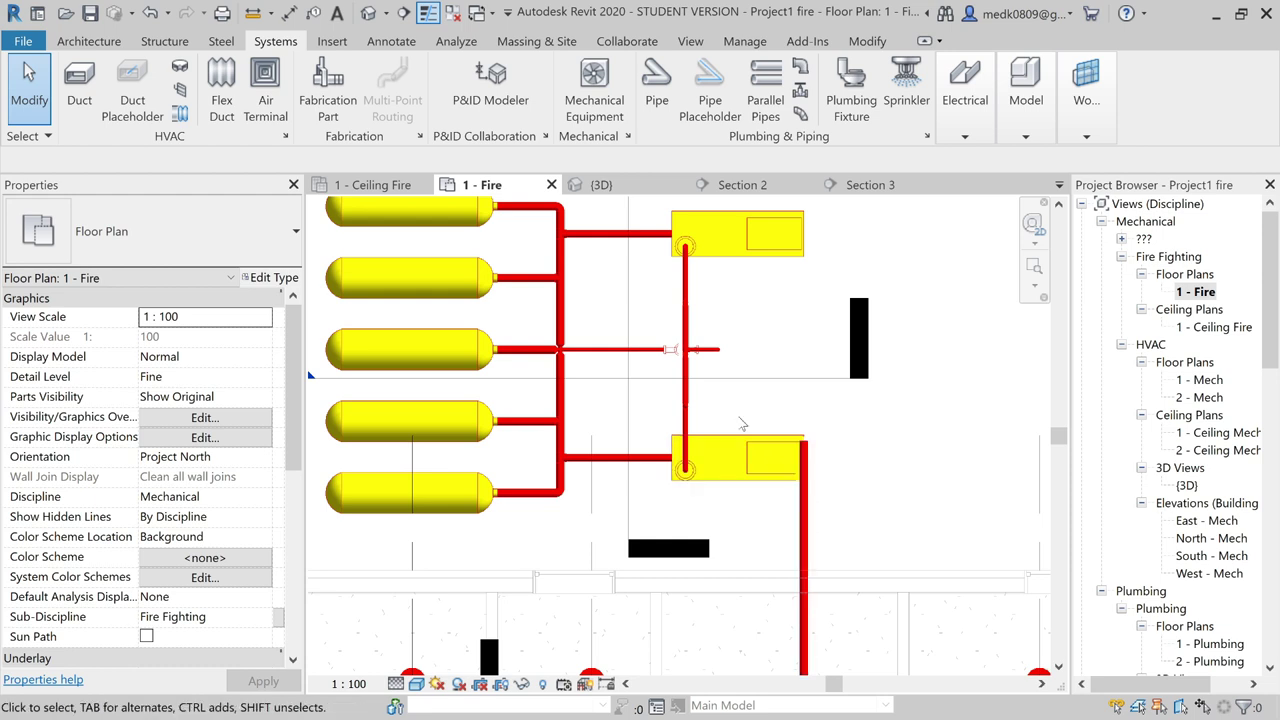
pyautogui.scroll(1, 690, 360)
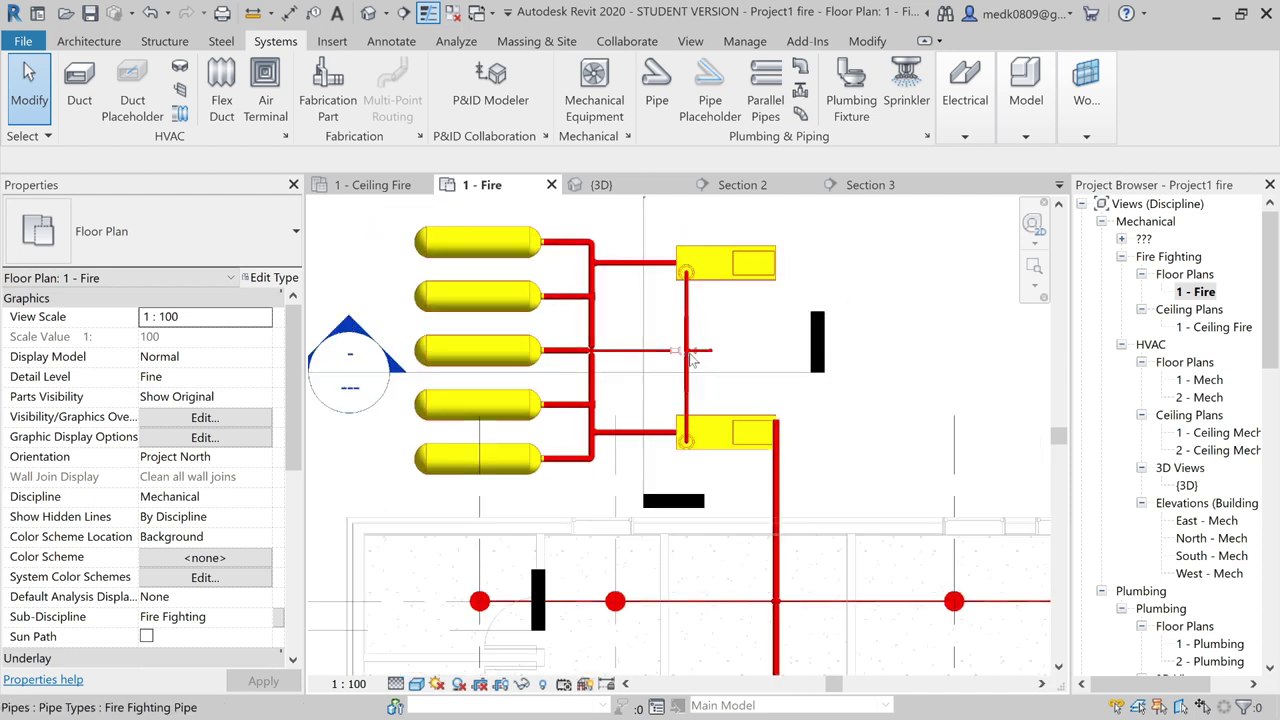
pyautogui.scroll(1, 690, 360)
pyautogui.scroll(1, 690, 360)
pyautogui.scroll(1, 670, 359)
pyautogui.scroll(1, 670, 359)
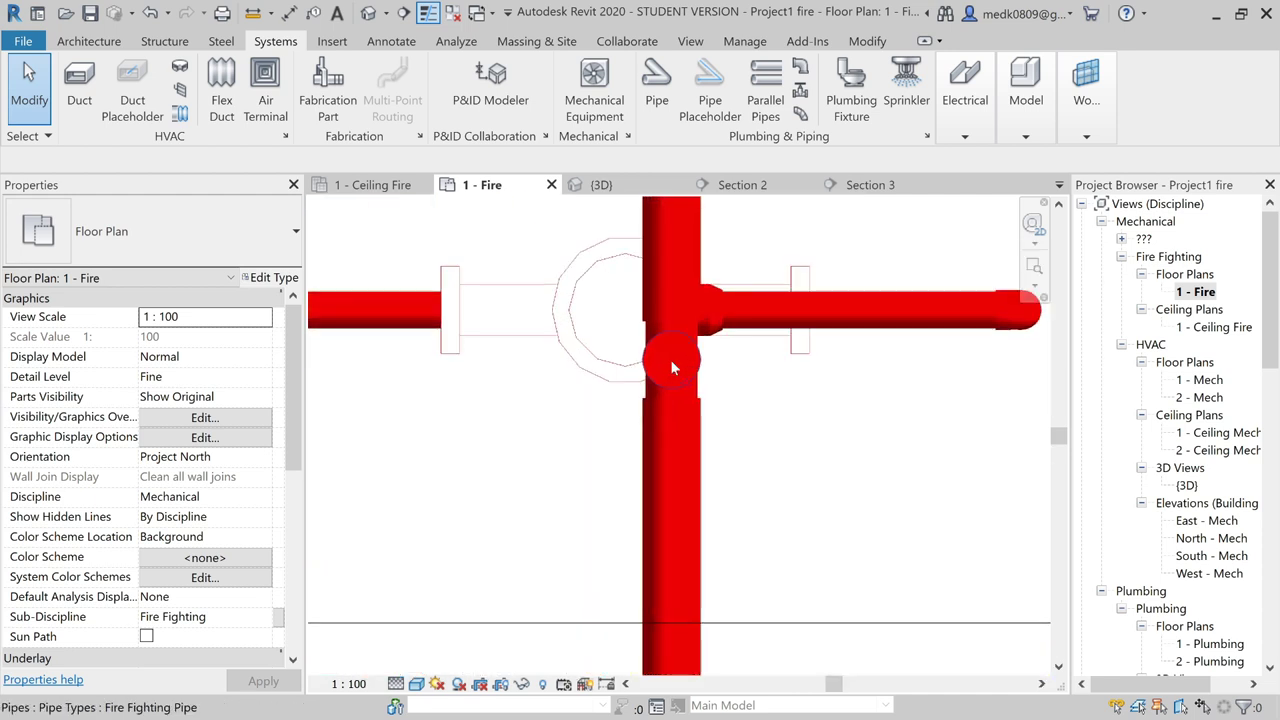
pyautogui.scroll(-1, 670, 359)
pyautogui.scroll(-2, 670, 359)
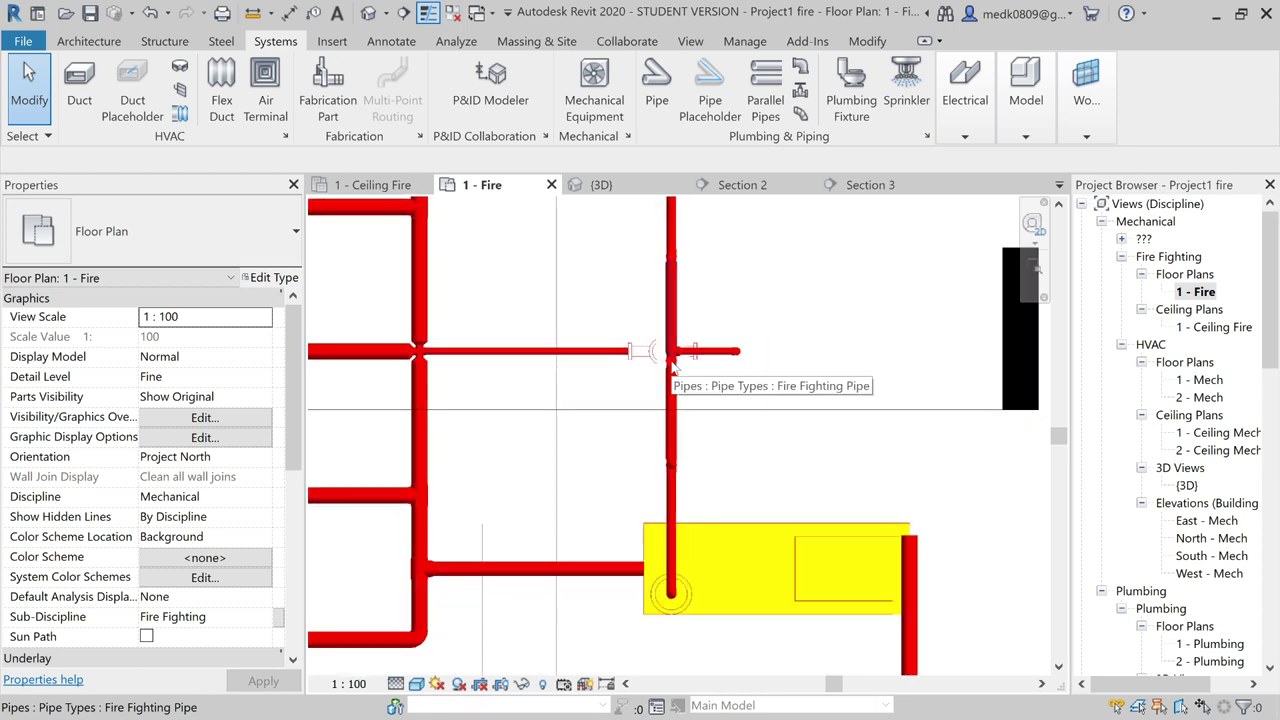
pyautogui.scroll(-2, 672, 368)
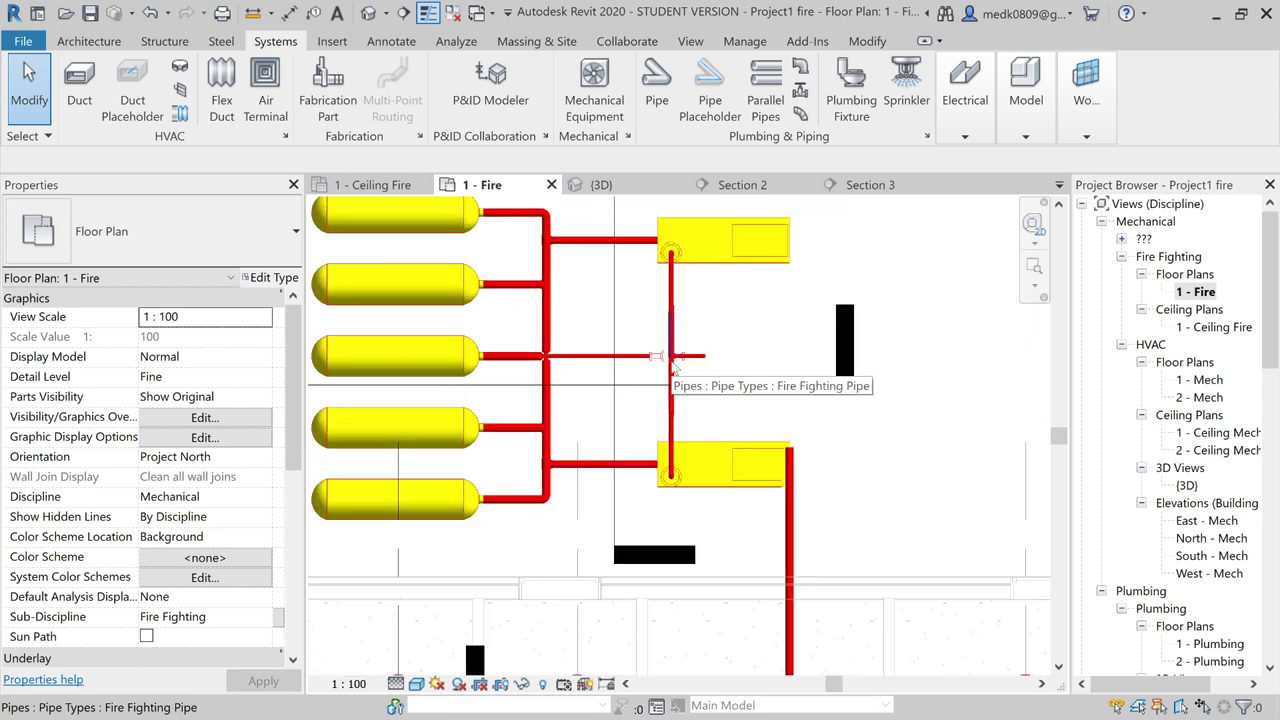
pyautogui.scroll(1, 791, 456)
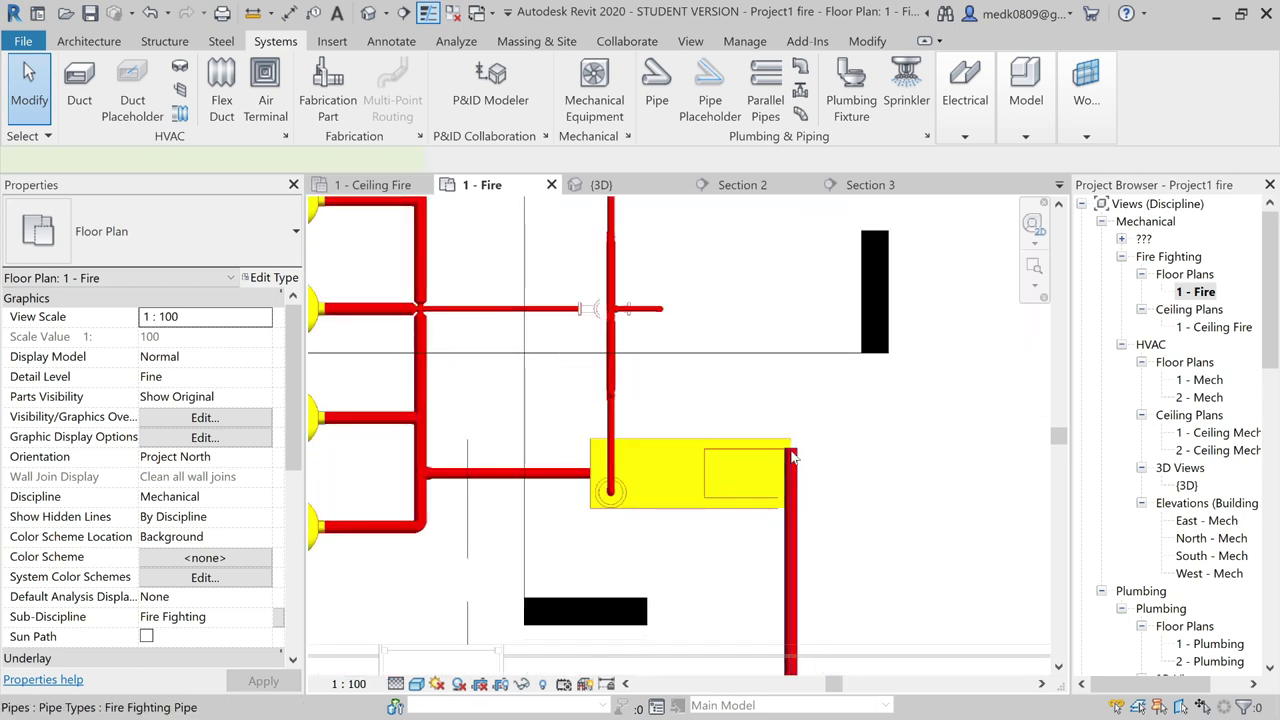
# - Start a new pipe from the vertical pipe beside the lower pump, dismissing the save reminder
pyautogui.click(791, 456)
pyautogui.rightClick(791, 450)
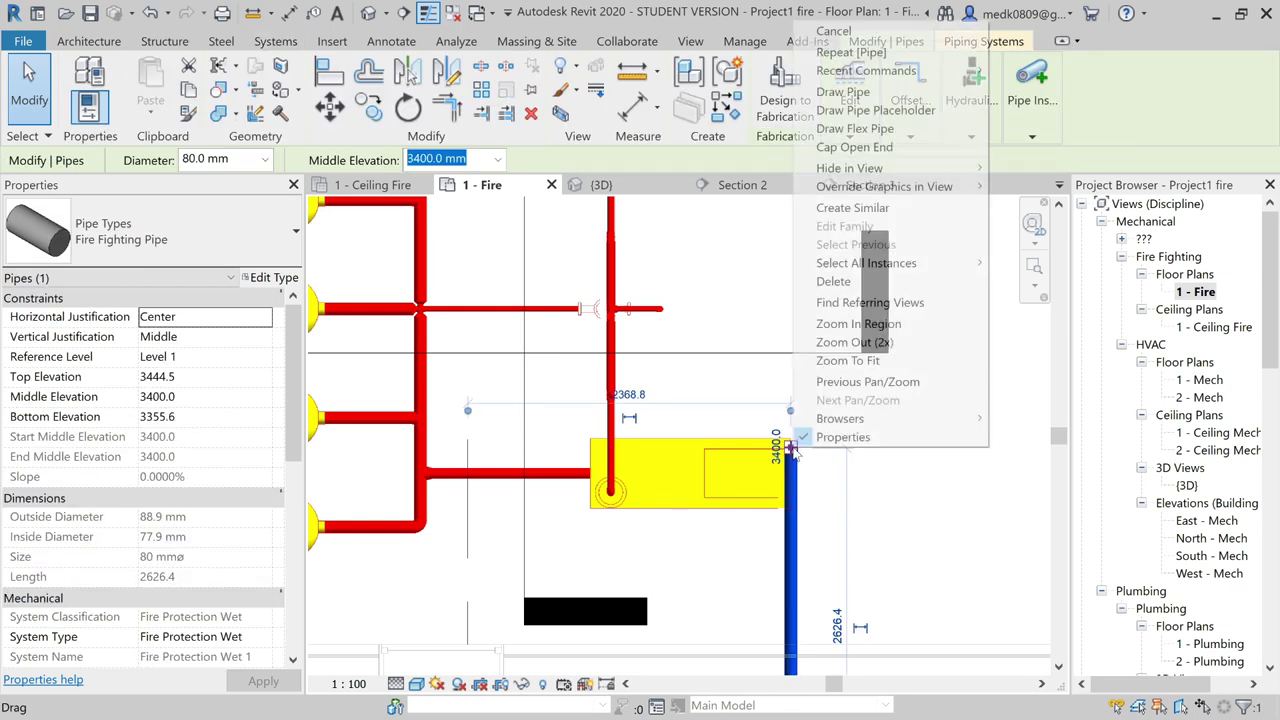
pyautogui.click(742, 295)
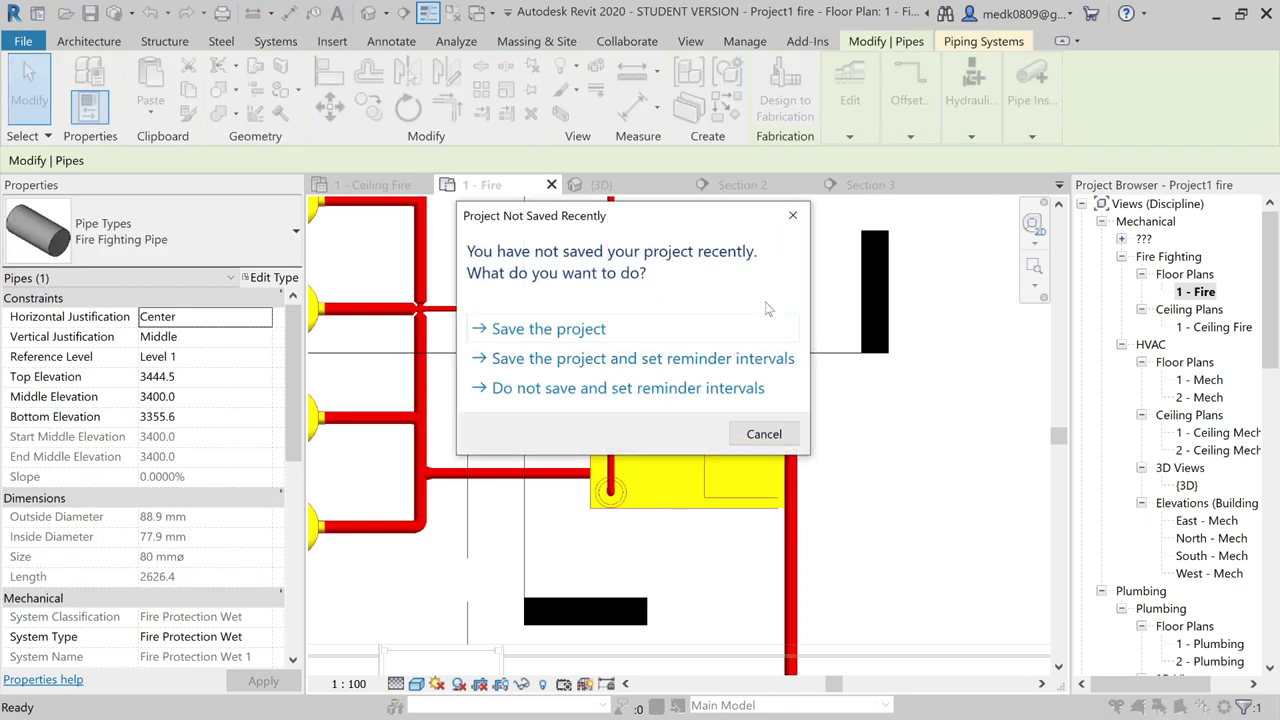
pyautogui.click(793, 215)
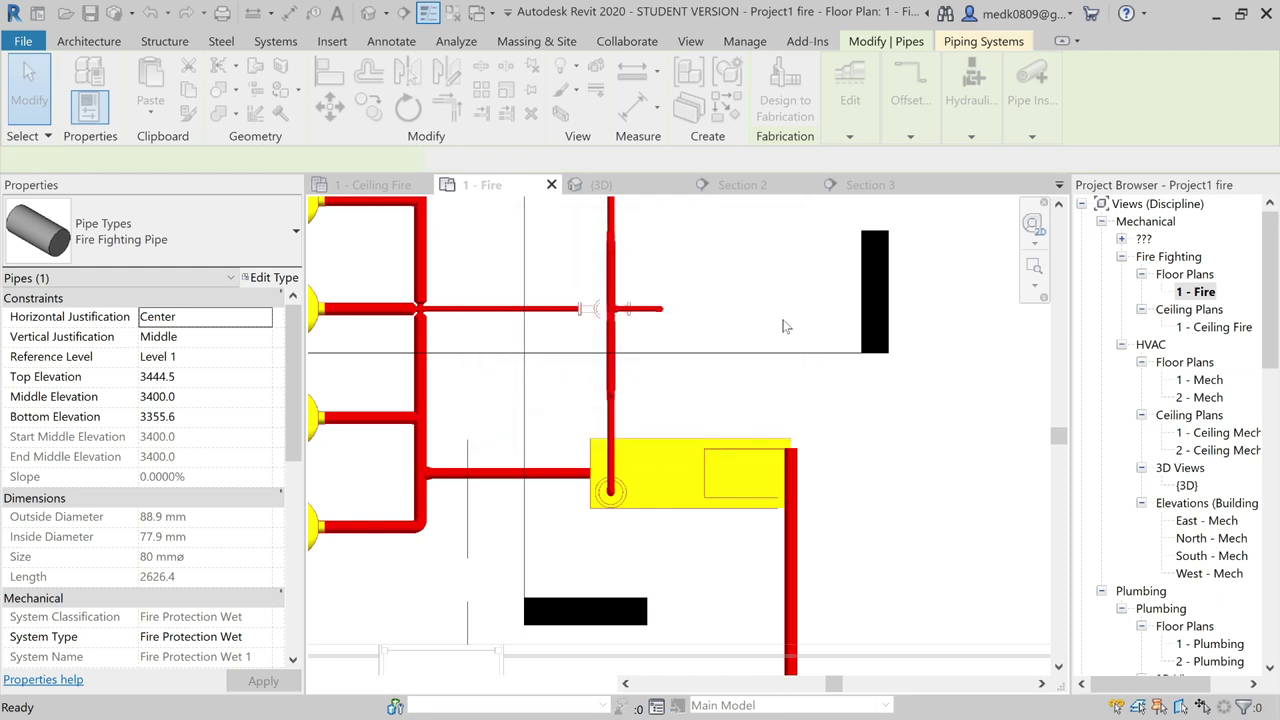
# - Run an 80 mm pipe up to 3400 mm and left toward the valved branch
pyautogui.click(789, 302)
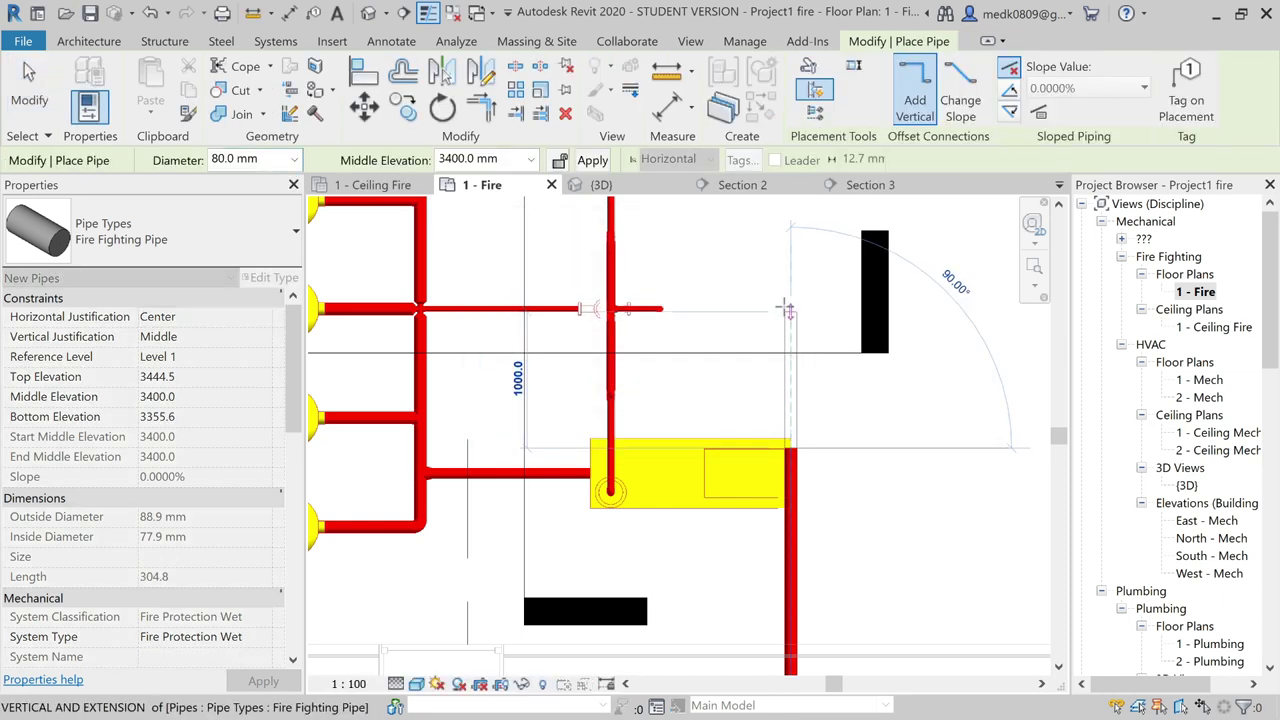
pyautogui.click(787, 310)
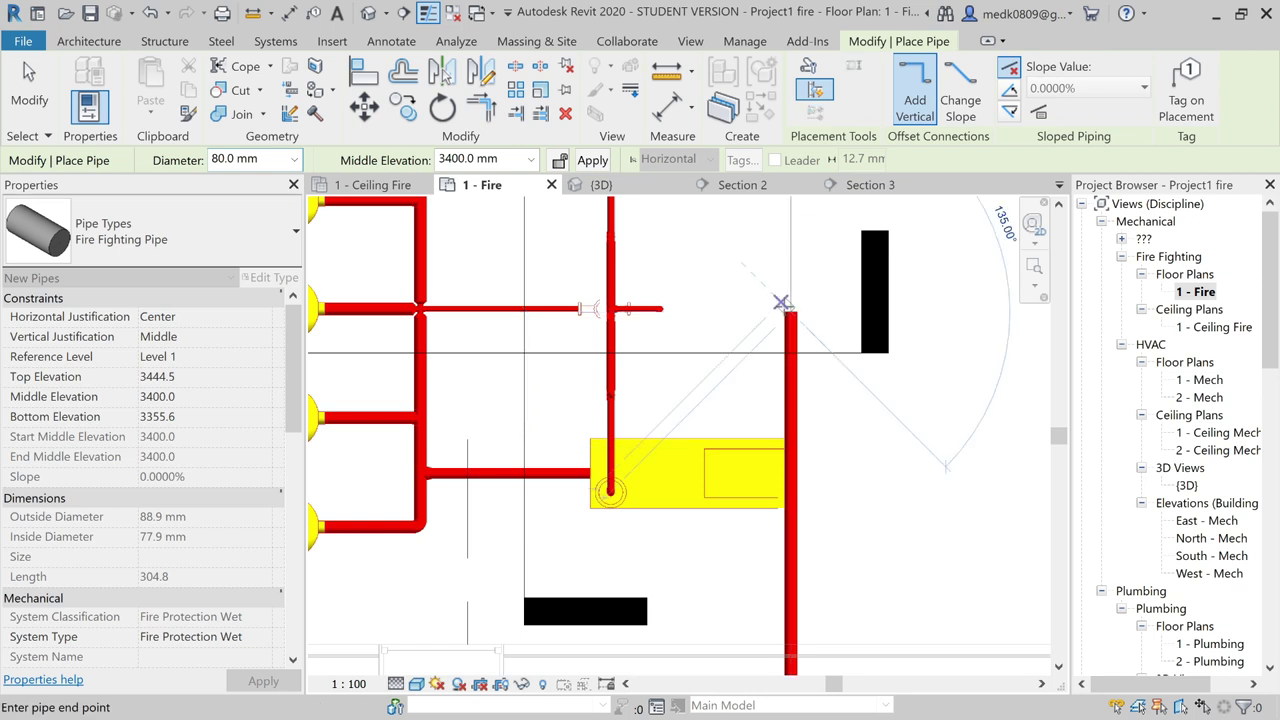
pyautogui.click(695, 311)
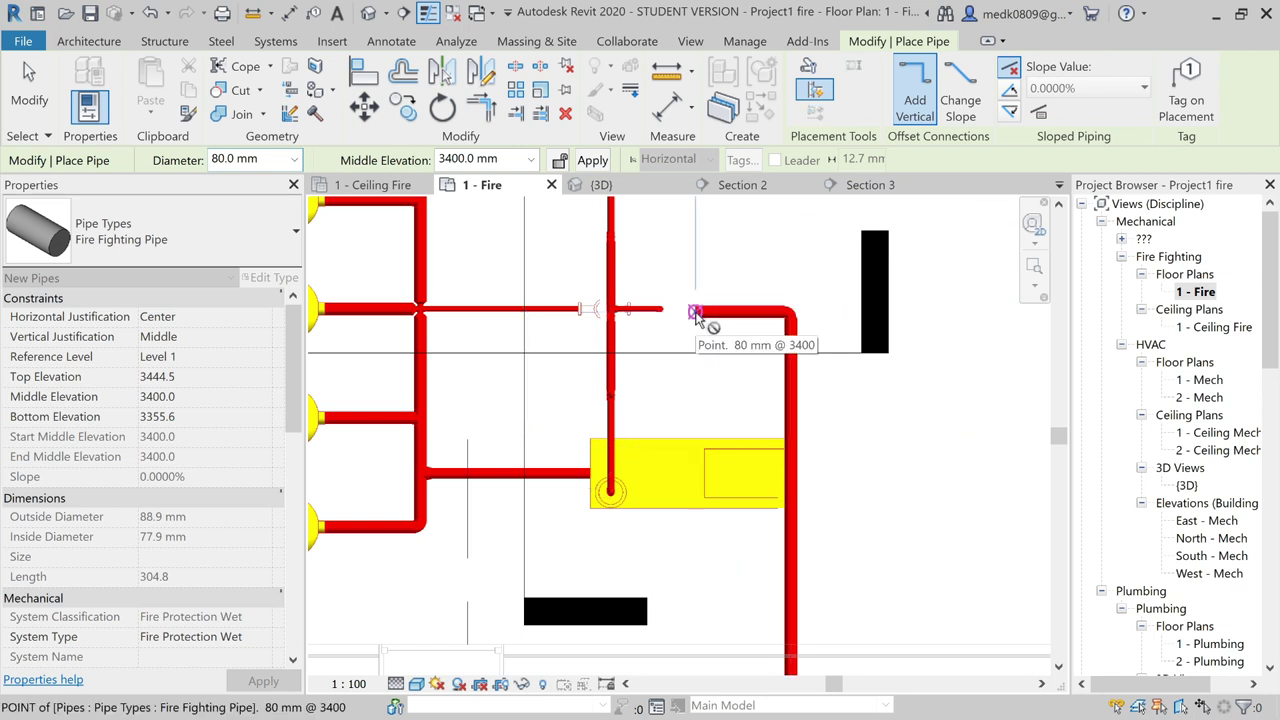
pyautogui.press('Escape')
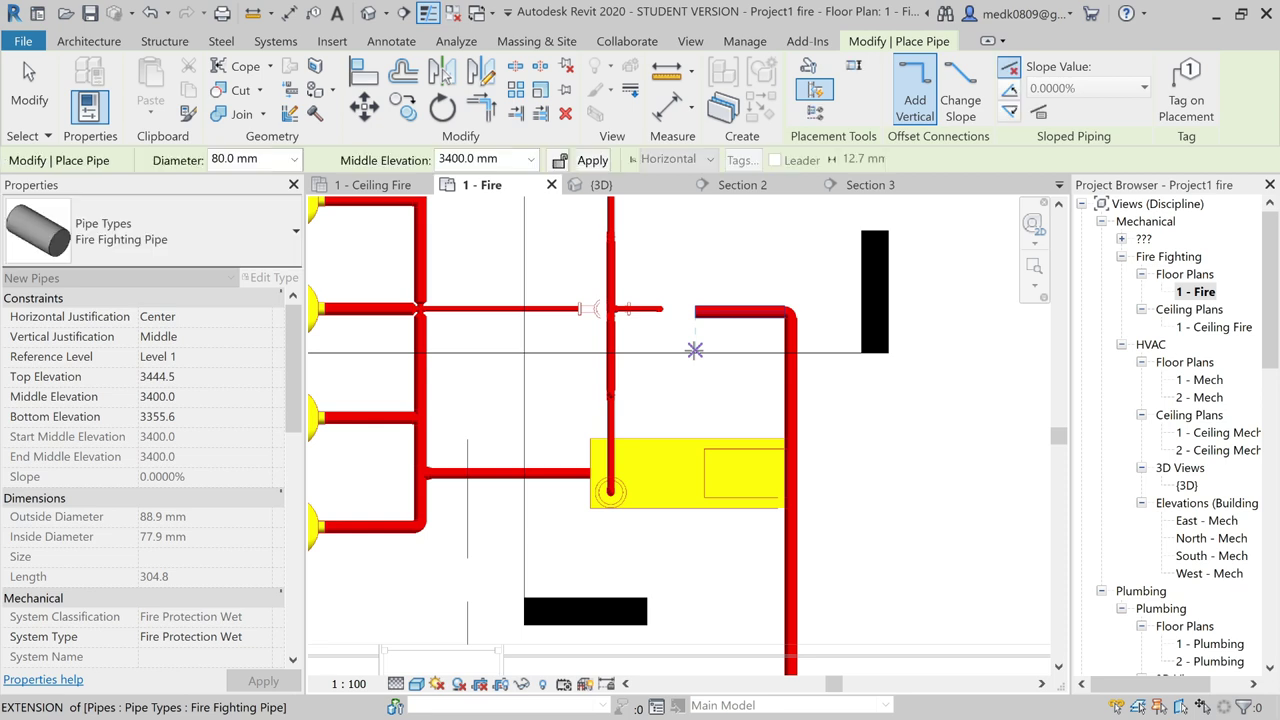
pyautogui.press('Escape')
pyautogui.click(696, 354)
# - Open Section 2 and stretch its crop region upward to reveal the upper pipes
pyautogui.rightClick(696, 356)
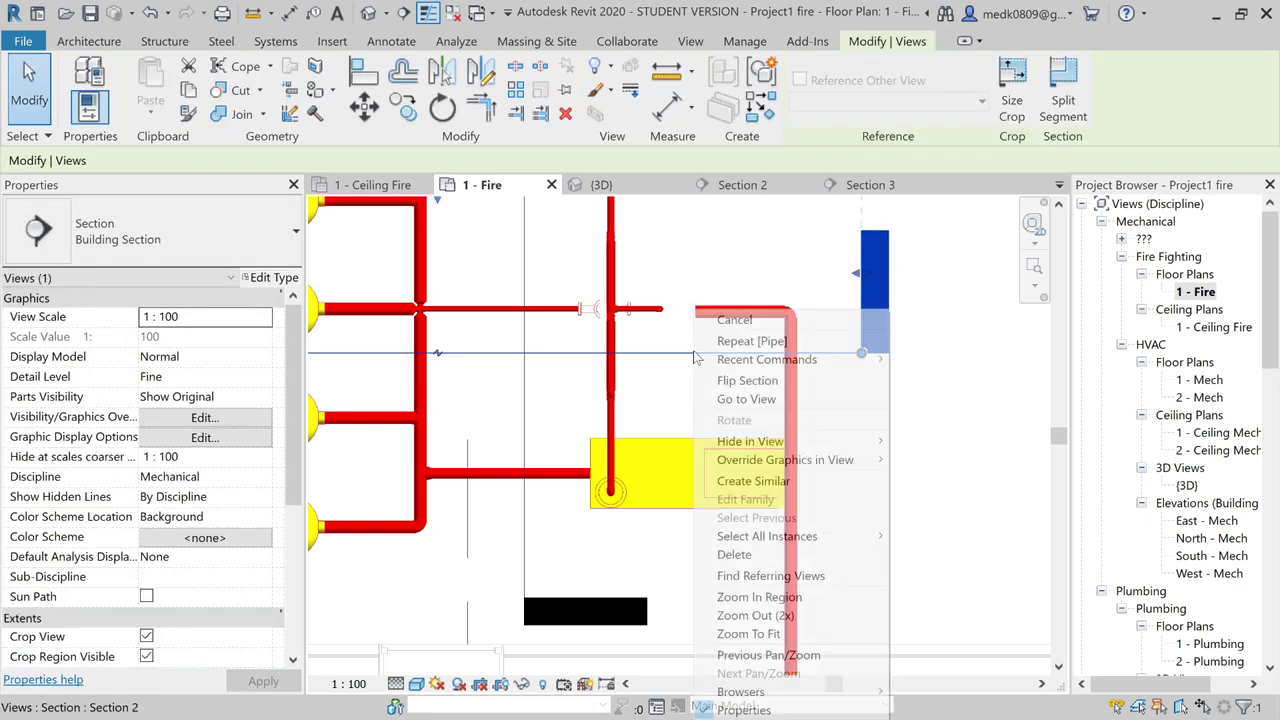
pyautogui.click(750, 404)
pyautogui.scroll(-2, 714, 434)
pyautogui.scroll(-2, 708, 434)
pyautogui.scroll(-1, 690, 438)
pyautogui.scroll(-1, 684, 441)
pyautogui.scroll(-2, 700, 420)
pyautogui.scroll(-1, 730, 390)
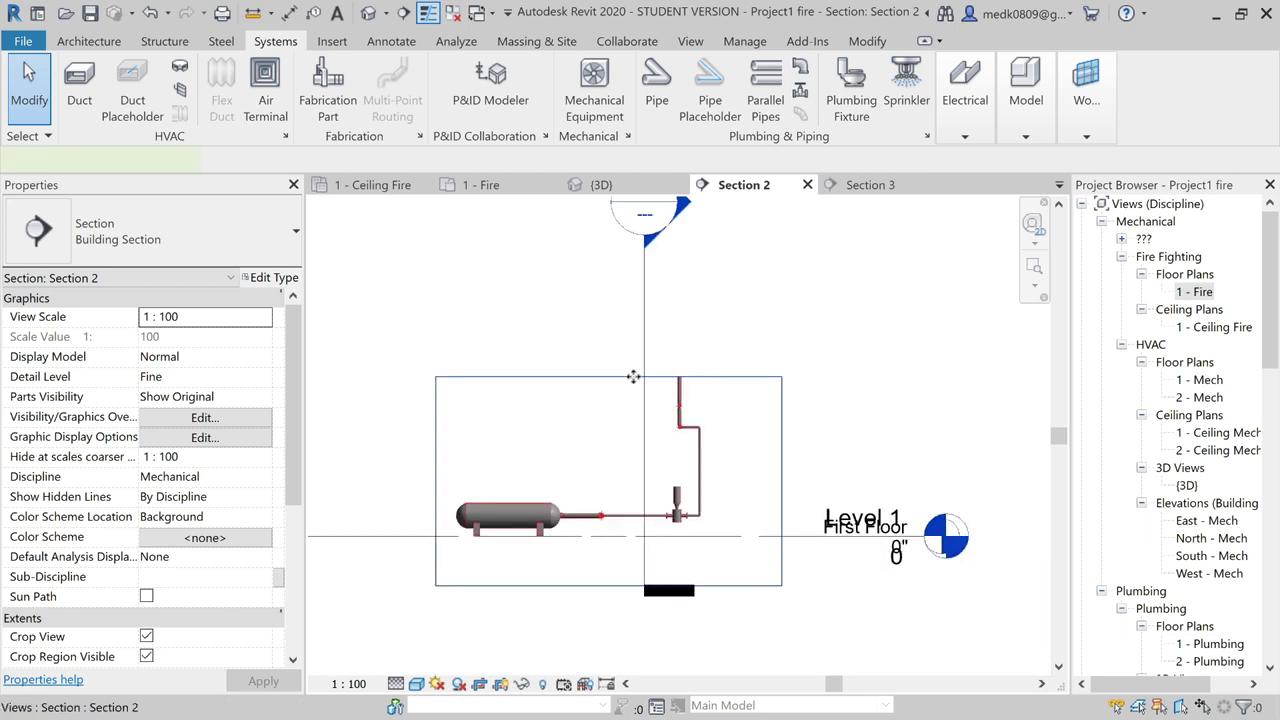
pyautogui.click(633, 376)
pyautogui.moveTo(608, 376); pyautogui.dragTo(609, 214)
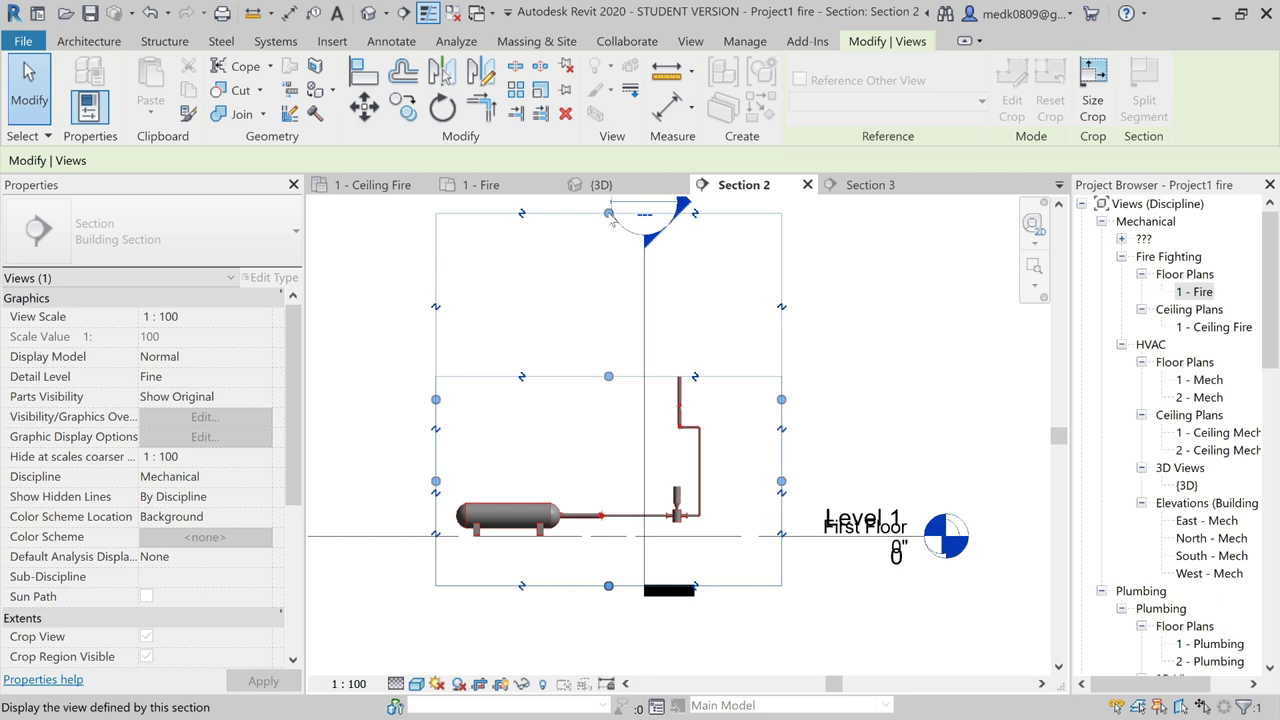
pyautogui.scroll(3, 735, 355)
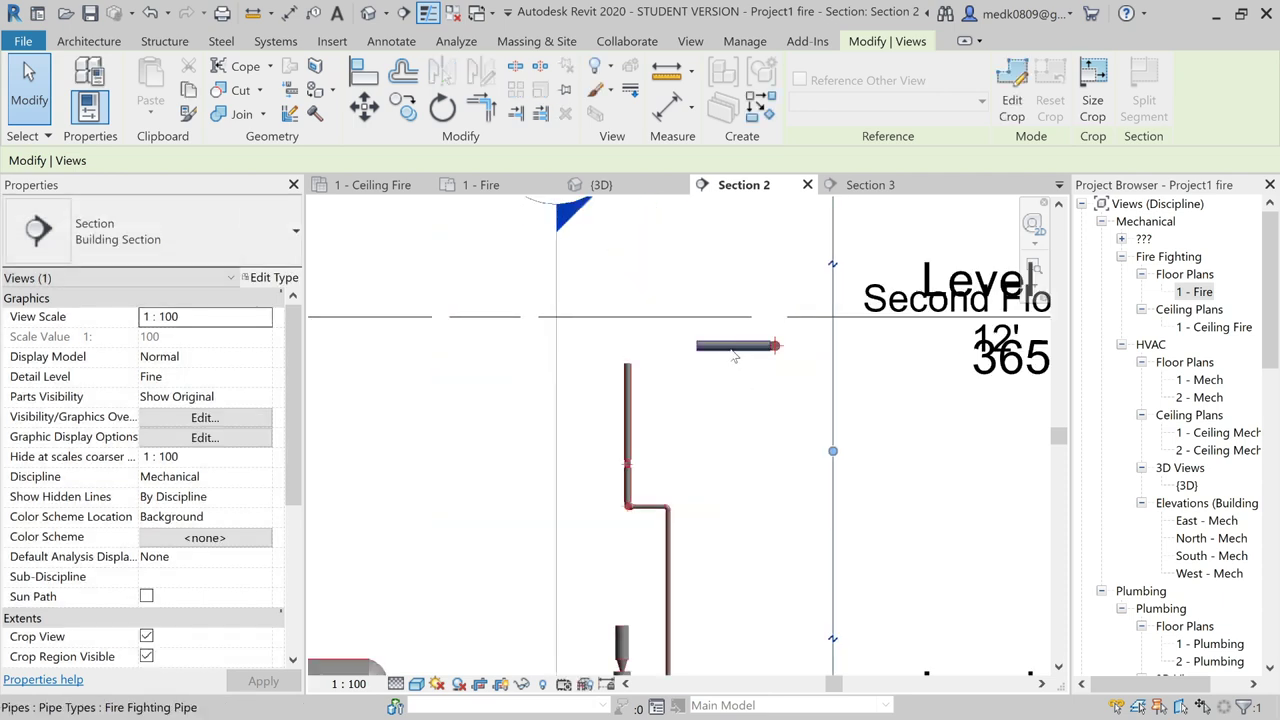
pyautogui.scroll(2, 735, 355)
pyautogui.scroll(1, 506, 388)
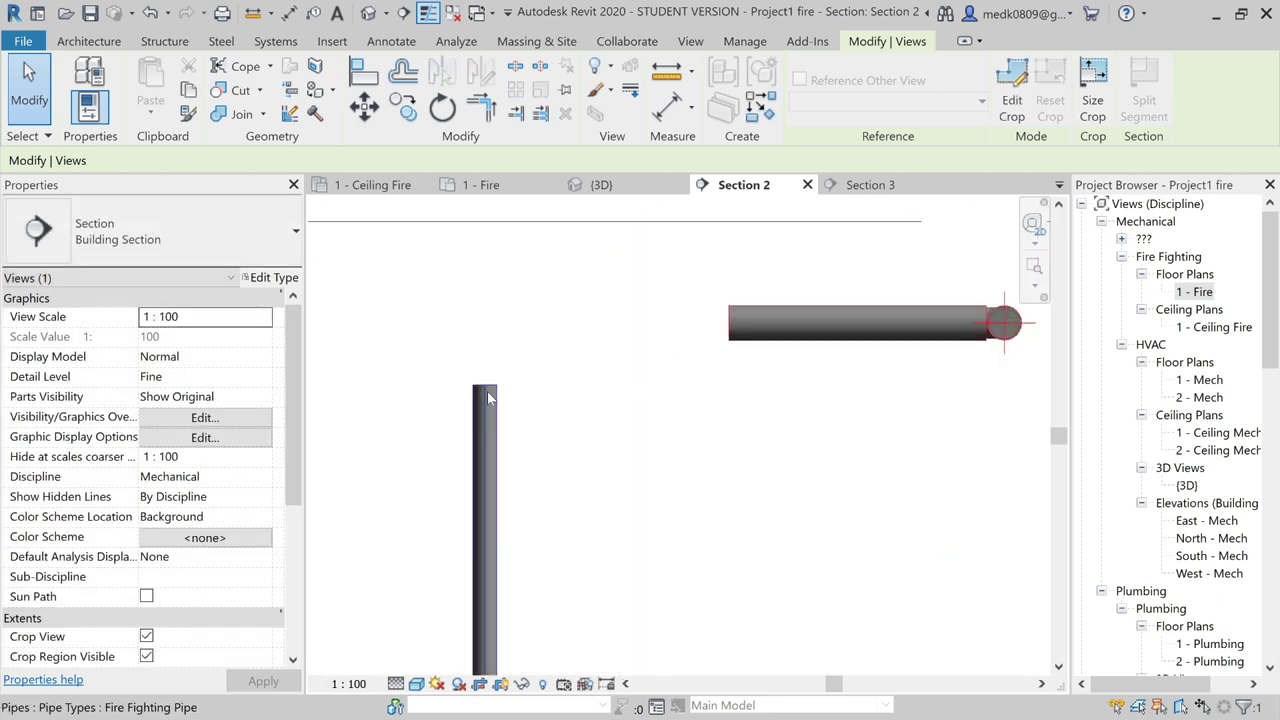
# - Extend the 50 mm riser up to 3400 mm and elbow it across toward the 80 mm pipe
pyautogui.click(487, 397)
pyautogui.rightClick(486, 398)
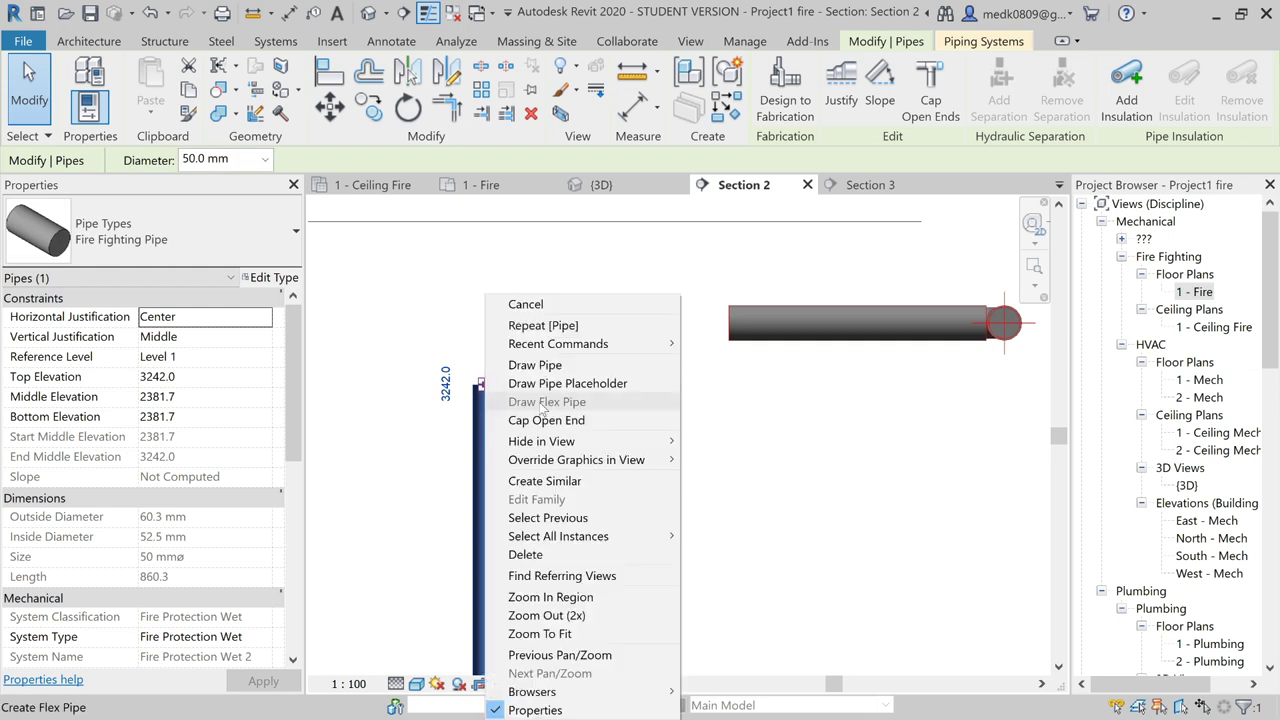
pyautogui.click(536, 366)
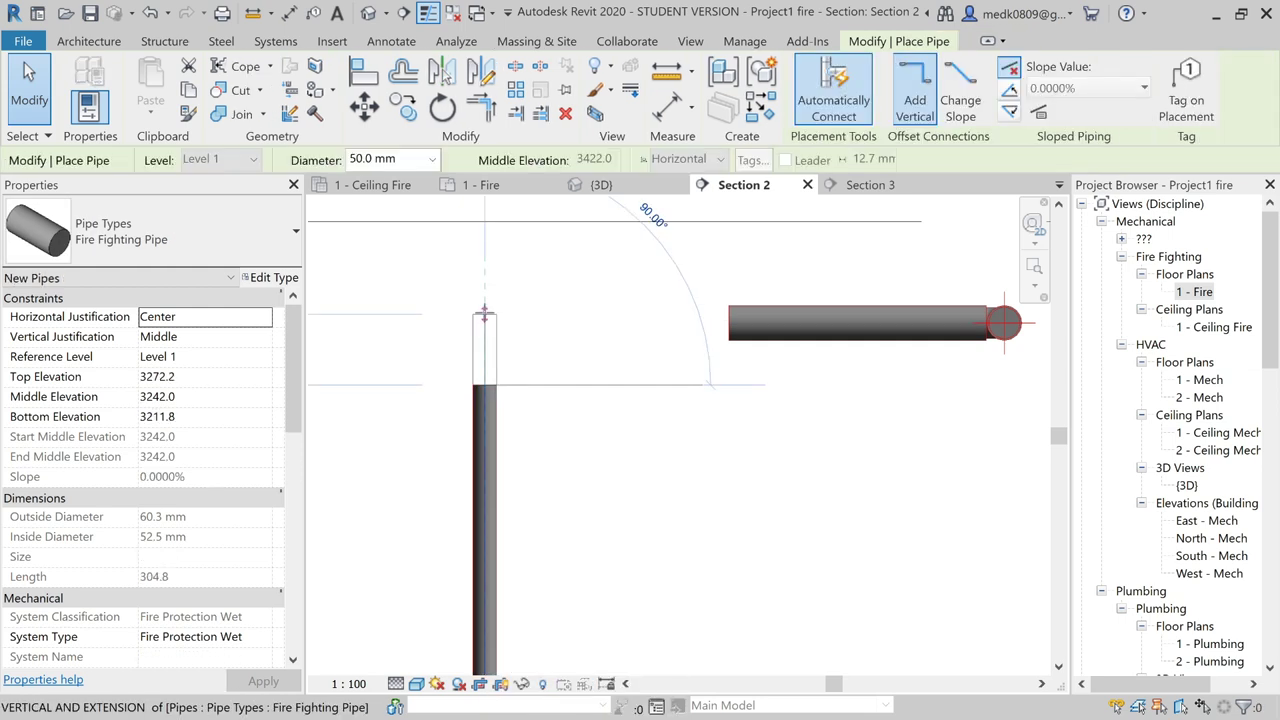
pyautogui.click(640, 319)
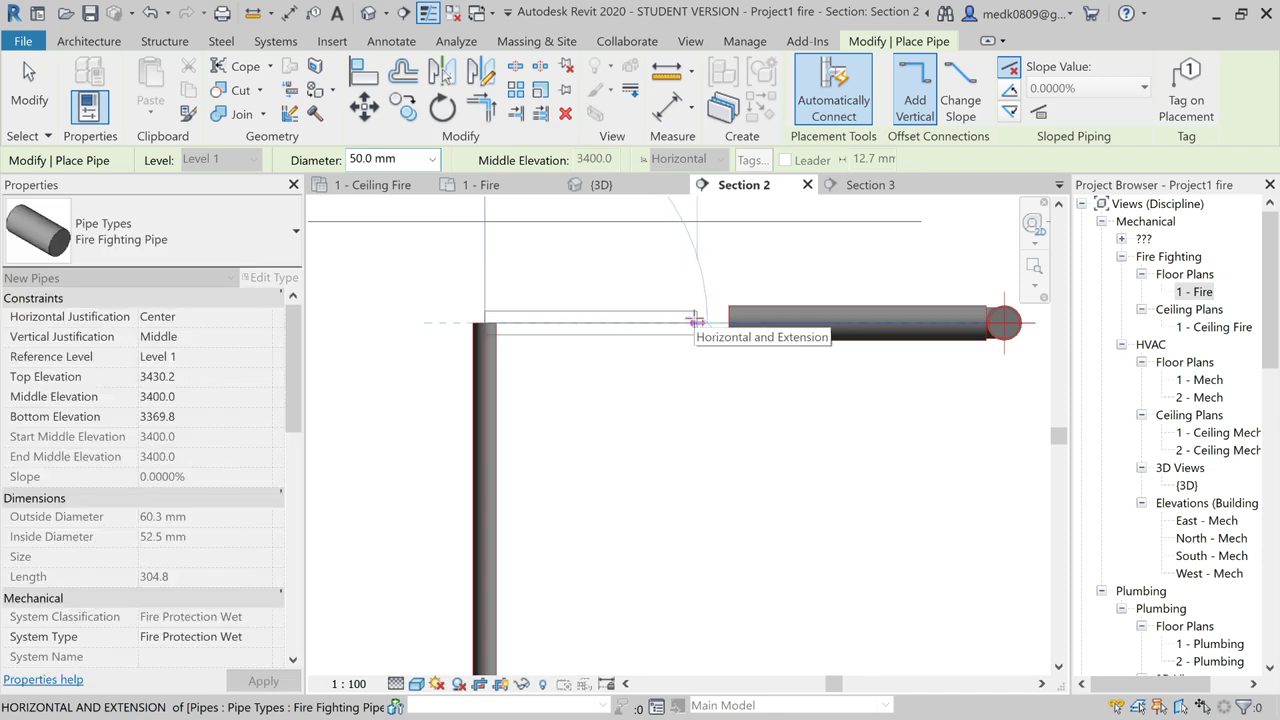
pyautogui.click(696, 321)
pyautogui.press('Escape')
pyautogui.press('Escape')
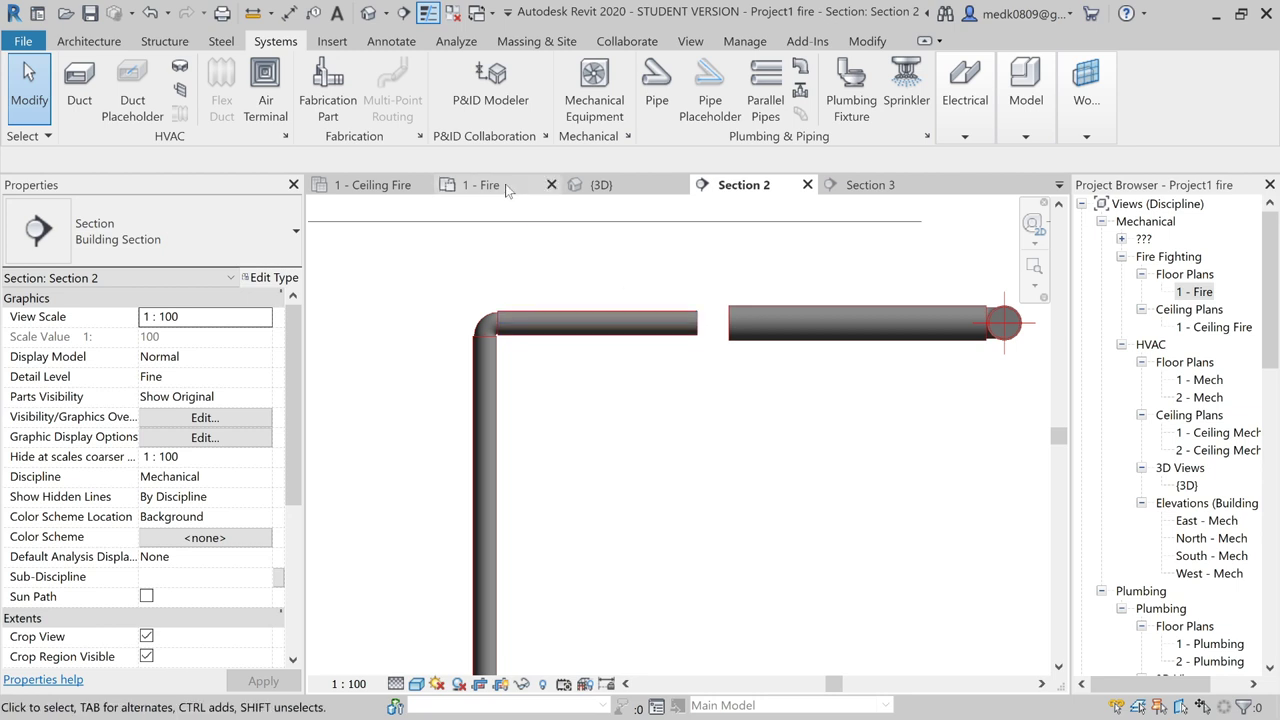
pyautogui.click(481, 185)
# - On the 1 - Fire plan, align the right branch pipe to the left pipe's centreline
pyautogui.scroll(2, 691, 314)
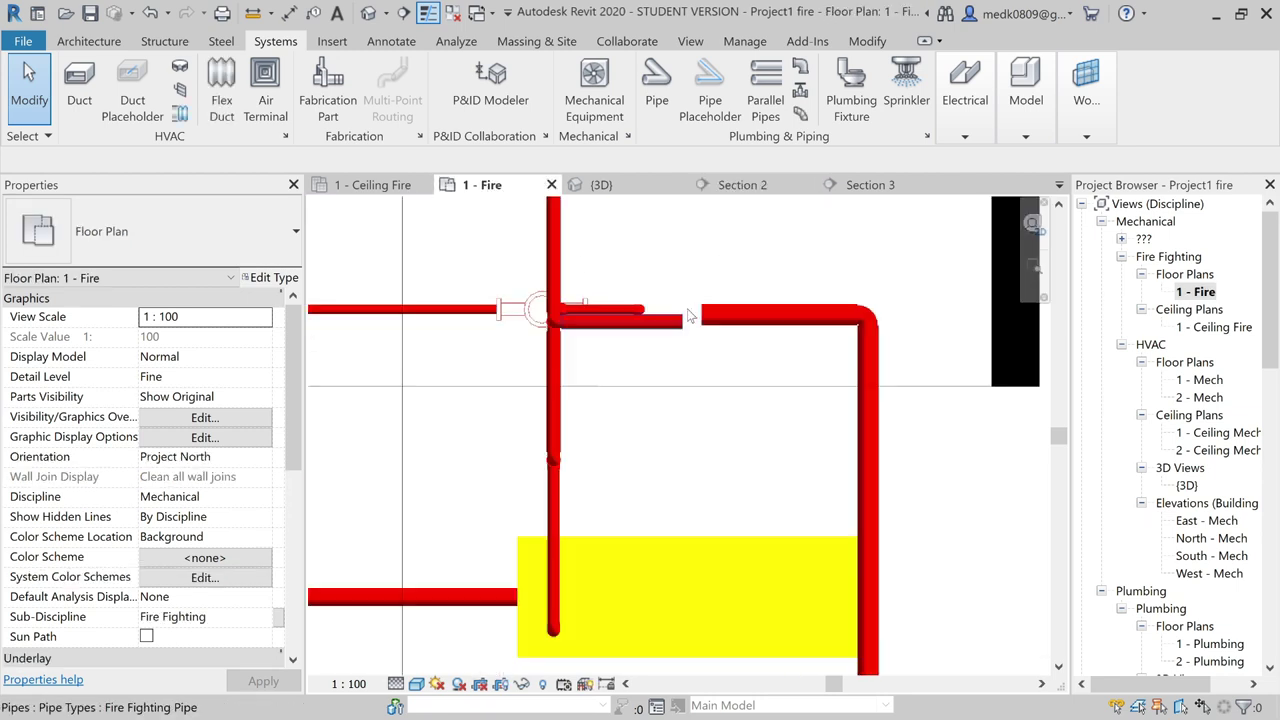
pyautogui.scroll(2, 691, 314)
pyautogui.scroll(3, 691, 314)
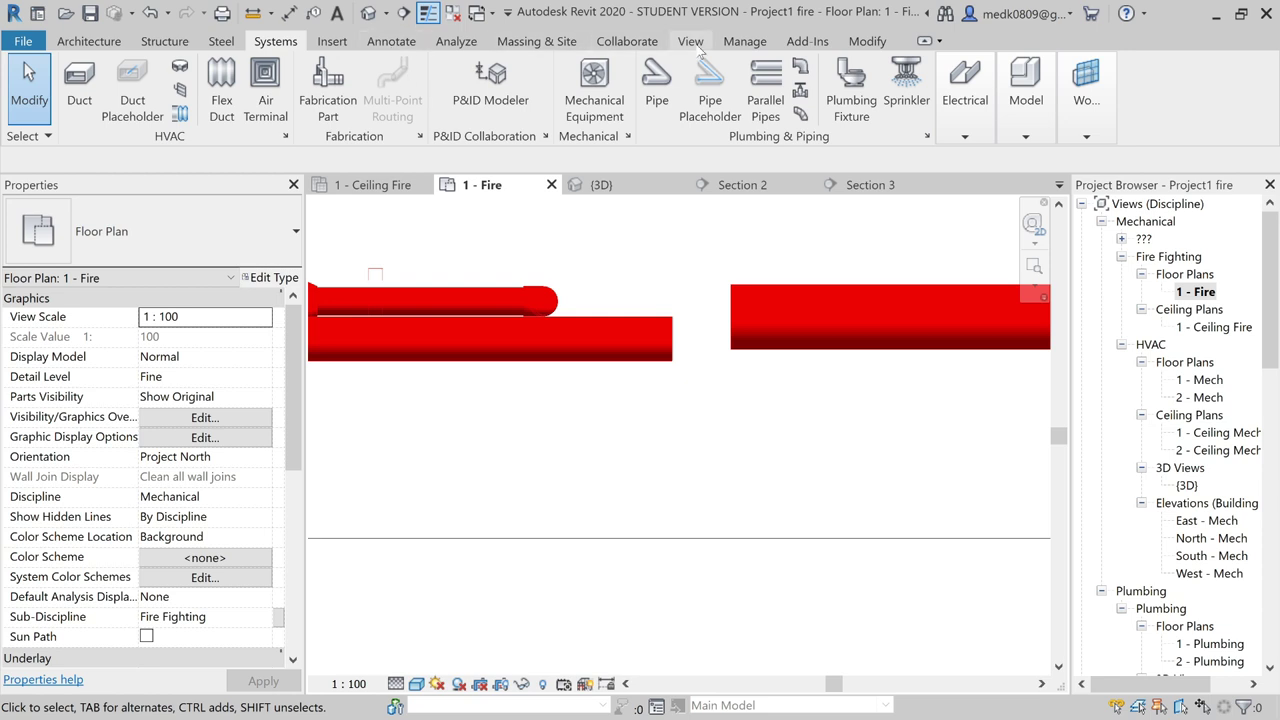
pyautogui.click(857, 41)
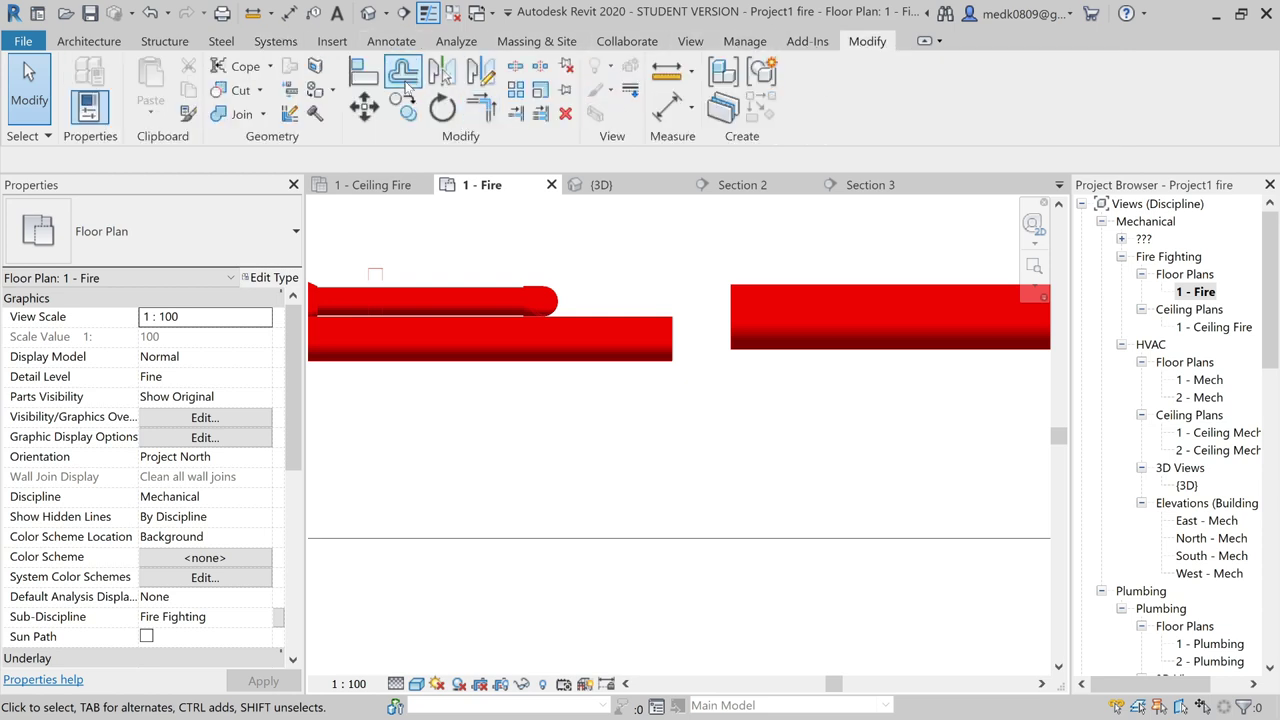
pyautogui.click(363, 72)
pyautogui.click(649, 345)
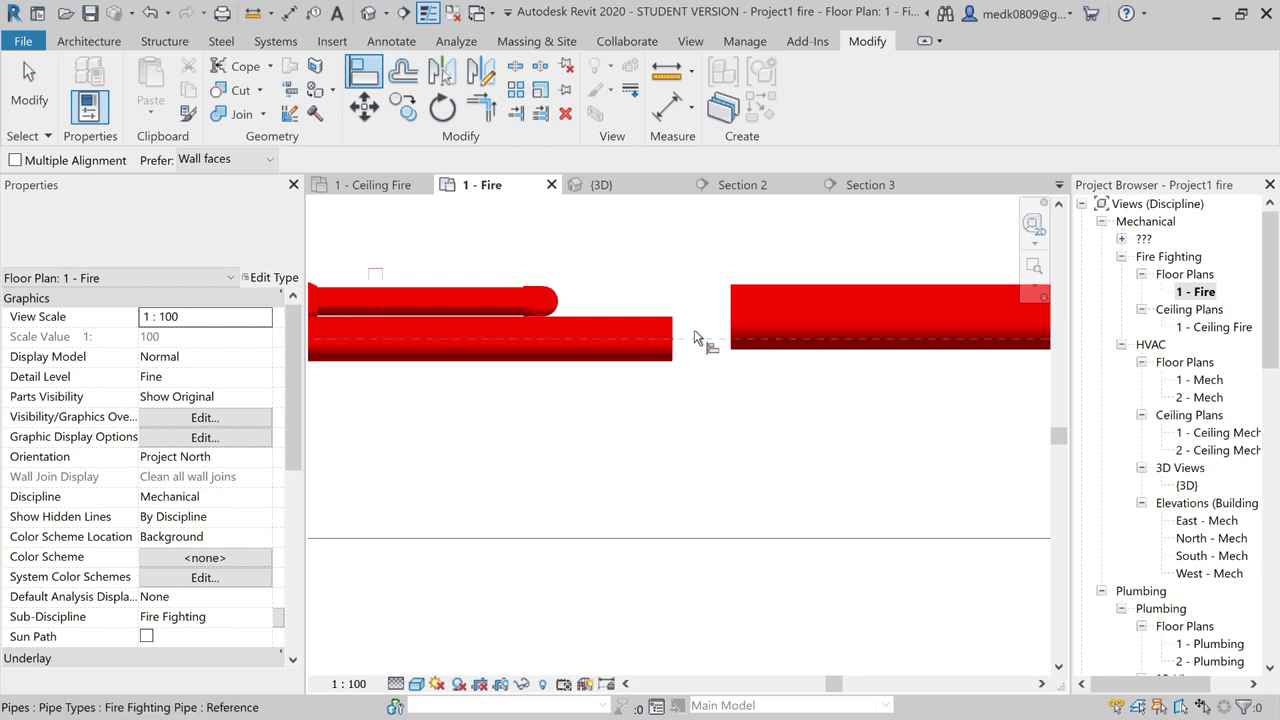
pyautogui.click(768, 326)
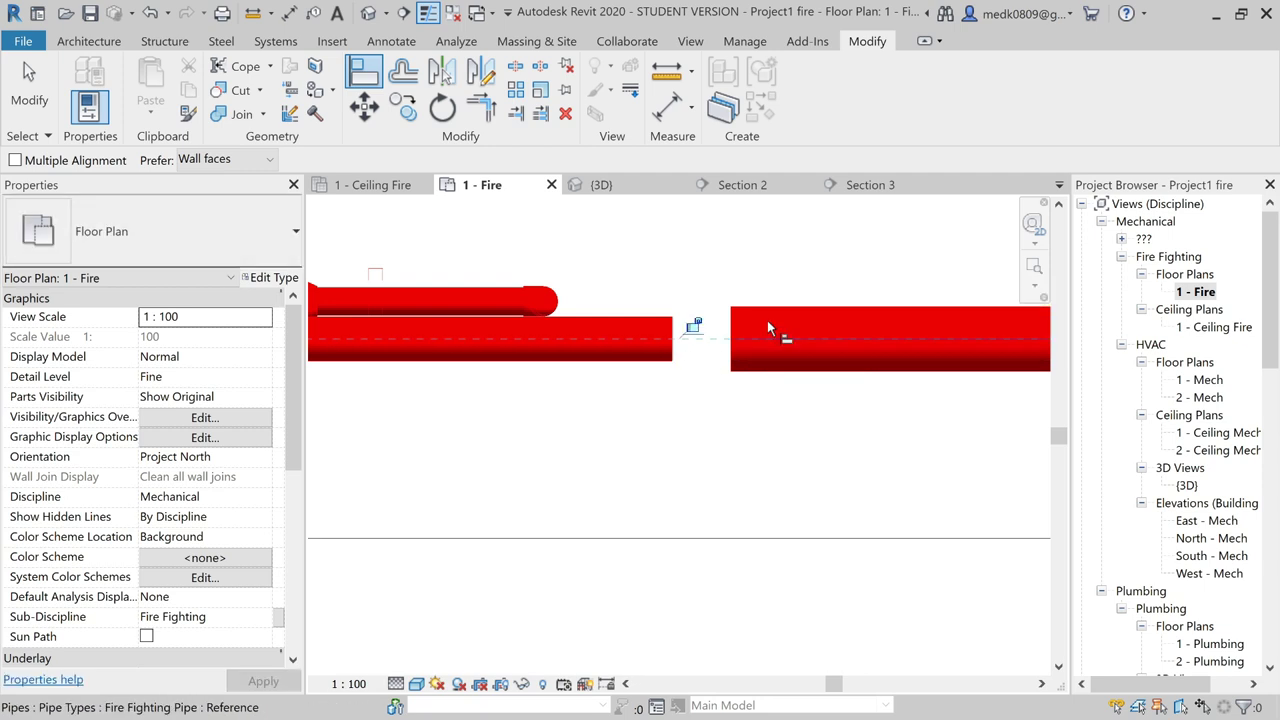
pyautogui.press('Escape')
pyautogui.press('Escape')
pyautogui.press('Escape')
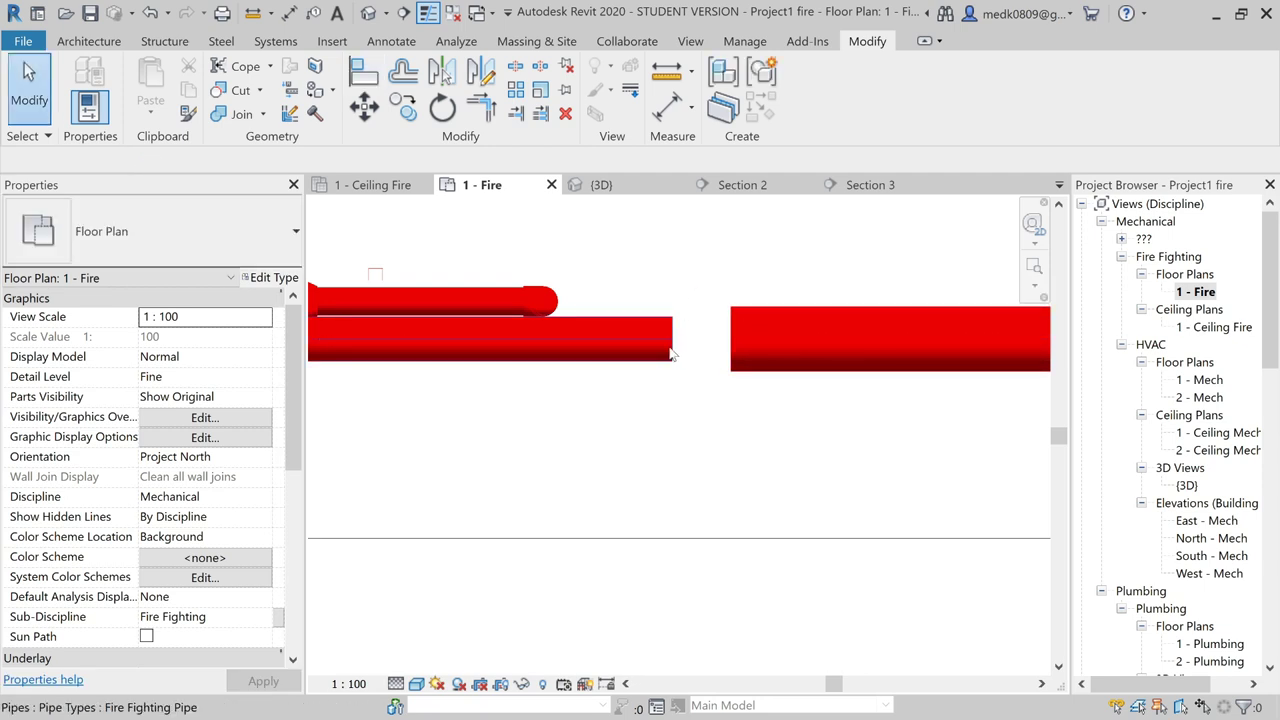
# - Stretch the left 50 mm pipe's end so it meets and joins the 80 mm pipe
pyautogui.click(673, 340)
pyautogui.moveTo(672, 338); pyautogui.dragTo(730, 338)
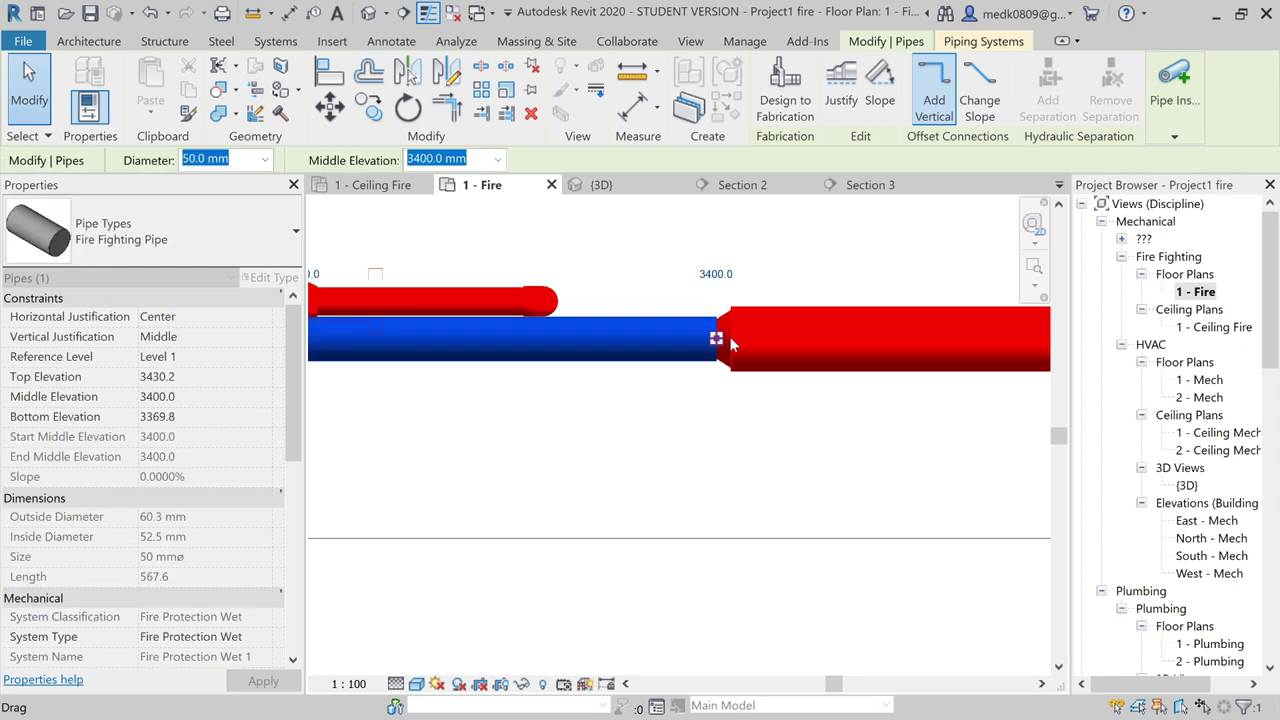
pyautogui.press('Escape')
pyautogui.scroll(-2, 730, 345)
pyautogui.scroll(-2, 731, 345)
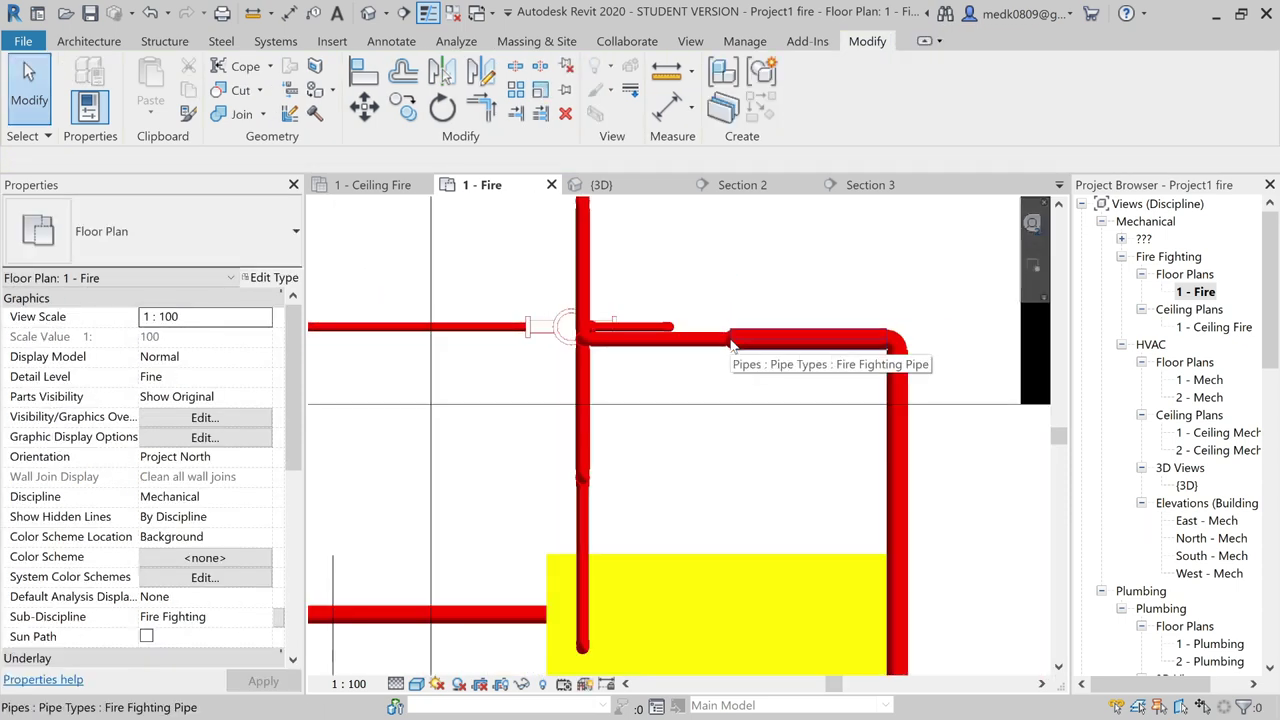
pyautogui.scroll(-2, 733, 345)
pyautogui.scroll(-1, 733, 345)
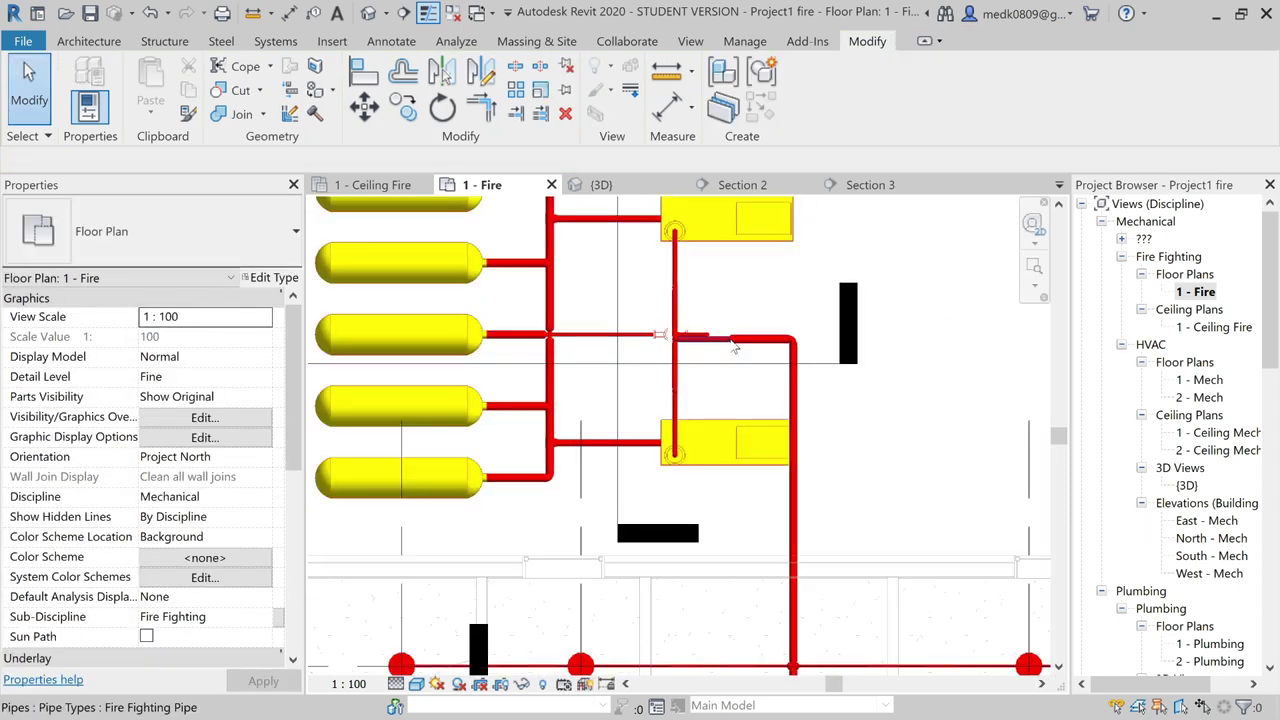
pyautogui.scroll(-2, 733, 345)
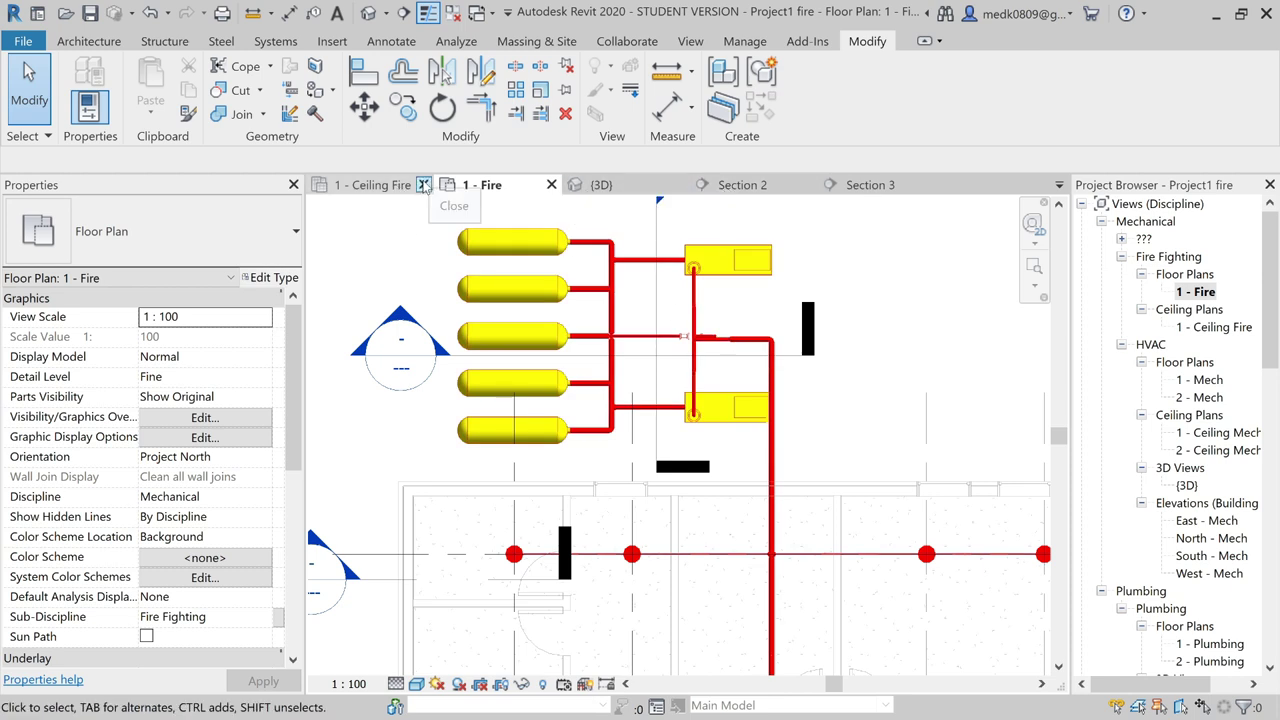
pyautogui.click(736, 362)
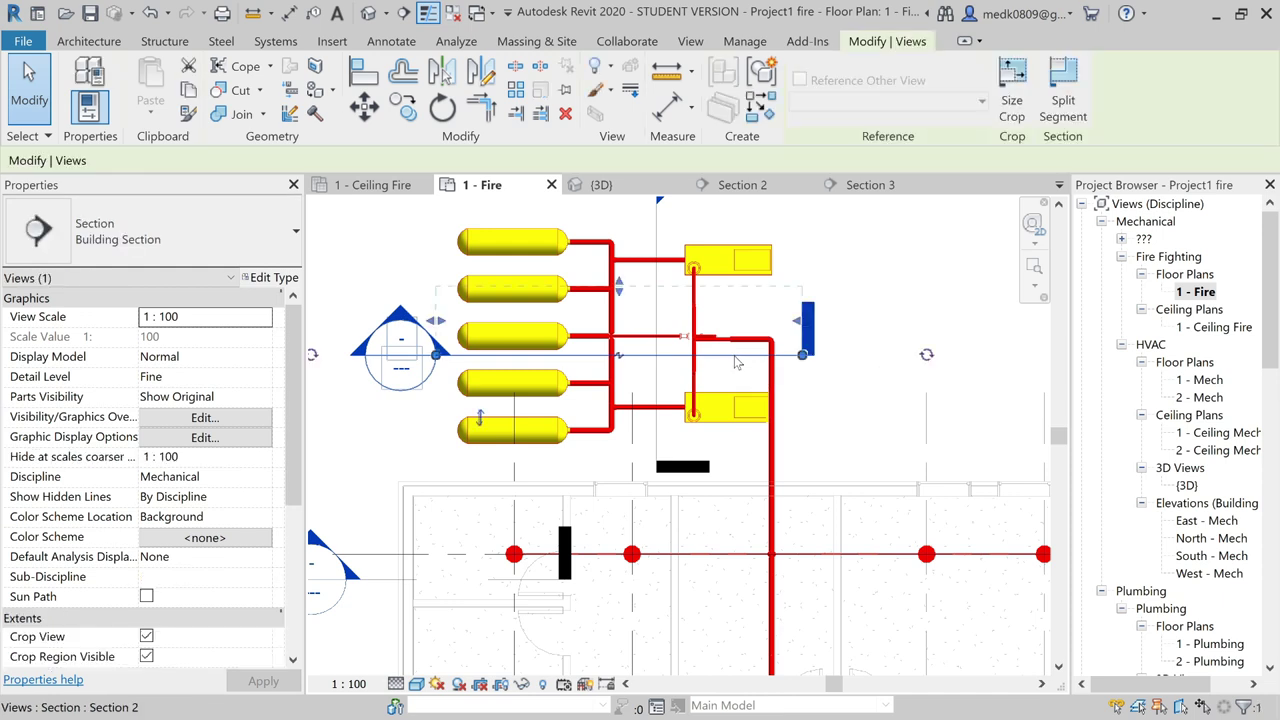
pyautogui.rightClick(736, 362)
pyautogui.click(780, 400)
pyautogui.scroll(-2, 710, 350)
pyautogui.scroll(-2, 710, 350)
pyautogui.scroll(-3, 710, 350)
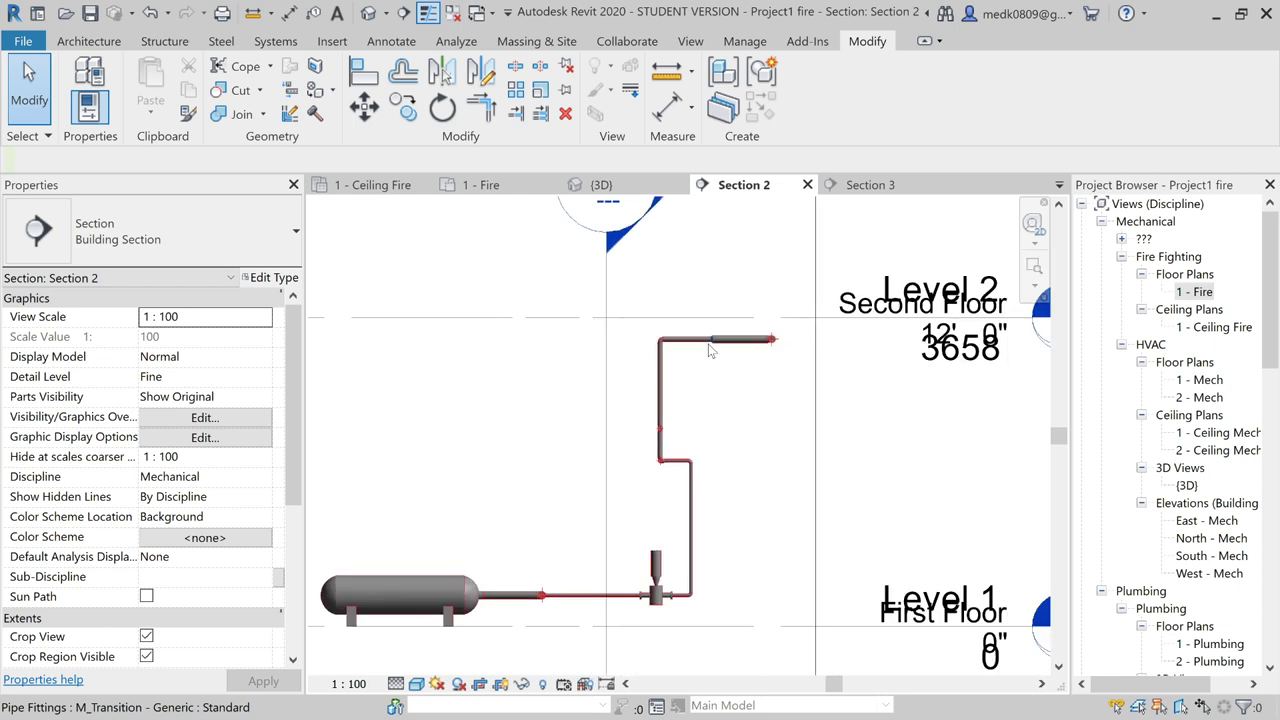
pyautogui.scroll(-1, 710, 350)
pyautogui.scroll(-1, 710, 350)
pyautogui.scroll(1, 710, 350)
pyautogui.scroll(1, 710, 350)
pyautogui.scroll(1, 710, 350)
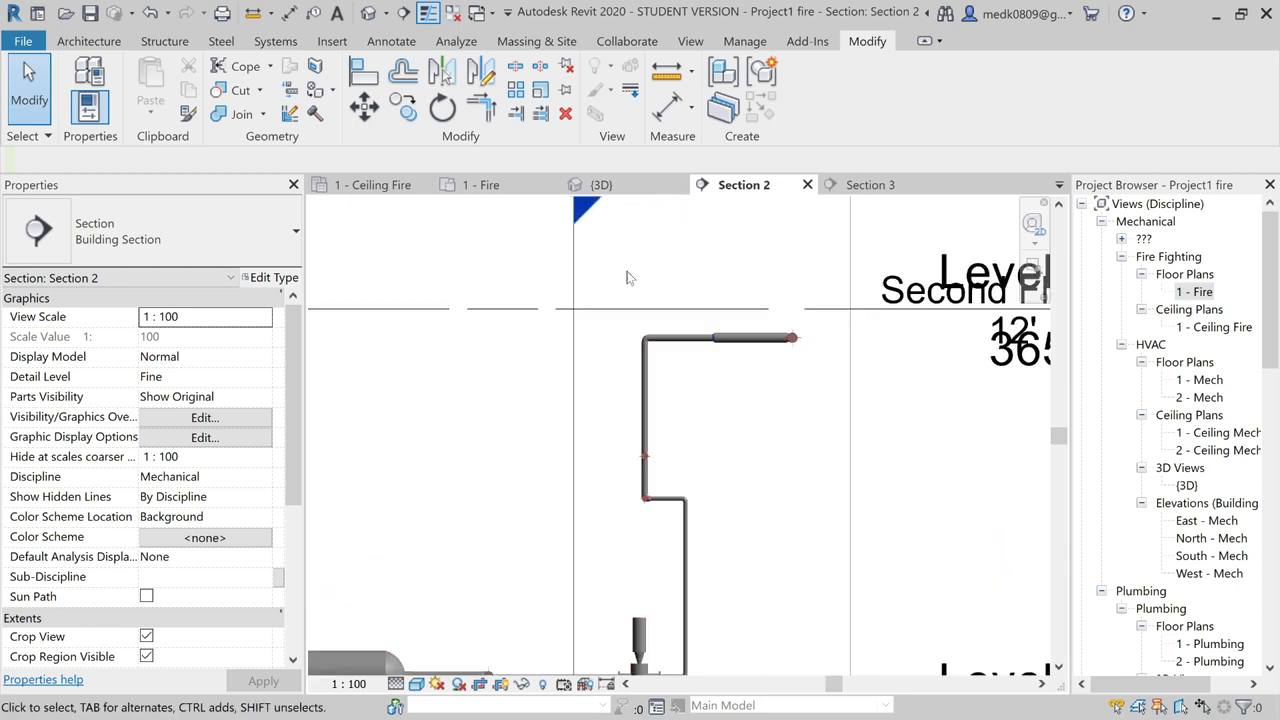
pyautogui.click(493, 193)
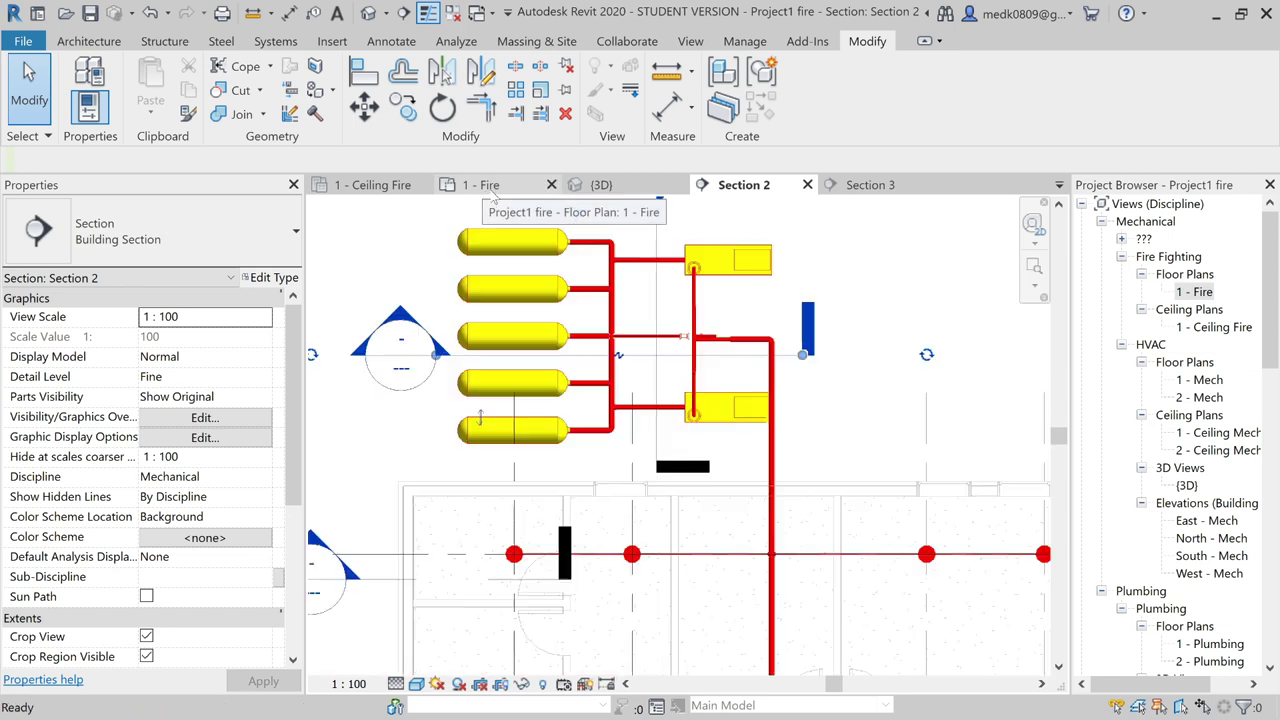
pyautogui.moveTo(828, 252); pyautogui.dragTo(826, 369, button='middle')
pyautogui.scroll(1, 826, 369)
pyautogui.scroll(1, 710, 458)
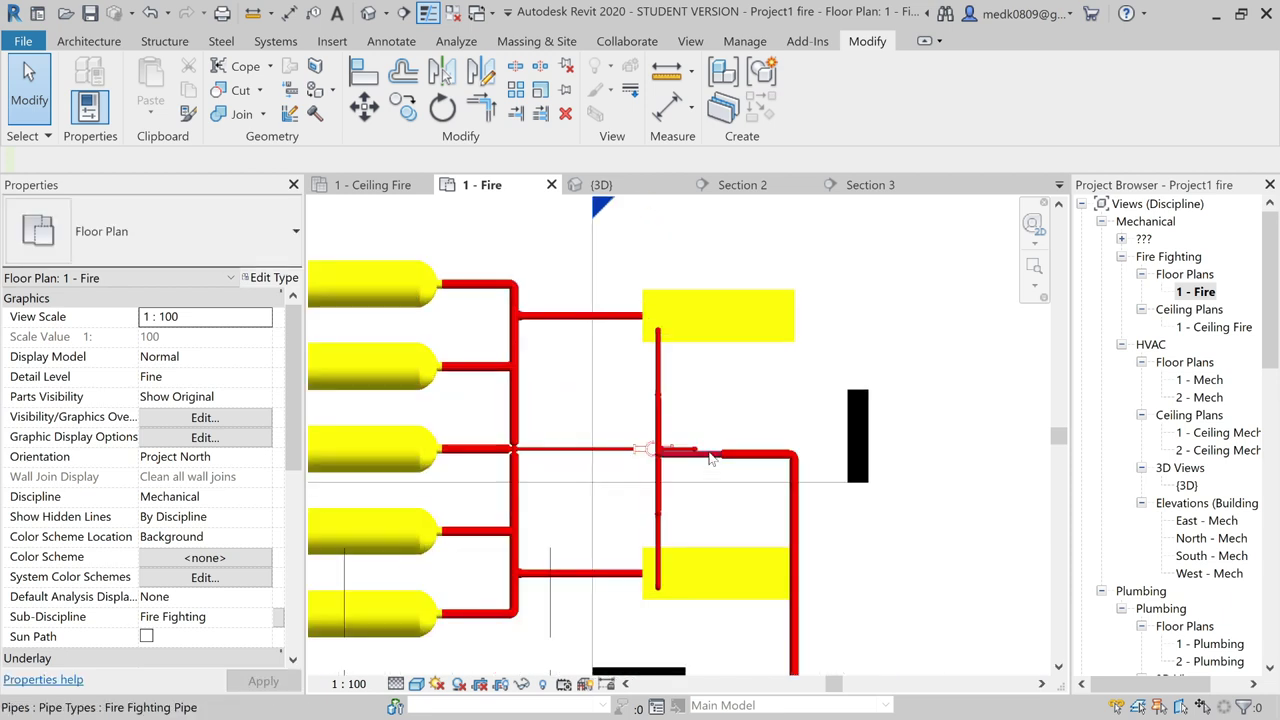
pyautogui.scroll(-2, 710, 458)
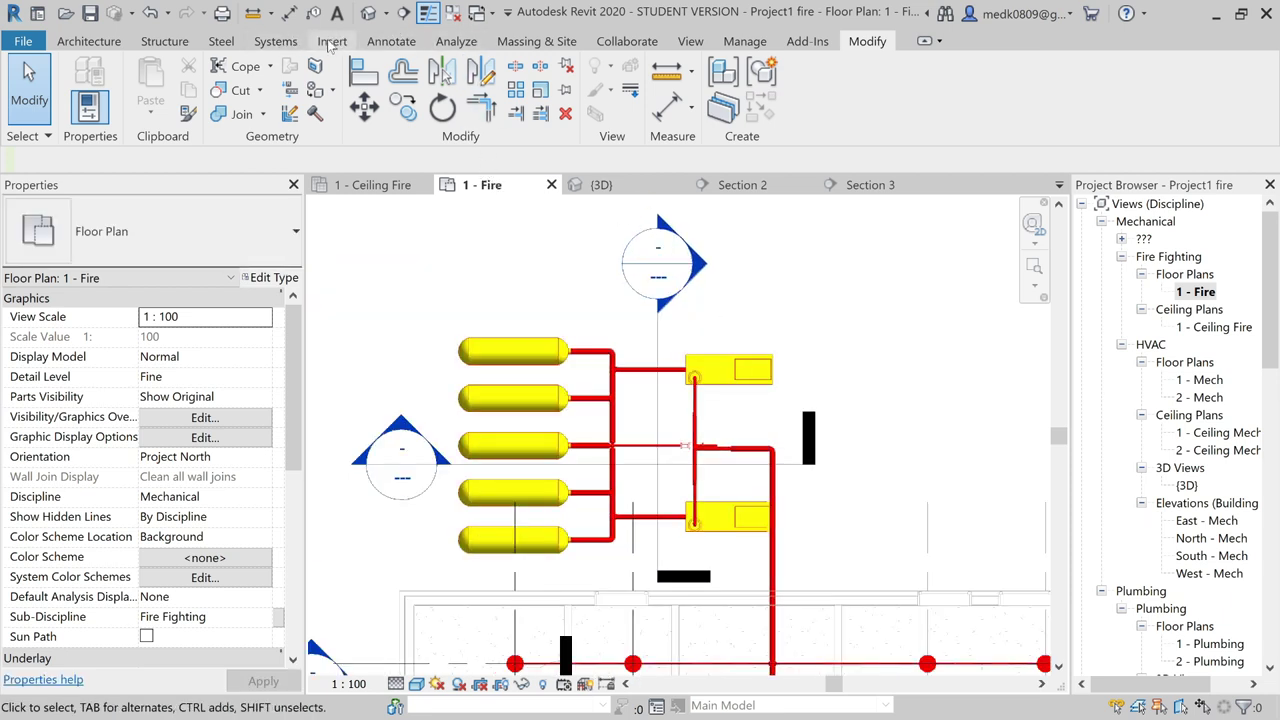
# - Load the M_Ball Valve - 50-150 mm family from the Water-Side Components folder as a pipe accessory
pyautogui.click(272, 44)
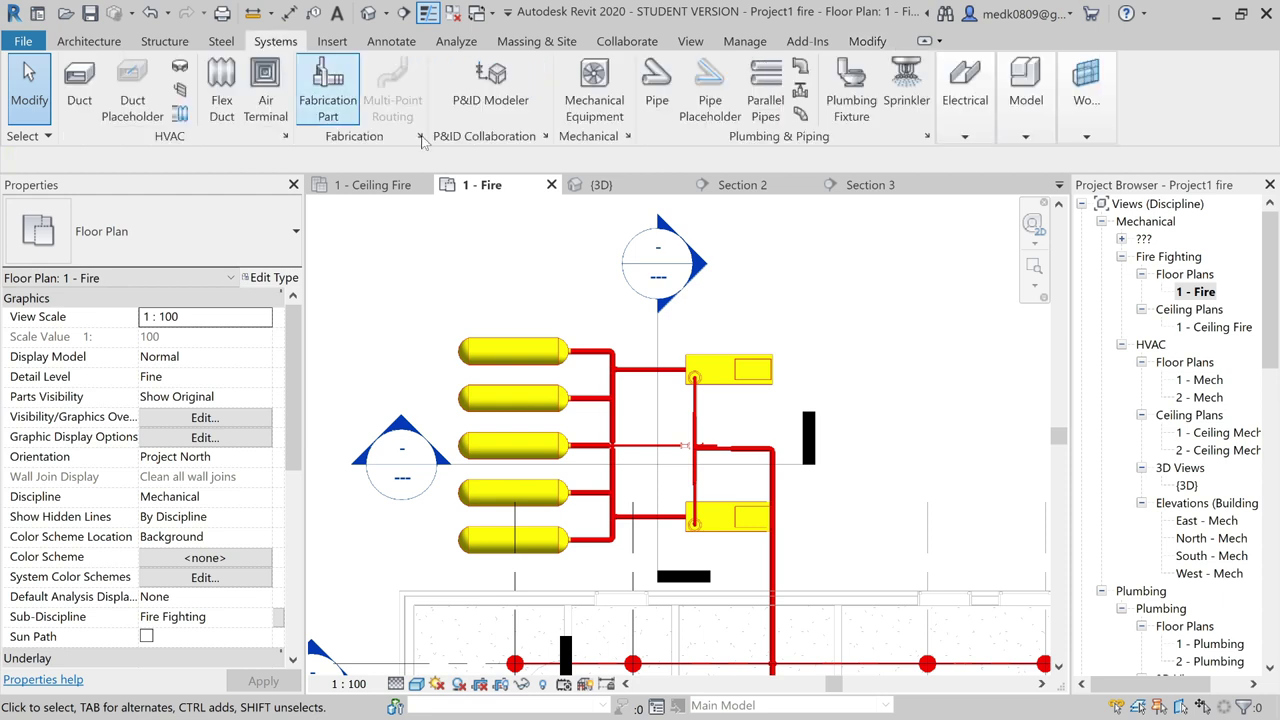
pyautogui.click(801, 92)
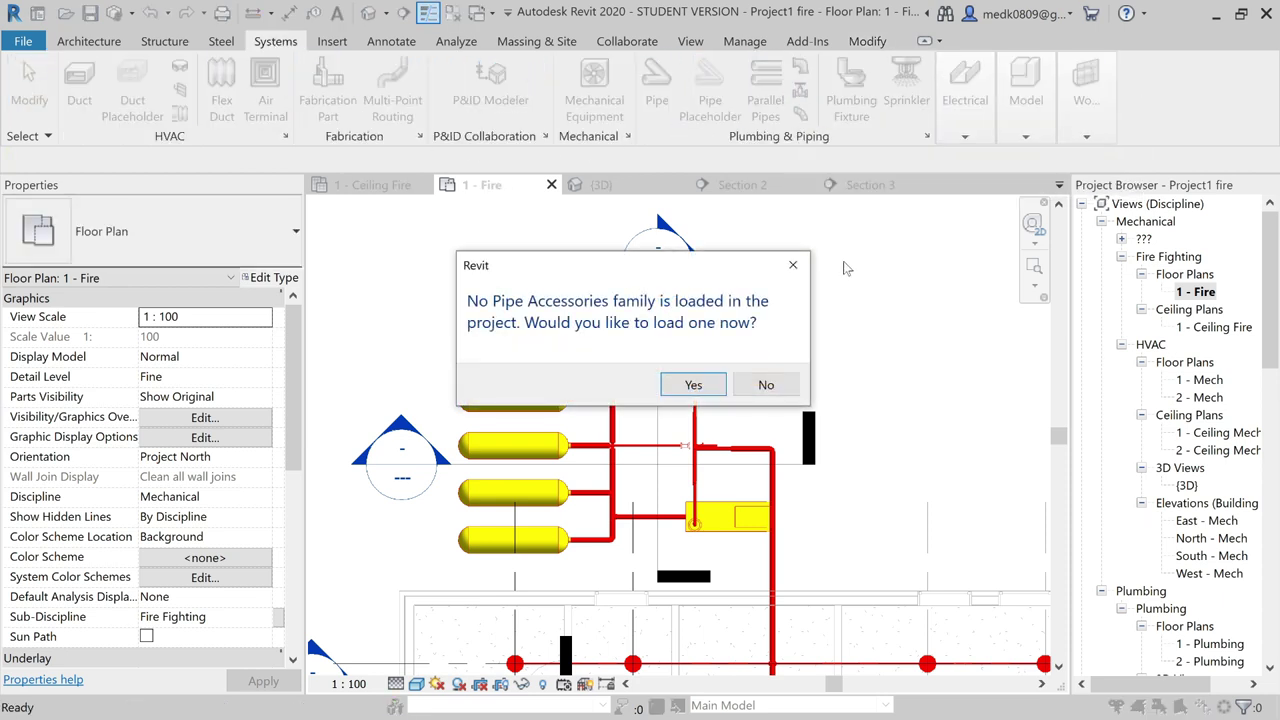
pyautogui.click(694, 385)
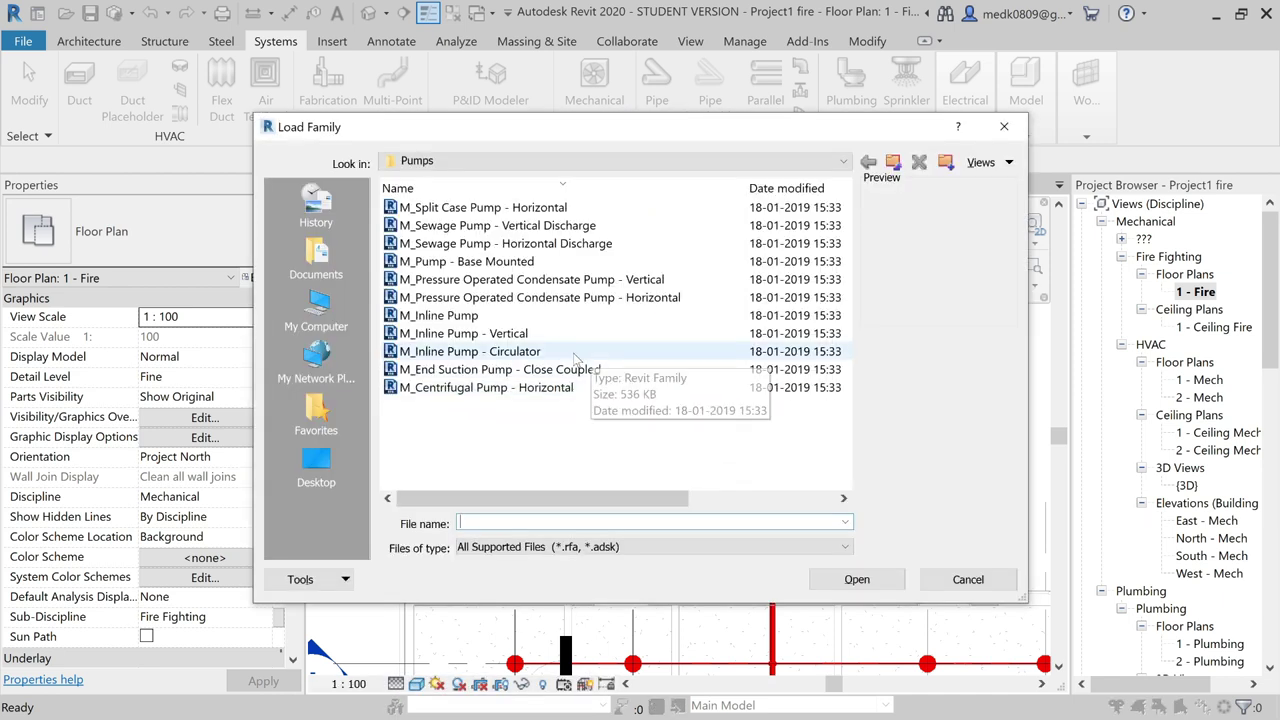
pyautogui.click(893, 162)
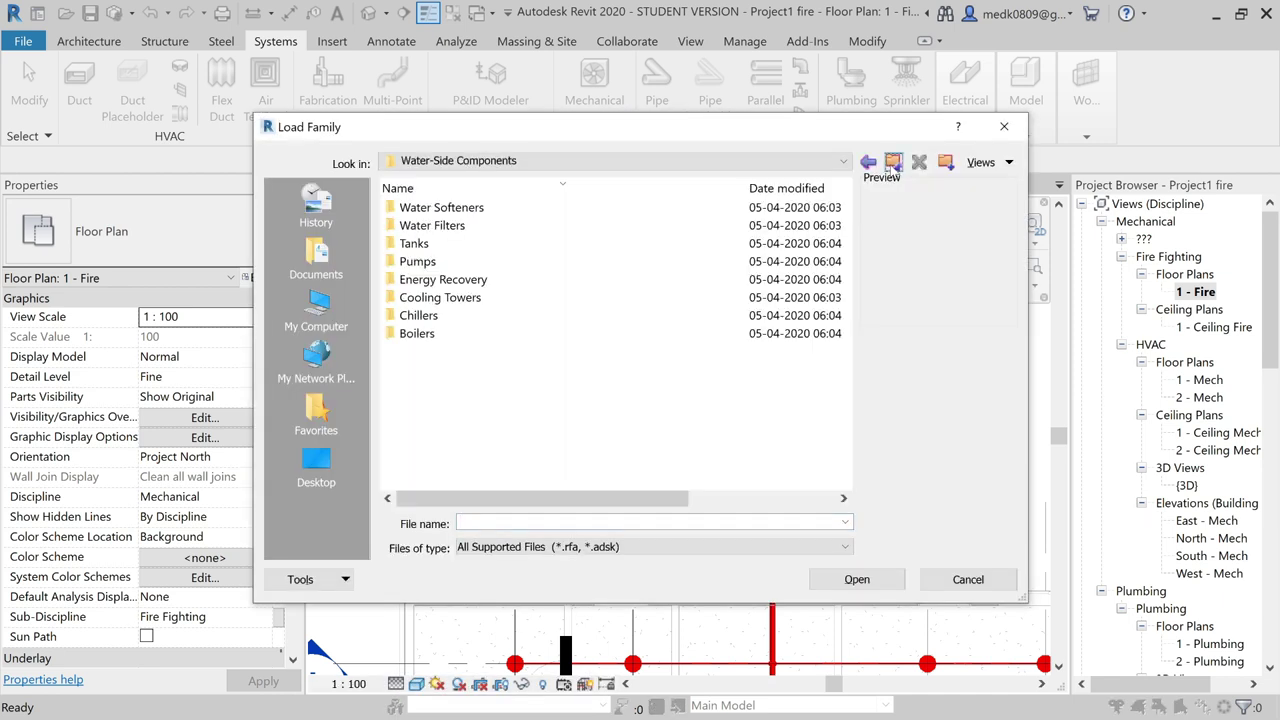
pyautogui.click(893, 163)
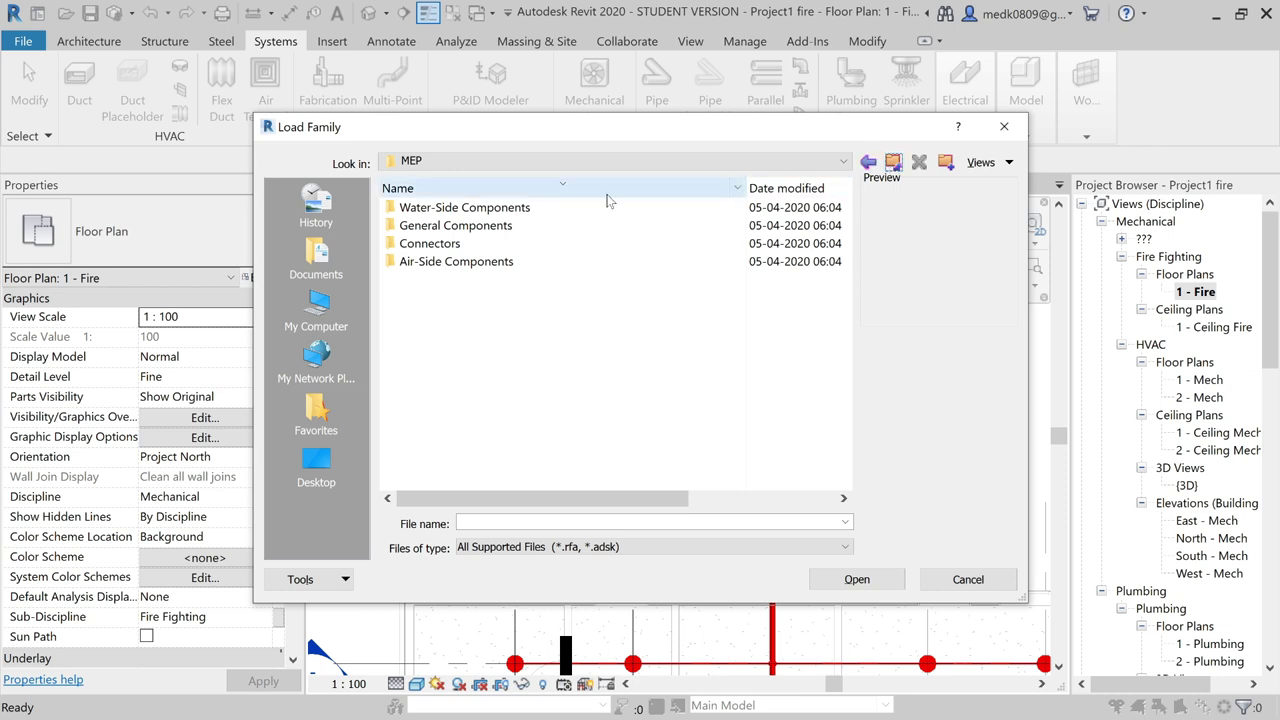
pyautogui.doubleClick(455, 208)
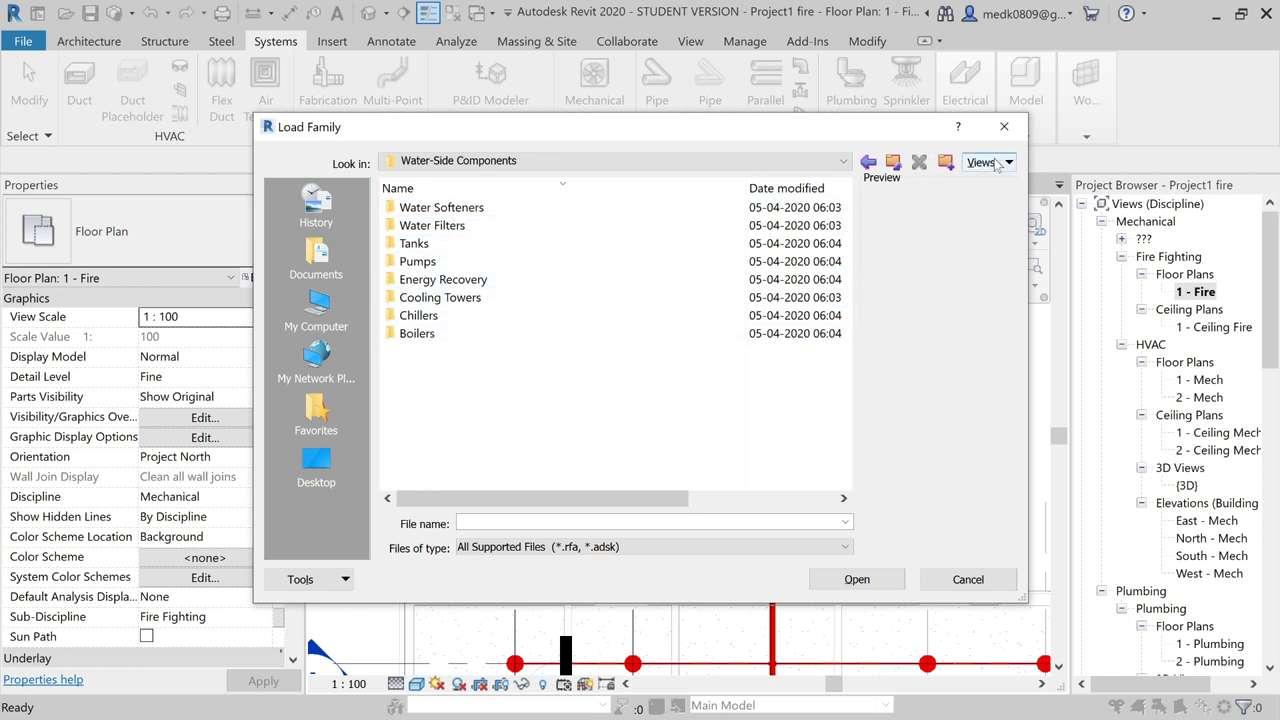
pyautogui.click(893, 162)
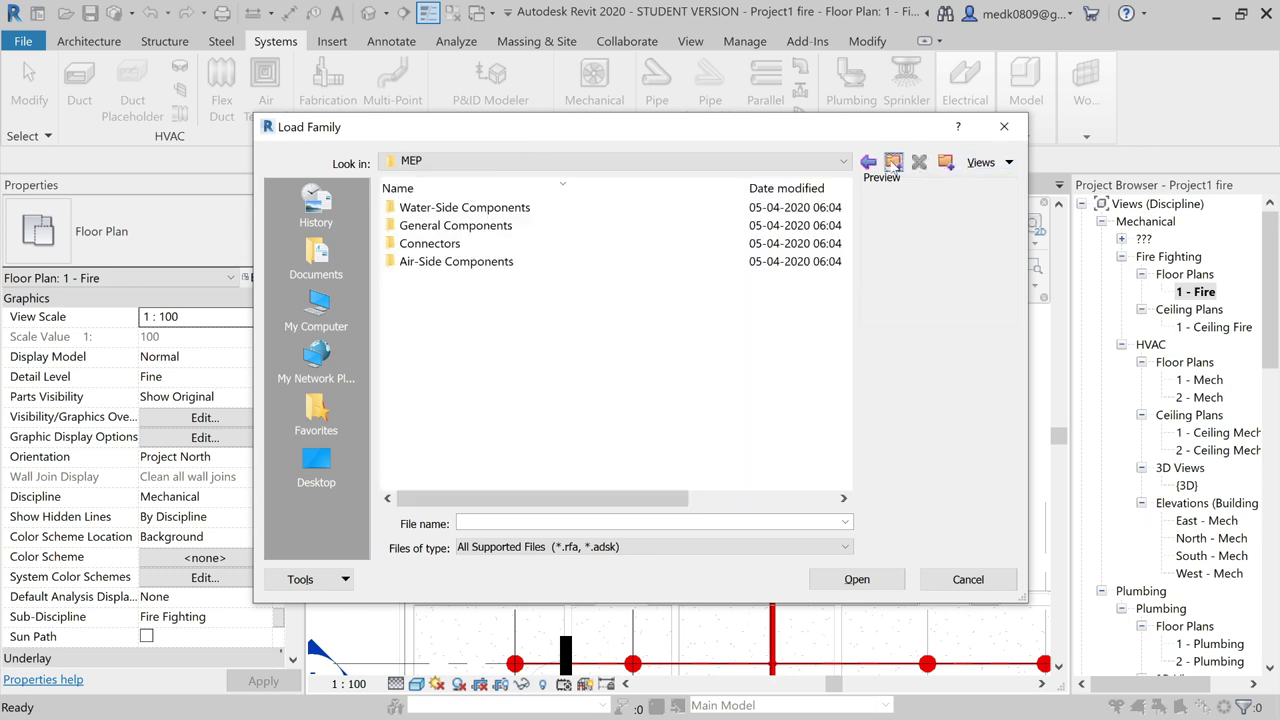
pyautogui.click(893, 162)
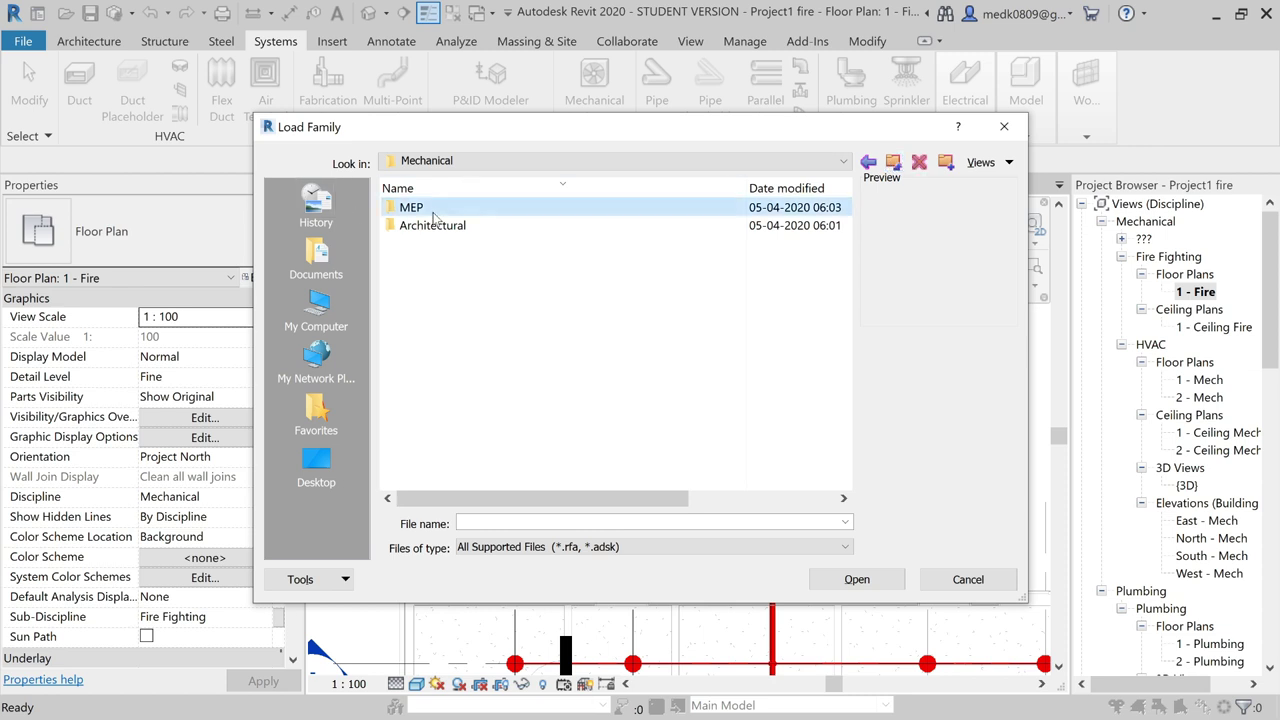
pyautogui.doubleClick(445, 208)
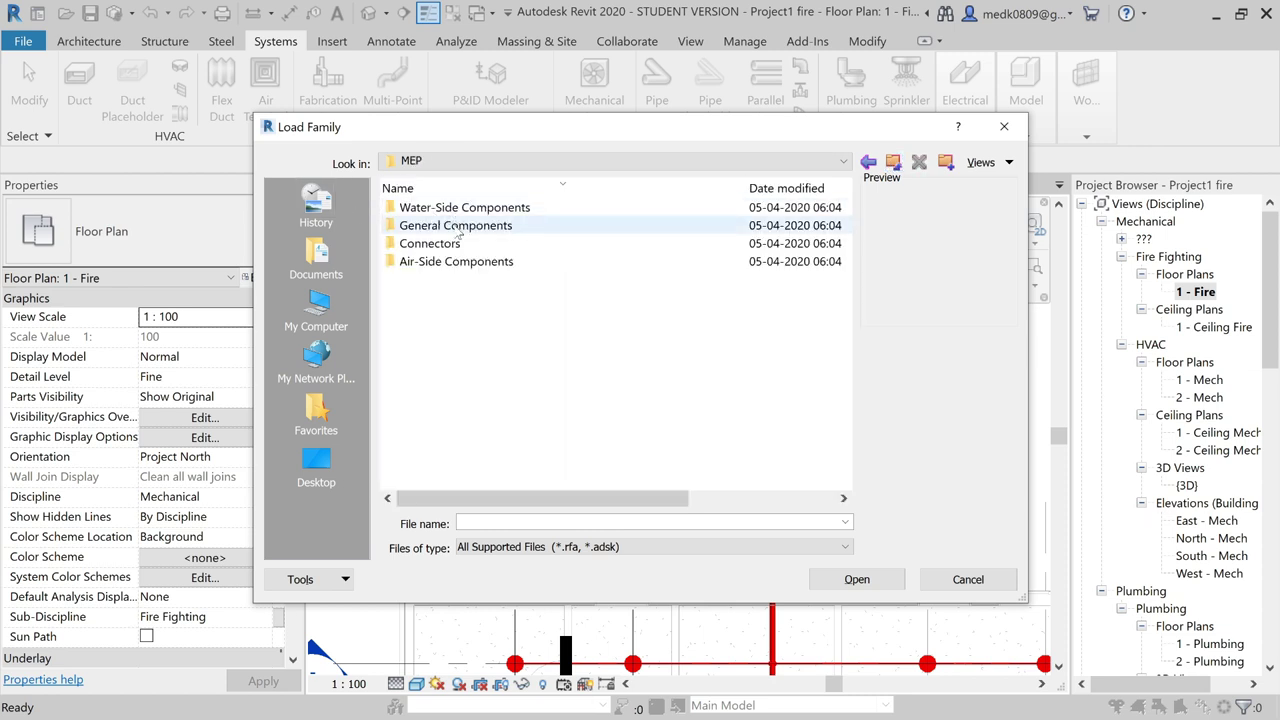
pyautogui.click(466, 210)
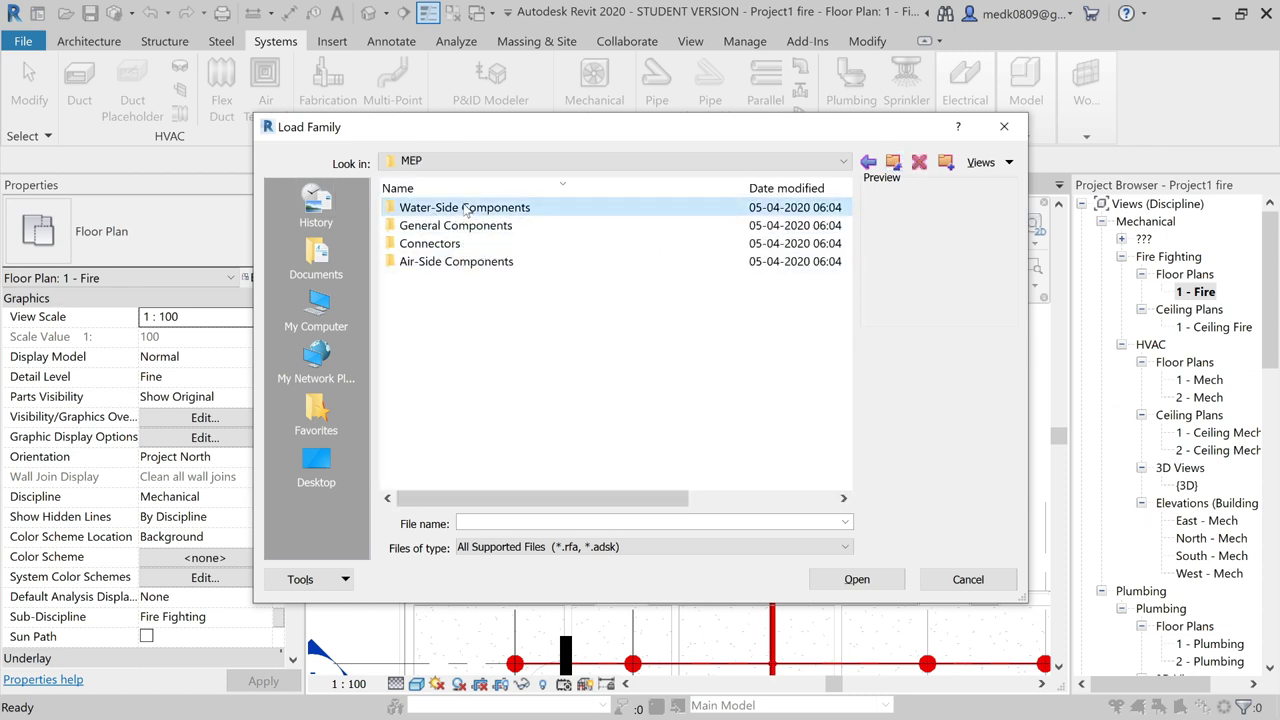
pyautogui.doubleClick(466, 210)
pyautogui.click(478, 210)
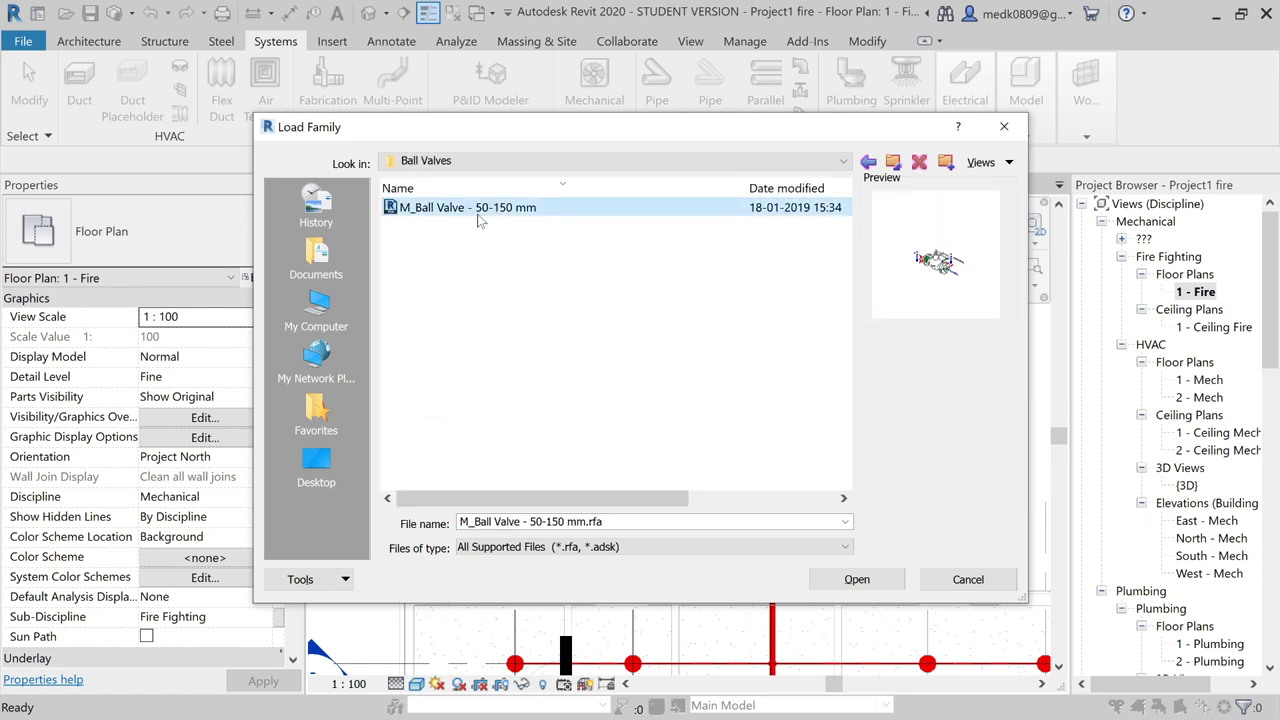
pyautogui.click(855, 579)
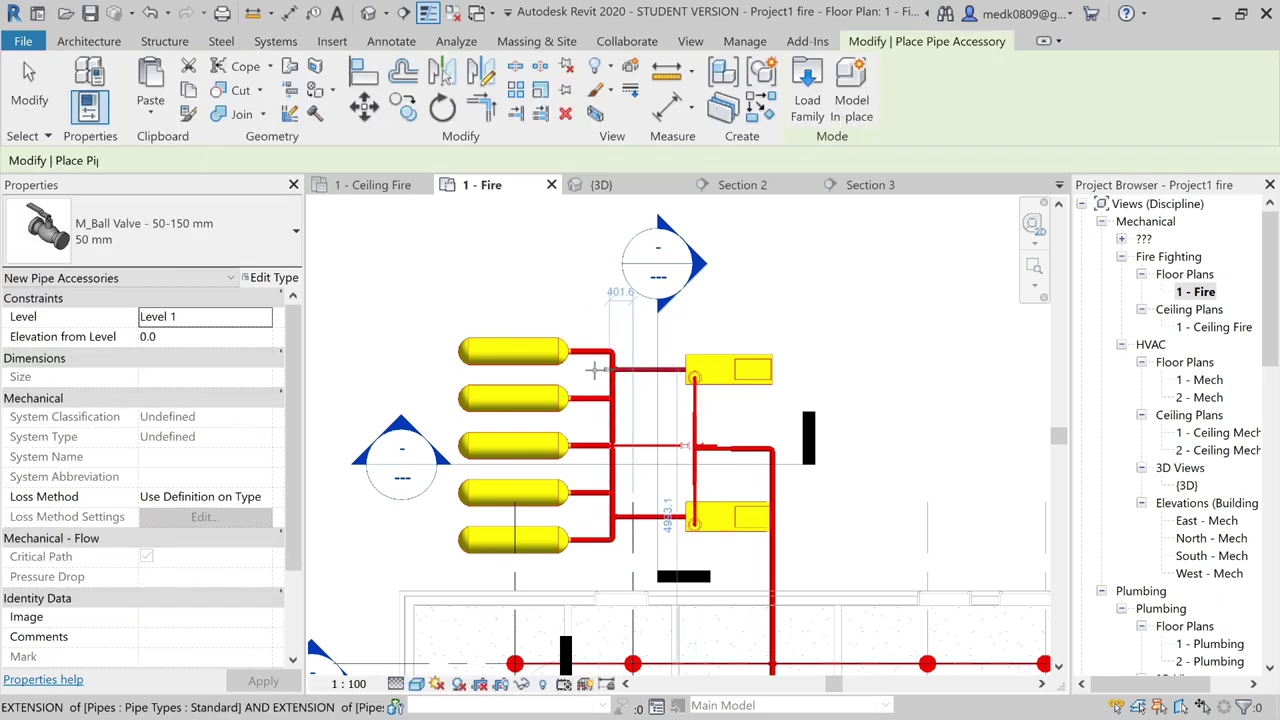
# - Place 50 mm ball valves on the top pump line and the next pump line
pyautogui.scroll(2, 589, 444)
pyautogui.scroll(2, 589, 444)
pyautogui.scroll(2, 600, 349)
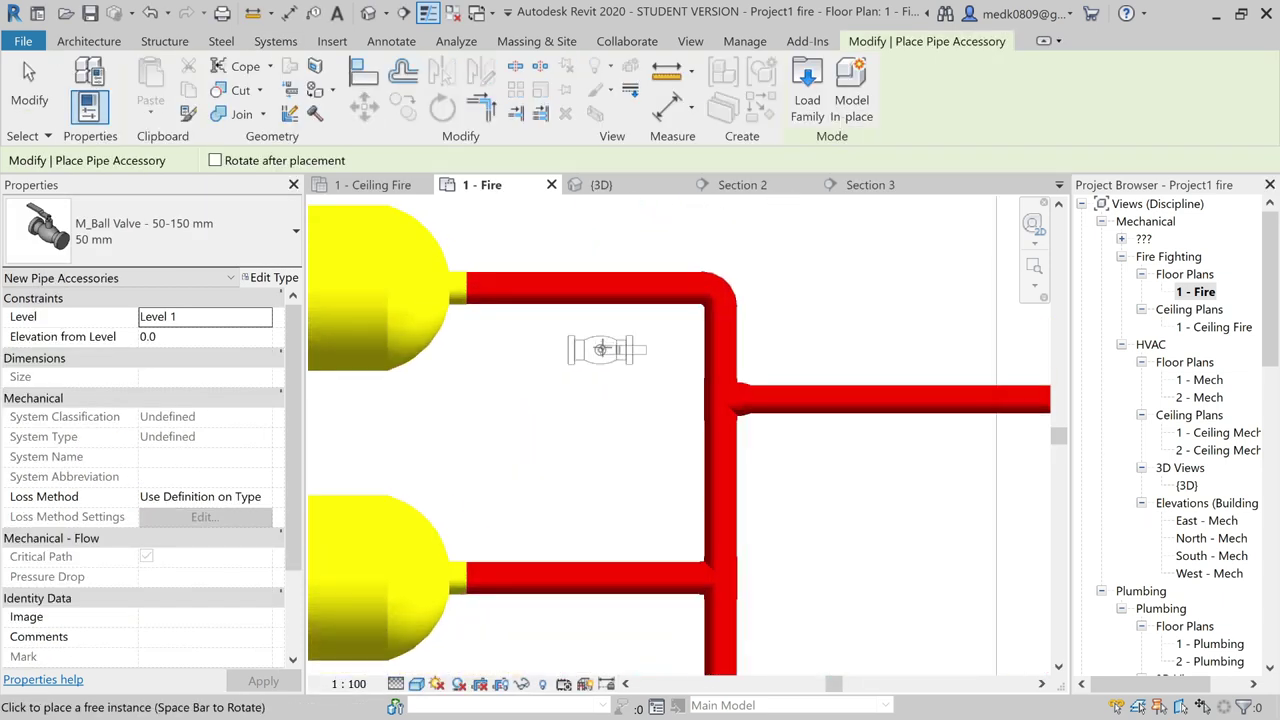
pyautogui.click(593, 288)
pyautogui.scroll(-1, 594, 289)
pyautogui.scroll(-3, 594, 289)
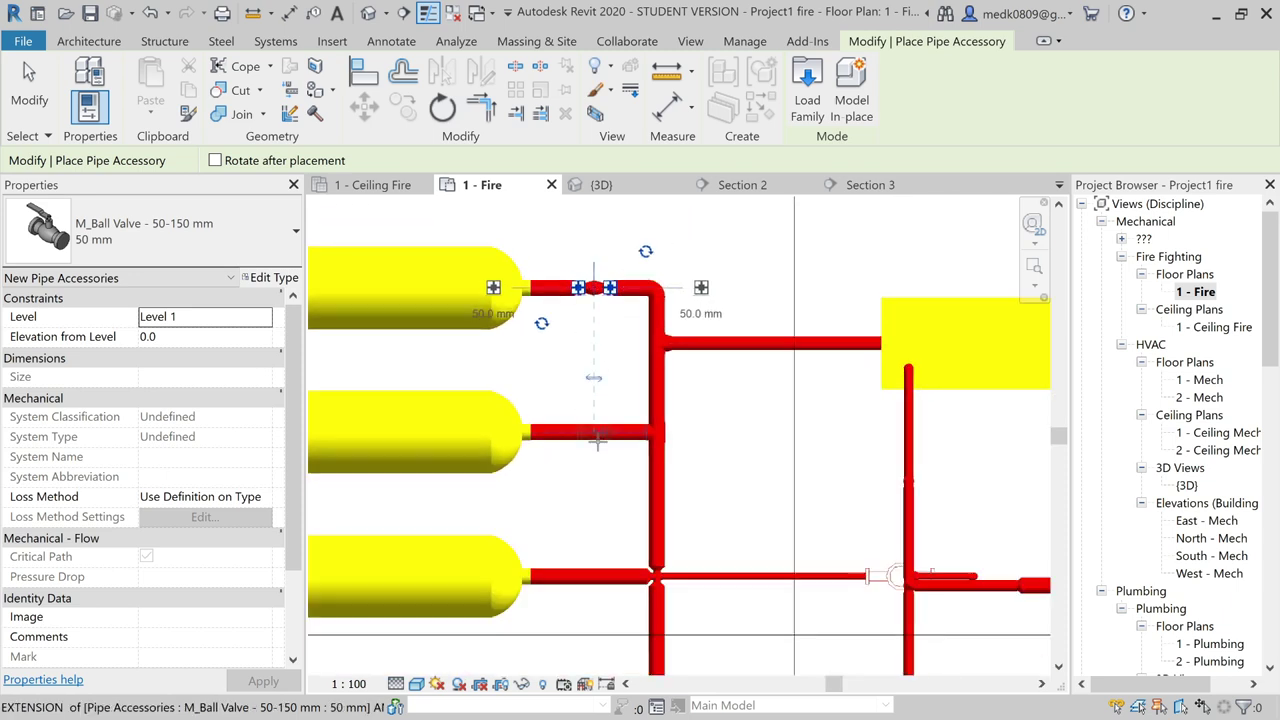
pyautogui.scroll(3, 597, 441)
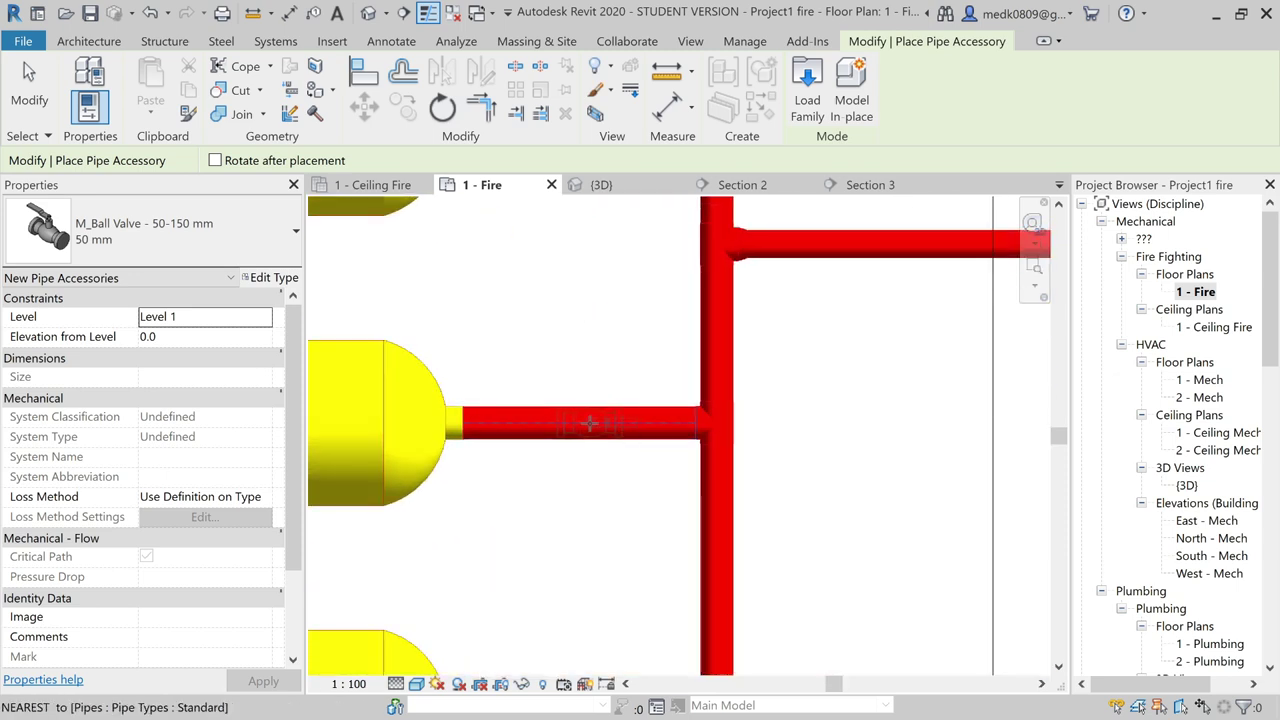
pyautogui.scroll(-2, 600, 380)
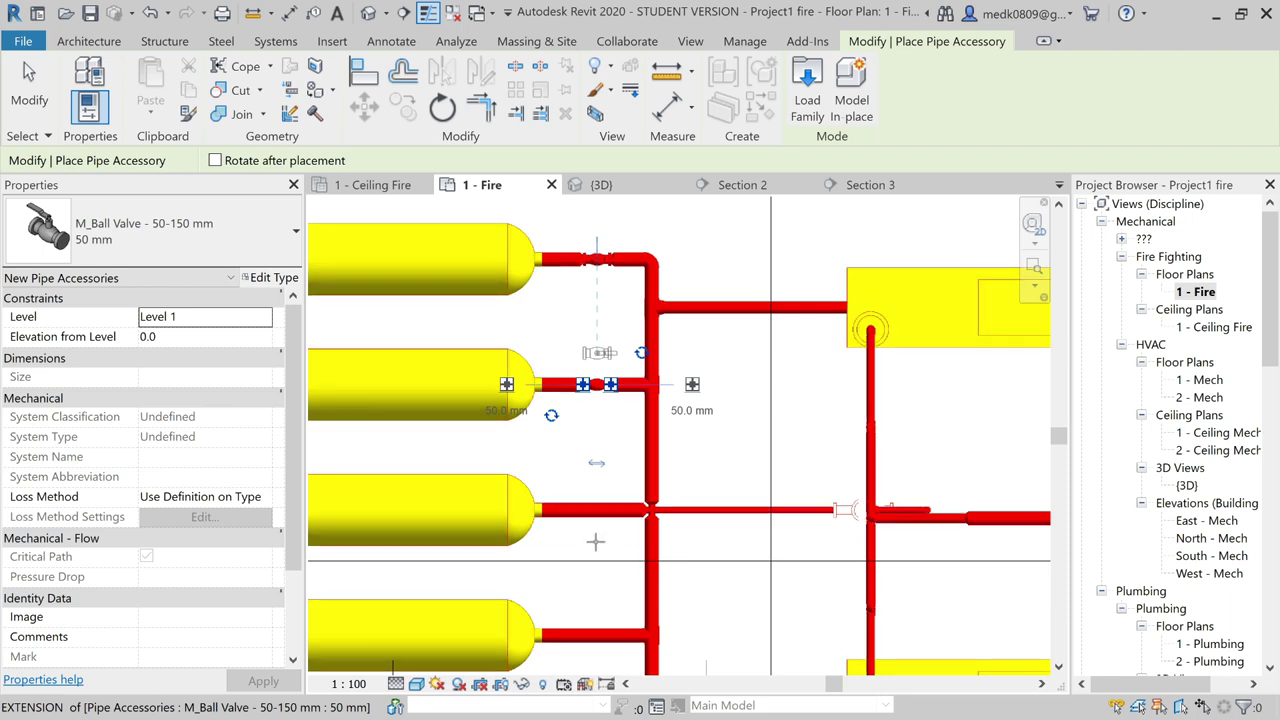
pyautogui.click(597, 486)
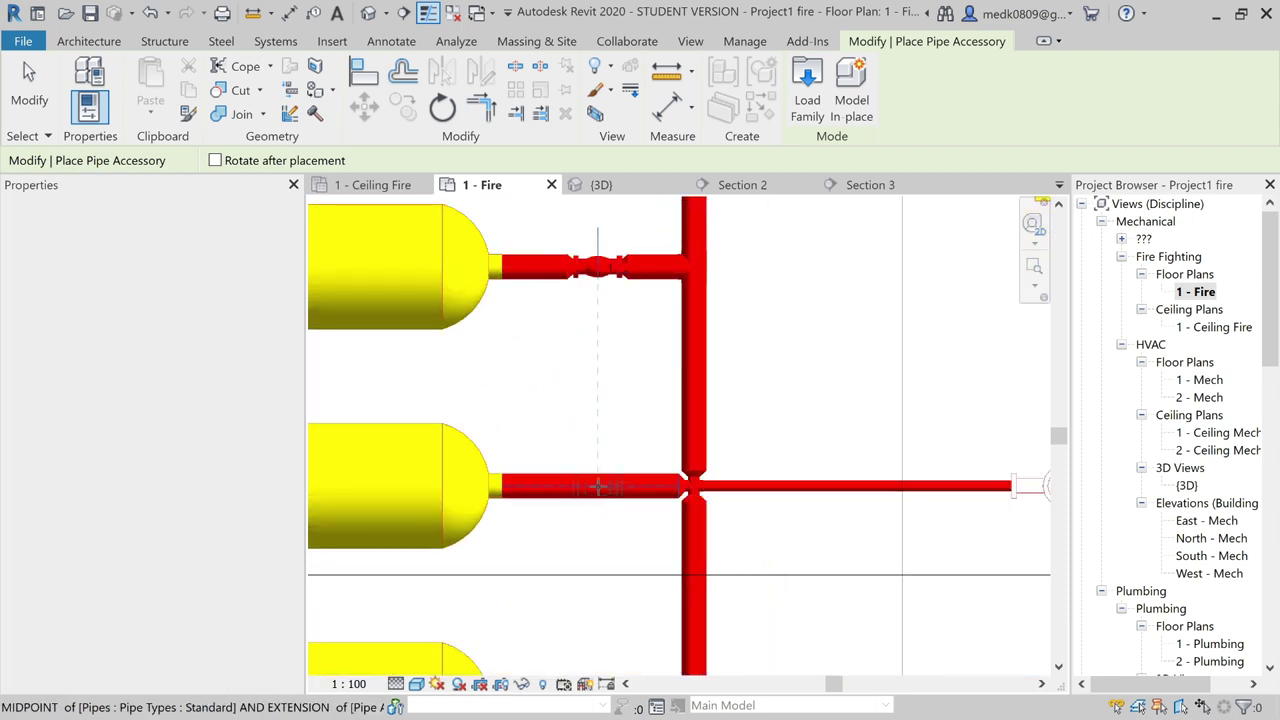
# - Place 50 mm ball valves on the lower pump pipe and the upper pipe
pyautogui.scroll(-1, 614, 390)
pyautogui.scroll(-1, 531, 429)
pyautogui.scroll(2, 600, 430)
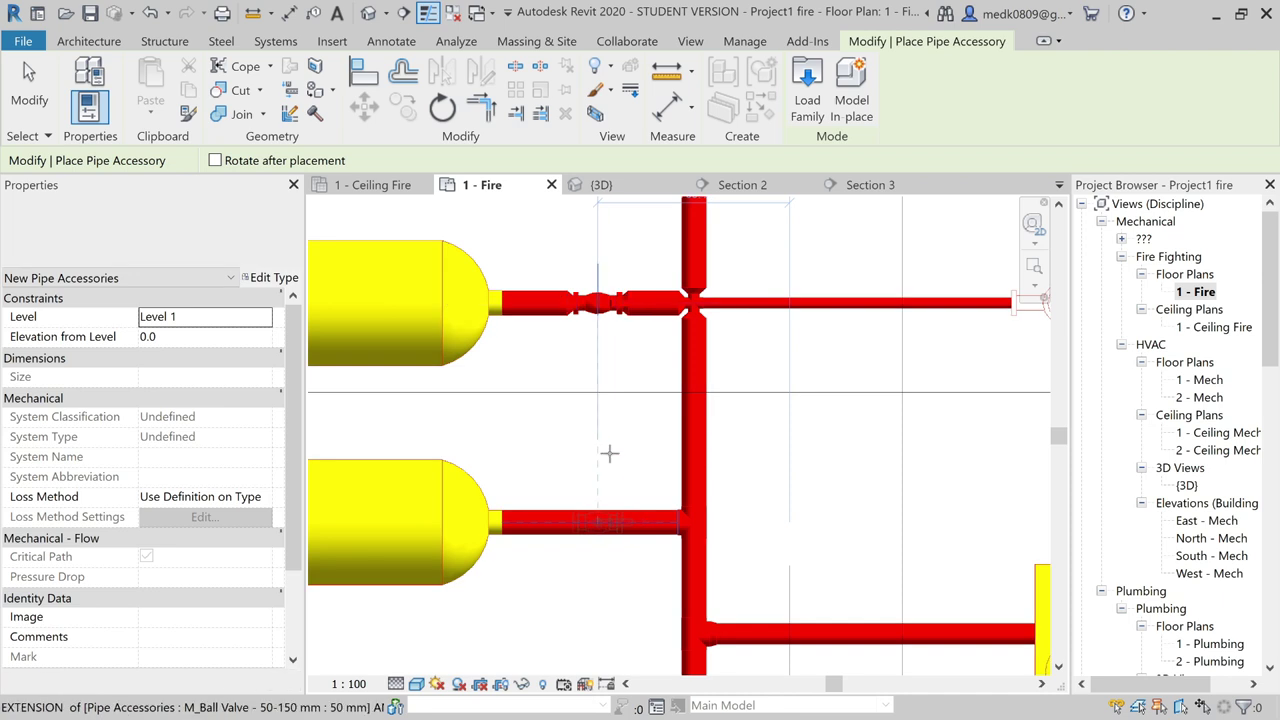
pyautogui.scroll(-1, 614, 390)
pyautogui.scroll(-1, 614, 568)
pyautogui.scroll(1, 614, 568)
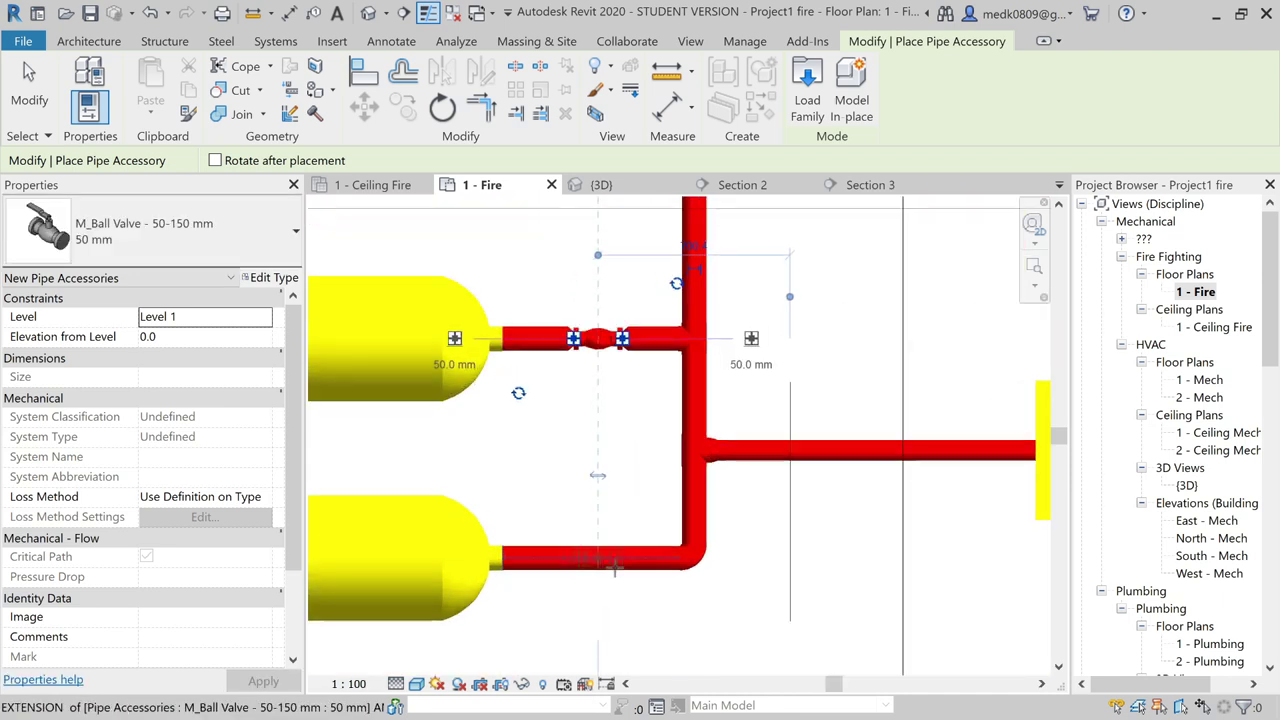
pyautogui.scroll(1, 612, 570)
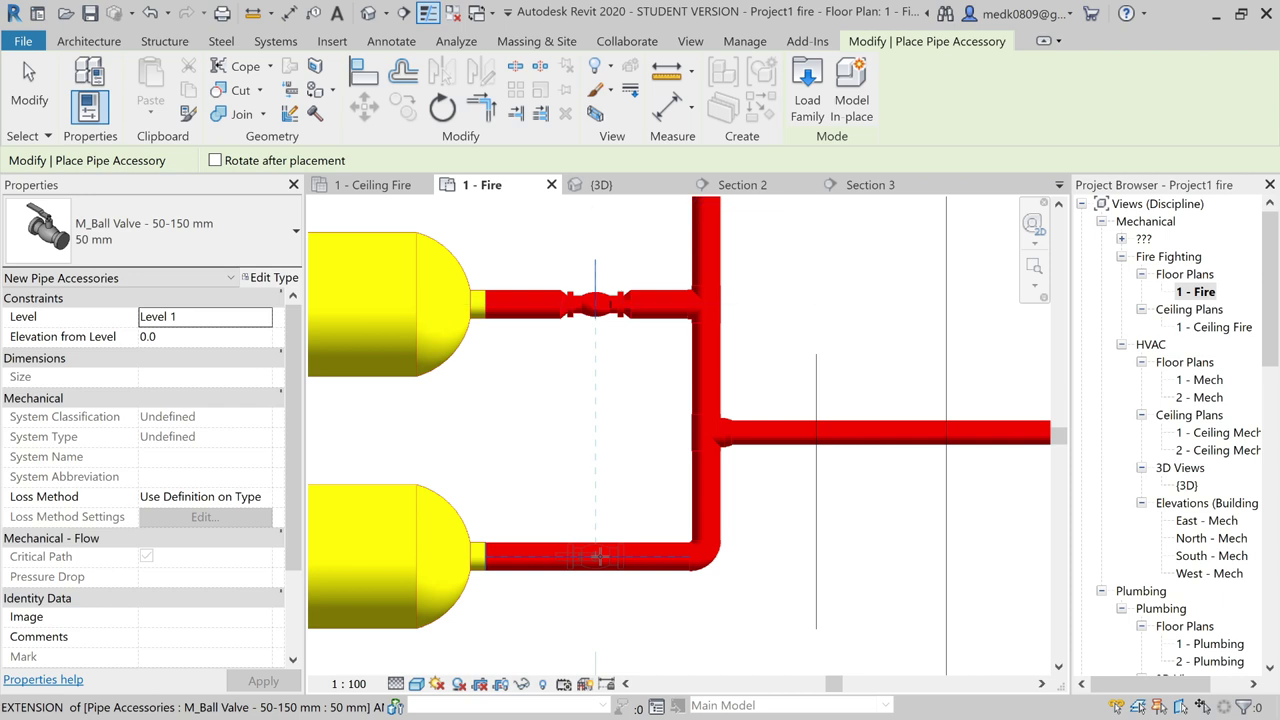
pyautogui.click(600, 556)
pyautogui.scroll(-2, 600, 556)
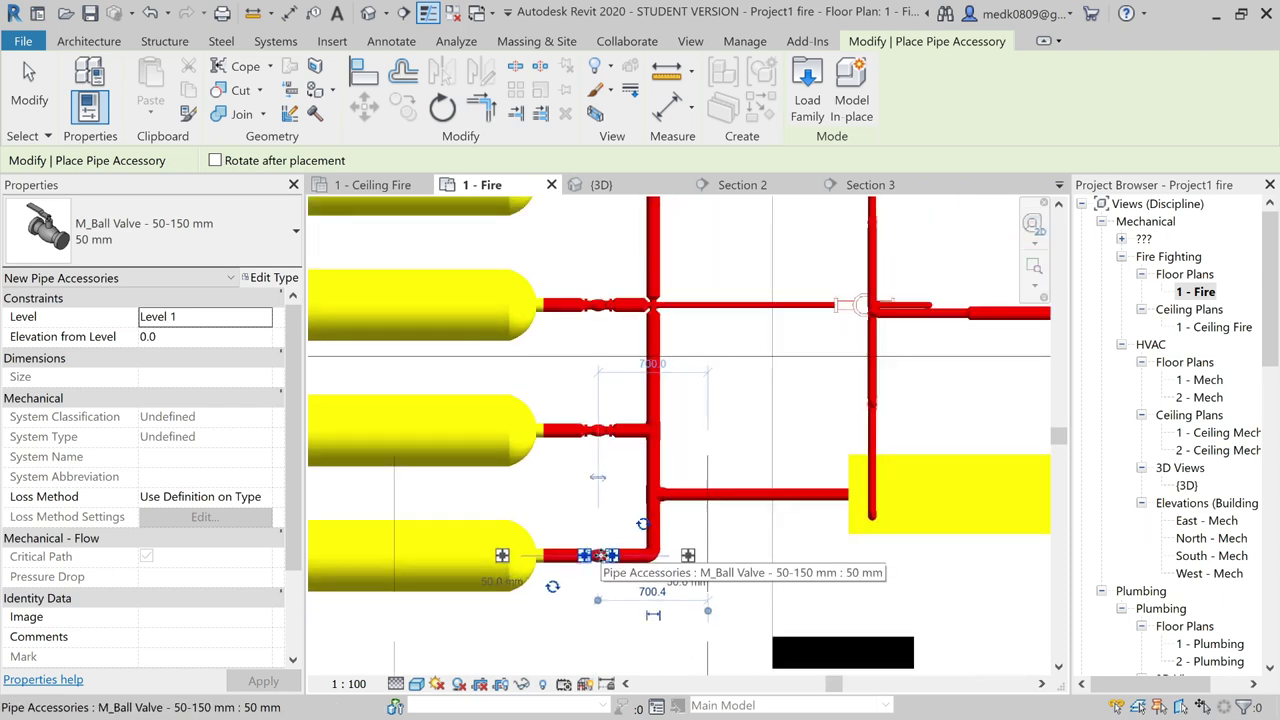
pyautogui.scroll(-1, 600, 556)
pyautogui.scroll(1, 680, 286)
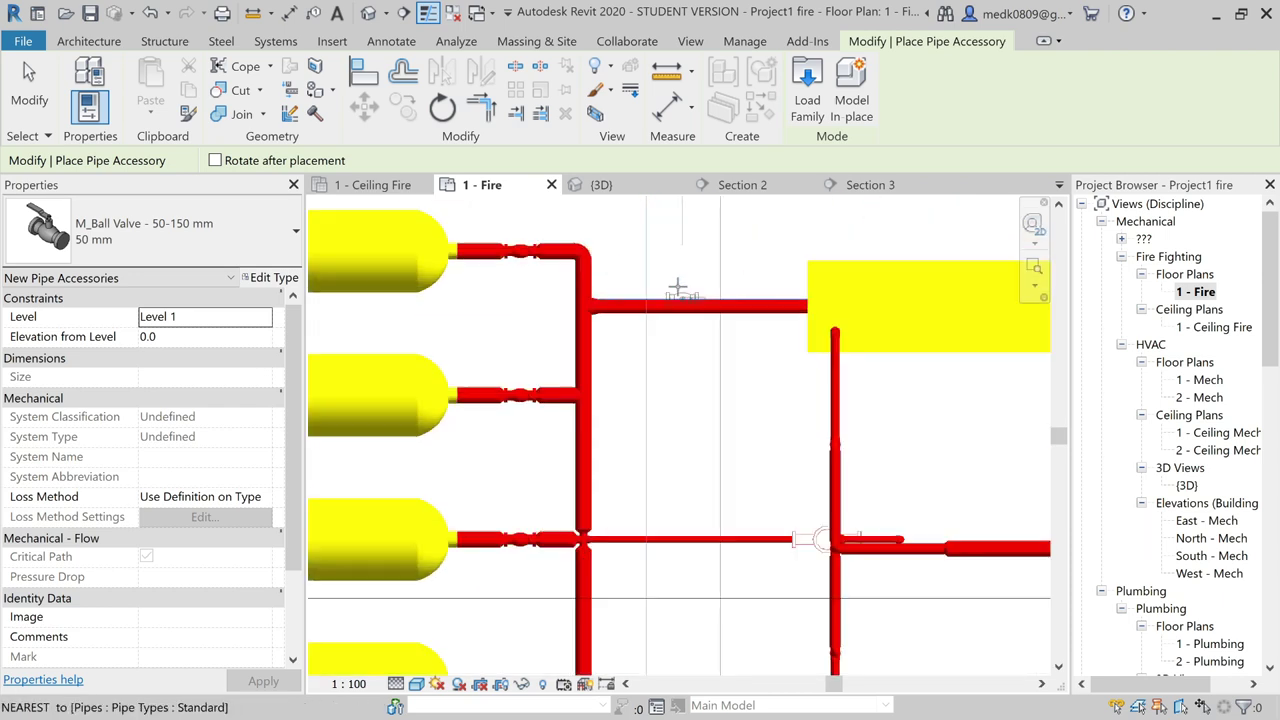
pyautogui.scroll(1, 681, 286)
pyautogui.scroll(2, 681, 286)
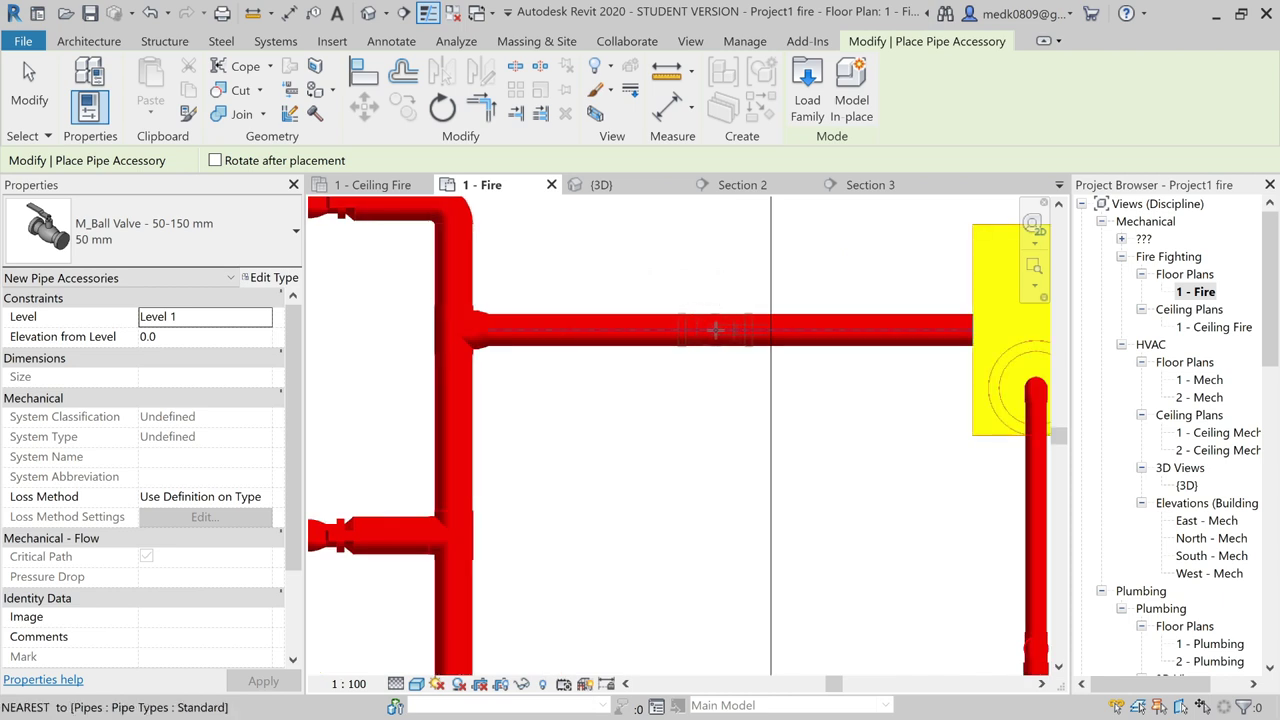
pyautogui.click(716, 330)
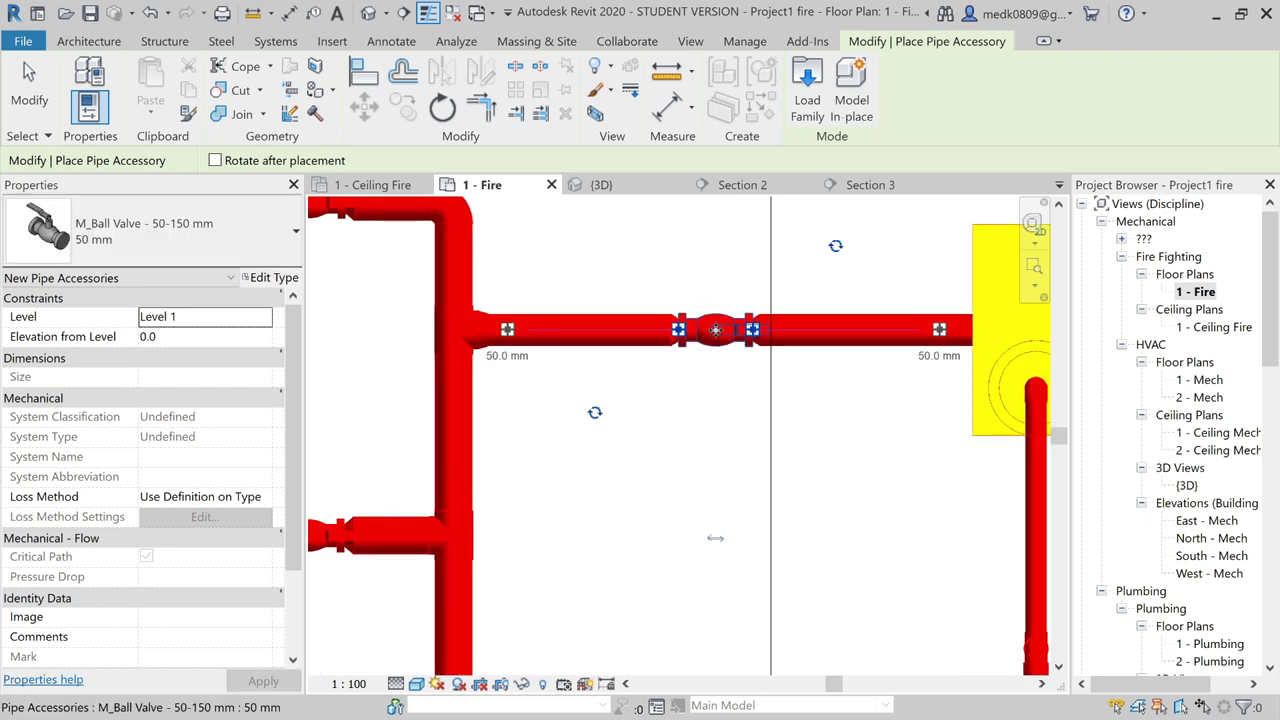
pyautogui.scroll(-1, 709, 449)
pyautogui.scroll(-1, 714, 445)
pyautogui.scroll(-1, 718, 500)
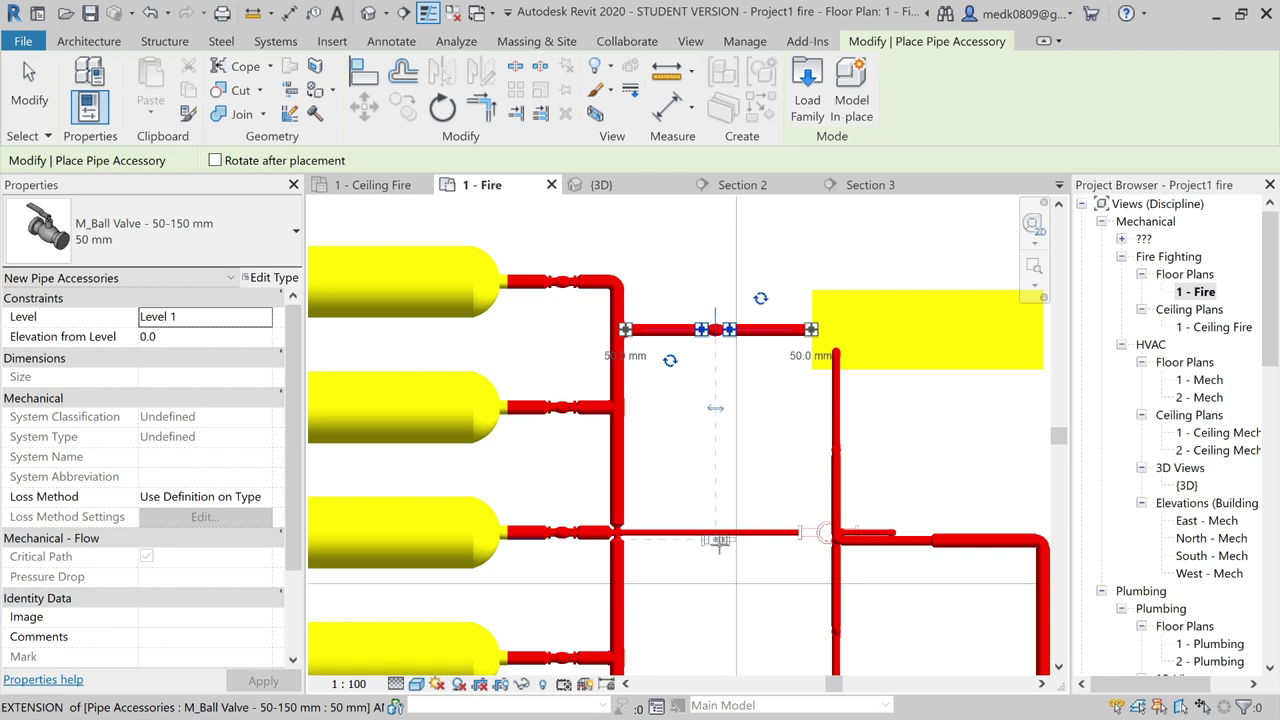
pyautogui.scroll(2, 722, 540)
# - Add three more ball valves: on the lower horizontal pipe, at a pipe midpoint, and beside the riser tee
pyautogui.click(722, 520)
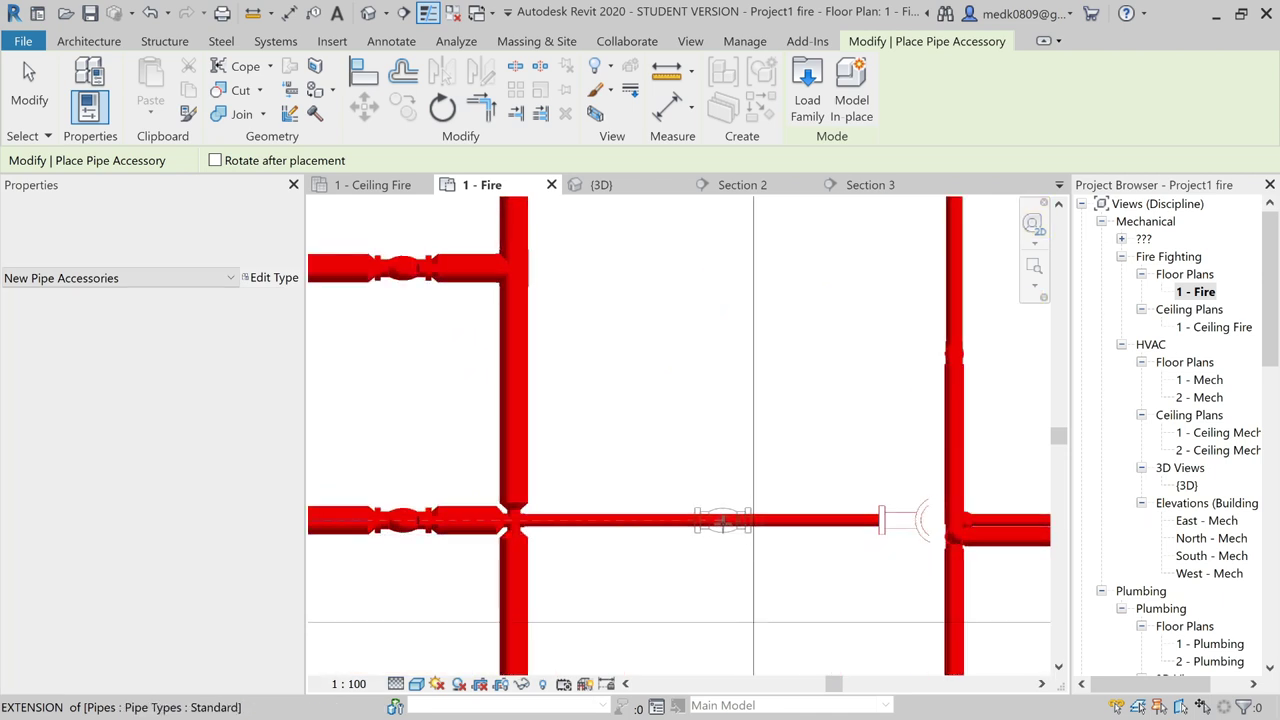
pyautogui.scroll(-2, 710, 452)
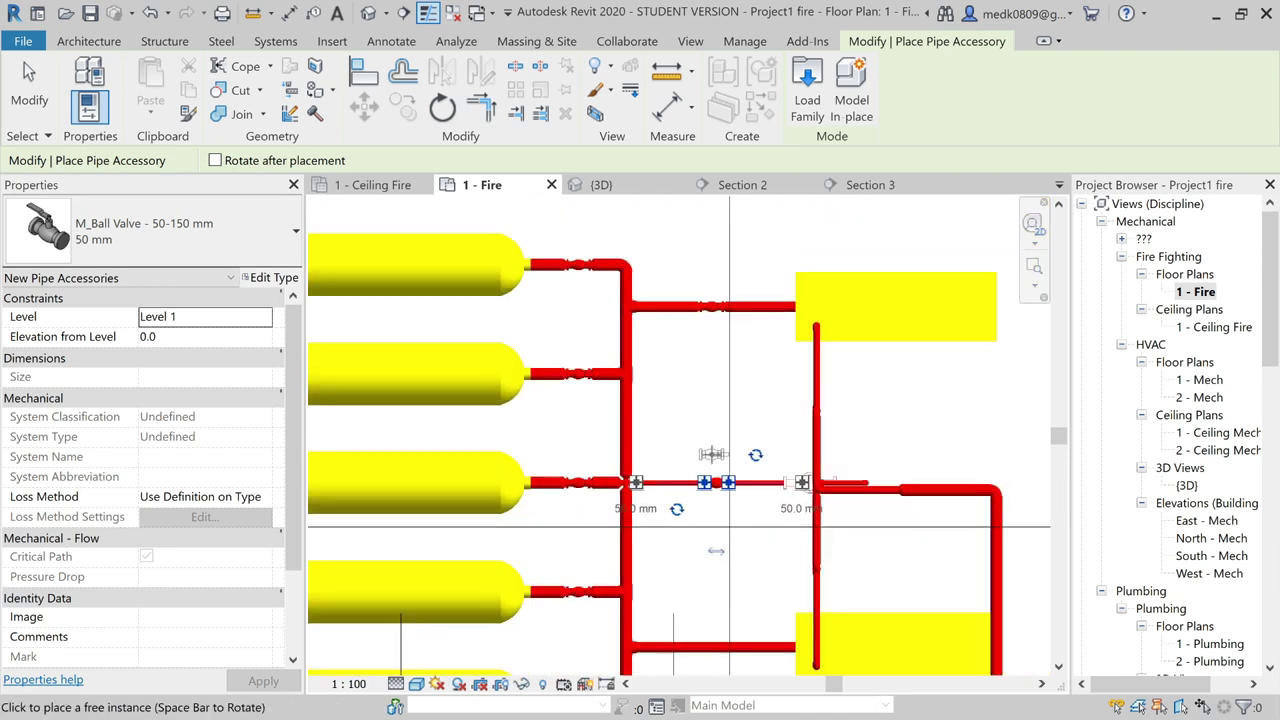
pyautogui.scroll(-2, 710, 452)
pyautogui.scroll(3, 712, 570)
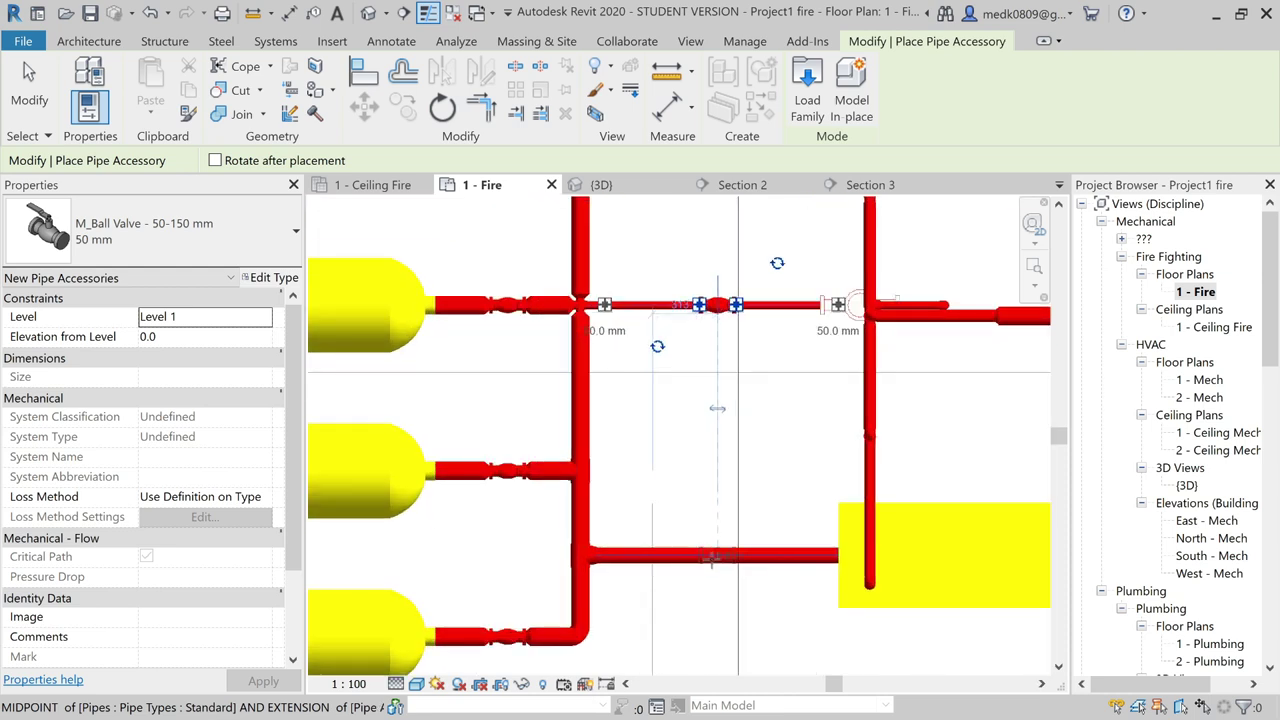
pyautogui.click(717, 557)
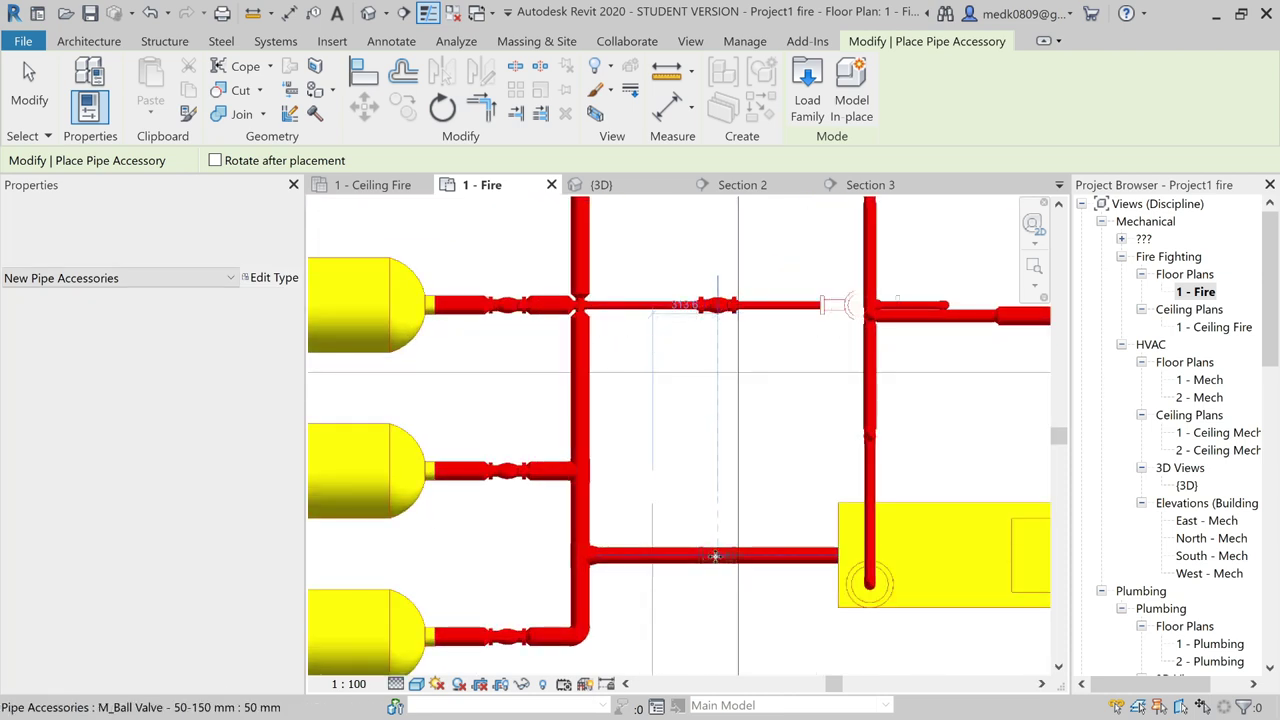
pyautogui.scroll(-1, 717, 557)
pyautogui.scroll(-1, 717, 557)
pyautogui.scroll(-1, 717, 557)
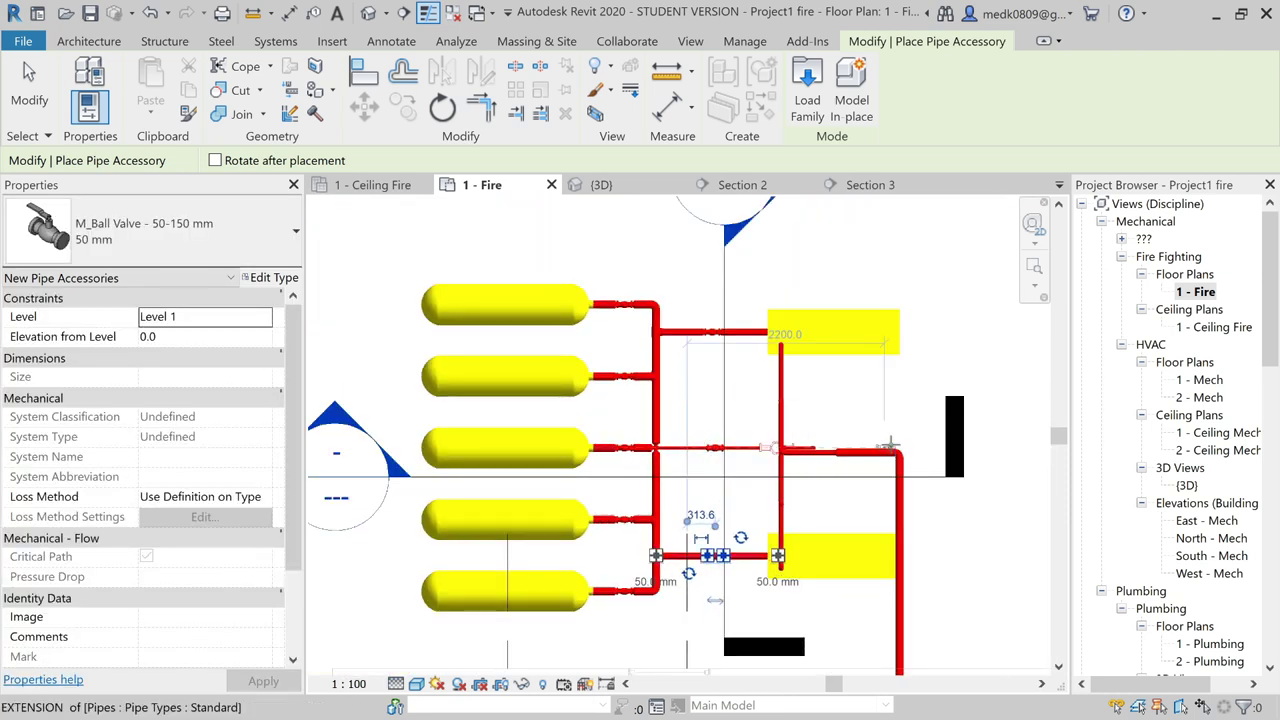
pyautogui.scroll(2, 840, 466)
pyautogui.scroll(2, 840, 466)
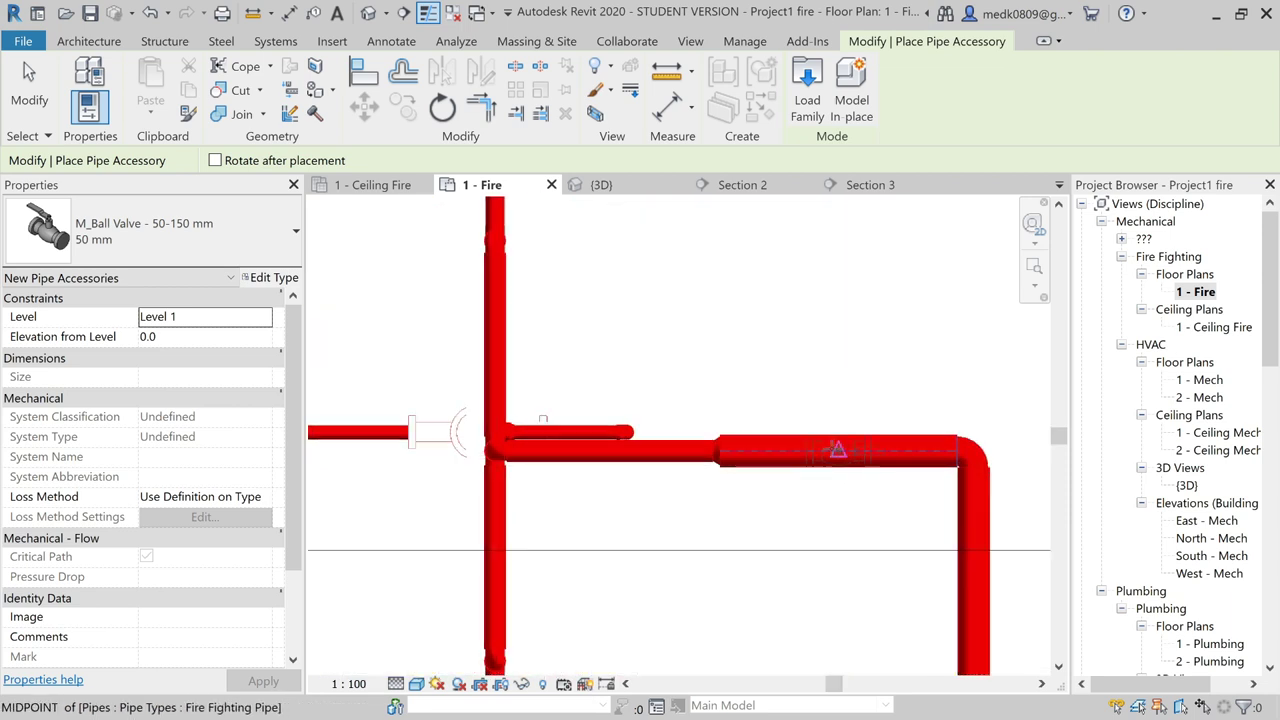
pyautogui.click(838, 450)
pyautogui.scroll(-1, 838, 450)
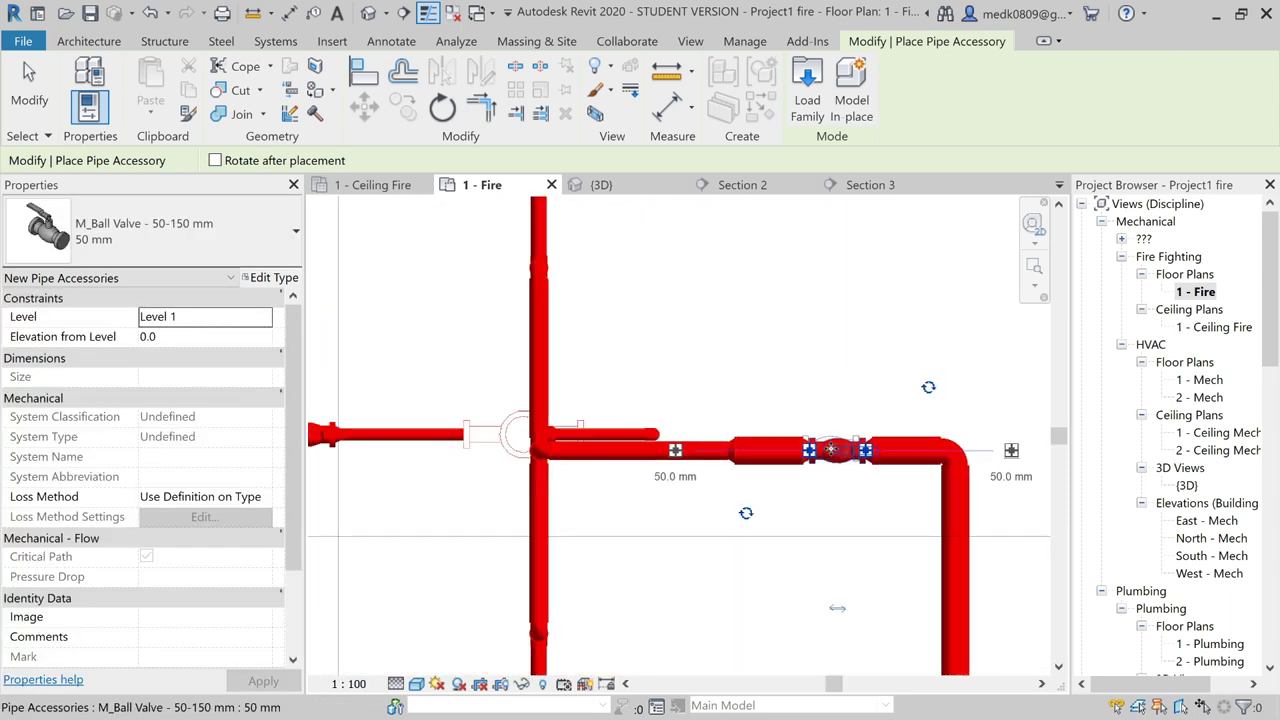
pyautogui.scroll(-1, 838, 450)
pyautogui.scroll(-1, 835, 449)
pyautogui.scroll(-1, 832, 448)
pyautogui.scroll(-1, 828, 448)
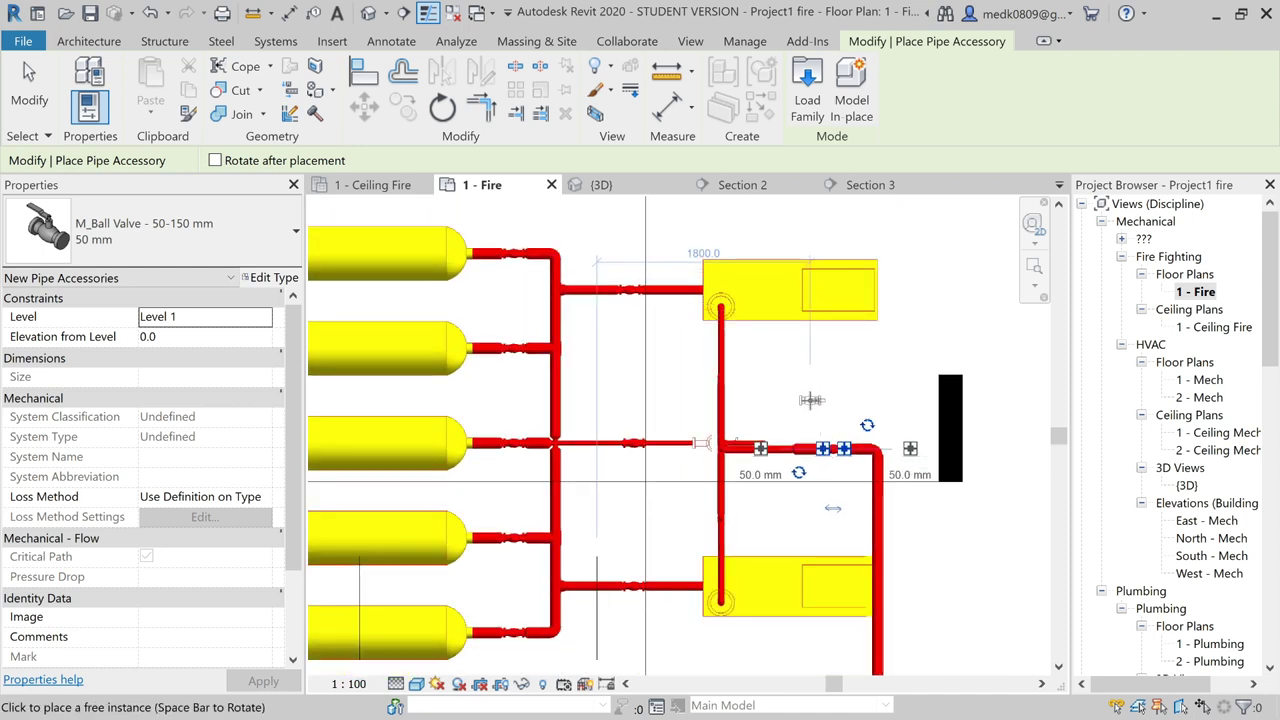
pyautogui.scroll(-1, 811, 400)
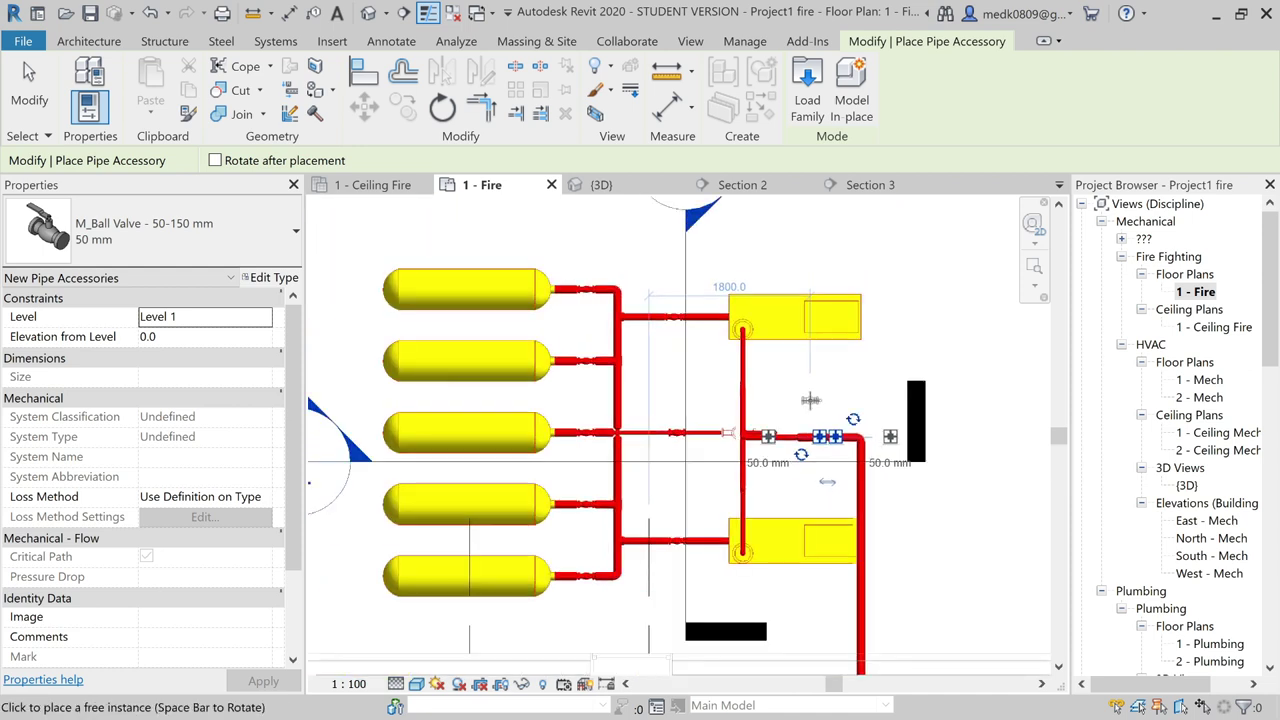
pyautogui.scroll(-1, 810, 400)
# - Finish ball valve placement and re-centre the plan on the pipe network
pyautogui.press('Escape')
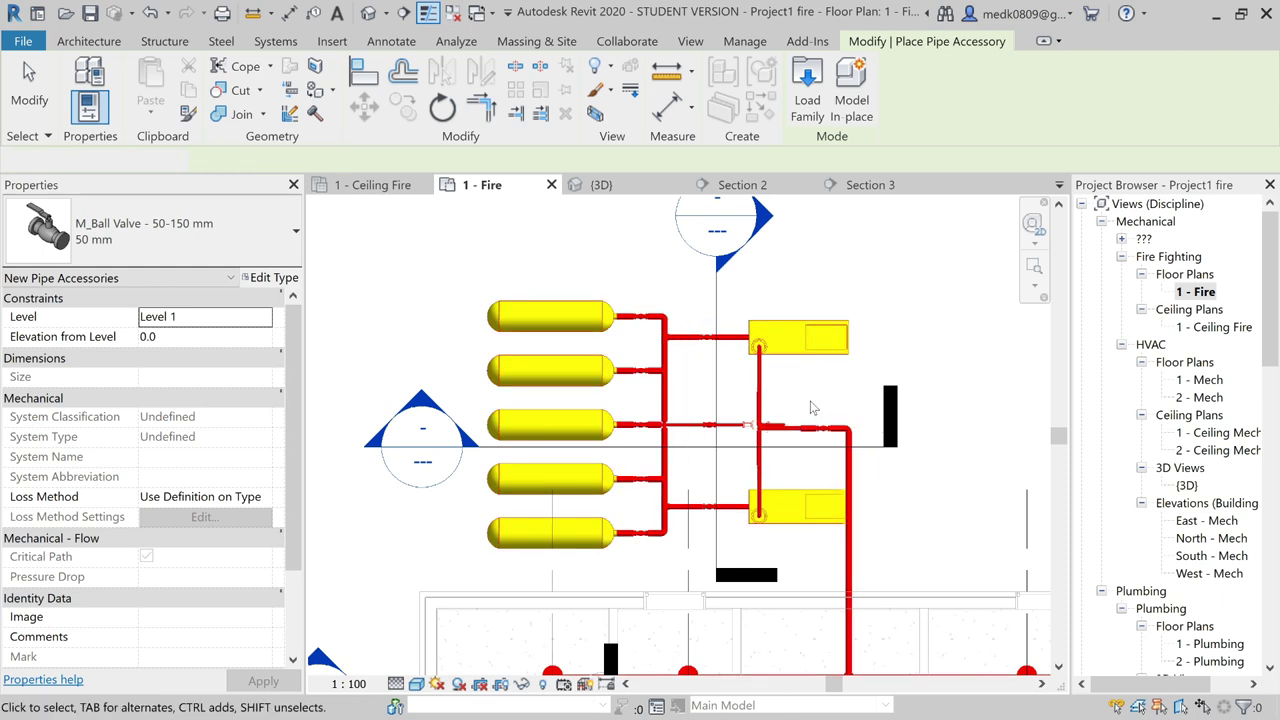
pyautogui.scroll(-1, 744, 392)
pyautogui.scroll(1, 744, 392)
pyautogui.scroll(1, 744, 392)
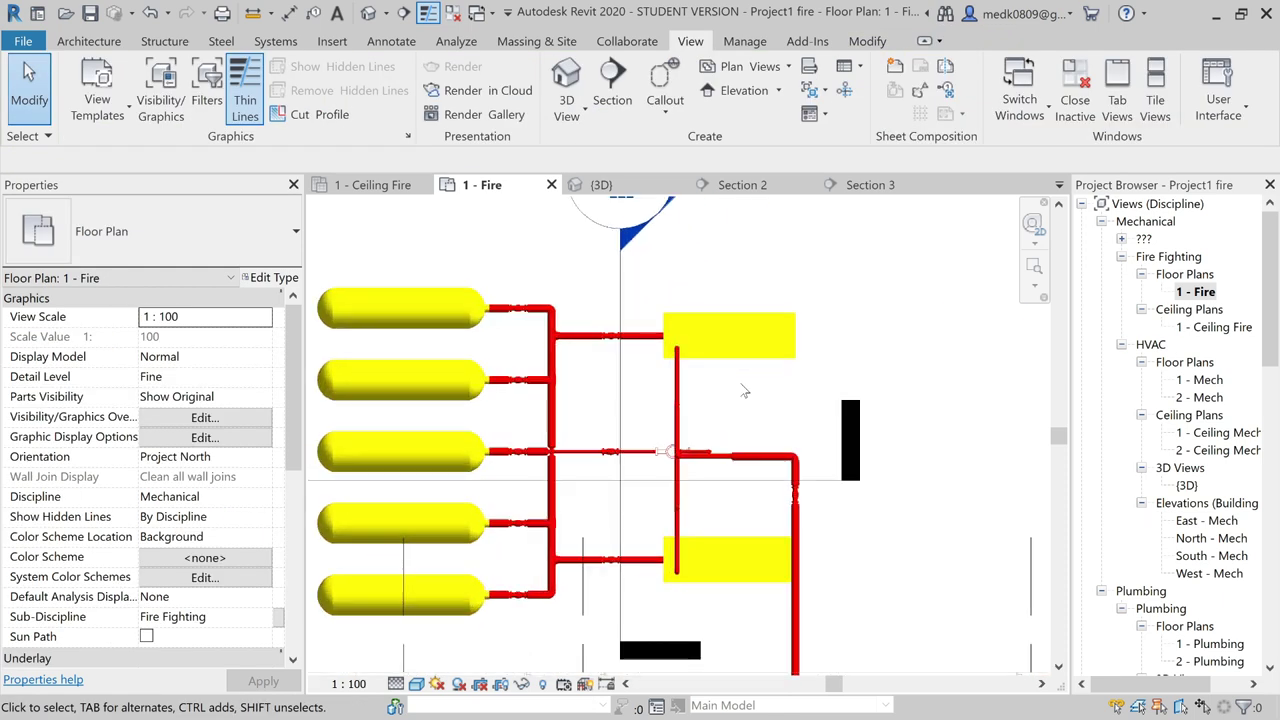
pyautogui.moveTo(744, 392); pyautogui.dragTo(770, 374, button='middle')
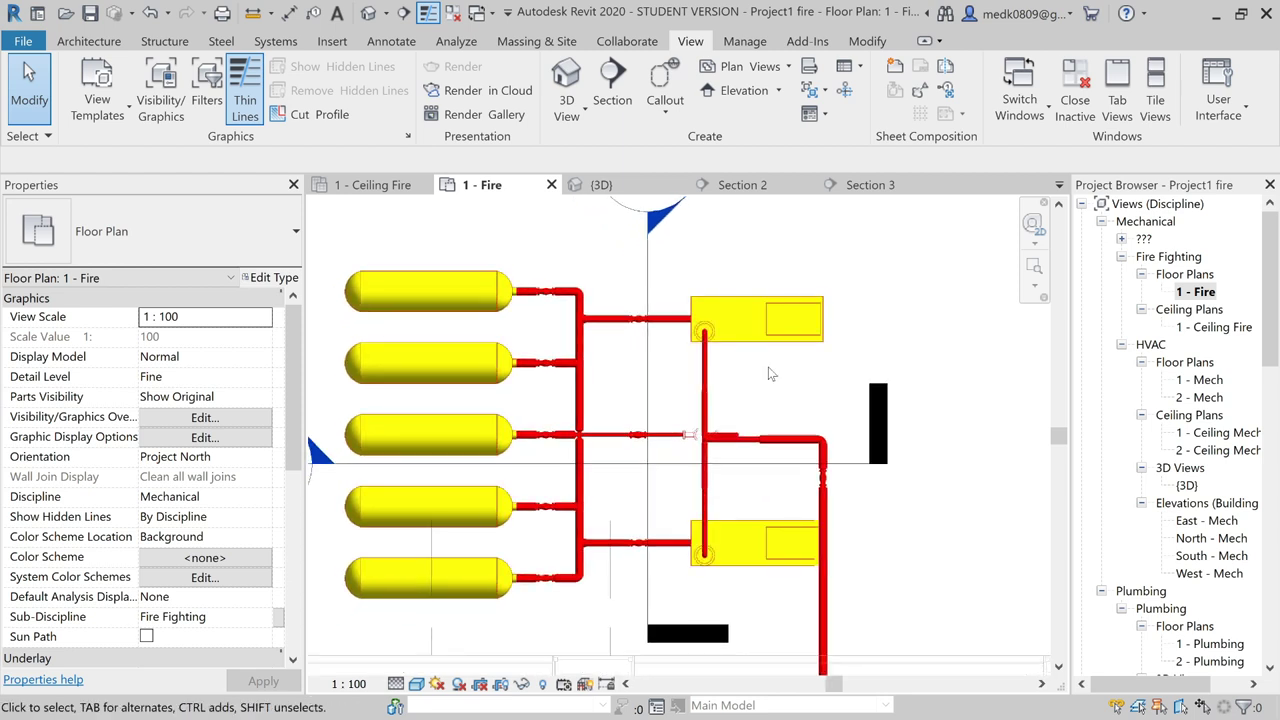
# - Open Section 3 from its section line through the pumps, with the Systems tools ready
pyautogui.click(650, 390)
pyautogui.rightClick(650, 392)
pyautogui.click(672, 400)
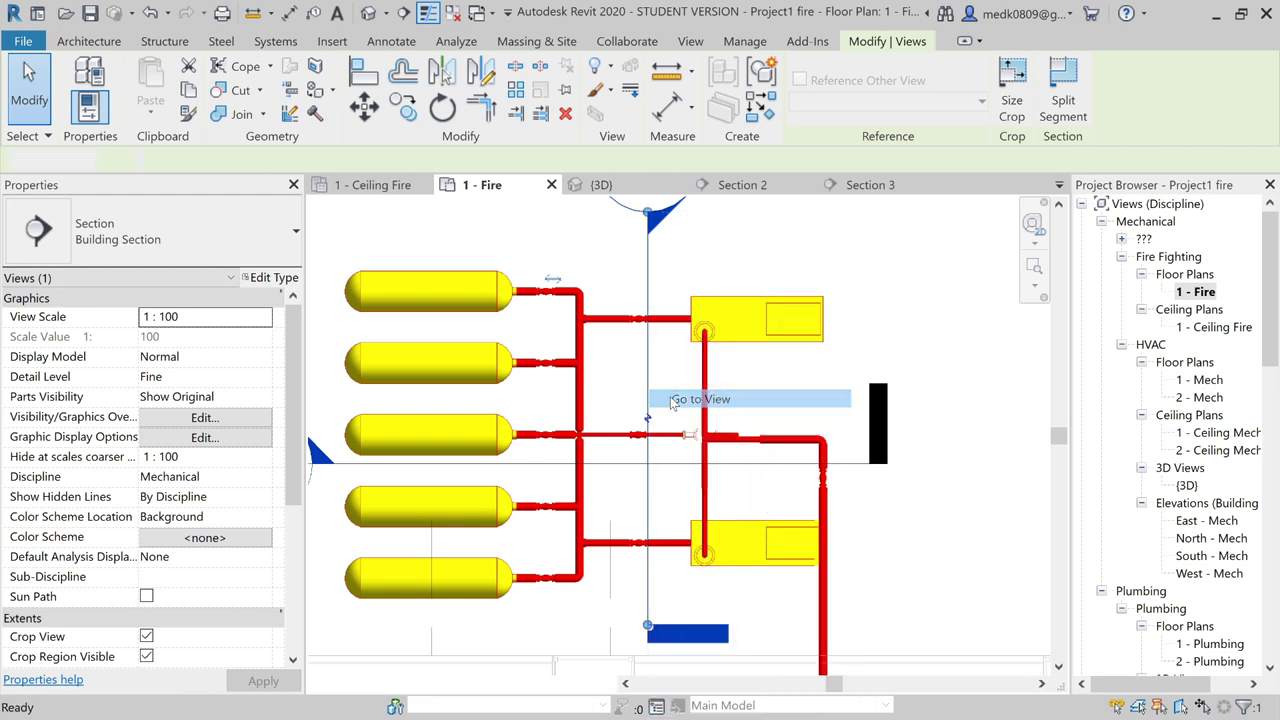
pyautogui.scroll(2, 650, 316)
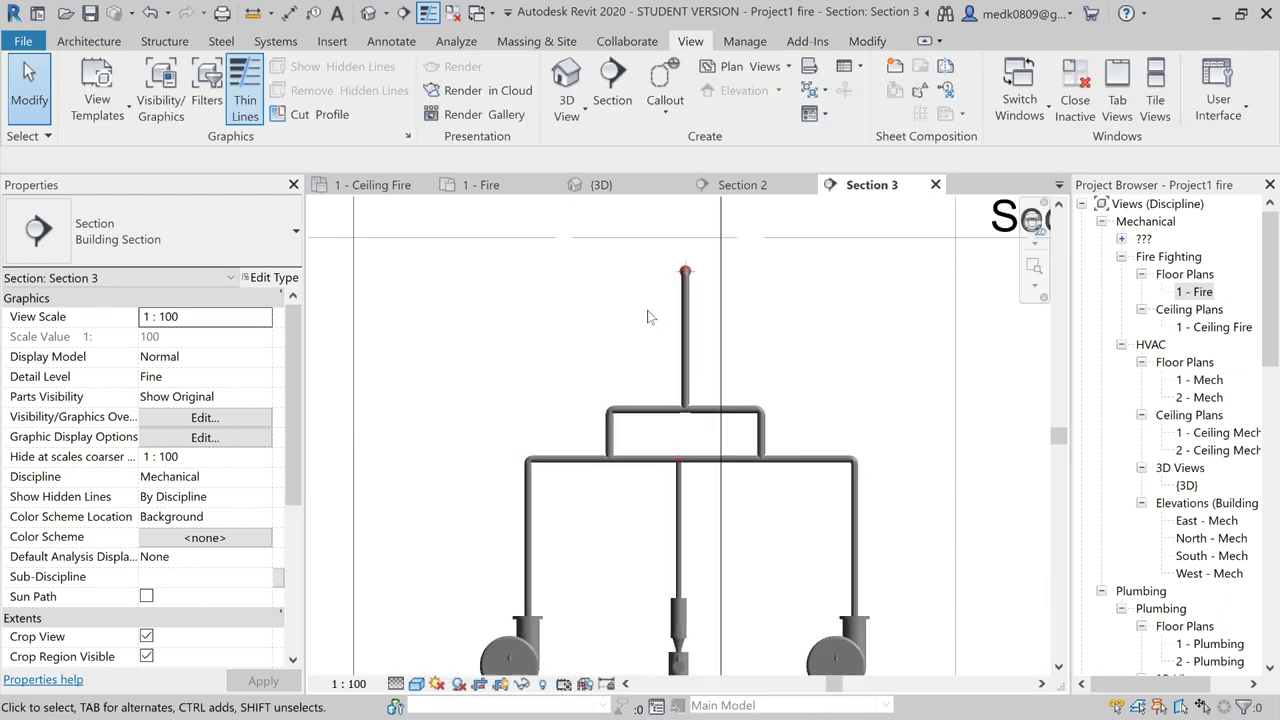
pyautogui.scroll(1, 648, 317)
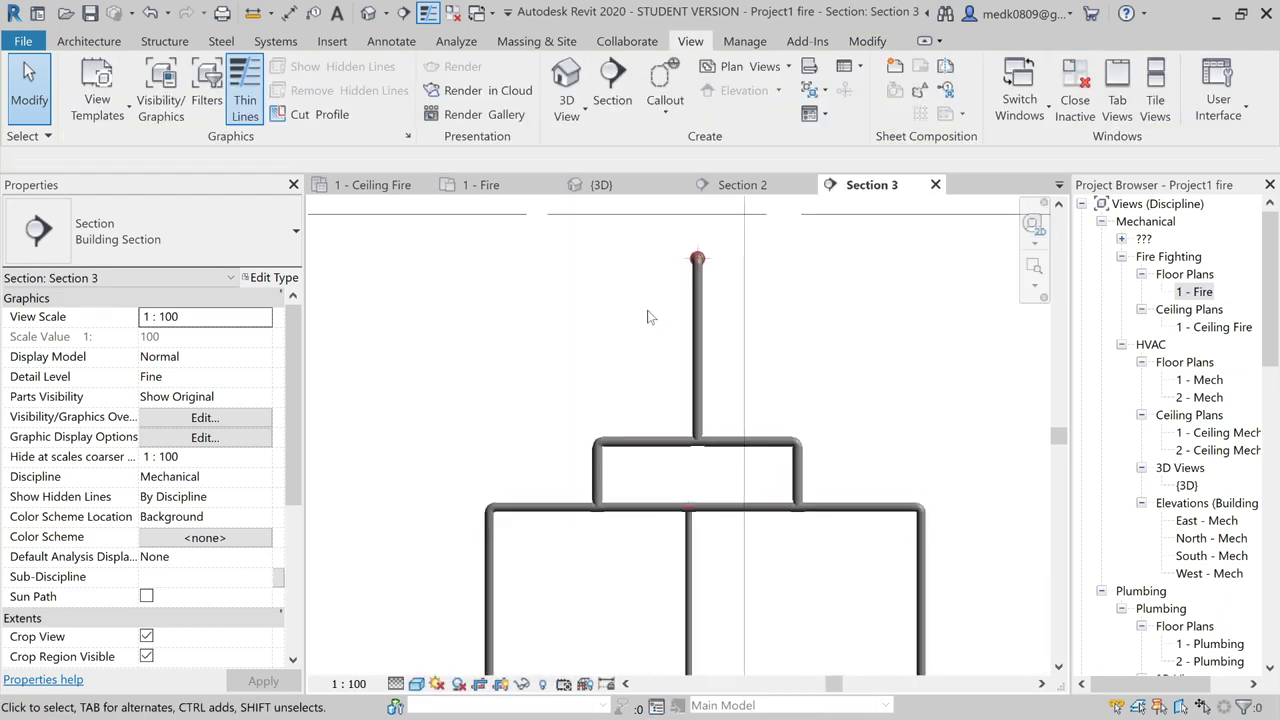
pyautogui.click(331, 43)
pyautogui.click(275, 42)
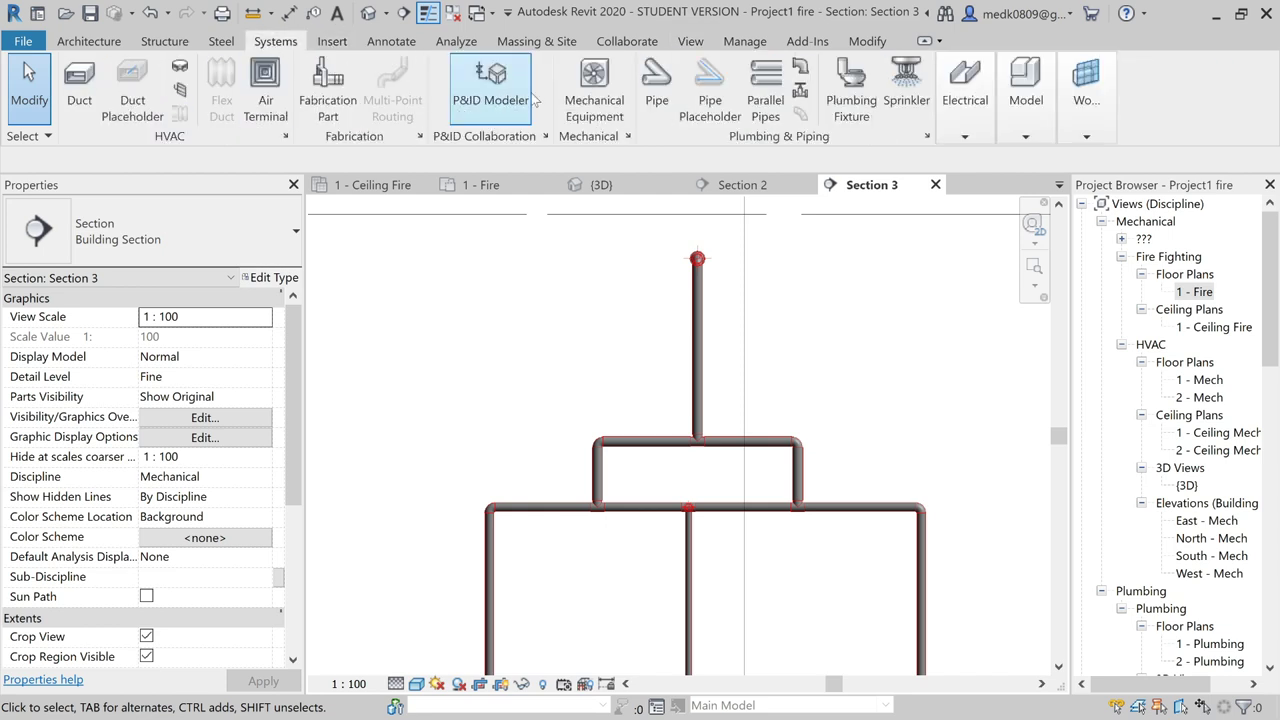
# - Draw a pipe branch left off the riser with PI, elbowing it down to about 2923 mm
pyautogui.press('p')
pyautogui.press('i')
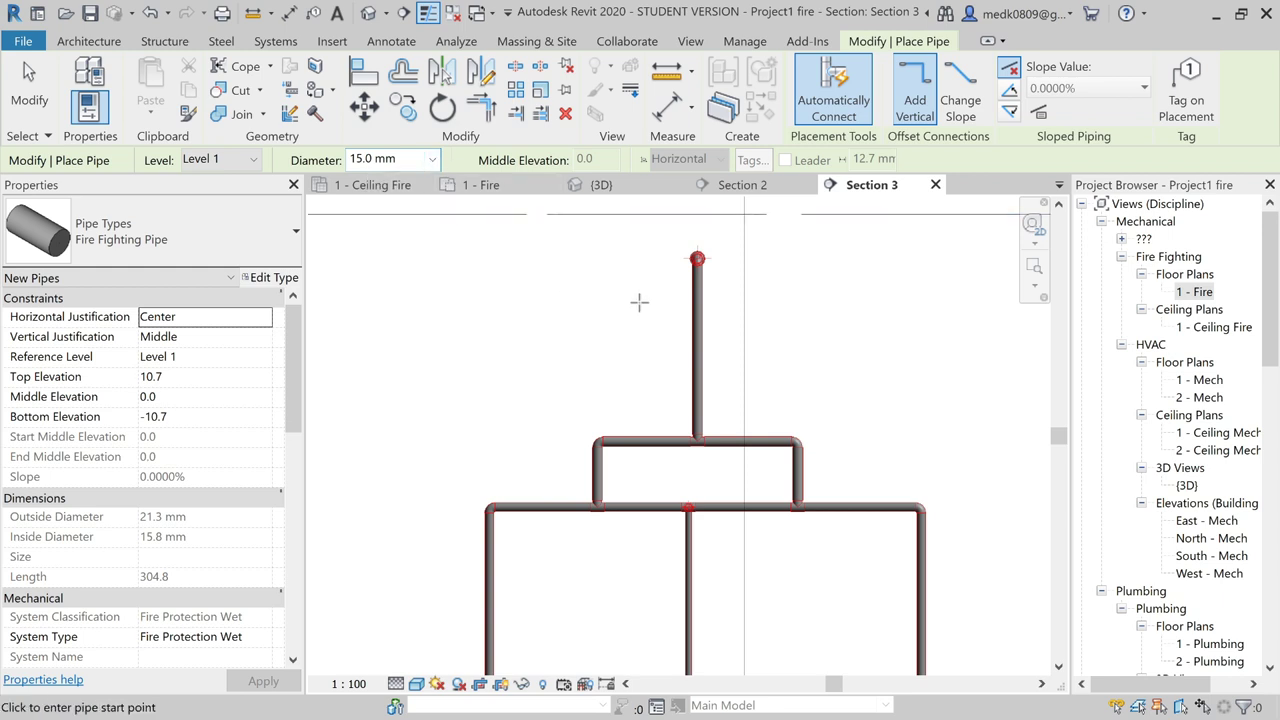
pyautogui.scroll(3, 675, 302)
pyautogui.click(431, 159)
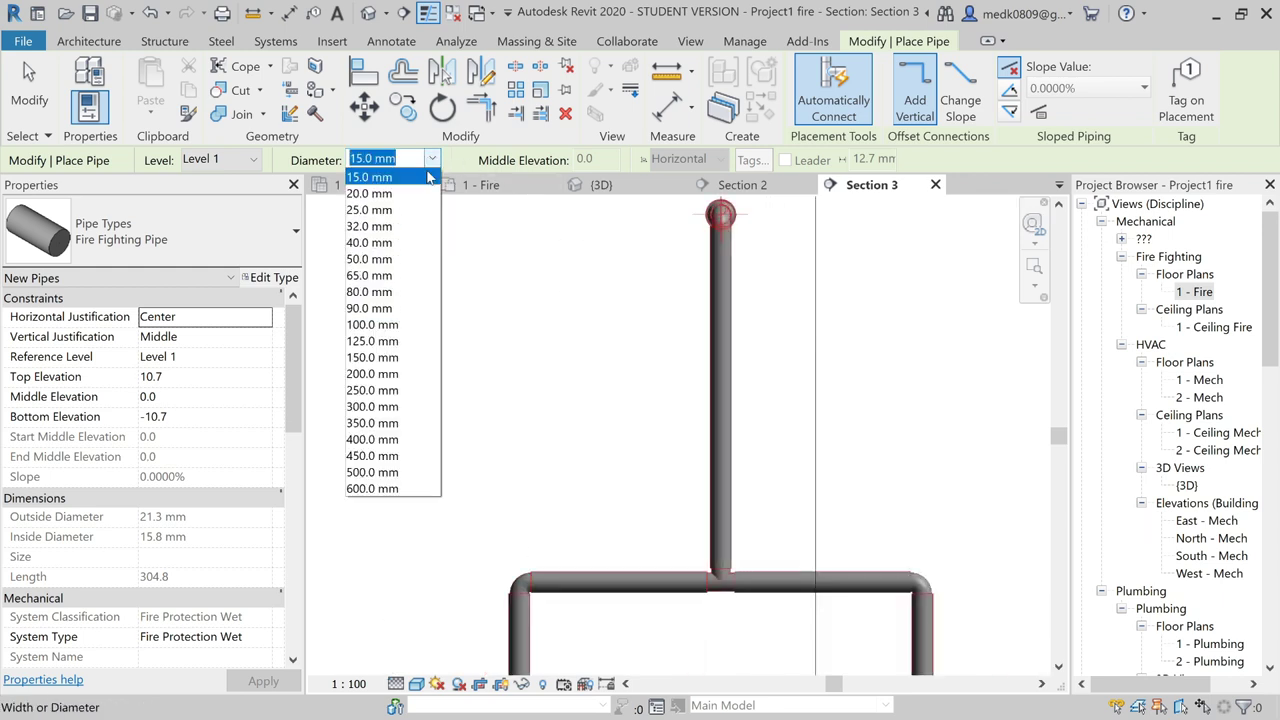
pyautogui.click(388, 199)
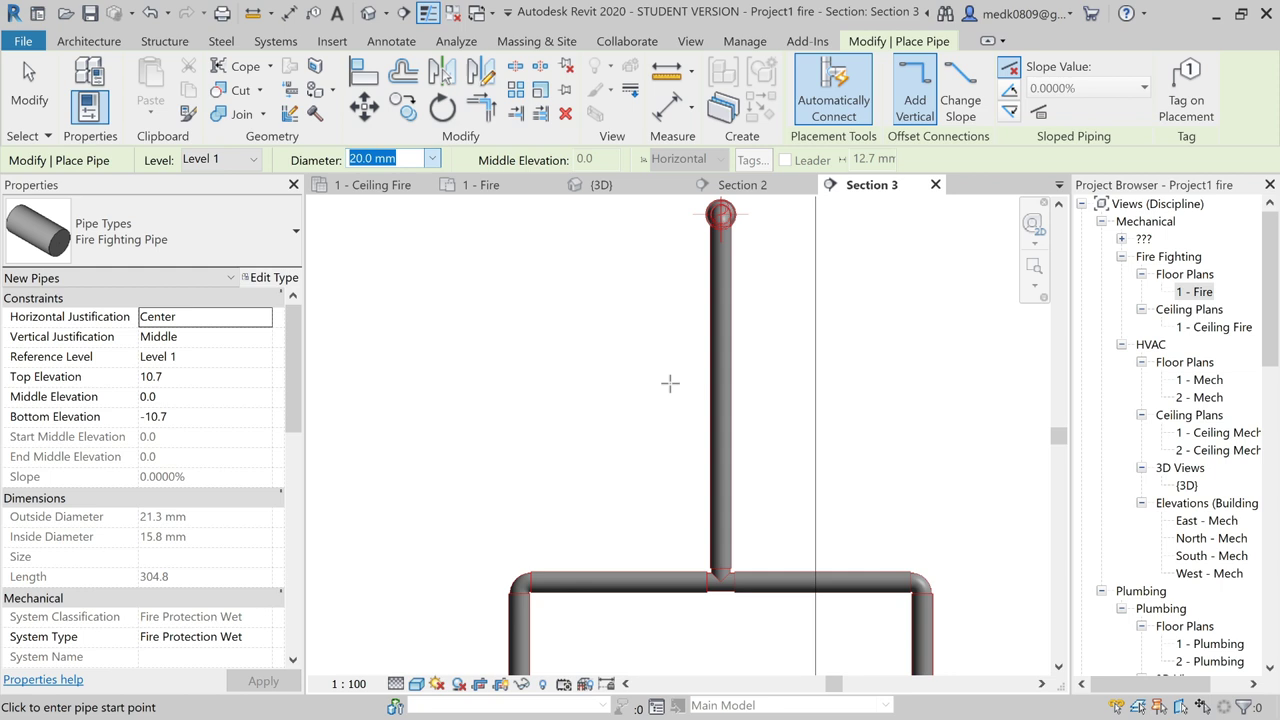
pyautogui.scroll(2, 702, 340)
pyautogui.click(724, 281)
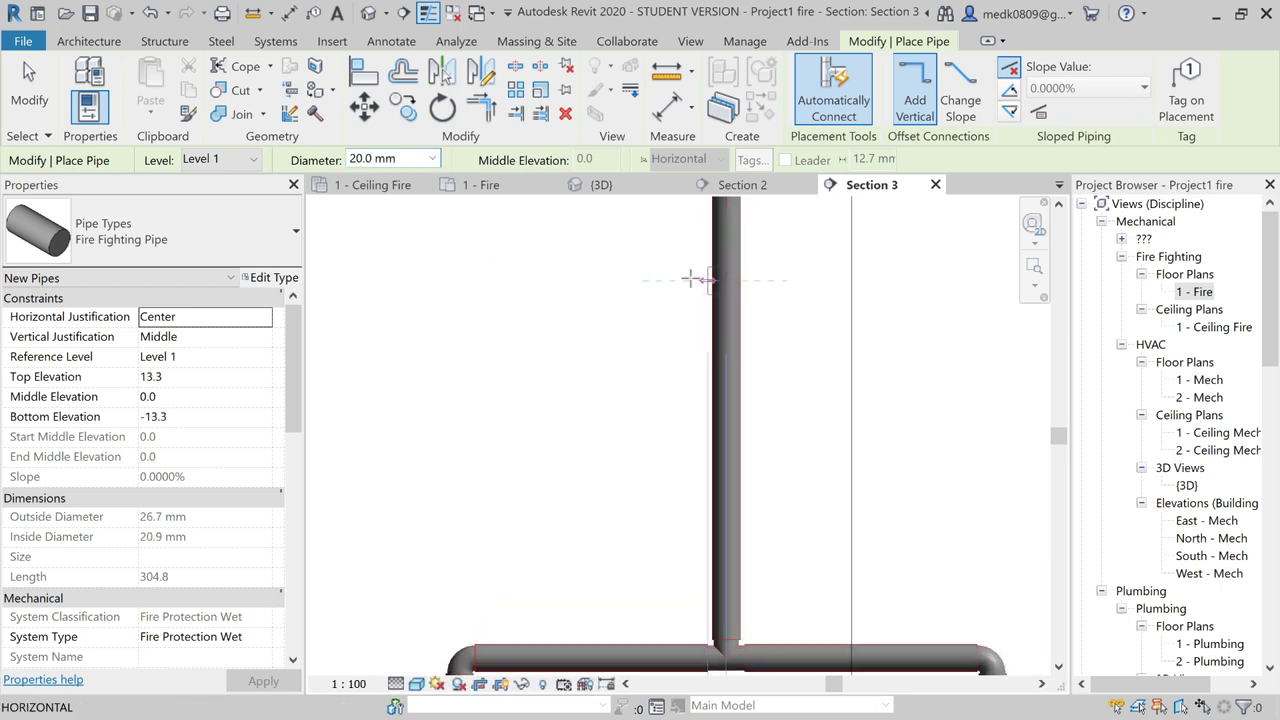
pyautogui.click(597, 348)
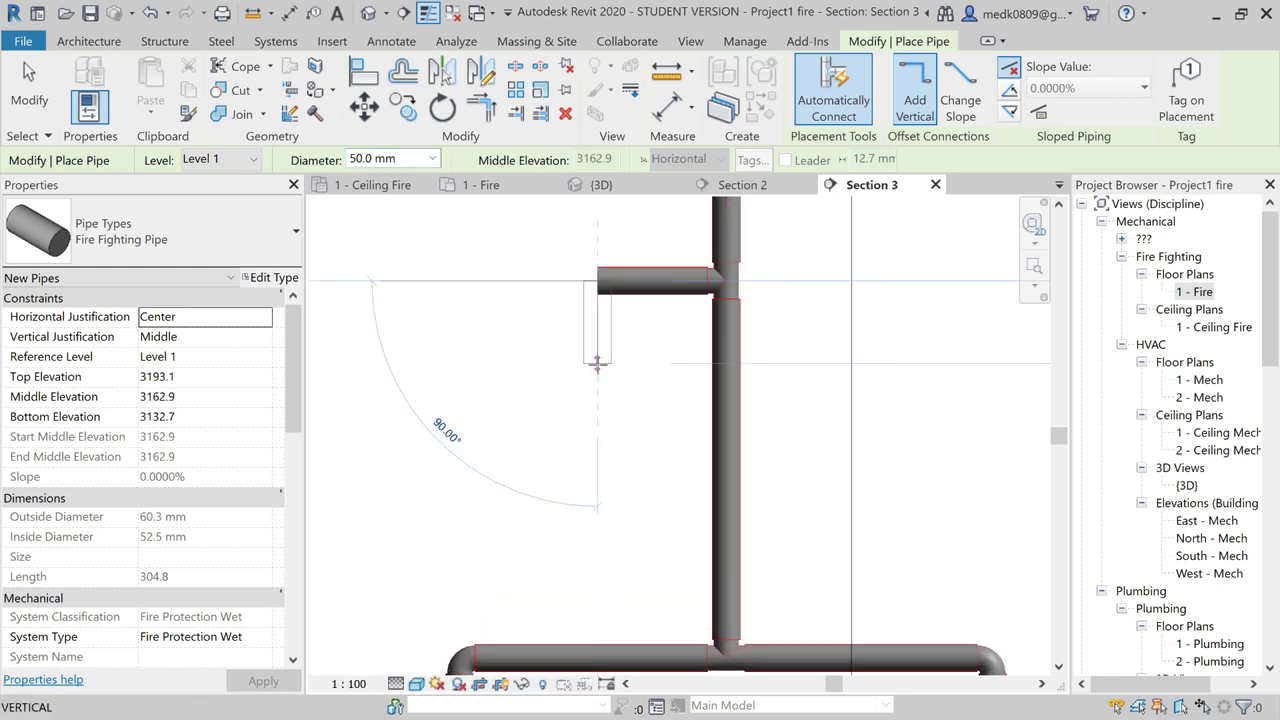
pyautogui.click(598, 392)
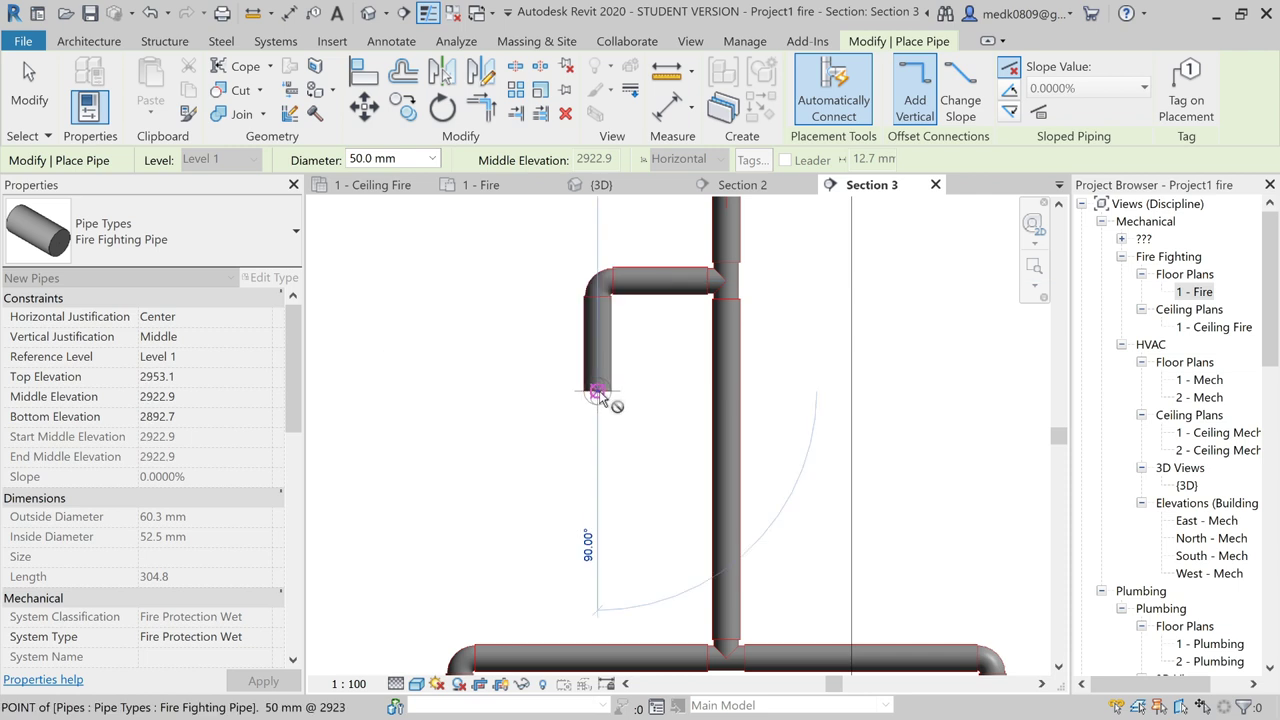
pyautogui.press('Escape')
pyautogui.scroll(-3, 601, 396)
pyautogui.press('Escape')
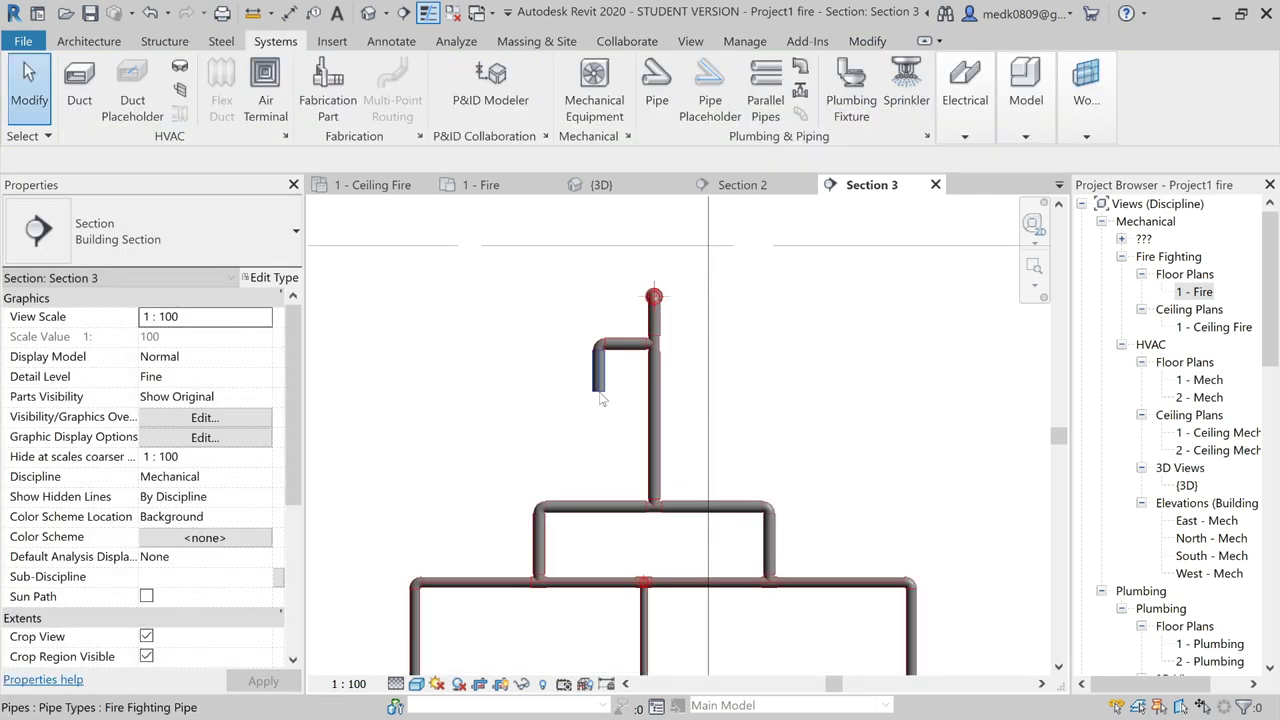
# - Place an M_Pressure Gauge 50 mm Dial on the end of the downturned branch
pyautogui.click(799, 92)
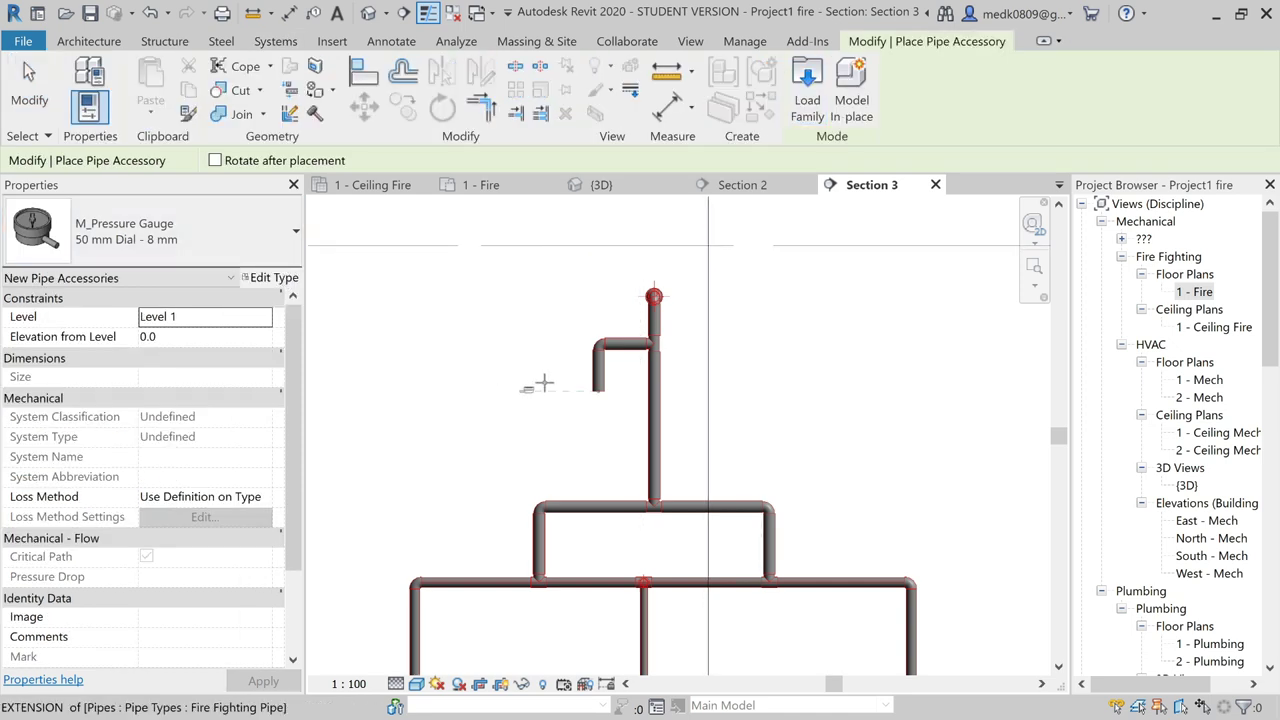
pyautogui.scroll(2, 543, 383)
pyautogui.scroll(2, 557, 380)
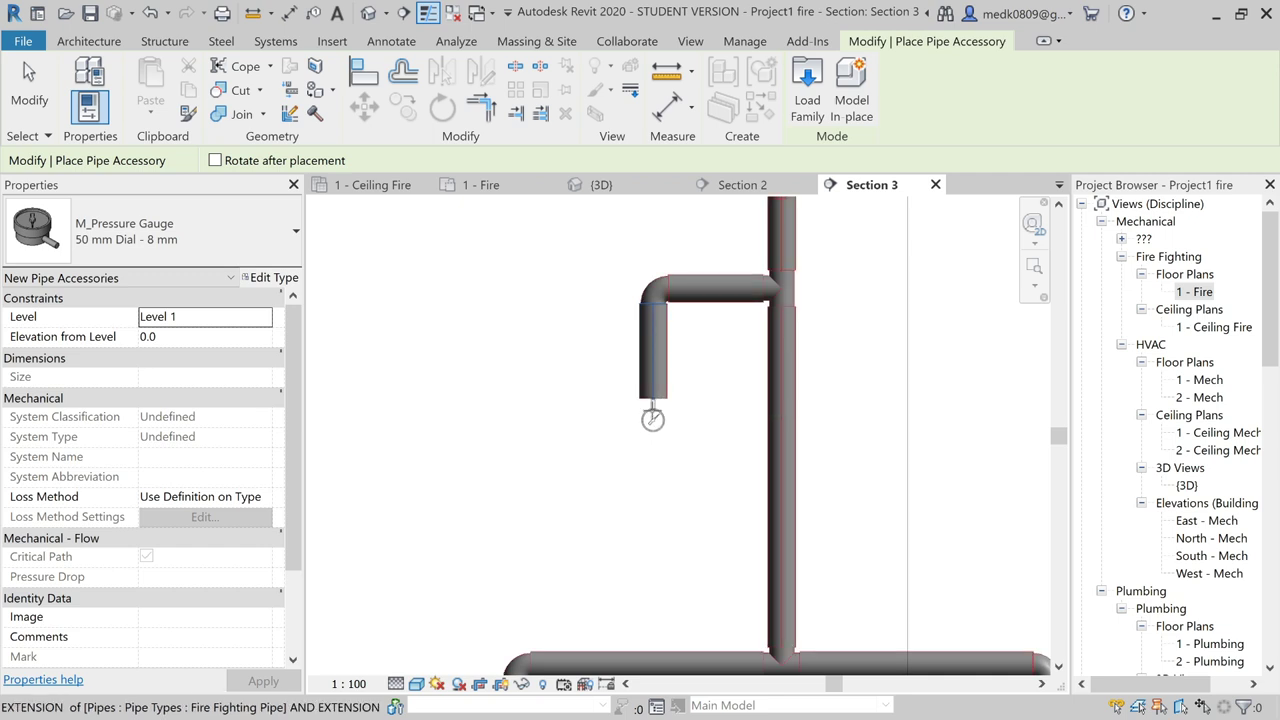
pyautogui.click(652, 405)
pyautogui.press('Escape')
pyautogui.press('Escape')
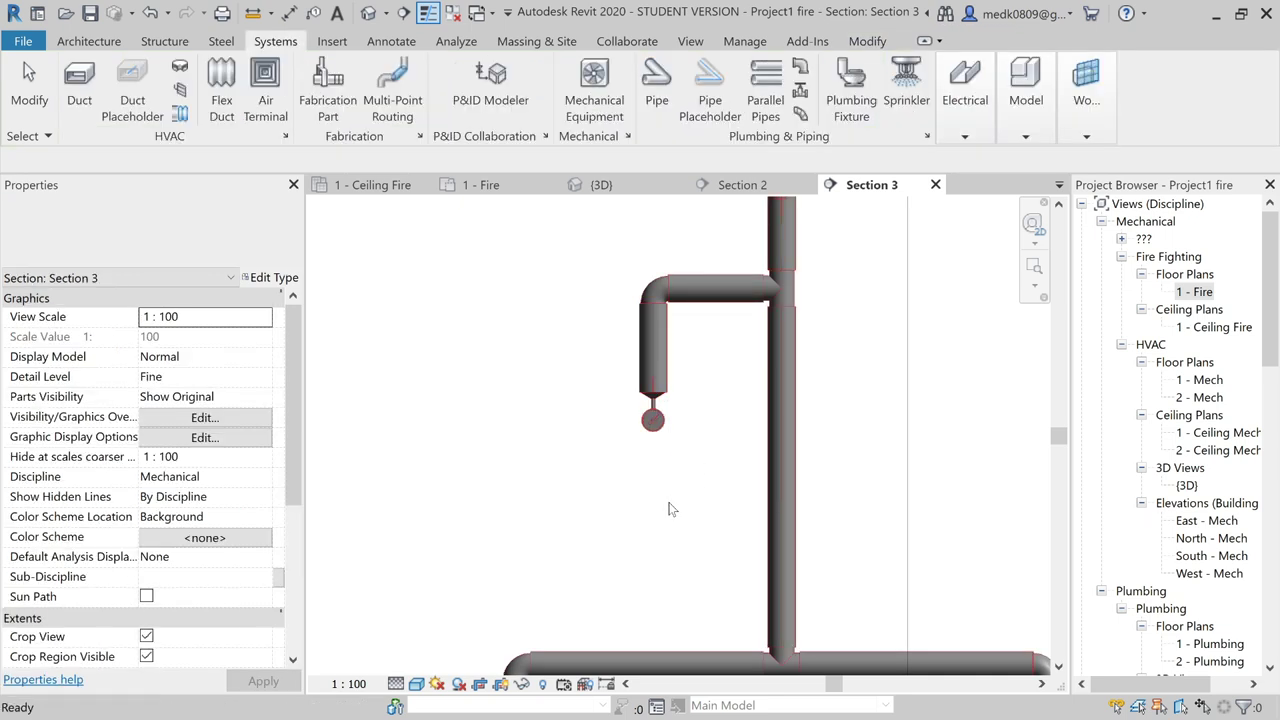
# - Check that the gauge at 2922.9 mm is connected to the branch pipe
pyautogui.scroll(2, 655, 430)
pyautogui.scroll(1, 655, 430)
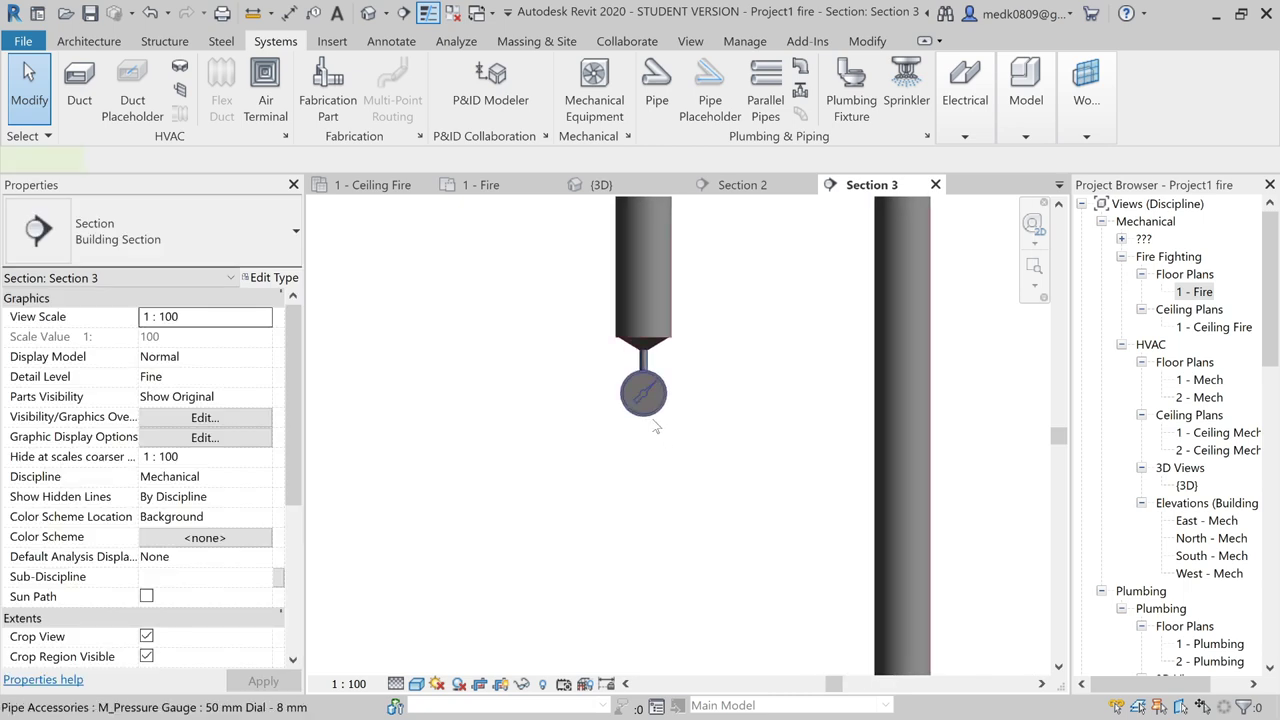
pyautogui.click(655, 426)
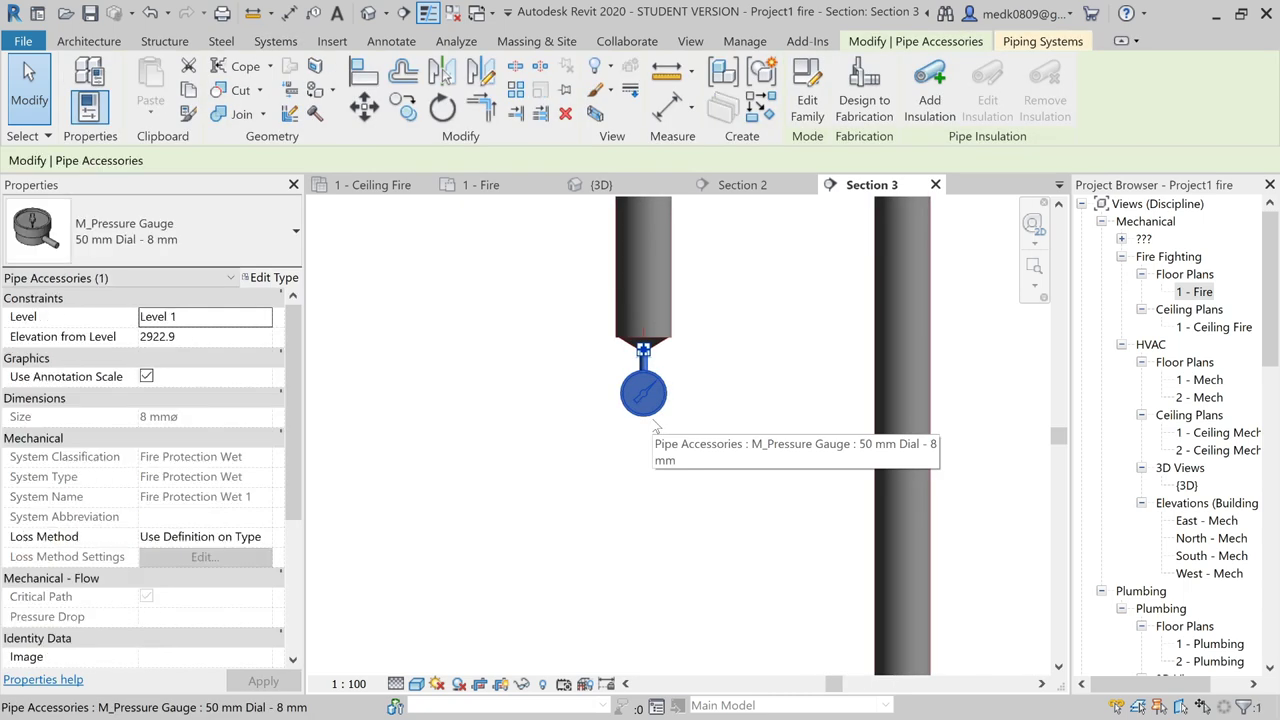
pyautogui.click(634, 466)
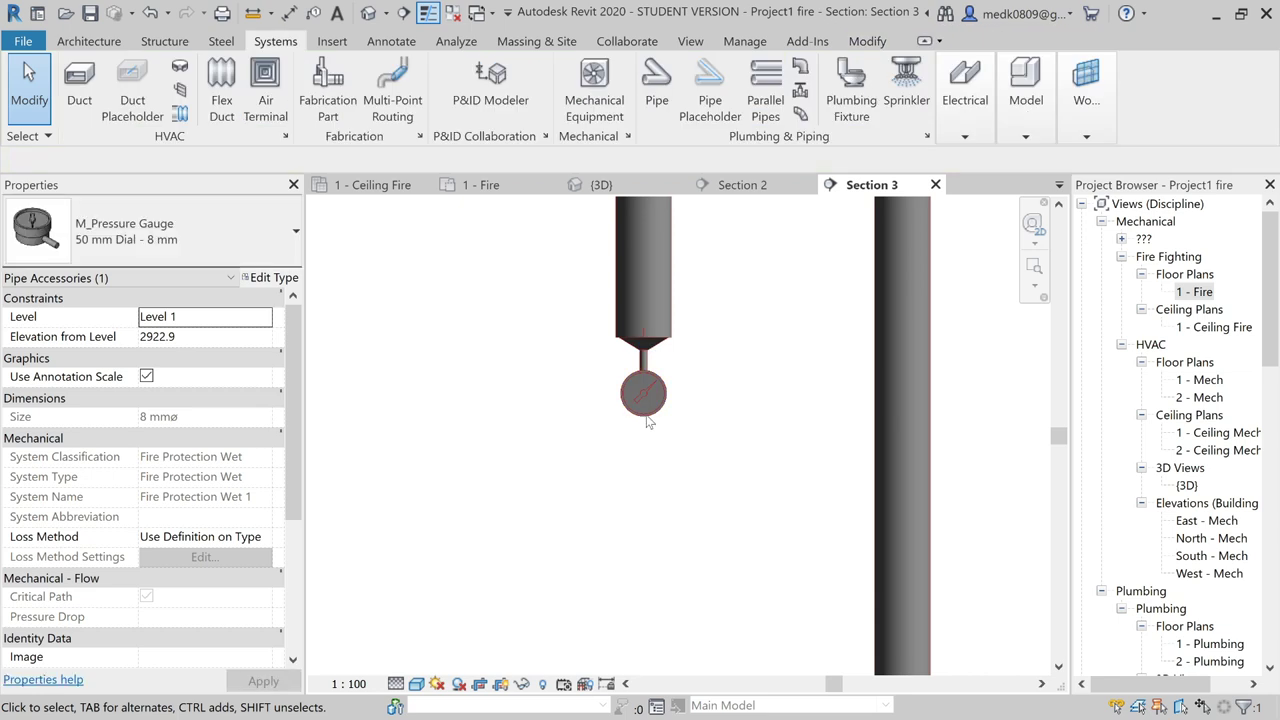
pyautogui.click(647, 418)
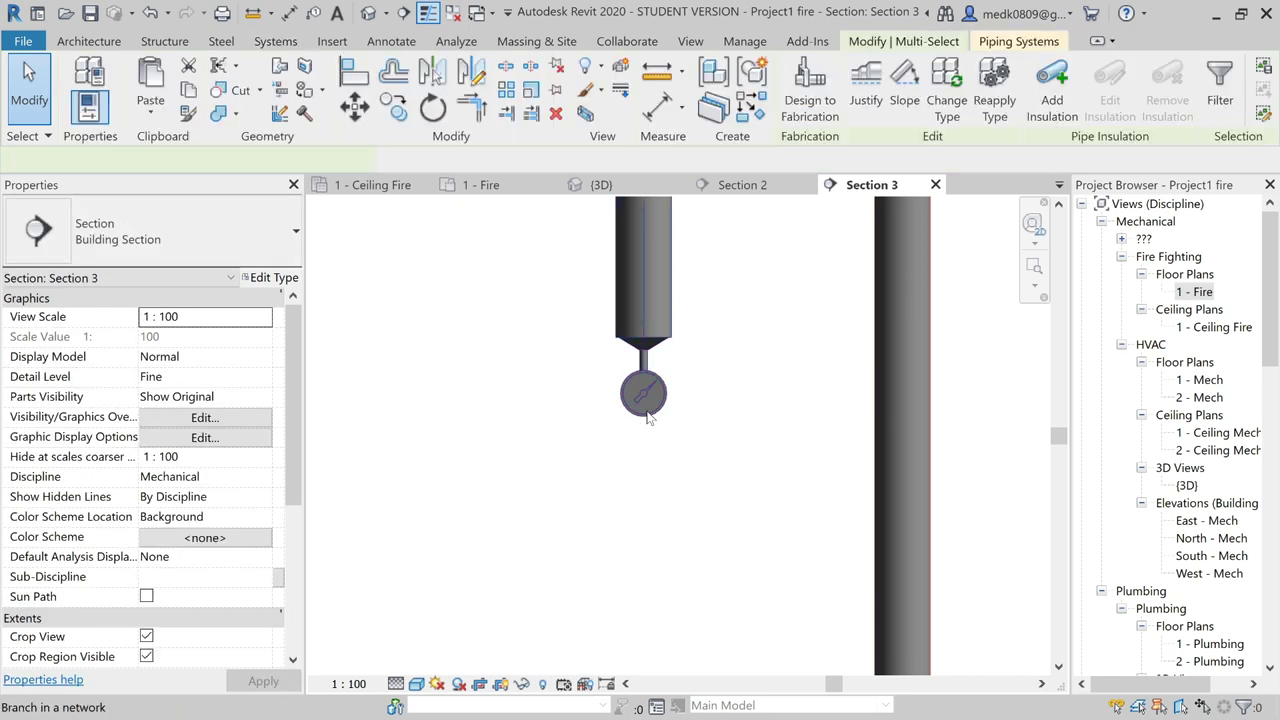
pyautogui.press('Escape')
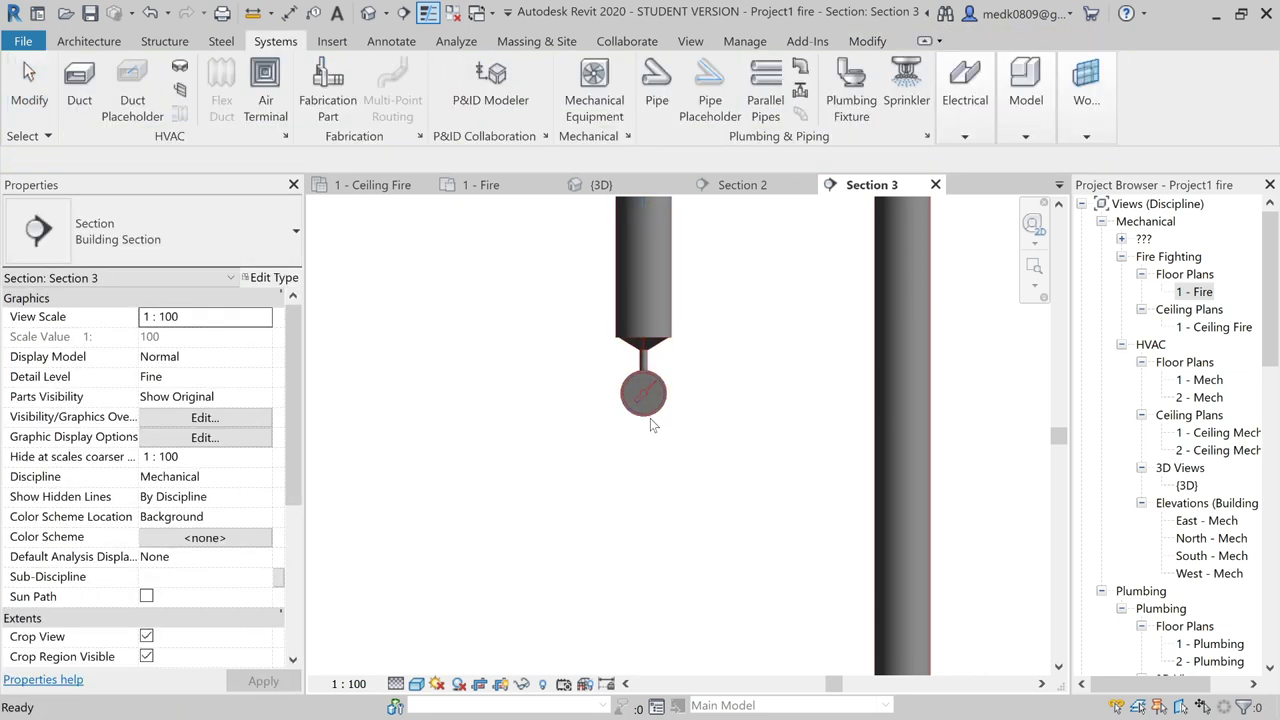
pyautogui.scroll(-3, 648, 418)
pyautogui.scroll(-2, 648, 418)
pyautogui.scroll(-2, 650, 420)
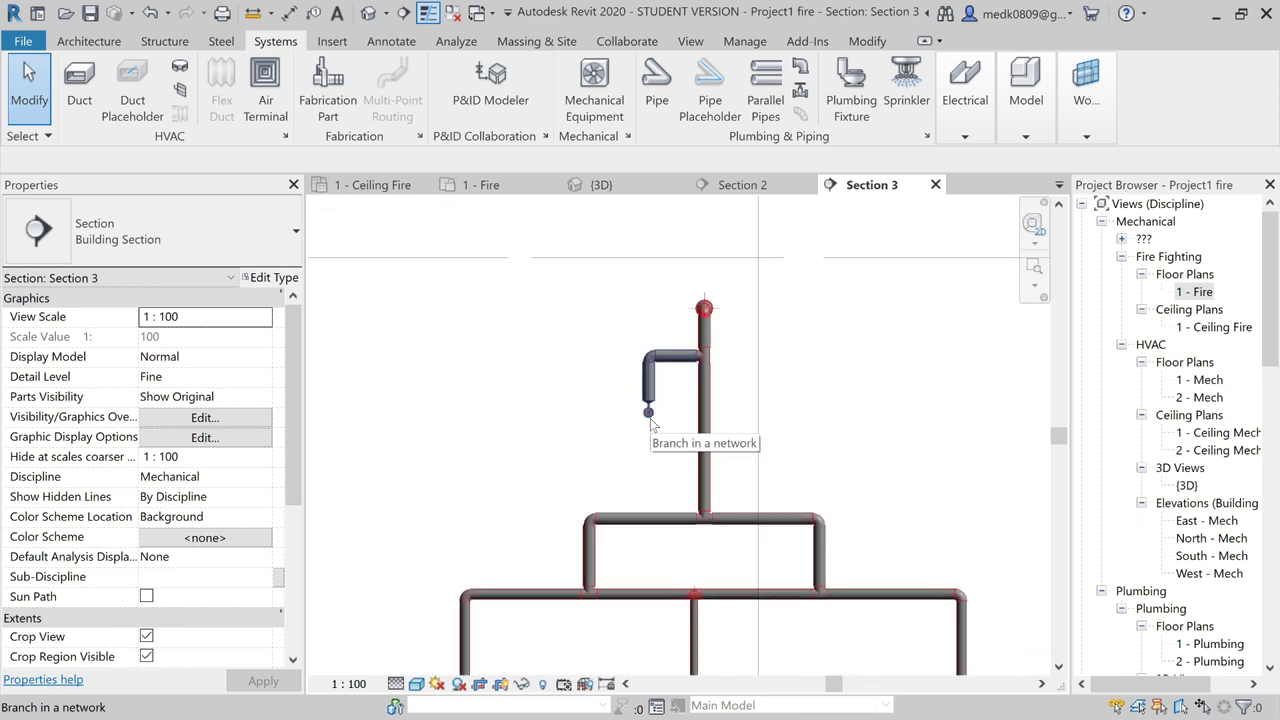
# - Pan the 1 - Fire plan to the pump room, then inspect the piping in the {3D} view
pyautogui.click(484, 190)
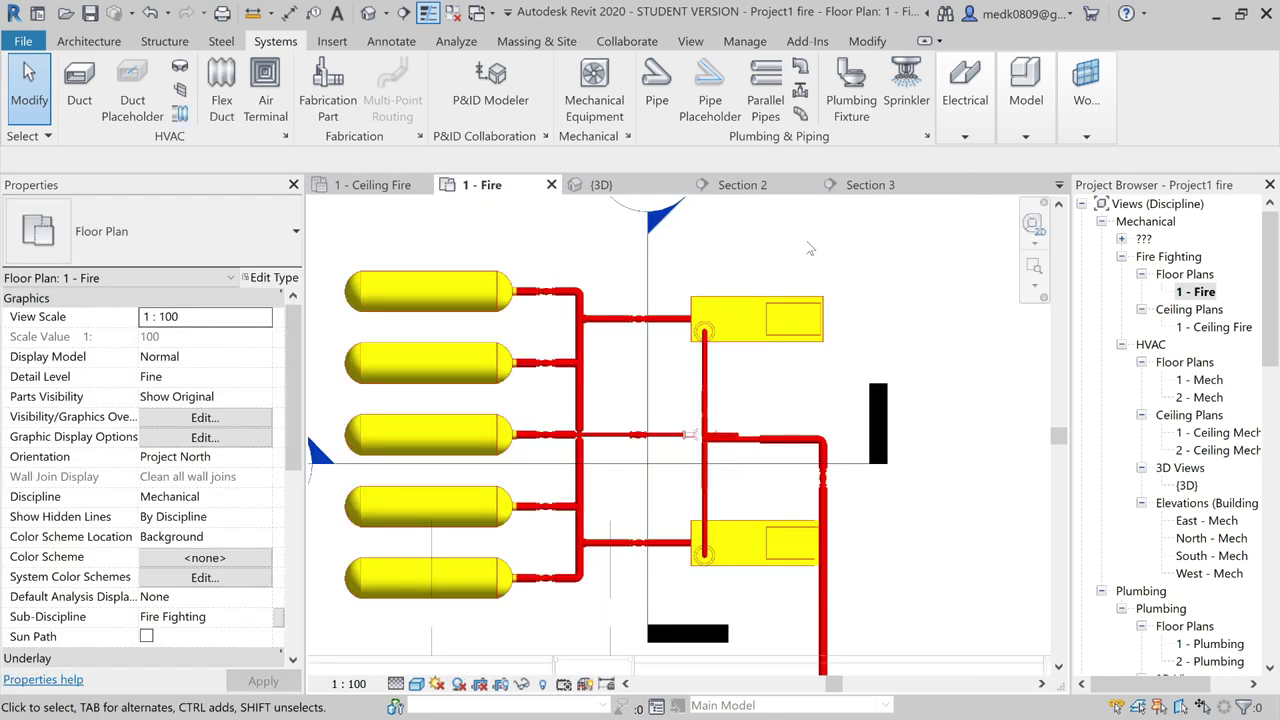
pyautogui.scroll(-2, 810, 249)
pyautogui.moveTo(805, 300)
pyautogui.mouseDown(button='middle')
pyautogui.moveTo(830, 366)
pyautogui.moveTo(833, 296)
pyautogui.mouseUp(button='middle')
pyautogui.click(601, 185)
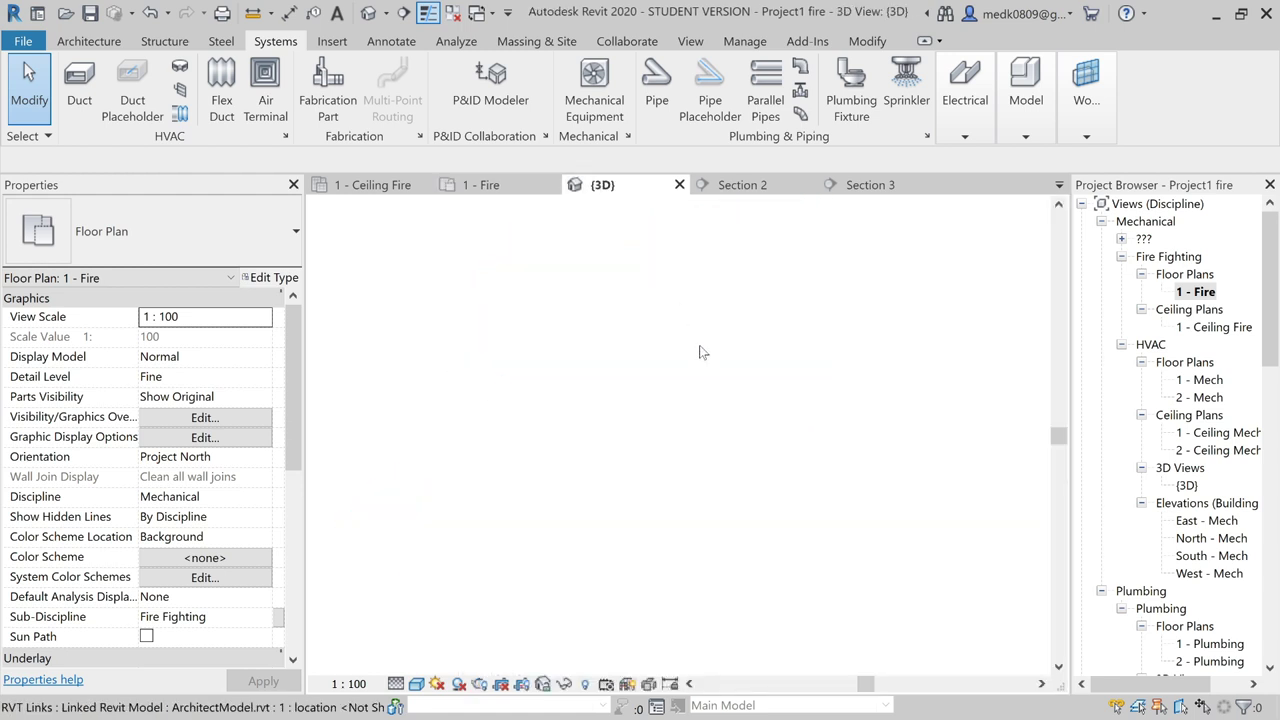
pyautogui.moveTo(700, 352)
pyautogui.keyDown('shift'); pyautogui.mouseDown(button='middle')
pyautogui.moveTo(697, 325)
pyautogui.moveTo(720, 327)
pyautogui.moveTo(634, 345)
pyautogui.moveTo(700, 350)
pyautogui.mouseUp(button='middle'); pyautogui.keyUp('shift')
pyautogui.scroll(-3, 730, 328)
# - Move the Section 2 cut line up across the tank row and open the Section 2 view
pyautogui.hotkey('ctrl', 'Tab')
pyautogui.moveTo(789, 451); pyautogui.dragTo(792, 352, button='middle')
pyautogui.click(789, 478)
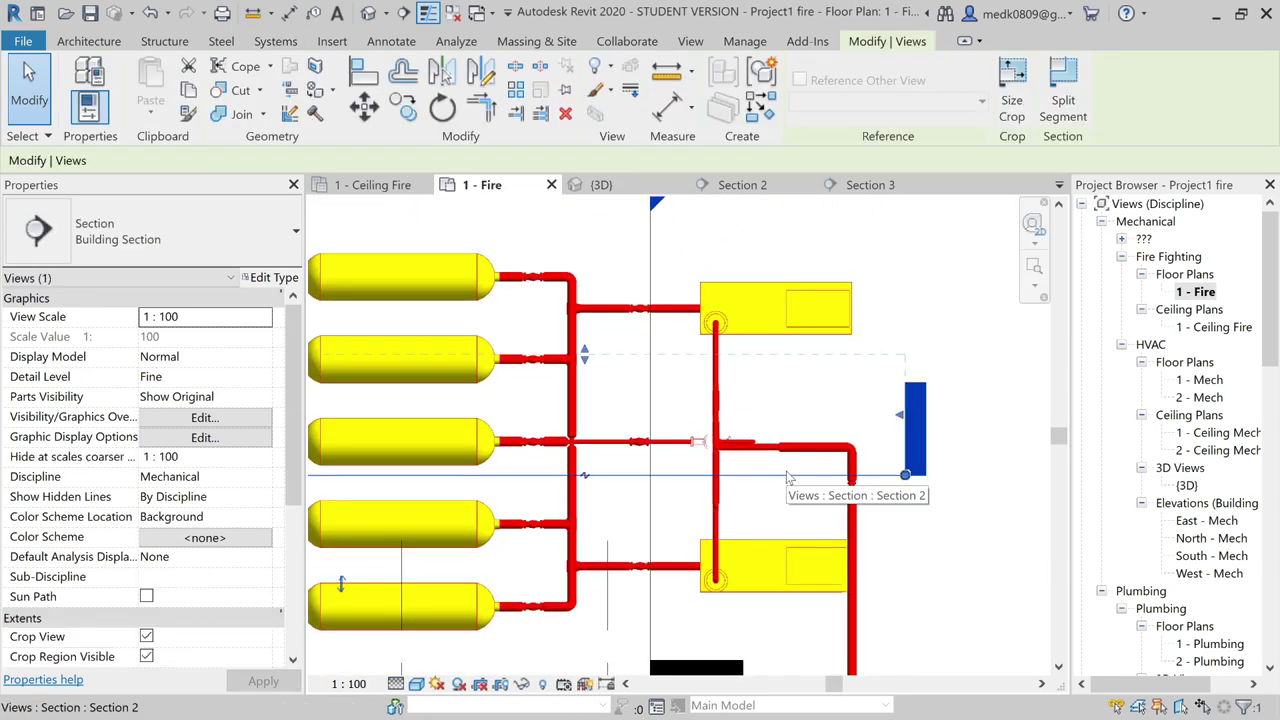
pyautogui.moveTo(770, 478); pyautogui.dragTo(836, 374)
pyautogui.rightClick(850, 380)
pyautogui.click(880, 399)
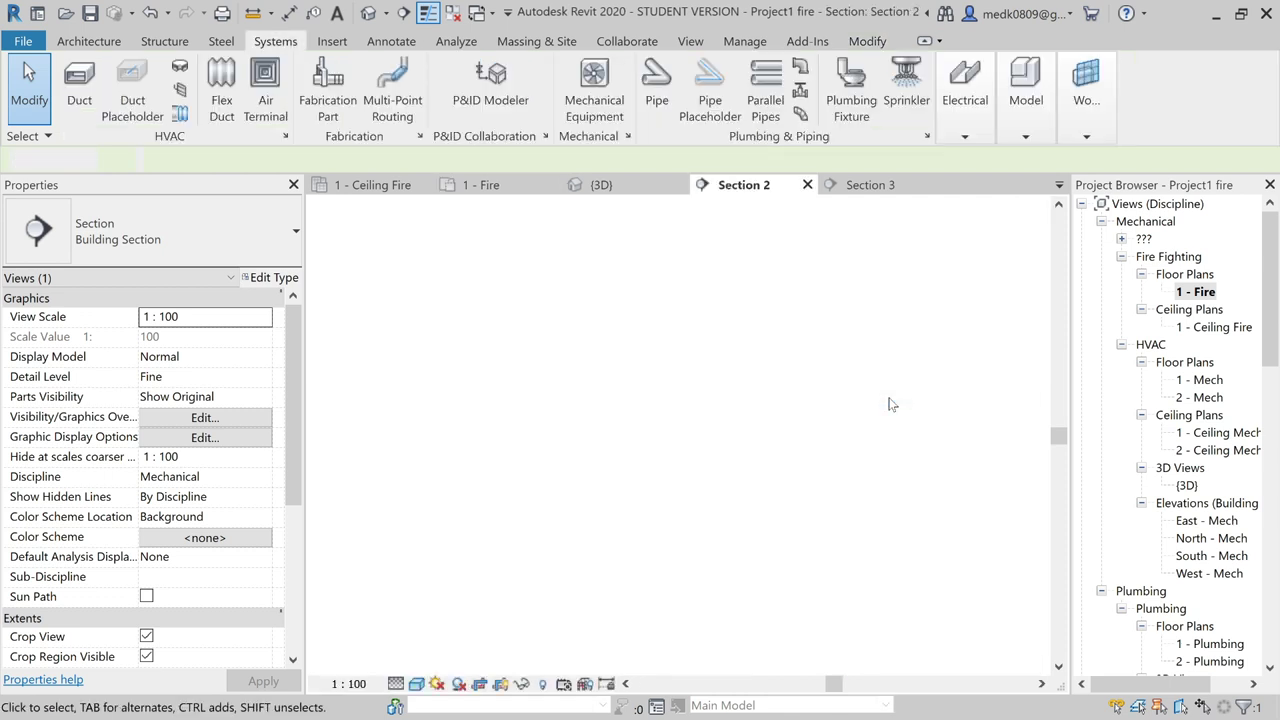
# - Draw a 50 mm Fire Fighting Pipe branching left off the pump riser at 1721.5 mm, elbowing down into a short drop
pyautogui.scroll(-2, 714, 398)
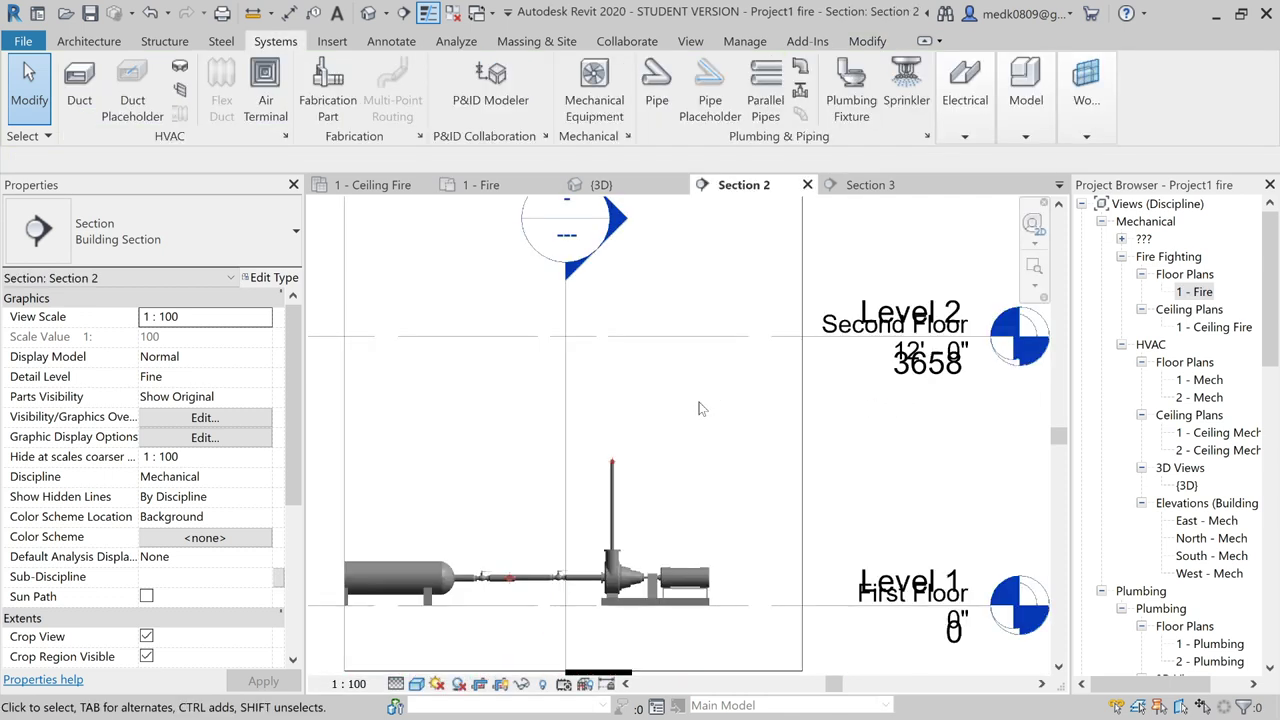
pyautogui.scroll(2, 590, 554)
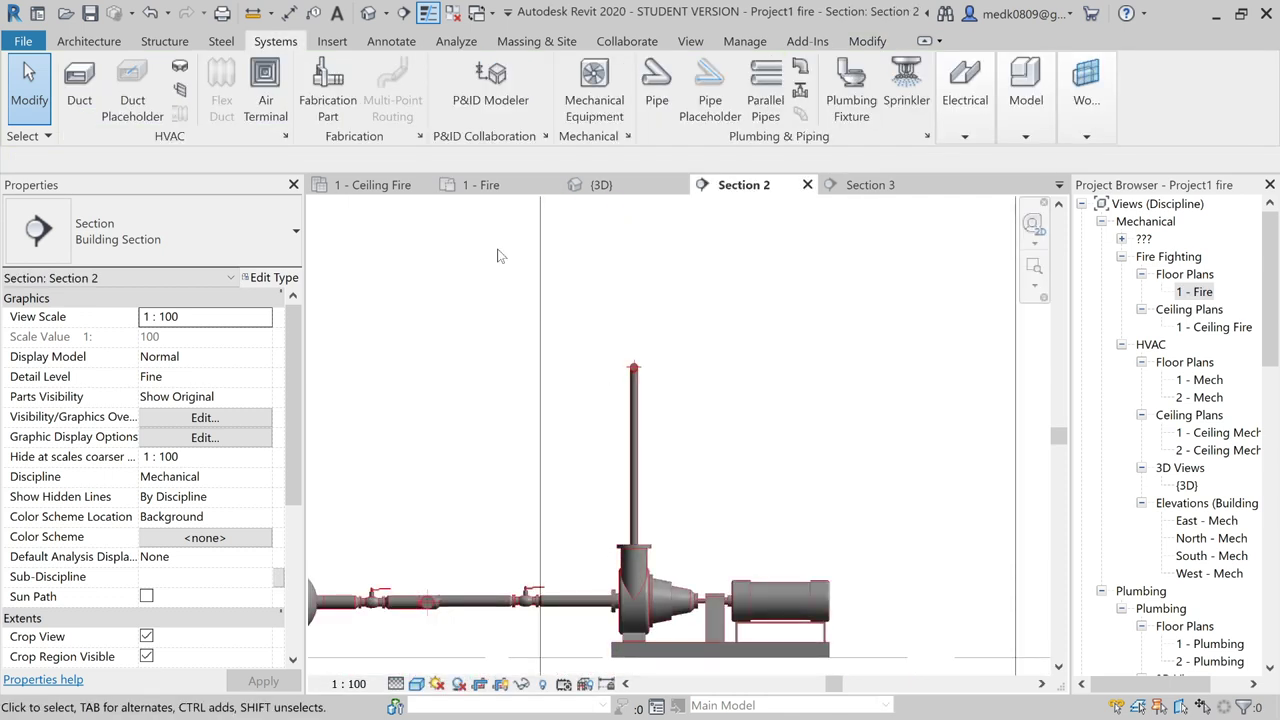
pyautogui.click(648, 90)
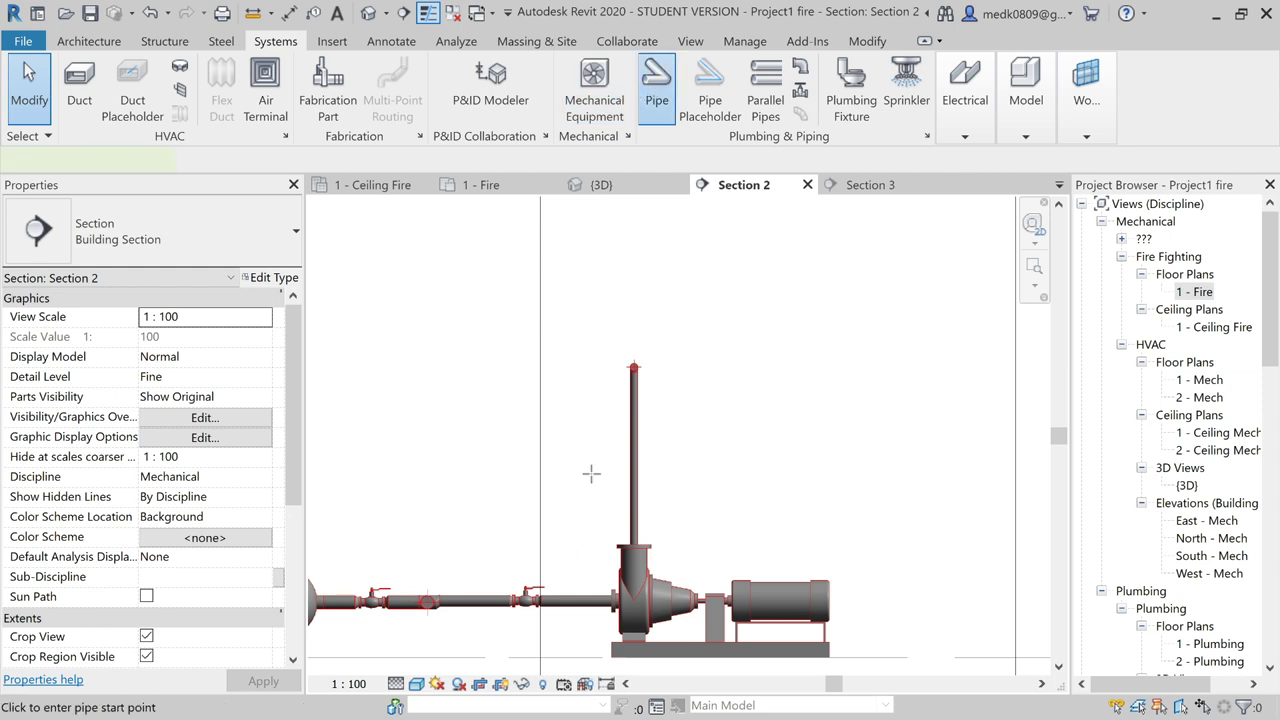
pyautogui.scroll(2, 591, 474)
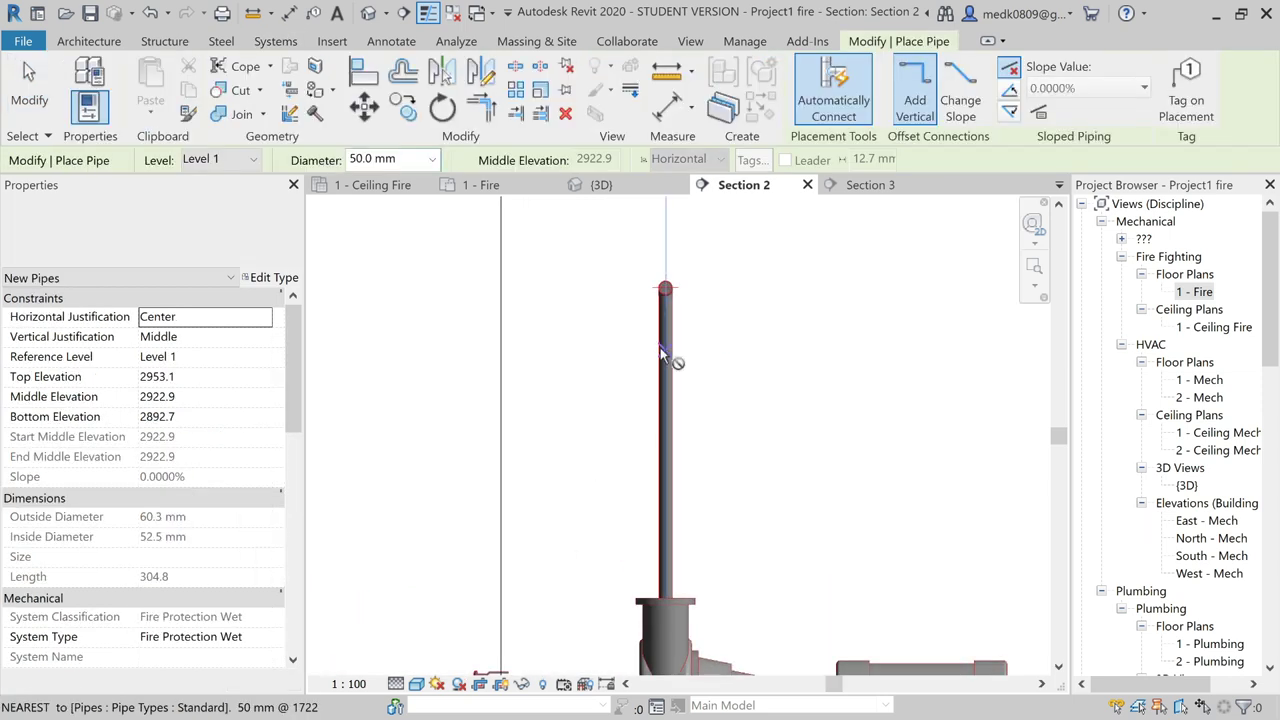
pyautogui.click(665, 350)
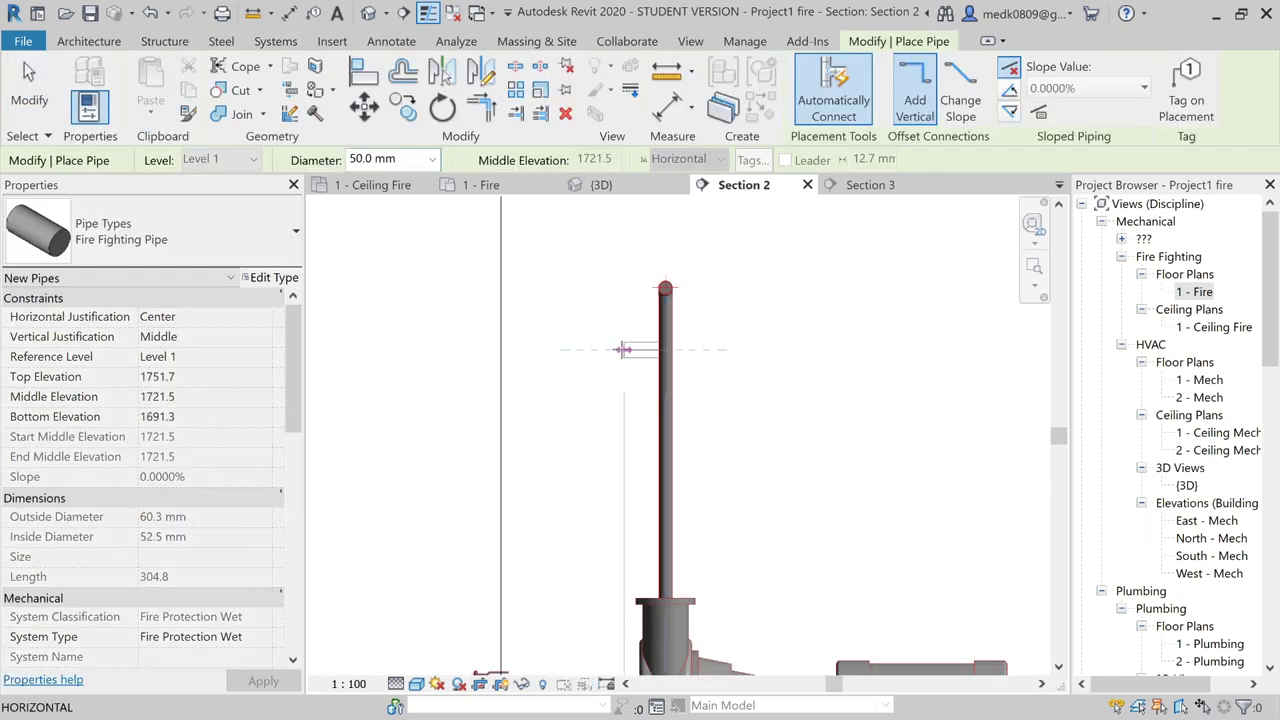
pyautogui.click(606, 422)
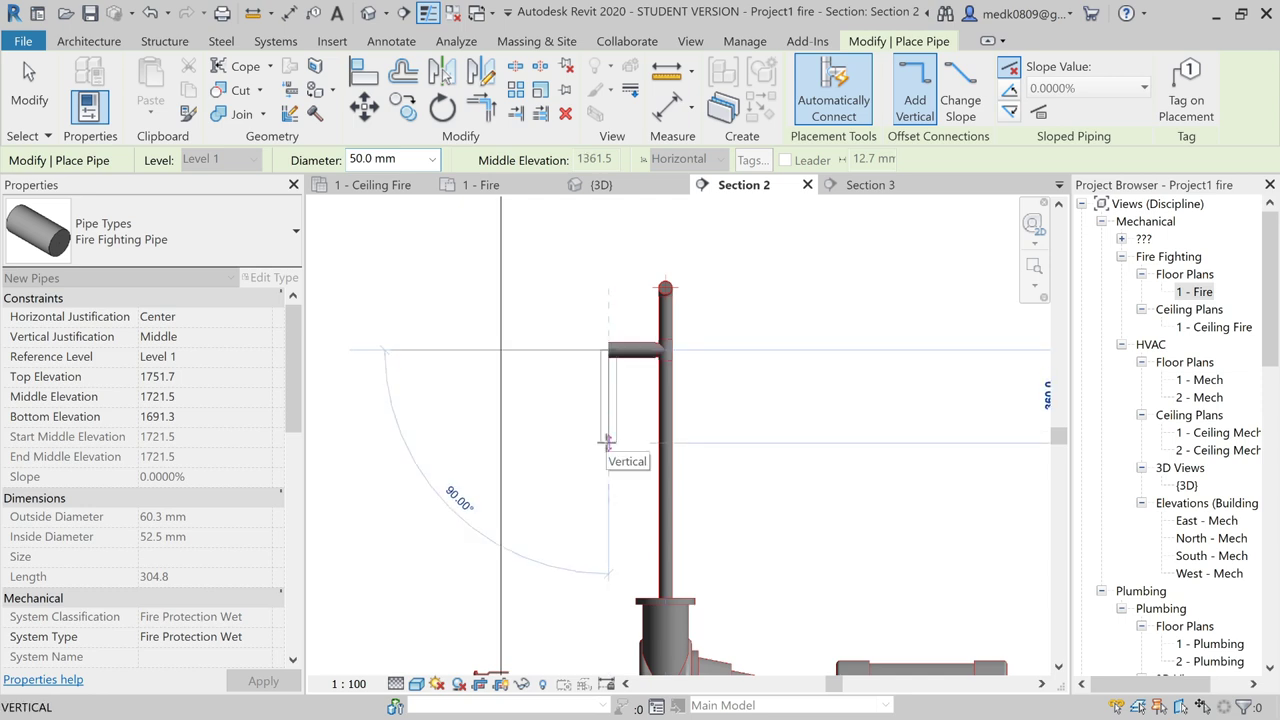
pyautogui.click(606, 443)
pyautogui.press('Escape')
pyautogui.press('Escape')
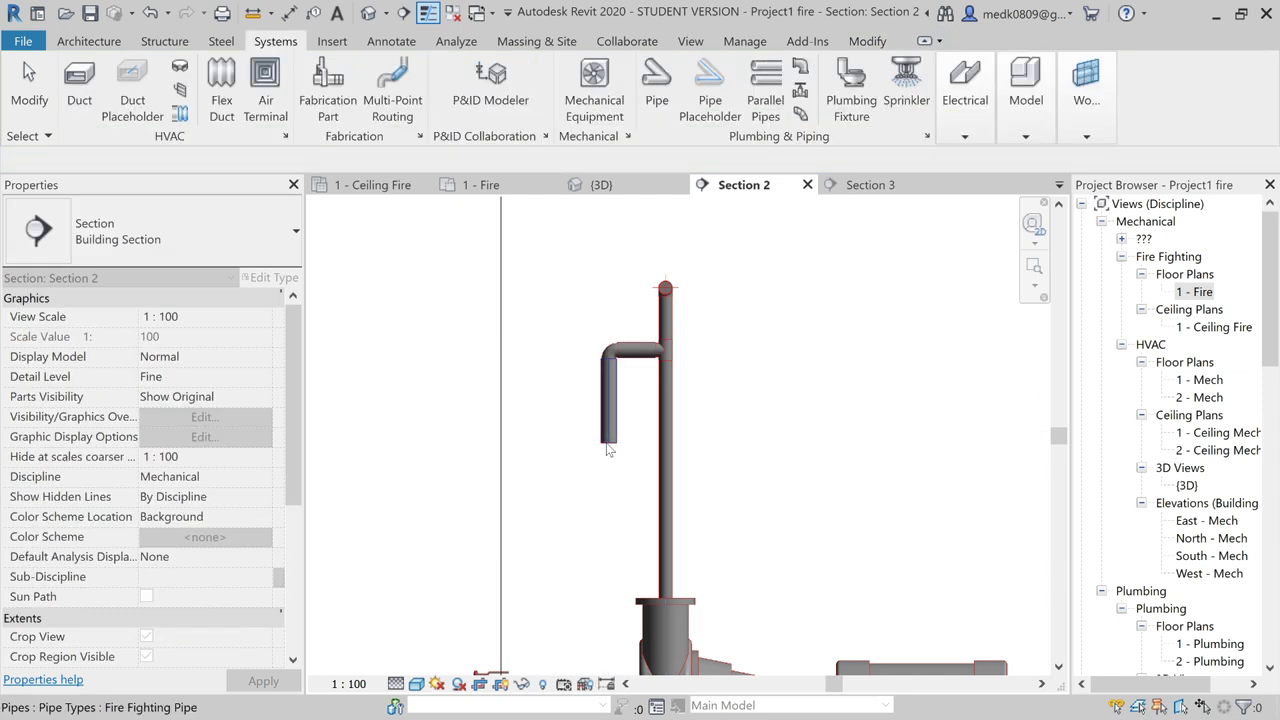
# - Place a 50 mm M_Ball Valve on the downturned branch drop
pyautogui.click(801, 89)
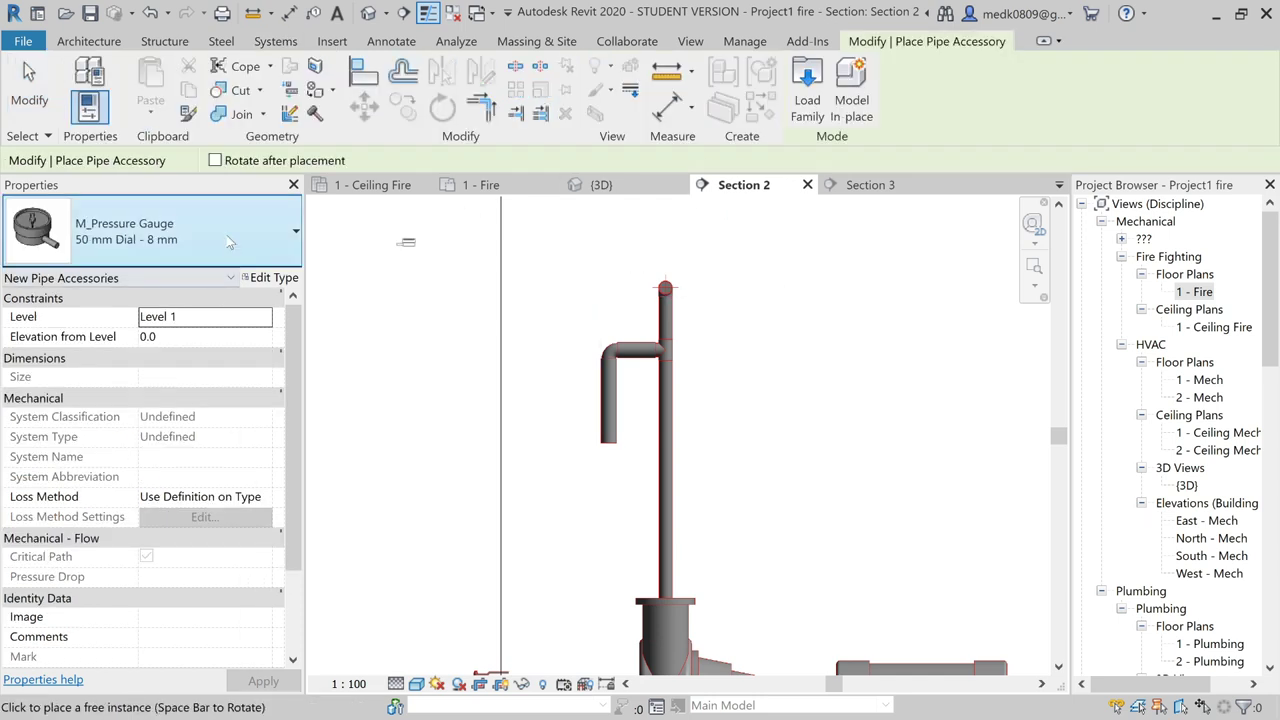
pyautogui.click(160, 232)
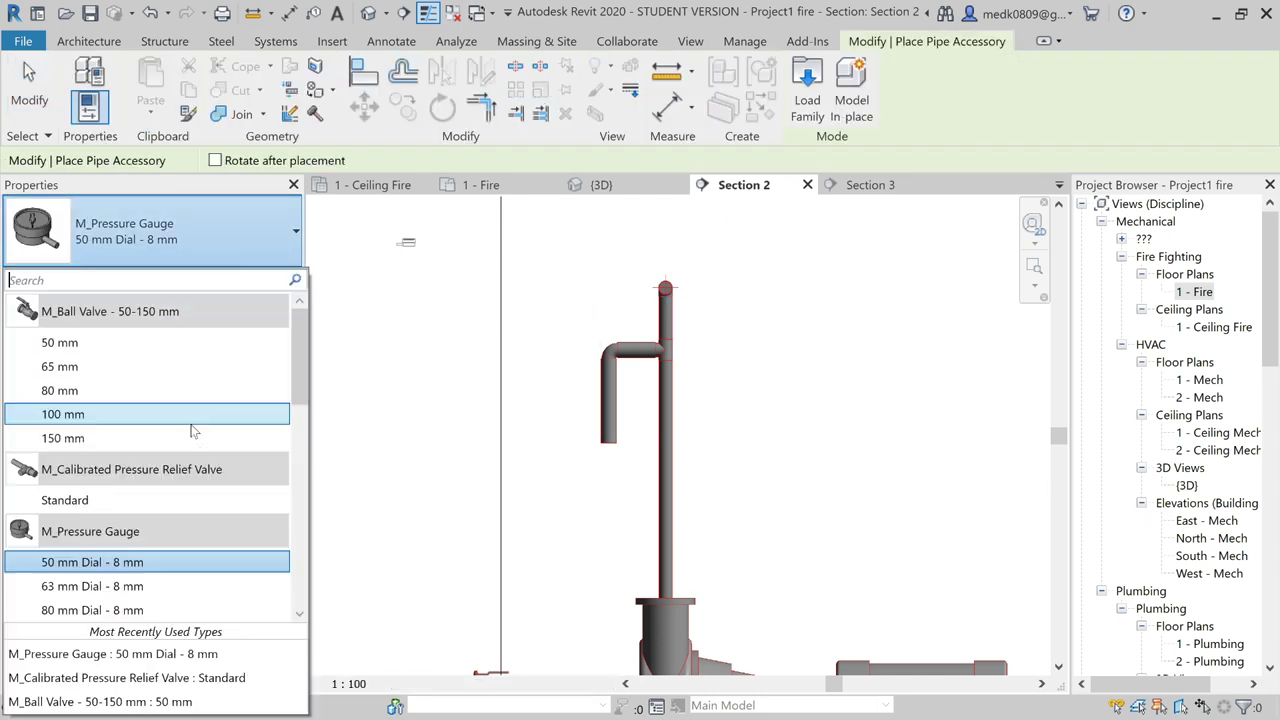
pyautogui.click(104, 344)
pyautogui.scroll(2, 608, 440)
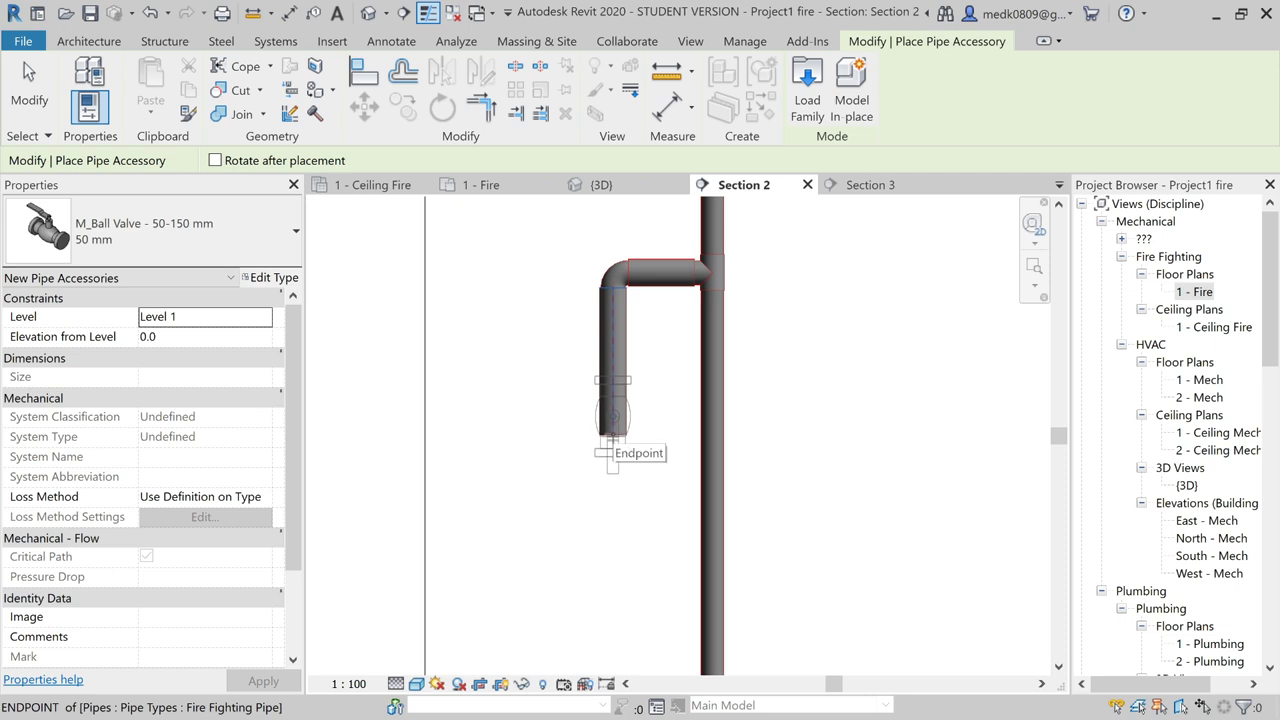
pyautogui.click(613, 405)
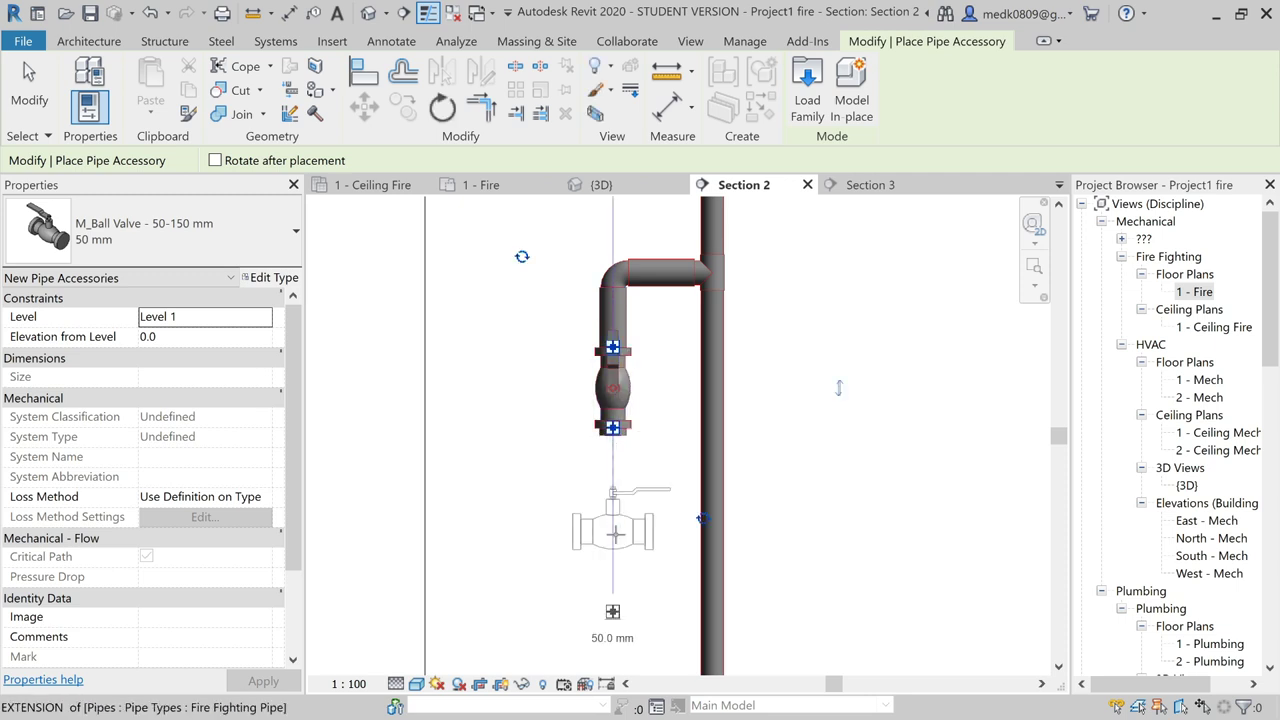
pyautogui.press('Escape')
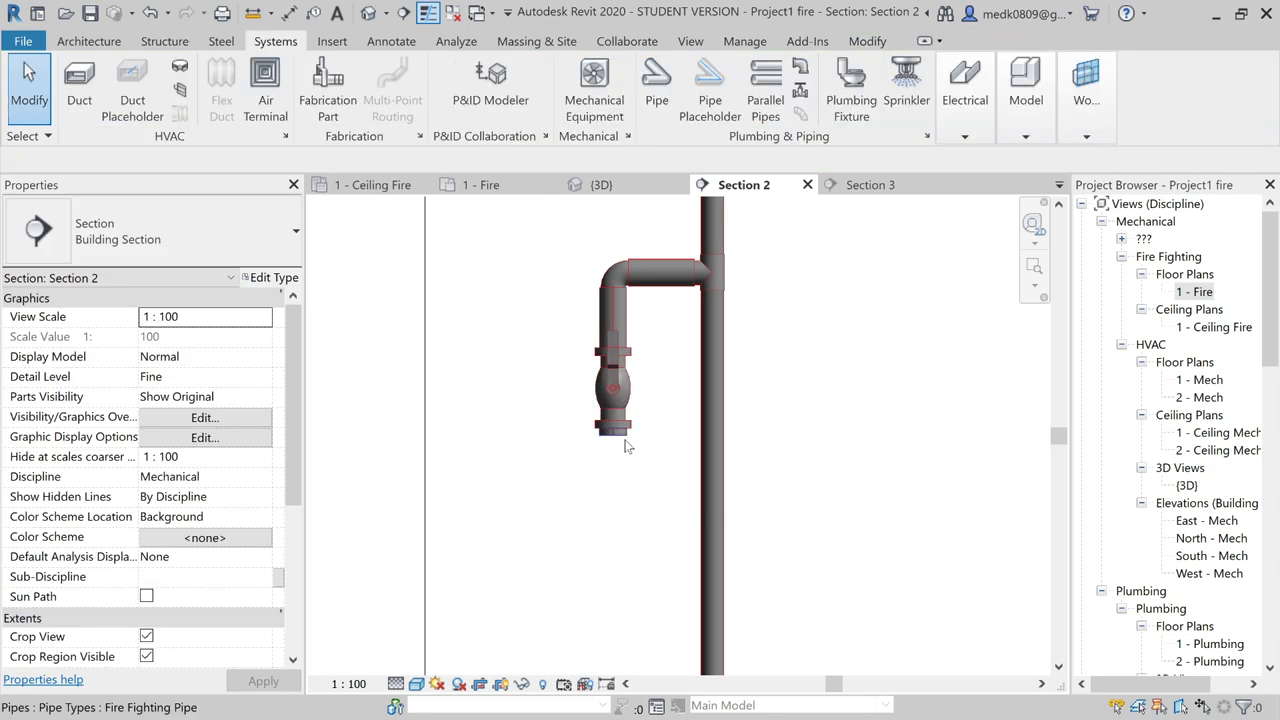
# - Extend the pipe stub below the ball valve further downward
pyautogui.click(610, 430)
pyautogui.rightClick(612, 432)
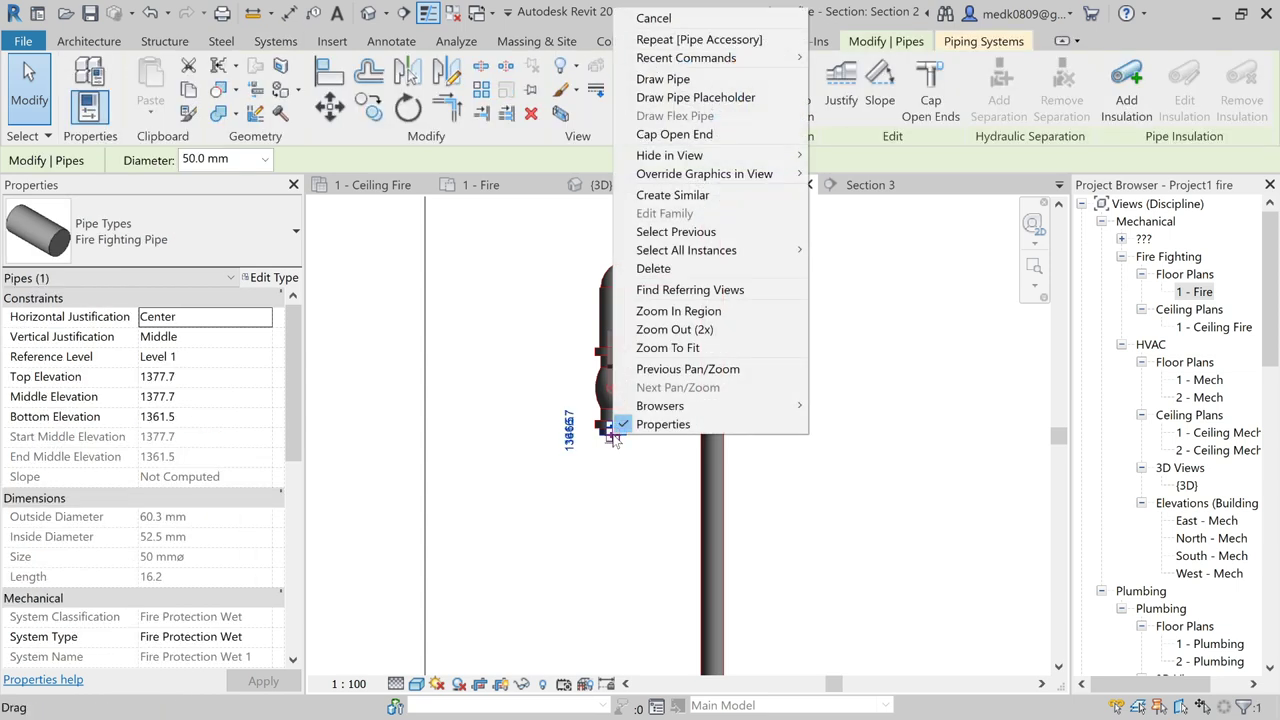
pyautogui.click(663, 79)
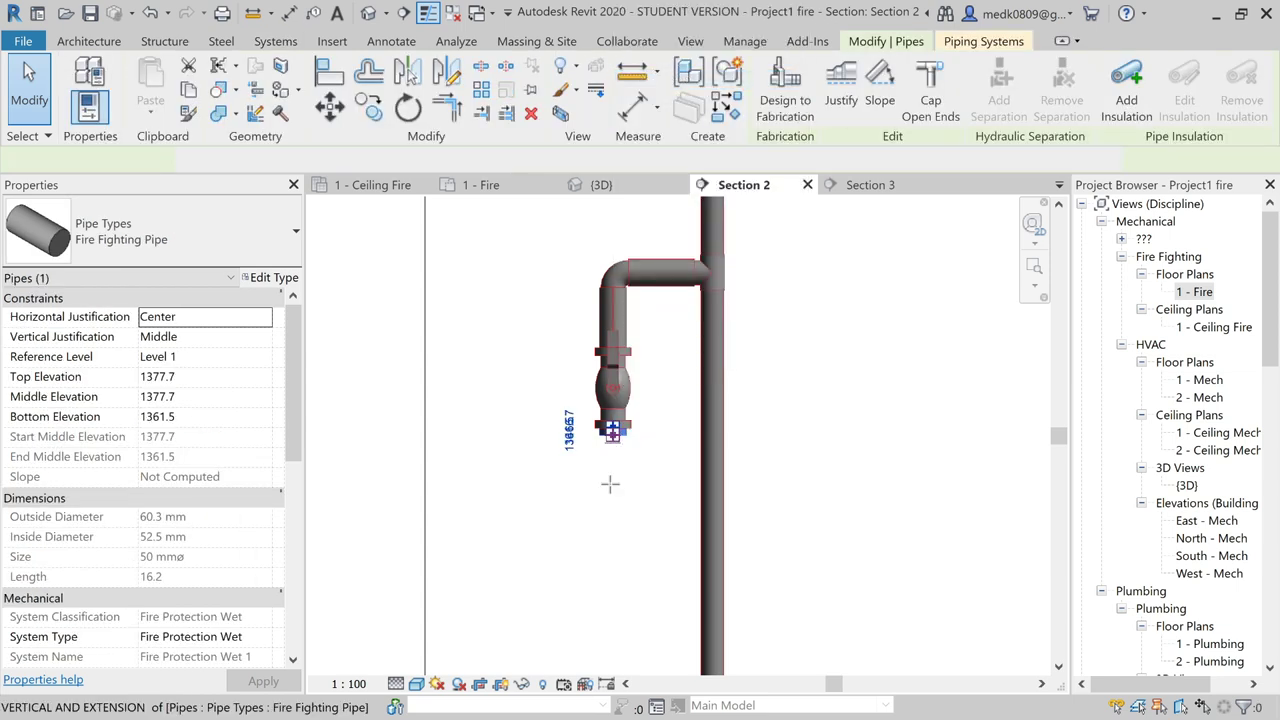
pyautogui.click(615, 490)
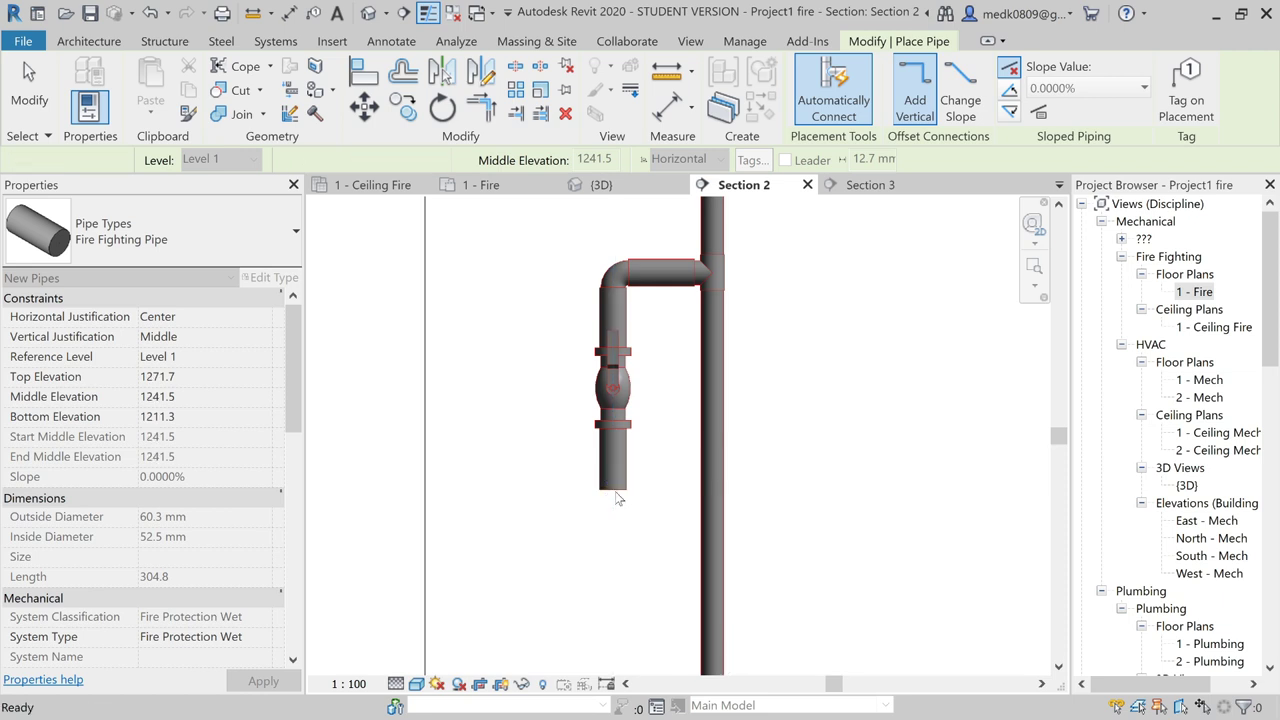
pyautogui.press('Escape')
pyautogui.scroll(-2, 617, 497)
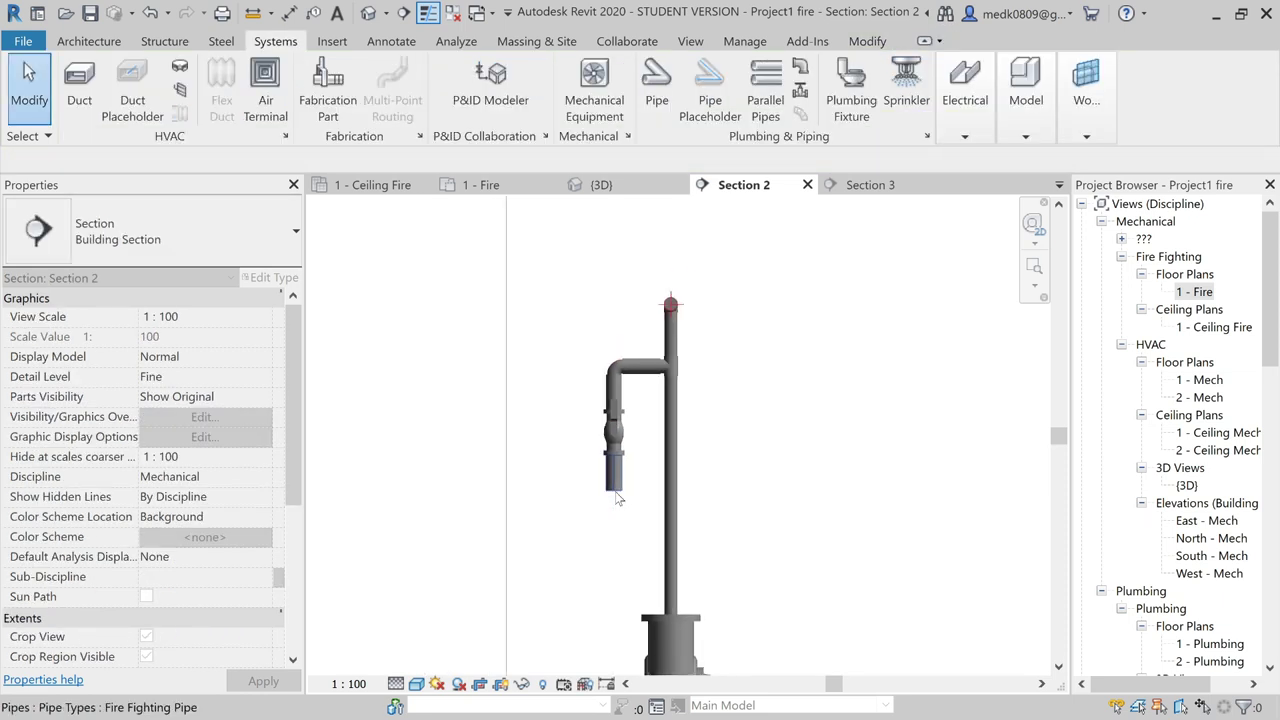
pyautogui.scroll(-2, 617, 497)
pyautogui.scroll(-1, 617, 497)
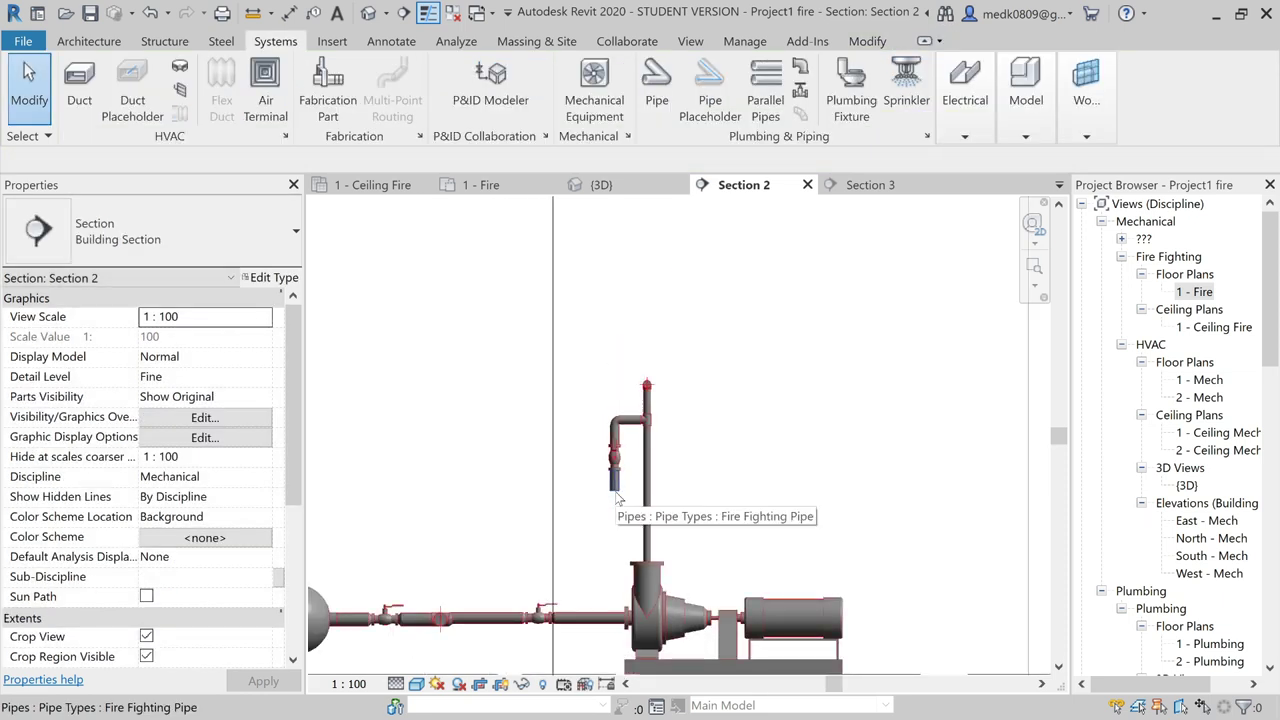
# - In the 1 - Fire plan, drag the Section 2 line down across the lower pump and reopen Section 2
pyautogui.click(500, 192)
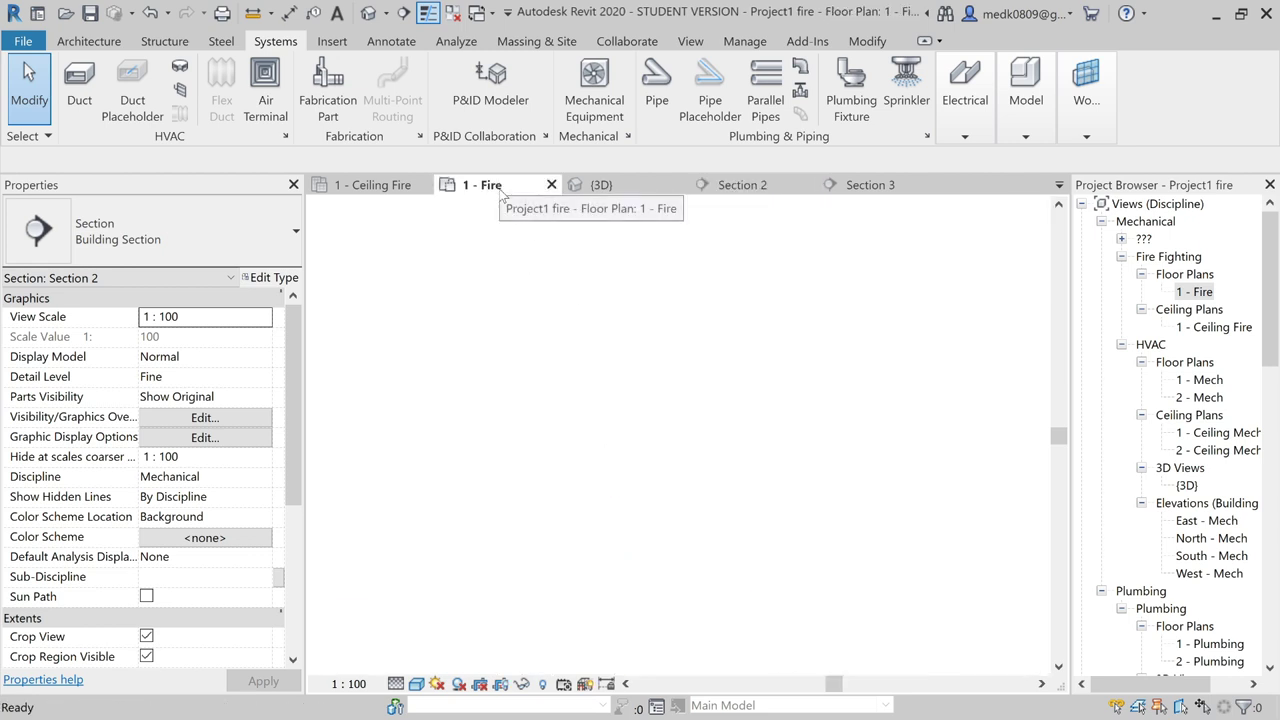
pyautogui.scroll(-1, 735, 449)
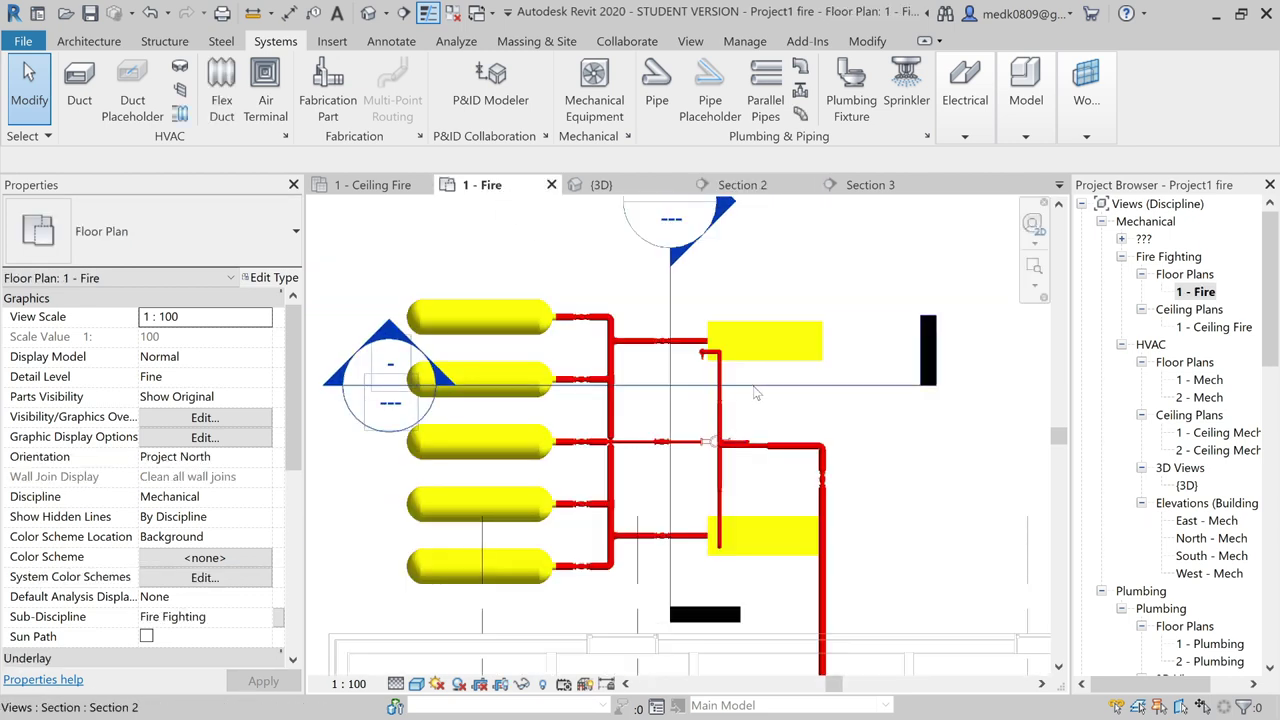
pyautogui.click(770, 385)
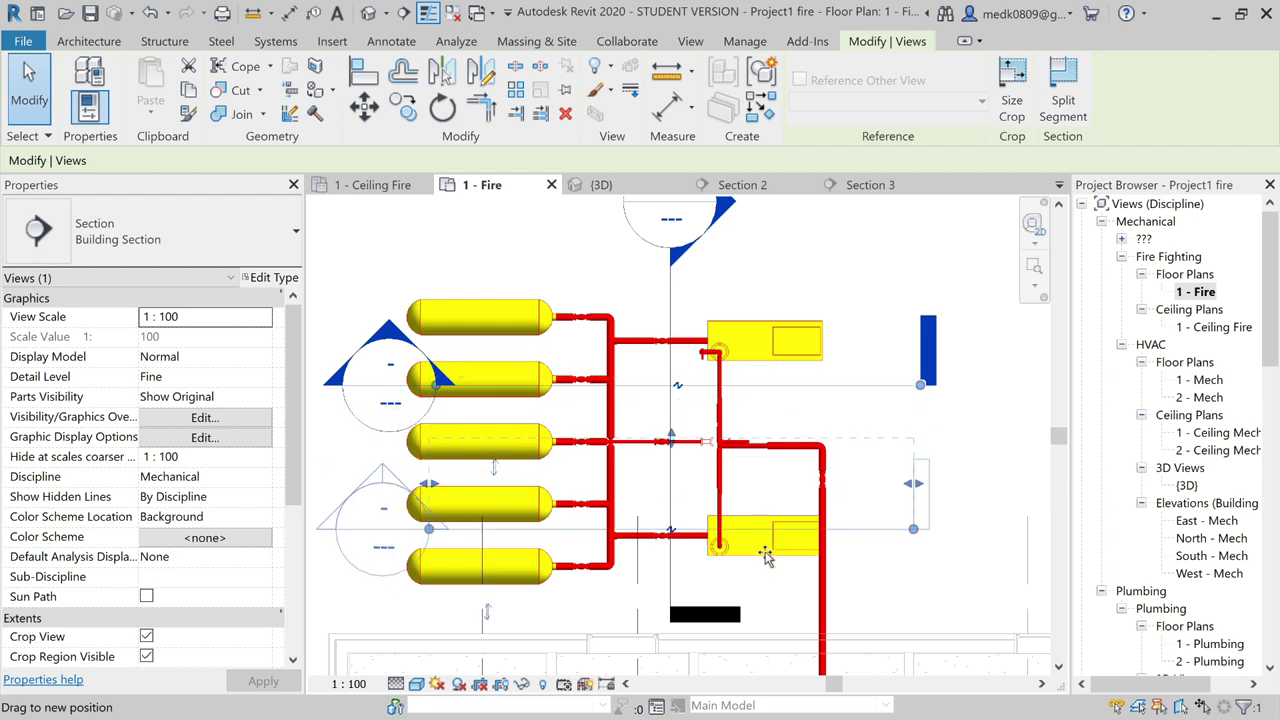
pyautogui.moveTo(765, 460); pyautogui.dragTo(764, 577)
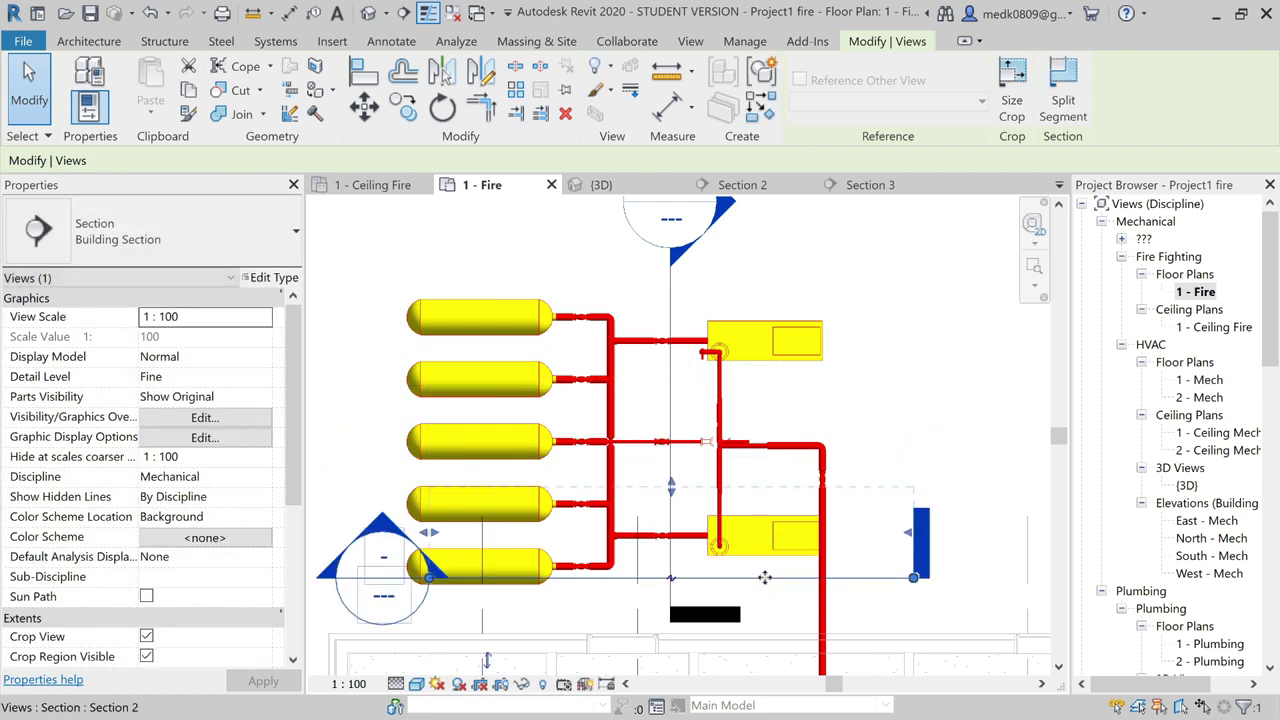
pyautogui.rightClick(764, 577)
pyautogui.click(818, 262)
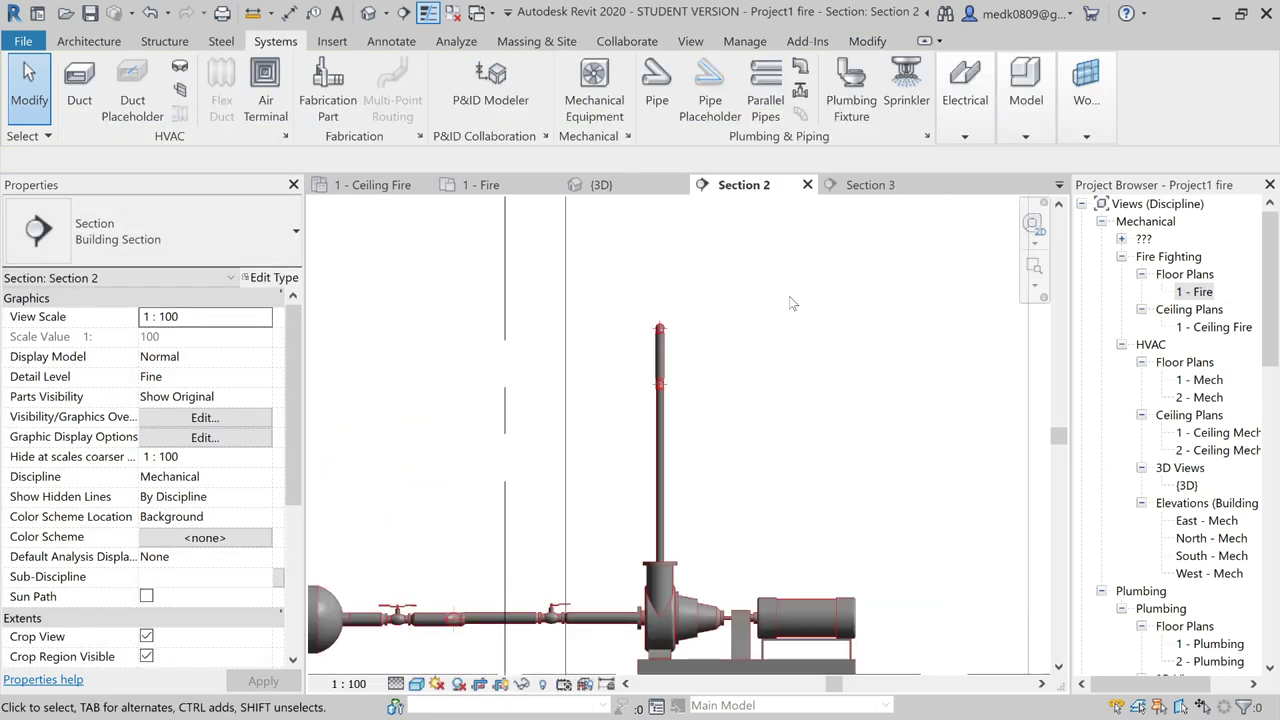
# - Draw a 50 mm branch off the lower pump riser that runs horizontally then turns down
pyautogui.scroll(2, 659, 415)
pyautogui.scroll(1, 659, 415)
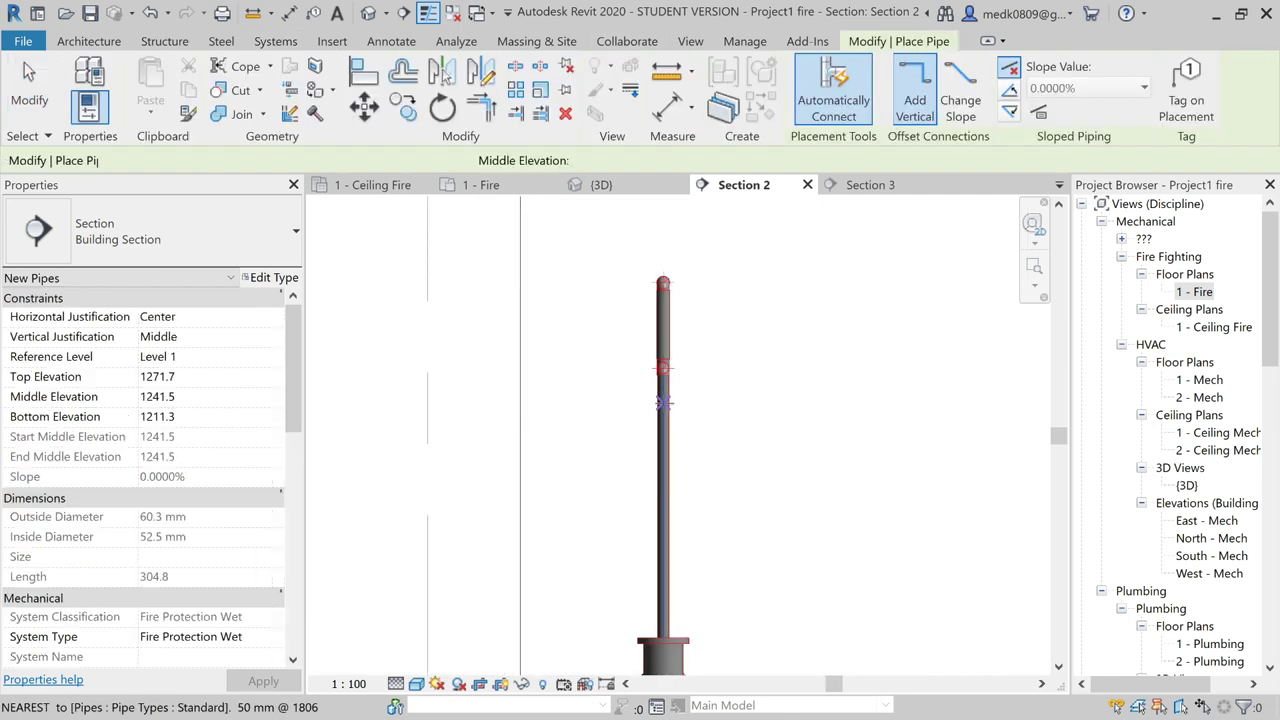
pyautogui.click(662, 418)
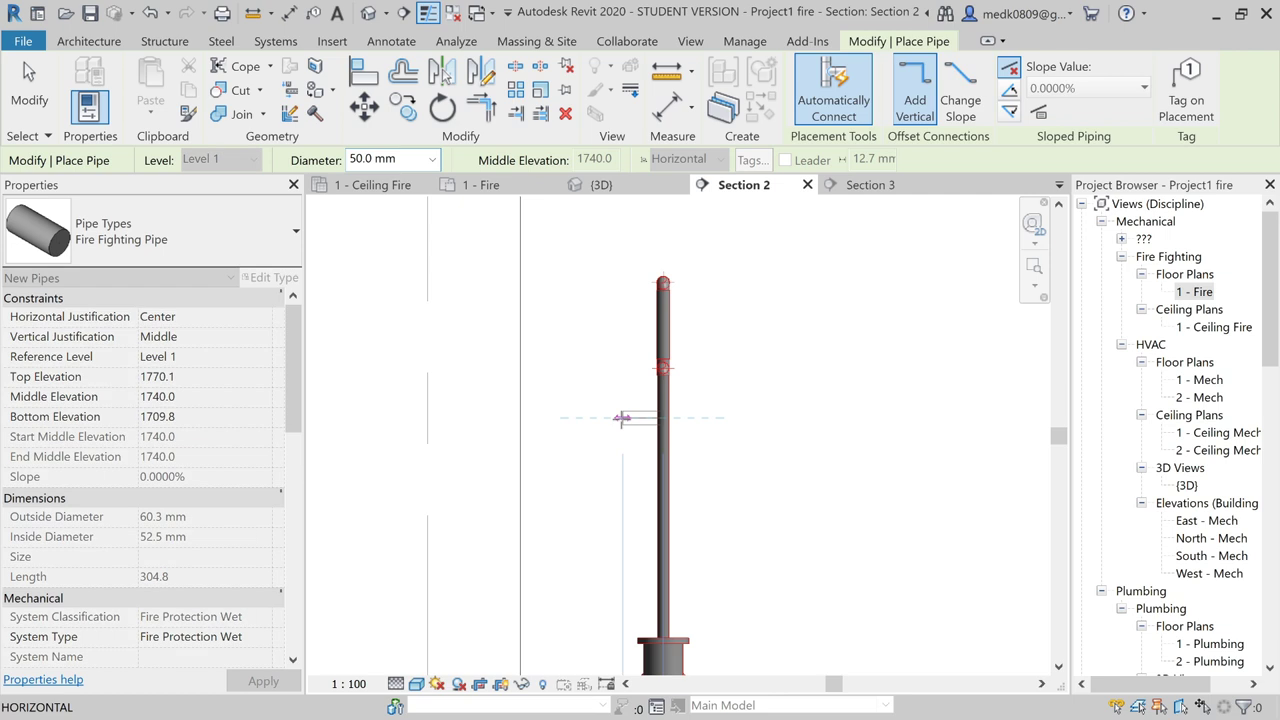
pyautogui.click(619, 481)
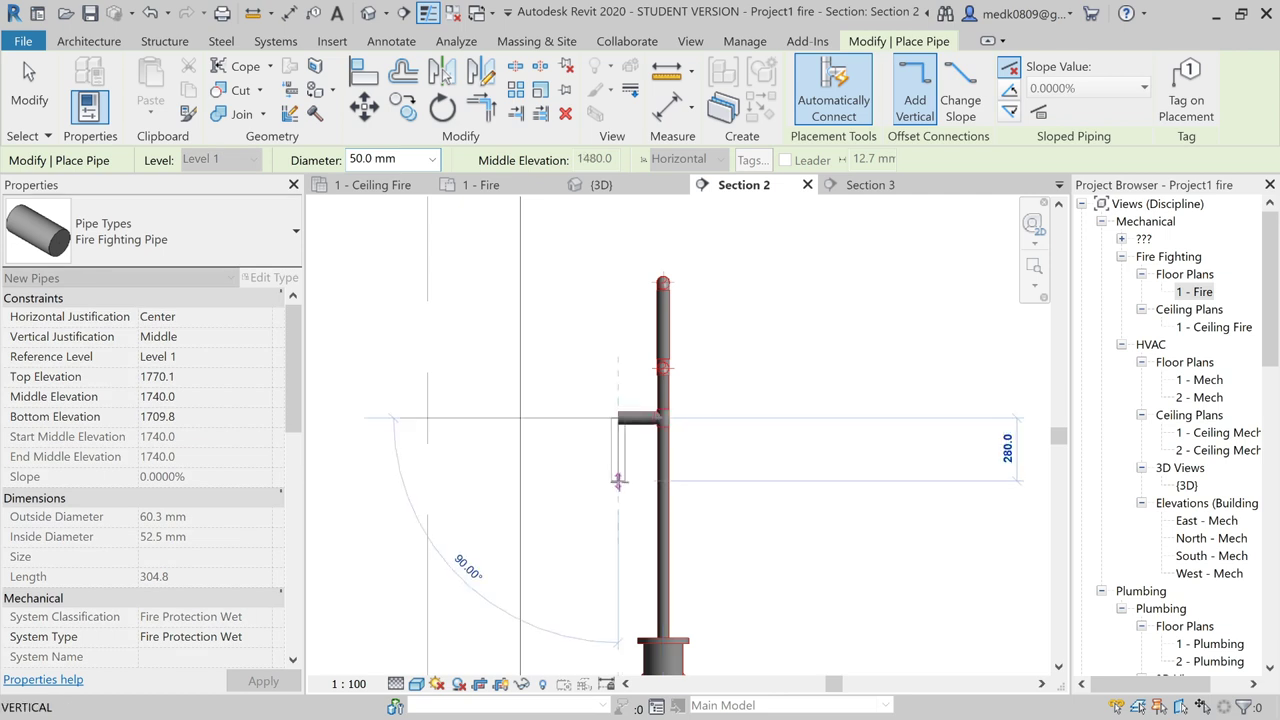
pyautogui.press('Escape')
pyautogui.press('Escape')
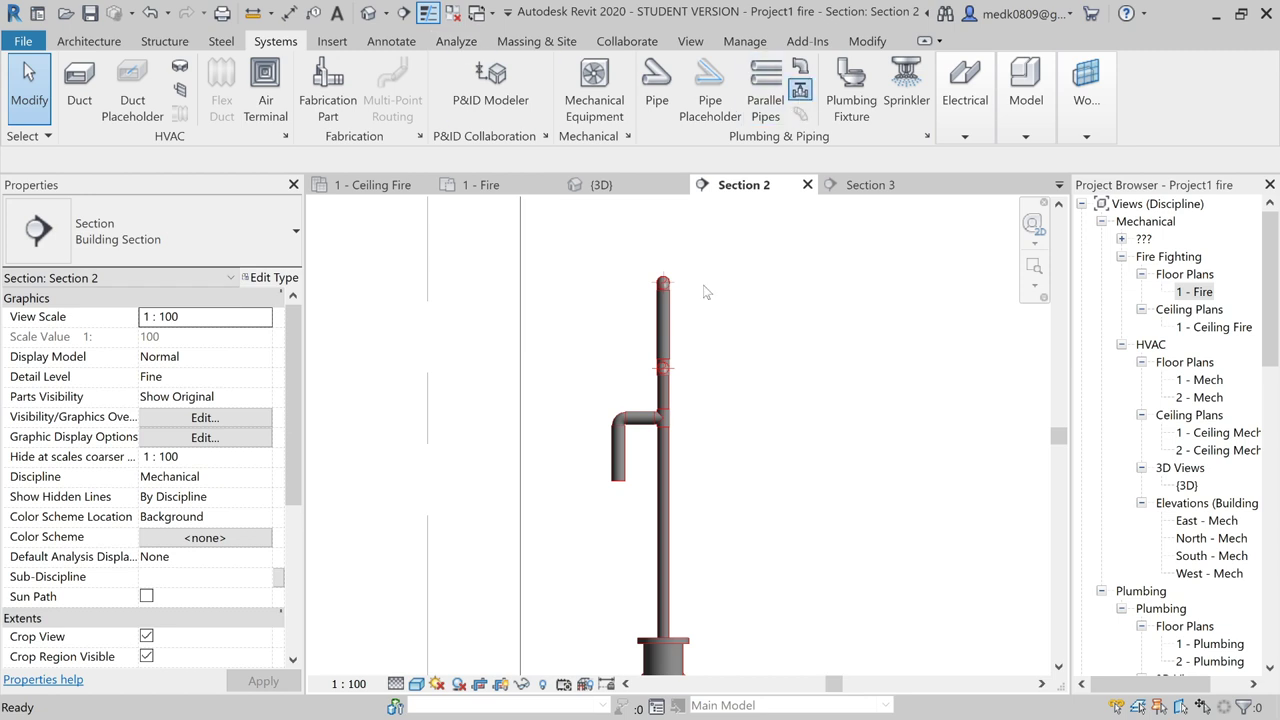
# - Place a 50 mm M_Ball Valve on the branch's vertical drop using PA
pyautogui.press('p')
pyautogui.press('a')
pyautogui.scroll(2, 620, 480)
pyautogui.scroll(2, 610, 478)
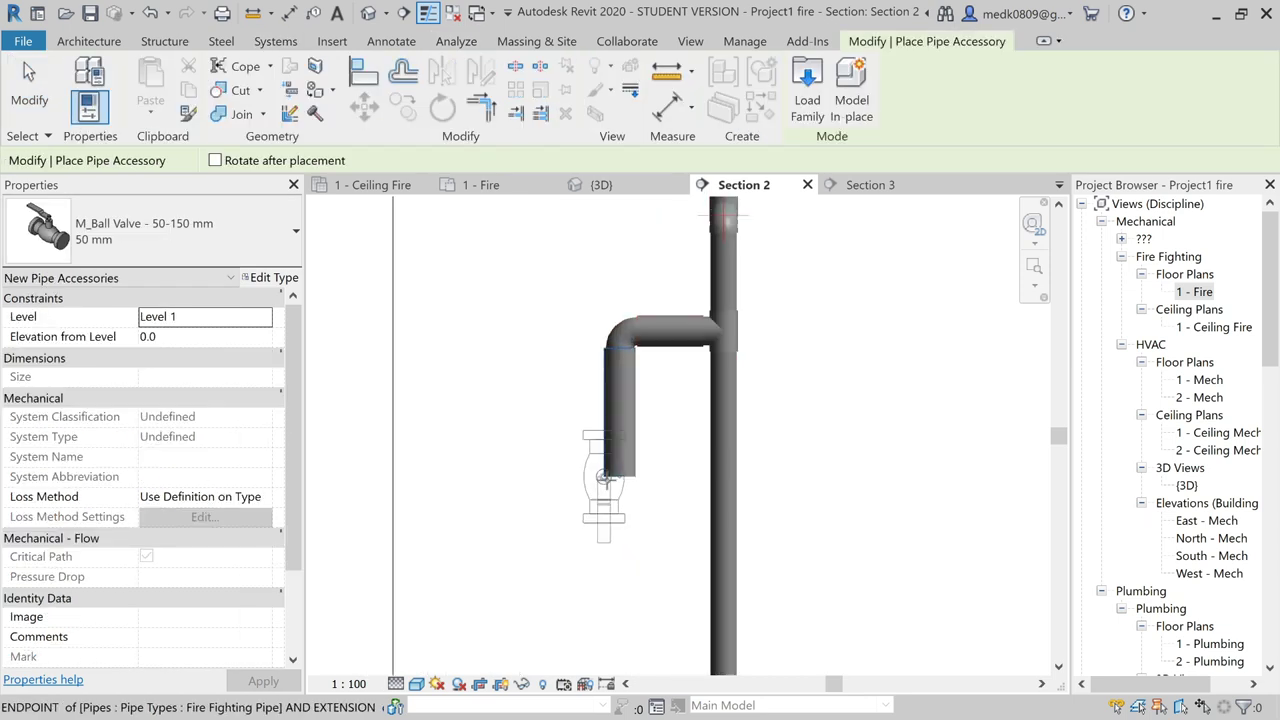
pyautogui.scroll(2, 604, 478)
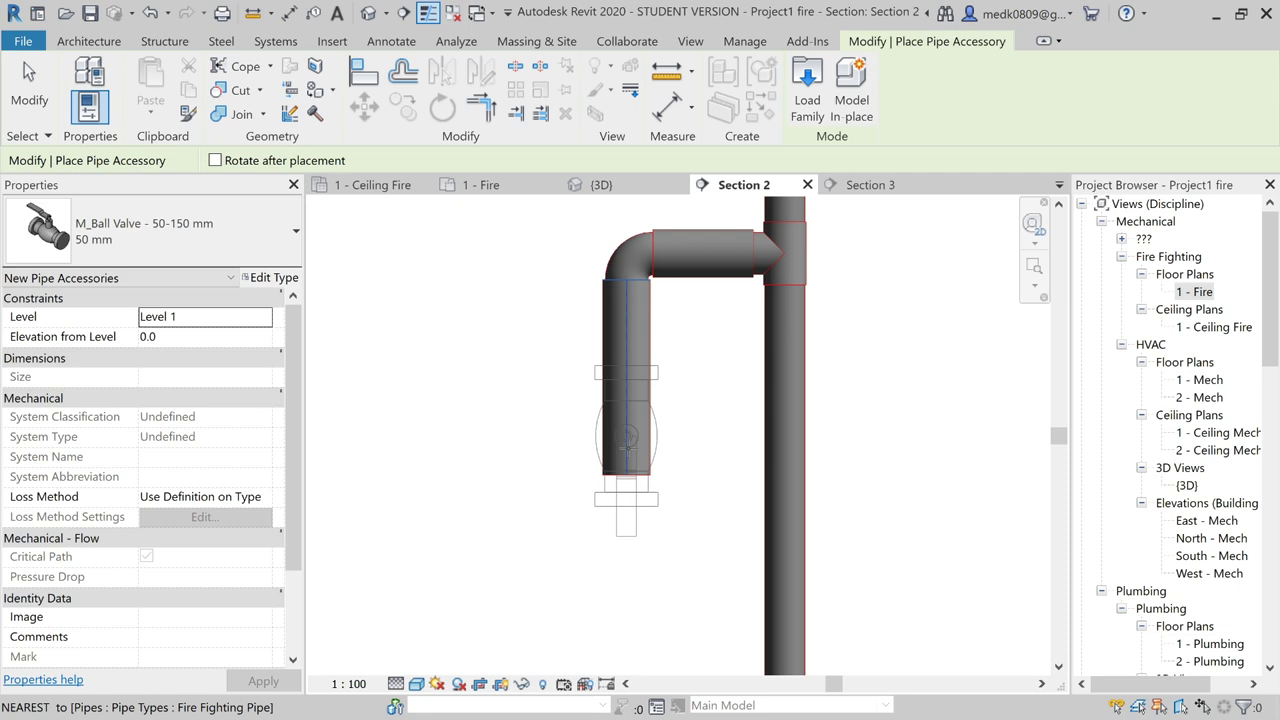
pyautogui.click(628, 447)
pyautogui.press('Escape')
pyautogui.press('Escape')
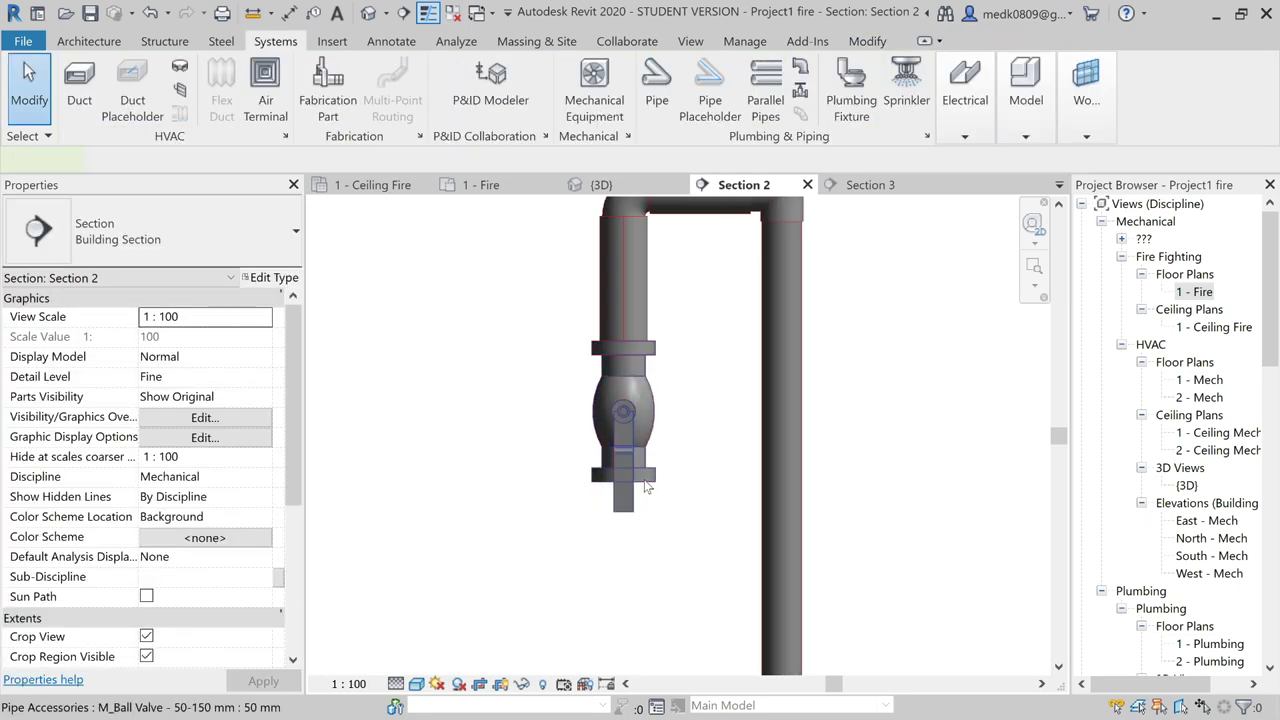
# - Draw a tail pipe down from the ball valve's open end
pyautogui.click(645, 487)
pyautogui.rightClick(627, 485)
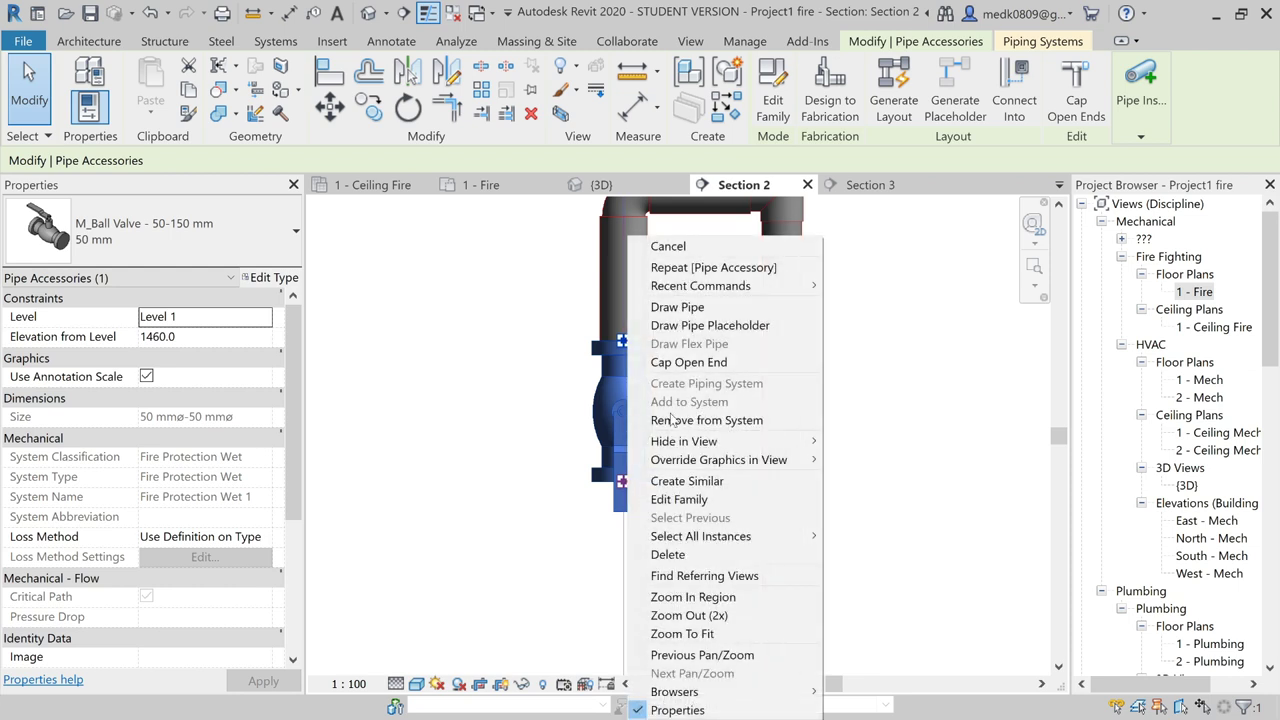
pyautogui.click(714, 308)
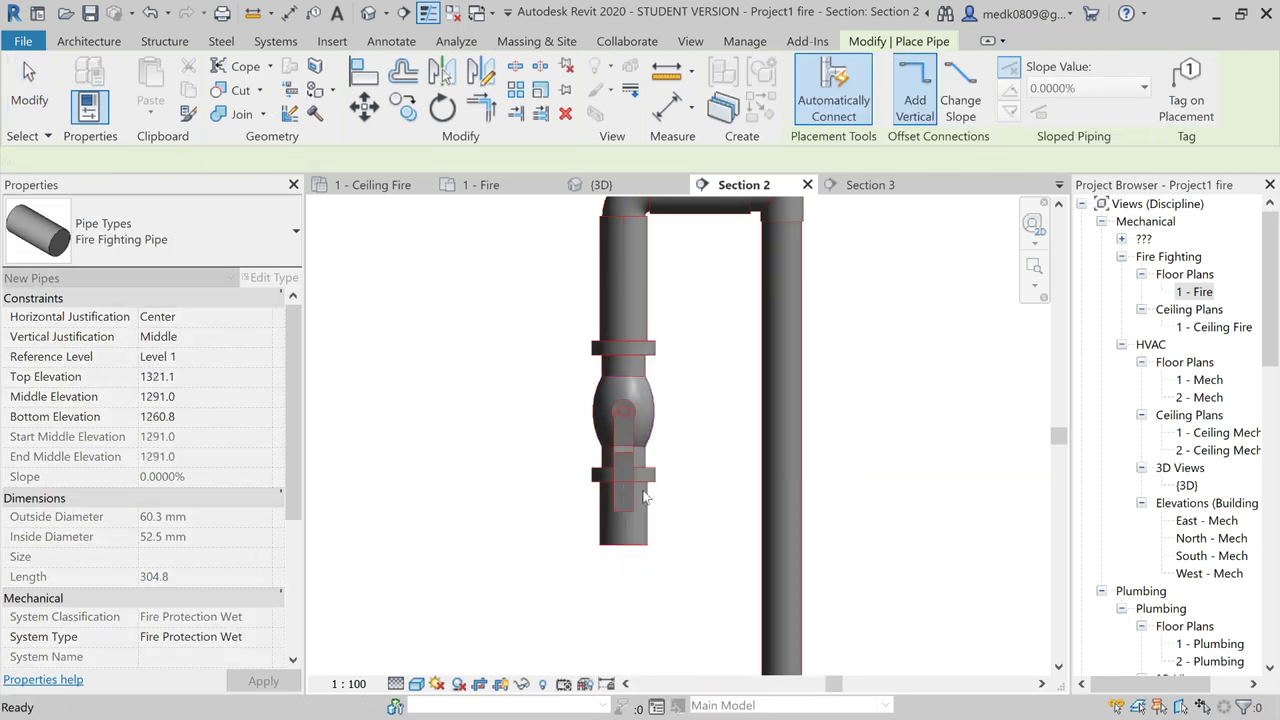
pyautogui.press('Escape')
pyautogui.press('Escape')
pyautogui.scroll(-3, 657, 460)
pyautogui.scroll(-2, 657, 460)
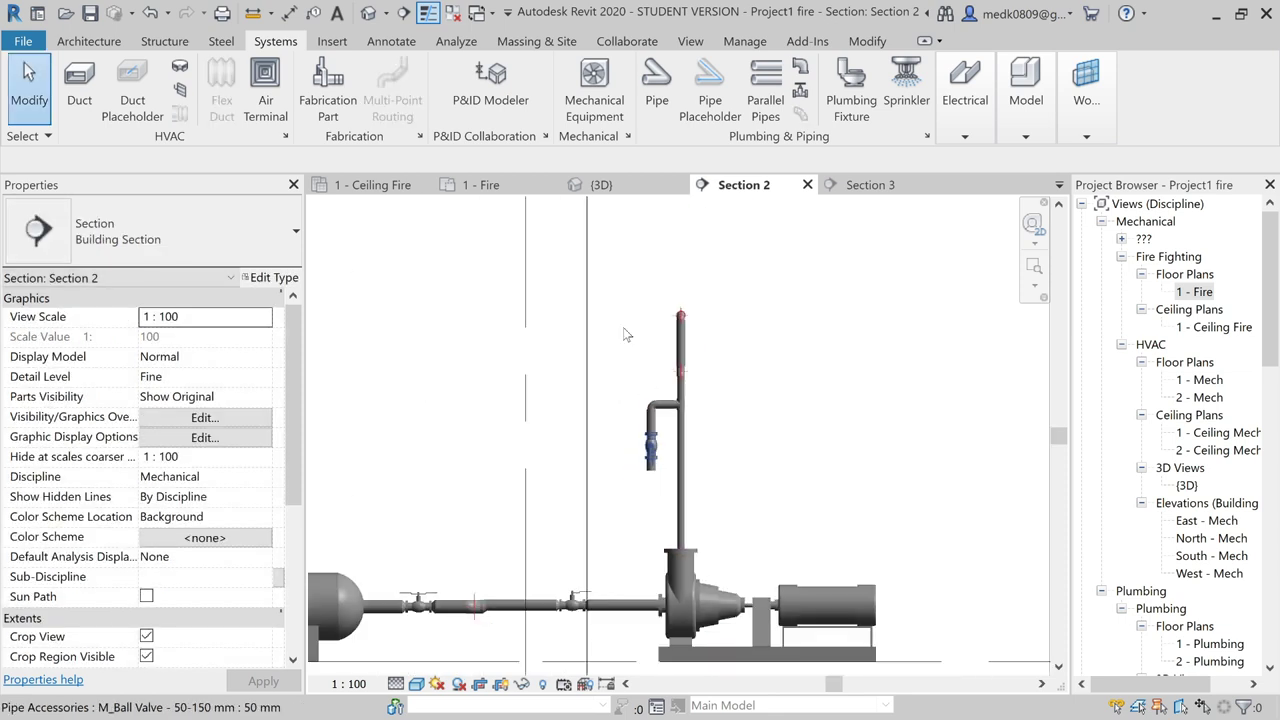
pyautogui.click(481, 185)
# - Switch to the 3D view and orbit to inspect the new valved branch
pyautogui.hotkey('ctrl', 'Tab')
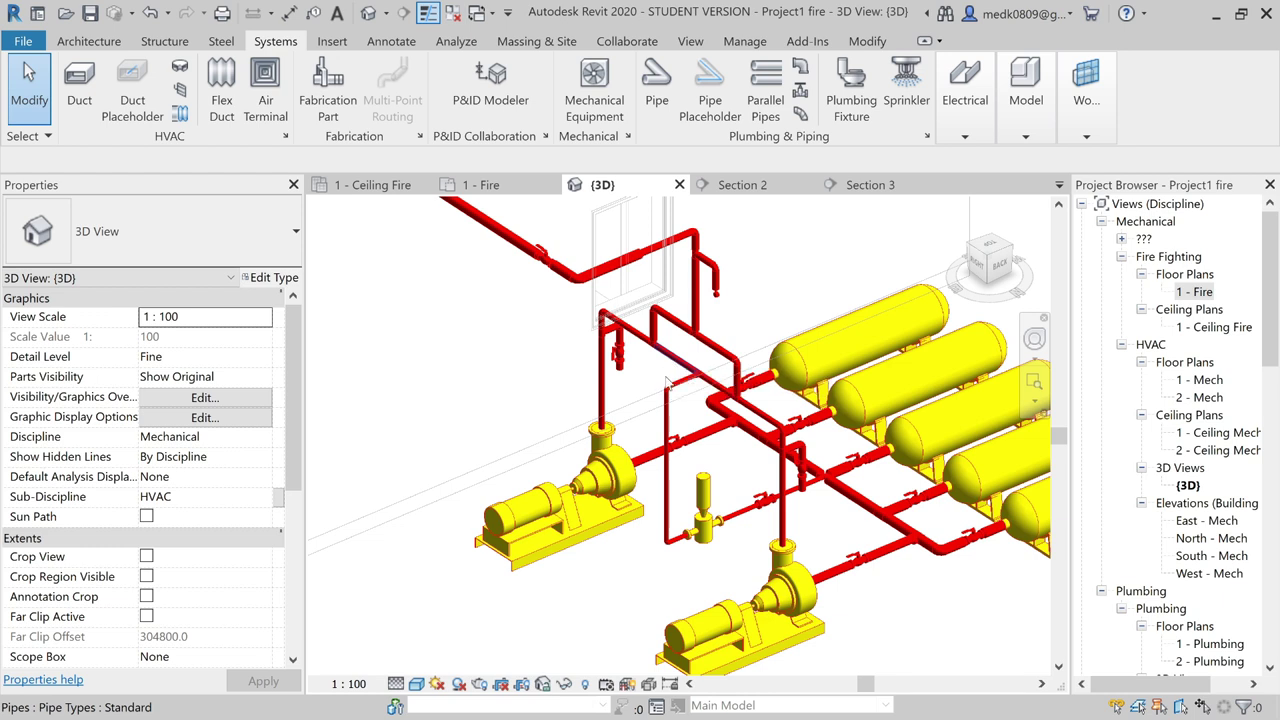
pyautogui.moveTo(674, 400)
pyautogui.keyDown('shift'); pyautogui.mouseDown(button='middle')
pyautogui.moveTo(727, 396)
pyautogui.moveTo(681, 414)
pyautogui.mouseUp(button='middle'); pyautogui.keyUp('shift')
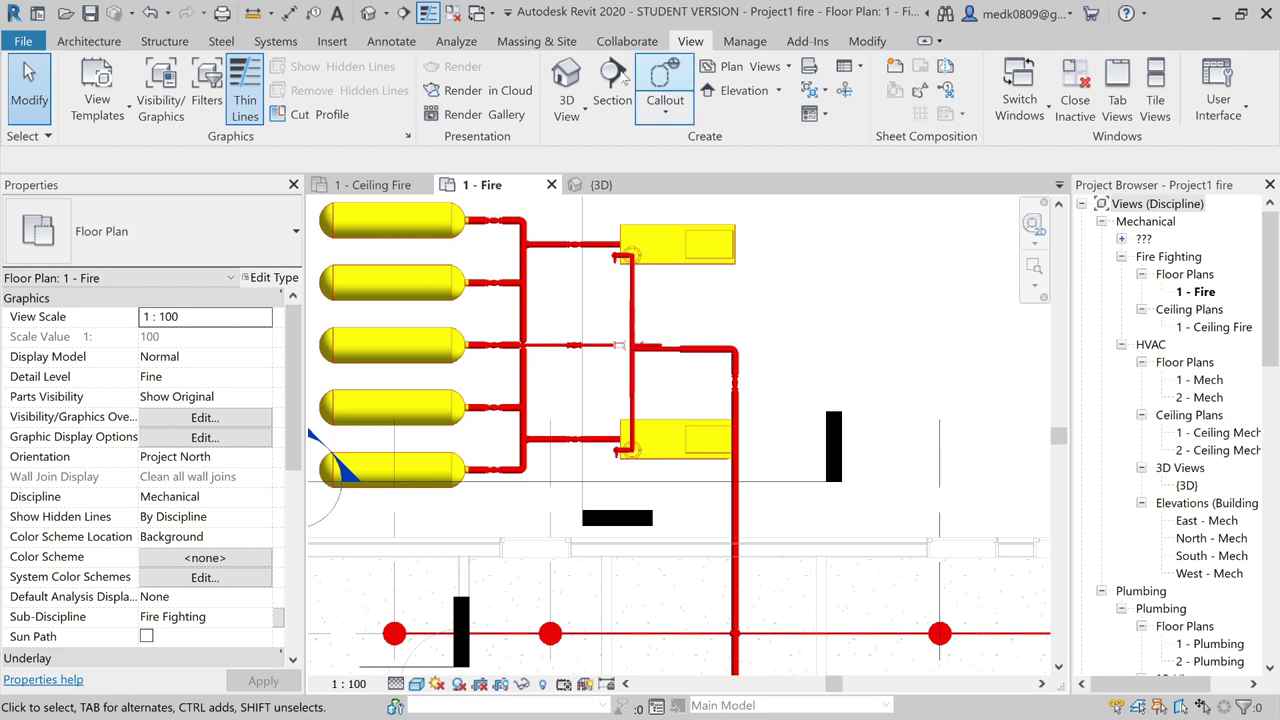
# - Place a Fire_Pump_14630 on the Level 1 work plane to the right of the existing pumps
pyautogui.click(288, 44)
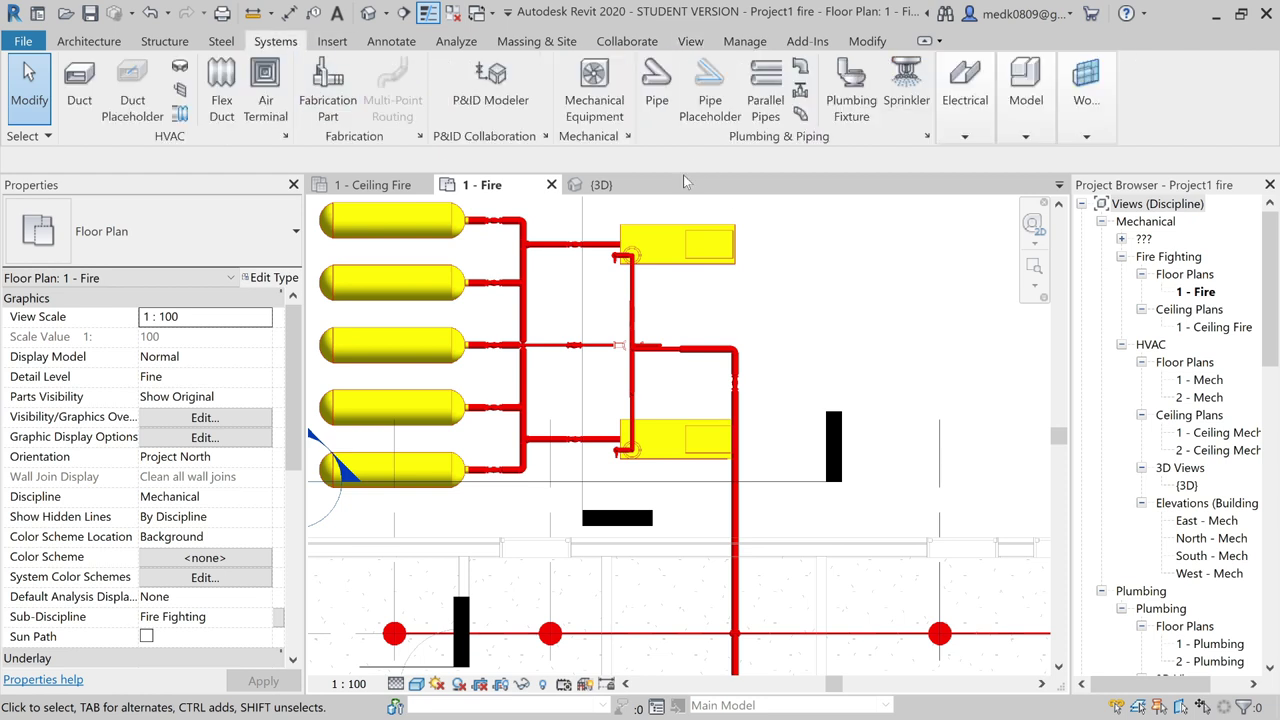
pyautogui.click(612, 102)
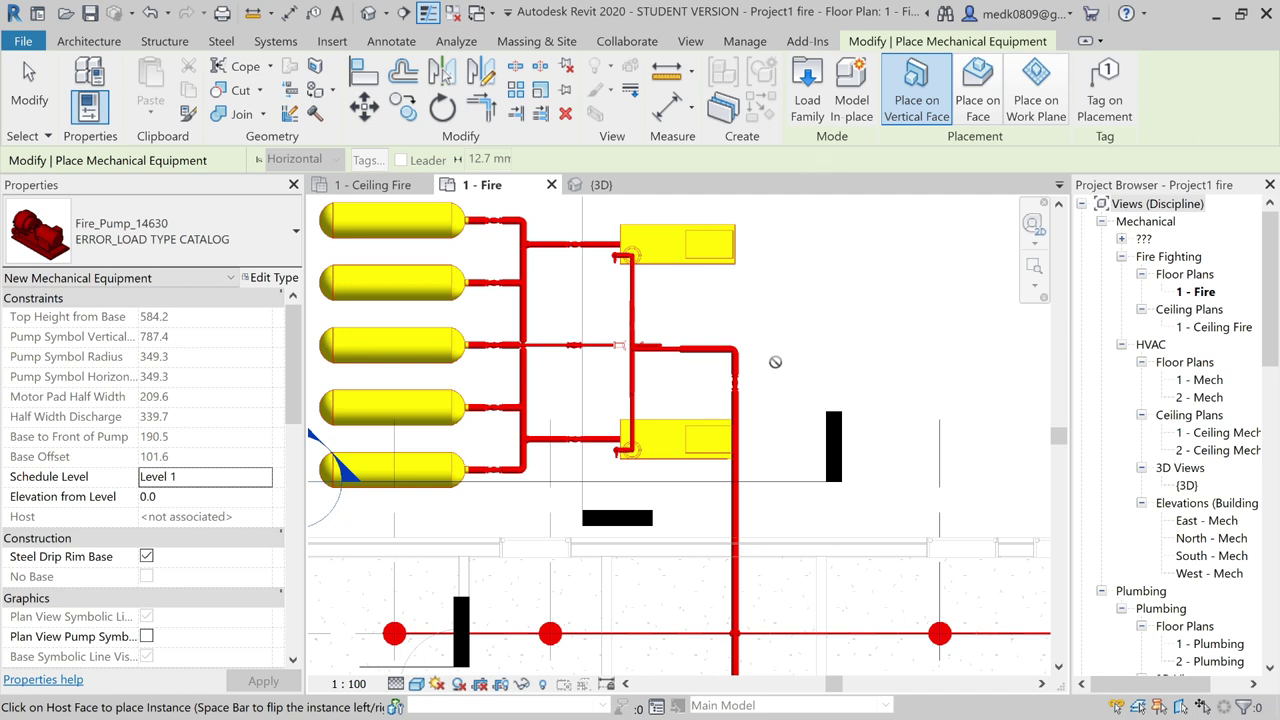
pyautogui.click(1030, 118)
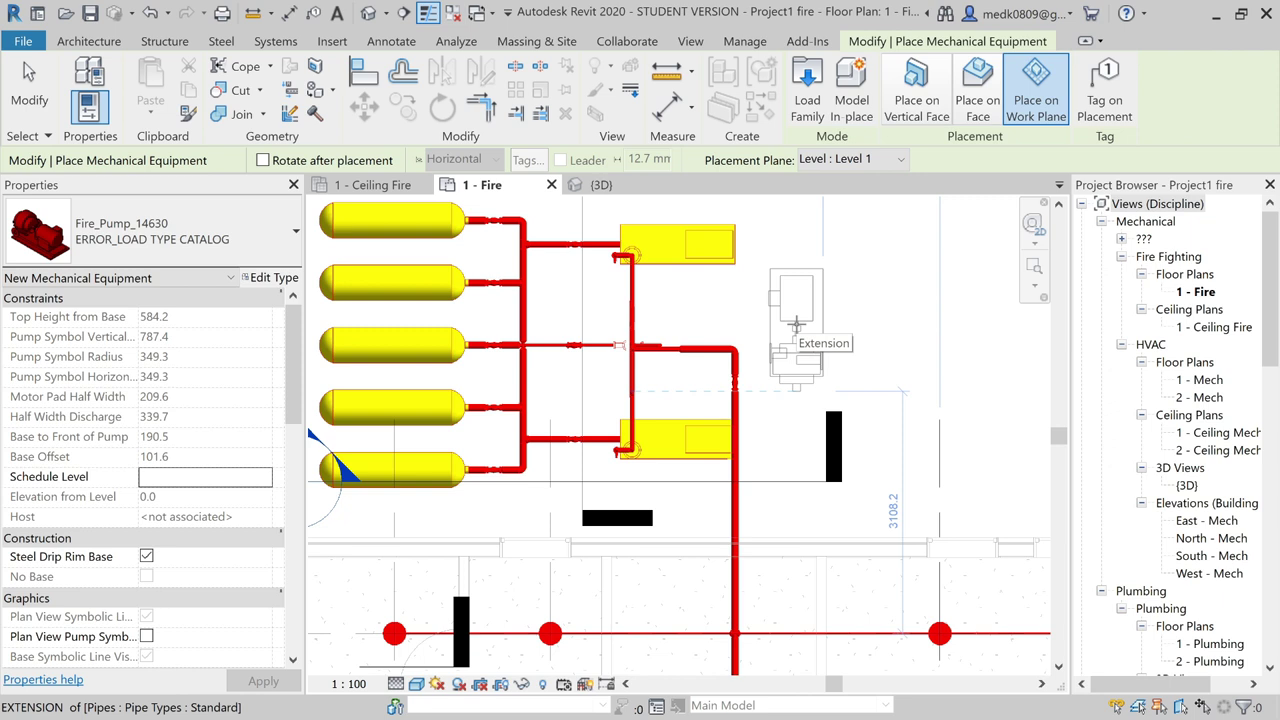
pyautogui.click(796, 325)
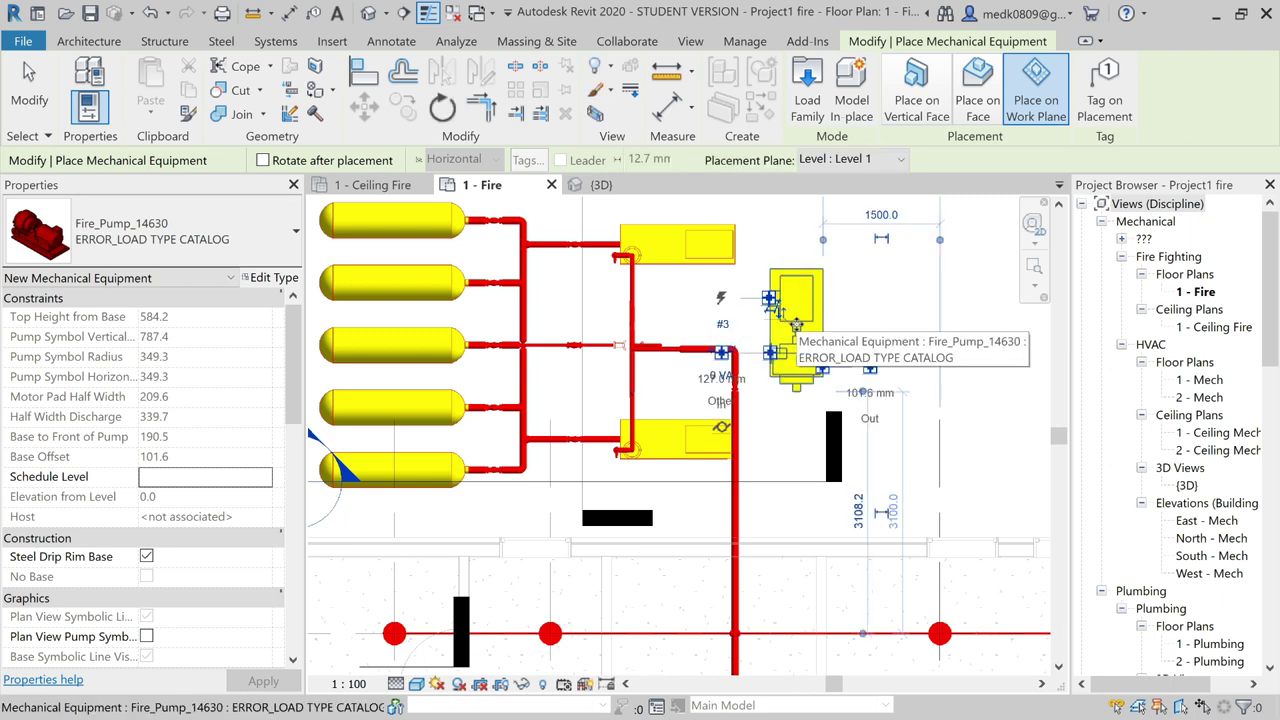
pyautogui.press('Escape')
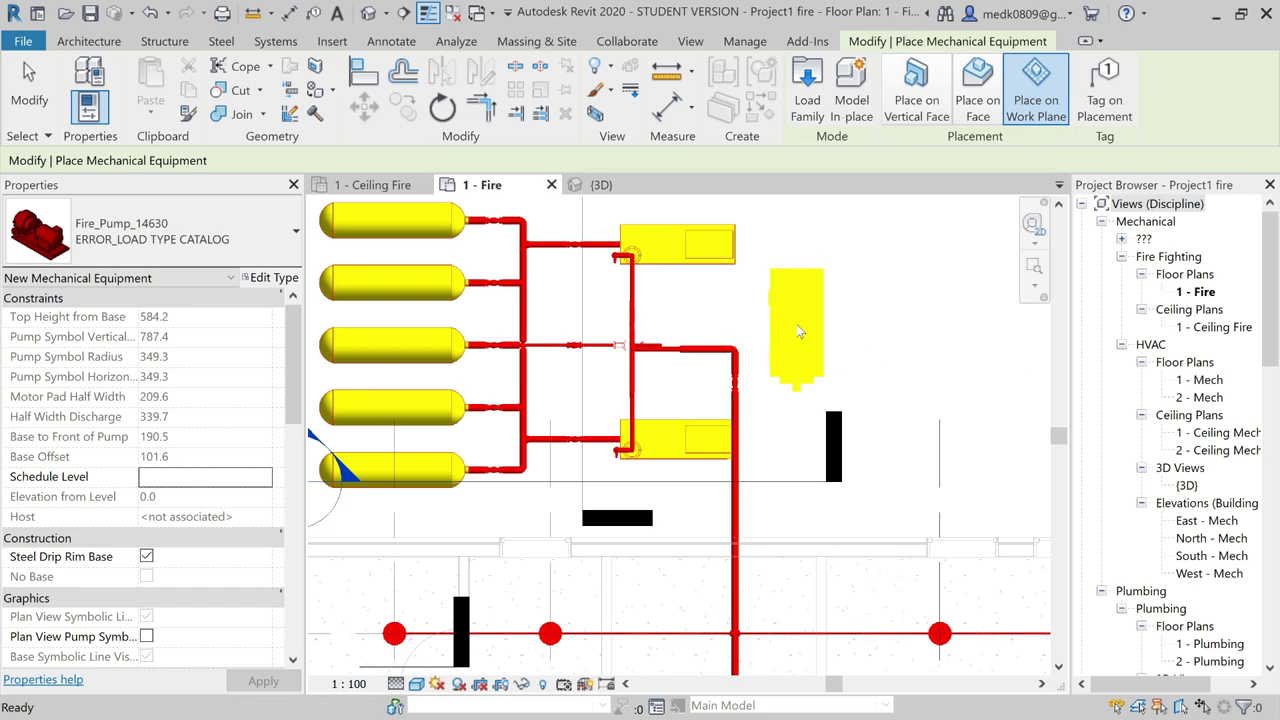
pyautogui.press('Escape')
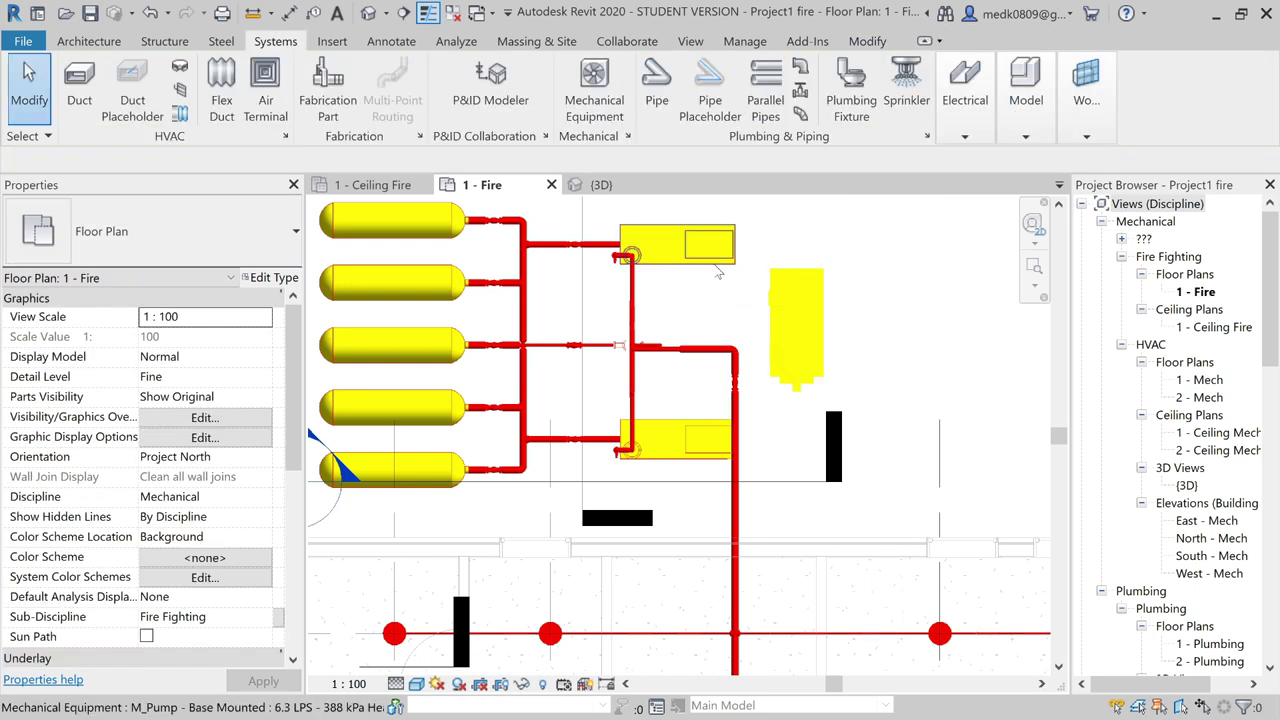
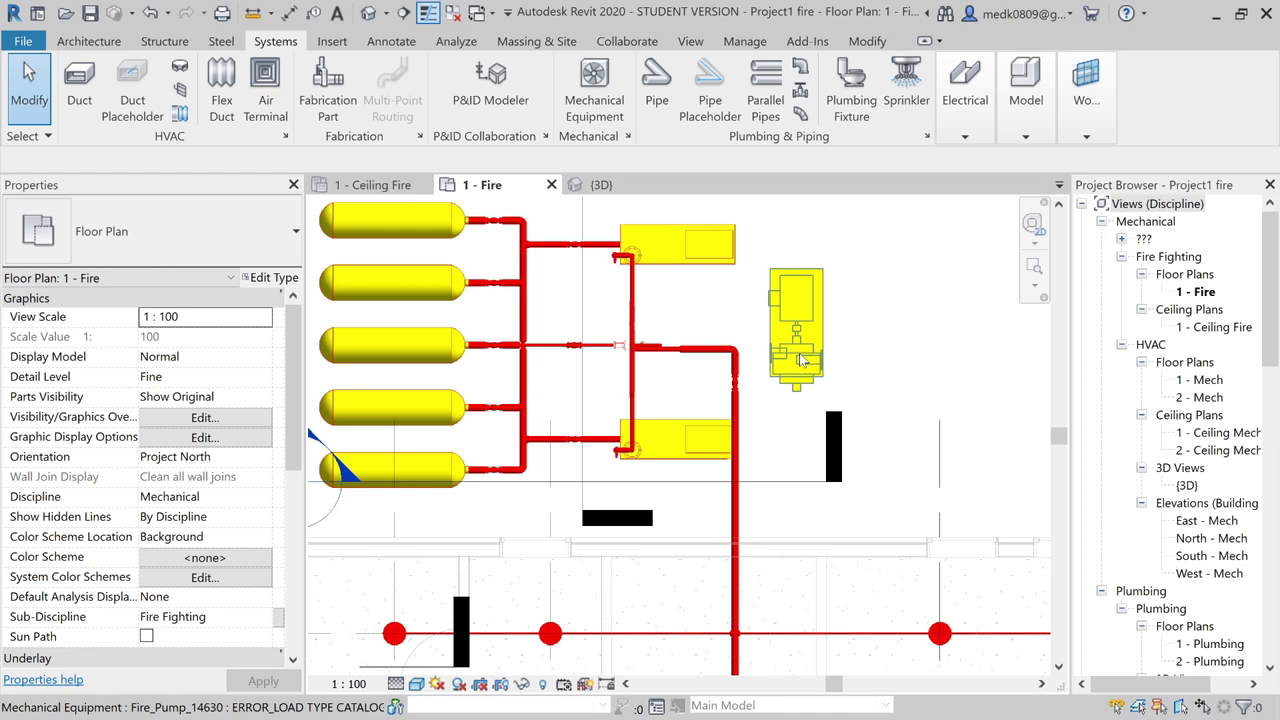
# - Draw a short 80 mm fire-fighting pipe from the fire pump's inlet connector
pyautogui.scroll(4, 768, 362)
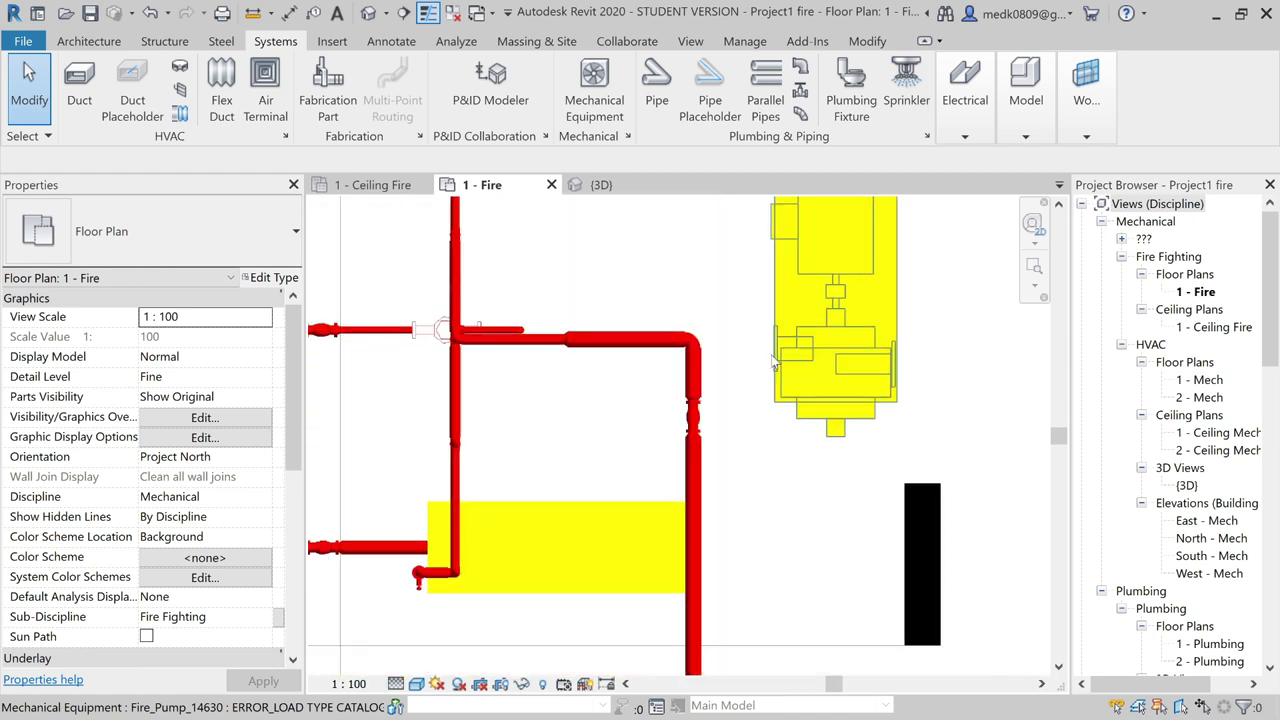
pyautogui.click(780, 359)
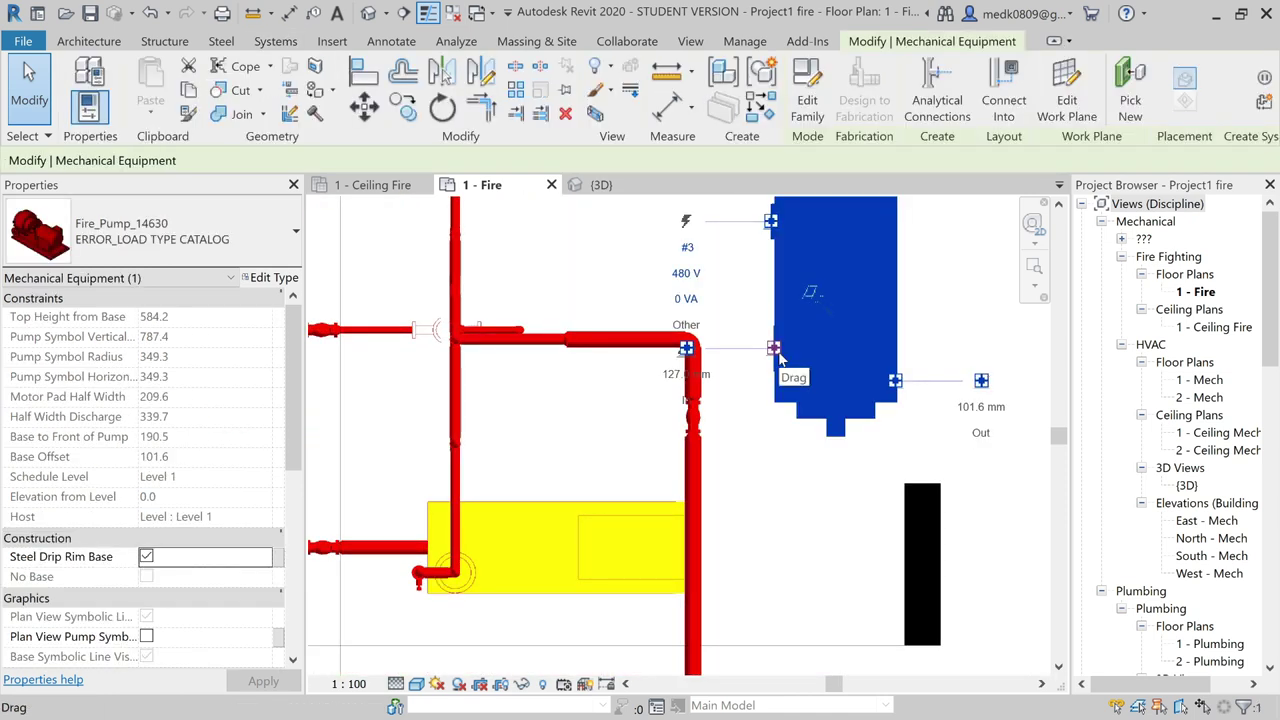
pyautogui.scroll(2, 778, 351)
pyautogui.scroll(2, 778, 351)
pyautogui.scroll(1, 778, 351)
pyautogui.scroll(1, 778, 351)
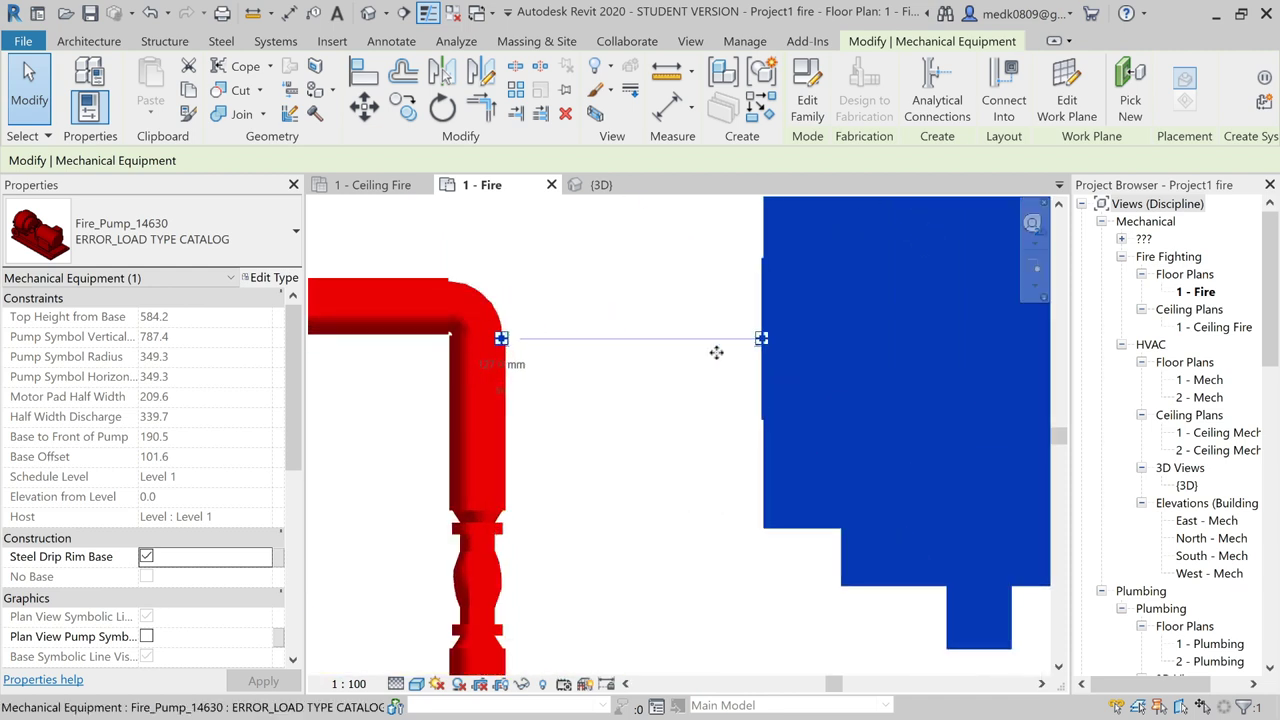
pyautogui.click(501, 339)
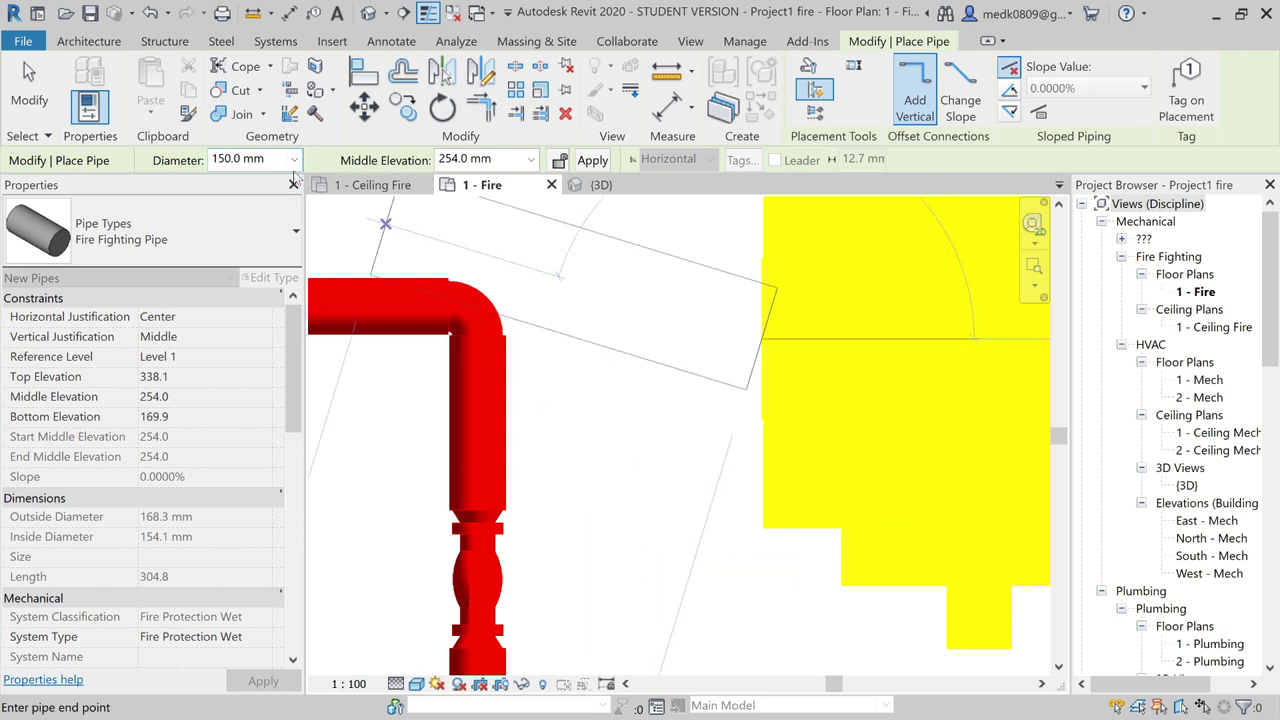
pyautogui.click(294, 159)
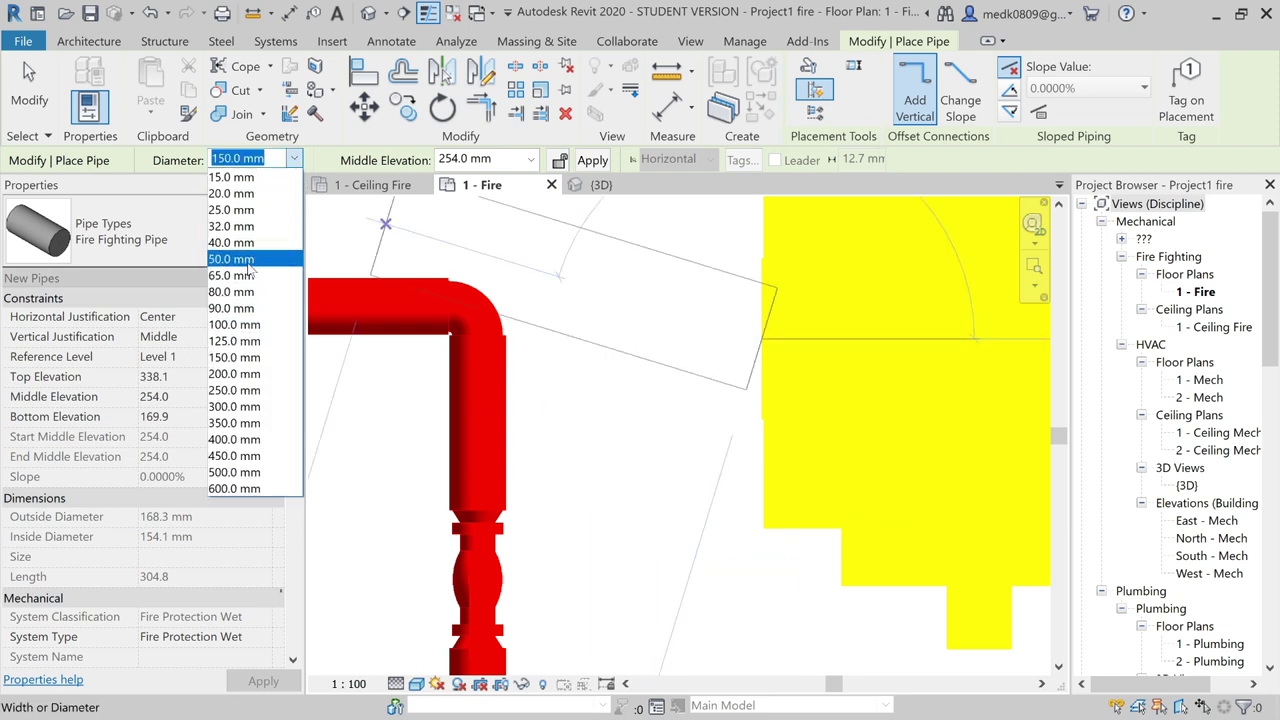
pyautogui.click(231, 291)
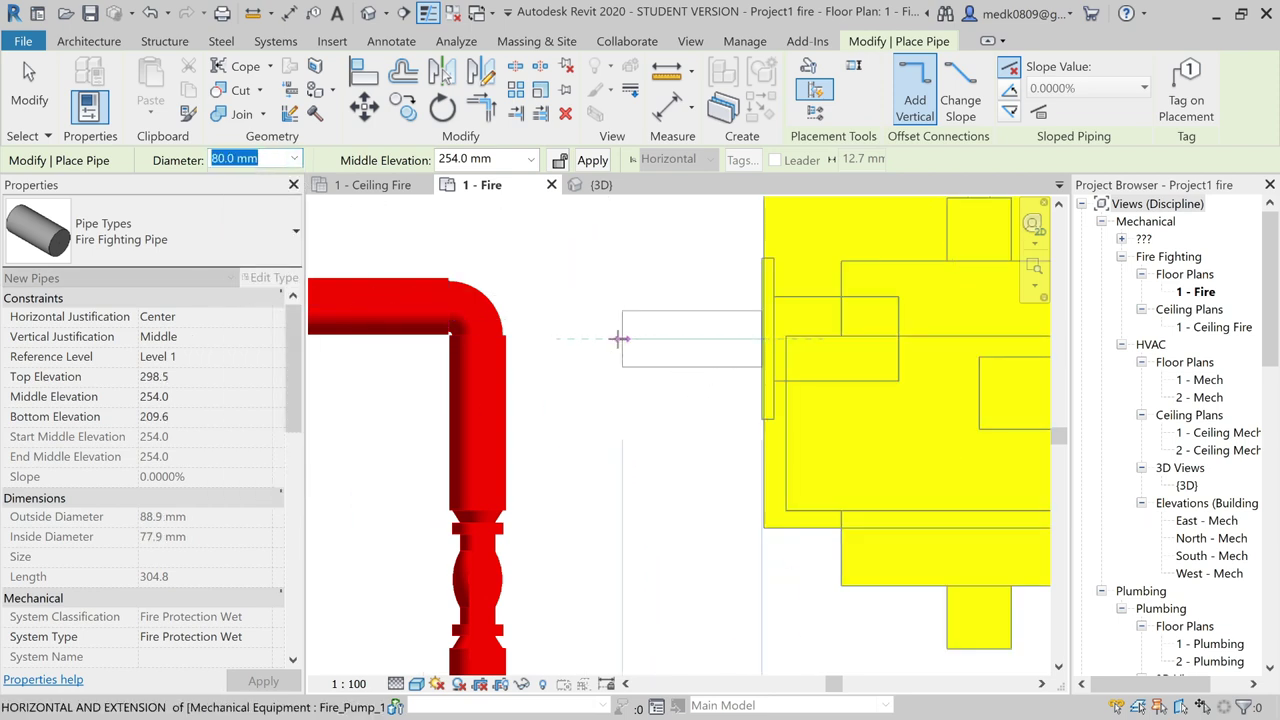
pyautogui.scroll(-1, 619, 339)
pyautogui.scroll(-1, 619, 339)
pyautogui.scroll(-1, 619, 339)
pyautogui.scroll(-1, 619, 339)
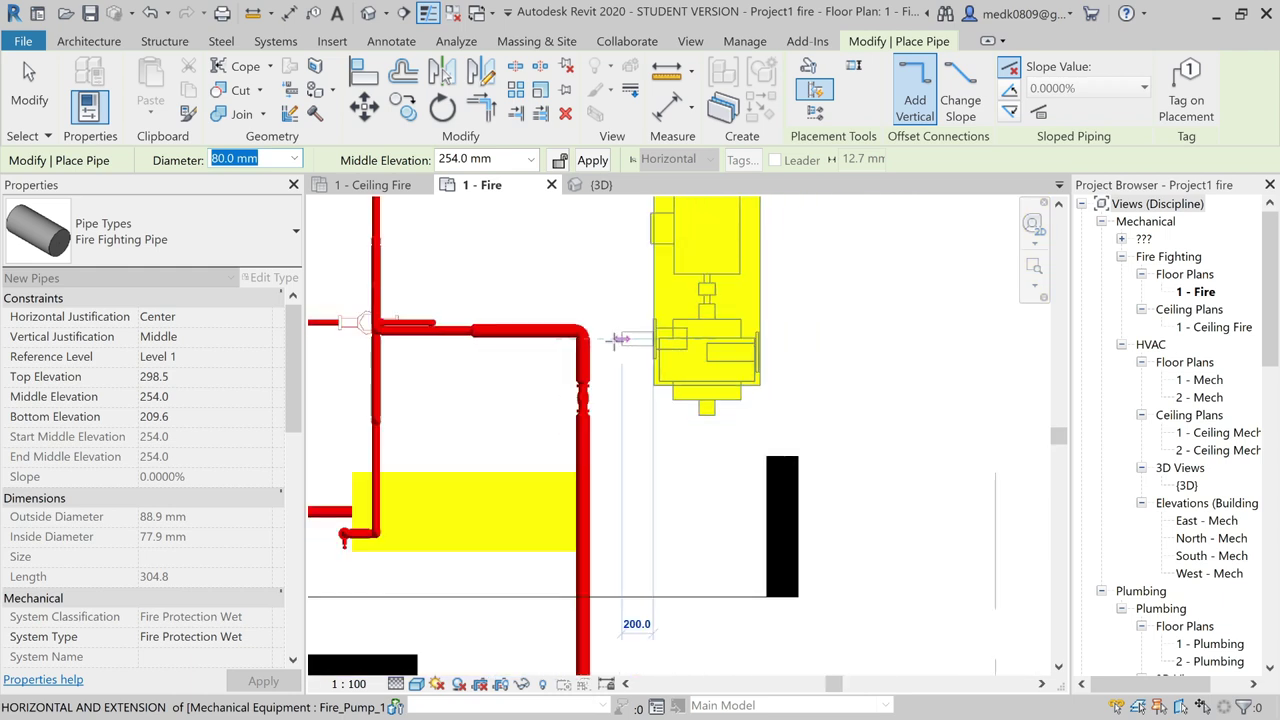
pyautogui.click(619, 339)
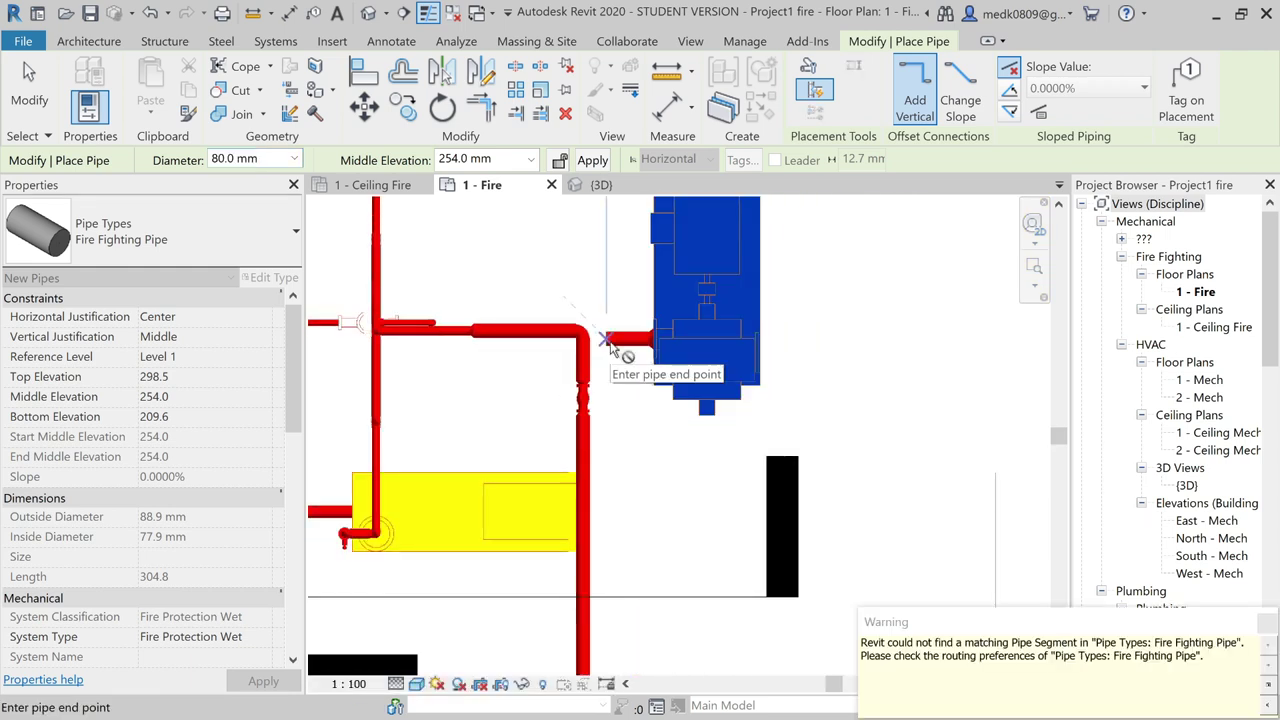
pyautogui.press('Escape')
pyautogui.press('Escape')
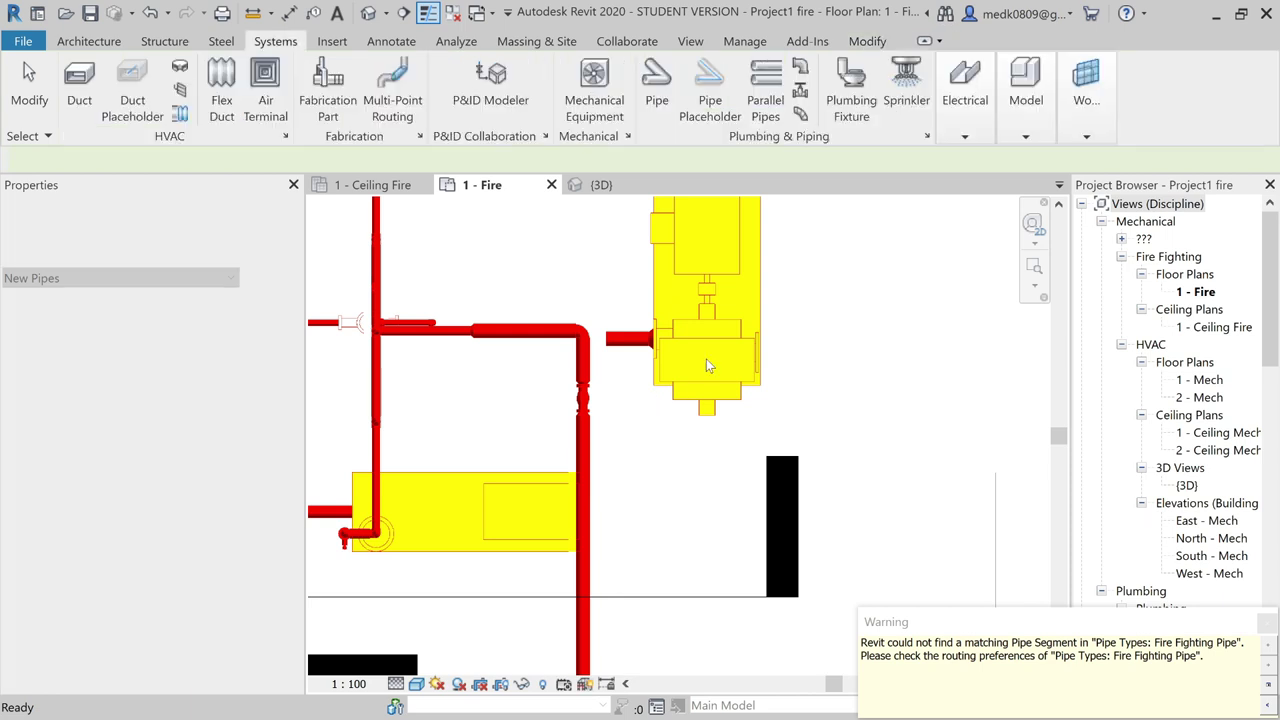
# - Draw a short 80 mm pipe extending right from the pump's outlet connector
pyautogui.click(758, 362)
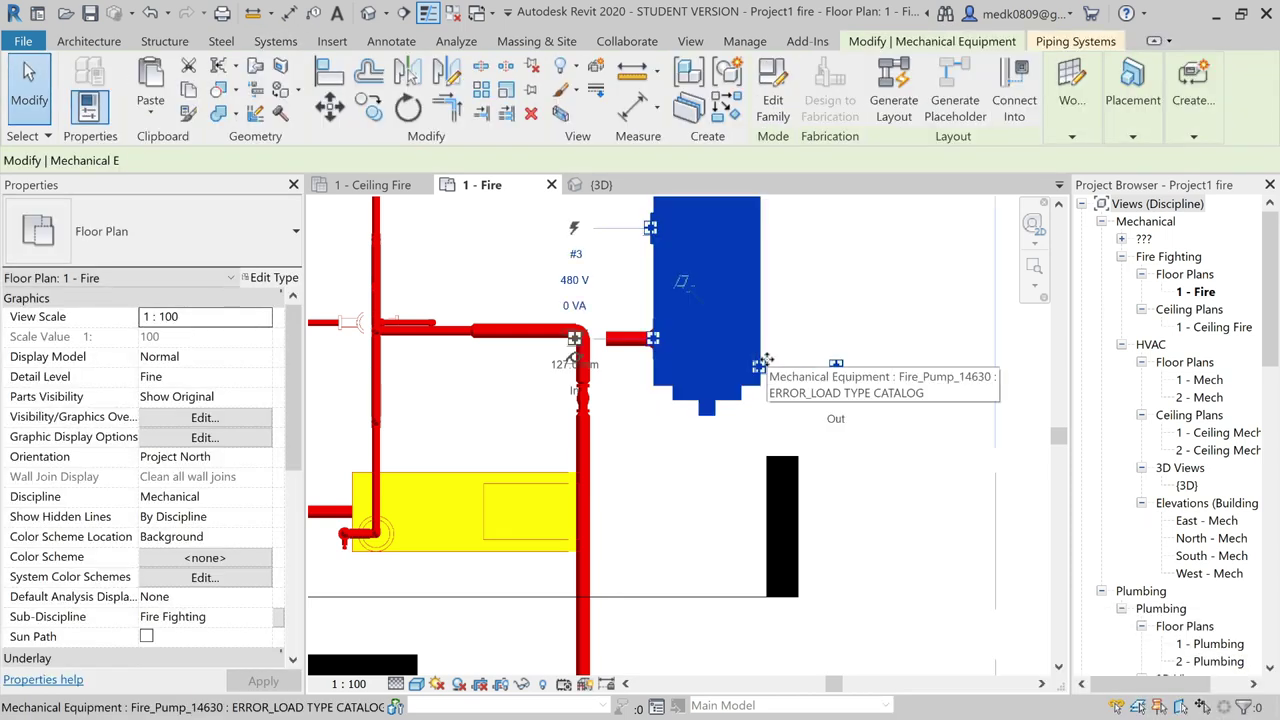
pyautogui.click(837, 369)
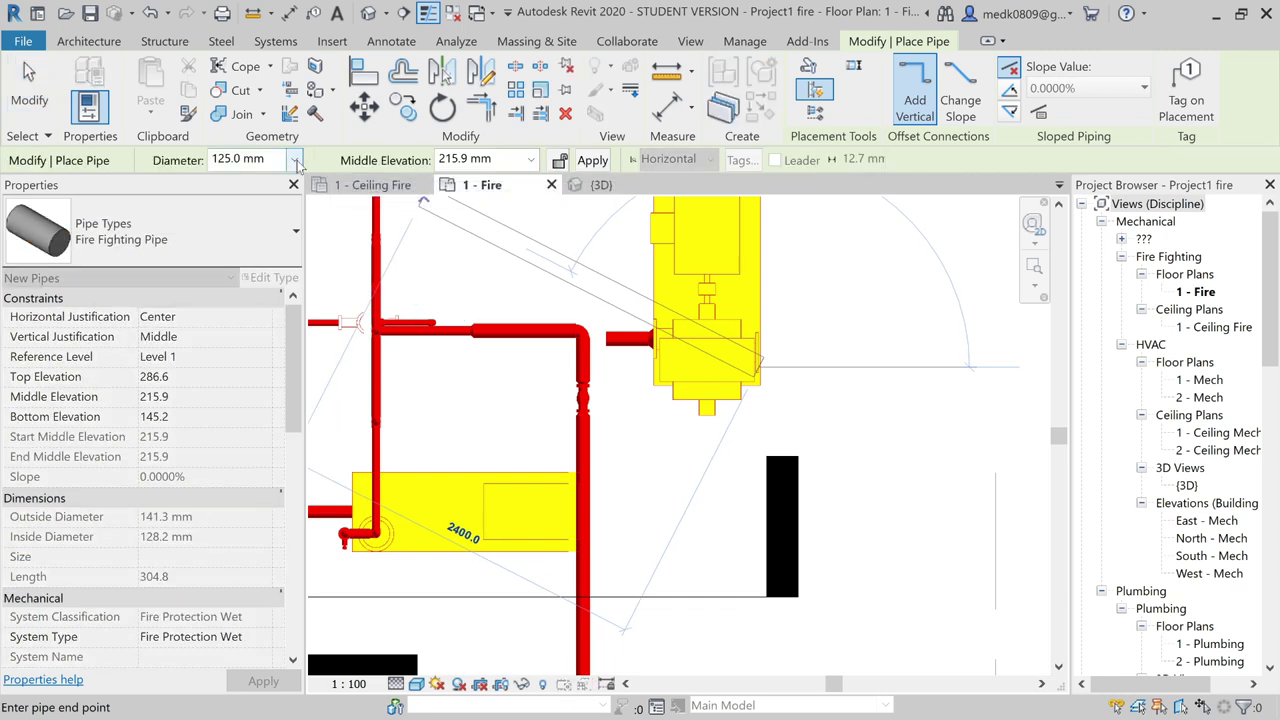
pyautogui.click(297, 163)
pyautogui.click(245, 290)
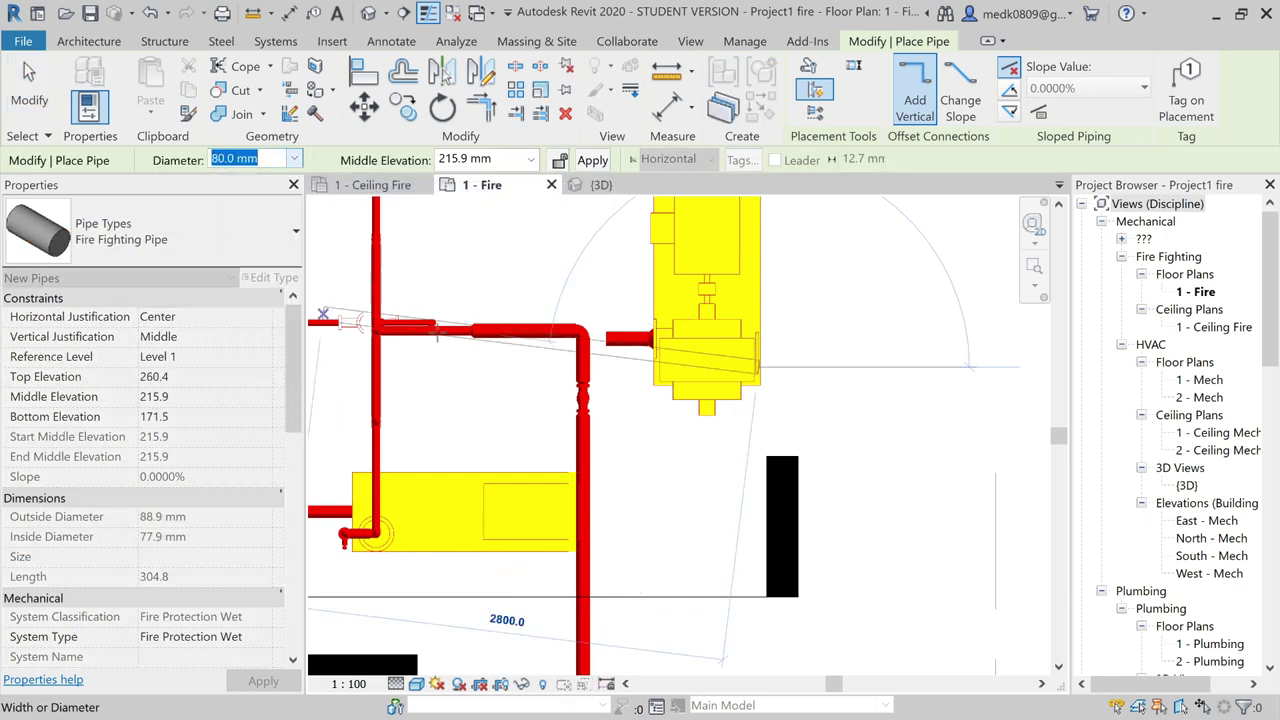
pyautogui.click(868, 367)
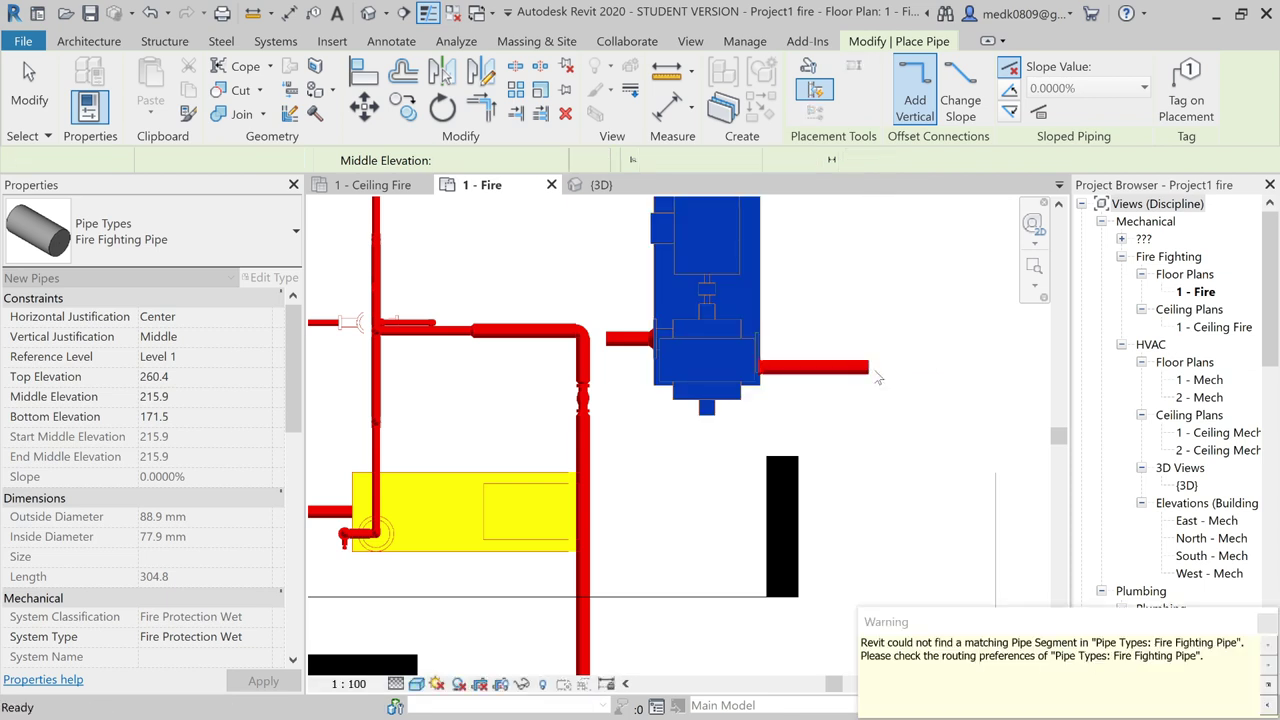
pyautogui.press('Escape')
pyautogui.press('Escape')
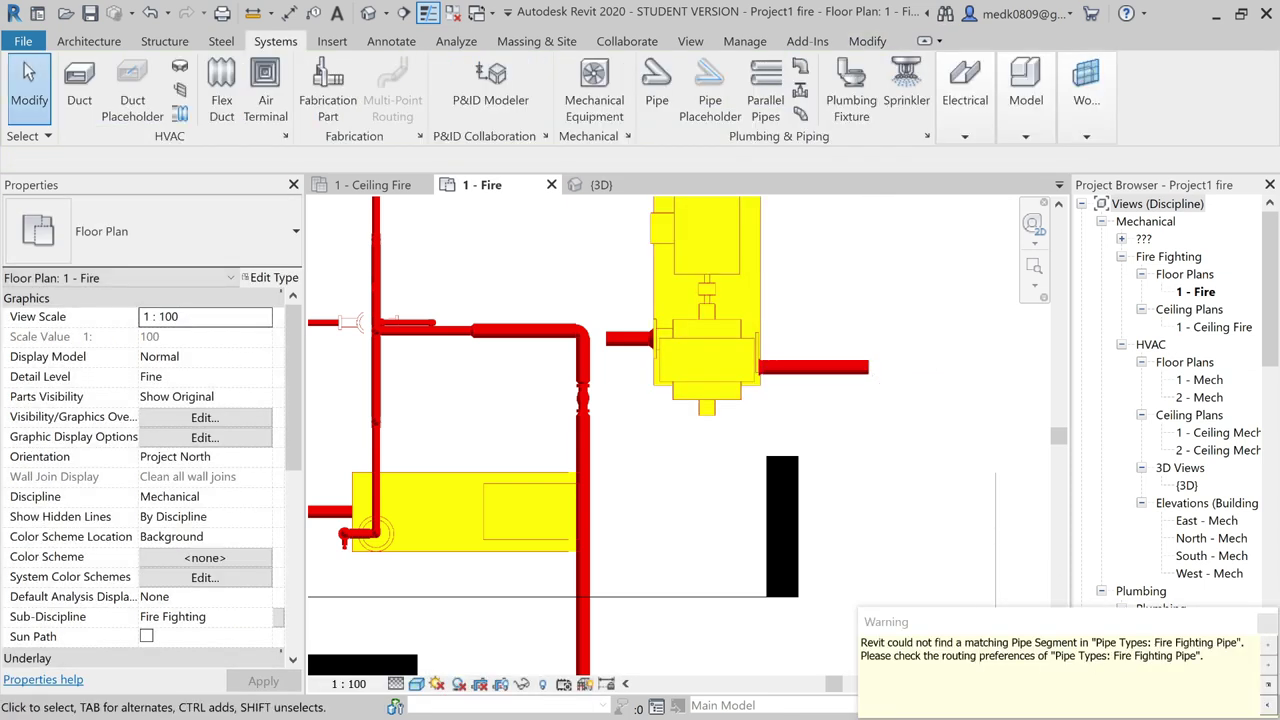
# - Pan the 1 - Fire plan to bring the main fire piping into view
pyautogui.moveTo(420, 390); pyautogui.dragTo(700, 455, button='middle')
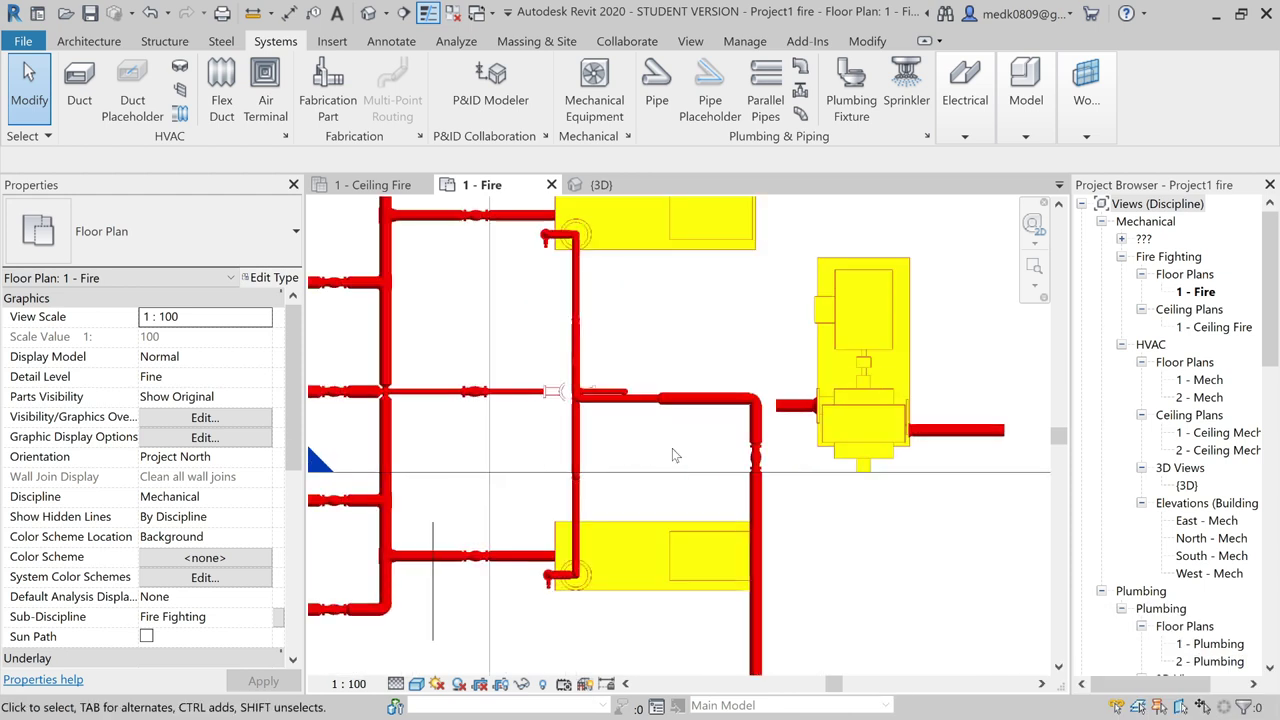
pyautogui.scroll(-1, 705, 445)
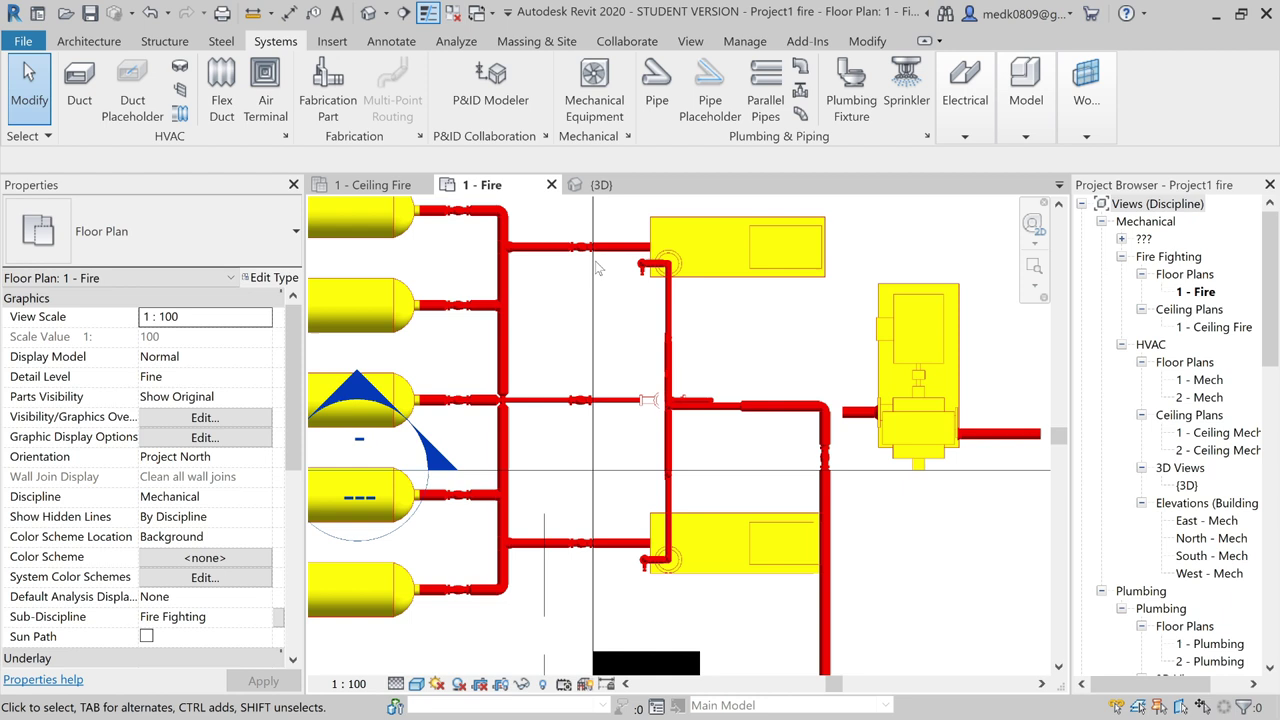
pyautogui.click(657, 85)
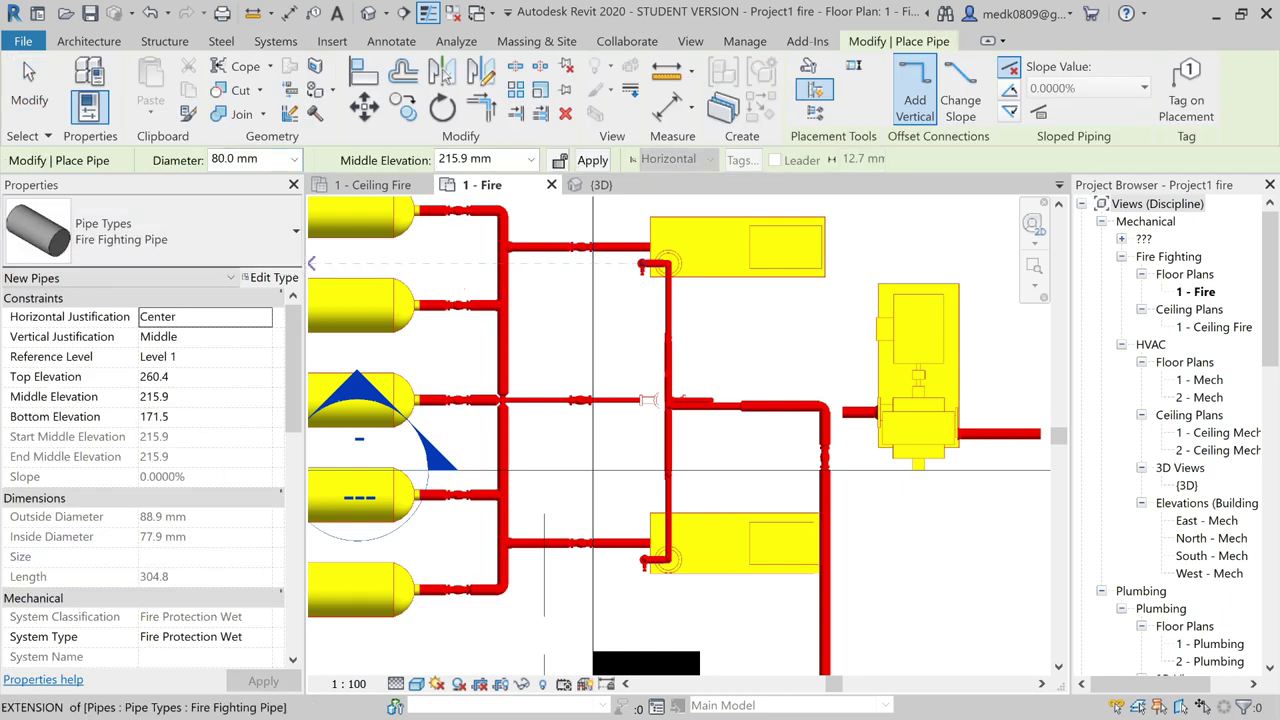
pyautogui.scroll(1, 507, 318)
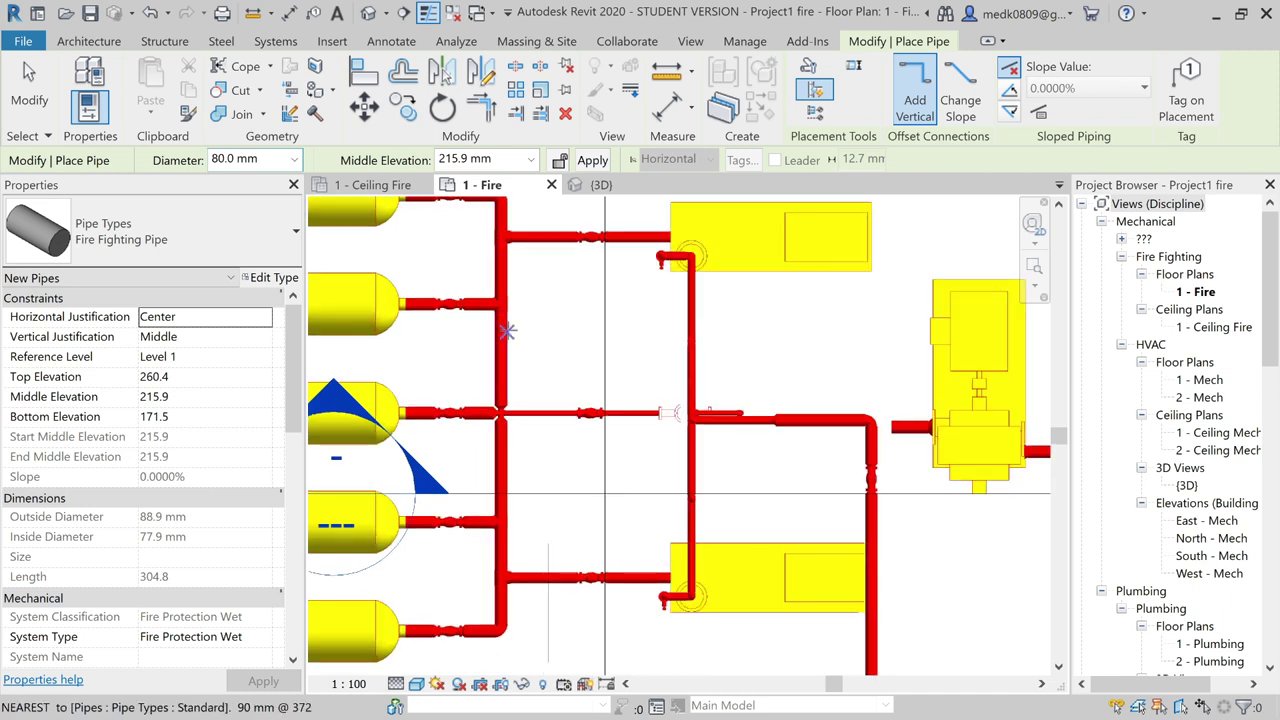
pyautogui.press('Escape')
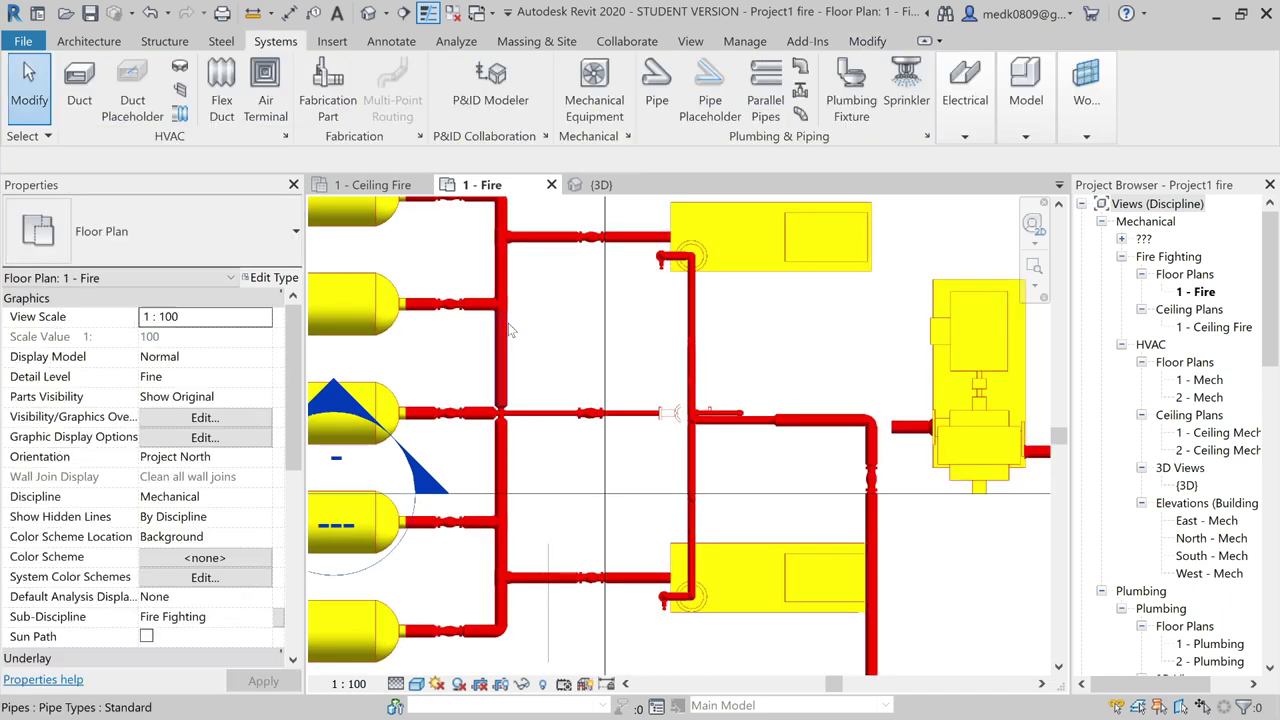
# - Draw an 80 mm branch off the vertical main, turning down and rejoining it with a tee
pyautogui.click(656, 85)
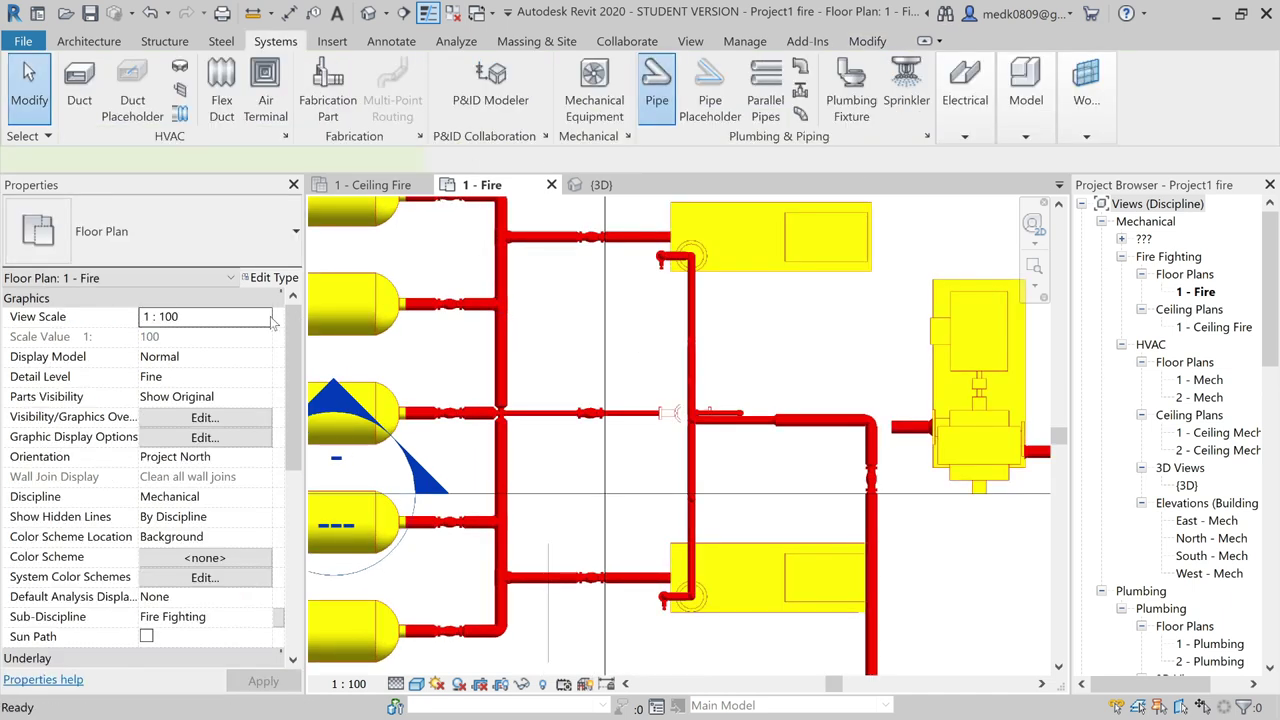
pyautogui.scroll(1, 497, 360)
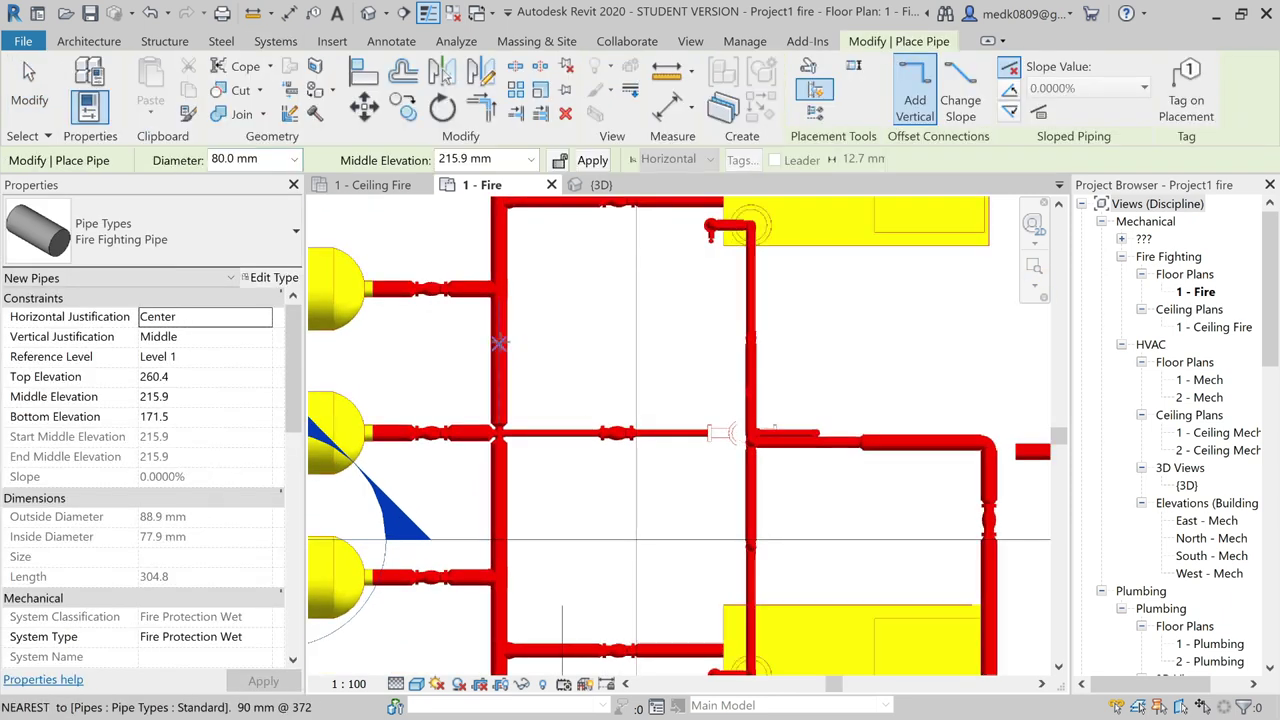
pyautogui.scroll(-1, 500, 345)
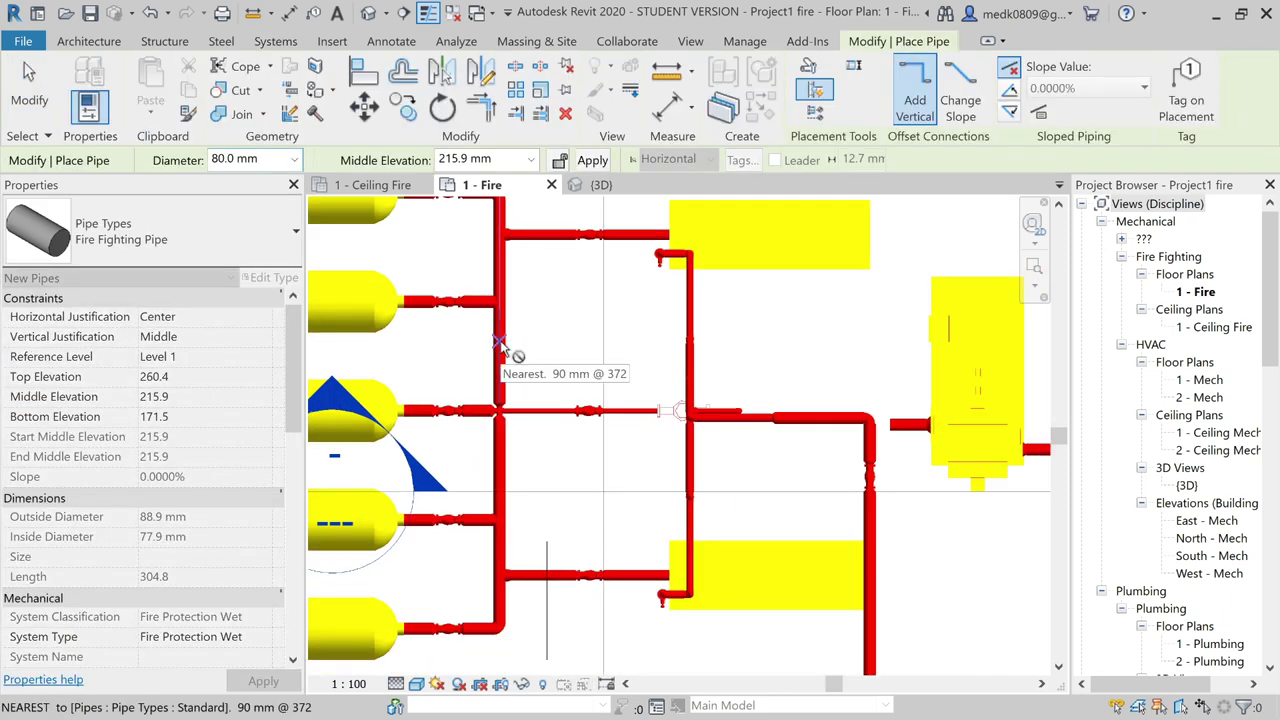
pyautogui.scroll(-1, 500, 345)
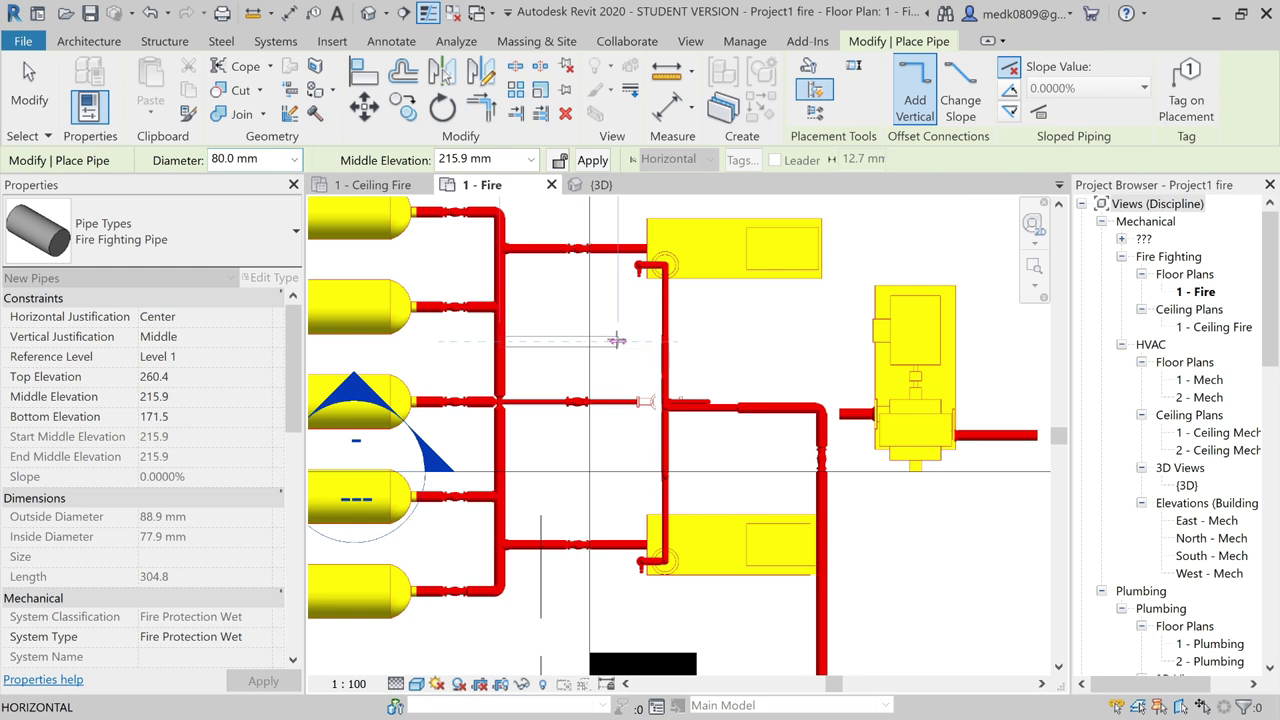
pyautogui.click(617, 340)
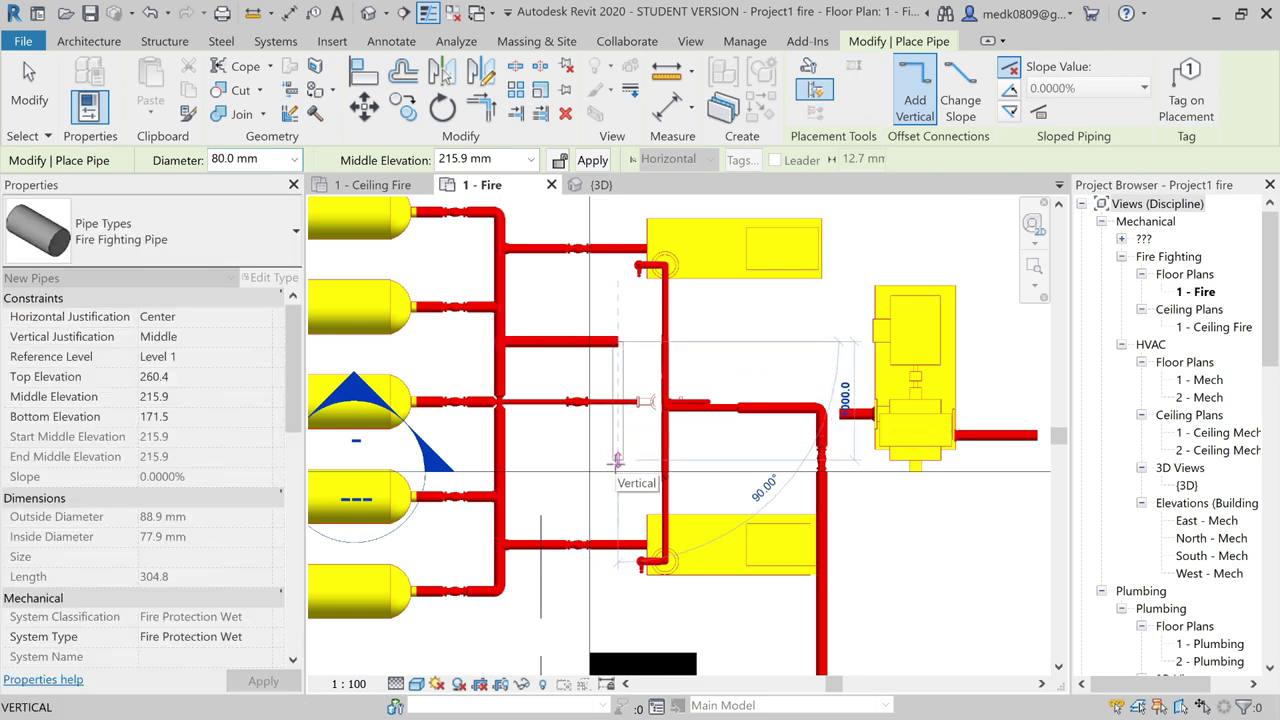
pyautogui.click(617, 461)
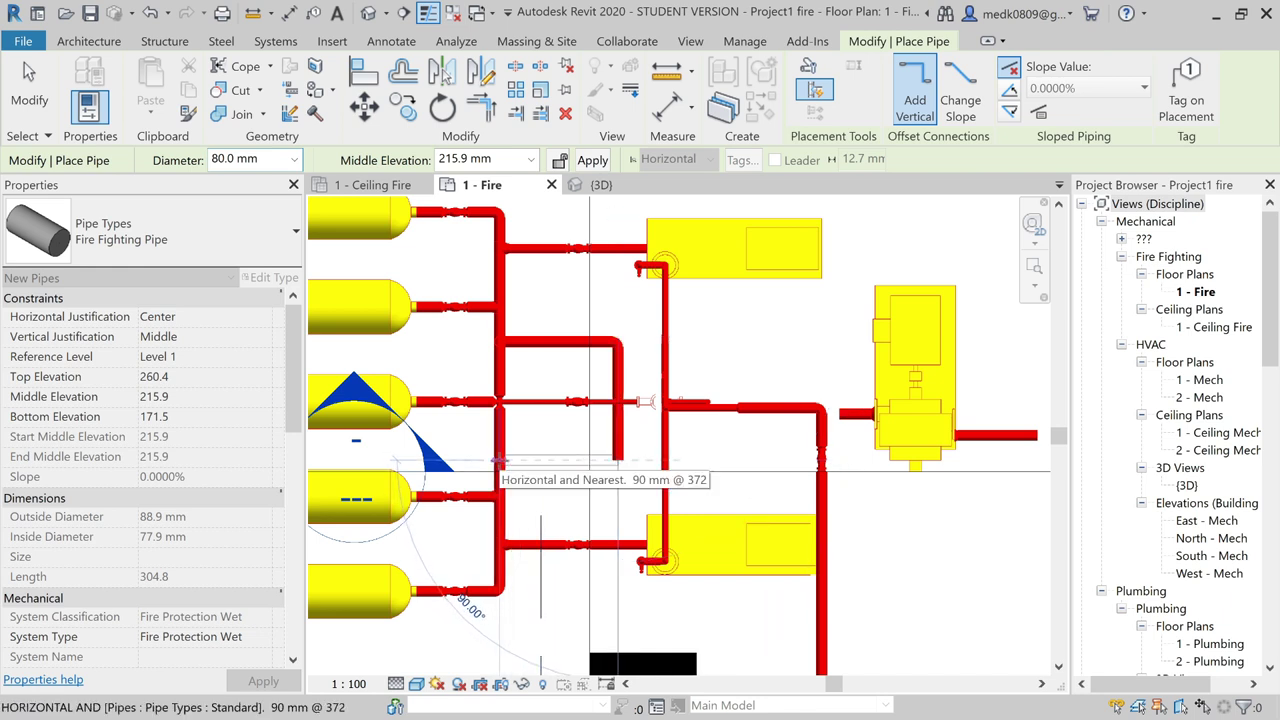
pyautogui.scroll(3, 498, 460)
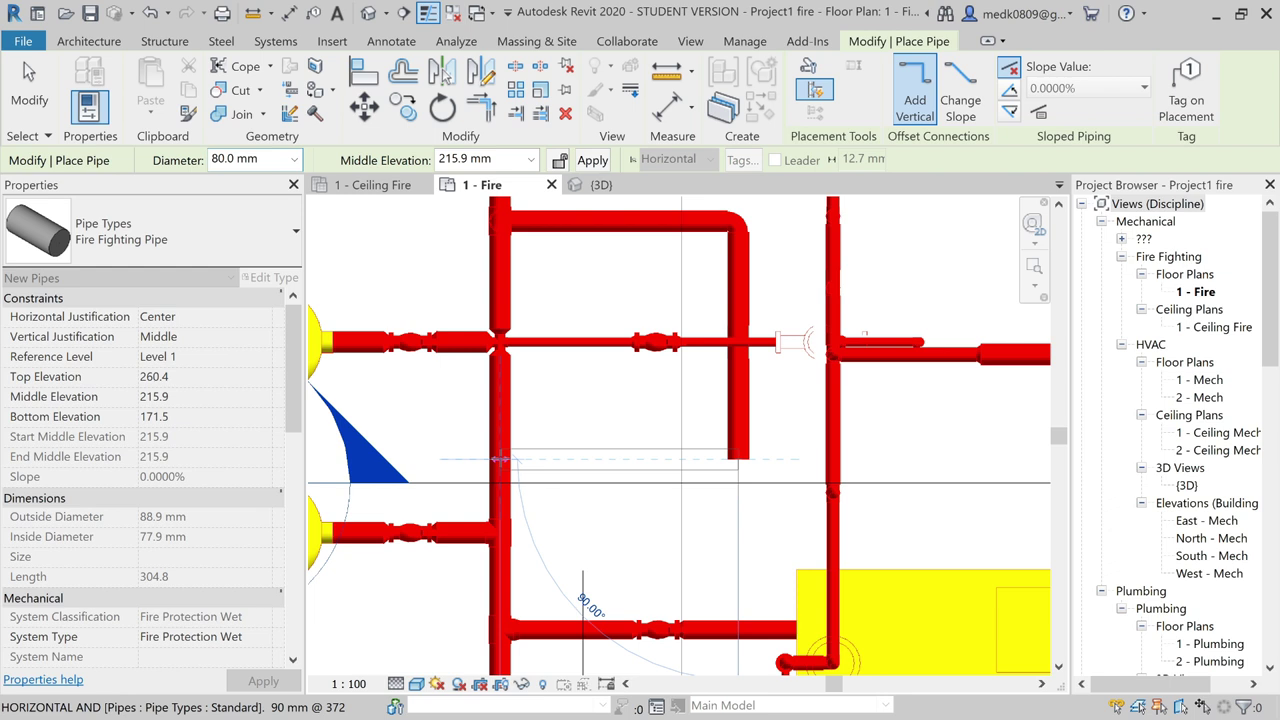
pyautogui.click(500, 460)
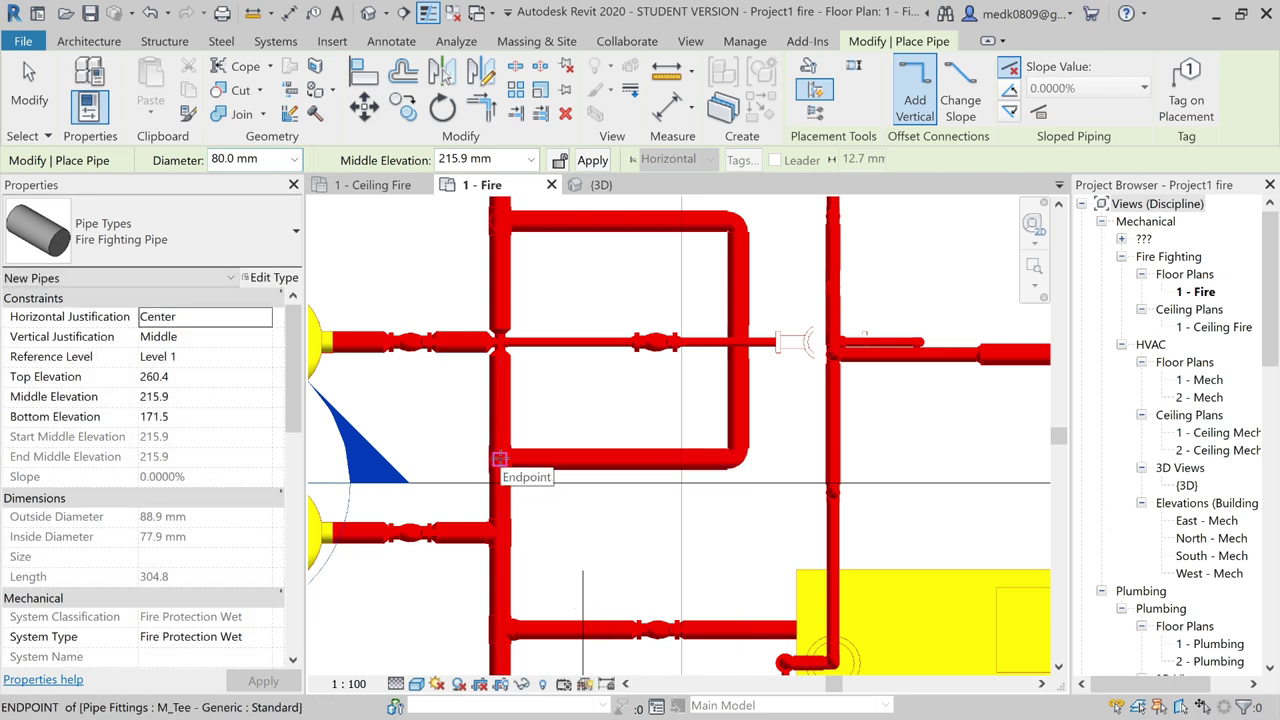
pyautogui.press('Escape')
pyautogui.press('Escape')
# - Zoom and pan the plan to review the new bypass loop
pyautogui.scroll(-2, 598, 357)
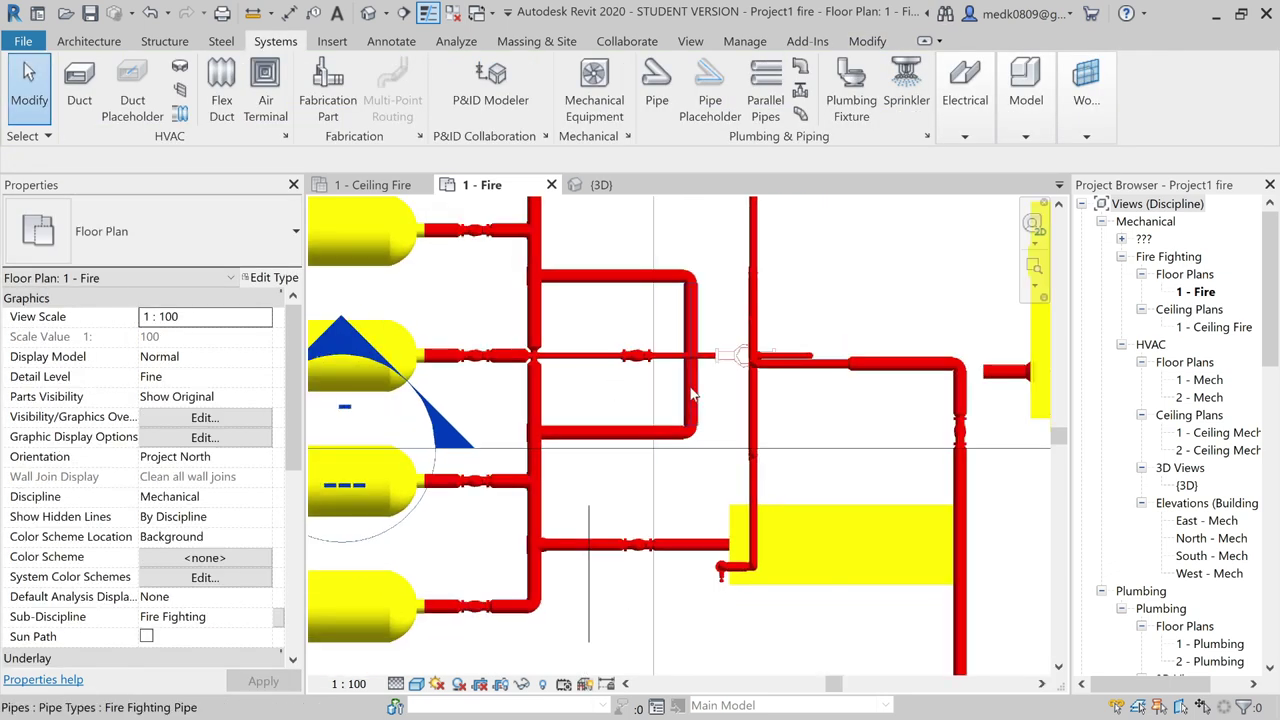
pyautogui.scroll(2, 691, 394)
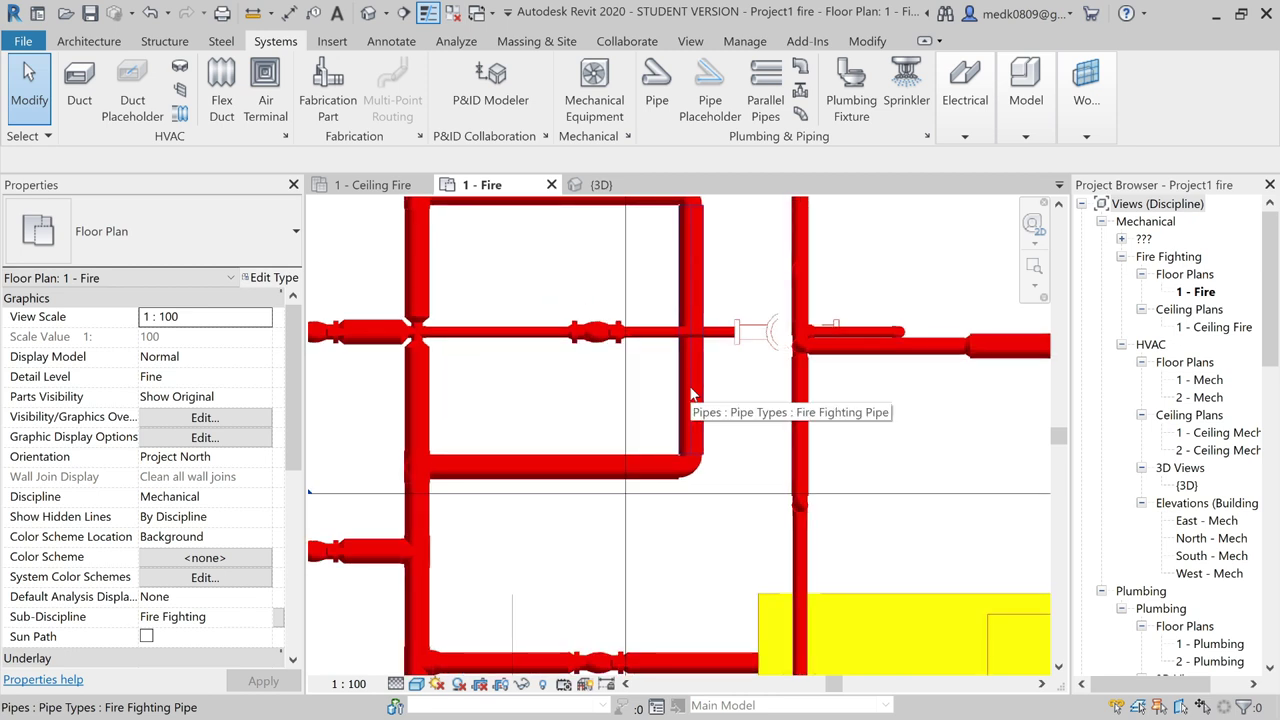
pyautogui.scroll(-1, 691, 394)
pyautogui.scroll(-1, 691, 394)
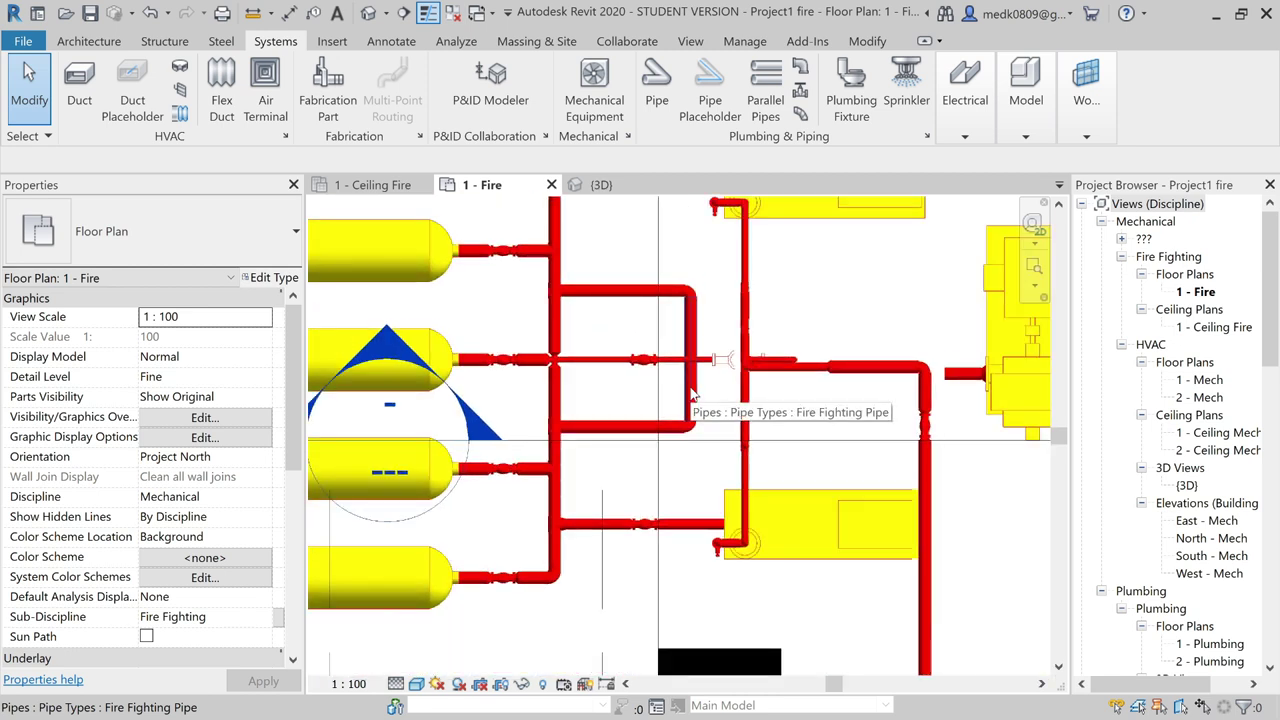
pyautogui.moveTo(763, 263); pyautogui.dragTo(766, 323, button='middle')
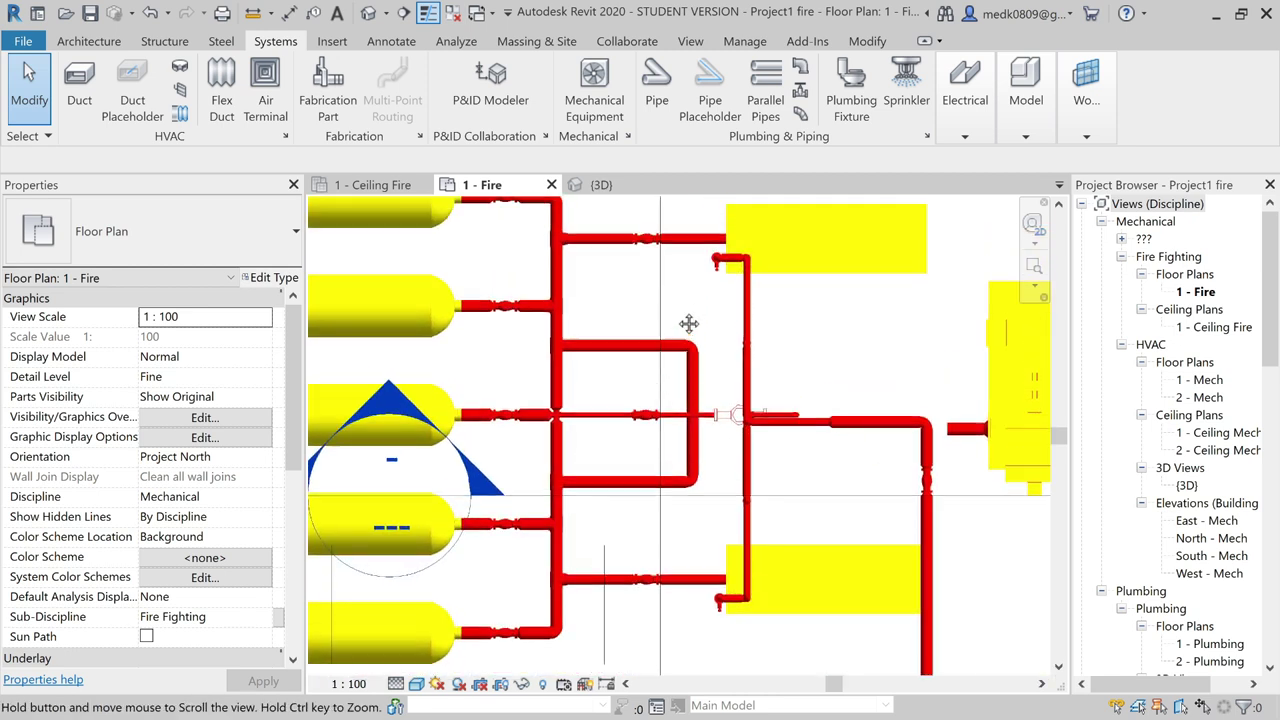
# - Place M_Ball Valve 50 mm accessories on the loop's upper and middle horizontal pipes
pyautogui.click(800, 90)
pyautogui.scroll(2, 605, 357)
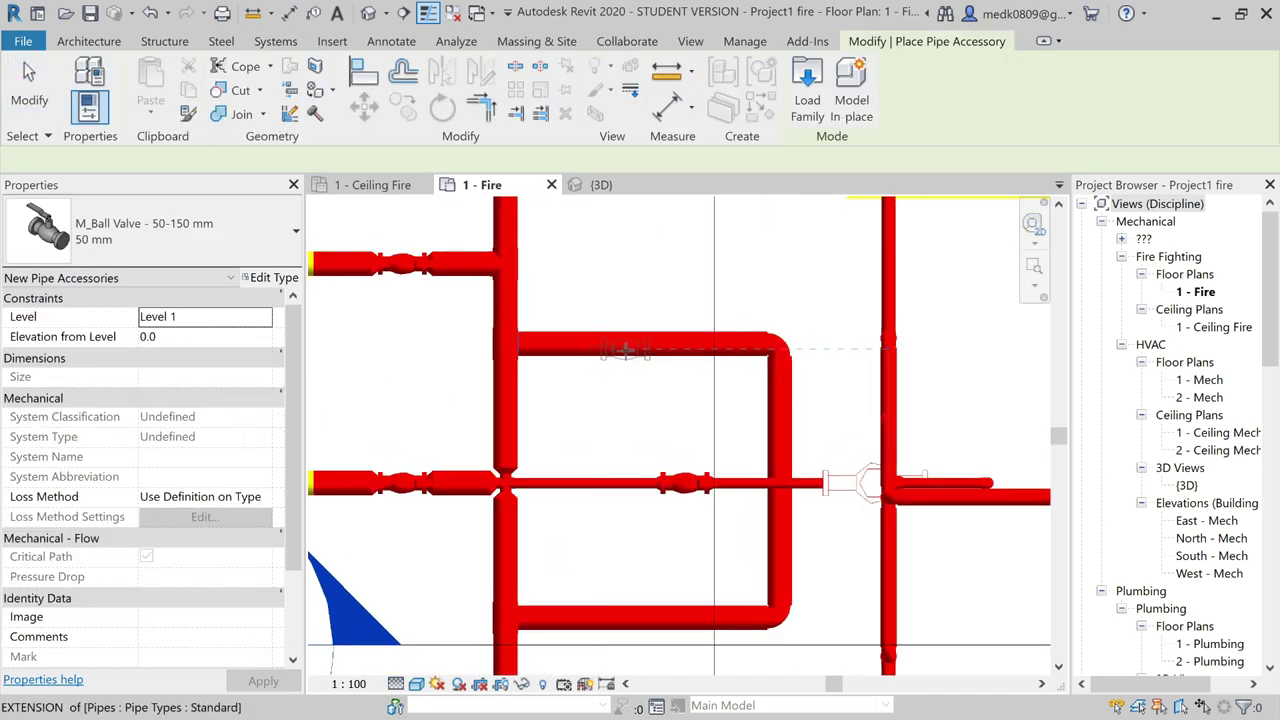
pyautogui.scroll(1, 625, 349)
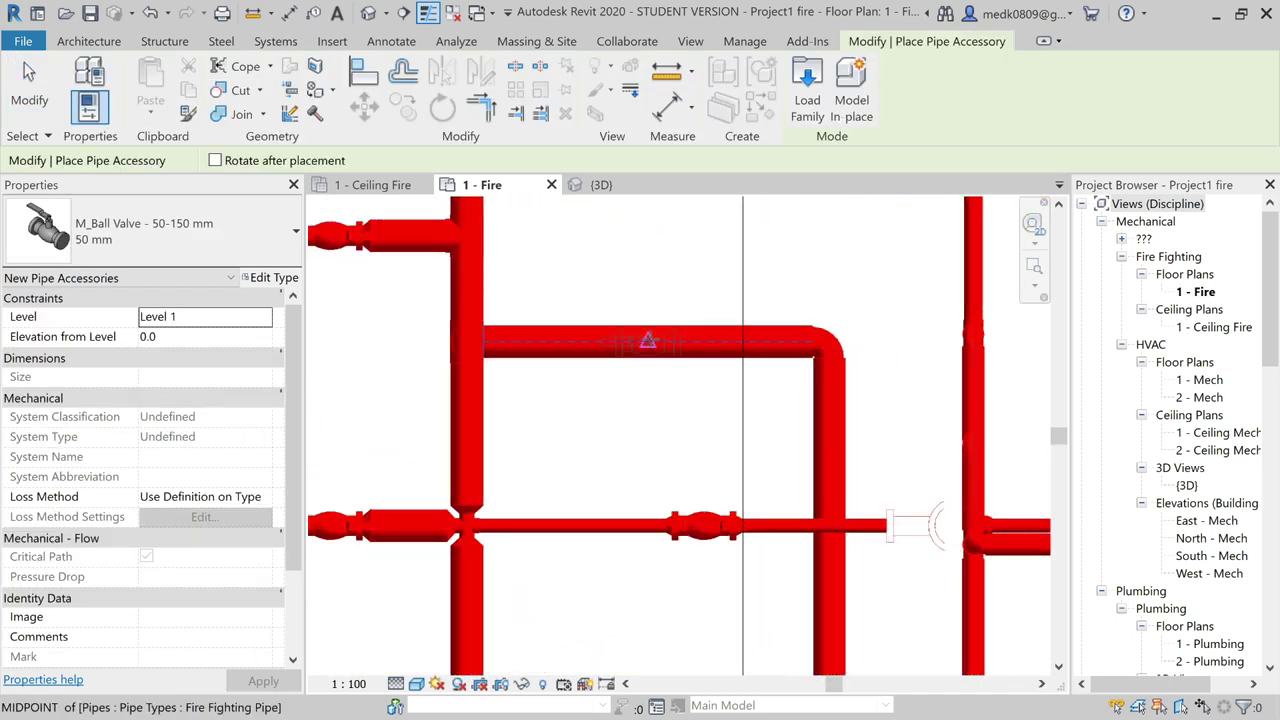
pyautogui.click(648, 341)
pyautogui.scroll(-1, 650, 360)
pyautogui.scroll(-1, 652, 400)
pyautogui.scroll(-1, 655, 450)
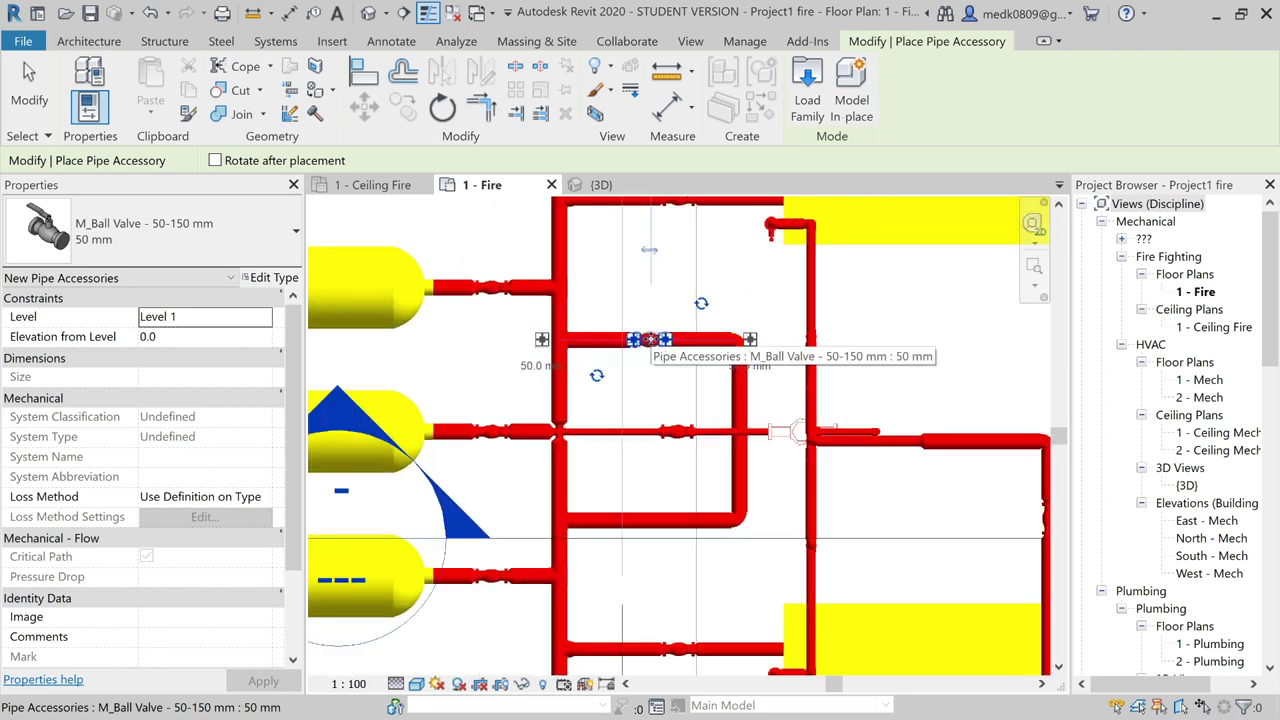
pyautogui.scroll(1, 655, 486)
pyautogui.scroll(1, 658, 470)
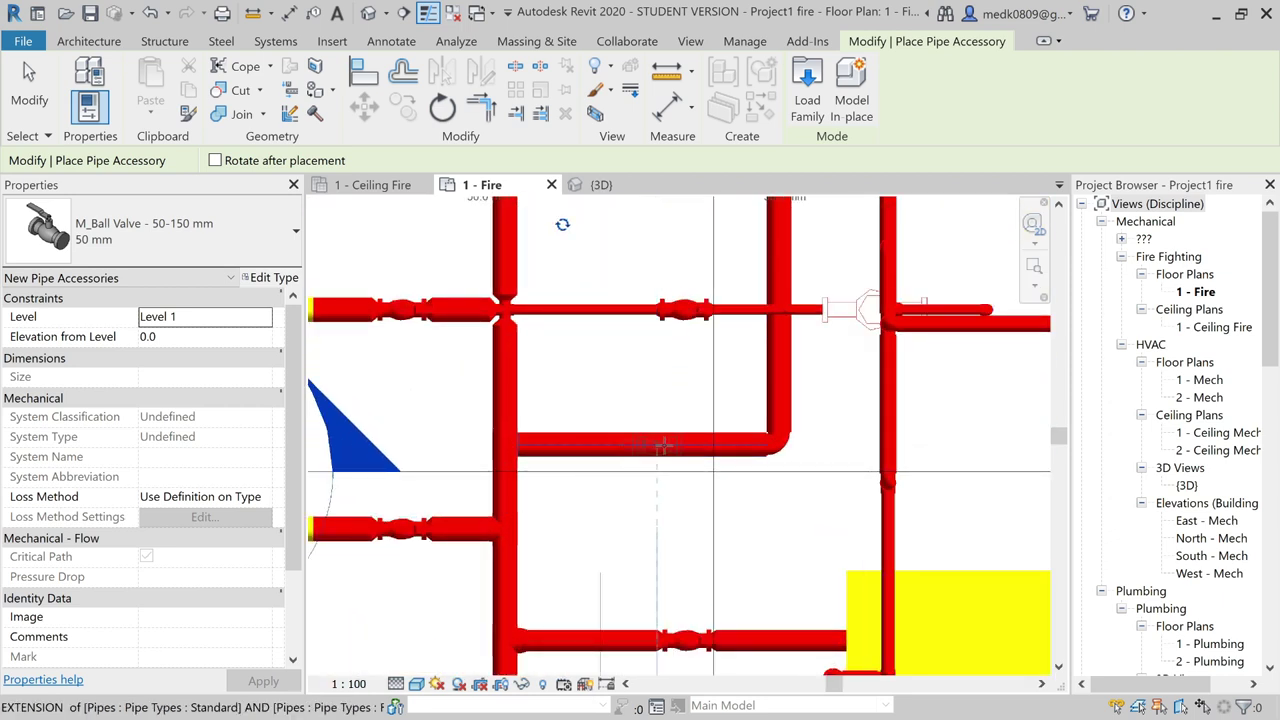
pyautogui.click(663, 445)
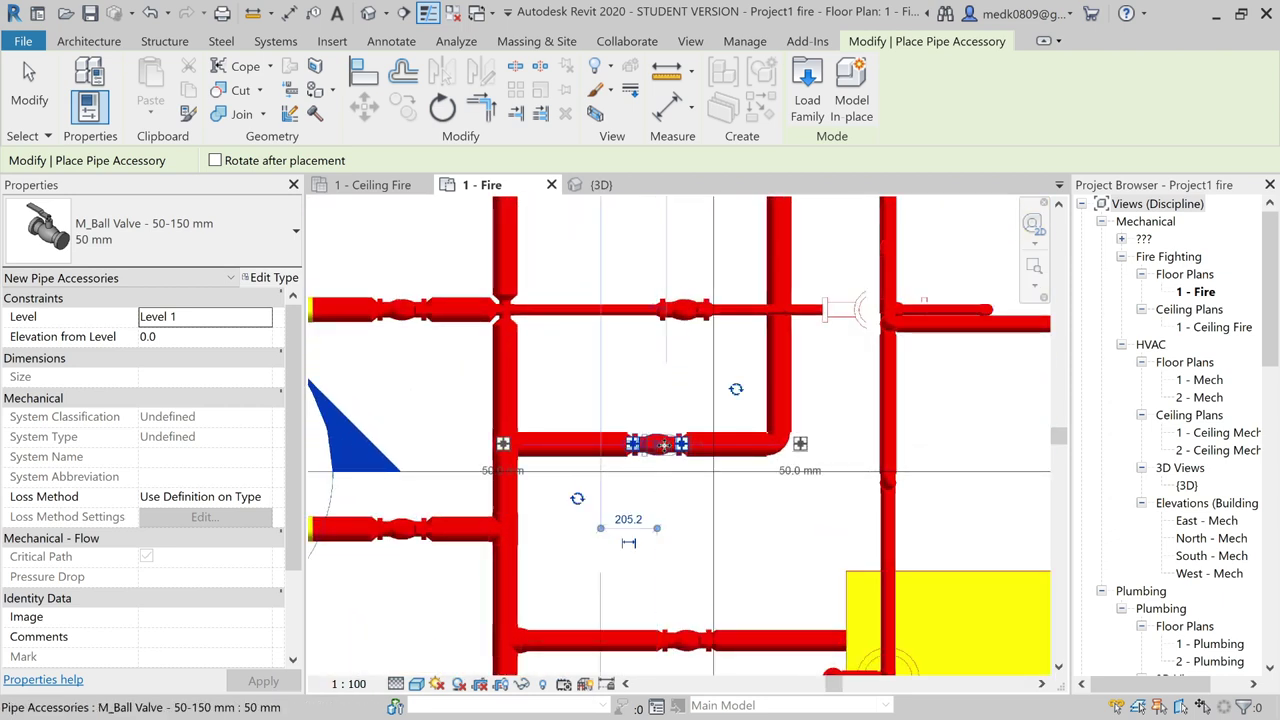
pyautogui.press('Escape')
pyautogui.press('Escape')
pyautogui.scroll(-2, 610, 360)
pyautogui.scroll(-2, 601, 341)
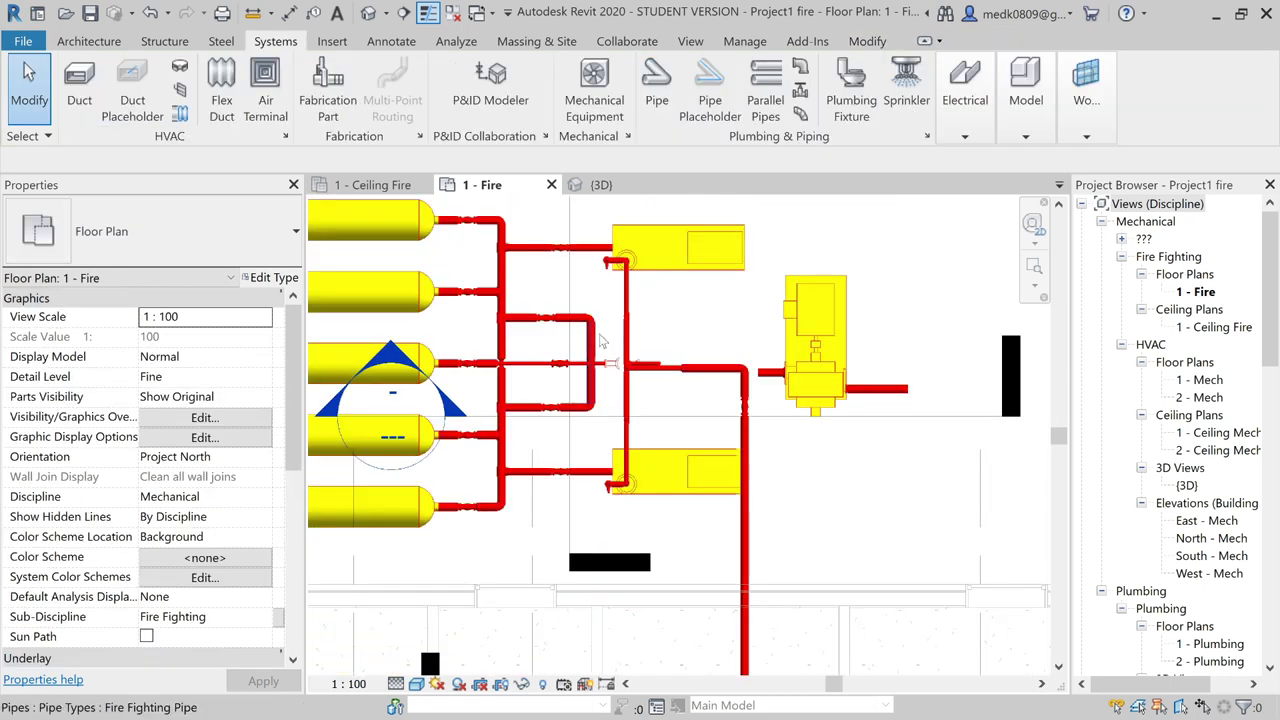
pyautogui.scroll(2, 601, 341)
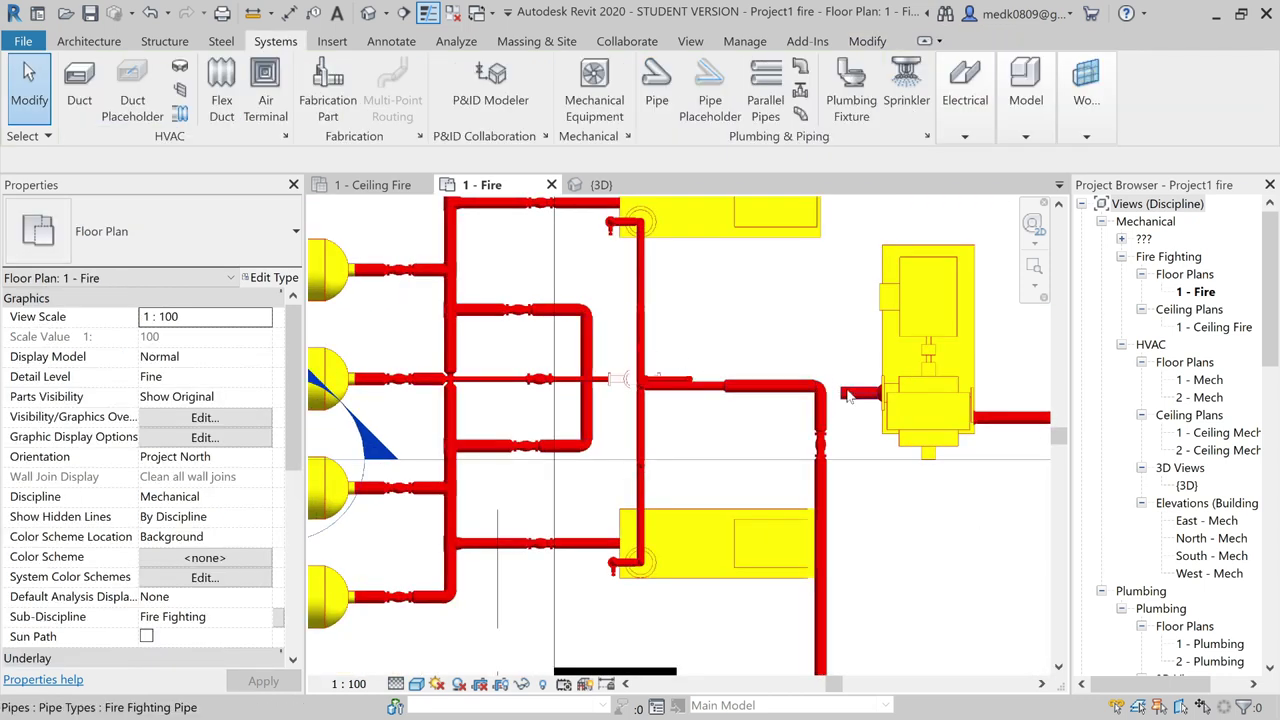
# - Go to the Section 2 view from its section line and select the pipe end near the pump
pyautogui.click(709, 463)
pyautogui.rightClick(709, 463)
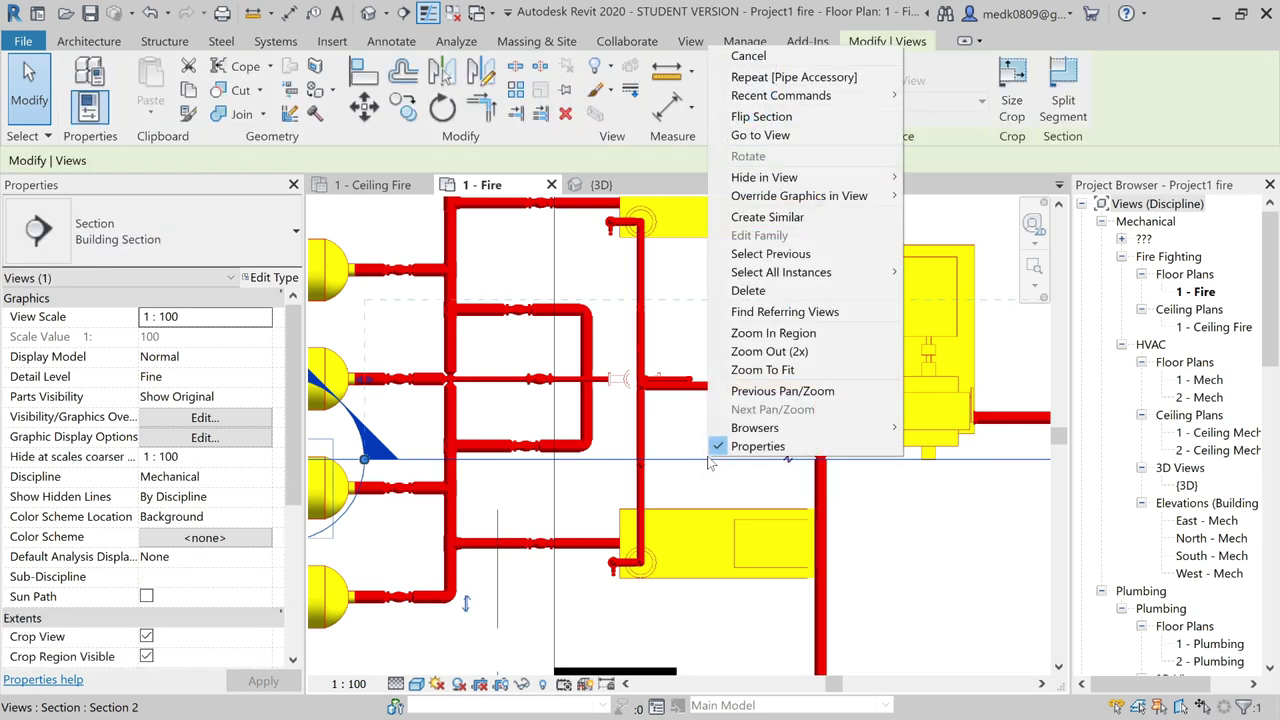
pyautogui.click(760, 136)
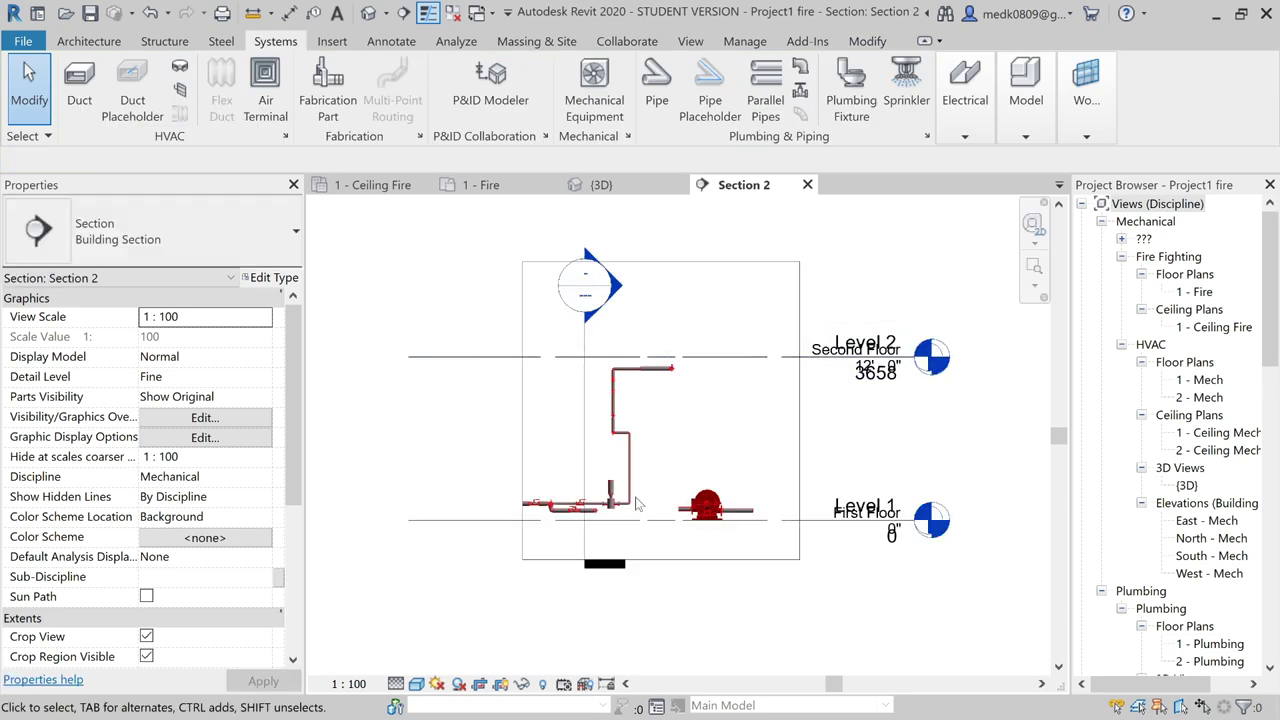
pyautogui.scroll(3, 790, 610)
pyautogui.click(503, 405)
pyautogui.rightClick(503, 410)
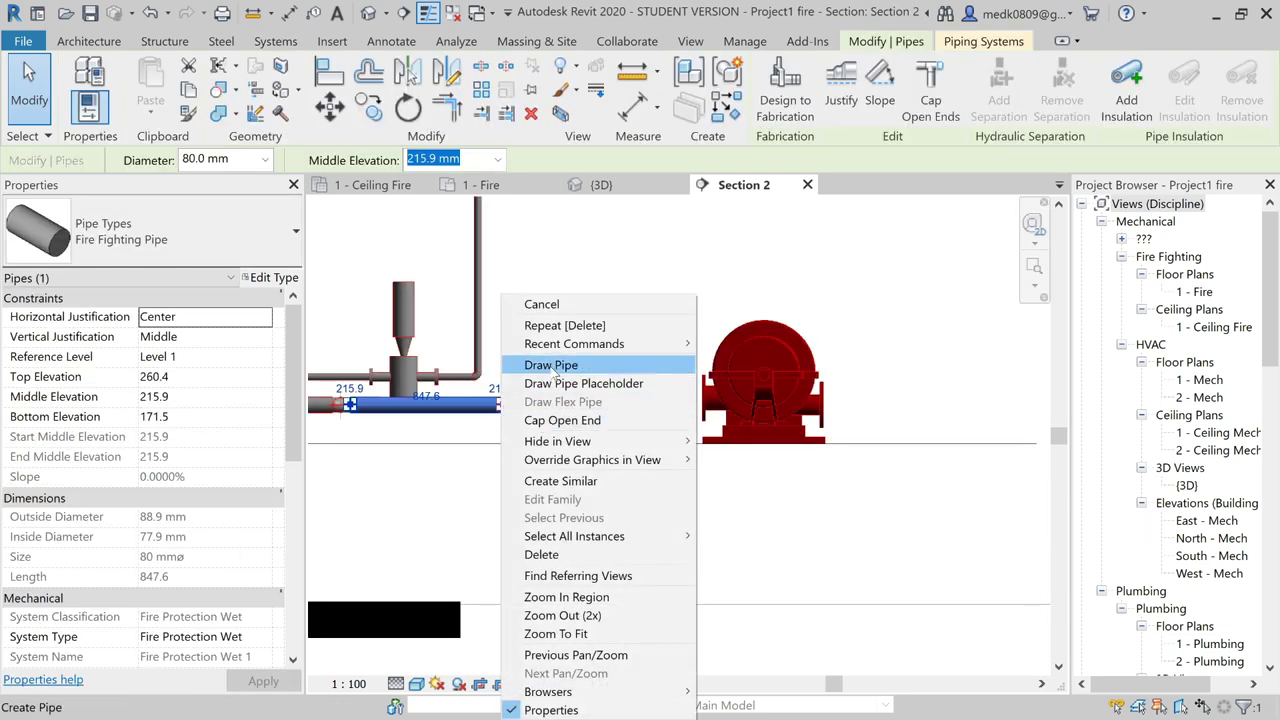
# - Extend a pipe from the open pipe end horizontally toward the pump
pyautogui.click(545, 364)
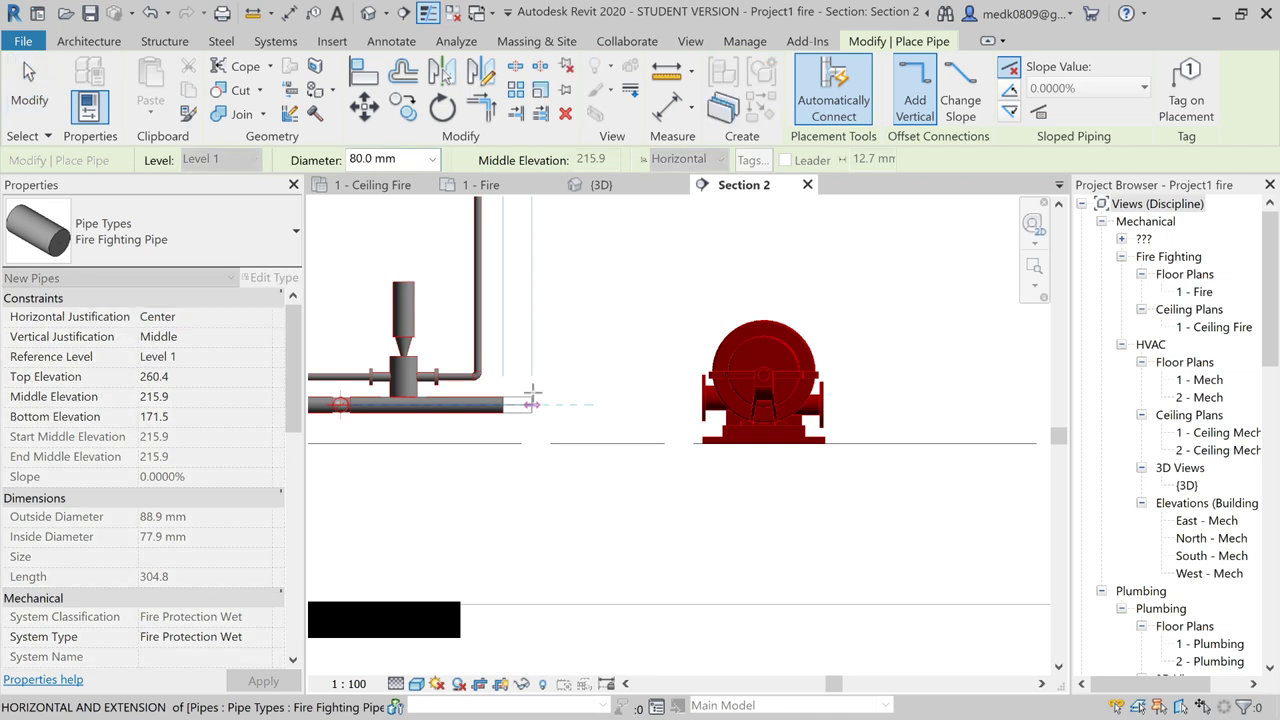
pyautogui.click(530, 405)
pyautogui.press('Escape')
pyautogui.press('Escape')
pyautogui.scroll(-2, 600, 443)
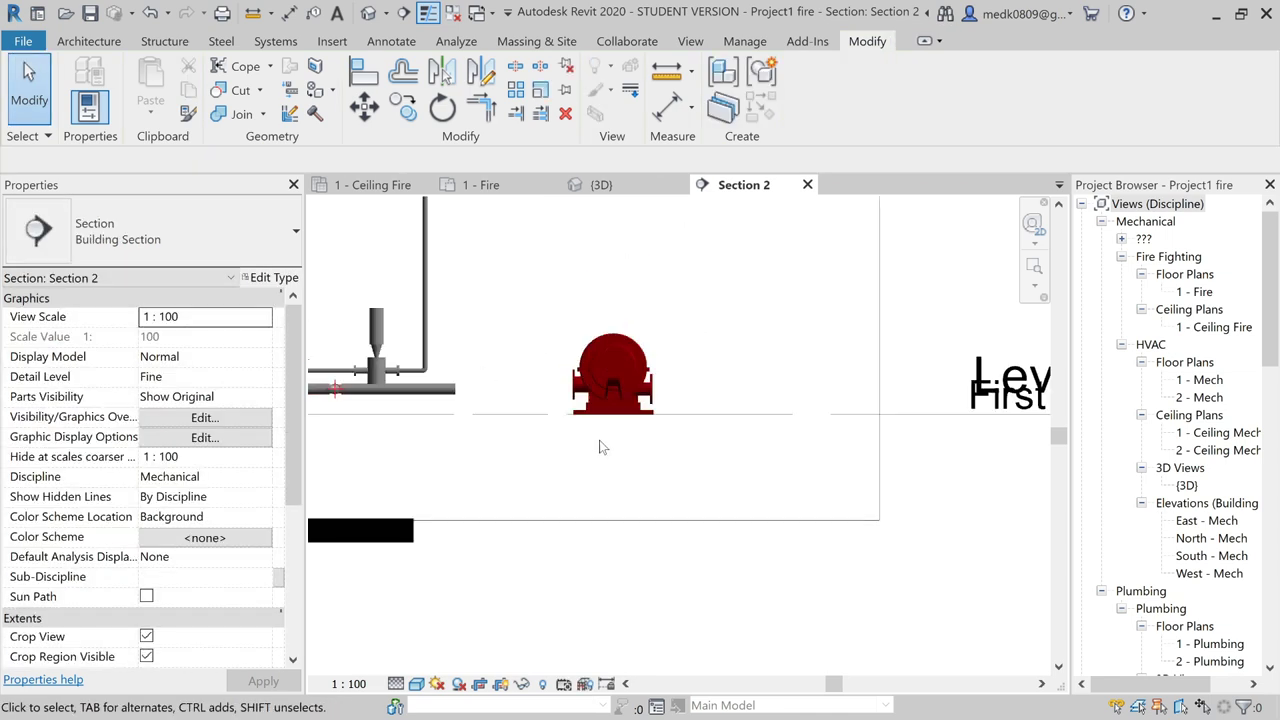
pyautogui.scroll(3, 425, 410)
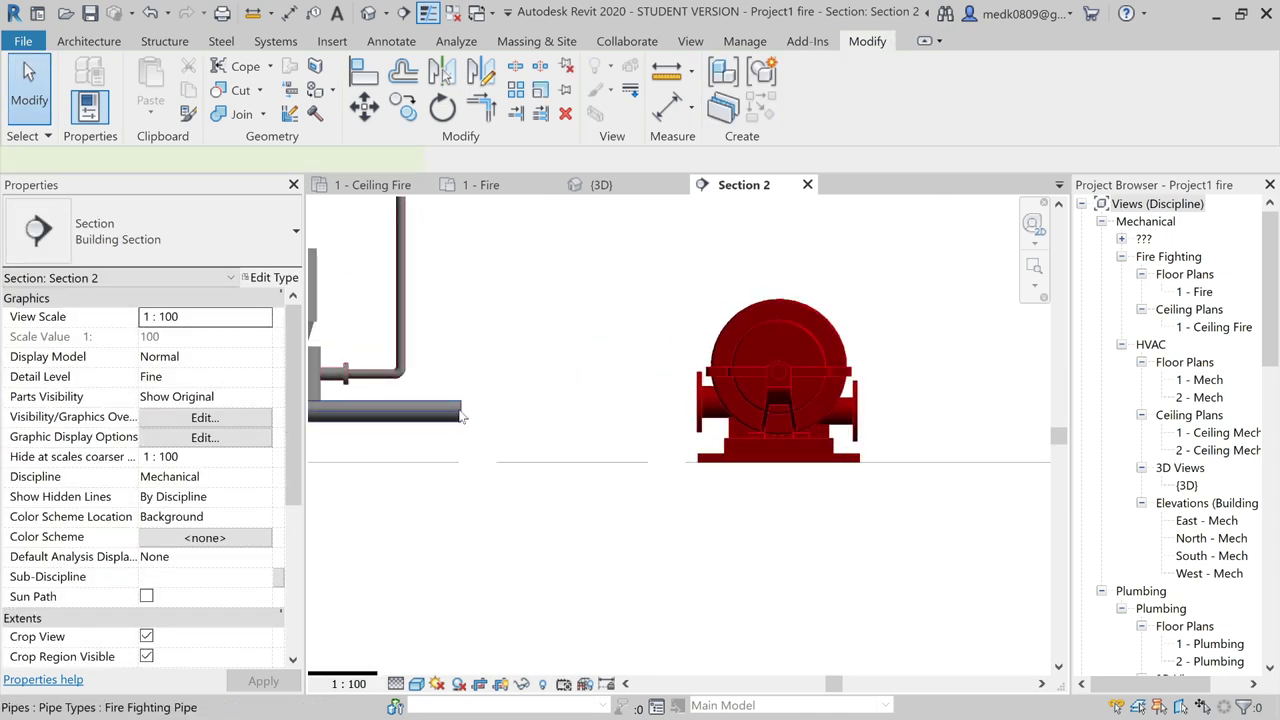
# - Continue a raised pipe run from the horizontal pipe, rising then crossing and dropping back down
pyautogui.click(460, 416)
pyautogui.rightClick(460, 416)
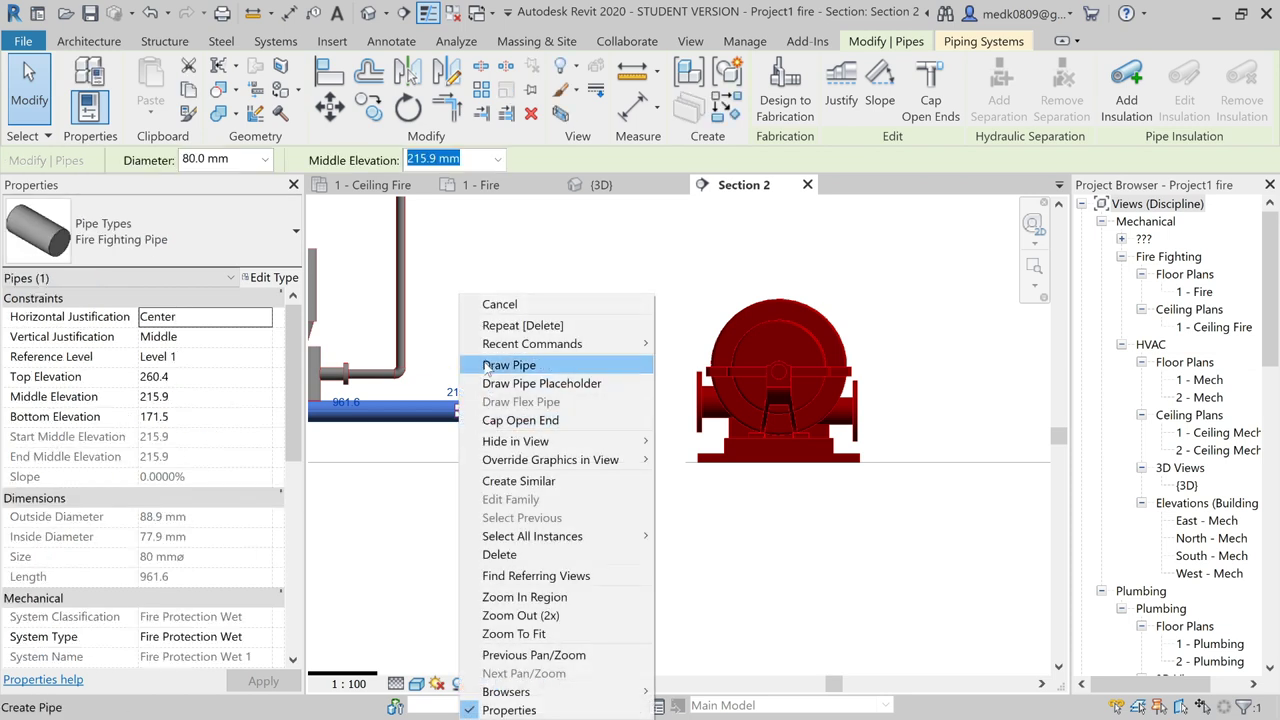
pyautogui.click(487, 368)
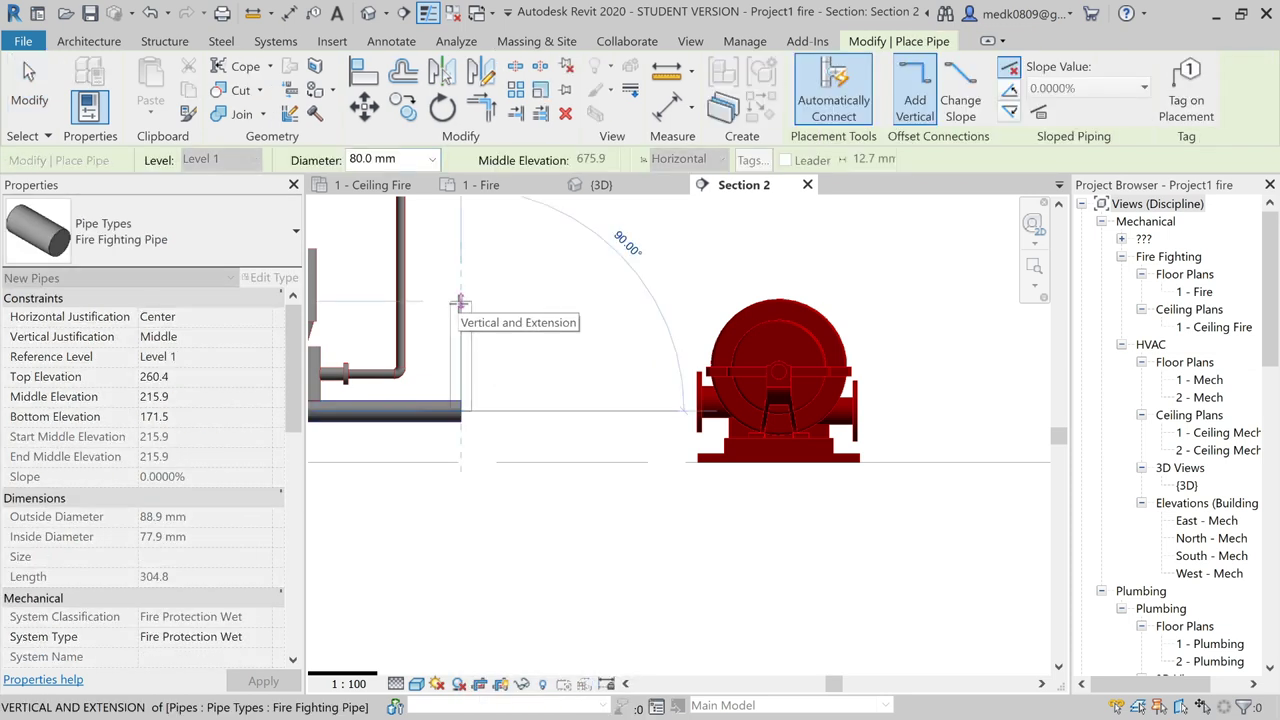
pyautogui.click(461, 302)
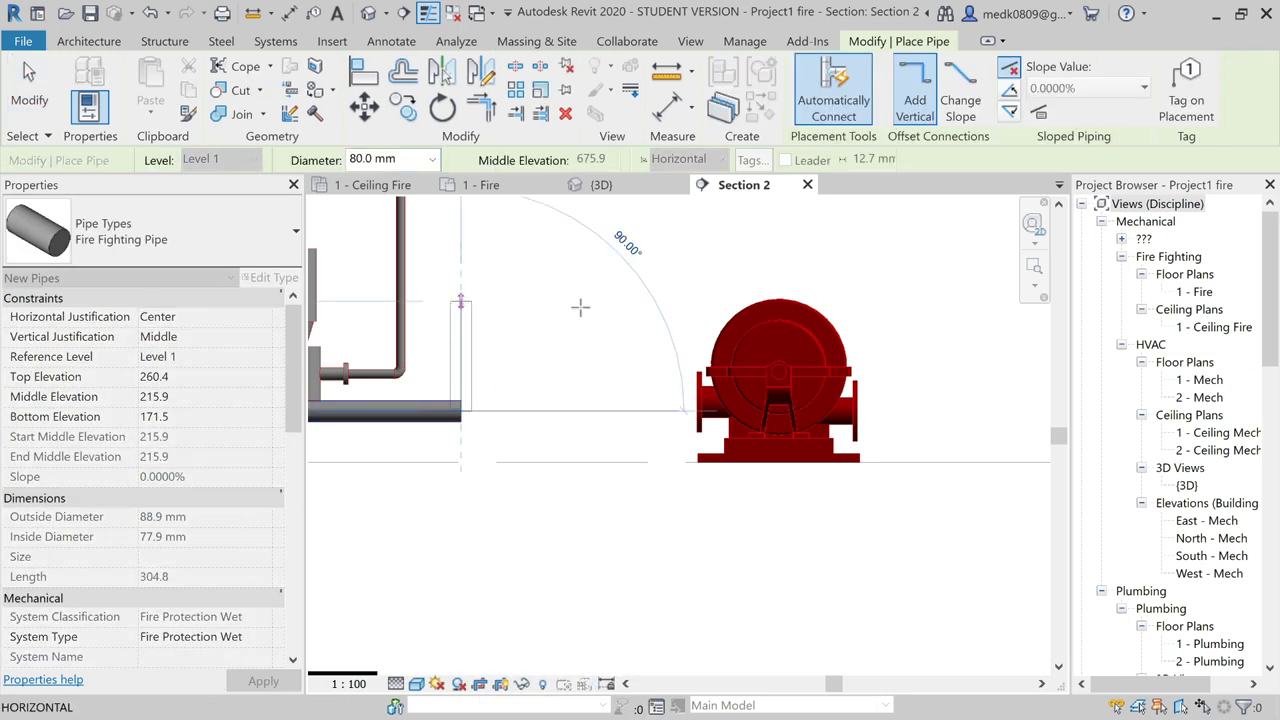
pyautogui.click(594, 400)
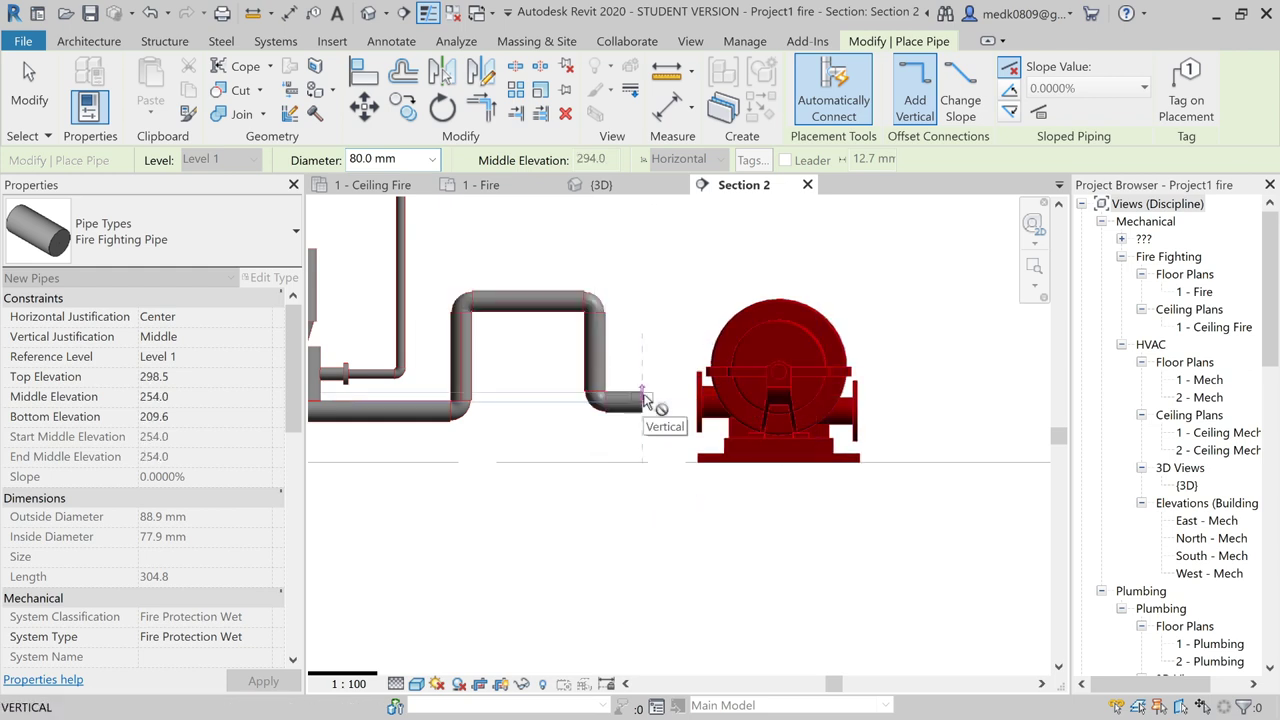
pyautogui.press('Escape')
pyautogui.scroll(-1, 630, 370)
pyautogui.press('Escape')
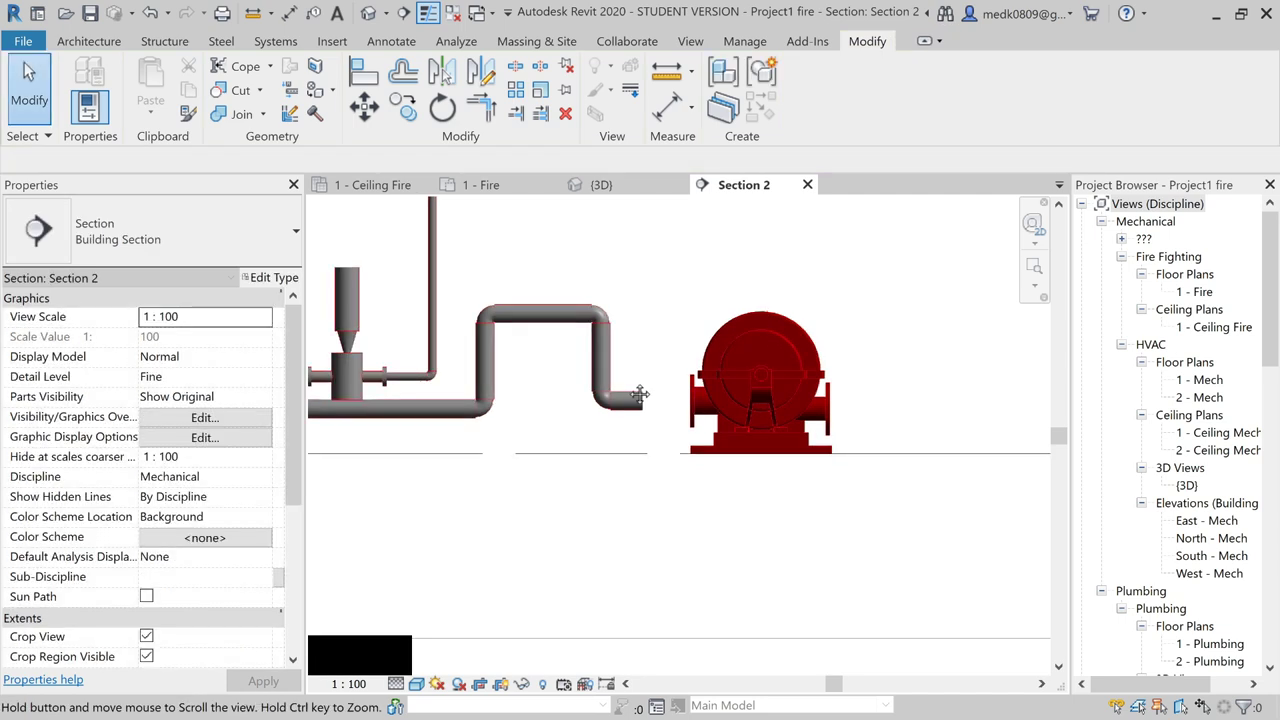
pyautogui.scroll(2, 705, 497)
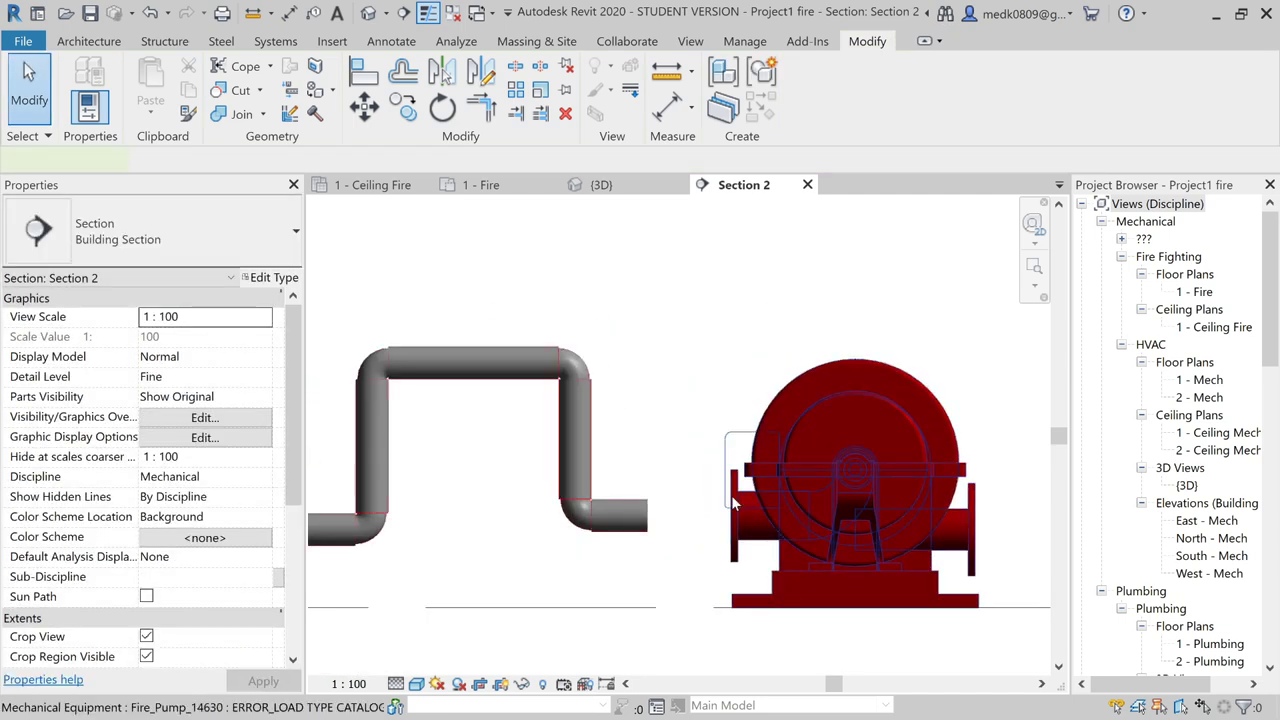
# - Draw an 80 mm pipe from the pipe connector into the fire pump's inlet
pyautogui.click(731, 495)
pyautogui.scroll(3, 571, 536)
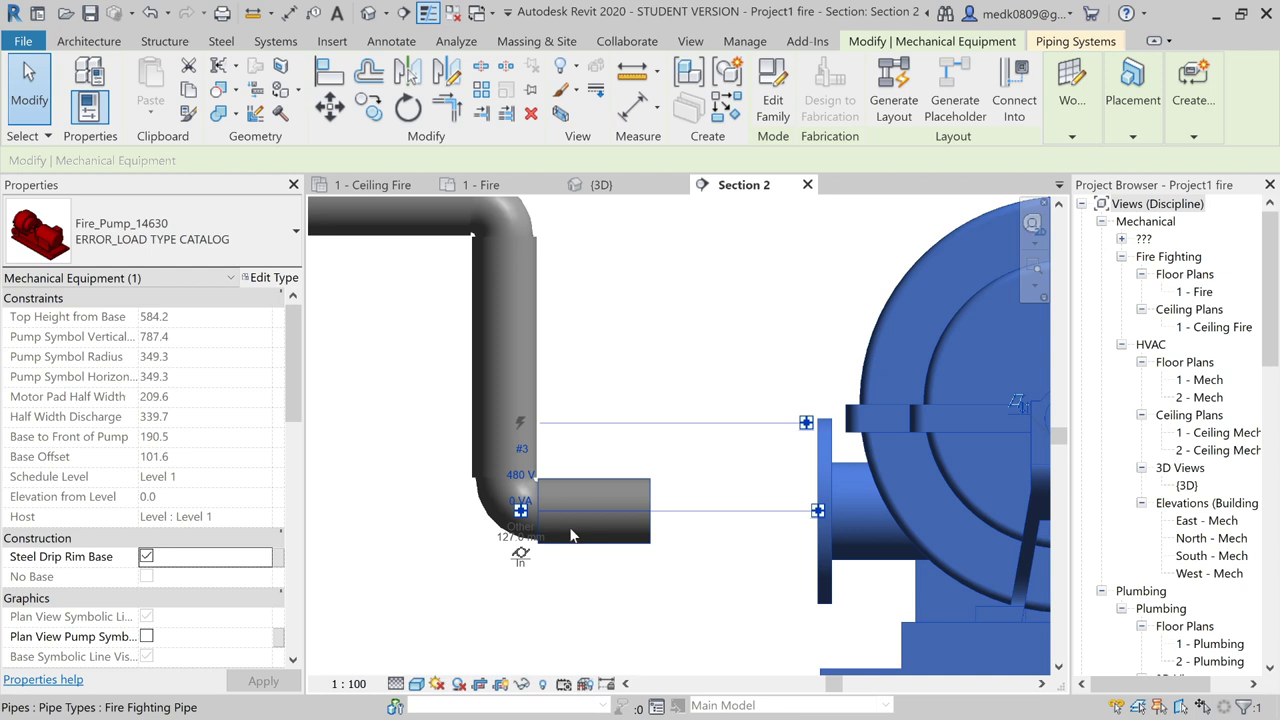
pyautogui.scroll(2, 571, 536)
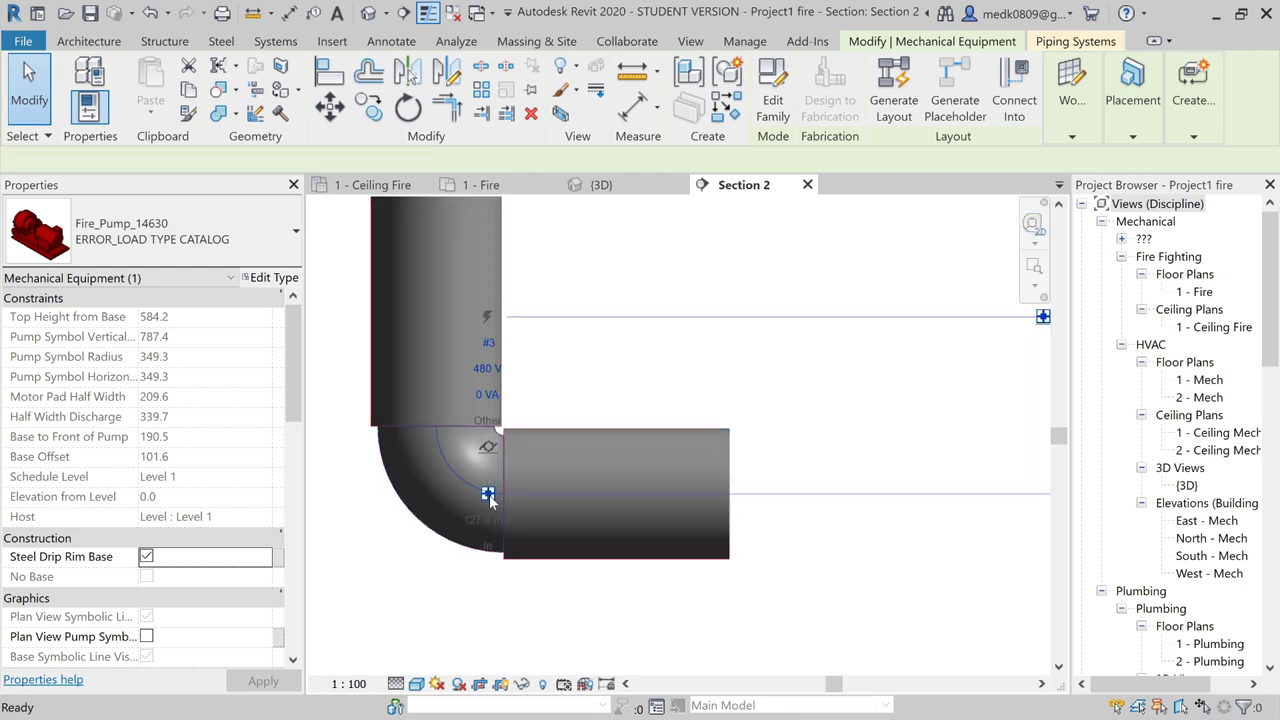
pyautogui.click(488, 497)
pyautogui.scroll(-3, 706, 513)
pyautogui.scroll(-2, 706, 513)
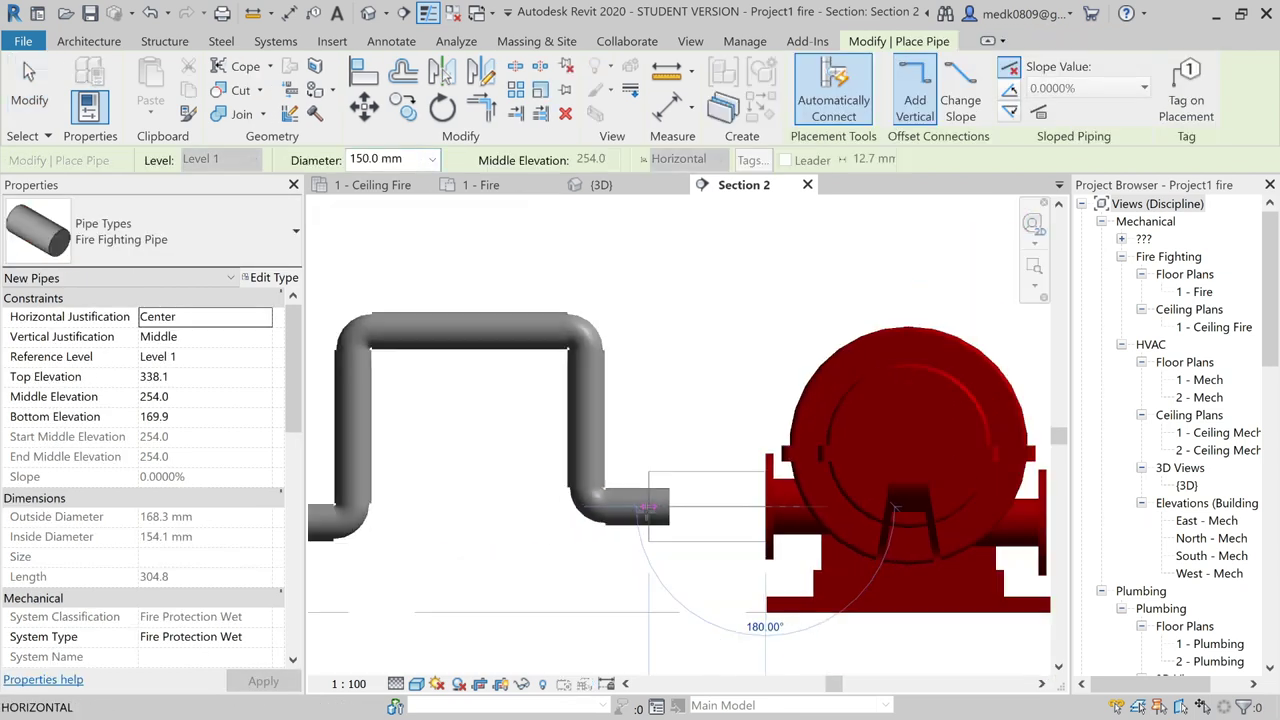
pyautogui.click(431, 158)
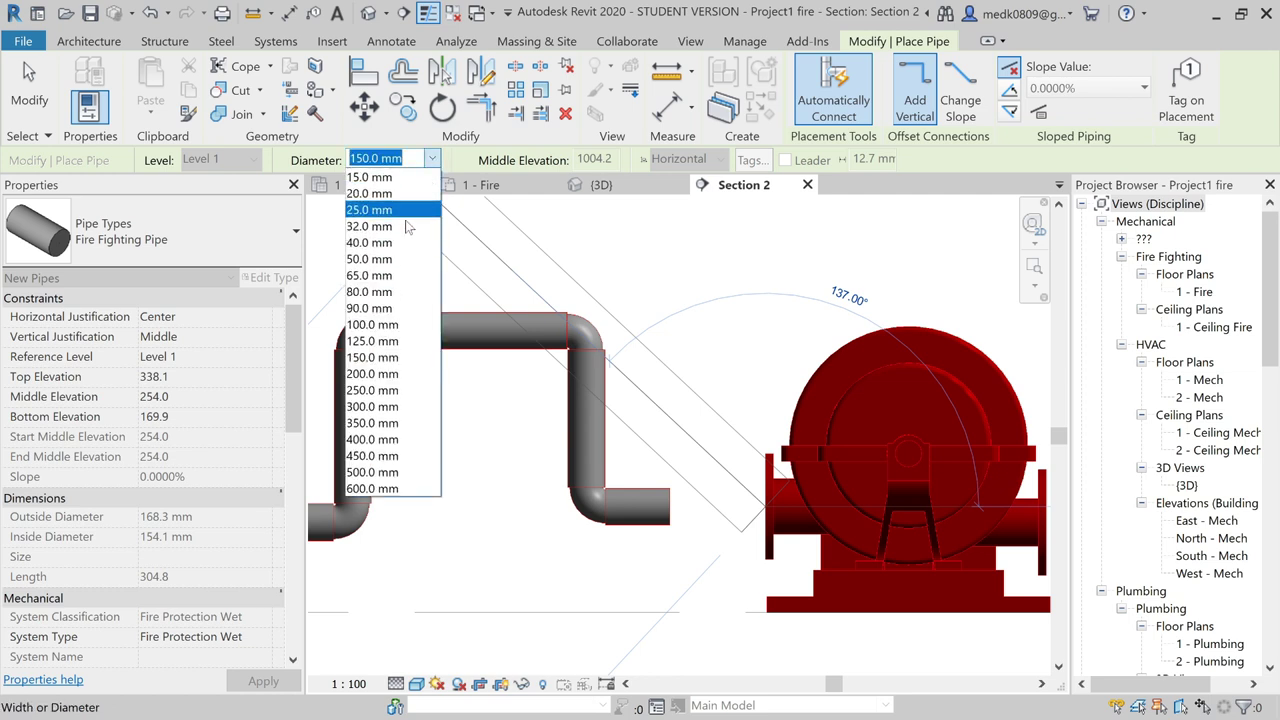
pyautogui.click(395, 292)
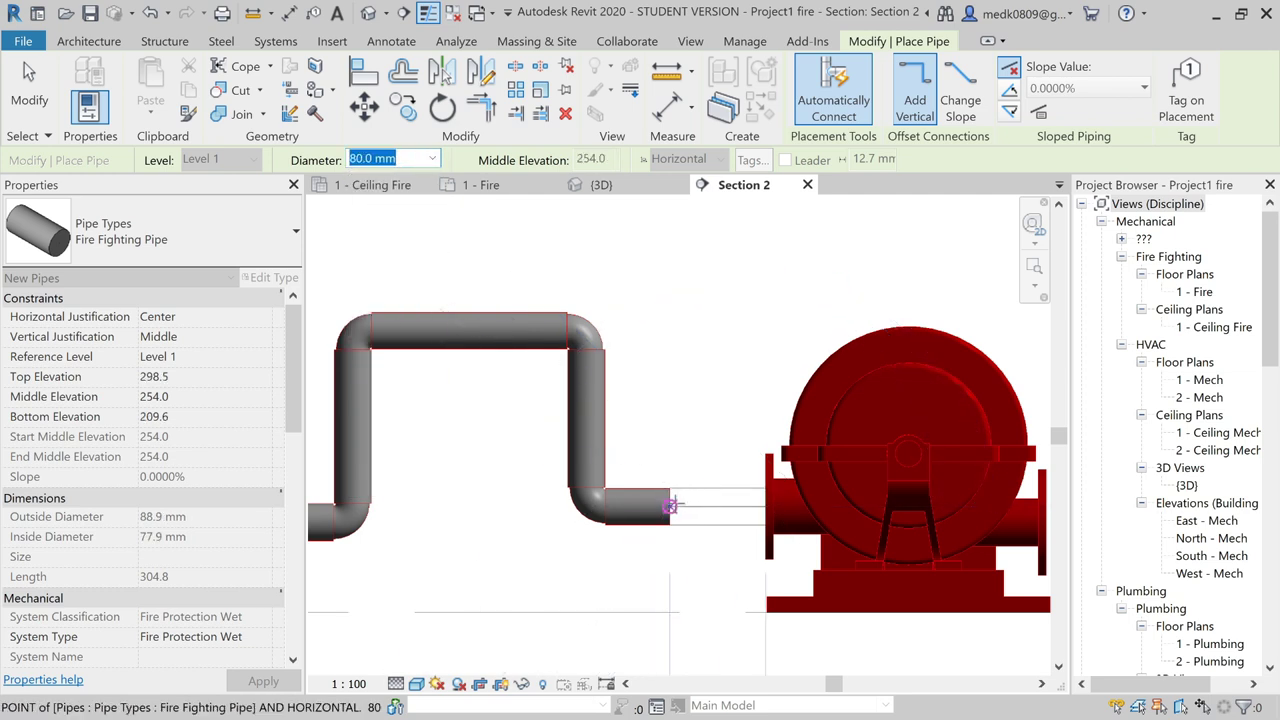
pyautogui.click(672, 505)
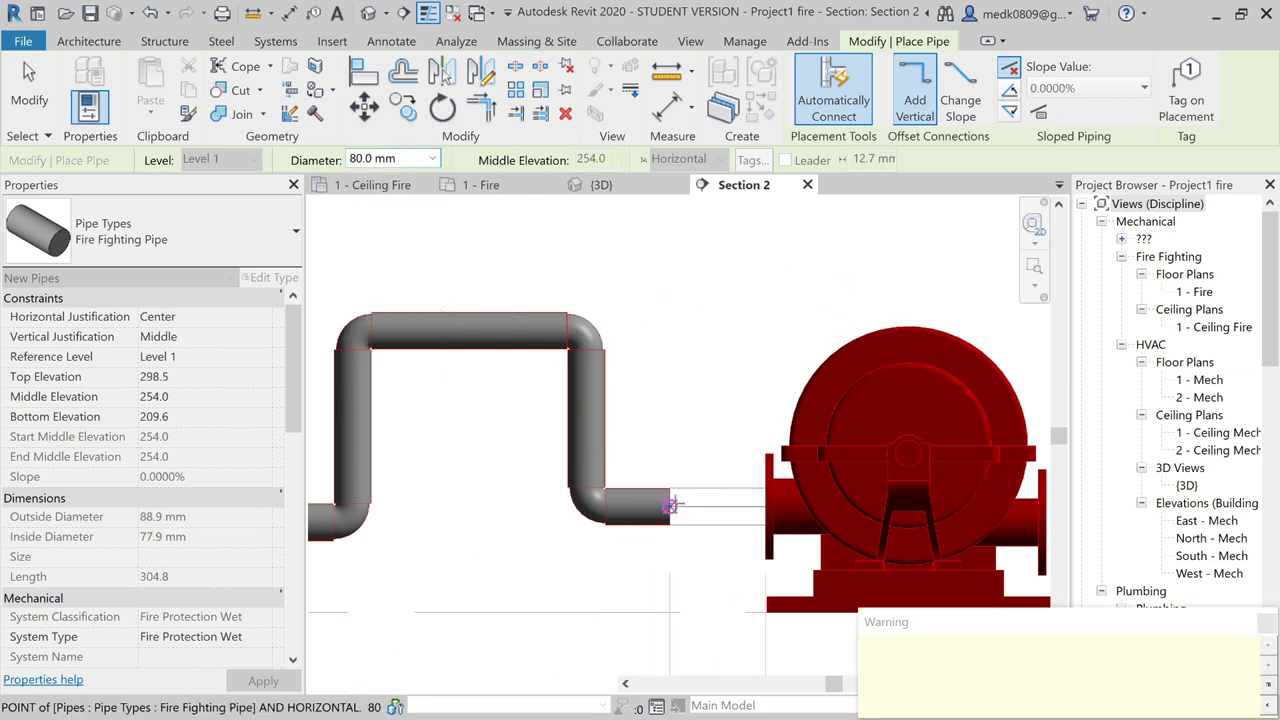
pyautogui.press('Escape')
pyautogui.press('Escape')
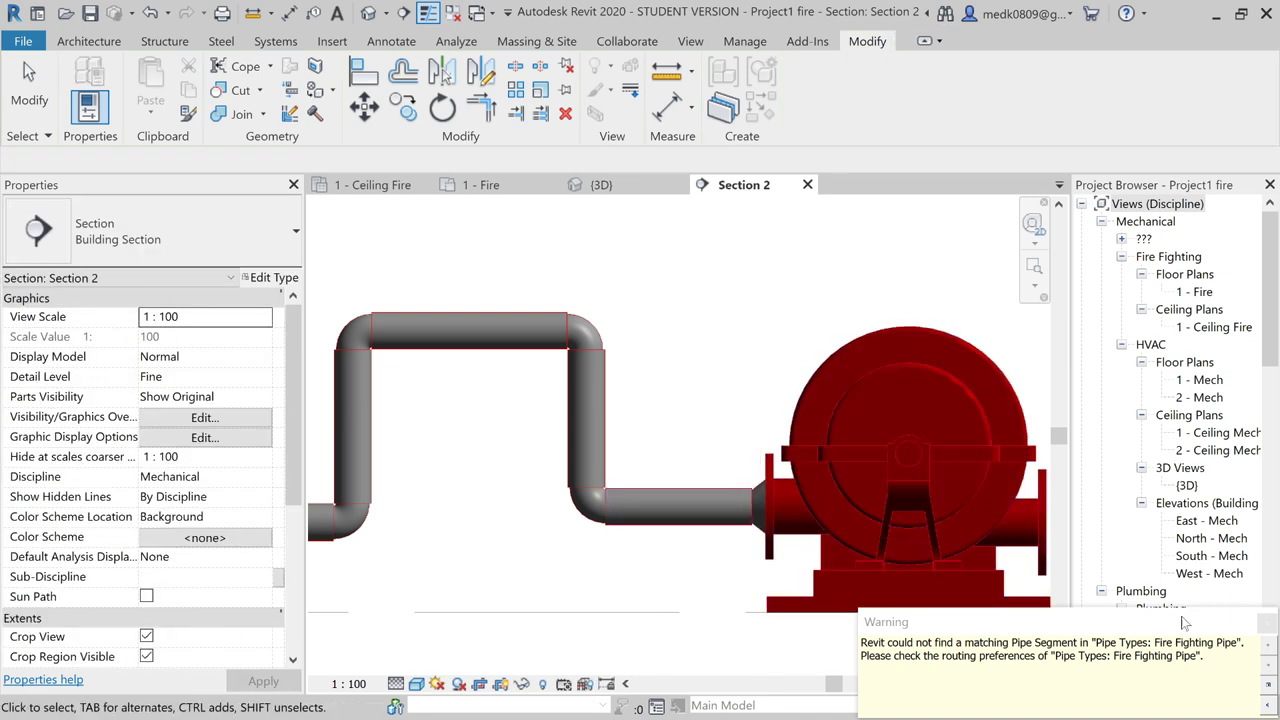
# - Pan and zoom in on the fire pump in Section 2
pyautogui.scroll(-2, 744, 422)
pyautogui.scroll(-2, 725, 395)
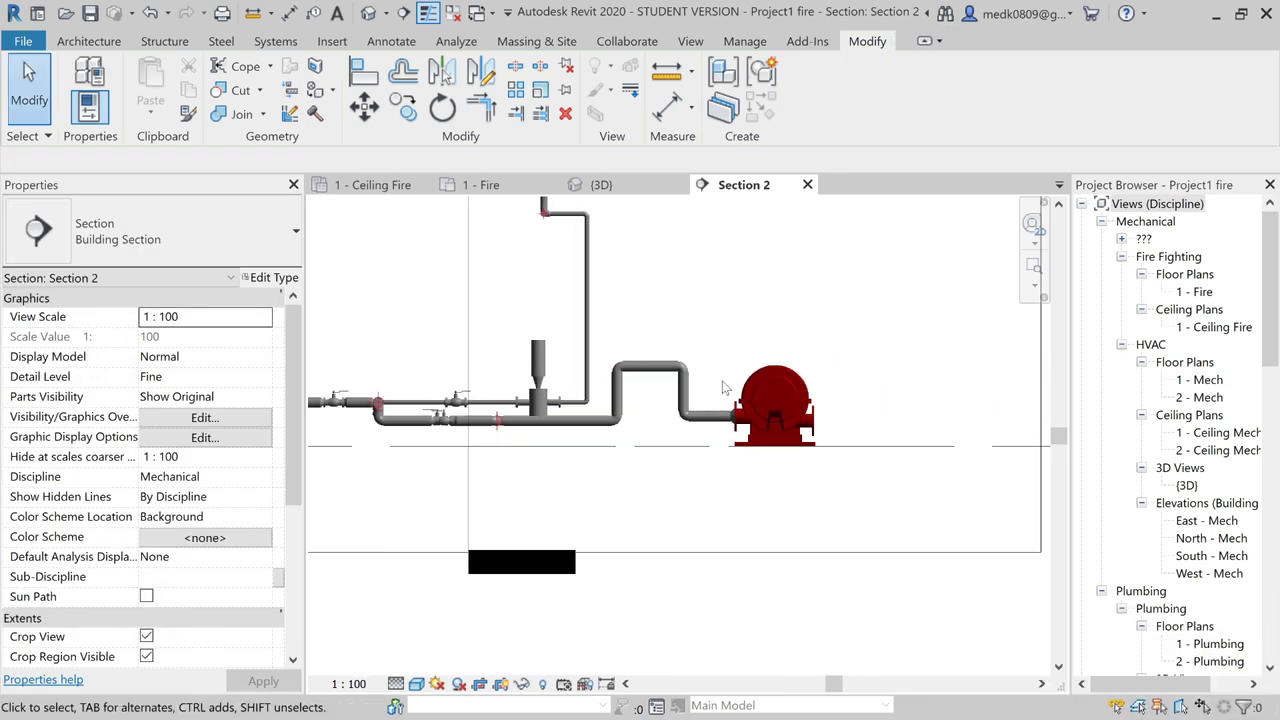
pyautogui.moveTo(722, 389); pyautogui.dragTo(540, 434, button='middle')
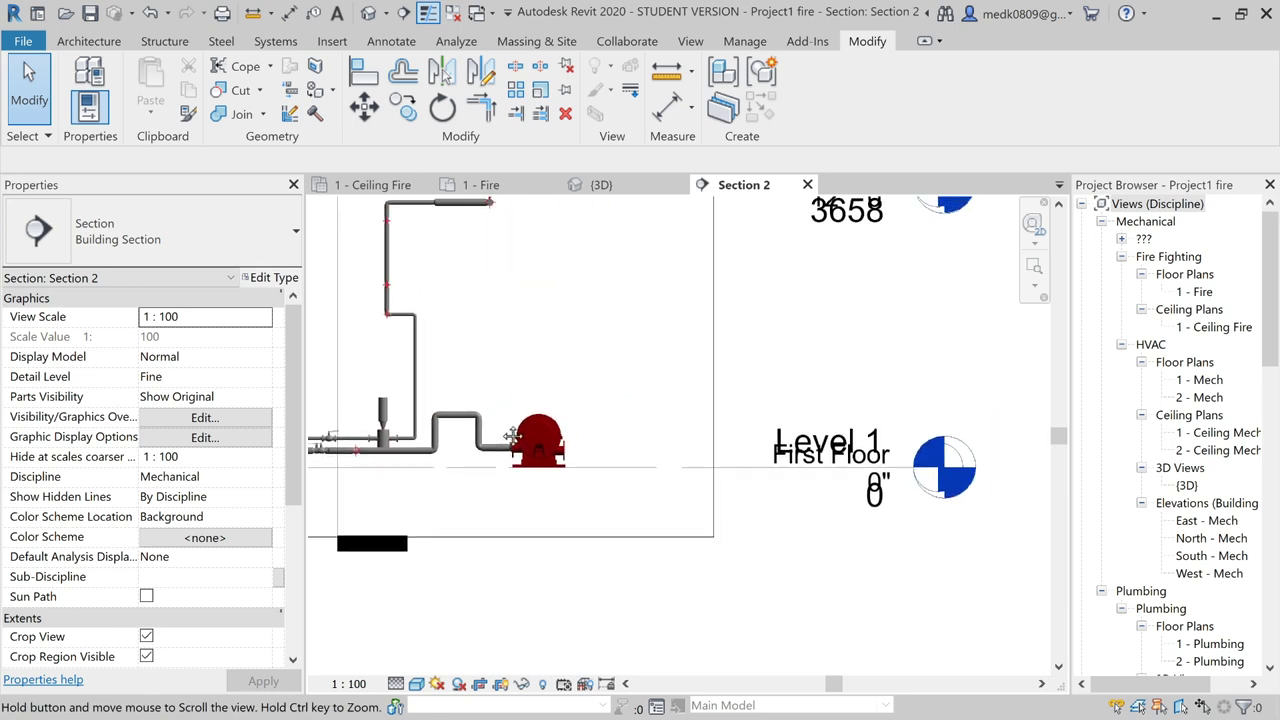
pyautogui.scroll(2, 540, 434)
pyautogui.scroll(1, 563, 452)
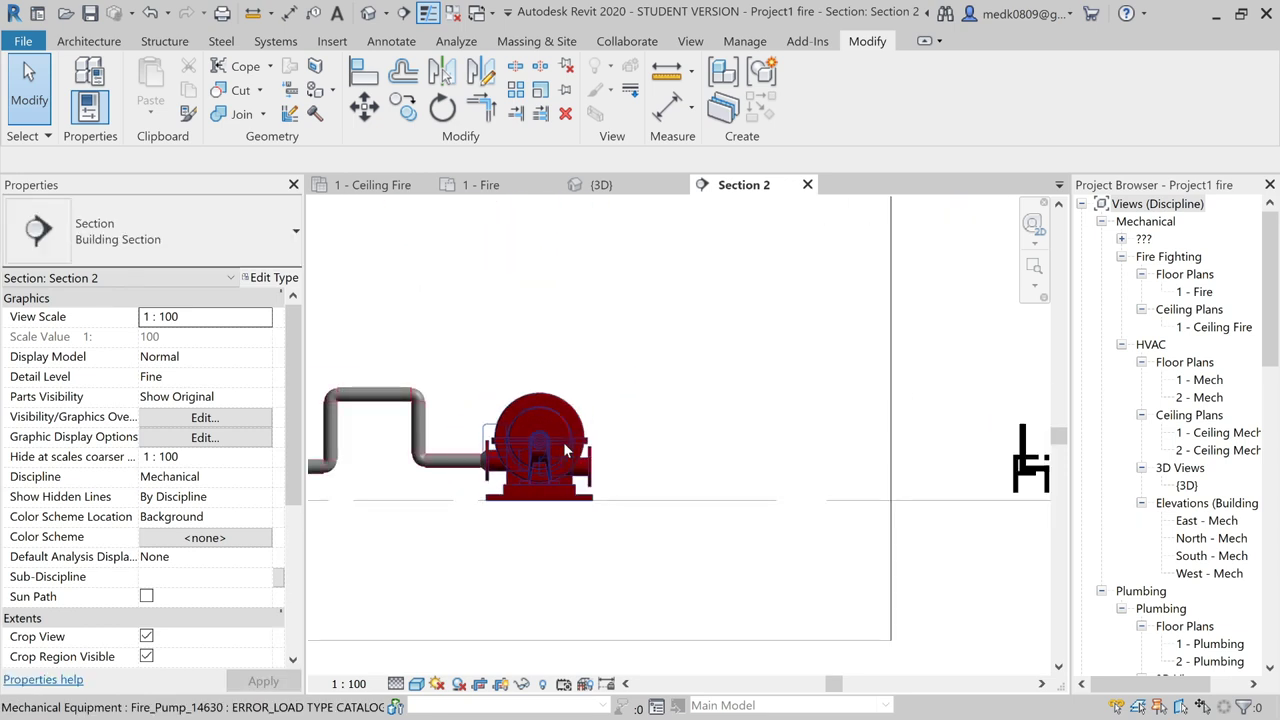
pyautogui.scroll(2, 565, 452)
# - Draw an 80 mm pipe segment out from the fire pump's outlet connector
pyautogui.click(614, 491)
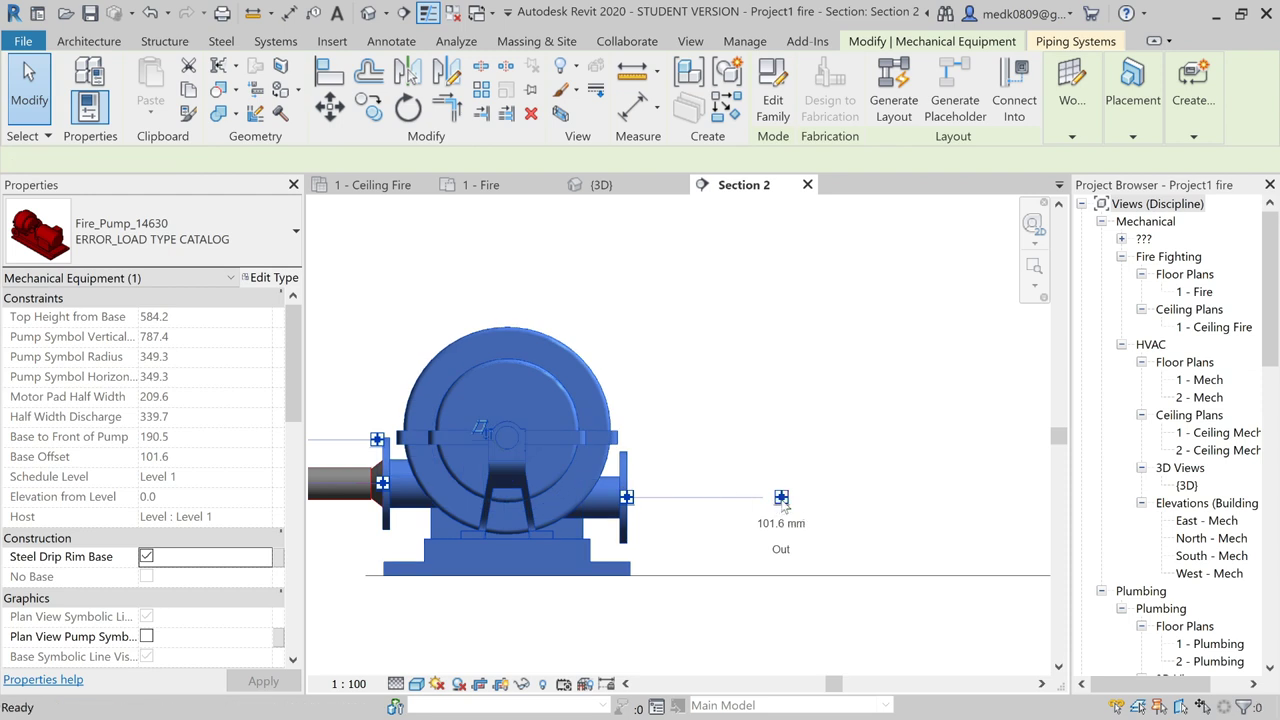
pyautogui.click(781, 497)
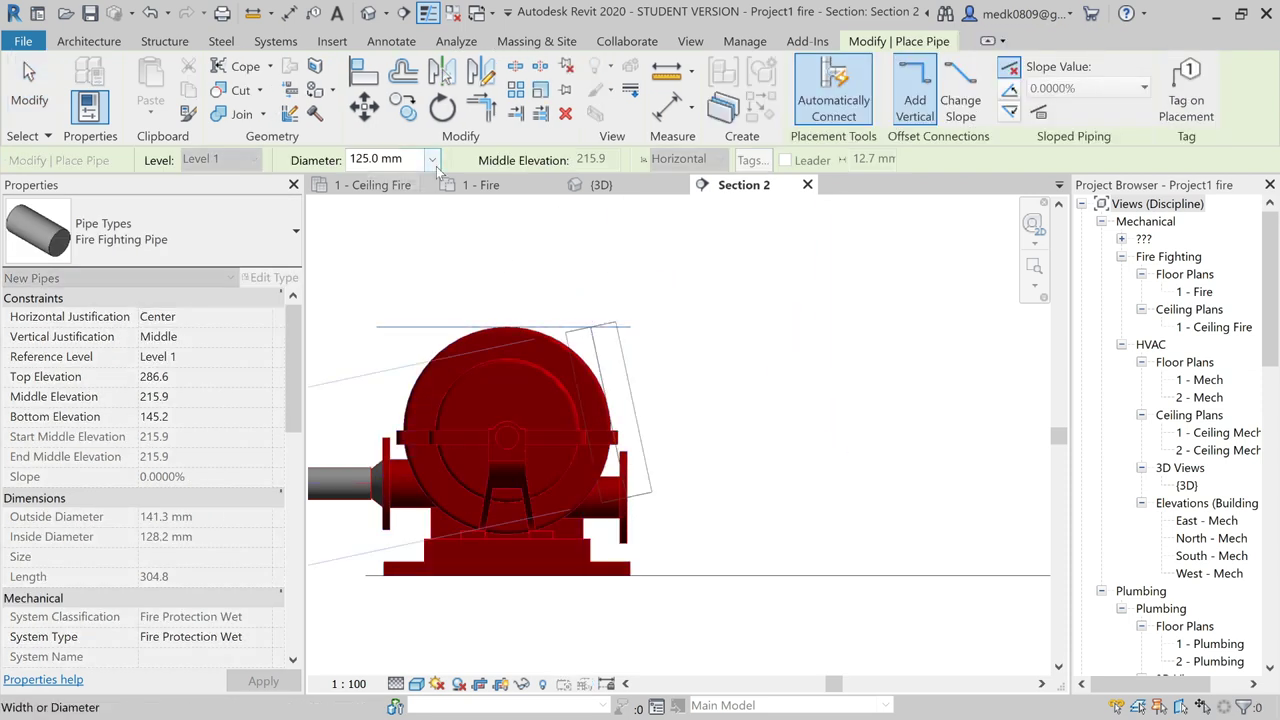
pyautogui.click(431, 158)
pyautogui.click(398, 291)
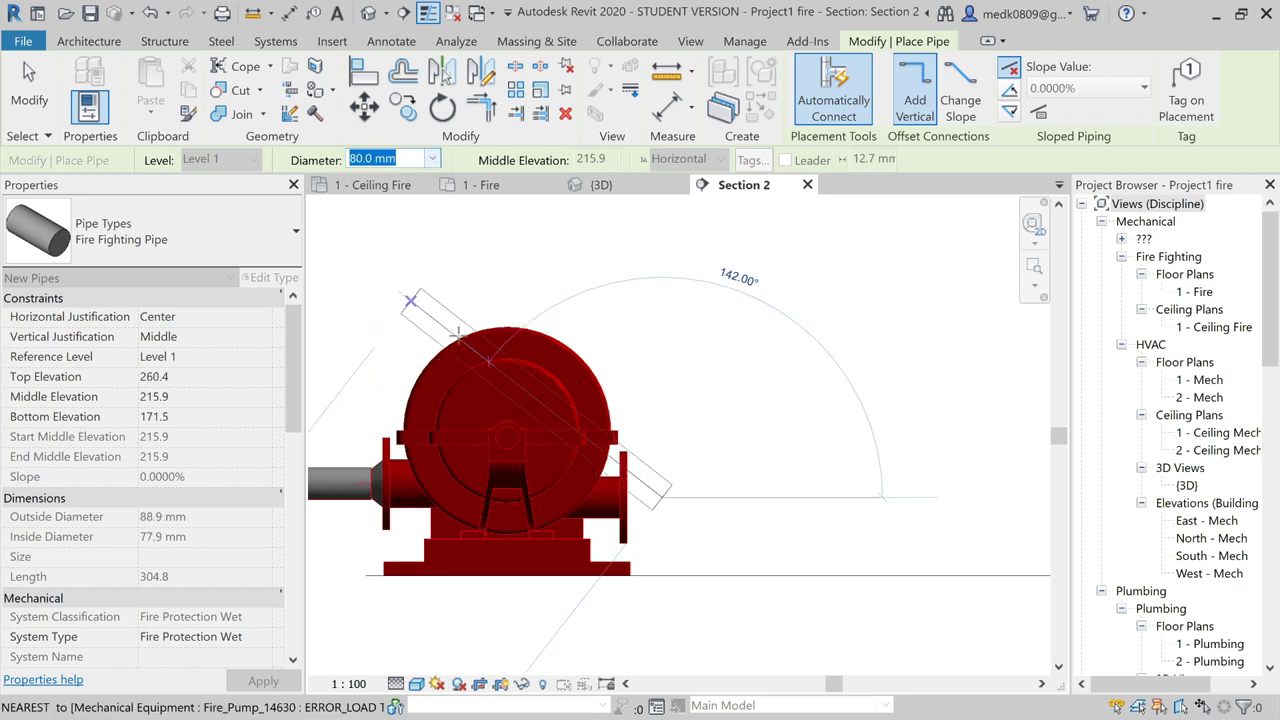
pyautogui.click(814, 497)
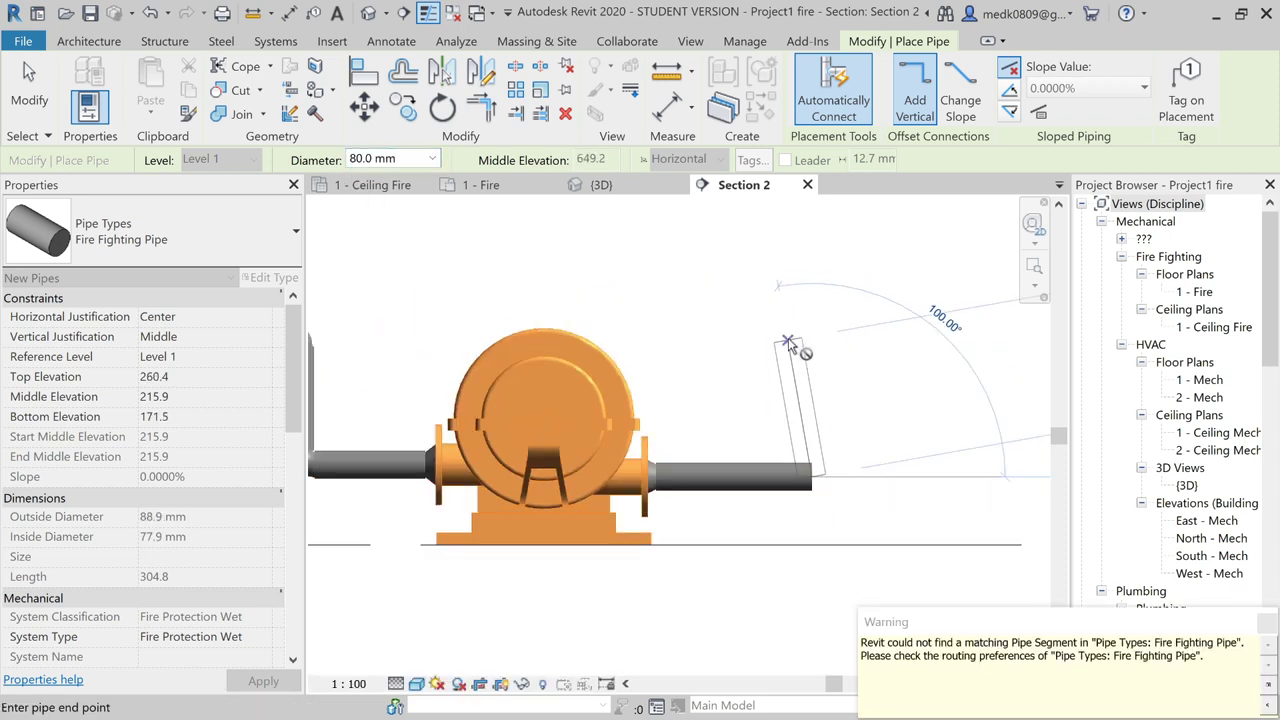
# - Continue the pipe from the vertical pipe's top into a horizontal run above the pump
pyautogui.rightClick(780, 490)
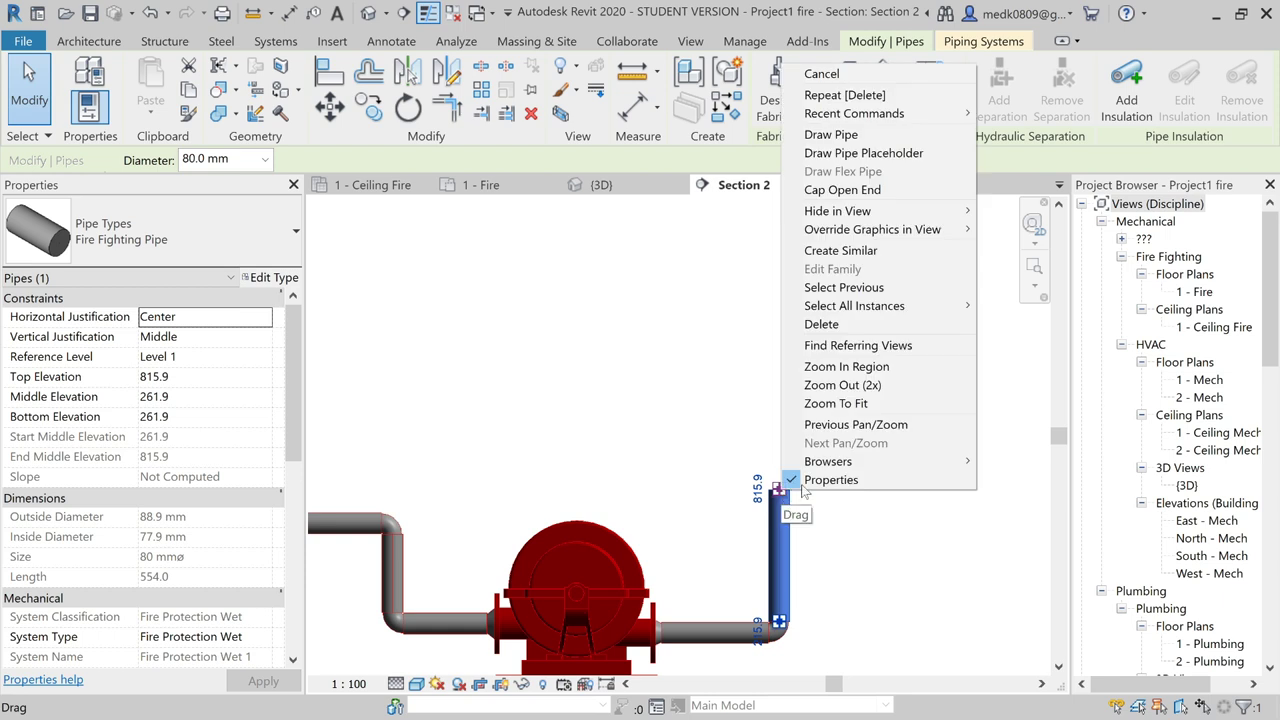
pyautogui.click(828, 134)
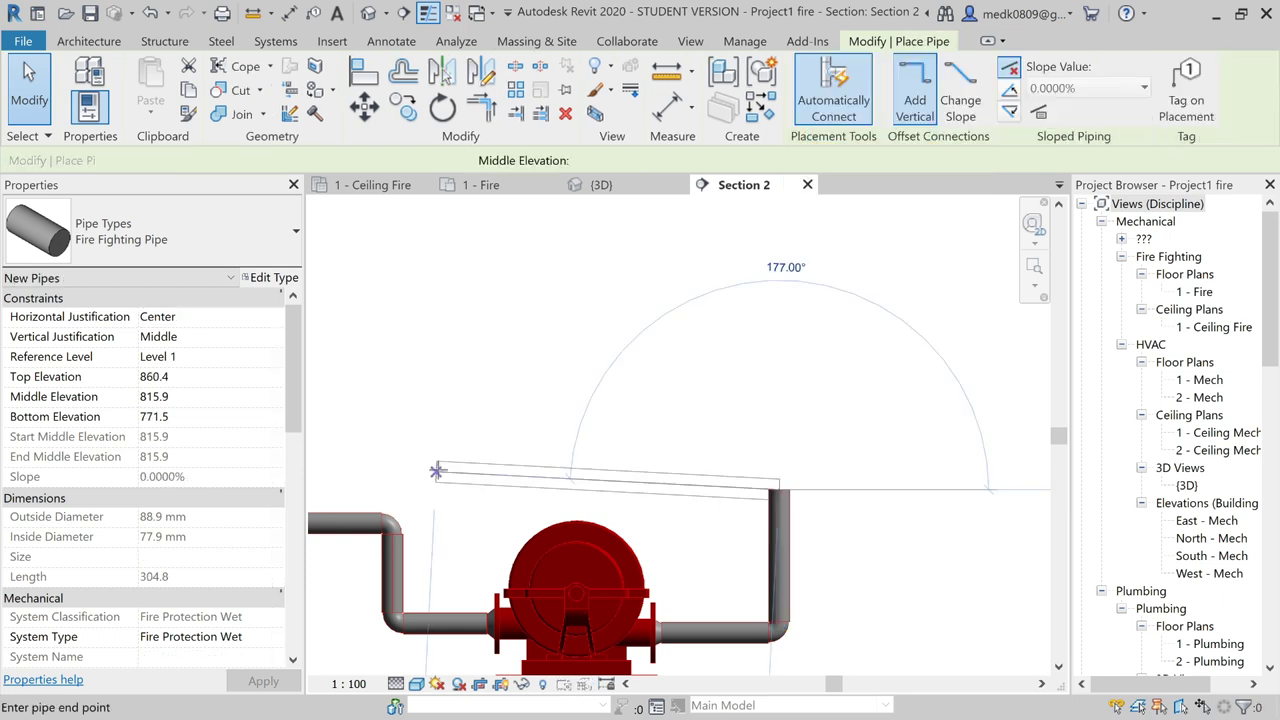
pyautogui.click(475, 492)
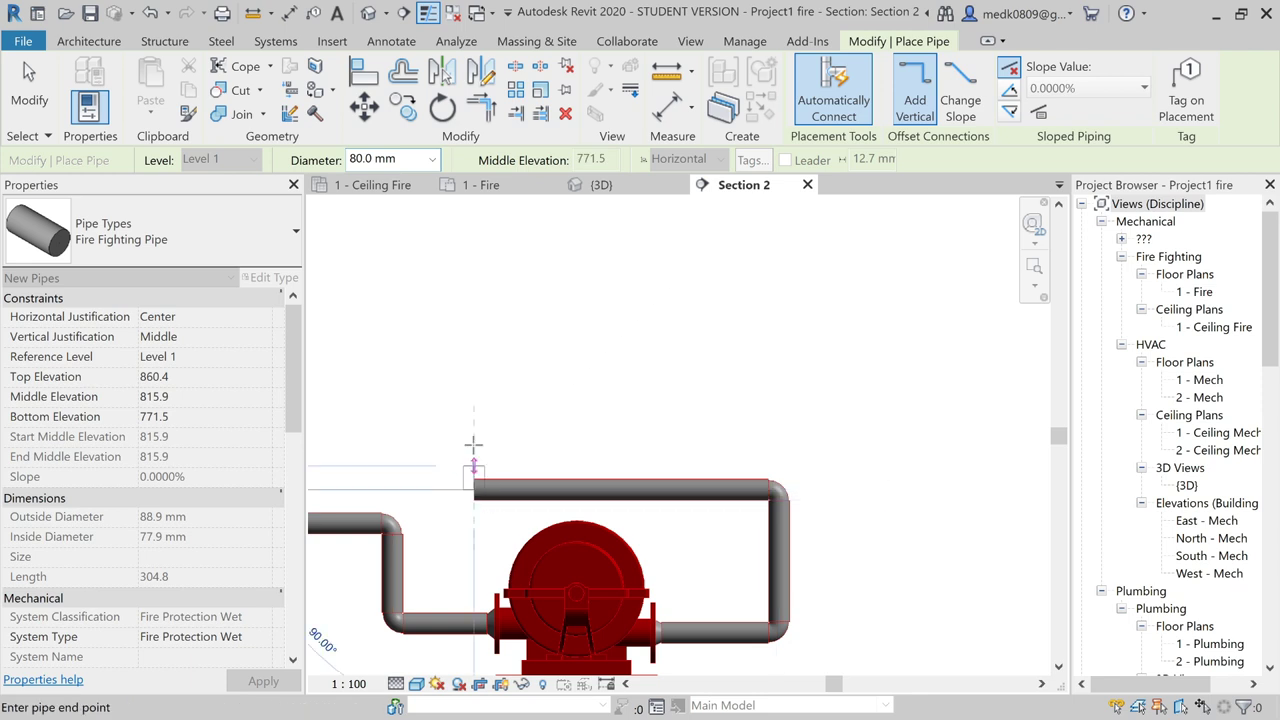
pyautogui.scroll(-2, 471, 343)
pyautogui.scroll(-1, 474, 420)
pyautogui.scroll(-2, 463, 393)
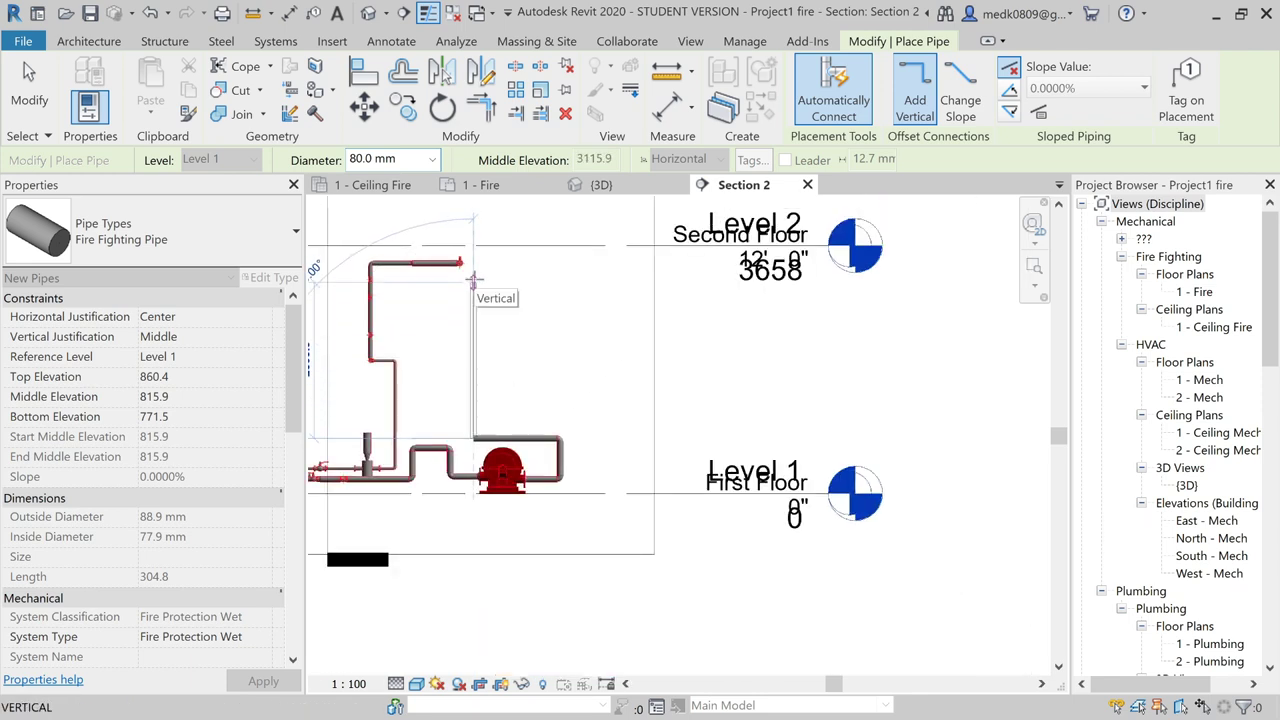
pyautogui.scroll(5, 474, 420)
pyautogui.press('Escape')
pyautogui.press('Escape')
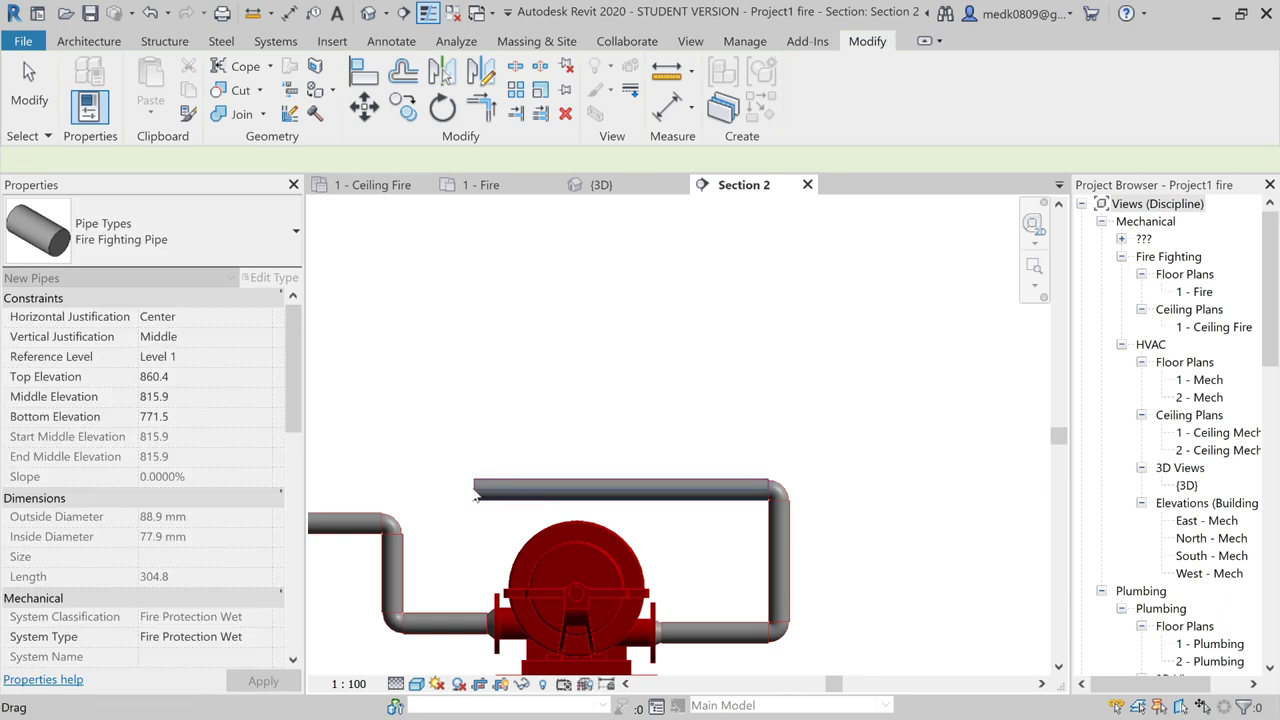
pyautogui.click(476, 494)
pyautogui.press('Escape')
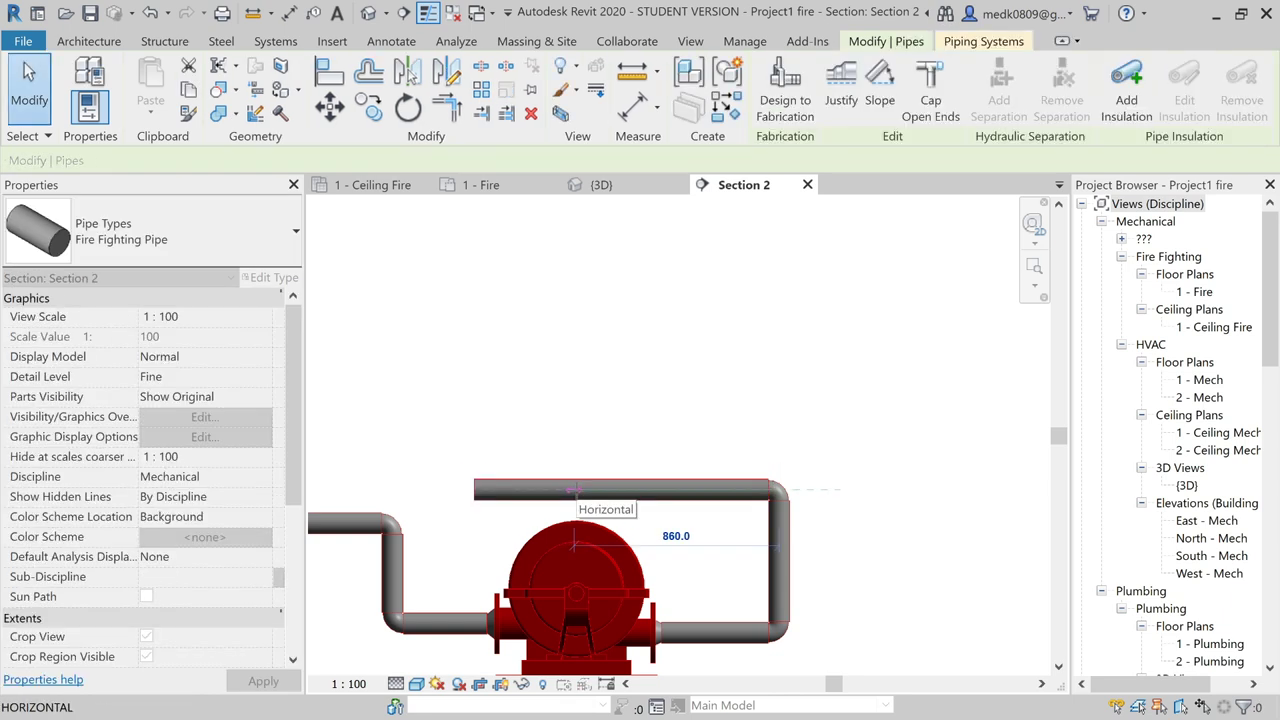
# - Continue from the horizontal pipe's end, rising to about 3396 mm near Level 2 and elbowing sideways
pyautogui.click(578, 494)
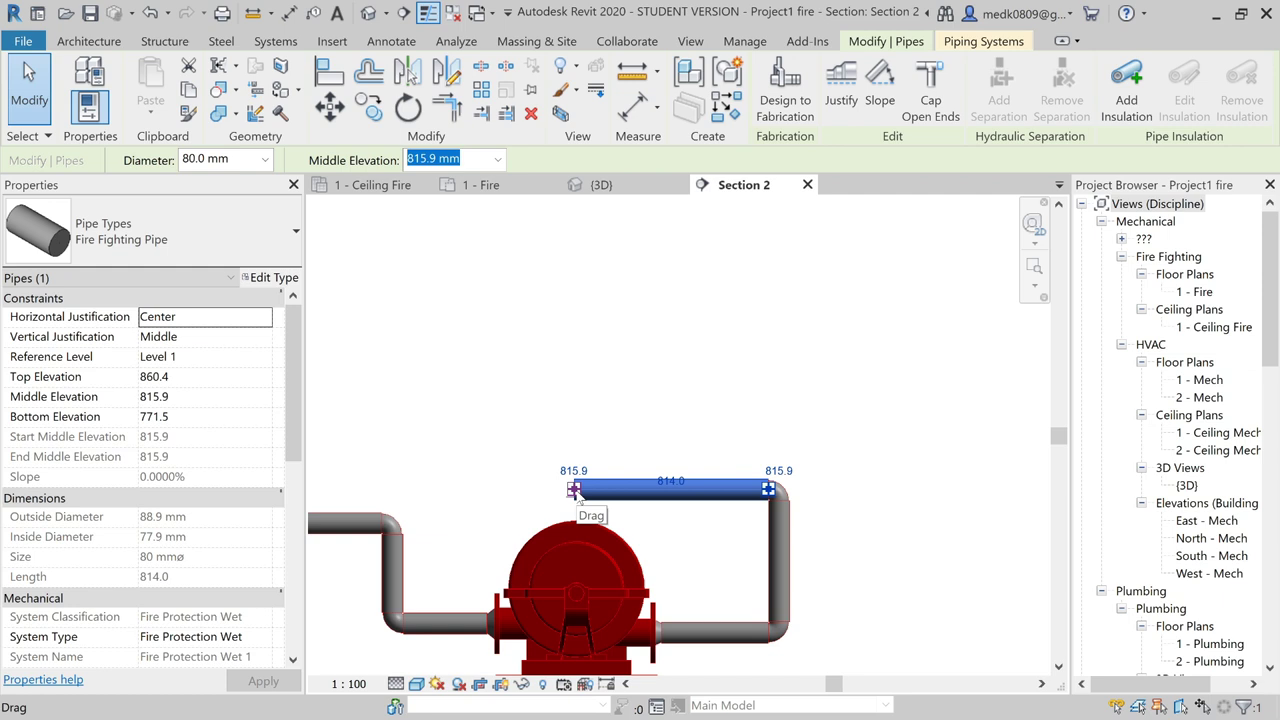
pyautogui.rightClick(577, 491)
pyautogui.click(622, 136)
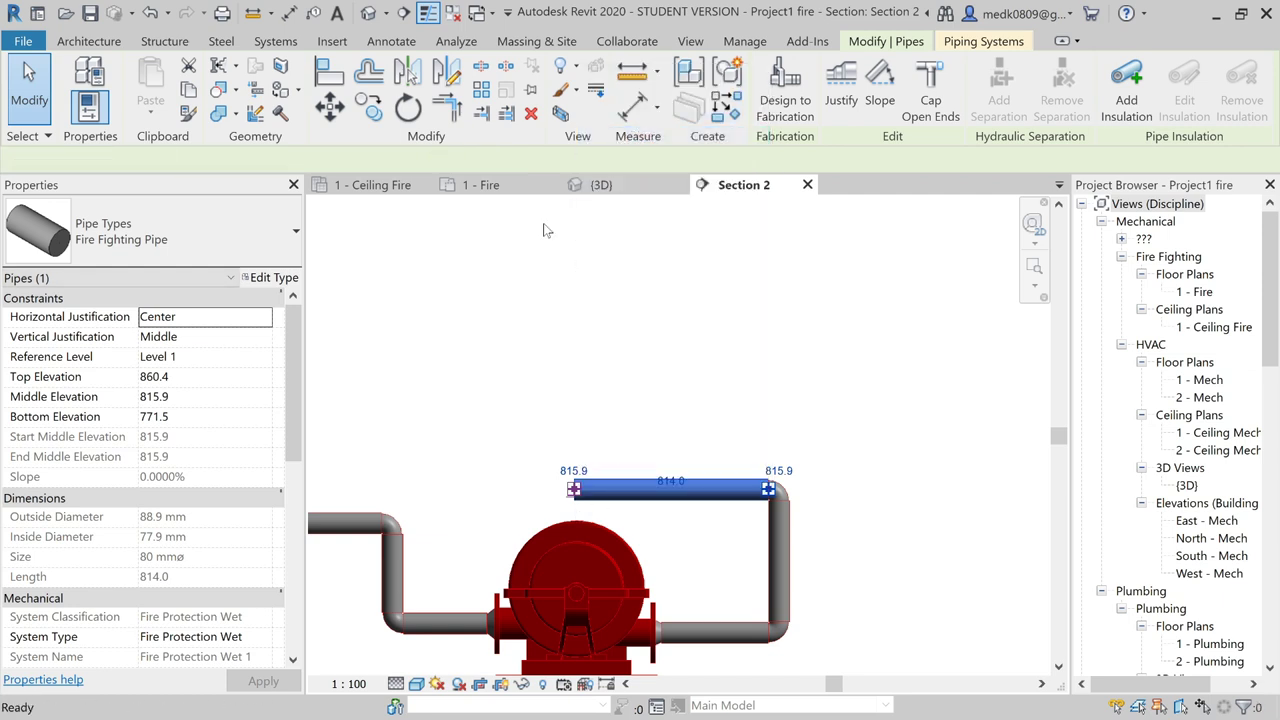
pyautogui.scroll(-2, 530, 430)
pyautogui.scroll(-2, 529, 423)
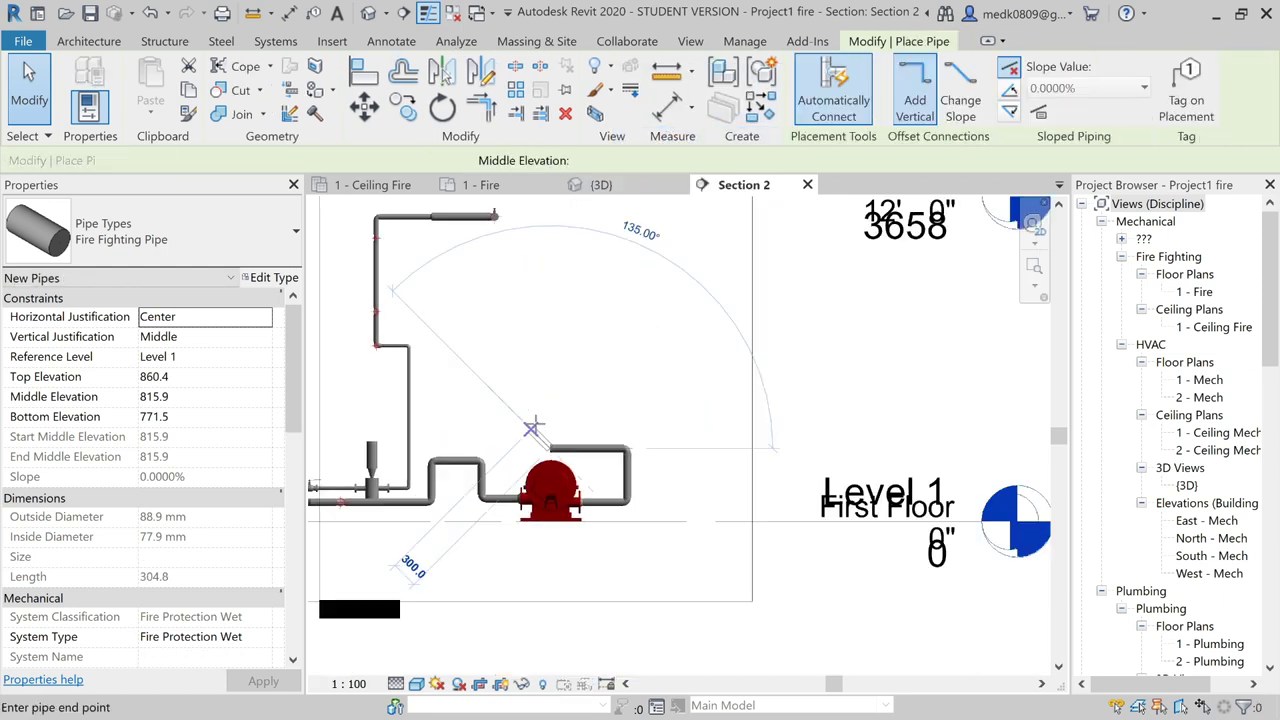
pyautogui.scroll(-1, 537, 345)
pyautogui.scroll(1, 543, 322)
pyautogui.scroll(1, 541, 321)
pyautogui.scroll(2, 538, 319)
pyautogui.scroll(1, 536, 318)
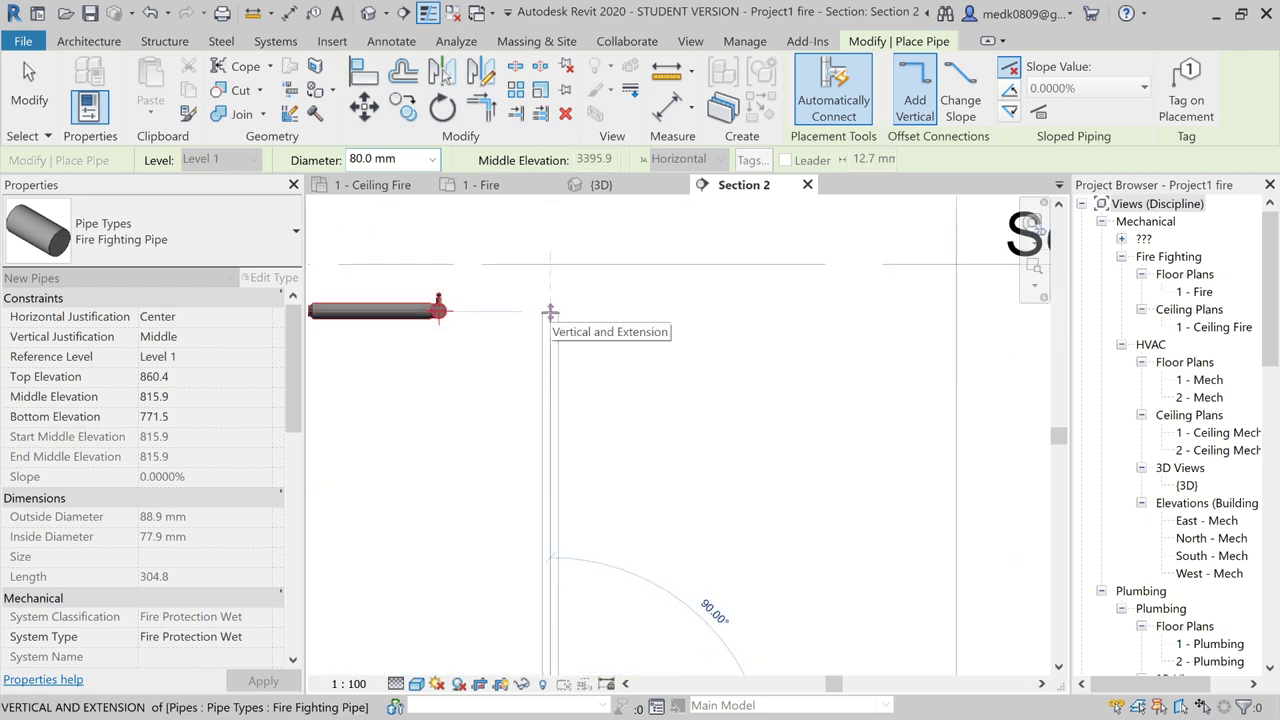
pyautogui.click(550, 313)
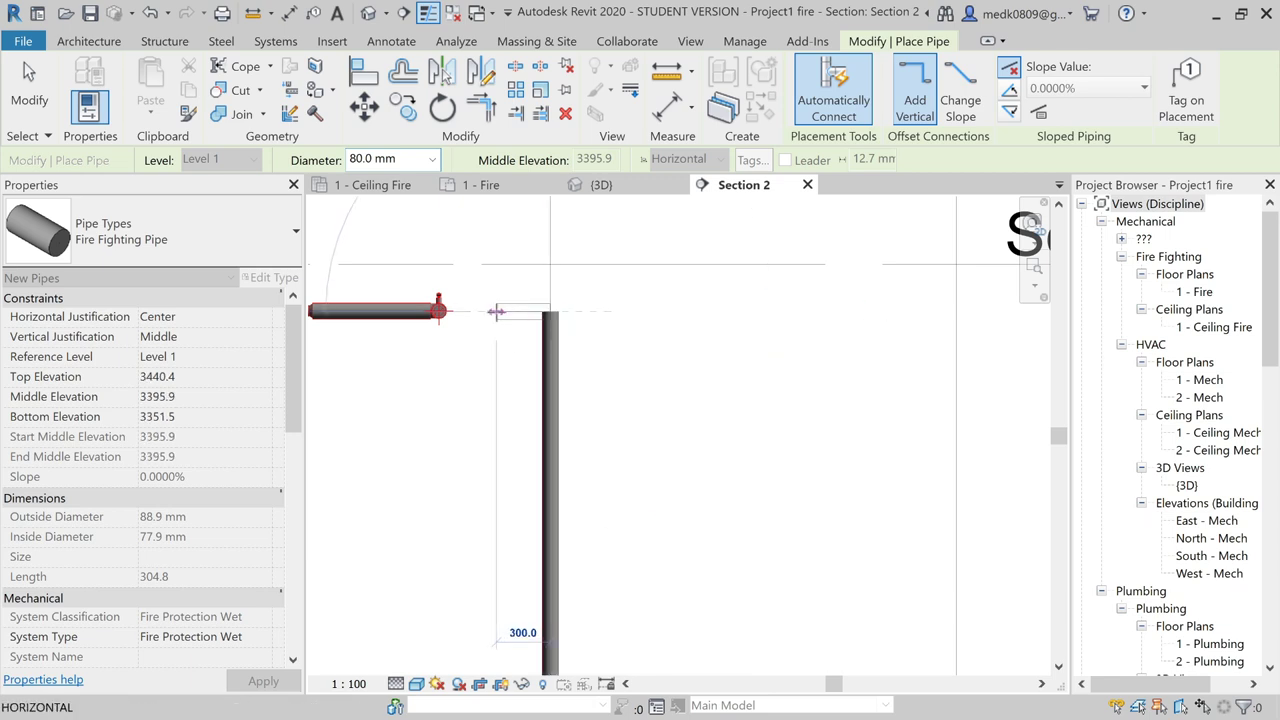
pyautogui.click(492, 312)
pyautogui.press('Escape')
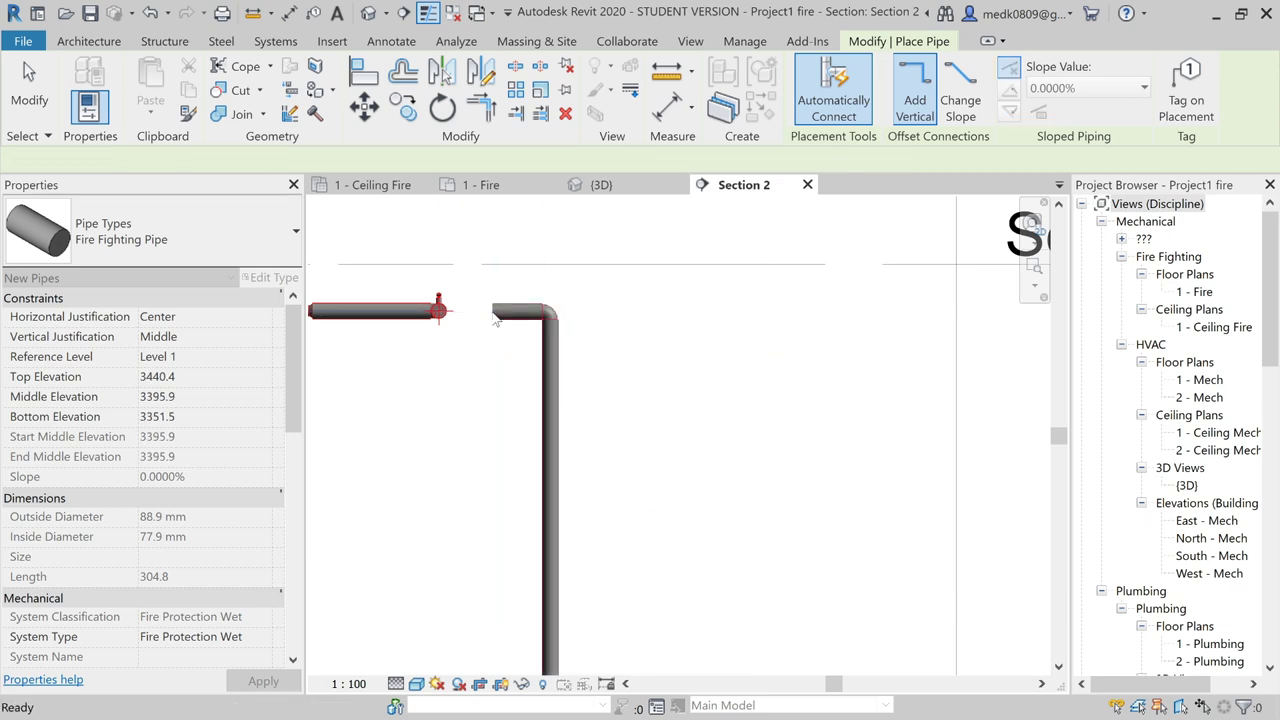
pyautogui.press('Escape')
pyautogui.scroll(-3, 495, 313)
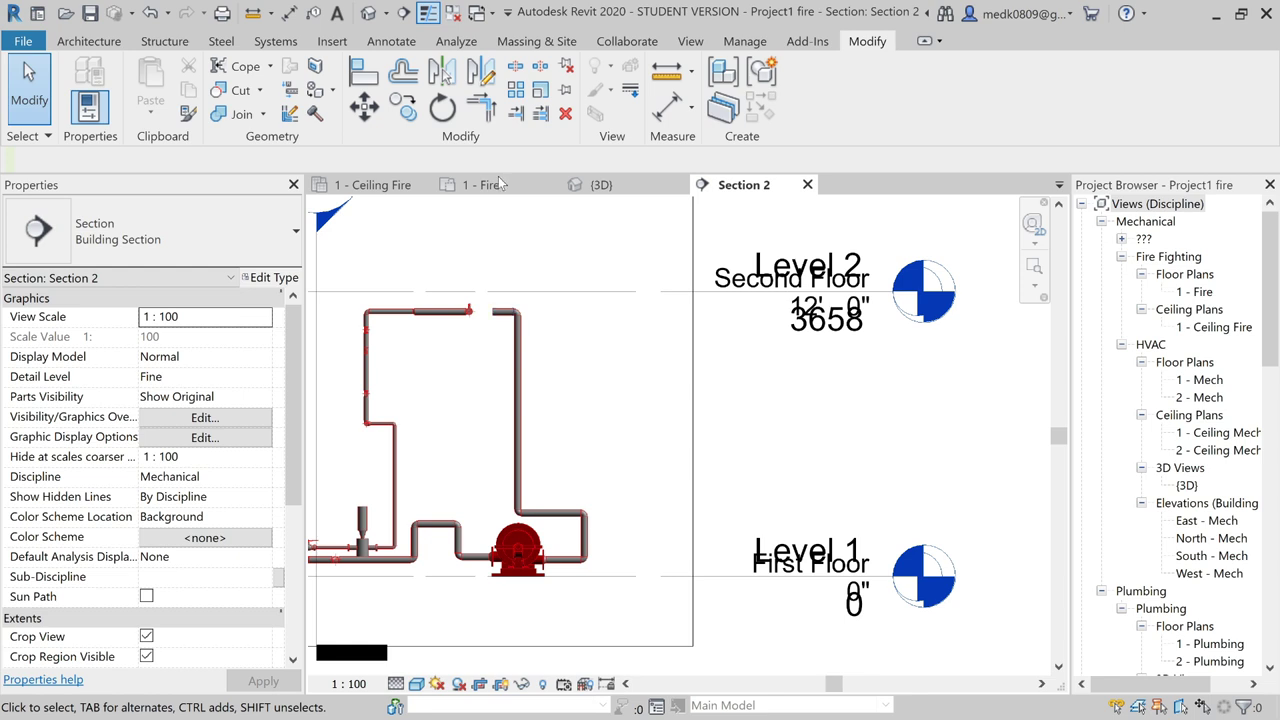
pyautogui.click(500, 184)
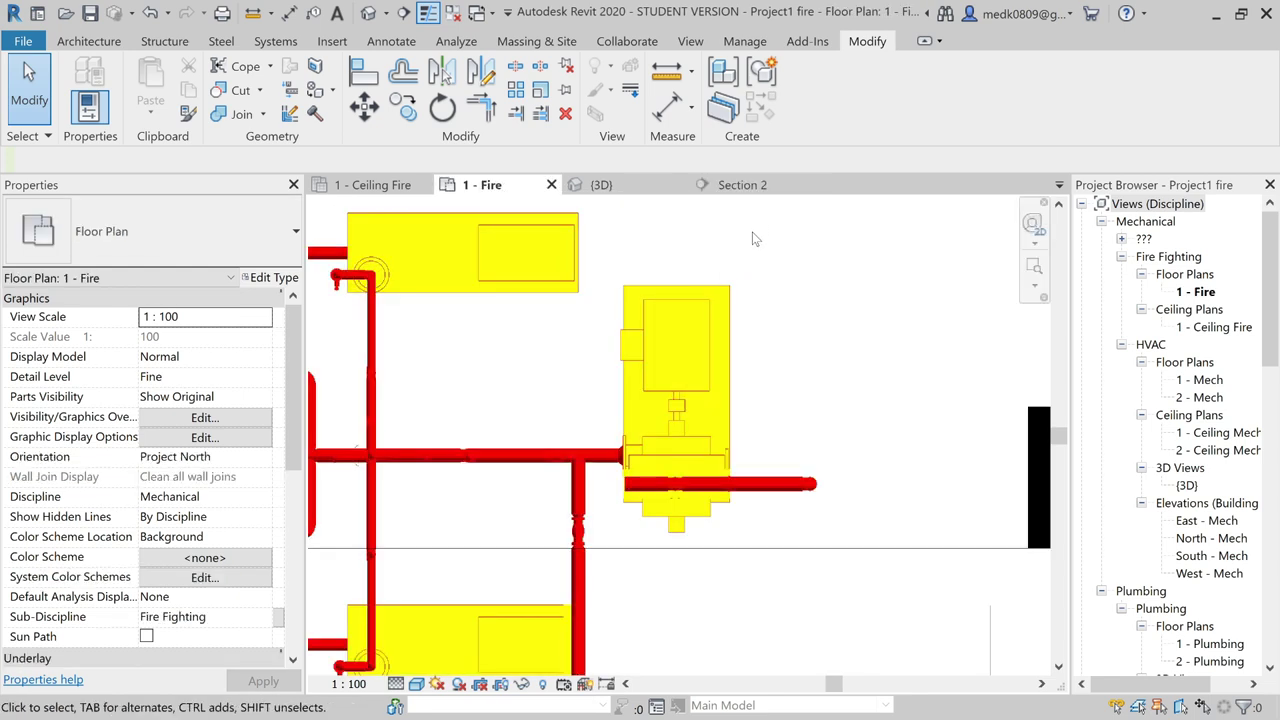
# - Zoom in on the pump area of the 1 - Fire floor plan
pyautogui.scroll(4, 603, 498)
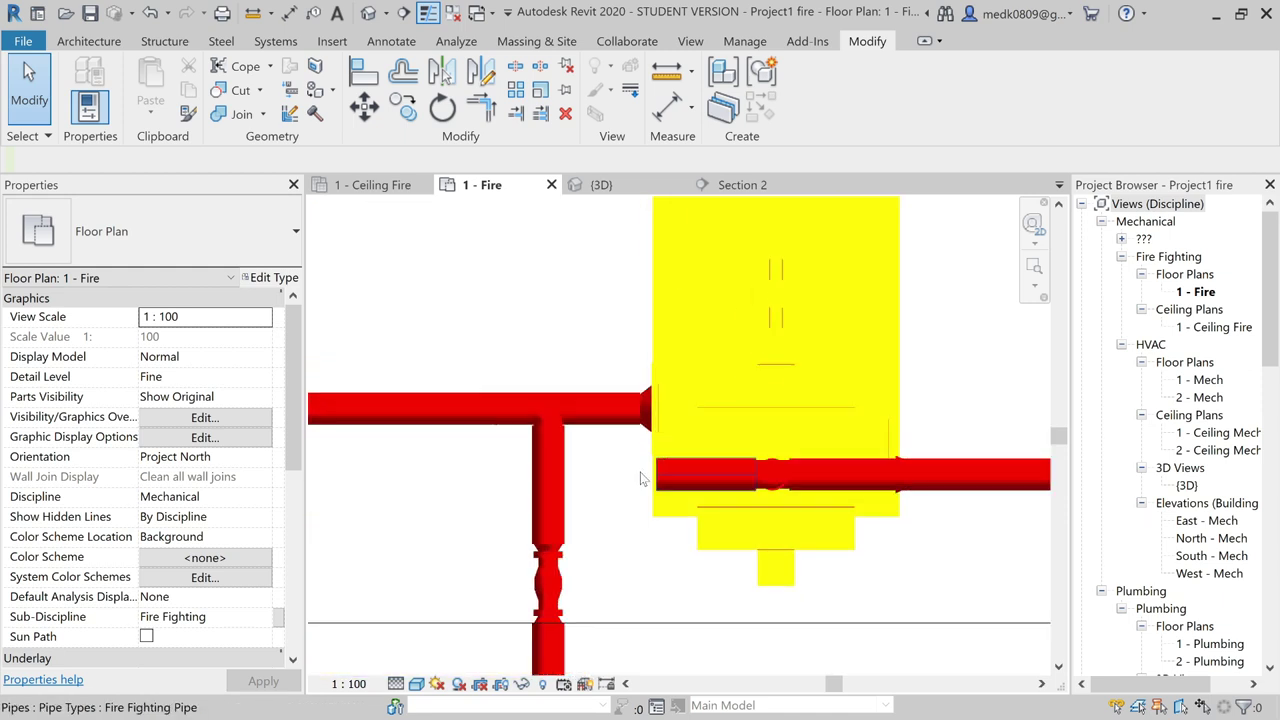
pyautogui.scroll(-2, 709, 472)
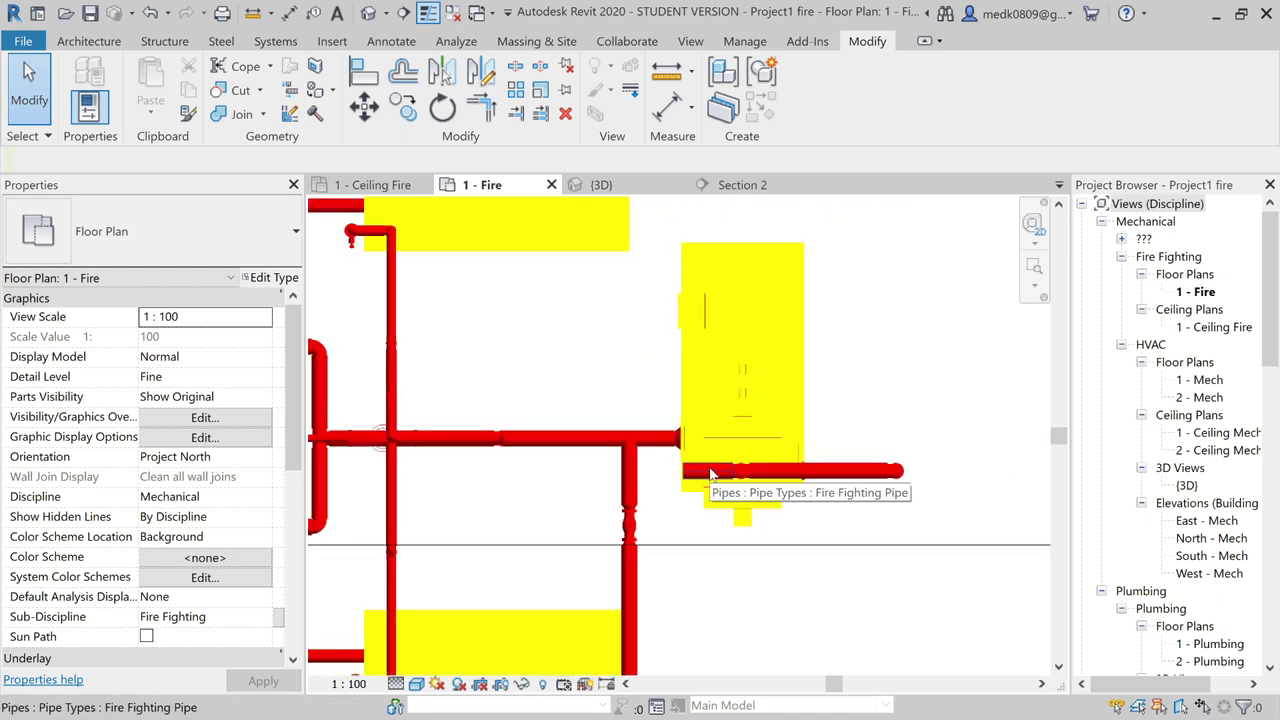
pyautogui.scroll(2, 709, 472)
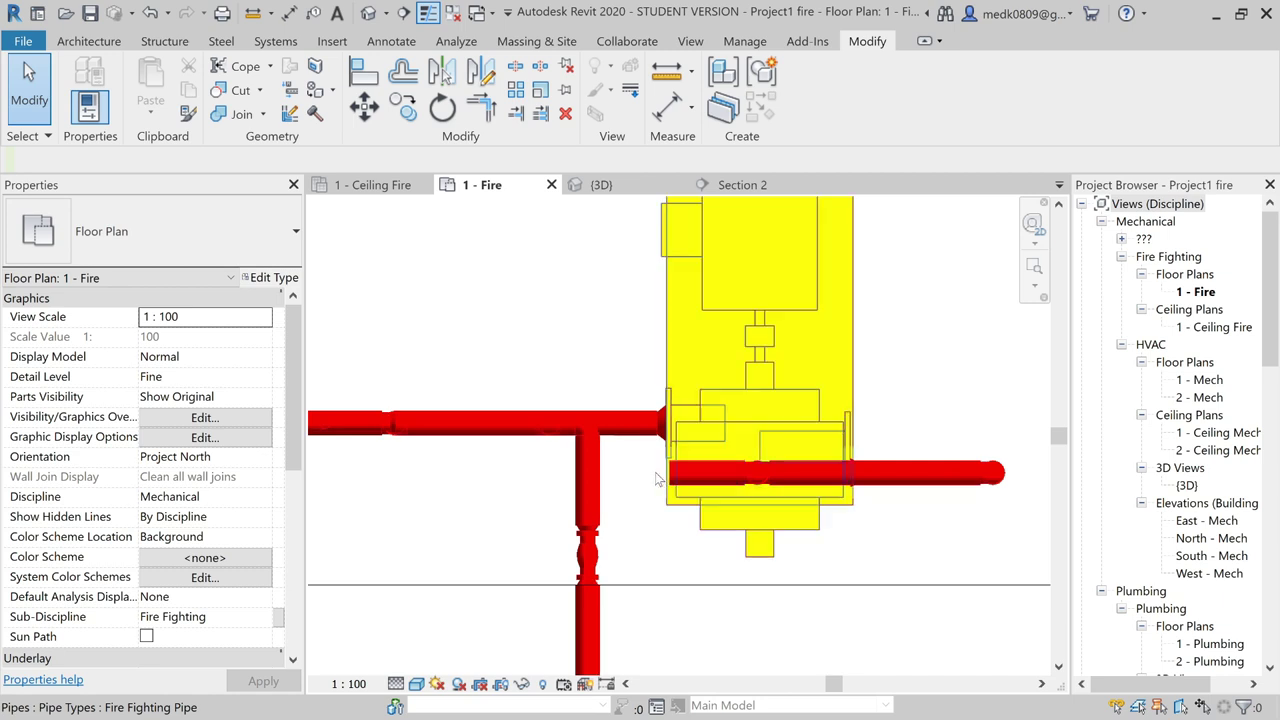
pyautogui.scroll(3, 688, 474)
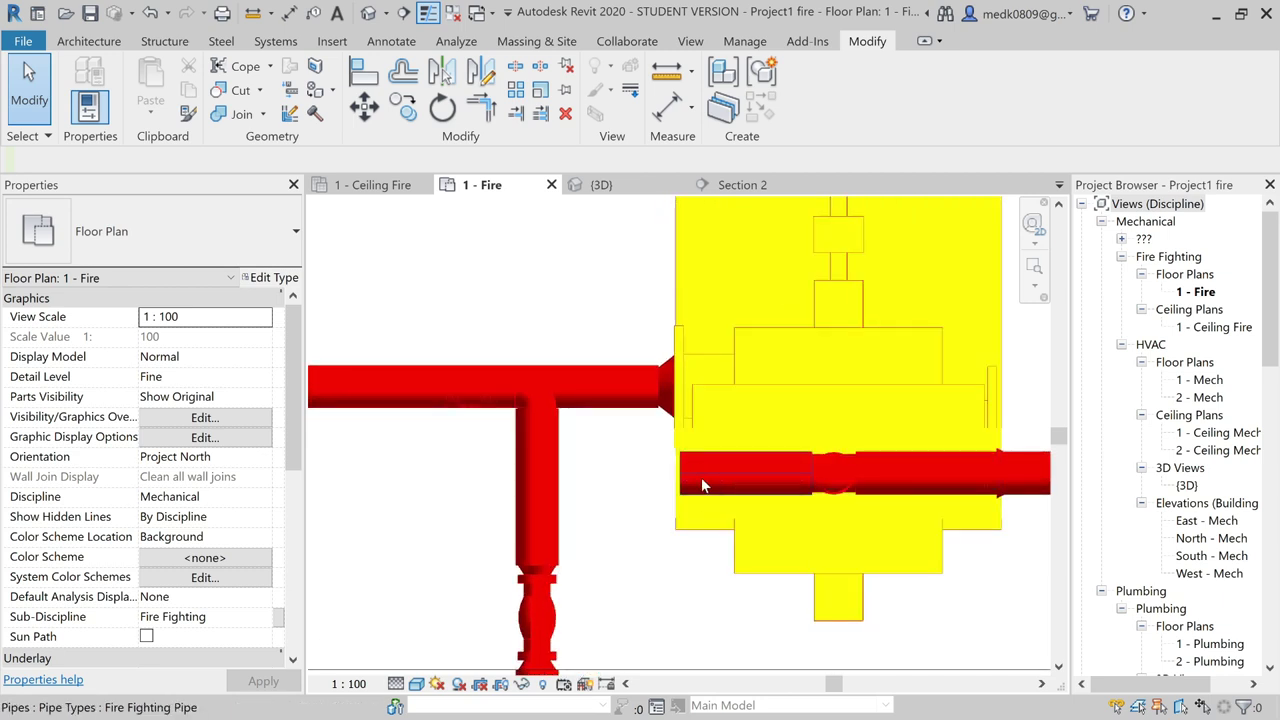
# - Drag the right pipe's end into the tee's open branch, lengthening it to 500.5 mm
pyautogui.click(682, 477)
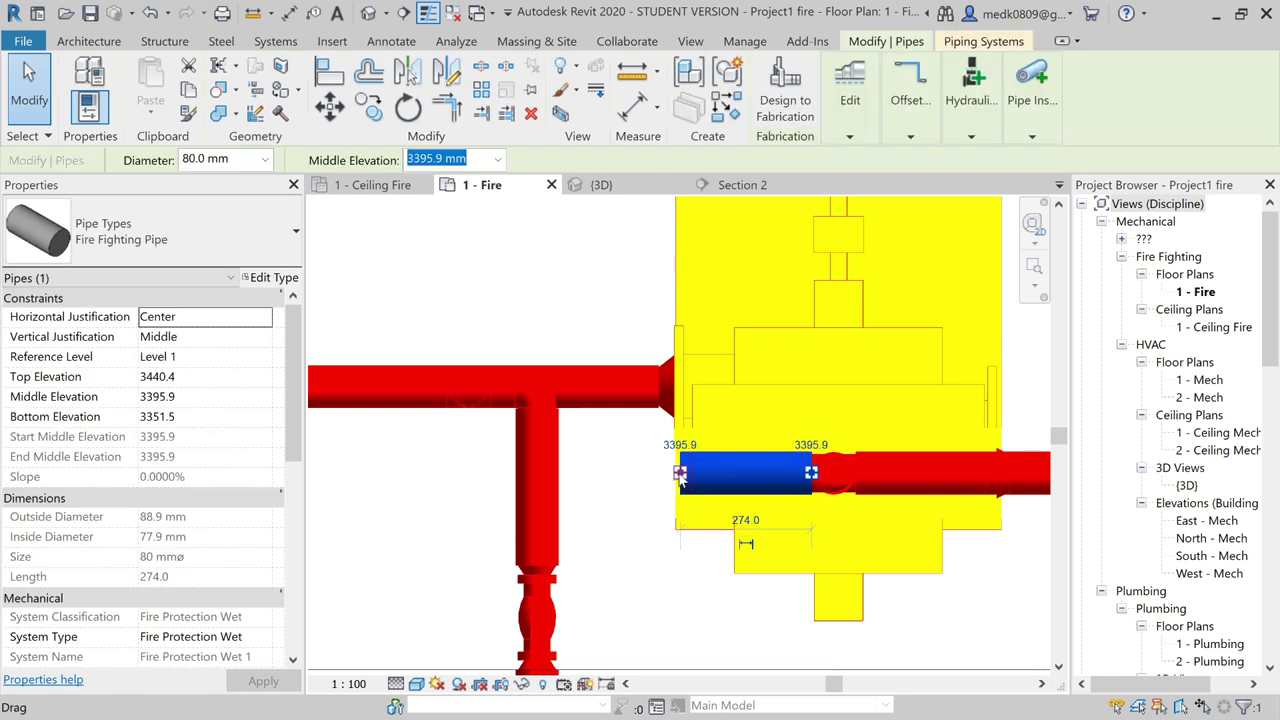
pyautogui.click(590, 472)
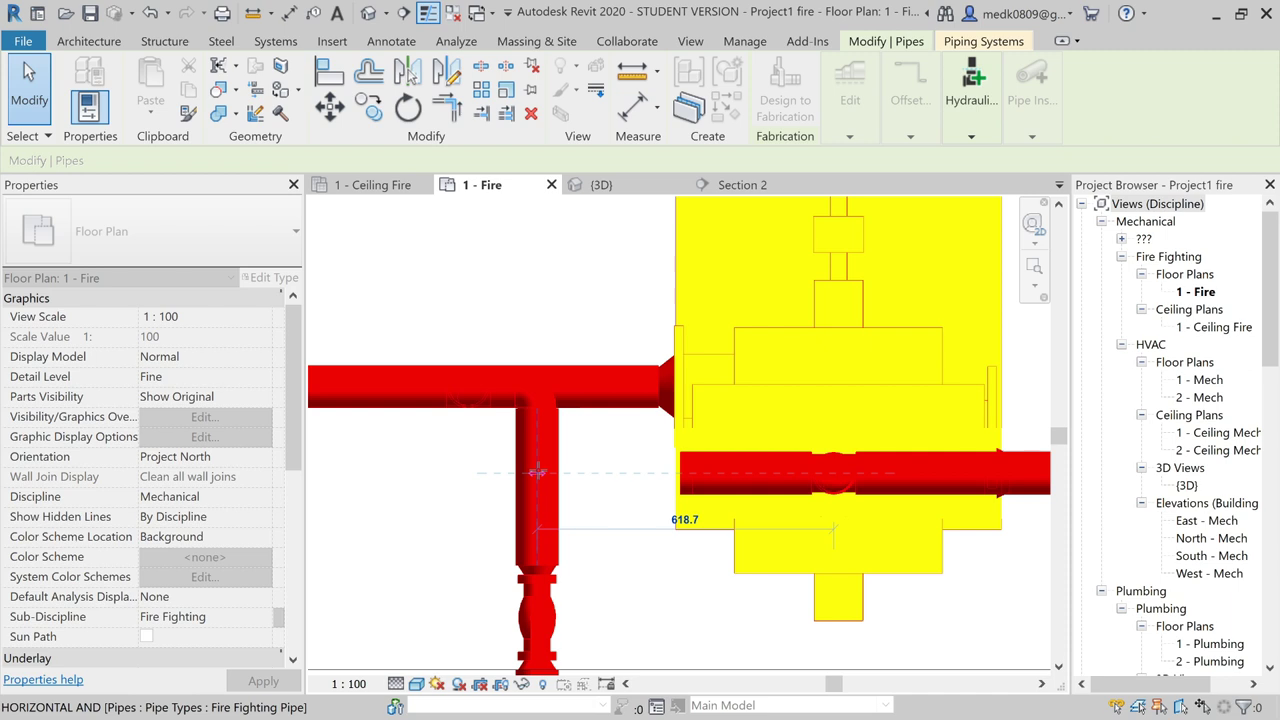
pyautogui.moveTo(537, 472); pyautogui.dragTo(537, 473)
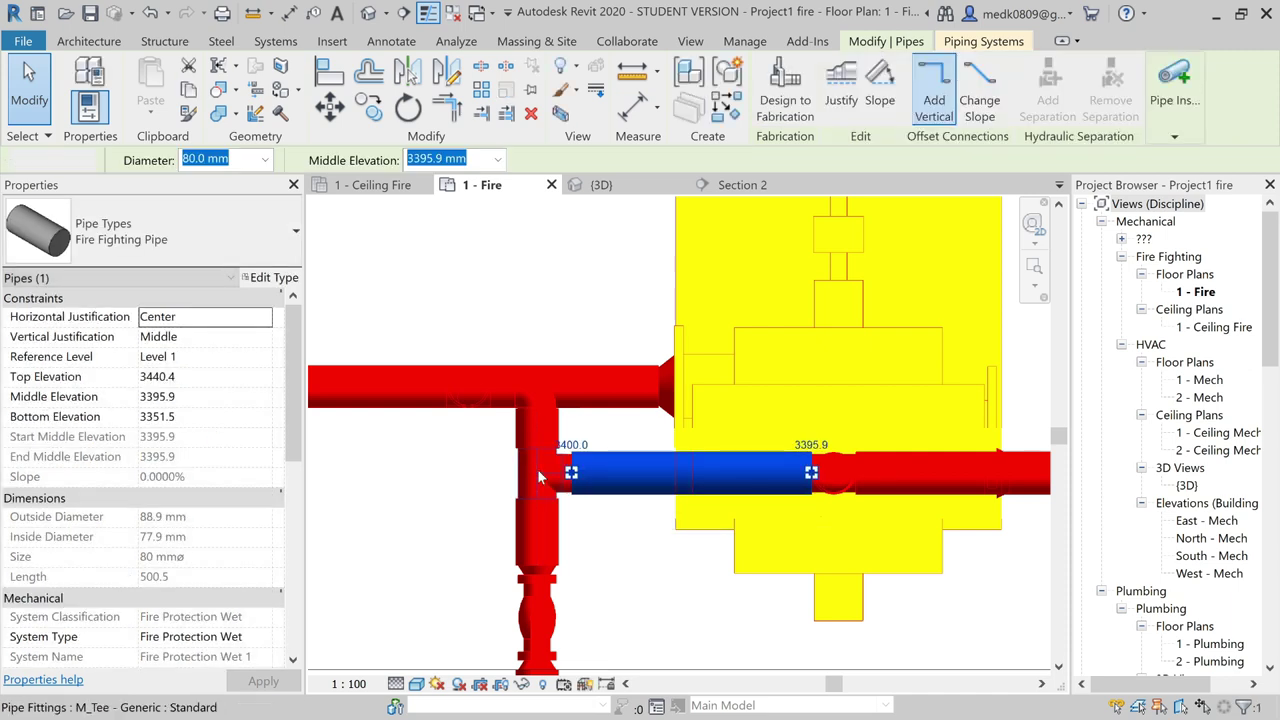
pyautogui.press('Escape')
pyautogui.scroll(-3, 538, 477)
pyautogui.scroll(-2, 538, 477)
pyautogui.scroll(-2, 538, 477)
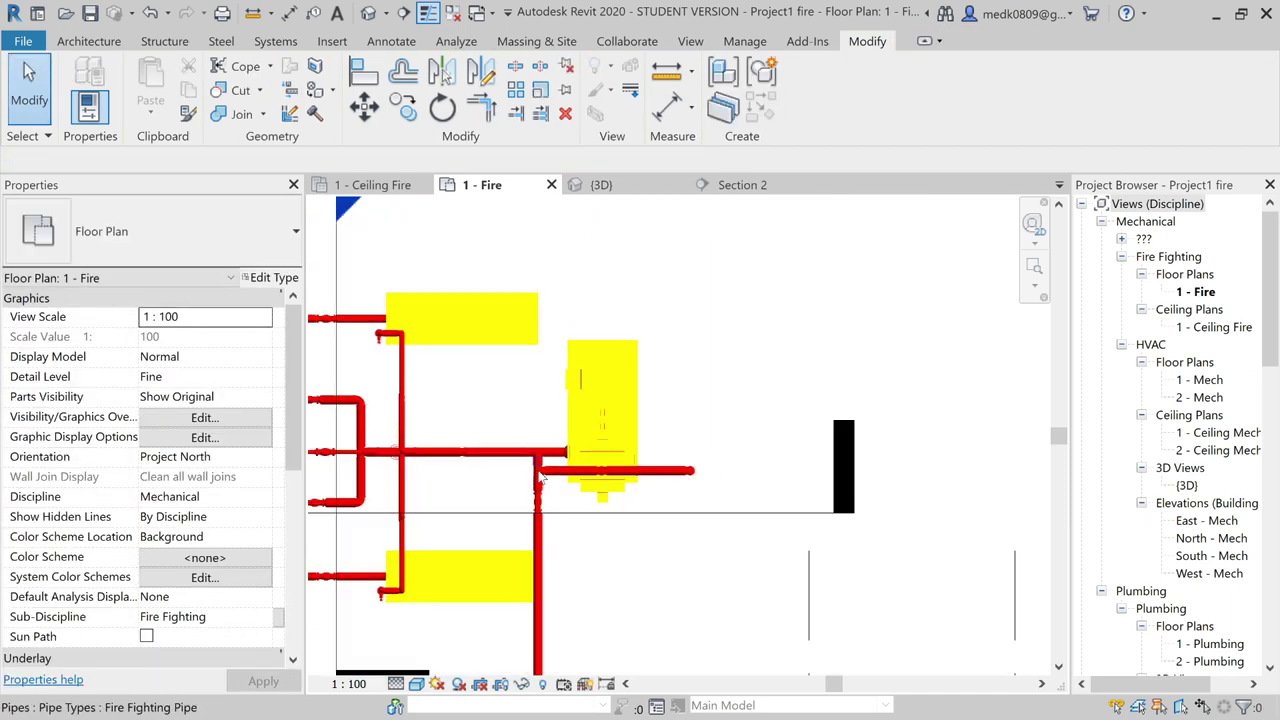
pyautogui.scroll(2, 570, 308)
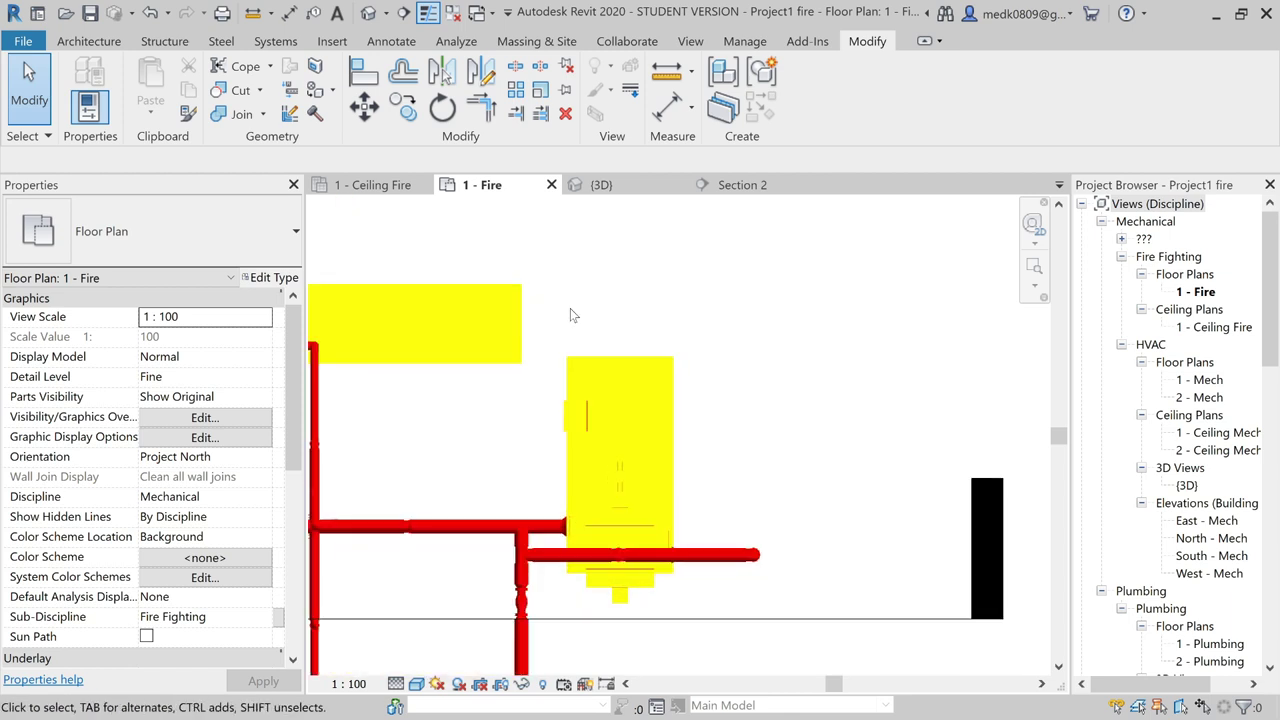
# - Try Mechanical Equipment and Pipe Accessory placement on the plan, cancelling each attempt
pyautogui.click(277, 40)
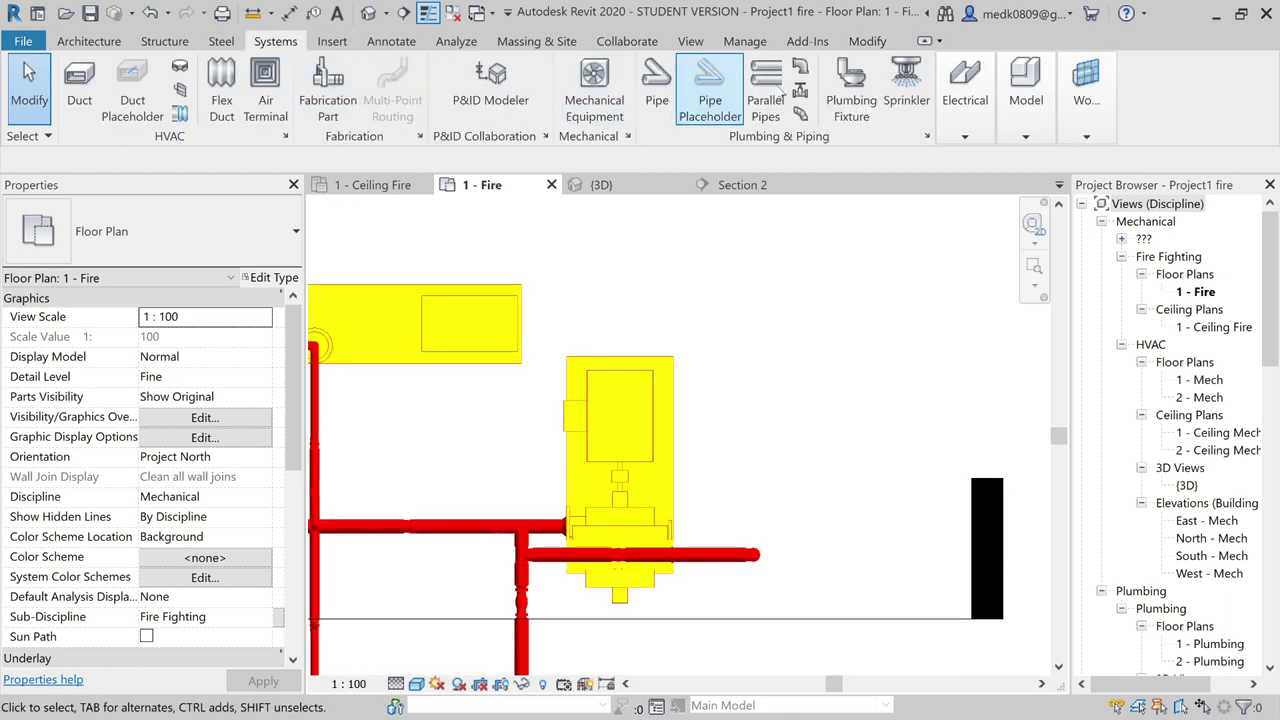
pyautogui.click(600, 88)
pyautogui.press('Escape')
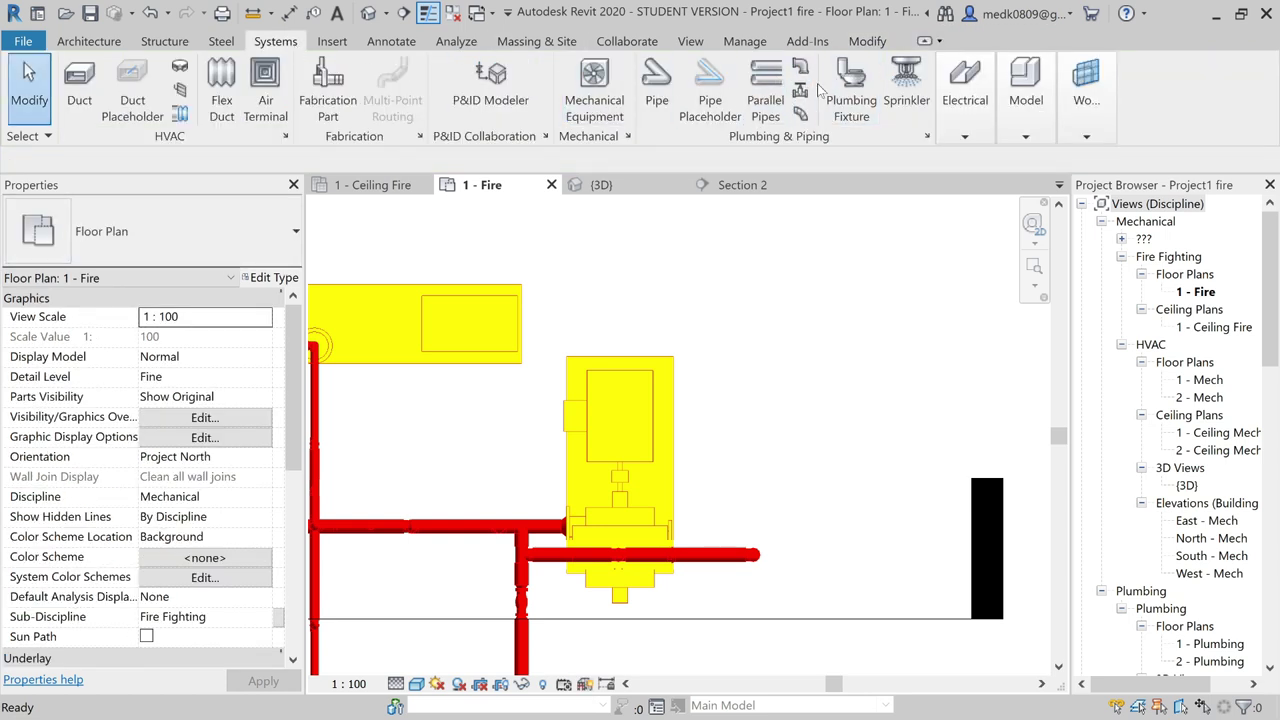
pyautogui.click(800, 88)
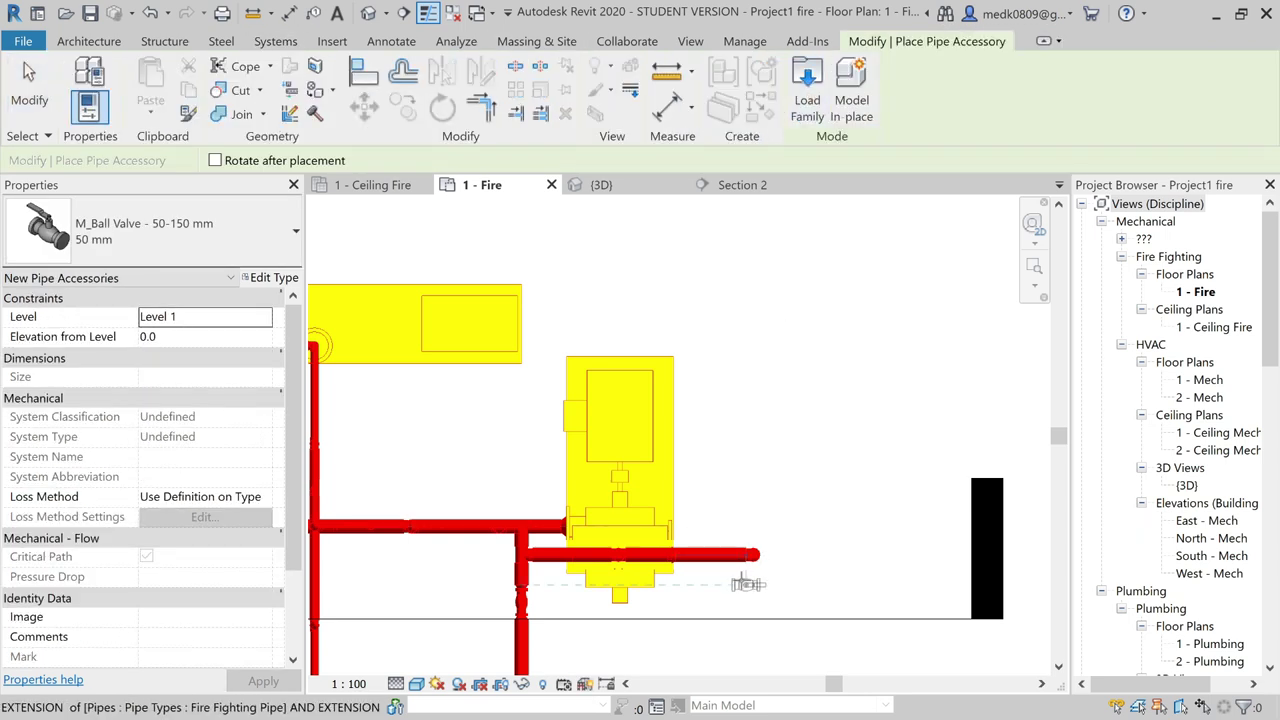
pyautogui.scroll(3, 745, 580)
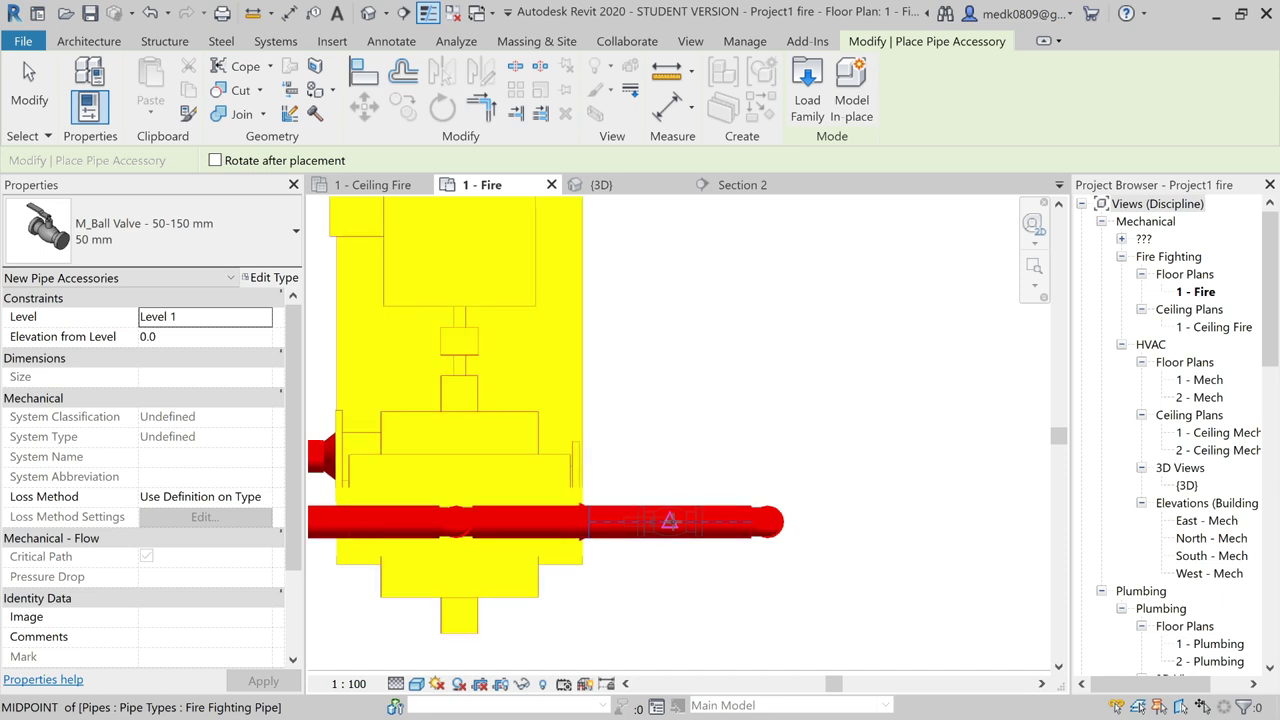
pyautogui.scroll(-2, 770, 414)
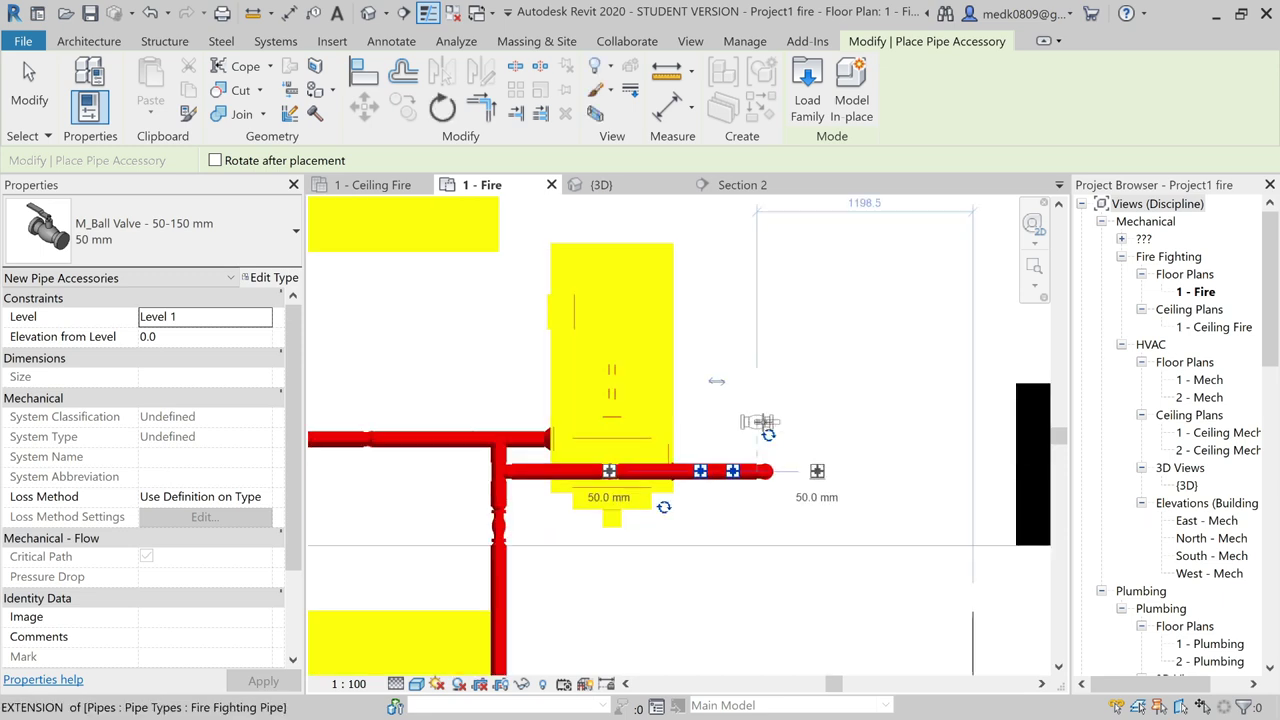
pyautogui.press('Escape')
pyautogui.press('Escape')
pyautogui.scroll(2, 734, 487)
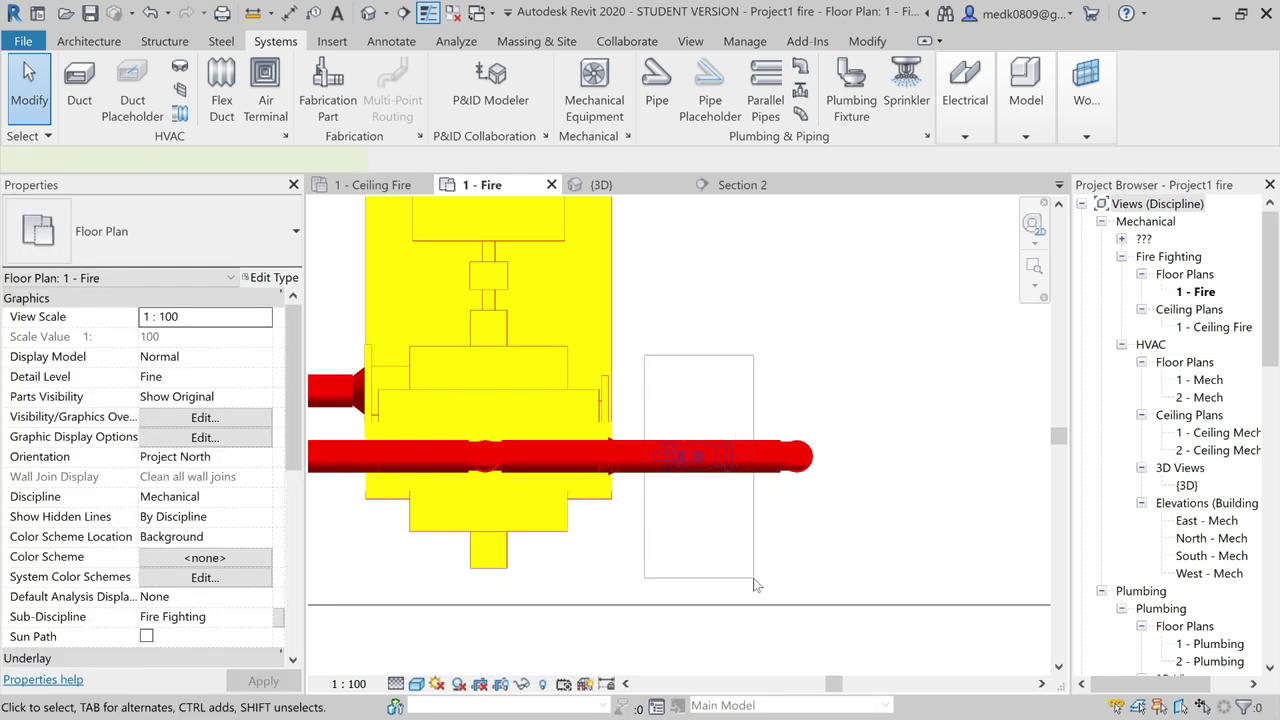
pyautogui.moveTo(754, 579); pyautogui.dragTo(754, 579)
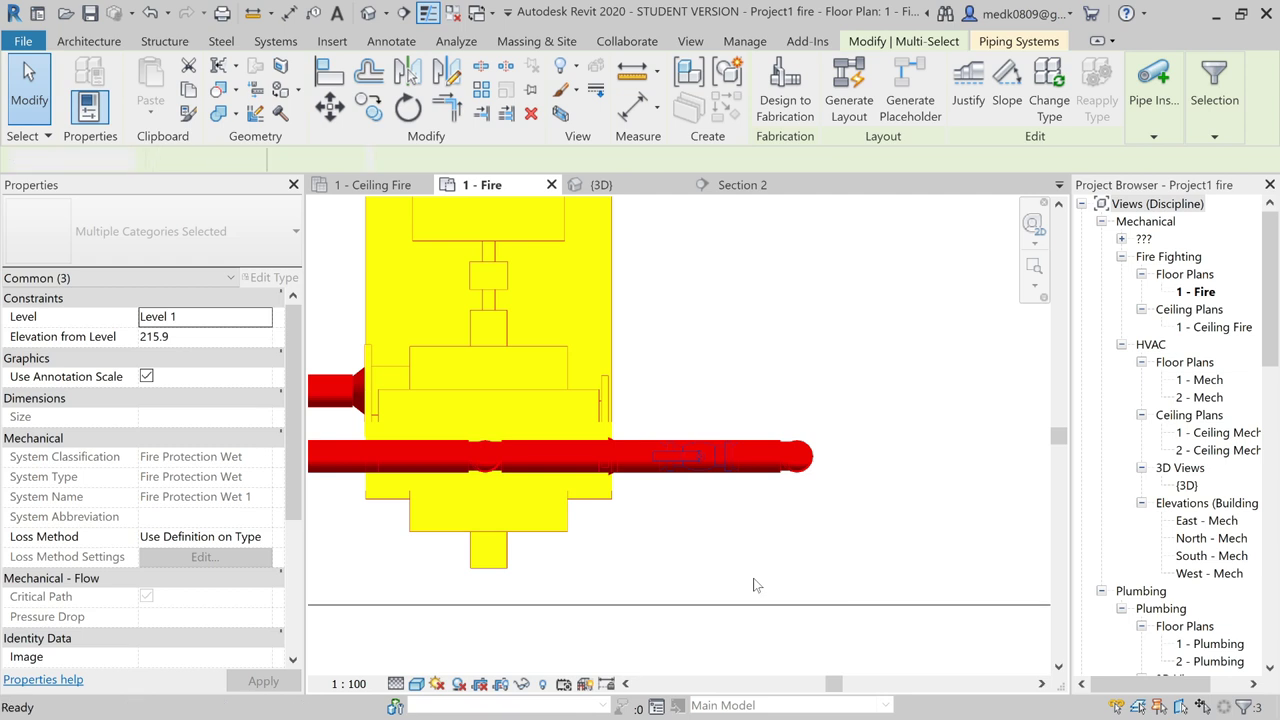
pyautogui.press('Escape')
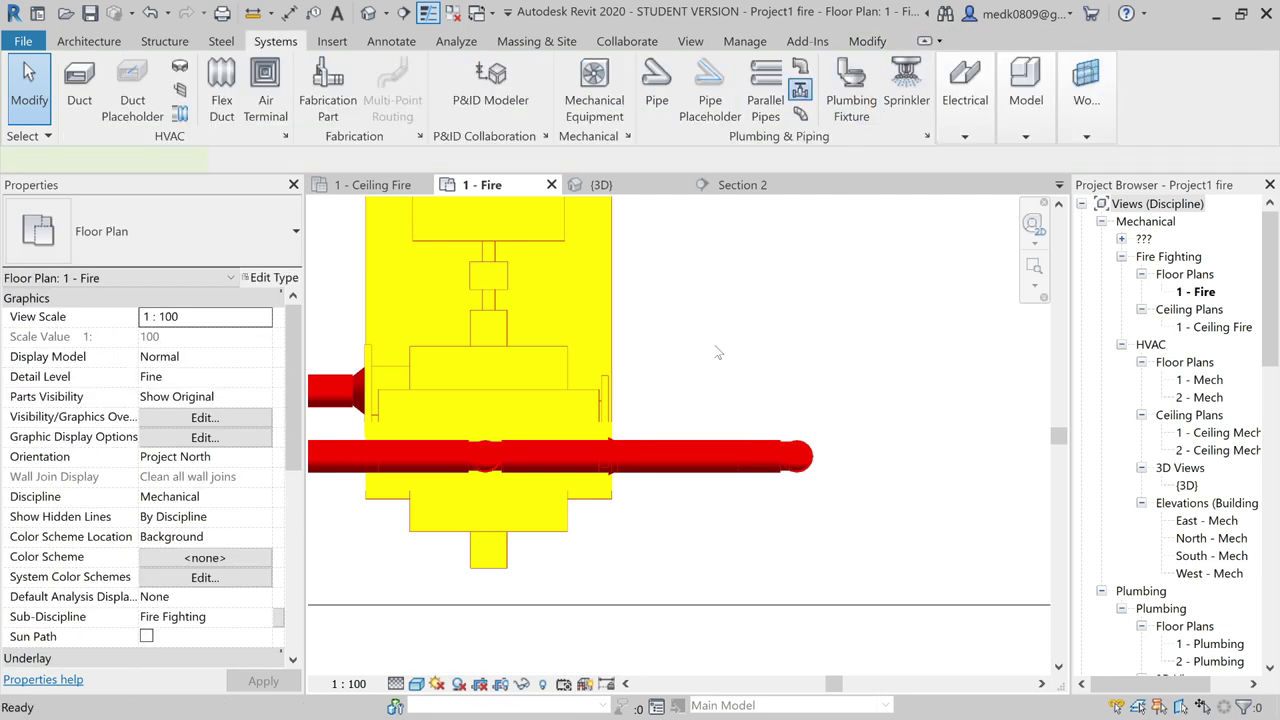
pyautogui.scroll(3, 705, 464)
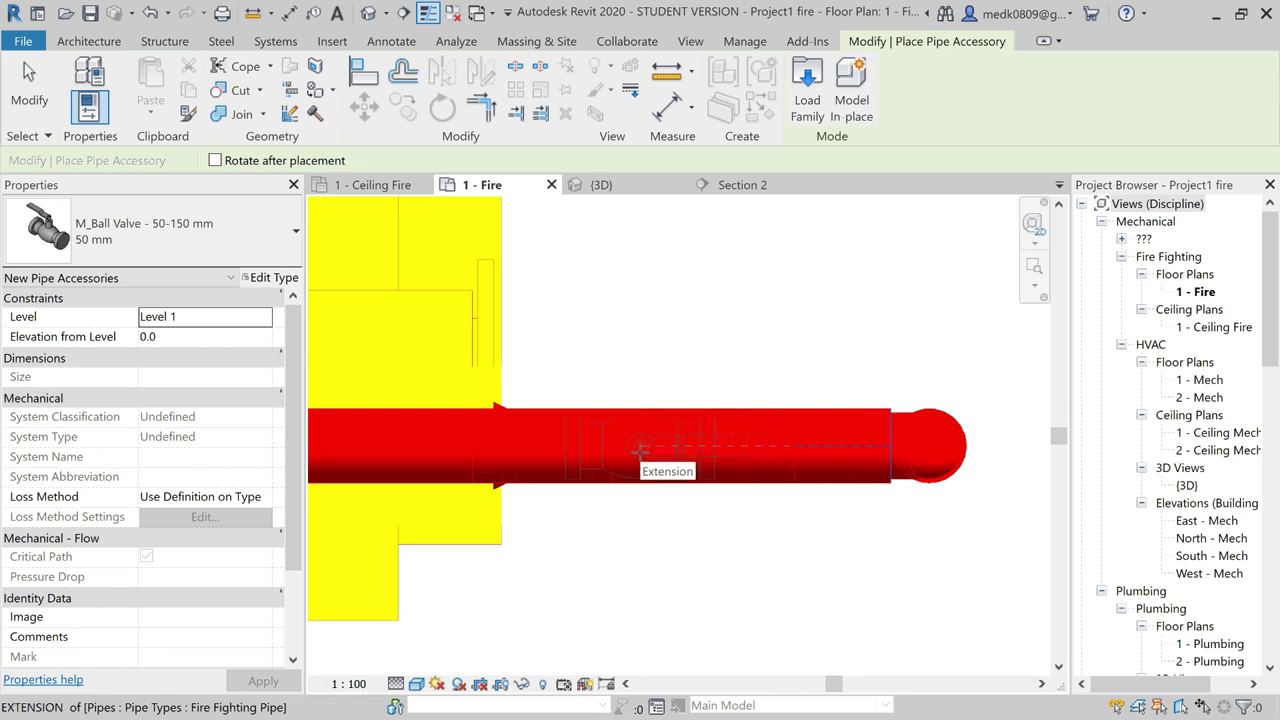
pyautogui.scroll(-4, 640, 450)
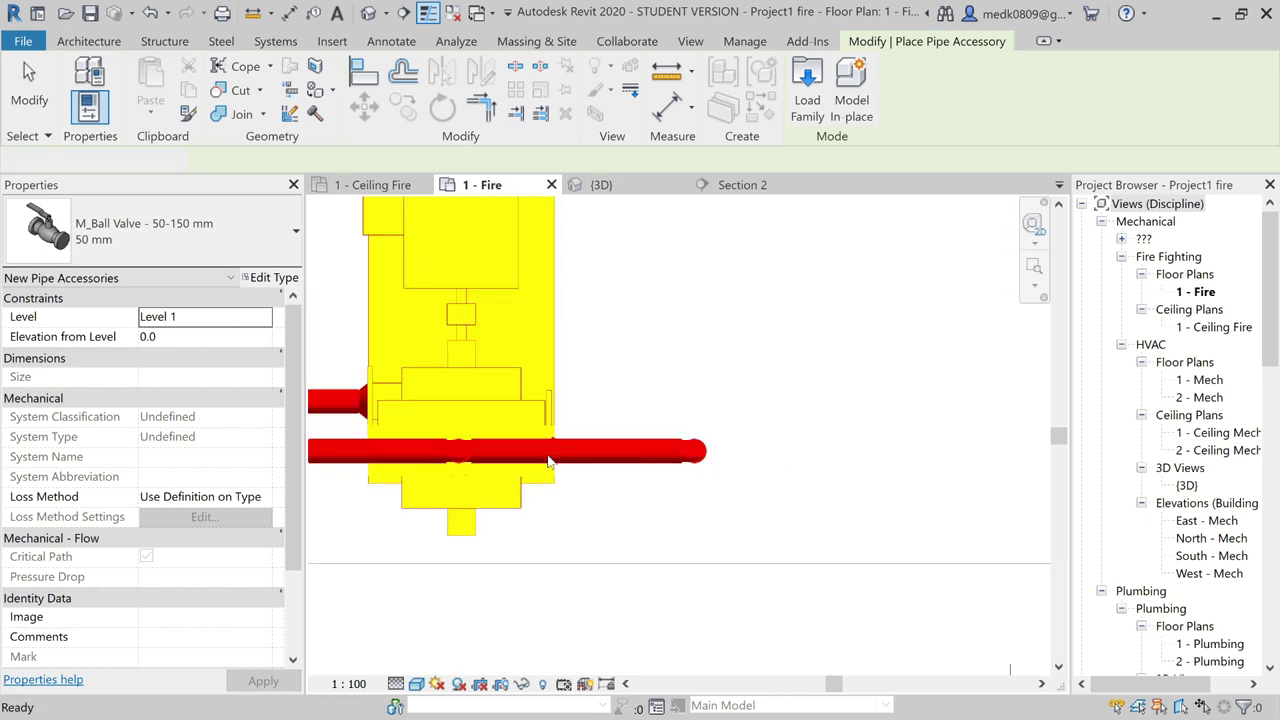
pyautogui.press('Escape')
pyautogui.press('Escape')
# - Switch to the {3D} view and zoom out to see the whole pump room piping
pyautogui.hotkey('ctrl', 'Tab')
pyautogui.scroll(-2, 720, 393)
pyautogui.scroll(-2, 740, 360)
pyautogui.scroll(-2, 765, 320)
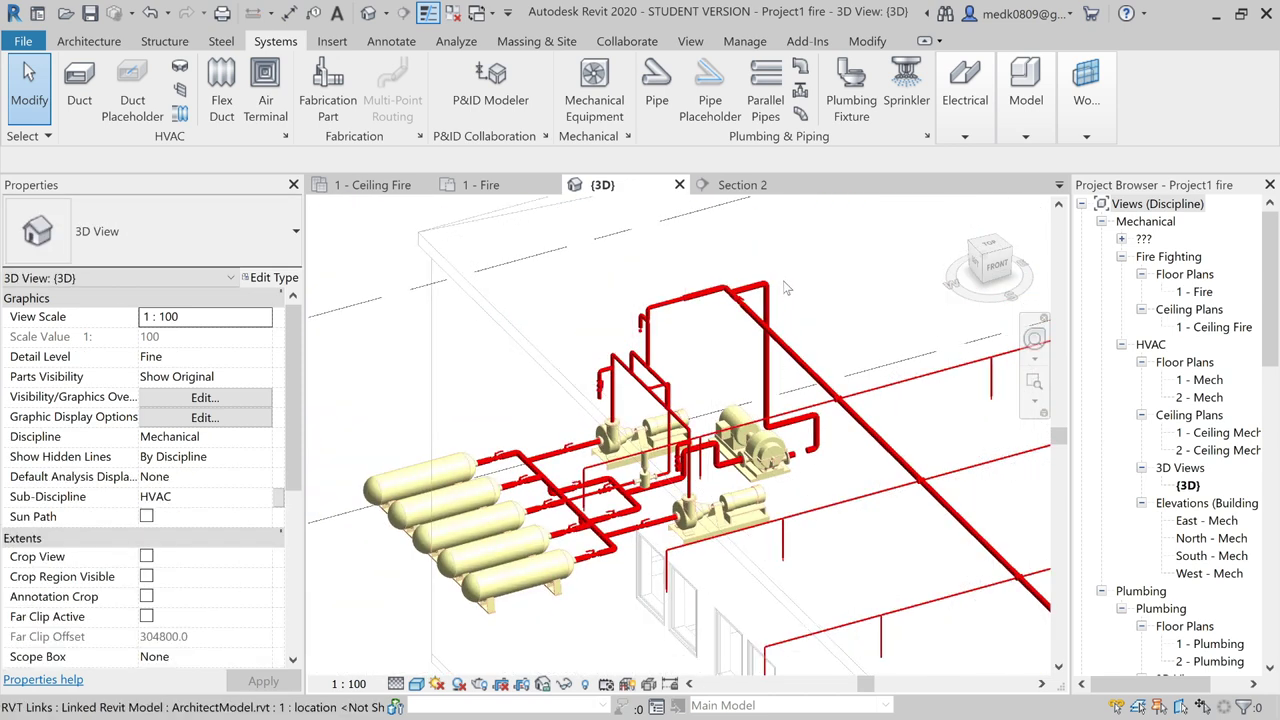
# - Zoom in and stretch the short pump-outlet pipe's end over to the hanging elbow
pyautogui.scroll(1, 785, 288)
pyautogui.scroll(2, 785, 290)
pyautogui.scroll(2, 785, 290)
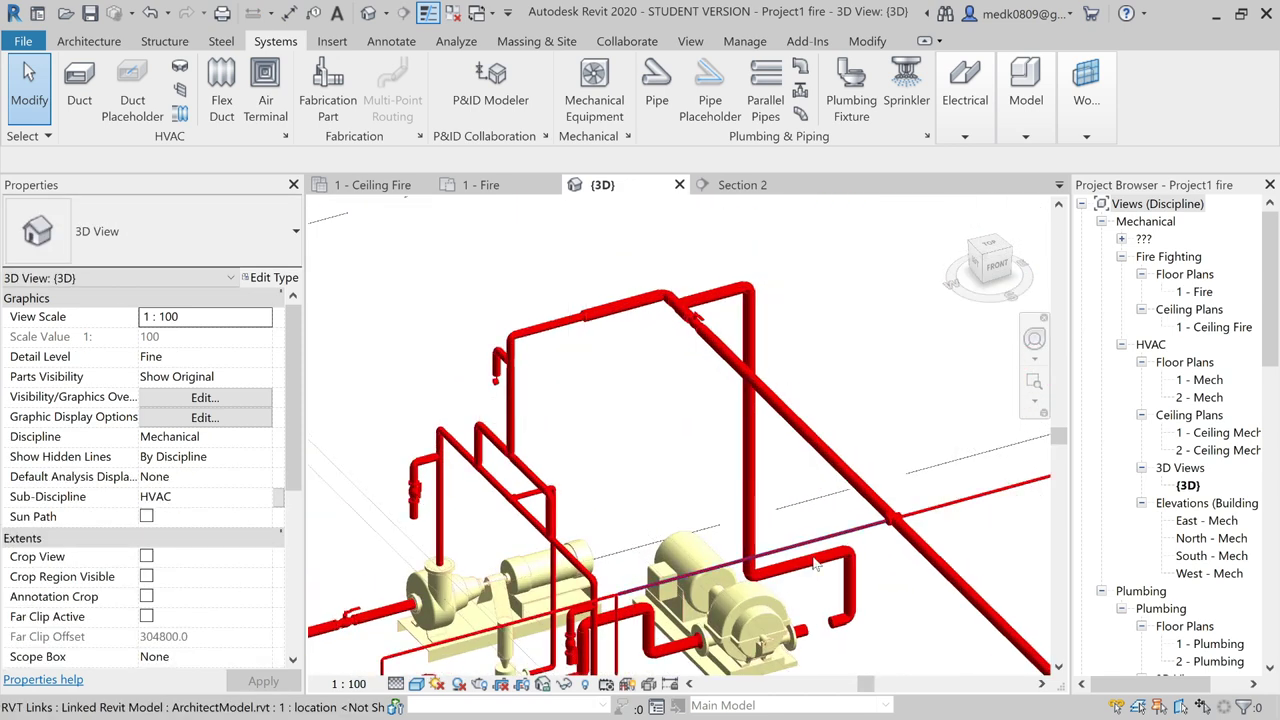
pyautogui.scroll(1, 800, 565)
pyautogui.scroll(1, 760, 565)
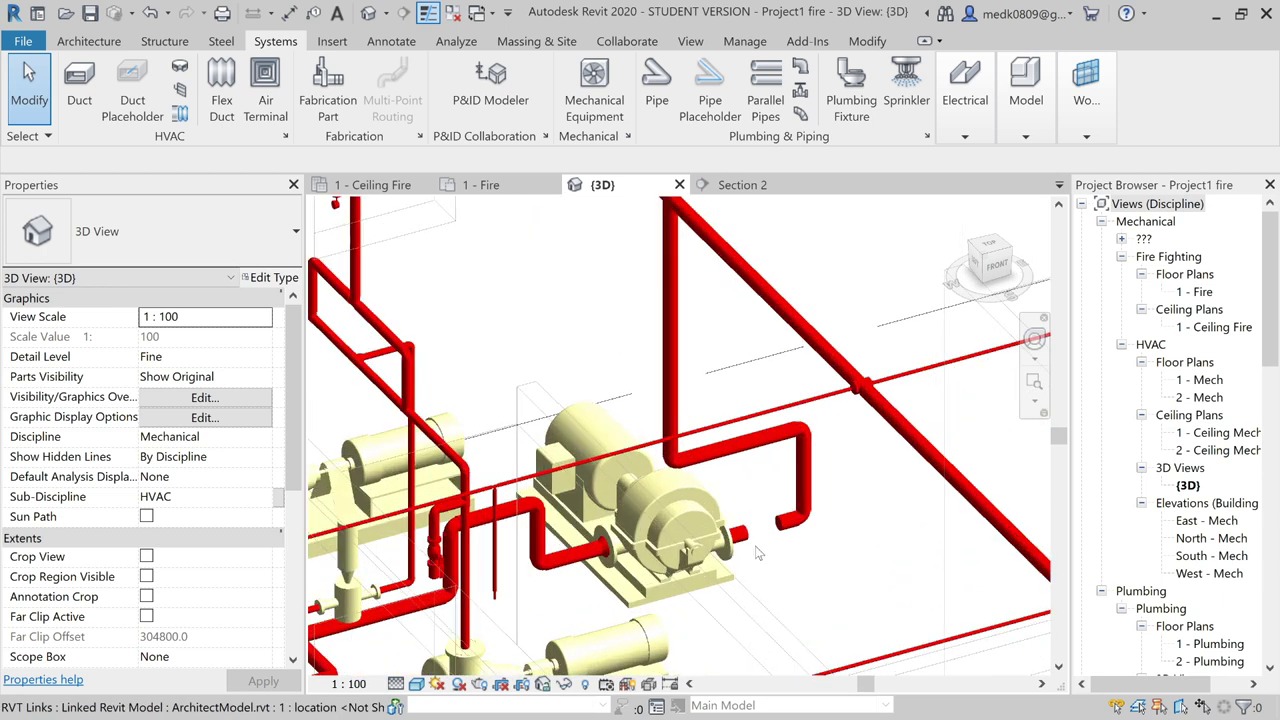
pyautogui.scroll(2, 757, 553)
pyautogui.click(733, 519)
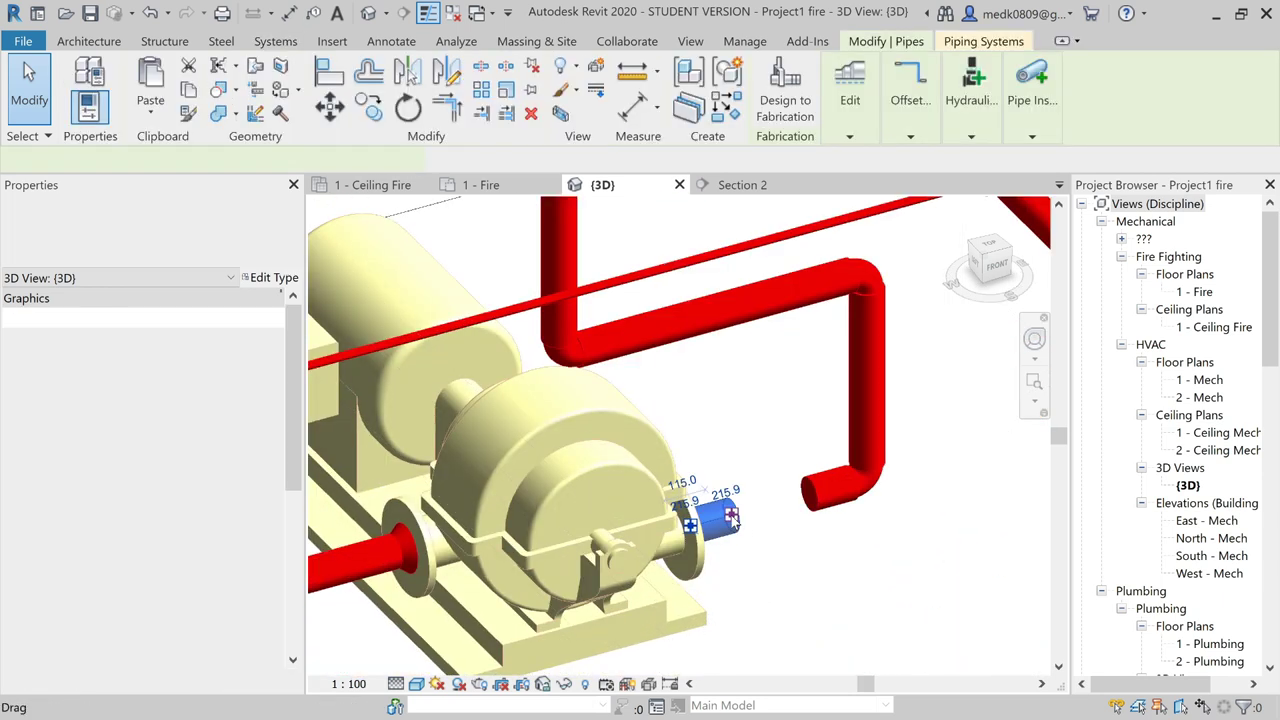
pyautogui.moveTo(731, 514); pyautogui.dragTo(808, 493)
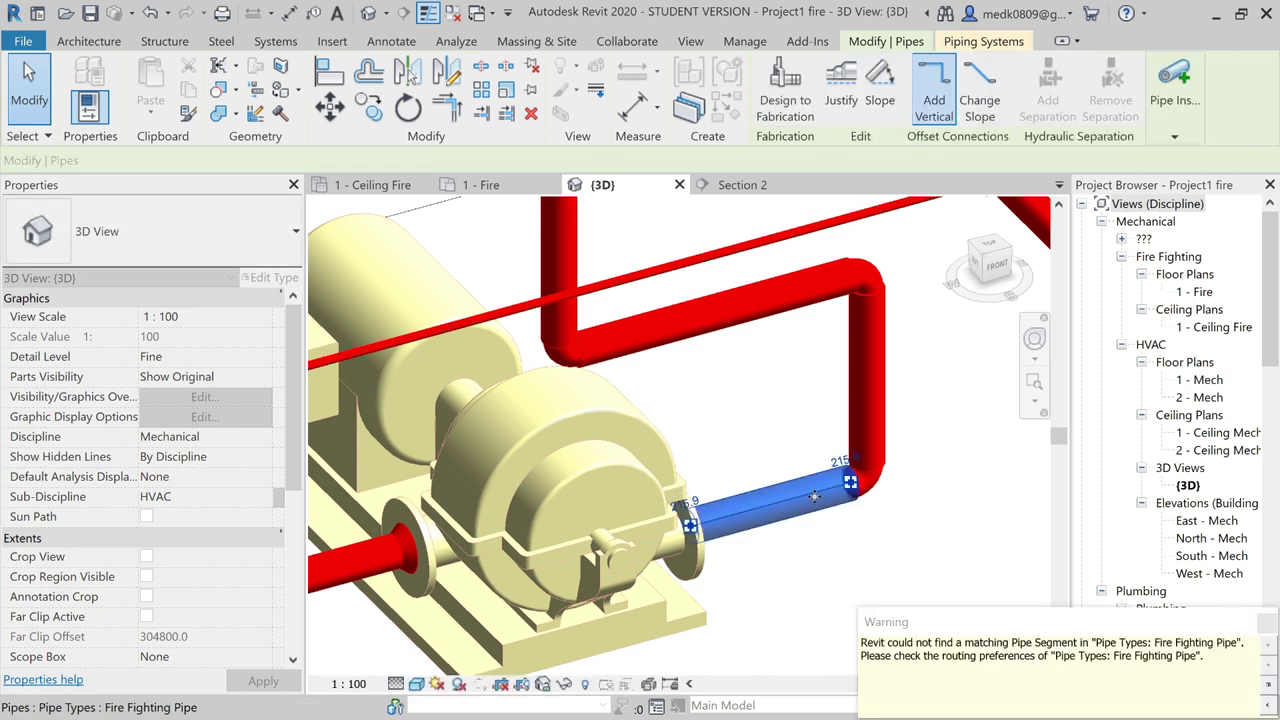
pyautogui.press('Escape')
# - Zoom out and start placing a 50 mm ball valve with the PA shortcut
pyautogui.scroll(-2, 812, 515)
pyautogui.scroll(-2, 806, 535)
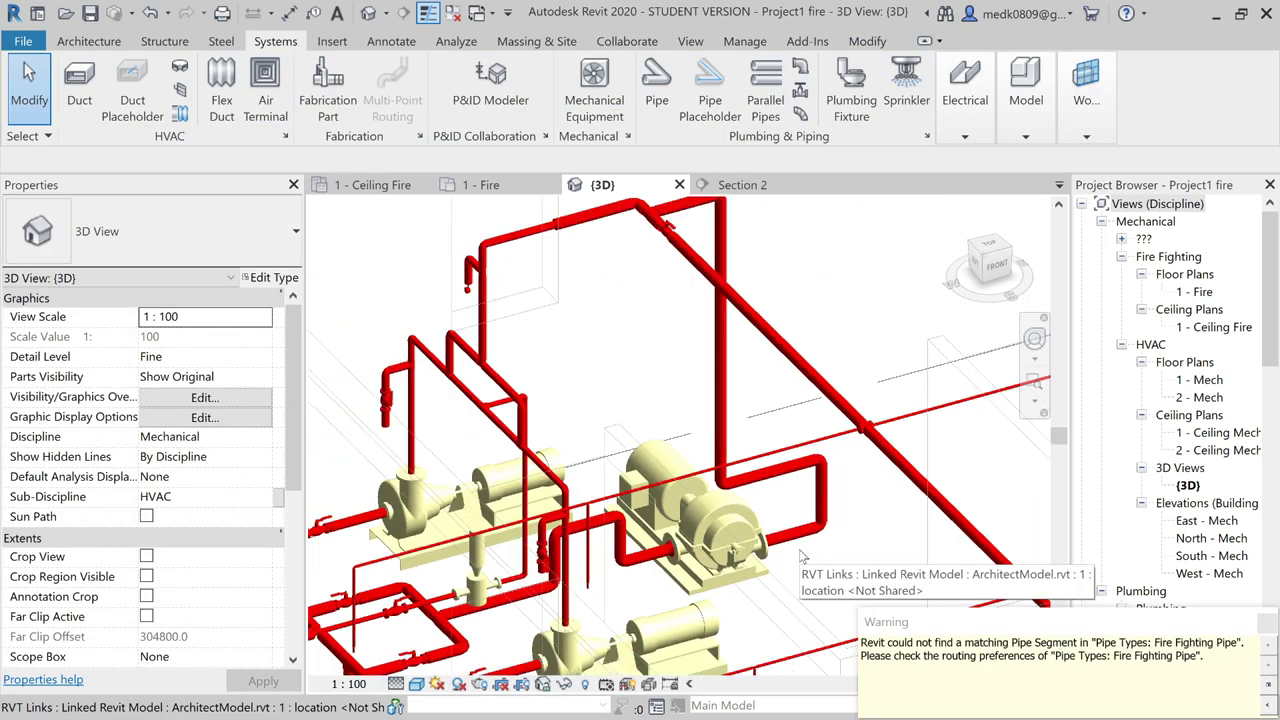
pyautogui.scroll(-1, 800, 557)
pyautogui.scroll(3, 766, 299)
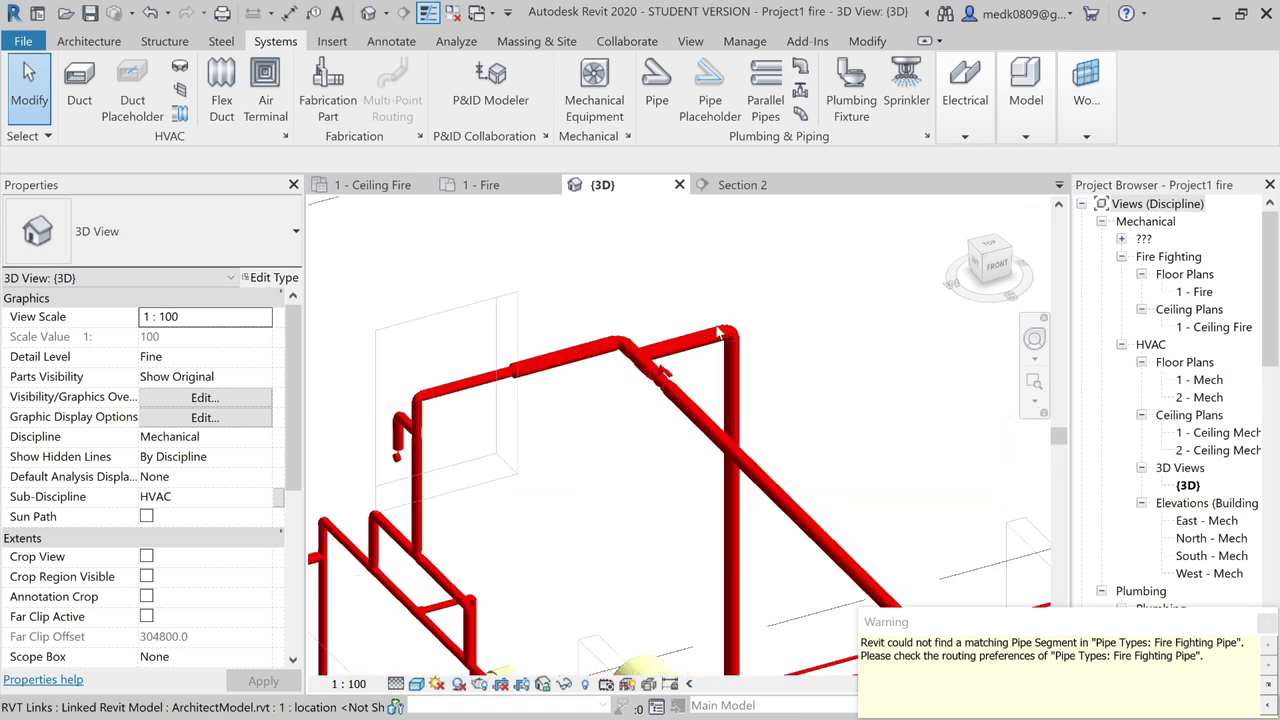
pyautogui.scroll(2, 718, 332)
pyautogui.press('p')
pyautogui.press('a')
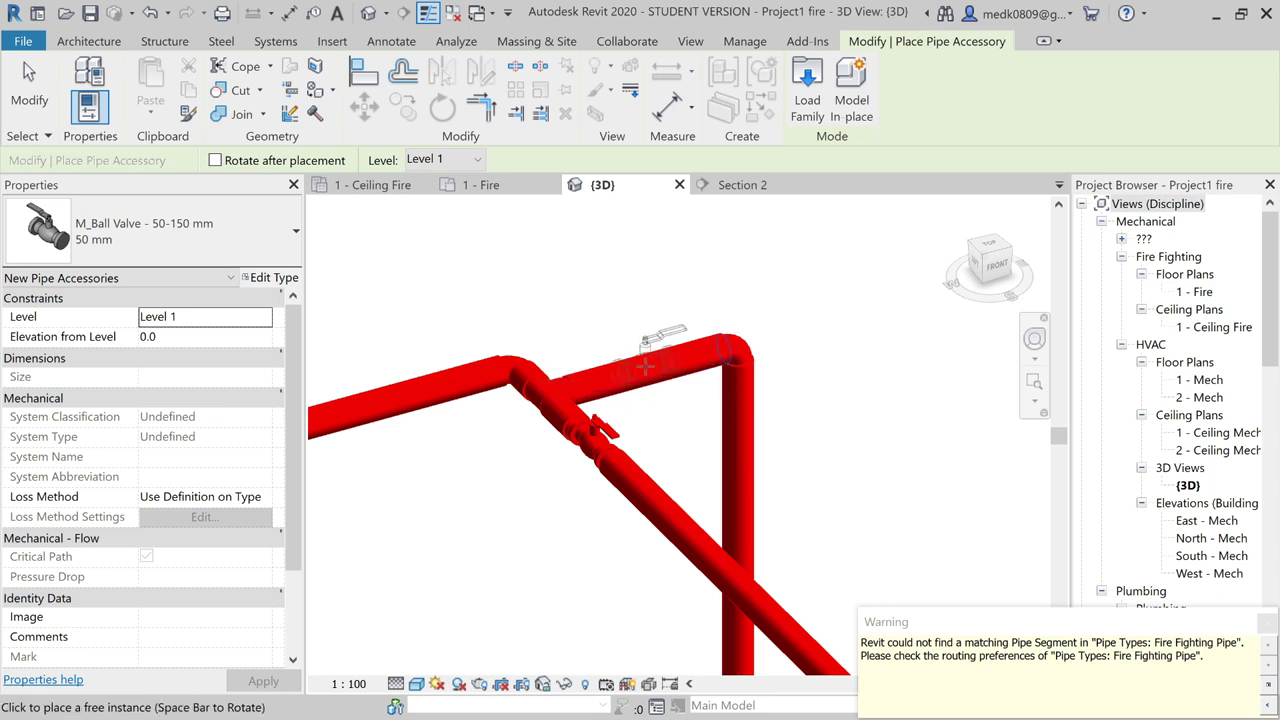
# - Cancel the pending valve placement and dismiss the pipe segment warning
pyautogui.scroll(-3, 648, 365)
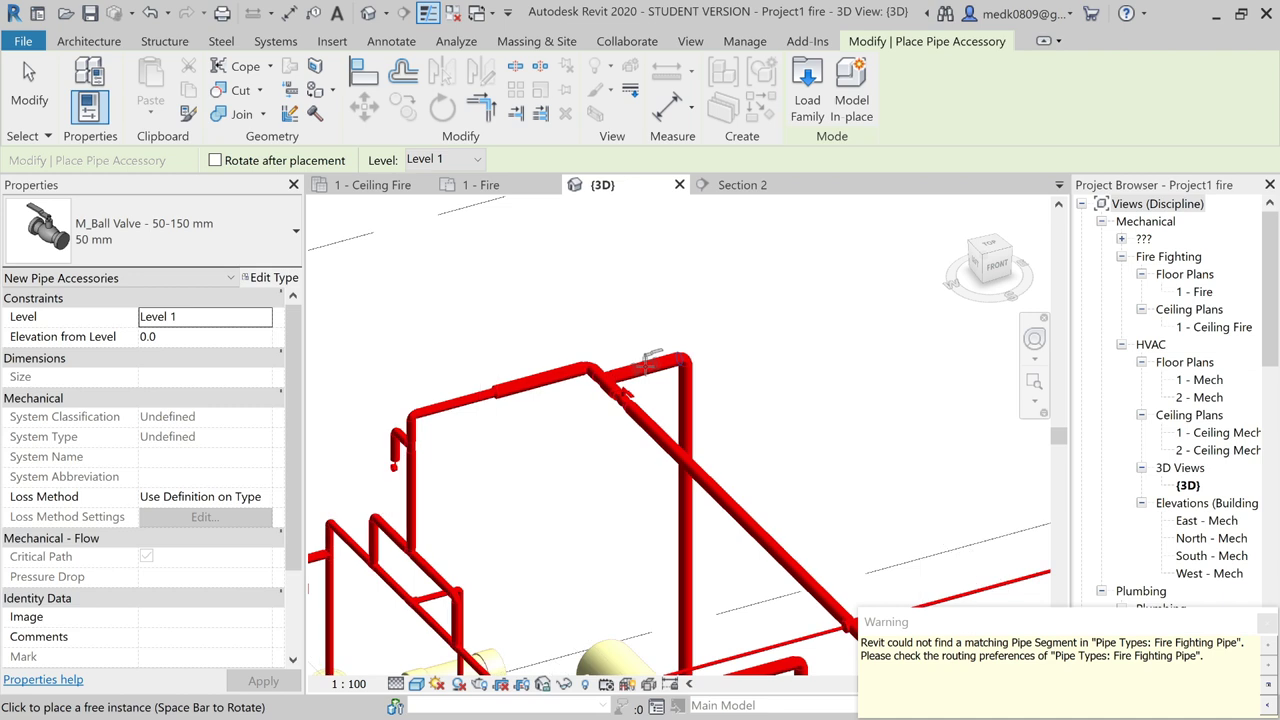
pyautogui.scroll(-3, 648, 360)
pyautogui.press('Escape')
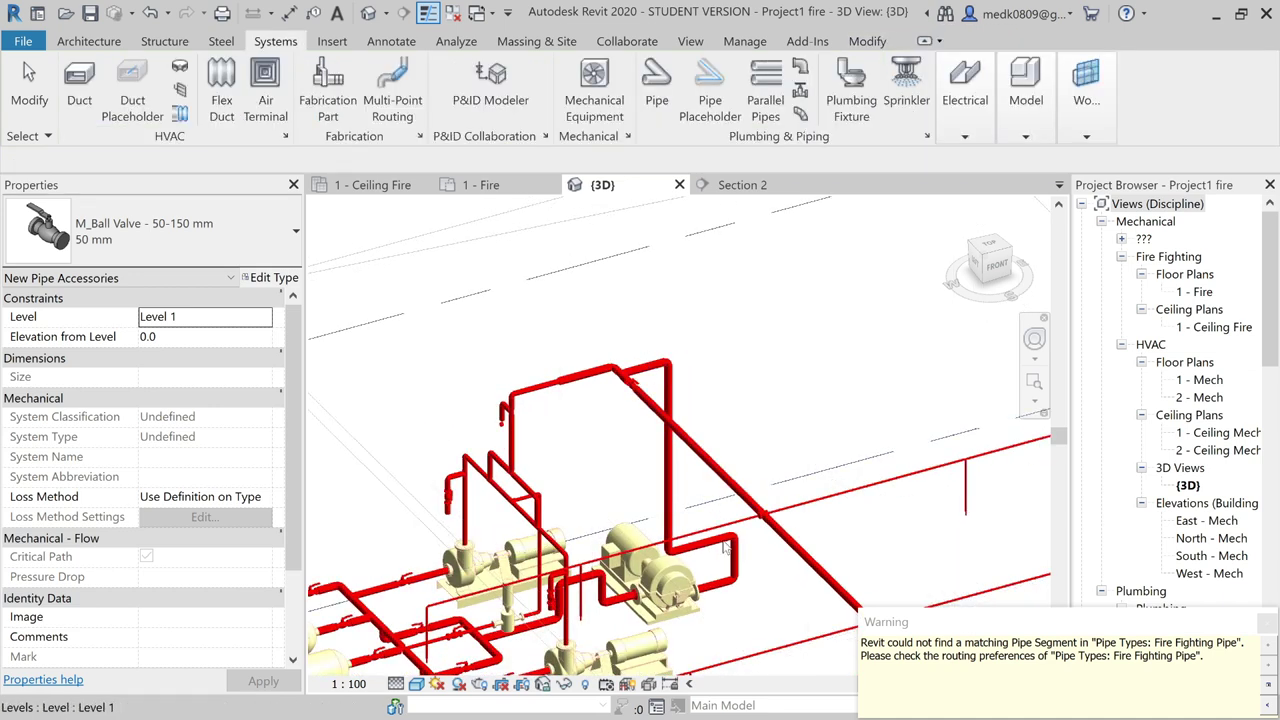
pyautogui.scroll(3, 726, 548)
pyautogui.press('Escape')
pyautogui.scroll(2, 726, 548)
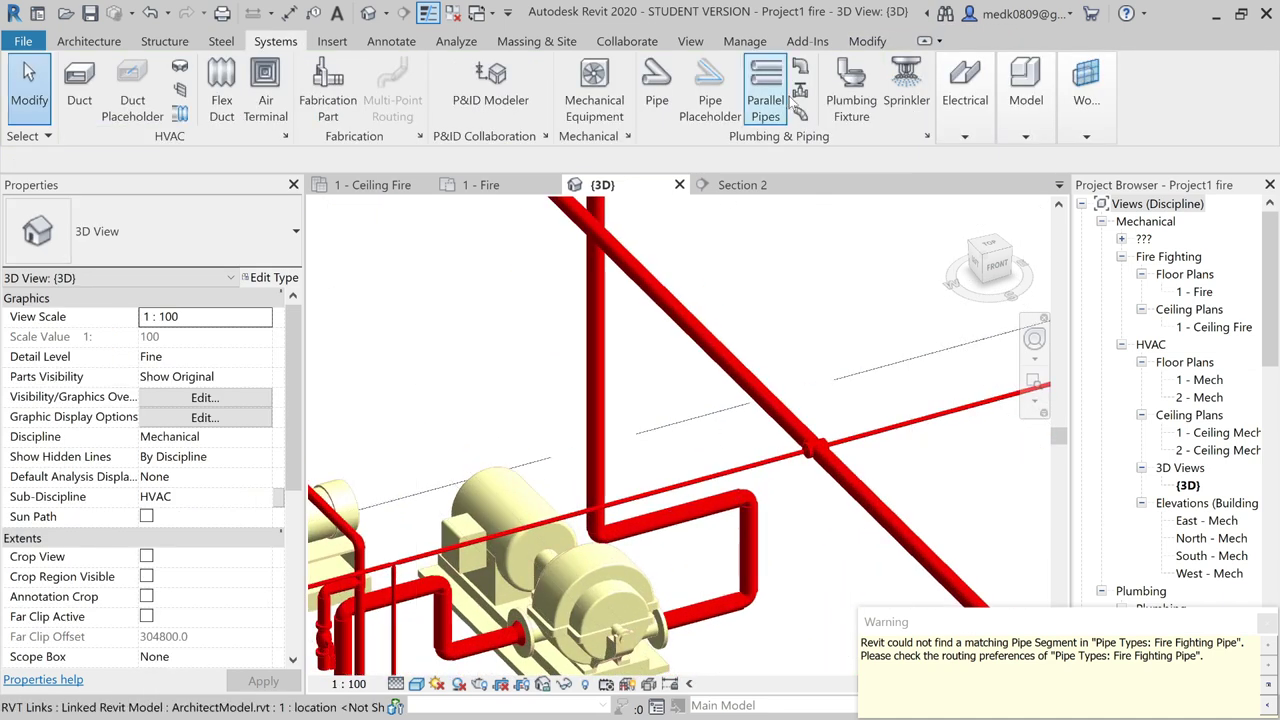
pyautogui.click(1265, 622)
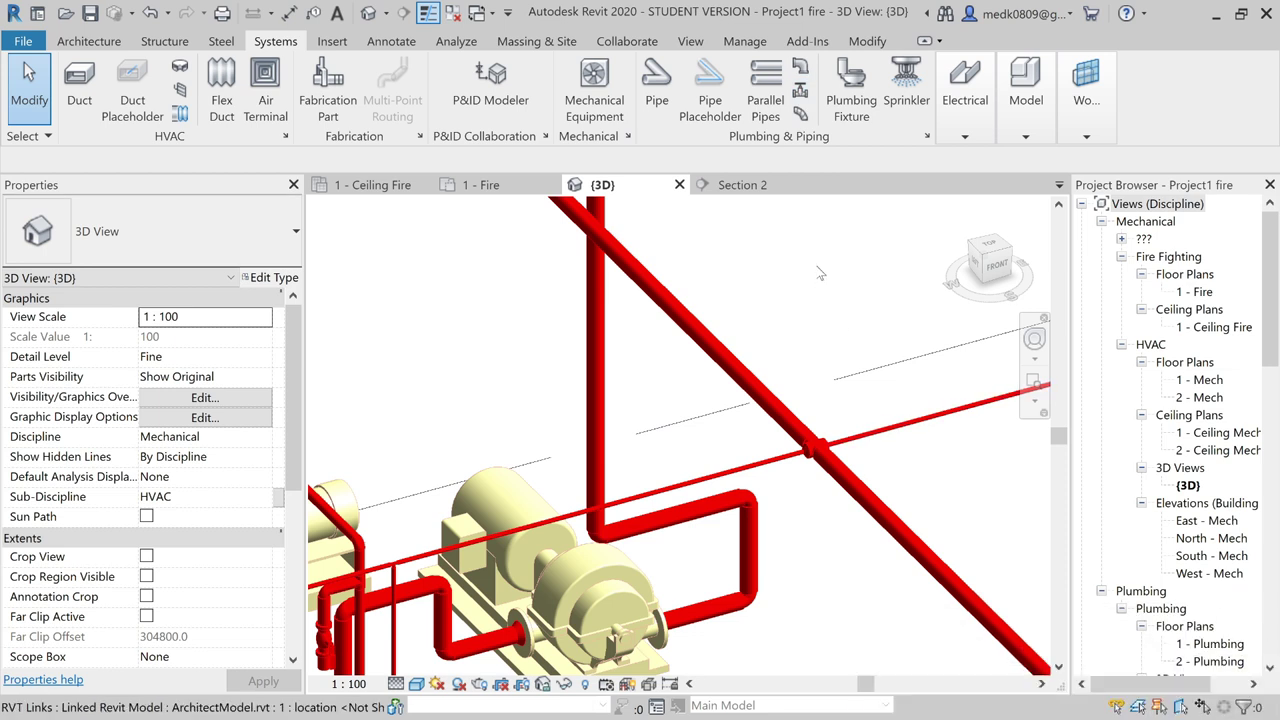
# - Place an M_Ball Valve 50-150 mm midway up the vertical pipe beside the pump
pyautogui.click(800, 90)
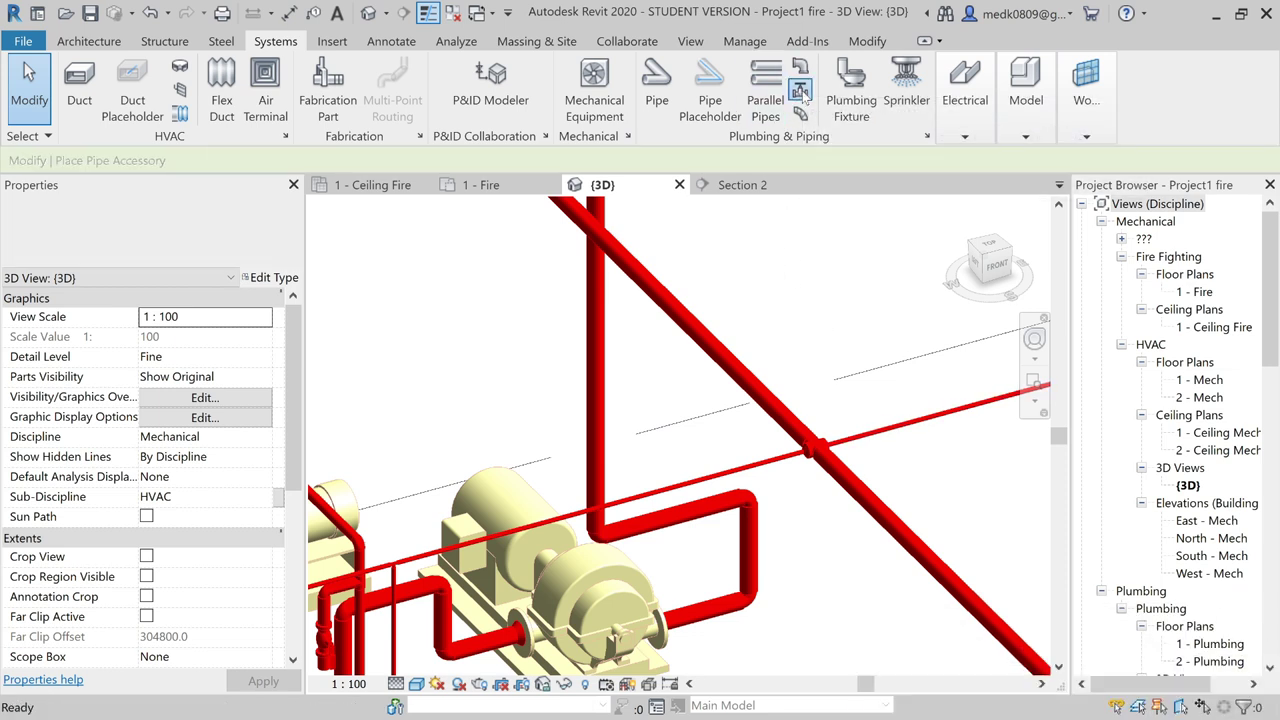
pyautogui.scroll(2, 688, 512)
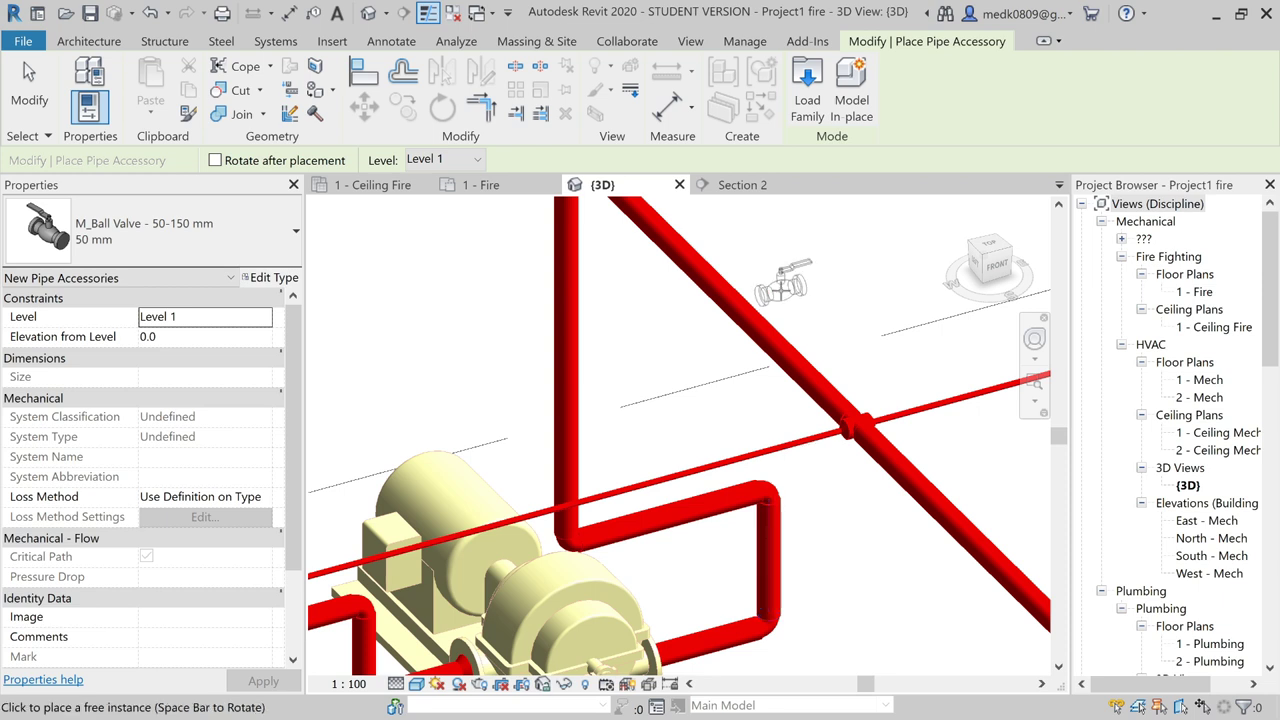
pyautogui.scroll(-3, 776, 405)
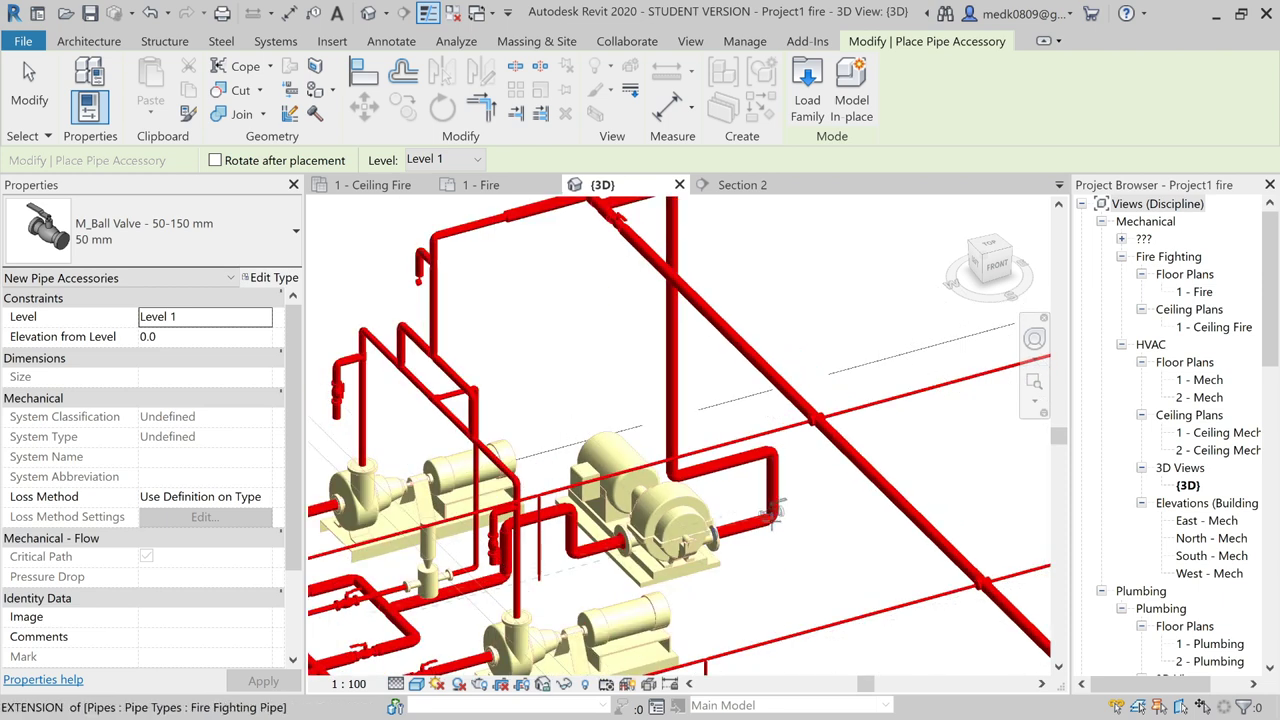
pyautogui.scroll(2, 778, 530)
pyautogui.press('Escape')
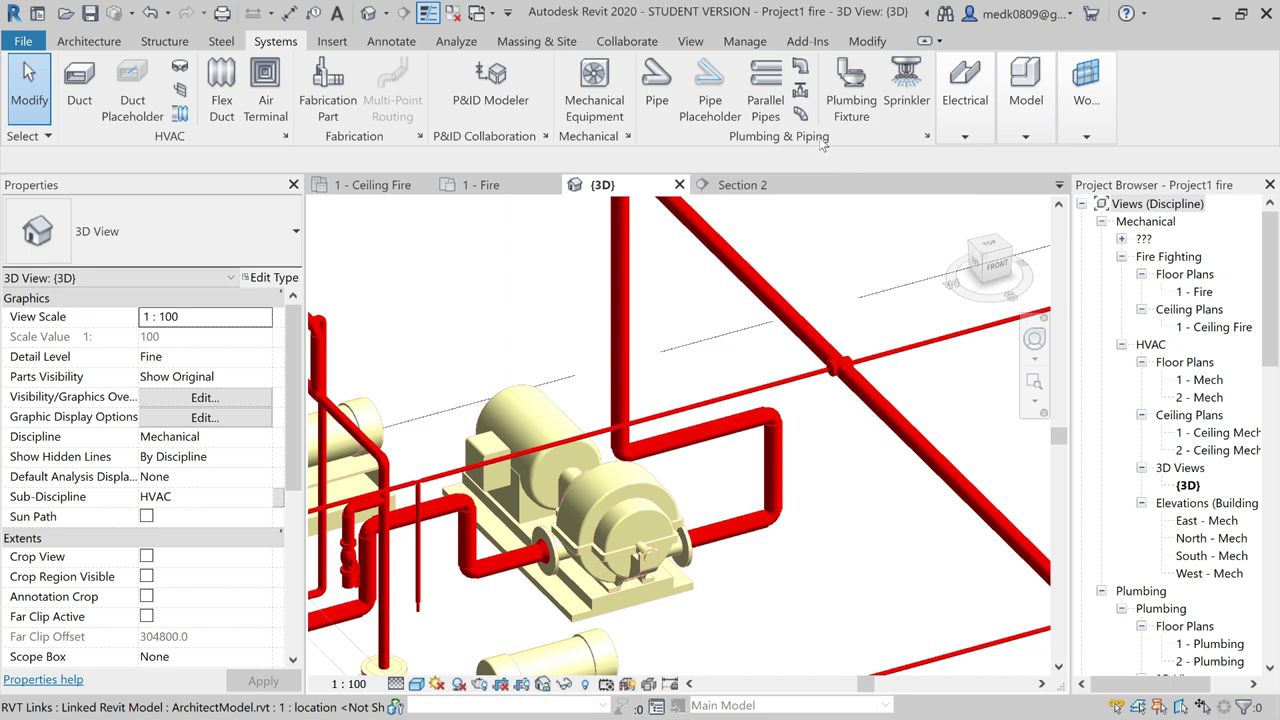
pyautogui.press('p')
pyautogui.press('a')
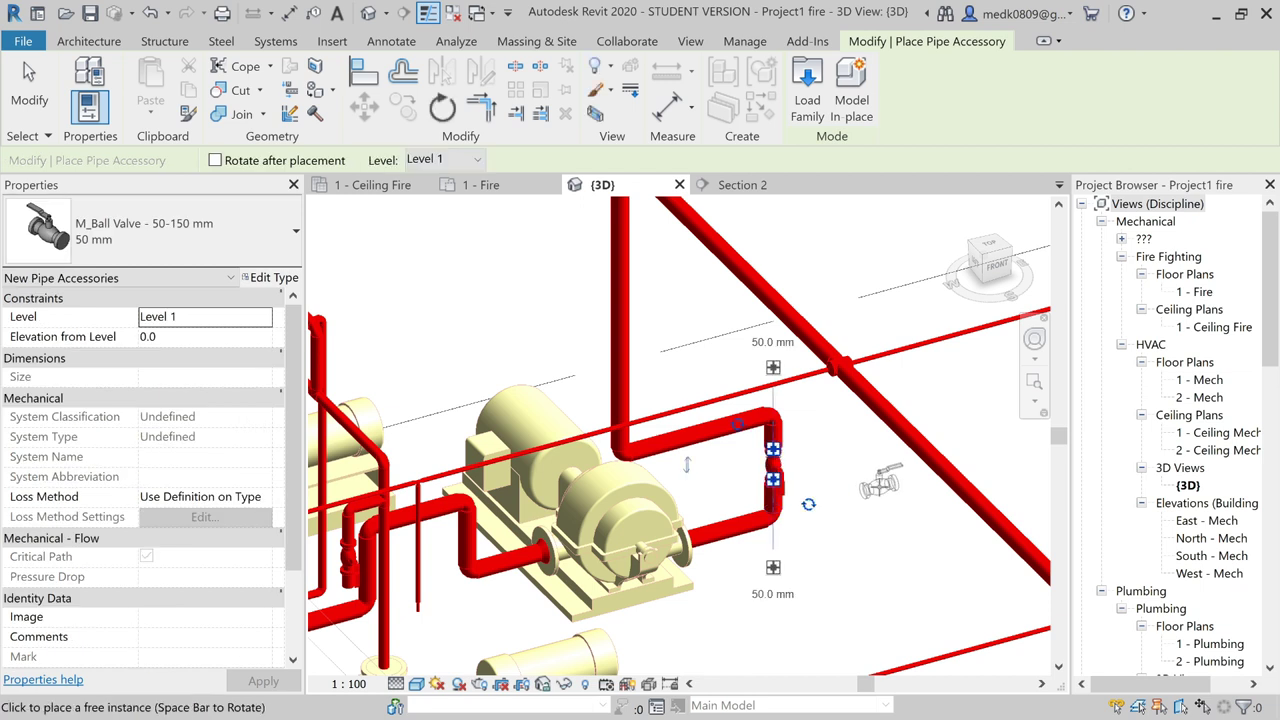
pyautogui.press('Escape')
pyautogui.keyDown('shift'); pyautogui.moveTo(830, 480); pyautogui.dragTo(808, 472, button='middle'); pyautogui.keyUp('shift')
# - Zoom out and orbit the 3D model to inspect pumps, tanks and piping, then return to 1 - Fire
pyautogui.scroll(-2, 808, 472)
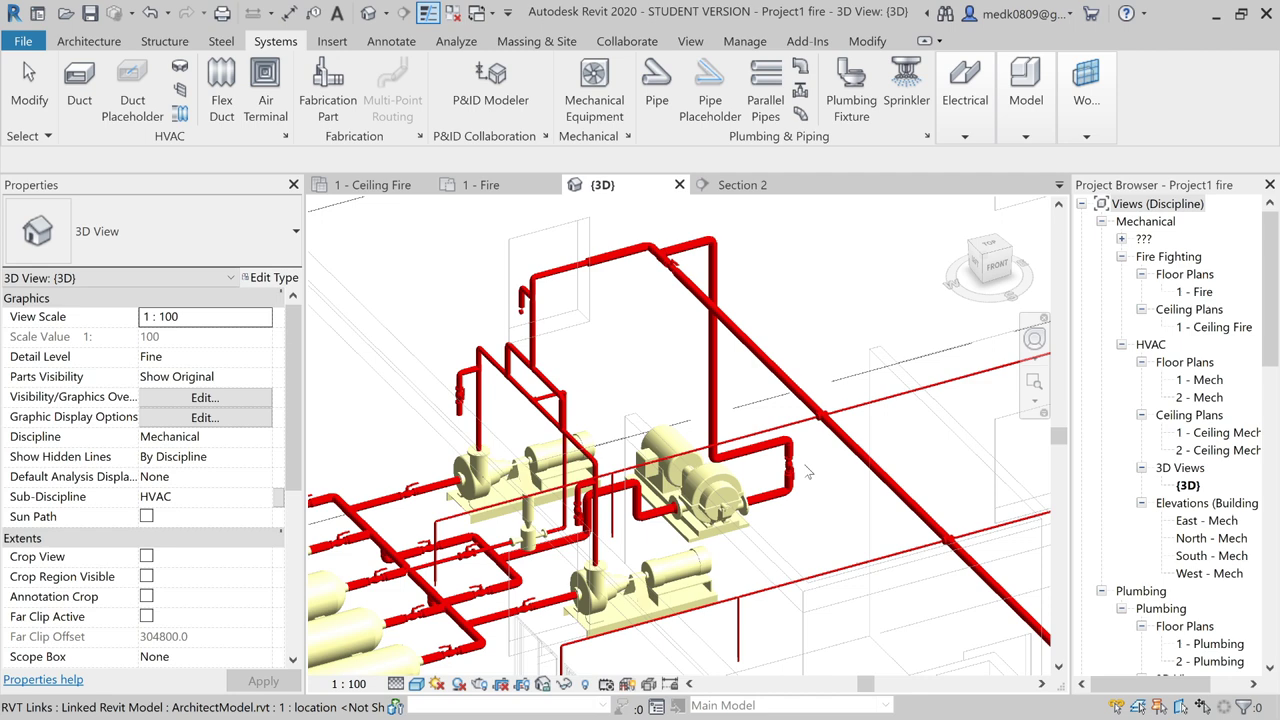
pyautogui.scroll(-1, 808, 472)
pyautogui.scroll(-2, 808, 472)
pyautogui.scroll(-2, 807, 472)
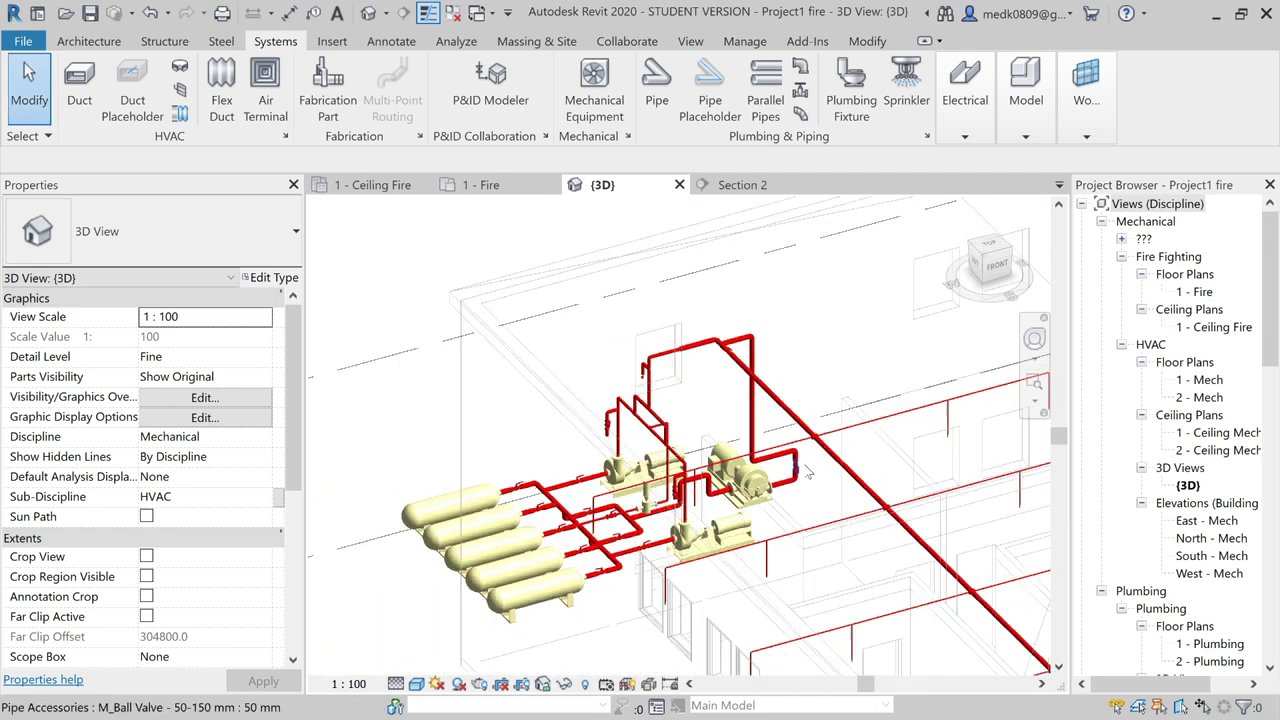
pyautogui.scroll(-1, 807, 472)
pyautogui.moveTo(807, 472)
pyautogui.keyDown('shift'); pyautogui.mouseDown(button='middle')
pyautogui.moveTo(776, 486)
pyautogui.moveTo(636, 458)
pyautogui.moveTo(612, 518)
pyautogui.moveTo(640, 320)
pyautogui.moveTo(667, 435)
pyautogui.moveTo(549, 378)
pyautogui.moveTo(474, 373)
pyautogui.mouseUp(button='middle'); pyautogui.keyUp('shift')
pyautogui.scroll(3, 960, 580)
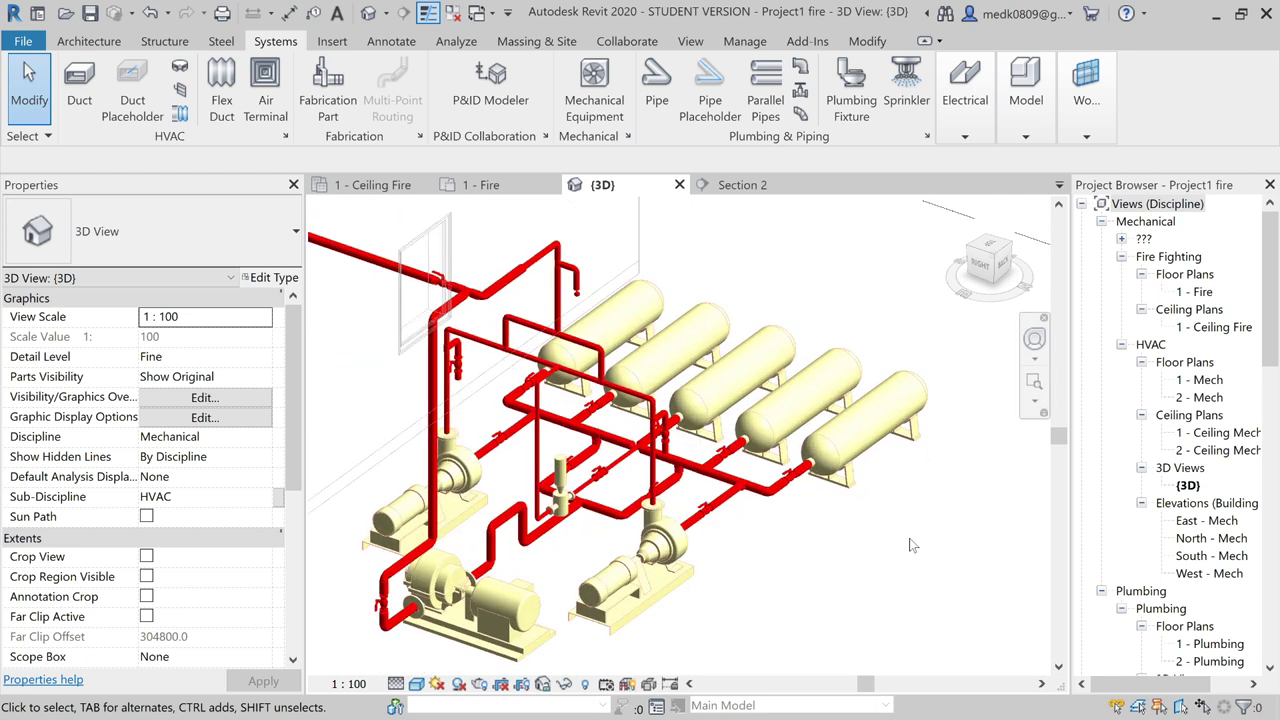
pyautogui.scroll(-1, 910, 545)
pyautogui.scroll(-1, 910, 545)
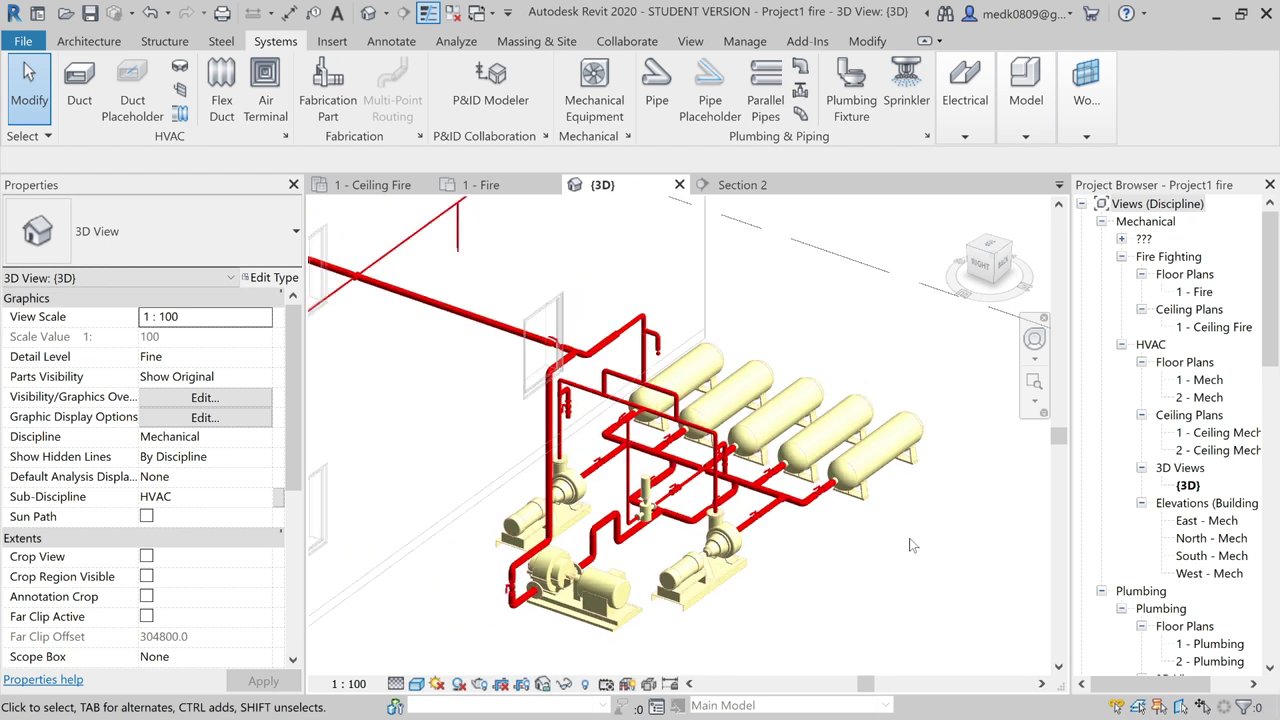
pyautogui.keyDown('shift'); pyautogui.moveTo(875, 565); pyautogui.dragTo(558, 201, button='middle'); pyautogui.keyUp('shift')
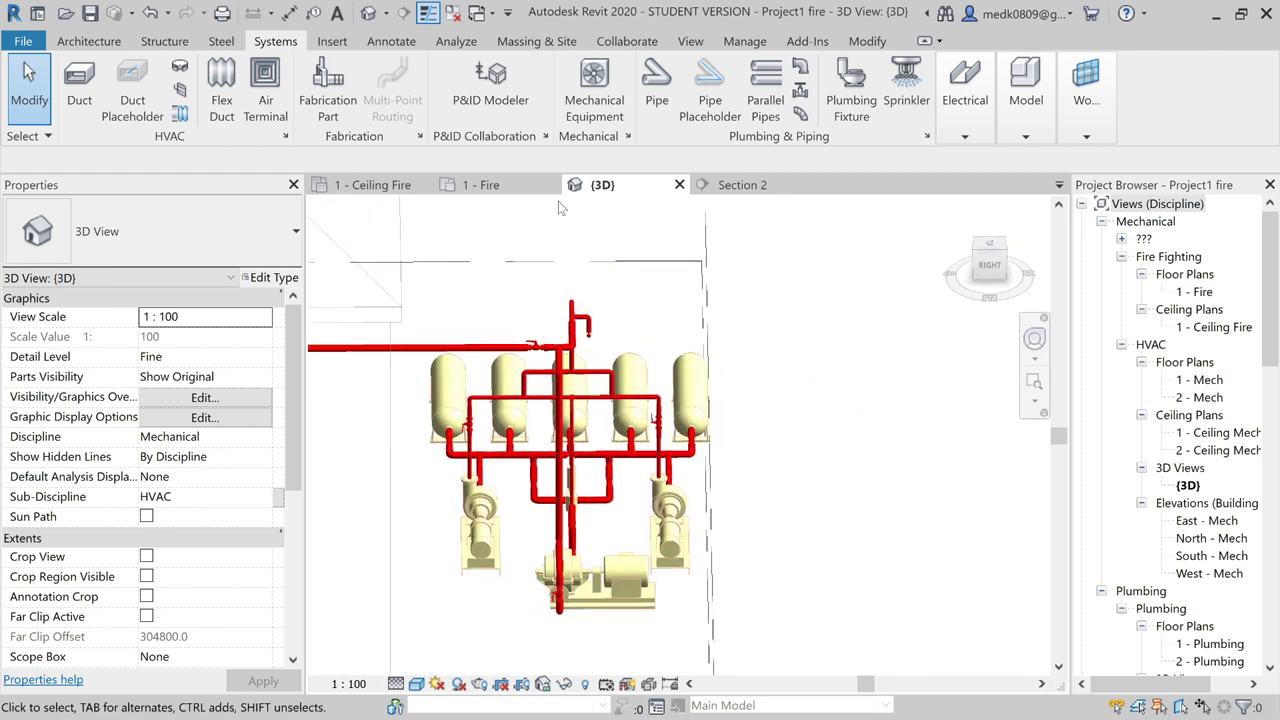
pyautogui.click(530, 192)
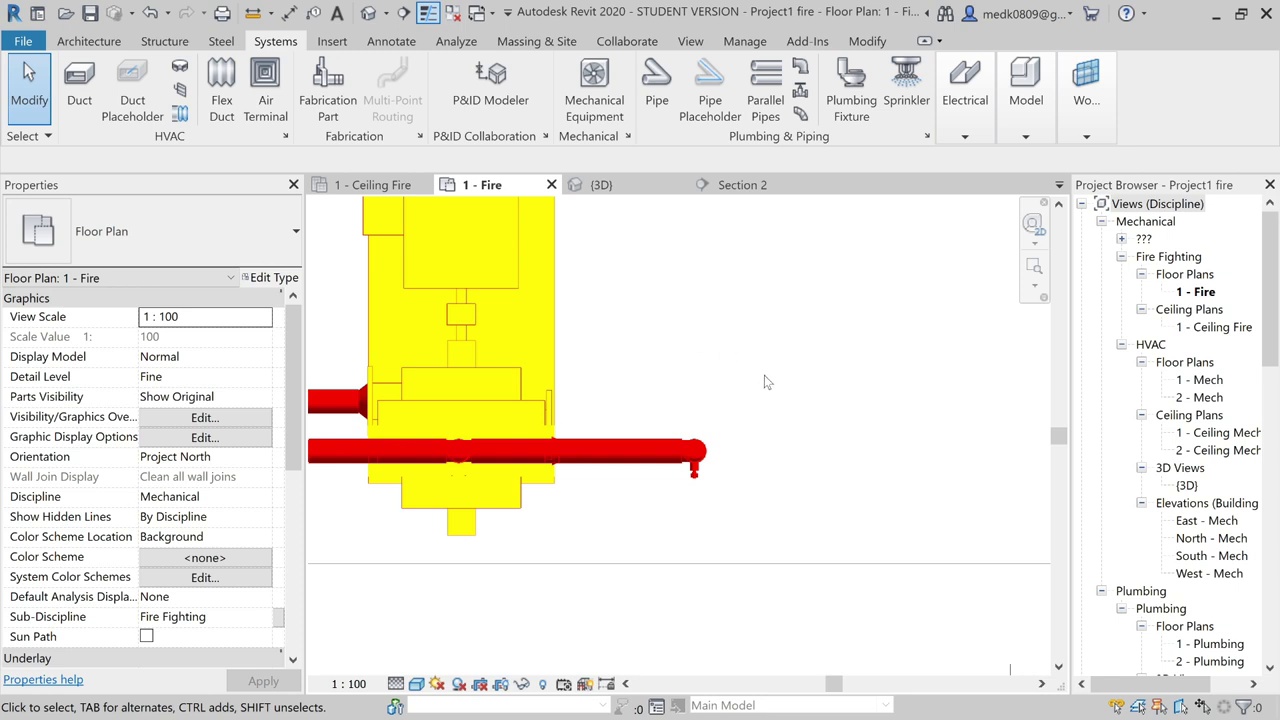
# - Open Load Family, enter the Cabinets folder and preview the hose reel cabinet families
pyautogui.scroll(-2, 764, 380)
pyautogui.scroll(-2, 770, 394)
pyautogui.scroll(-2, 770, 394)
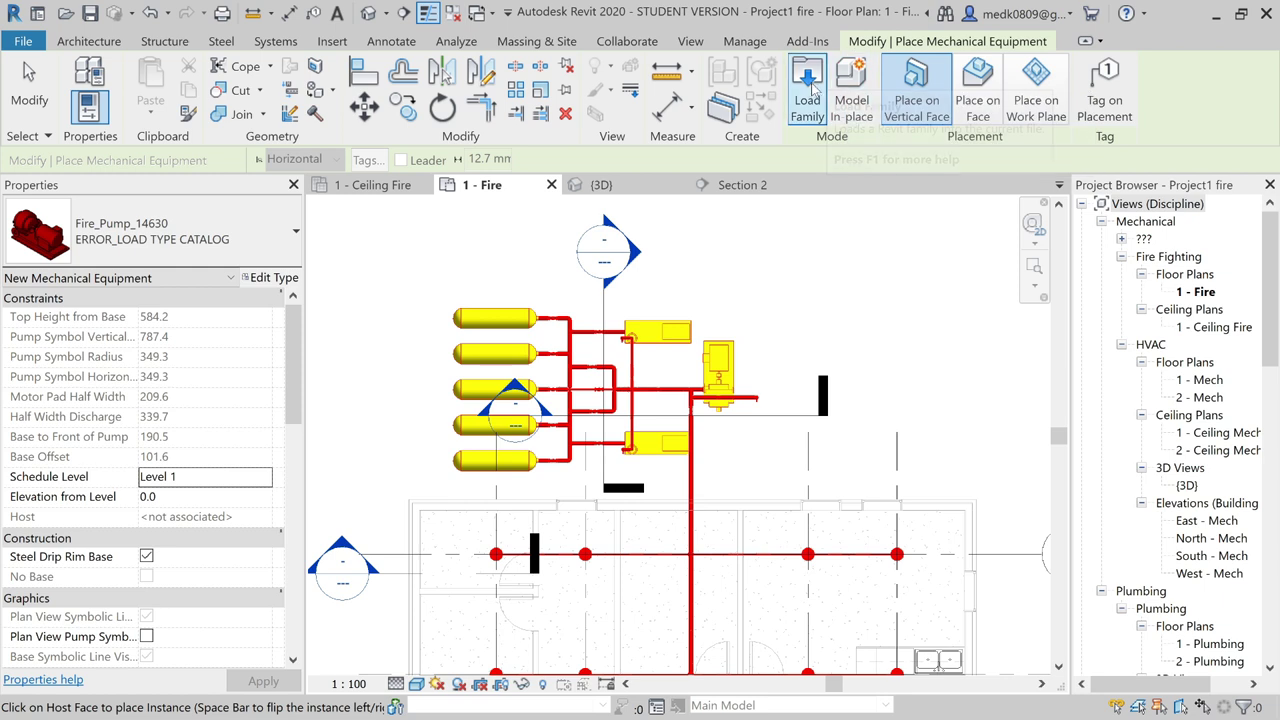
pyautogui.click(812, 92)
pyautogui.doubleClick(447, 265)
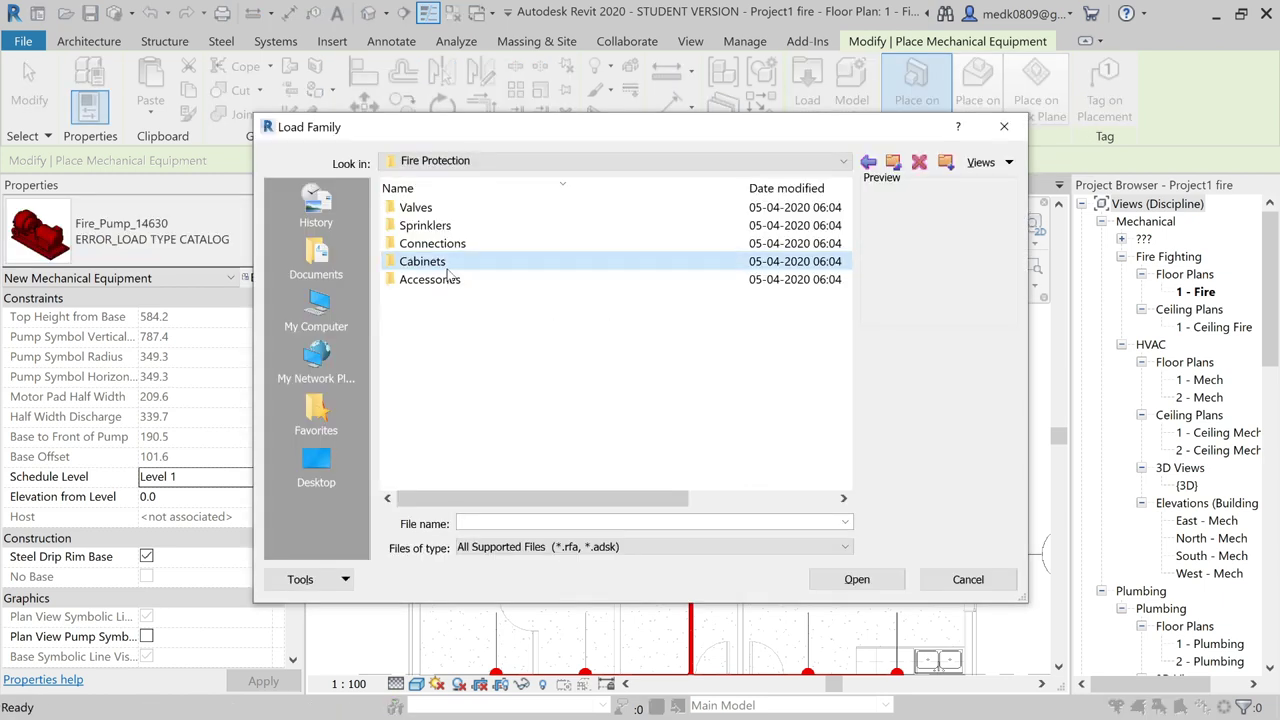
pyautogui.click(488, 210)
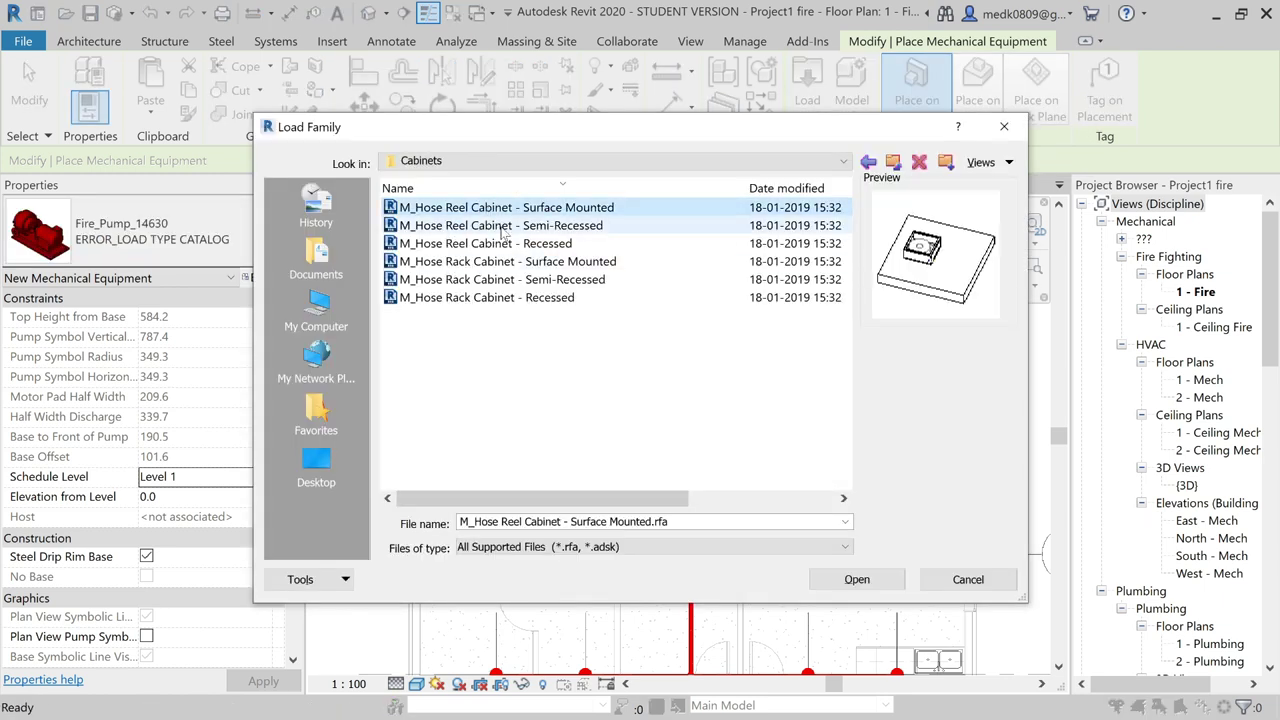
pyautogui.click(492, 226)
pyautogui.click(502, 245)
# - Compare the hose rack cabinets, then load M_Hose Reel Cabinet - Semi-Recessed.rfa
pyautogui.click(507, 263)
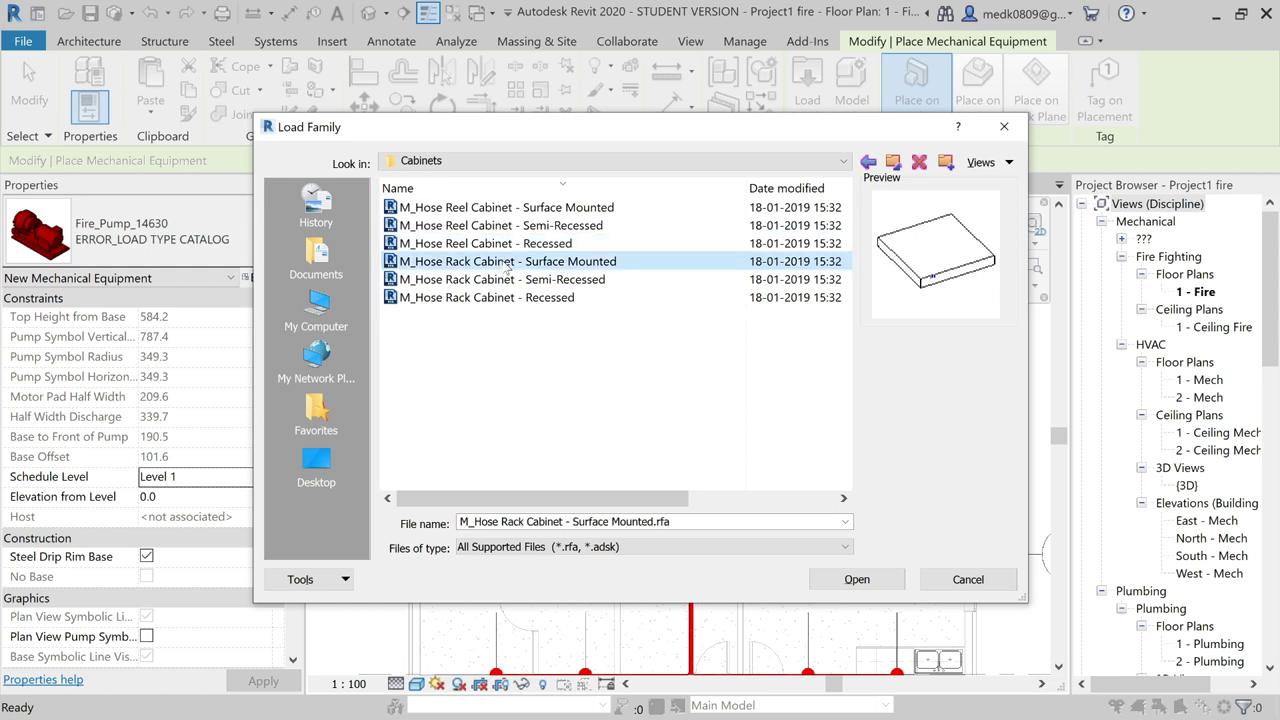
pyautogui.click(507, 279)
pyautogui.click(514, 297)
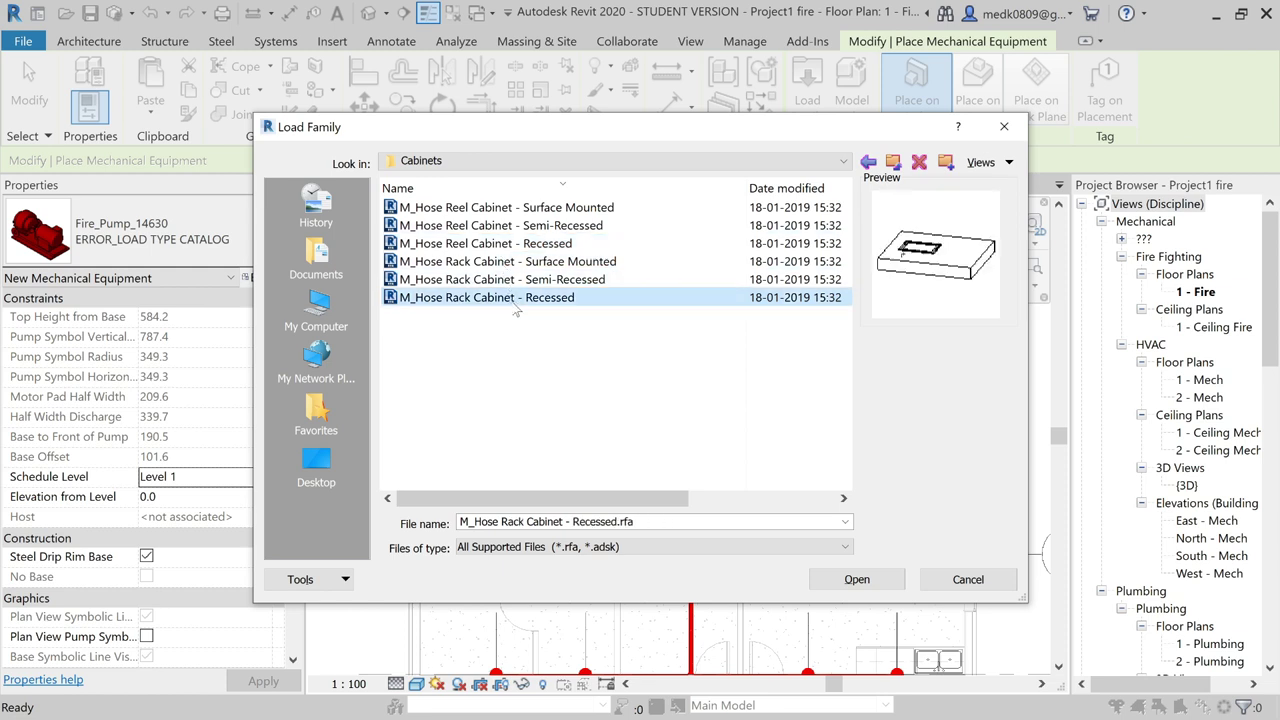
pyautogui.click(530, 208)
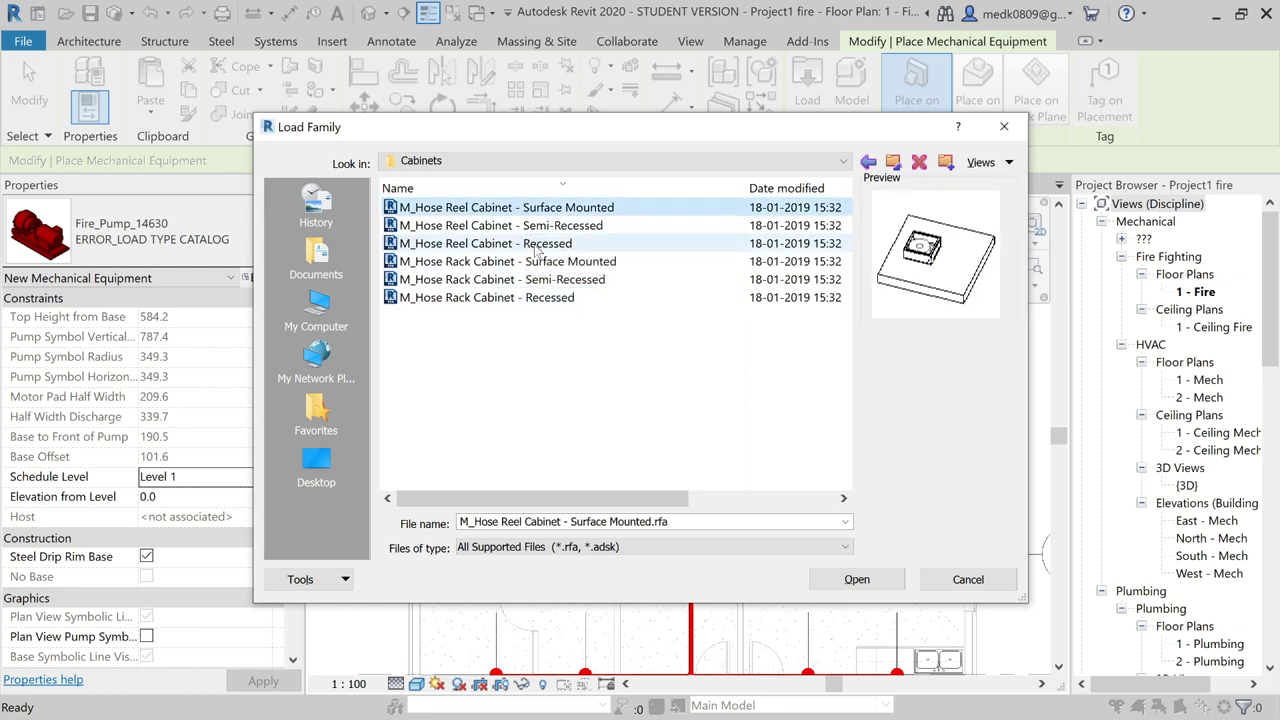
pyautogui.click(537, 244)
pyautogui.click(535, 228)
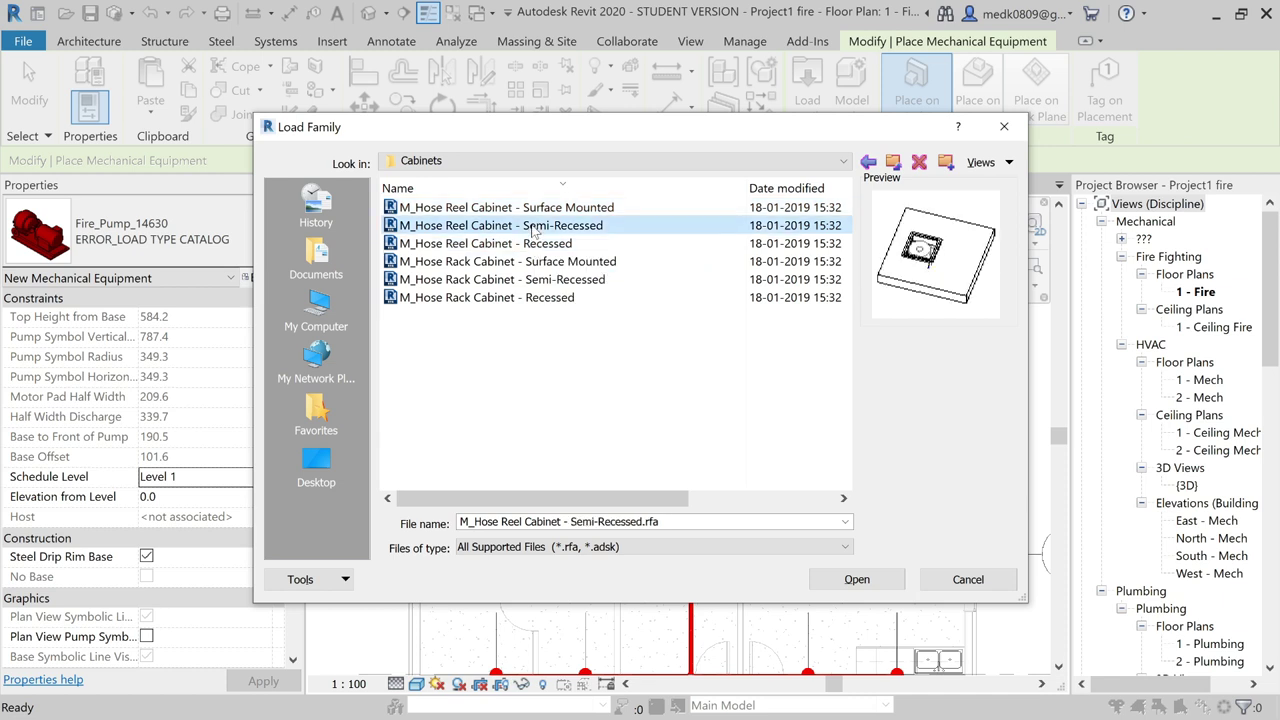
pyautogui.click(838, 581)
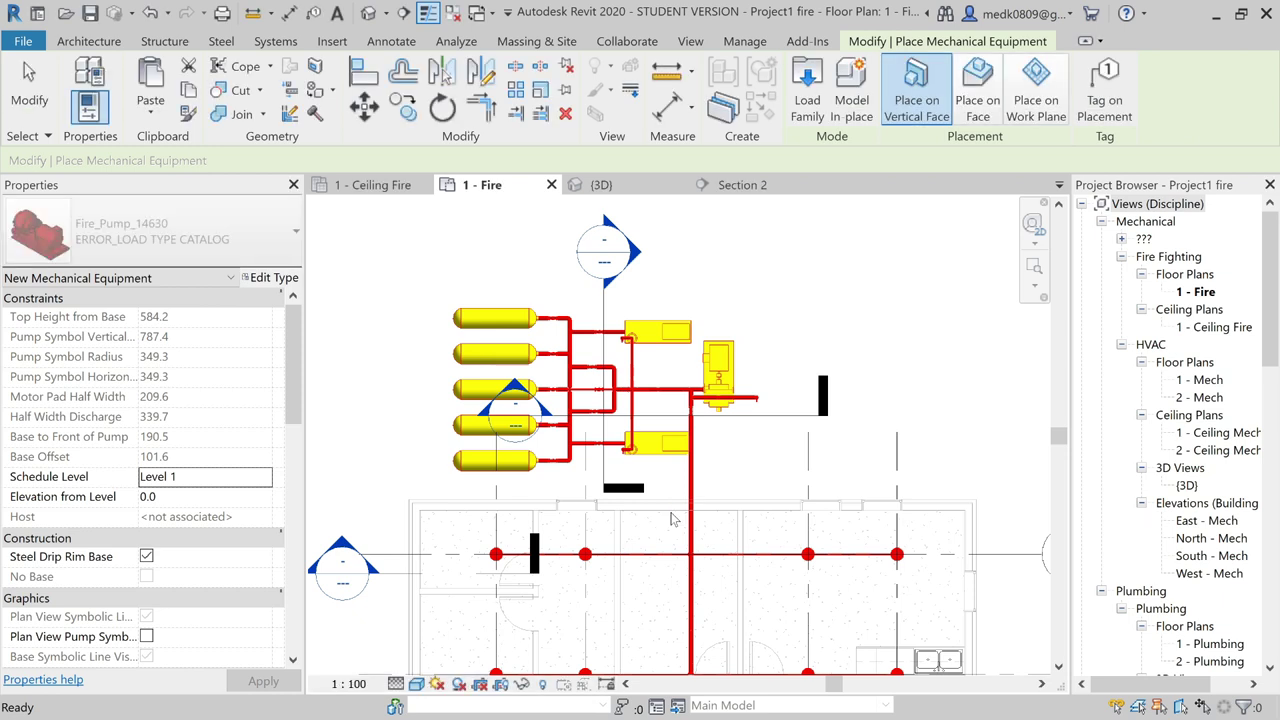
# - Place two M_Hose Reel Cabinet - Semi-Recessed 25 mm cabinets on the wall at 700 elevation
pyautogui.scroll(3, 680, 505)
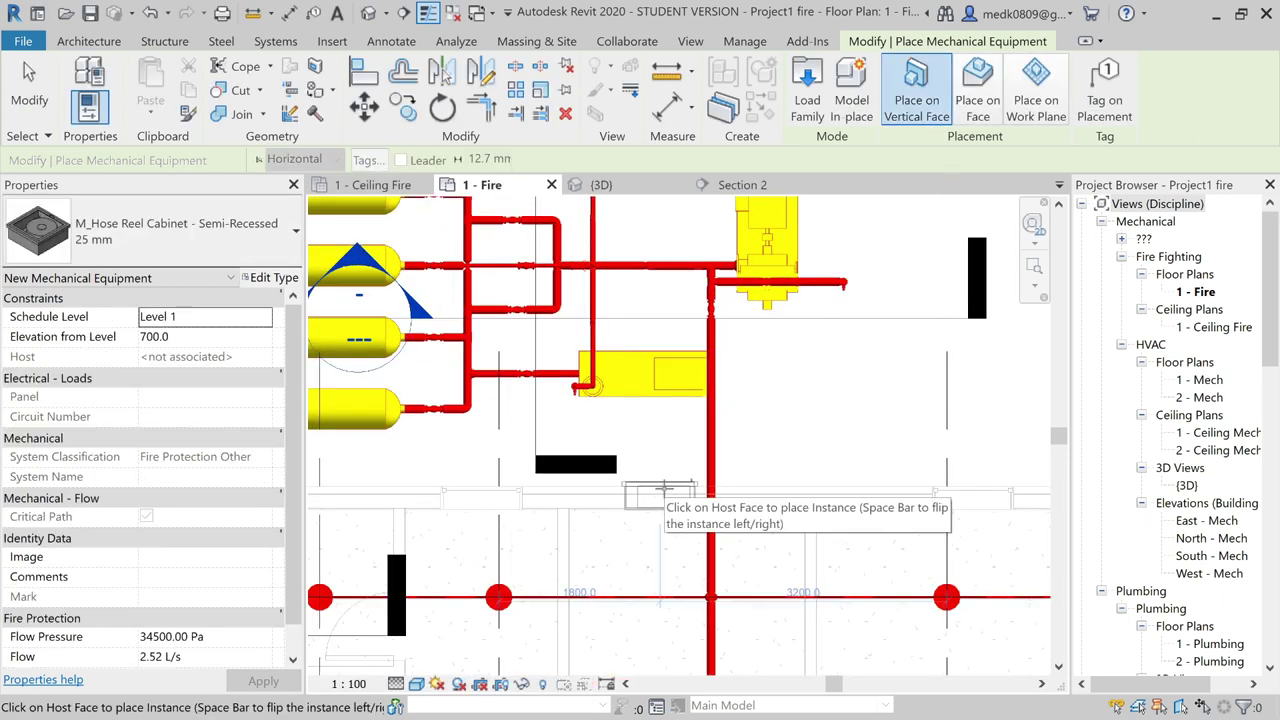
pyautogui.click(370, 491)
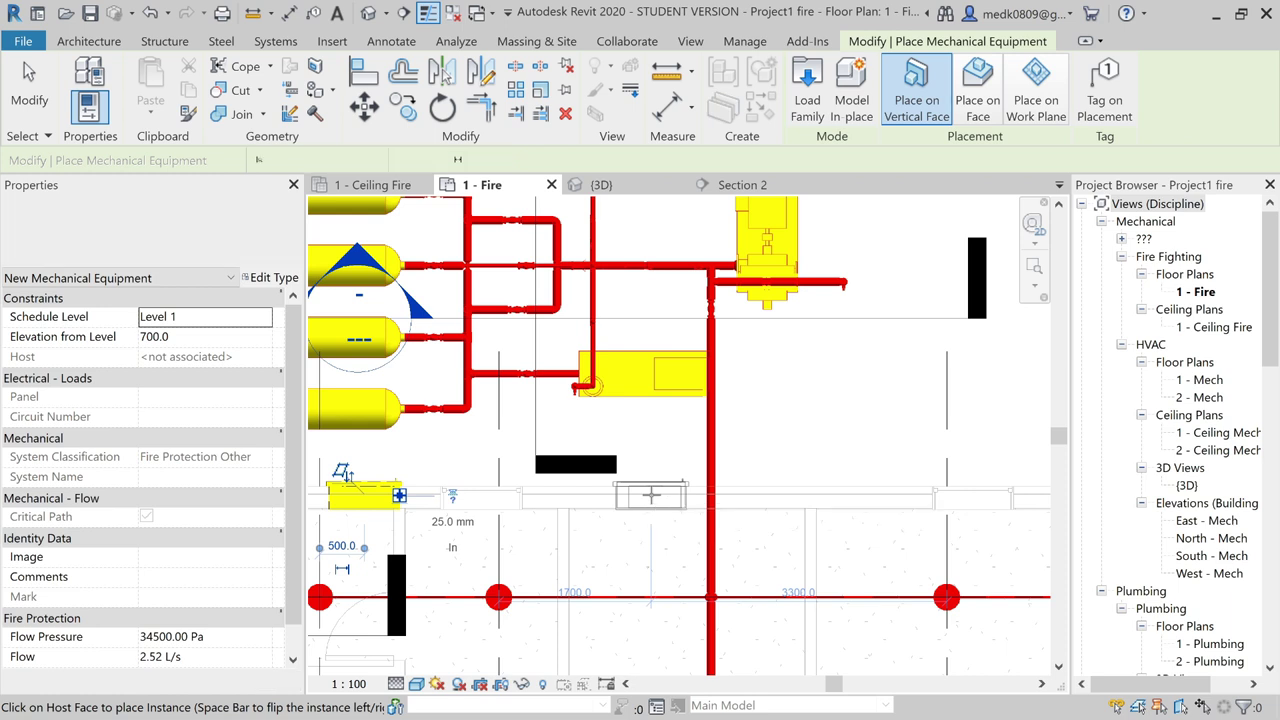
pyautogui.click(651, 494)
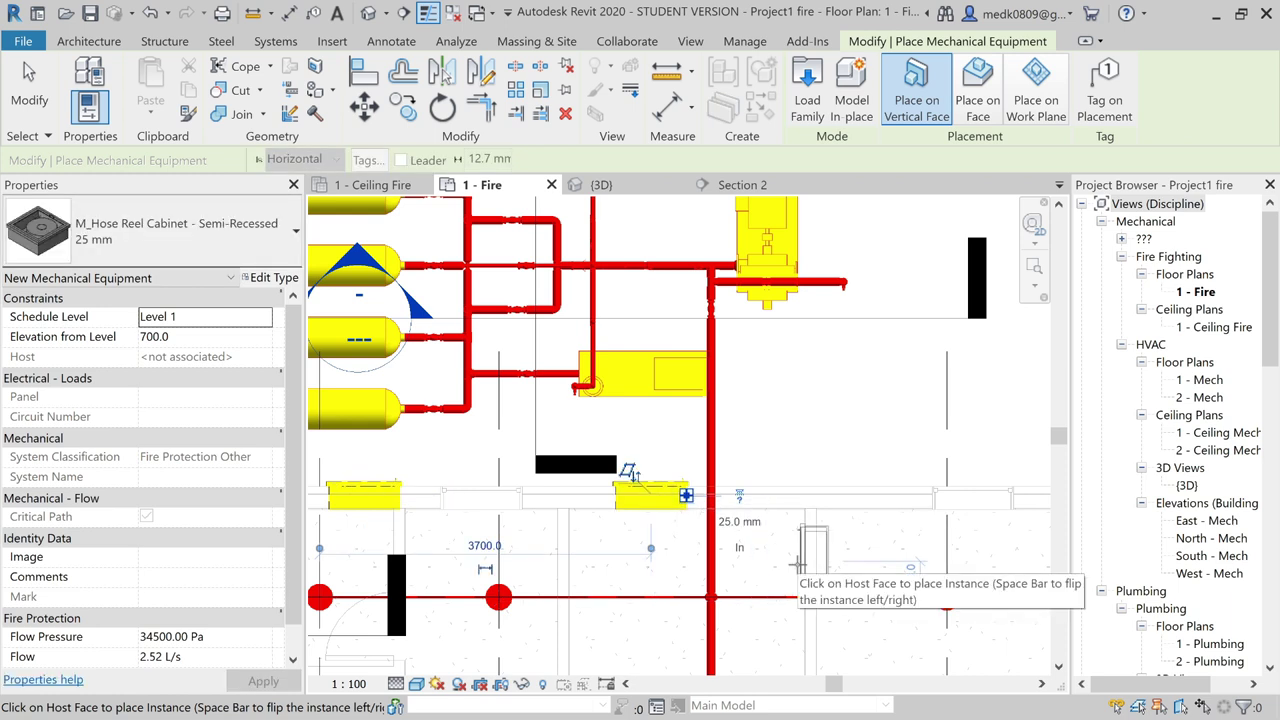
pyautogui.press('Escape')
pyautogui.press('Escape')
pyautogui.scroll(-1, 800, 572)
# - Switch to {3D} and orbit and zoom to inspect the new cabinets and pump-room piping
pyautogui.scroll(-1, 720, 575)
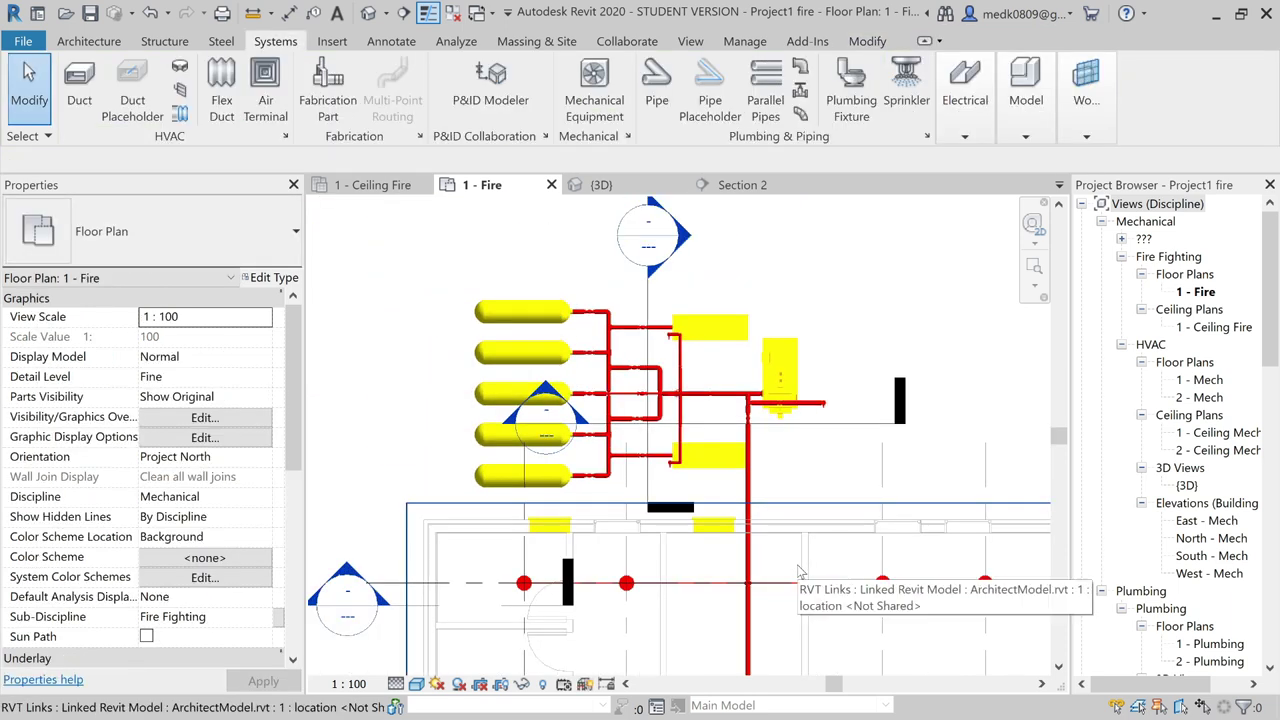
pyautogui.scroll(1, 558, 542)
pyautogui.click(601, 184)
pyautogui.keyDown('shift'); pyautogui.moveTo(668, 255); pyautogui.dragTo(606, 249, button='middle'); pyautogui.keyUp('shift')
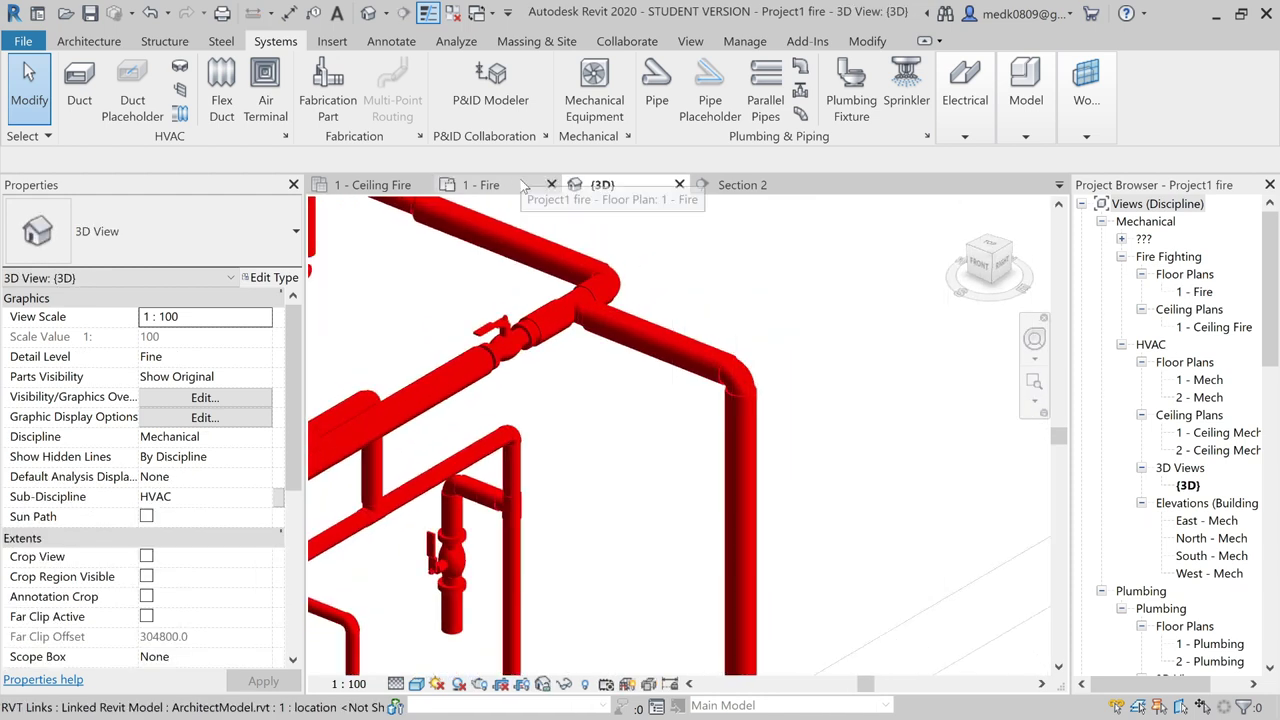
pyautogui.scroll(-2, 705, 283)
pyautogui.moveTo(705, 290)
pyautogui.keyDown('shift'); pyautogui.mouseDown(button='middle')
pyautogui.moveTo(712, 334)
pyautogui.moveTo(693, 411)
pyautogui.moveTo(688, 351)
pyautogui.mouseUp(button='middle'); pyautogui.keyUp('shift')
pyautogui.scroll(-2, 688, 370)
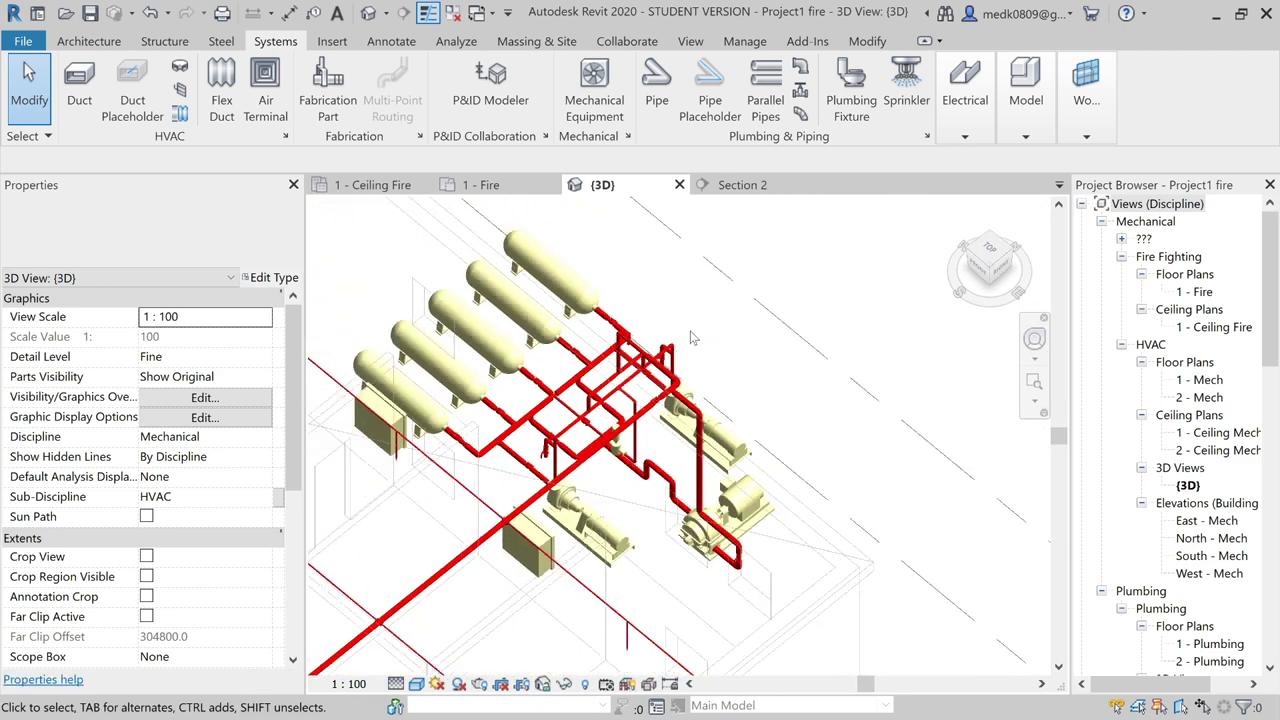
pyautogui.scroll(3, 690, 410)
pyautogui.scroll(2, 660, 303)
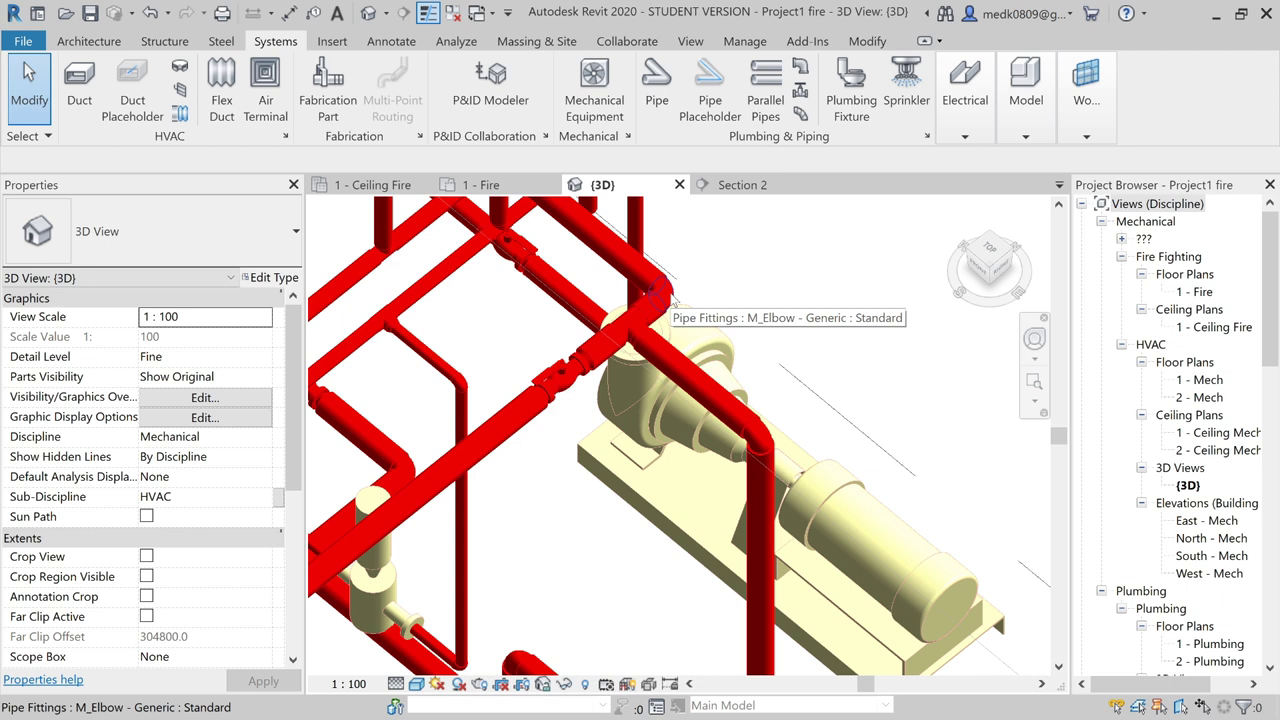
# - Return to 1 - Fire, zoom to the pipe junction and convert its elbow into a tee
pyautogui.click(494, 188)
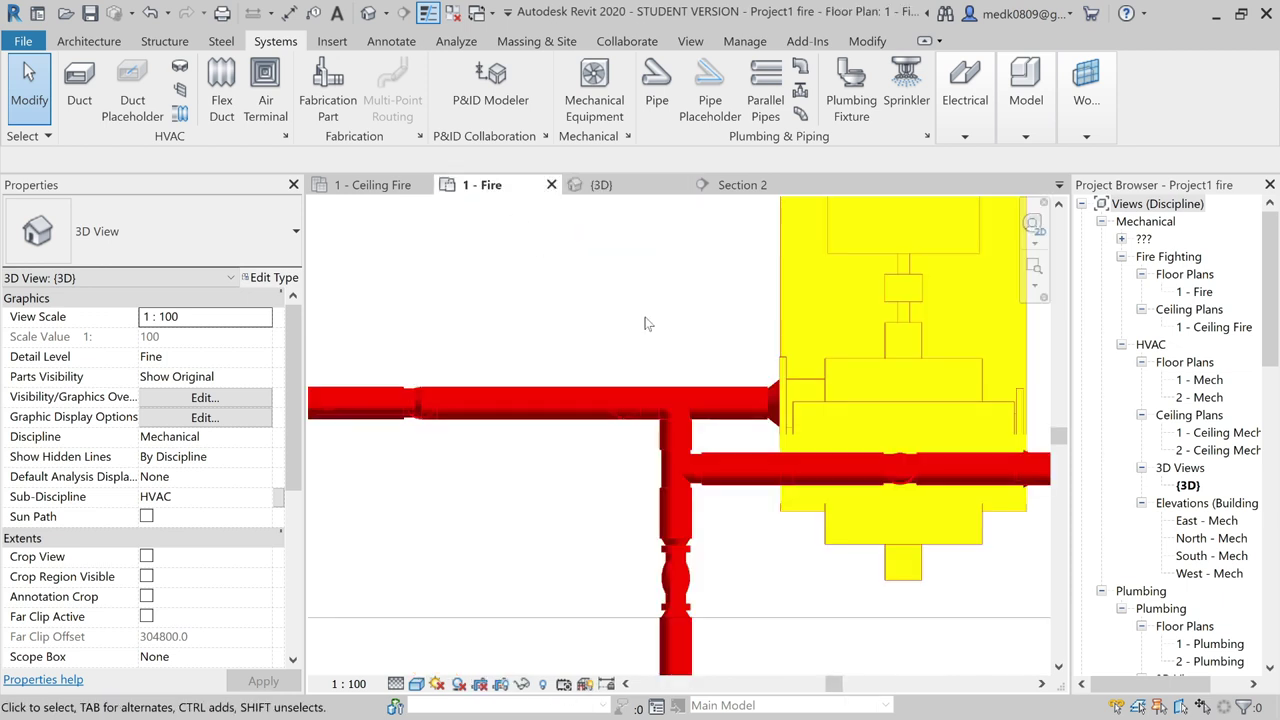
pyautogui.scroll(-2, 671, 347)
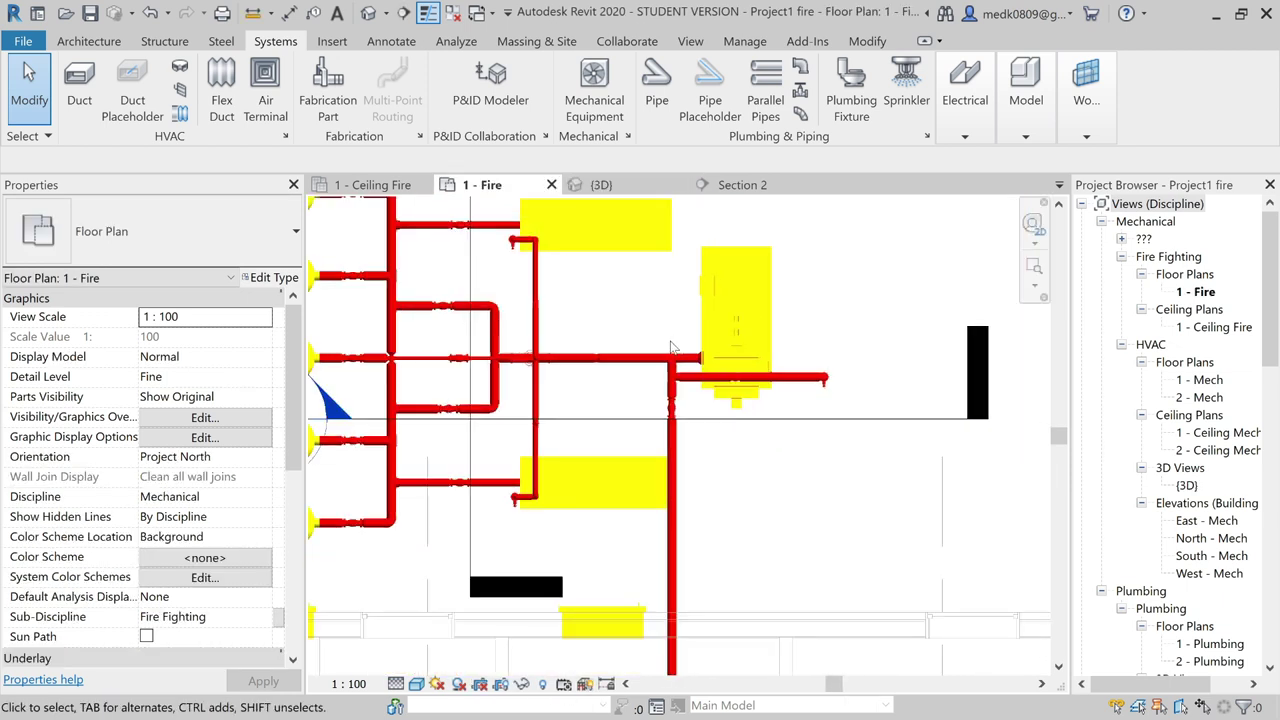
pyautogui.scroll(-2, 650, 346)
pyautogui.scroll(2, 648, 346)
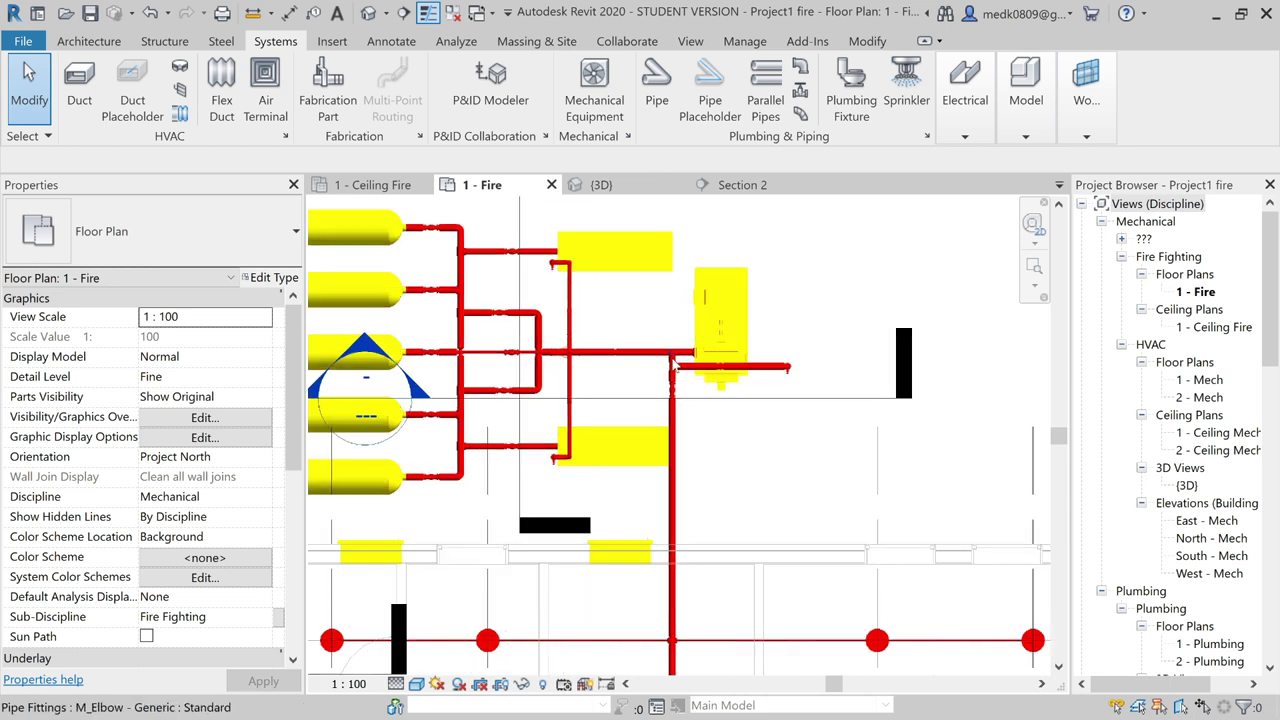
pyautogui.scroll(3, 660, 355)
pyautogui.scroll(3, 675, 365)
pyautogui.scroll(2, 684, 374)
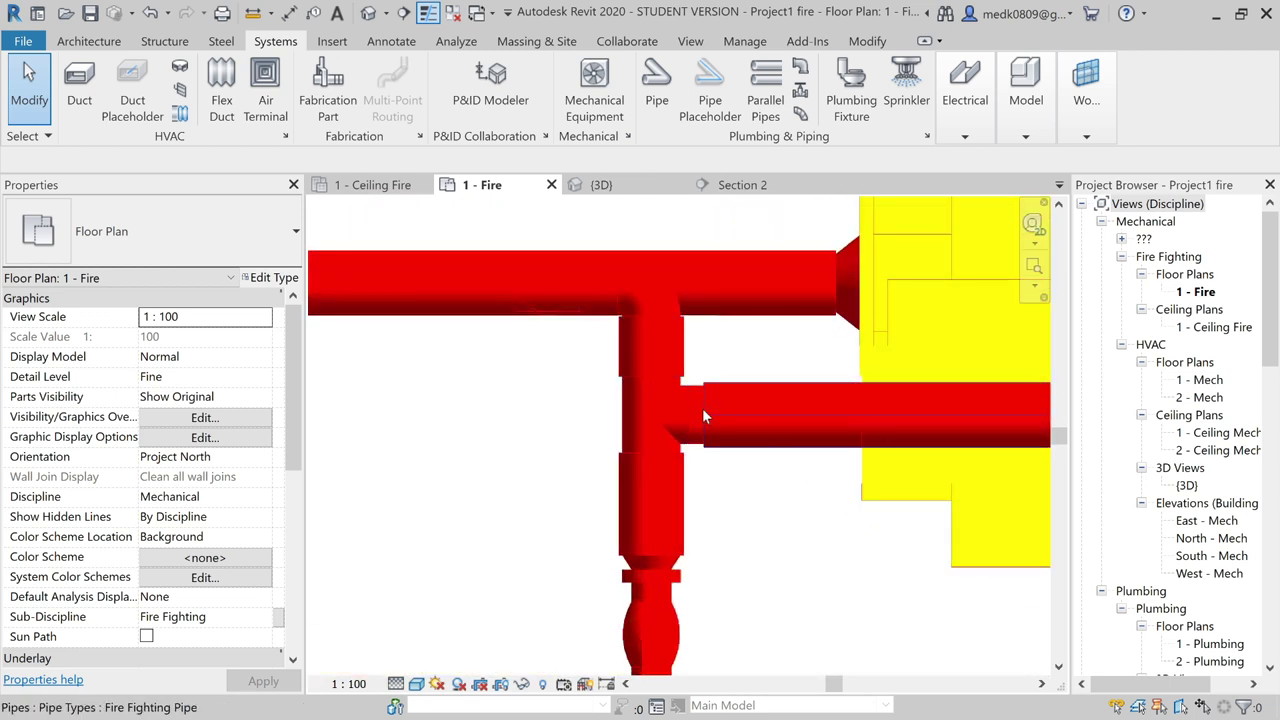
pyautogui.scroll(-2, 703, 415)
pyautogui.scroll(-2, 703, 418)
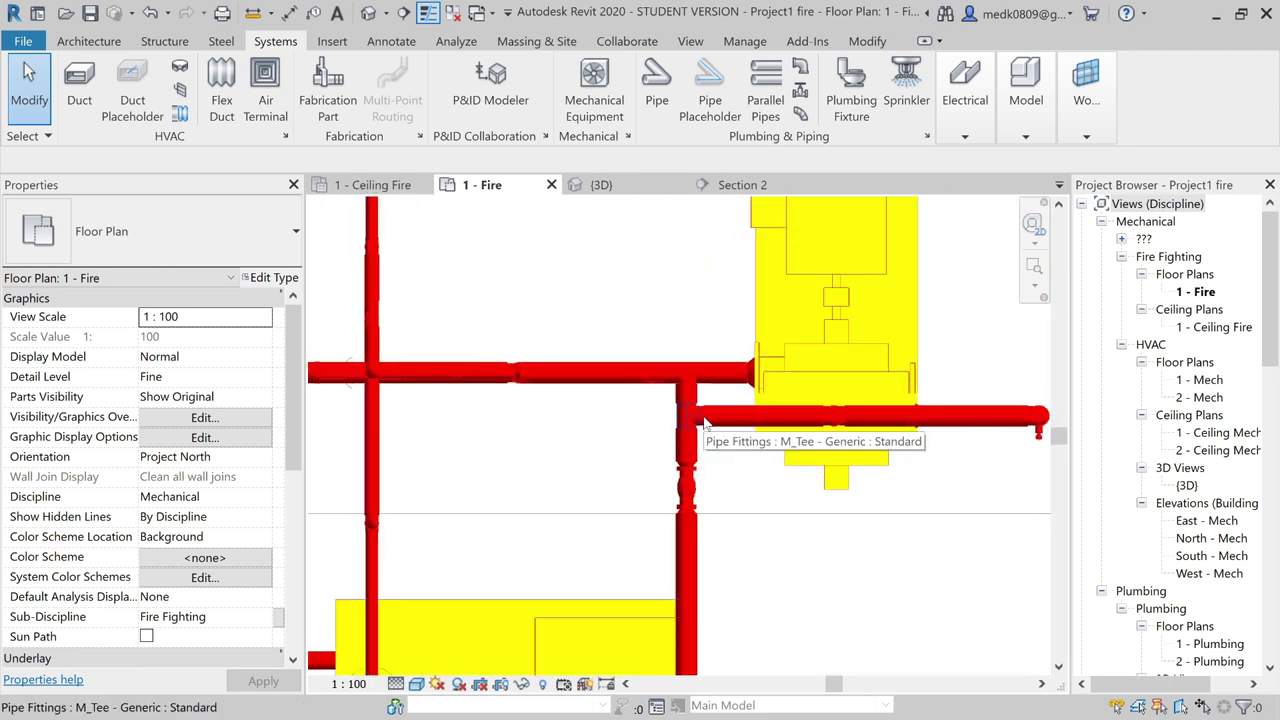
pyautogui.scroll(3, 692, 385)
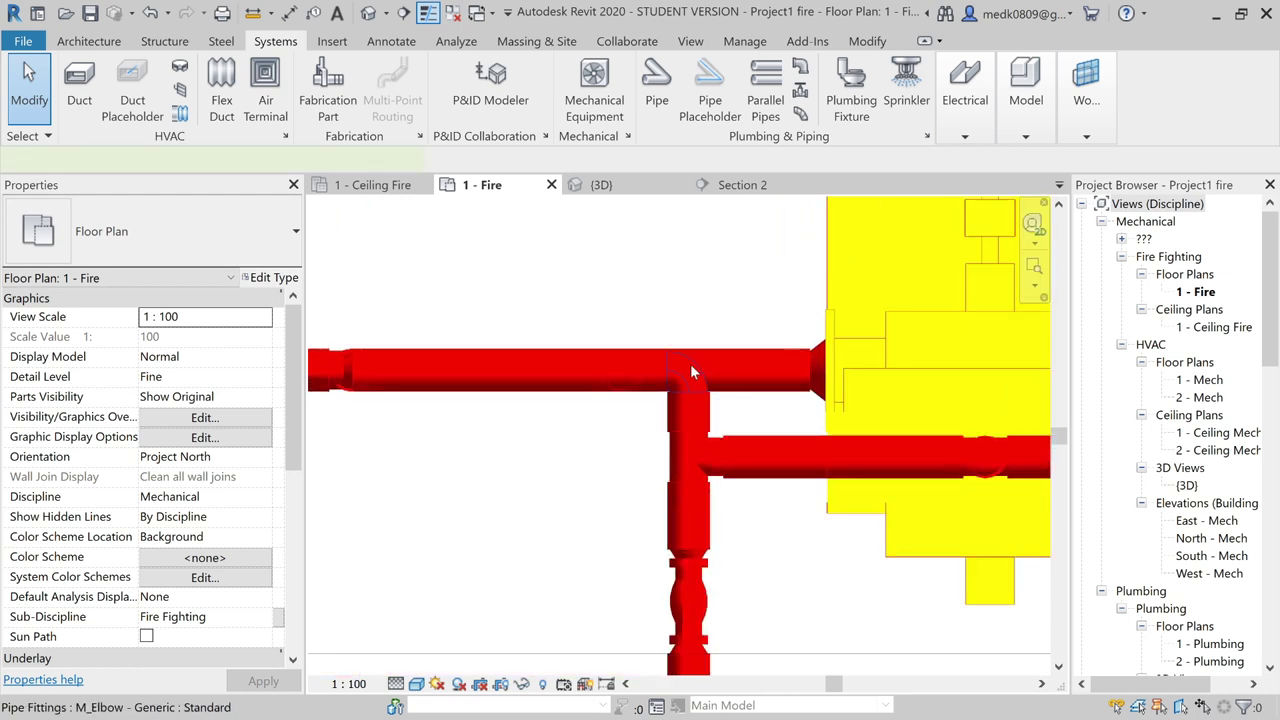
pyautogui.click(691, 371)
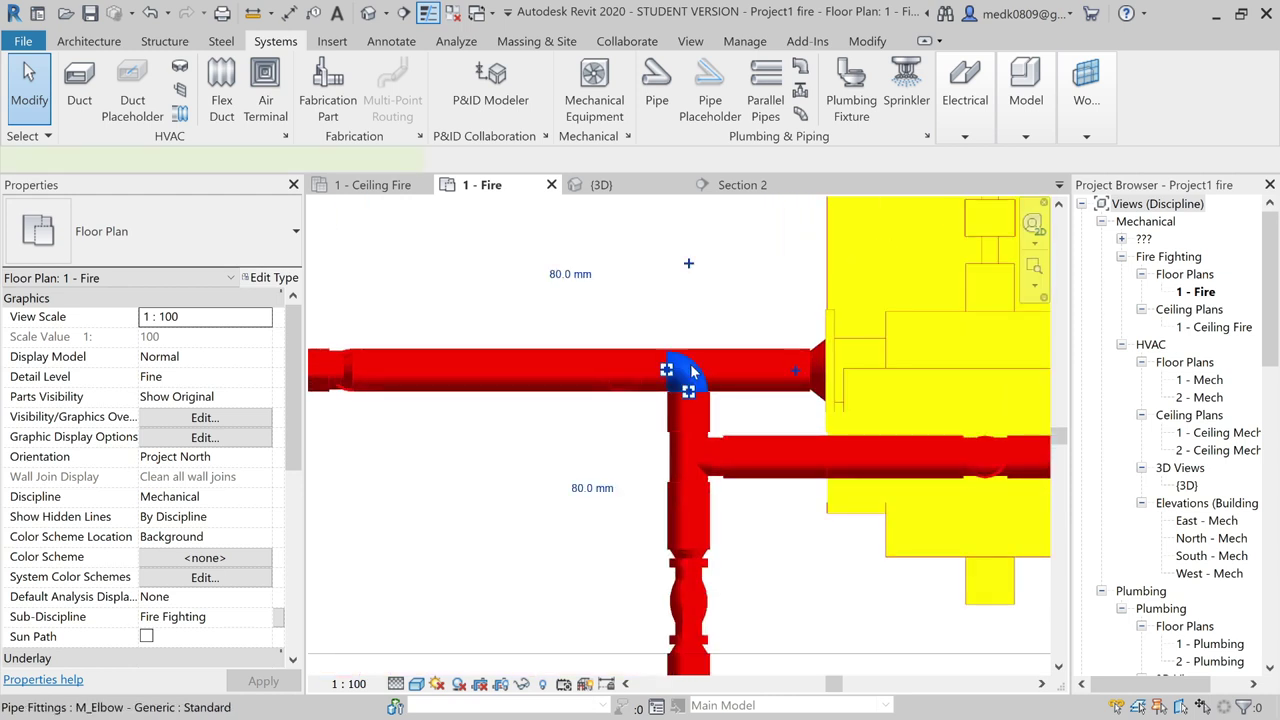
pyautogui.click(689, 268)
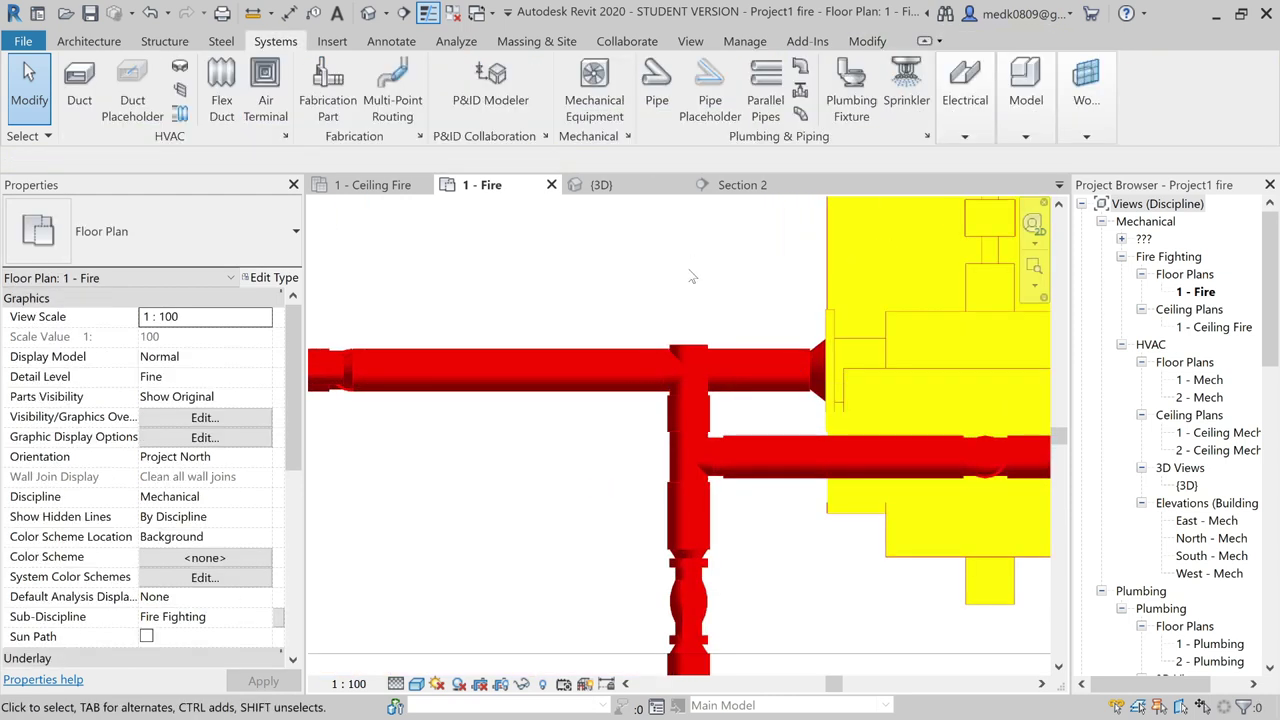
# - Draw a short 80 mm pipe rising from the tee's open branch
pyautogui.click(699, 361)
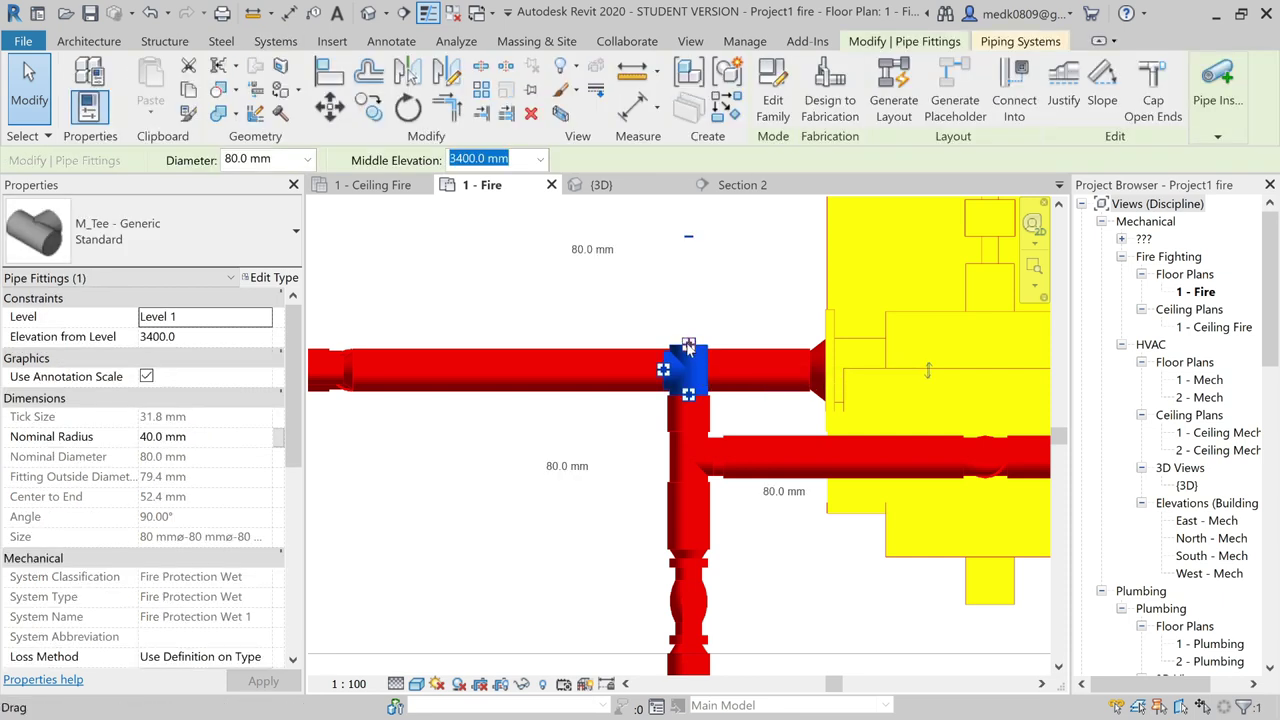
pyautogui.rightClick(688, 346)
pyautogui.press('Escape')
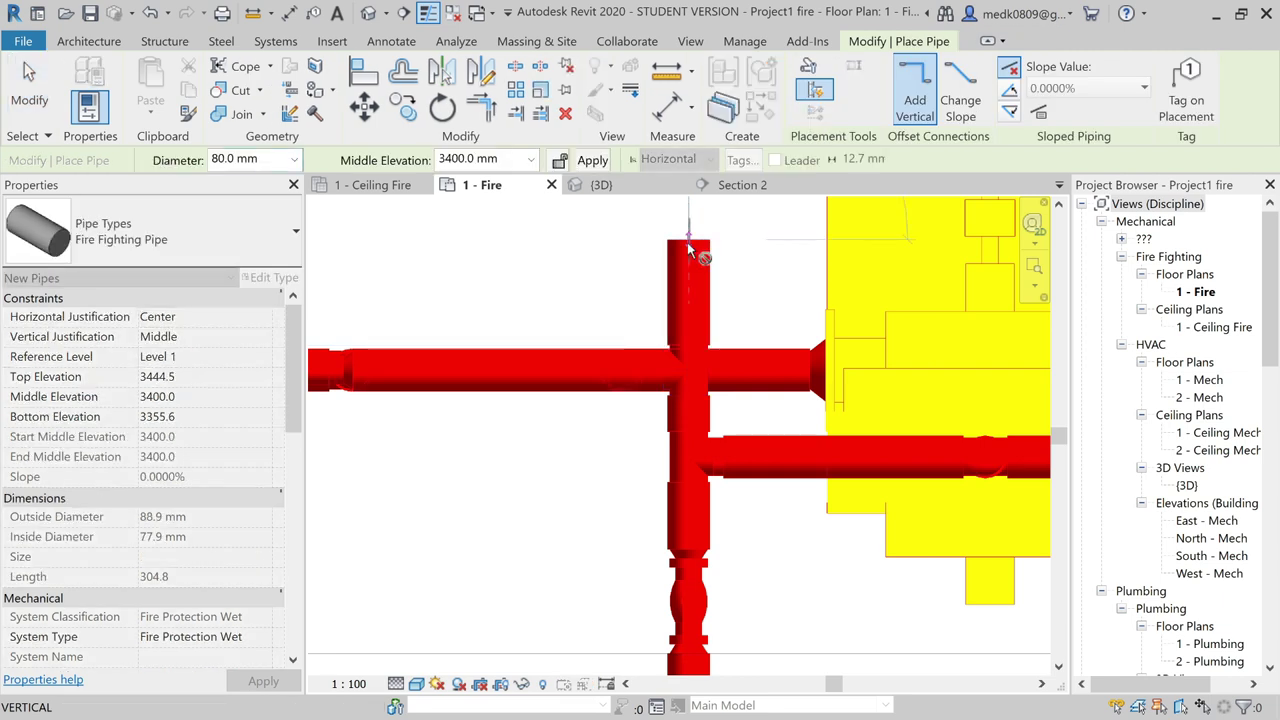
pyautogui.click(687, 242)
pyautogui.press('Escape')
pyautogui.press('Escape')
pyautogui.scroll(-3, 687, 301)
pyautogui.moveTo(740, 220); pyautogui.dragTo(747, 351, button='middle')
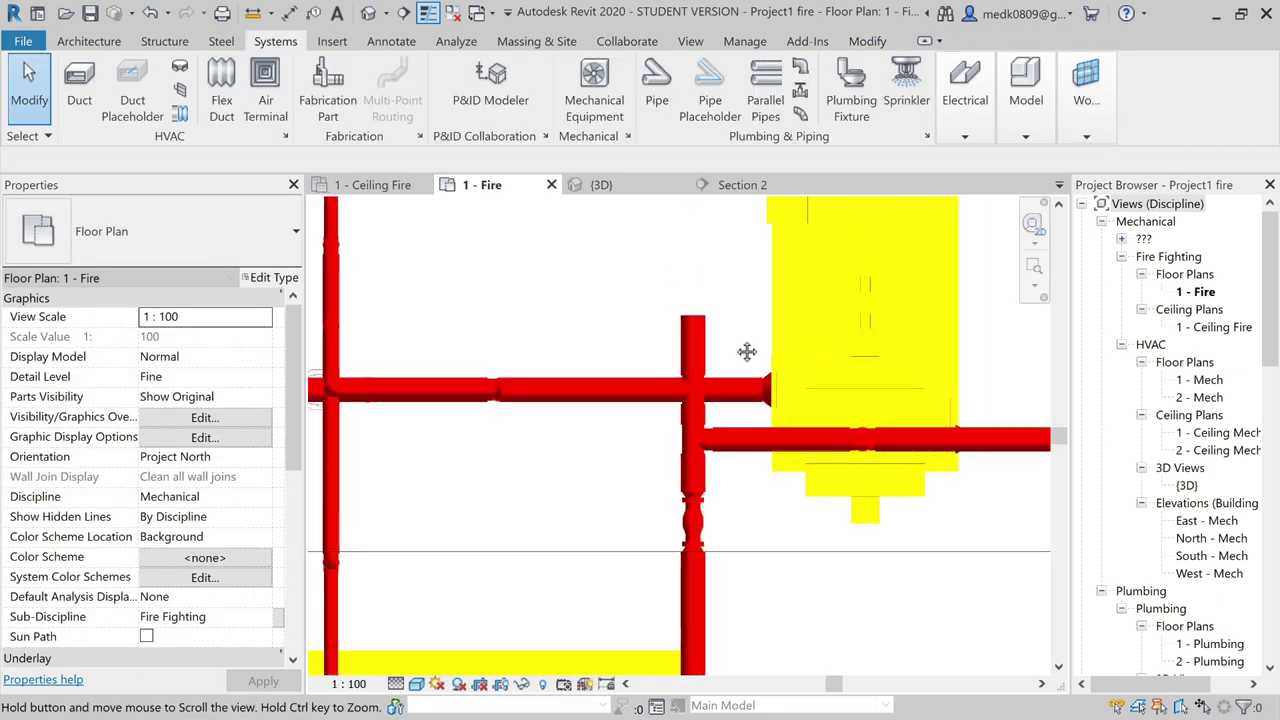
# - Place a 50 mm M_Ball Valve on the end of the new pipe branch
pyautogui.click(800, 89)
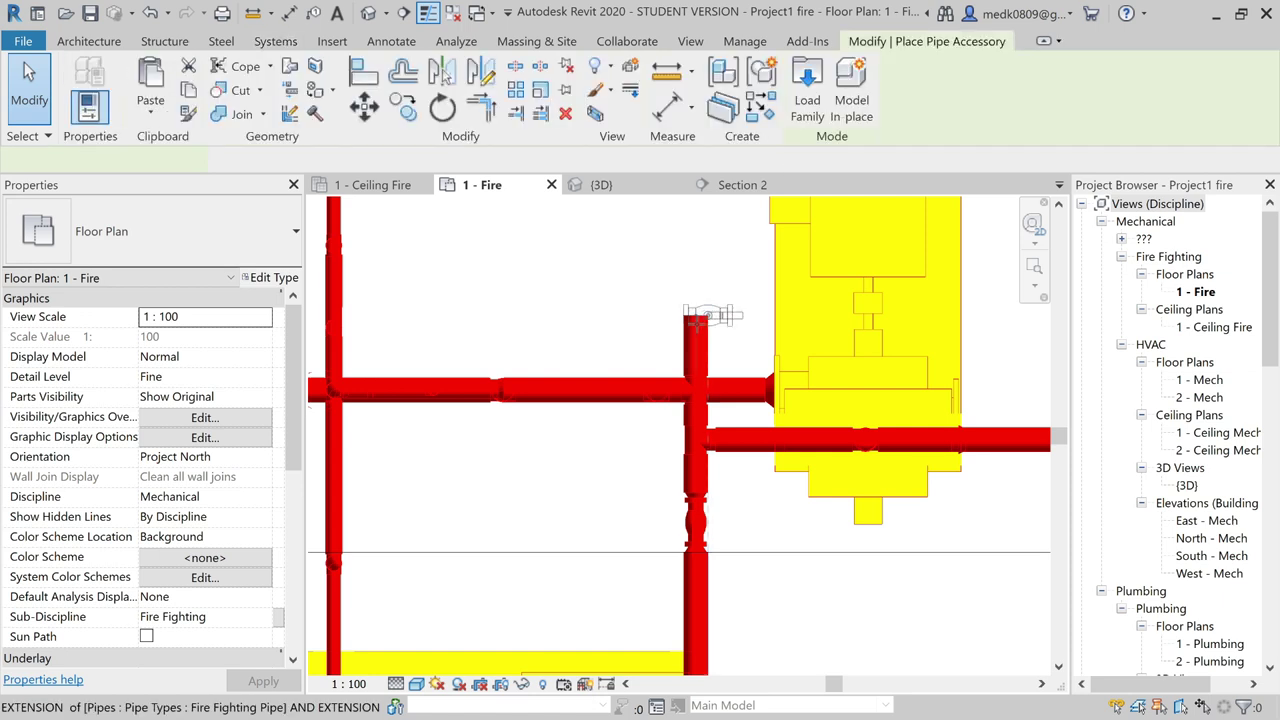
pyautogui.scroll(2, 697, 318)
pyautogui.scroll(3, 697, 310)
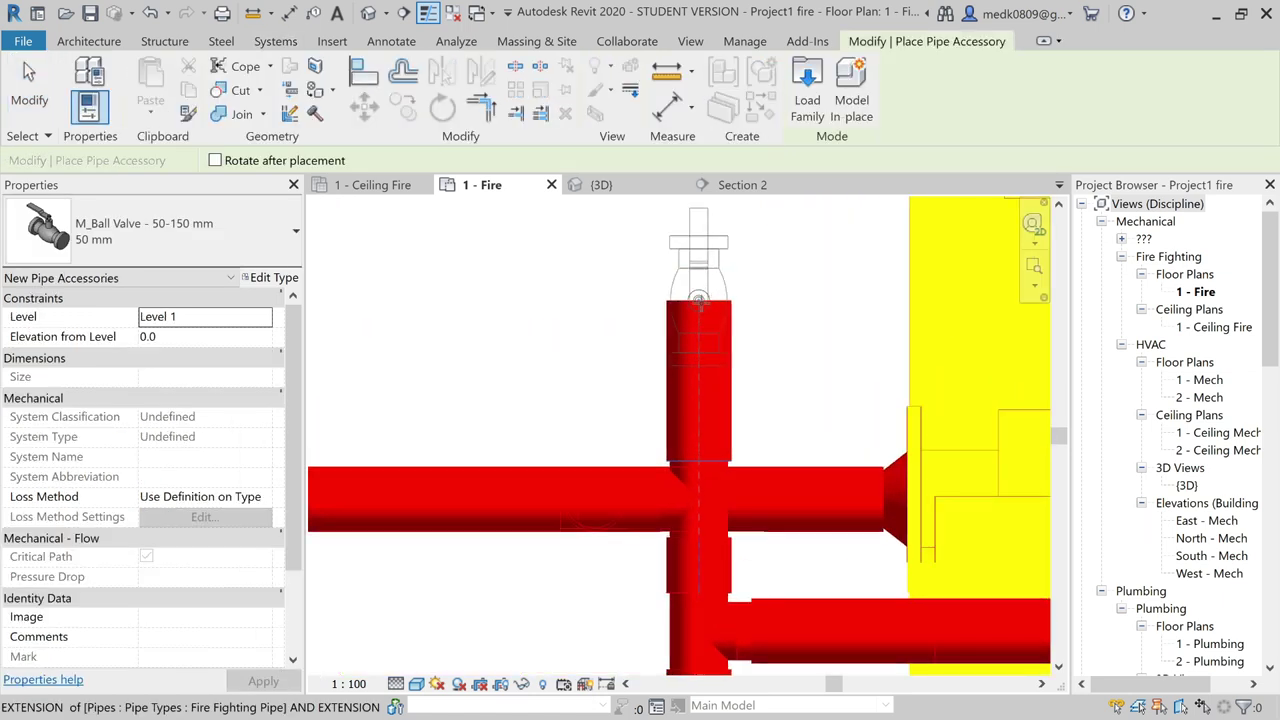
pyautogui.click(699, 299)
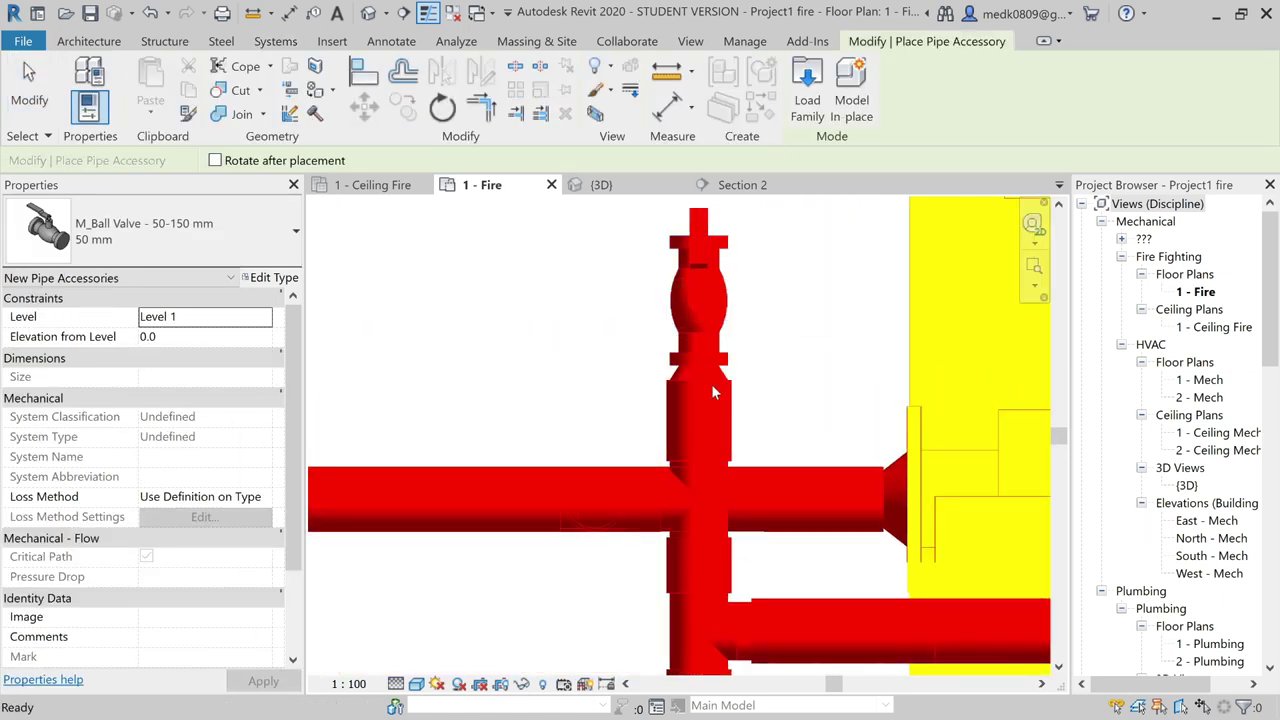
pyautogui.press('Escape')
pyautogui.press('Escape')
# - Select the ball valve and start Draw Pipe from its top
pyautogui.scroll(-2, 711, 384)
pyautogui.scroll(2, 708, 323)
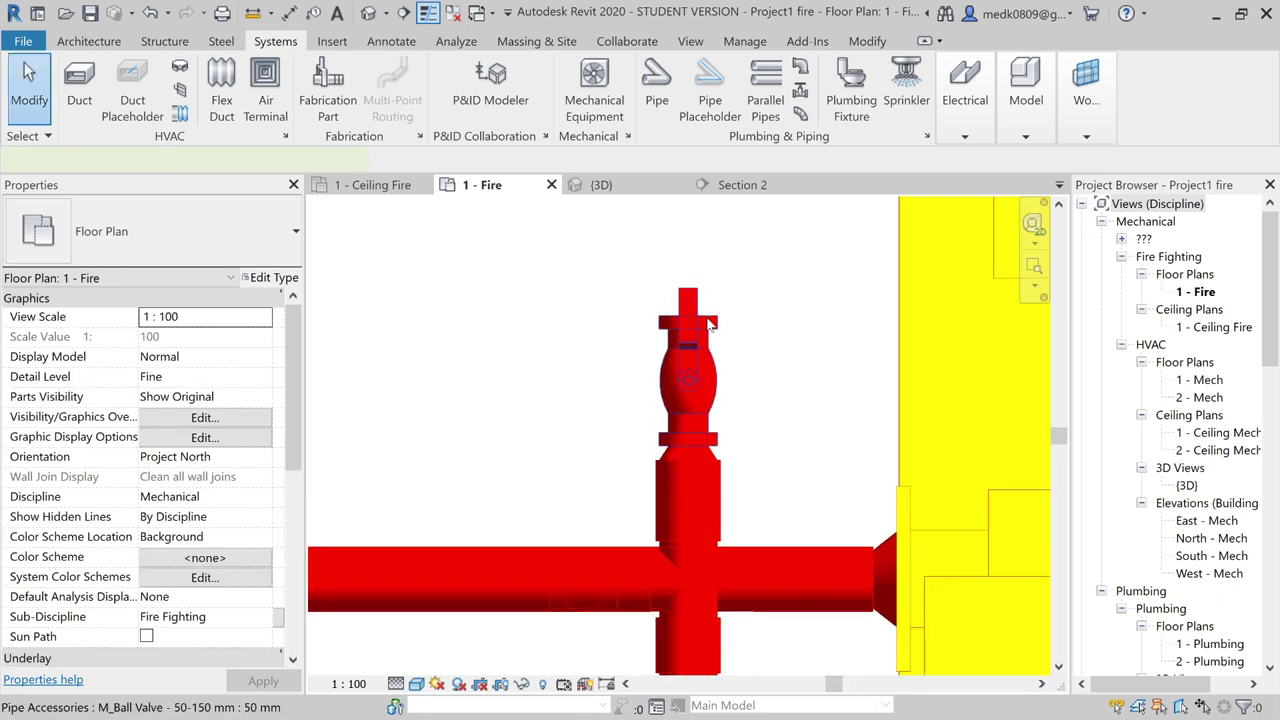
pyautogui.click(706, 322)
pyautogui.rightClick(689, 317)
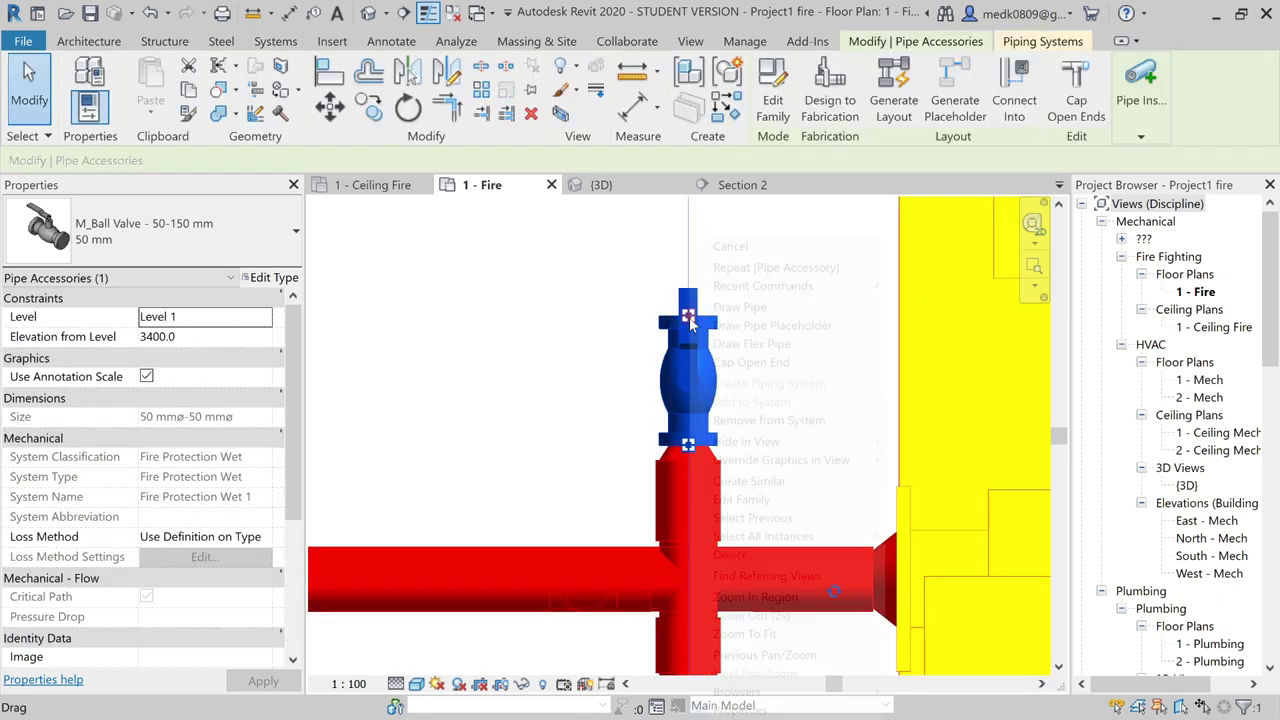
pyautogui.click(735, 320)
pyautogui.scroll(-2, 735, 320)
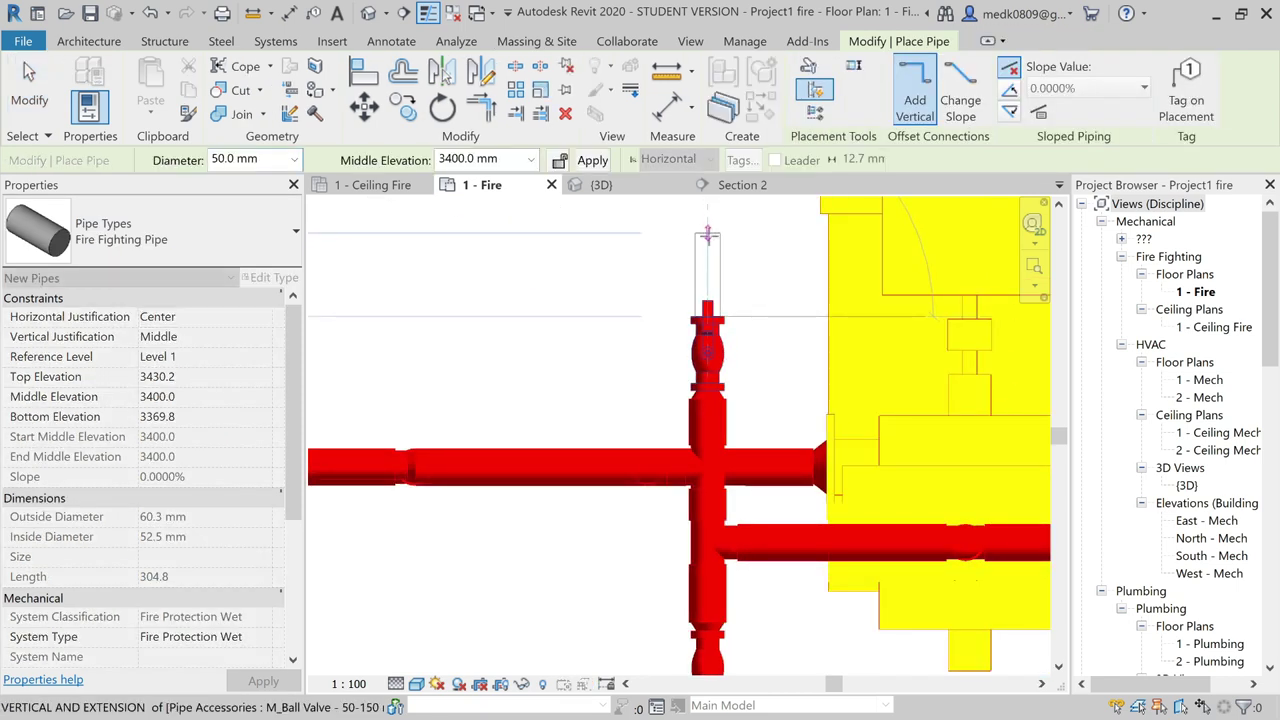
# - Run the pipe up from the ball valve, then elbow it left into a short horizontal stub
pyautogui.click(708, 234)
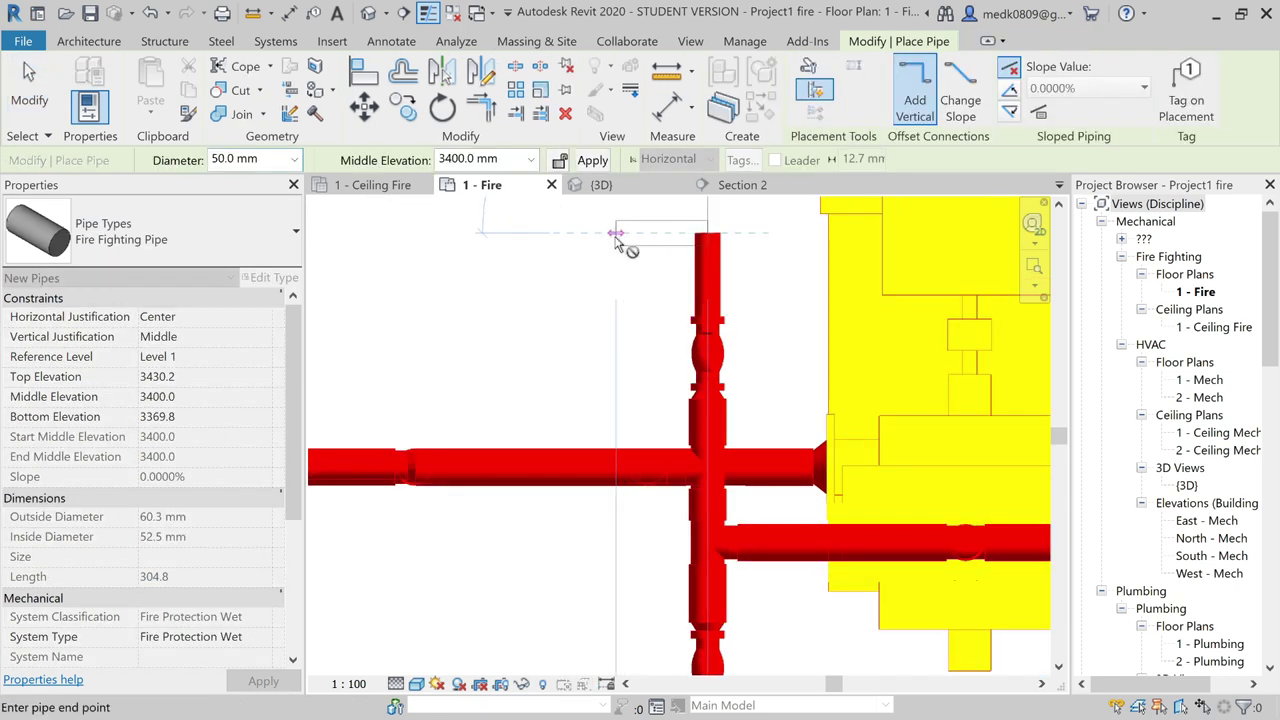
pyautogui.click(616, 236)
pyautogui.press('Escape')
pyautogui.press('Escape')
pyautogui.press('Escape')
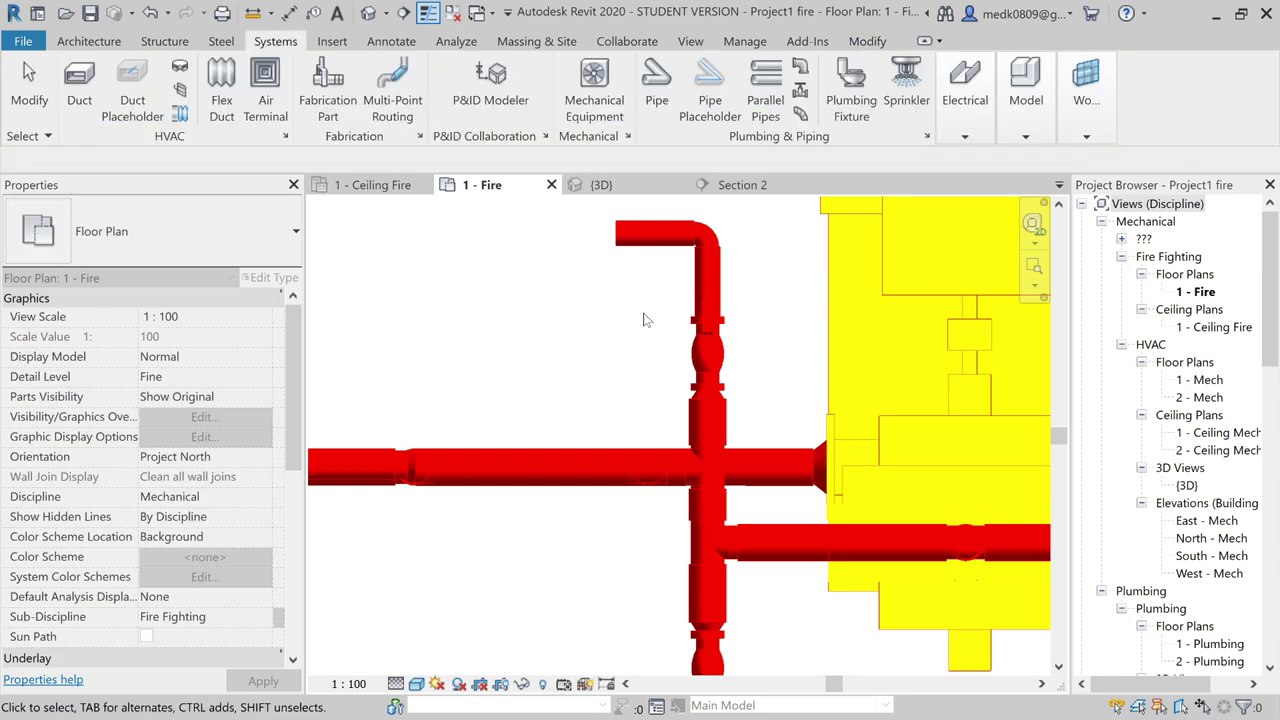
pyautogui.scroll(-2, 646, 316)
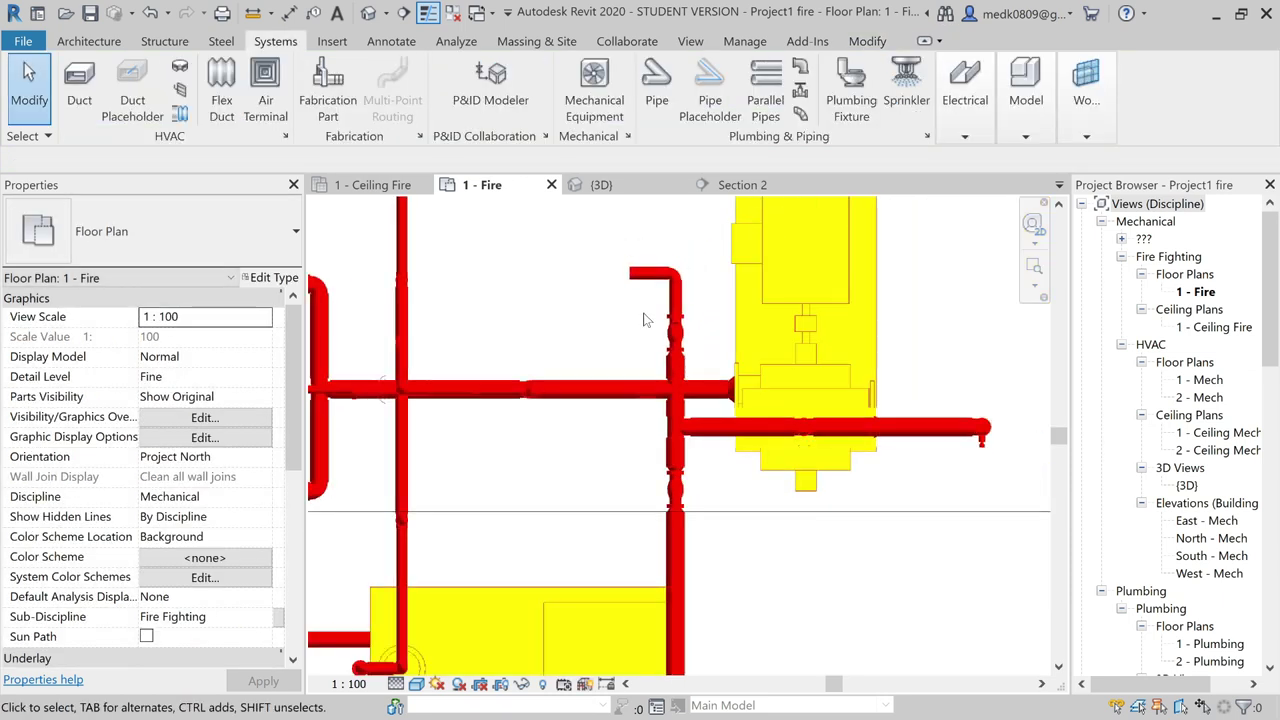
pyautogui.scroll(-2, 644, 320)
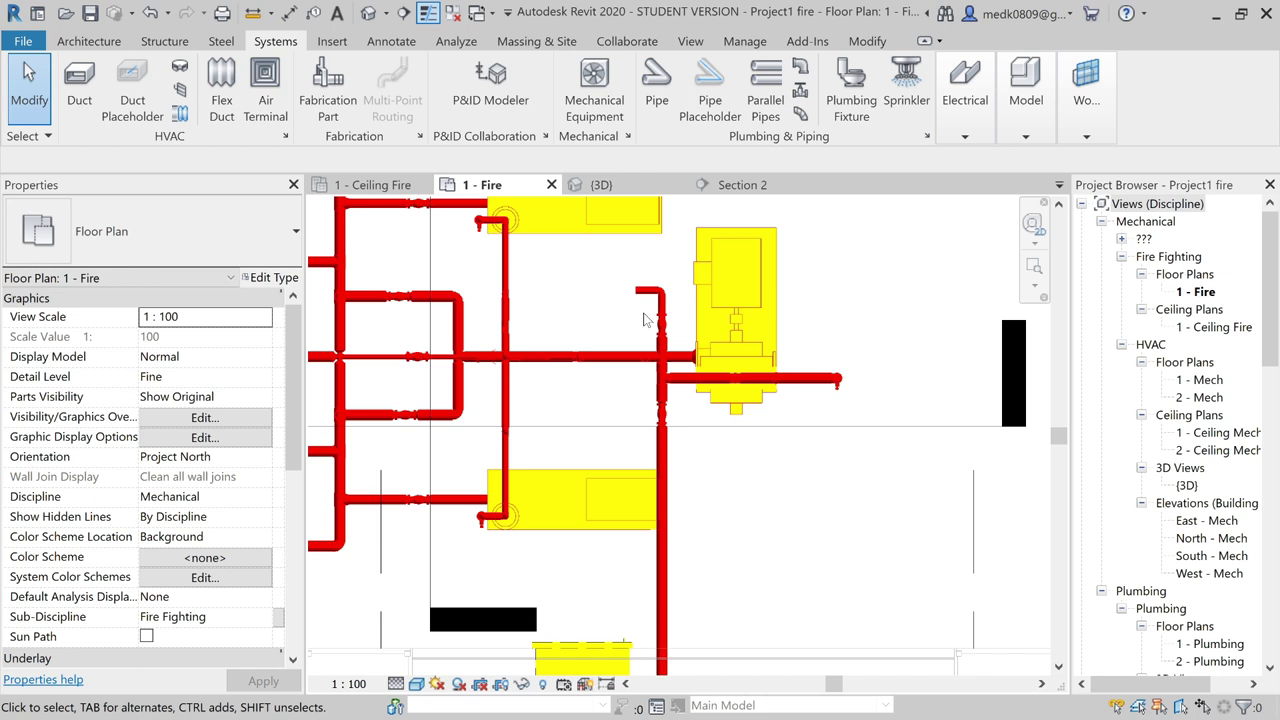
pyautogui.scroll(2, 644, 295)
pyautogui.scroll(1, 644, 295)
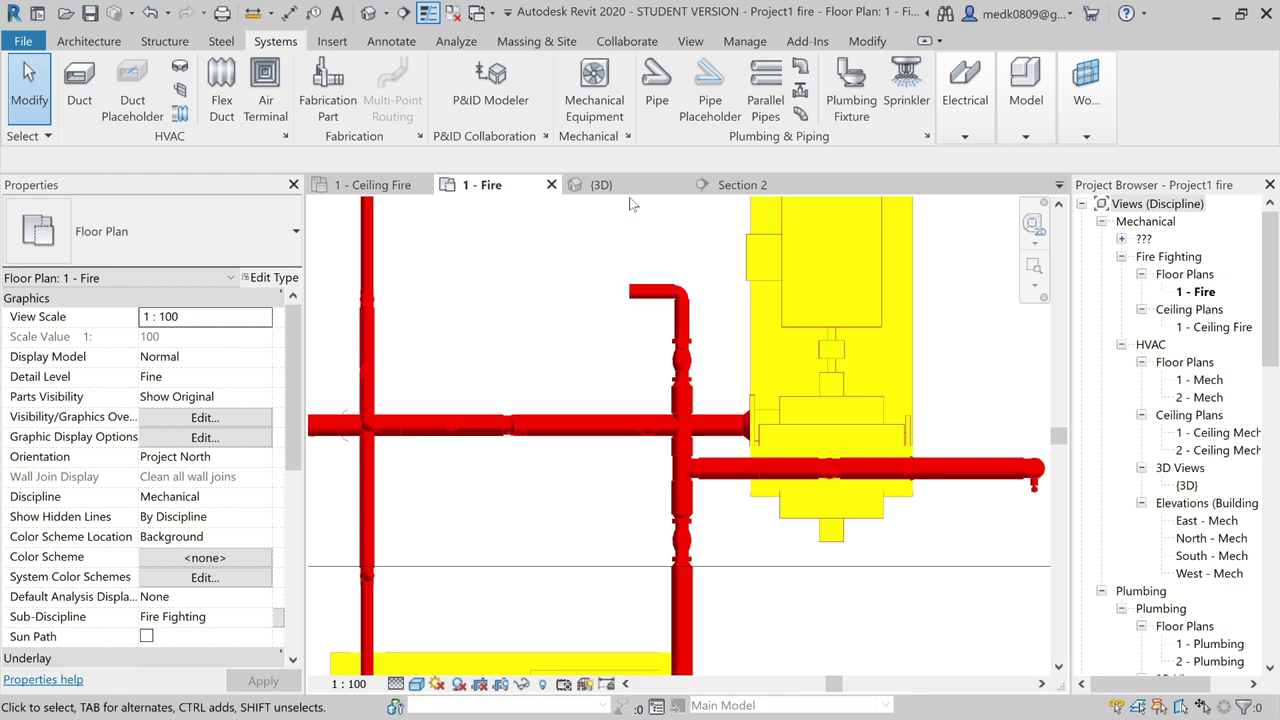
# - Switch to the {3D} view and orbit and zoom to inspect the tanks, pumps and new valve branch
pyautogui.click(601, 185)
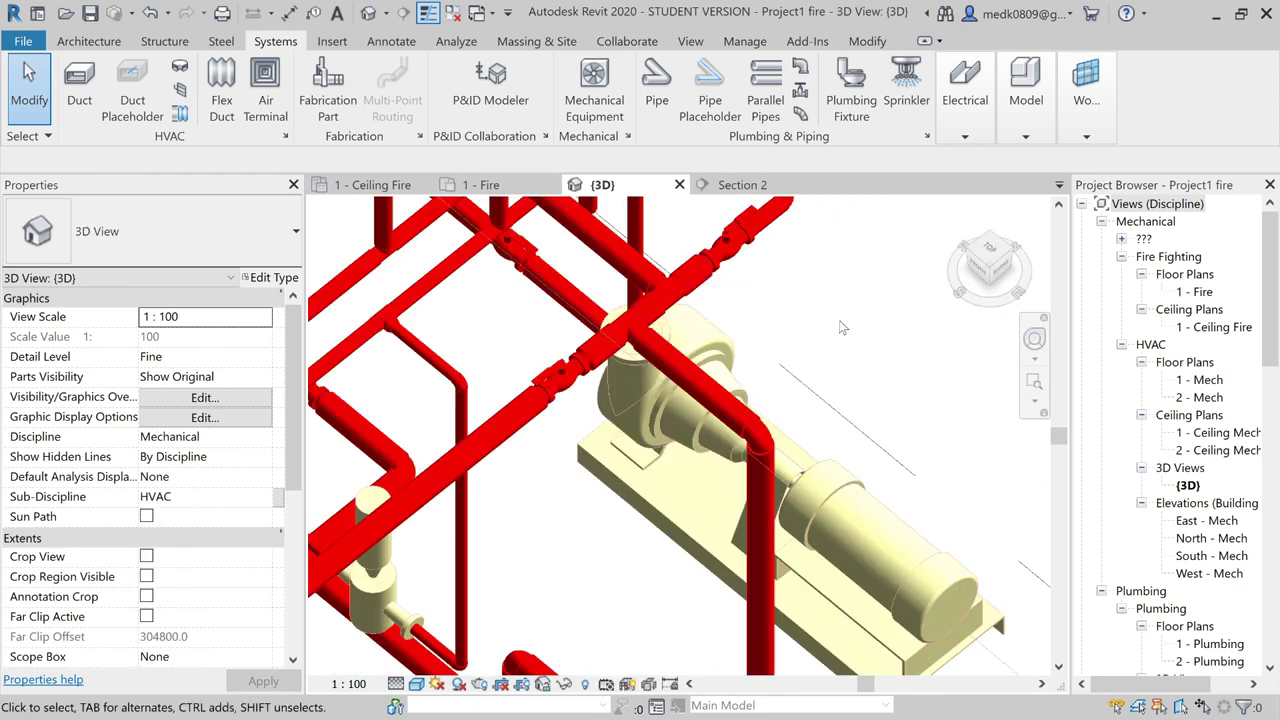
pyautogui.scroll(-2, 841, 326)
pyautogui.scroll(-2, 841, 326)
pyautogui.scroll(-2, 841, 326)
pyautogui.scroll(-1, 841, 326)
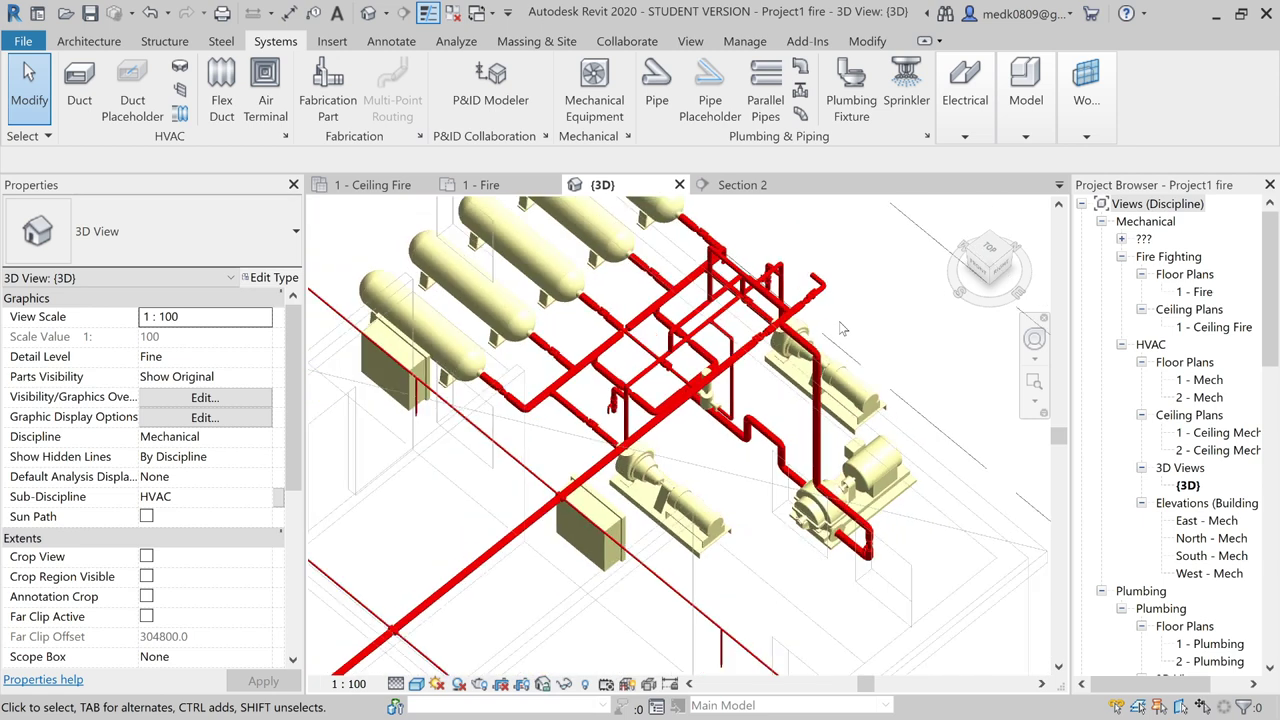
pyautogui.scroll(-1, 841, 328)
pyautogui.moveTo(846, 325)
pyautogui.keyDown('shift'); pyautogui.mouseDown(button='middle')
pyautogui.moveTo(697, 229)
pyautogui.moveTo(629, 397)
pyautogui.mouseUp(button='middle'); pyautogui.keyUp('shift')
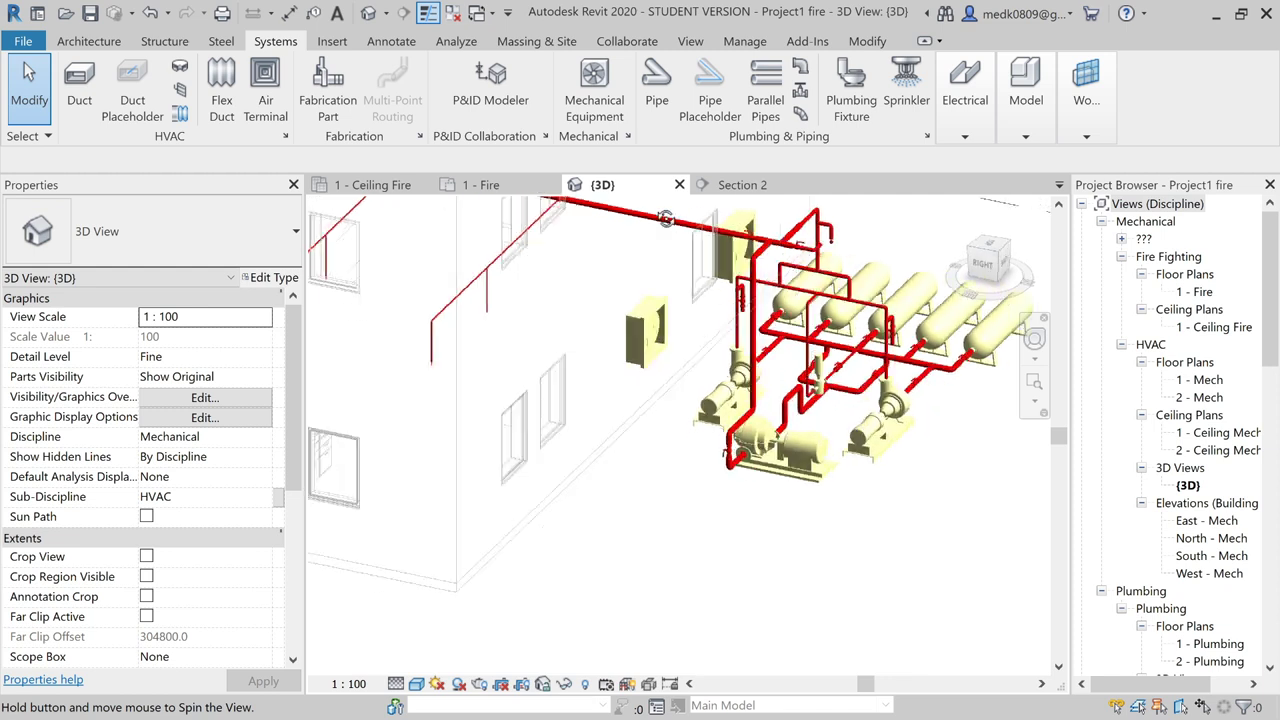
pyautogui.scroll(2, 629, 397)
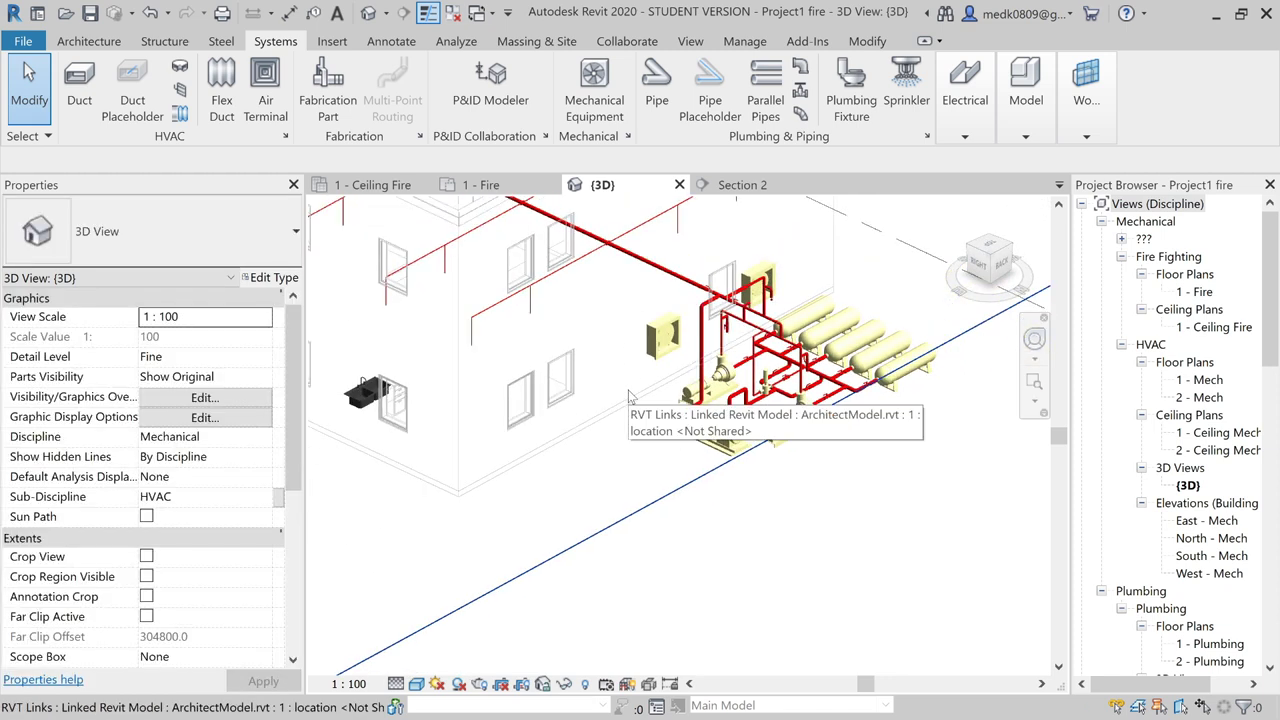
pyautogui.scroll(2, 856, 567)
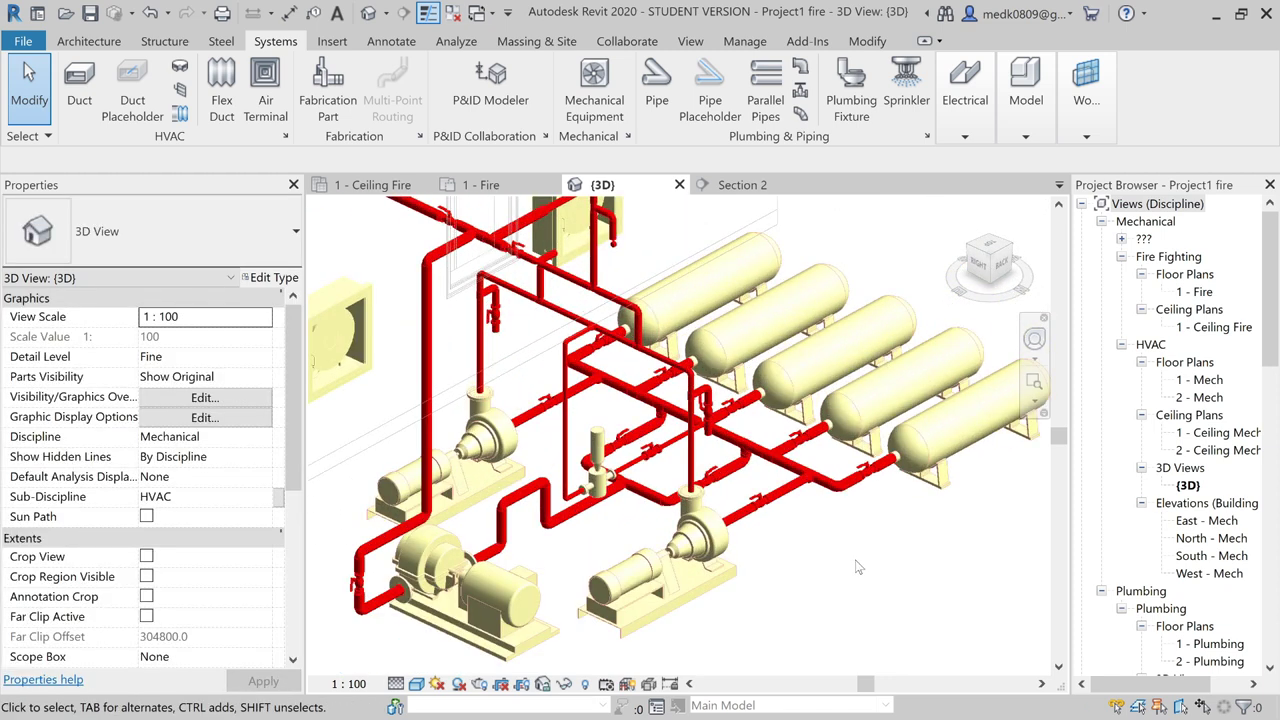